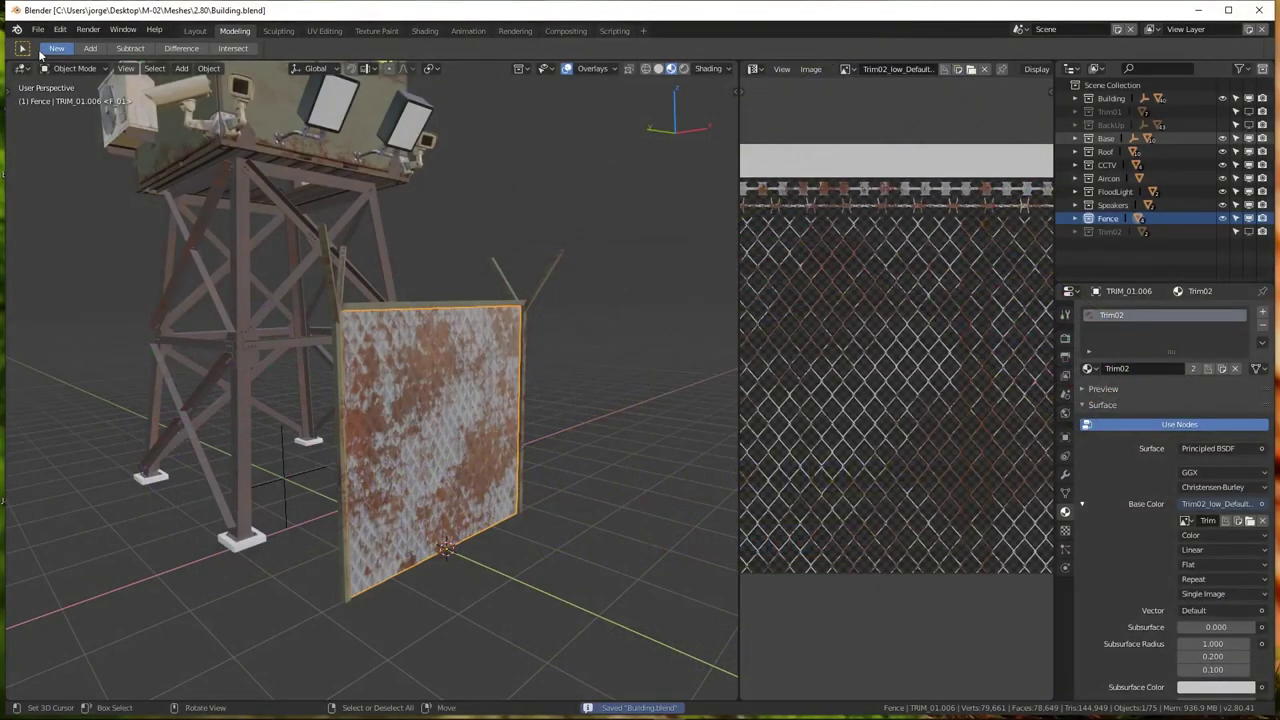
Open the File menu in the Building.blend scene
{"action": "left_click", "coordinate": [38, 30]}
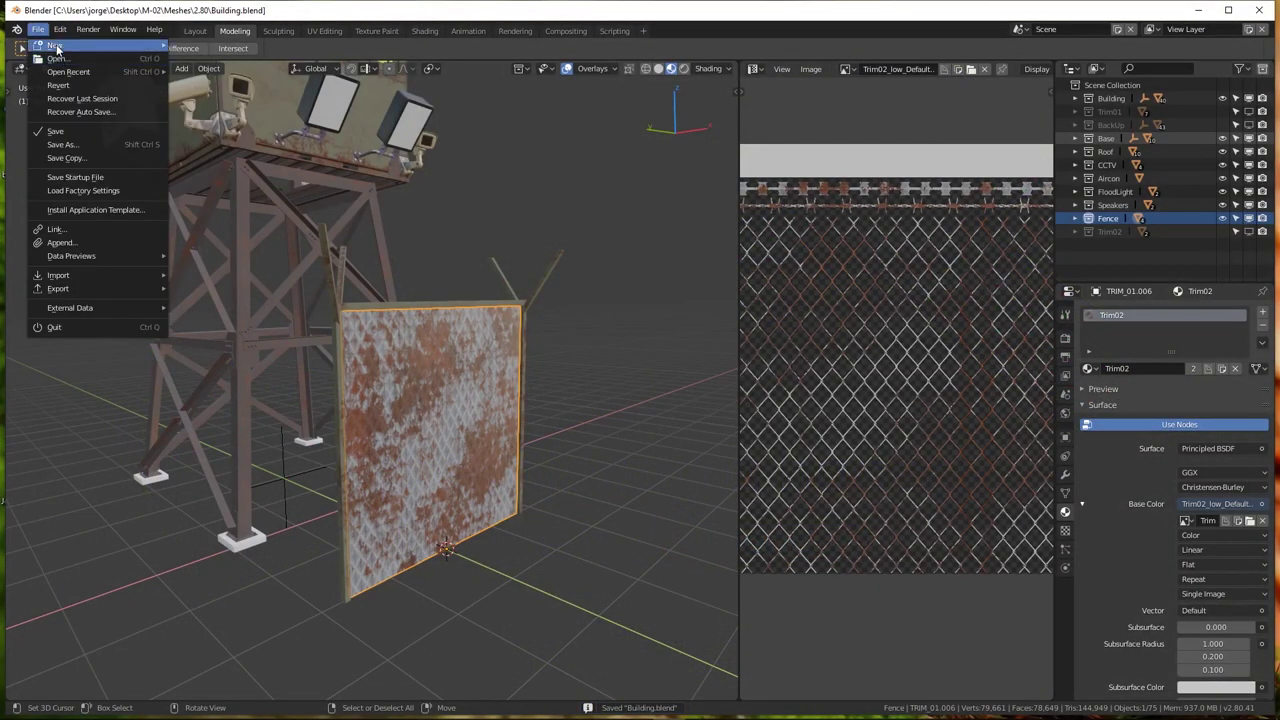
Start a new file and delete the mannequin and the plane
{"action": "mouse_move", "coordinate": [54, 45]}
{"action": "left_click", "coordinate": [203, 47]}
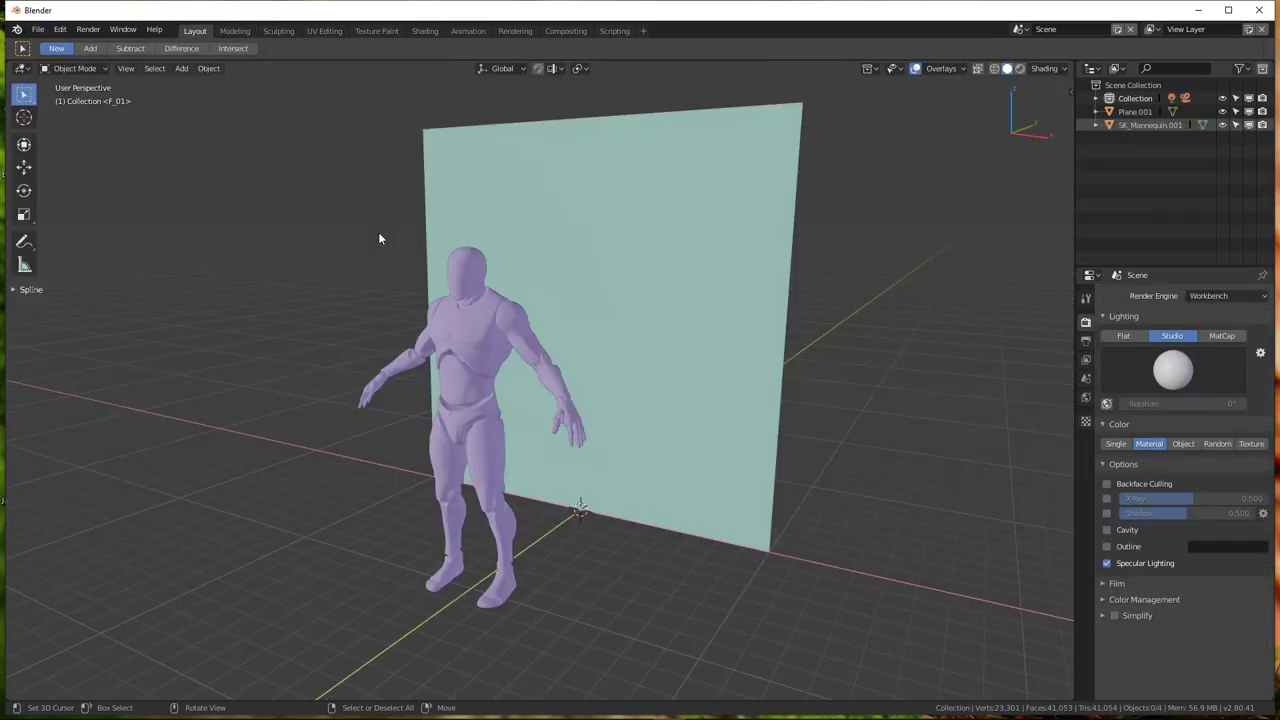
{"action": "mouse_move", "coordinate": [378, 238]}
{"action": "middle_mouse_down"}
{"action": "mouse_move", "coordinate": [437, 395]}
{"action": "mouse_move", "coordinate": [474, 377]}
{"action": "middle_mouse_up"}
{"action": "left_click", "coordinate": [476, 375]}
{"action": "key", "text": "x"}
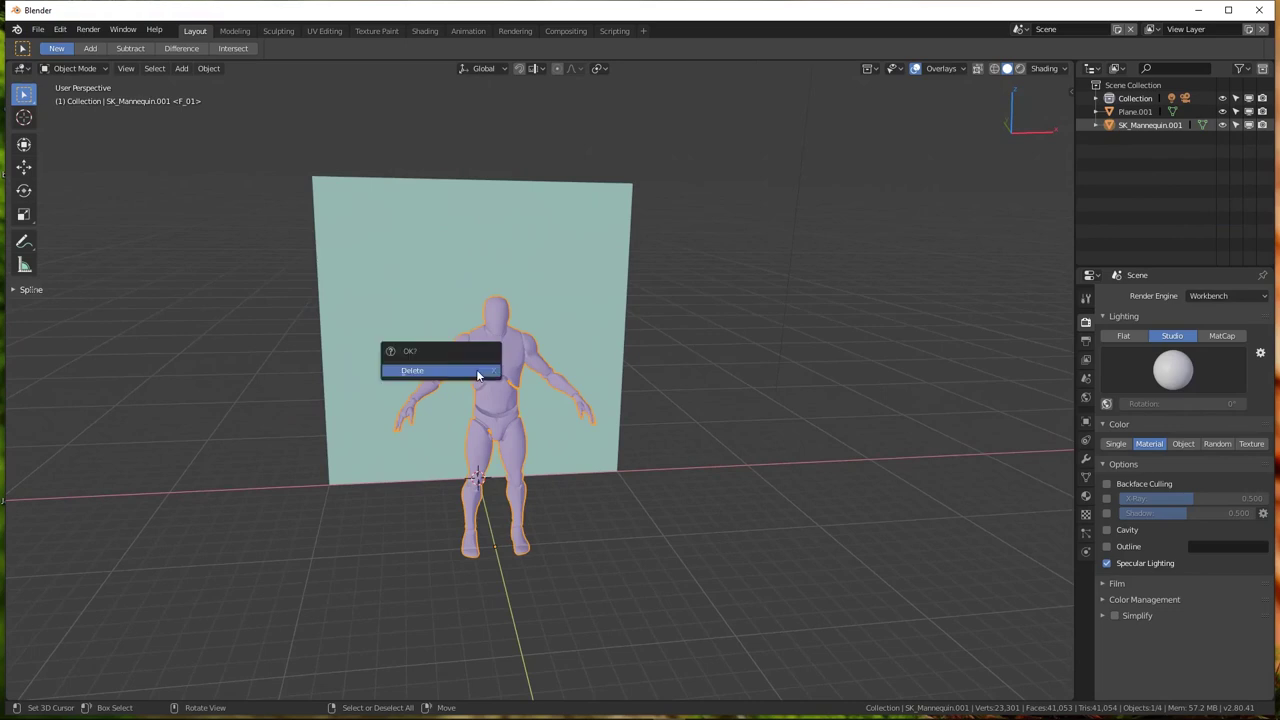
{"action": "left_click", "coordinate": [478, 369]}
{"action": "left_click", "coordinate": [494, 349]}
{"action": "key", "text": "x"}
{"action": "left_click", "coordinate": [496, 350]}
{"action": "middle_click_drag", "start_coordinate": [496, 350], "coordinate": [524, 364]}
Add a cube mesh and switch to the UV Editing workspace
{"action": "key", "text": "shift+a"}
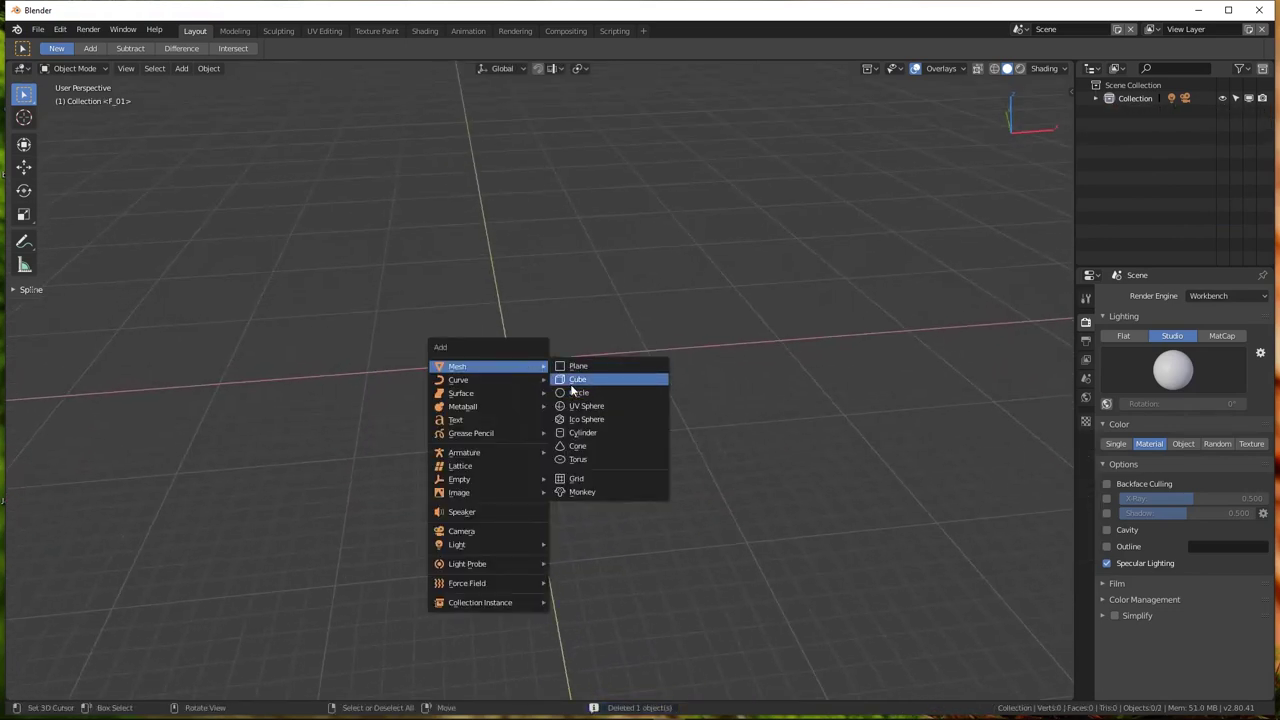
{"action": "left_click", "coordinate": [576, 379]}
{"action": "mouse_move", "coordinate": [457, 426]}
{"action": "middle_mouse_down"}
{"action": "mouse_move", "coordinate": [534, 333]}
{"action": "mouse_move", "coordinate": [549, 391]}
{"action": "mouse_move", "coordinate": [531, 316]}
{"action": "middle_mouse_up"}
{"action": "scroll", "coordinate": [525, 340], "scroll_direction": "up", "scroll_amount": 5}
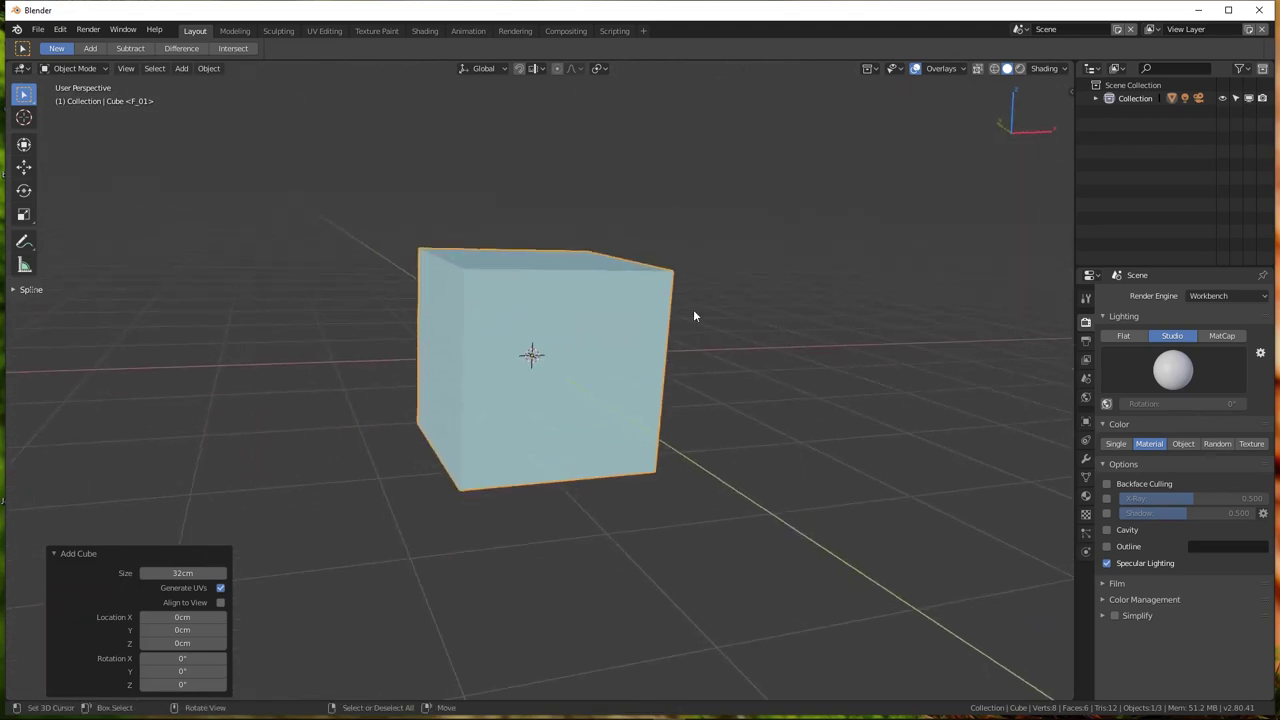
{"action": "left_click", "coordinate": [324, 30]}
Hide the tool panels in both views and orbit to show the cube's tilted side faces
{"action": "middle_click_drag", "start_coordinate": [359, 340], "coordinate": [414, 304]}
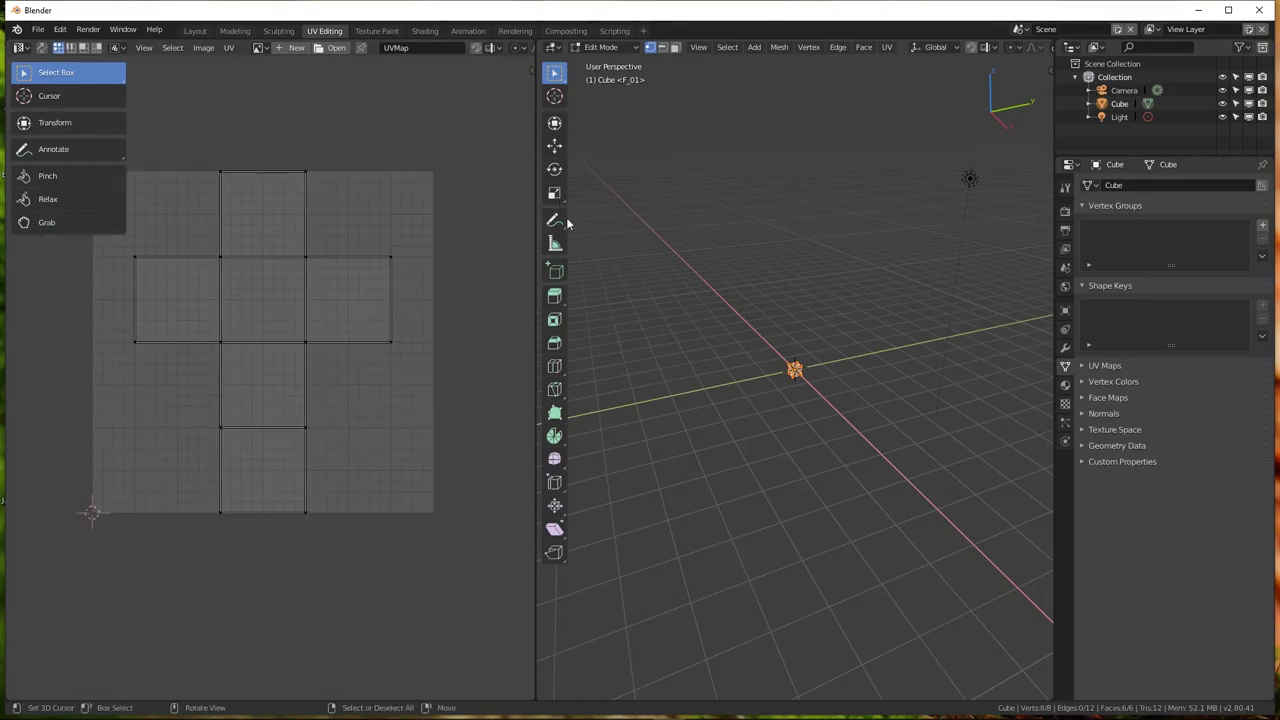
{"action": "key", "text": "t"}
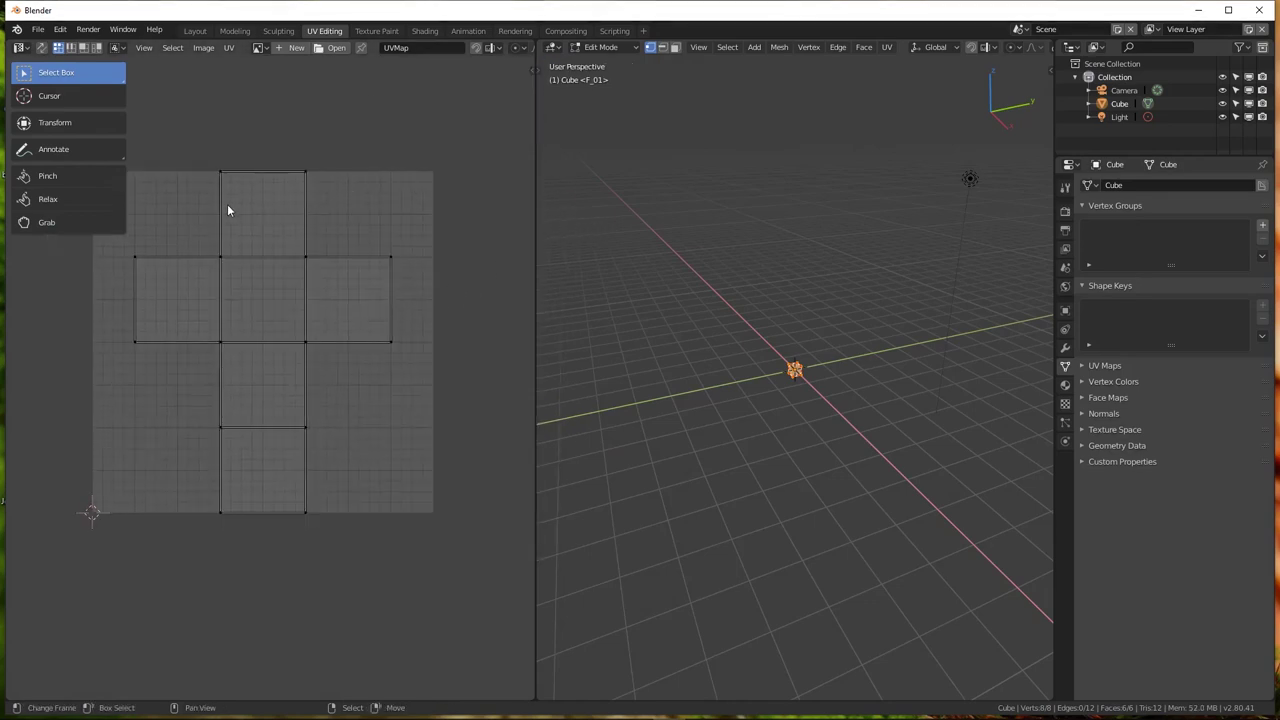
{"action": "key", "text": "t"}
{"action": "scroll", "coordinate": [227, 204], "scroll_direction": "down", "scroll_amount": 1}
{"action": "middle_click_drag", "start_coordinate": [869, 428], "coordinate": [717, 377]}
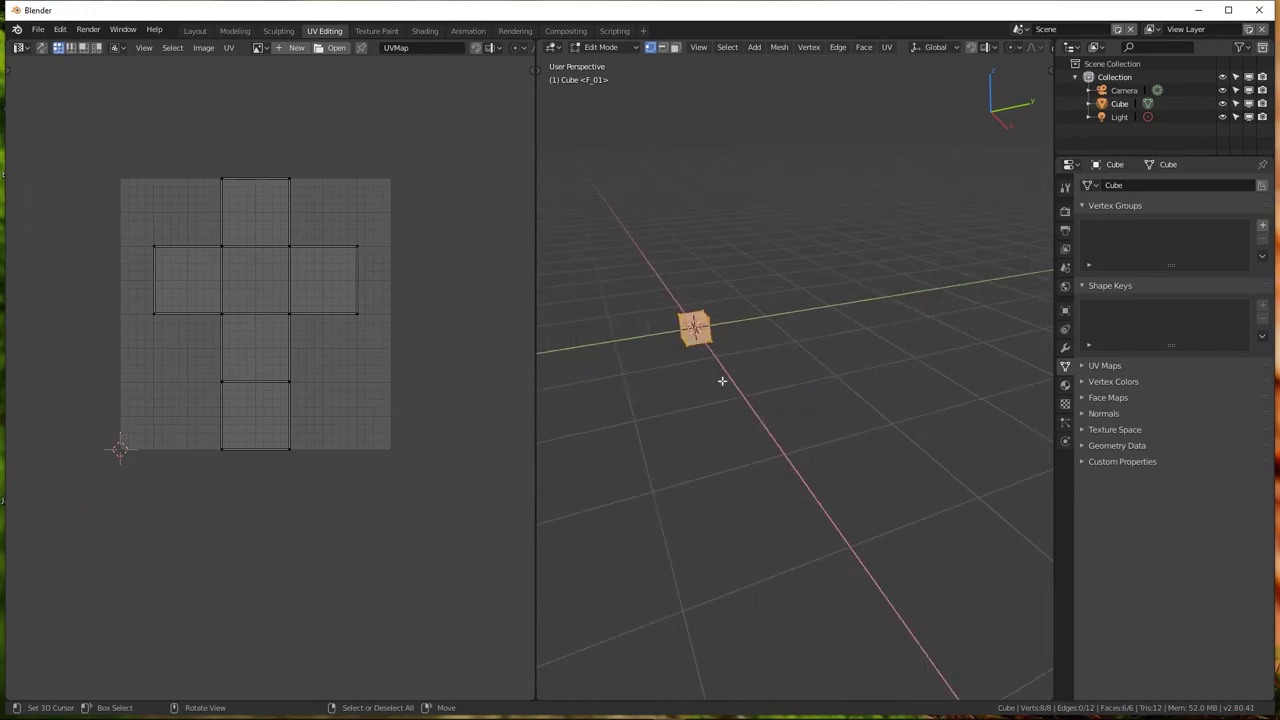
{"action": "scroll", "coordinate": [845, 358], "scroll_direction": "up", "scroll_amount": 5}
{"action": "mouse_move", "coordinate": [845, 358]}
{"action": "middle_mouse_down"}
{"action": "mouse_move", "coordinate": [771, 409]}
{"action": "mouse_move", "coordinate": [758, 345]}
{"action": "mouse_move", "coordinate": [806, 368]}
{"action": "middle_mouse_up"}
{"action": "scroll", "coordinate": [771, 409], "scroll_direction": "up", "scroll_amount": 3}
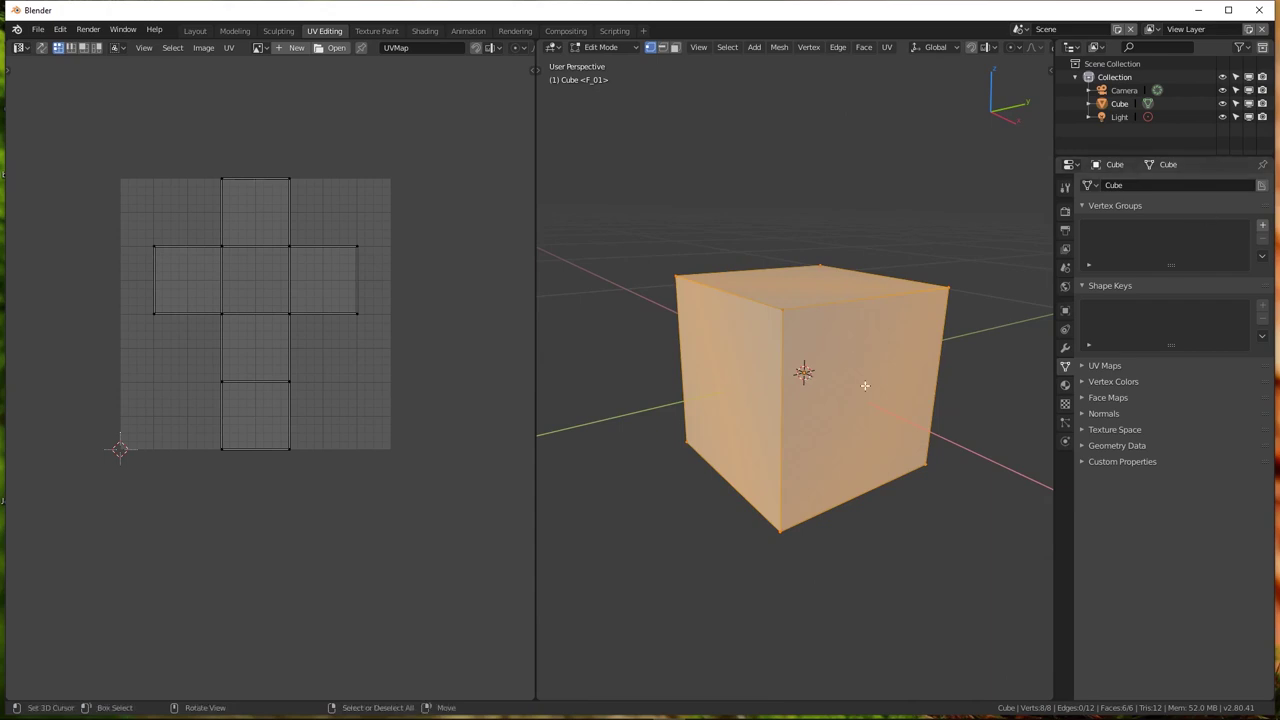
{"action": "mouse_move", "coordinate": [912, 476]}
{"action": "middle_mouse_down"}
{"action": "mouse_move", "coordinate": [832, 463]}
{"action": "mouse_move", "coordinate": [971, 557]}
{"action": "mouse_move", "coordinate": [723, 482]}
{"action": "middle_mouse_up"}
{"action": "mouse_move", "coordinate": [791, 509]}
{"action": "middle_mouse_down"}
{"action": "mouse_move", "coordinate": [836, 521]}
{"action": "mouse_move", "coordinate": [769, 399]}
{"action": "mouse_move", "coordinate": [834, 337]}
{"action": "middle_mouse_up"}
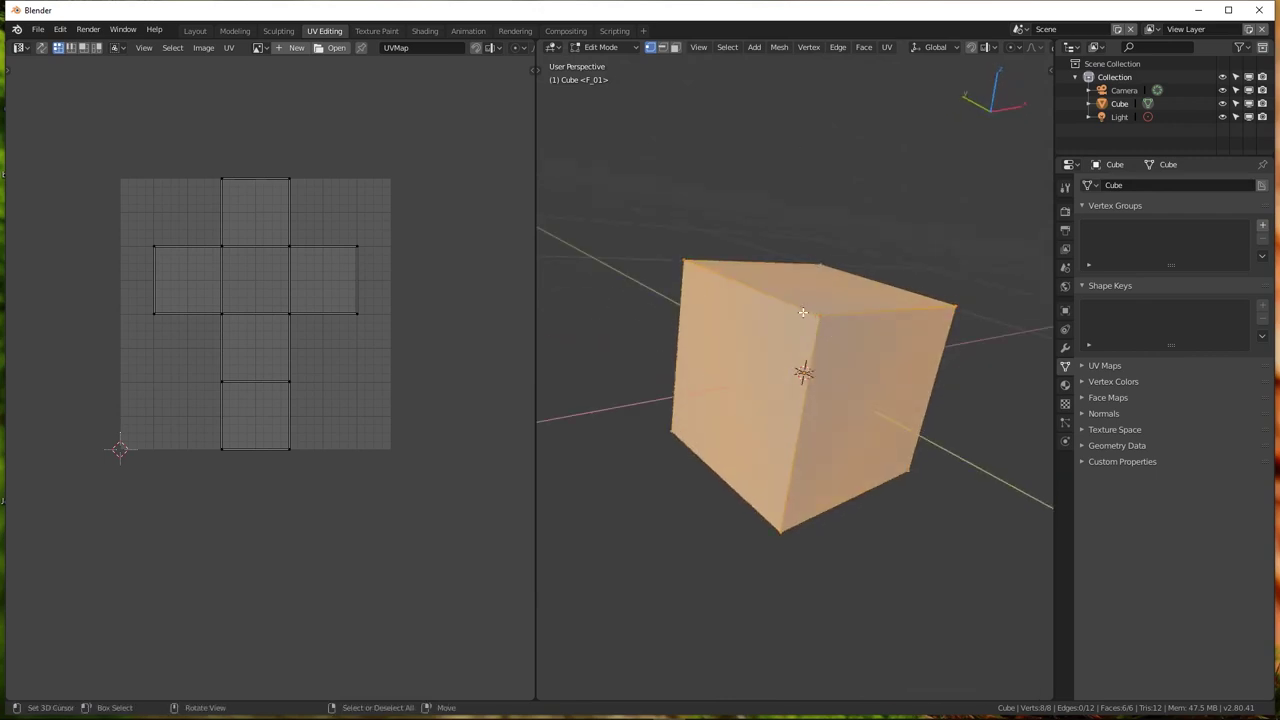
Pull the cube's top front corner out of place with G, then undo the move
{"action": "left_click_drag", "start_coordinate": [818, 318], "coordinate": [818, 338]}
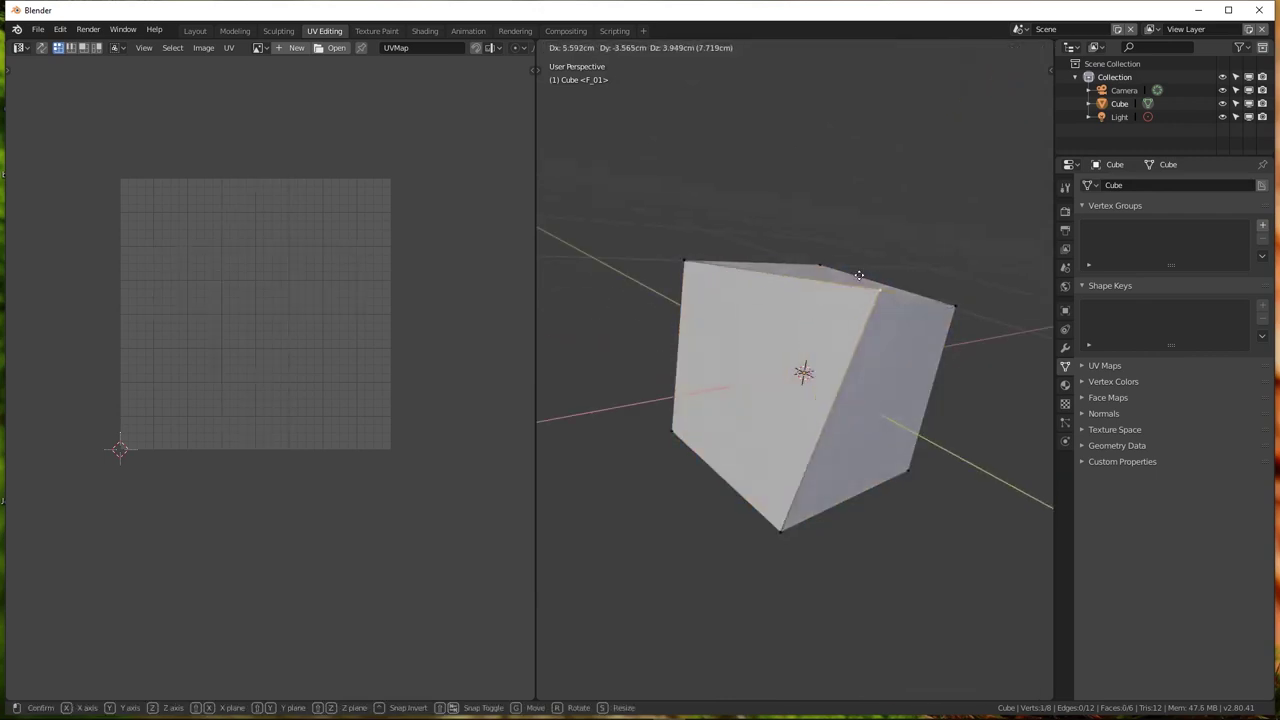
{"action": "key", "text": "g"}
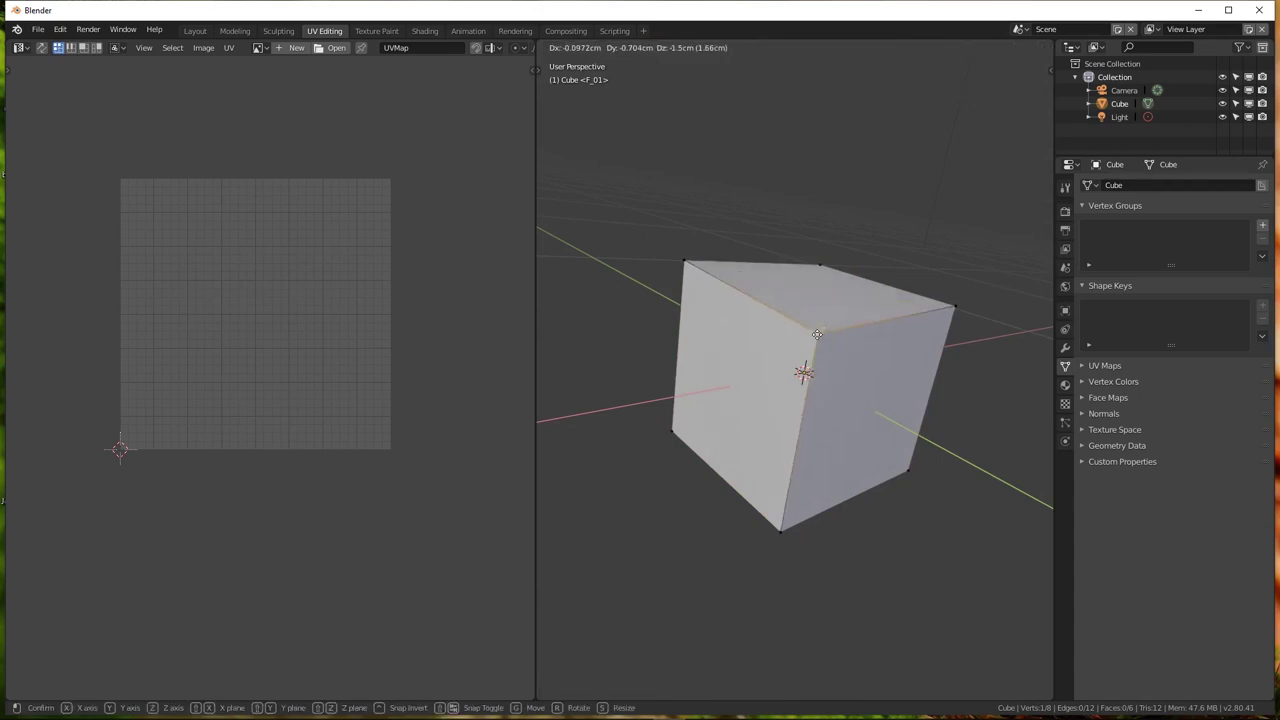
{"action": "left_click", "coordinate": [898, 266]}
{"action": "key", "text": "g"}
{"action": "left_click", "coordinate": [841, 324]}
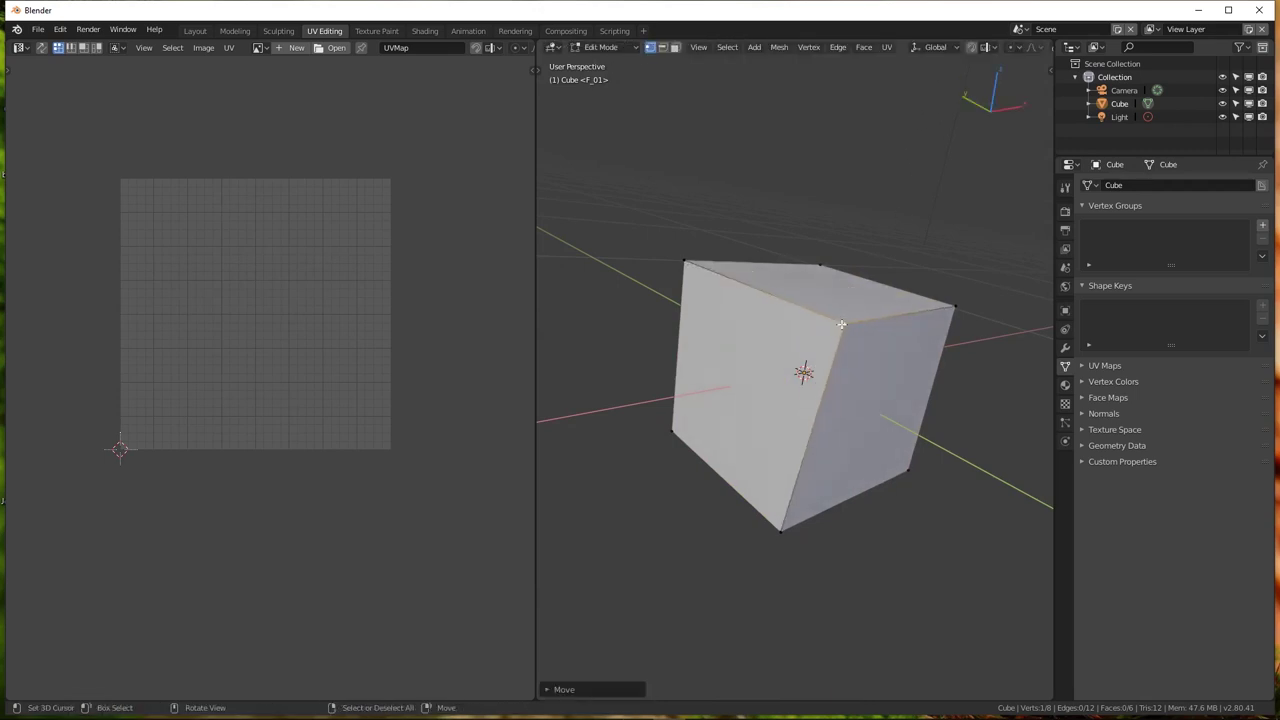
{"action": "key", "text": "ctrl+z"}
Step back and forth through the undo history and reframe the UV grid and cube
{"action": "key", "text": "ctrl+z"}
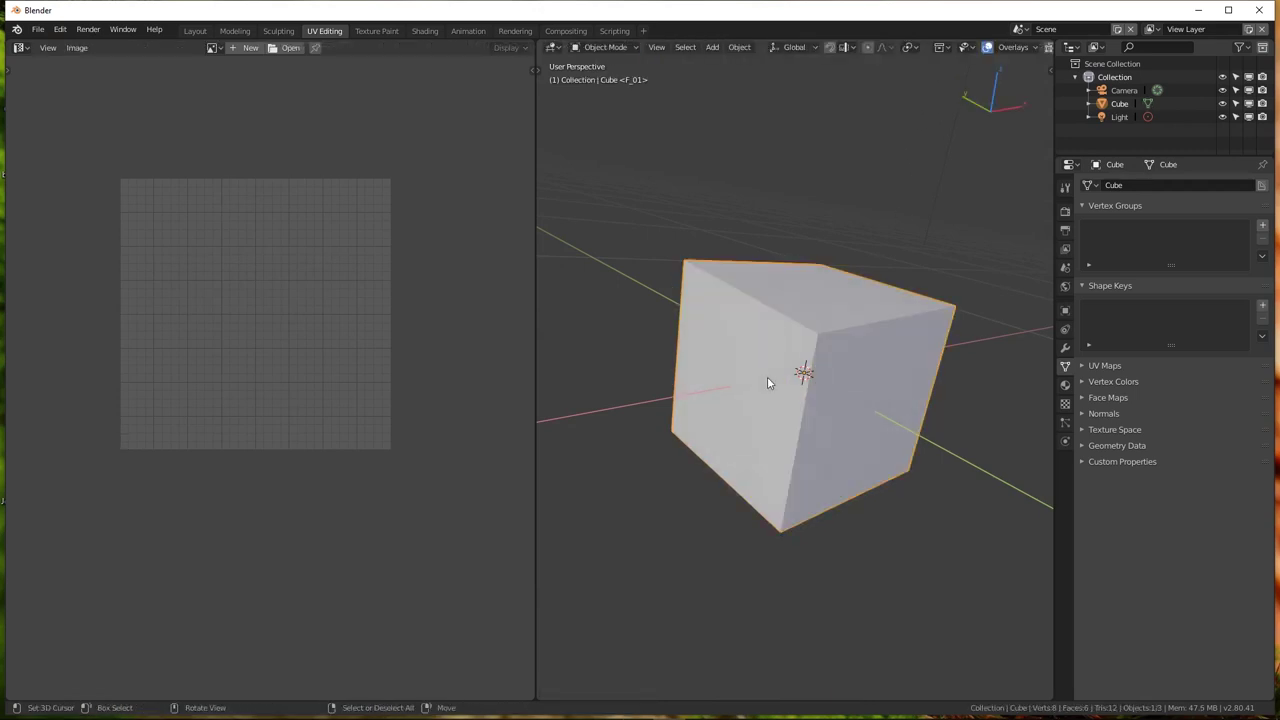
{"action": "key", "text": "ctrl+shift+z"}
{"action": "key", "text": "ctrl+z"}
{"action": "key", "text": "ctrl+z"}
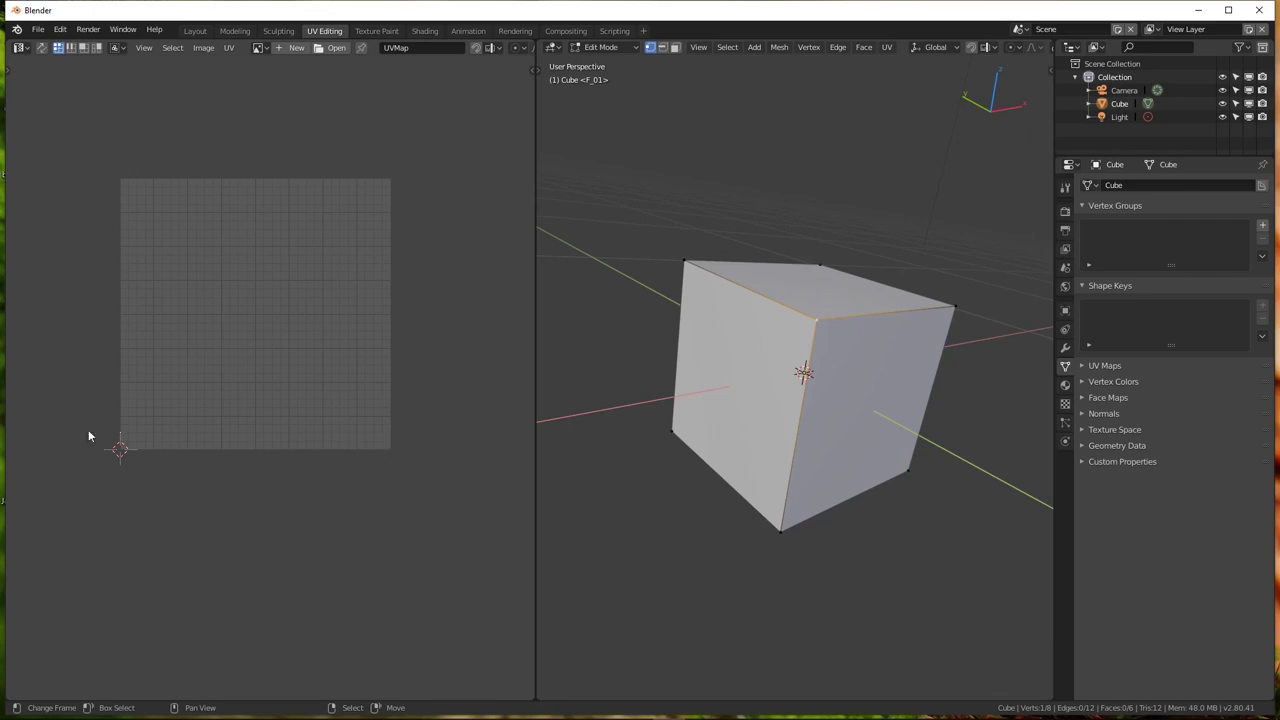
{"action": "middle_click_drag", "start_coordinate": [143, 383], "coordinate": [203, 389]}
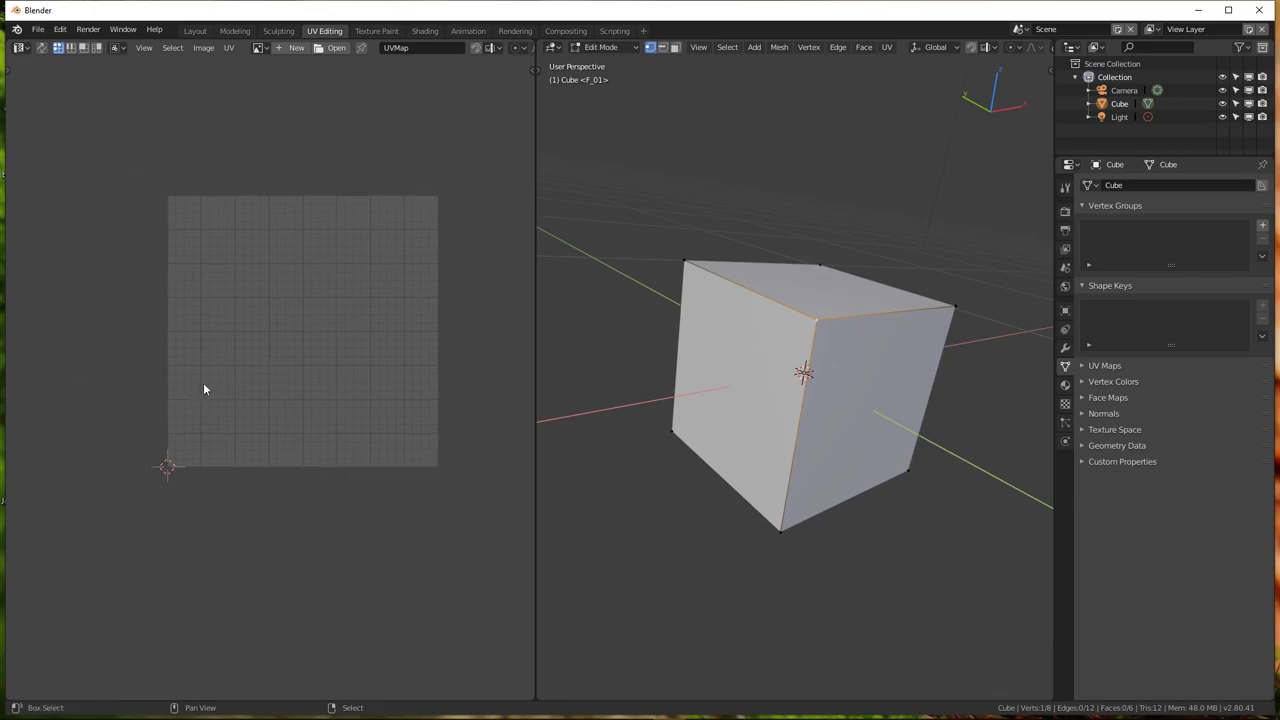
{"action": "middle_click_drag", "start_coordinate": [857, 371], "coordinate": [849, 317]}
{"action": "scroll", "coordinate": [849, 317], "scroll_direction": "up", "scroll_amount": 3}
{"action": "scroll", "coordinate": [849, 317], "scroll_direction": "down", "scroll_amount": 3}
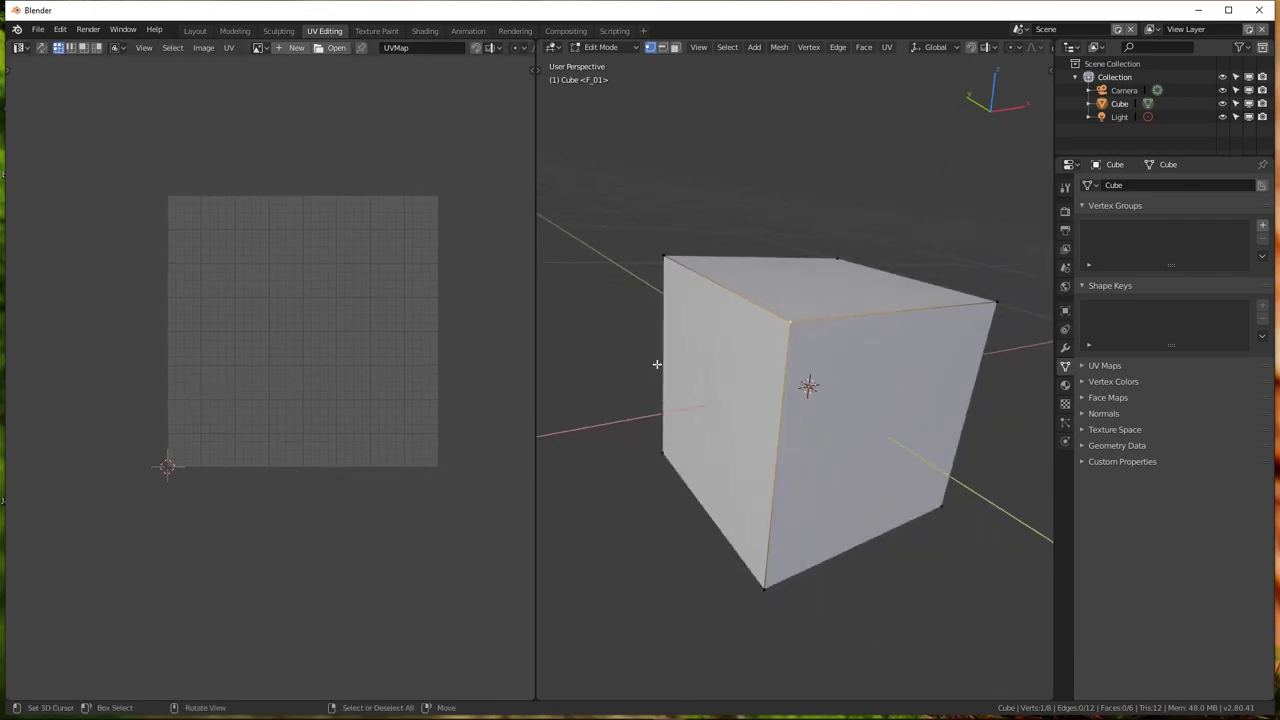
{"action": "middle_click_drag", "start_coordinate": [657, 363], "coordinate": [746, 386]}
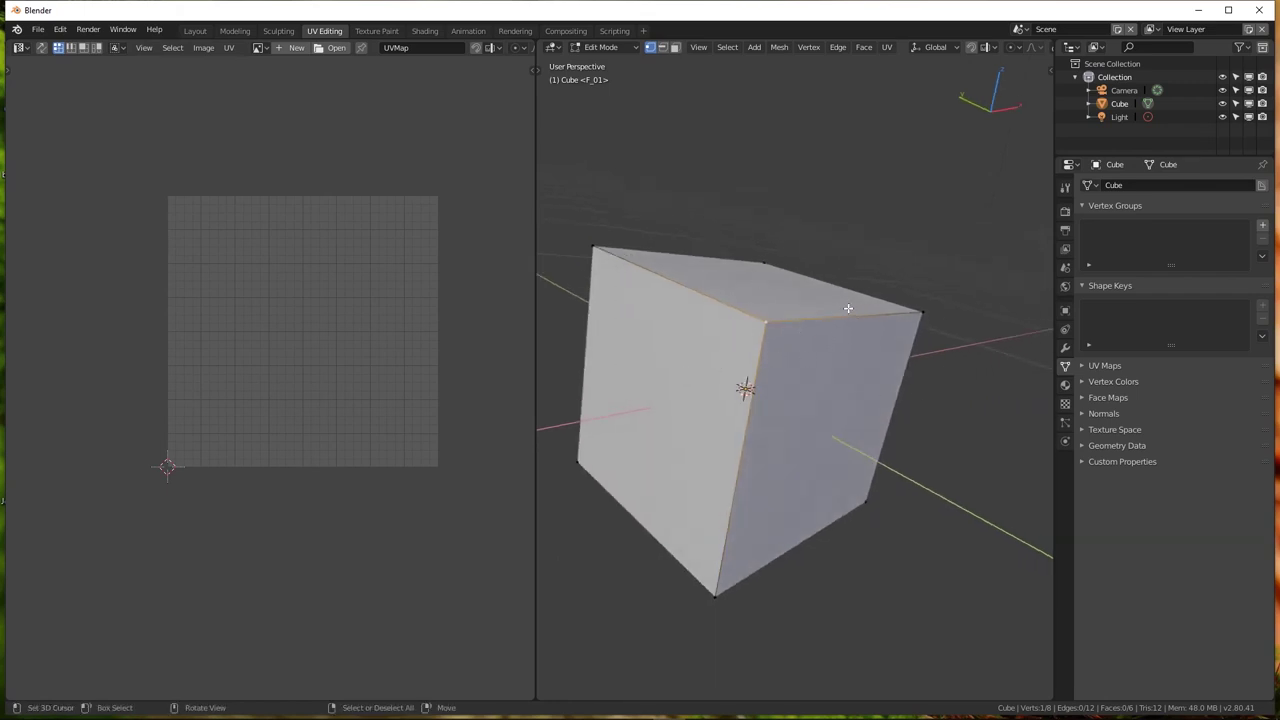
Nudge a top corner of the cube slightly out of place and orbit to inspect it
{"action": "middle_click_drag", "start_coordinate": [848, 309], "coordinate": [794, 350]}
{"action": "key", "text": "g"}
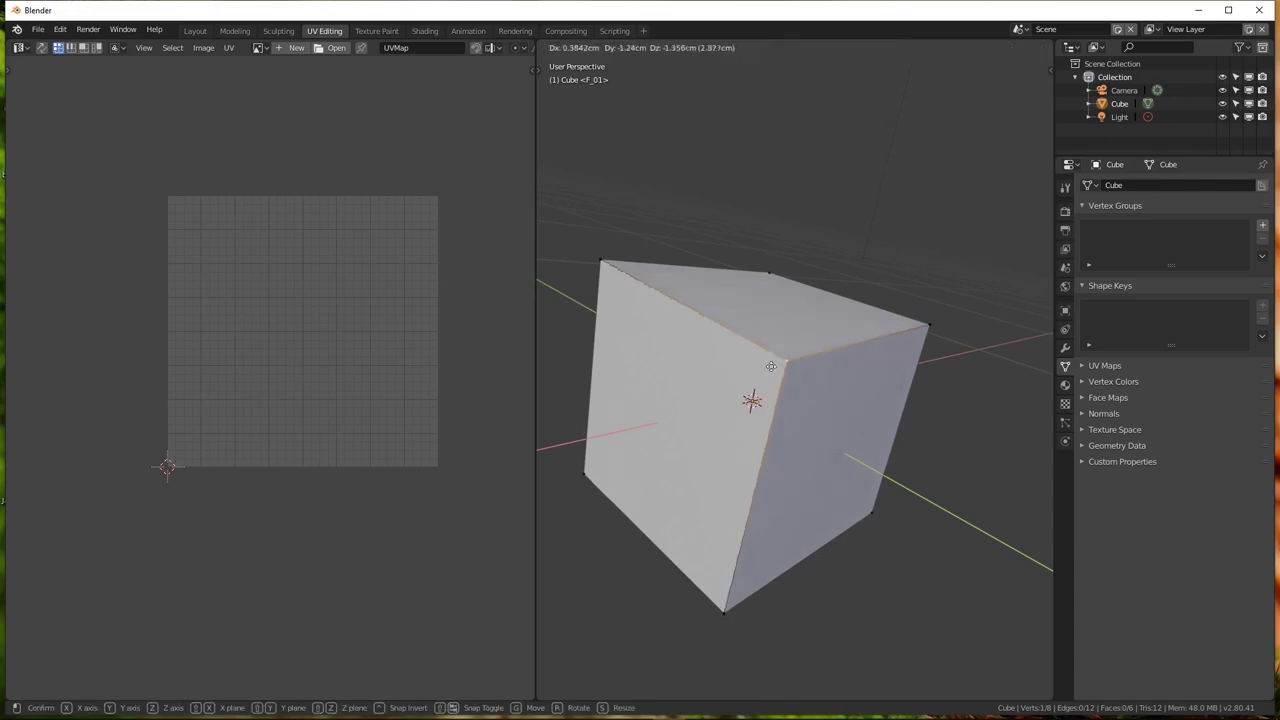
{"action": "left_click", "coordinate": [793, 361]}
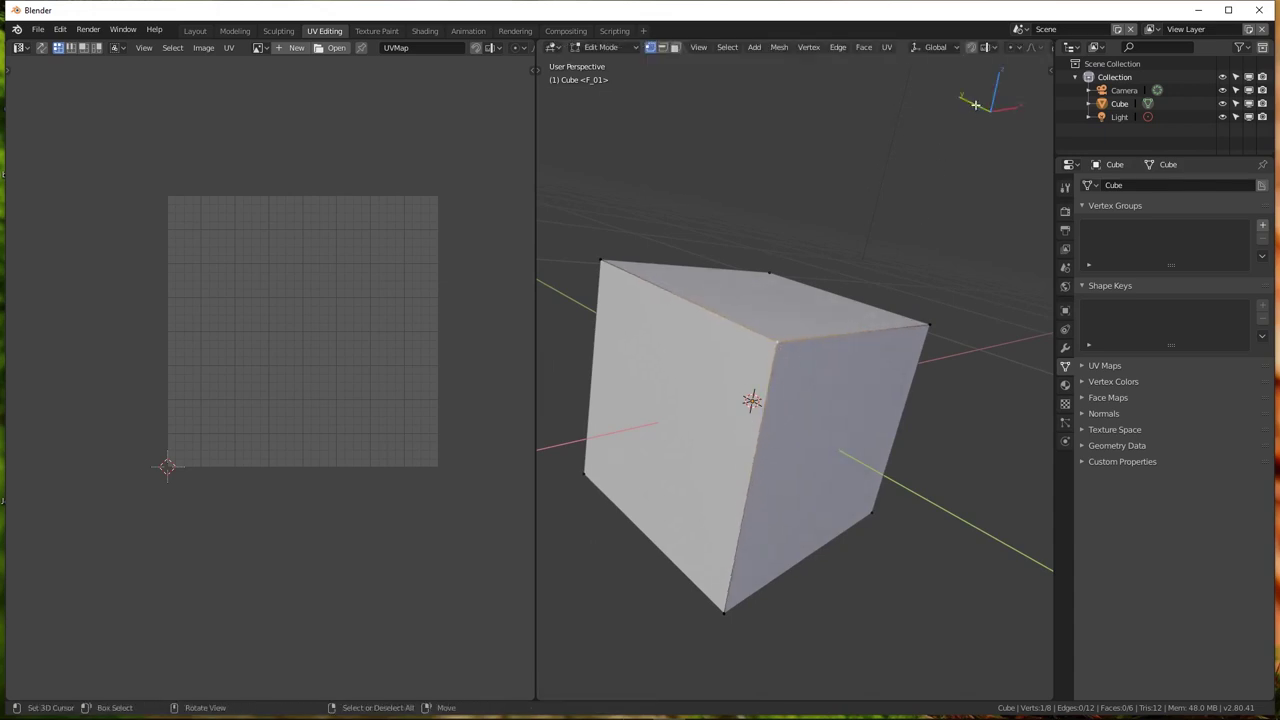
{"action": "mouse_move", "coordinate": [809, 377]}
{"action": "middle_mouse_down"}
{"action": "mouse_move", "coordinate": [830, 369]}
{"action": "mouse_move", "coordinate": [815, 376]}
{"action": "mouse_move", "coordinate": [878, 405]}
{"action": "mouse_move", "coordinate": [860, 385]}
{"action": "middle_mouse_up"}
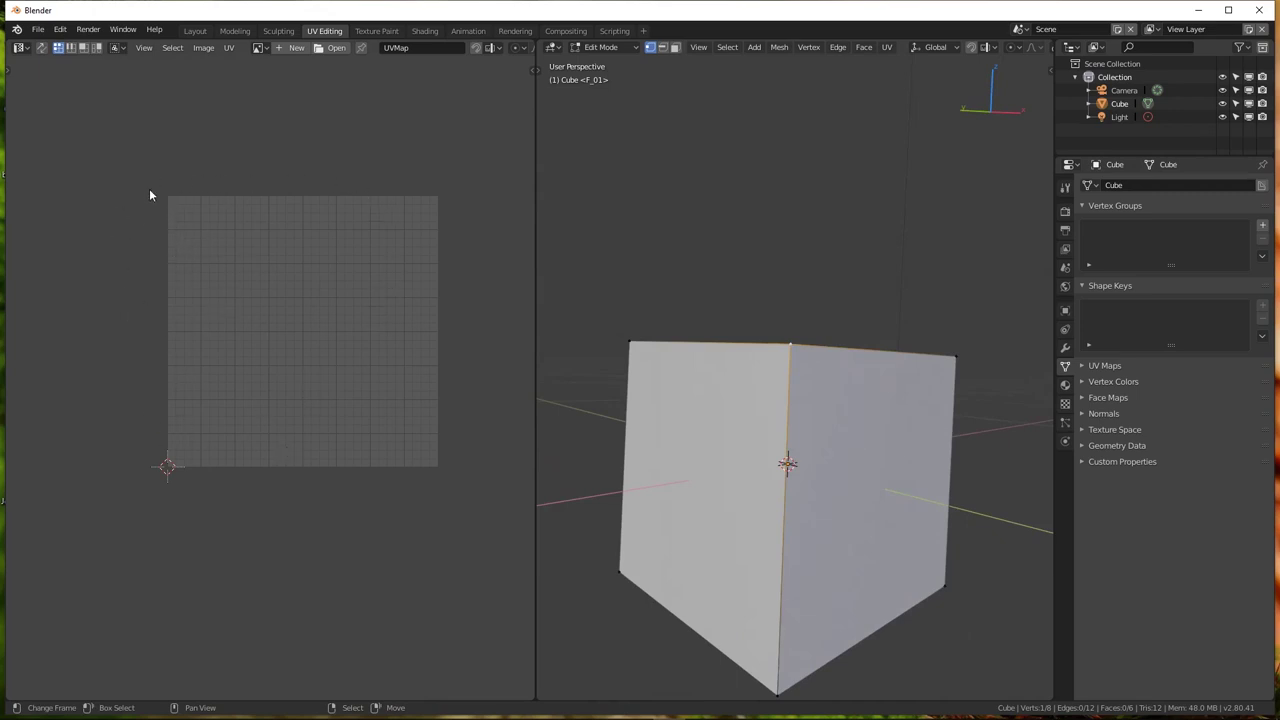
{"action": "middle_click_drag", "start_coordinate": [848, 374], "coordinate": [840, 426]}
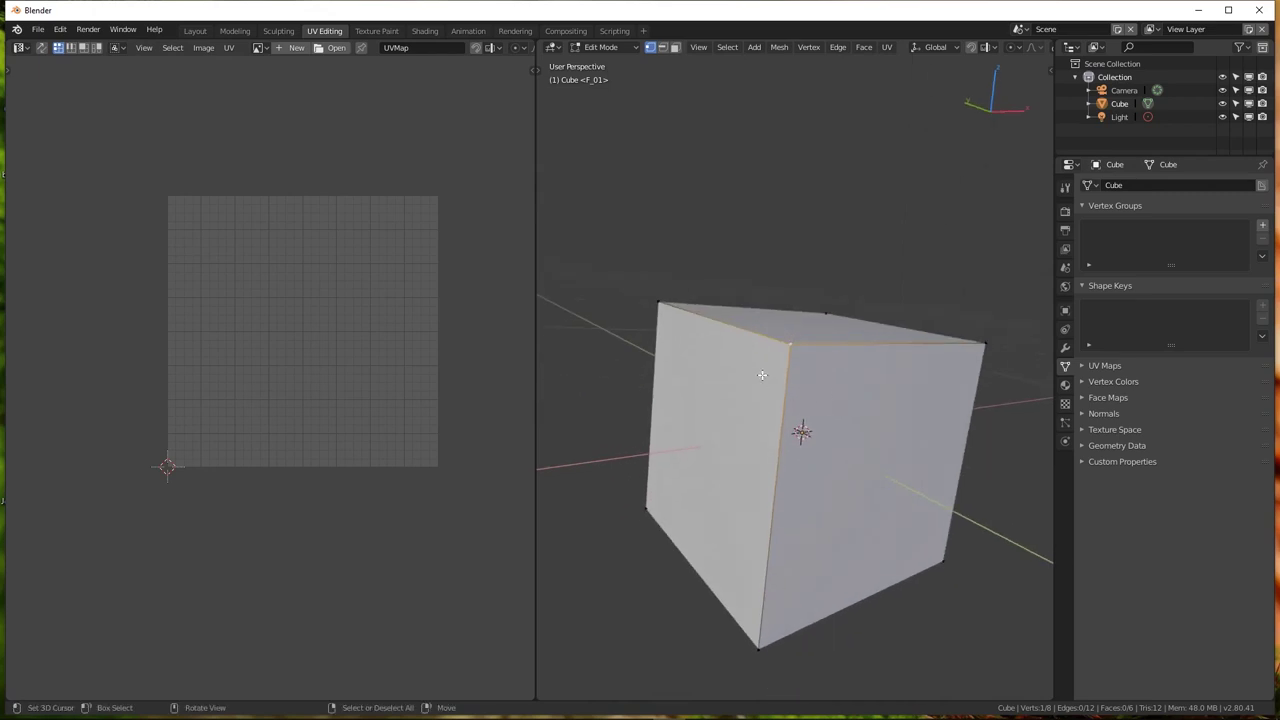
{"action": "scroll", "coordinate": [358, 288], "scroll_direction": "down", "scroll_amount": 2, "text": "ctrl"}
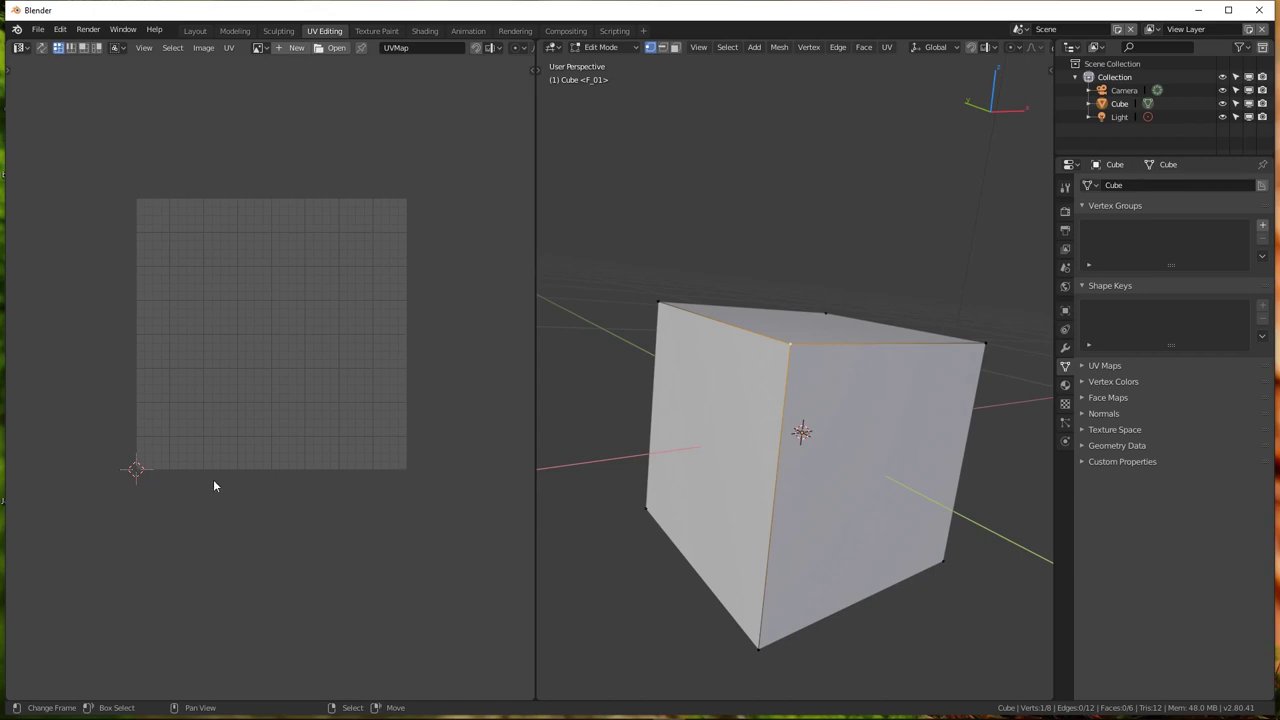
Pan and zoom around the empty UV grid, then orbit around the cube
{"action": "middle_click_drag", "start_coordinate": [412, 480], "coordinate": [346, 475]}
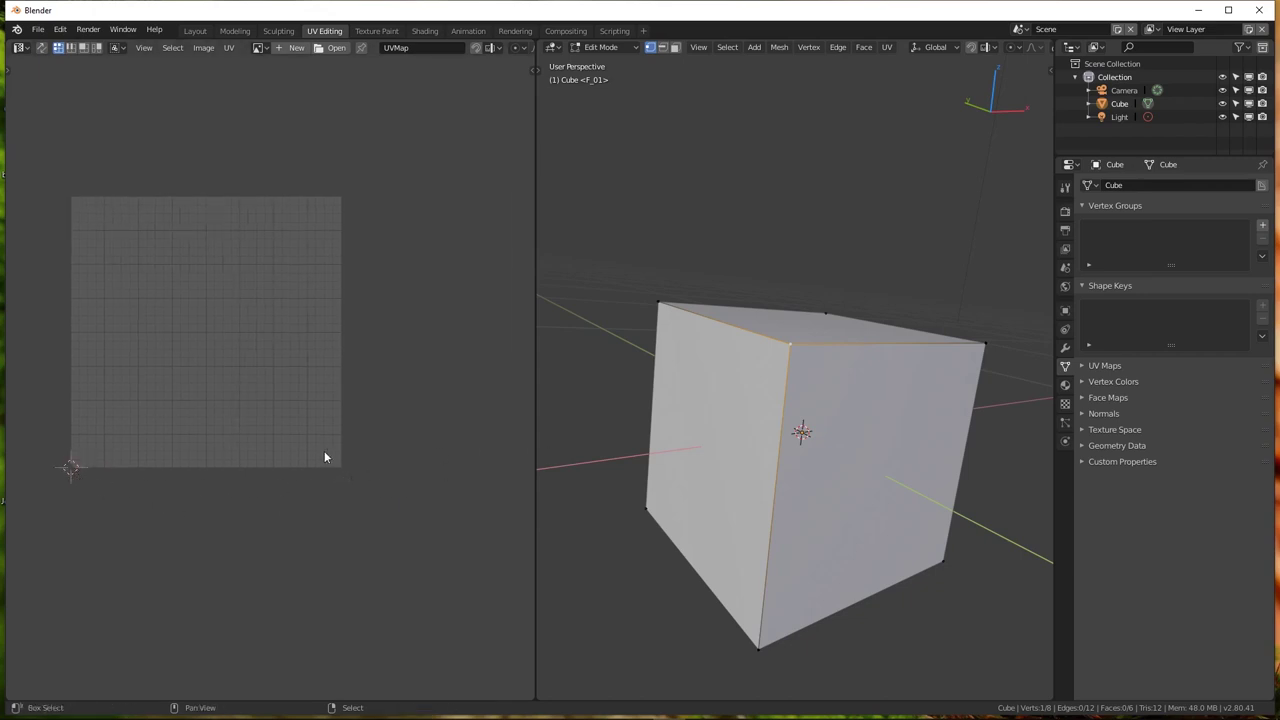
{"action": "middle_click_drag", "start_coordinate": [307, 447], "coordinate": [385, 416]}
{"action": "scroll", "coordinate": [361, 431], "scroll_direction": "down", "scroll_amount": 5}
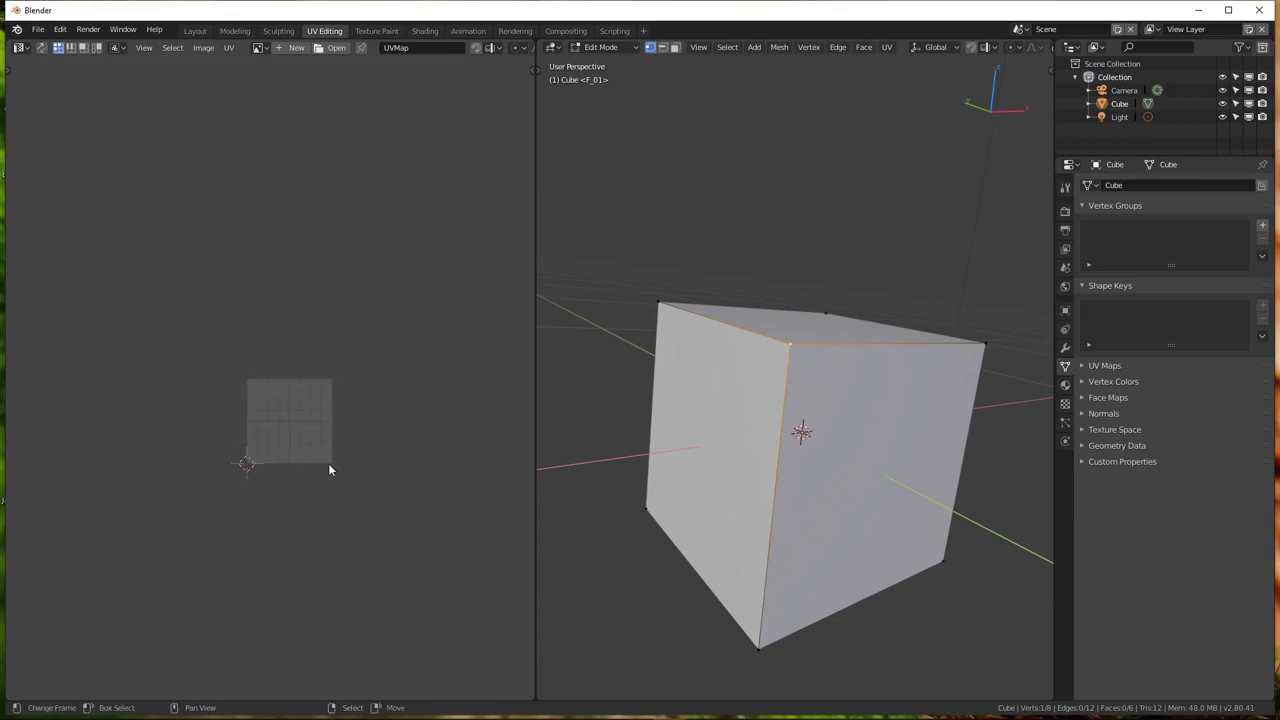
{"action": "scroll", "coordinate": [253, 462], "scroll_direction": "up", "scroll_amount": 3}
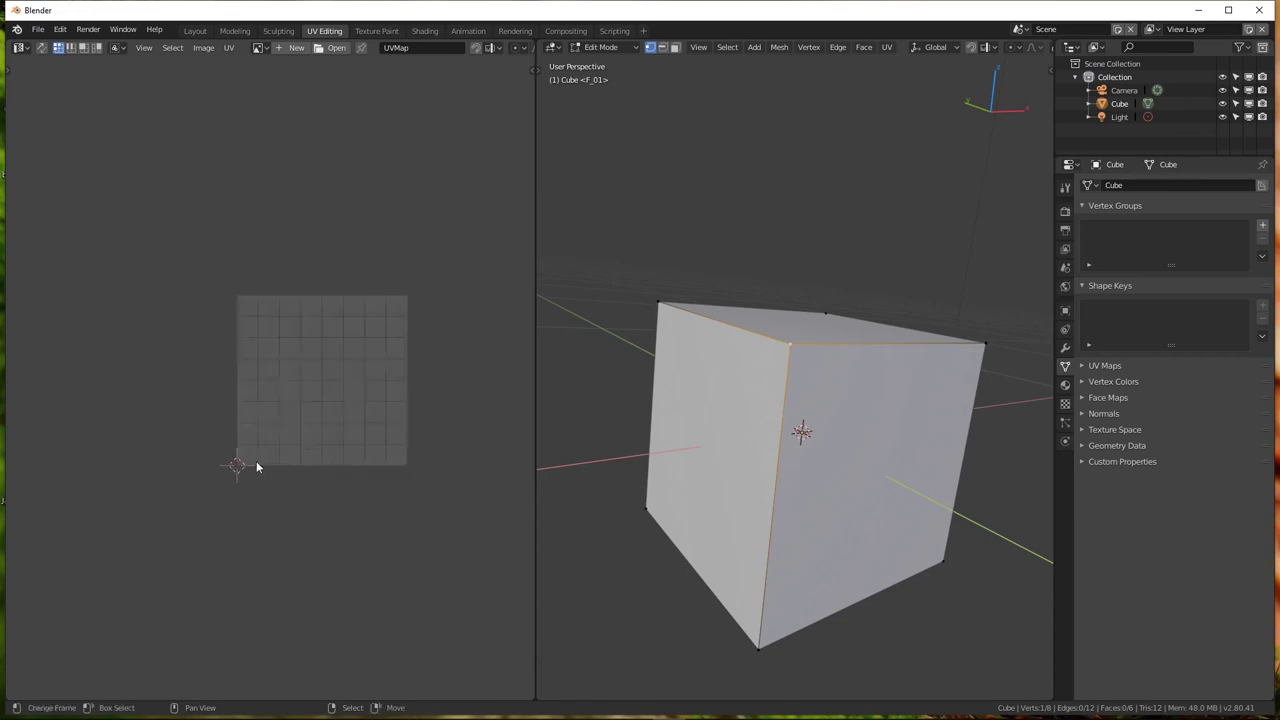
{"action": "scroll", "coordinate": [245, 455], "scroll_direction": "up", "scroll_amount": 3}
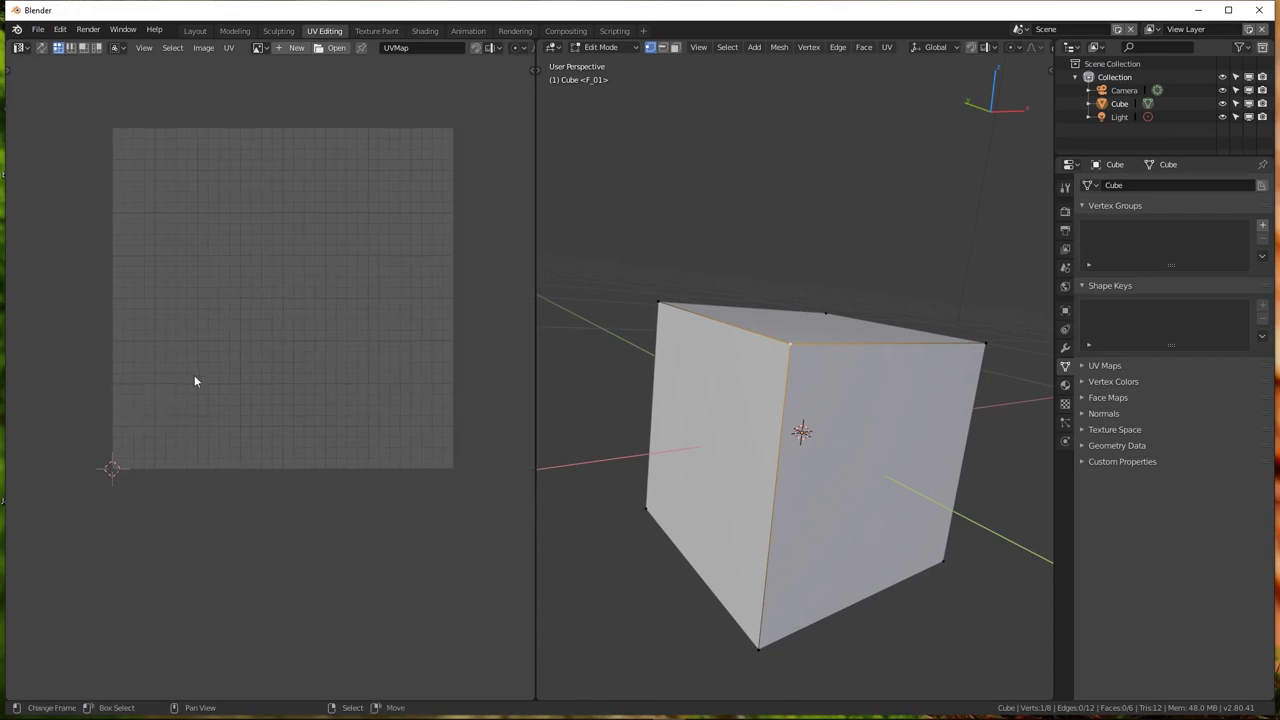
{"action": "scroll", "coordinate": [400, 420], "scroll_direction": "right", "scroll_amount": 3, "text": "ctrl"}
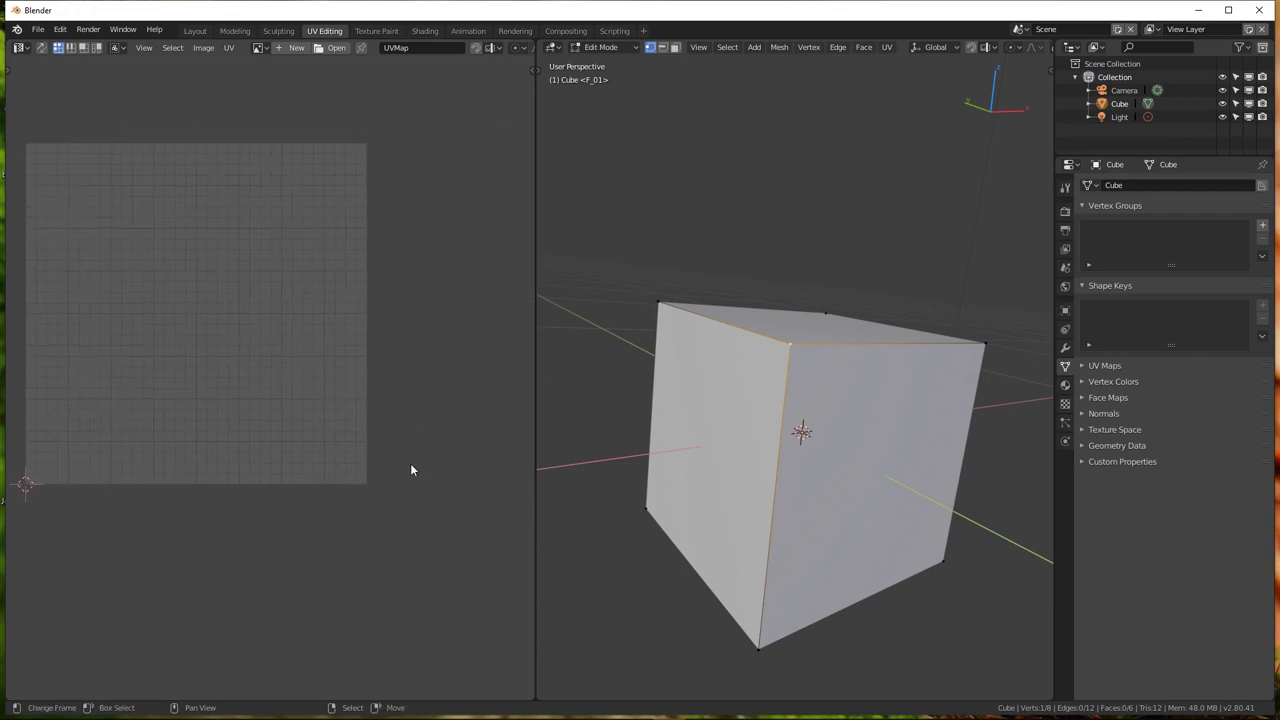
{"action": "scroll", "coordinate": [467, 414], "scroll_direction": "right", "scroll_amount": 3, "text": "ctrl"}
{"action": "scroll", "coordinate": [384, 394], "scroll_direction": "down", "scroll_amount": 6}
{"action": "scroll", "coordinate": [197, 461], "scroll_direction": "right", "scroll_amount": 2, "text": "ctrl"}
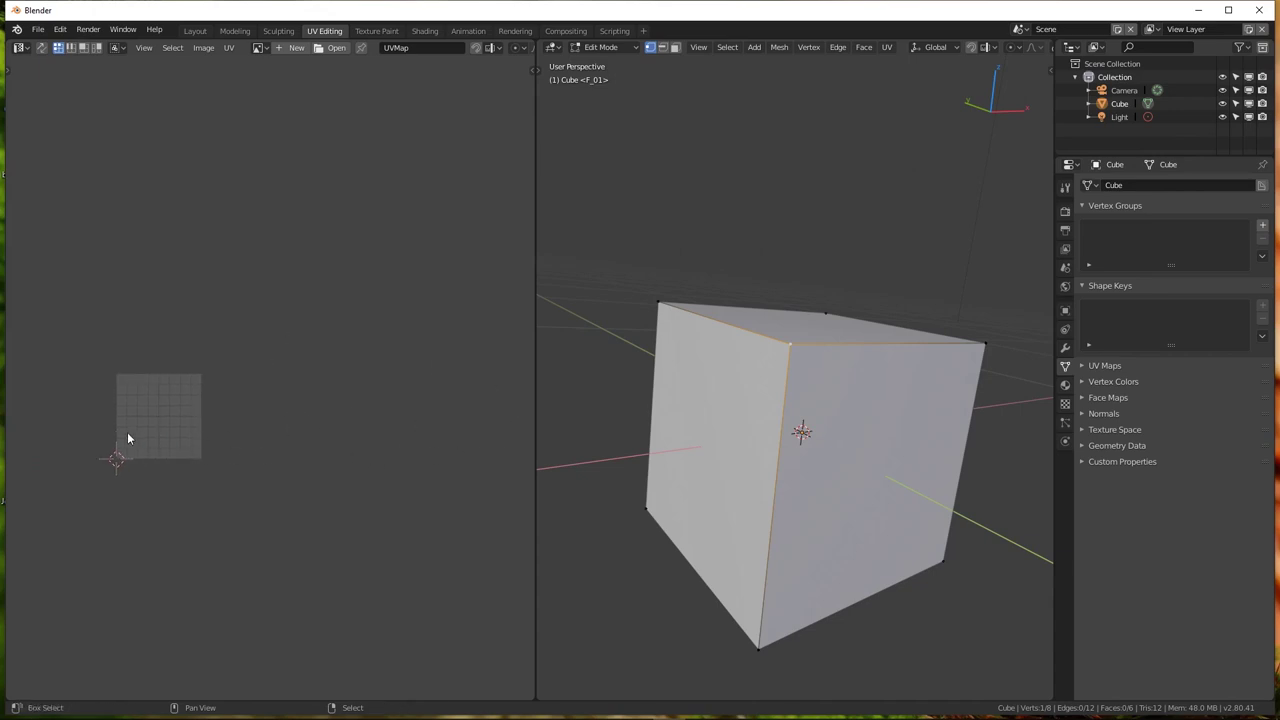
{"action": "middle_click_drag", "start_coordinate": [127, 435], "coordinate": [280, 455]}
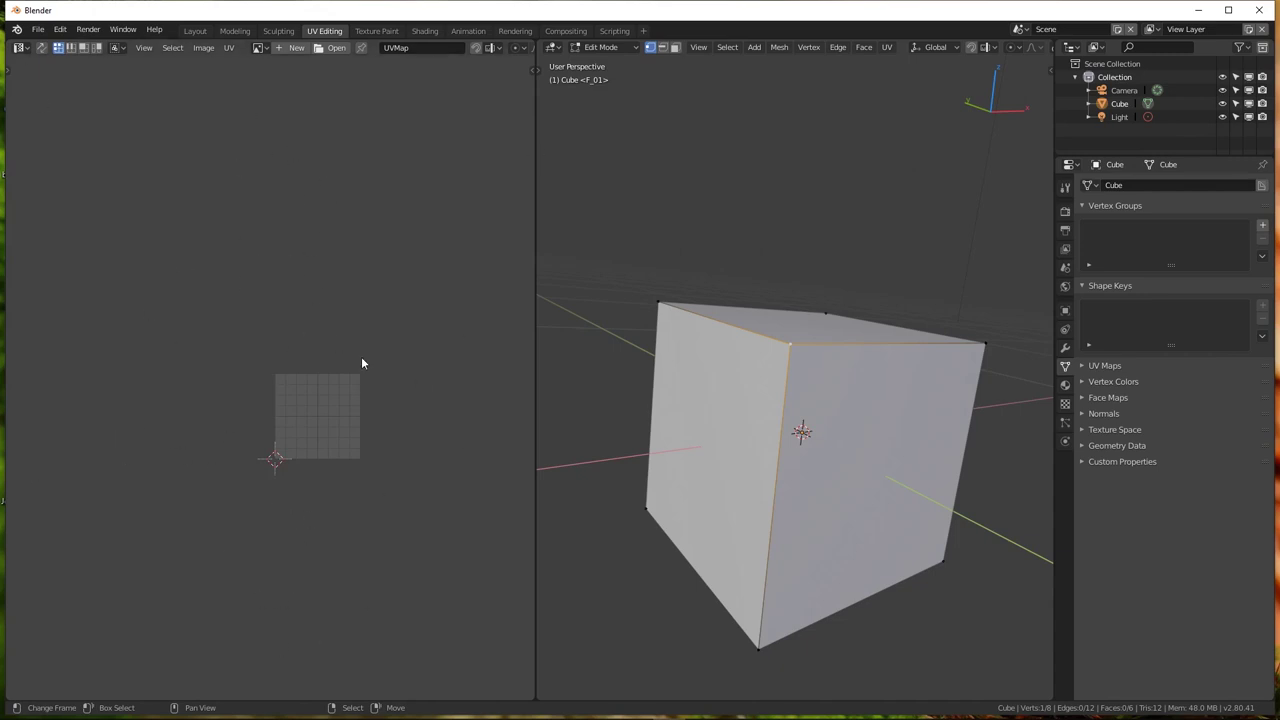
{"action": "scroll", "coordinate": [362, 364], "scroll_direction": "up", "scroll_amount": 4}
{"action": "mouse_move", "coordinate": [286, 429]}
{"action": "middle_mouse_down"}
{"action": "mouse_move", "coordinate": [317, 271]}
{"action": "mouse_move", "coordinate": [269, 397]}
{"action": "middle_mouse_up"}
{"action": "scroll", "coordinate": [268, 399], "scroll_direction": "down", "scroll_amount": 2}
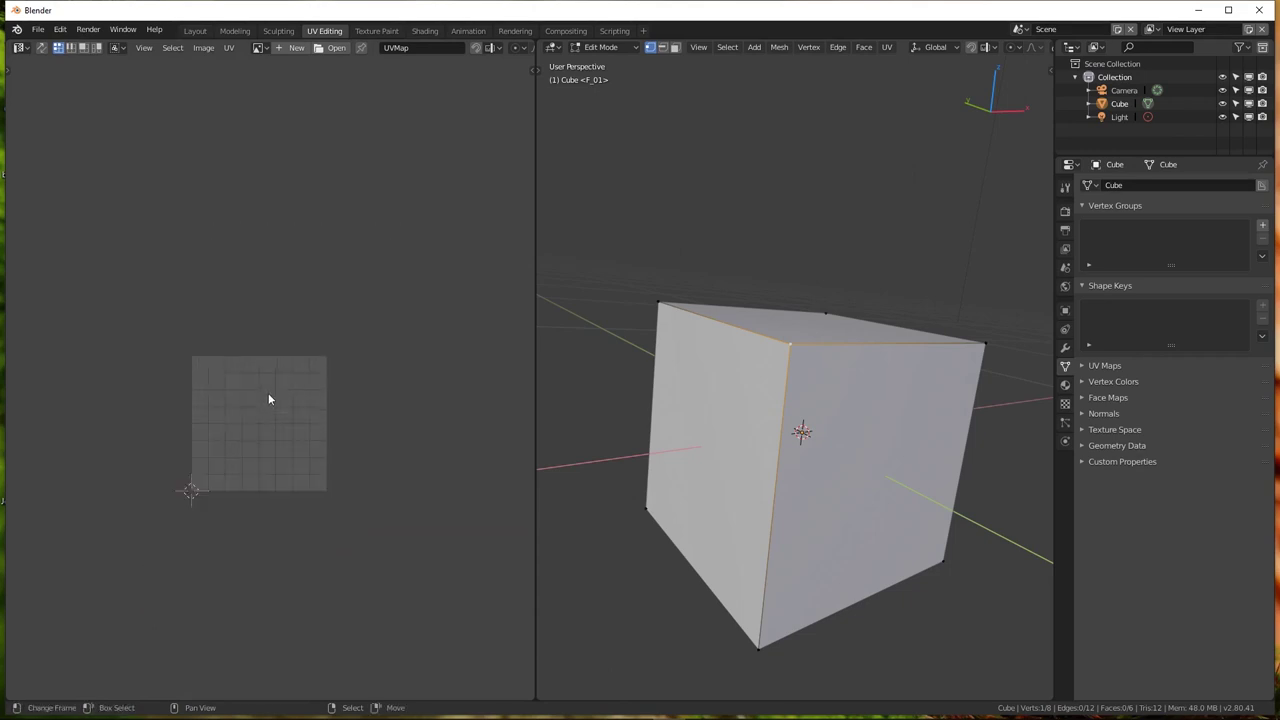
{"action": "scroll", "coordinate": [268, 399], "scroll_direction": "up", "scroll_amount": 1}
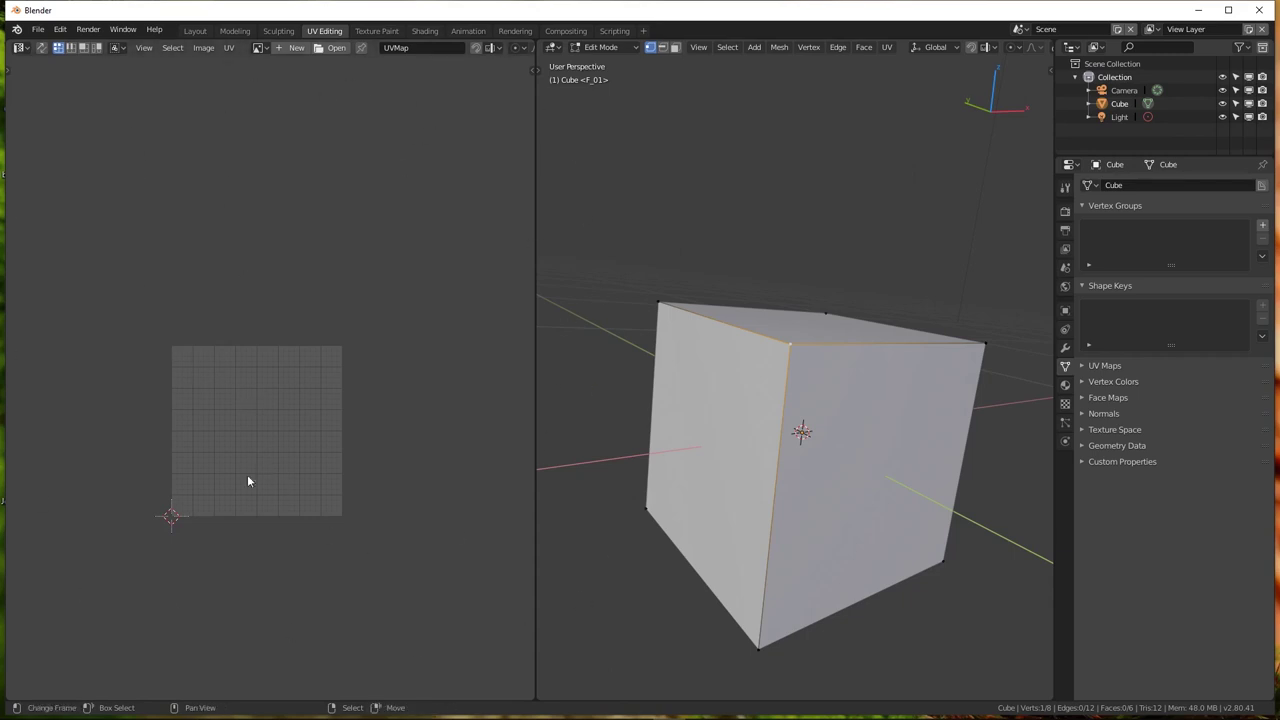
{"action": "scroll", "coordinate": [229, 491], "scroll_direction": "up", "scroll_amount": 4}
{"action": "scroll", "coordinate": [252, 493], "scroll_direction": "down", "scroll_amount": 3}
{"action": "scroll", "coordinate": [262, 480], "scroll_direction": "up", "scroll_amount": 1}
{"action": "middle_click_drag", "start_coordinate": [274, 466], "coordinate": [301, 449]}
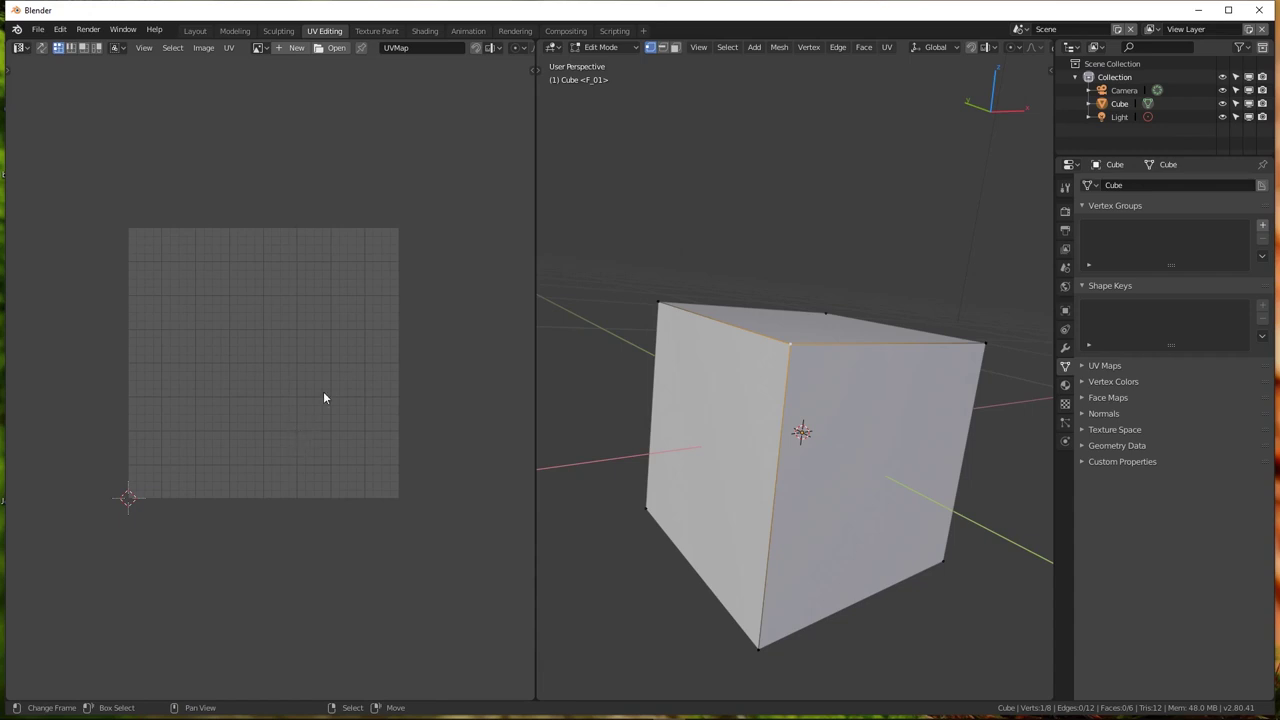
{"action": "mouse_move", "coordinate": [880, 400]}
{"action": "middle_mouse_down"}
{"action": "mouse_move", "coordinate": [928, 380]}
{"action": "mouse_move", "coordinate": [837, 391]}
{"action": "mouse_move", "coordinate": [877, 414]}
{"action": "middle_mouse_up"}
Toggle the cube's mode and browse its existing materials
{"action": "key", "text": "Tab"}
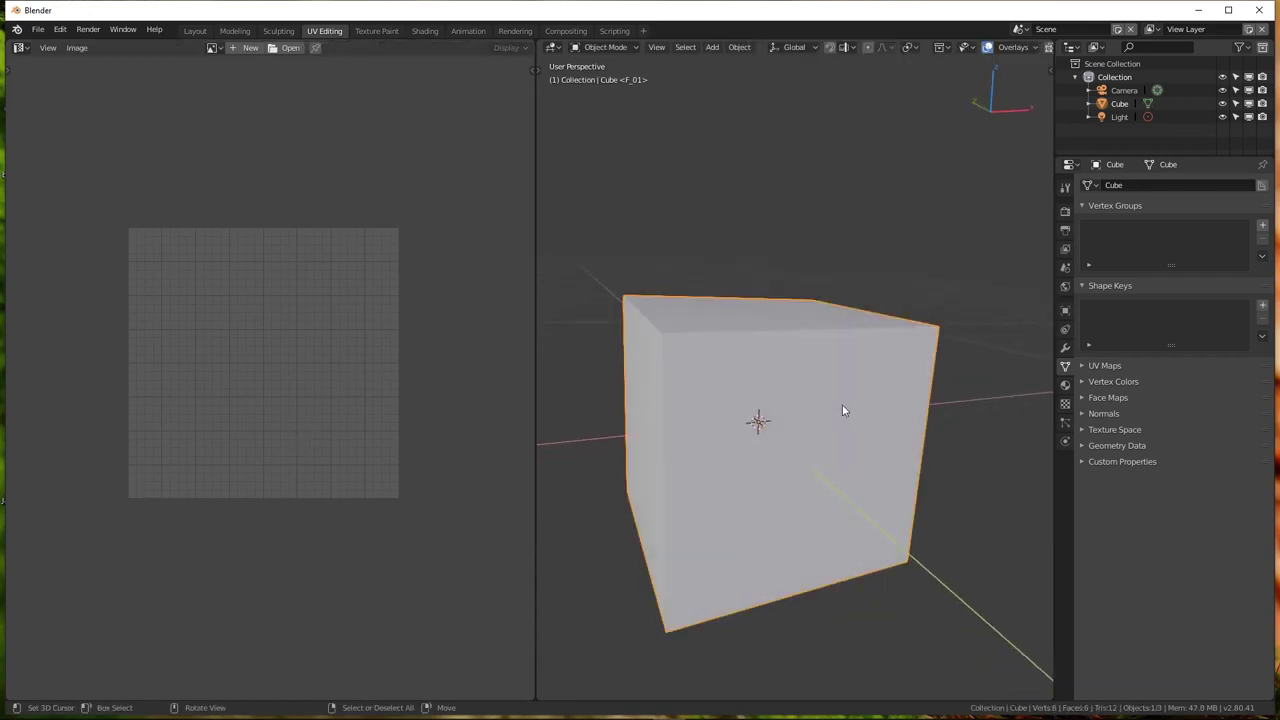
{"action": "key", "text": "Tab"}
{"action": "key", "text": "Tab"}
{"action": "key", "text": "Tab"}
{"action": "key", "text": "Tab"}
{"action": "key", "text": "Tab"}
{"action": "key", "text": "Tab"}
{"action": "key", "text": "Tab"}
{"action": "key", "text": "Tab"}
{"action": "key", "text": "Tab"}
{"action": "key", "text": "Tab"}
{"action": "key", "text": "Tab"}
{"action": "key", "text": "Tab"}
{"action": "key", "text": "Tab"}
{"action": "key", "text": "Tab"}
{"action": "left_click", "coordinate": [1065, 385]}
{"action": "left_click", "coordinate": [1088, 241]}
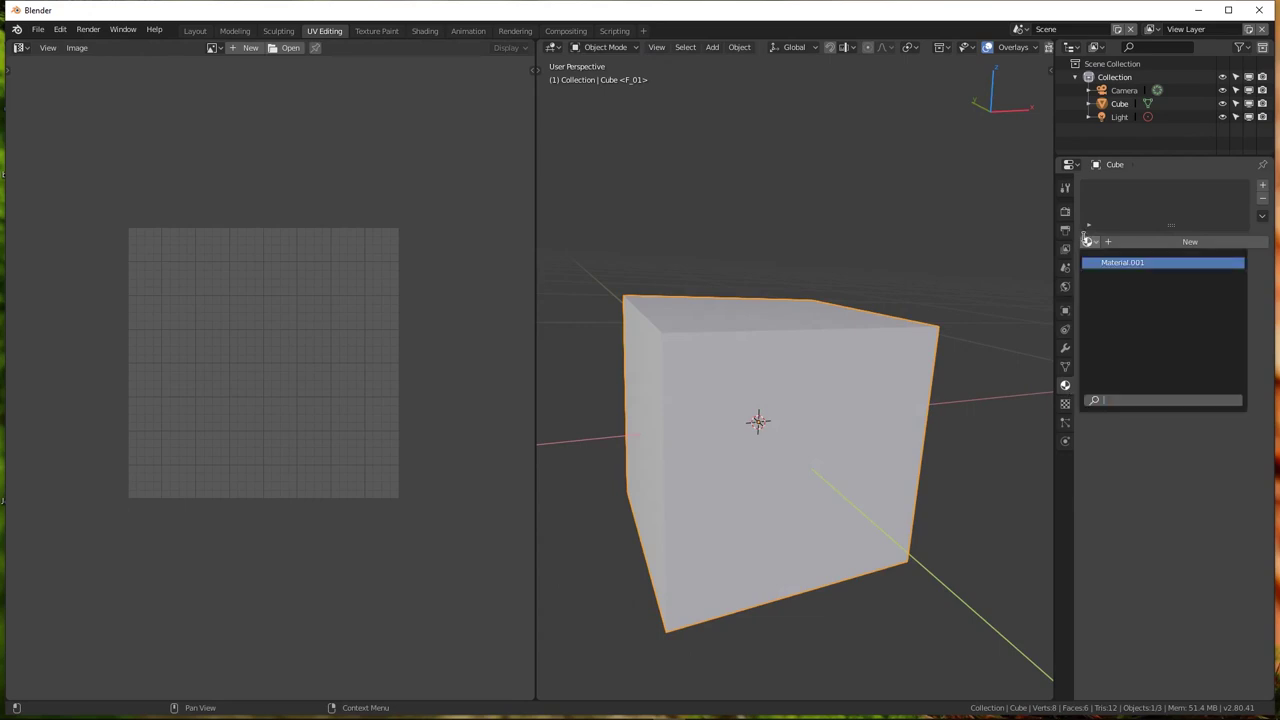
{"action": "left_click", "coordinate": [239, 50]}
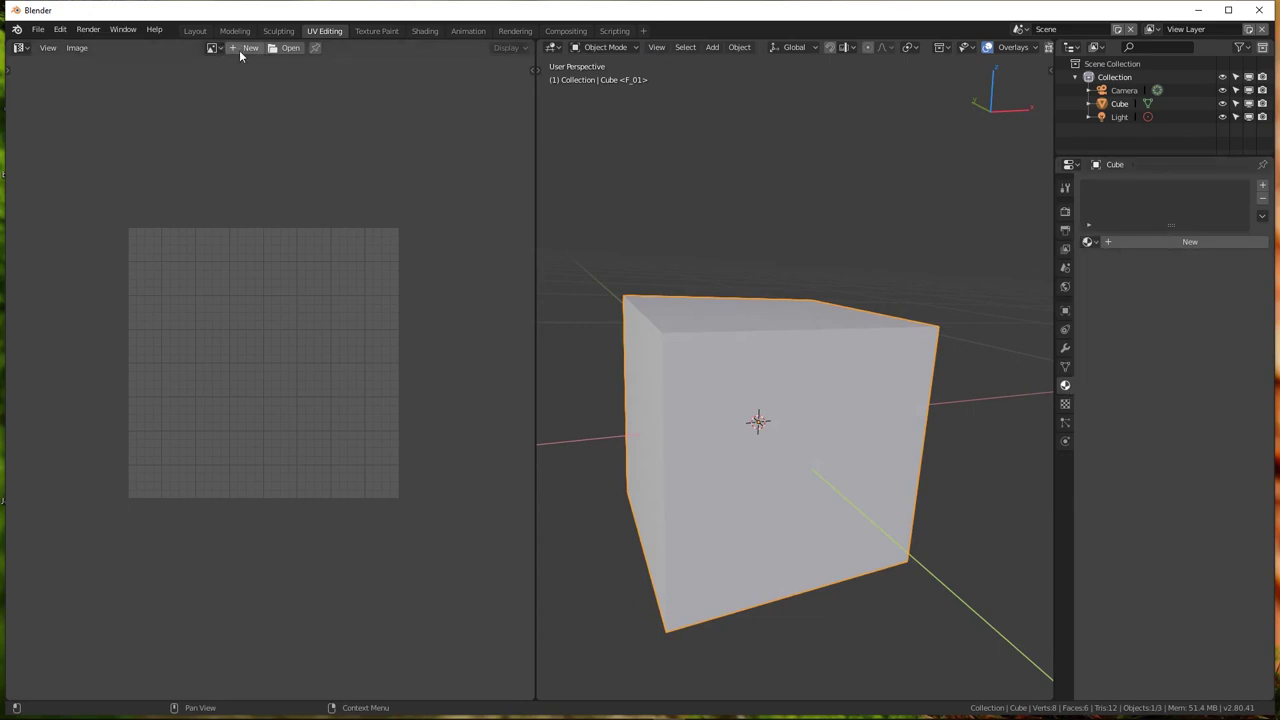
Create a new 1024×1024 image named TestingUv and zoom it to fill the editor
{"action": "left_click", "coordinate": [239, 50]}
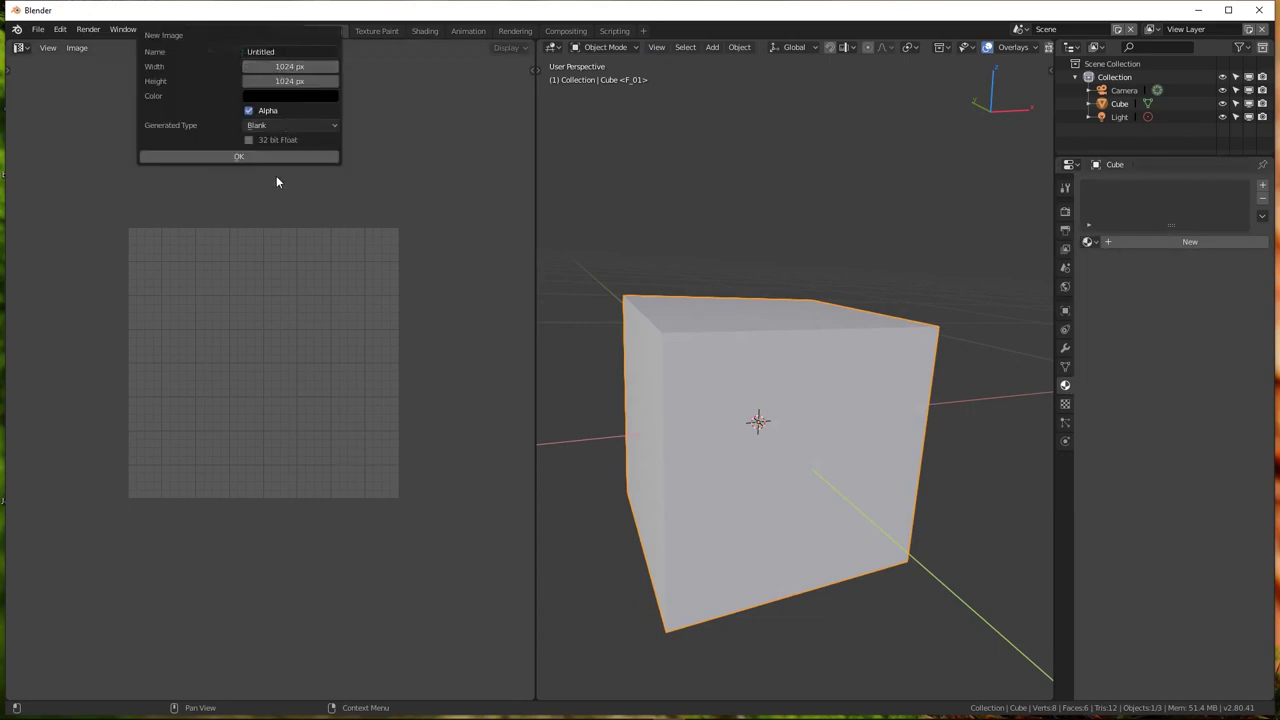
{"action": "left_click", "coordinate": [264, 53]}
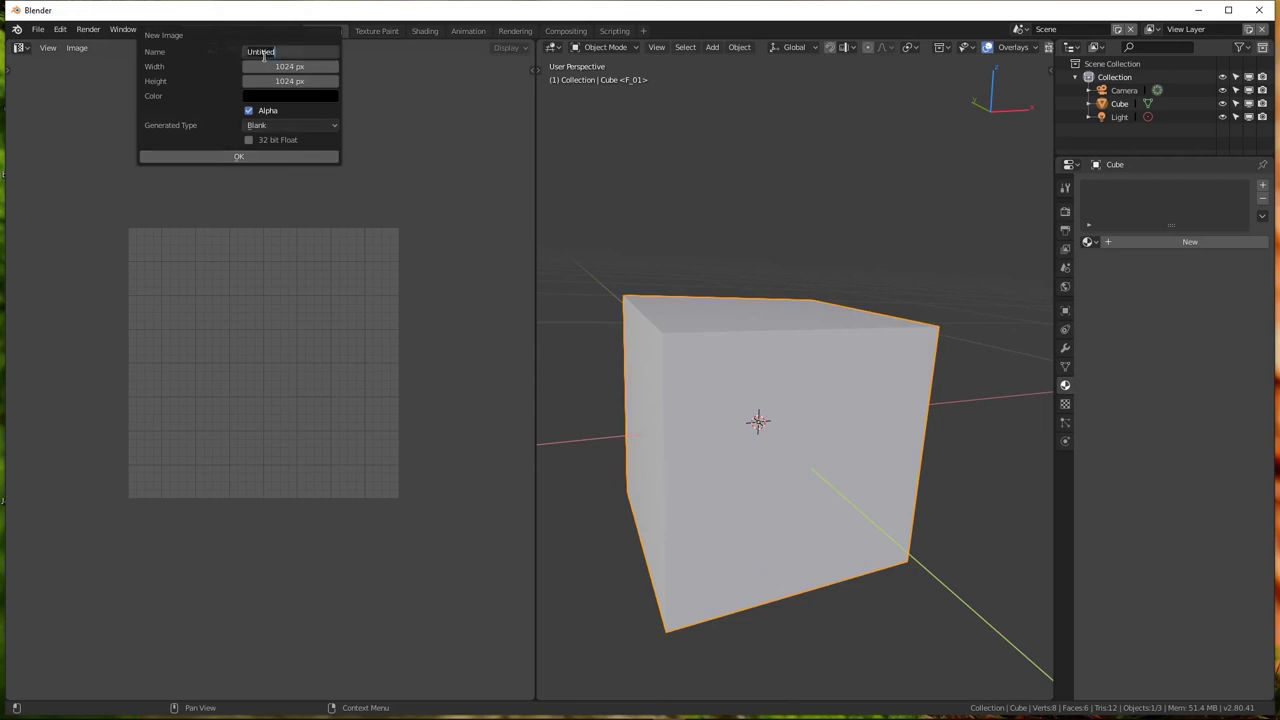
{"action": "type", "text": "Testing"}
{"action": "type", "text": "Uv"}
{"action": "key", "text": "Return"}
{"action": "left_click", "coordinate": [239, 156]}
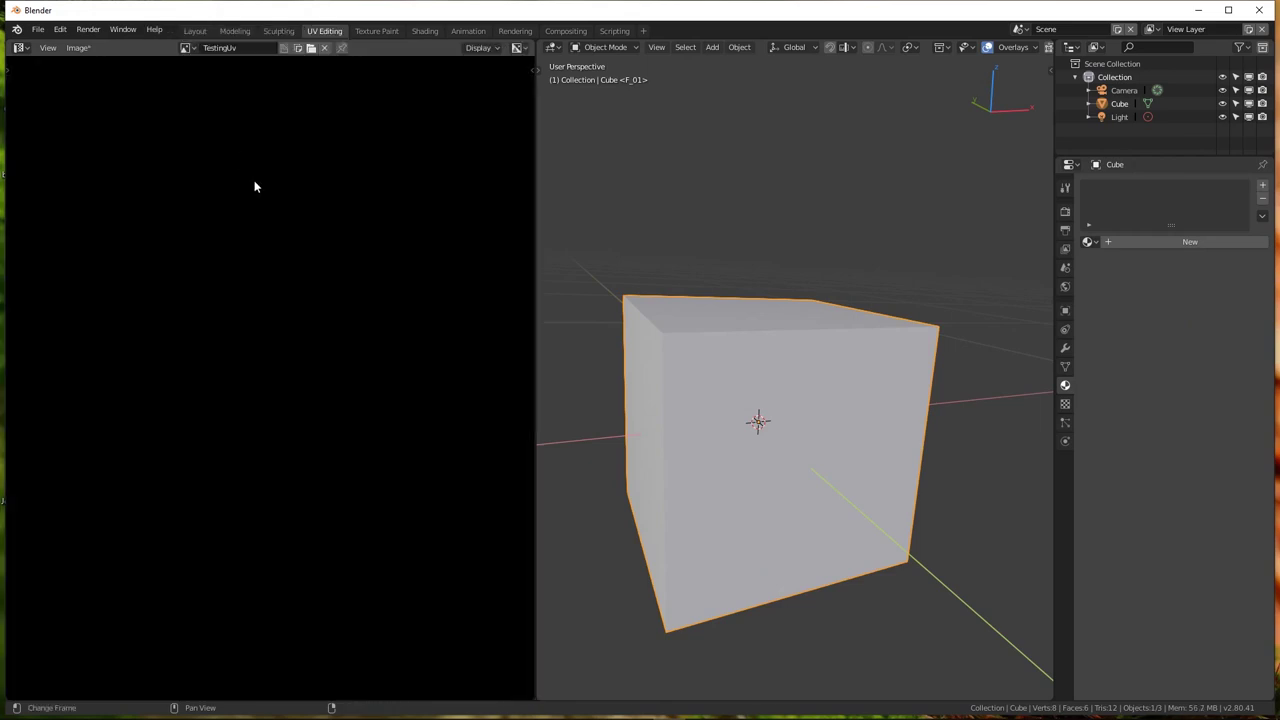
{"action": "scroll", "coordinate": [257, 185], "scroll_direction": "down", "scroll_amount": 5}
{"action": "scroll", "coordinate": [280, 250], "scroll_direction": "up", "scroll_amount": 2}
{"action": "scroll", "coordinate": [288, 309], "scroll_direction": "up", "scroll_amount": 1}
{"action": "scroll", "coordinate": [270, 311], "scroll_direction": "up", "scroll_amount": 2}
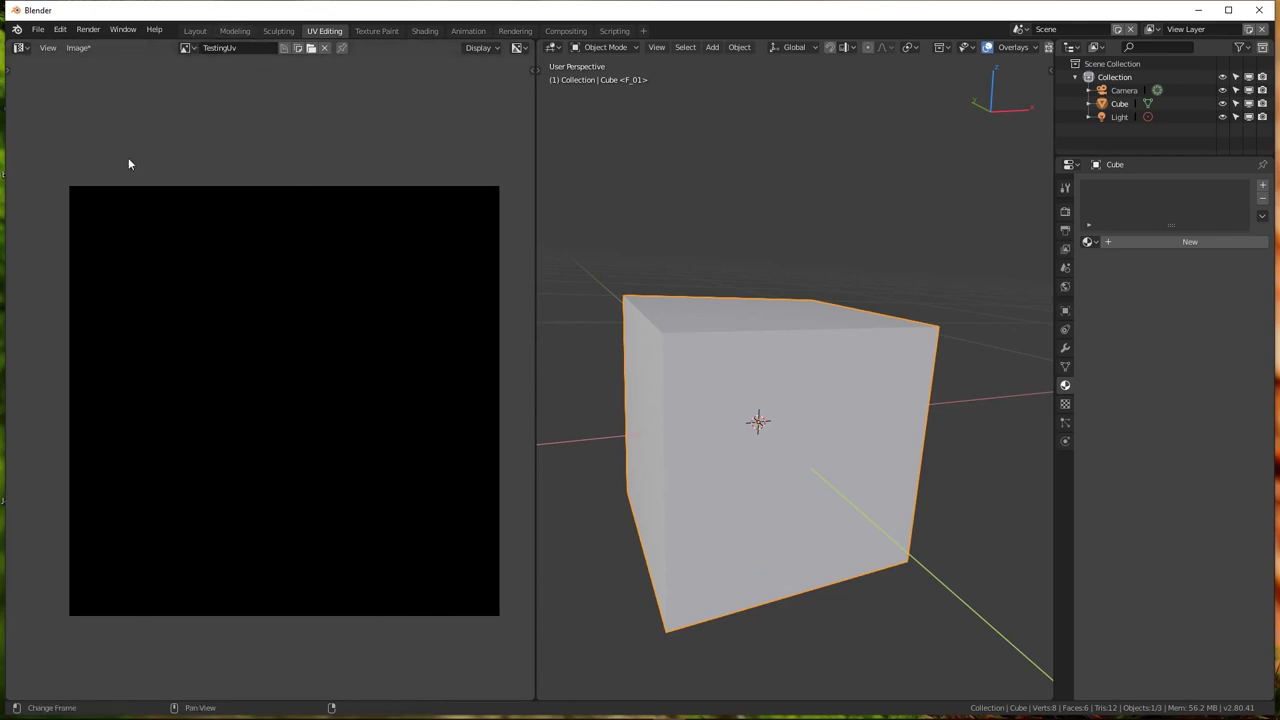
{"action": "middle_click_drag", "start_coordinate": [871, 423], "coordinate": [791, 374]}
Give the cube a new material called Material
{"action": "key", "text": "Tab"}
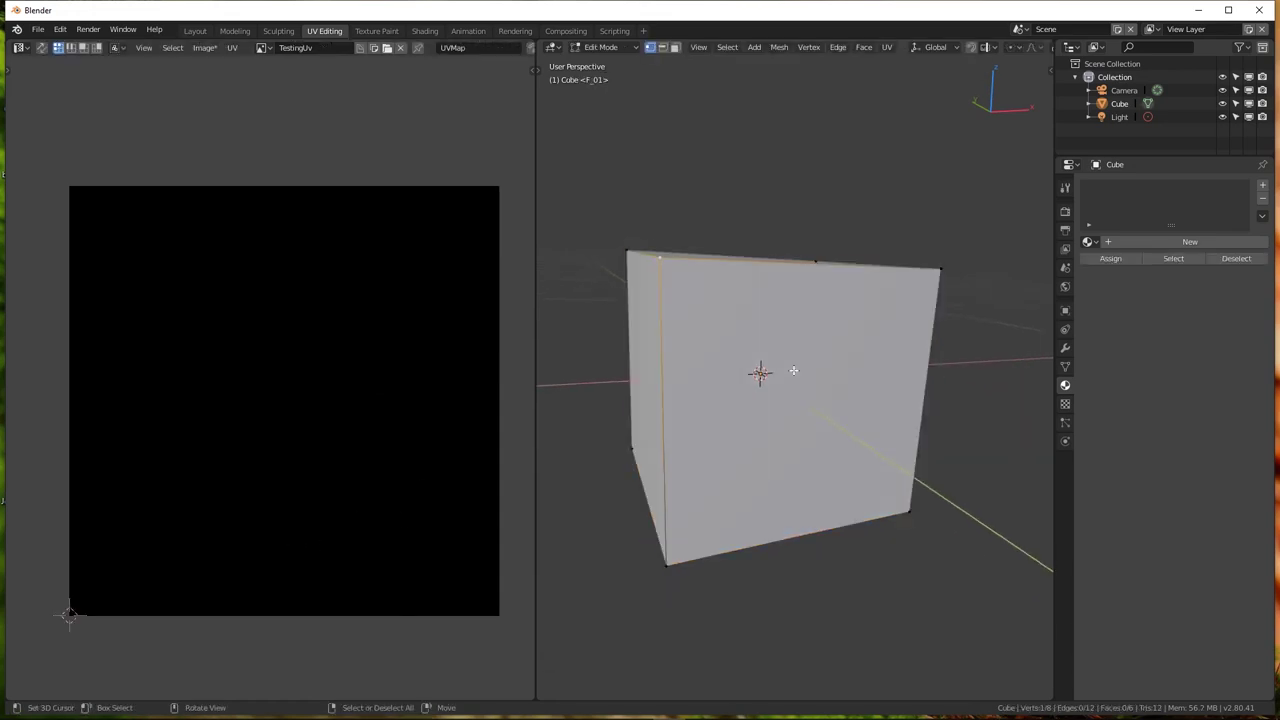
{"action": "key", "text": "Tab"}
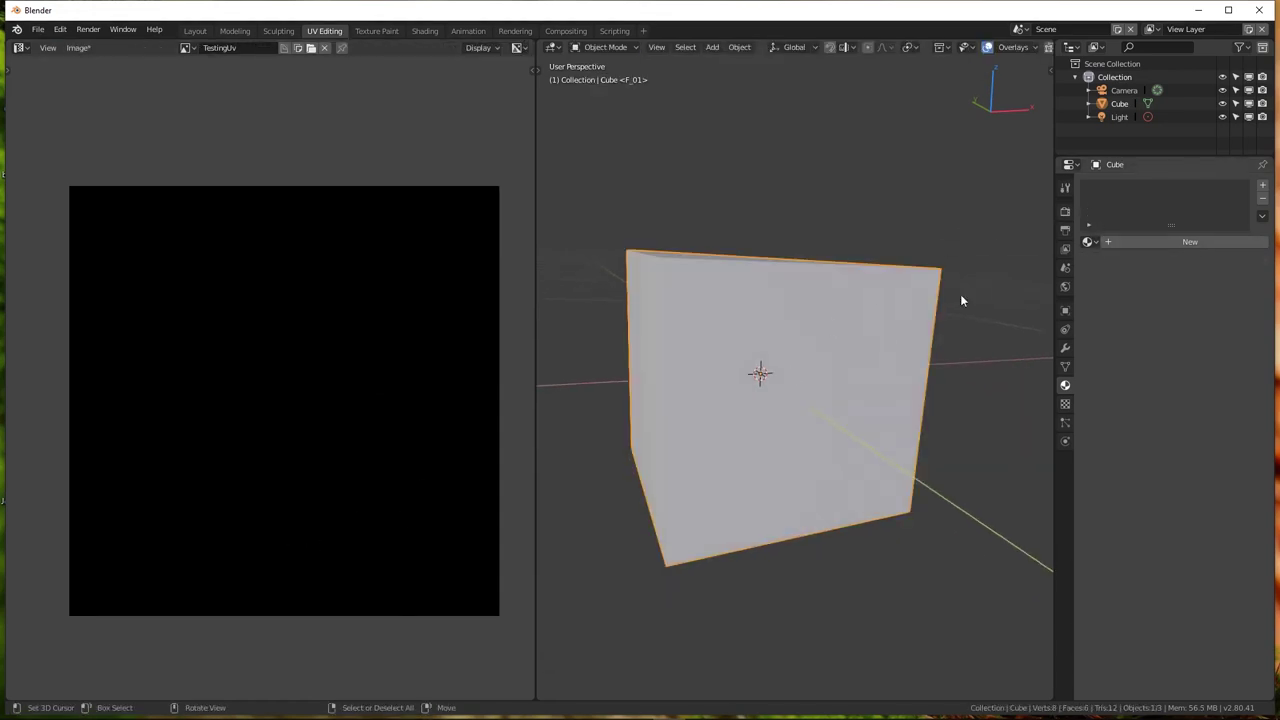
{"action": "left_click", "coordinate": [1190, 242]}
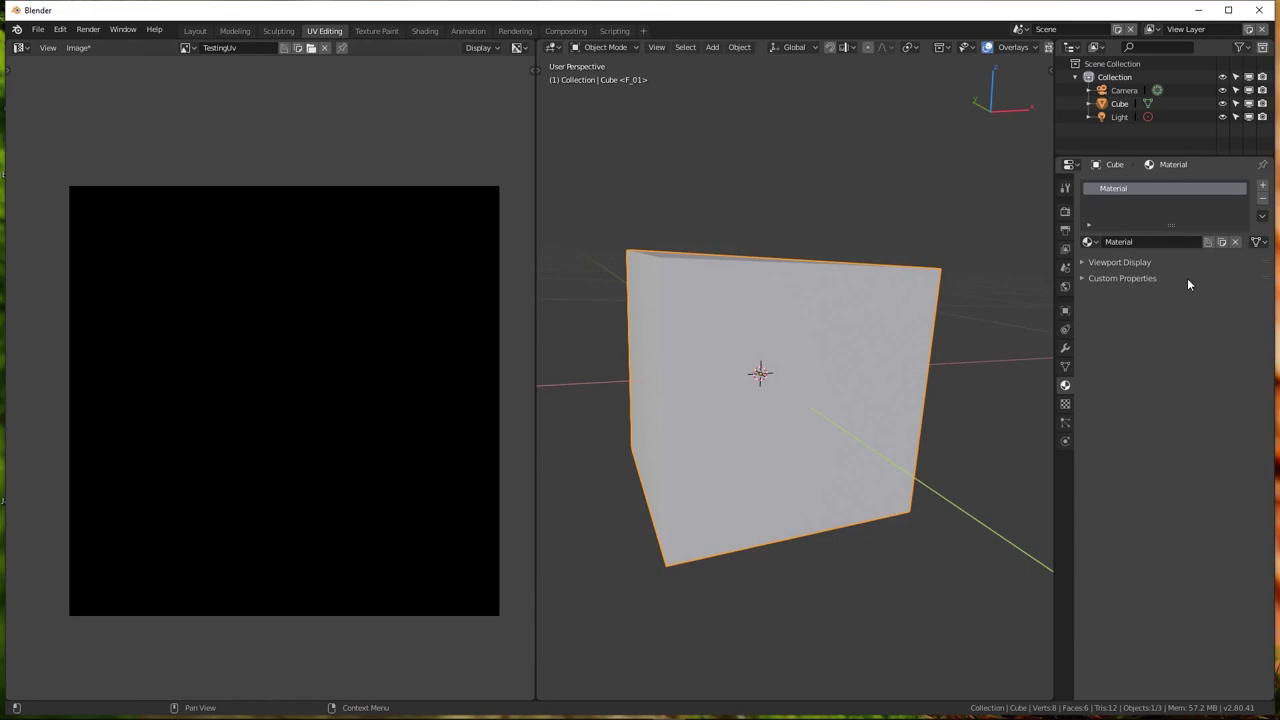
{"action": "left_click", "coordinate": [1087, 242]}
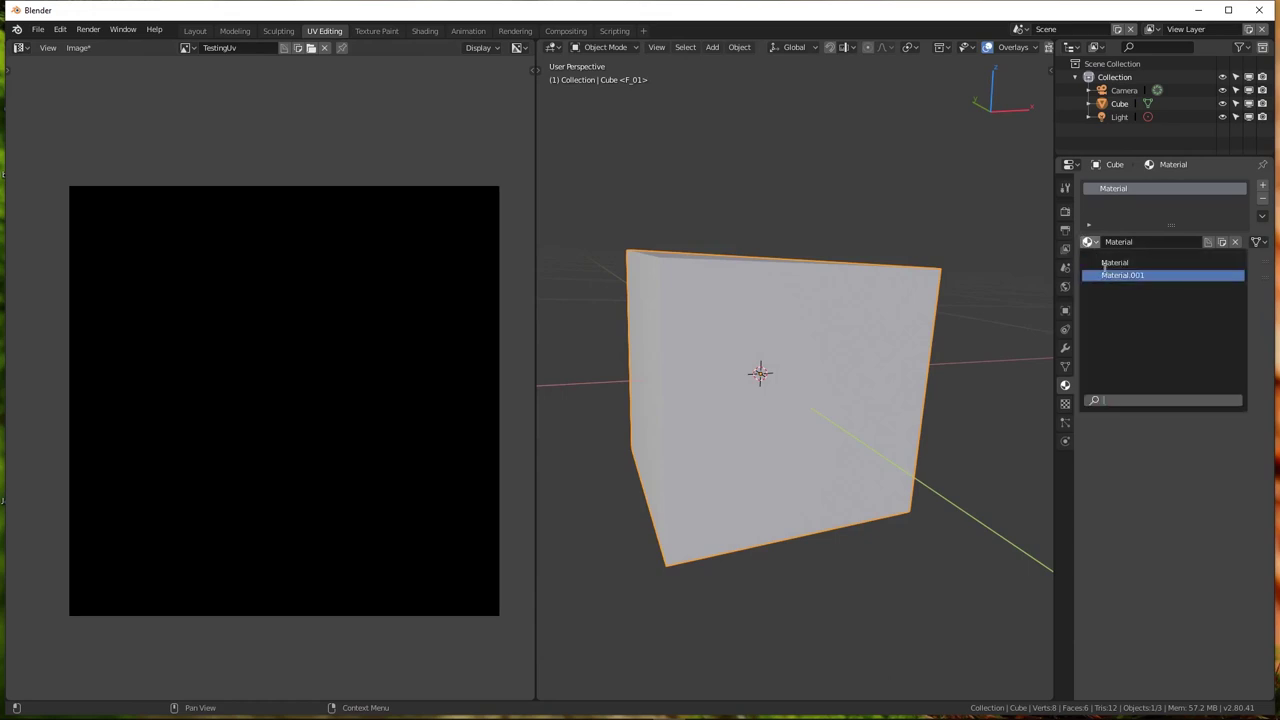
{"action": "left_click", "coordinate": [1104, 264]}
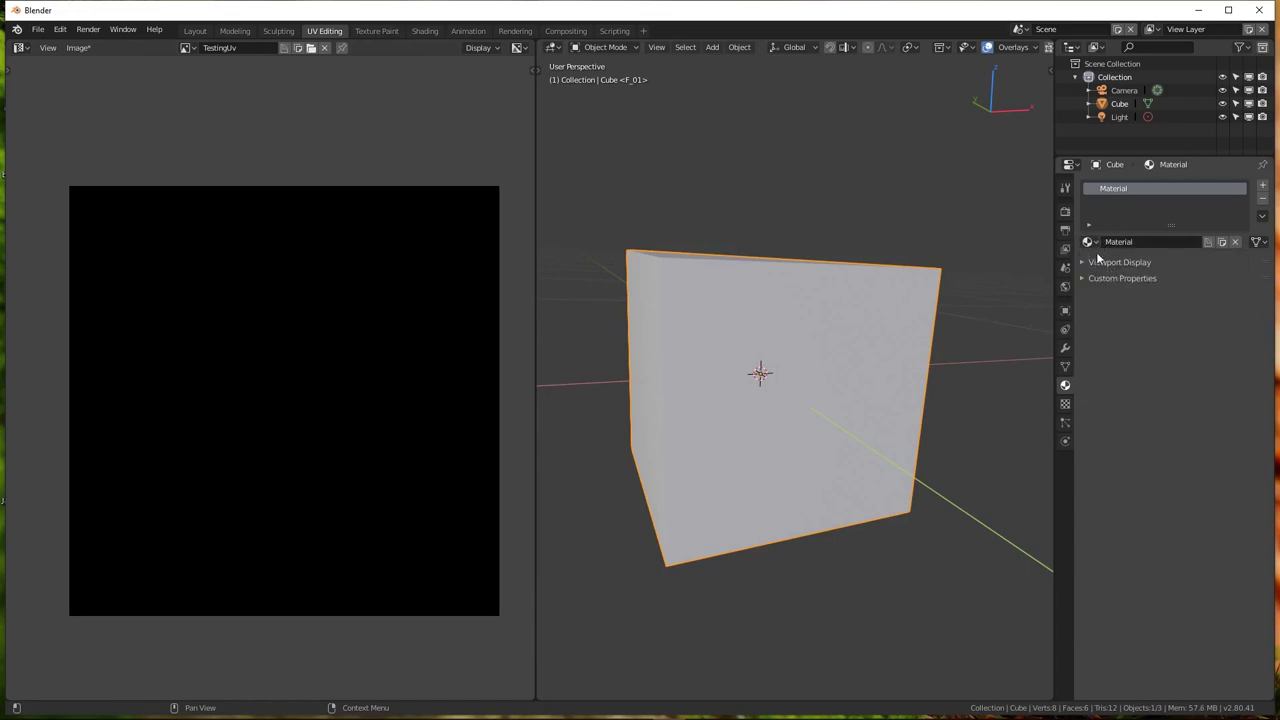
Set the render engine to Eevee
{"action": "left_click", "coordinate": [1065, 188]}
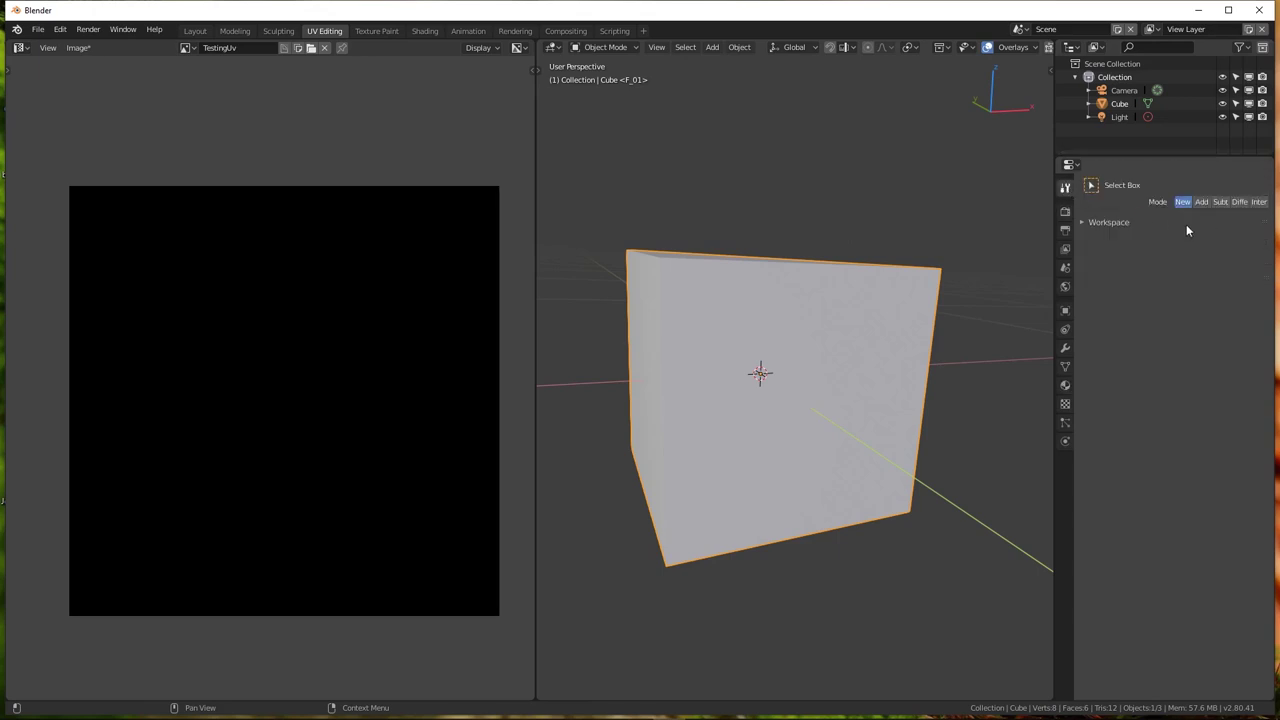
{"action": "left_click", "coordinate": [1065, 211]}
{"action": "left_click", "coordinate": [1203, 169]}
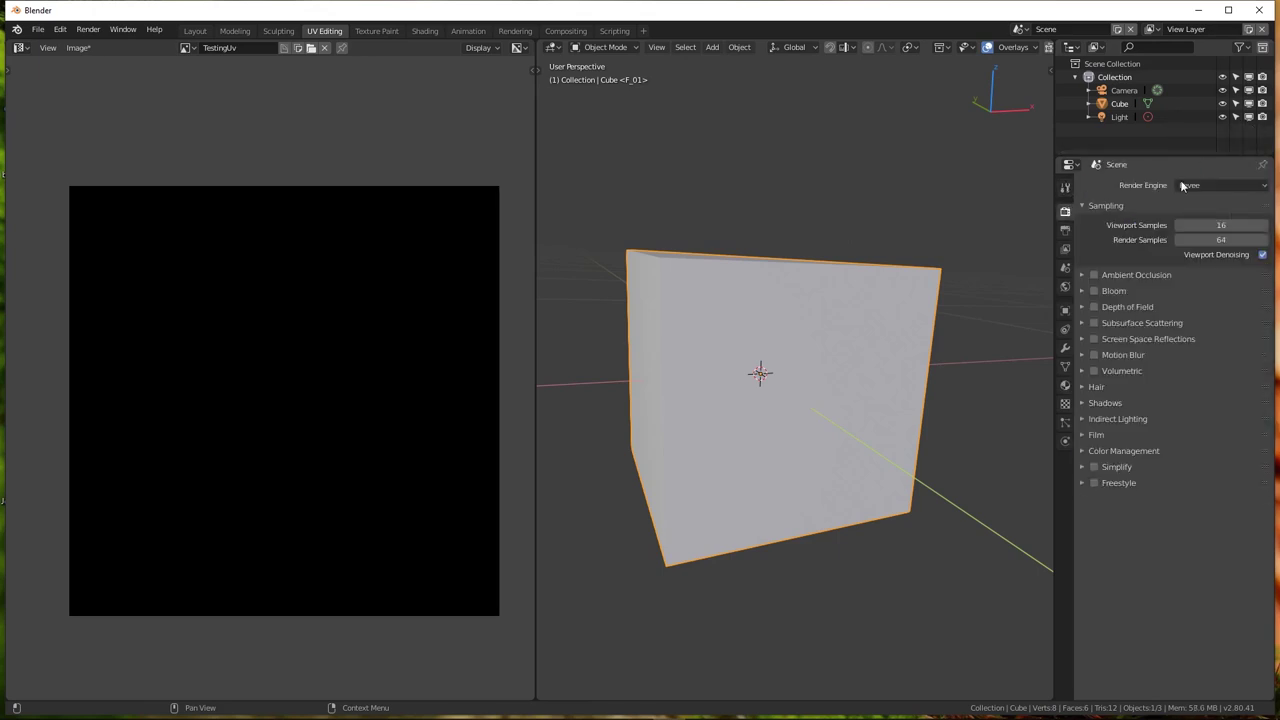
Feed the material's Base Color from an Image Texture using the TestingUv image
{"action": "left_click", "coordinate": [1065, 385]}
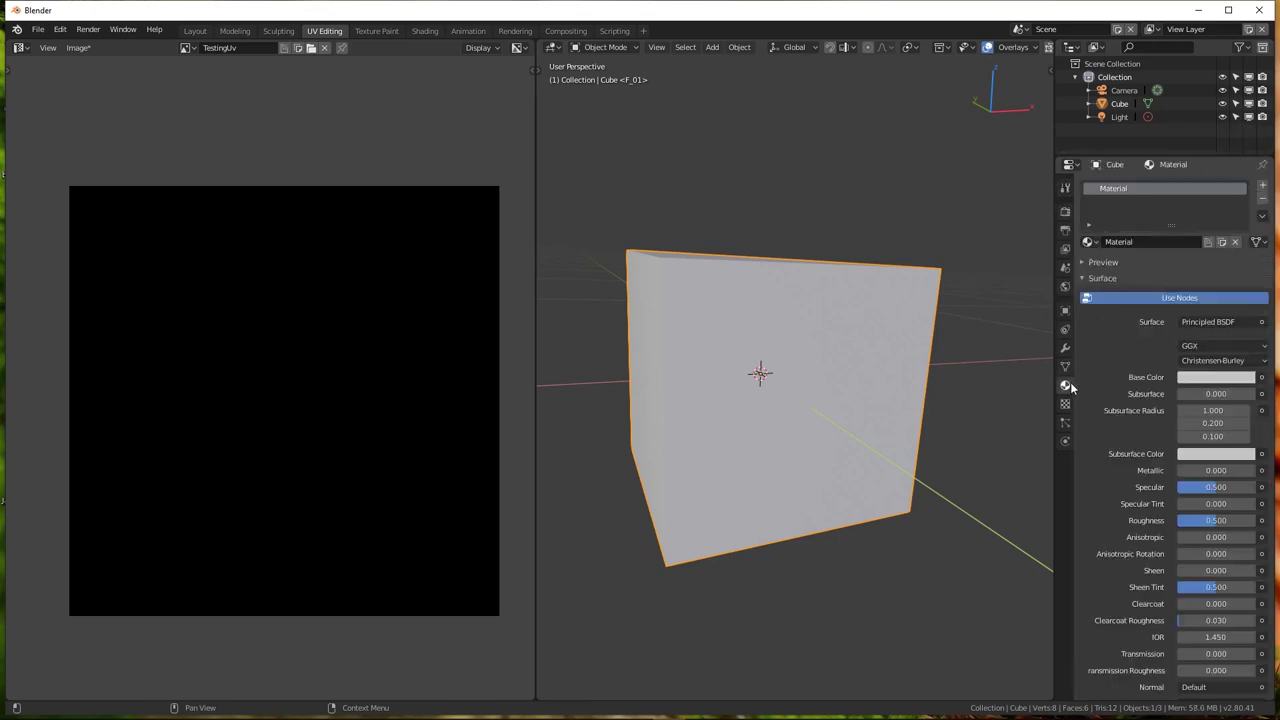
{"action": "left_click", "coordinate": [1262, 377]}
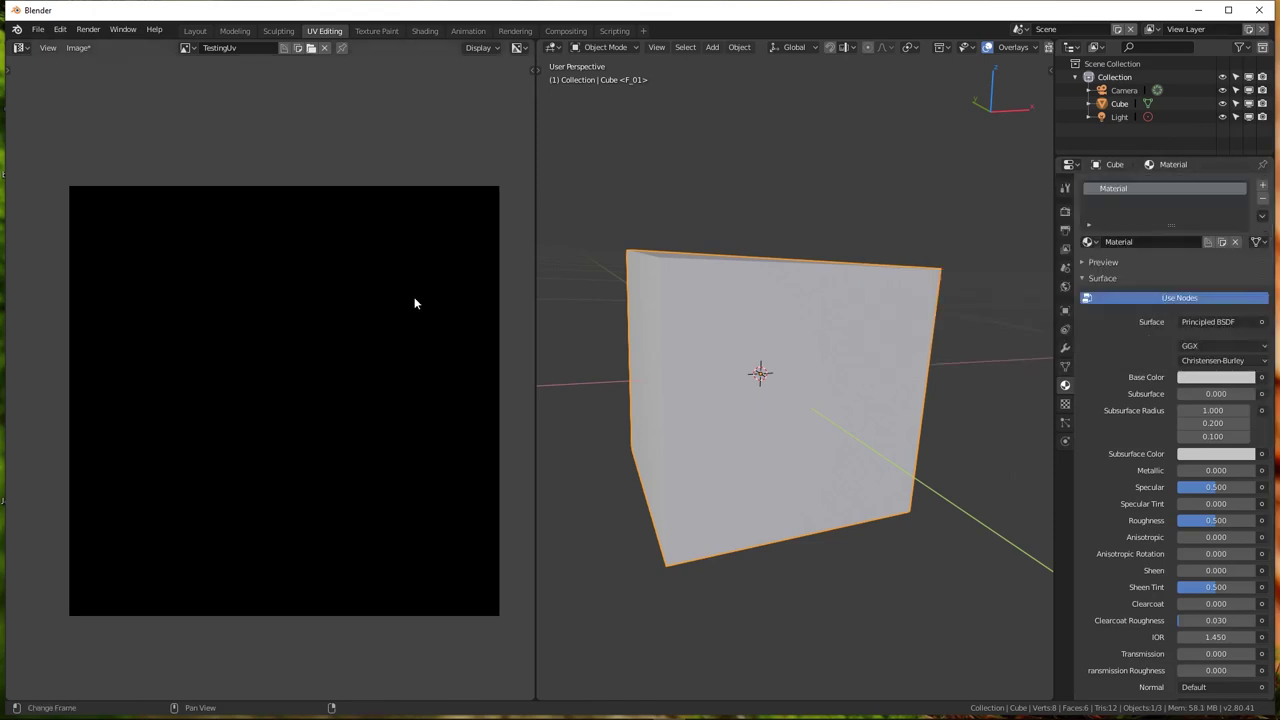
{"action": "left_click", "coordinate": [1261, 378]}
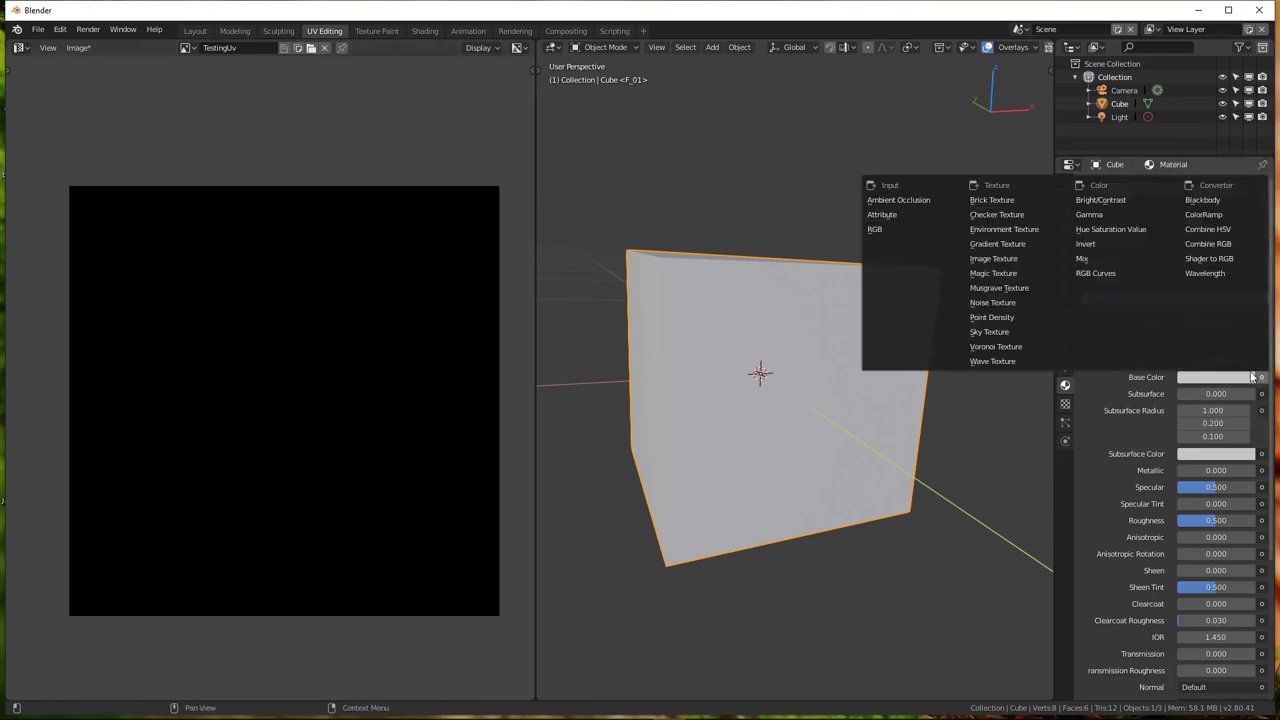
{"action": "left_click", "coordinate": [990, 259]}
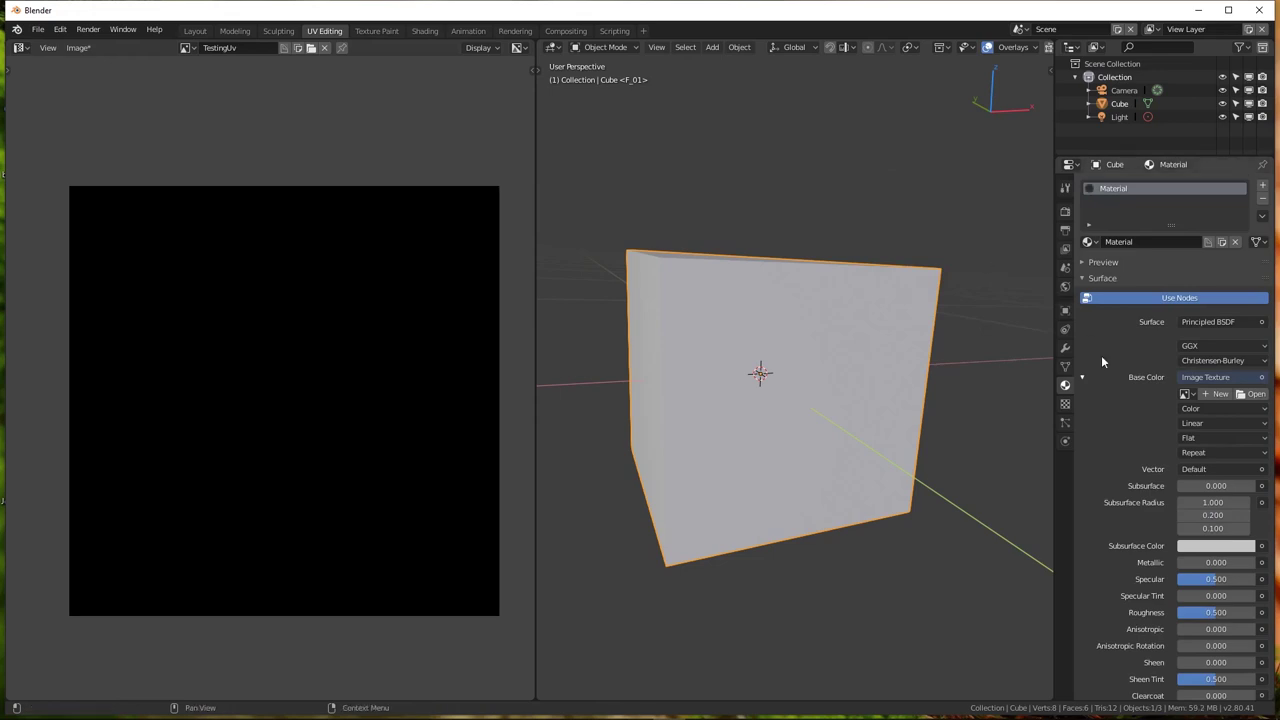
{"action": "left_click", "coordinate": [1186, 394]}
{"action": "left_click", "coordinate": [1100, 427]}
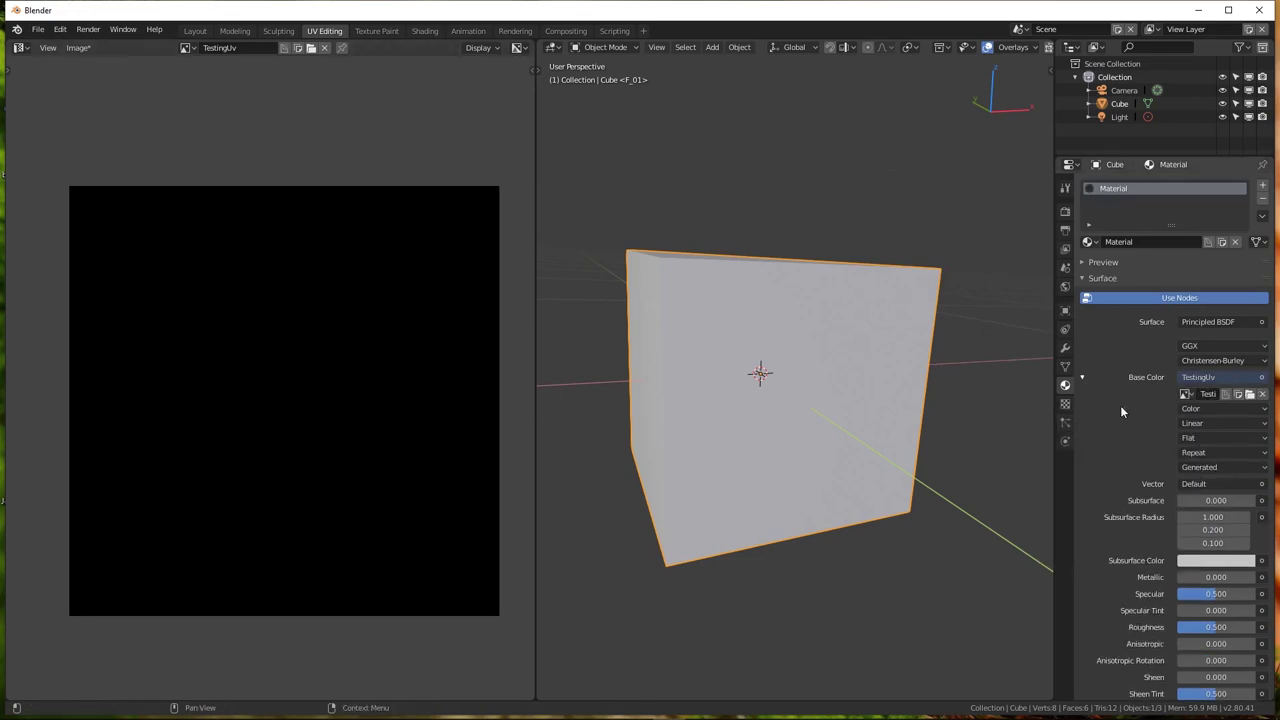
{"action": "scroll", "coordinate": [1150, 383], "scroll_direction": "down", "scroll_amount": 1}
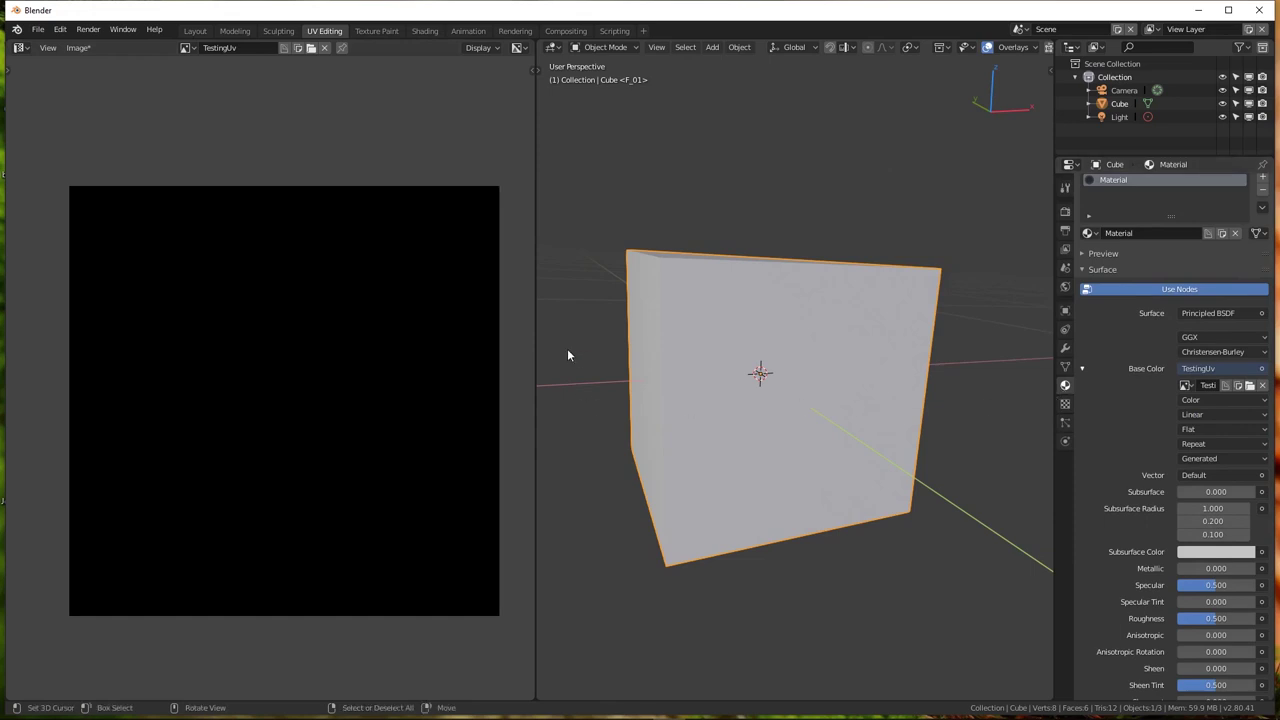
{"action": "mouse_move", "coordinate": [567, 355]}
{"action": "middle_mouse_down"}
{"action": "mouse_move", "coordinate": [700, 463]}
{"action": "mouse_move", "coordinate": [851, 449]}
{"action": "mouse_move", "coordinate": [780, 390]}
{"action": "middle_mouse_up"}
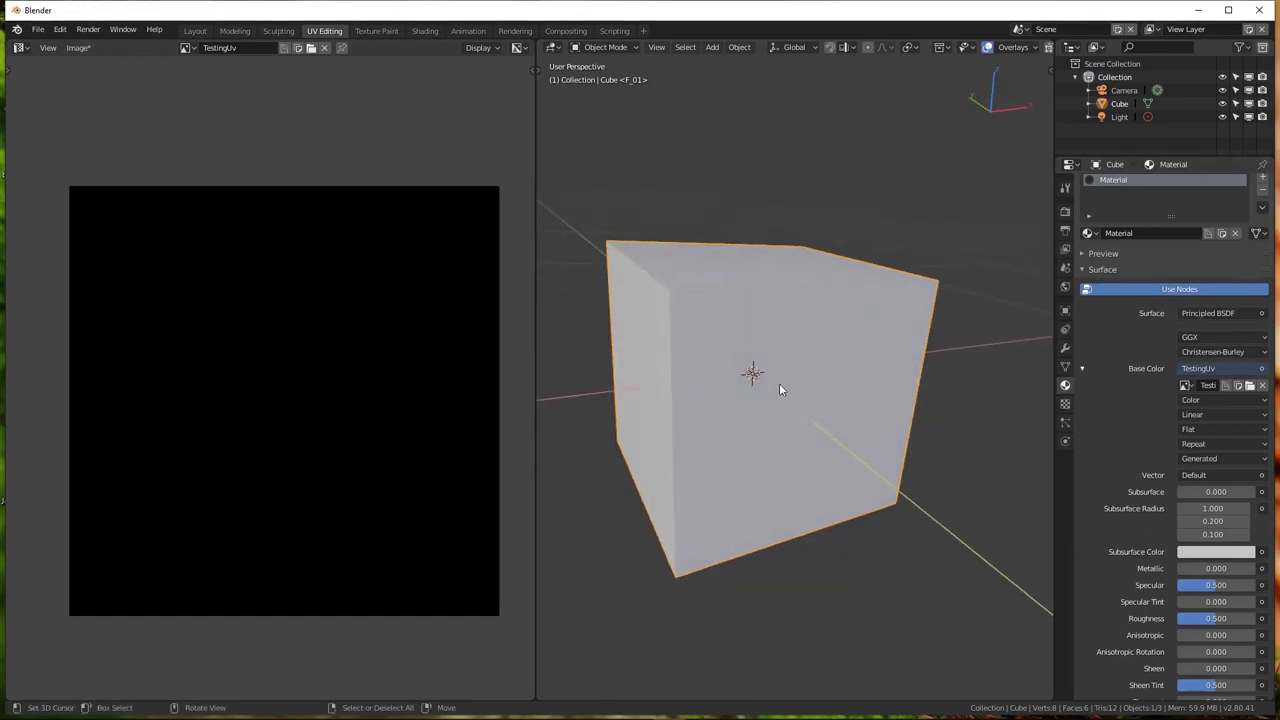
Select the whole cube mesh, apply UV Reset, and orbit to inspect each face
{"action": "key", "text": "Tab"}
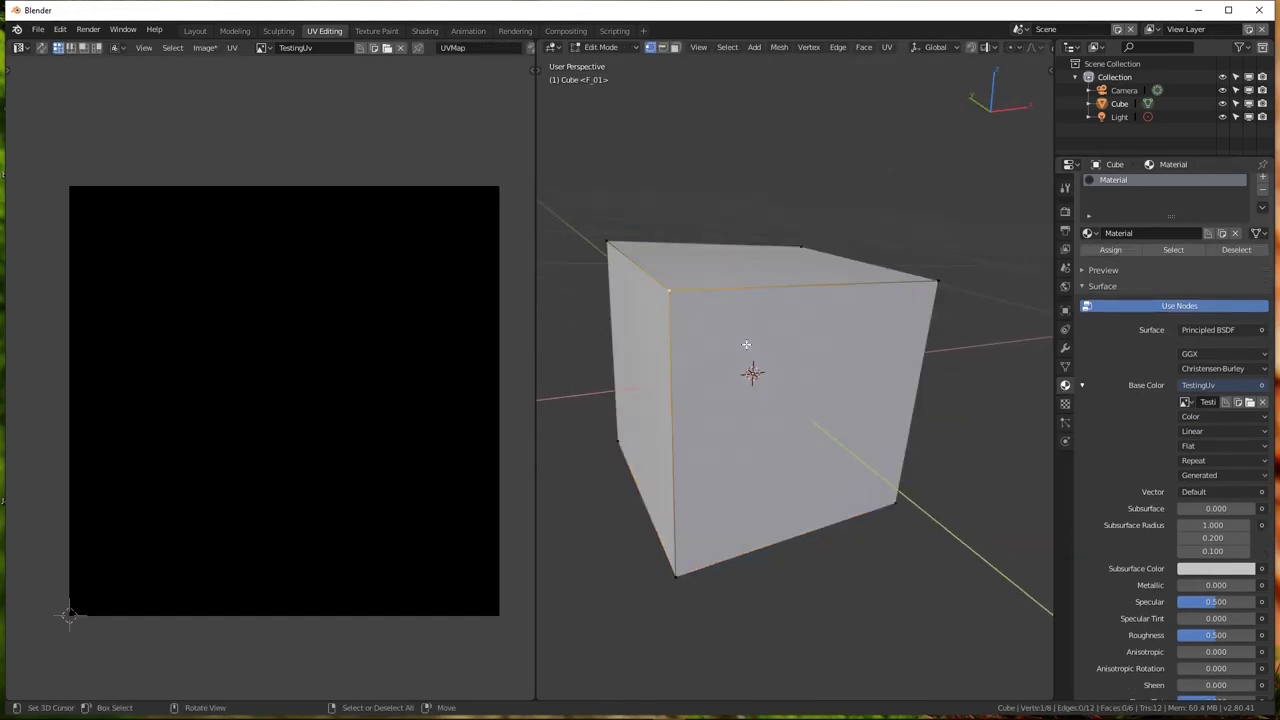
{"action": "key", "text": "a"}
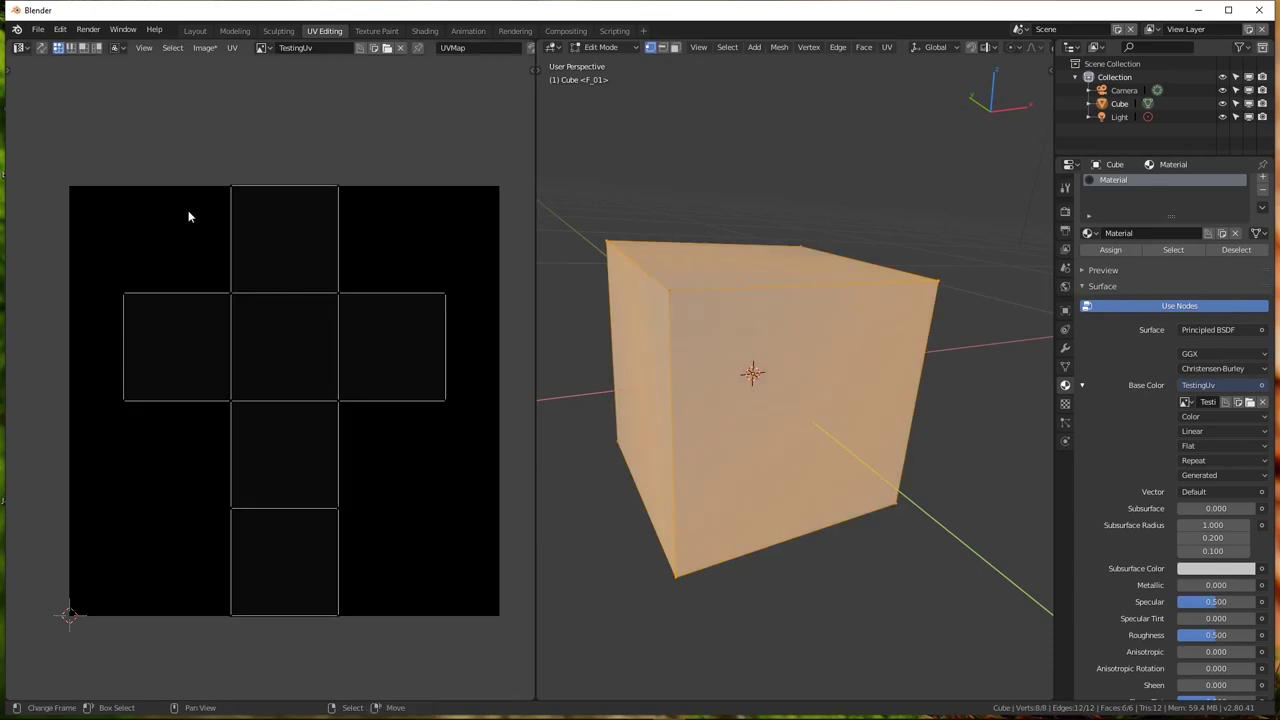
{"action": "mouse_move", "coordinate": [857, 428]}
{"action": "middle_mouse_down"}
{"action": "mouse_move", "coordinate": [806, 371]}
{"action": "mouse_move", "coordinate": [759, 353]}
{"action": "middle_mouse_up"}
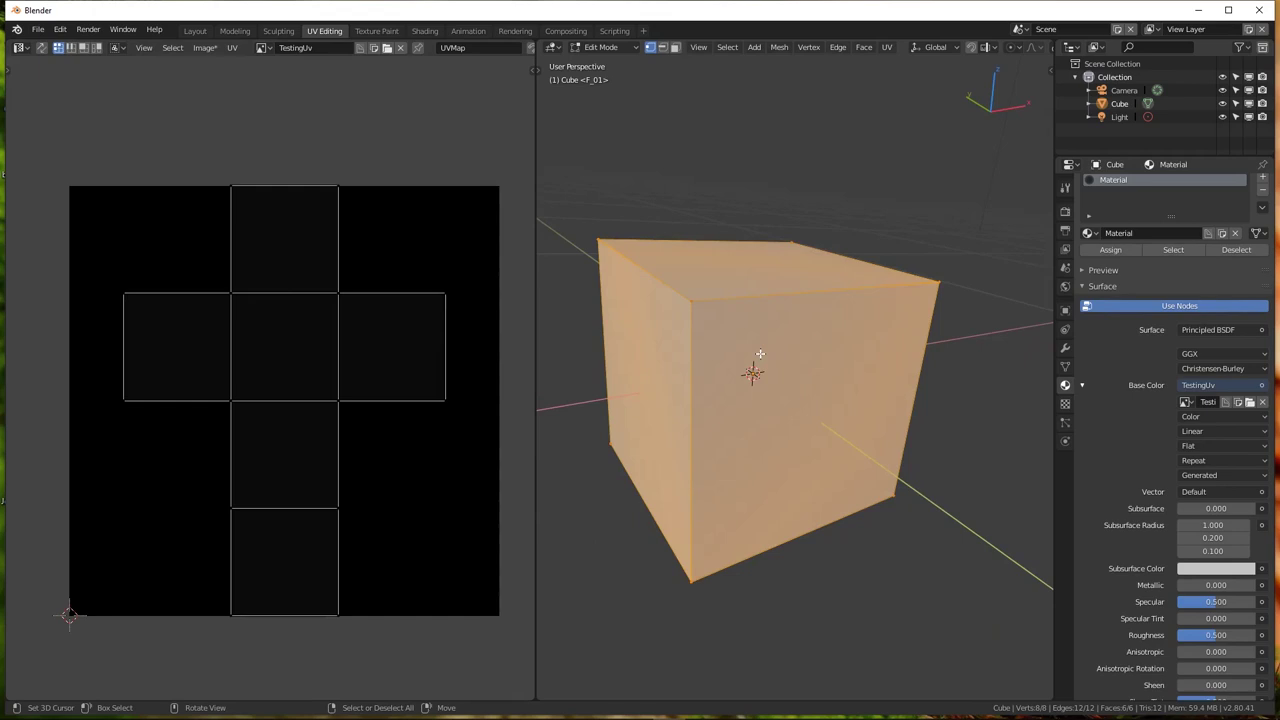
{"action": "key", "text": "u"}
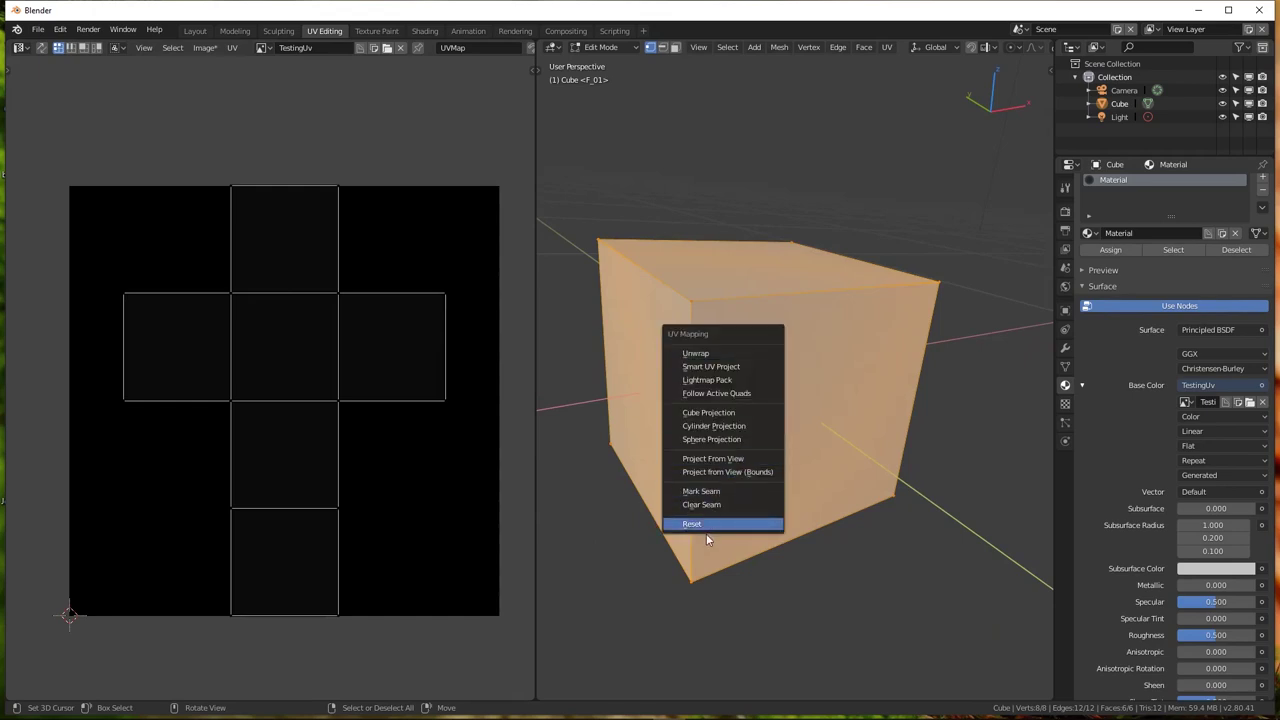
{"action": "left_click", "coordinate": [708, 523]}
{"action": "mouse_move", "coordinate": [549, 423]}
{"action": "middle_mouse_down"}
{"action": "mouse_move", "coordinate": [737, 429]}
{"action": "mouse_move", "coordinate": [714, 363]}
{"action": "mouse_move", "coordinate": [660, 330]}
{"action": "mouse_move", "coordinate": [789, 434]}
{"action": "mouse_move", "coordinate": [740, 440]}
{"action": "mouse_move", "coordinate": [771, 448]}
{"action": "mouse_move", "coordinate": [728, 314]}
{"action": "middle_mouse_up"}
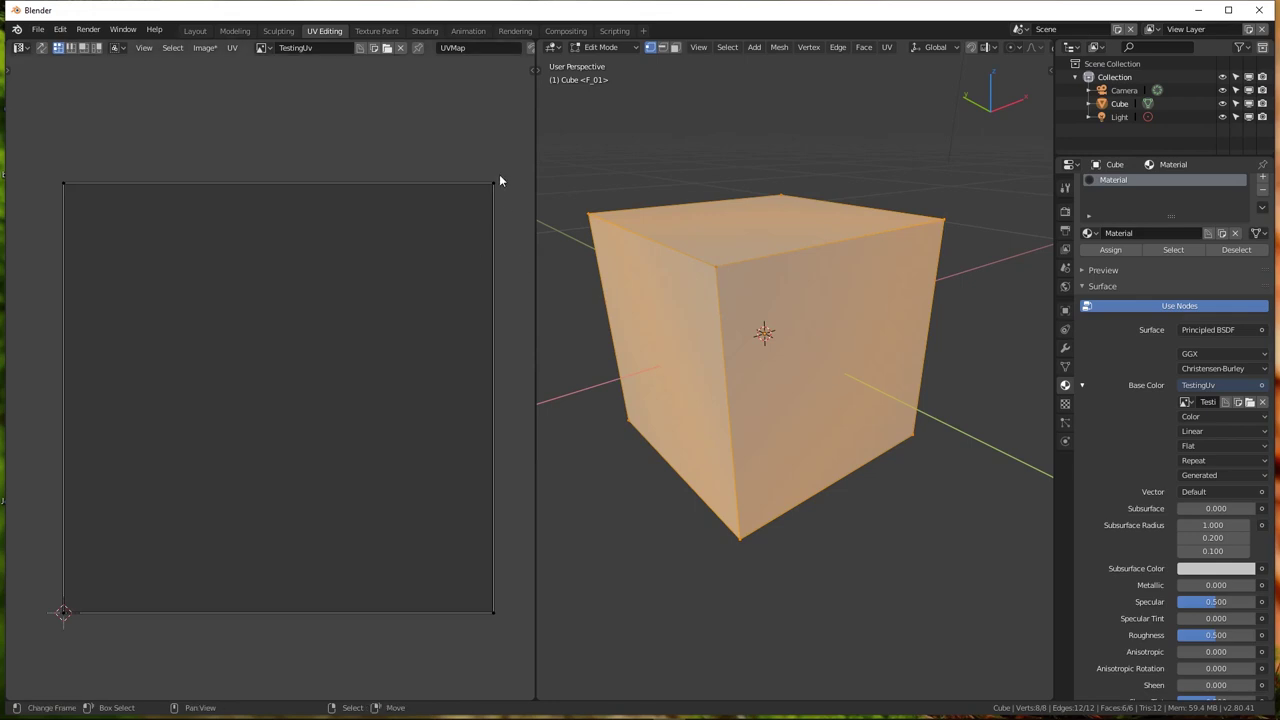
{"action": "middle_click_drag", "start_coordinate": [715, 528], "coordinate": [766, 503]}
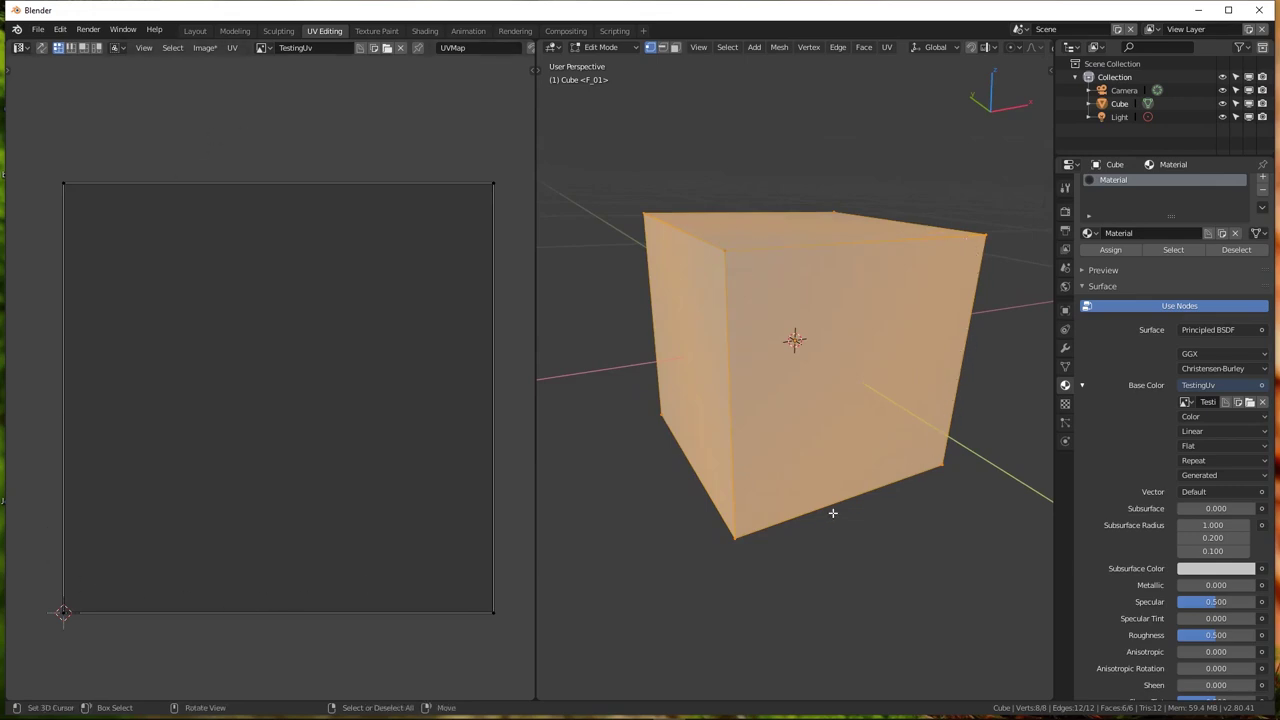
{"action": "middle_click_drag", "start_coordinate": [736, 351], "coordinate": [731, 389]}
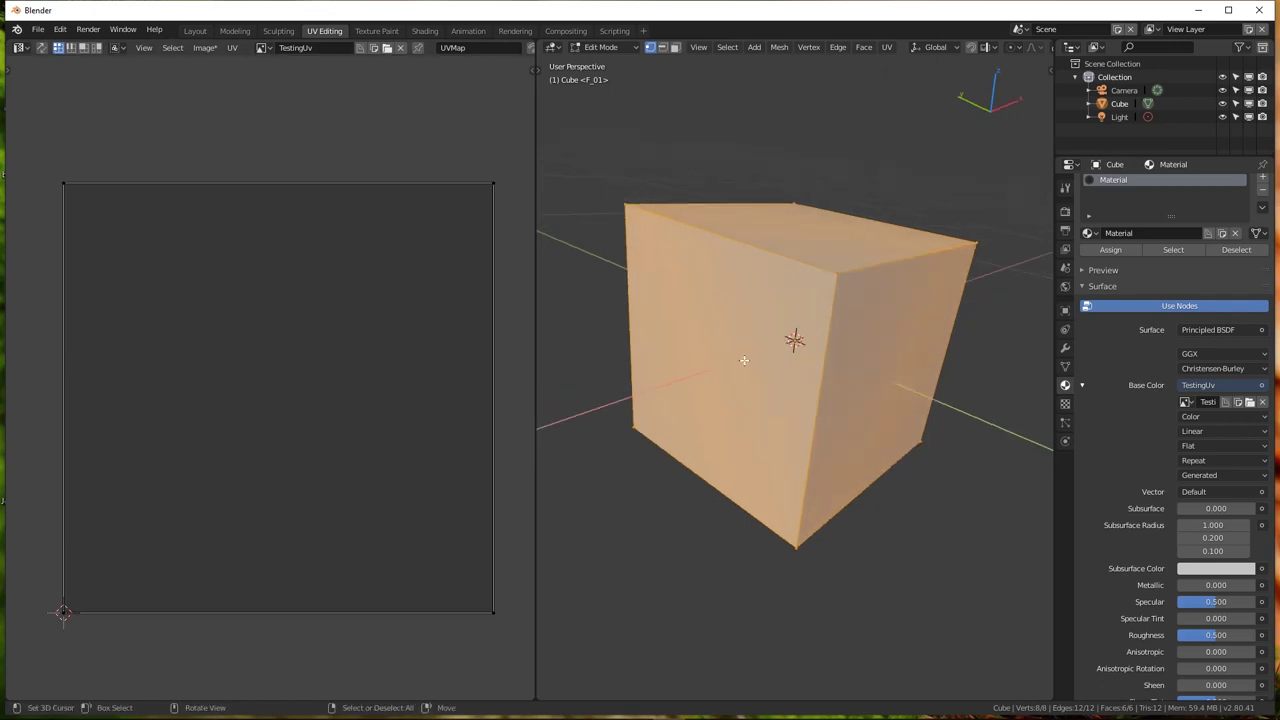
{"action": "mouse_move", "coordinate": [743, 360]}
{"action": "middle_mouse_down"}
{"action": "mouse_move", "coordinate": [824, 352]}
{"action": "mouse_move", "coordinate": [809, 258]}
{"action": "middle_mouse_up"}
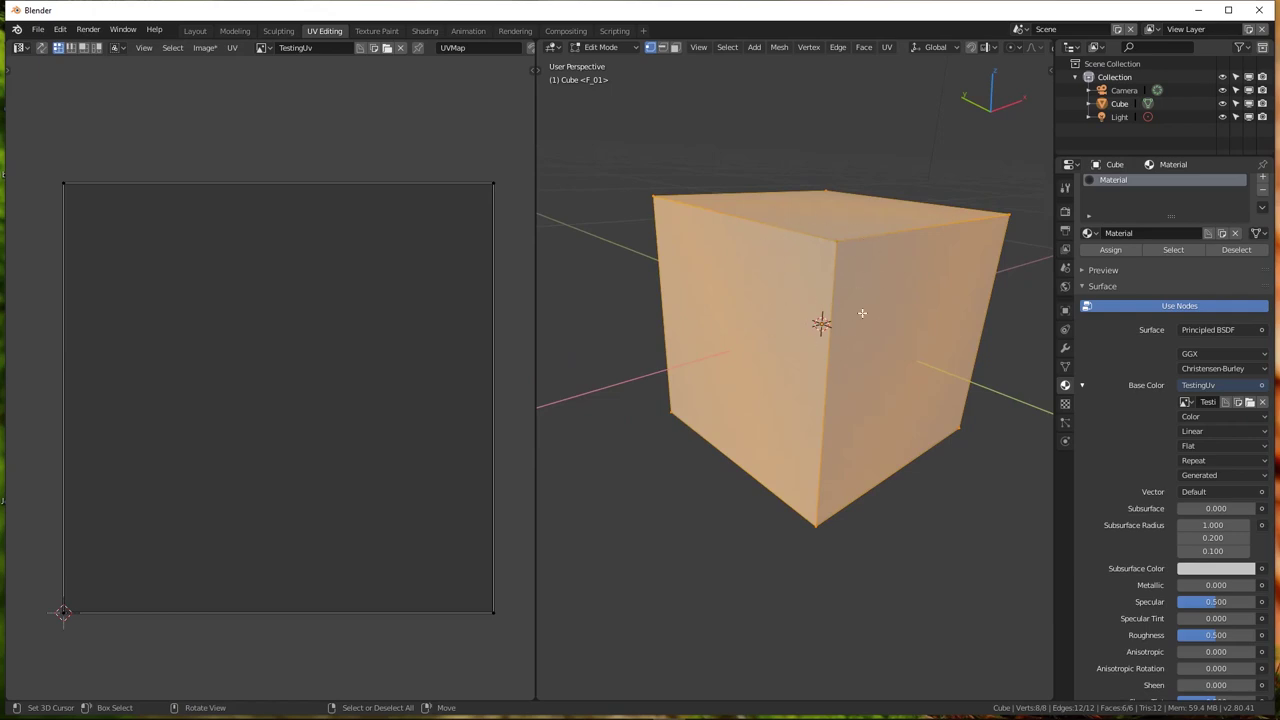
{"action": "middle_click_drag", "start_coordinate": [770, 286], "coordinate": [757, 291]}
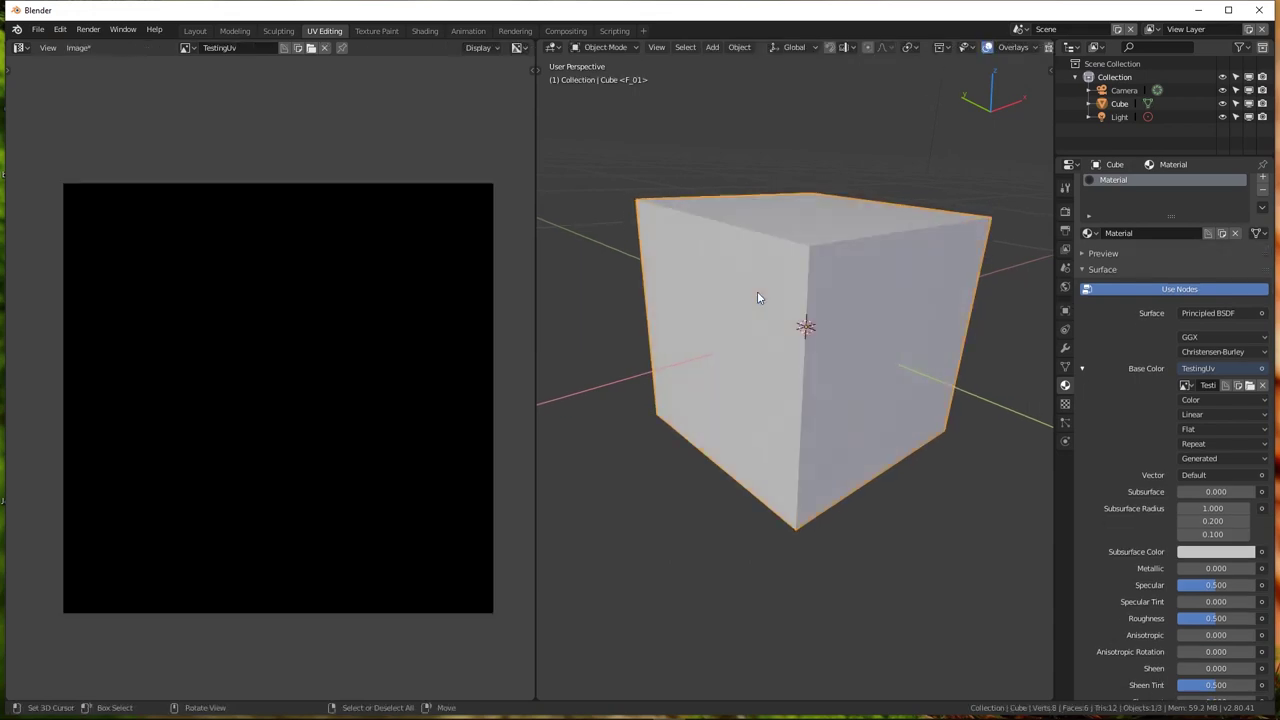
Switch the cube to Texture Paint mode, paint a test stroke, and undo it
{"action": "key", "text": "ctrl+Tab"}
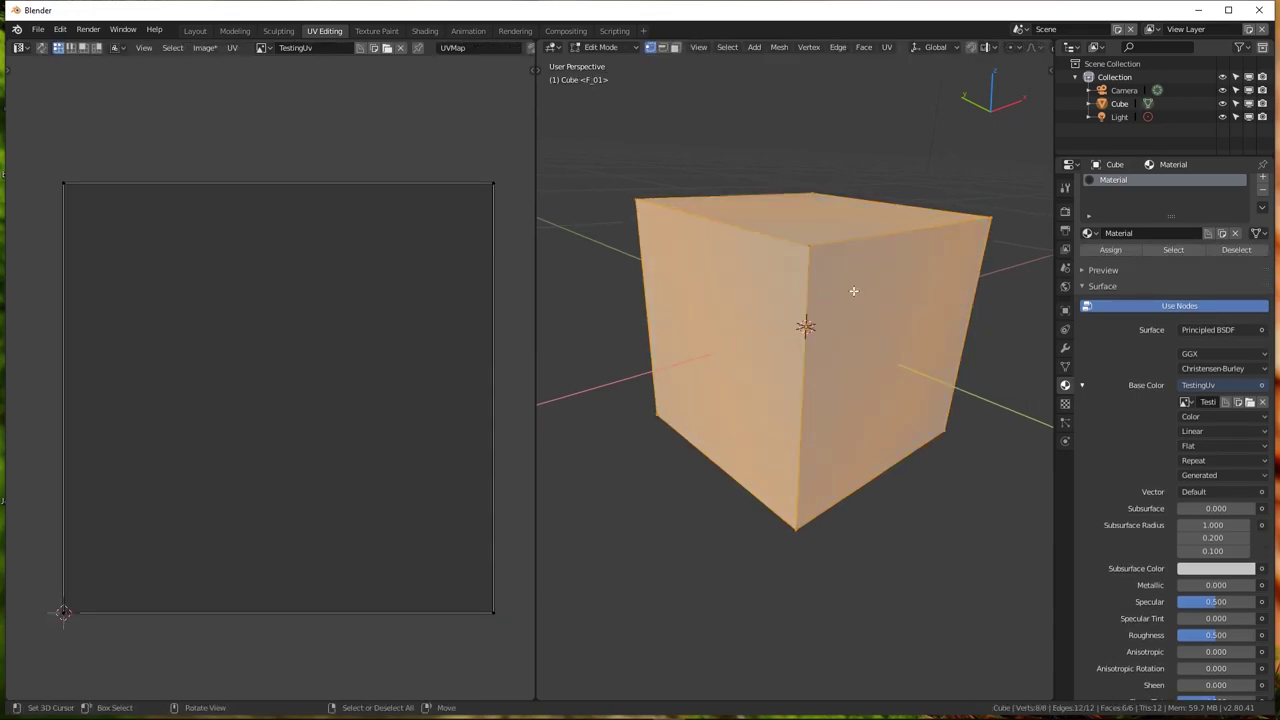
{"action": "key", "text": "Tab"}
{"action": "key", "text": "ctrl+Tab"}
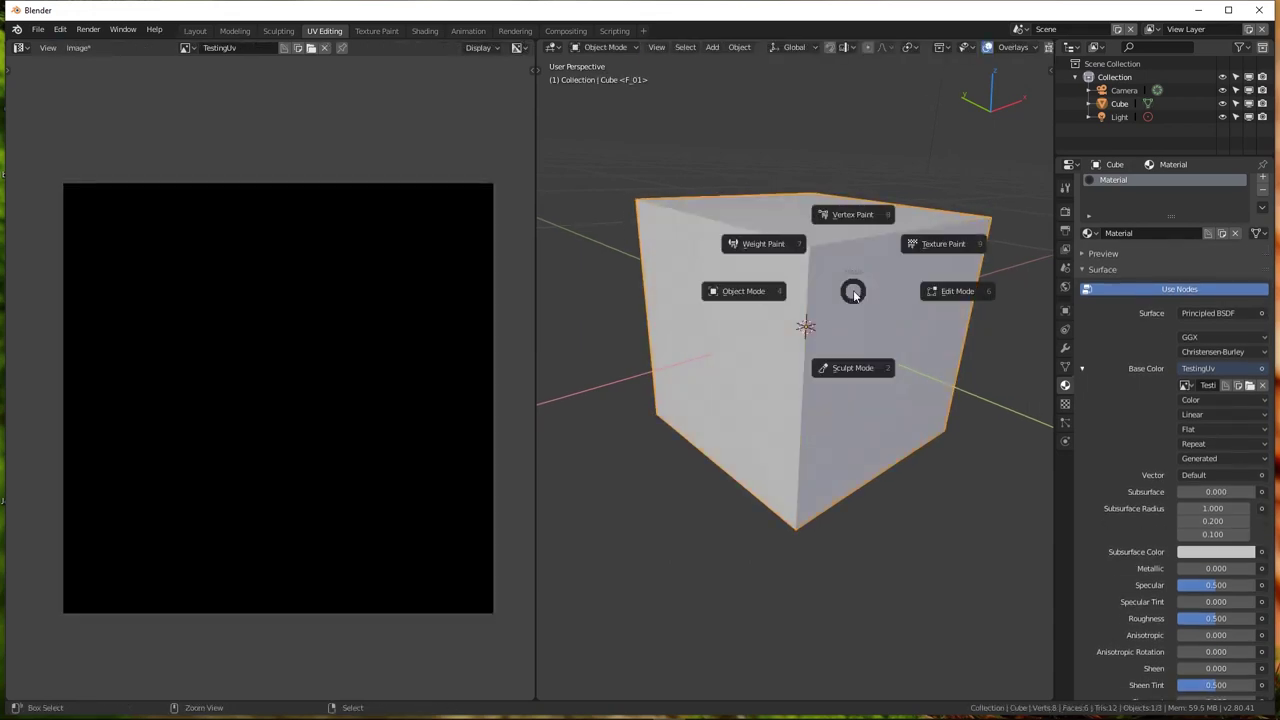
{"action": "left_click", "coordinate": [935, 246]}
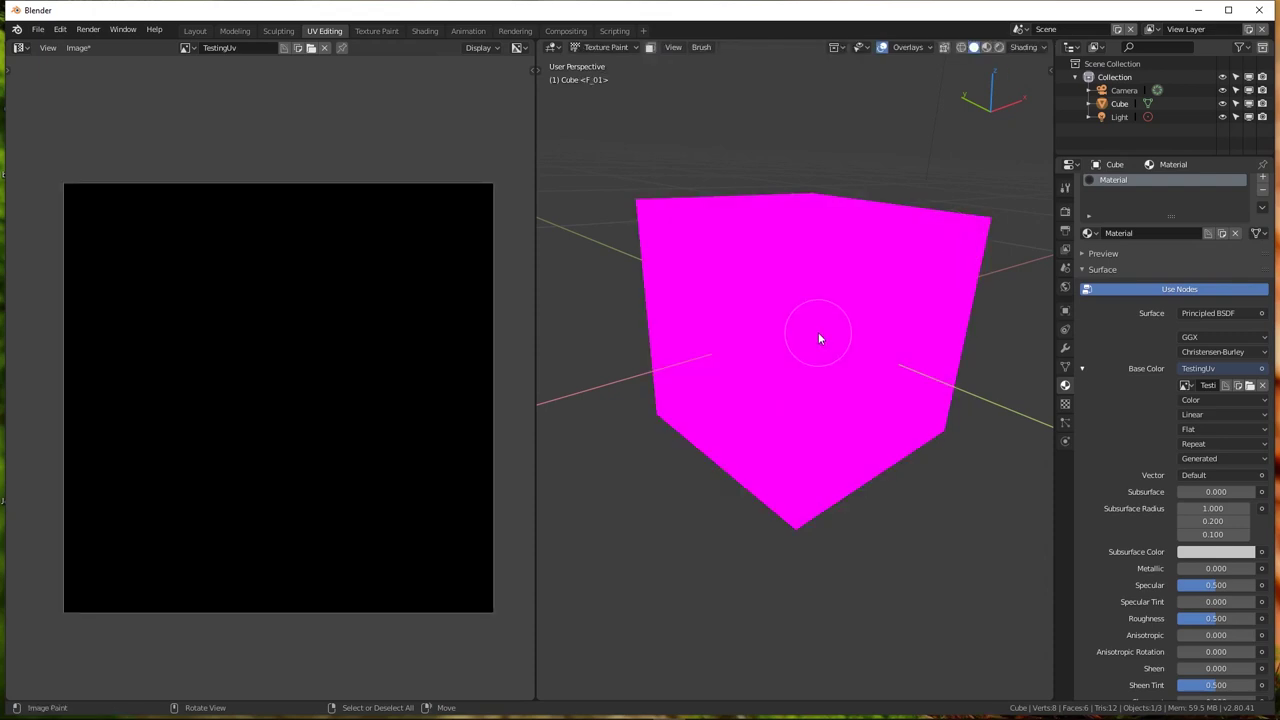
{"action": "left_click_drag", "start_coordinate": [816, 391], "coordinate": [864, 370]}
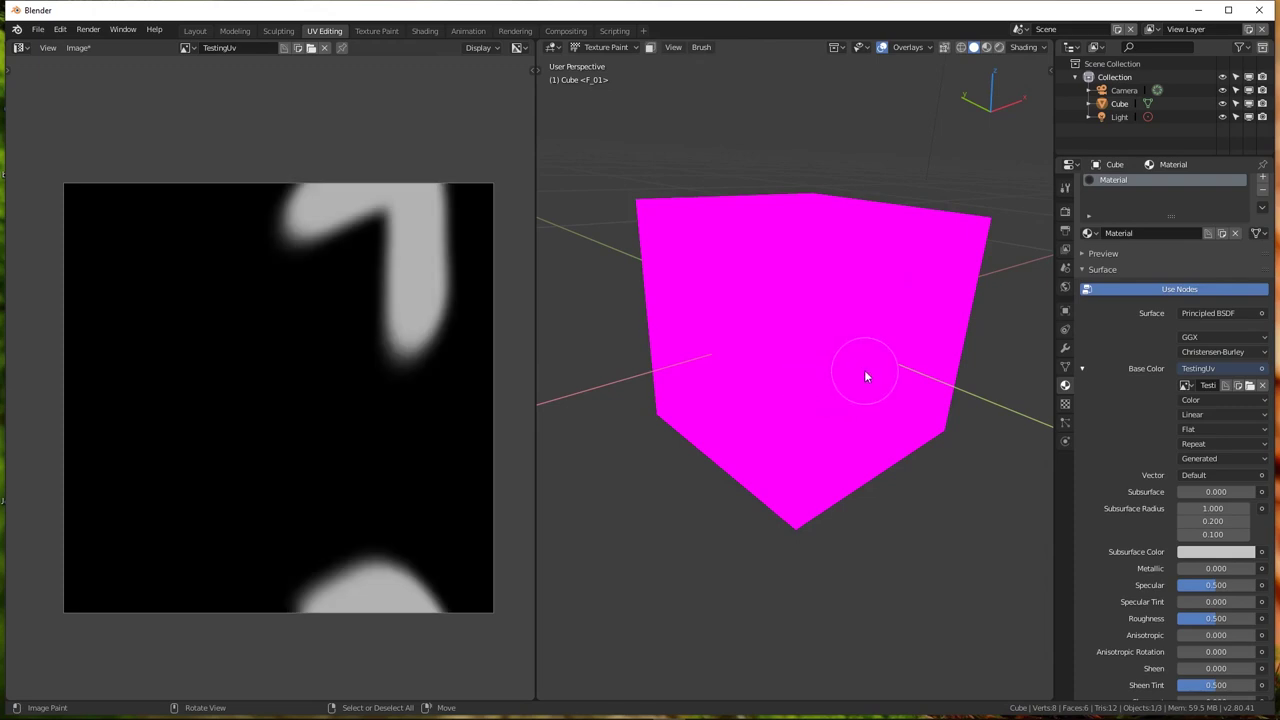
{"action": "key", "text": "ctrl+z"}
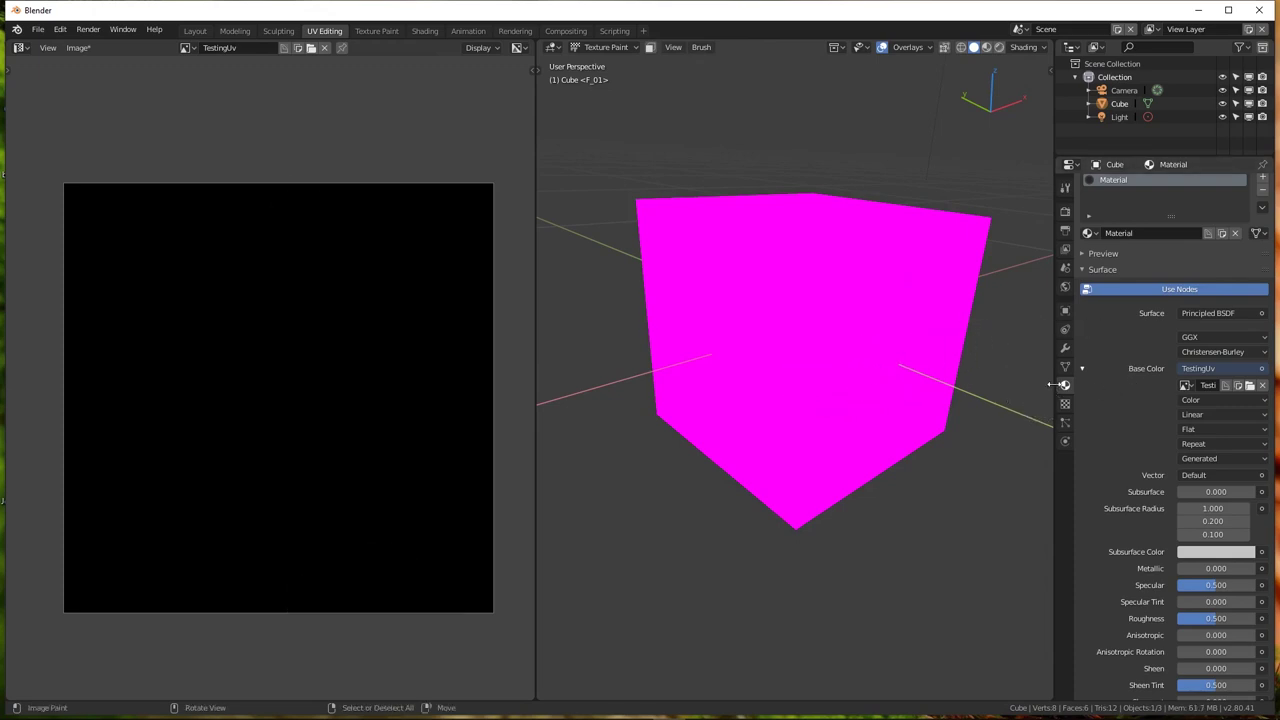
Widen the panels and browse the texture, brush, material, mesh data and modifier properties
{"action": "left_click_drag", "start_coordinate": [1053, 385], "coordinate": [1028, 385]}
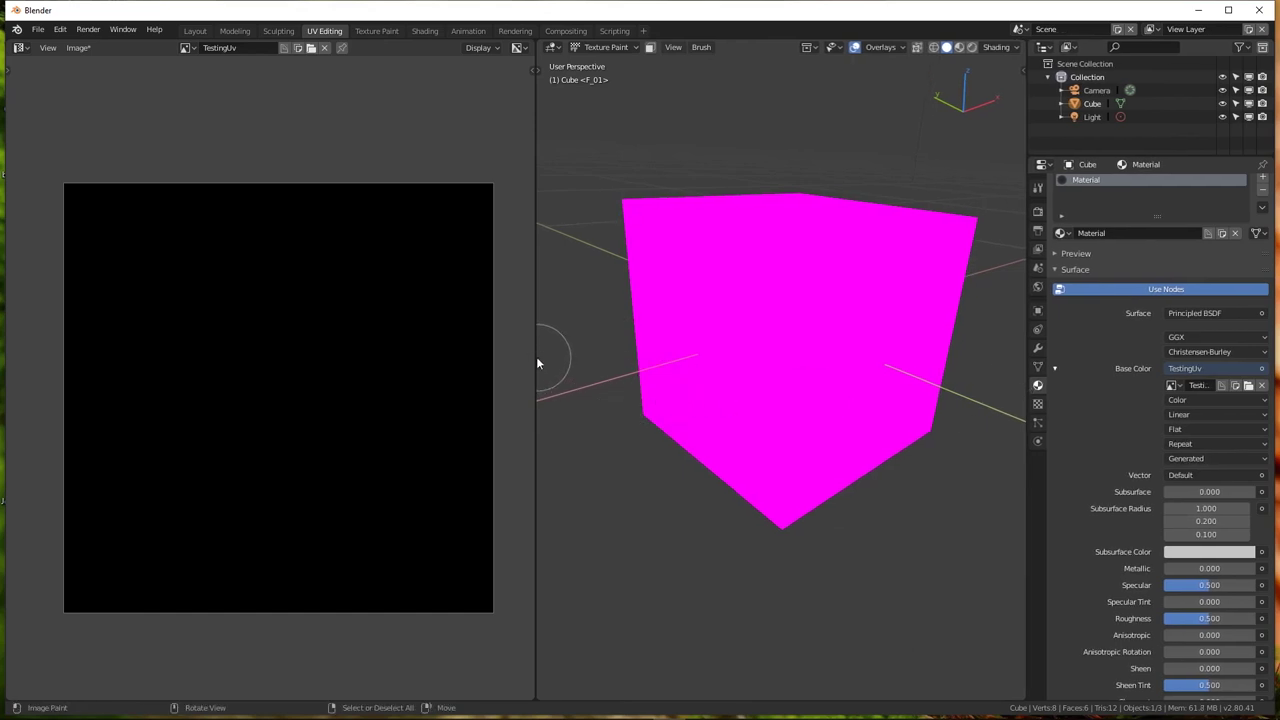
{"action": "left_click_drag", "start_coordinate": [535, 356], "coordinate": [433, 351]}
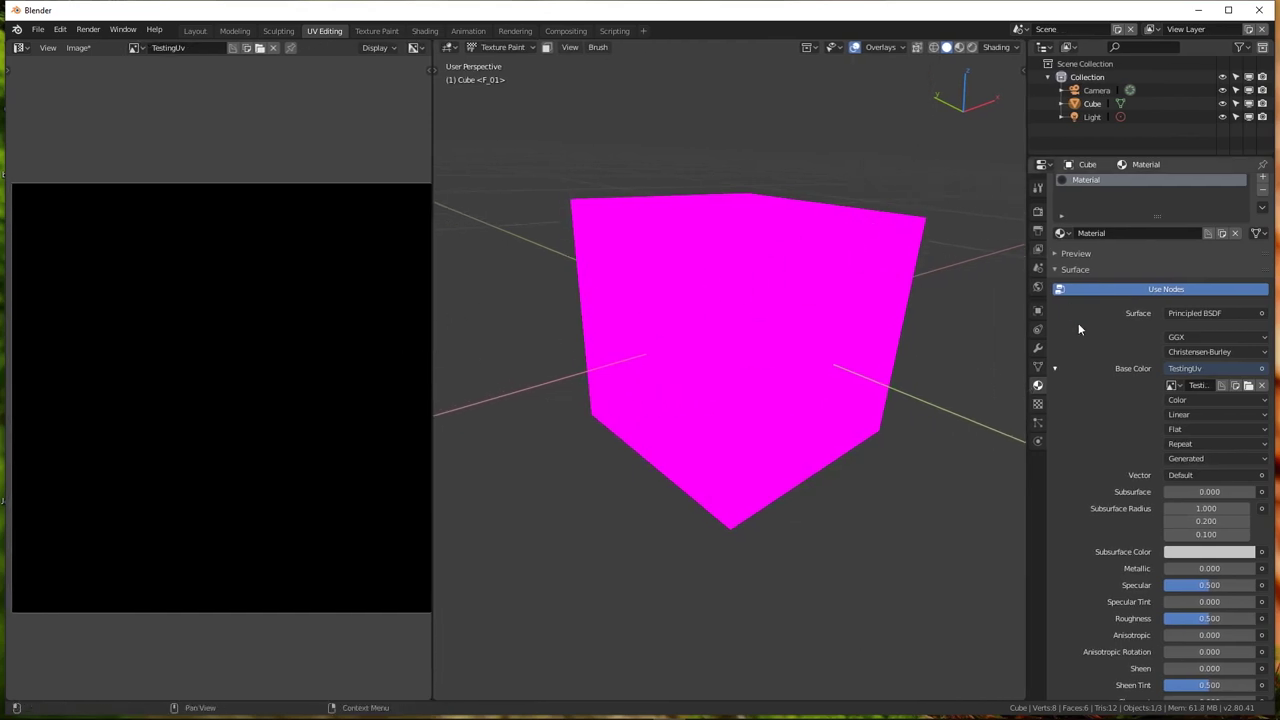
{"action": "left_click", "coordinate": [1037, 403]}
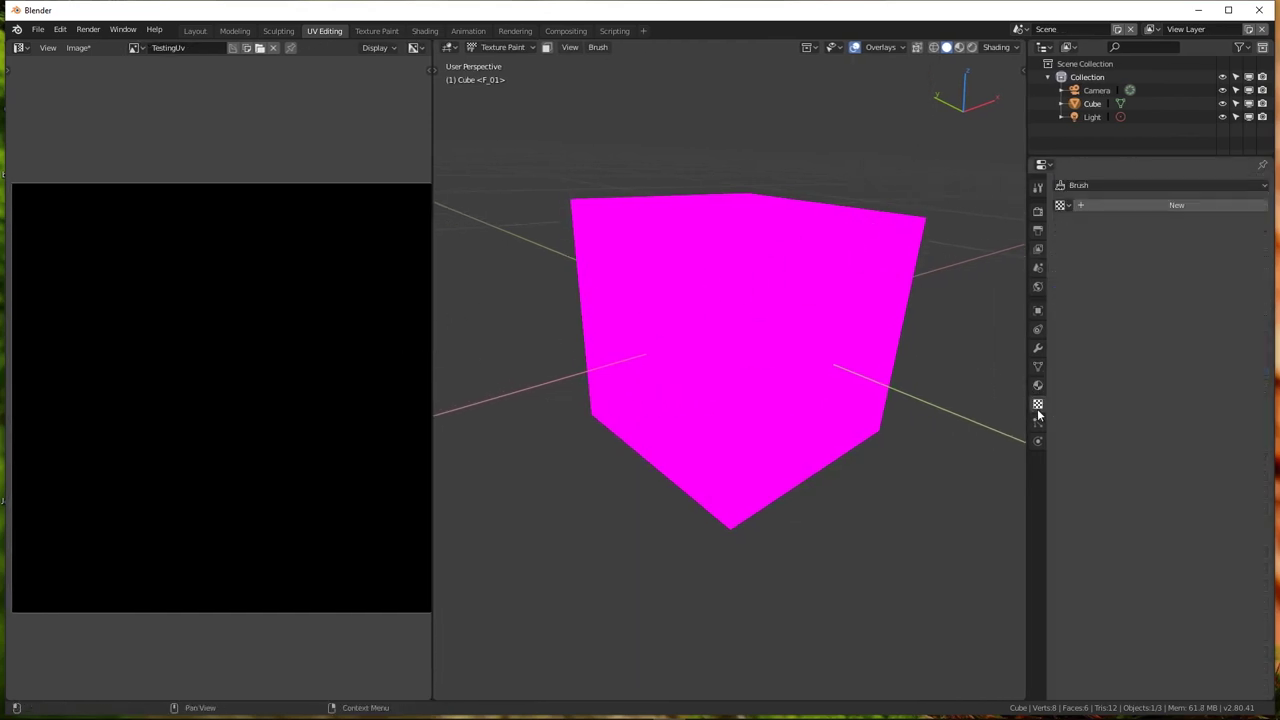
{"action": "left_click", "coordinate": [1061, 205]}
{"action": "left_click", "coordinate": [1074, 188]}
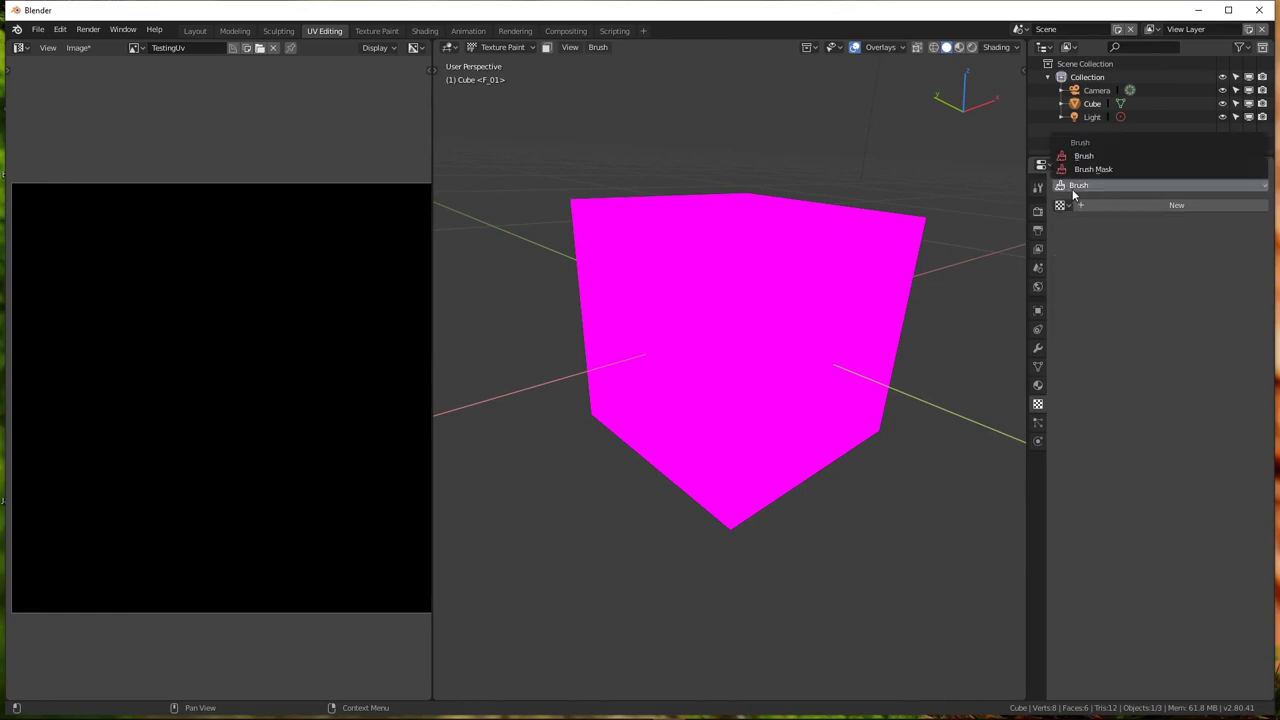
{"action": "left_click", "coordinate": [1038, 423]}
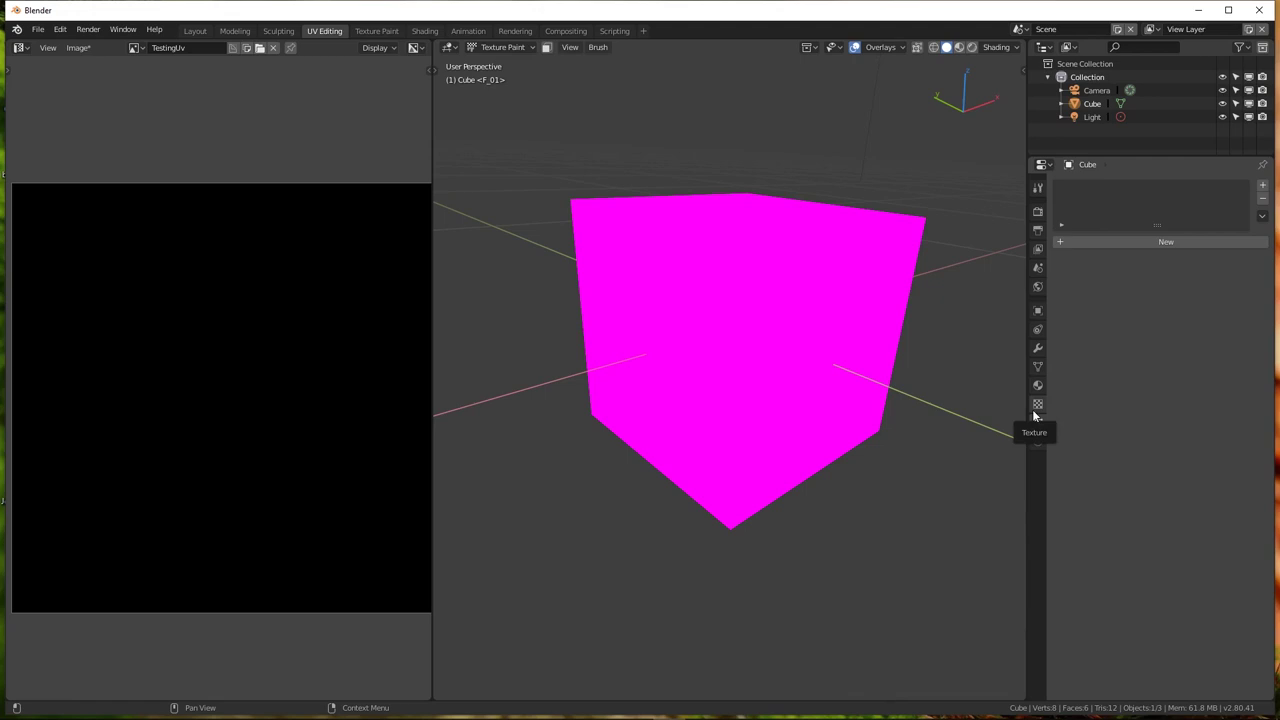
{"action": "left_click", "coordinate": [1037, 404]}
{"action": "left_click", "coordinate": [1037, 385]}
{"action": "left_click", "coordinate": [1036, 366]}
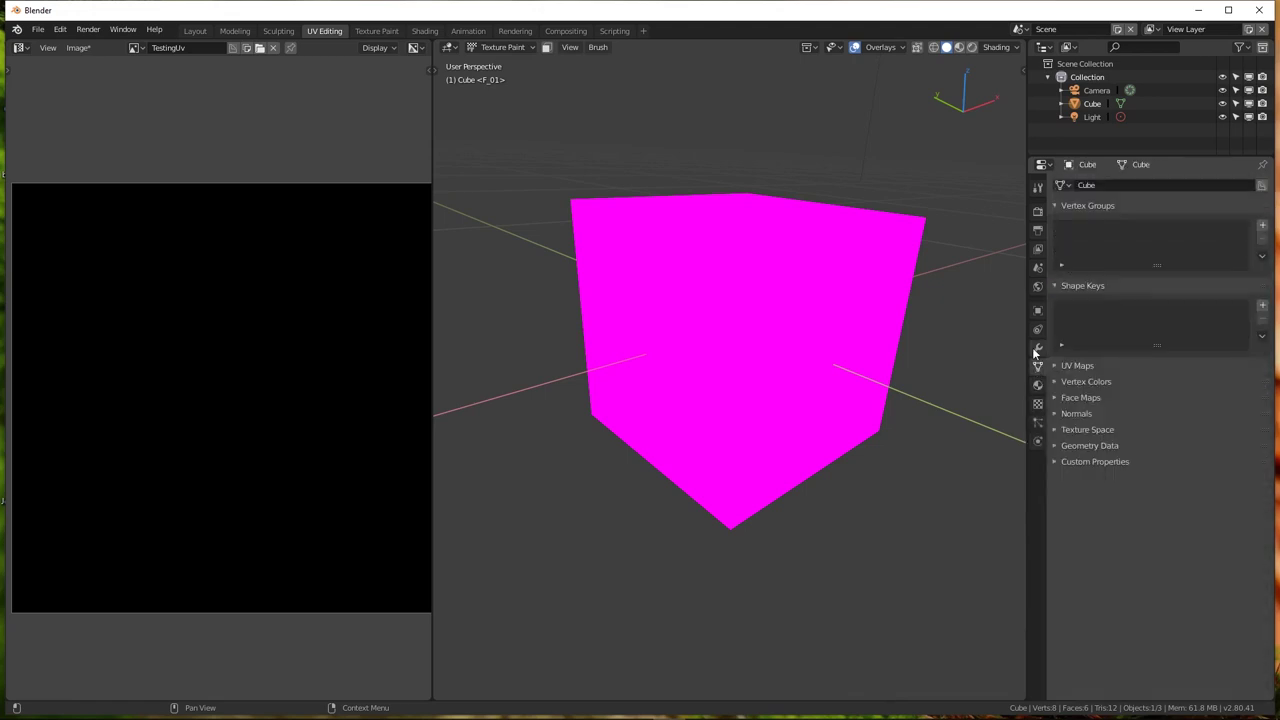
{"action": "left_click", "coordinate": [1036, 350]}
{"action": "left_click", "coordinate": [1037, 366]}
{"action": "left_click", "coordinate": [1038, 385]}
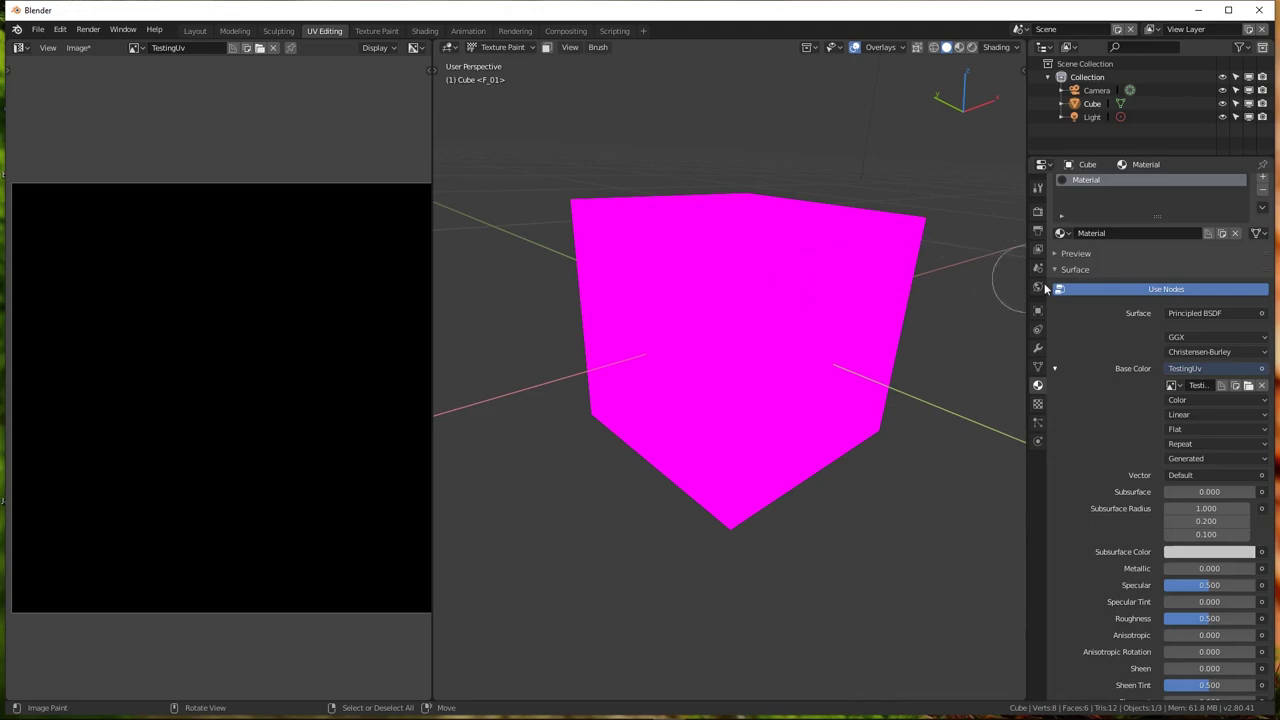
Return the cube to Object Mode and widen the image editor area
{"action": "key", "text": "ctrl+Tab"}
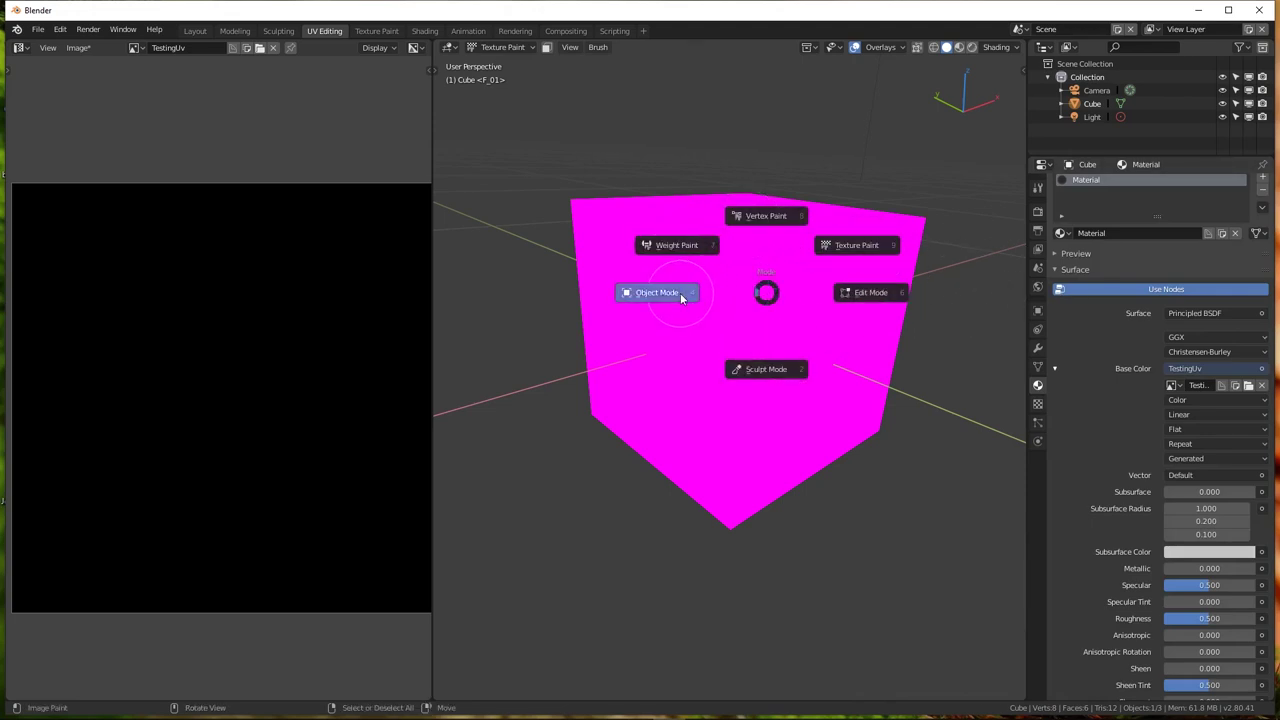
{"action": "left_click", "coordinate": [683, 291]}
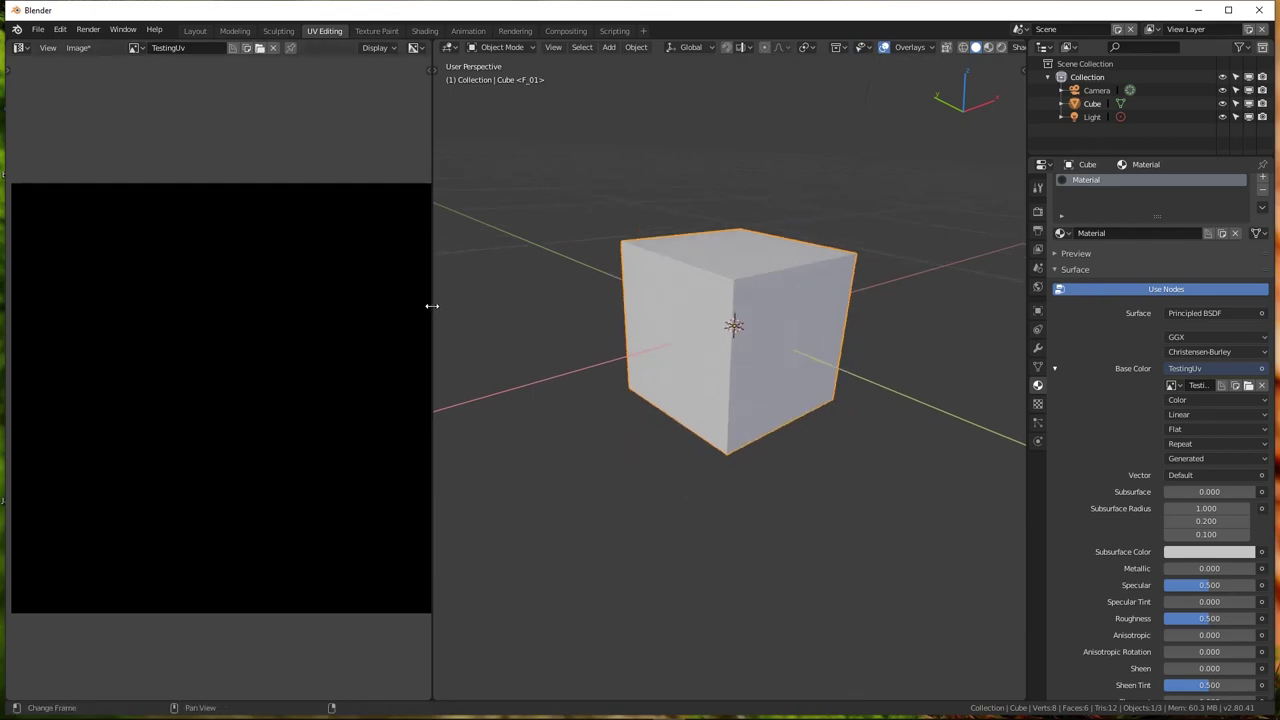
{"action": "left_click_drag", "start_coordinate": [432, 306], "coordinate": [538, 351]}
Switch to Photoshop and create a new white 1024×1024 pixel document
{"action": "left_click", "coordinate": [508, 706]}
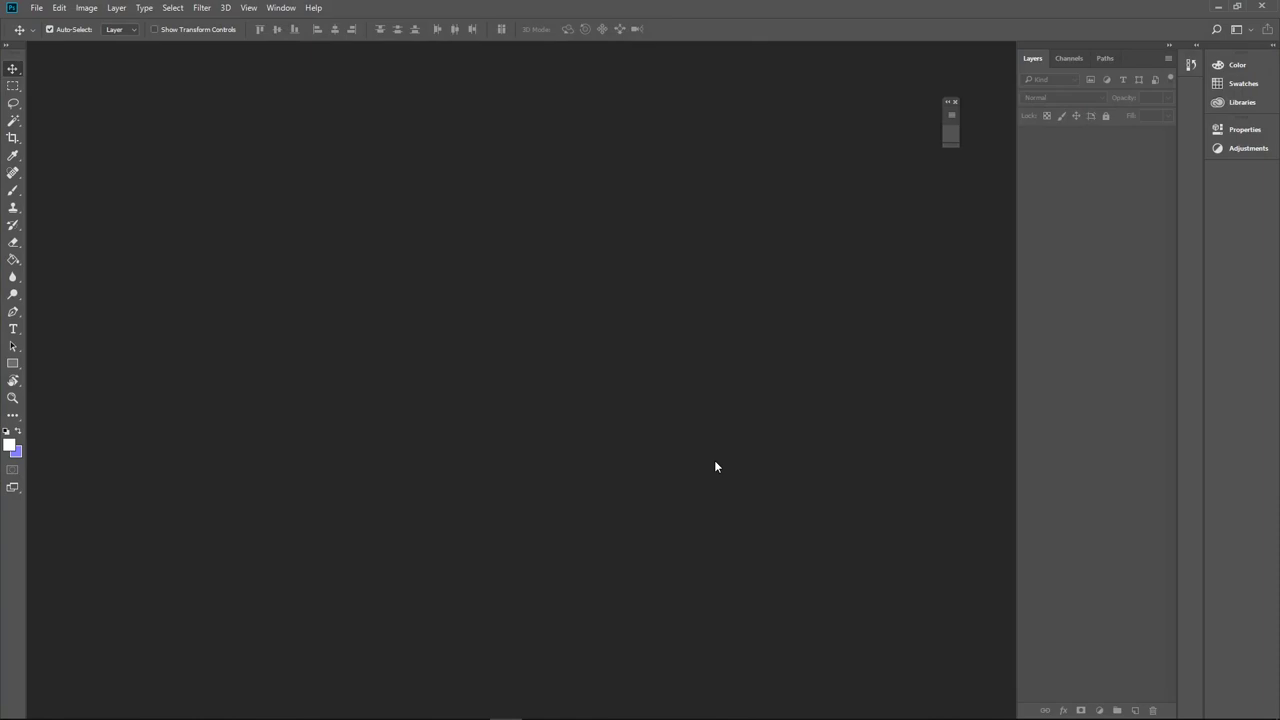
{"action": "left_click", "coordinate": [35, 9]}
{"action": "left_click", "coordinate": [72, 24]}
{"action": "double_click", "coordinate": [603, 230]}
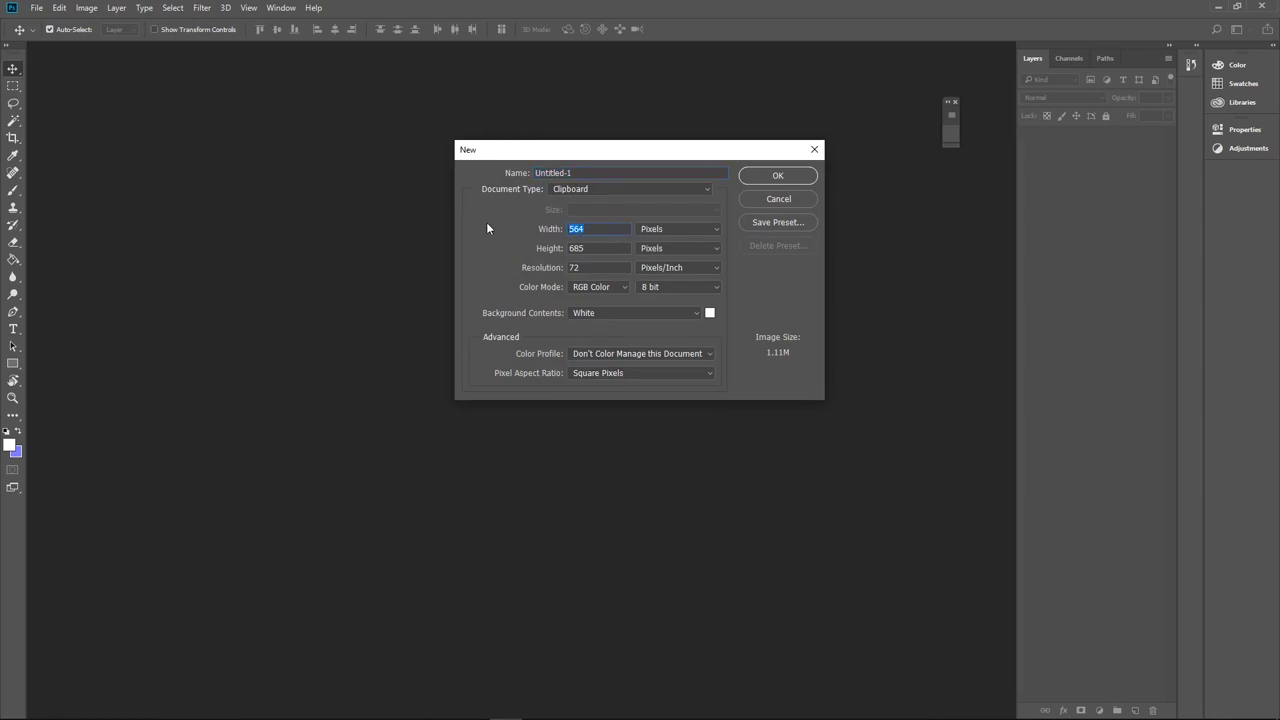
{"action": "type", "text": "1024"}
{"action": "type", "text": "1024"}
{"action": "left_click", "coordinate": [786, 177]}
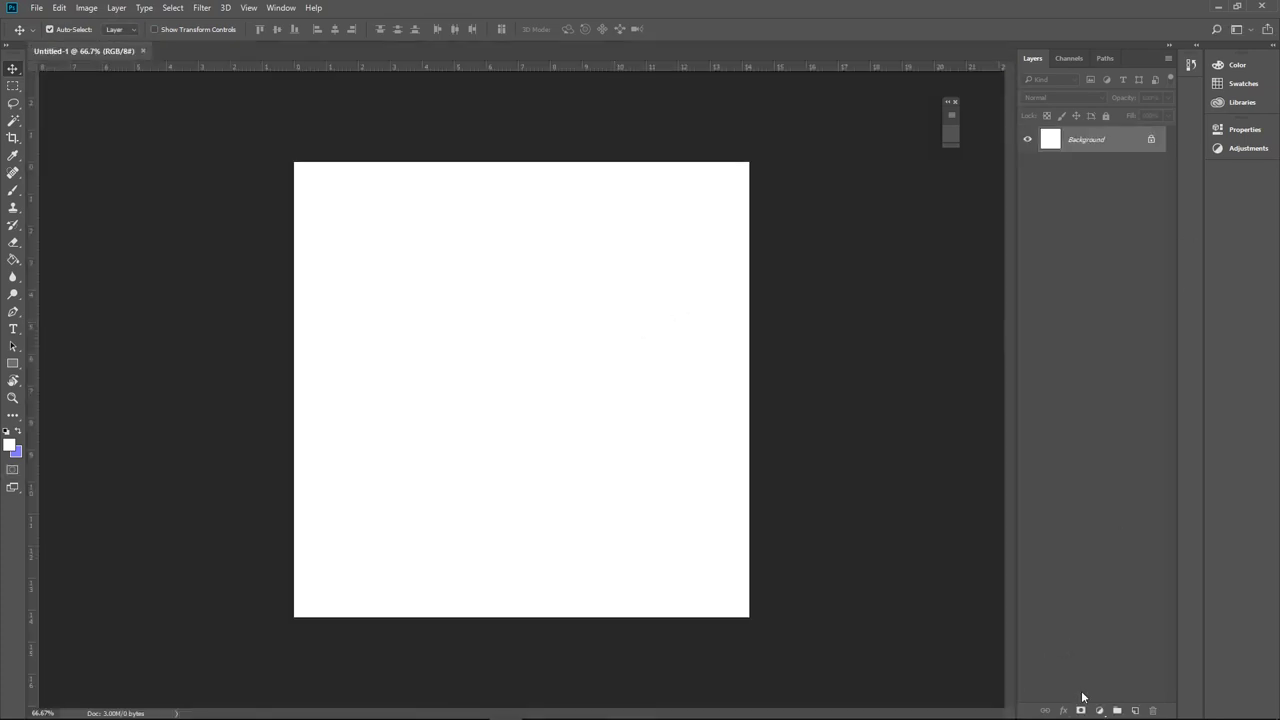
Start Save As and navigate to the Jitsi folder on the Desktop
{"action": "left_click", "coordinate": [36, 8]}
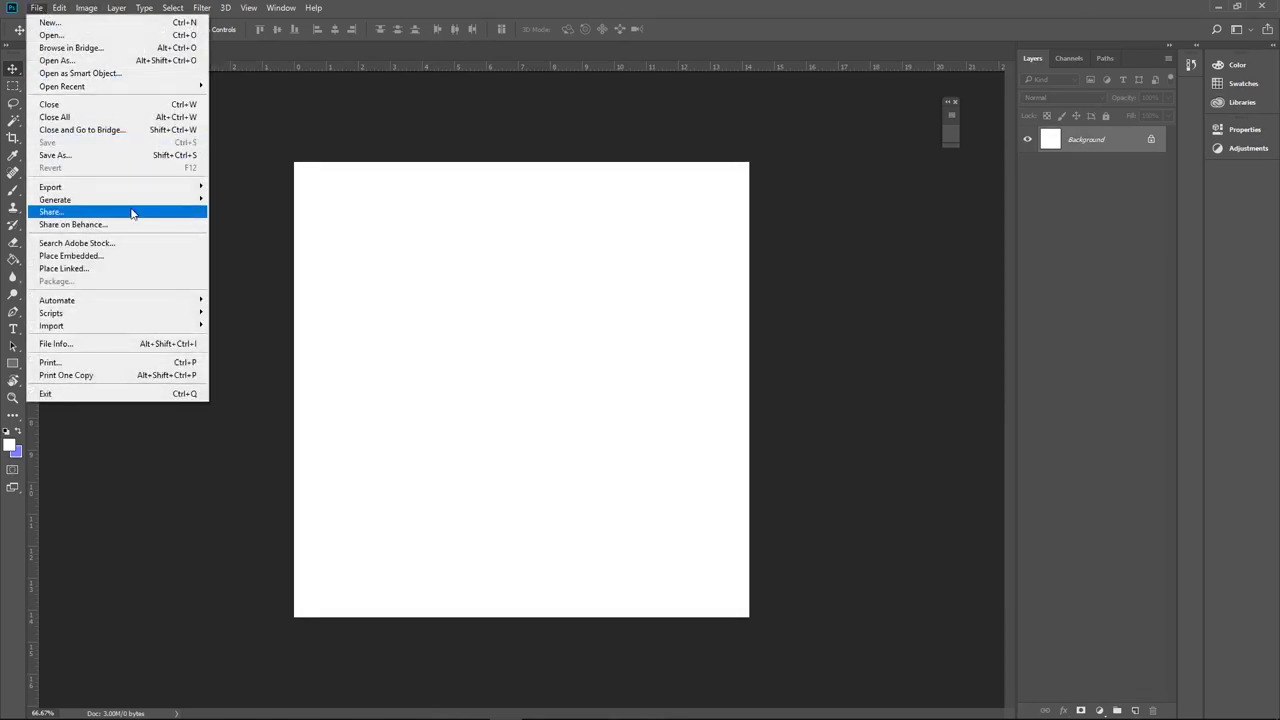
{"action": "left_click", "coordinate": [60, 155]}
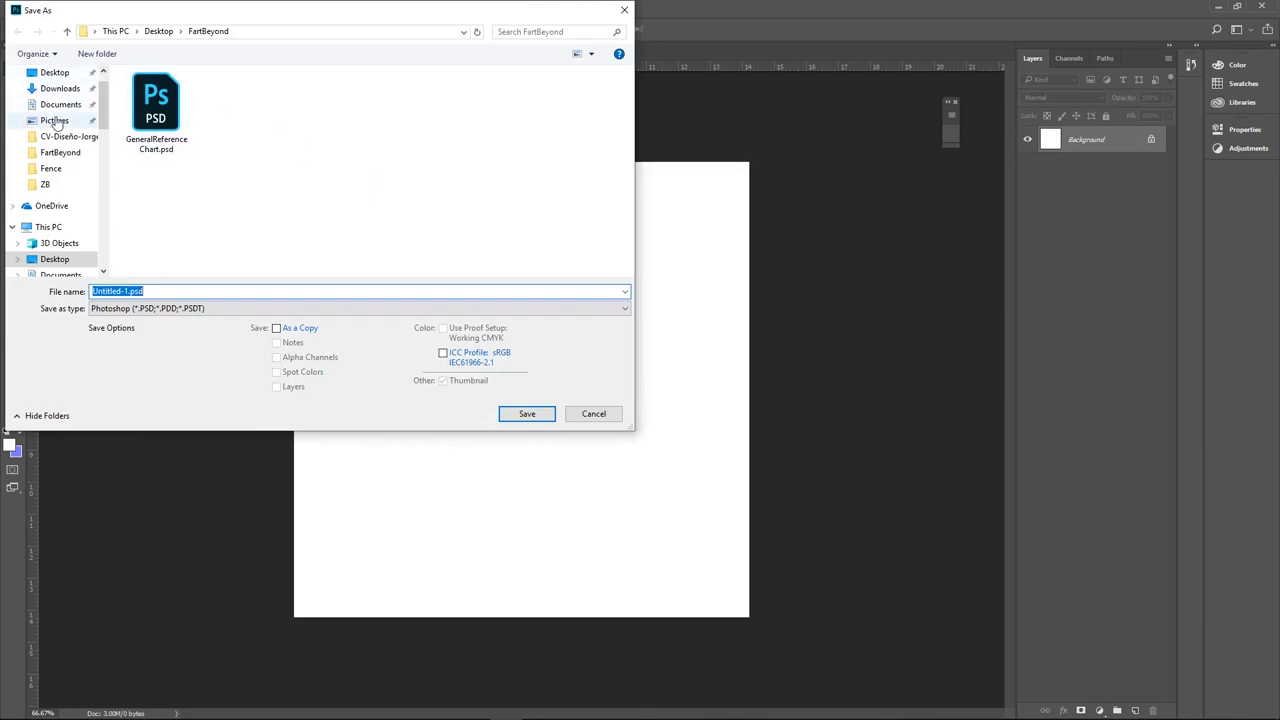
{"action": "key", "text": "alt+Up"}
{"action": "scroll", "coordinate": [180, 160], "scroll_direction": "down", "scroll_amount": 2}
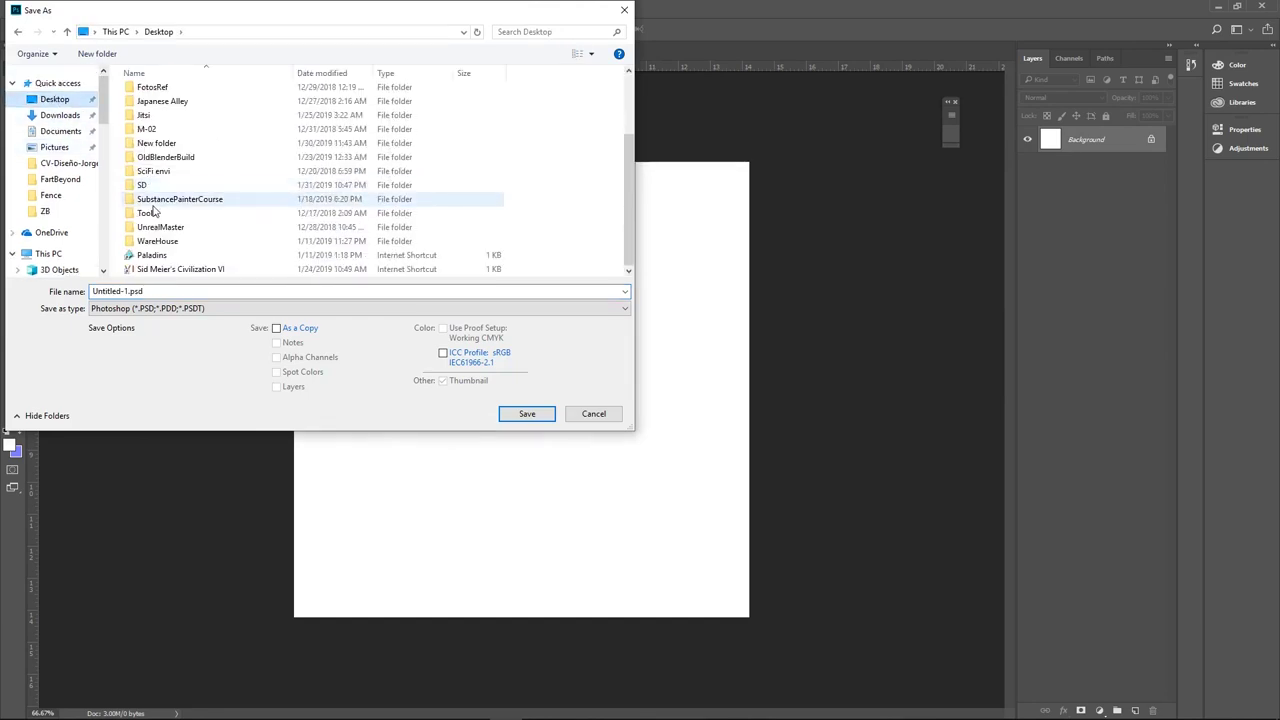
{"action": "left_click", "coordinate": [145, 115]}
{"action": "double_click", "coordinate": [148, 118]}
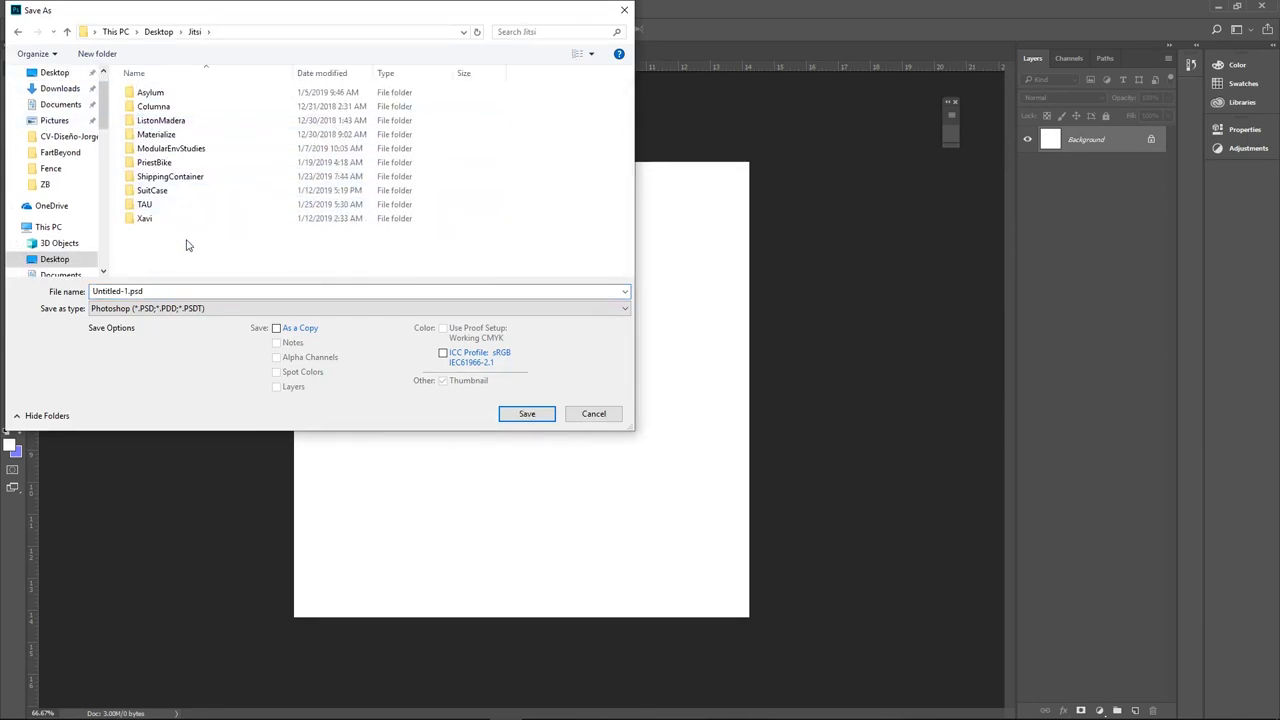
Create a new folder named UV inside Jitsi and open it
{"action": "right_click", "coordinate": [182, 244]}
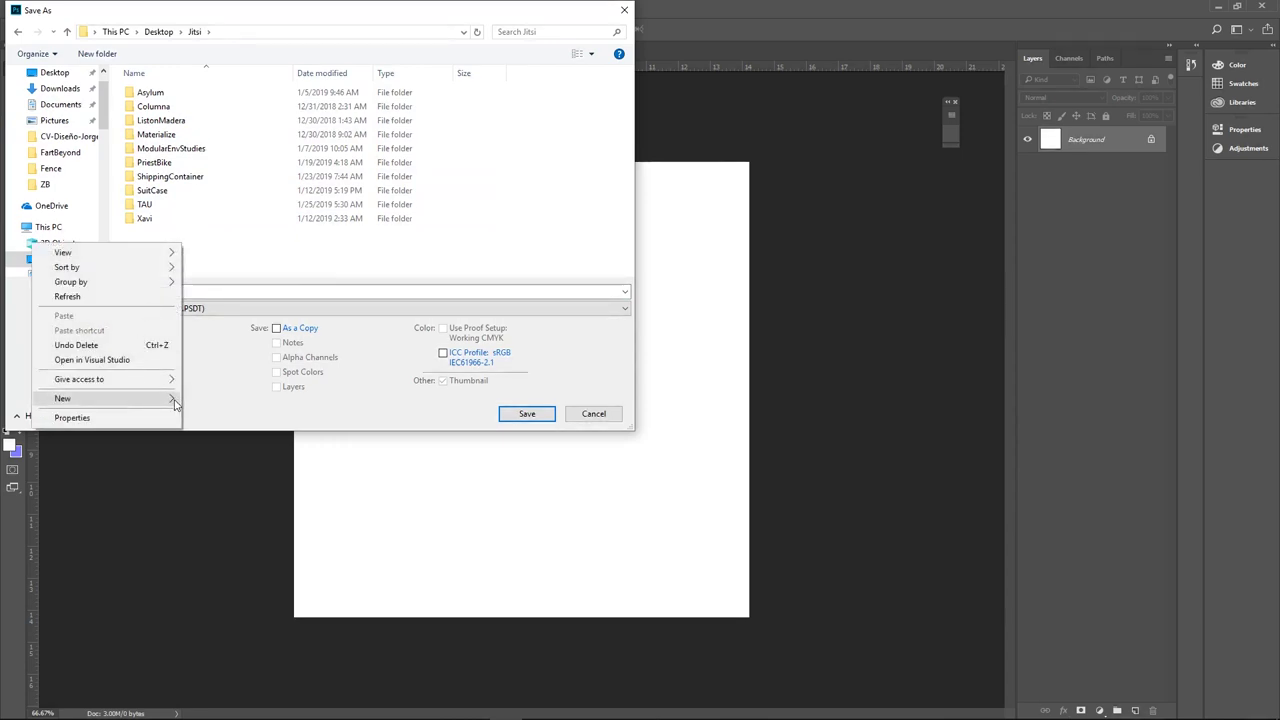
{"action": "mouse_move", "coordinate": [110, 398]}
{"action": "left_click", "coordinate": [210, 398]}
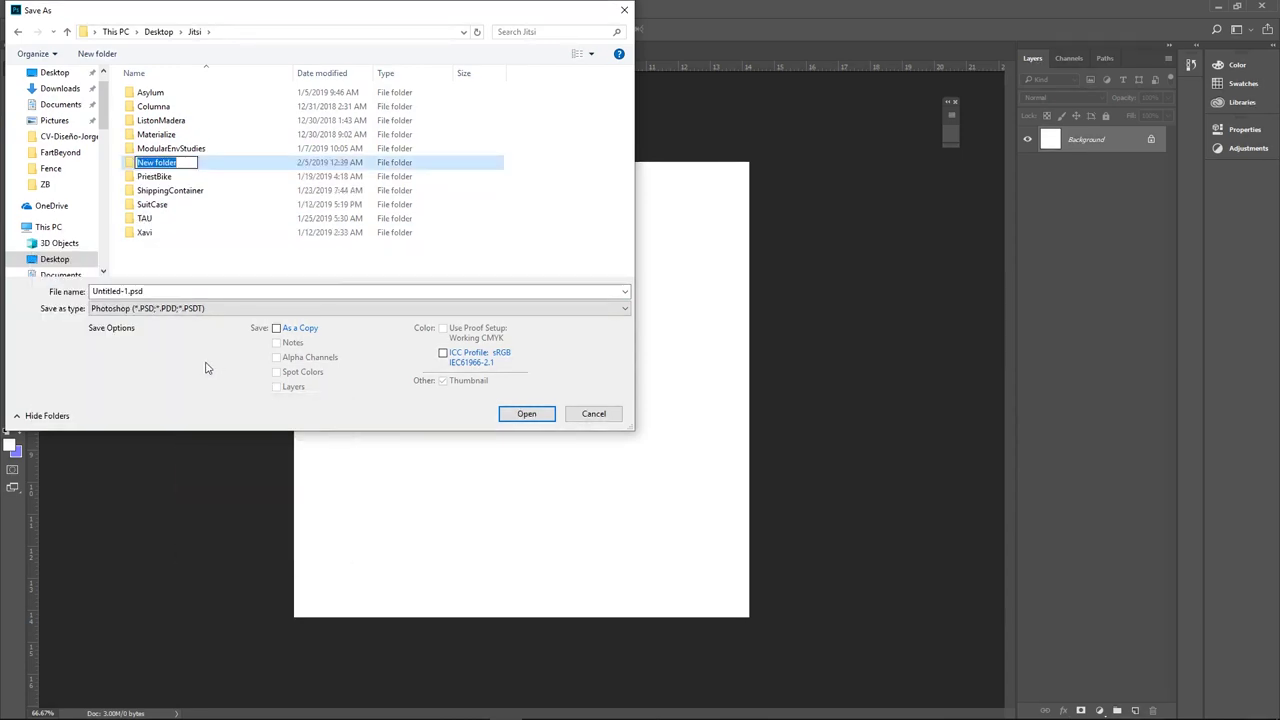
{"action": "type", "text": "UV"}
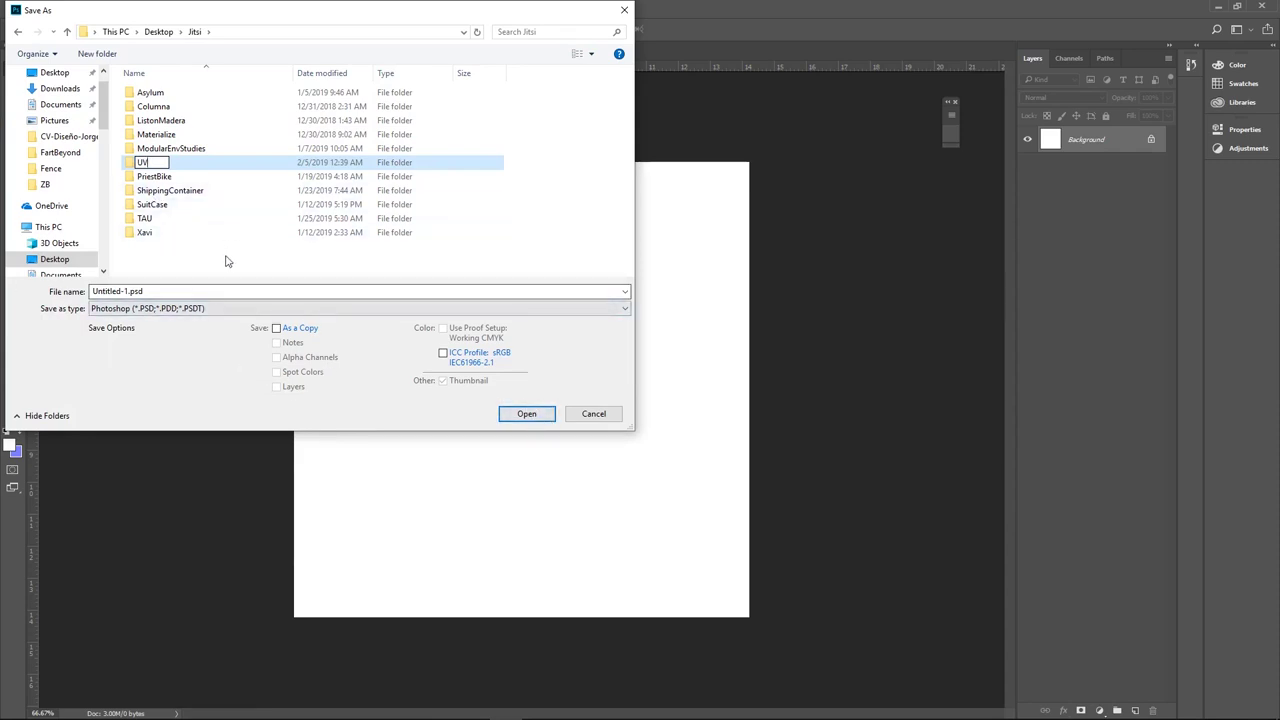
{"action": "key", "text": "Return"}
{"action": "double_click", "coordinate": [158, 169]}
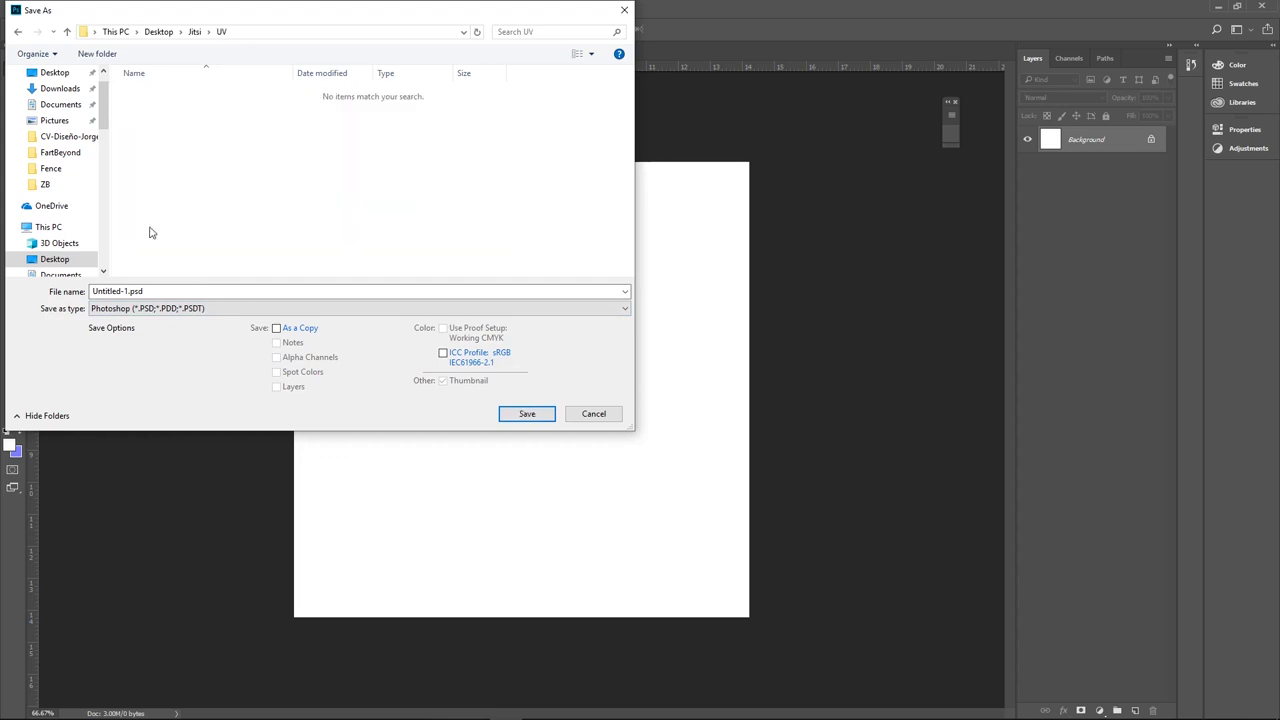
Save the document as UVs.psd in the UV folder and return to Blender
{"action": "left_click", "coordinate": [147, 291]}
{"action": "type", "text": "UVs"}
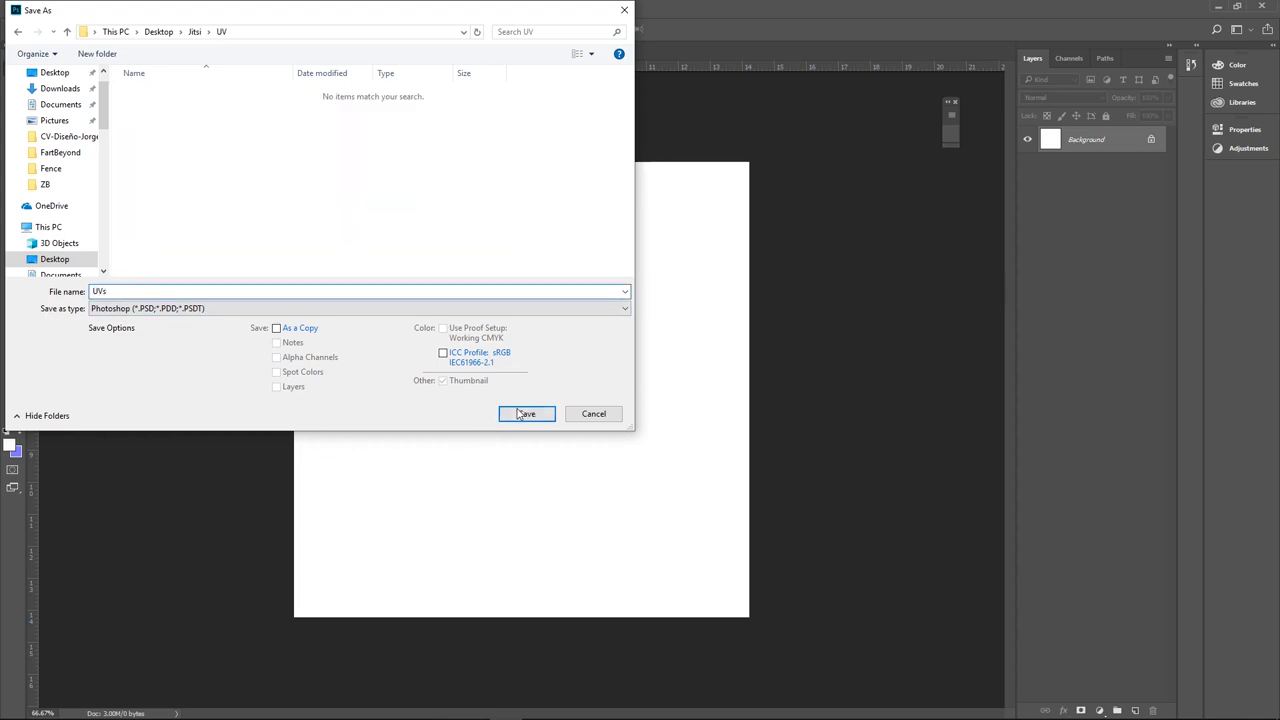
{"action": "left_click", "coordinate": [524, 414]}
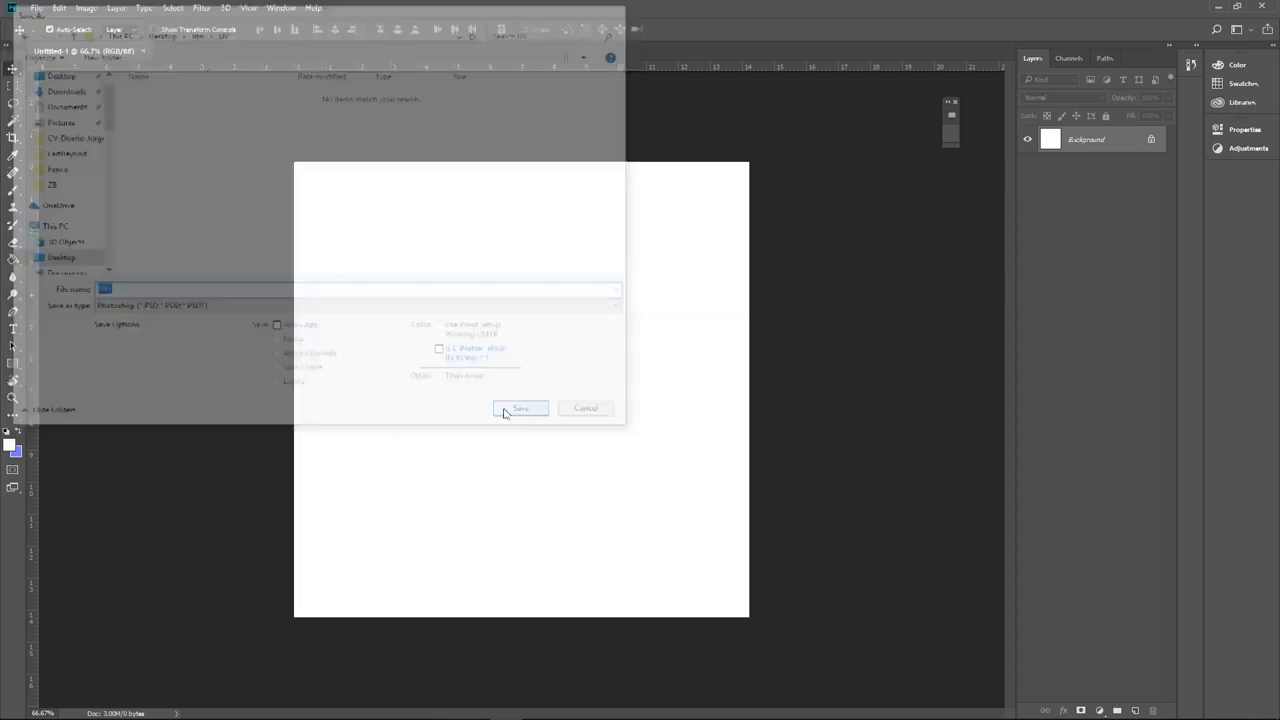
{"action": "left_click", "coordinate": [1219, 6]}
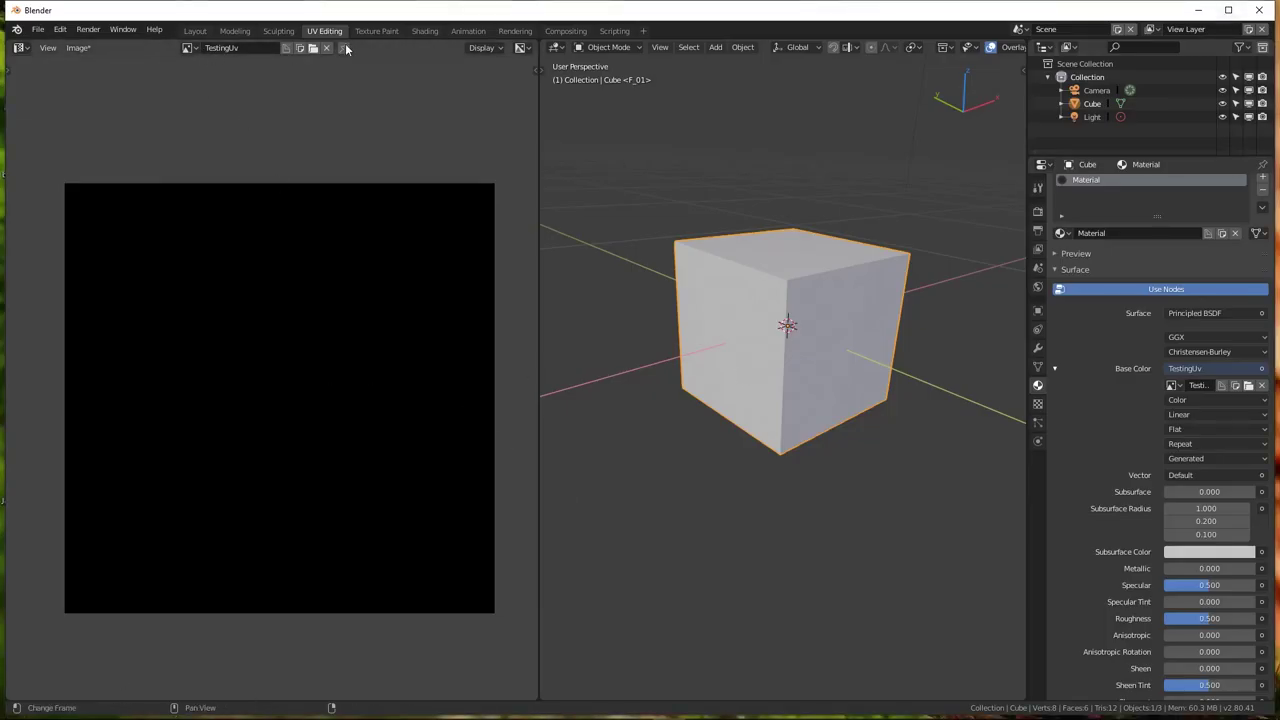
Load Desktop\Jitsi\UV\UVs.psd as the Base Color image texture
{"action": "left_click", "coordinate": [1247, 387]}
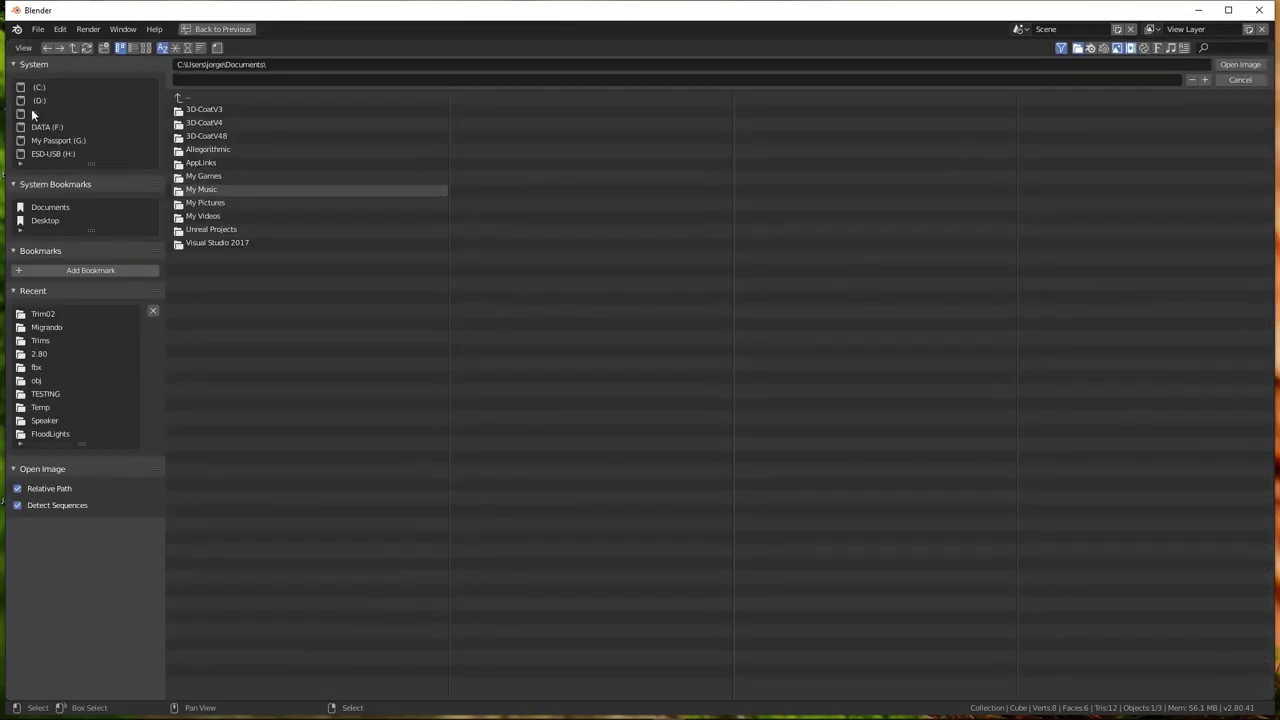
{"action": "left_click", "coordinate": [46, 222]}
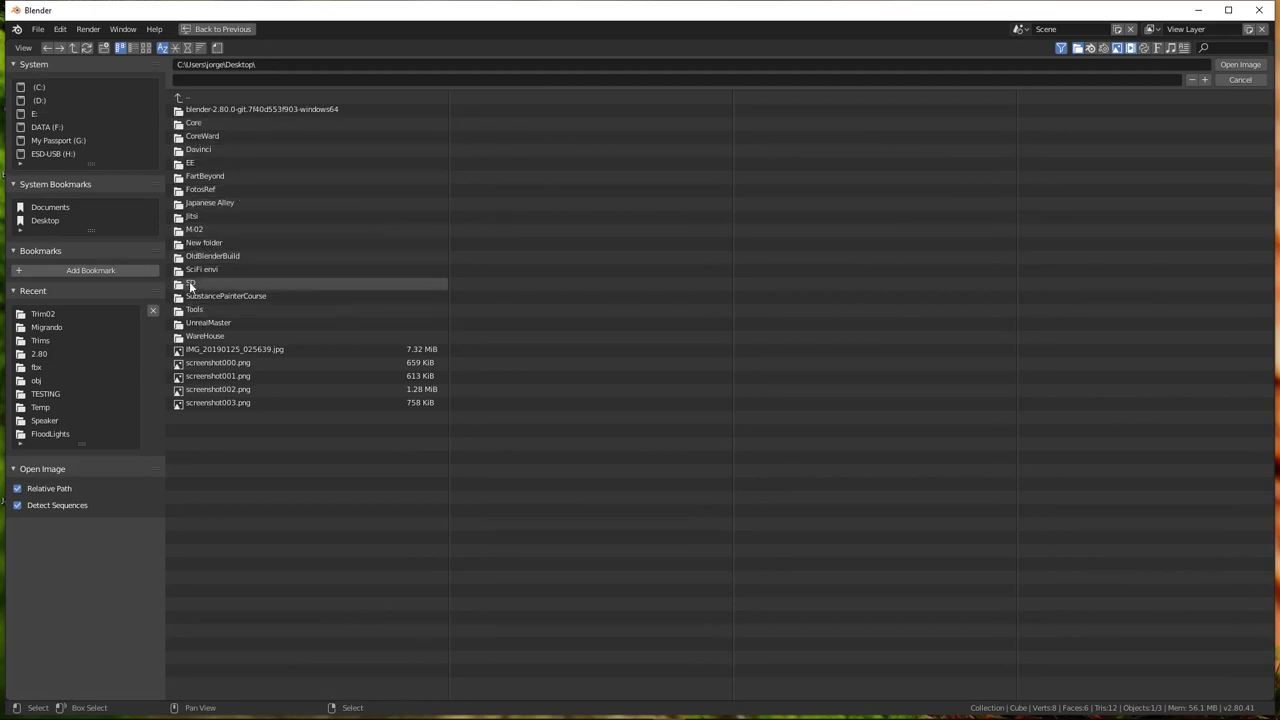
{"action": "left_click", "coordinate": [188, 220]}
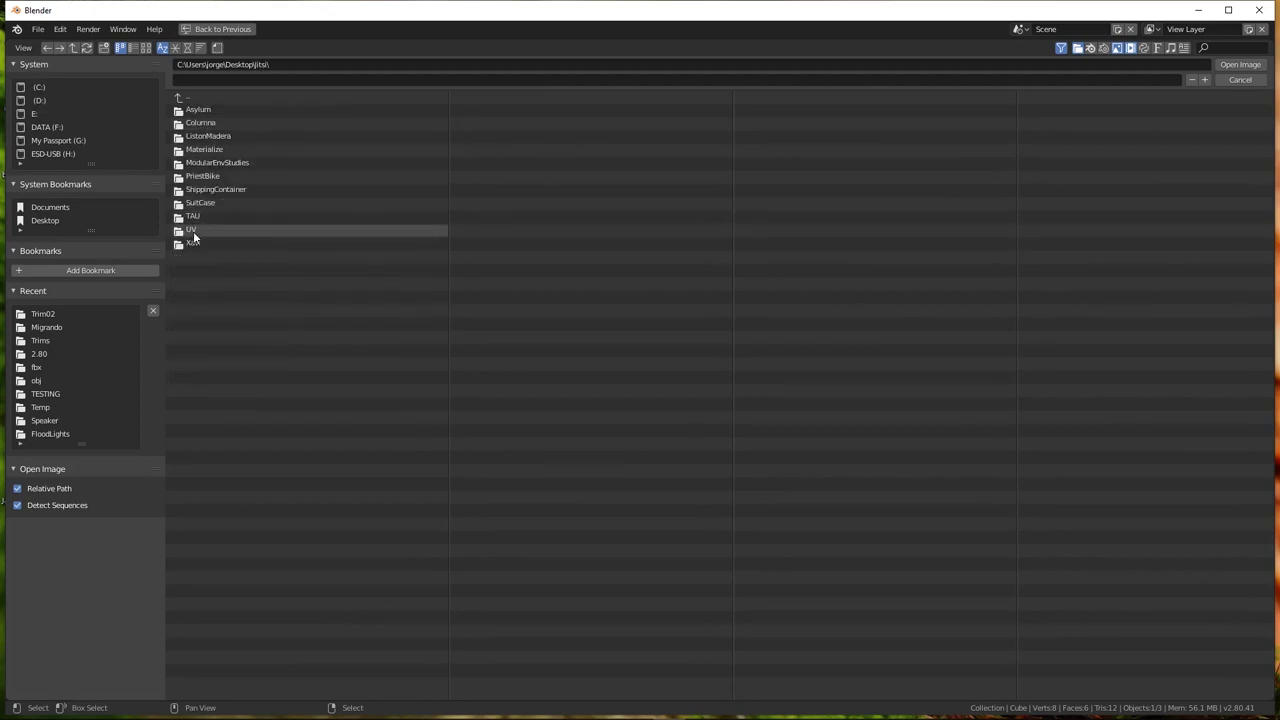
{"action": "left_click", "coordinate": [191, 231]}
{"action": "double_click", "coordinate": [199, 110]}
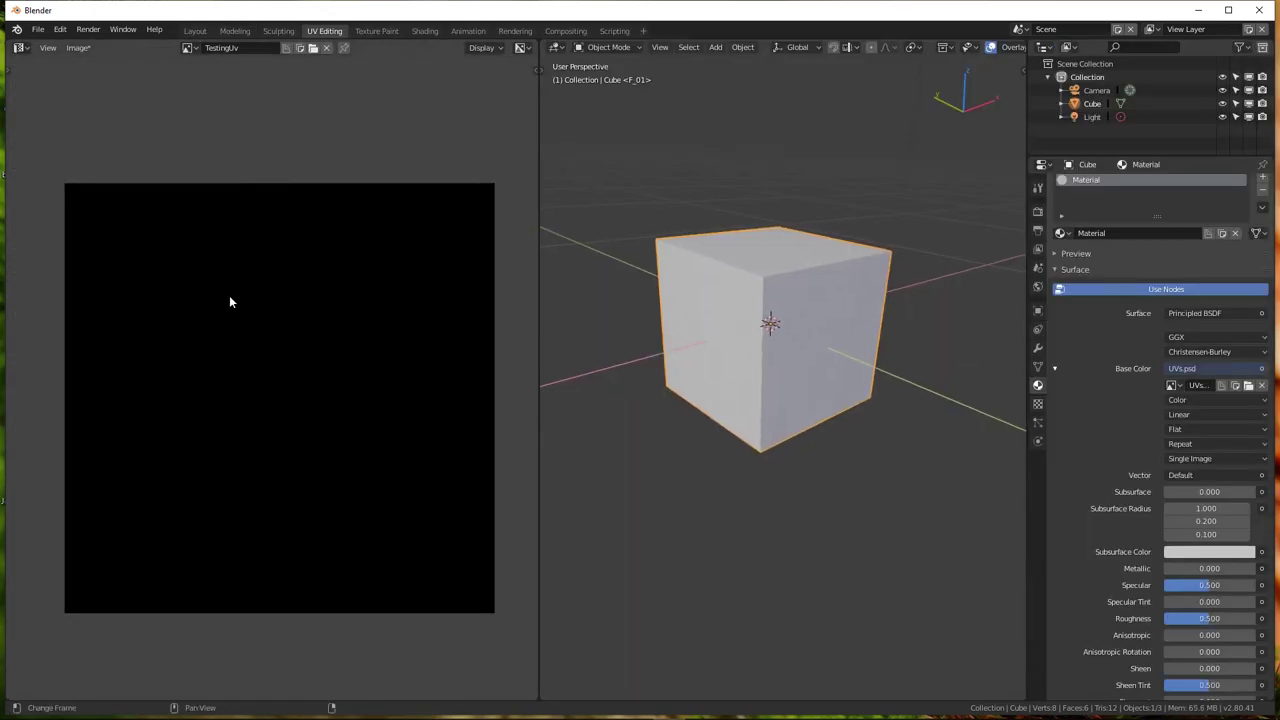
Show UVs.psd in the image editor and resize the areas to give the 3D view more room
{"action": "left_click", "coordinate": [187, 48]}
{"action": "left_click", "coordinate": [214, 94]}
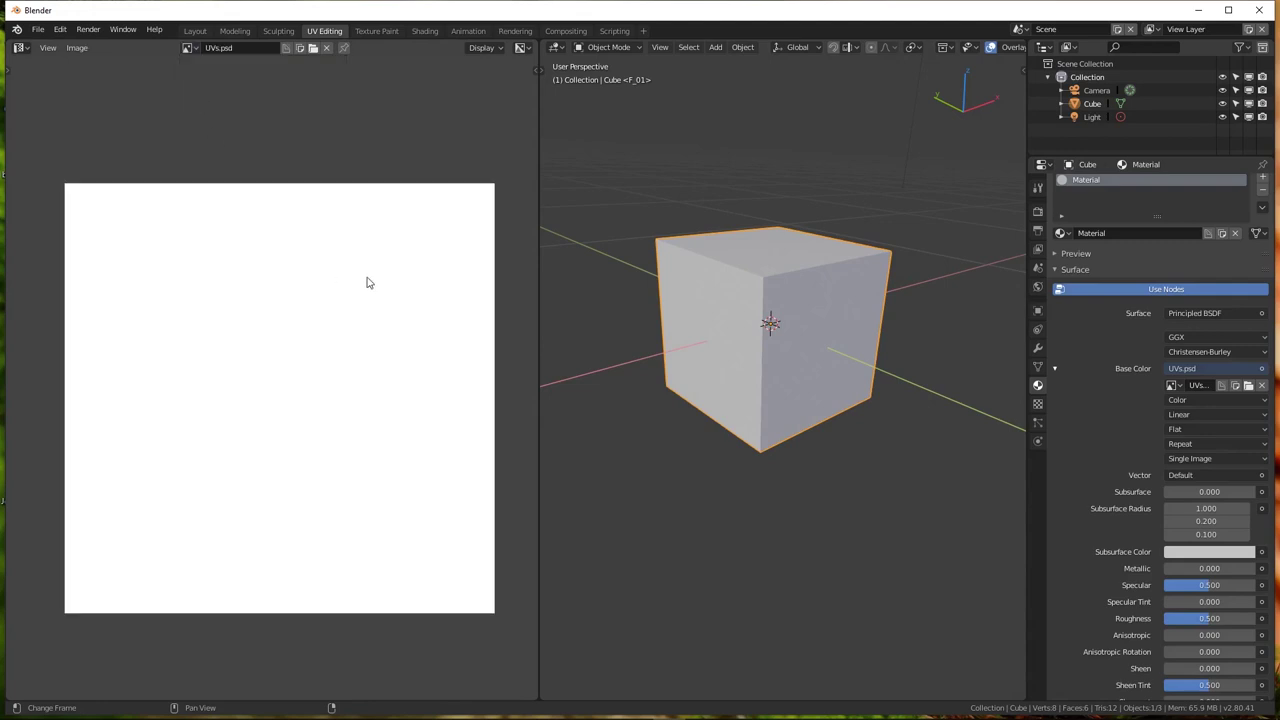
{"action": "scroll", "coordinate": [726, 343], "scroll_direction": "up", "scroll_amount": 2}
{"action": "middle_click_drag", "start_coordinate": [726, 343], "coordinate": [728, 336]}
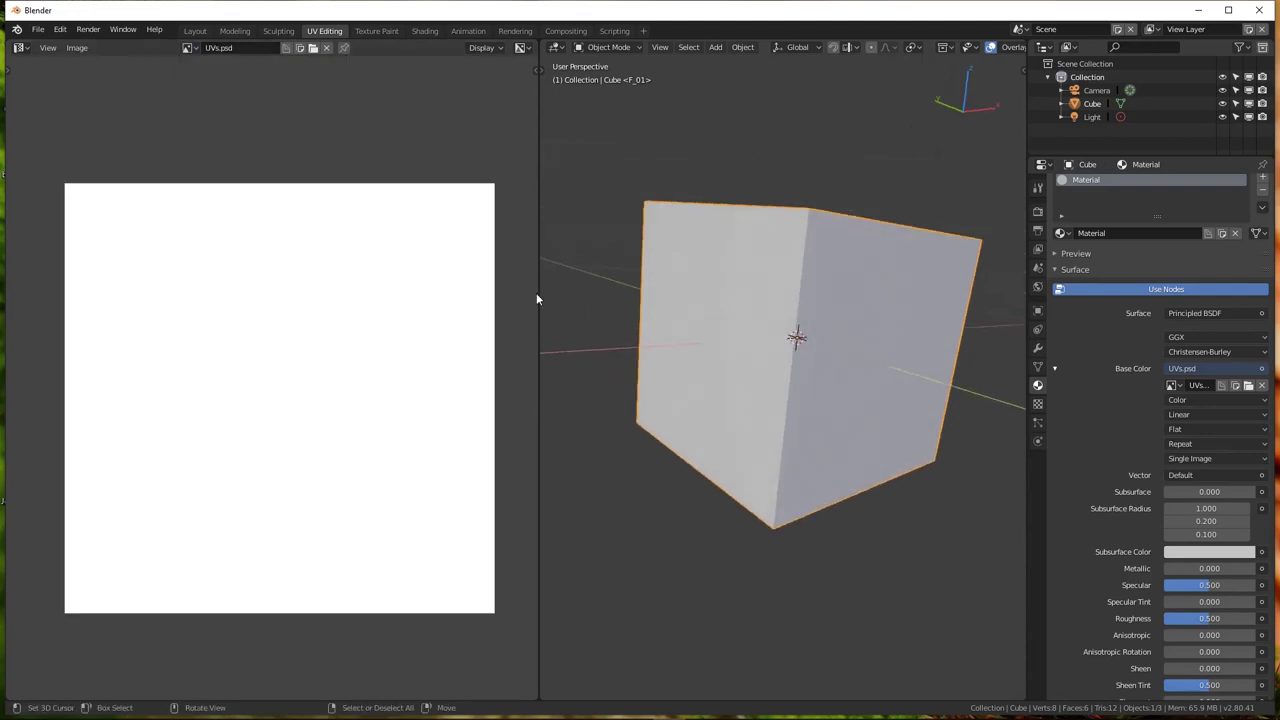
{"action": "left_click_drag", "start_coordinate": [537, 287], "coordinate": [496, 291]}
{"action": "scroll", "coordinate": [811, 253], "scroll_direction": "down", "scroll_amount": 2}
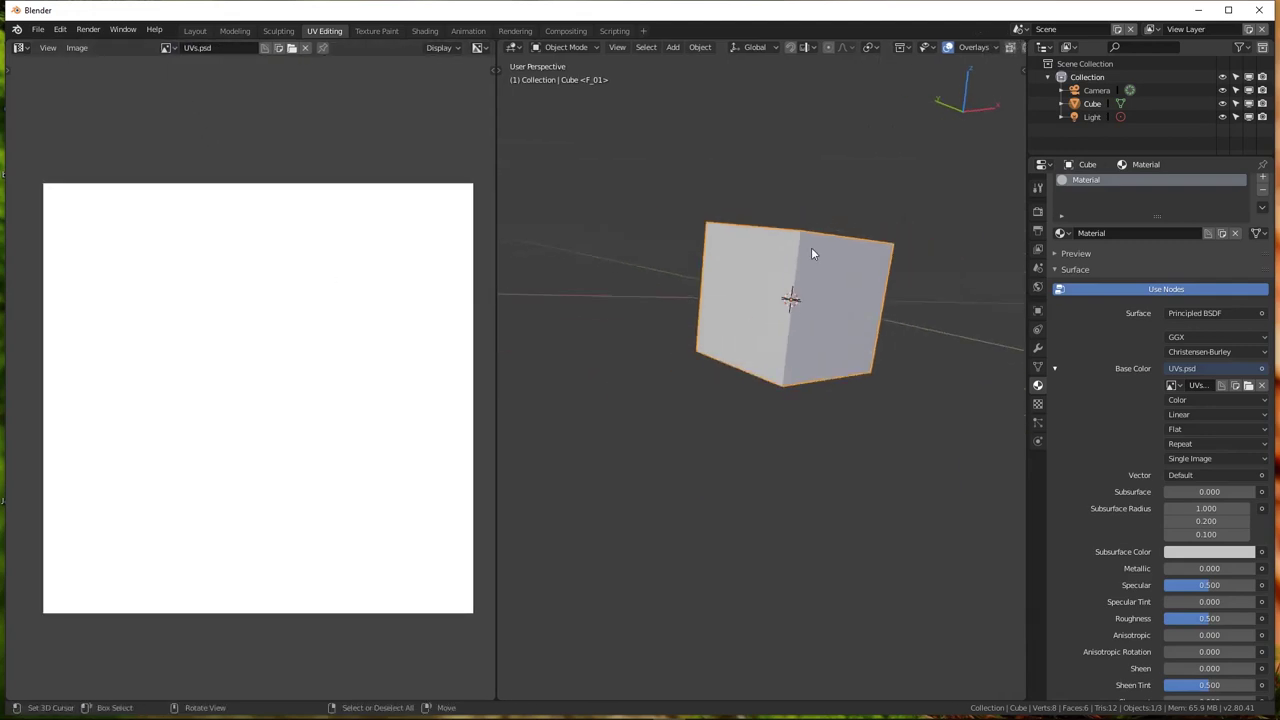
{"action": "middle_click_drag", "start_coordinate": [811, 253], "coordinate": [990, 160]}
{"action": "scroll", "coordinate": [990, 160], "scroll_direction": "up", "scroll_amount": 2}
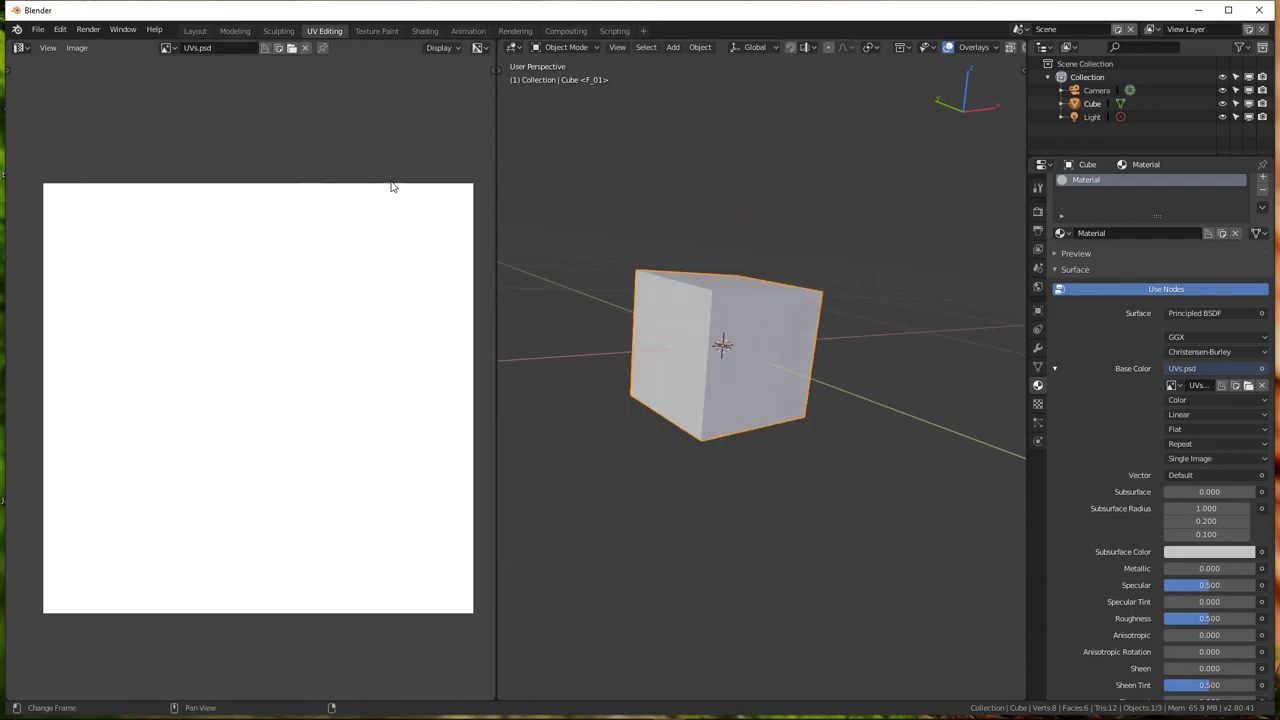
{"action": "left_click_drag", "start_coordinate": [494, 212], "coordinate": [382, 211]}
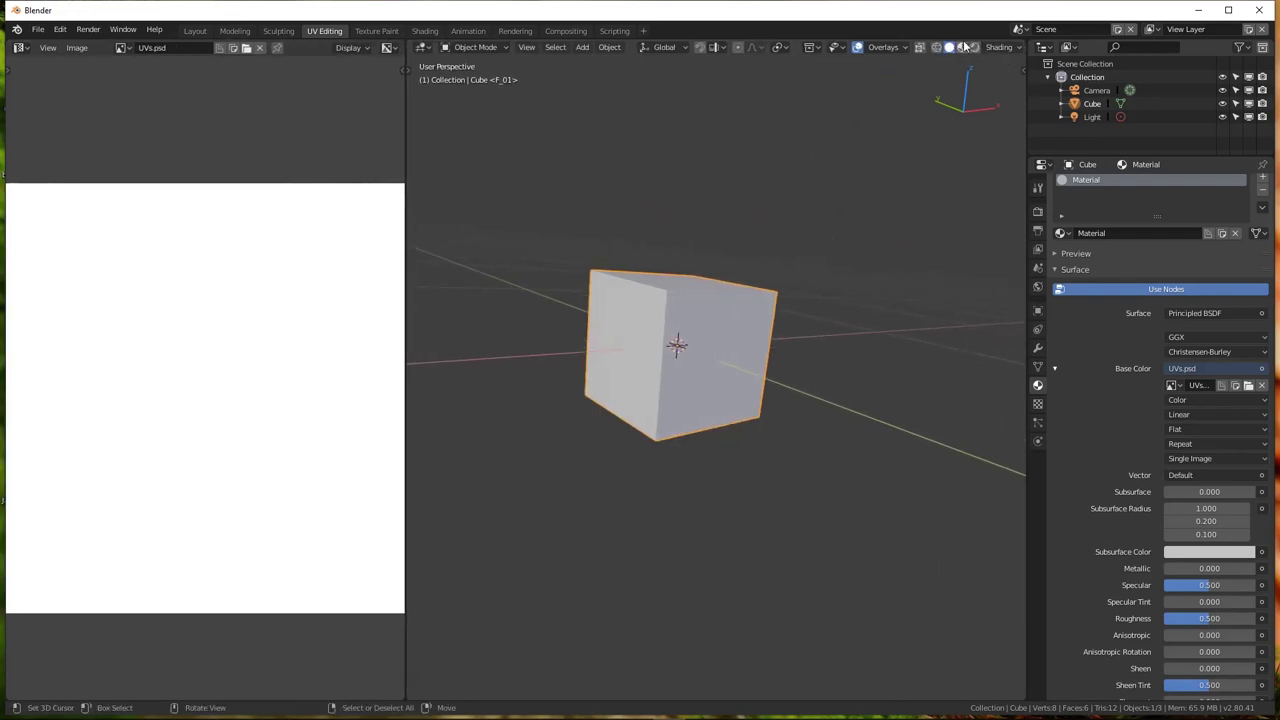
Set the viewport to Solid shading with colour set to Texture
{"action": "left_click", "coordinate": [962, 47]}
{"action": "left_click", "coordinate": [1000, 47]}
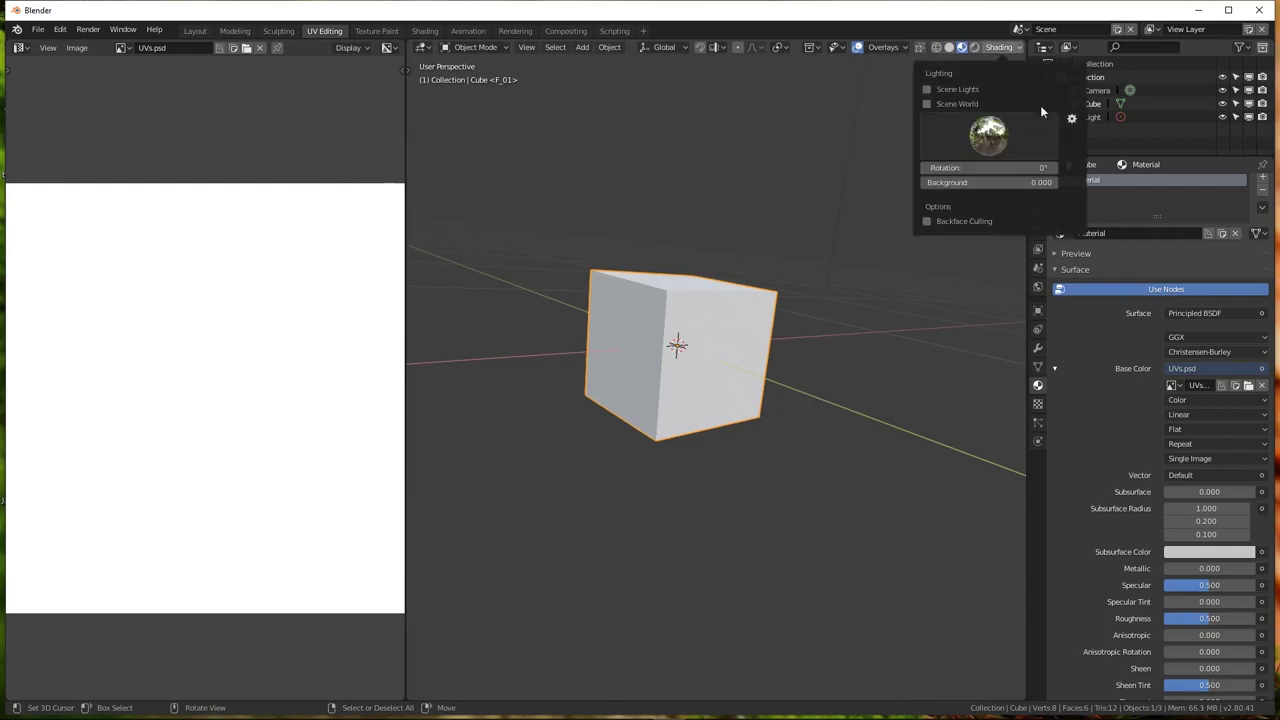
{"action": "left_click", "coordinate": [949, 47]}
{"action": "left_click", "coordinate": [1000, 47]}
{"action": "left_click", "coordinate": [1068, 191]}
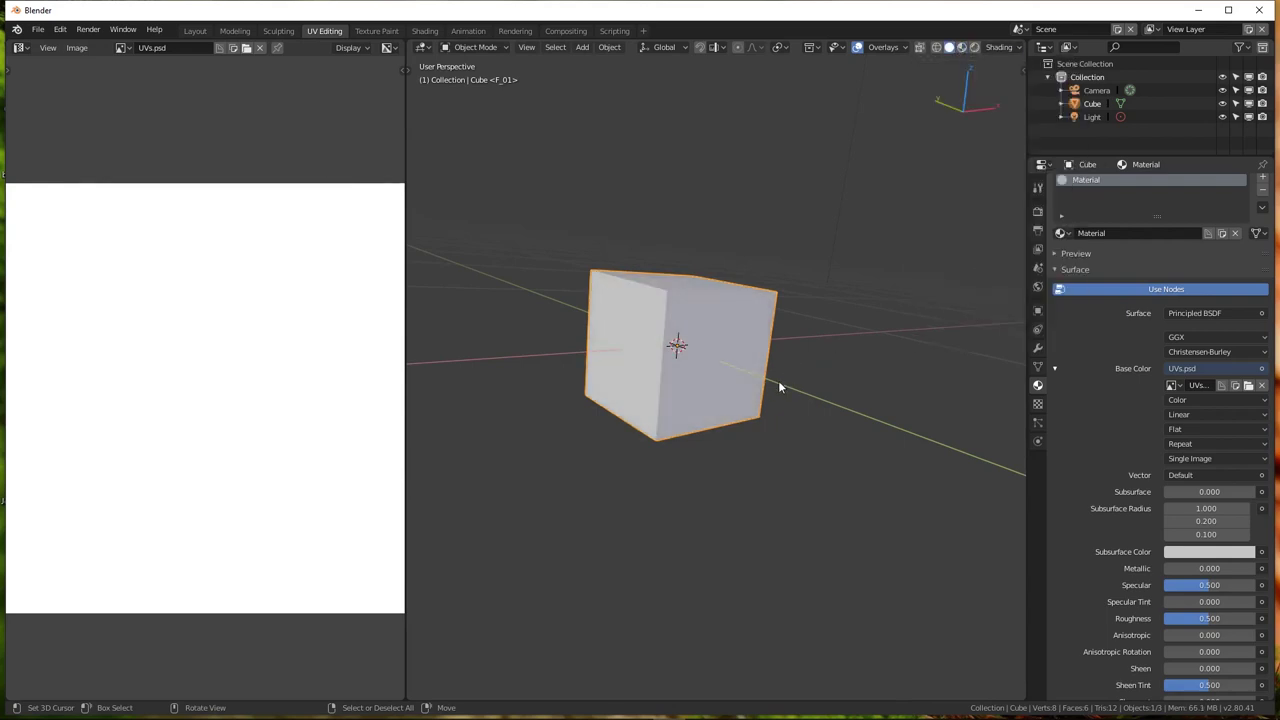
{"action": "middle_click_drag", "start_coordinate": [804, 393], "coordinate": [851, 357]}
{"action": "middle_click_drag", "start_coordinate": [668, 343], "coordinate": [771, 350]}
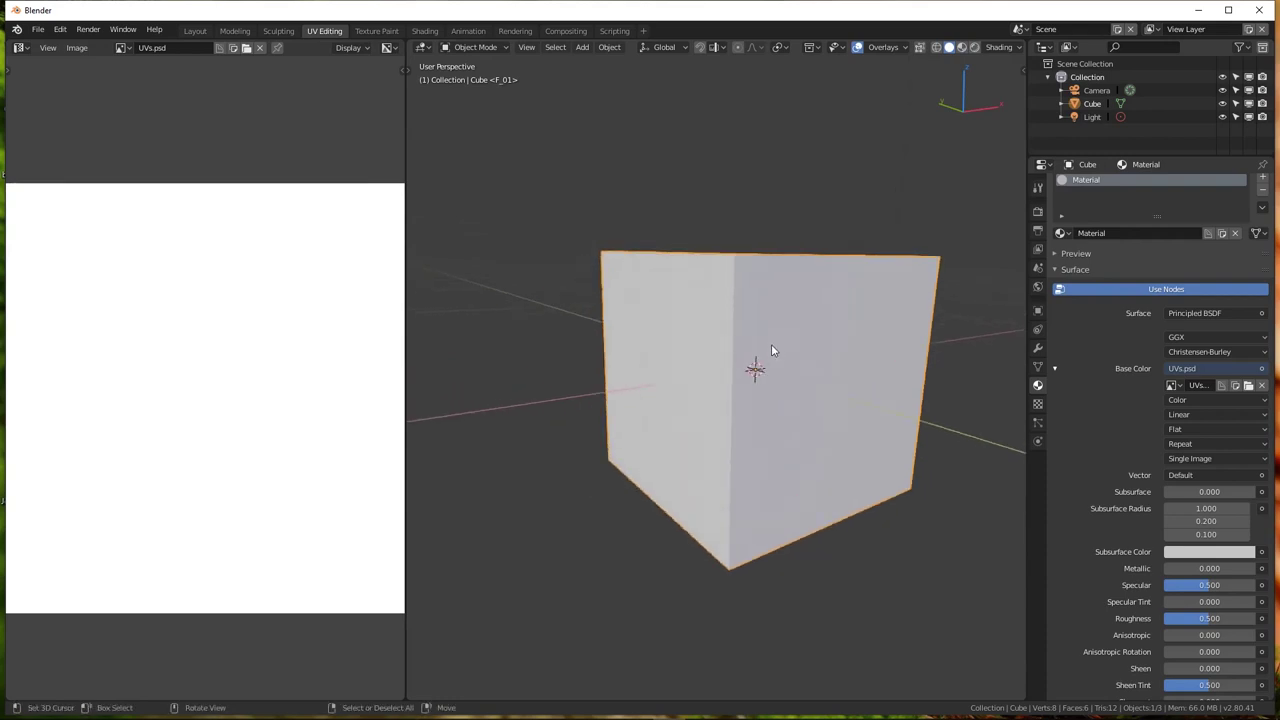
{"action": "scroll", "coordinate": [771, 350], "scroll_direction": "up", "scroll_amount": 2}
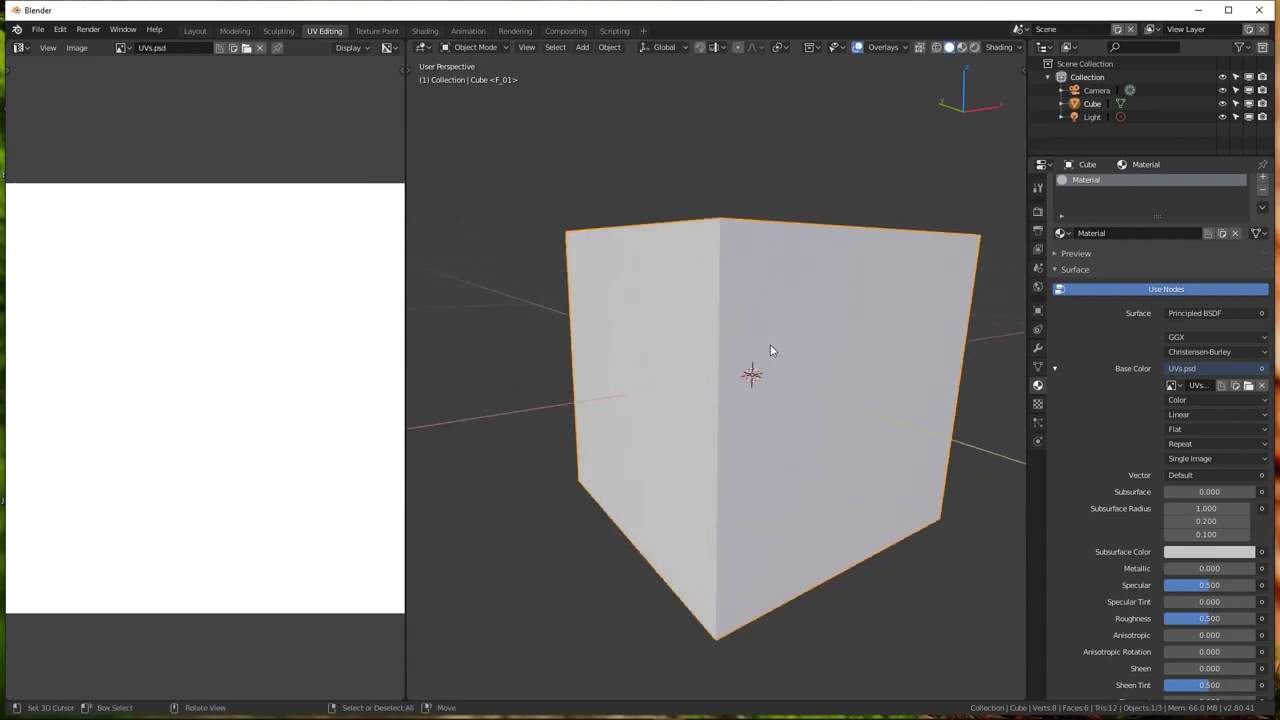
Reload UVs.psd as the Base Color image and check the viewport shading settings
{"action": "left_click", "coordinate": [1248, 386]}
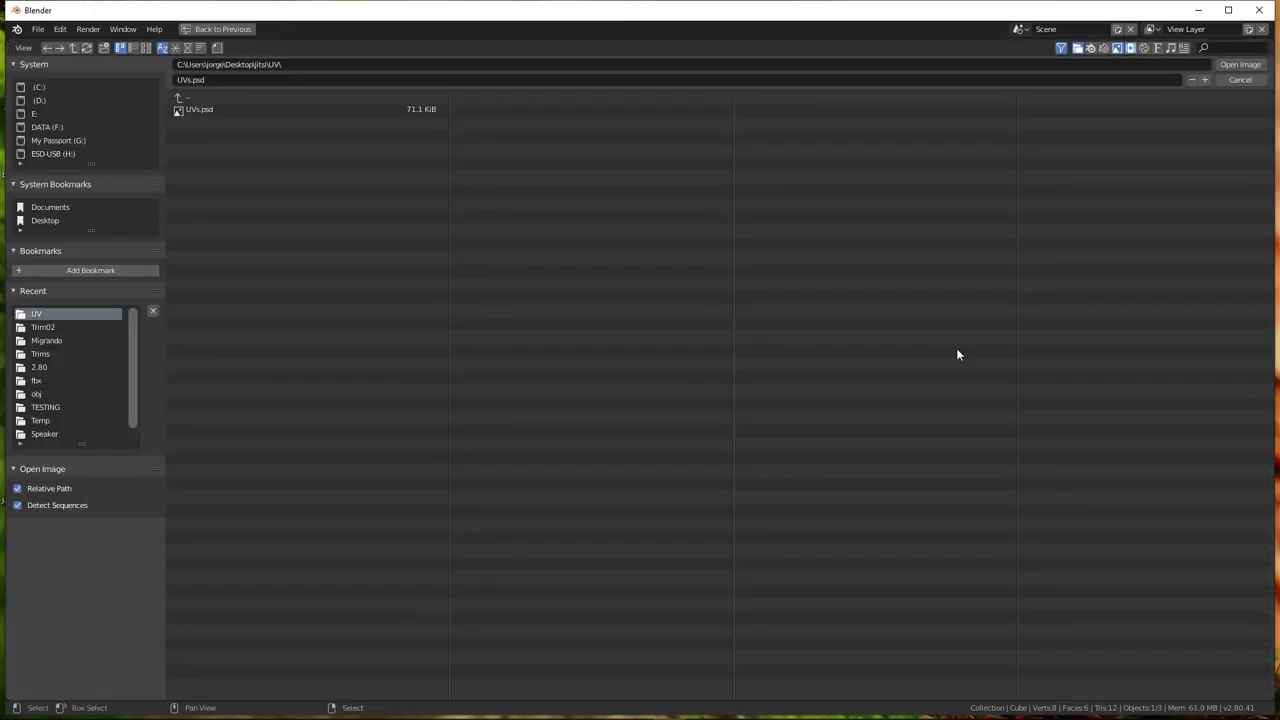
{"action": "double_click", "coordinate": [195, 110]}
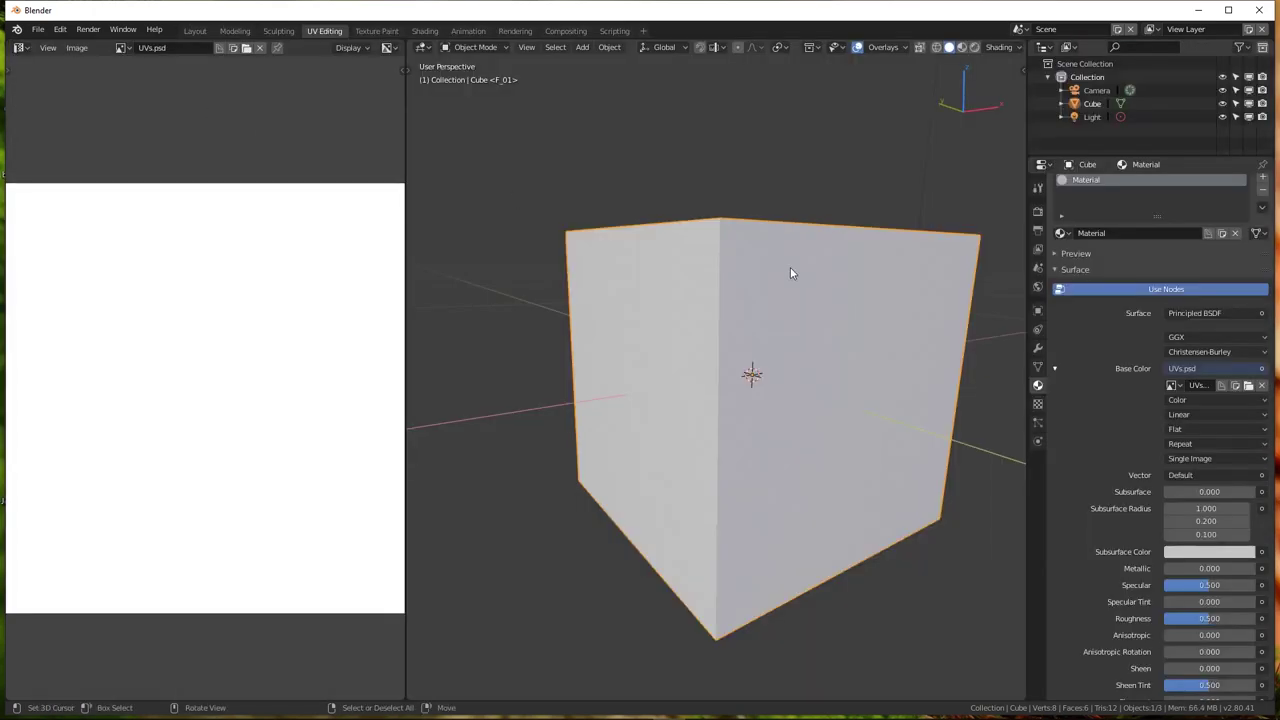
{"action": "mouse_move", "coordinate": [762, 267]}
{"action": "middle_mouse_down"}
{"action": "mouse_move", "coordinate": [746, 243]}
{"action": "mouse_move", "coordinate": [695, 309]}
{"action": "middle_mouse_up"}
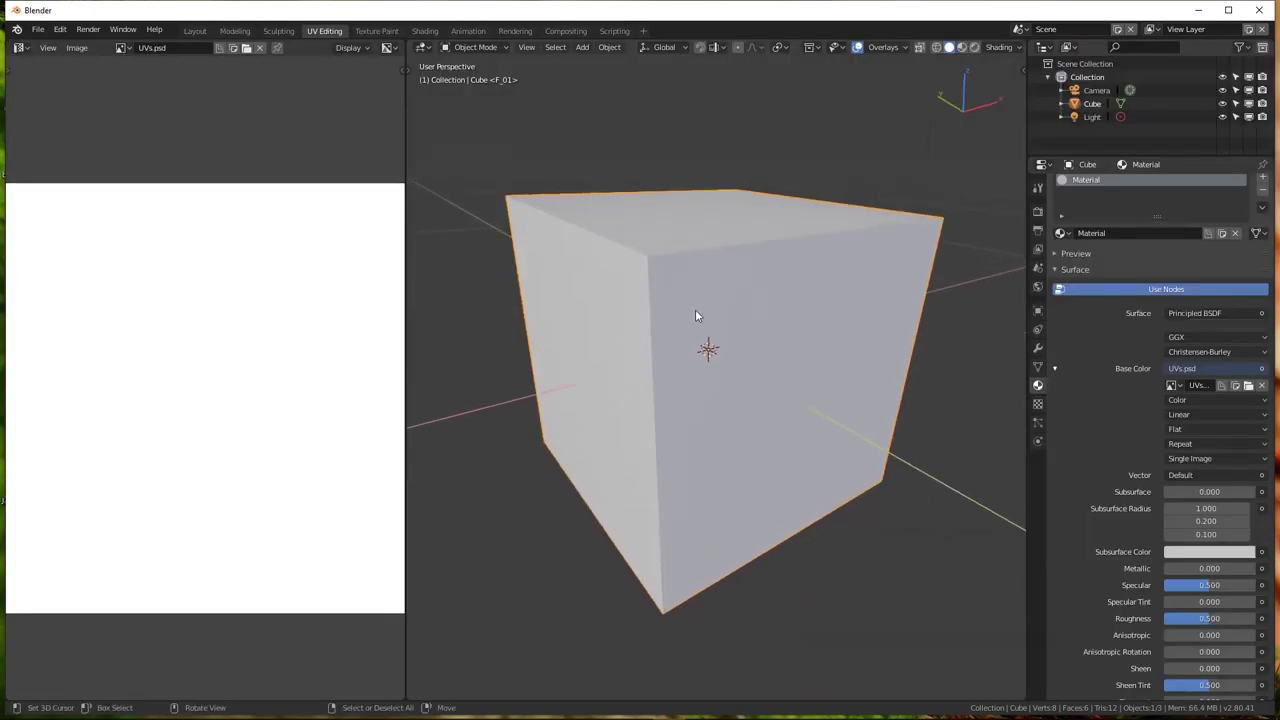
{"action": "scroll", "coordinate": [695, 309], "scroll_direction": "up", "scroll_amount": 2}
{"action": "scroll", "coordinate": [701, 294], "scroll_direction": "down", "scroll_amount": 2}
{"action": "left_click", "coordinate": [995, 49]}
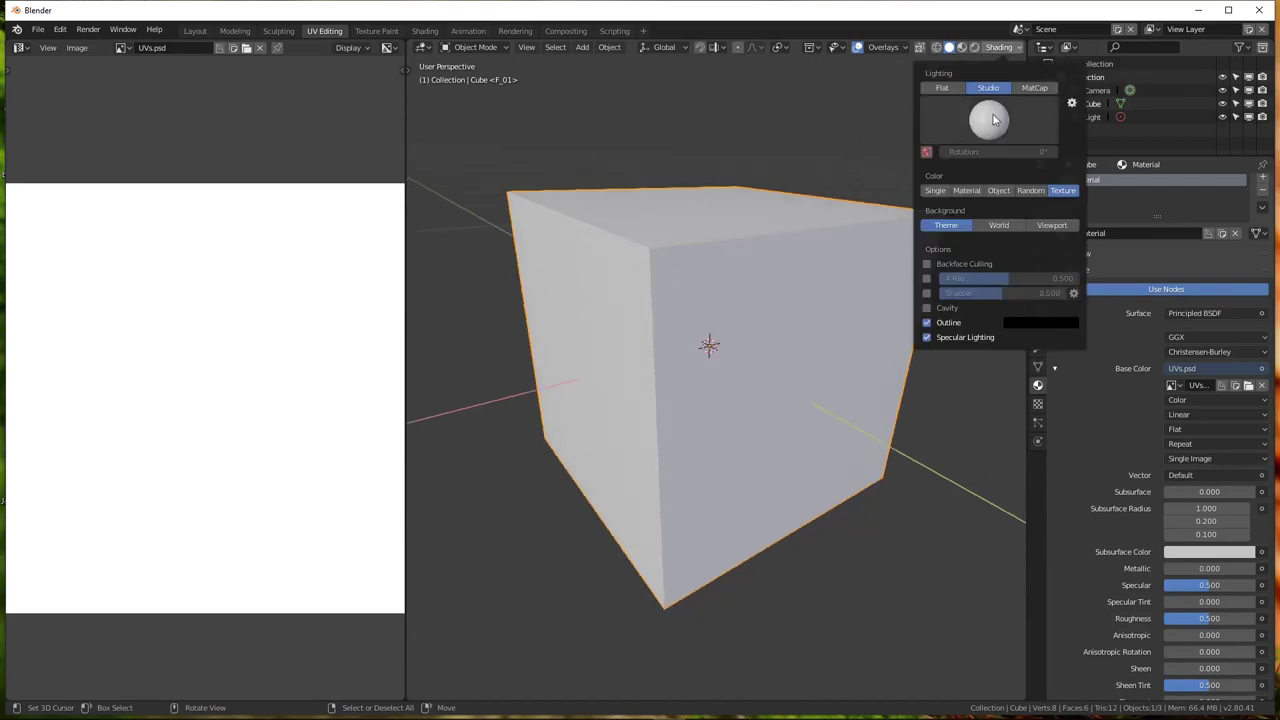
{"action": "scroll", "coordinate": [657, 337], "scroll_direction": "down", "scroll_amount": 2}
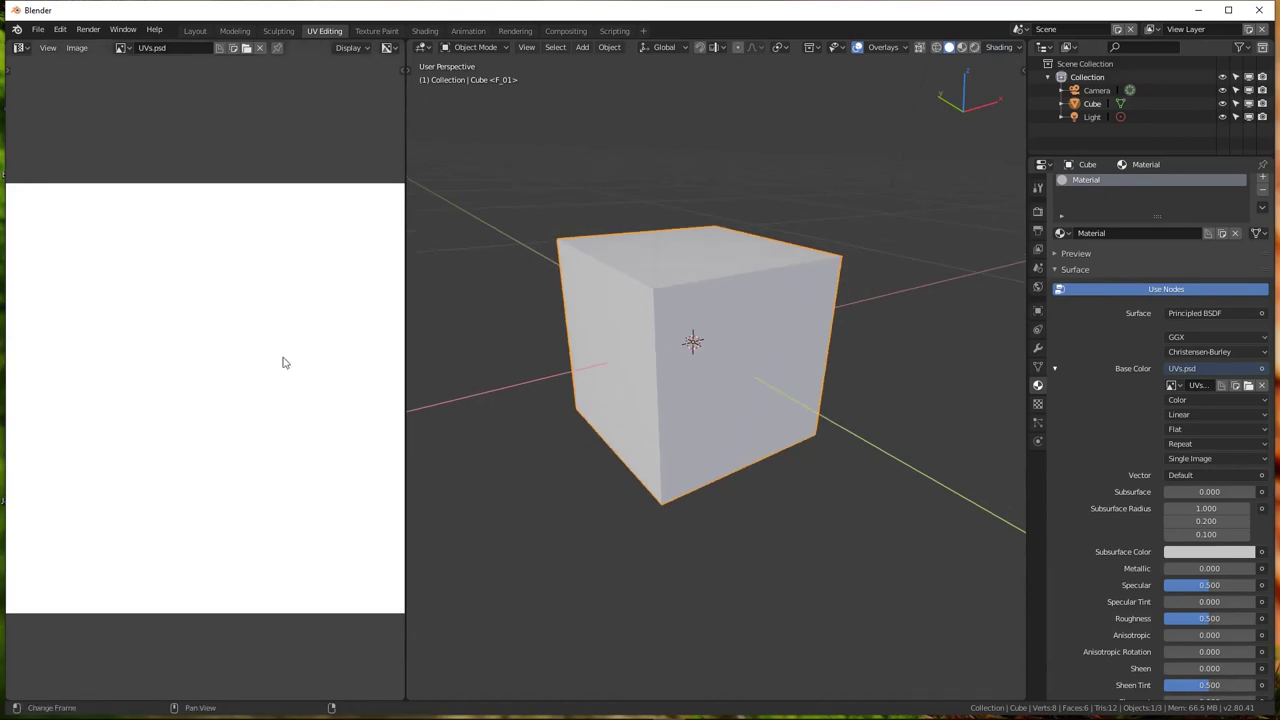
{"action": "scroll", "coordinate": [283, 363], "scroll_direction": "down", "scroll_amount": 3}
{"action": "scroll", "coordinate": [715, 339], "scroll_direction": "up", "scroll_amount": 3}
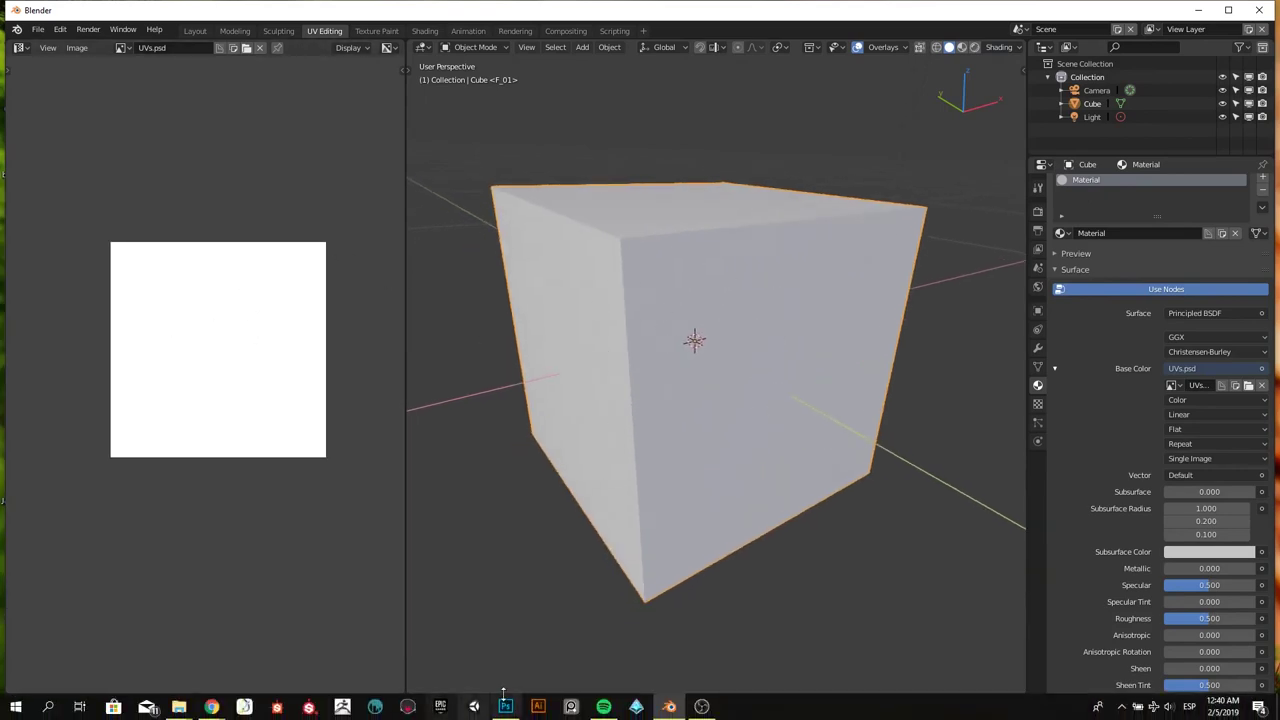
In Photoshop, paint a small blue face on a new layer near the canvas's lower left
{"action": "left_click", "coordinate": [506, 707]}
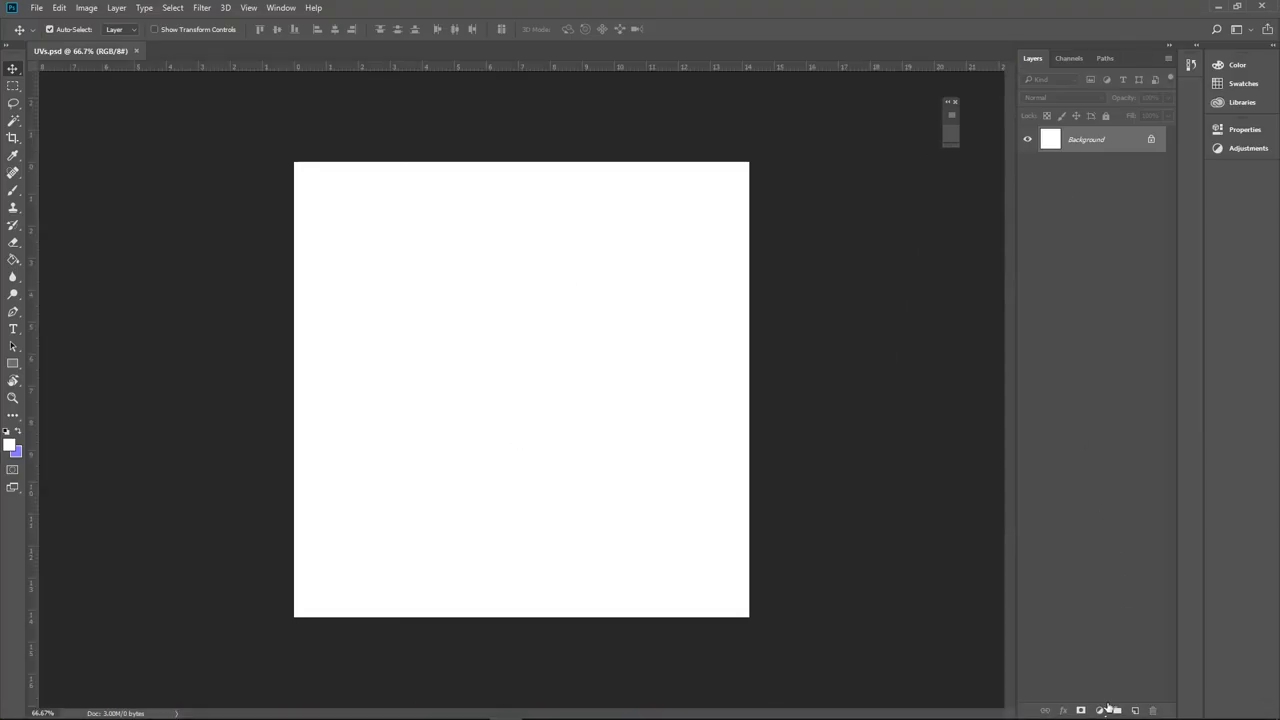
{"action": "left_click", "coordinate": [1135, 710]}
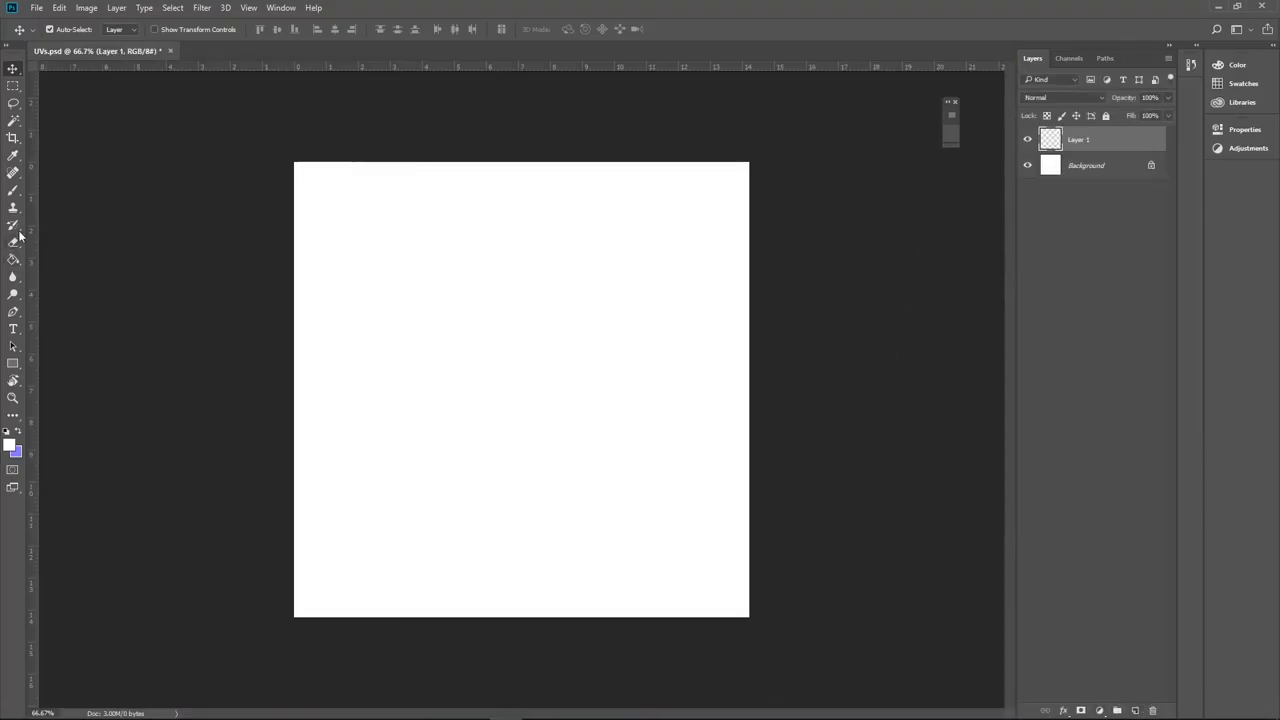
{"action": "left_click", "coordinate": [12, 190]}
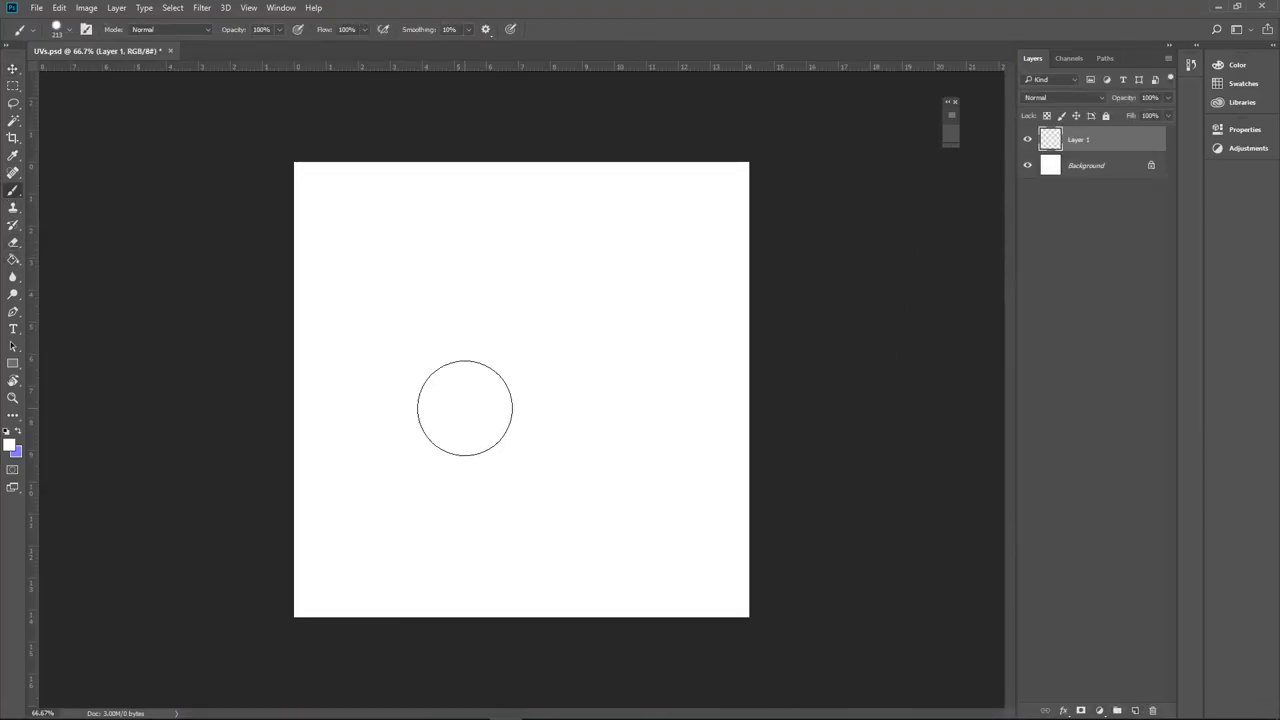
{"action": "right_click_drag", "start_coordinate": [536, 330], "coordinate": [500, 336], "text": "alt"}
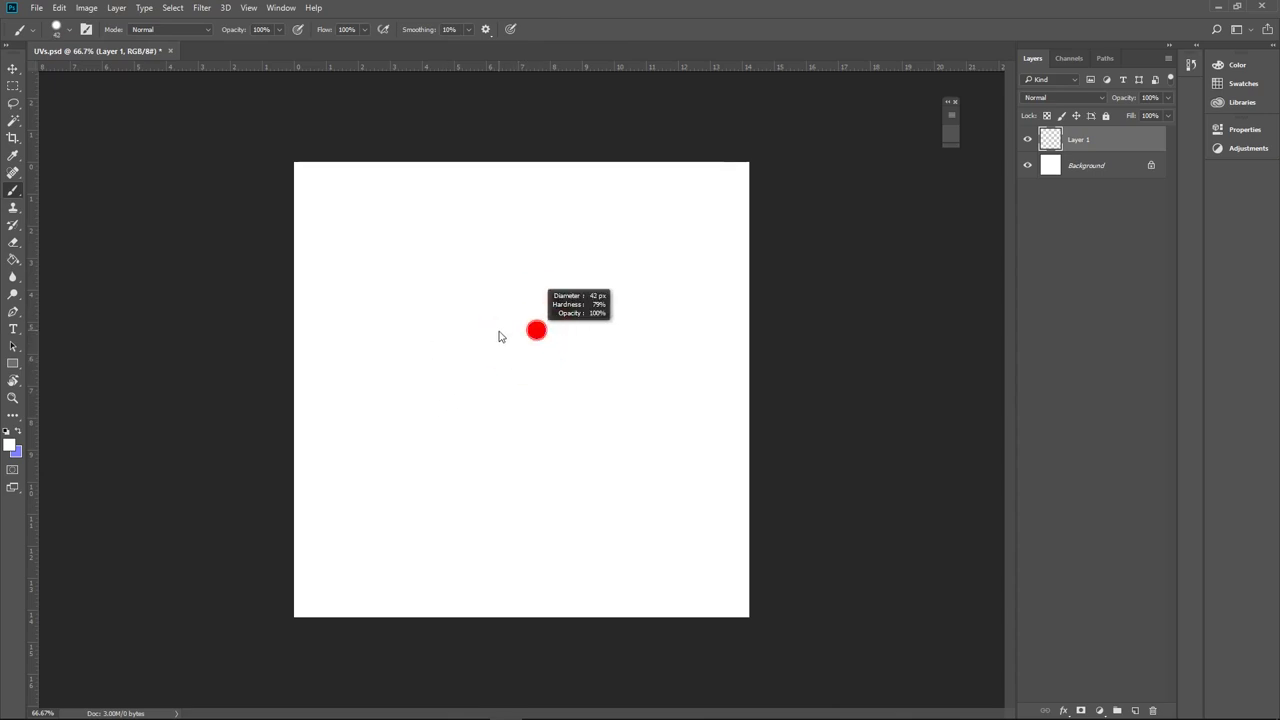
{"action": "left_click", "coordinate": [18, 432]}
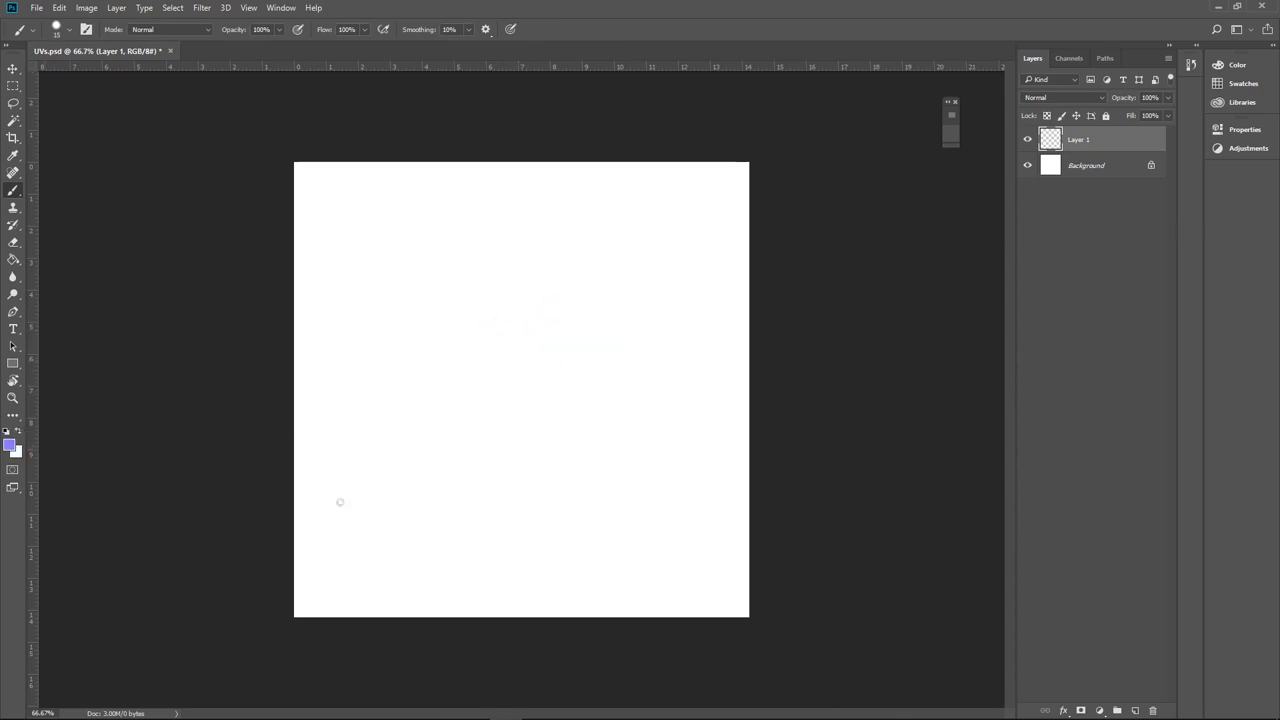
{"action": "mouse_move", "coordinate": [400, 486]}
{"action": "left_mouse_down"}
{"action": "mouse_move", "coordinate": [426, 531]}
{"action": "mouse_move", "coordinate": [374, 491]}
{"action": "mouse_move", "coordinate": [381, 511]}
{"action": "mouse_move", "coordinate": [413, 512]}
{"action": "left_mouse_up"}
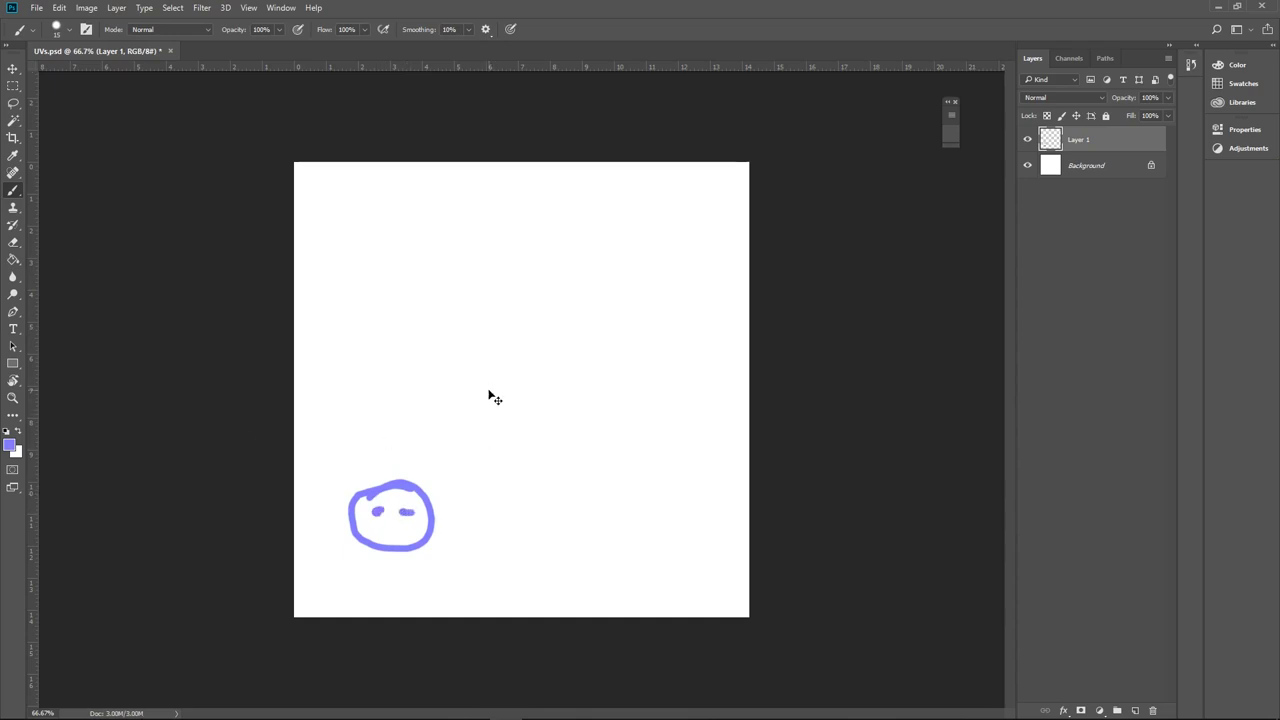
Save UVs.psd, confirming the format options, and return to Blender
{"action": "key", "text": "ctrl+s"}
{"action": "left_click", "coordinate": [795, 216]}
{"action": "left_click", "coordinate": [1217, 6]}
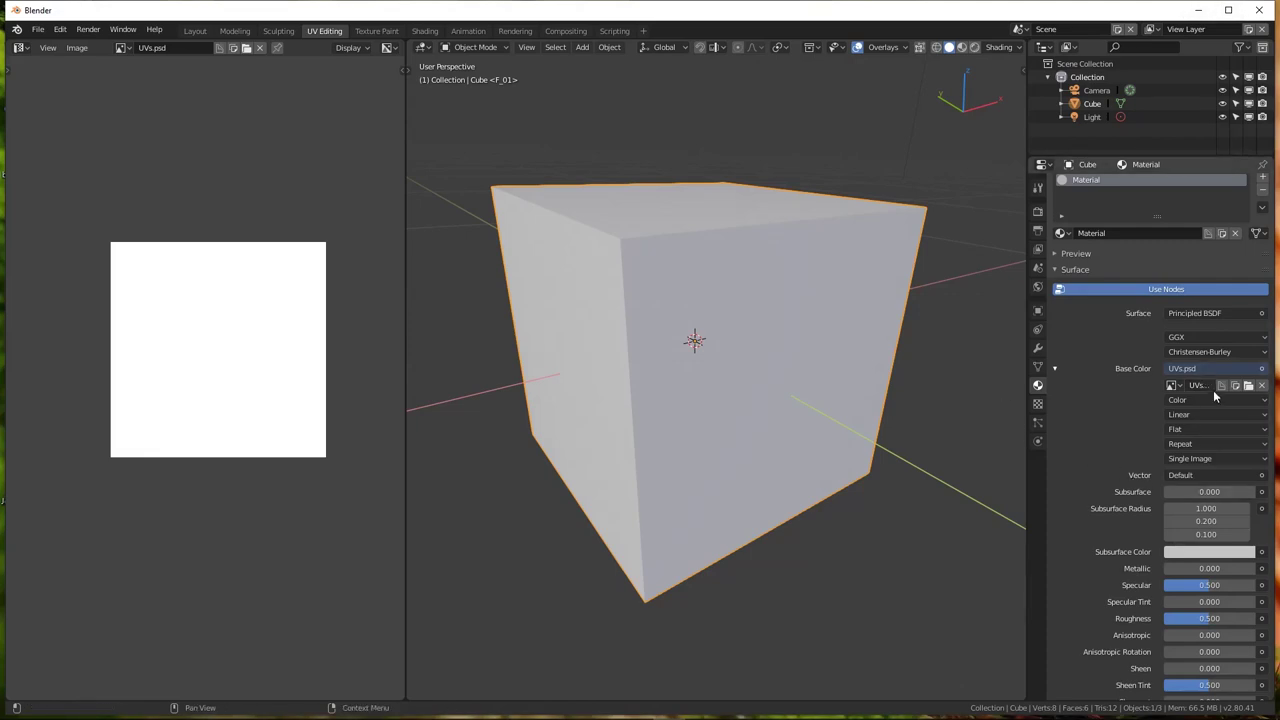
Reload UVs.psd as the Base Color image so the doodles appear on the cube
{"action": "left_click", "coordinate": [1247, 389]}
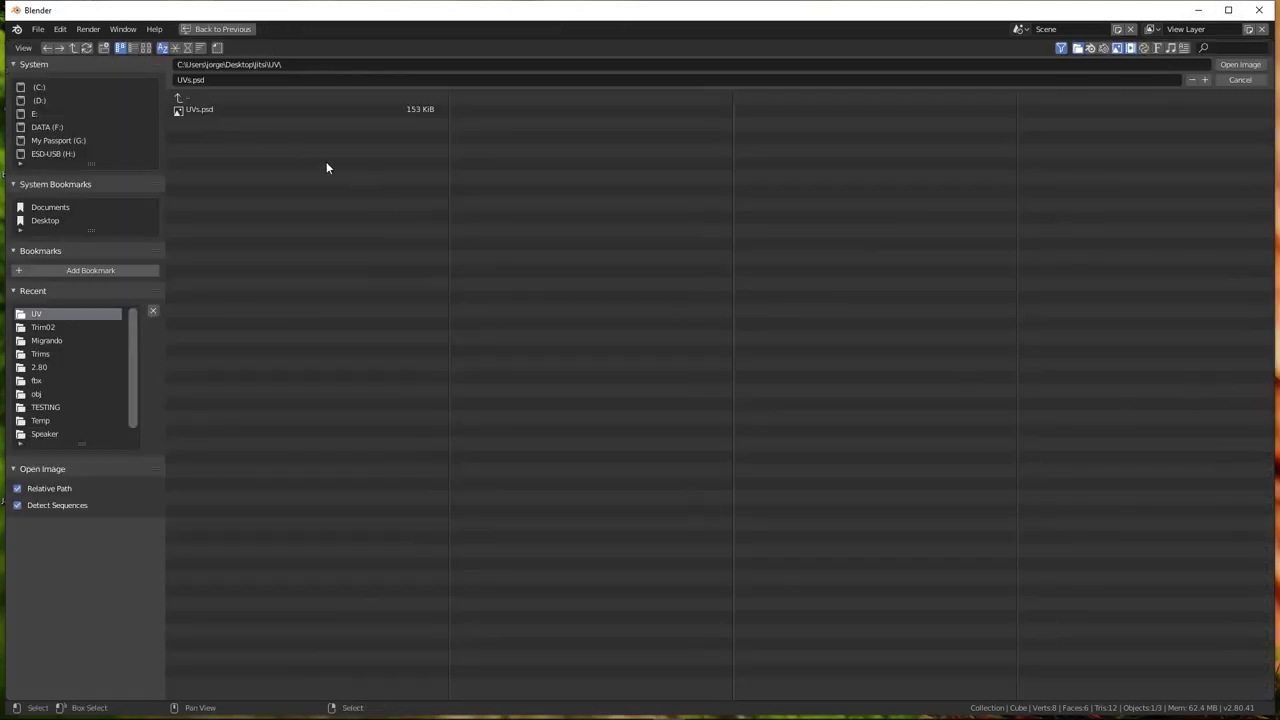
{"action": "double_click", "coordinate": [210, 108]}
{"action": "mouse_move", "coordinate": [730, 536]}
{"action": "middle_mouse_down"}
{"action": "mouse_move", "coordinate": [717, 474]}
{"action": "mouse_move", "coordinate": [751, 503]}
{"action": "mouse_move", "coordinate": [797, 499]}
{"action": "mouse_move", "coordinate": [775, 499]}
{"action": "middle_mouse_up"}
{"action": "mouse_move", "coordinate": [860, 400]}
{"action": "middle_mouse_down"}
{"action": "mouse_move", "coordinate": [886, 392]}
{"action": "mouse_move", "coordinate": [837, 420]}
{"action": "mouse_move", "coordinate": [903, 403]}
{"action": "mouse_move", "coordinate": [483, 420]}
{"action": "mouse_move", "coordinate": [1020, 409]}
{"action": "mouse_move", "coordinate": [506, 523]}
{"action": "mouse_move", "coordinate": [606, 537]}
{"action": "mouse_move", "coordinate": [714, 403]}
{"action": "mouse_move", "coordinate": [823, 323]}
{"action": "mouse_move", "coordinate": [883, 400]}
{"action": "mouse_move", "coordinate": [756, 411]}
{"action": "mouse_move", "coordinate": [581, 484]}
{"action": "mouse_move", "coordinate": [696, 478]}
{"action": "middle_mouse_up"}
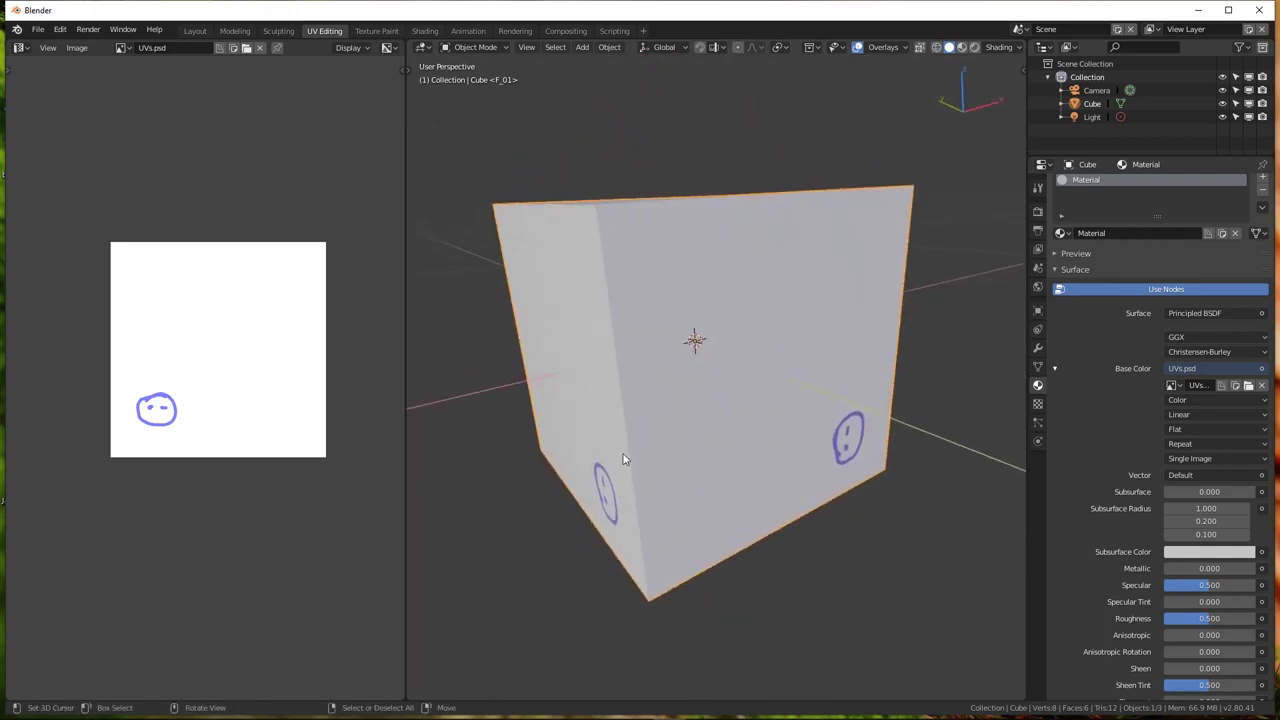
Switch to a front orthographic view and put the cube into Edit Mode
{"action": "mouse_move", "coordinate": [623, 452]}
{"action": "middle_mouse_down"}
{"action": "mouse_move", "coordinate": [677, 386]}
{"action": "mouse_move", "coordinate": [744, 379]}
{"action": "mouse_move", "coordinate": [766, 403]}
{"action": "middle_mouse_up"}
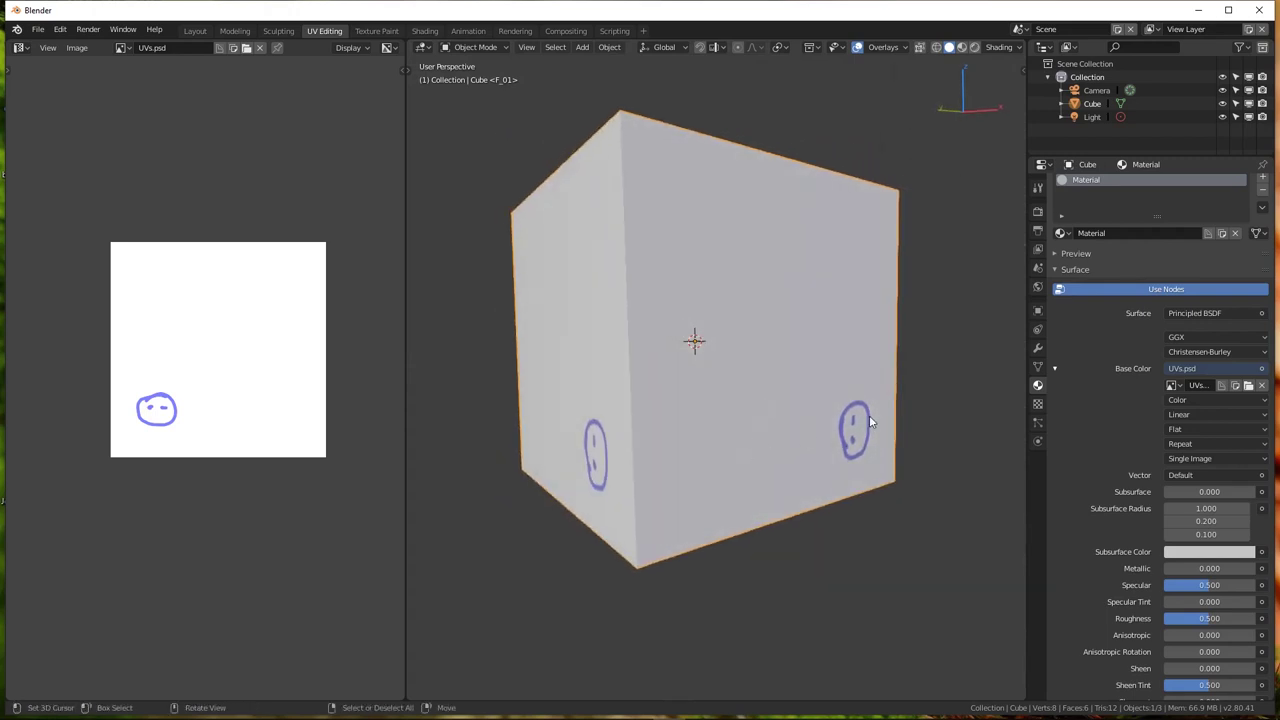
{"action": "key", "text": "Tab"}
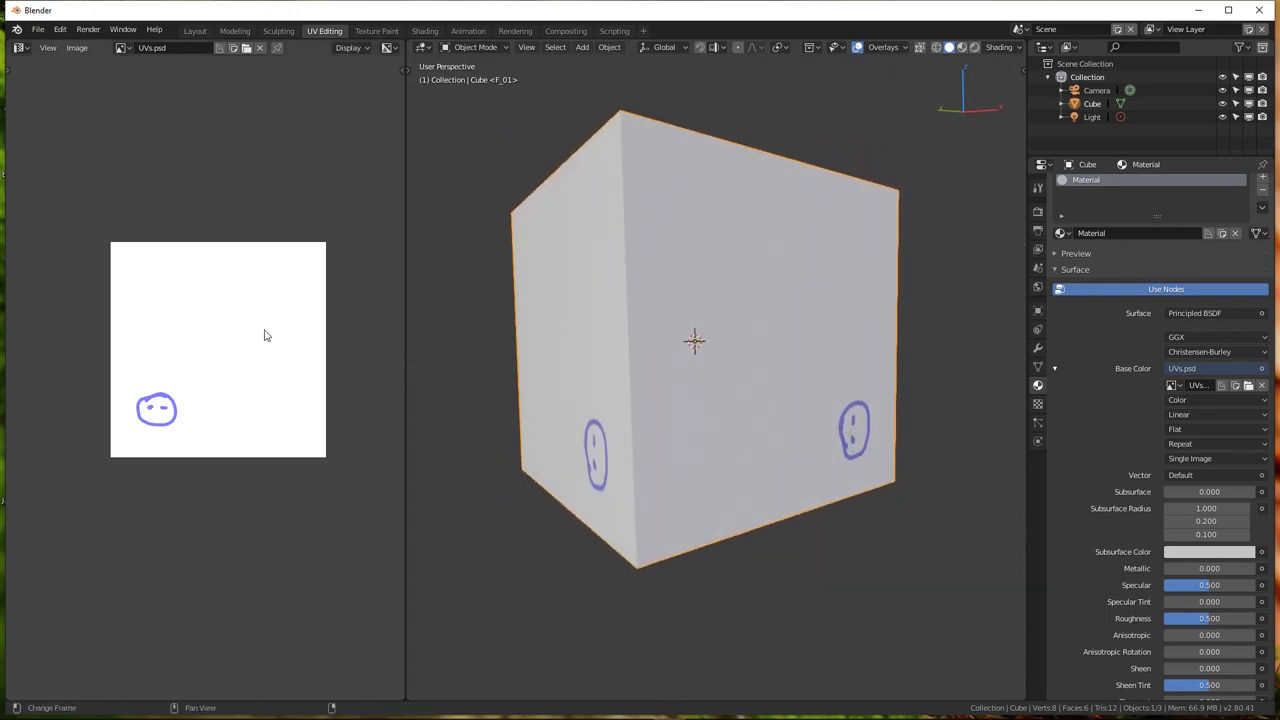
{"action": "key", "text": "alt+a"}
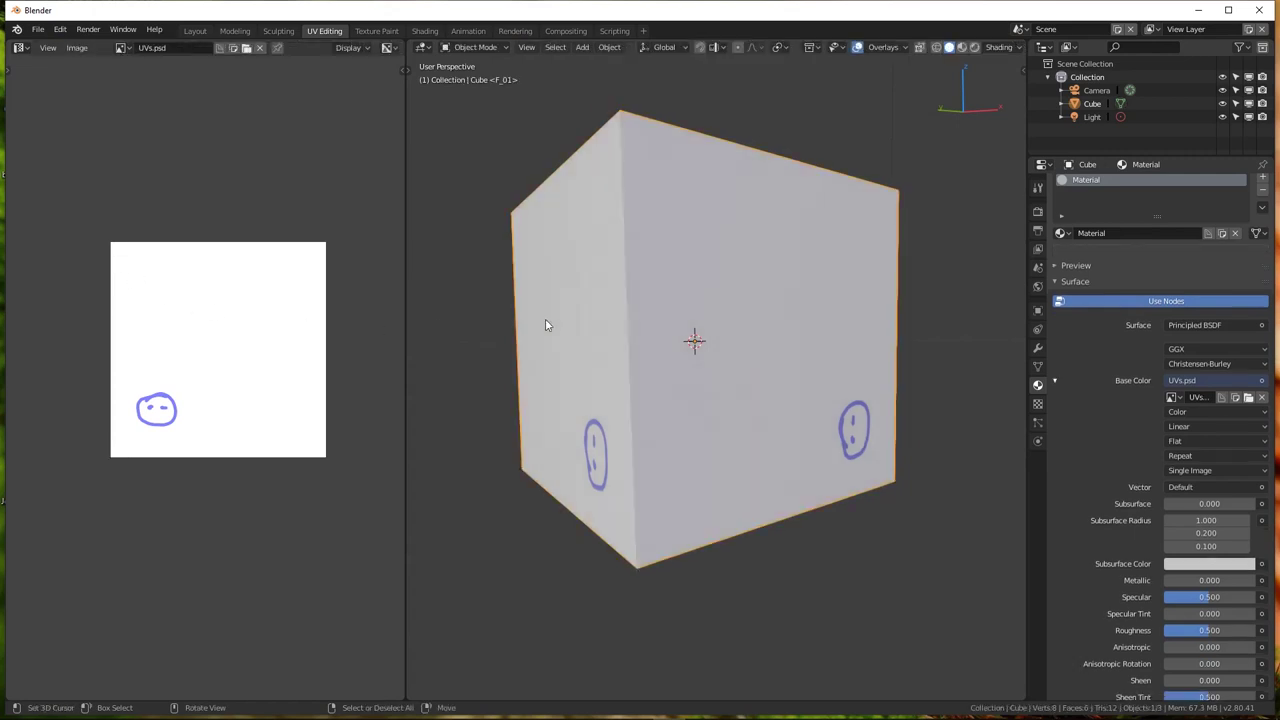
Select all faces and rotate the face's UV island by 90 degrees
{"action": "key", "text": "a"}
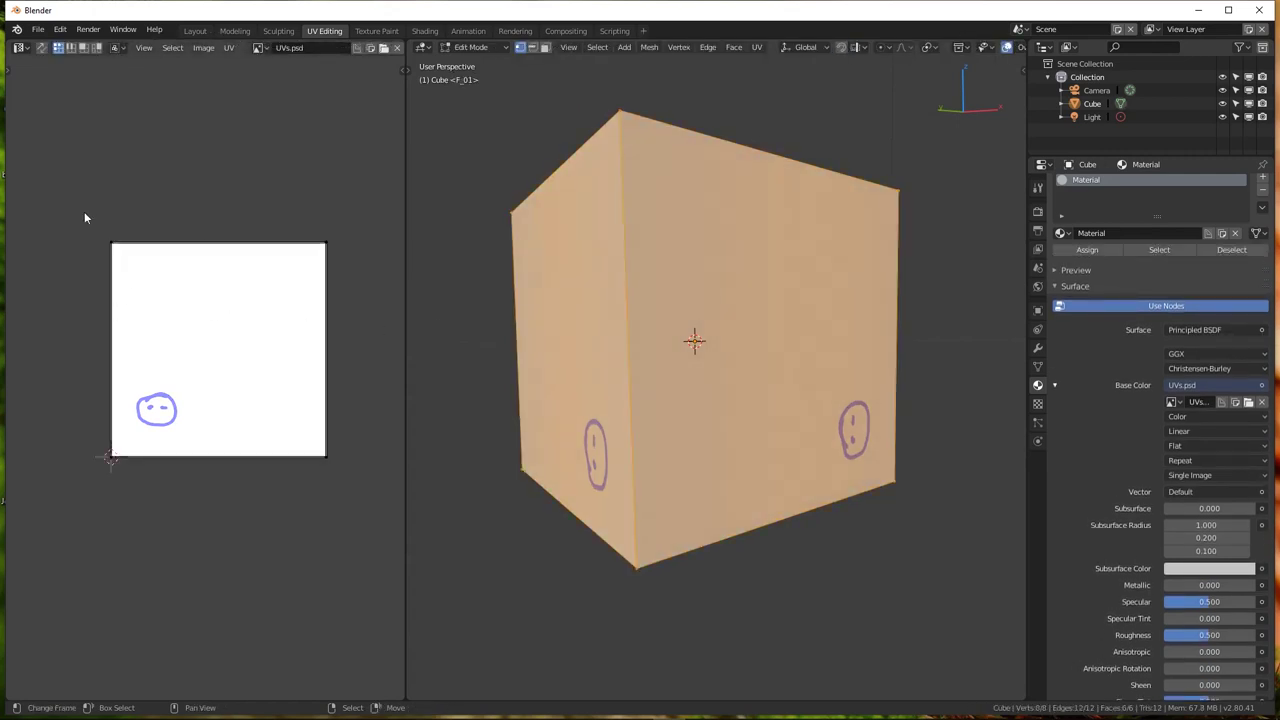
{"action": "left_click_drag", "start_coordinate": [84, 211], "coordinate": [377, 554]}
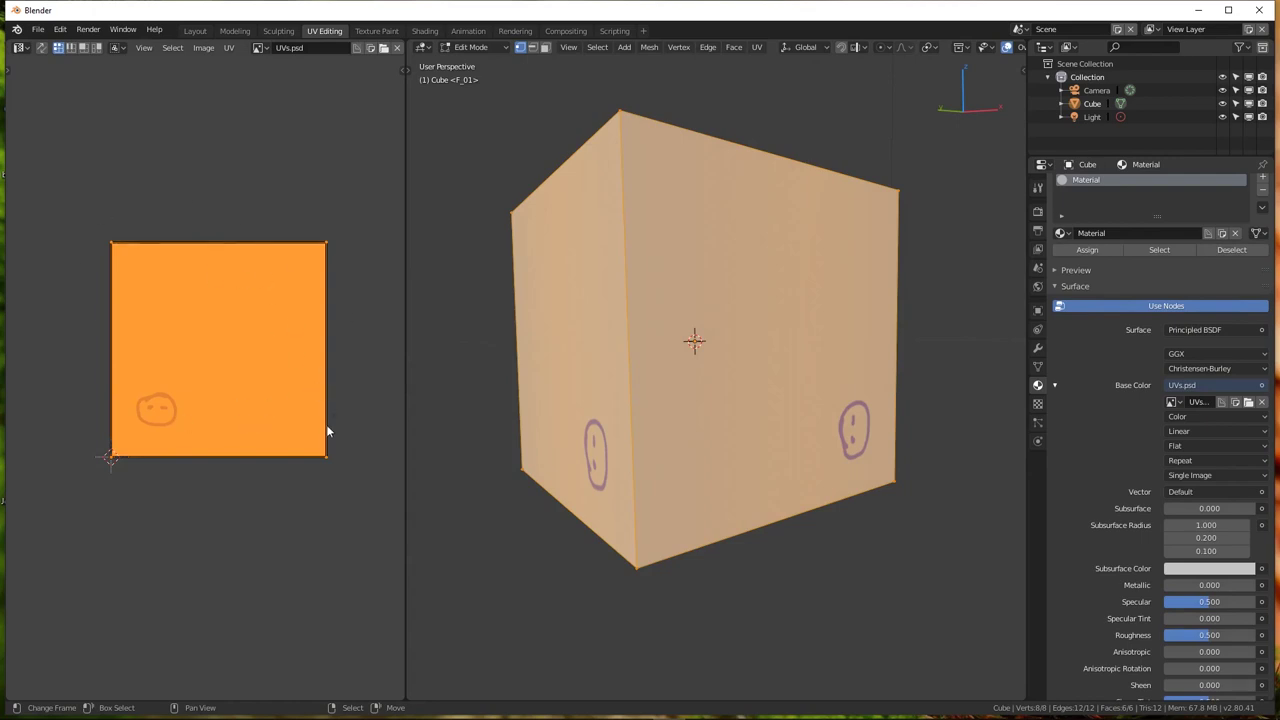
{"action": "key", "text": "r"}
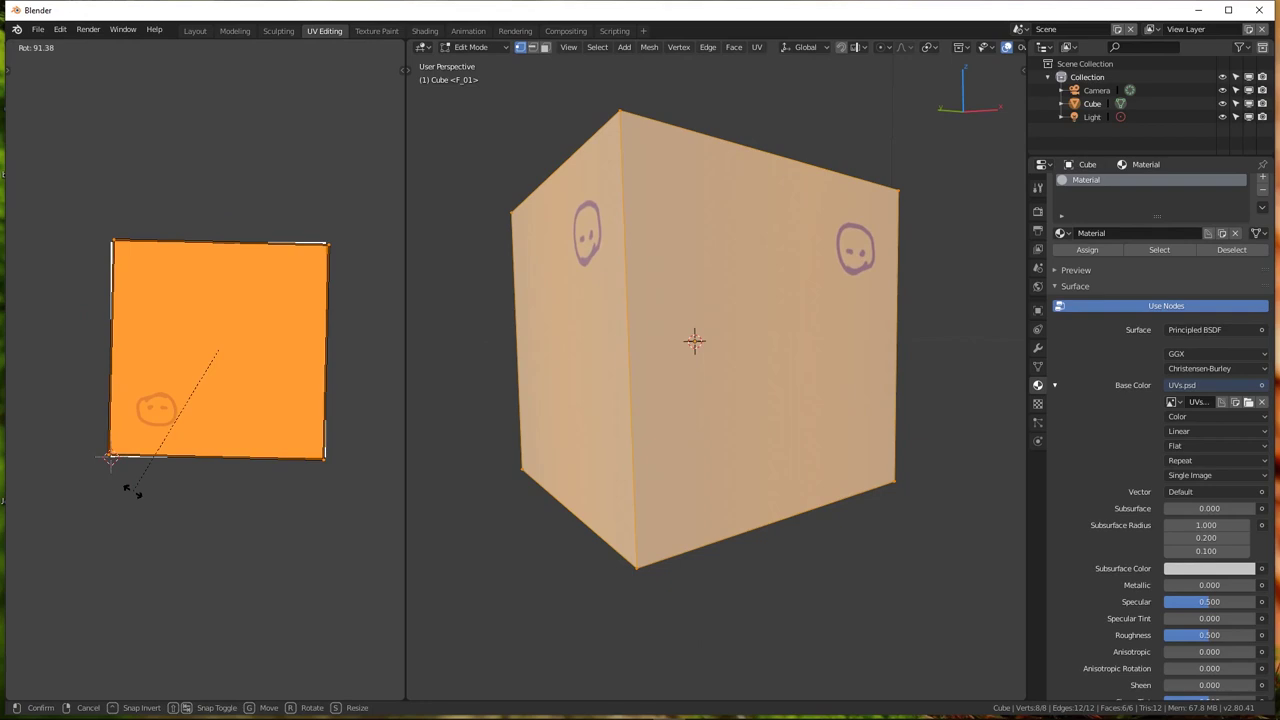
{"action": "type", "text": "90"}
{"action": "key", "text": "Return"}
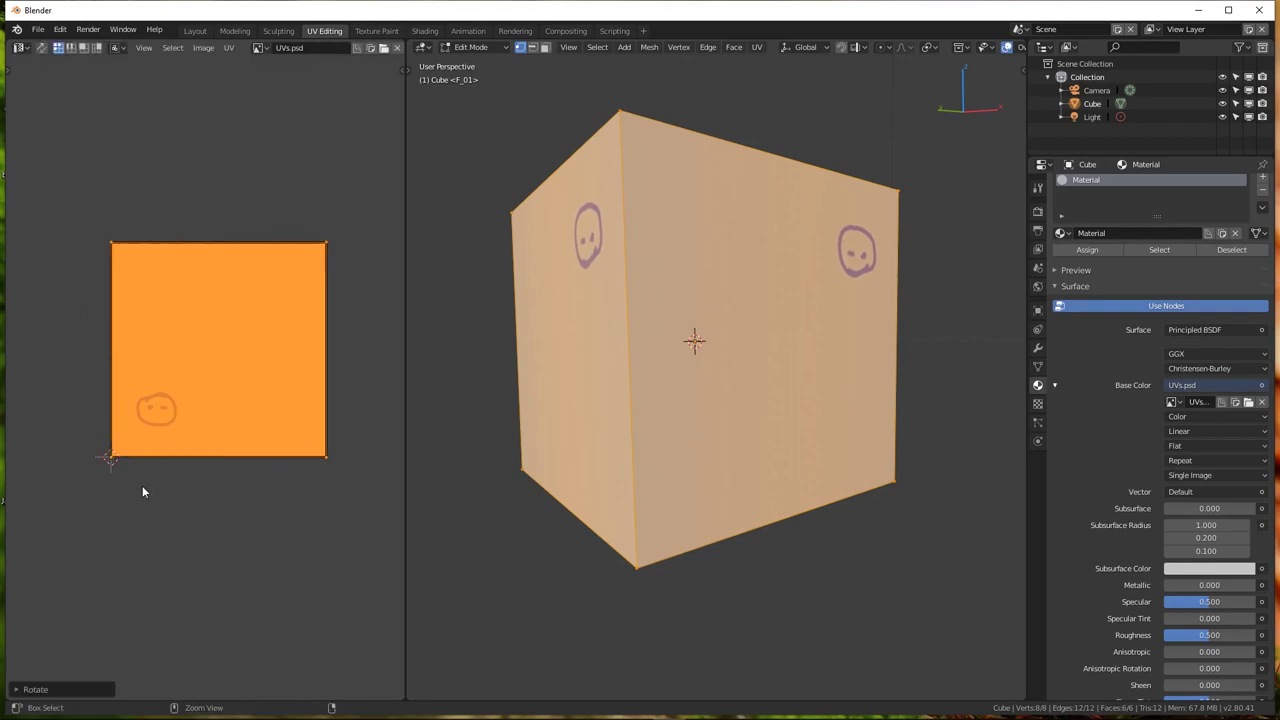
Mirror the face UVs along Y
{"action": "scroll", "coordinate": [270, 420], "scroll_direction": "down", "scroll_amount": 1}
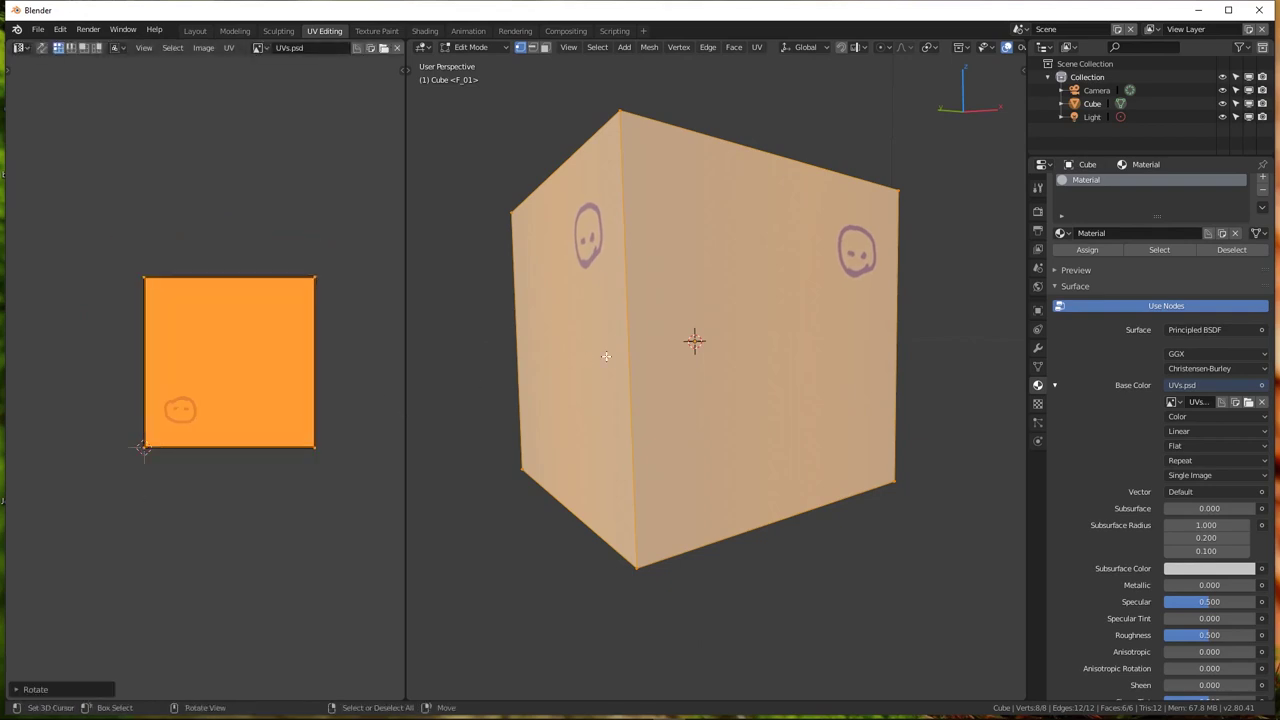
{"action": "middle_click_drag", "start_coordinate": [592, 355], "coordinate": [560, 358]}
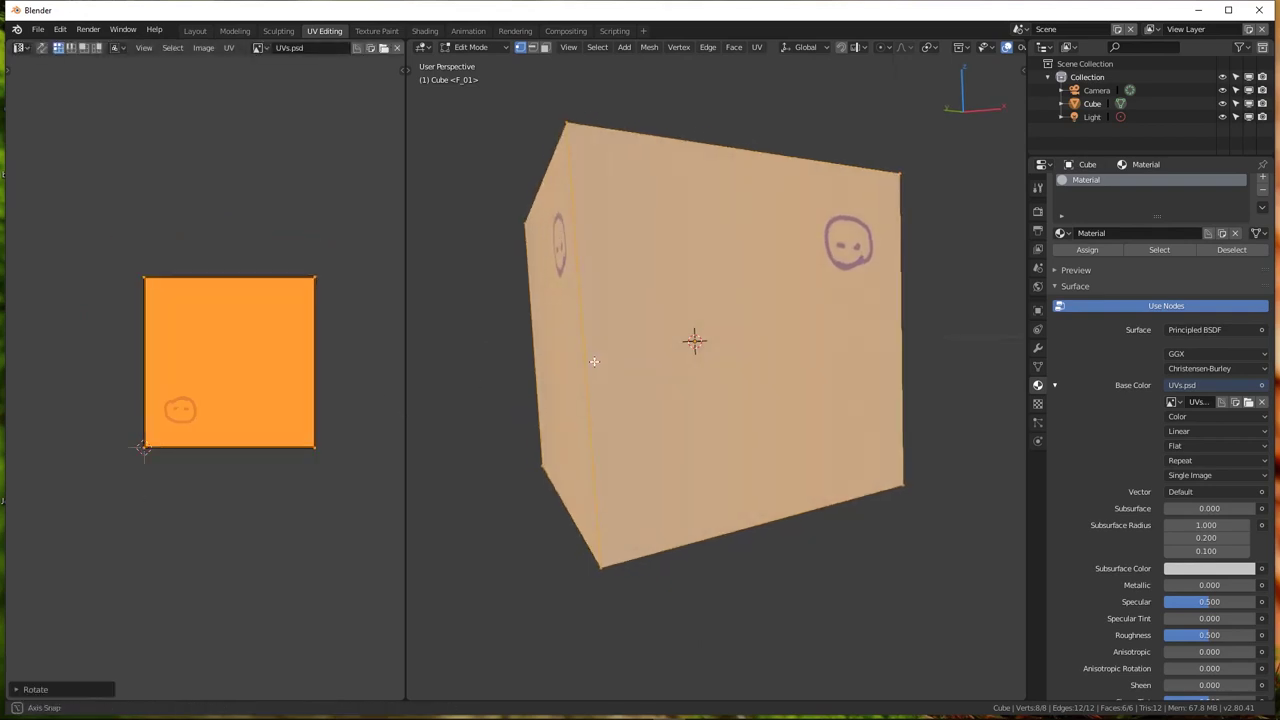
{"action": "key", "text": "ctrl+m"}
{"action": "key", "text": "y"}
{"action": "left_click", "coordinate": [320, 470]}
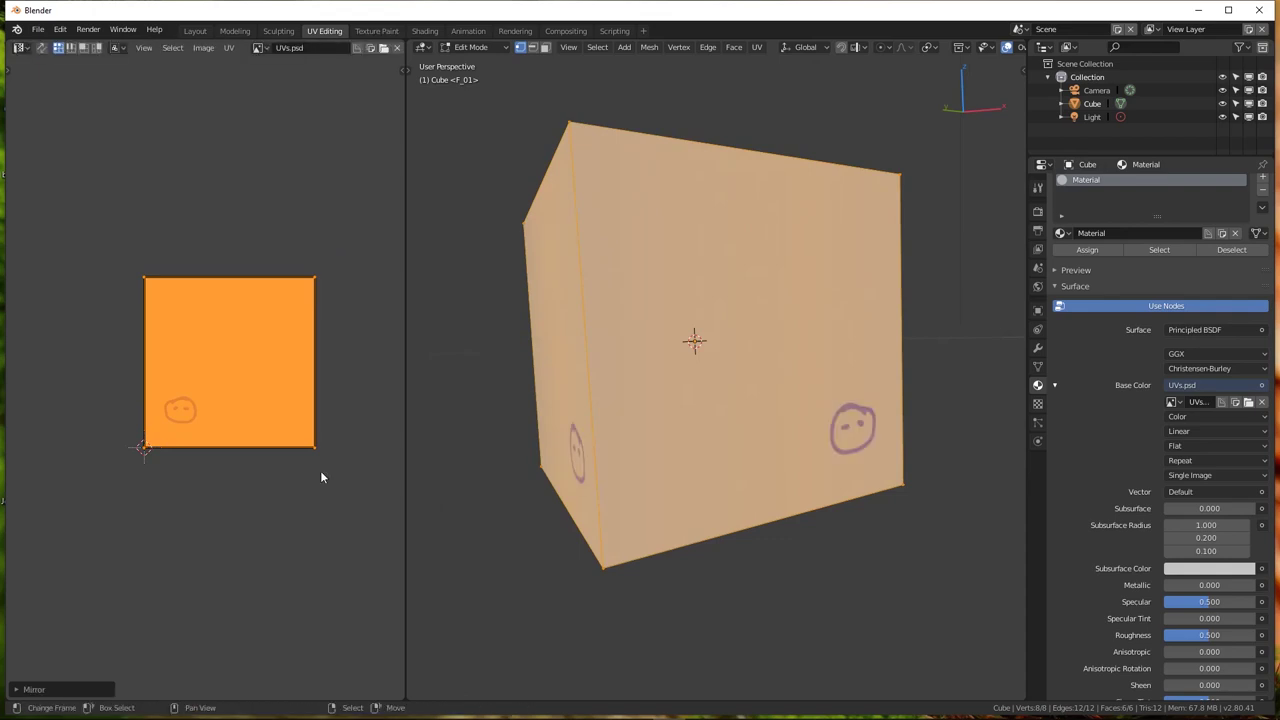
{"action": "key", "text": "ctrl+z"}
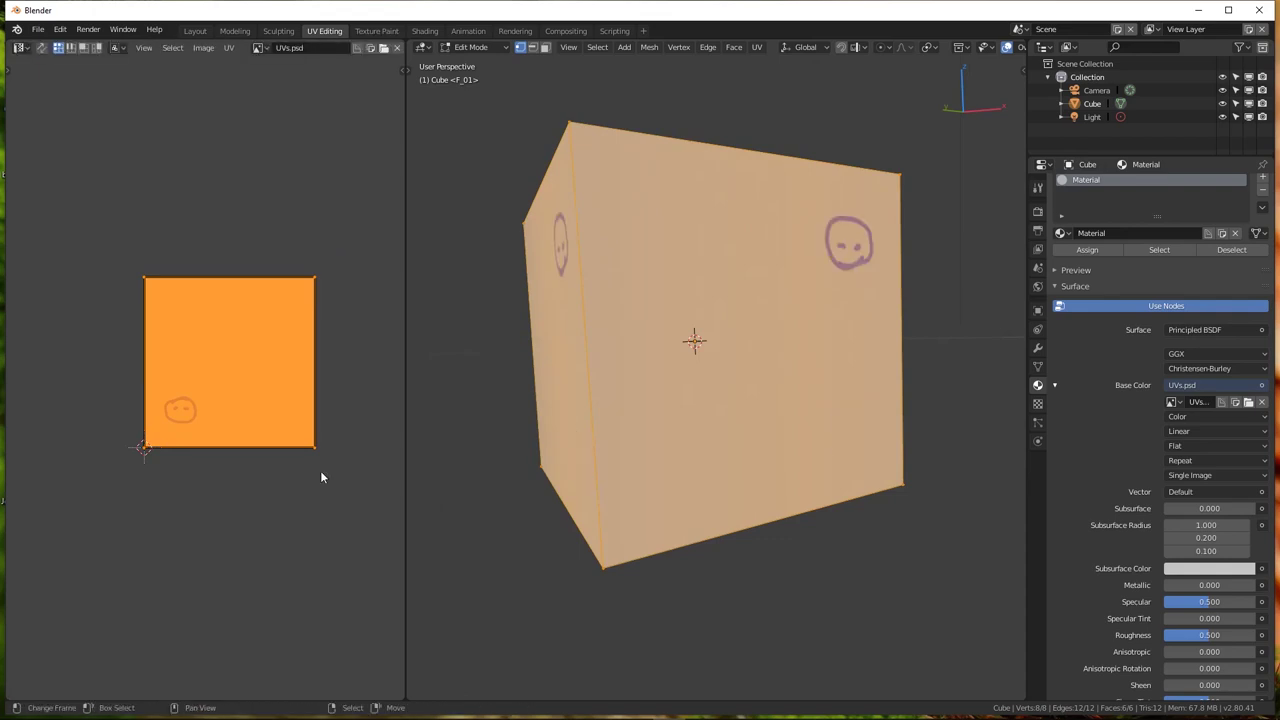
{"action": "key", "text": "ctrl+m"}
{"action": "key", "text": "y"}
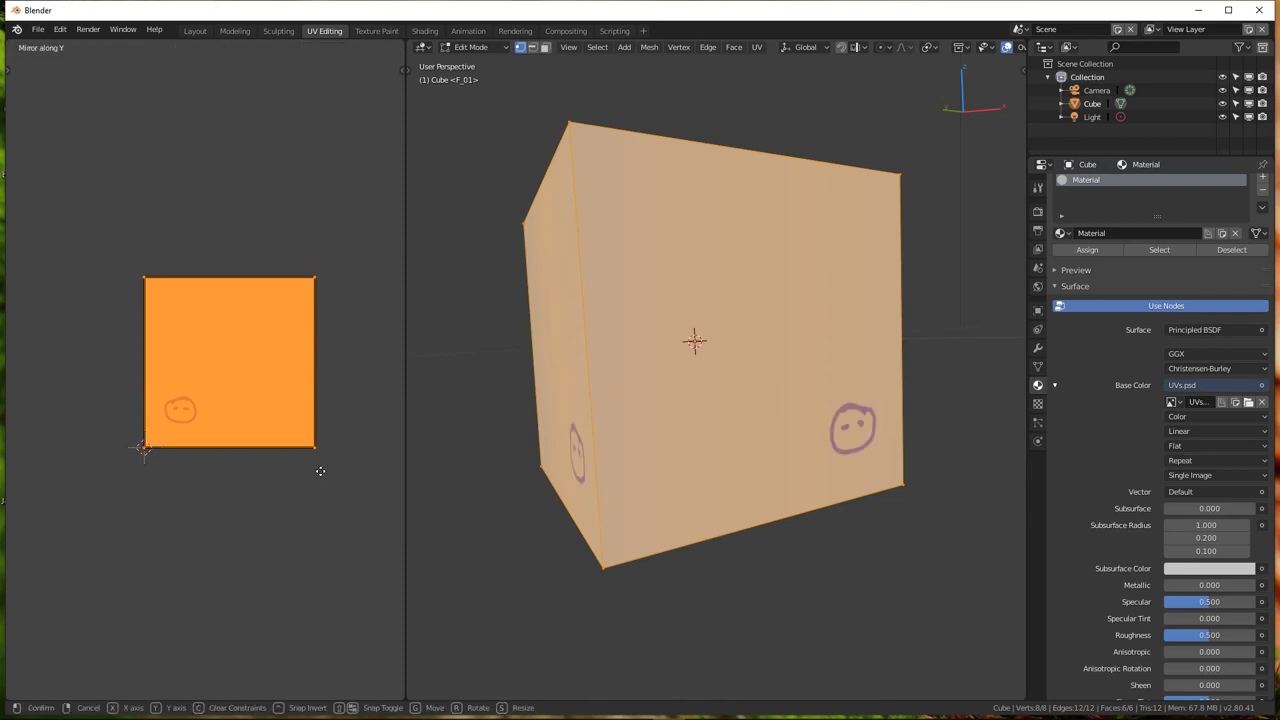
{"action": "left_click", "coordinate": [320, 471]}
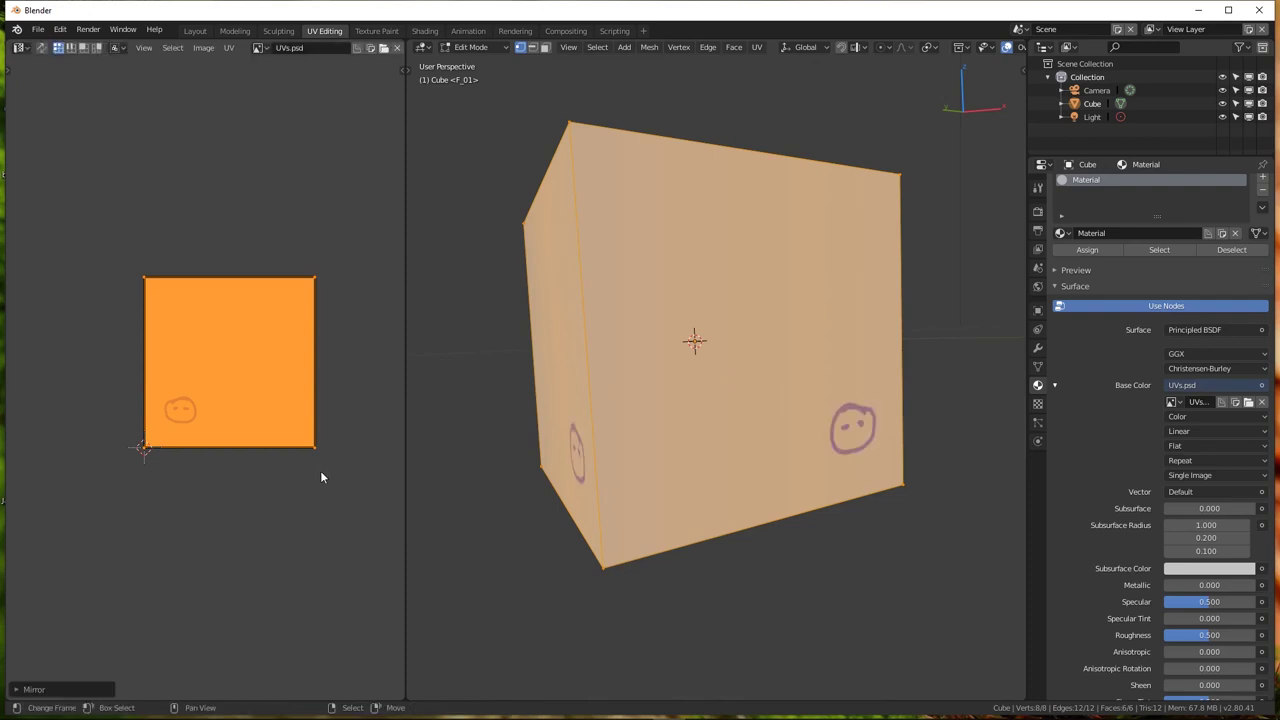
Mirror the face UVs along X so the smiley sits upright
{"action": "key", "text": "s"}
{"action": "left_click", "coordinate": [321, 471]}
{"action": "key", "text": "ctrl+m"}
{"action": "key", "text": "x"}
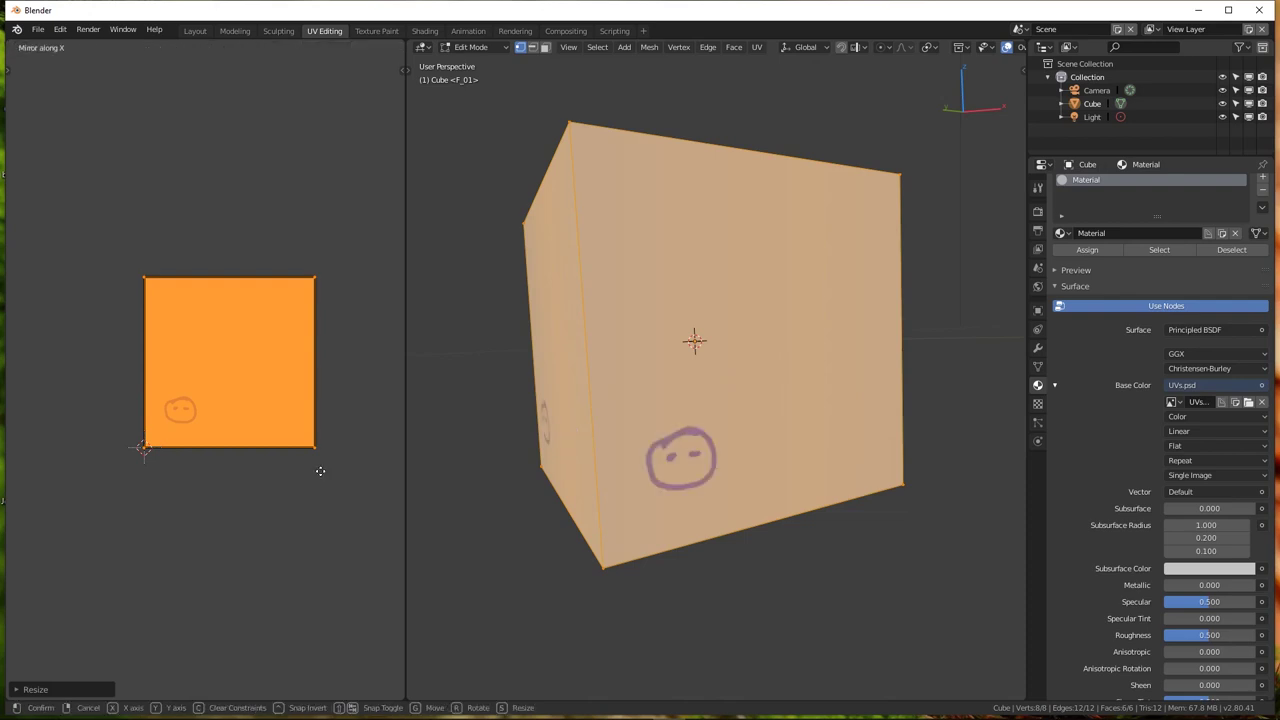
{"action": "left_click", "coordinate": [320, 471]}
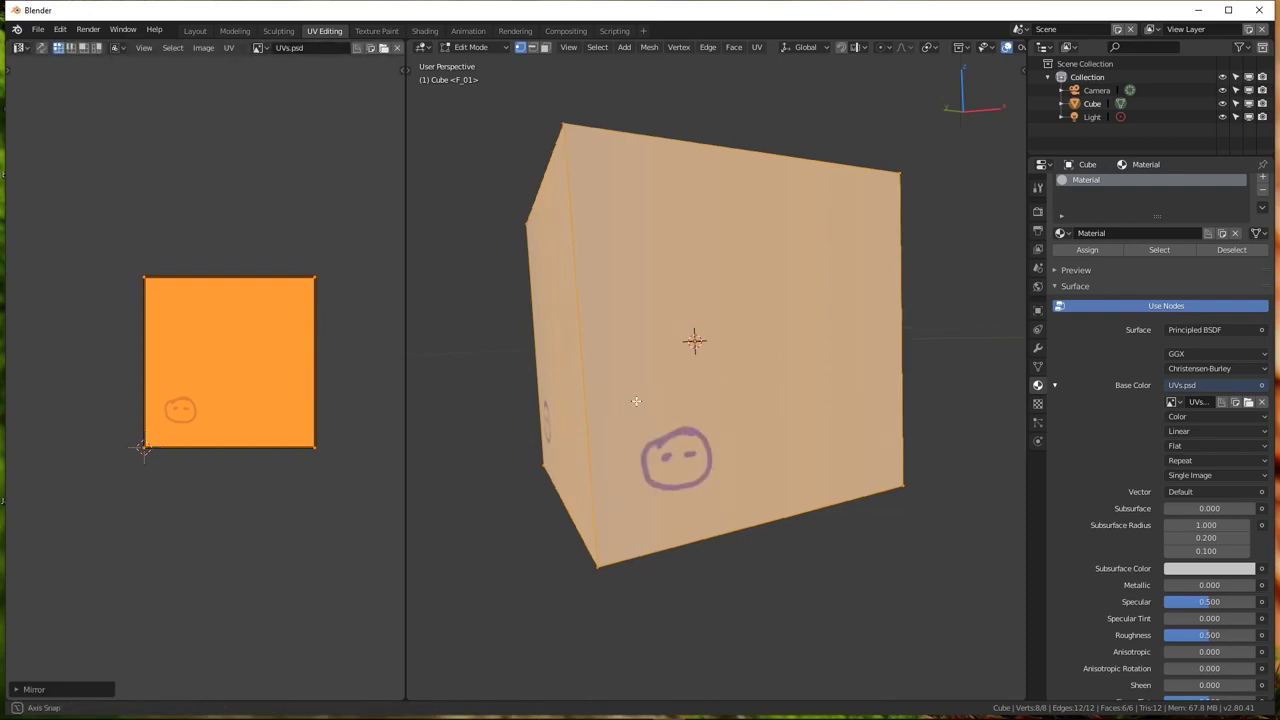
{"action": "scroll", "coordinate": [636, 401], "scroll_direction": "down", "scroll_amount": 5}
{"action": "middle_click_drag", "start_coordinate": [636, 401], "coordinate": [497, 415]}
{"action": "scroll", "coordinate": [497, 415], "scroll_direction": "up", "scroll_amount": 5}
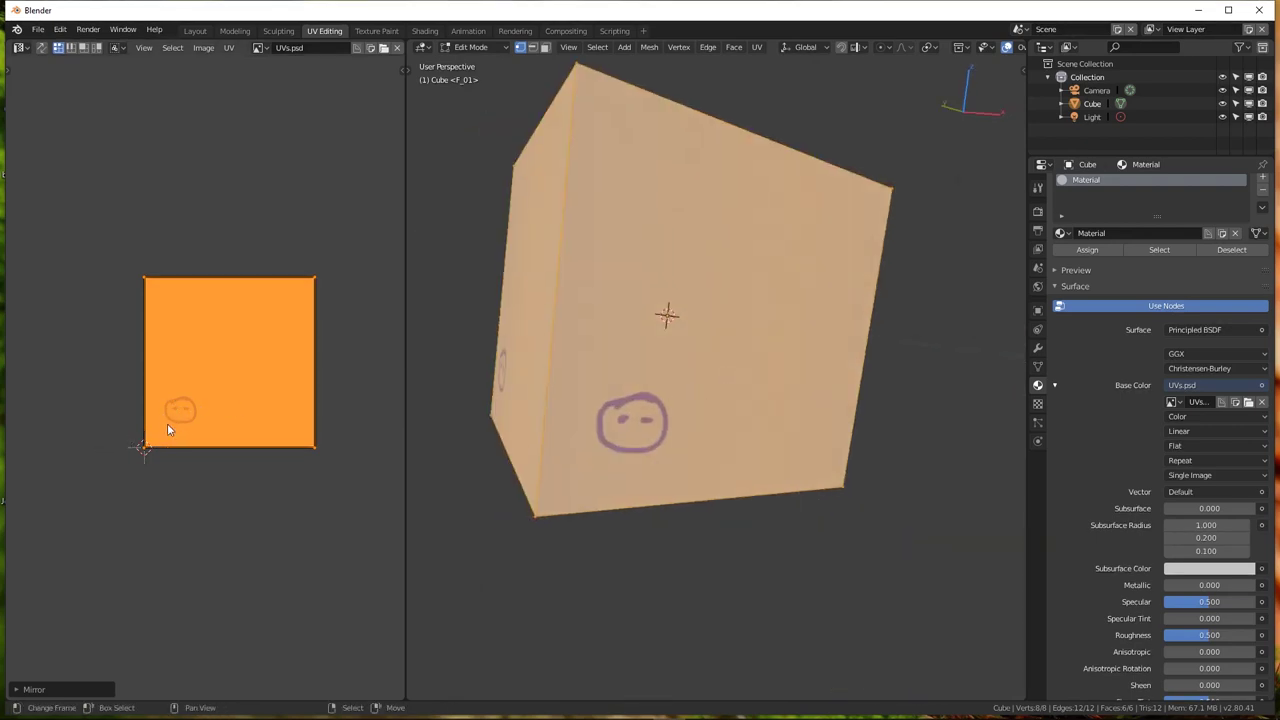
{"action": "middle_click_drag", "start_coordinate": [600, 357], "coordinate": [560, 360]}
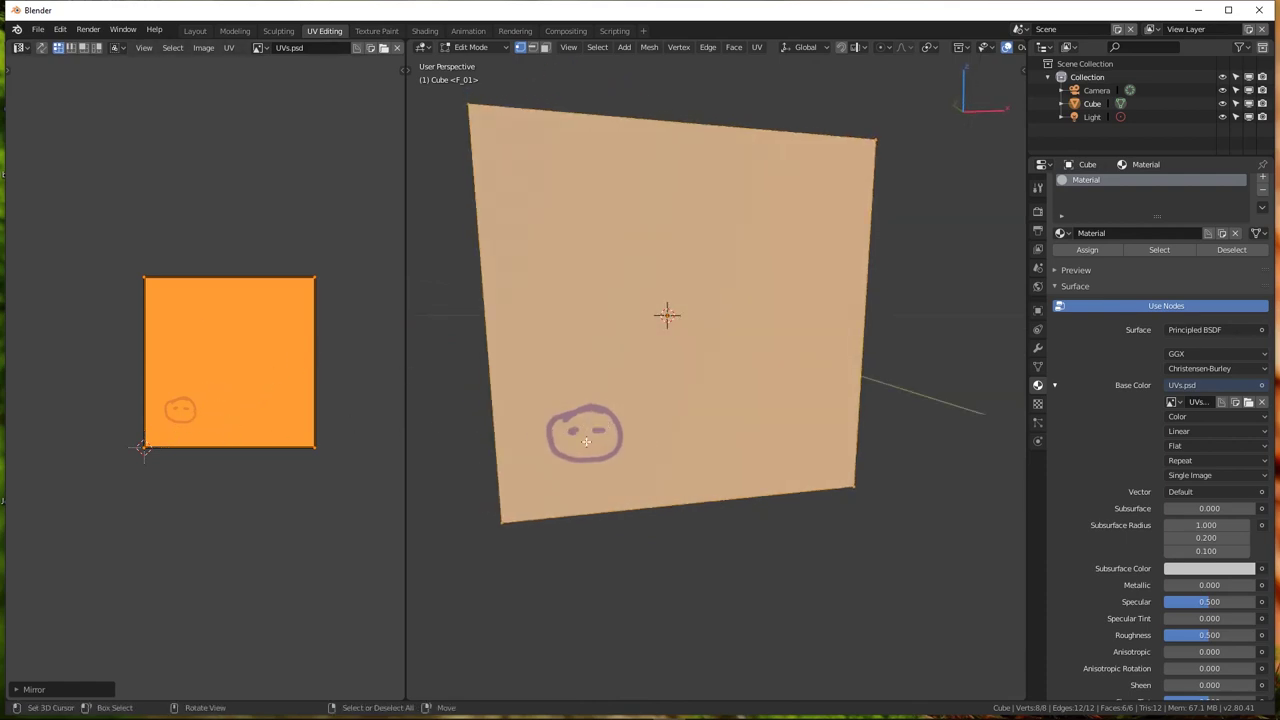
In Photoshop, paint a mouth under the smiley's eyes and save the file
{"action": "left_click", "coordinate": [505, 706]}
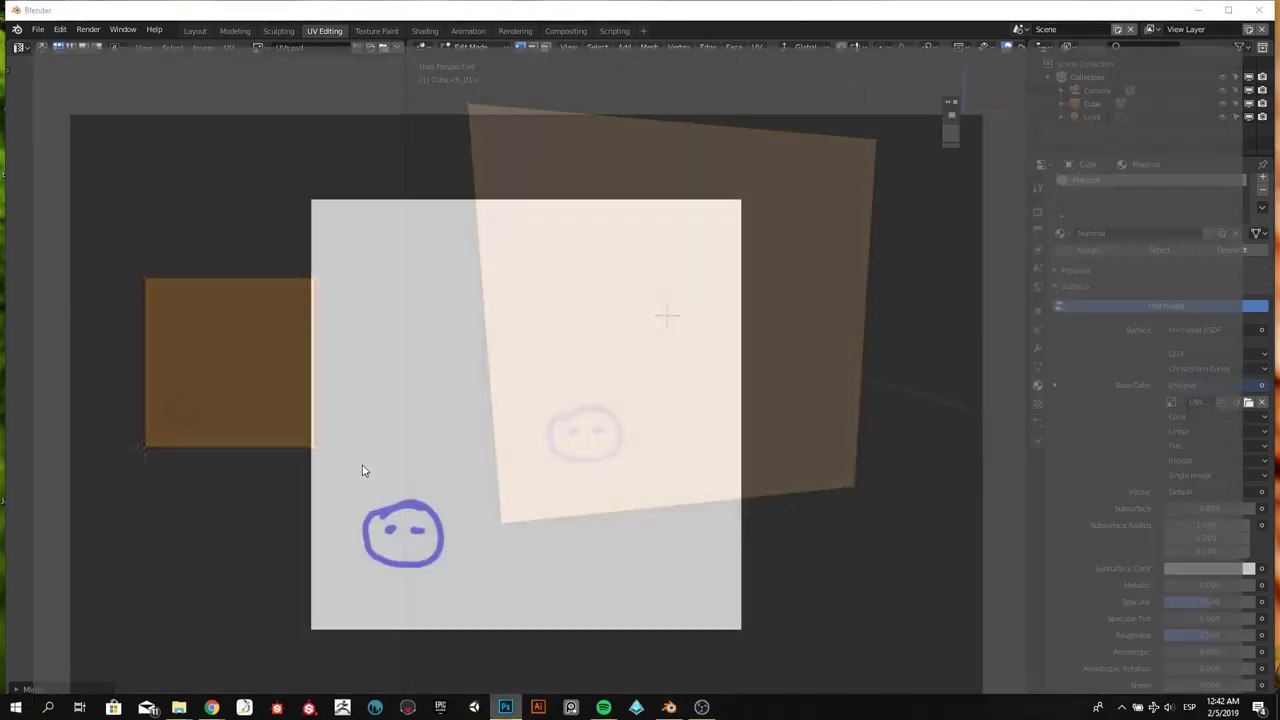
{"action": "left_click_drag", "start_coordinate": [380, 535], "coordinate": [414, 536]}
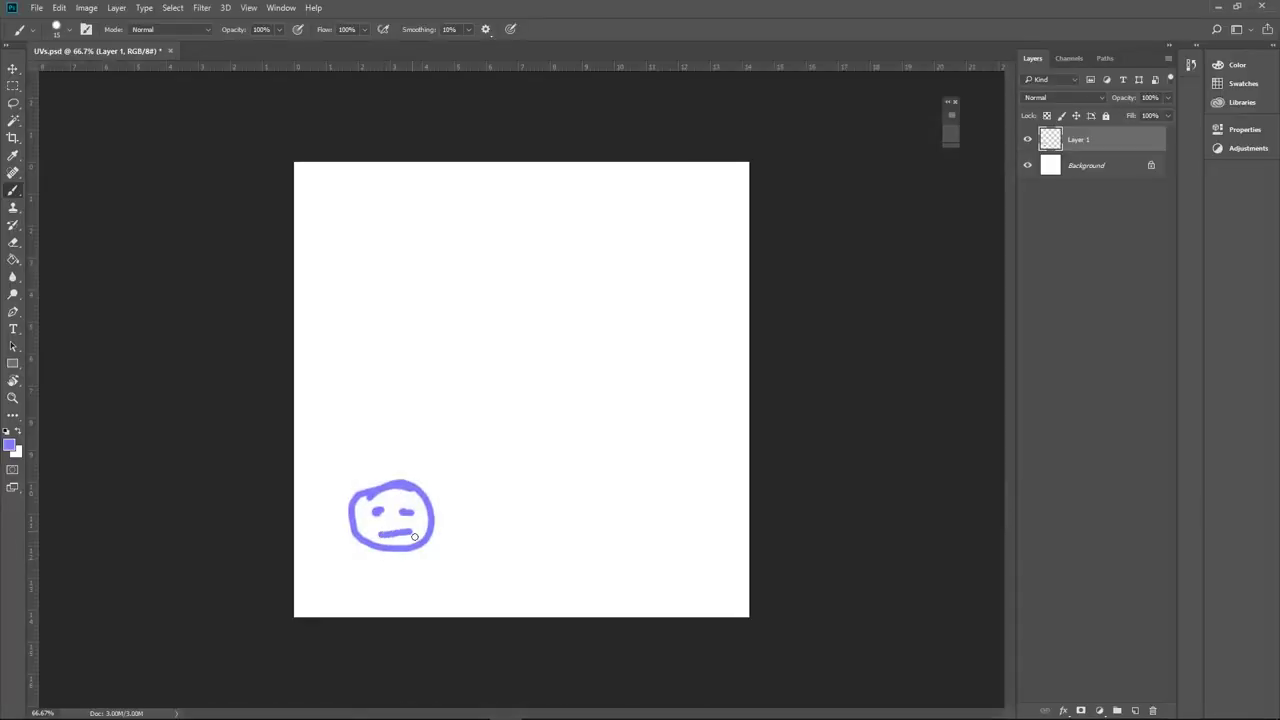
{"action": "key", "text": "ctrl+s"}
{"action": "left_click", "coordinate": [1216, 6]}
Reload UVs.psd in the Base Color image slot
{"action": "left_click", "coordinate": [1235, 401]}
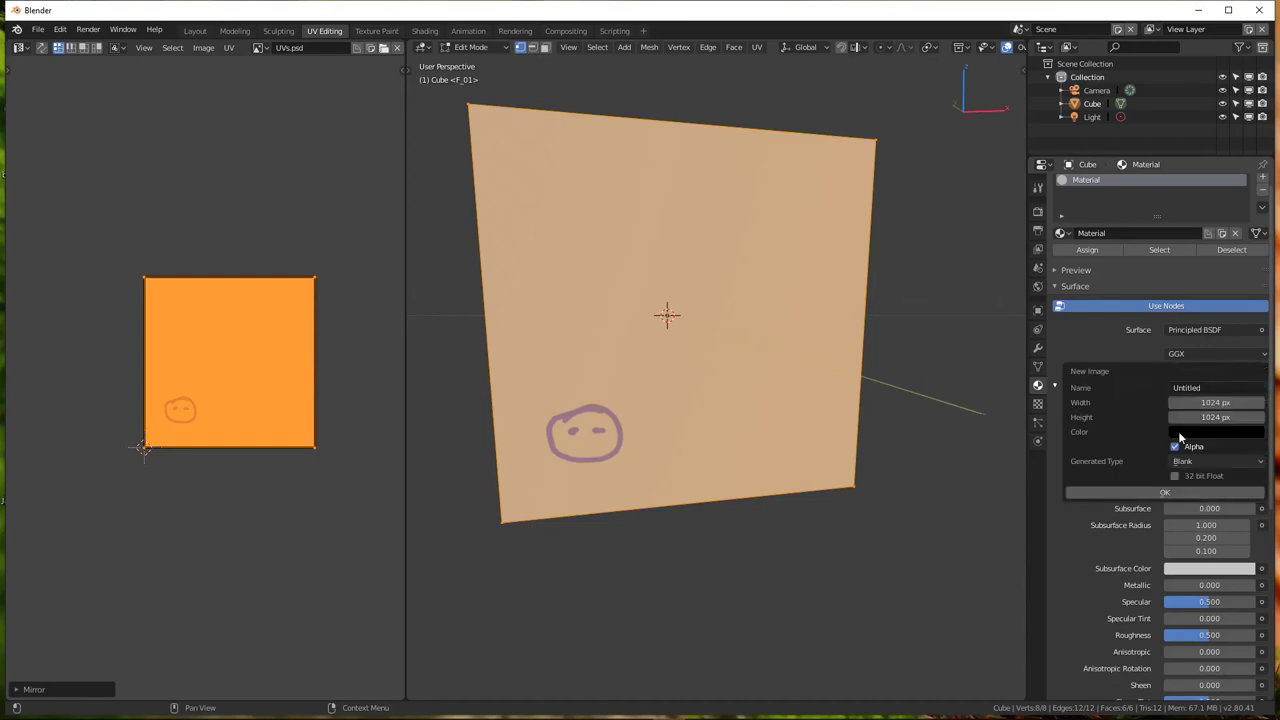
{"action": "left_click", "coordinate": [1249, 402]}
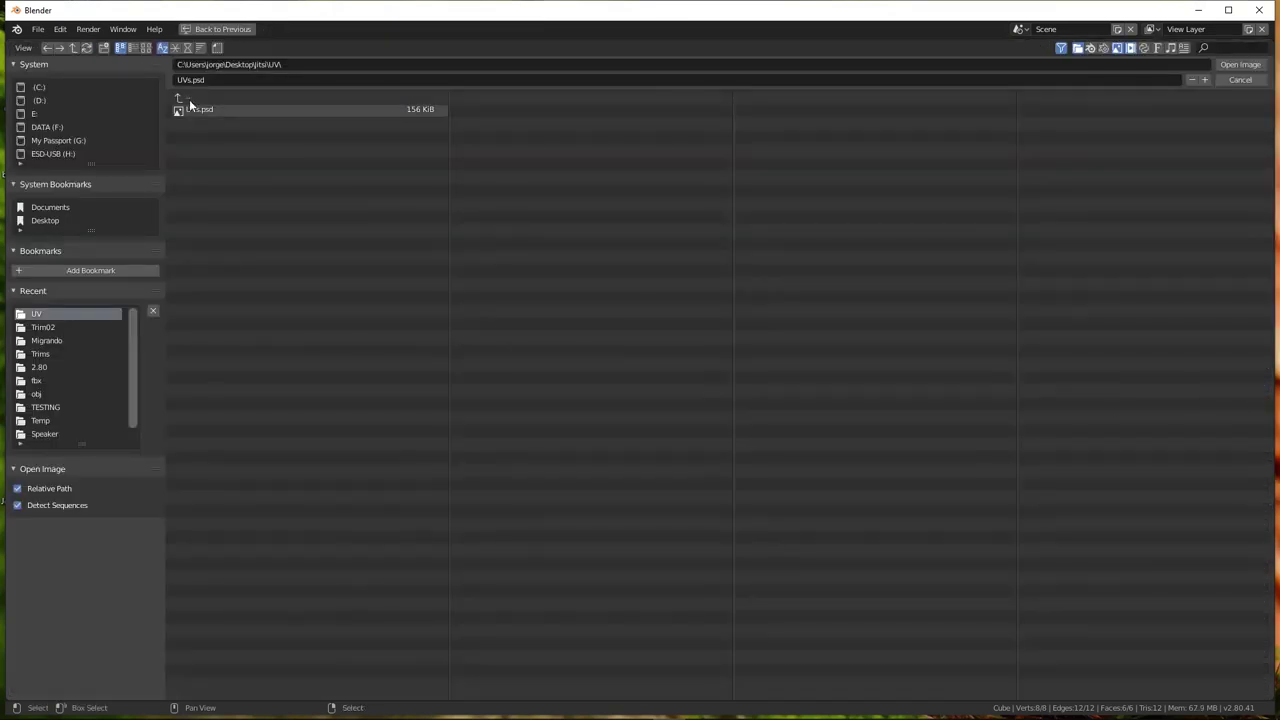
{"action": "double_click", "coordinate": [182, 109]}
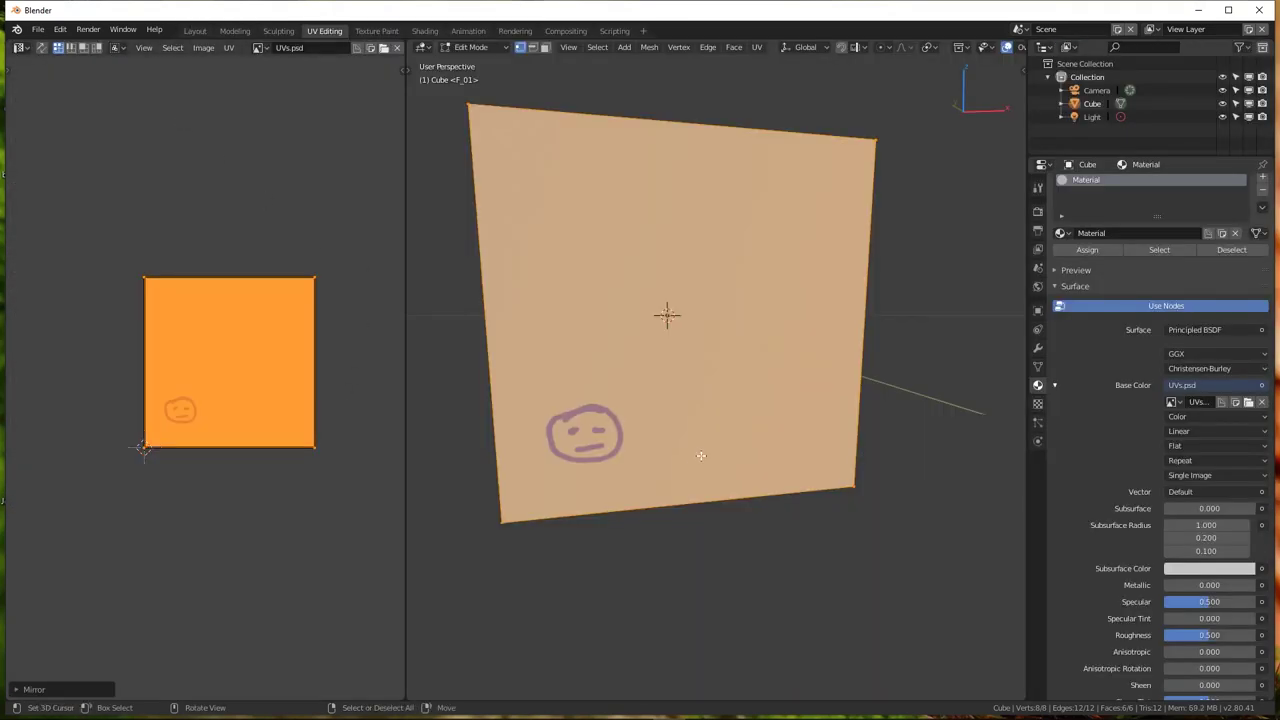
Drag the divider to widen the UV editor and orbit to show the whole cube
{"action": "middle_click_drag", "start_coordinate": [629, 486], "coordinate": [643, 491]}
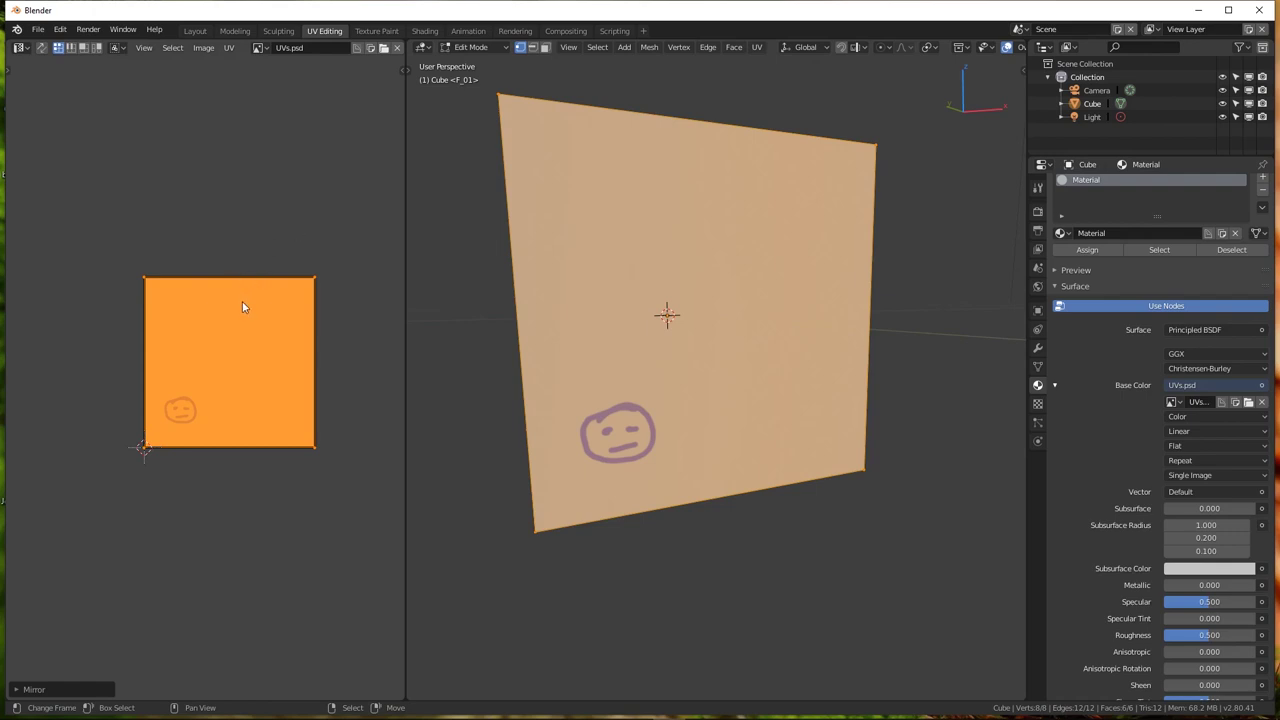
{"action": "scroll", "coordinate": [238, 337], "scroll_direction": "up", "scroll_amount": 2}
{"action": "scroll", "coordinate": [235, 341], "scroll_direction": "down", "scroll_amount": 3}
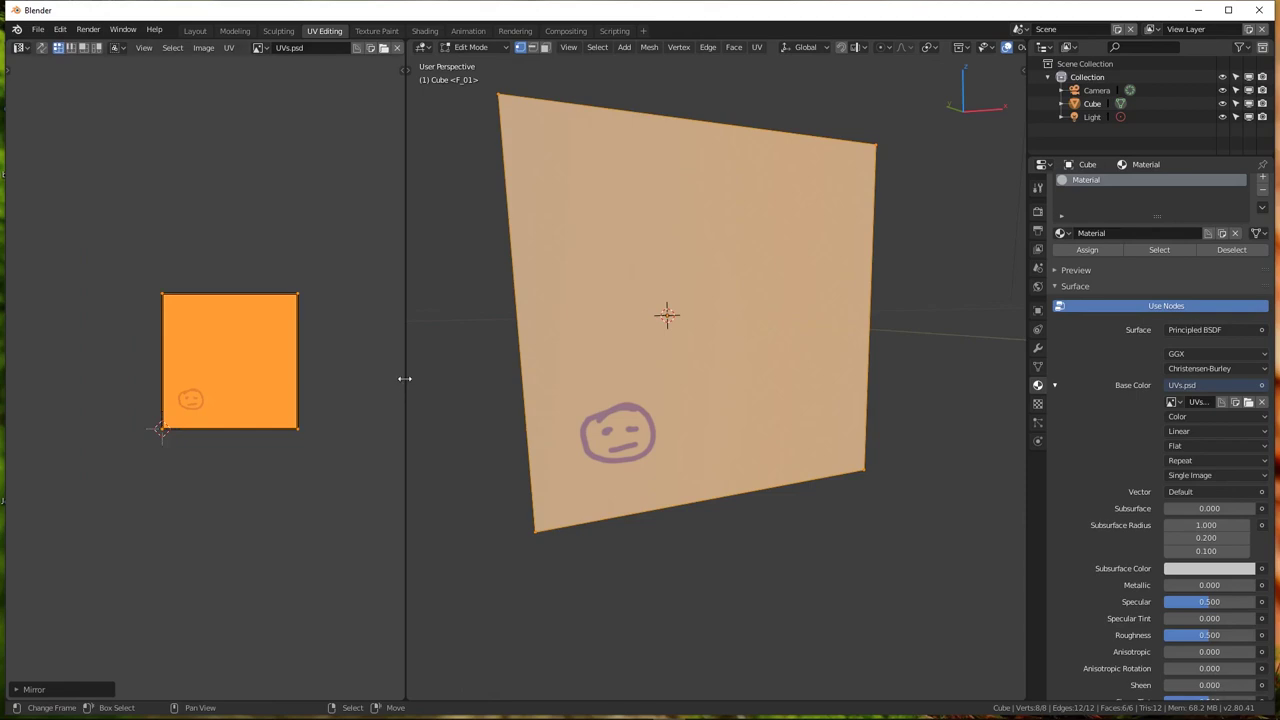
{"action": "mouse_move", "coordinate": [405, 384]}
{"action": "left_mouse_down"}
{"action": "mouse_move", "coordinate": [512, 331]}
{"action": "mouse_move", "coordinate": [459, 331]}
{"action": "left_mouse_up"}
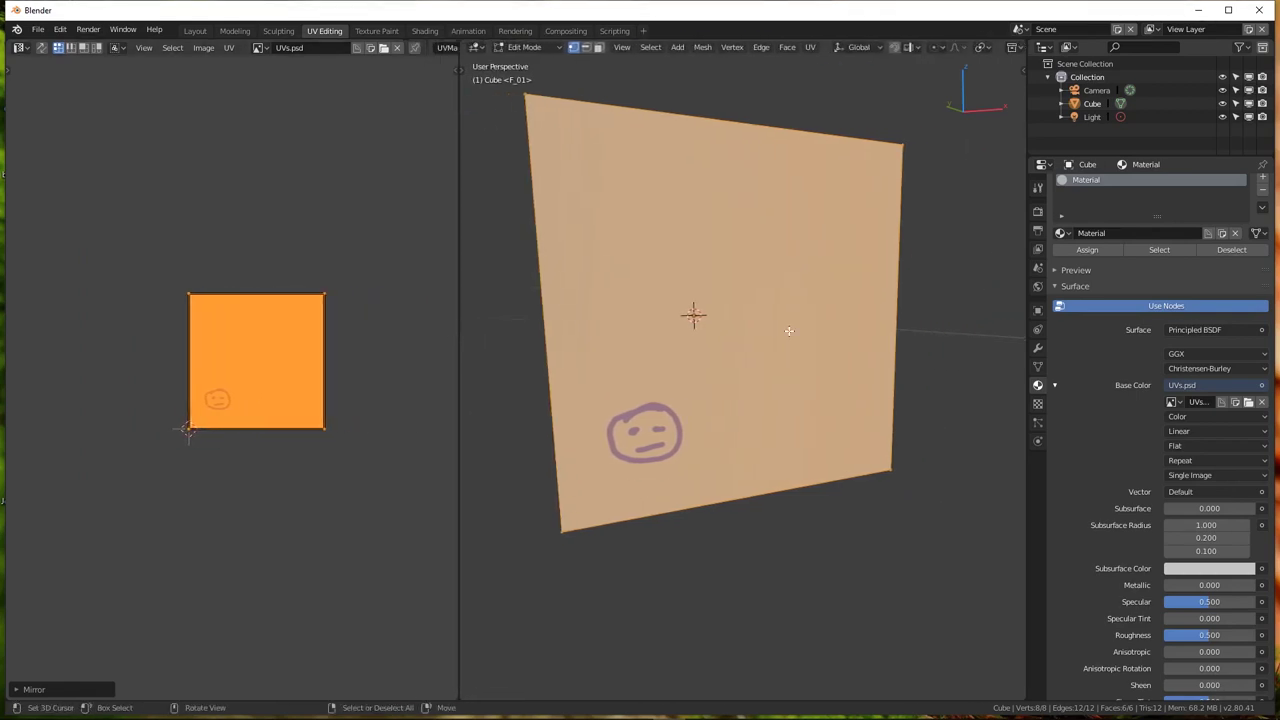
{"action": "scroll", "coordinate": [789, 329], "scroll_direction": "down", "scroll_amount": 5}
{"action": "middle_click_drag", "start_coordinate": [814, 337], "coordinate": [657, 306]}
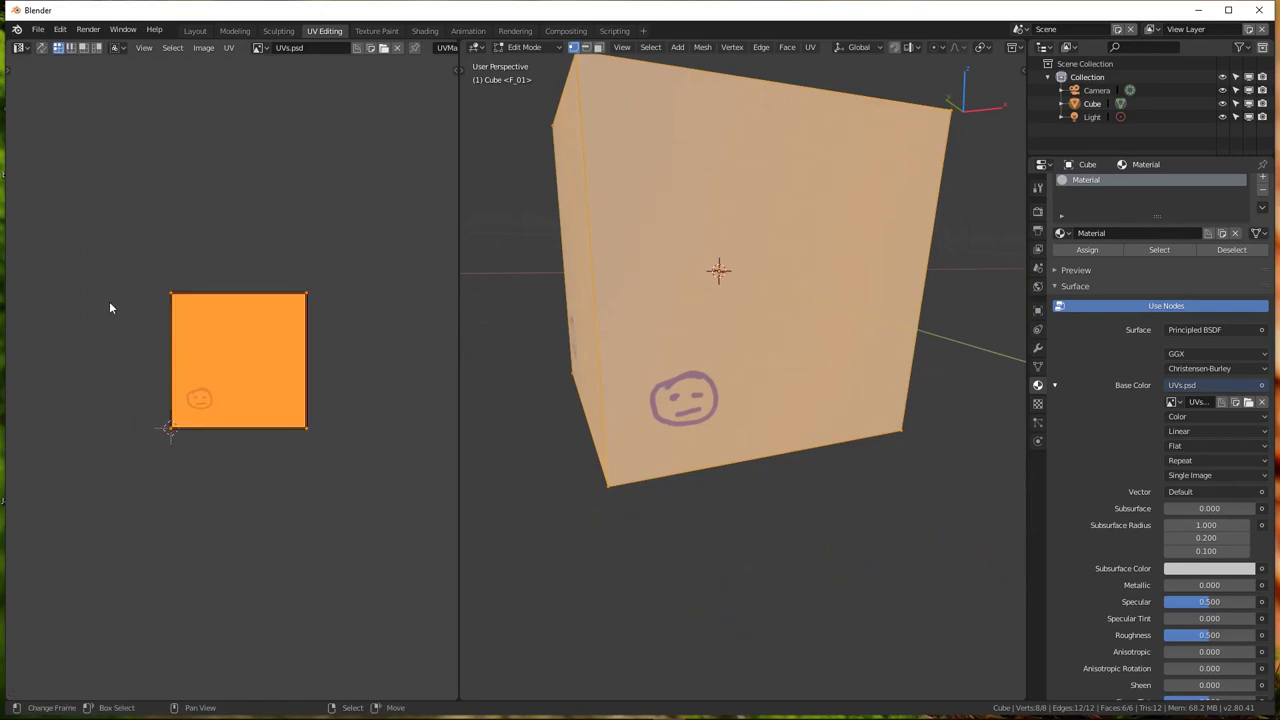
Box-select the whole UV face and shift the UV view slightly left
{"action": "left_click_drag", "start_coordinate": [110, 256], "coordinate": [380, 490]}
{"action": "scroll", "coordinate": [171, 428], "scroll_direction": "up", "scroll_amount": 2}
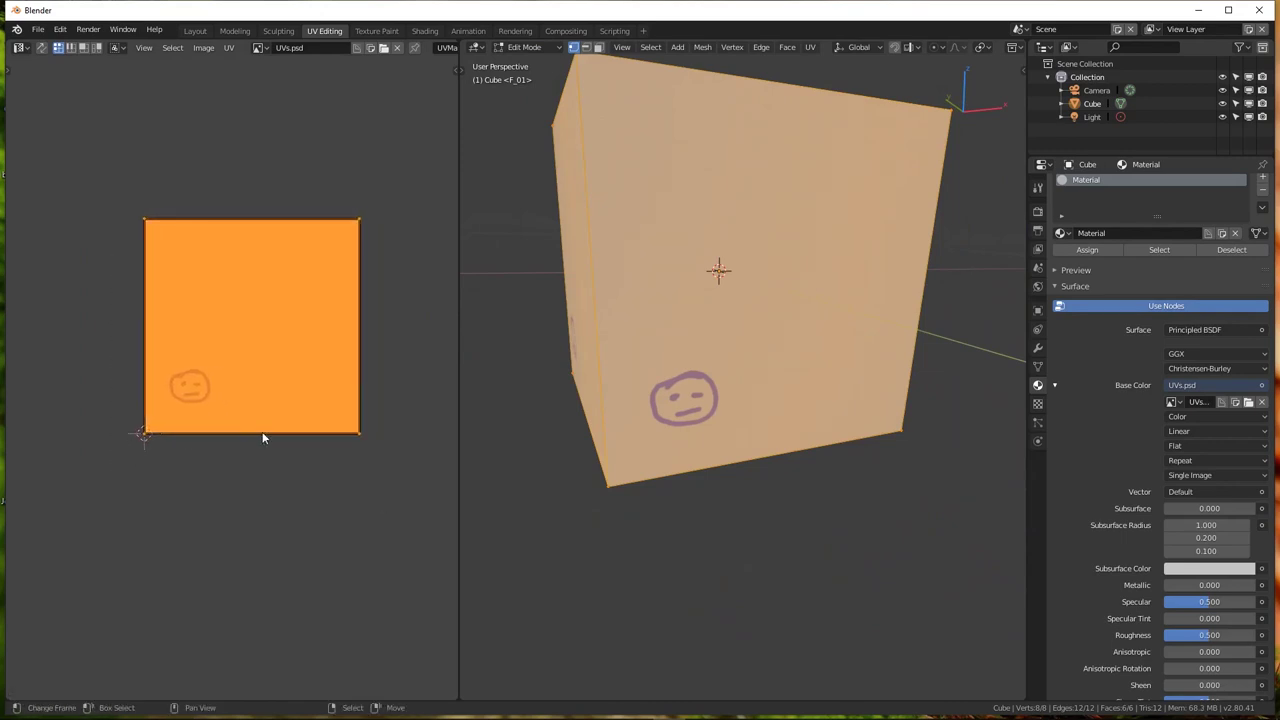
{"action": "middle_click_drag", "start_coordinate": [360, 433], "coordinate": [252, 455]}
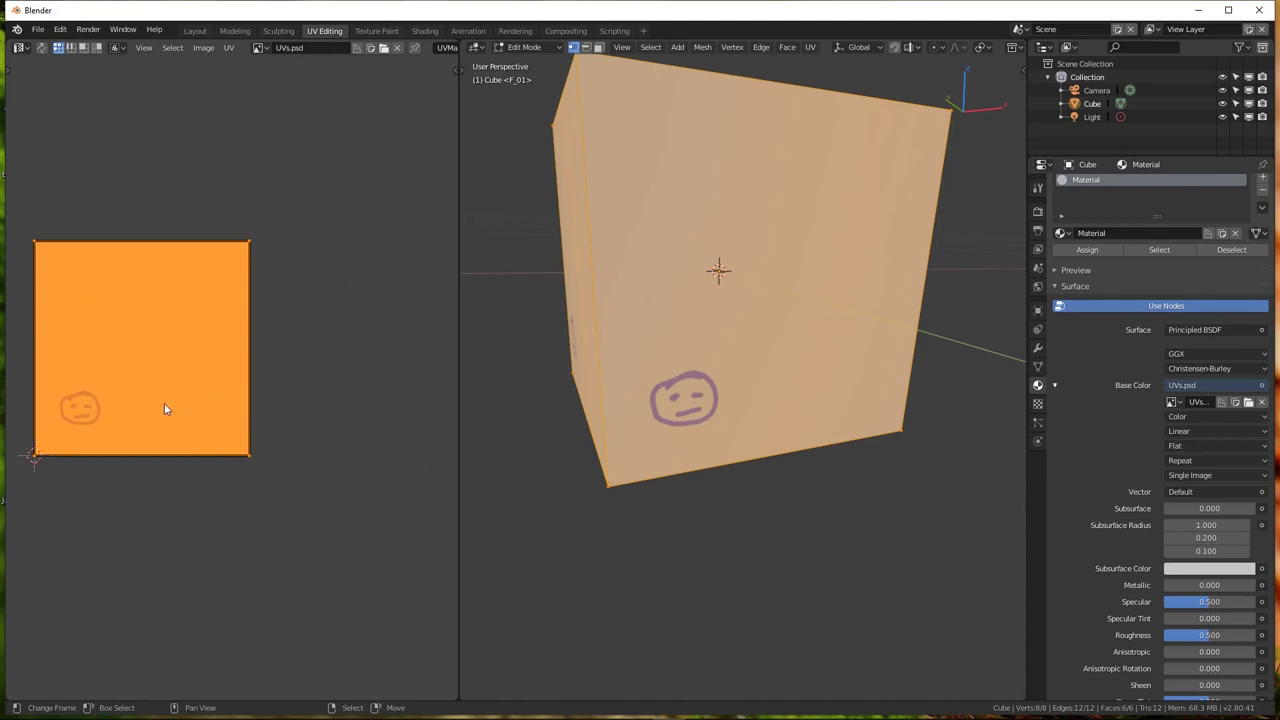
{"action": "key", "text": "g"}
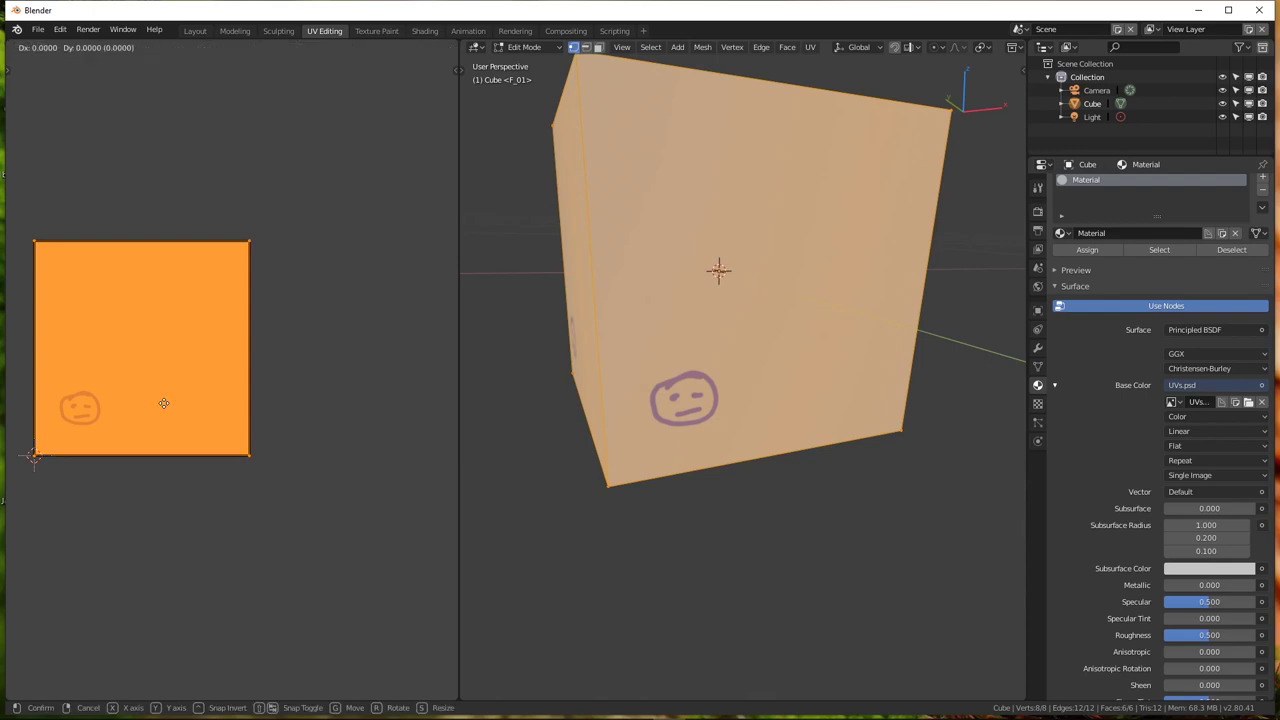
{"action": "type", "text": "x"}
{"action": "type", "text": "102"}
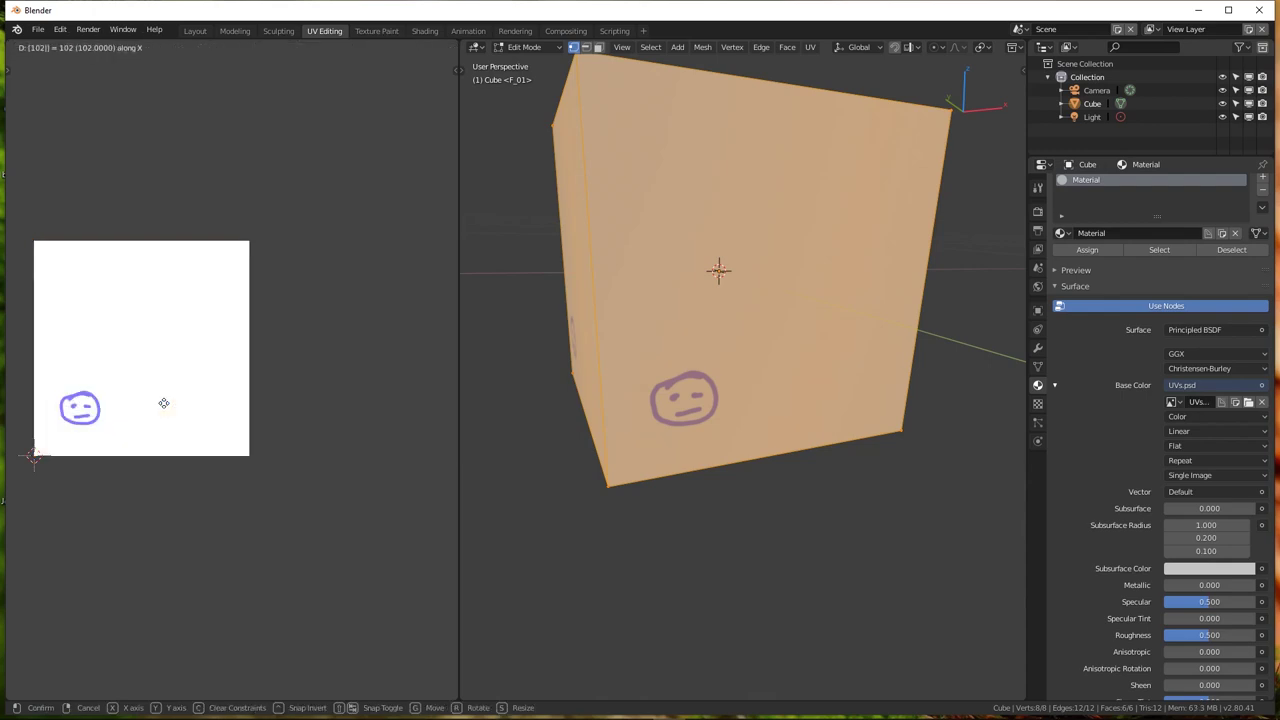
{"action": "type", "text": "4"}
{"action": "right_click", "coordinate": [208, 390]}
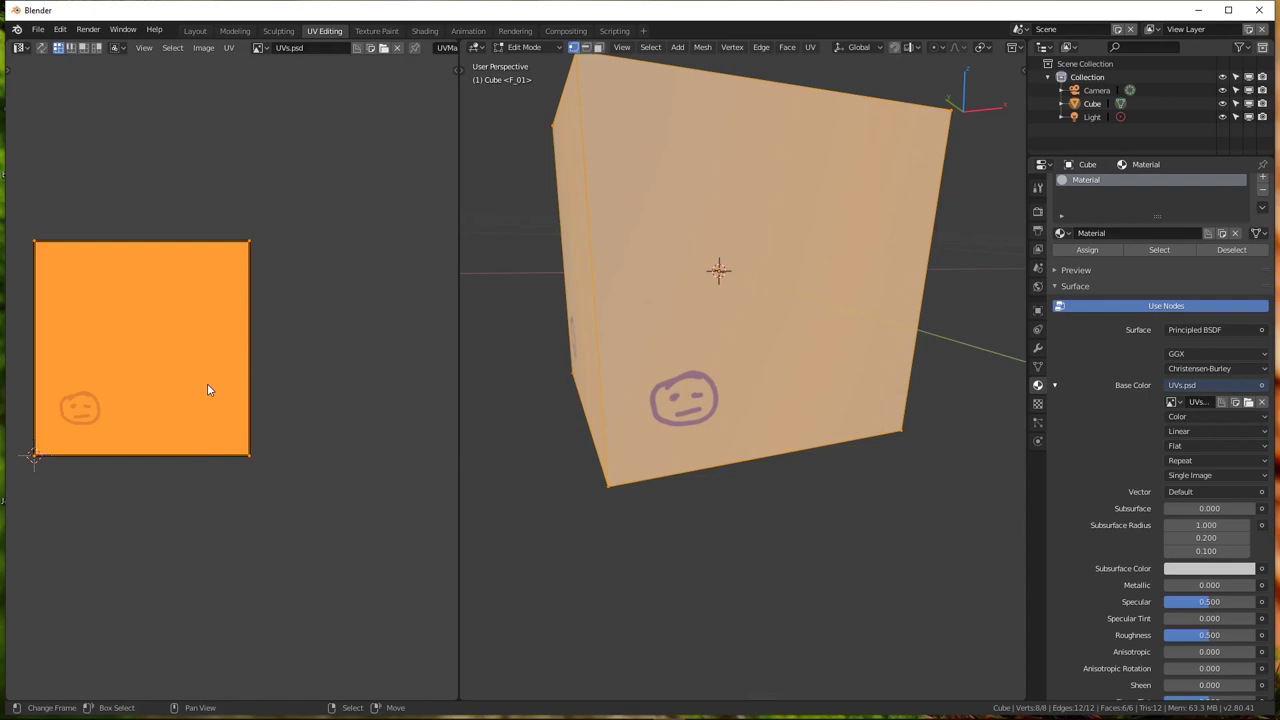
{"action": "key", "text": "g"}
{"action": "key", "text": "x"}
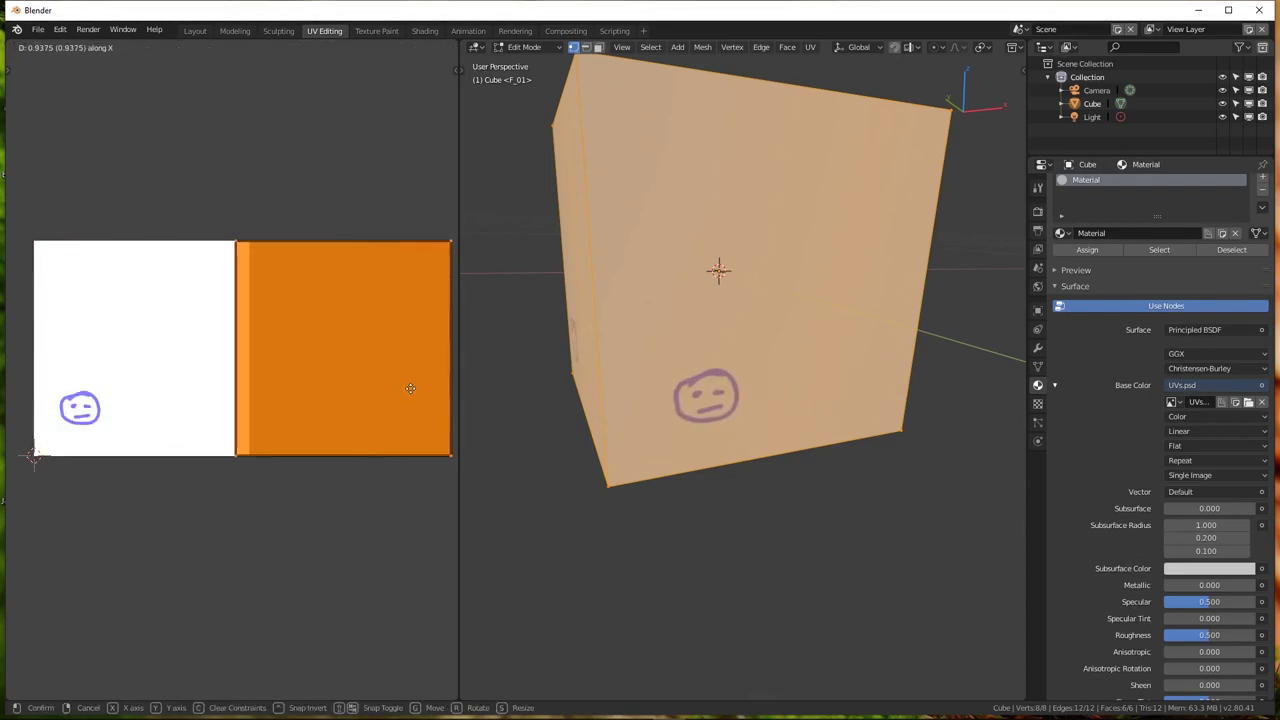
{"action": "right_click", "coordinate": [407, 385]}
{"action": "key", "text": "g"}
{"action": "key", "text": "x"}
{"action": "key", "text": "1"}
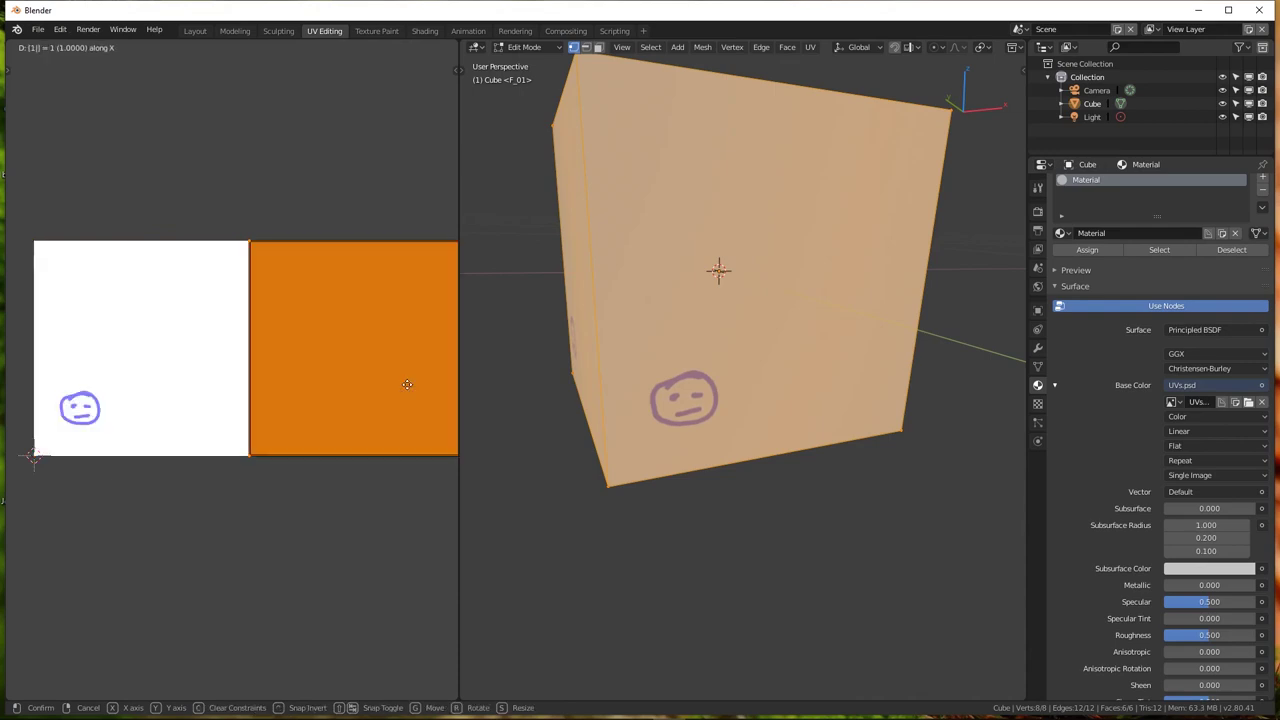
{"action": "key", "text": "Return"}
{"action": "scroll", "coordinate": [245, 418], "scroll_direction": "down", "scroll_amount": 3}
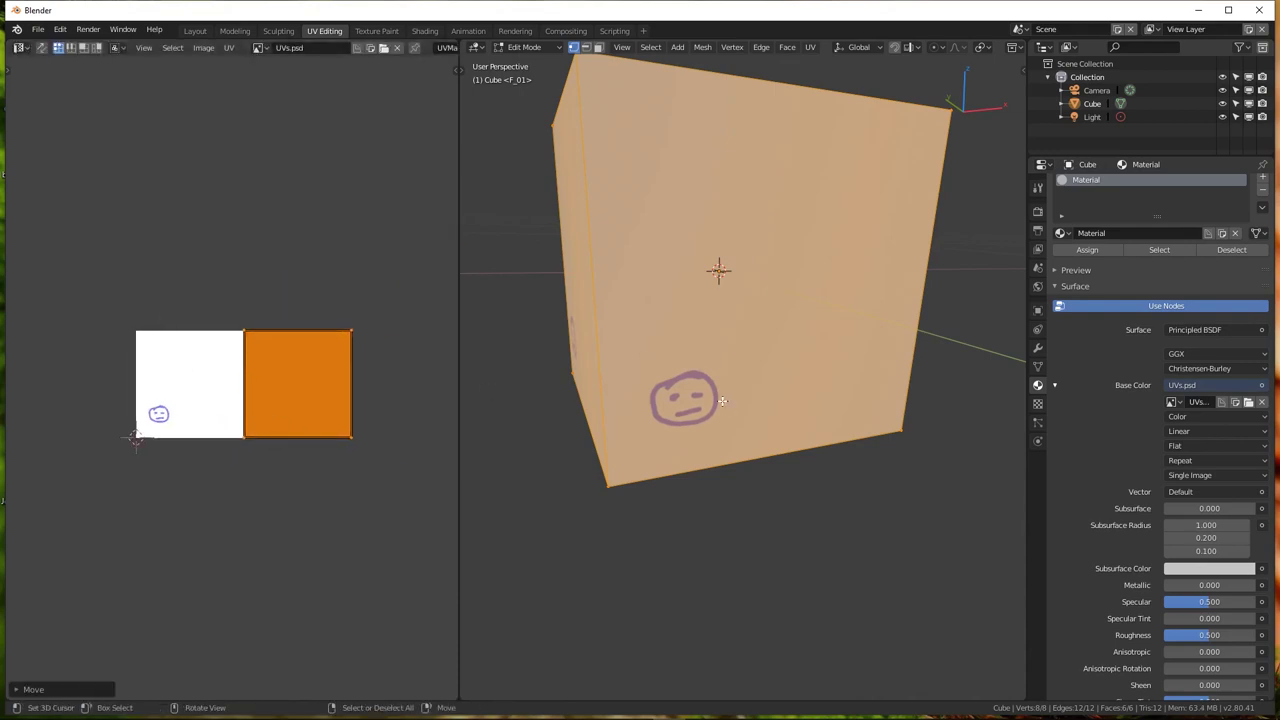
{"action": "middle_click_drag", "start_coordinate": [246, 404], "coordinate": [232, 392]}
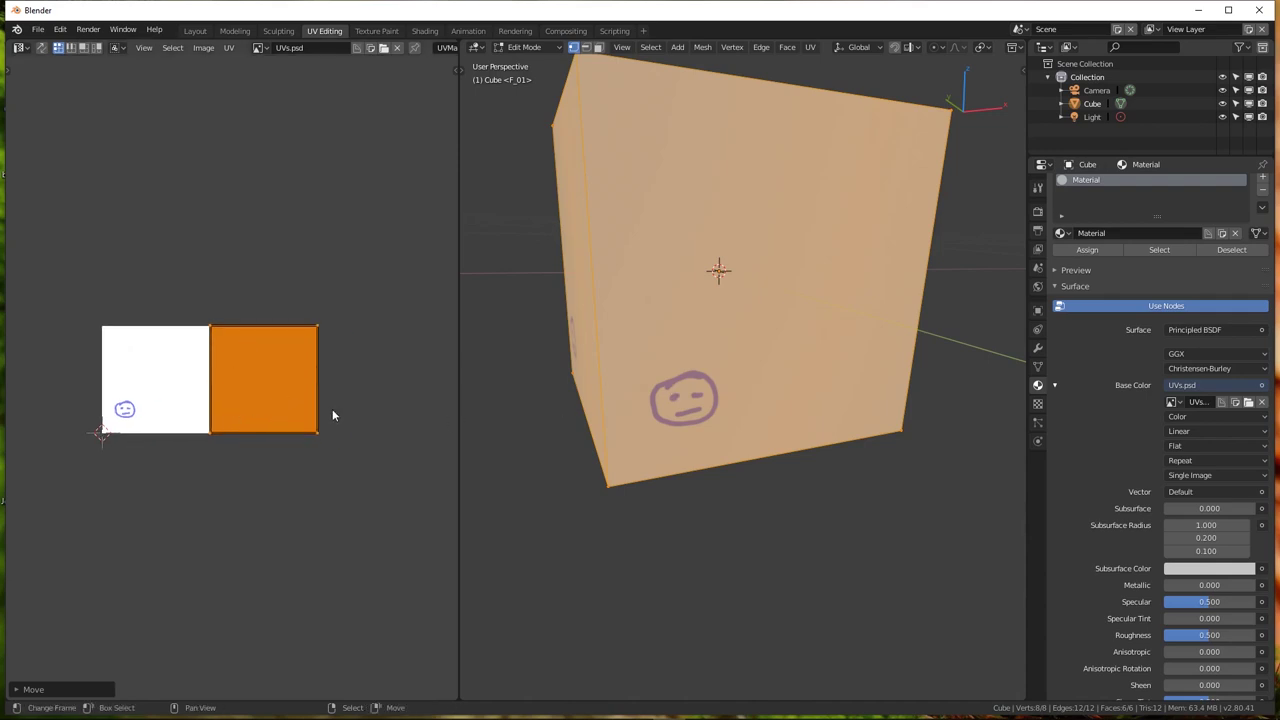
{"action": "middle_click_drag", "start_coordinate": [470, 408], "coordinate": [393, 420]}
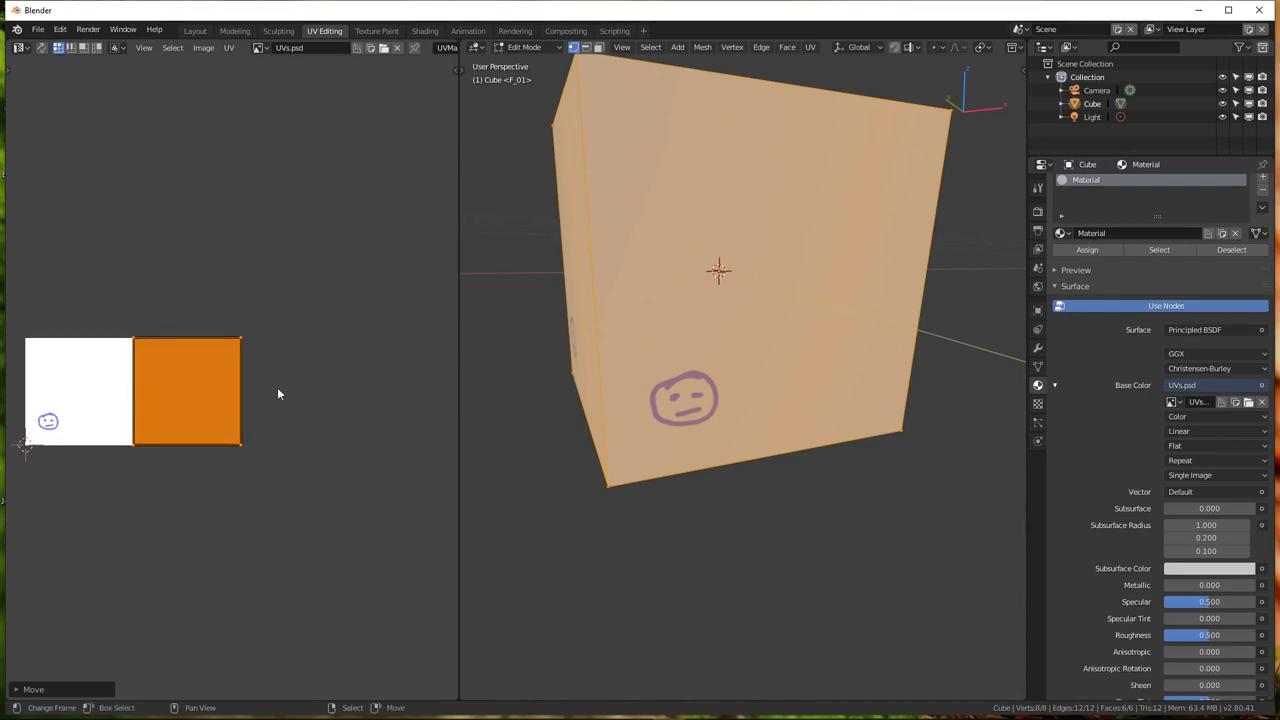
{"action": "scroll", "coordinate": [262, 424], "scroll_direction": "left", "scroll_amount": 3}
{"action": "scroll", "coordinate": [420, 420], "scroll_direction": "right", "scroll_amount": 3}
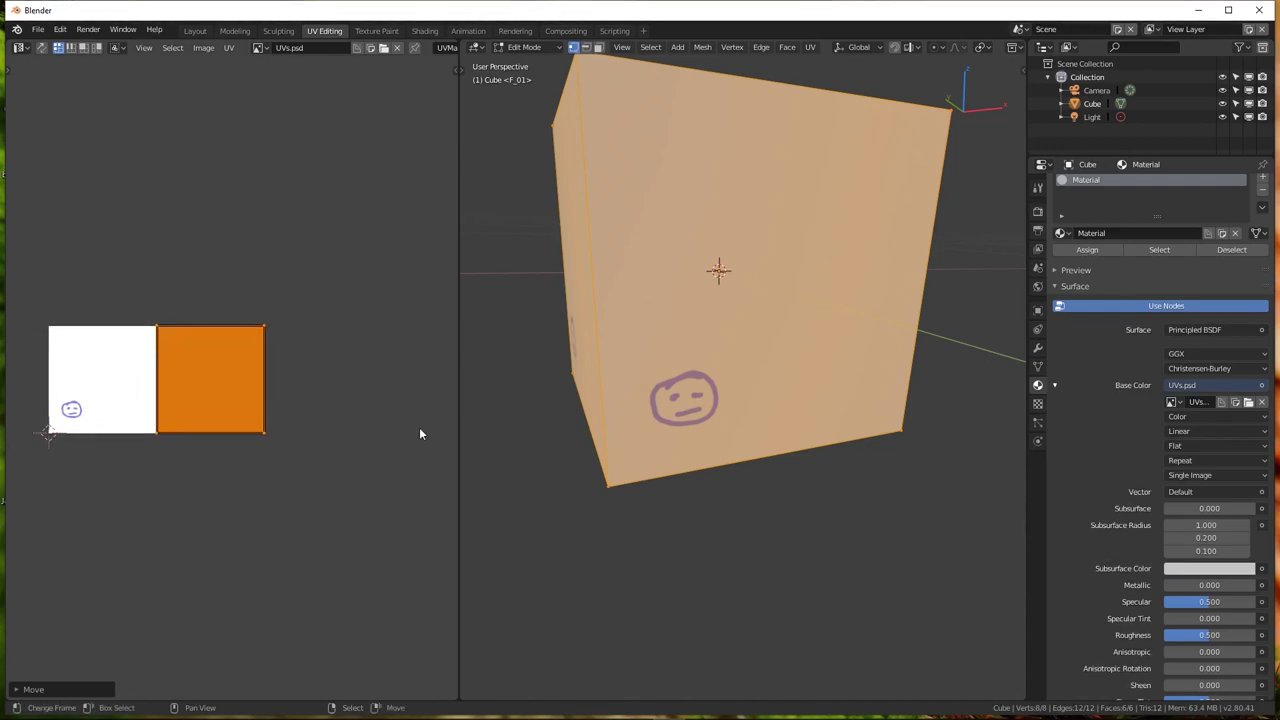
{"action": "scroll", "coordinate": [391, 383], "scroll_direction": "left", "scroll_amount": 3}
{"action": "scroll", "coordinate": [290, 378], "scroll_direction": "up", "scroll_amount": 3}
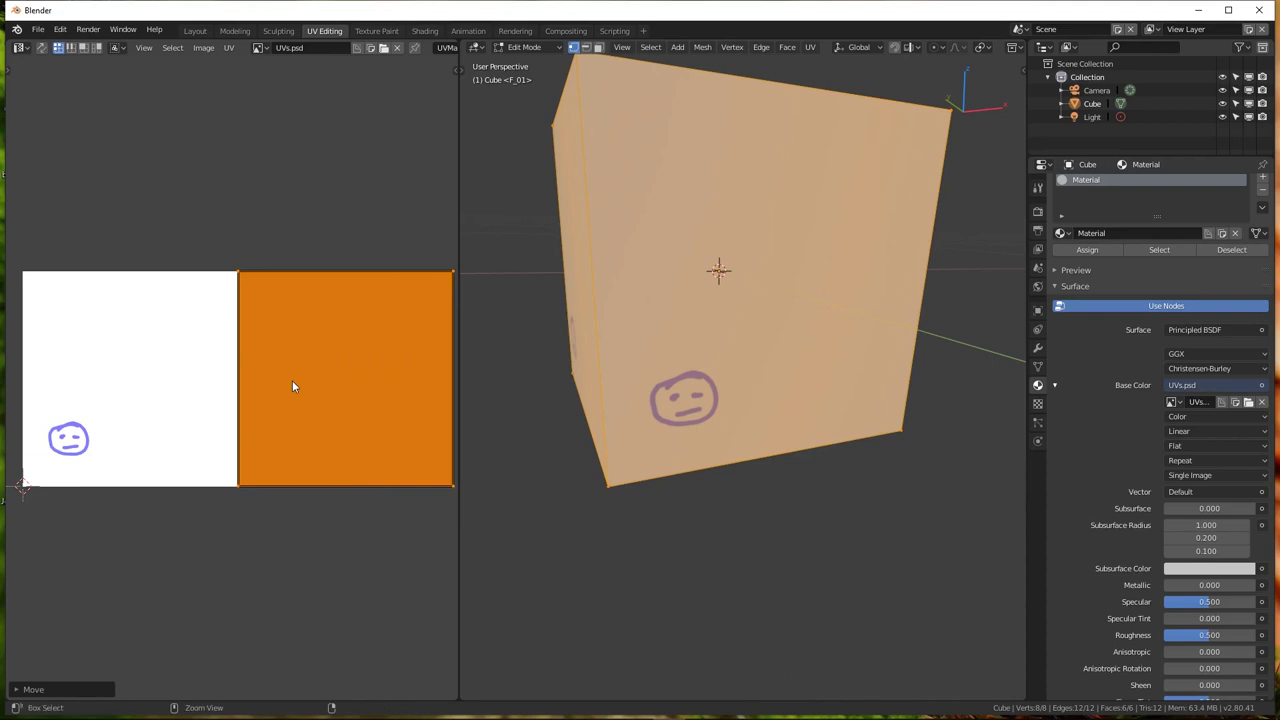
{"action": "scroll", "coordinate": [292, 380], "scroll_direction": "down", "scroll_amount": 4}
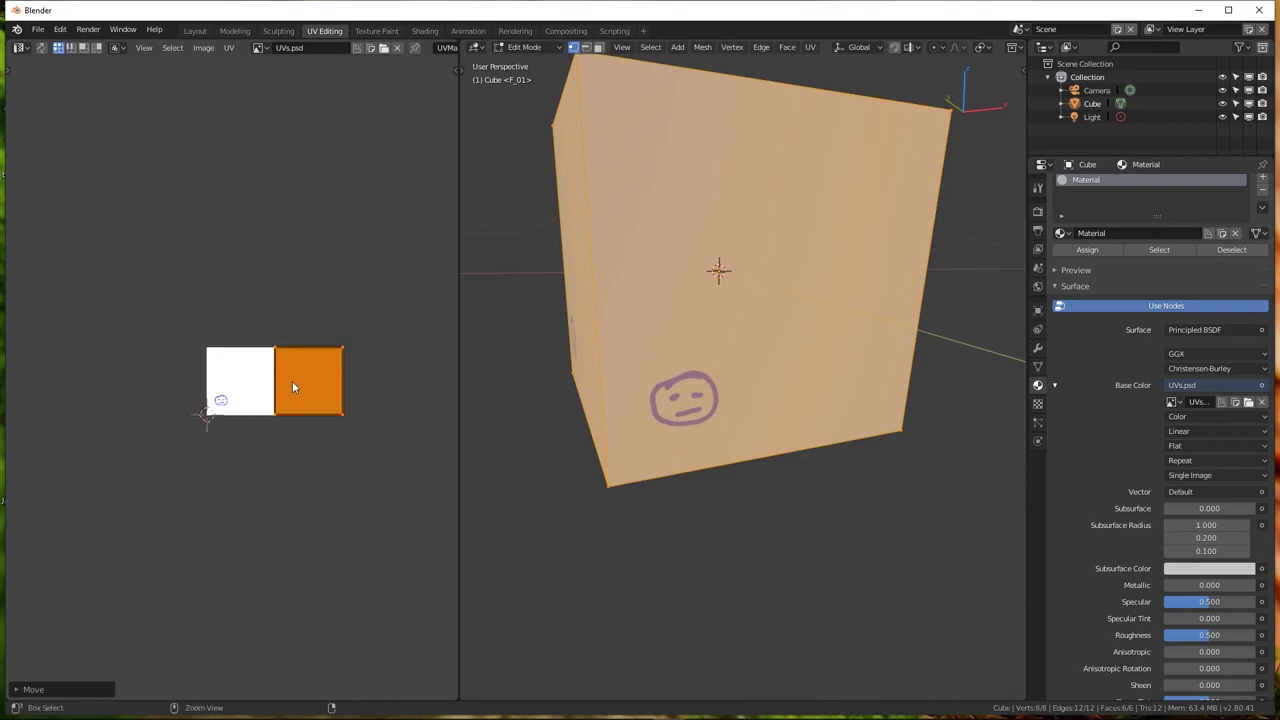
{"action": "key", "text": "ctrl+z"}
{"action": "key", "text": "ctrl+z"}
Pan and zoom the UV editor to recenter the UV square
{"action": "scroll", "coordinate": [292, 384], "scroll_direction": "up", "scroll_amount": 5}
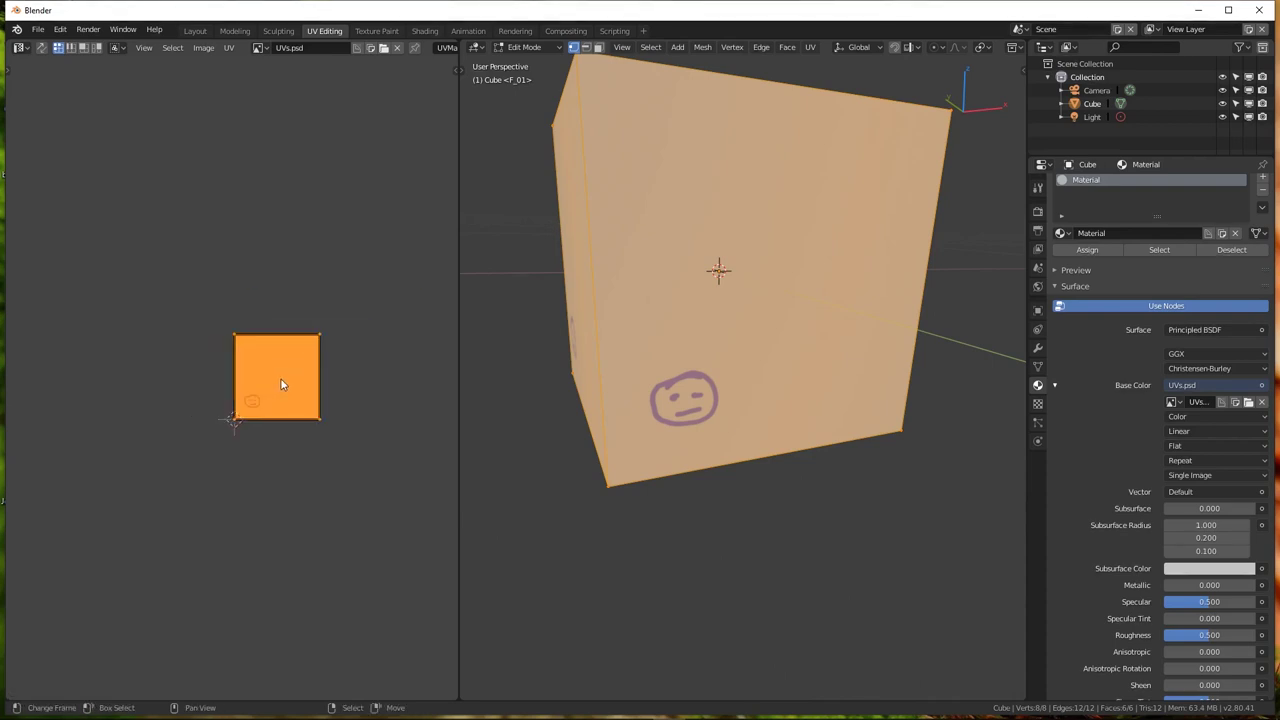
{"action": "scroll", "coordinate": [283, 384], "scroll_direction": "up", "scroll_amount": 1}
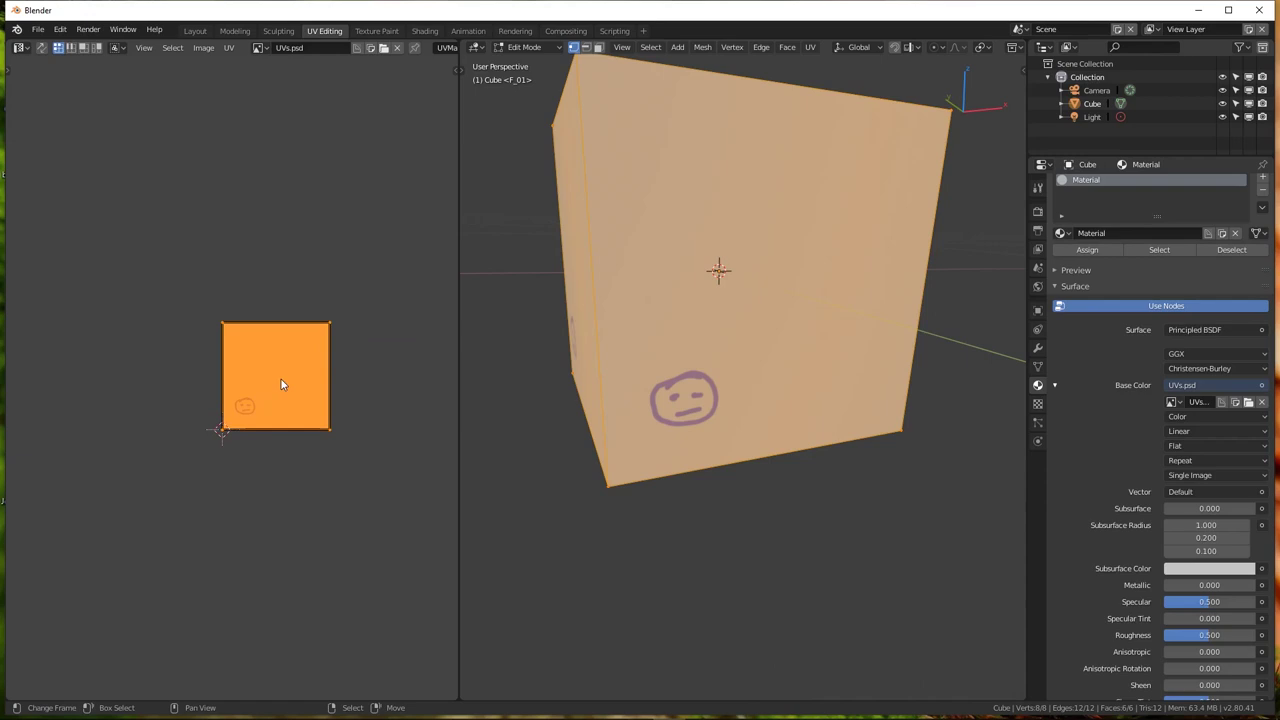
{"action": "scroll", "coordinate": [363, 428], "scroll_direction": "up", "scroll_amount": 4}
{"action": "scroll", "coordinate": [312, 385], "scroll_direction": "down", "scroll_amount": 1}
{"action": "mouse_move", "coordinate": [312, 385]}
{"action": "middle_mouse_down"}
{"action": "mouse_move", "coordinate": [365, 432]}
{"action": "mouse_move", "coordinate": [244, 420]}
{"action": "middle_mouse_up"}
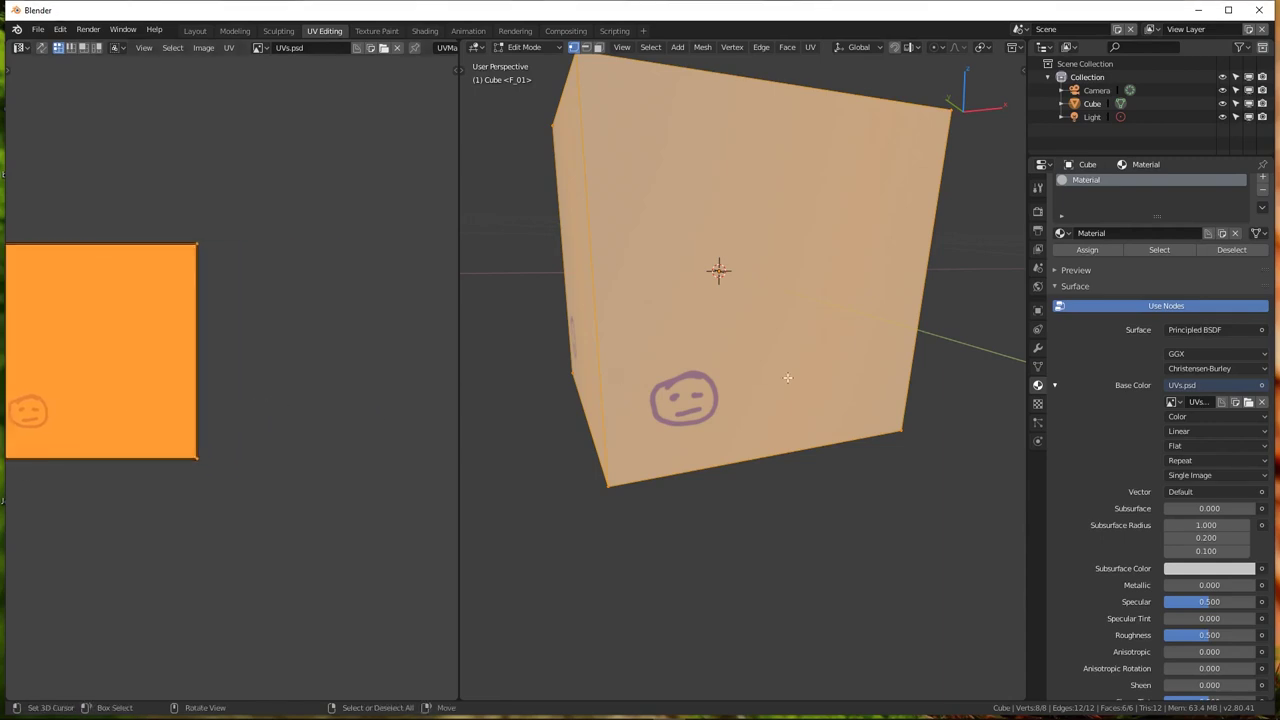
{"action": "scroll", "coordinate": [86, 397], "scroll_direction": "down", "scroll_amount": 4}
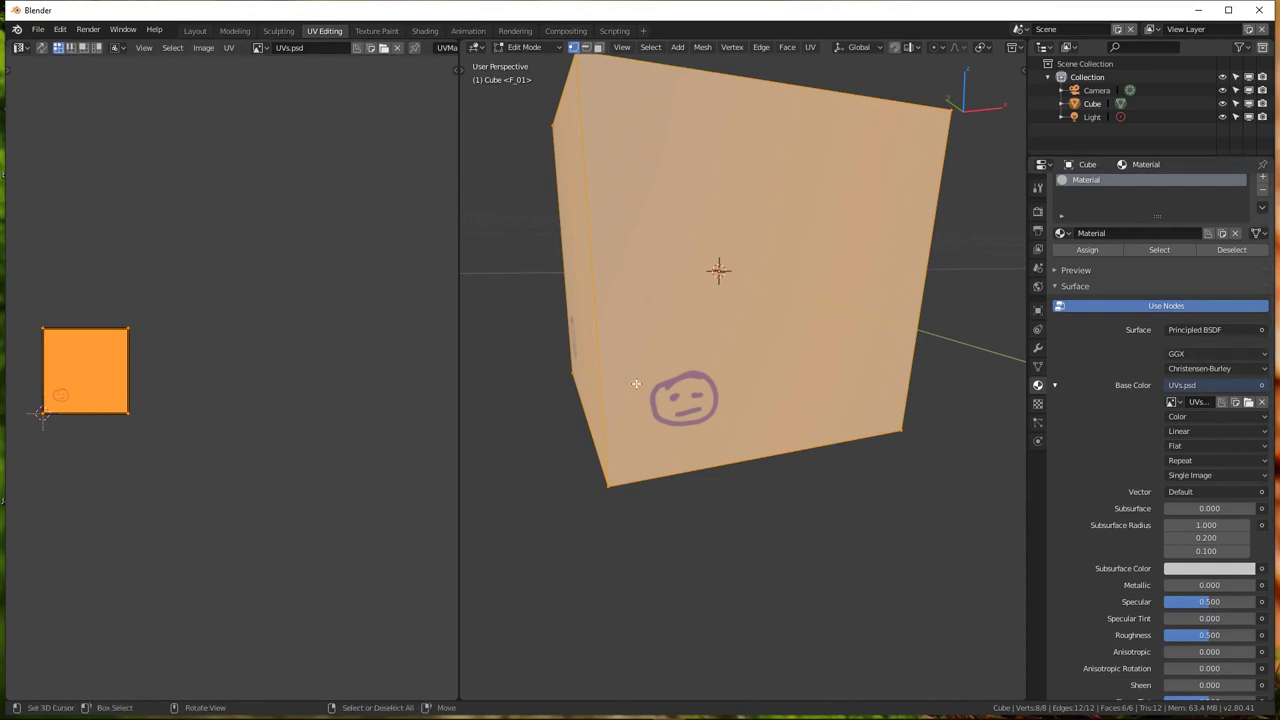
{"action": "middle_click_drag", "start_coordinate": [198, 421], "coordinate": [282, 413]}
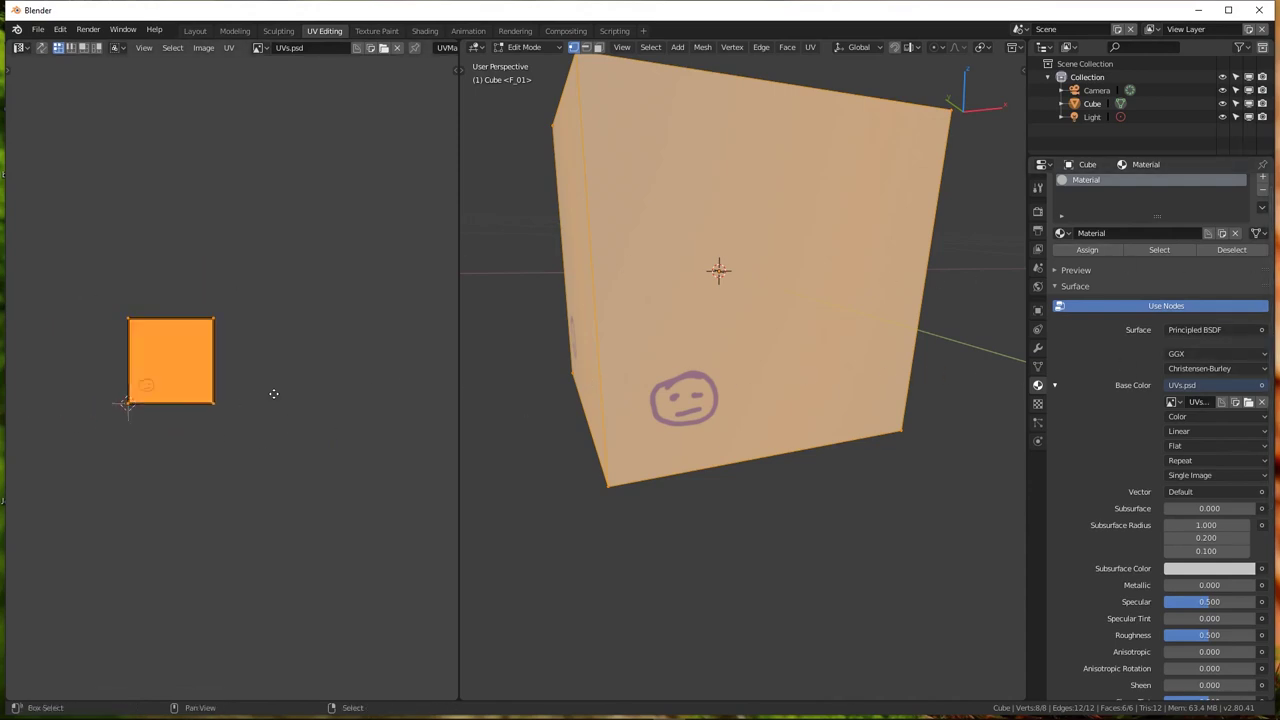
{"action": "scroll", "coordinate": [171, 391], "scroll_direction": "up", "scroll_amount": 1}
{"action": "scroll", "coordinate": [170, 389], "scroll_direction": "up", "scroll_amount": 1}
{"action": "middle_click_drag", "start_coordinate": [170, 389], "coordinate": [313, 386]}
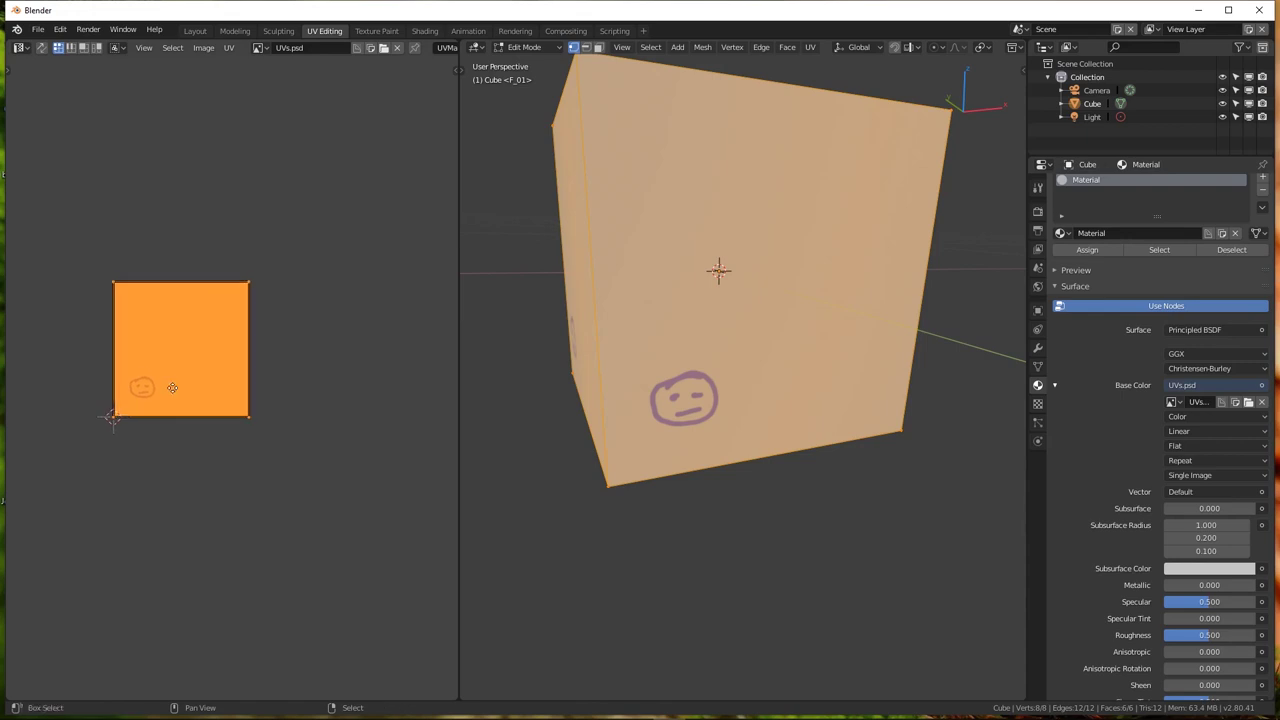
{"action": "middle_click_drag", "start_coordinate": [334, 320], "coordinate": [306, 320]}
{"action": "scroll", "coordinate": [306, 321], "scroll_direction": "up", "scroll_amount": 1}
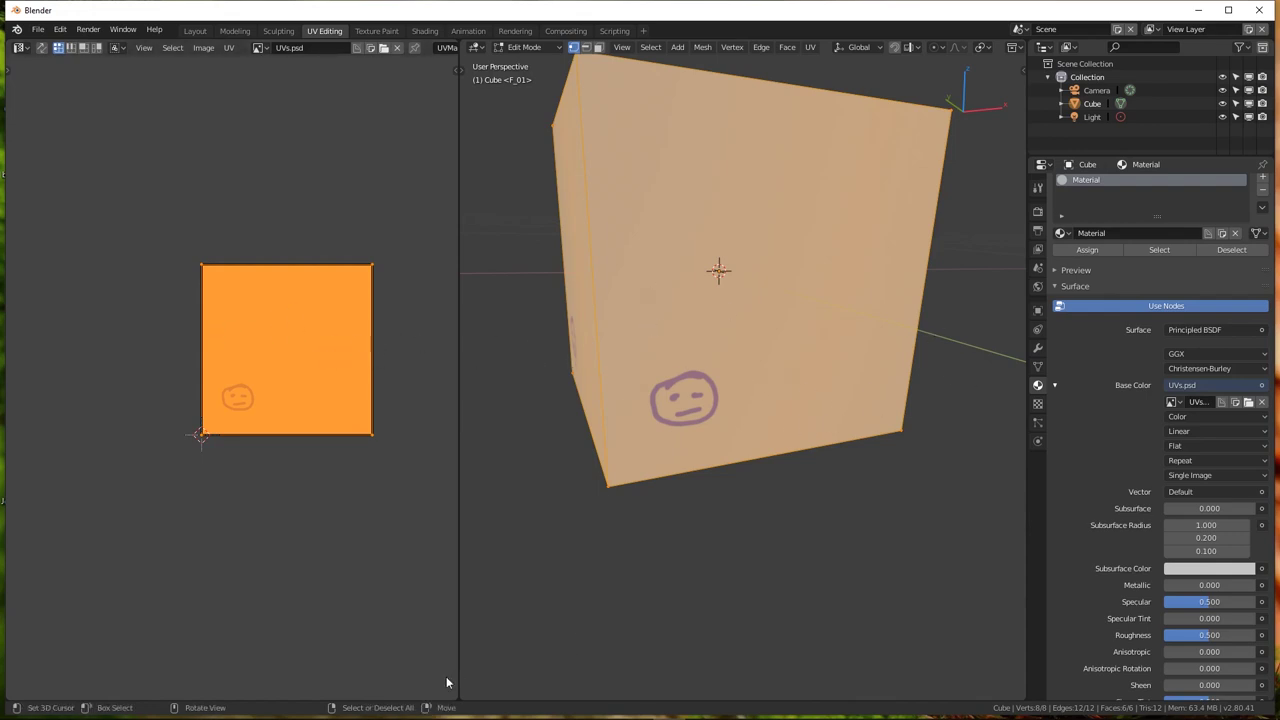
Split the 3D viewport, merge the extra area back, and deselect all faces
{"action": "left_click_drag", "start_coordinate": [462, 697], "coordinate": [494, 508]}
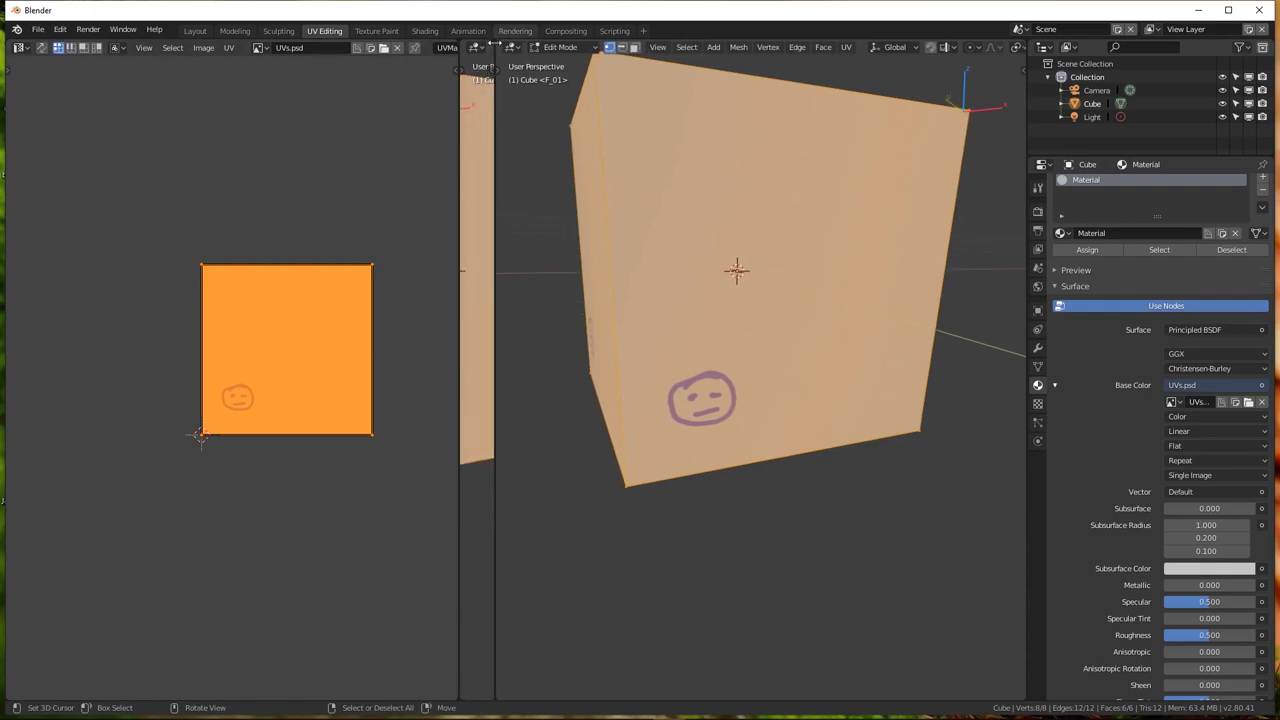
{"action": "left_click_drag", "start_coordinate": [496, 44], "coordinate": [478, 48]}
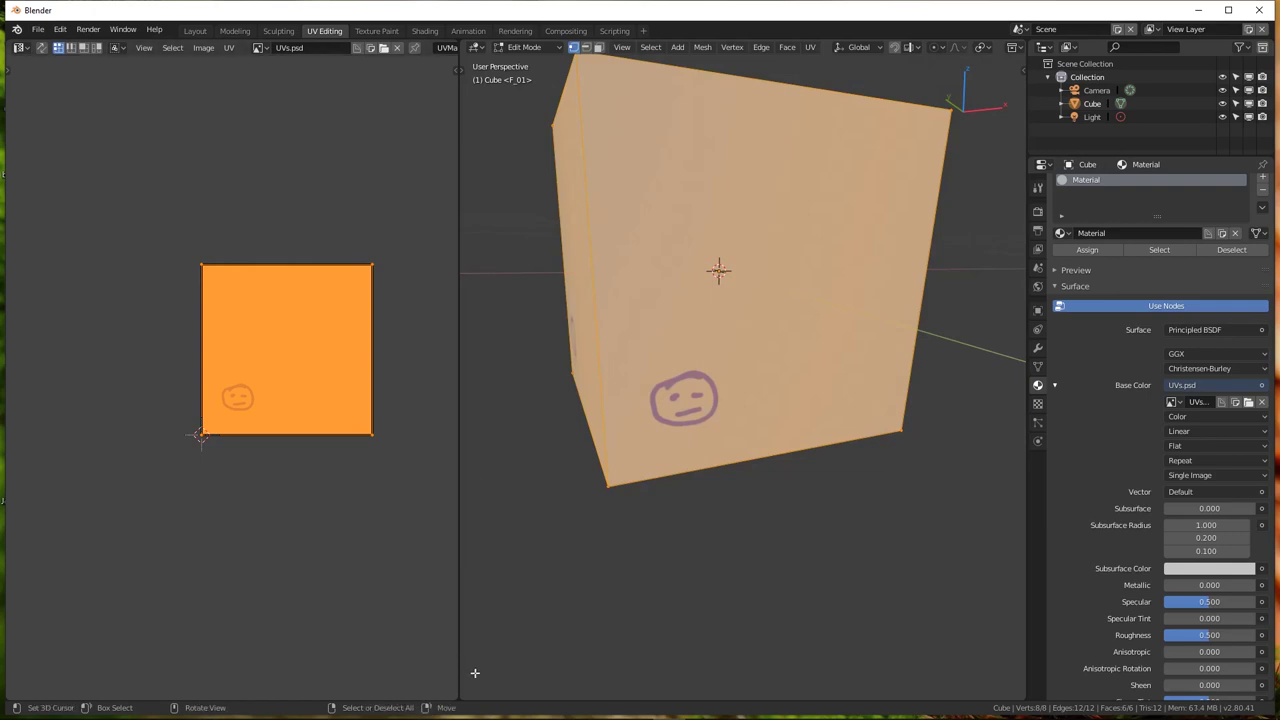
{"action": "mouse_move", "coordinate": [474, 680]}
{"action": "left_mouse_down"}
{"action": "mouse_move", "coordinate": [463, 702]}
{"action": "mouse_move", "coordinate": [499, 687]}
{"action": "mouse_move", "coordinate": [463, 697]}
{"action": "mouse_move", "coordinate": [470, 360]}
{"action": "left_mouse_up"}
Turn the lower area into a Shader Editor and add Texture Coordinate and Mapping nodes to the image texture
{"action": "left_click", "coordinate": [474, 370]}
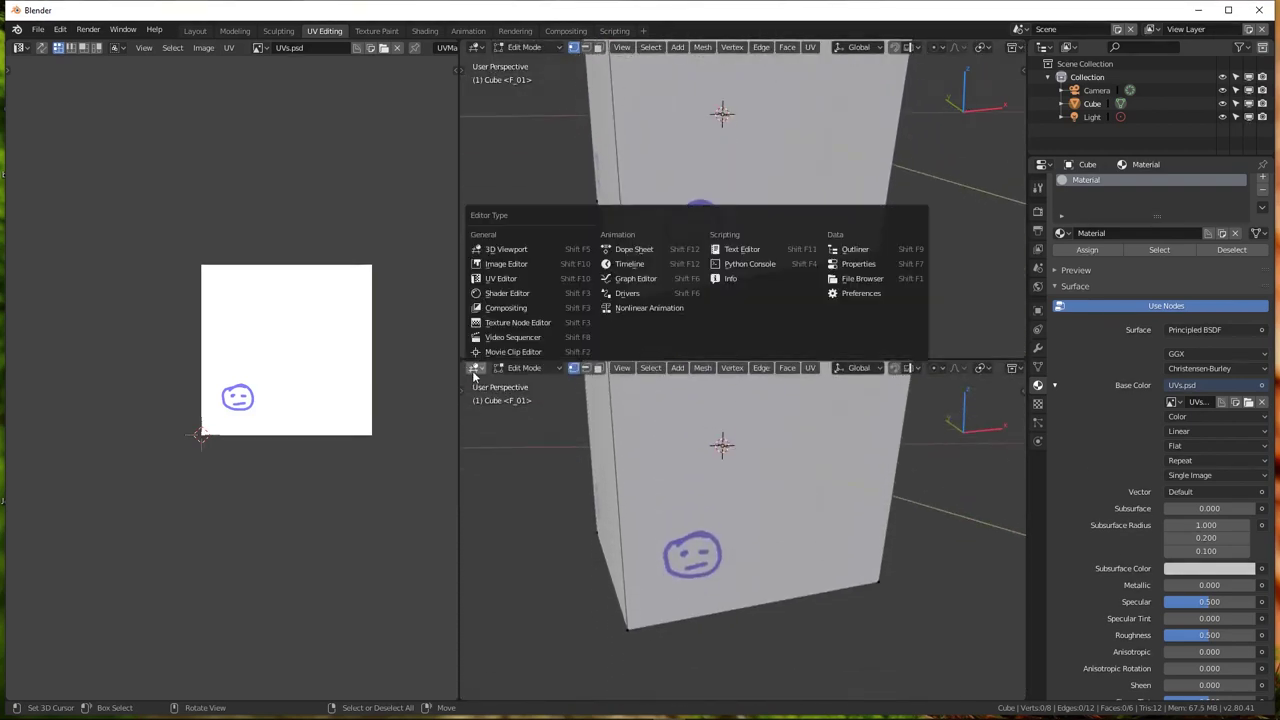
{"action": "left_click", "coordinate": [507, 293]}
{"action": "scroll", "coordinate": [675, 540], "scroll_direction": "down", "scroll_amount": 3}
{"action": "scroll", "coordinate": [700, 445], "scroll_direction": "up", "scroll_amount": 3}
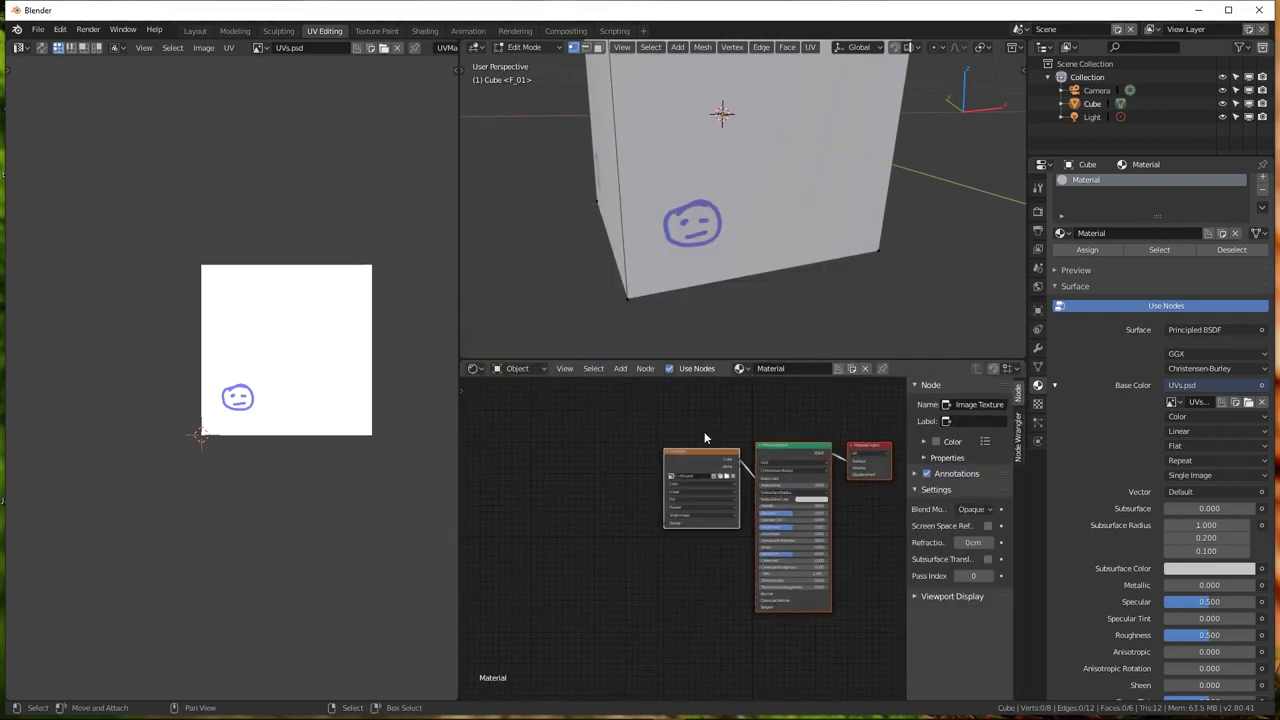
{"action": "left_click", "coordinate": [697, 460]}
{"action": "key", "text": "ctrl+t"}
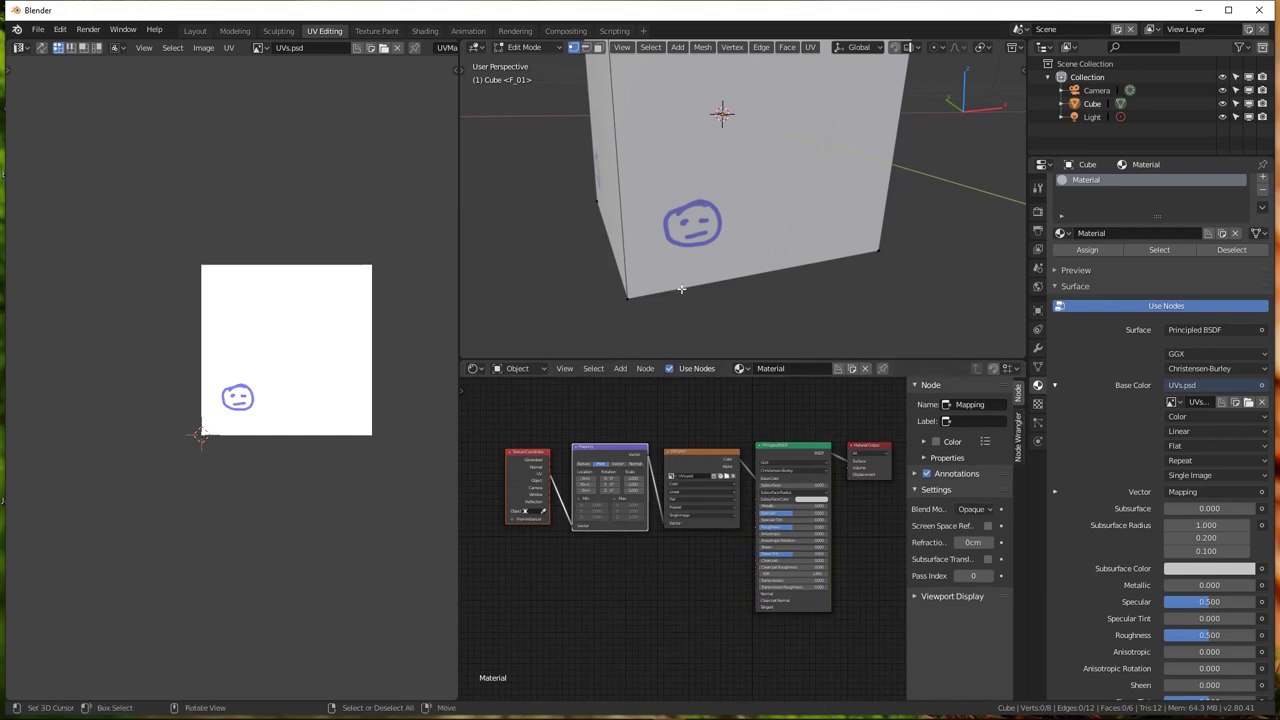
{"action": "scroll", "coordinate": [700, 240], "scroll_direction": "up", "scroll_amount": 3}
{"action": "mouse_move", "coordinate": [690, 240]}
{"action": "middle_mouse_down"}
{"action": "mouse_move", "coordinate": [685, 213]}
{"action": "mouse_move", "coordinate": [720, 180]}
{"action": "mouse_move", "coordinate": [740, 200]}
{"action": "middle_mouse_up"}
{"action": "scroll", "coordinate": [685, 213], "scroll_direction": "down", "scroll_amount": 3}
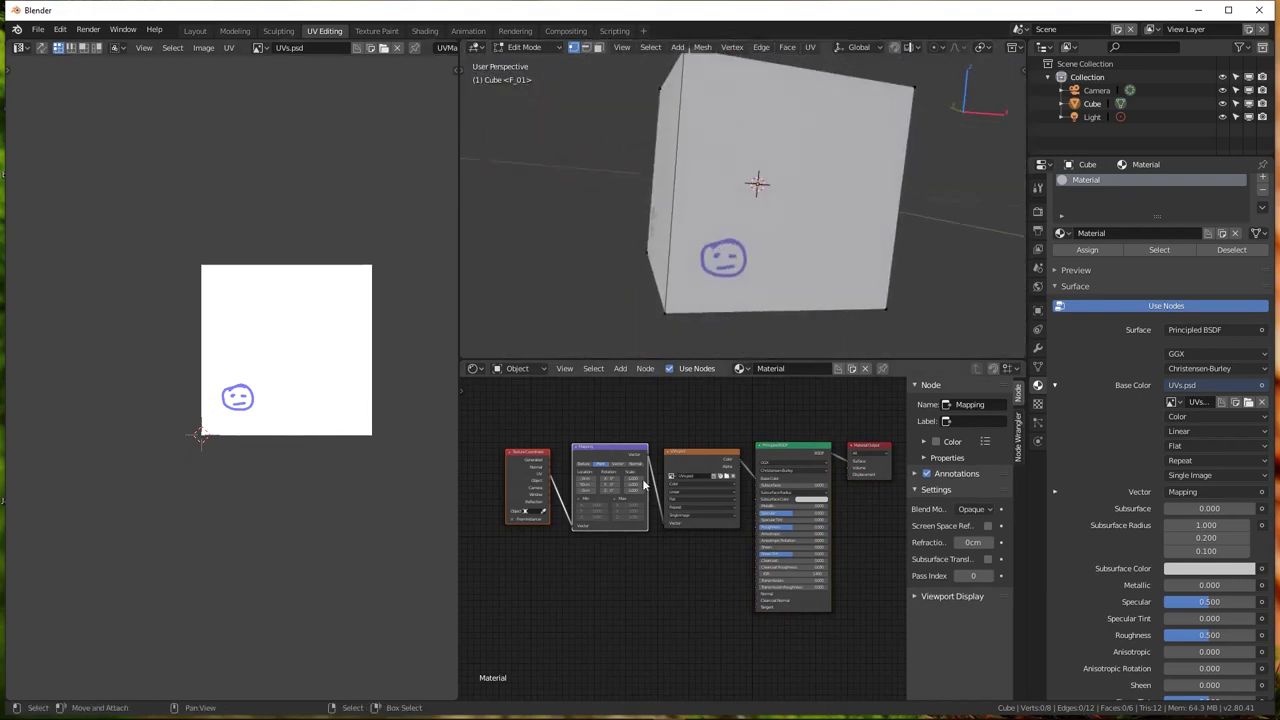
{"action": "scroll", "coordinate": [642, 478], "scroll_direction": "up", "scroll_amount": 2}
{"action": "scroll", "coordinate": [630, 488], "scroll_direction": "up", "scroll_amount": 4}
{"action": "scroll", "coordinate": [640, 488], "scroll_direction": "up", "scroll_amount": 1}
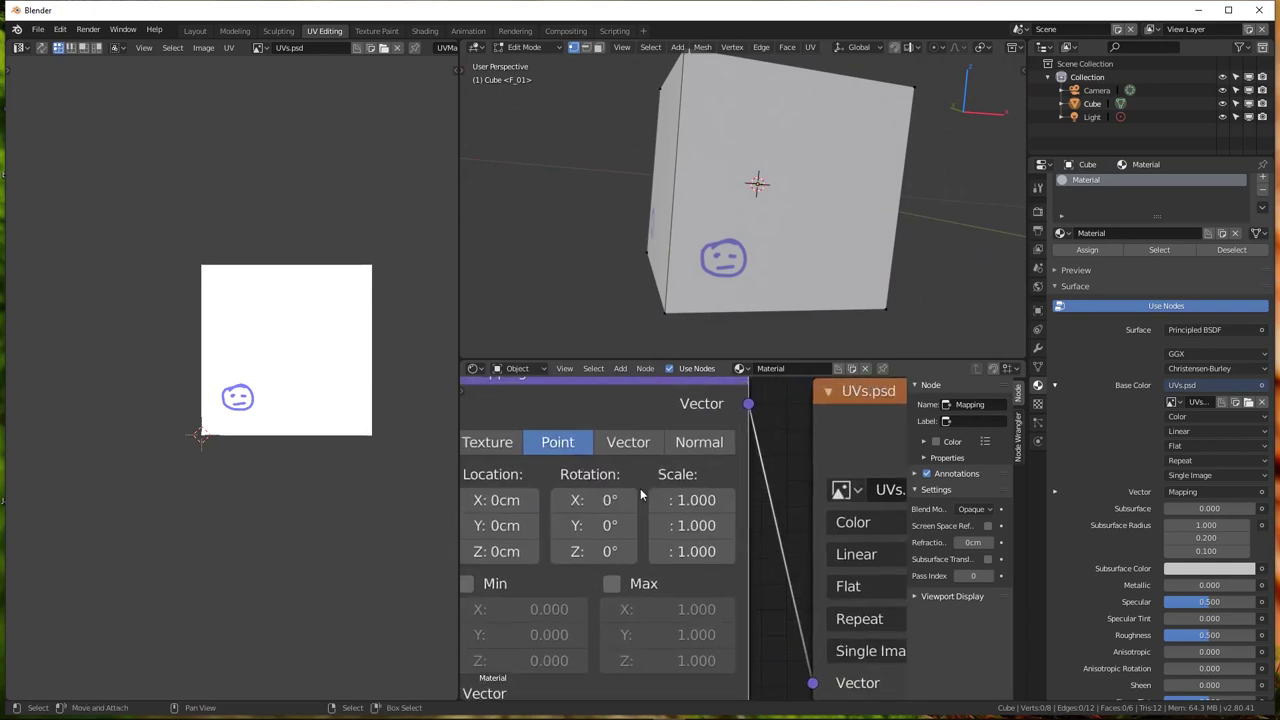
Set the Mapping node's Scale to 2 on X, Y and Z
{"action": "left_click_drag", "start_coordinate": [695, 500], "coordinate": [780, 500]}
{"action": "left_click_drag", "start_coordinate": [695, 500], "coordinate": [655, 500]}
{"action": "scroll", "coordinate": [695, 501], "scroll_direction": "down", "scroll_amount": 3}
{"action": "scroll", "coordinate": [695, 501], "scroll_direction": "down", "scroll_amount": 1}
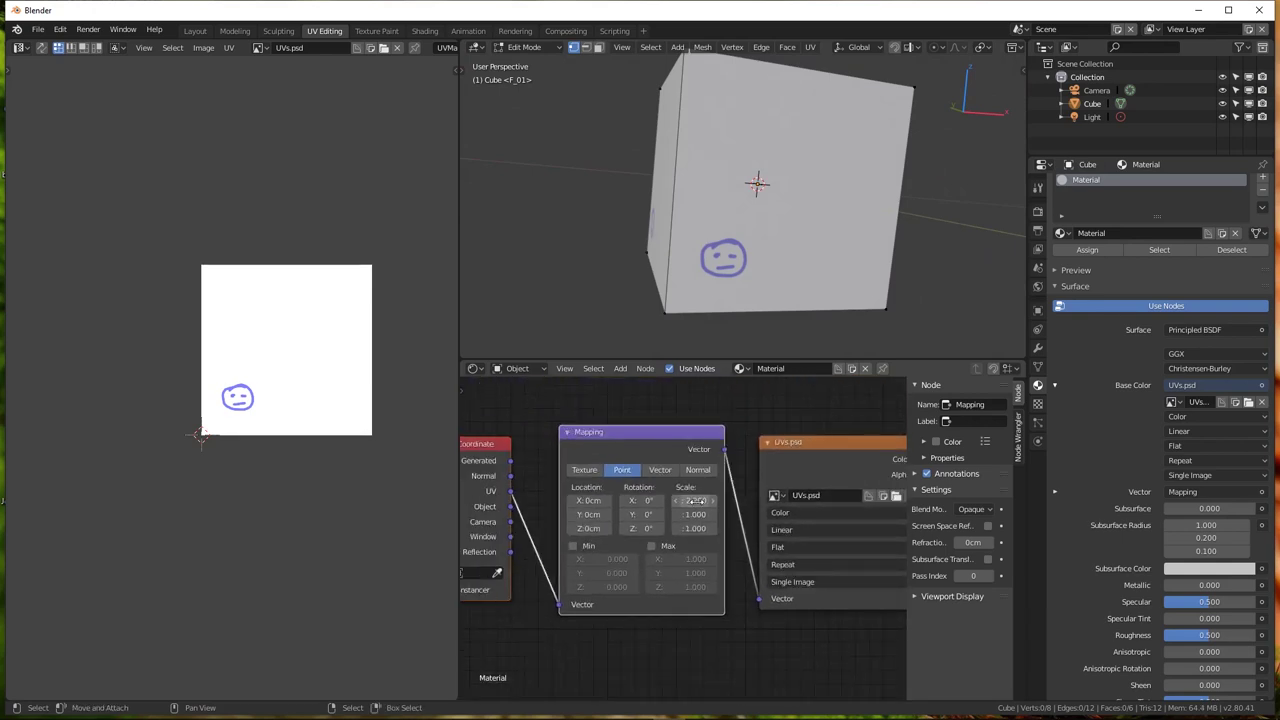
{"action": "scroll", "coordinate": [695, 501], "scroll_direction": "up", "scroll_amount": 2}
{"action": "left_click", "coordinate": [695, 501]}
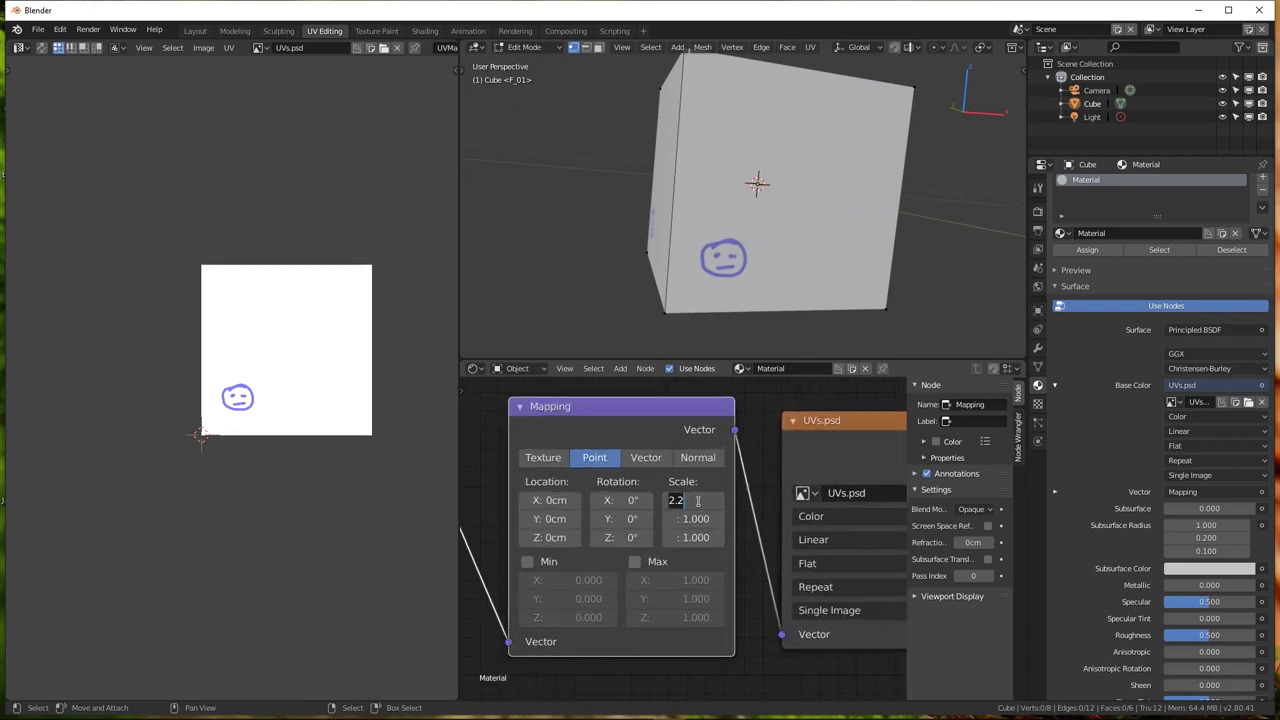
{"action": "key", "text": "BackSpace"}
{"action": "key", "text": "BackSpace"}
{"action": "key", "text": "Tab"}
{"action": "type", "text": "2"}
{"action": "key", "text": "Tab"}
{"action": "key", "text": "Return"}
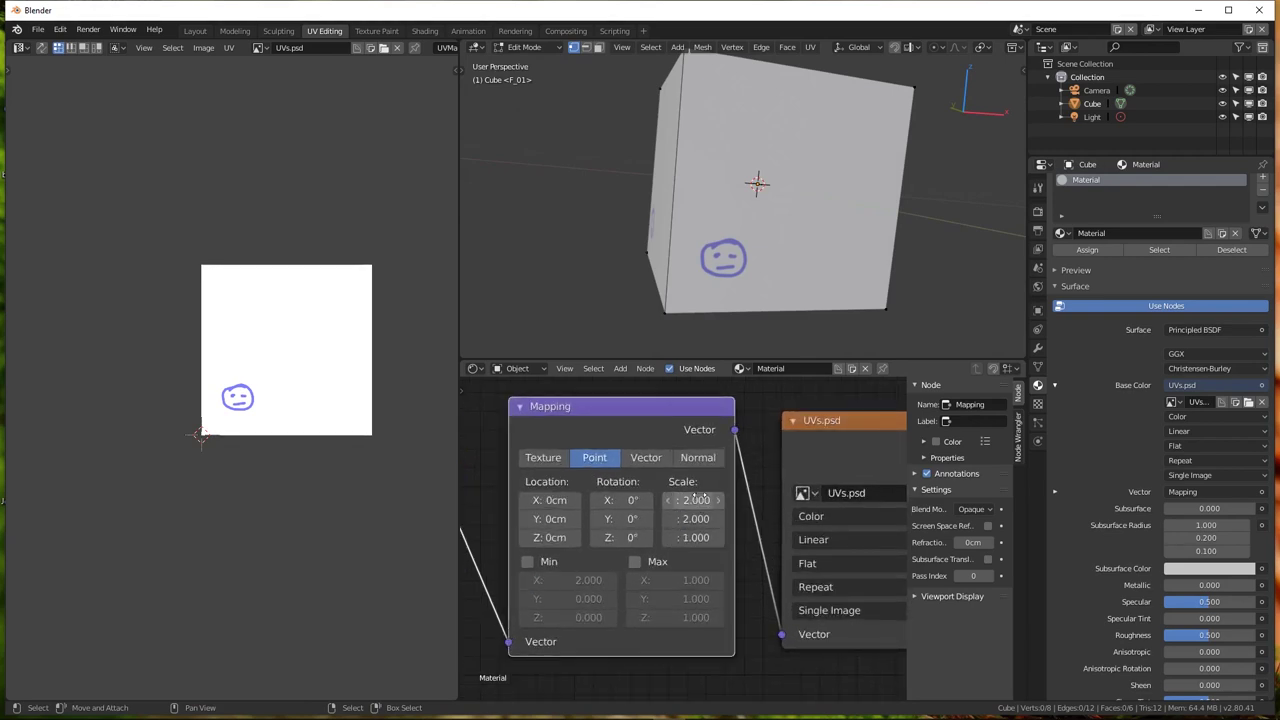
{"action": "left_click", "coordinate": [697, 537]}
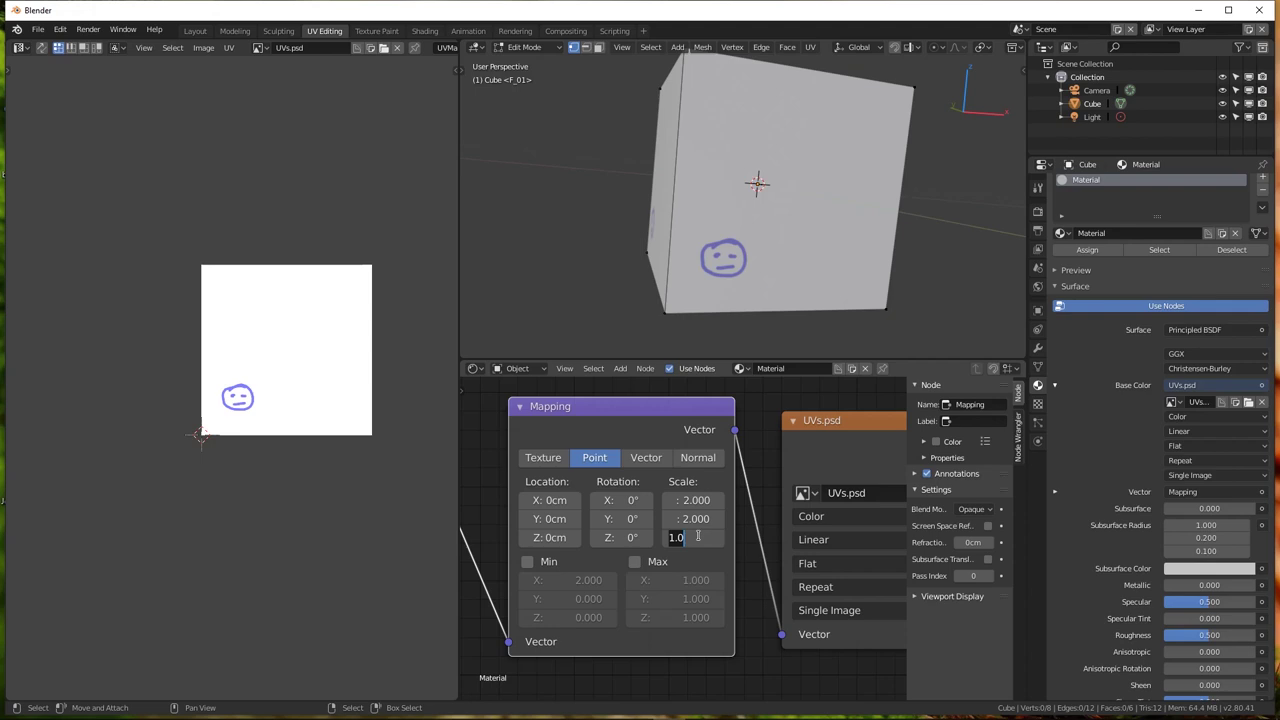
{"action": "type", "text": "2"}
{"action": "key", "text": "Return"}
{"action": "scroll", "coordinate": [843, 203], "scroll_direction": "down", "scroll_amount": 3}
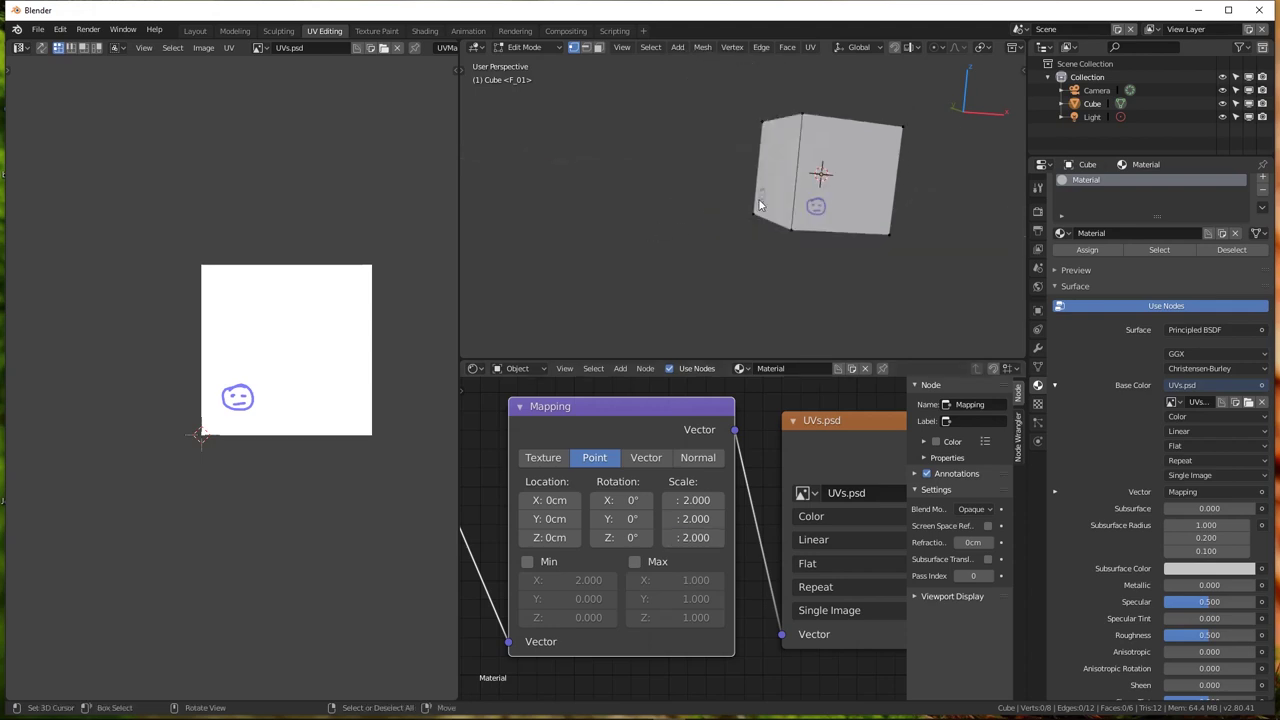
Preview the maximized cube in Rendered shading, then return to Solid shading and the normal layout
{"action": "key", "text": "ctrl+space"}
{"action": "left_click", "coordinate": [1220, 47]}
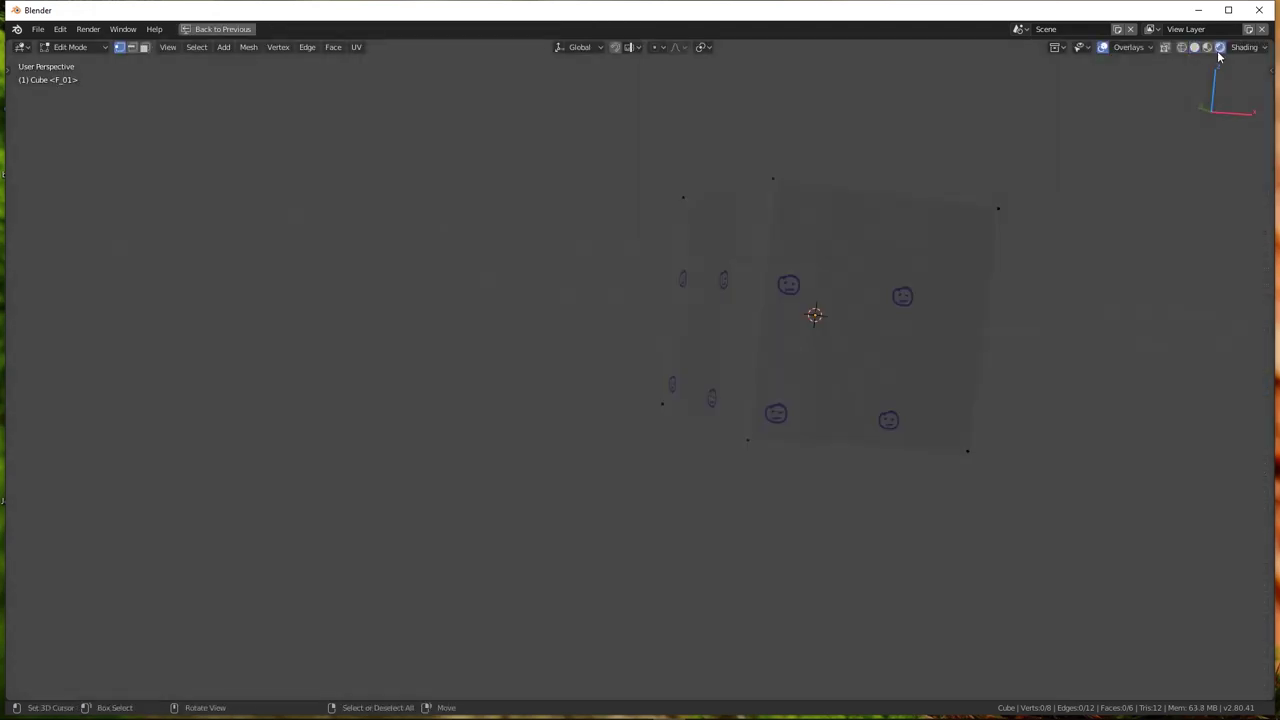
{"action": "left_click", "coordinate": [1195, 47]}
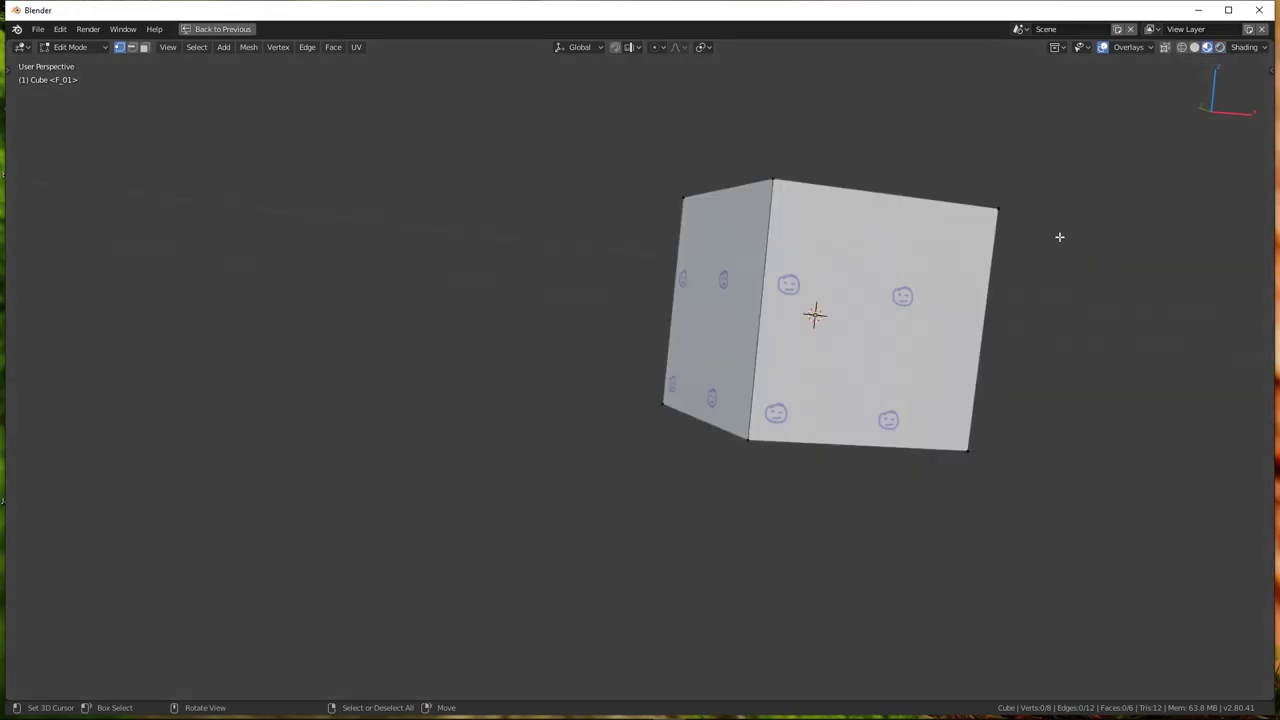
{"action": "key", "text": "ctrl+space"}
Set the Mapping Scale to 4 across X, Y and Z to tile the doodle densely
{"action": "scroll", "coordinate": [718, 216], "scroll_direction": "up", "scroll_amount": 3}
{"action": "mouse_move", "coordinate": [718, 216]}
{"action": "middle_mouse_down"}
{"action": "mouse_move", "coordinate": [794, 175]}
{"action": "mouse_move", "coordinate": [740, 230]}
{"action": "middle_mouse_up"}
{"action": "left_click", "coordinate": [695, 500]}
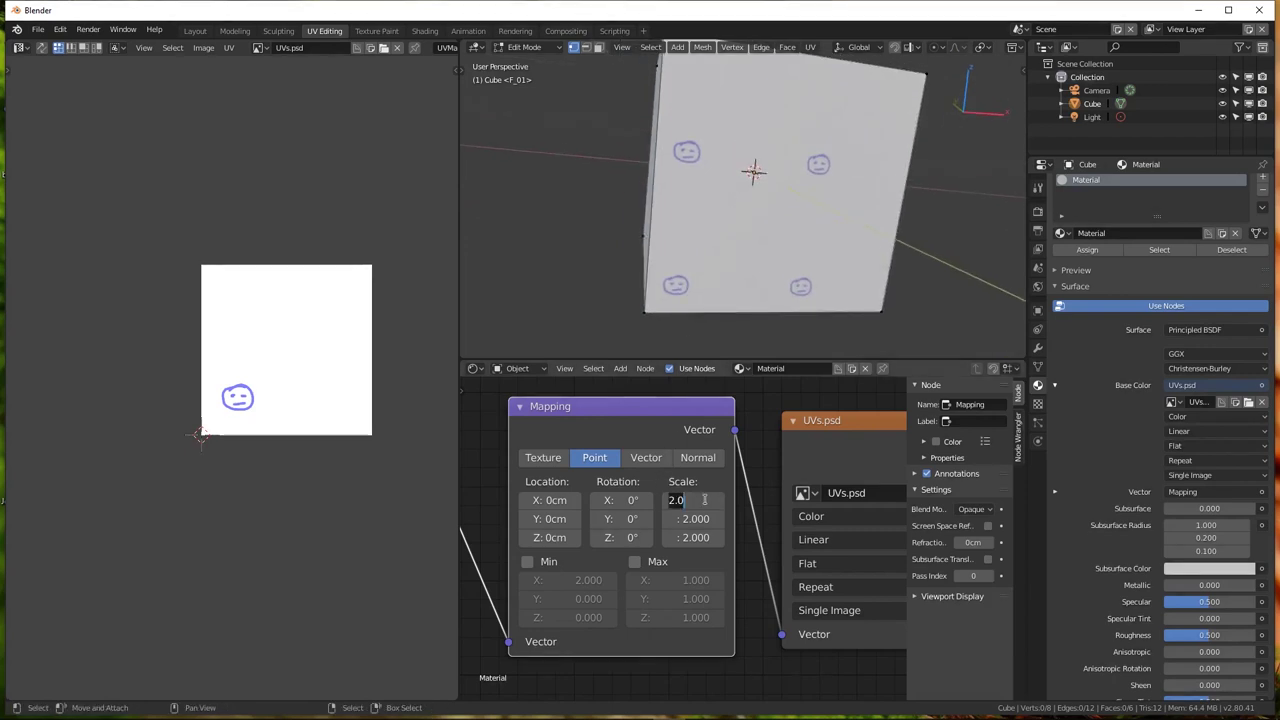
{"action": "type", "text": "4"}
{"action": "key", "text": "Tab"}
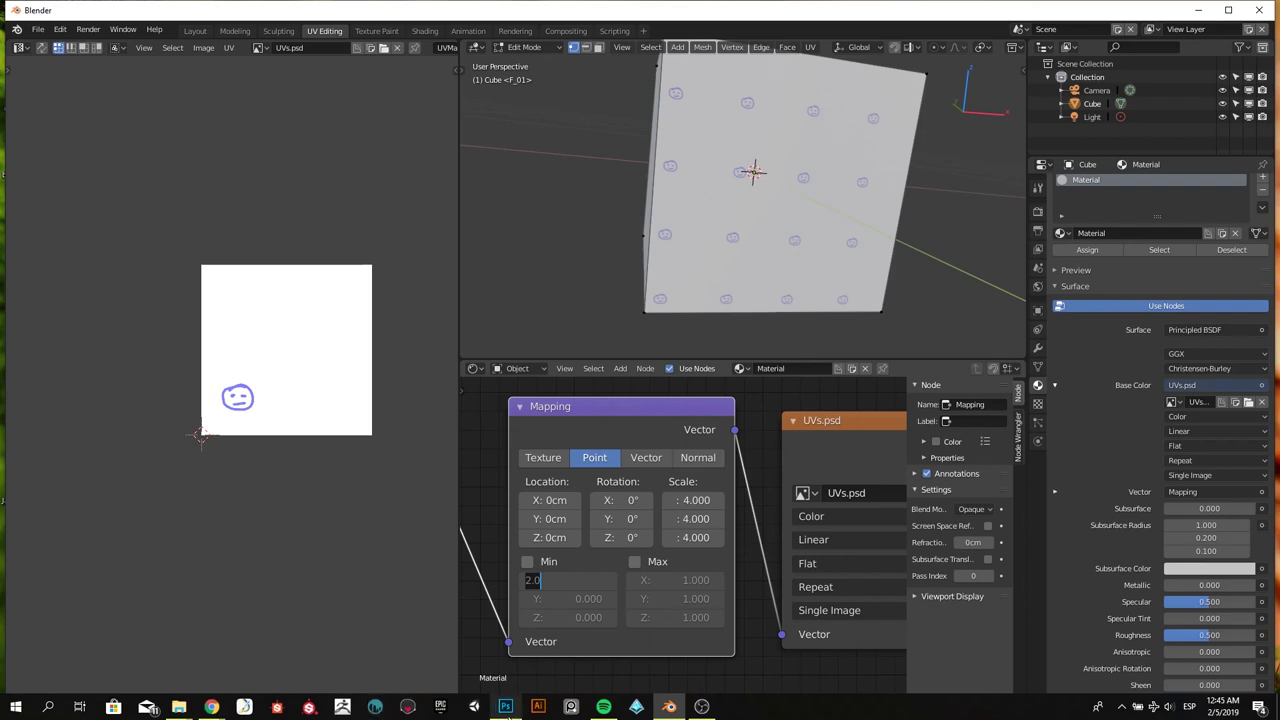
In Photoshop, add a new layer to UVs.psd and hide the face-doodle Layer 1
{"action": "left_click", "coordinate": [506, 708]}
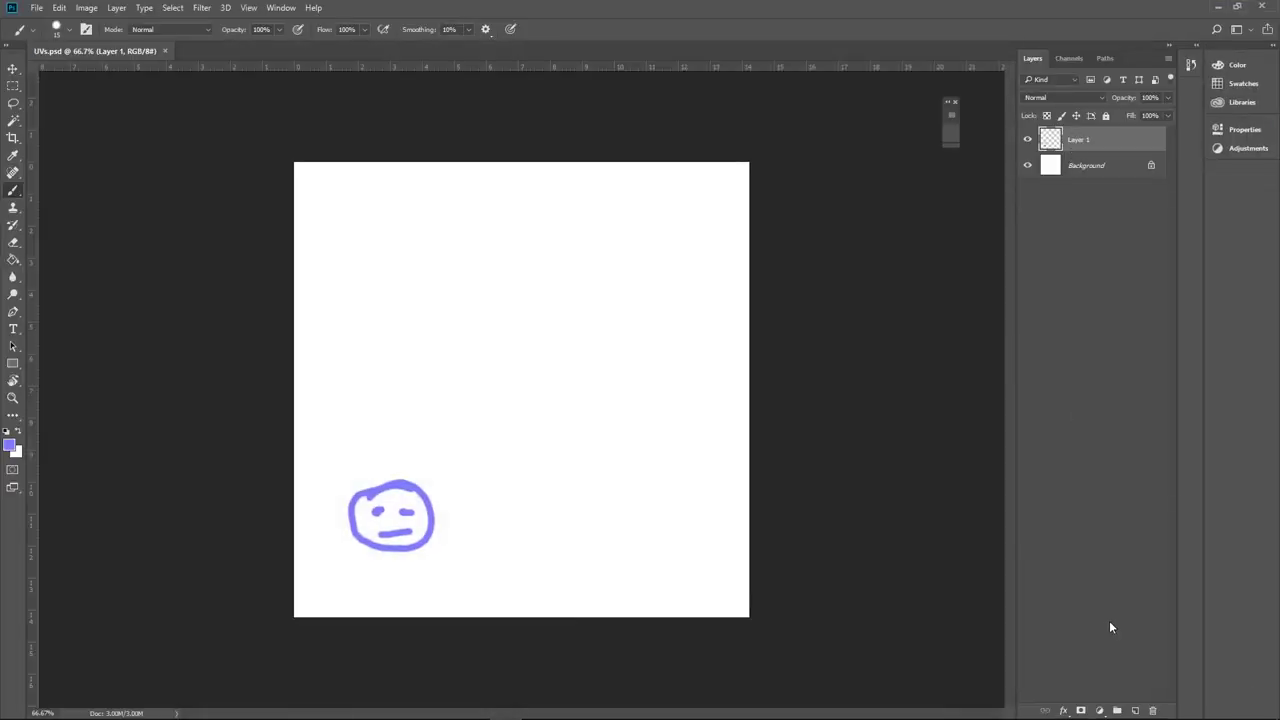
{"action": "left_click", "coordinate": [1134, 708]}
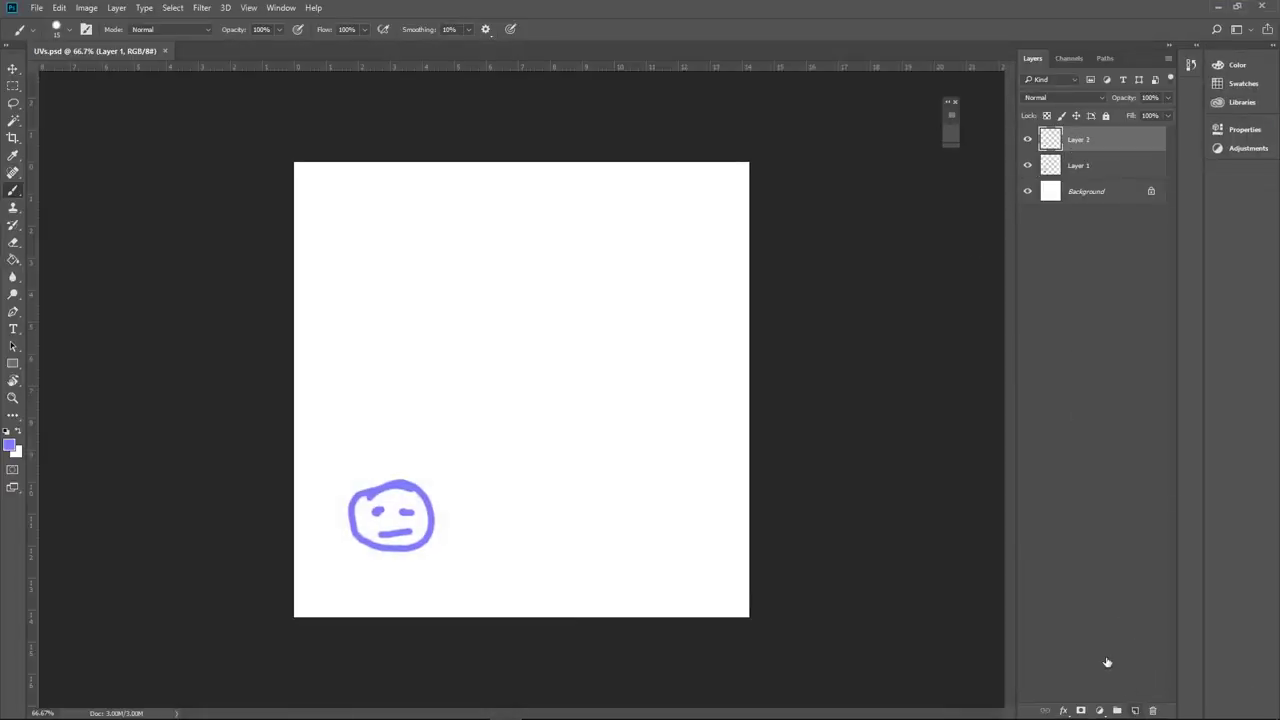
{"action": "left_click", "coordinate": [1027, 165]}
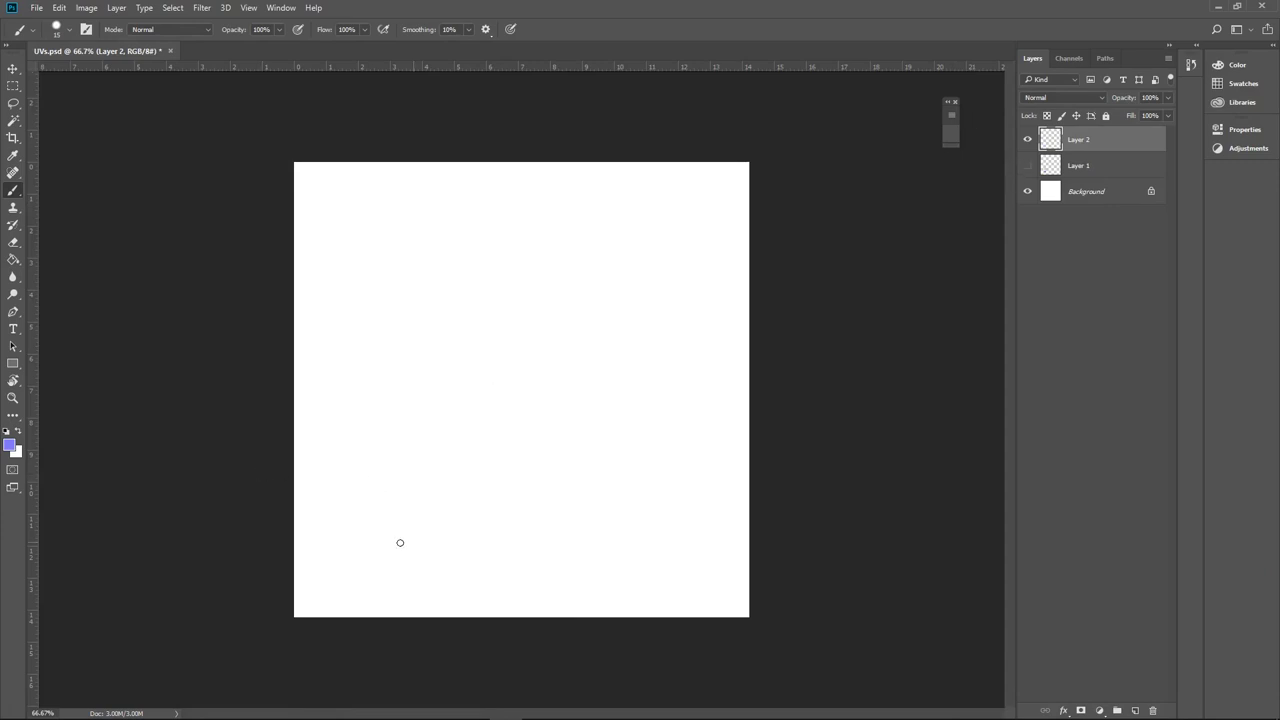
Paint purple horizontal brick rows and staggered vertical joints on the new layer
{"action": "left_click_drag", "start_coordinate": [300, 546], "coordinate": [760, 588]}
{"action": "left_click_drag", "start_coordinate": [282, 470], "coordinate": [729, 451]}
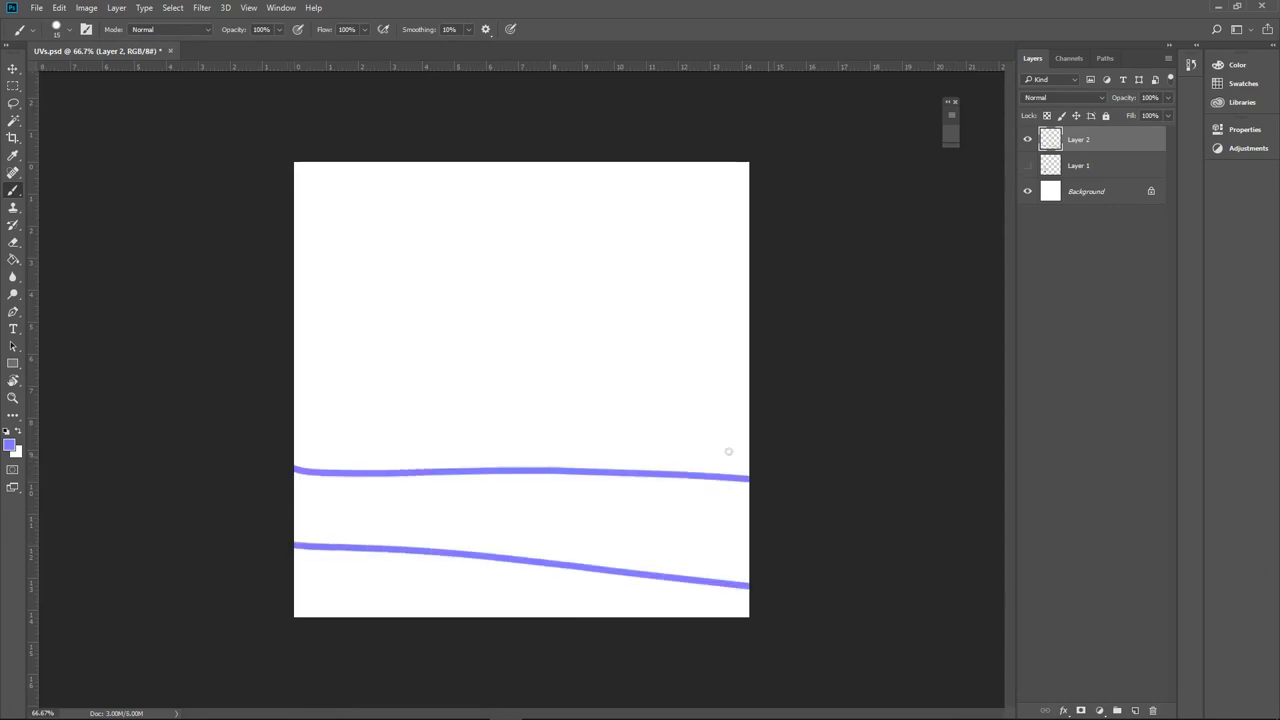
{"action": "left_click_drag", "start_coordinate": [271, 362], "coordinate": [956, 365]}
{"action": "left_click_drag", "start_coordinate": [282, 274], "coordinate": [744, 285]}
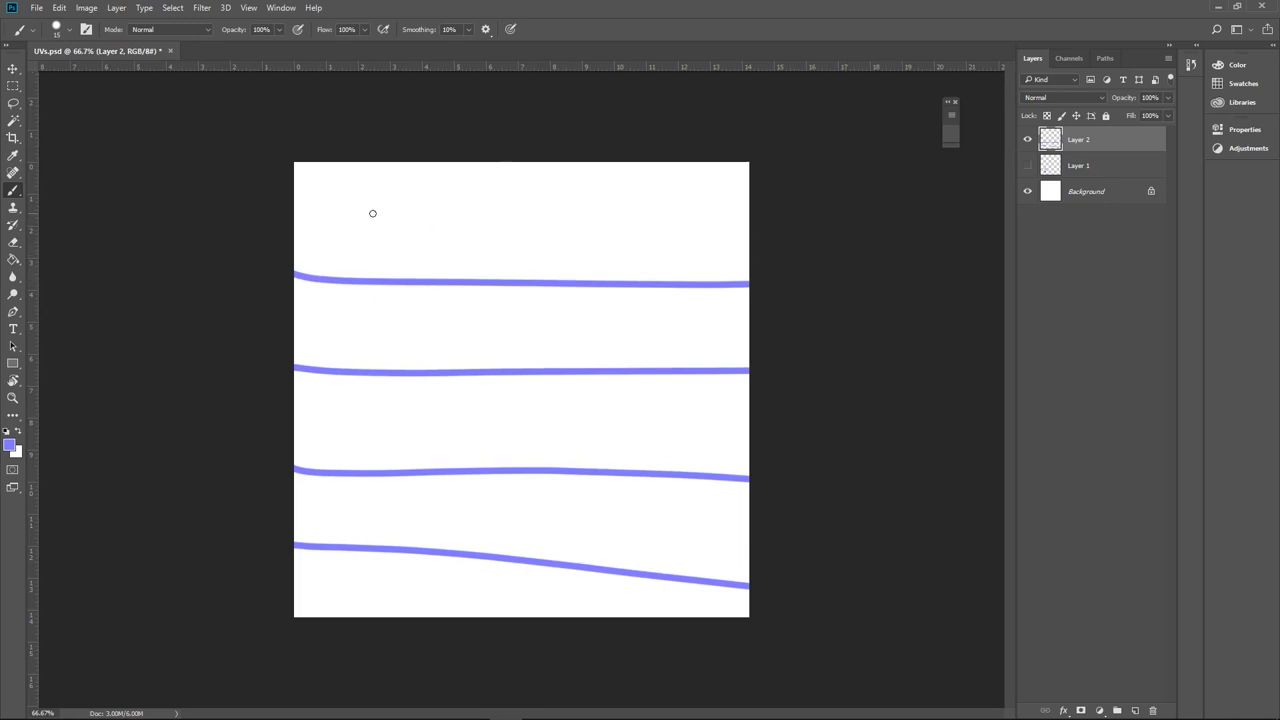
{"action": "left_click_drag", "start_coordinate": [497, 168], "coordinate": [493, 281]}
{"action": "left_click_drag", "start_coordinate": [399, 280], "coordinate": [405, 299]}
{"action": "left_click_drag", "start_coordinate": [653, 292], "coordinate": [648, 368]}
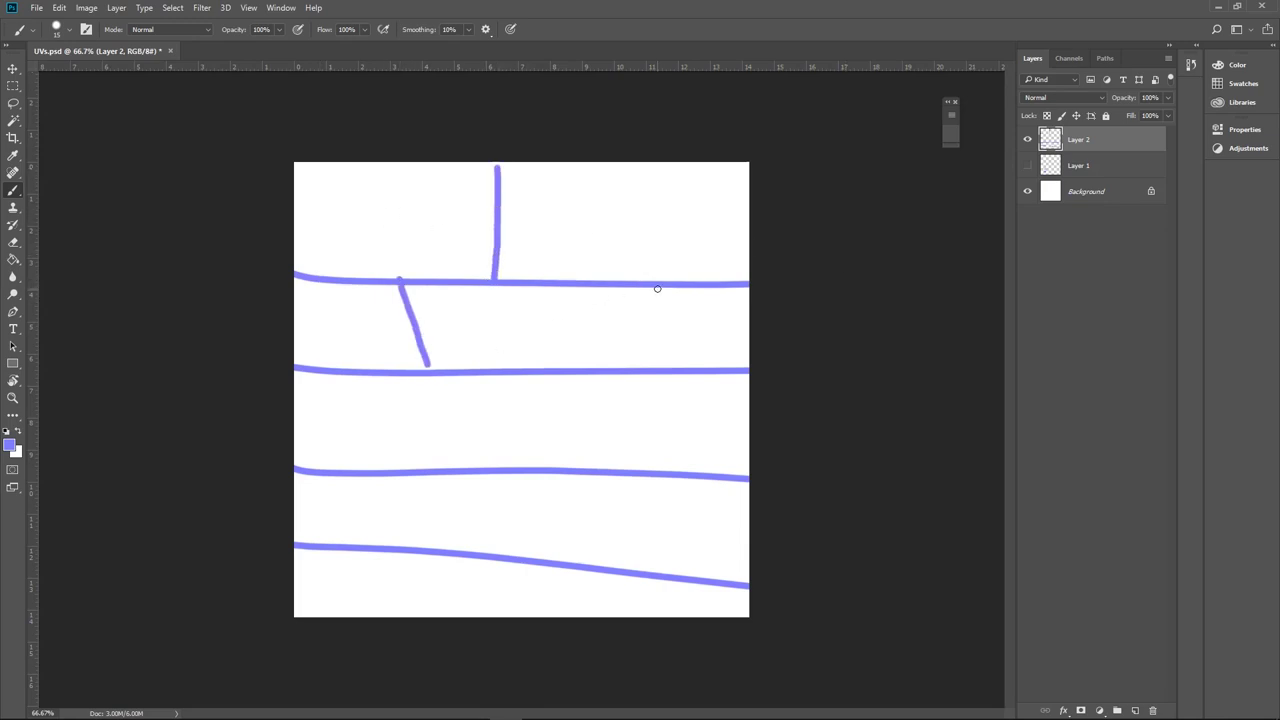
{"action": "left_click_drag", "start_coordinate": [530, 378], "coordinate": [520, 456]}
{"action": "left_click_drag", "start_coordinate": [375, 474], "coordinate": [385, 562]}
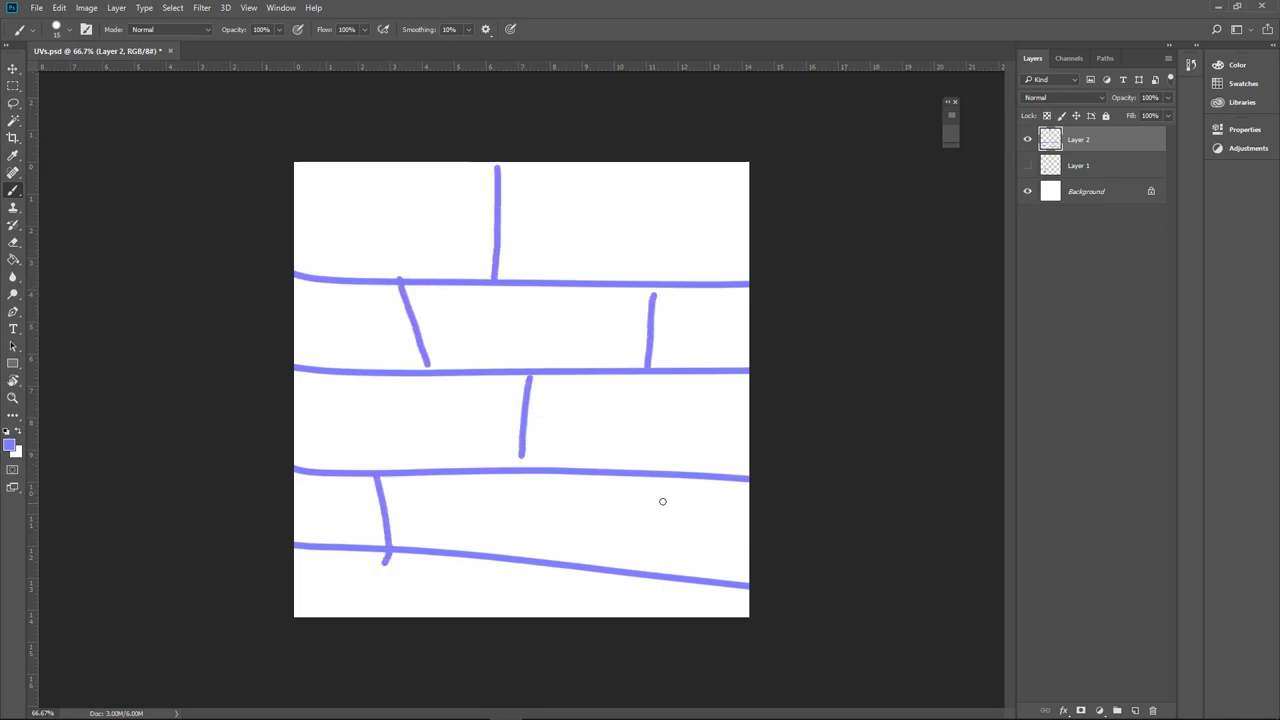
{"action": "left_click_drag", "start_coordinate": [653, 477], "coordinate": [624, 604]}
{"action": "left_click_drag", "start_coordinate": [513, 562], "coordinate": [520, 612]}
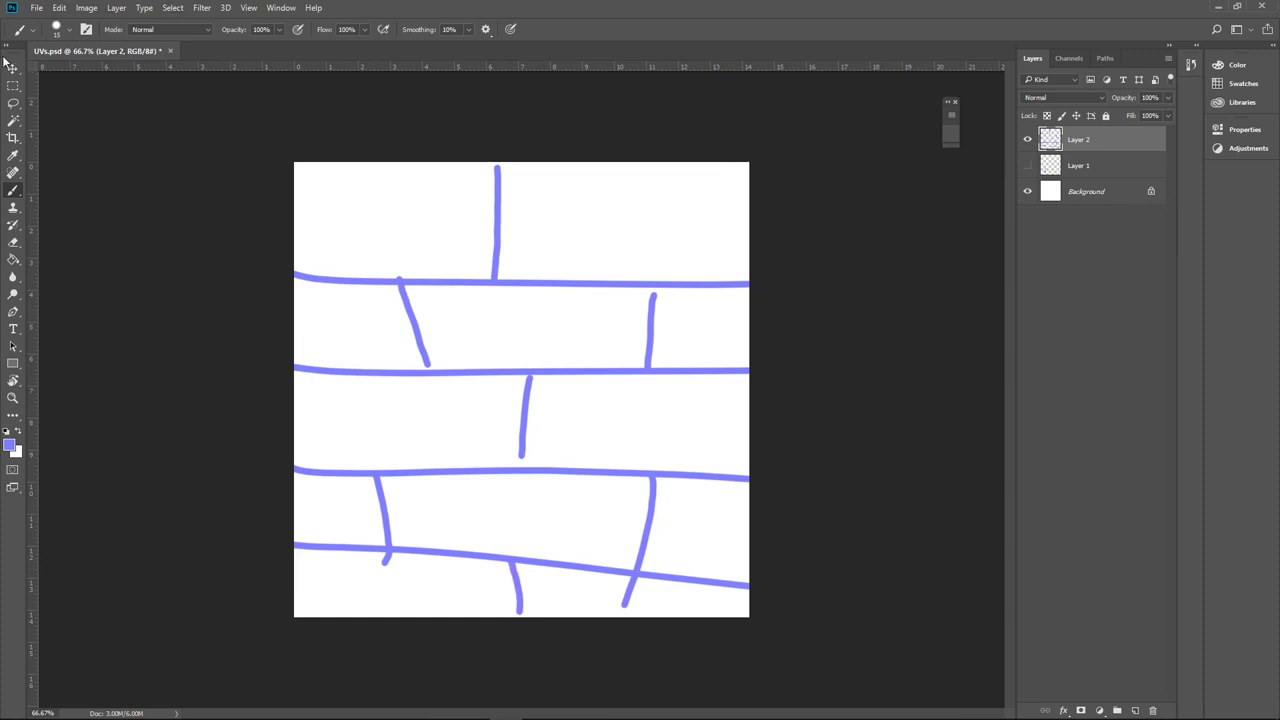
{"action": "left_click", "coordinate": [36, 8]}
{"action": "left_click", "coordinate": [515, 224]}
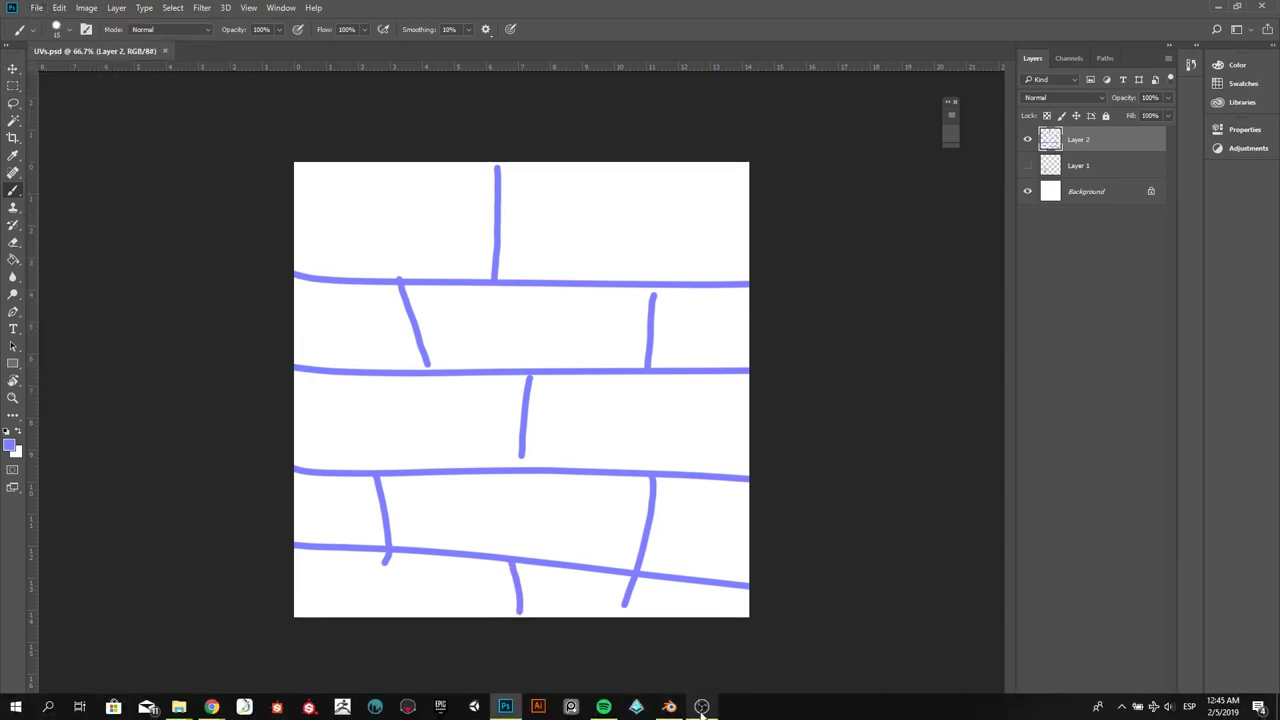
Back in Blender, reload UVs.psd as the cube's texture image
{"action": "left_click", "coordinate": [669, 706]}
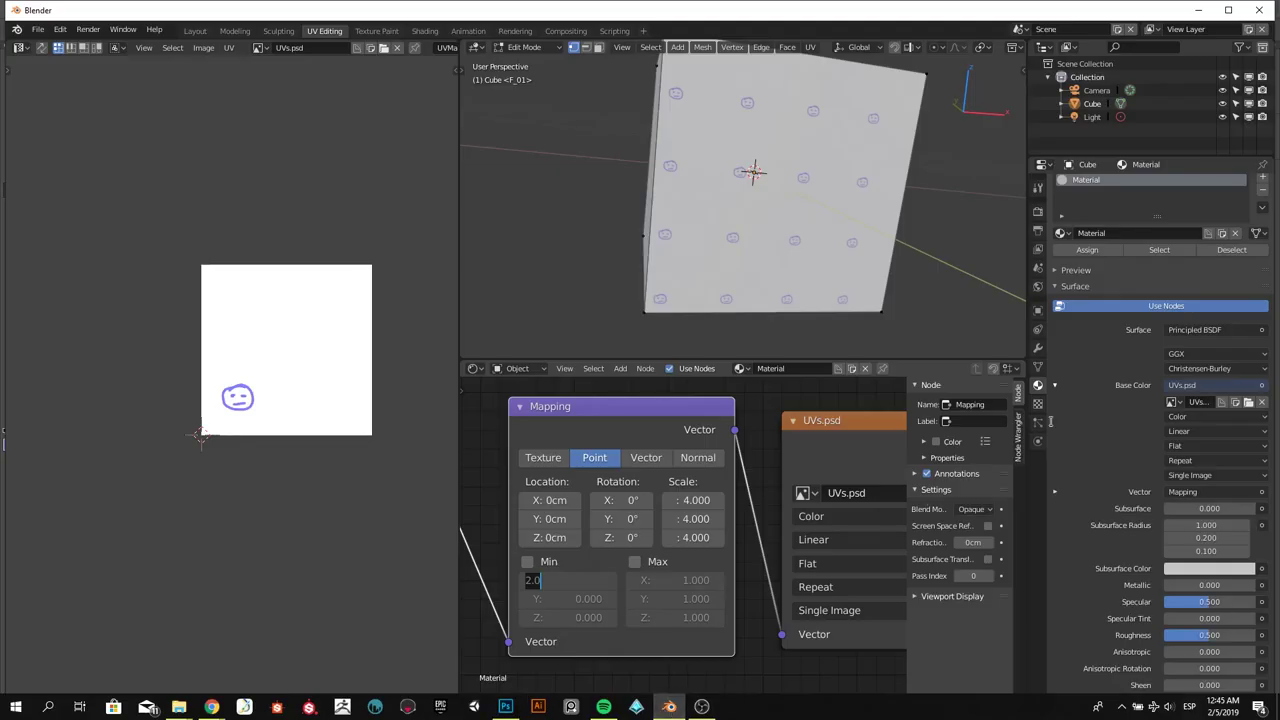
{"action": "left_click", "coordinate": [1248, 402]}
{"action": "double_click", "coordinate": [204, 113]}
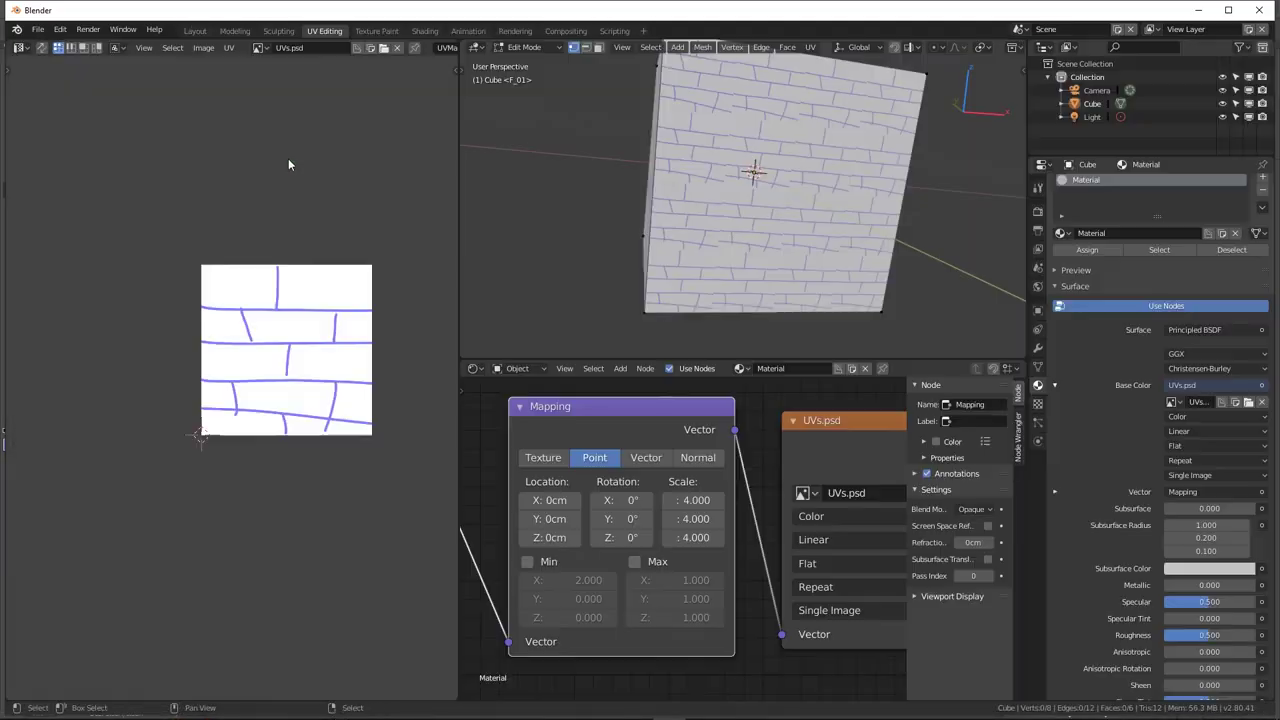
Reset the Mapping Scale to 1 on all axes and inspect the larger bricks
{"action": "left_click_drag", "start_coordinate": [670, 500], "coordinate": [696, 505], "text": "alt"}
{"action": "left_click", "coordinate": [696, 505]}
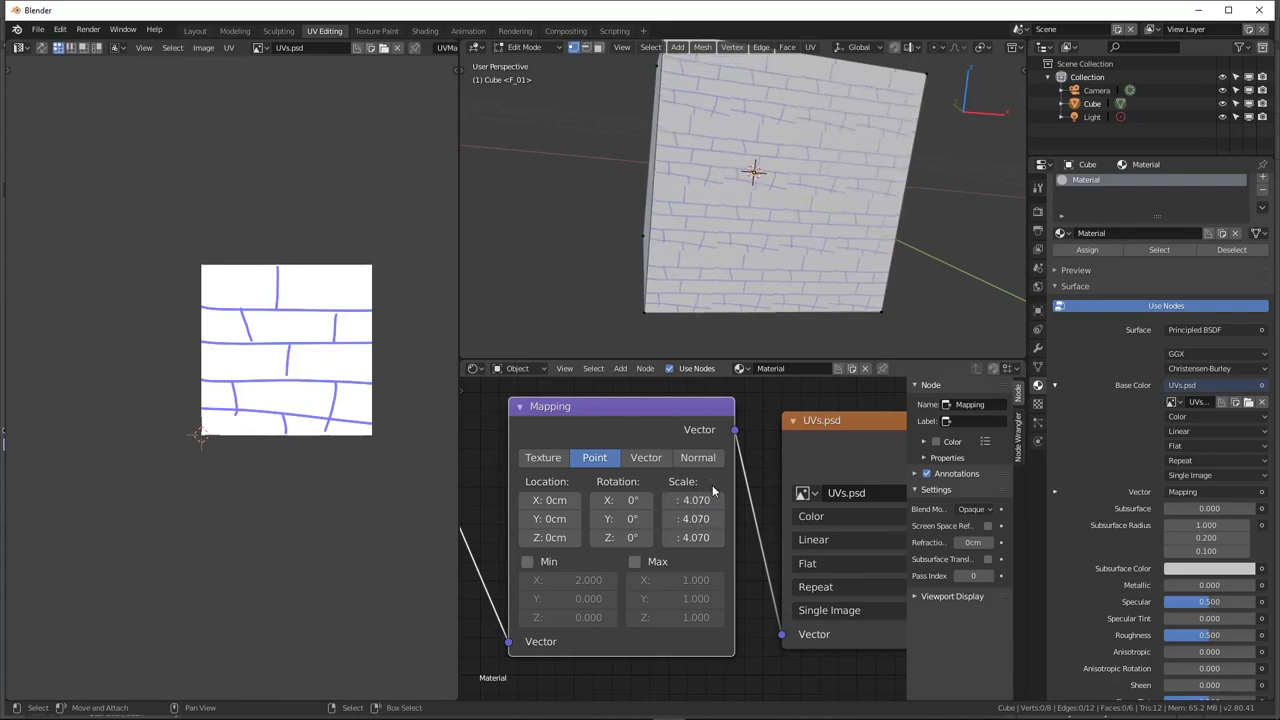
{"action": "key", "text": "Return"}
{"action": "double_click", "coordinate": [694, 499]}
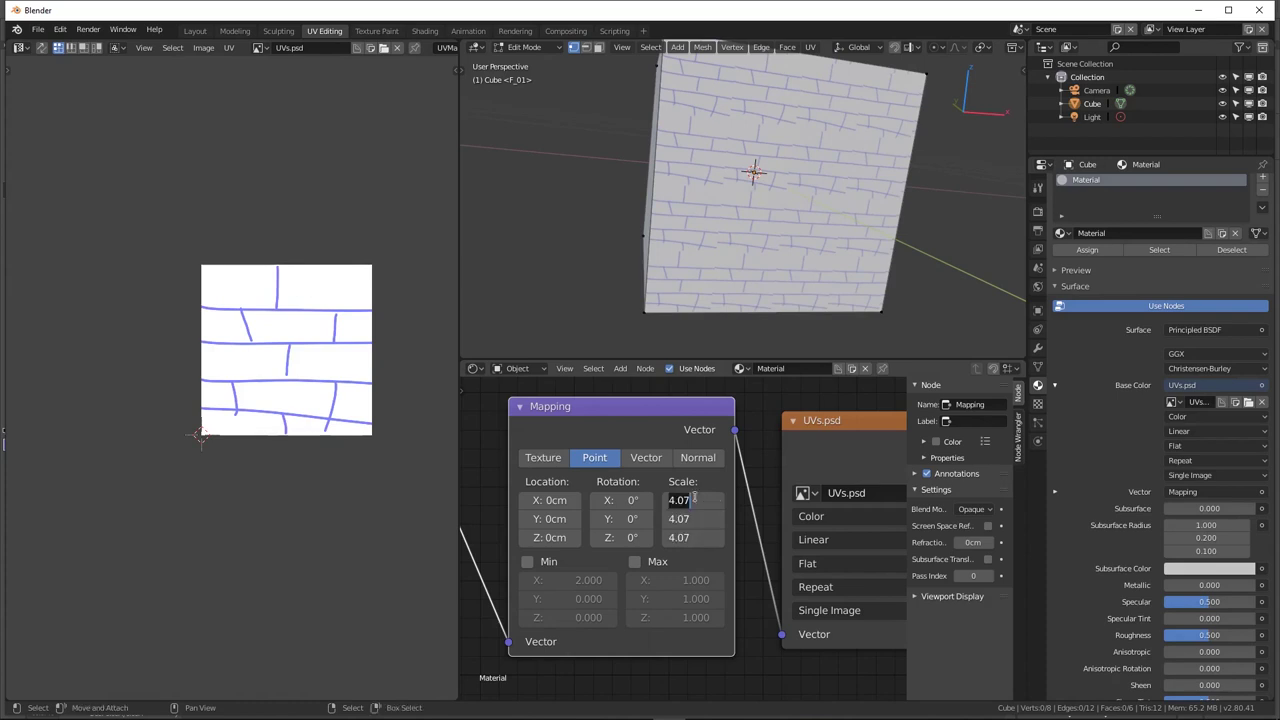
{"action": "type", "text": "1"}
{"action": "key", "text": "Return"}
{"action": "mouse_move", "coordinate": [720, 235]}
{"action": "middle_mouse_down"}
{"action": "mouse_move", "coordinate": [762, 230]}
{"action": "mouse_move", "coordinate": [659, 157]}
{"action": "middle_mouse_up"}
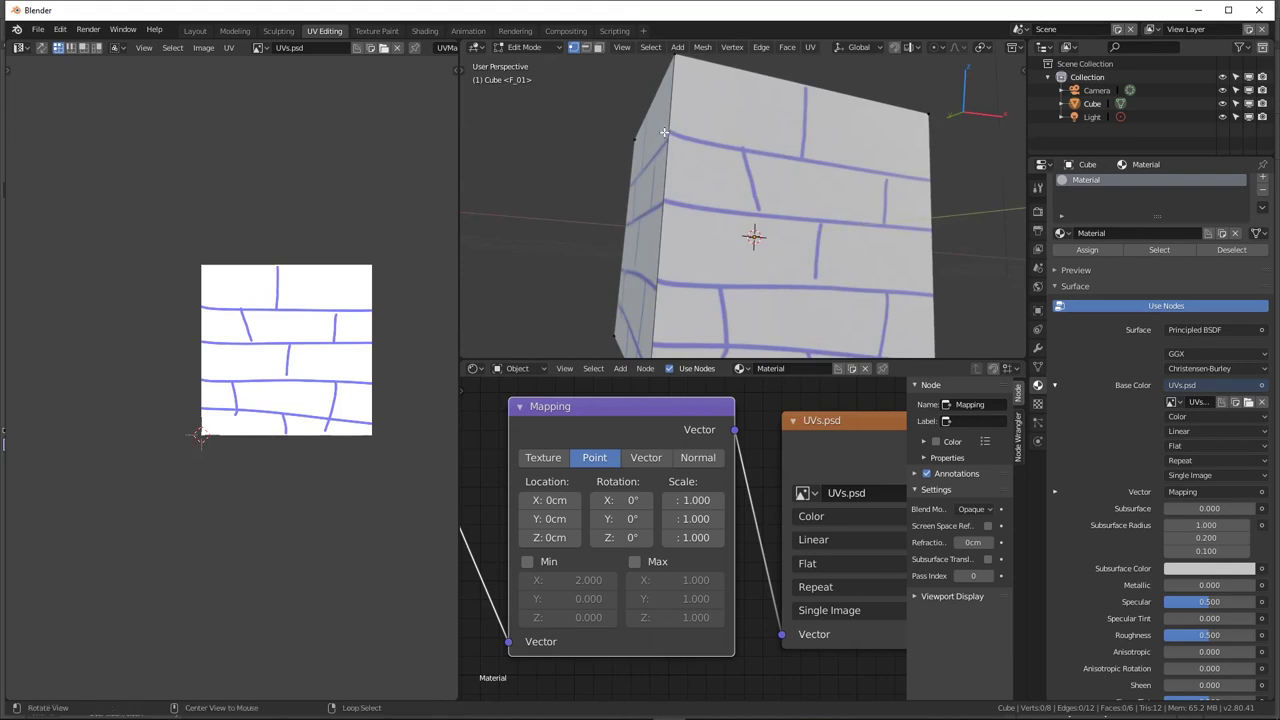
{"action": "middle_click_drag", "start_coordinate": [659, 157], "coordinate": [700, 200]}
Enter 3 for the Mapping Scale X, Y and Z values
{"action": "left_click", "coordinate": [697, 500]}
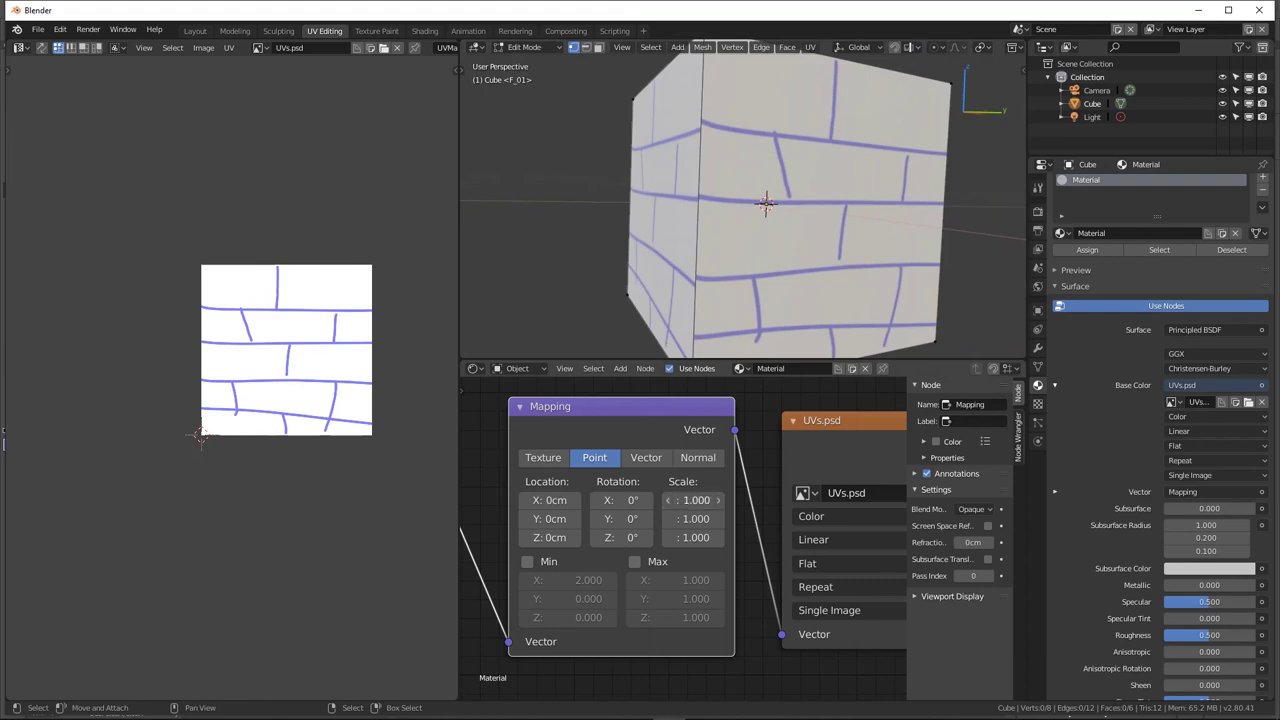
{"action": "type", "text": "3"}
{"action": "key", "text": "Return"}
{"action": "mouse_move", "coordinate": [697, 519]}
{"action": "left_mouse_down"}
{"action": "mouse_move", "coordinate": [730, 519]}
{"action": "mouse_move", "coordinate": [705, 537]}
{"action": "left_mouse_up"}
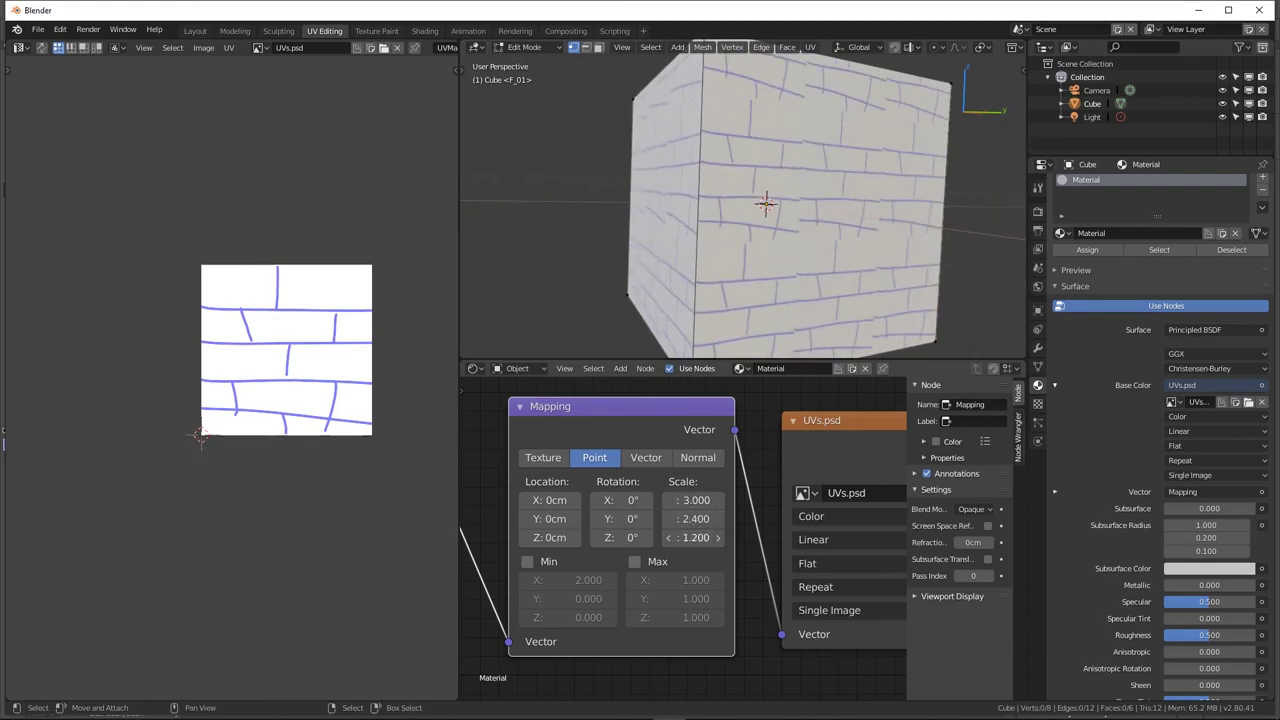
{"action": "left_click", "coordinate": [689, 518]}
{"action": "type", "text": "3"}
{"action": "key", "text": "Return"}
{"action": "left_click", "coordinate": [685, 538]}
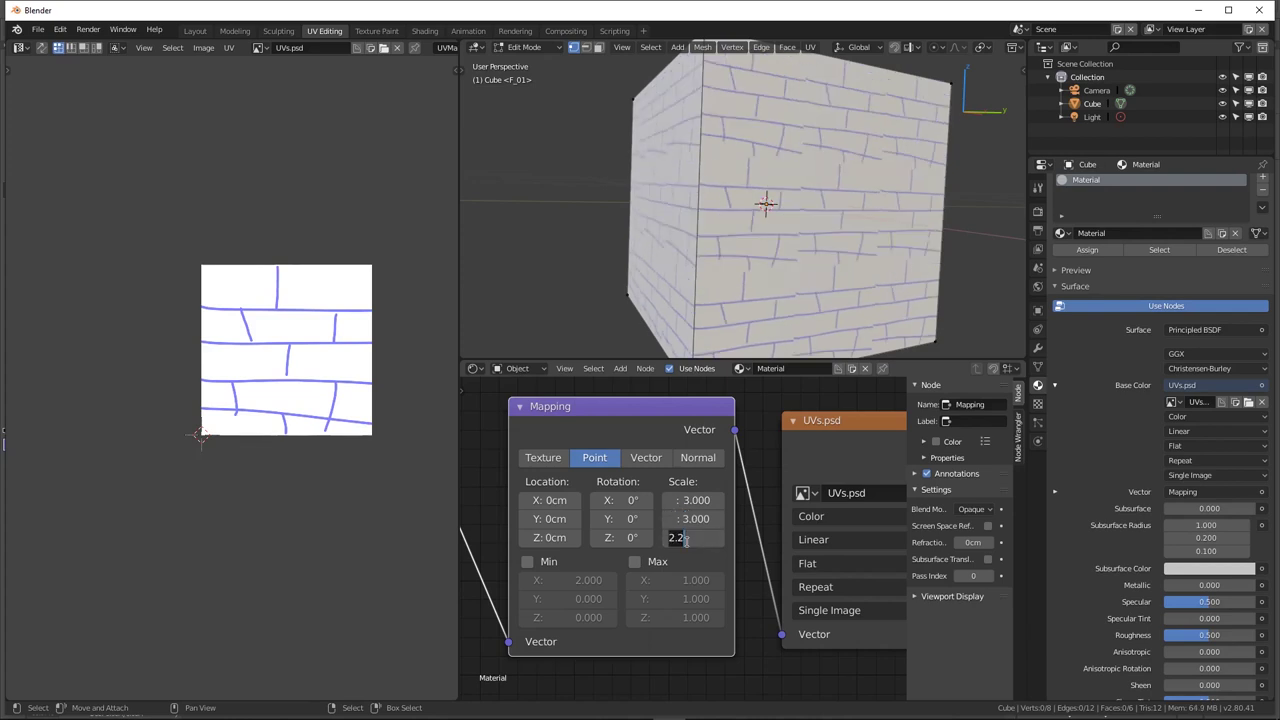
{"action": "type", "text": "3"}
{"action": "key", "text": "Return"}
{"action": "middle_click_drag", "start_coordinate": [770, 230], "coordinate": [692, 213]}
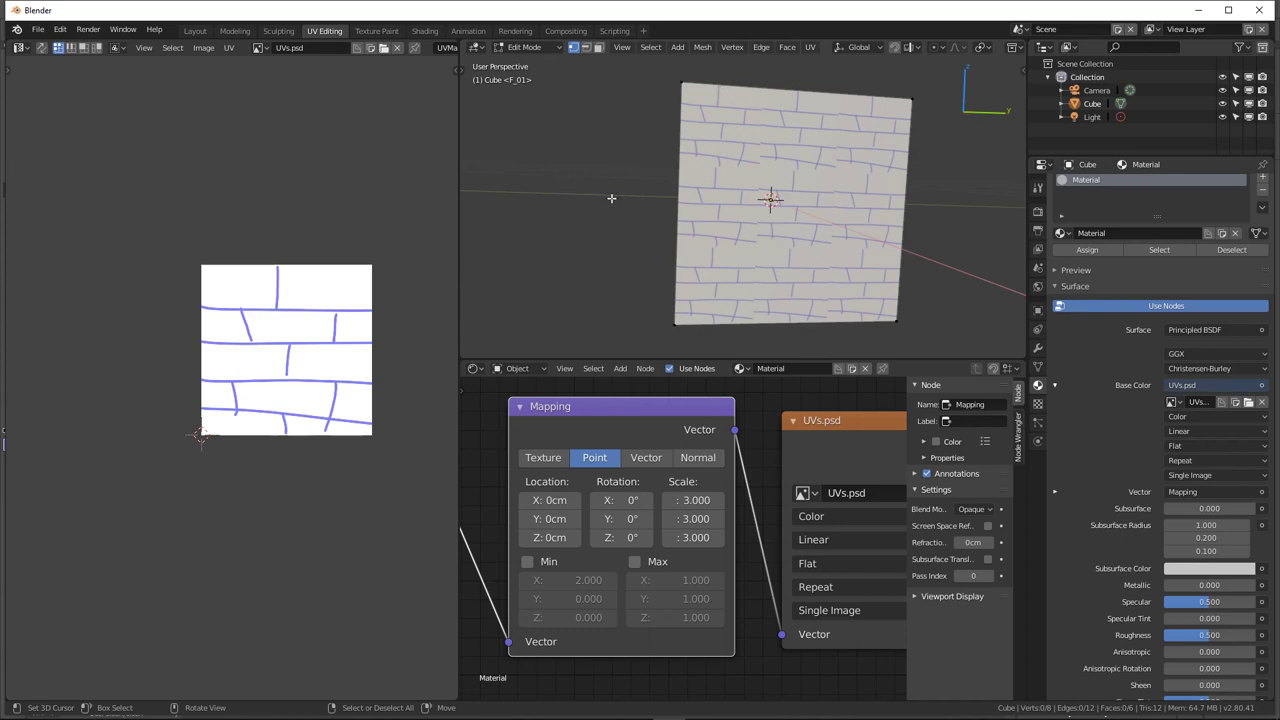
Orbit to face the brick-covered cube squarely and maximize the 3D viewport with Ctrl+Space
{"action": "mouse_move", "coordinate": [775, 168]}
{"action": "middle_mouse_down"}
{"action": "mouse_move", "coordinate": [737, 206]}
{"action": "mouse_move", "coordinate": [720, 183]}
{"action": "mouse_move", "coordinate": [675, 199]}
{"action": "middle_mouse_up"}
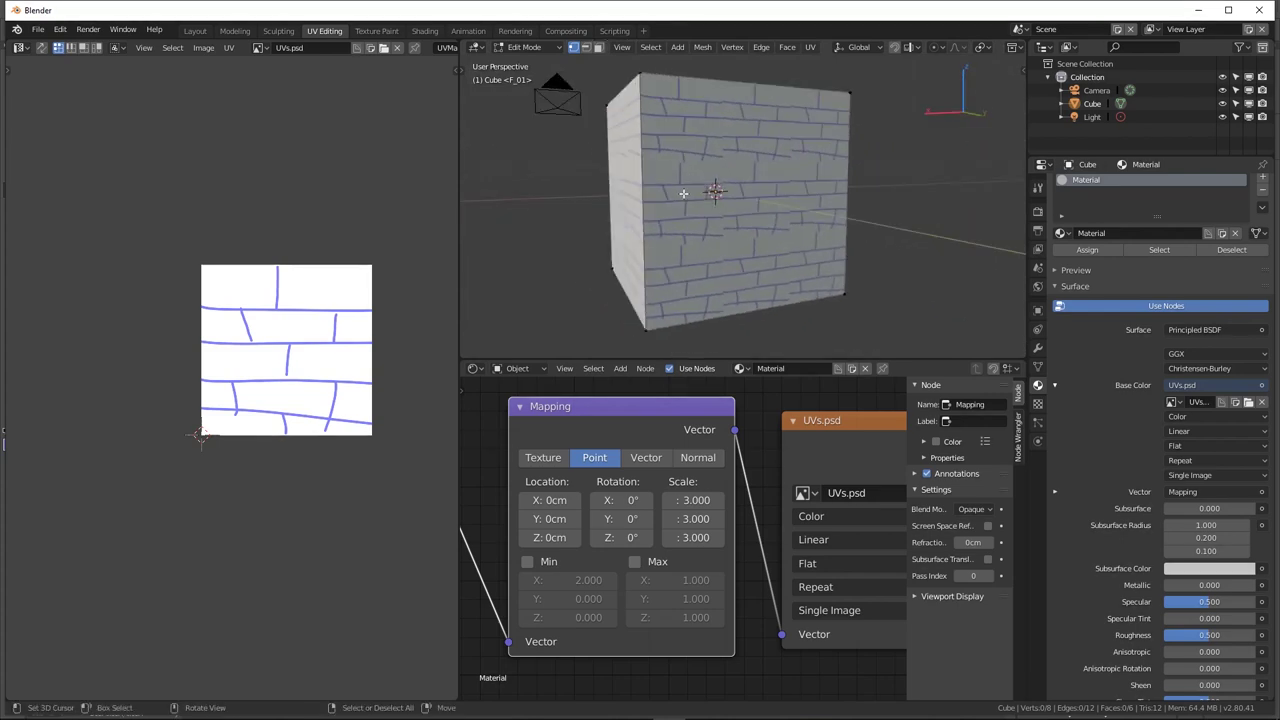
{"action": "middle_click_drag", "start_coordinate": [647, 129], "coordinate": [856, 217]}
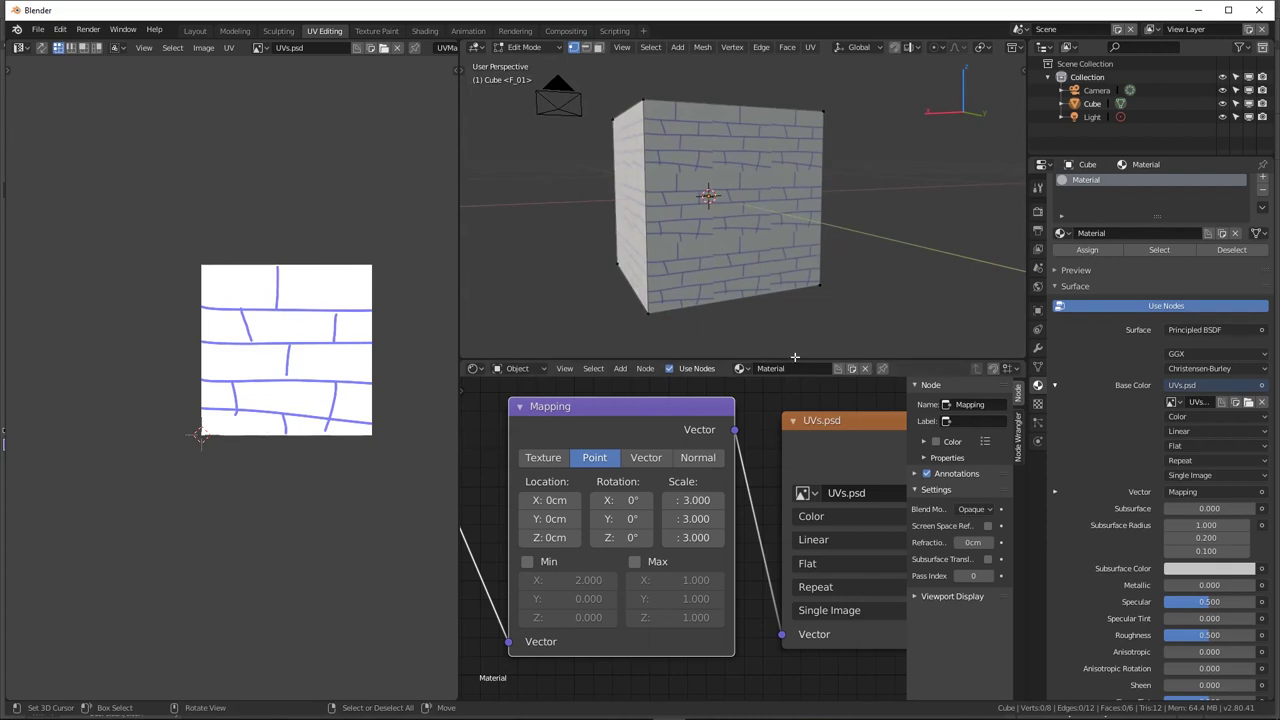
{"action": "key", "text": "ctrl+space"}
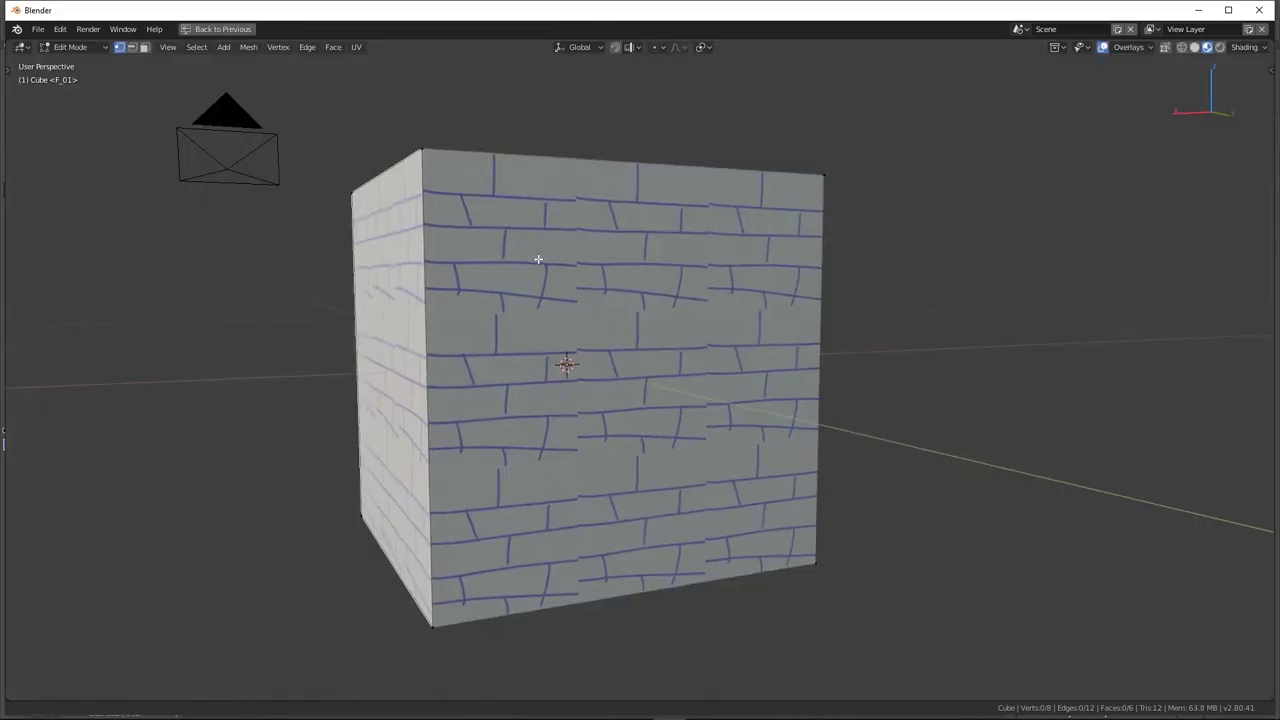
Orbit around the cube and zoom in on its top corner
{"action": "mouse_move", "coordinate": [538, 259]}
{"action": "middle_mouse_down"}
{"action": "mouse_move", "coordinate": [477, 220]}
{"action": "mouse_move", "coordinate": [466, 257]}
{"action": "mouse_move", "coordinate": [620, 277]}
{"action": "mouse_move", "coordinate": [721, 219]}
{"action": "mouse_move", "coordinate": [629, 294]}
{"action": "mouse_move", "coordinate": [450, 200]}
{"action": "middle_mouse_up"}
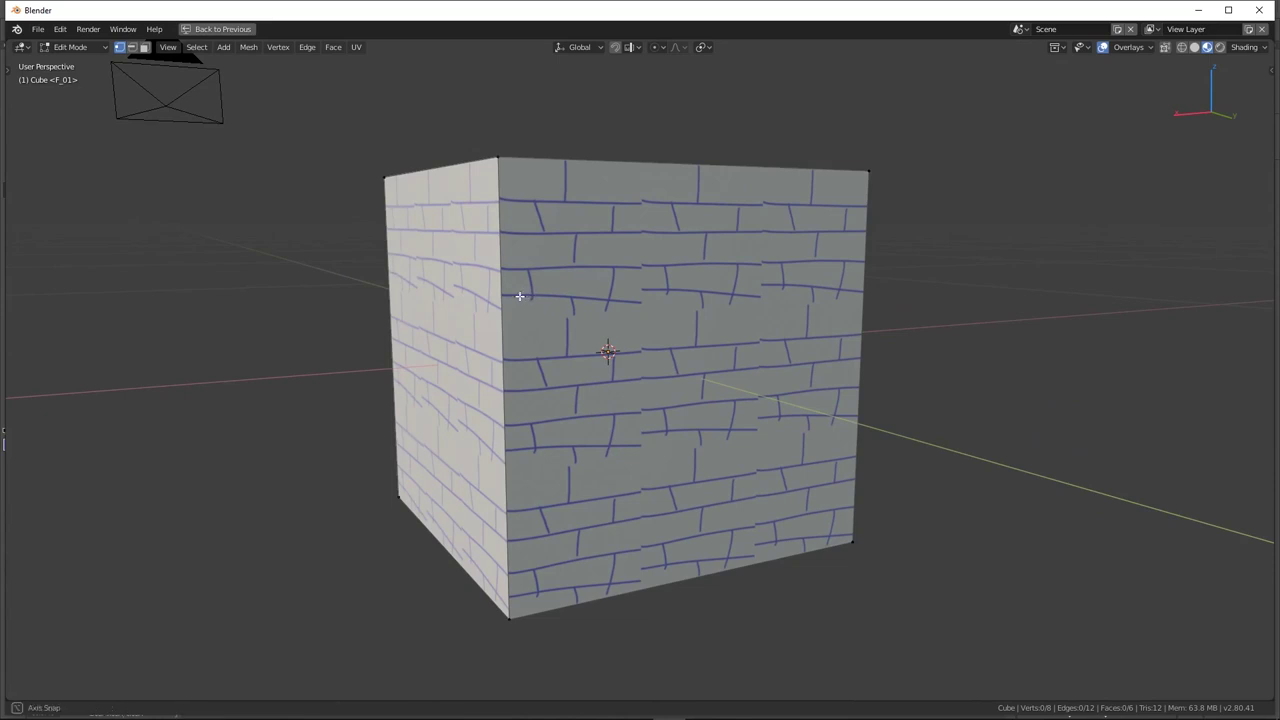
{"action": "middle_click_drag", "start_coordinate": [533, 293], "coordinate": [510, 227]}
{"action": "scroll", "coordinate": [543, 277], "scroll_direction": "up", "scroll_amount": 1}
{"action": "scroll", "coordinate": [543, 277], "scroll_direction": "up", "scroll_amount": 1}
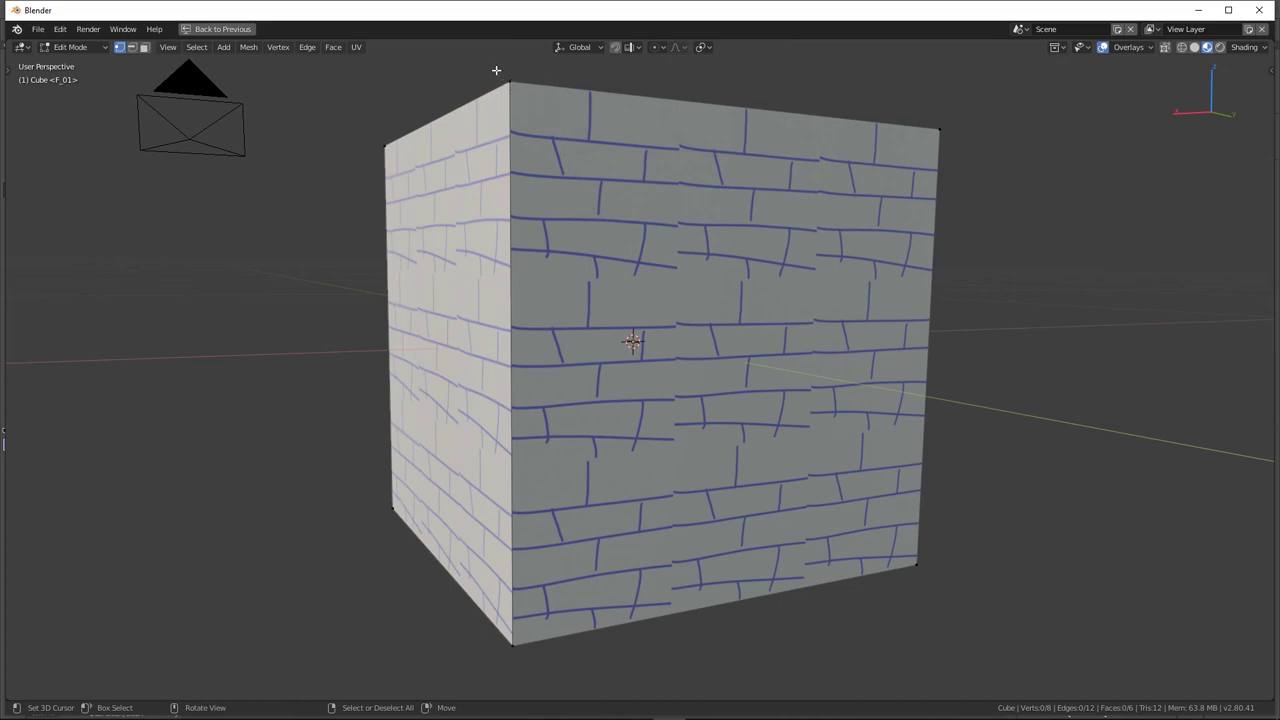
Box-select only the cube's top front corner vertex
{"action": "left_click_drag", "start_coordinate": [496, 70], "coordinate": [528, 104]}
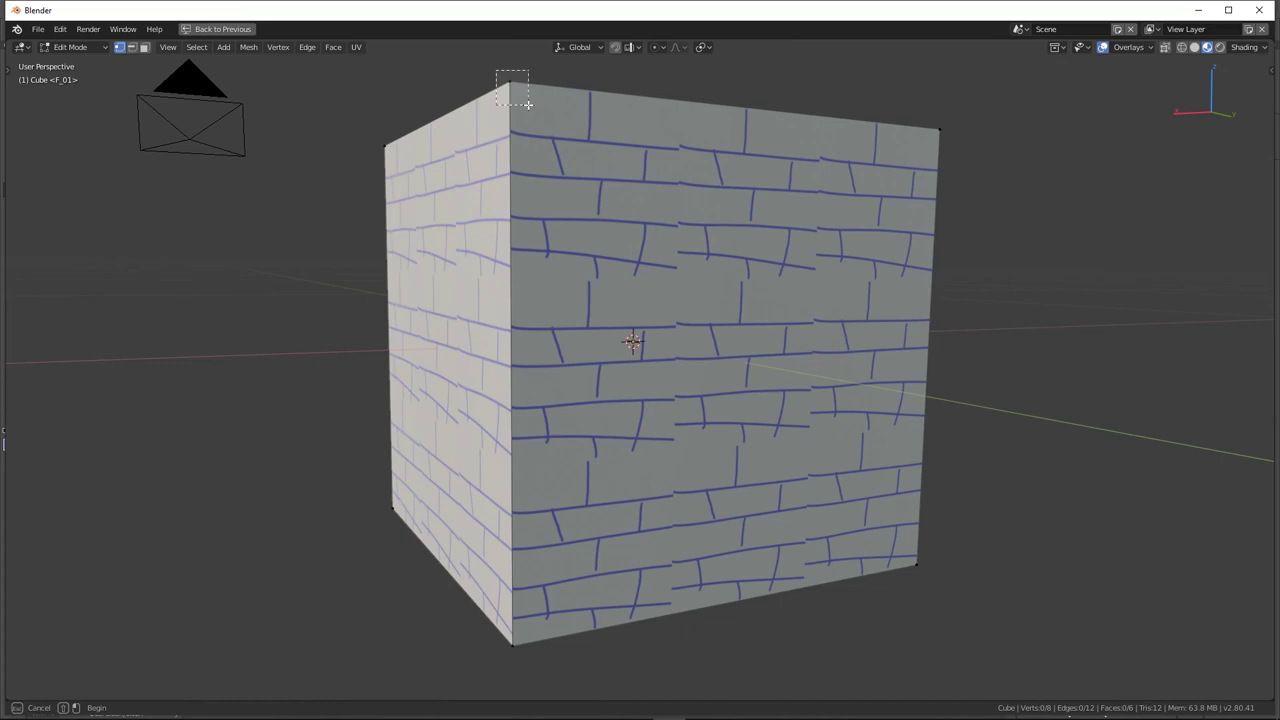
{"action": "left_click_drag", "start_coordinate": [528, 104], "coordinate": [528, 105]}
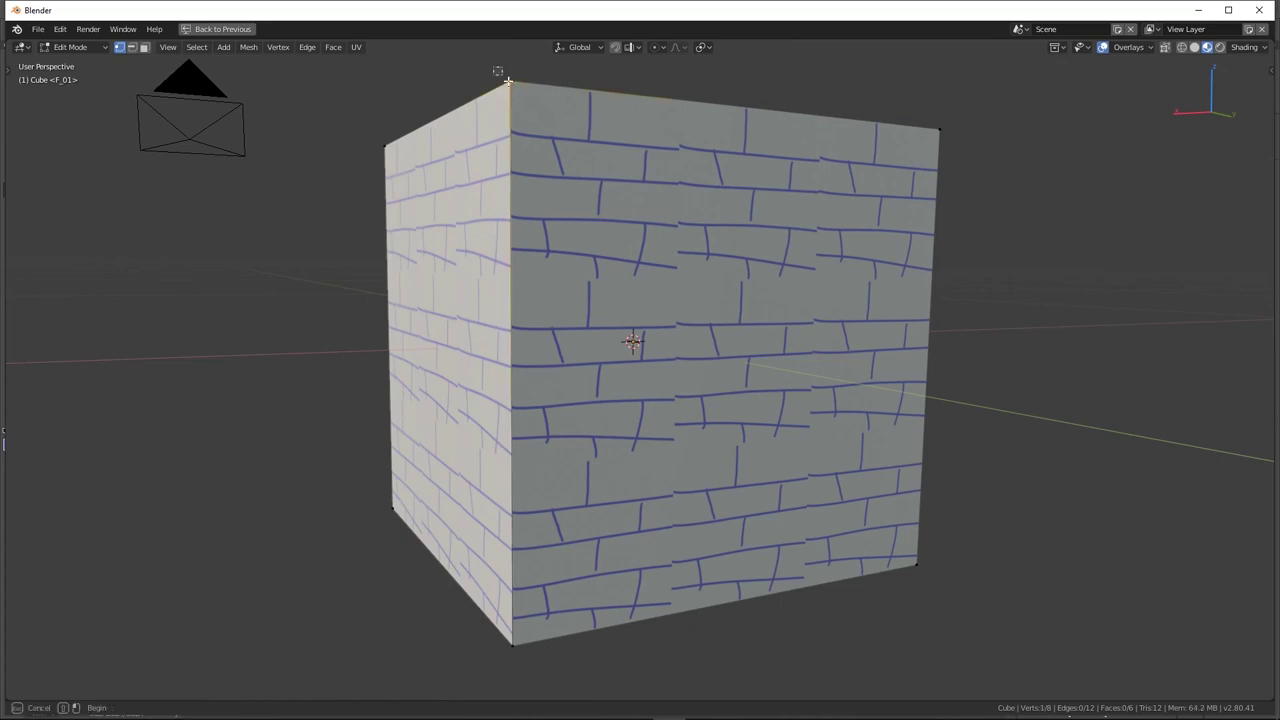
{"action": "left_click_drag", "start_coordinate": [487, 66], "coordinate": [527, 100]}
{"action": "left_click_drag", "start_coordinate": [527, 100], "coordinate": [528, 101]}
{"action": "left_click_drag", "start_coordinate": [485, 62], "coordinate": [532, 95]}
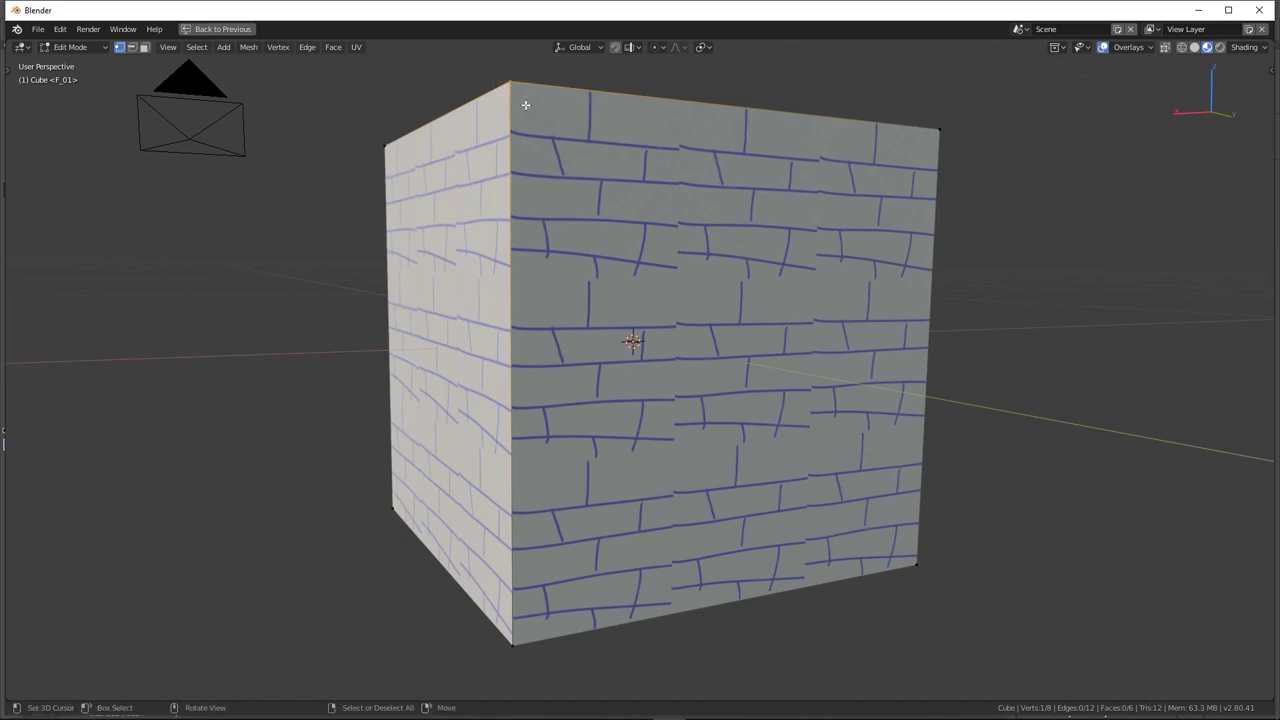
{"action": "left_click_drag", "start_coordinate": [493, 68], "coordinate": [544, 120]}
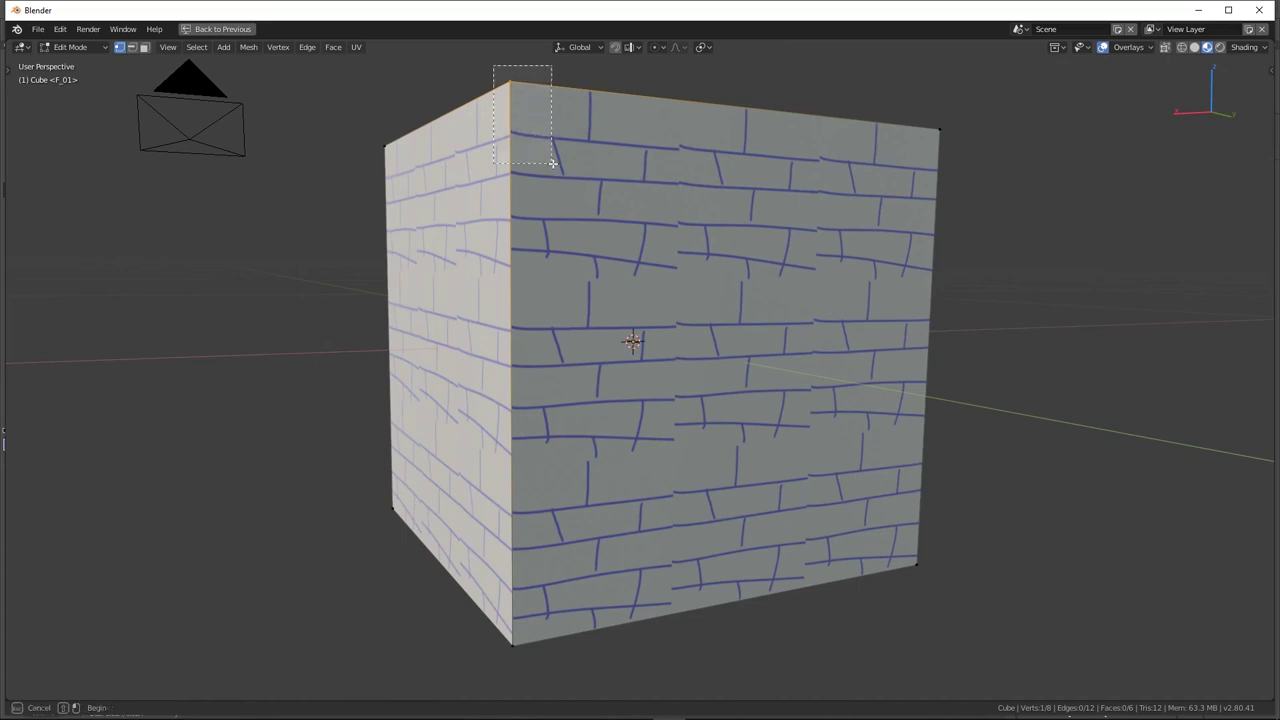
{"action": "mouse_move", "coordinate": [544, 120]}
{"action": "left_mouse_down"}
{"action": "mouse_move", "coordinate": [524, 94]}
{"action": "mouse_move", "coordinate": [531, 108]}
{"action": "left_mouse_up"}
{"action": "left_click_drag", "start_coordinate": [486, 52], "coordinate": [551, 149]}
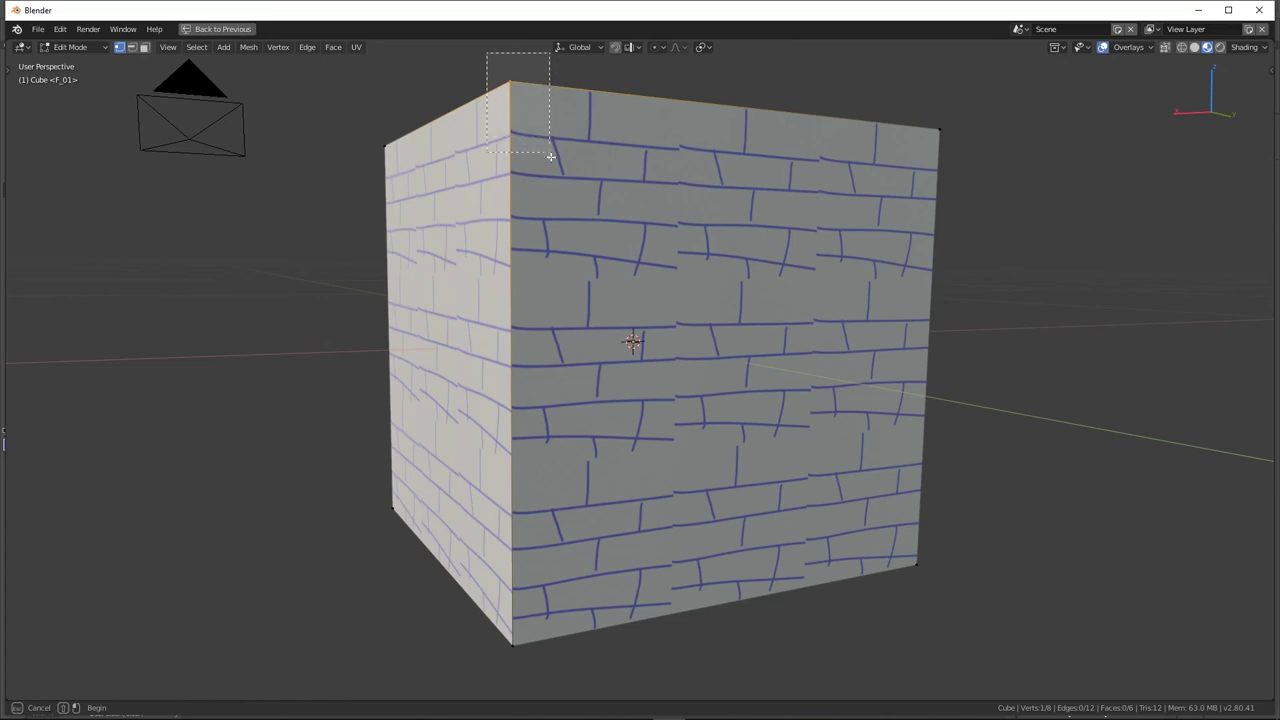
{"action": "left_click_drag", "start_coordinate": [491, 73], "coordinate": [540, 124]}
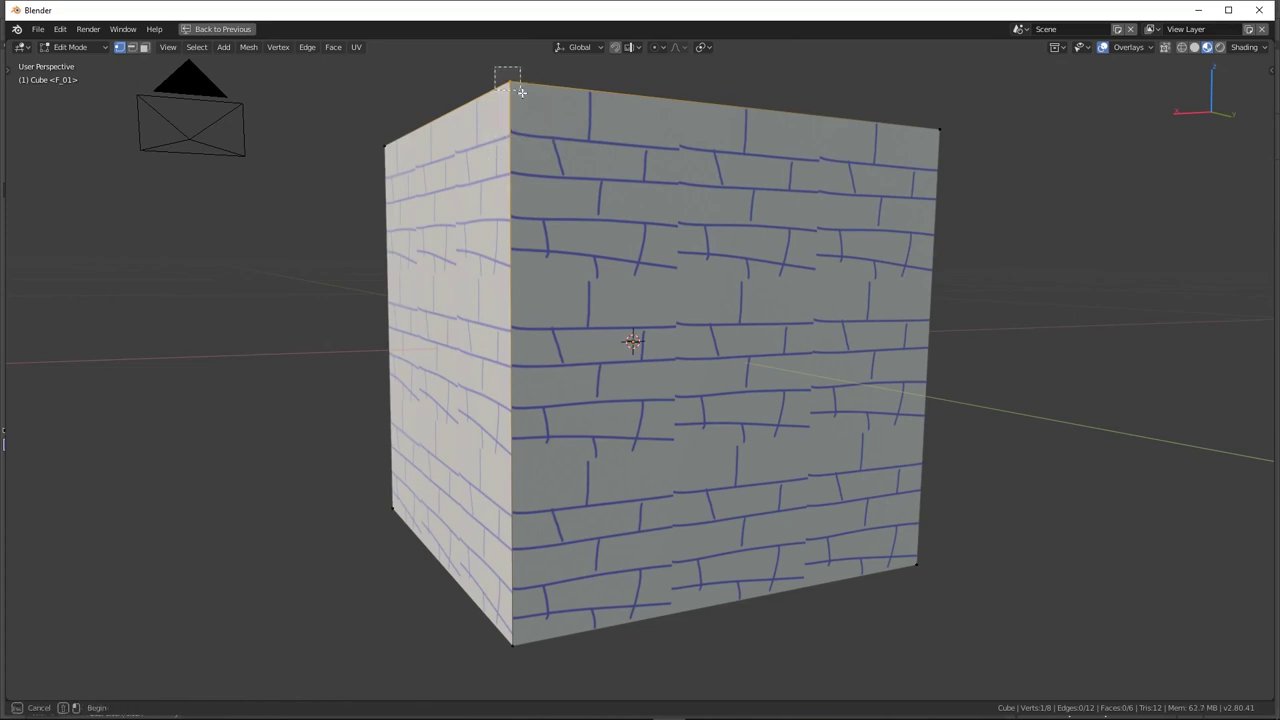
{"action": "mouse_move", "coordinate": [512, 68]}
{"action": "left_mouse_down"}
{"action": "mouse_move", "coordinate": [544, 100]}
{"action": "mouse_move", "coordinate": [526, 96]}
{"action": "left_mouse_up"}
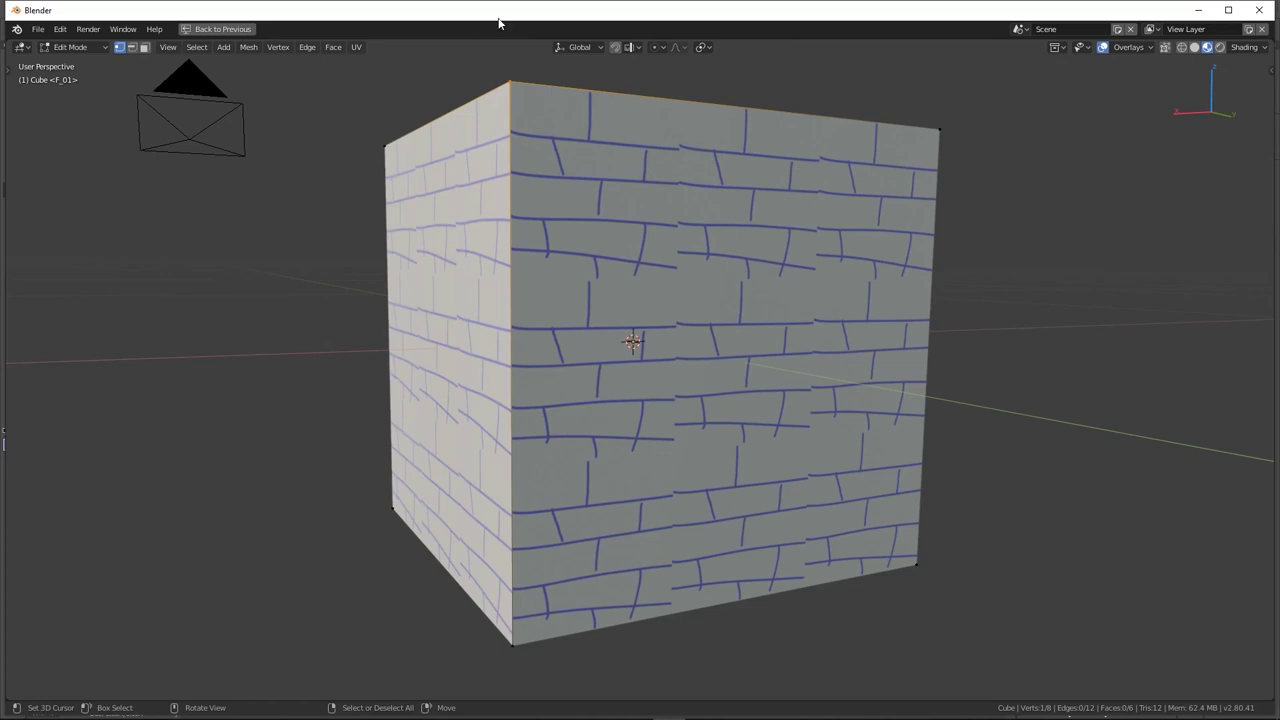
{"action": "left_click_drag", "start_coordinate": [504, 74], "coordinate": [543, 110]}
Restore the split layout and duplicate the cube along X beside the original
{"action": "key", "text": "ctrl+space"}
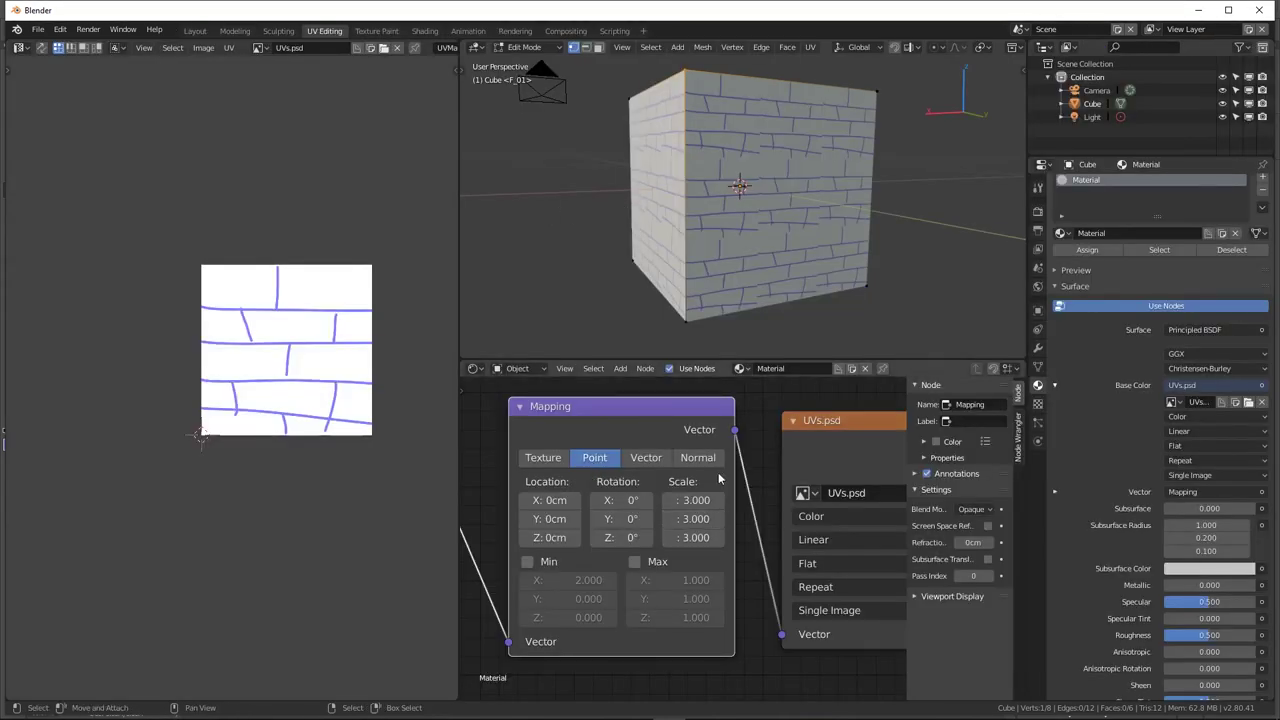
{"action": "middle_click_drag", "start_coordinate": [776, 168], "coordinate": [870, 128]}
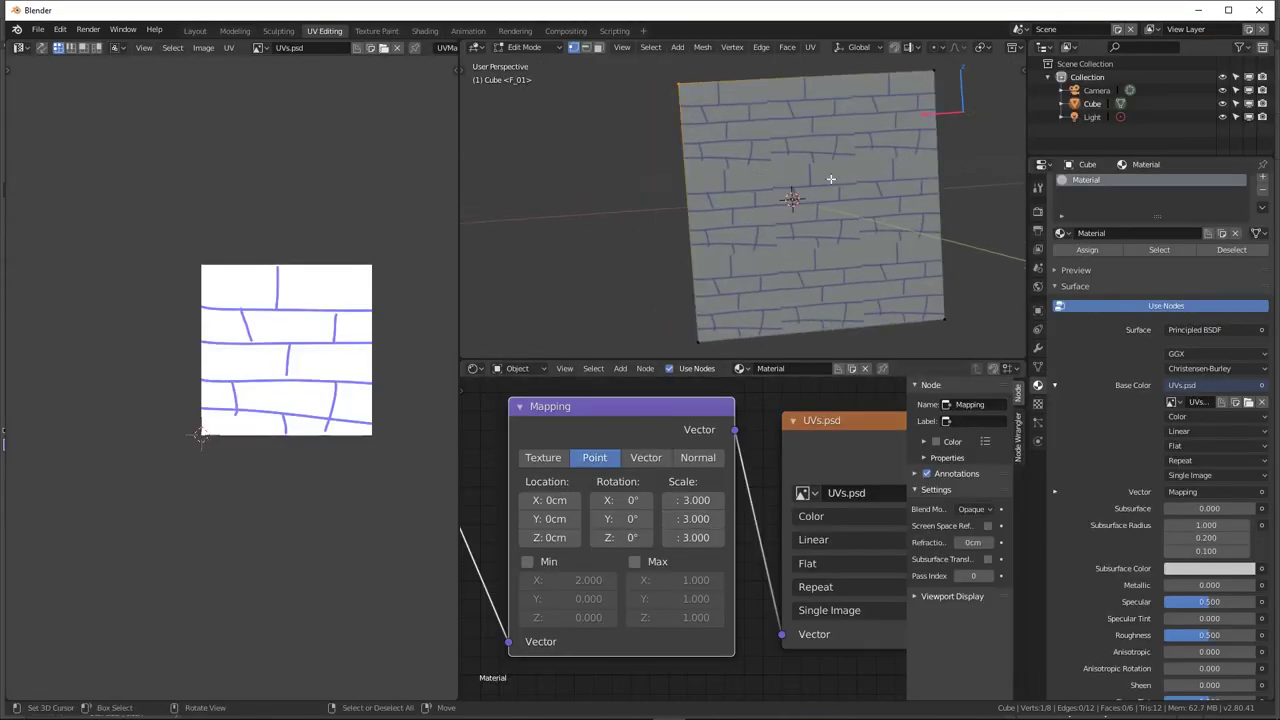
{"action": "left_click_drag", "start_coordinate": [680, 497], "coordinate": [684, 497]}
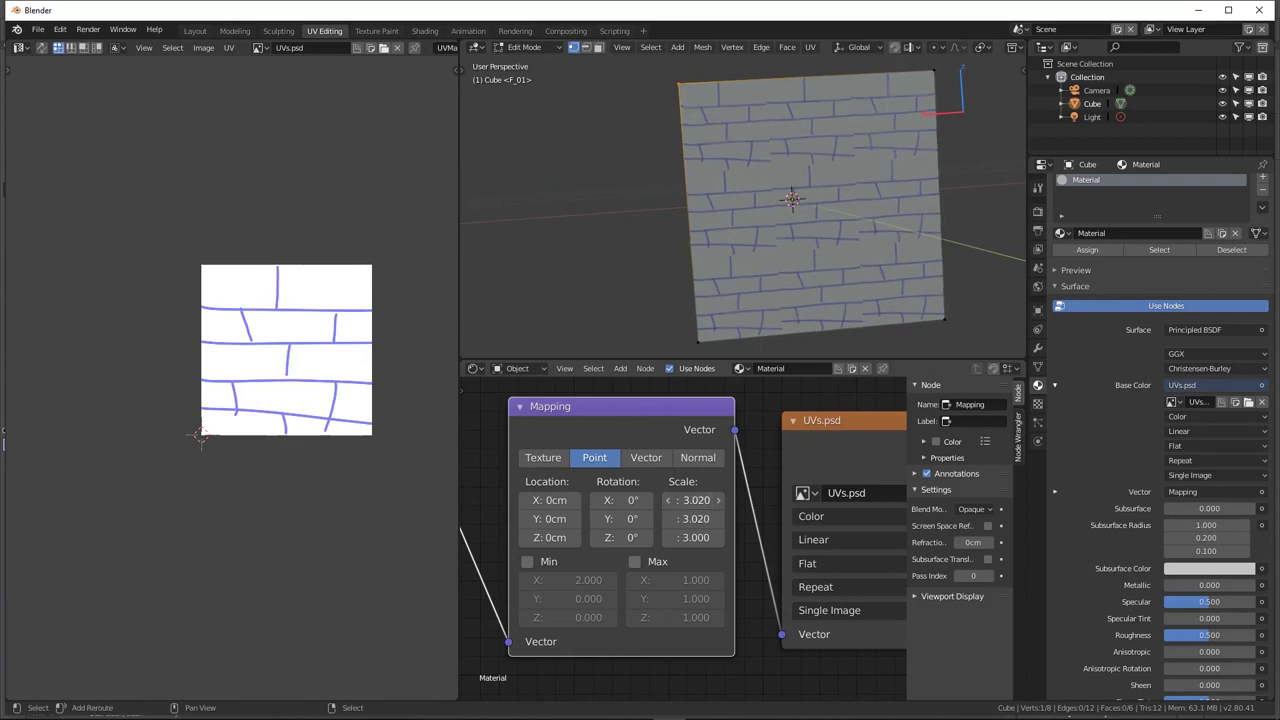
{"action": "mouse_move", "coordinate": [760, 260]}
{"action": "middle_mouse_down"}
{"action": "mouse_move", "coordinate": [818, 180]}
{"action": "mouse_move", "coordinate": [766, 231]}
{"action": "middle_mouse_up"}
{"action": "key", "text": "Tab"}
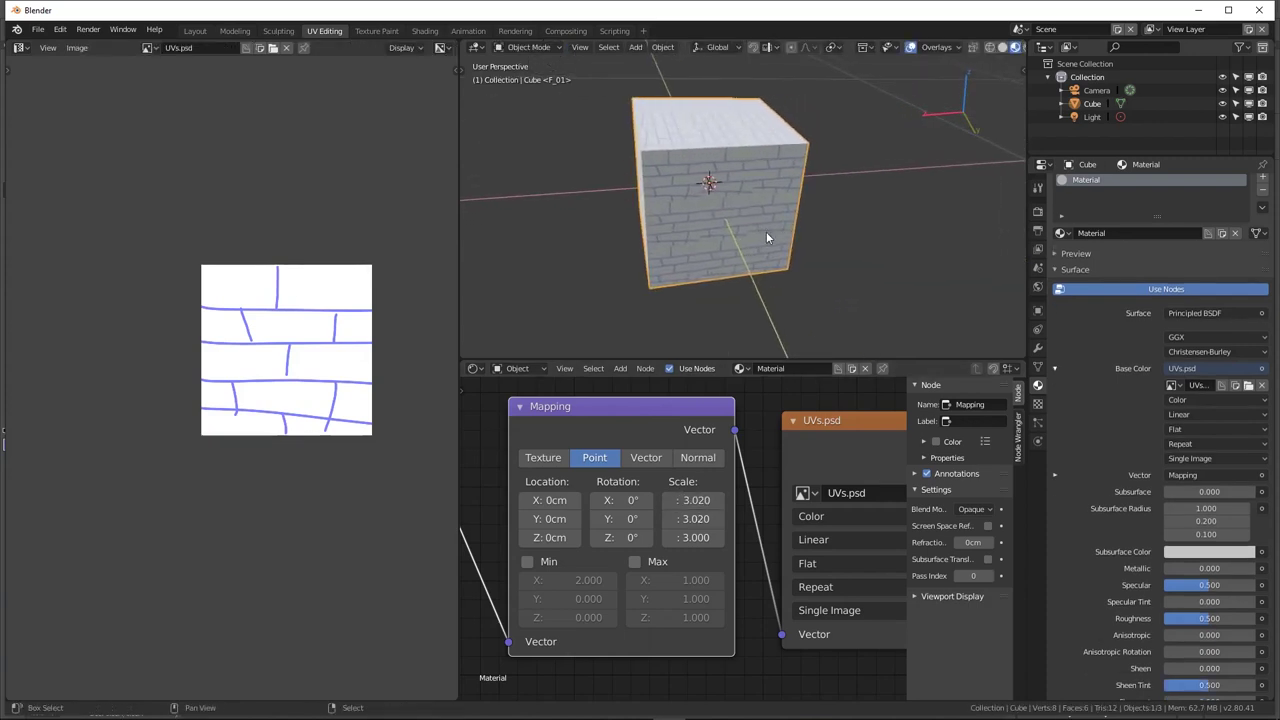
{"action": "key", "text": "shift+d"}
{"action": "key", "text": "x"}
{"action": "left_click", "coordinate": [882, 229]}
Make the copy's material single-user (Material.002) and set its Mapping Scale to 1
{"action": "mouse_move", "coordinate": [882, 229]}
{"action": "middle_mouse_down"}
{"action": "mouse_move", "coordinate": [725, 209]}
{"action": "mouse_move", "coordinate": [671, 266]}
{"action": "middle_mouse_up"}
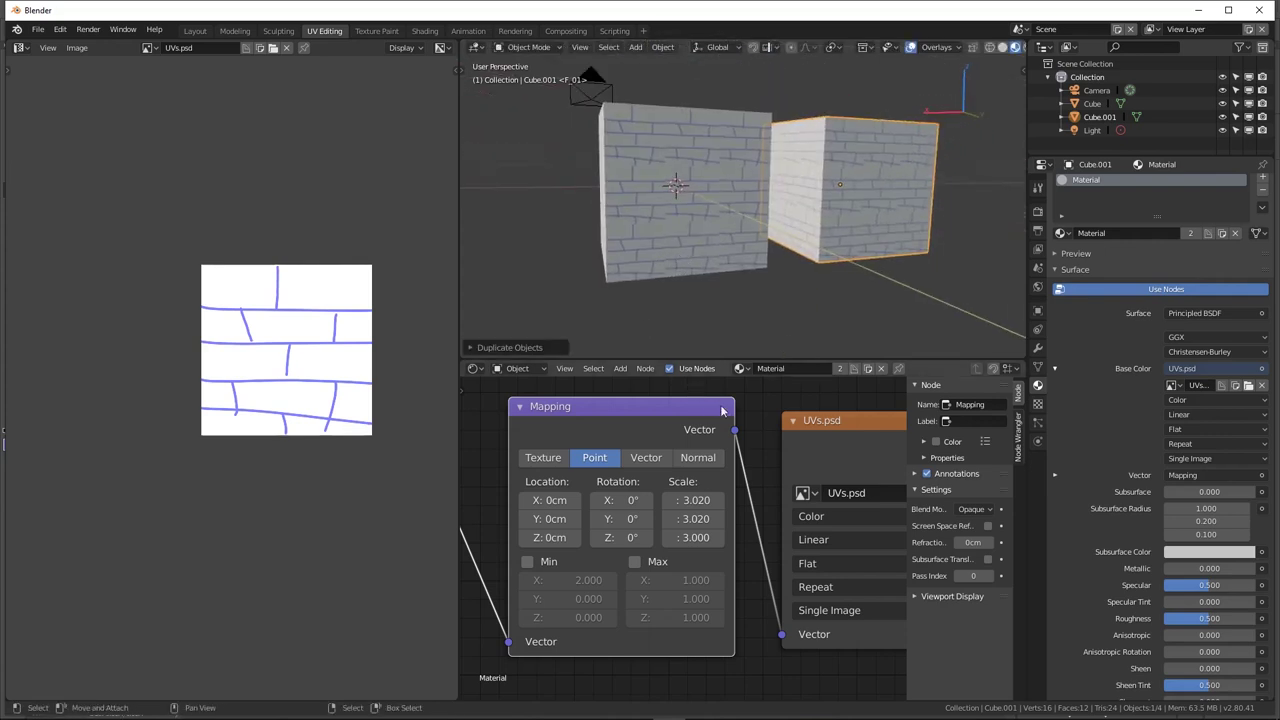
{"action": "left_click_drag", "start_coordinate": [690, 500], "coordinate": [690, 537]}
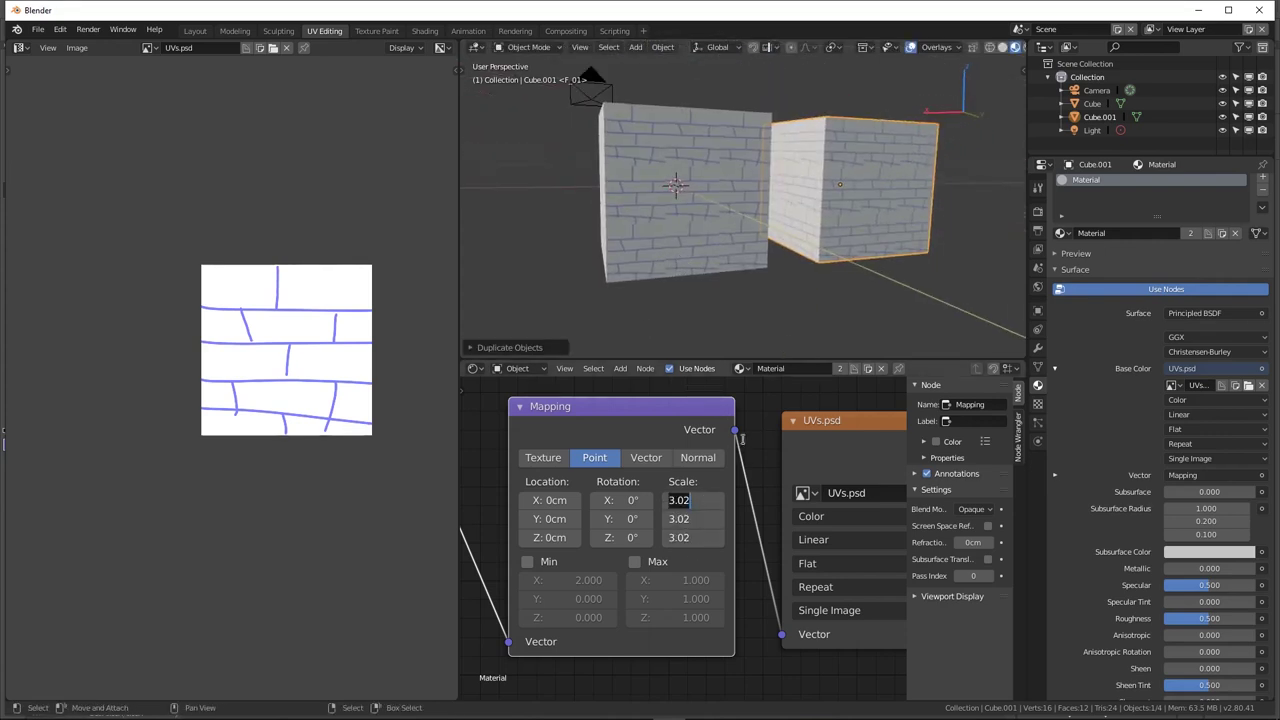
{"action": "key", "text": "Return"}
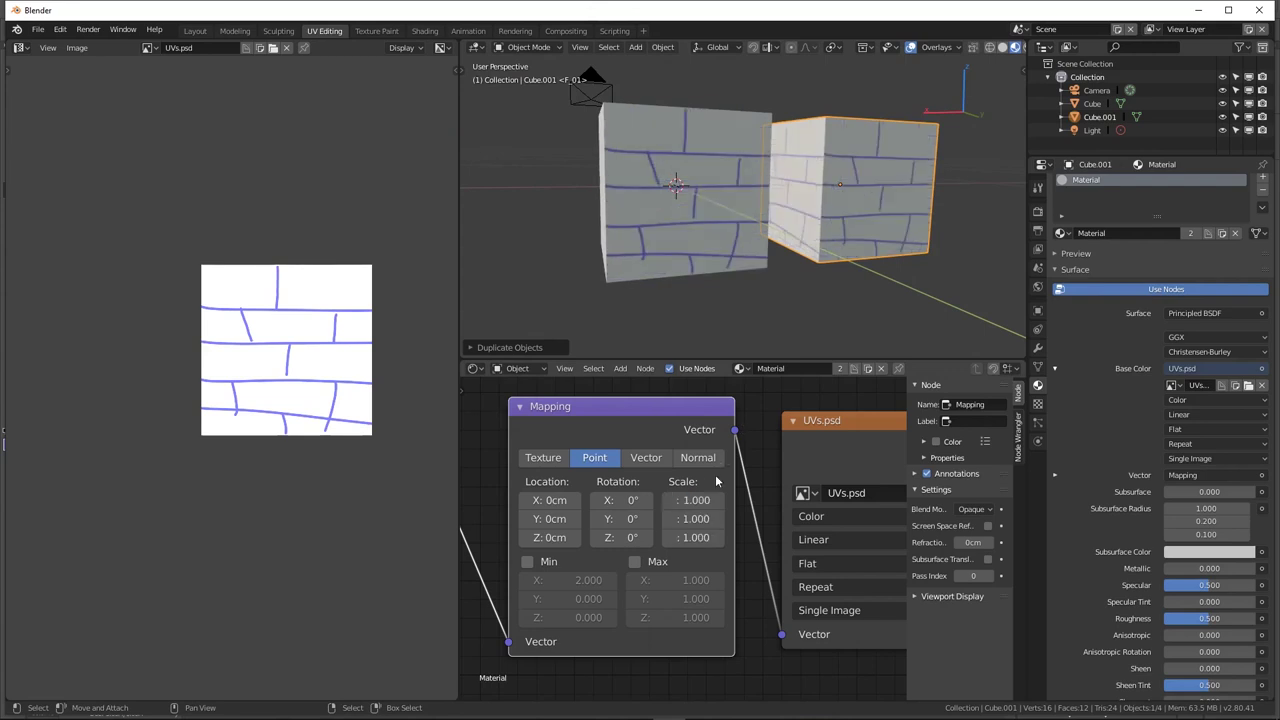
{"action": "left_click", "coordinate": [1190, 233]}
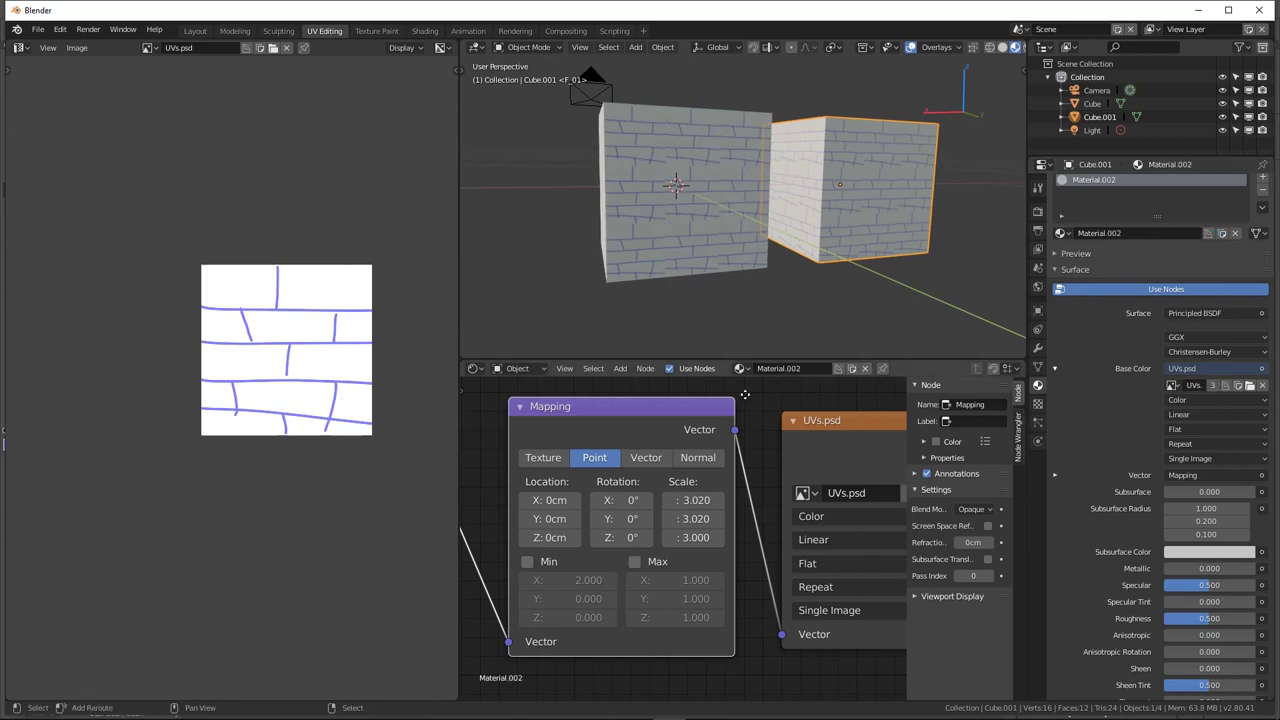
{"action": "left_click_drag", "start_coordinate": [670, 509], "coordinate": [690, 546]}
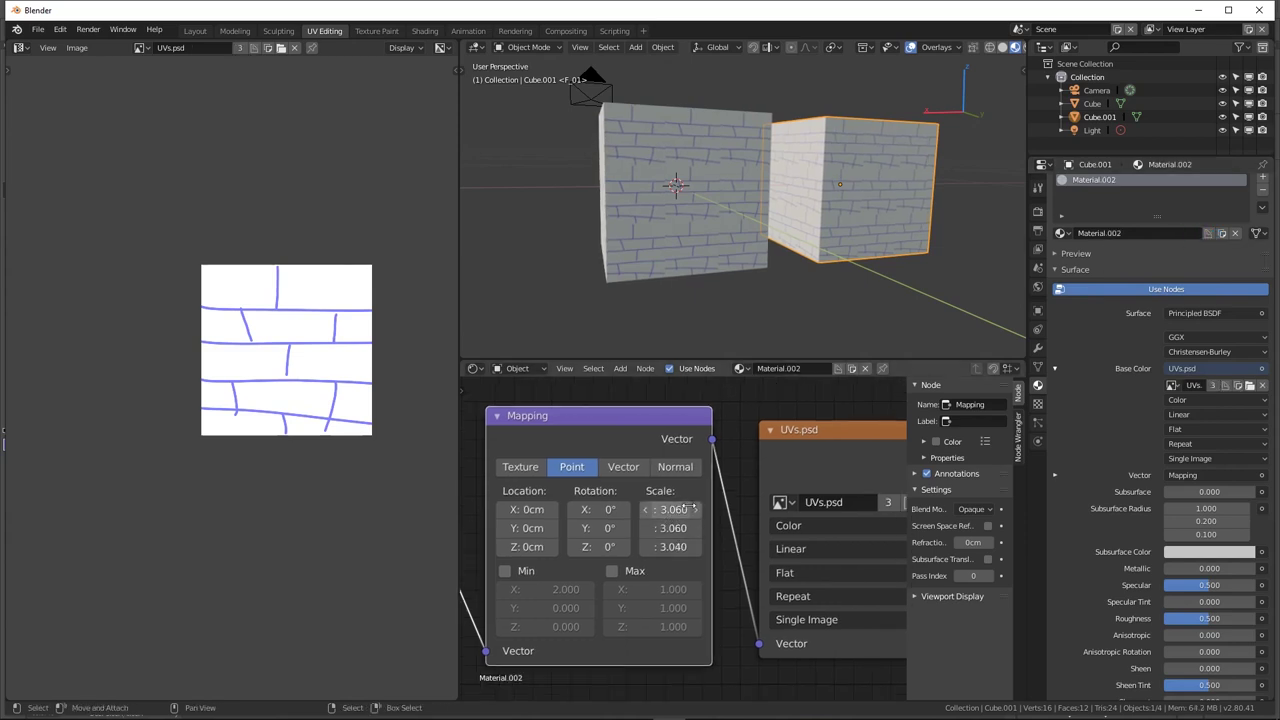
{"action": "left_click", "coordinate": [672, 509]}
{"action": "type", "text": "1"}
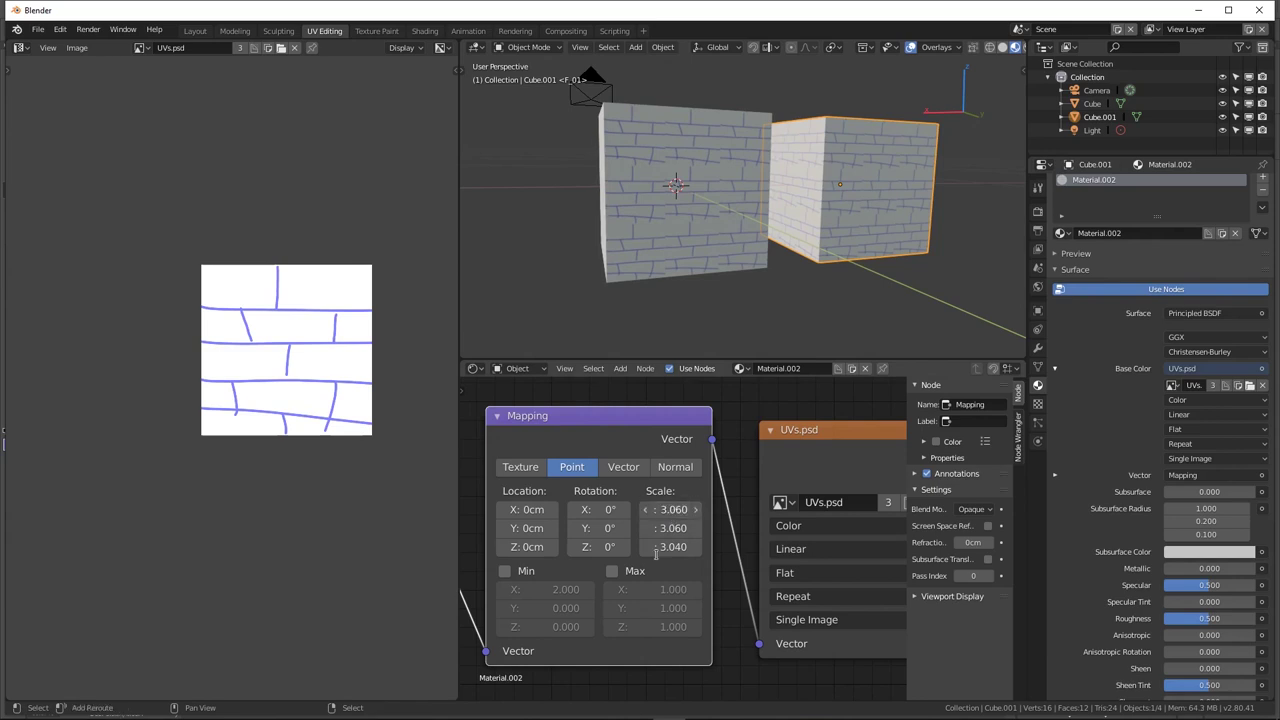
{"action": "key", "text": "Return"}
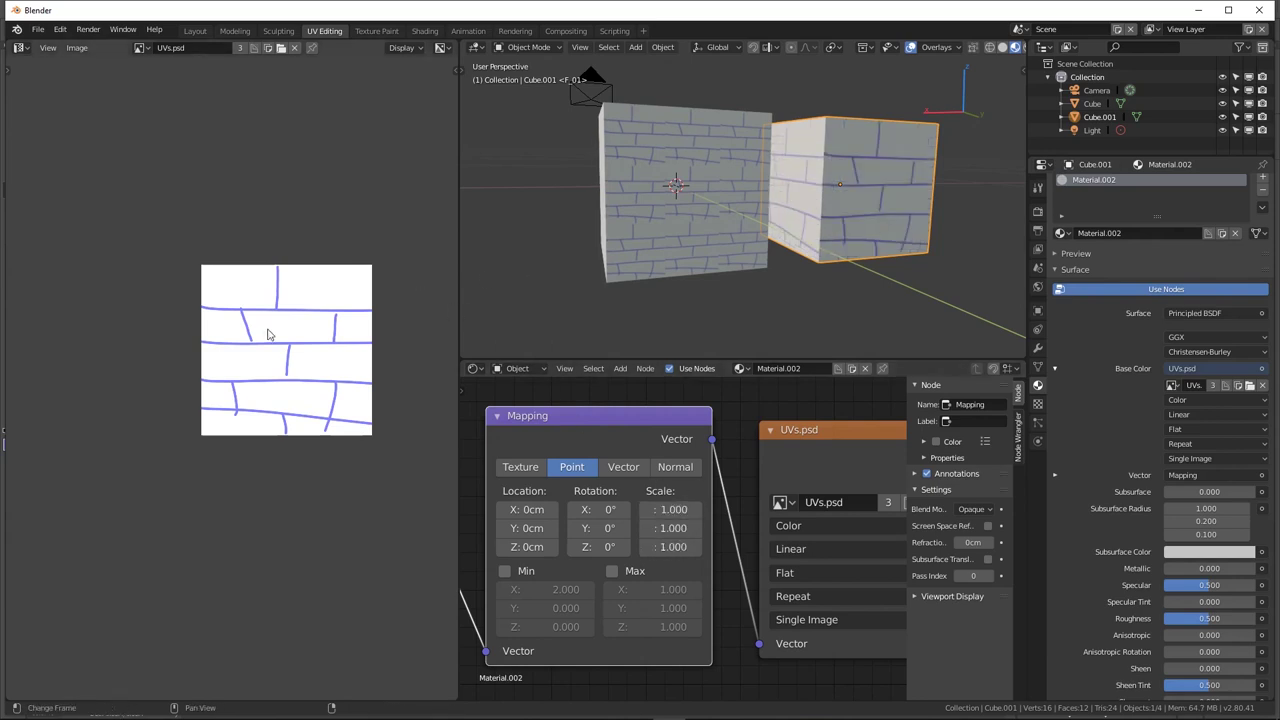
Select the right cube, Cube.001, and enter Edit Mode
{"action": "left_click", "coordinate": [682, 192]}
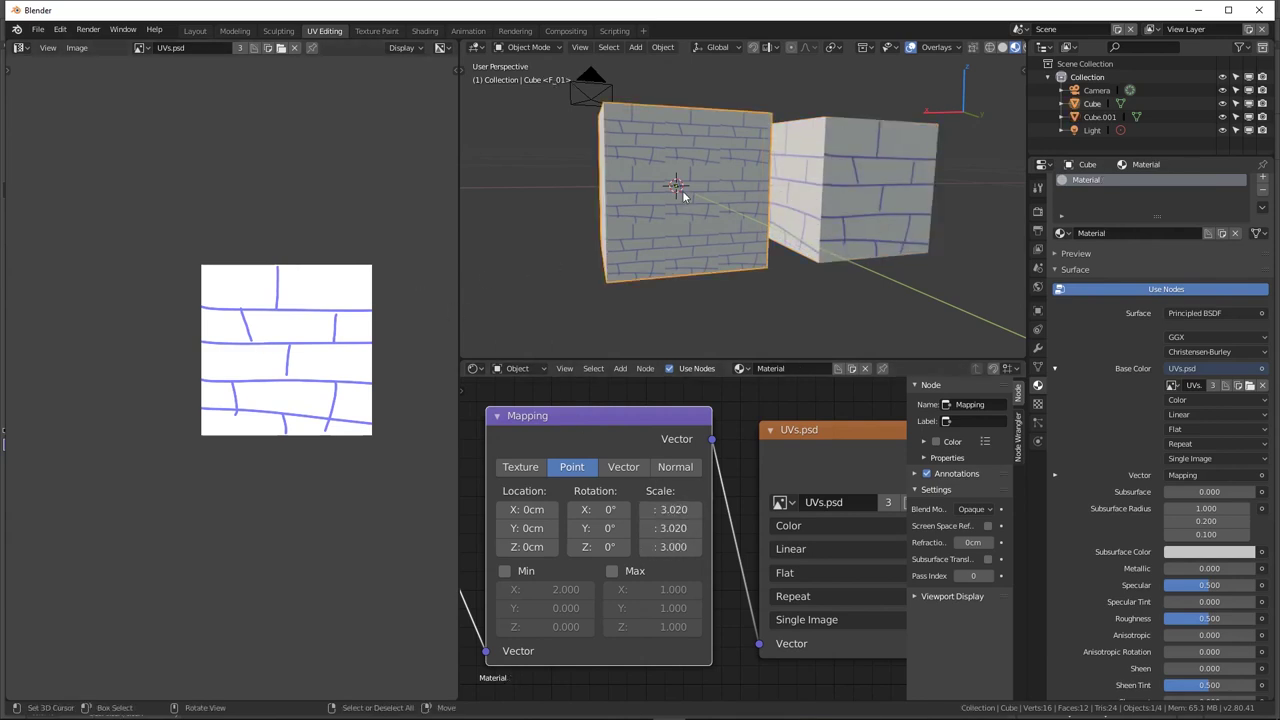
{"action": "left_click", "coordinate": [876, 198]}
{"action": "key", "text": "Tab"}
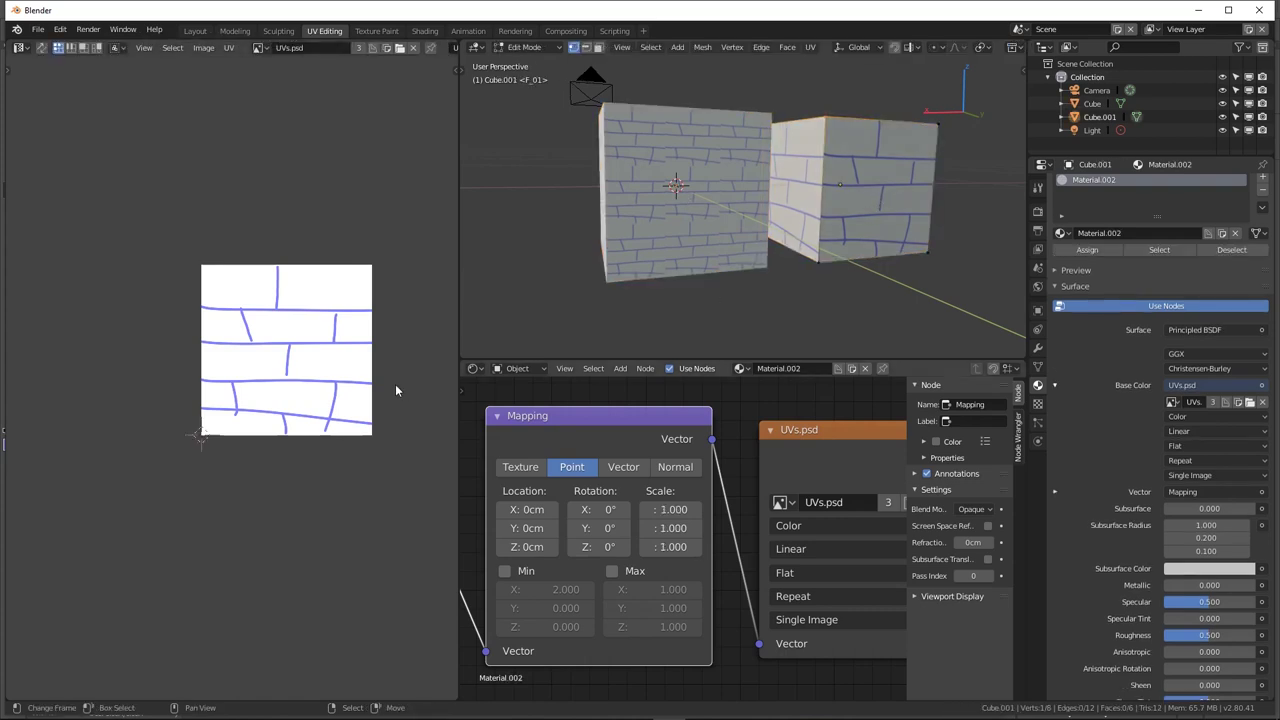
Select all of Cube.001's faces and scale its UV island to 2x in the UV Editor
{"action": "key", "text": "a"}
{"action": "middle_click_drag", "start_coordinate": [282, 336], "coordinate": [234, 330]}
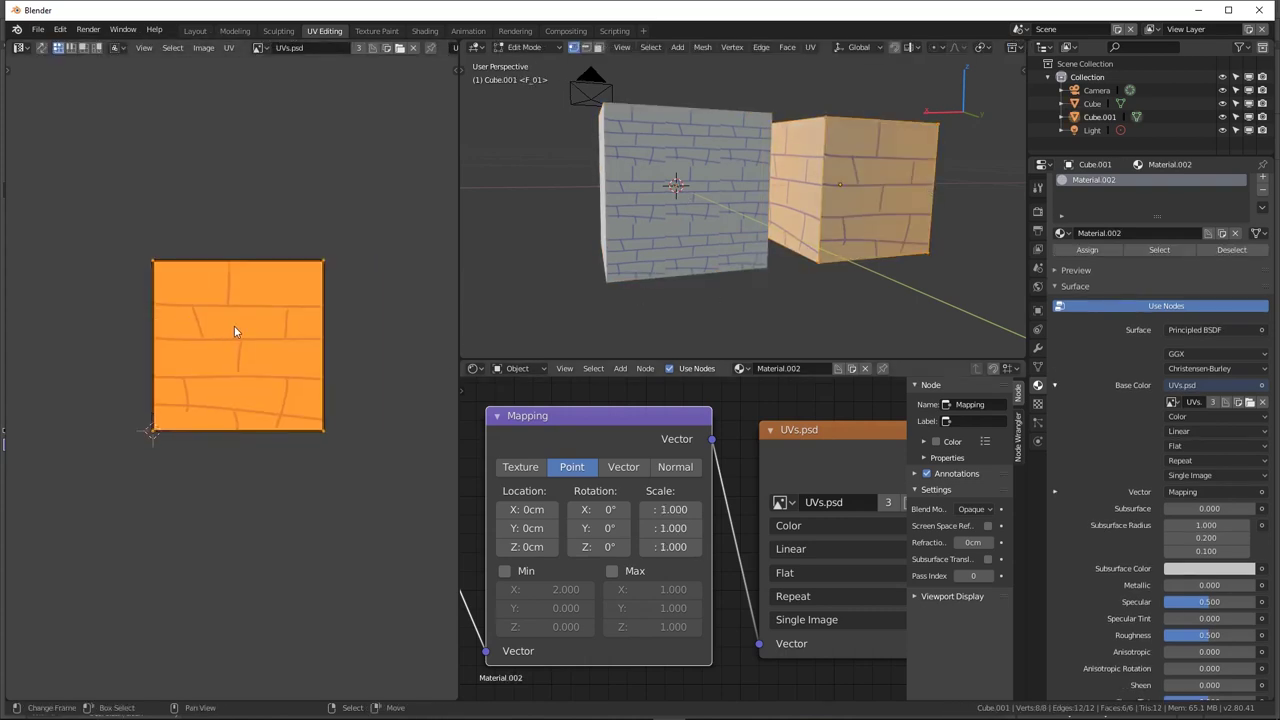
{"action": "key", "text": "s"}
{"action": "key", "text": "3"}
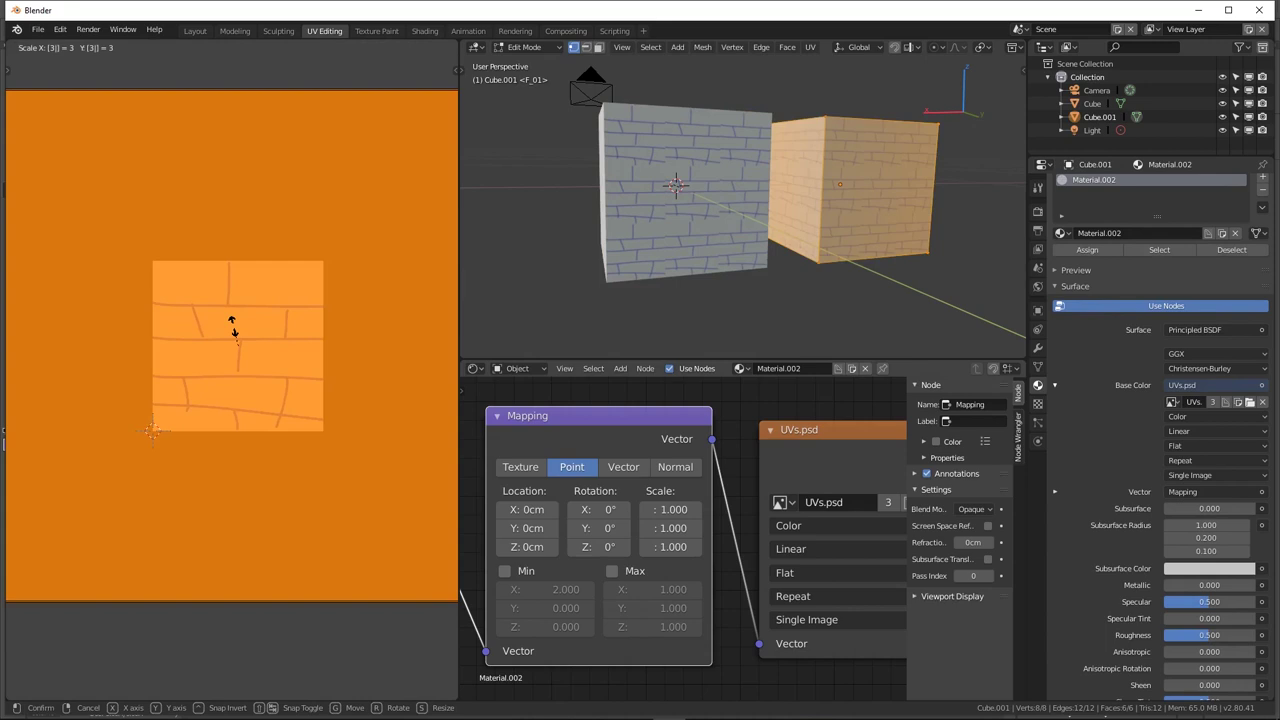
{"action": "key", "text": "Return"}
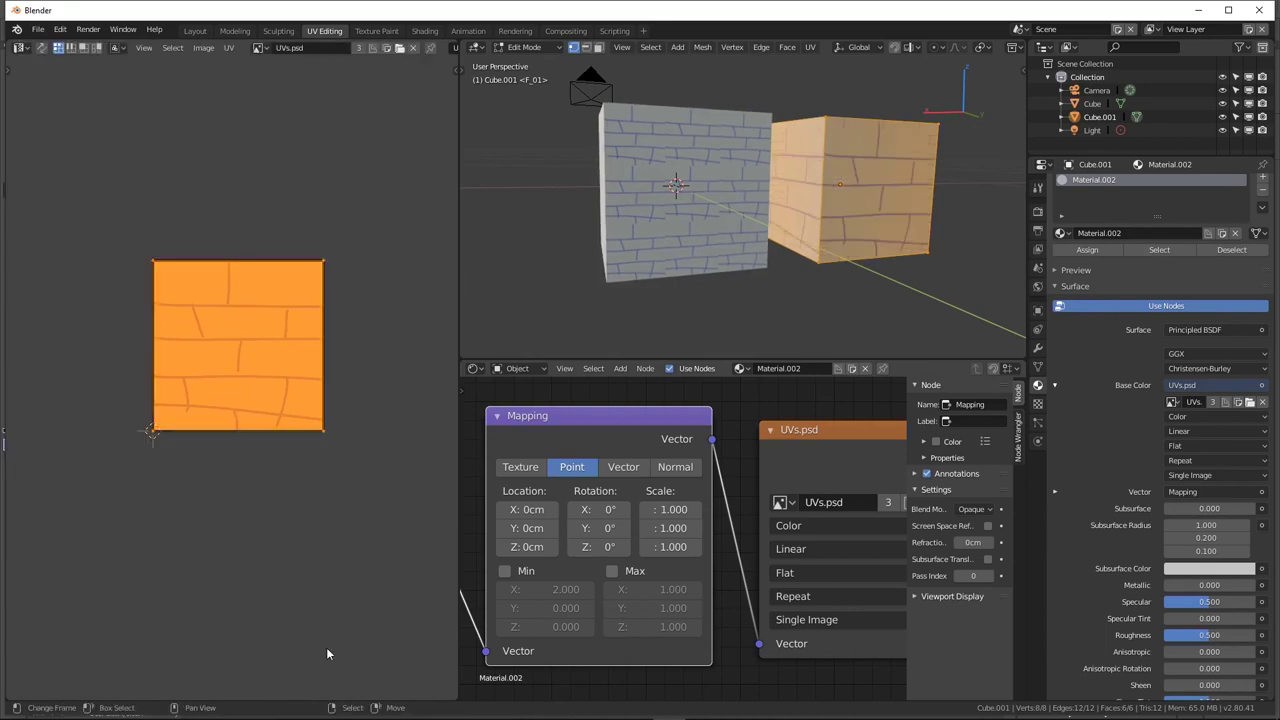
{"action": "type", "text": "s1.5"}
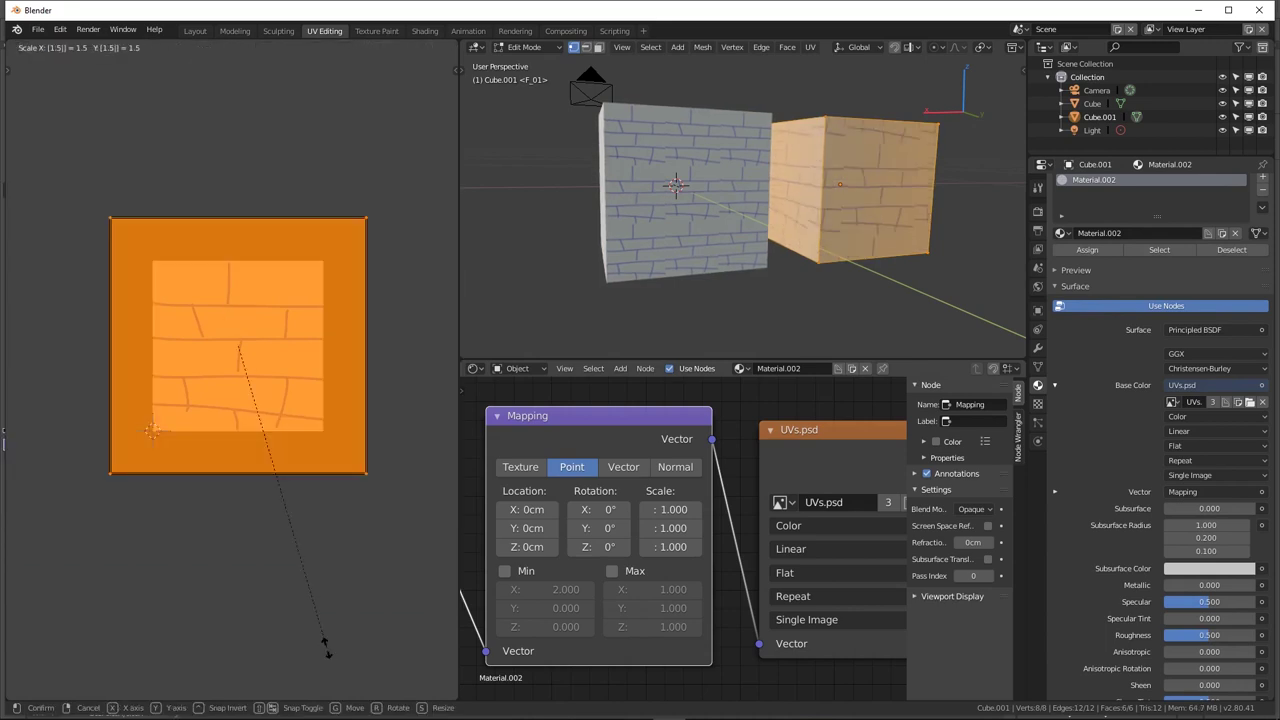
{"action": "key", "text": "Escape"}
{"action": "type", "text": "s2"}
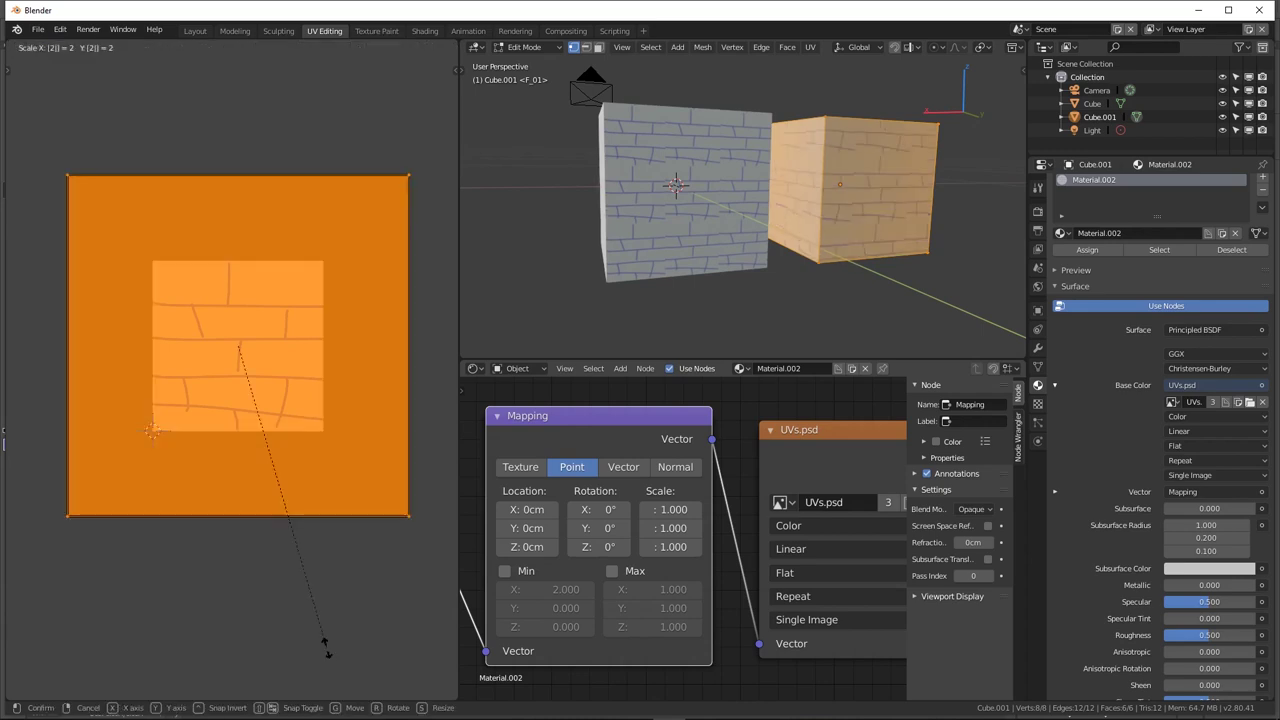
{"action": "key", "text": "Return"}
Enlarge the UV island further with two more free scalings, roughly 1.5x each
{"action": "middle_click_drag", "start_coordinate": [560, 300], "coordinate": [520, 200]}
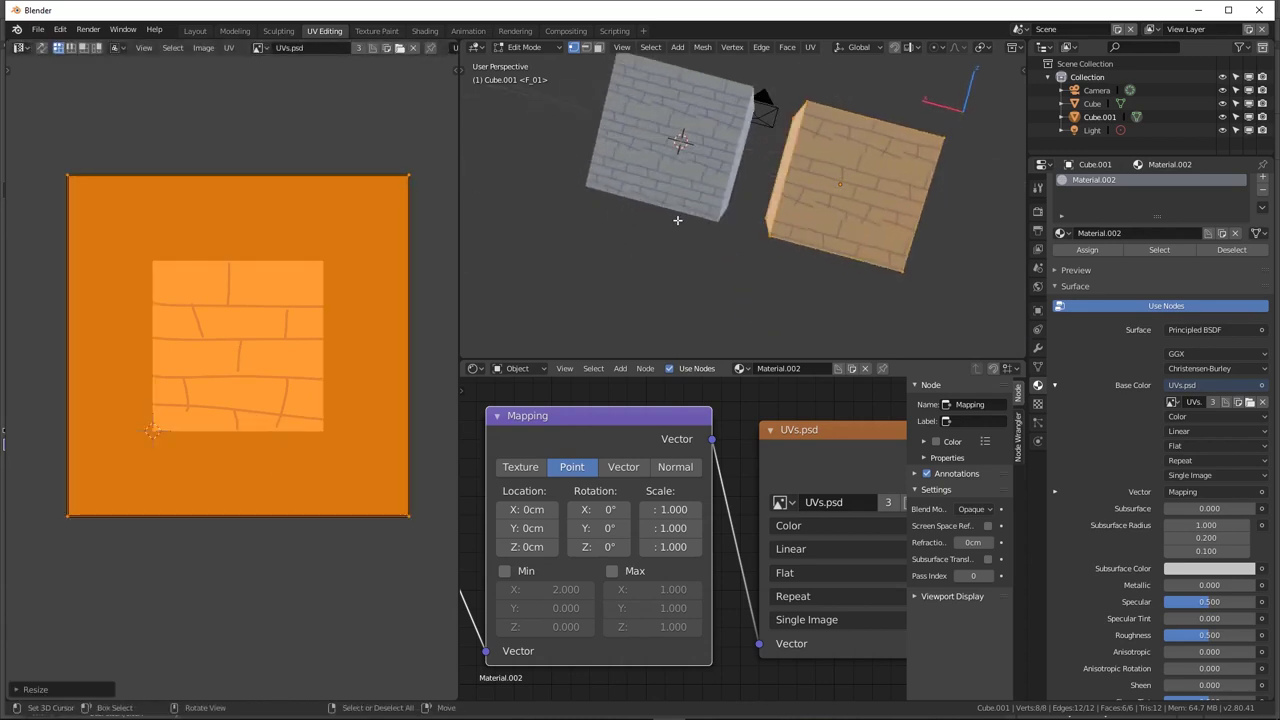
{"action": "key", "text": "s"}
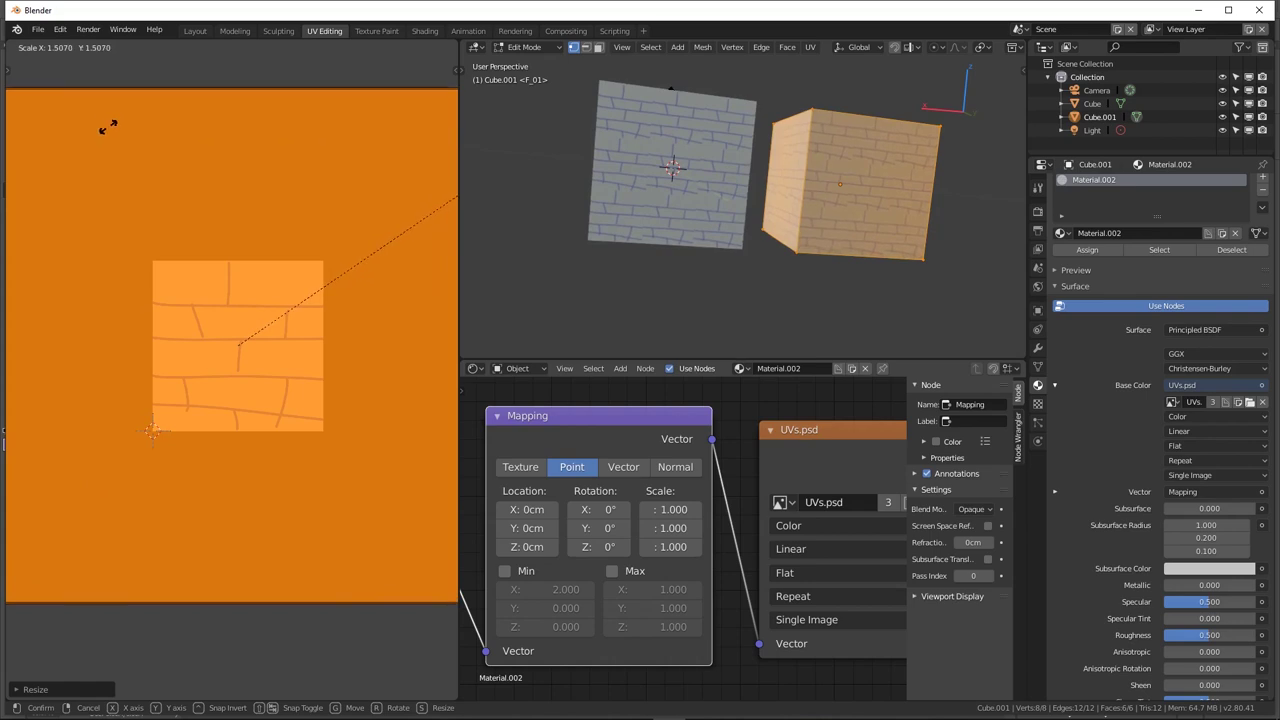
{"action": "left_click", "coordinate": [102, 126]}
{"action": "scroll", "coordinate": [763, 450], "scroll_direction": "down", "scroll_amount": 2}
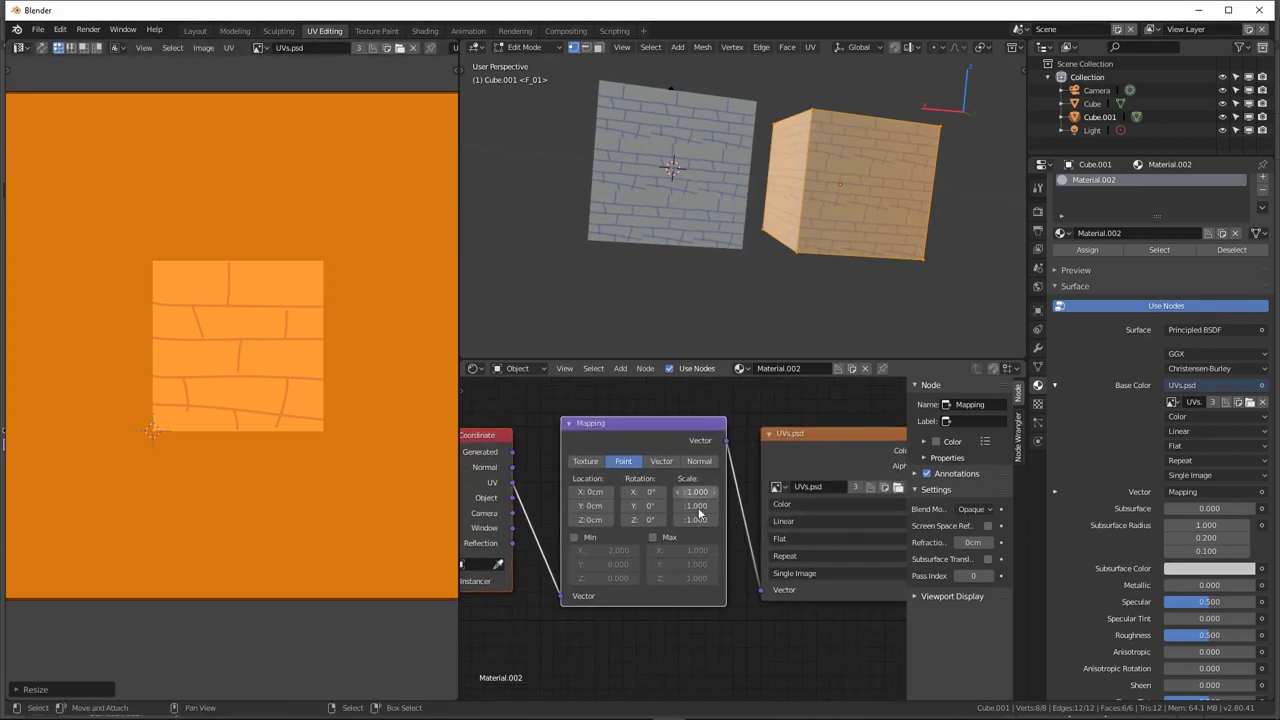
{"action": "scroll", "coordinate": [338, 294], "scroll_direction": "down", "scroll_amount": 3}
{"action": "scroll", "coordinate": [280, 305], "scroll_direction": "up", "scroll_amount": 3}
{"action": "mouse_move", "coordinate": [470, 290]}
{"action": "middle_mouse_down"}
{"action": "mouse_move", "coordinate": [489, 277]}
{"action": "mouse_move", "coordinate": [470, 270]}
{"action": "middle_mouse_up"}
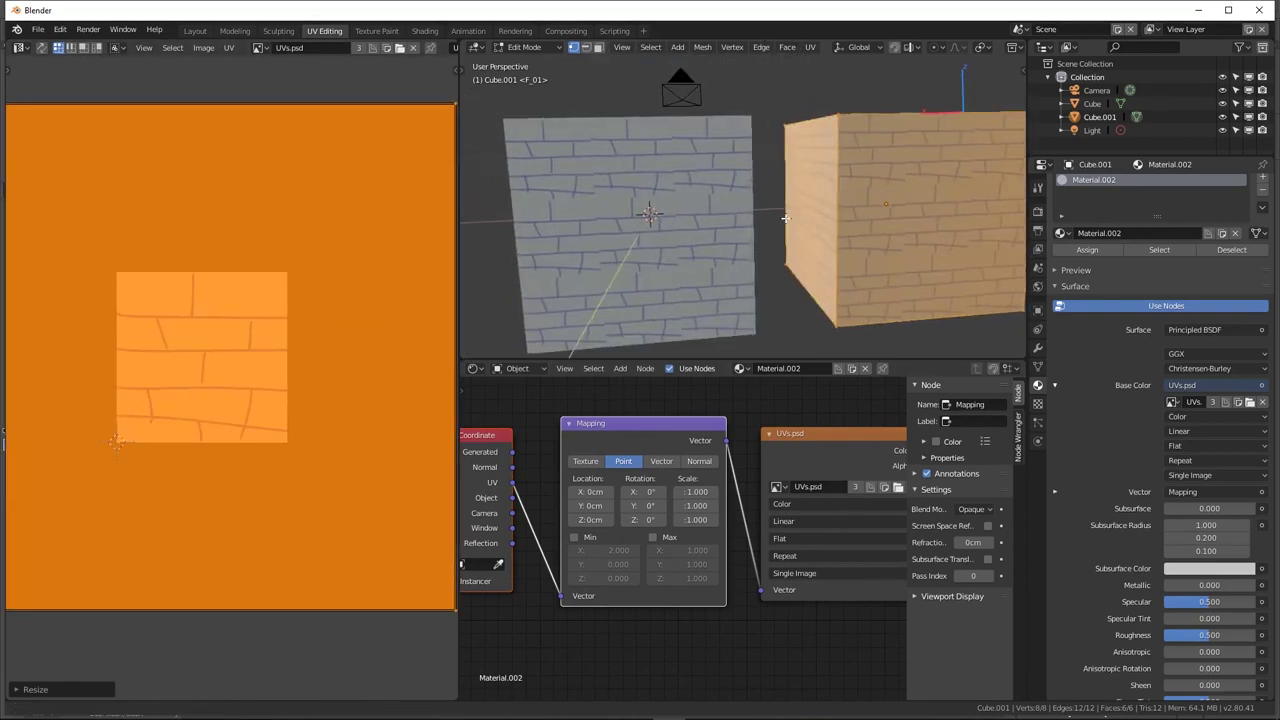
{"action": "key", "text": "s"}
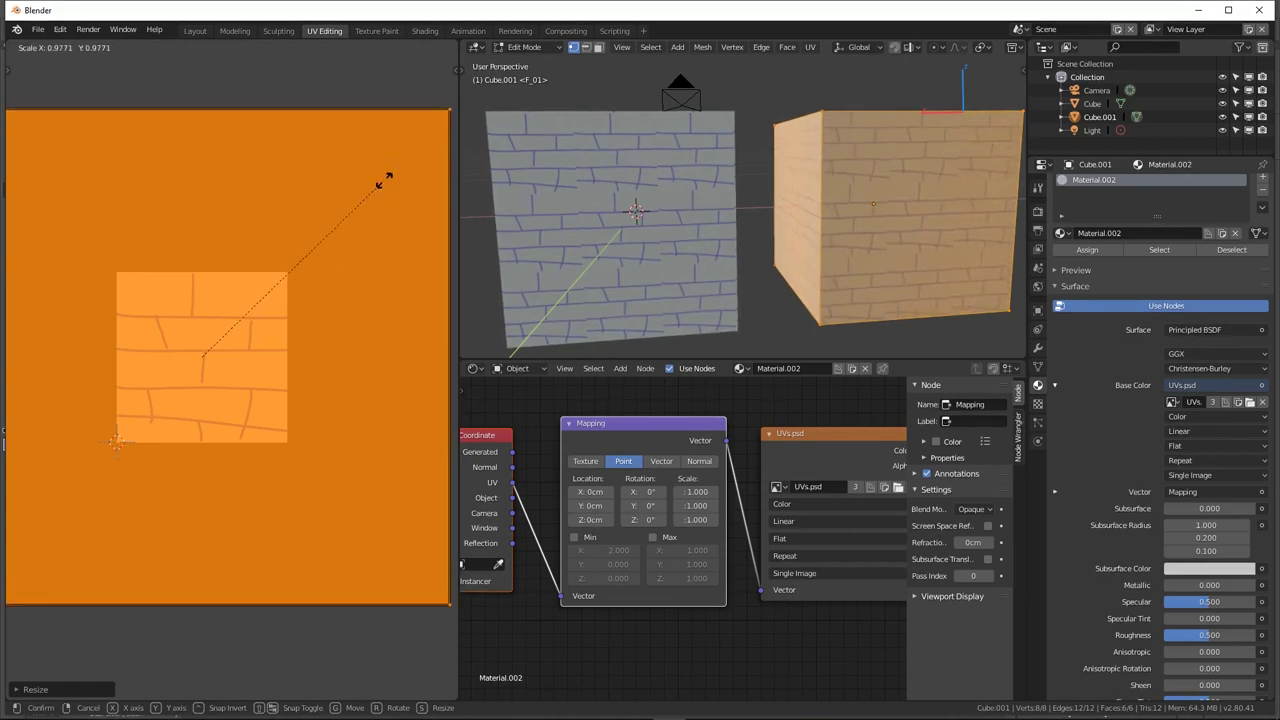
{"action": "left_click", "coordinate": [361, 234]}
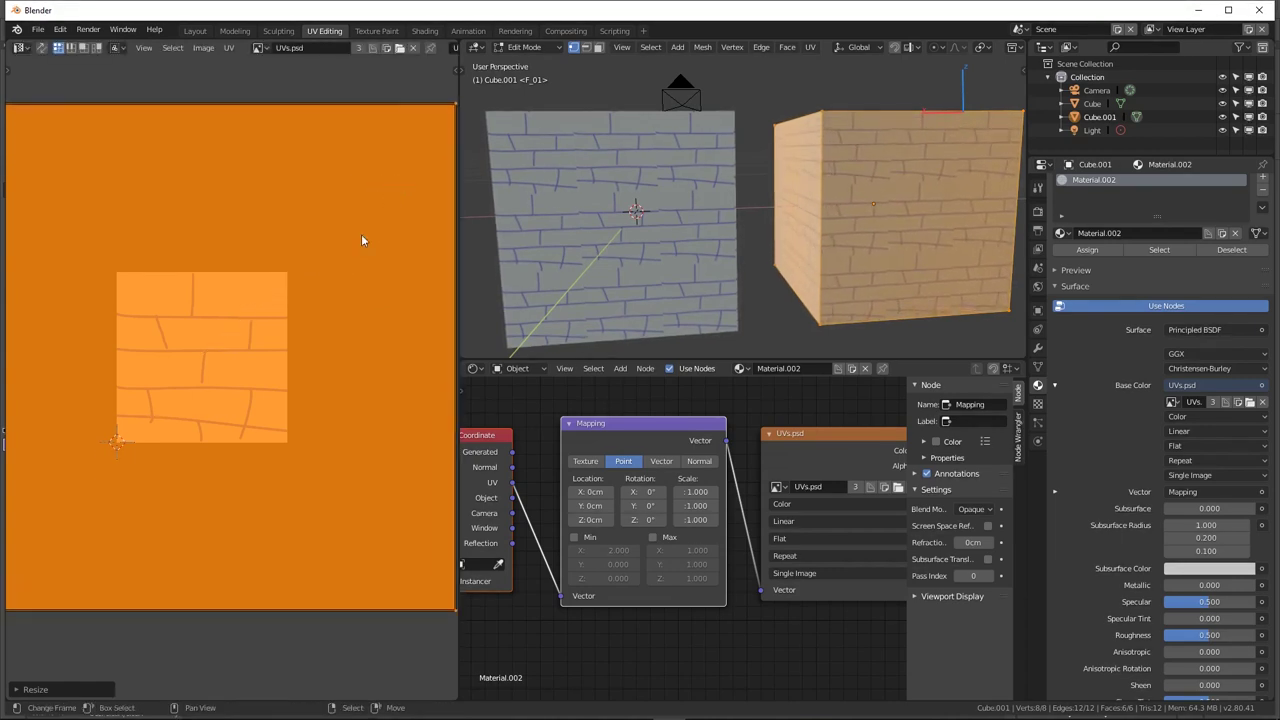
{"action": "scroll", "coordinate": [289, 344], "scroll_direction": "down", "scroll_amount": 2}
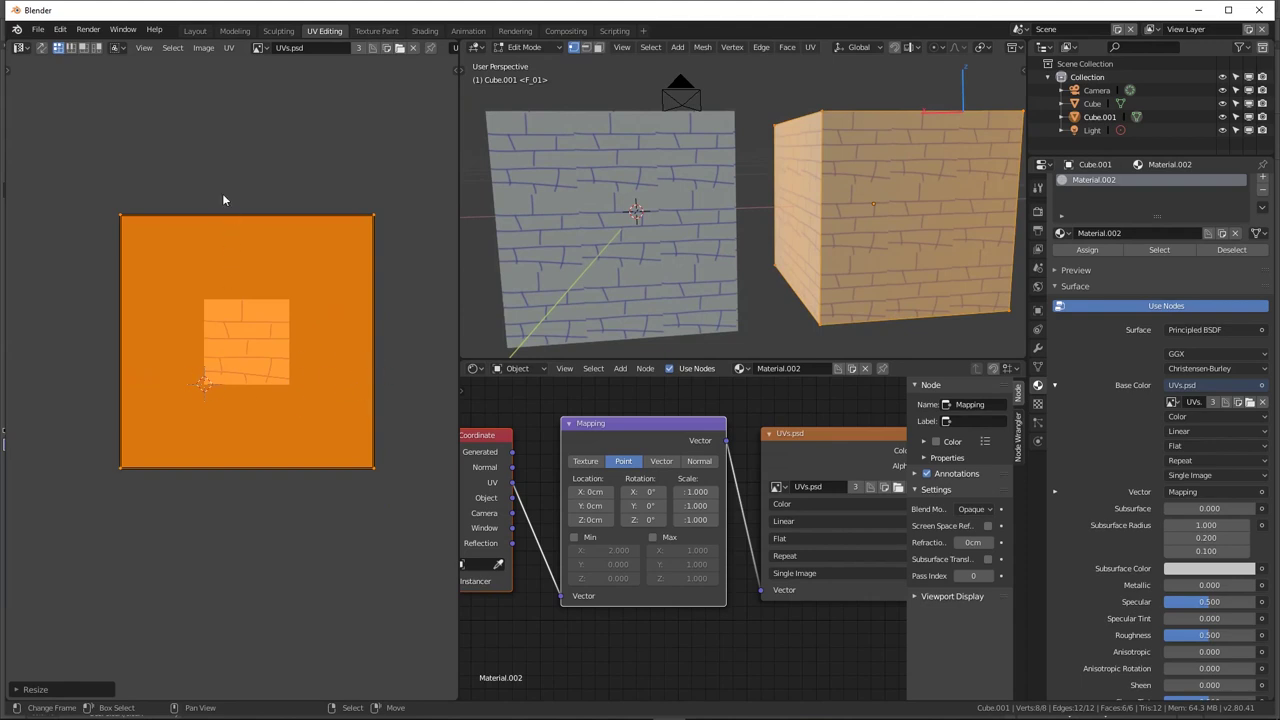
{"action": "scroll", "coordinate": [283, 248], "scroll_direction": "down", "scroll_amount": 2}
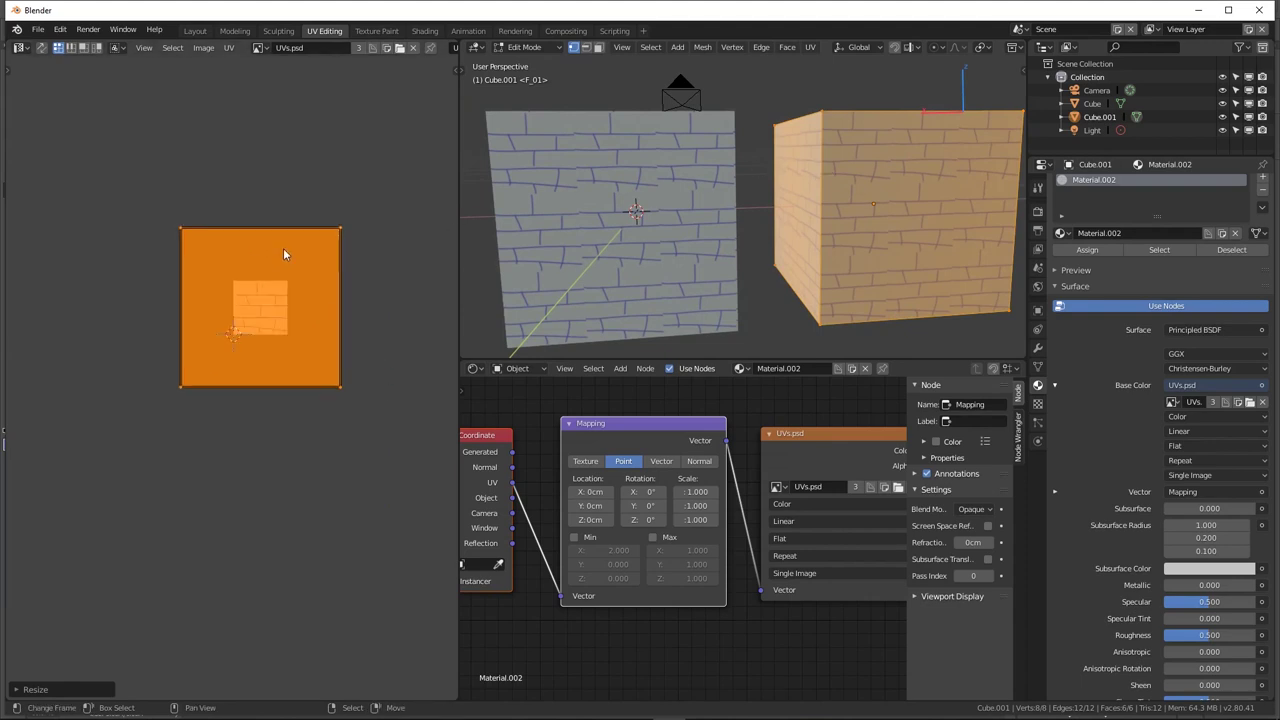
Return Cube.001 to Object Mode and orbit to inspect its denser bricks
{"action": "key", "text": "Tab"}
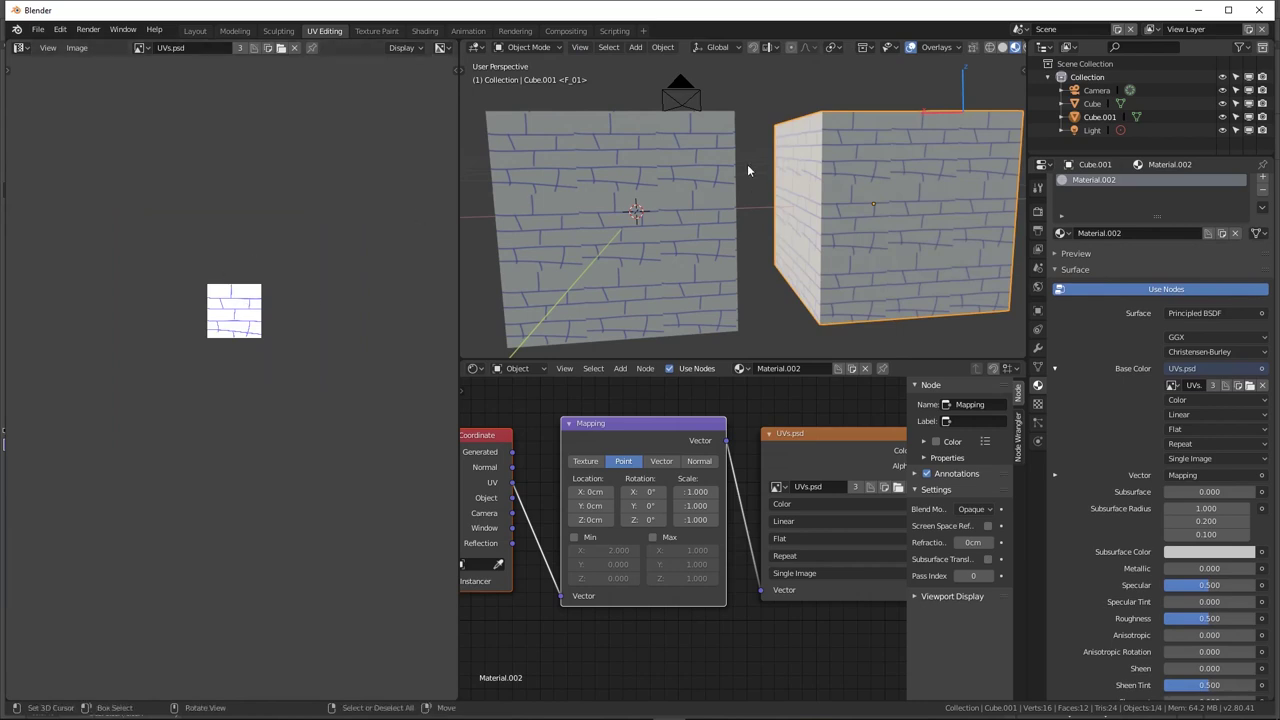
{"action": "middle_click_drag", "start_coordinate": [747, 164], "coordinate": [765, 178]}
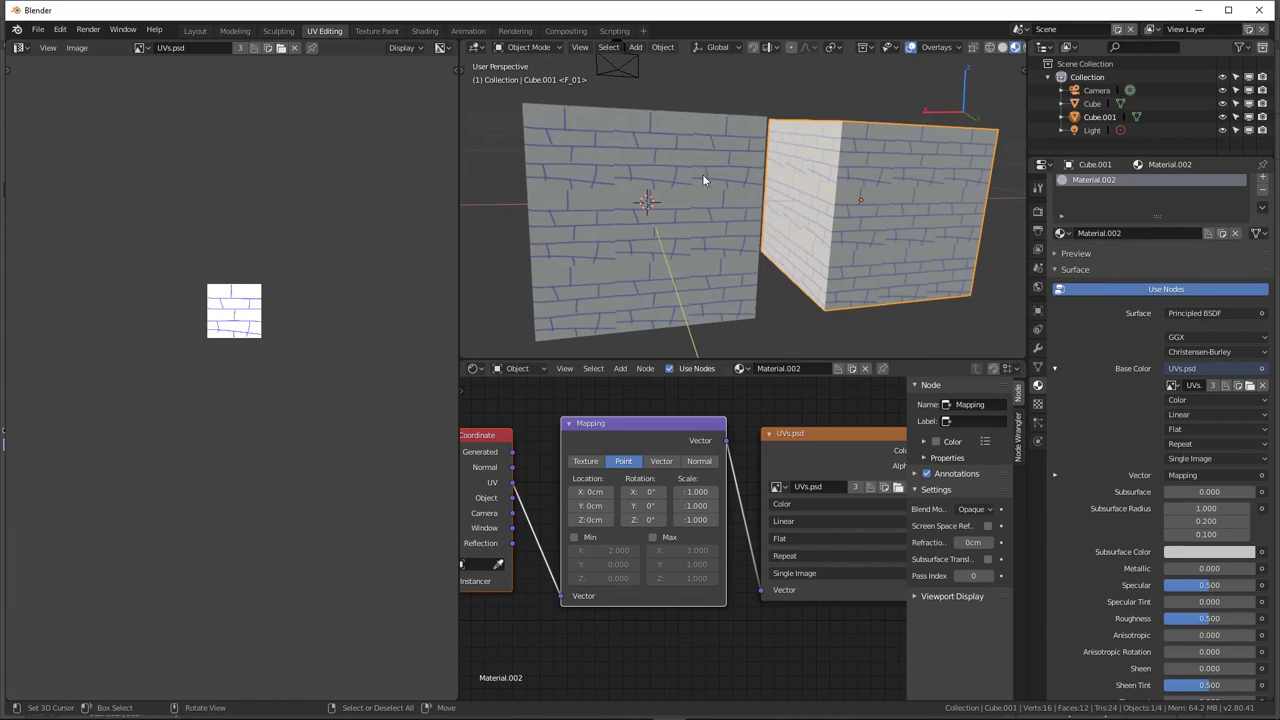
{"action": "scroll", "coordinate": [701, 200], "scroll_direction": "down", "scroll_amount": 3}
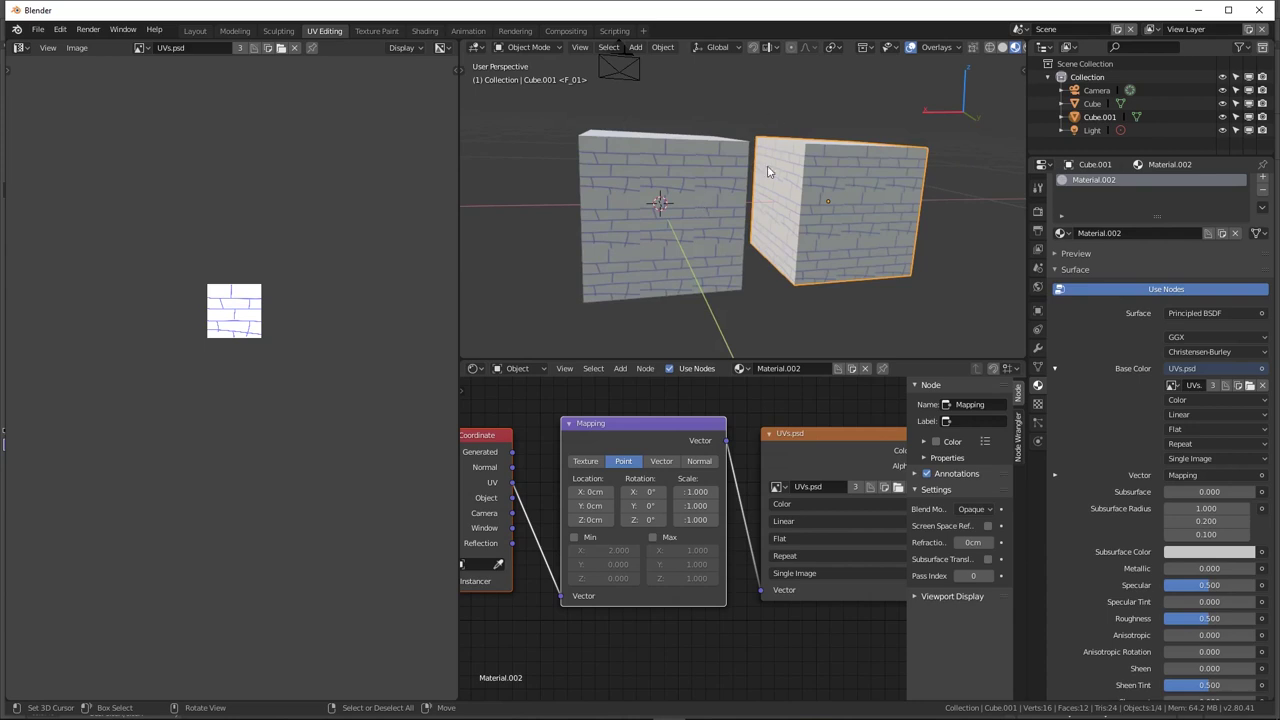
{"action": "mouse_move", "coordinate": [702, 205]}
{"action": "middle_mouse_down"}
{"action": "mouse_move", "coordinate": [737, 266]}
{"action": "mouse_move", "coordinate": [713, 262]}
{"action": "mouse_move", "coordinate": [797, 157]}
{"action": "mouse_move", "coordinate": [764, 248]}
{"action": "mouse_move", "coordinate": [691, 155]}
{"action": "mouse_move", "coordinate": [713, 165]}
{"action": "middle_mouse_up"}
Return to Object Mode and delete the duplicate cube, Cube.001
{"action": "key", "text": "Tab"}
{"action": "scroll", "coordinate": [713, 165], "scroll_direction": "up", "scroll_amount": 1}
{"action": "scroll", "coordinate": [701, 171], "scroll_direction": "up", "scroll_amount": 1}
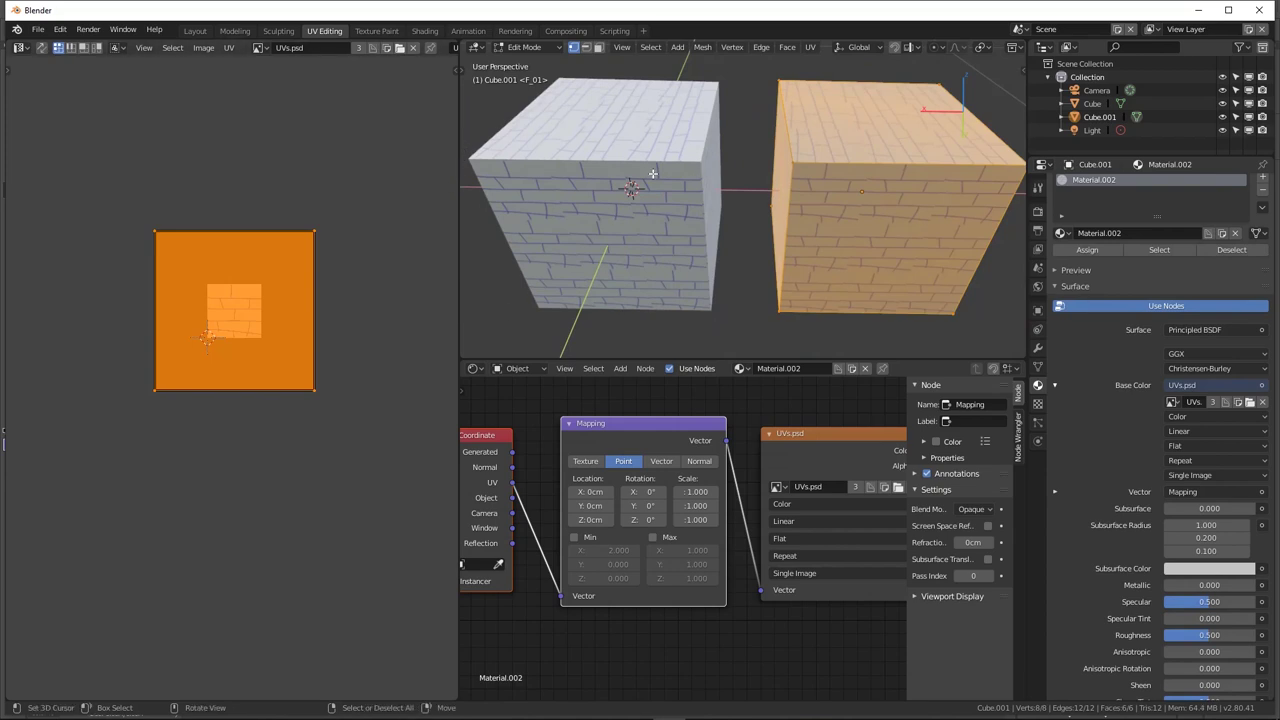
{"action": "mouse_move", "coordinate": [692, 64]}
{"action": "middle_mouse_down"}
{"action": "mouse_move", "coordinate": [679, 190]}
{"action": "mouse_move", "coordinate": [718, 164]}
{"action": "middle_mouse_up"}
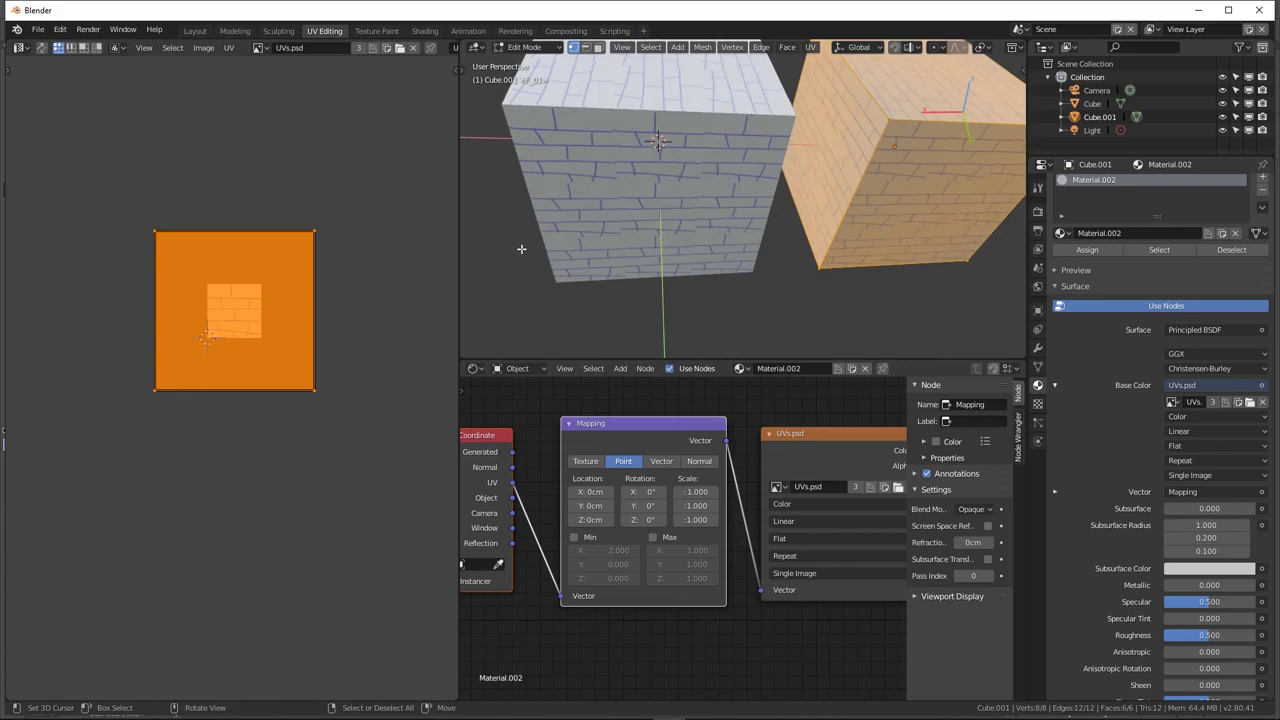
{"action": "middle_click_drag", "start_coordinate": [521, 249], "coordinate": [847, 194]}
{"action": "key", "text": "Tab"}
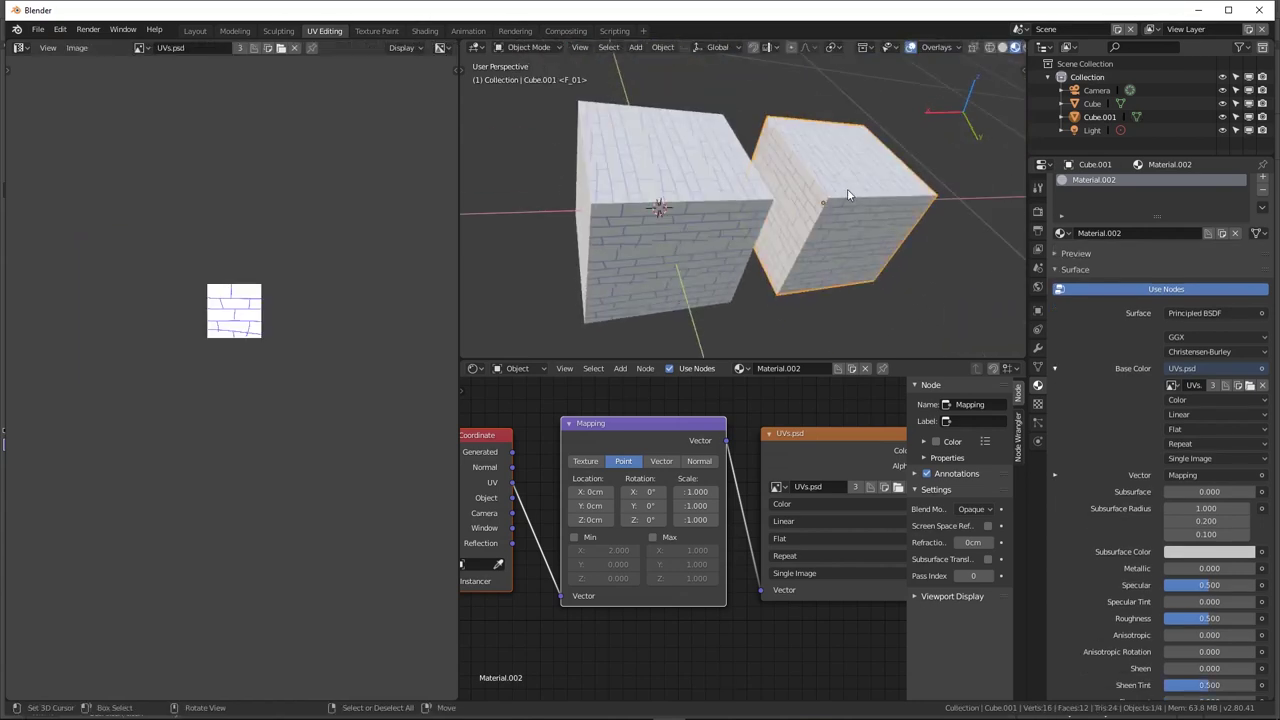
{"action": "key", "text": "Delete"}
Select the remaining brick-textured cube and switch it into Edit Mode
{"action": "mouse_move", "coordinate": [858, 180]}
{"action": "middle_mouse_down"}
{"action": "mouse_move", "coordinate": [827, 144]}
{"action": "mouse_move", "coordinate": [829, 198]}
{"action": "middle_mouse_up"}
{"action": "left_click", "coordinate": [777, 145]}
{"action": "key", "text": "Tab"}
Select the whole cube mesh, apply Unwrap, then deselect to view the small tiled bricks
{"action": "key", "text": "a"}
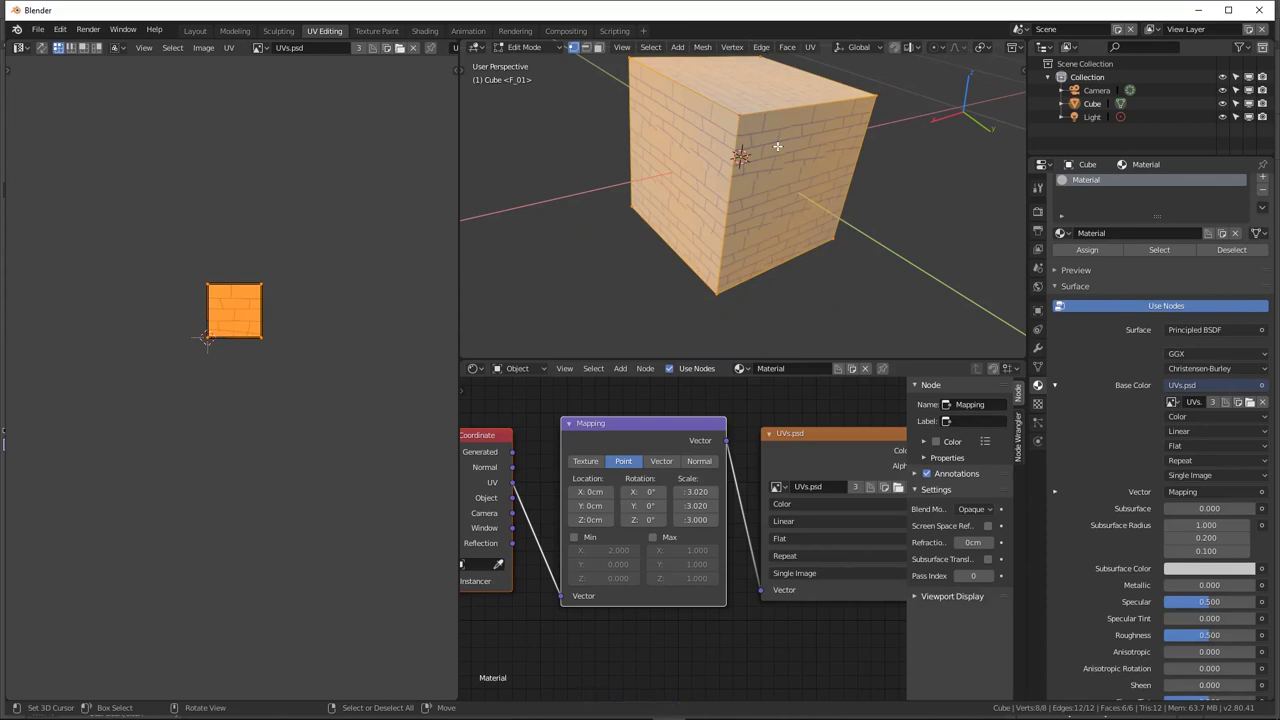
{"action": "middle_click_drag", "start_coordinate": [779, 146], "coordinate": [730, 100]}
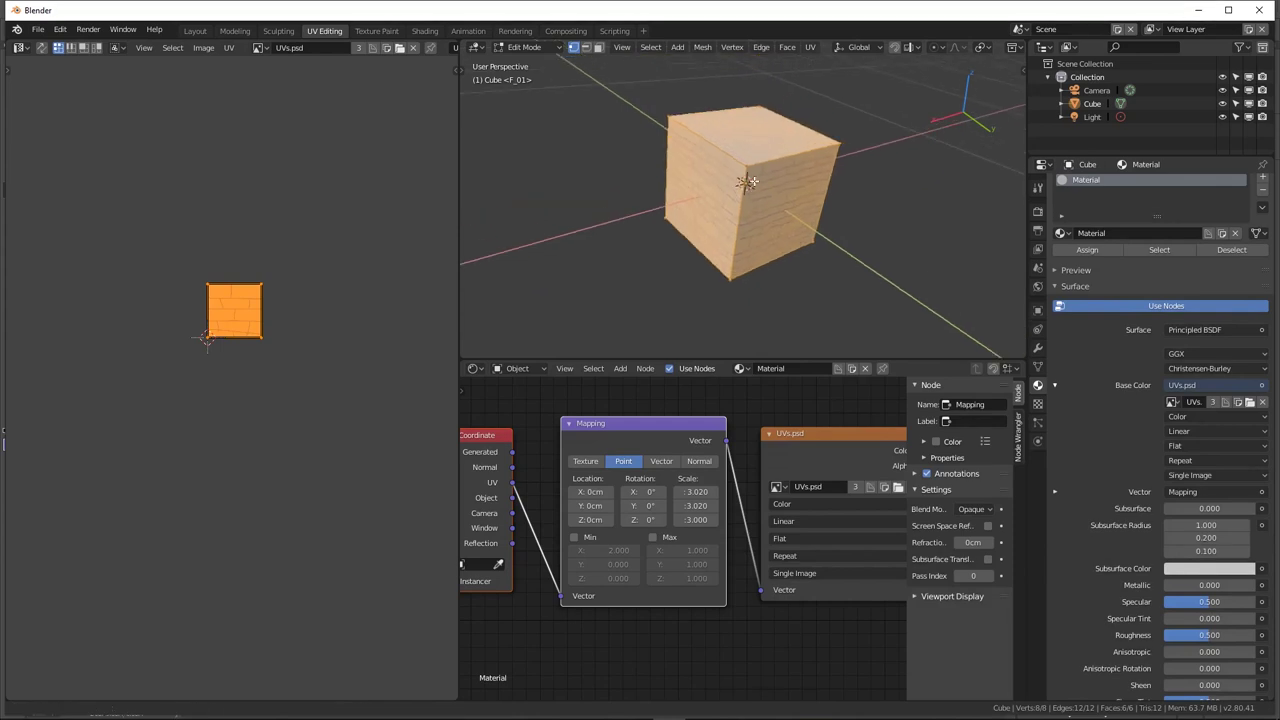
{"action": "key", "text": "u"}
{"action": "left_click", "coordinate": [712, 55]}
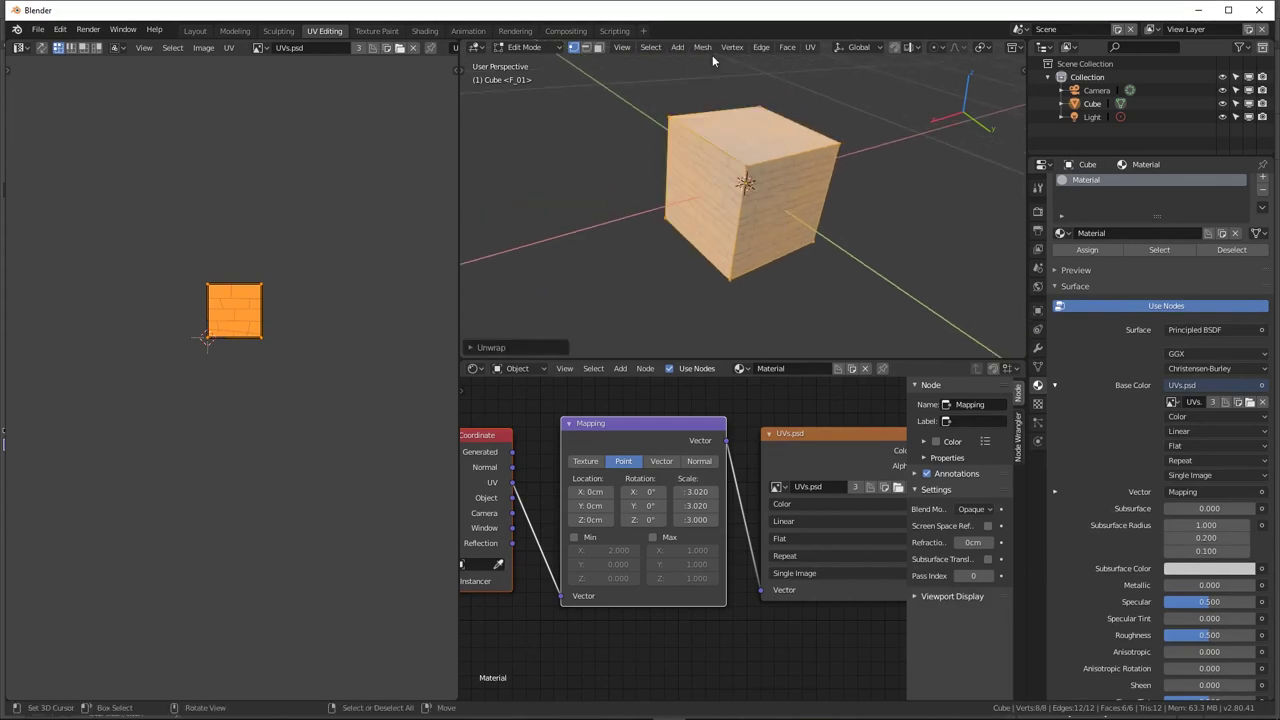
{"action": "scroll", "coordinate": [218, 267], "scroll_direction": "up", "scroll_amount": 5}
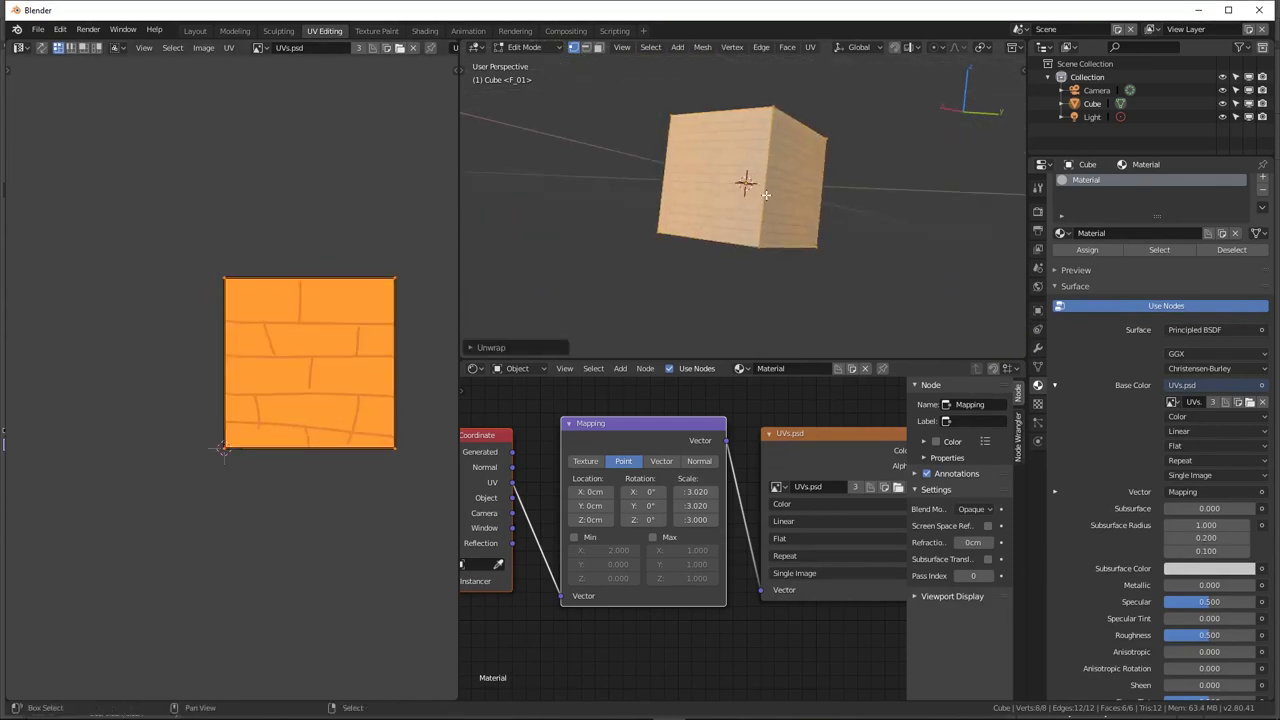
{"action": "mouse_move", "coordinate": [749, 189]}
{"action": "middle_mouse_down"}
{"action": "mouse_move", "coordinate": [749, 220]}
{"action": "mouse_move", "coordinate": [725, 180]}
{"action": "mouse_move", "coordinate": [872, 229]}
{"action": "middle_mouse_up"}
{"action": "scroll", "coordinate": [745, 215], "scroll_direction": "up", "scroll_amount": 2}
{"action": "key", "text": "alt+a"}
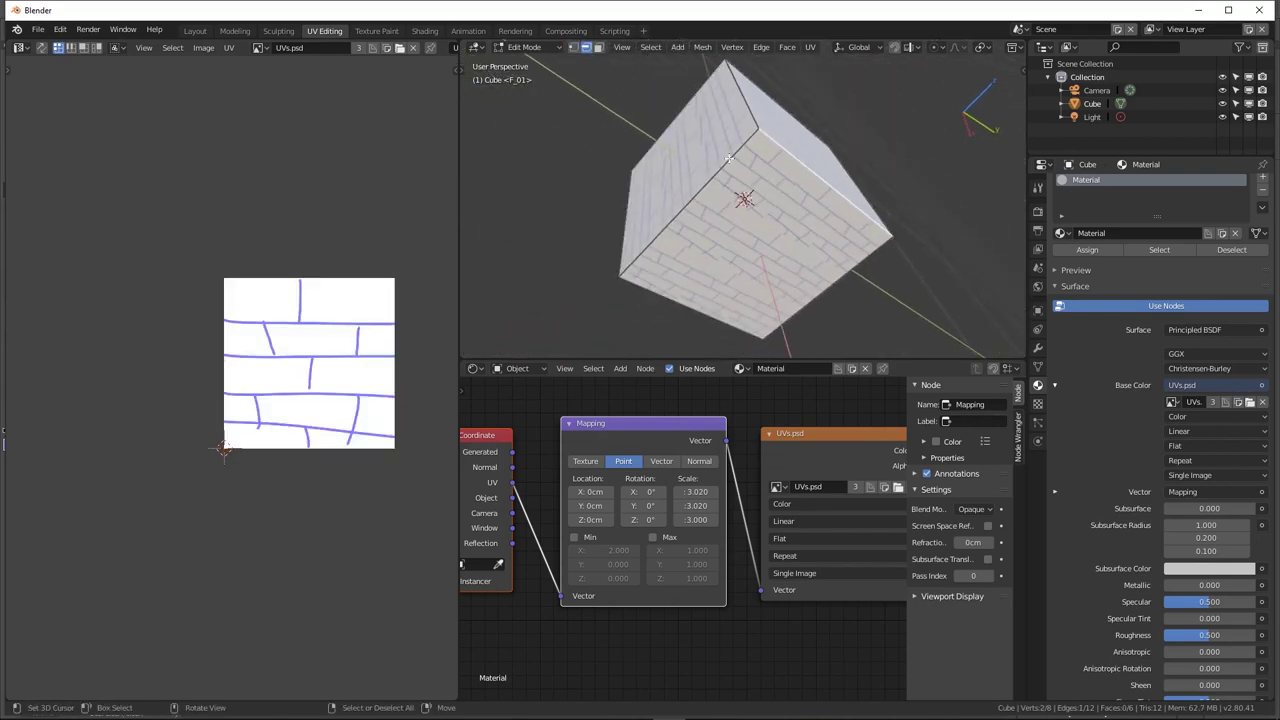
{"action": "mouse_move", "coordinate": [729, 158]}
{"action": "middle_mouse_down"}
{"action": "mouse_move", "coordinate": [779, 221]}
{"action": "mouse_move", "coordinate": [705, 131]}
{"action": "middle_mouse_up"}
{"action": "scroll", "coordinate": [770, 216], "scroll_direction": "down", "scroll_amount": 4}
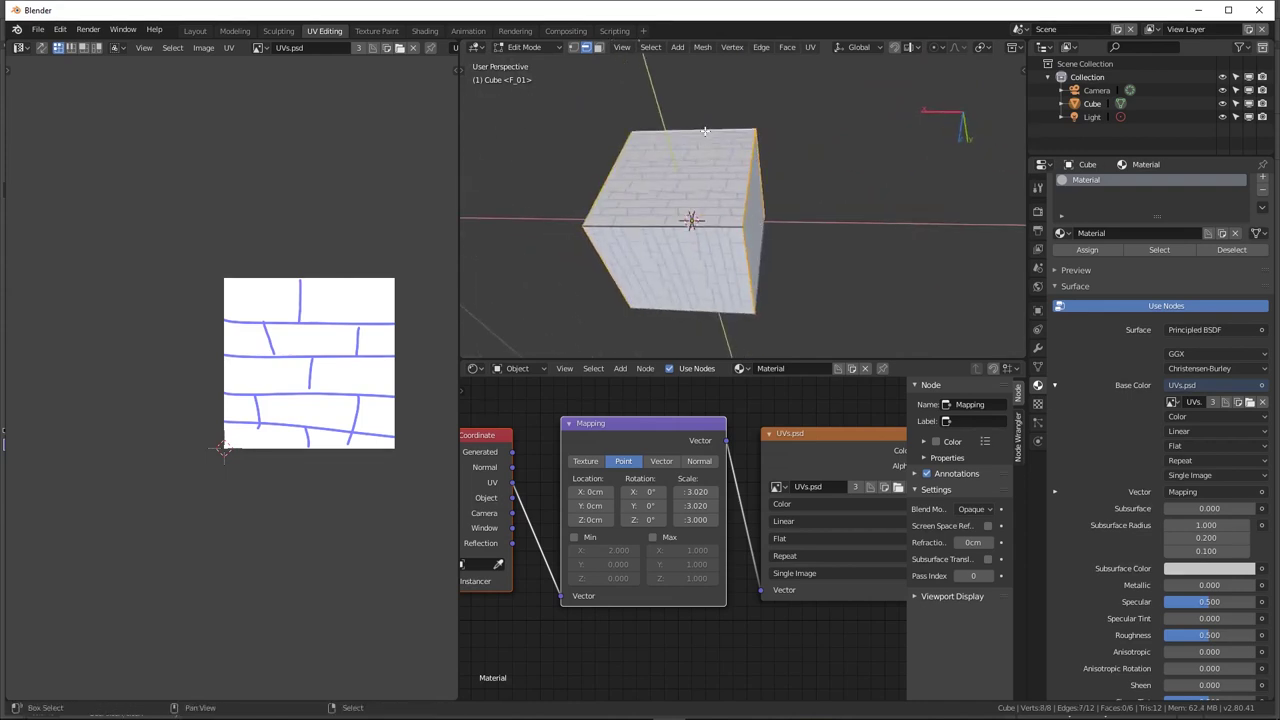
Mark the chosen cube edges as seams
{"action": "key", "text": "ctrl+e"}
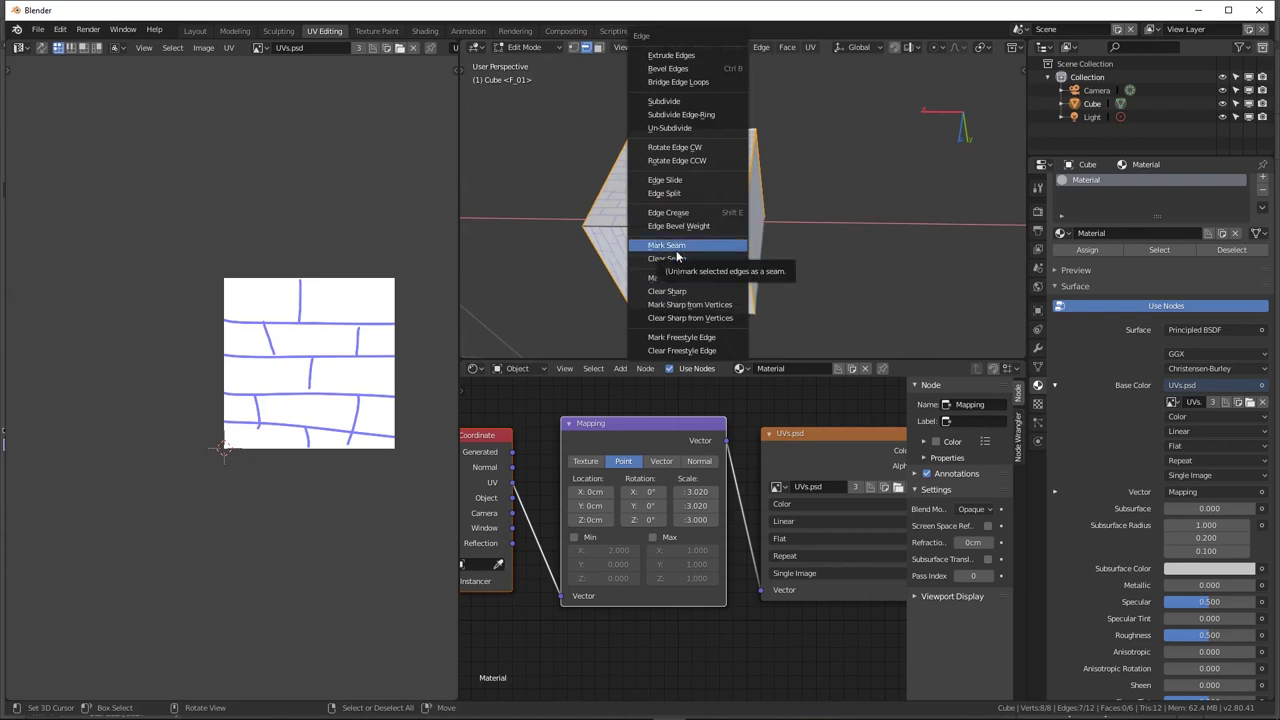
{"action": "left_click", "coordinate": [676, 246]}
{"action": "middle_click_drag", "start_coordinate": [676, 250], "coordinate": [723, 267]}
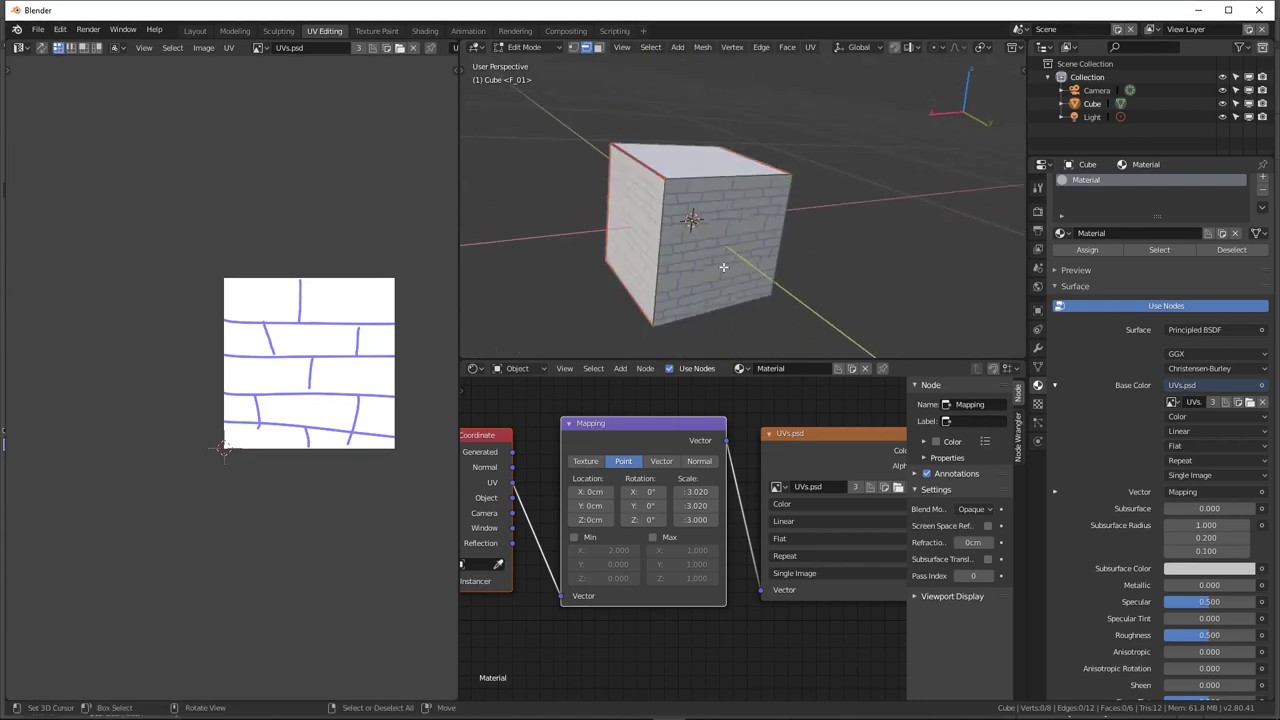
Select all faces and unwrap the cube into a six-face cross layout
{"action": "key", "text": "a"}
{"action": "key", "text": "u"}
{"action": "left_click", "coordinate": [724, 265]}
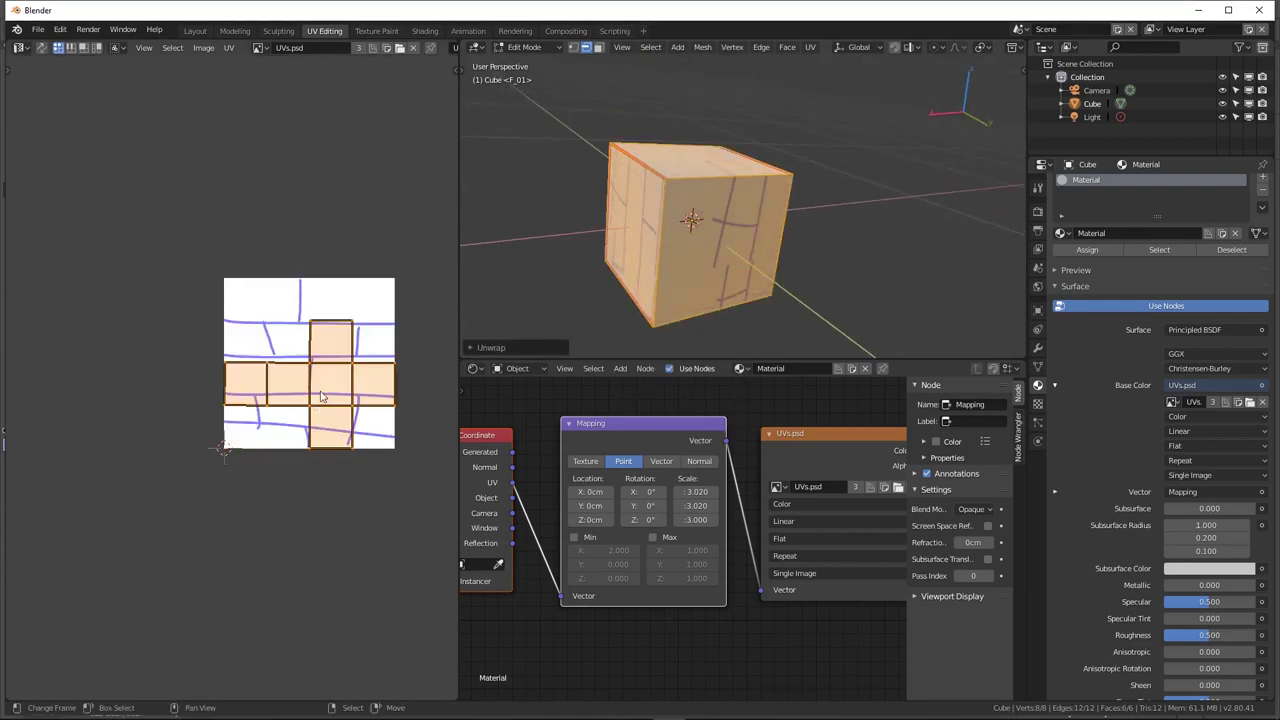
{"action": "scroll", "coordinate": [322, 397], "scroll_direction": "up", "scroll_amount": 4}
{"action": "scroll", "coordinate": [214, 334], "scroll_direction": "down", "scroll_amount": 1}
{"action": "scroll", "coordinate": [194, 334], "scroll_direction": "up", "scroll_amount": 2}
{"action": "scroll", "coordinate": [196, 334], "scroll_direction": "down", "scroll_amount": 2}
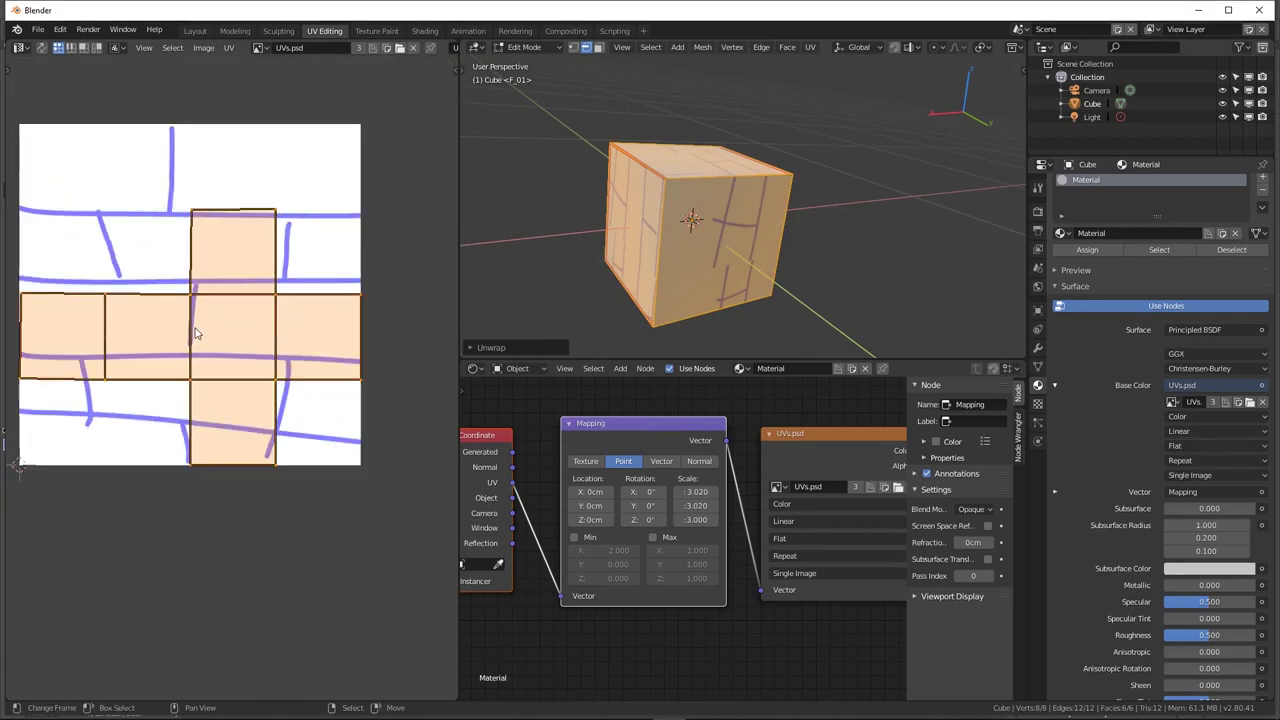
Maximize the UV Editor, turn on the UV stretch display, then restore the split layout
{"action": "key", "text": "ctrl+space"}
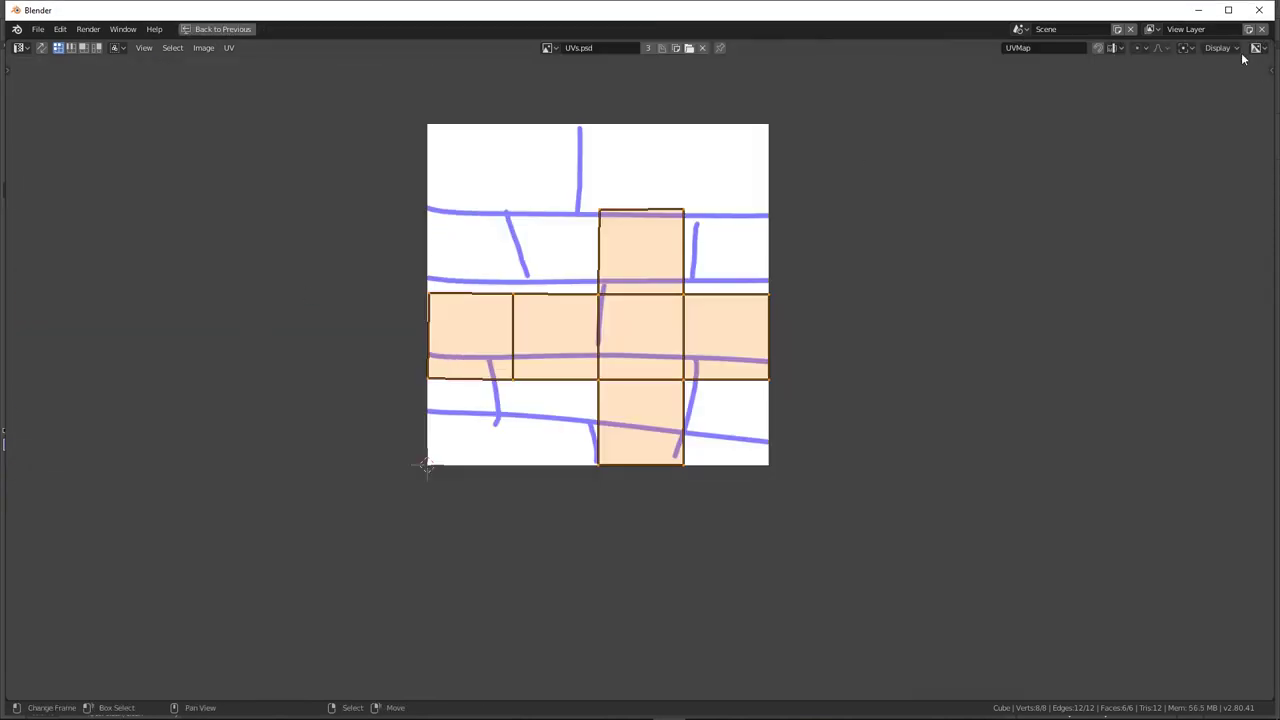
{"action": "left_click", "coordinate": [1217, 47]}
{"action": "left_click", "coordinate": [1256, 271]}
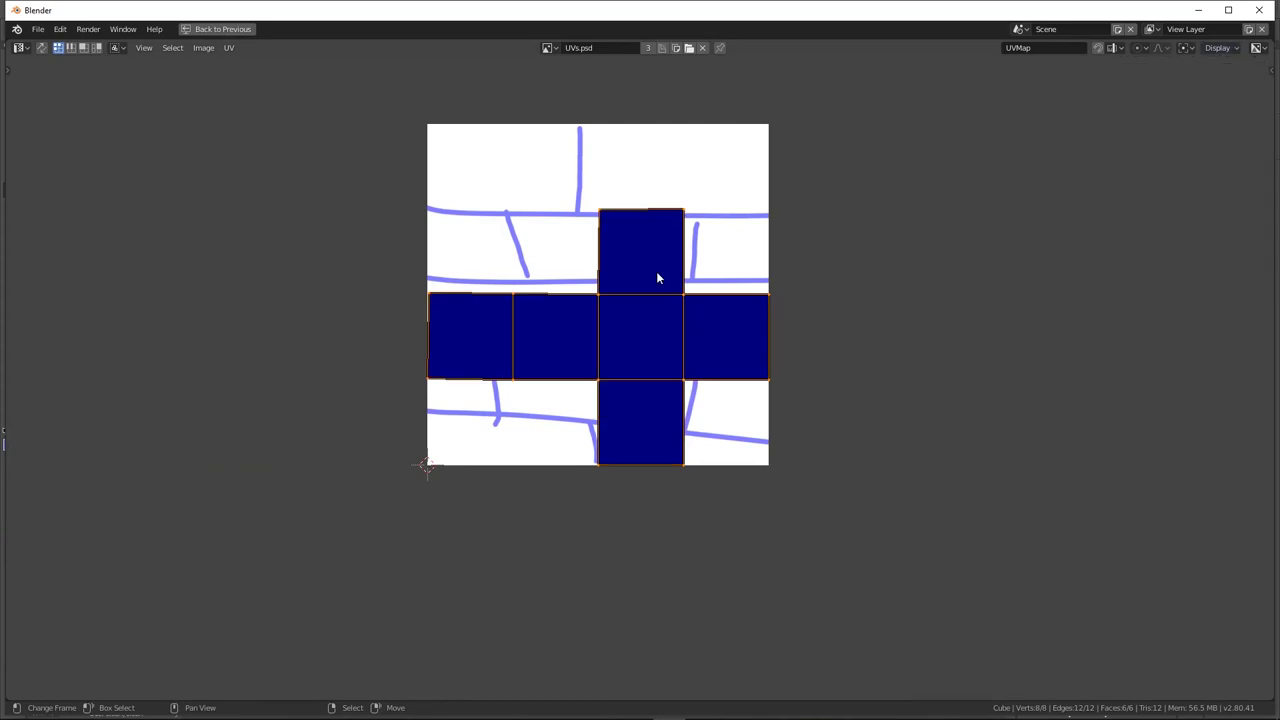
{"action": "key", "text": "ctrl+space"}
{"action": "scroll", "coordinate": [259, 325], "scroll_direction": "up", "scroll_amount": 1}
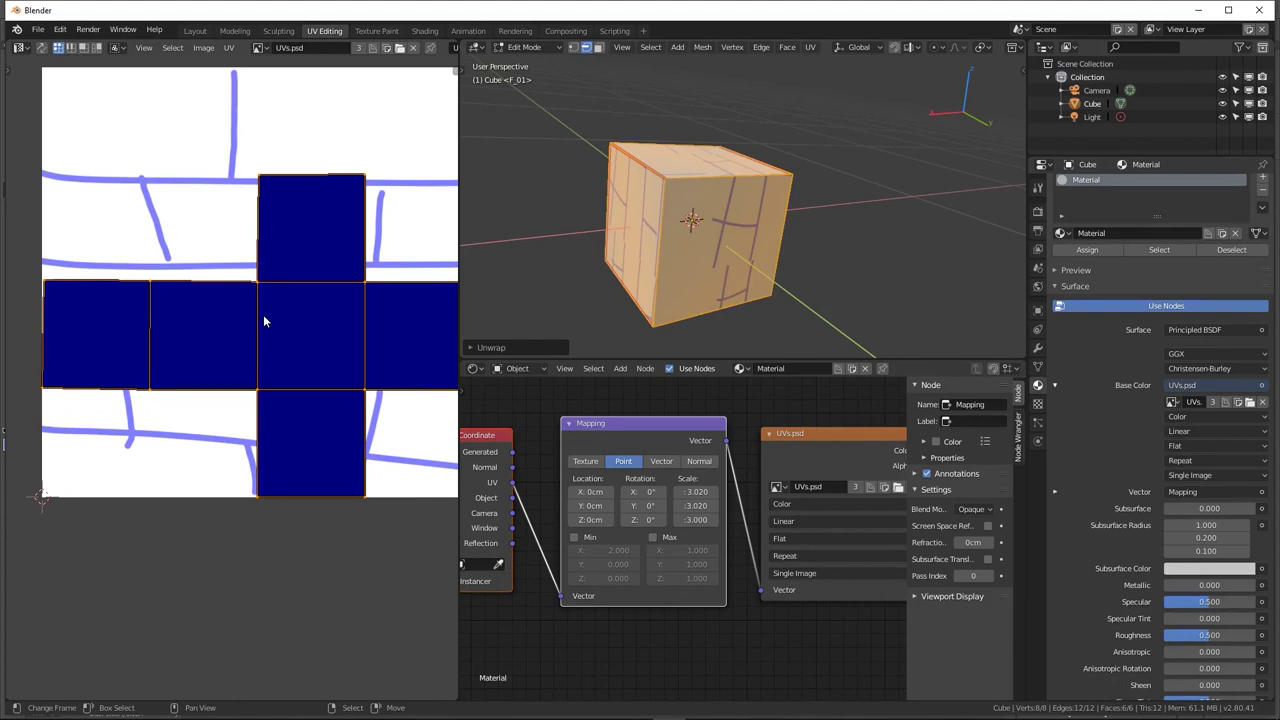
{"action": "left_click", "coordinate": [260, 184]}
{"action": "mouse_move", "coordinate": [258, 186]}
{"action": "left_mouse_down"}
{"action": "mouse_move", "coordinate": [17, 155]}
{"action": "mouse_move", "coordinate": [23, 209]}
{"action": "mouse_move", "coordinate": [43, 114]}
{"action": "mouse_move", "coordinate": [23, 90]}
{"action": "mouse_move", "coordinate": [63, 123]}
{"action": "mouse_move", "coordinate": [40, 120]}
{"action": "mouse_move", "coordinate": [34, 153]}
{"action": "mouse_move", "coordinate": [58, 157]}
{"action": "mouse_move", "coordinate": [24, 181]}
{"action": "mouse_move", "coordinate": [16, 138]}
{"action": "mouse_move", "coordinate": [63, 160]}
{"action": "left_mouse_up"}
{"action": "scroll", "coordinate": [62, 160], "scroll_direction": "down", "scroll_amount": 3}
{"action": "key", "text": "g"}
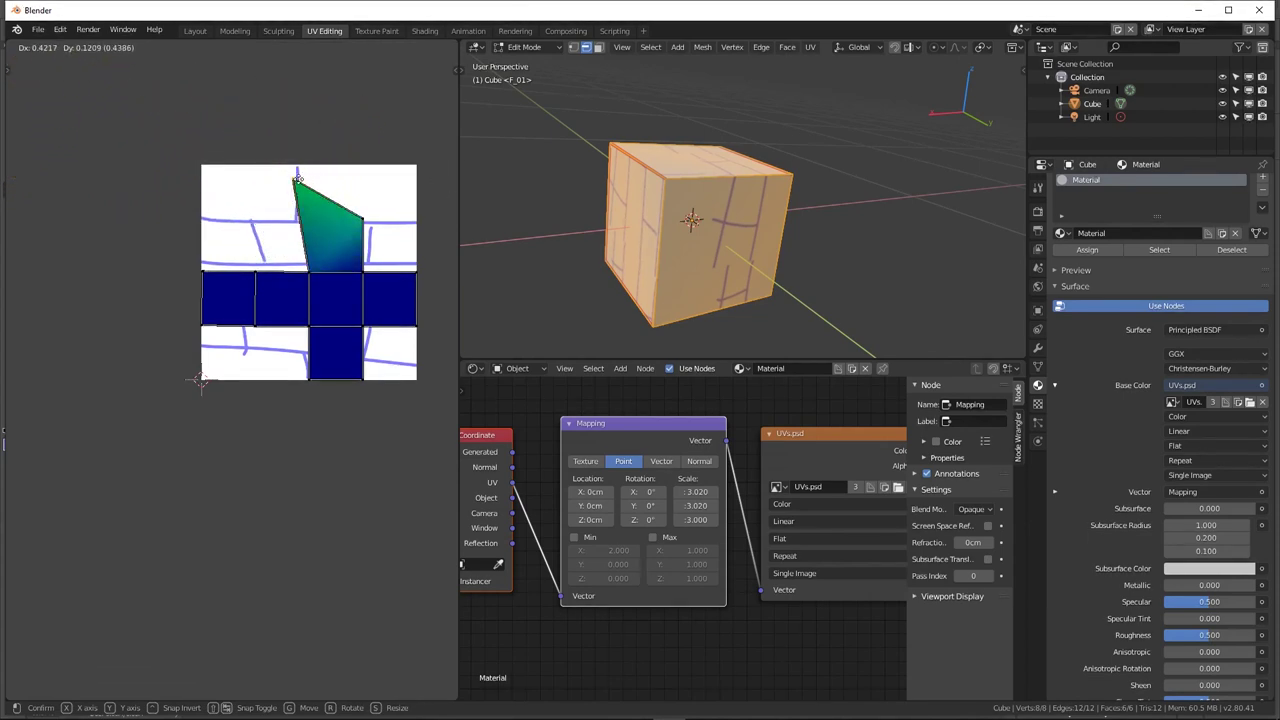
{"action": "left_click", "coordinate": [333, 175]}
{"action": "key", "text": "ctrl+z"}
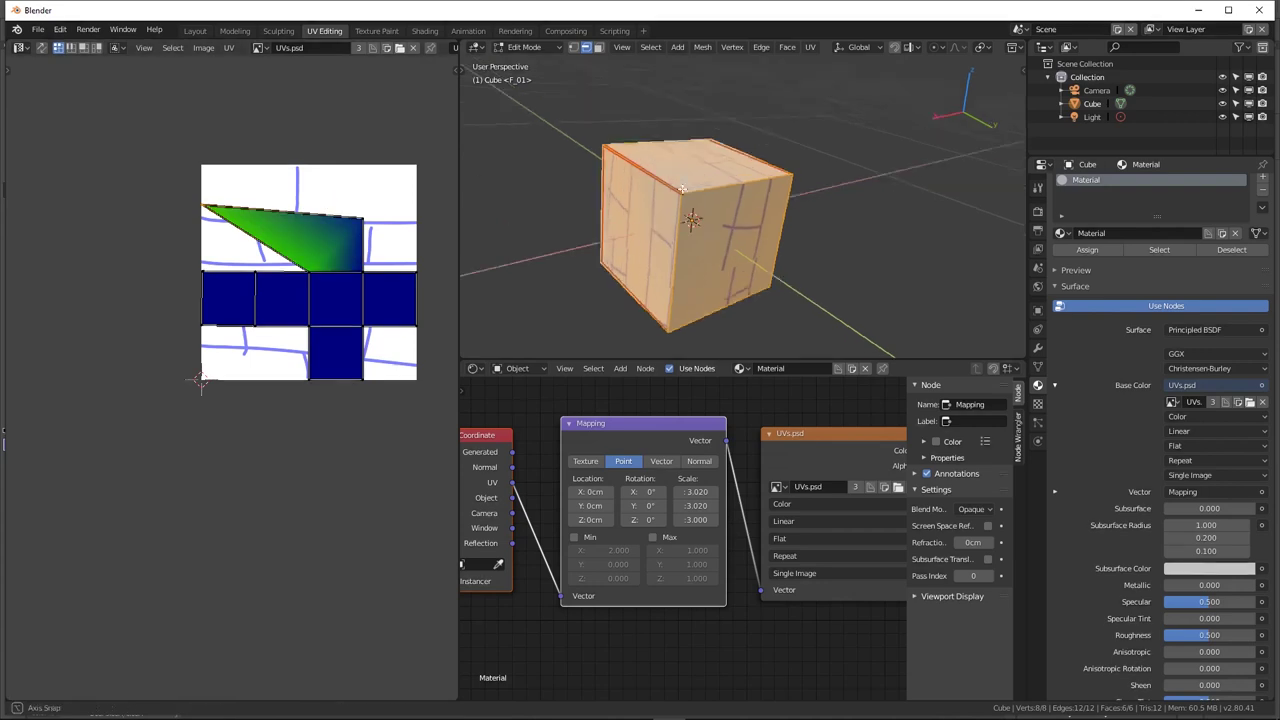
{"action": "mouse_move", "coordinate": [620, 250]}
{"action": "middle_mouse_down"}
{"action": "mouse_move", "coordinate": [765, 221]}
{"action": "mouse_move", "coordinate": [677, 249]}
{"action": "middle_mouse_up"}
{"action": "scroll", "coordinate": [663, 271], "scroll_direction": "up", "scroll_amount": 3}
{"action": "scroll", "coordinate": [694, 200], "scroll_direction": "down", "scroll_amount": 5}
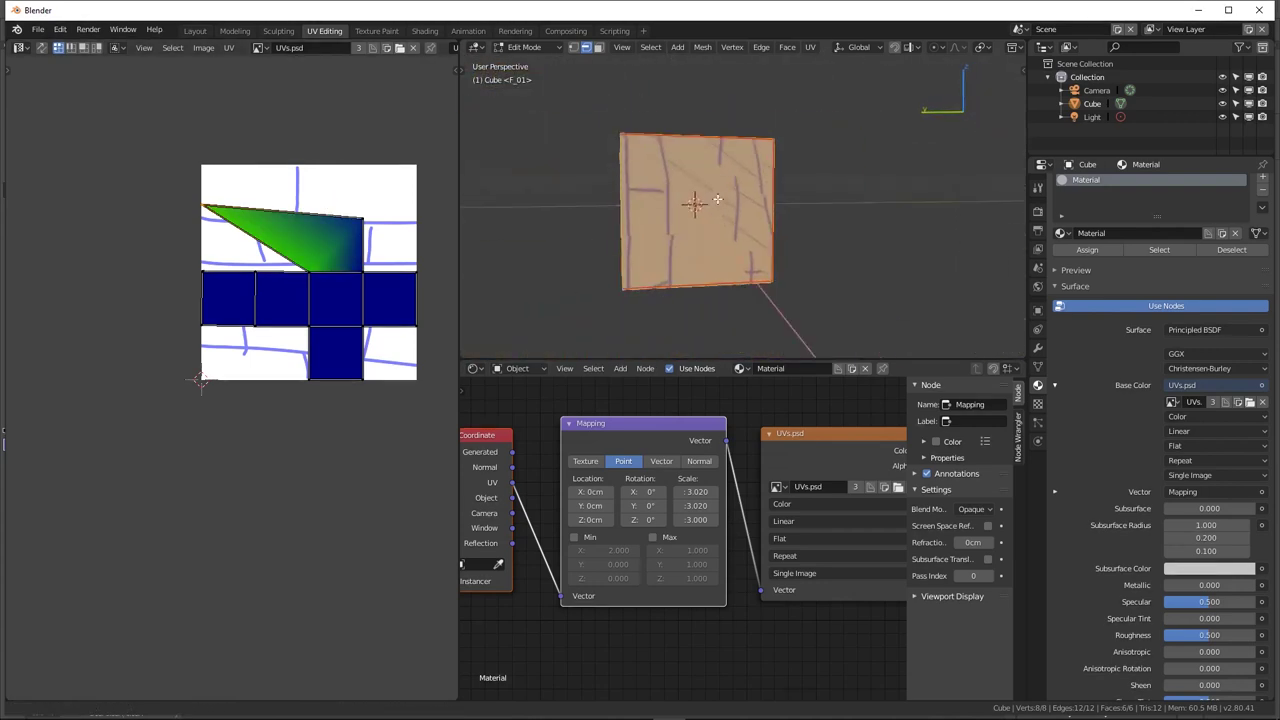
{"action": "key", "text": "g"}
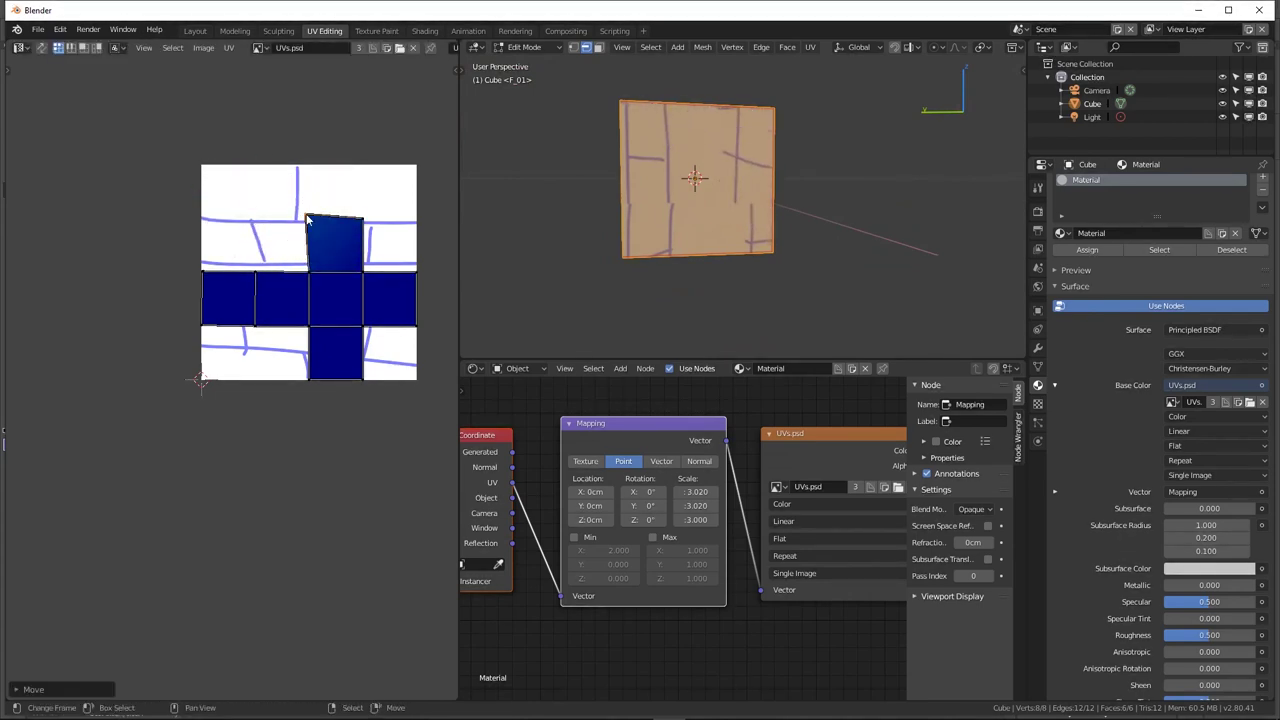
{"action": "left_click", "coordinate": [306, 219]}
{"action": "key", "text": "ctrl+z"}
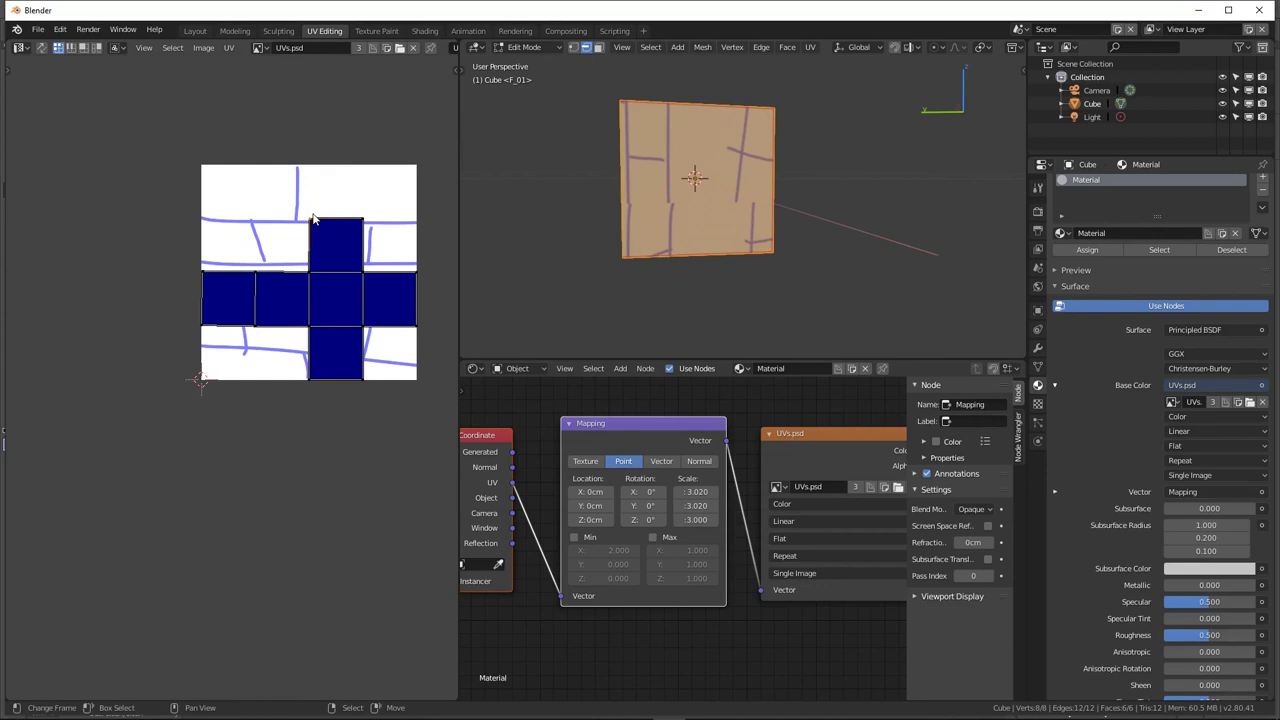
{"action": "scroll", "coordinate": [312, 219], "scroll_direction": "up", "scroll_amount": 3}
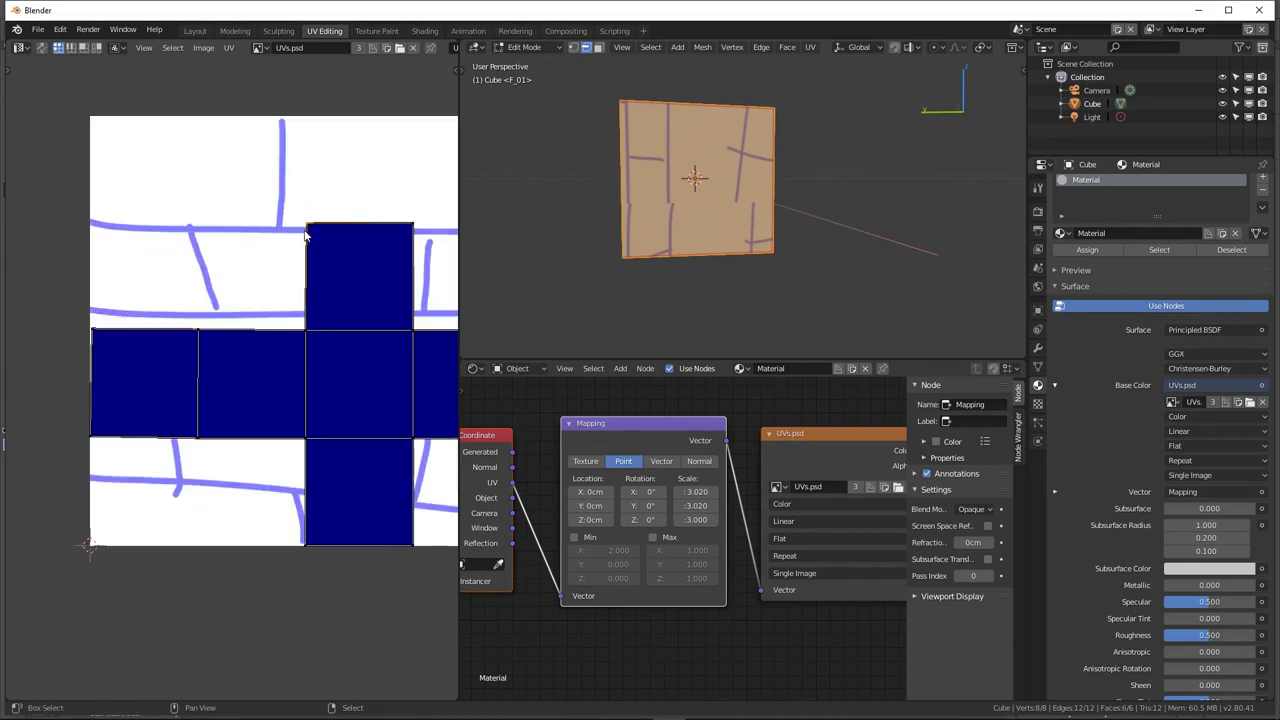
{"action": "middle_click_drag", "start_coordinate": [312, 219], "coordinate": [250, 242]}
{"action": "scroll", "coordinate": [250, 242], "scroll_direction": "down", "scroll_amount": 1}
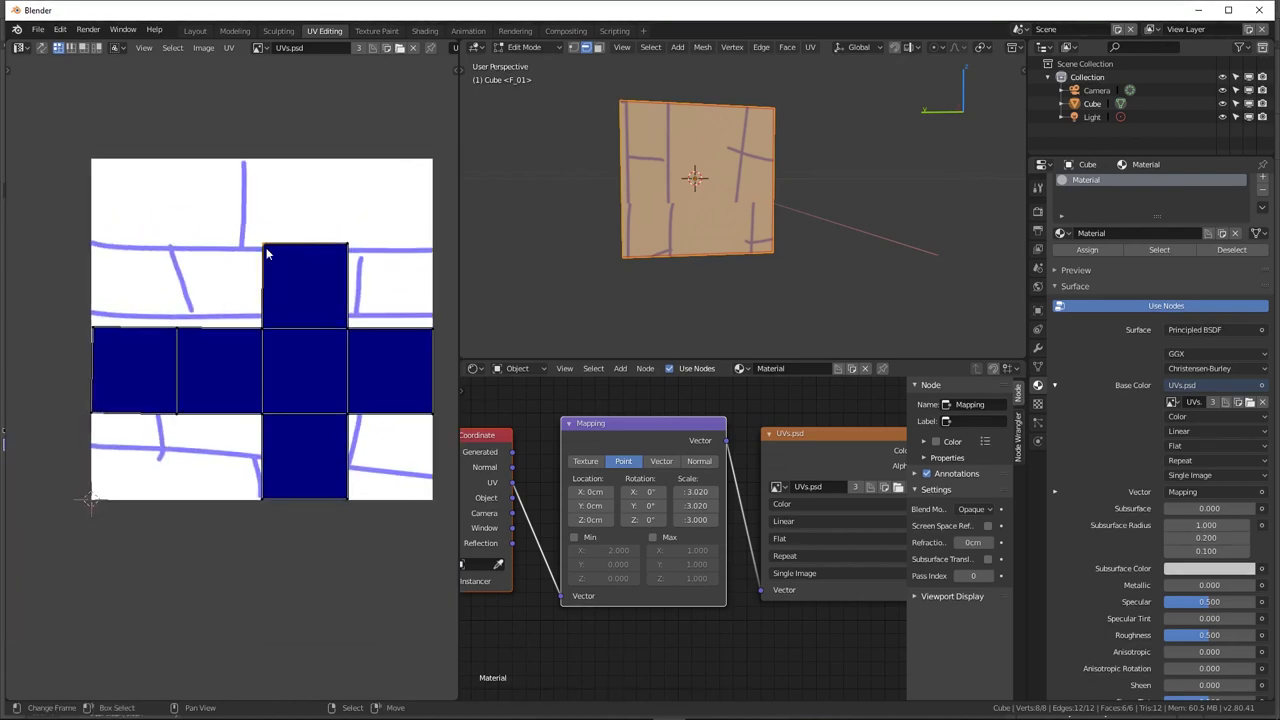
{"action": "key", "text": "g"}
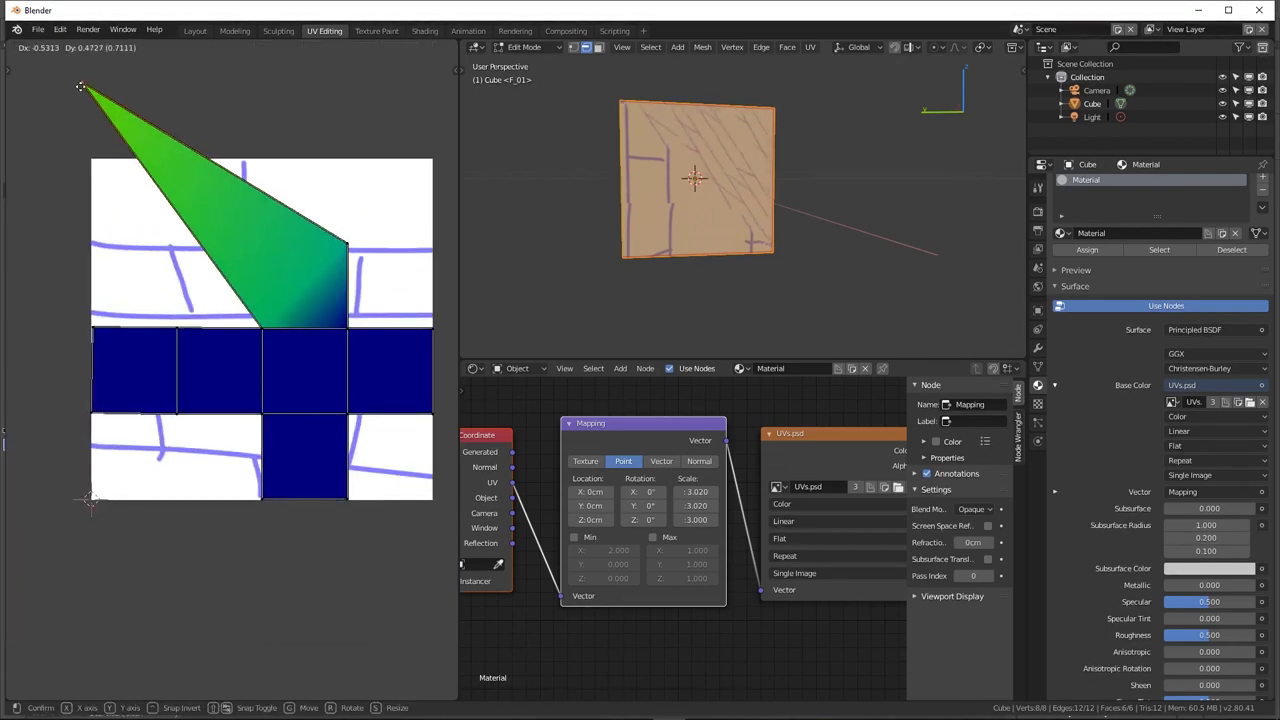
{"action": "left_click", "coordinate": [82, 84]}
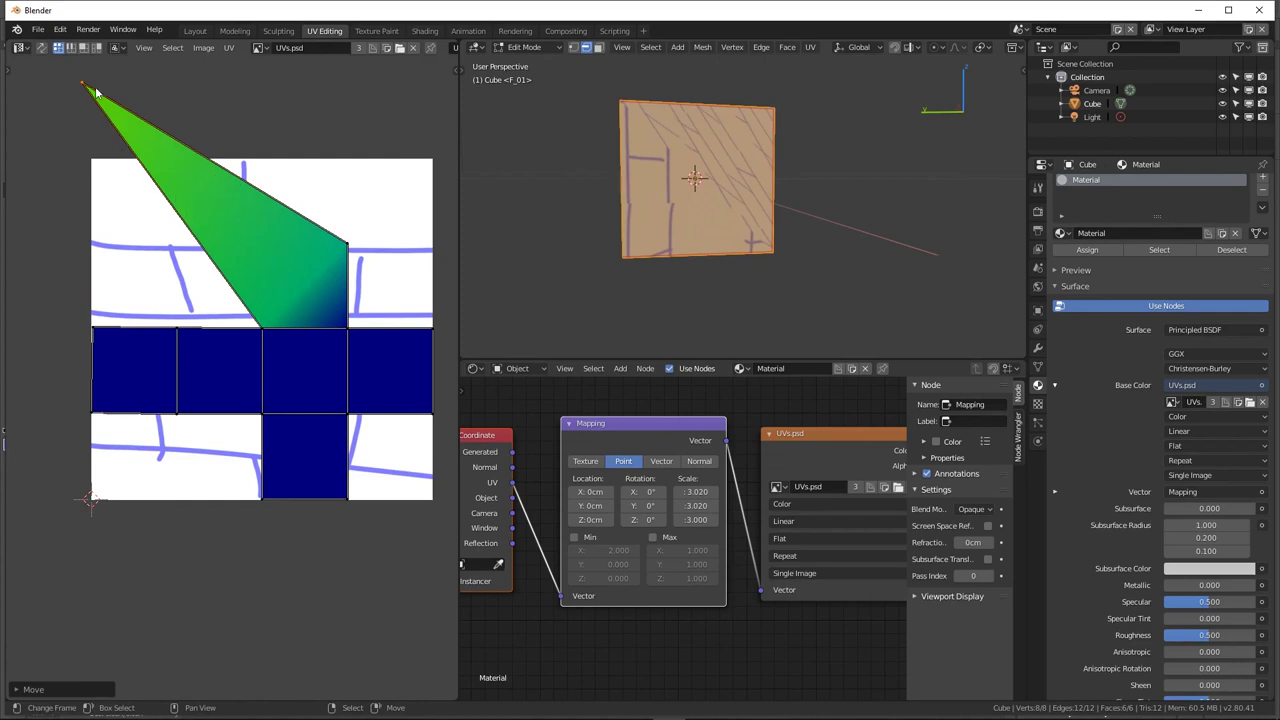
{"action": "key", "text": "g"}
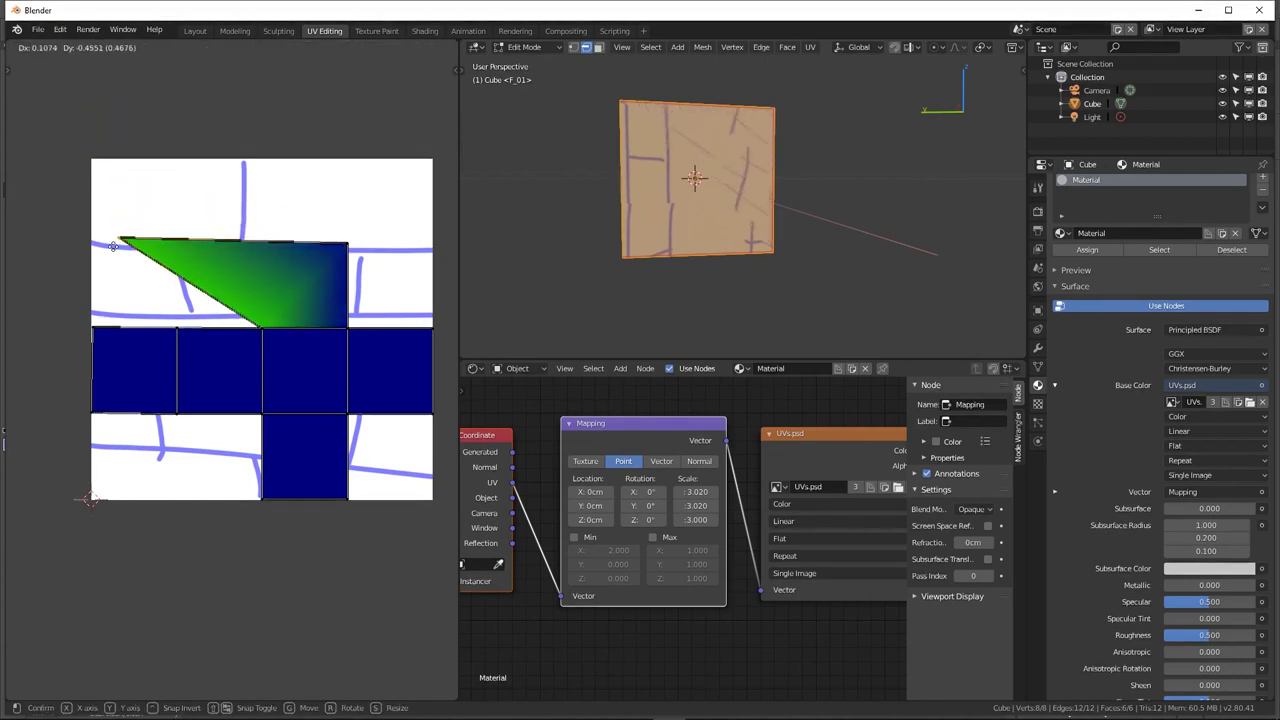
{"action": "left_click", "coordinate": [39, 184]}
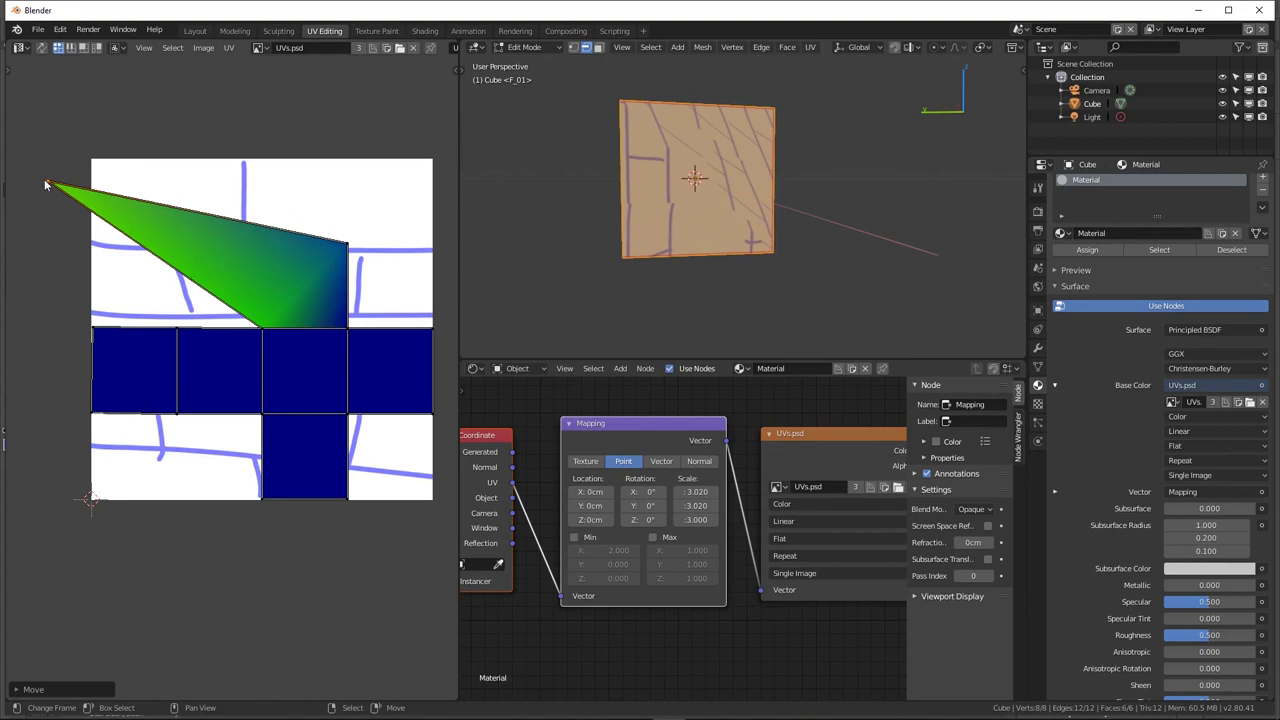
{"action": "left_click_drag", "start_coordinate": [46, 184], "coordinate": [102, 216]}
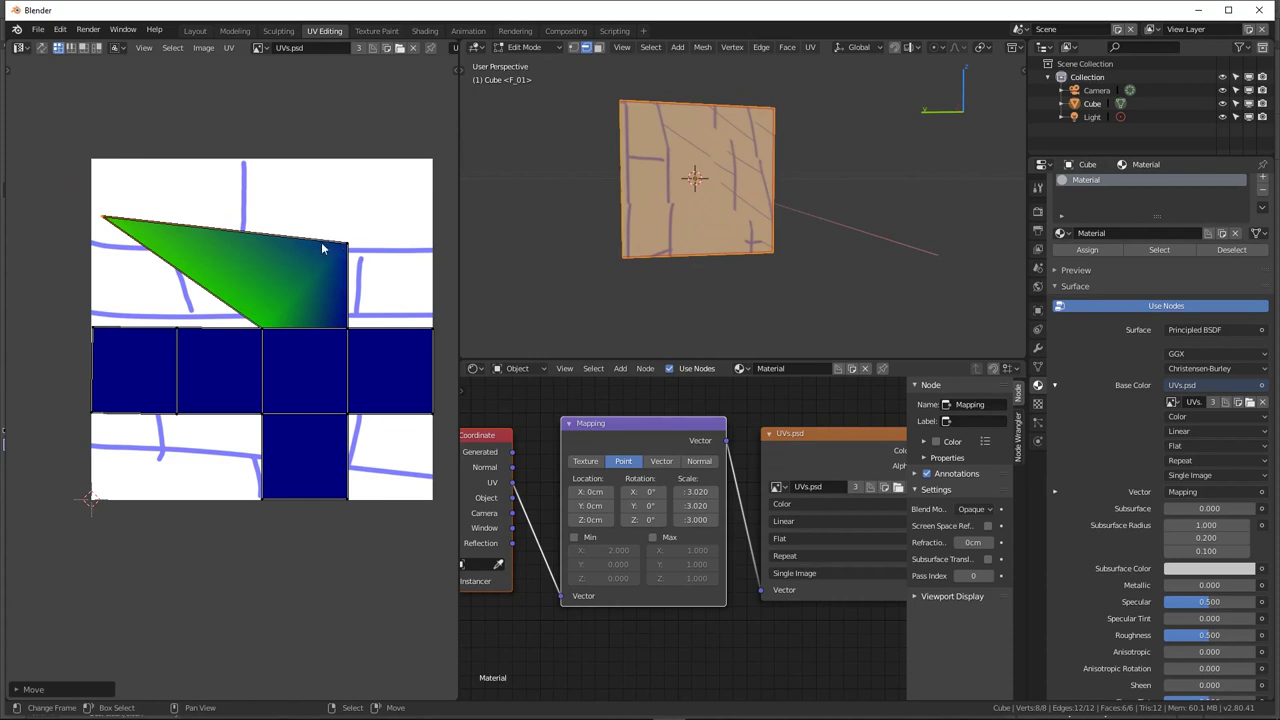
{"action": "mouse_move", "coordinate": [102, 216]}
{"action": "left_mouse_down"}
{"action": "mouse_move", "coordinate": [125, 202]}
{"action": "mouse_move", "coordinate": [108, 170]}
{"action": "left_mouse_up"}
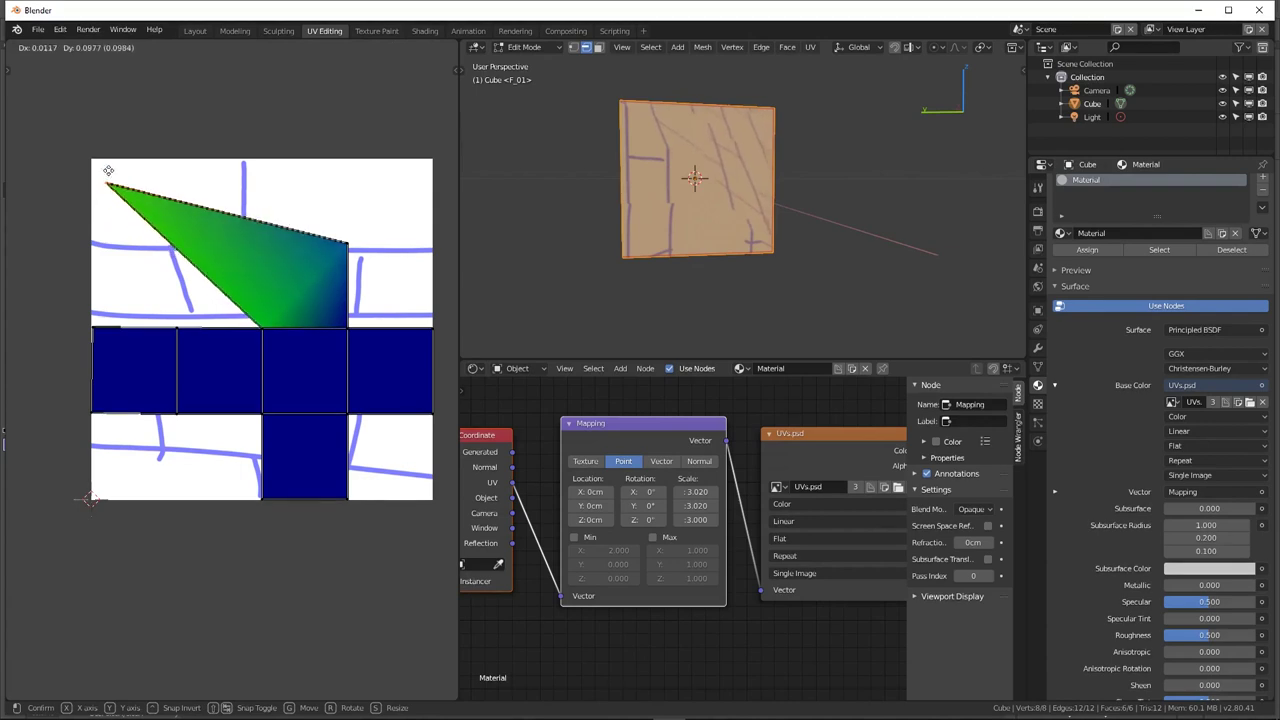
{"action": "left_click_drag", "start_coordinate": [108, 170], "coordinate": [209, 235]}
{"action": "key", "text": "ctrl+z"}
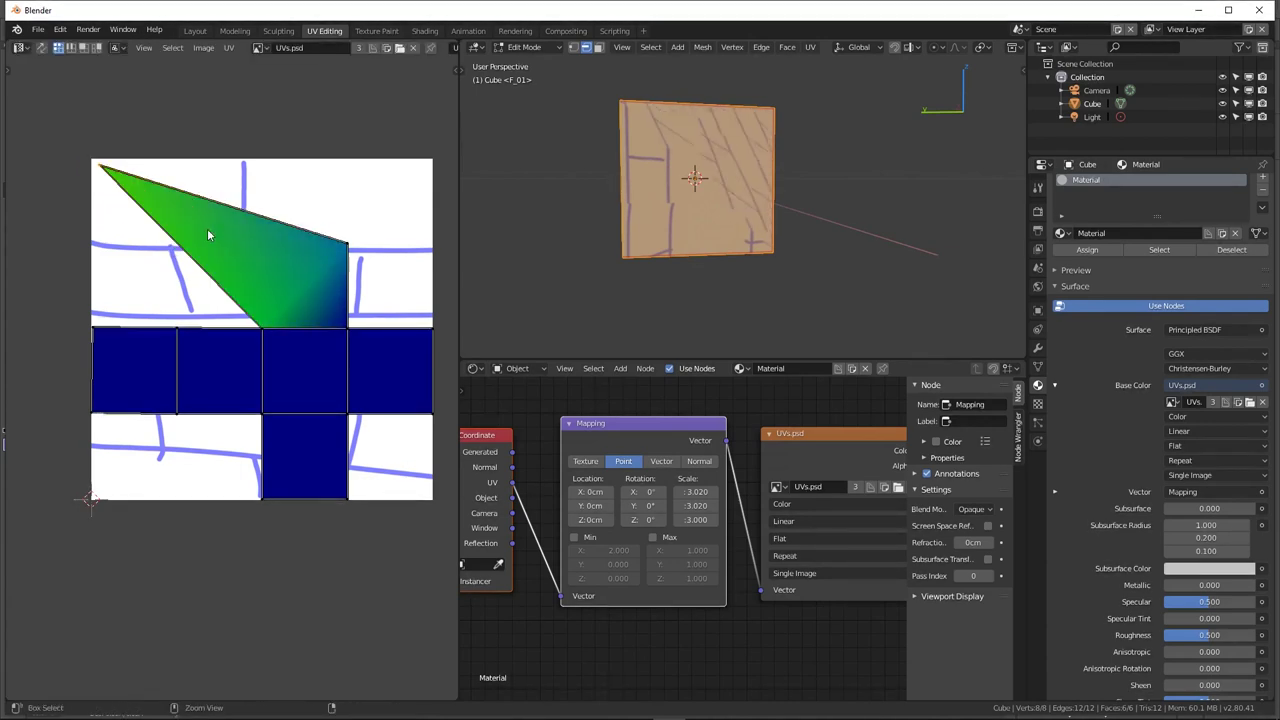
{"action": "key", "text": "ctrl+z"}
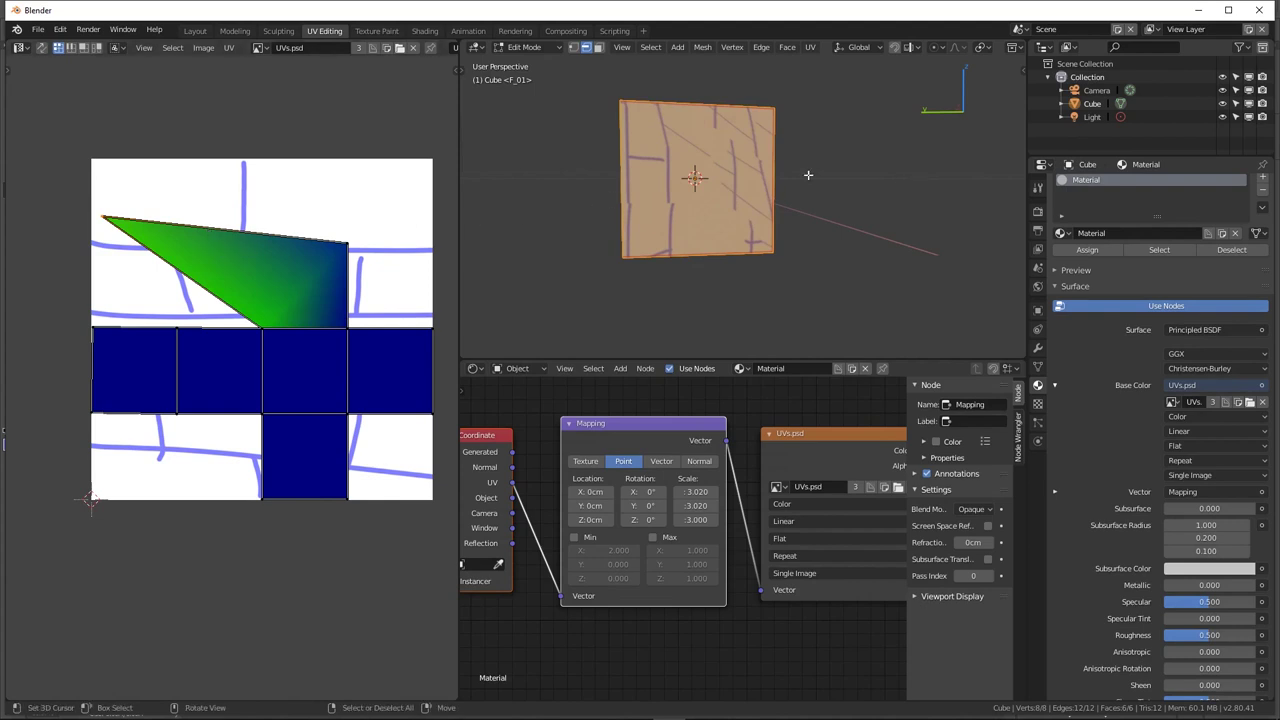
{"action": "scroll", "coordinate": [680, 188], "scroll_direction": "up", "scroll_amount": 5}
{"action": "scroll", "coordinate": [691, 177], "scroll_direction": "down", "scroll_amount": 4}
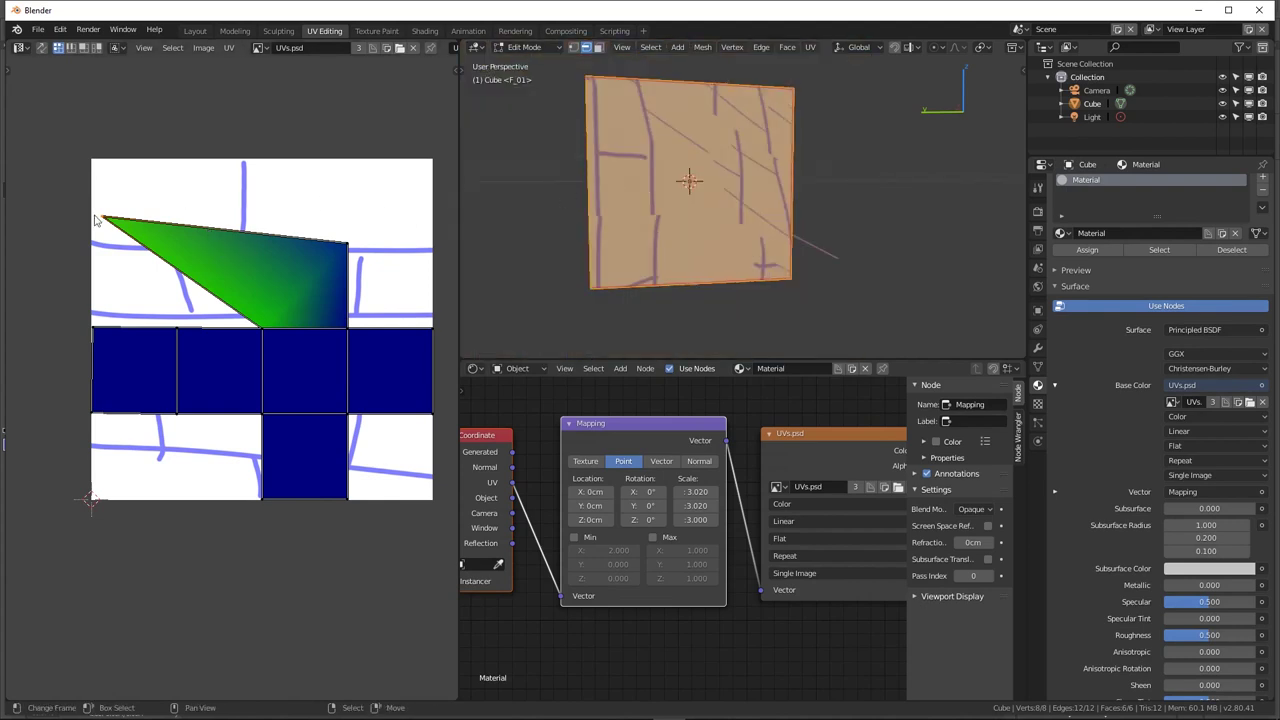
{"action": "mouse_move", "coordinate": [96, 220]}
{"action": "left_mouse_down"}
{"action": "mouse_move", "coordinate": [253, 235]}
{"action": "mouse_move", "coordinate": [205, 243]}
{"action": "left_mouse_up"}
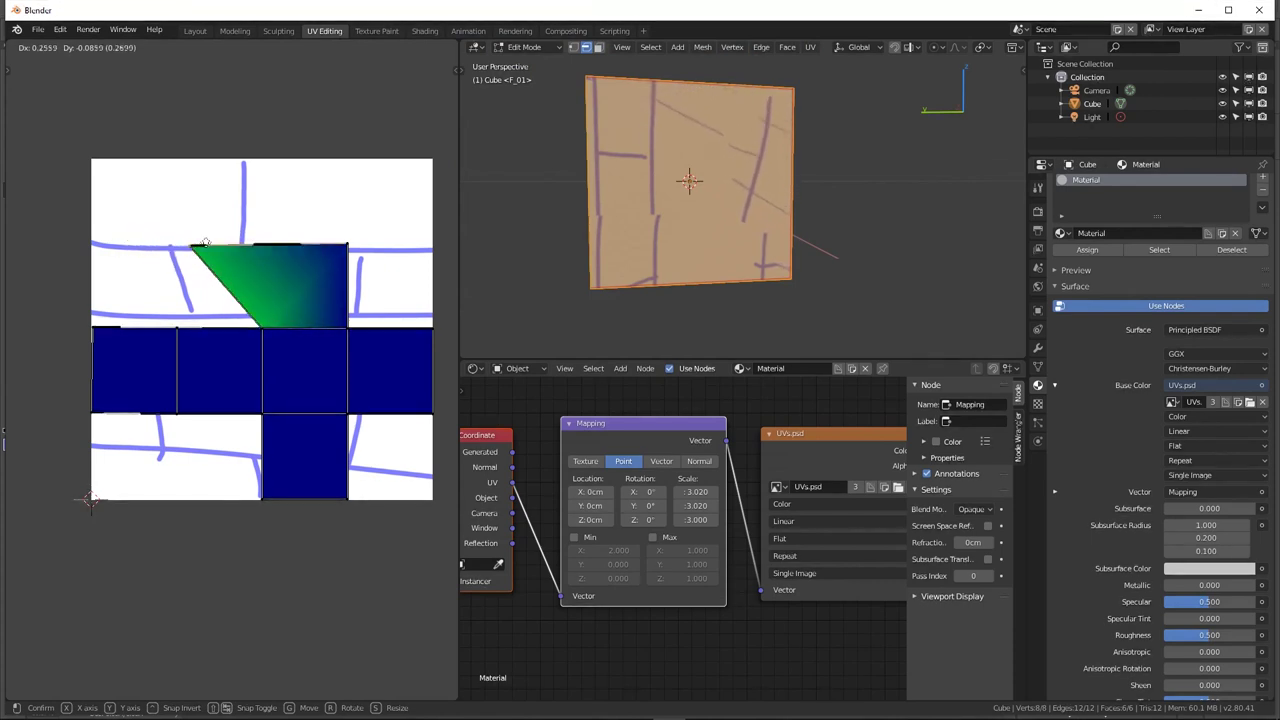
{"action": "left_click_drag", "start_coordinate": [205, 243], "coordinate": [270, 267]}
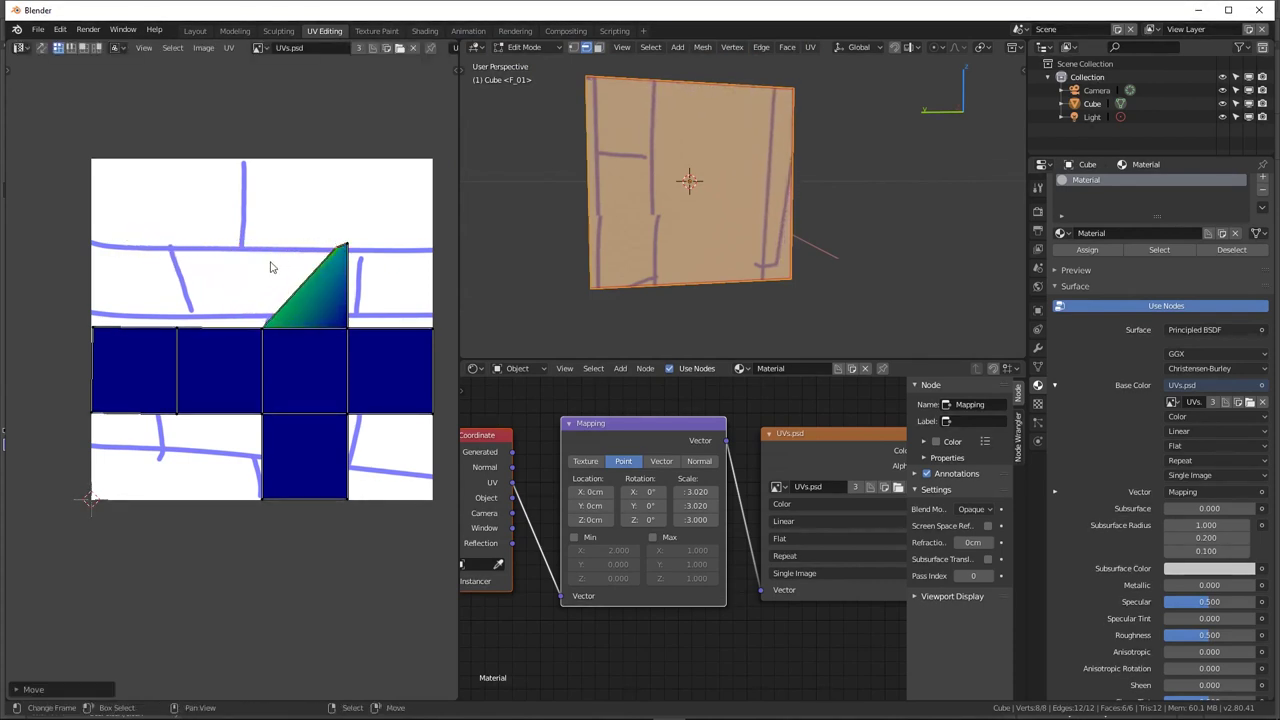
{"action": "key", "text": "ctrl+z"}
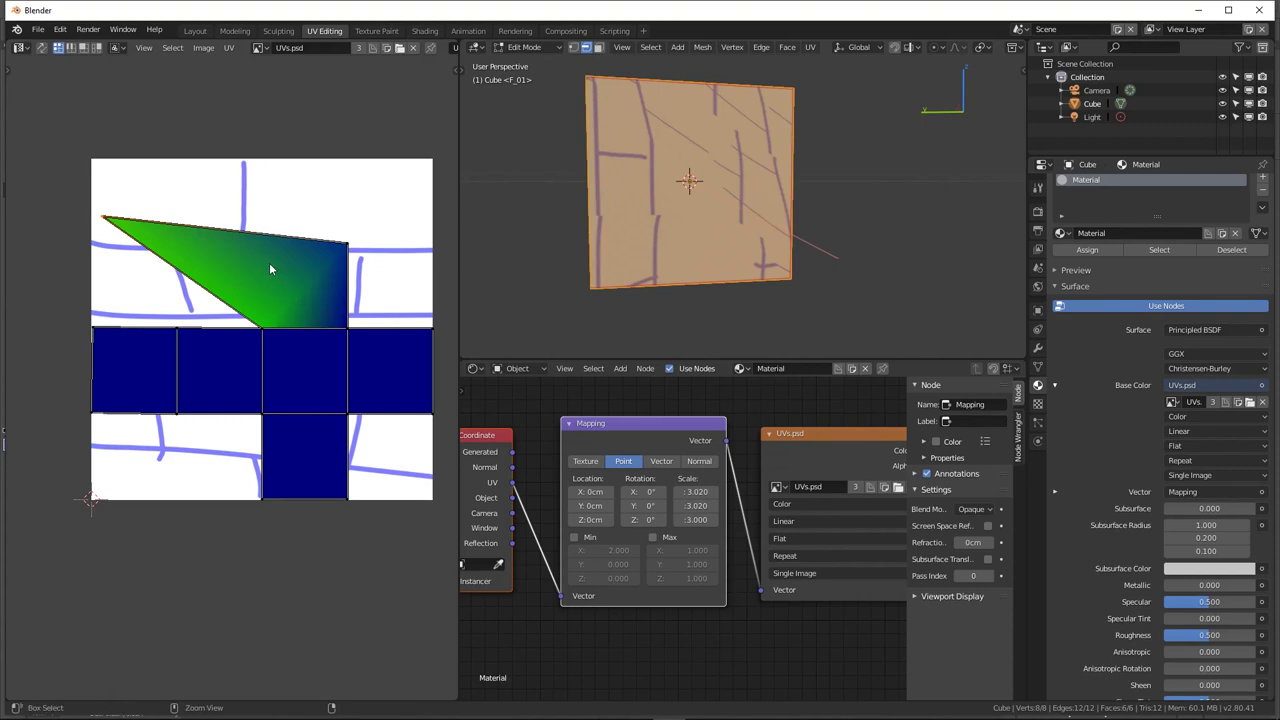
{"action": "key", "text": "ctrl+z"}
{"action": "key", "text": "ctrl+z"}
{"action": "key", "text": "ctrl+z"}
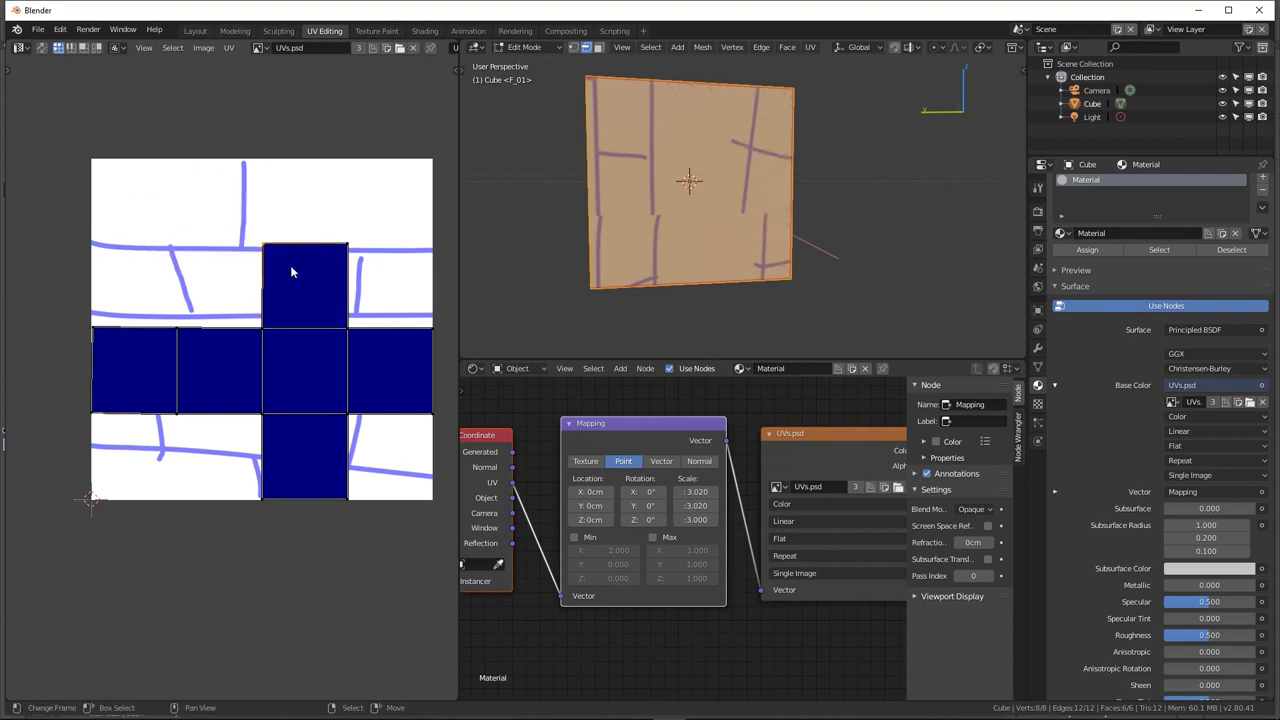
{"action": "scroll", "coordinate": [376, 352], "scroll_direction": "down", "scroll_amount": 3}
Hide the Shader Editor sidebar and zoom out to show the Texture Coordinate-to-Principled BSDF chain
{"action": "scroll", "coordinate": [350, 330], "scroll_direction": "up", "scroll_amount": 1}
{"action": "scroll", "coordinate": [322, 309], "scroll_direction": "up", "scroll_amount": 1}
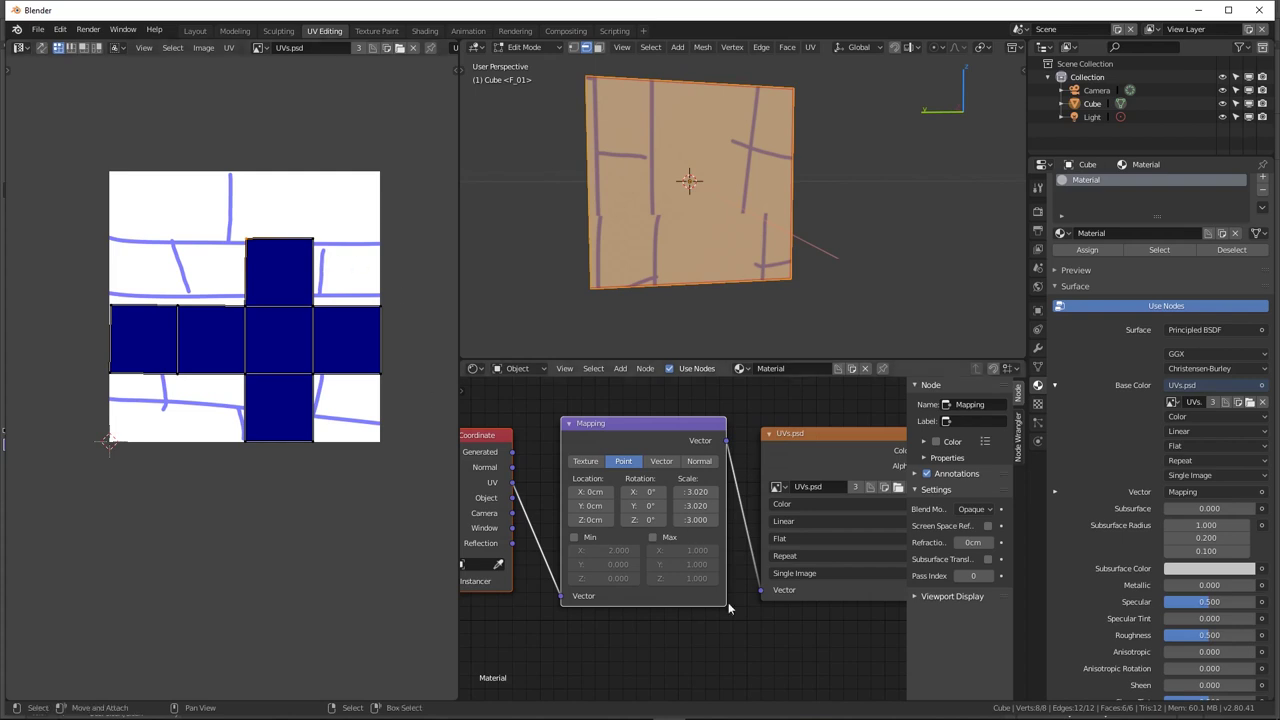
{"action": "scroll", "coordinate": [760, 600], "scroll_direction": "down", "scroll_amount": 1}
{"action": "scroll", "coordinate": [747, 584], "scroll_direction": "down", "scroll_amount": 1}
{"action": "key", "text": "n"}
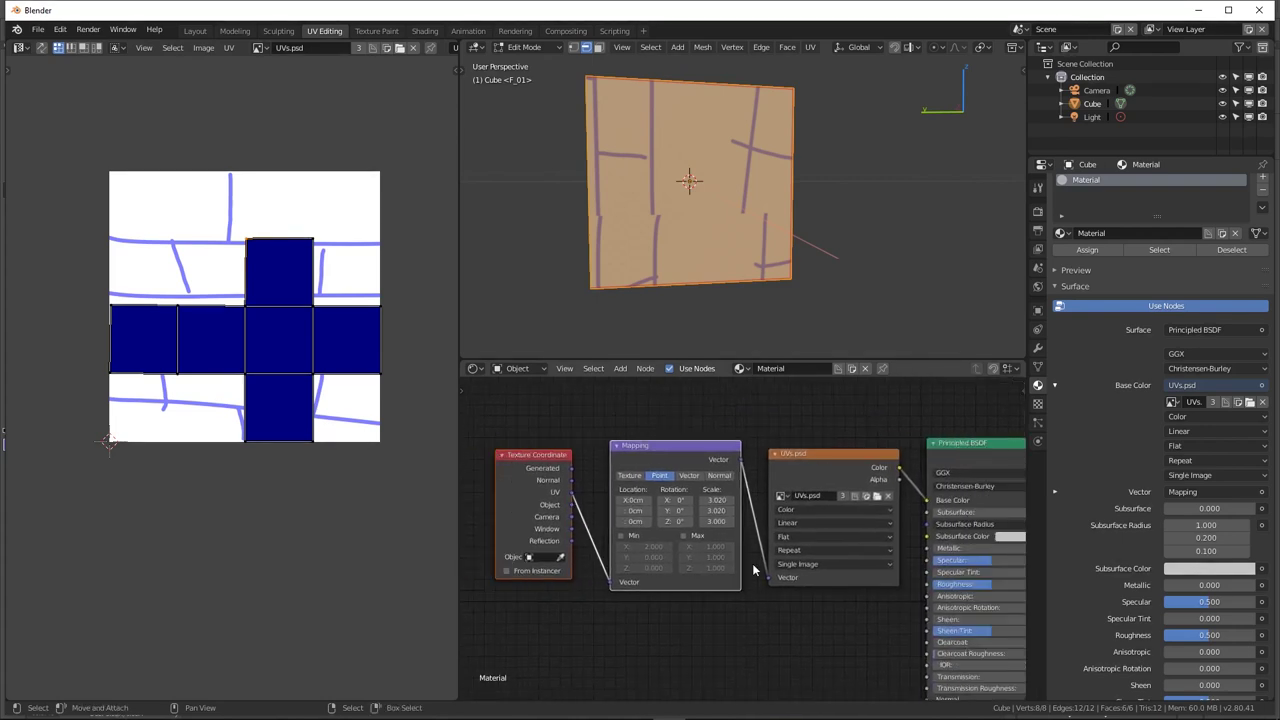
{"action": "scroll", "coordinate": [781, 526], "scroll_direction": "down", "scroll_amount": 1}
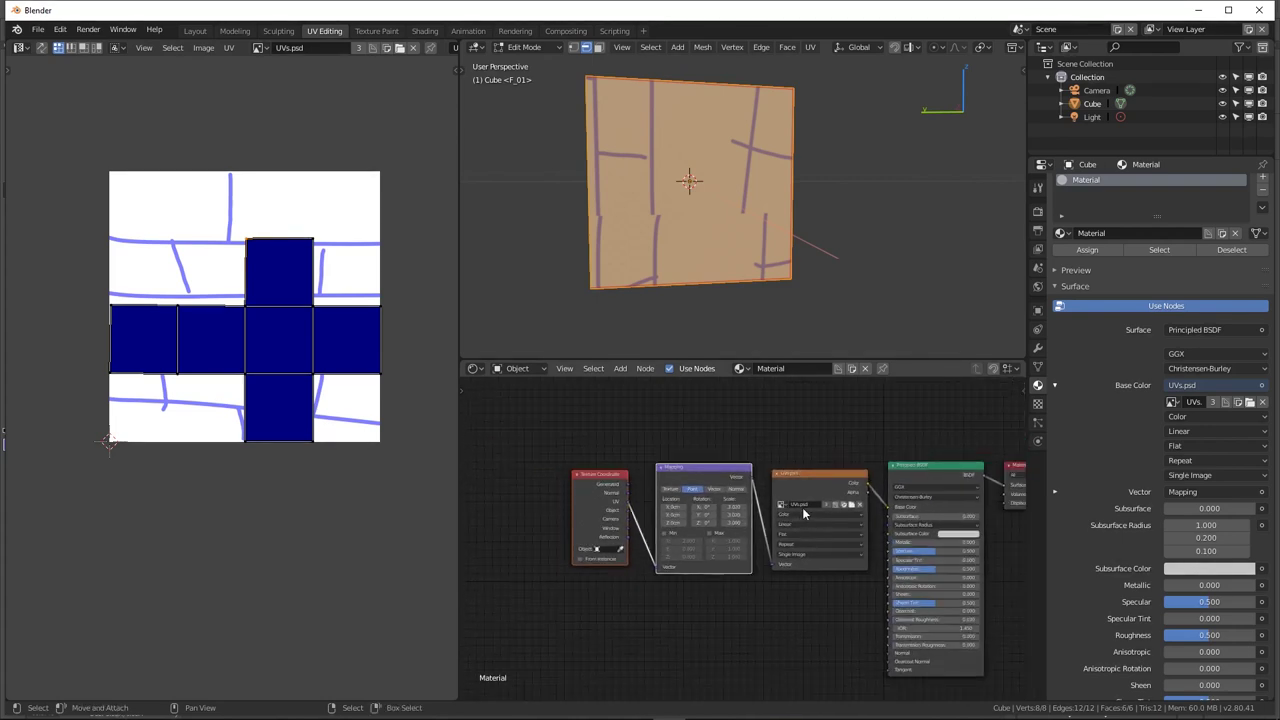
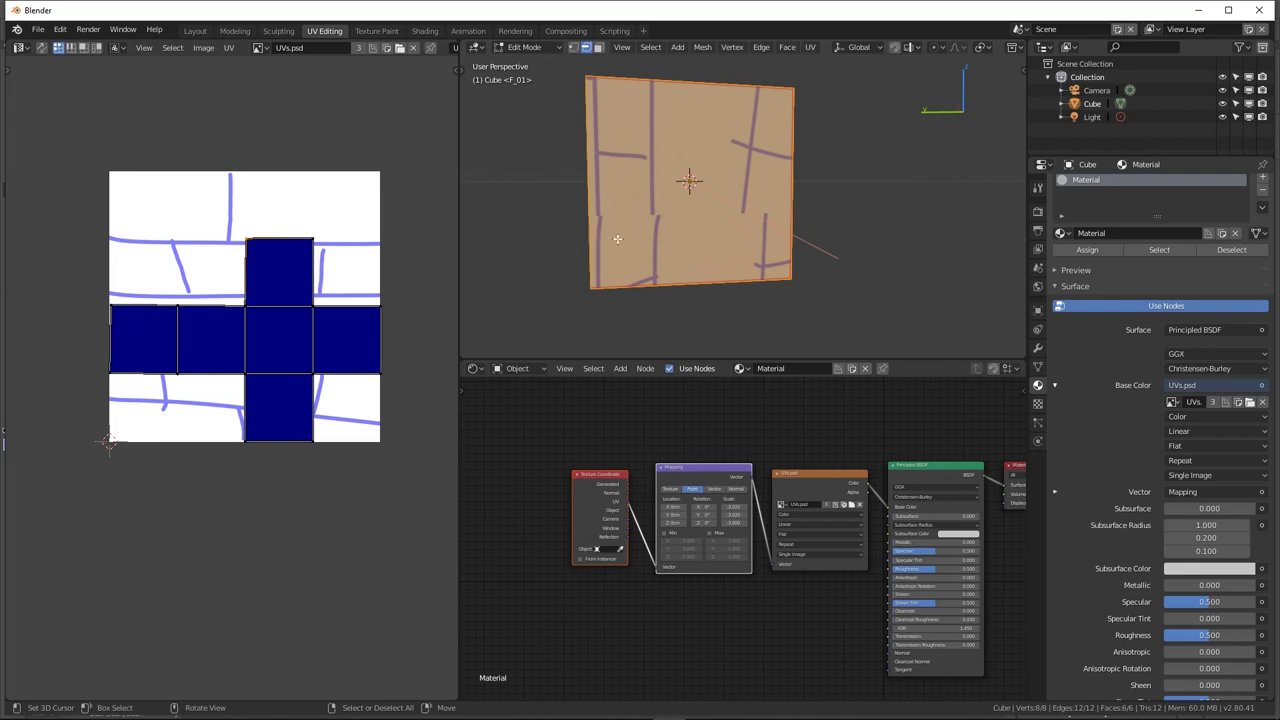
Enlarge the 3D view, then orbit and zoom around the brick-textured cube
{"action": "middle_click_drag", "start_coordinate": [650, 205], "coordinate": [700, 178]}
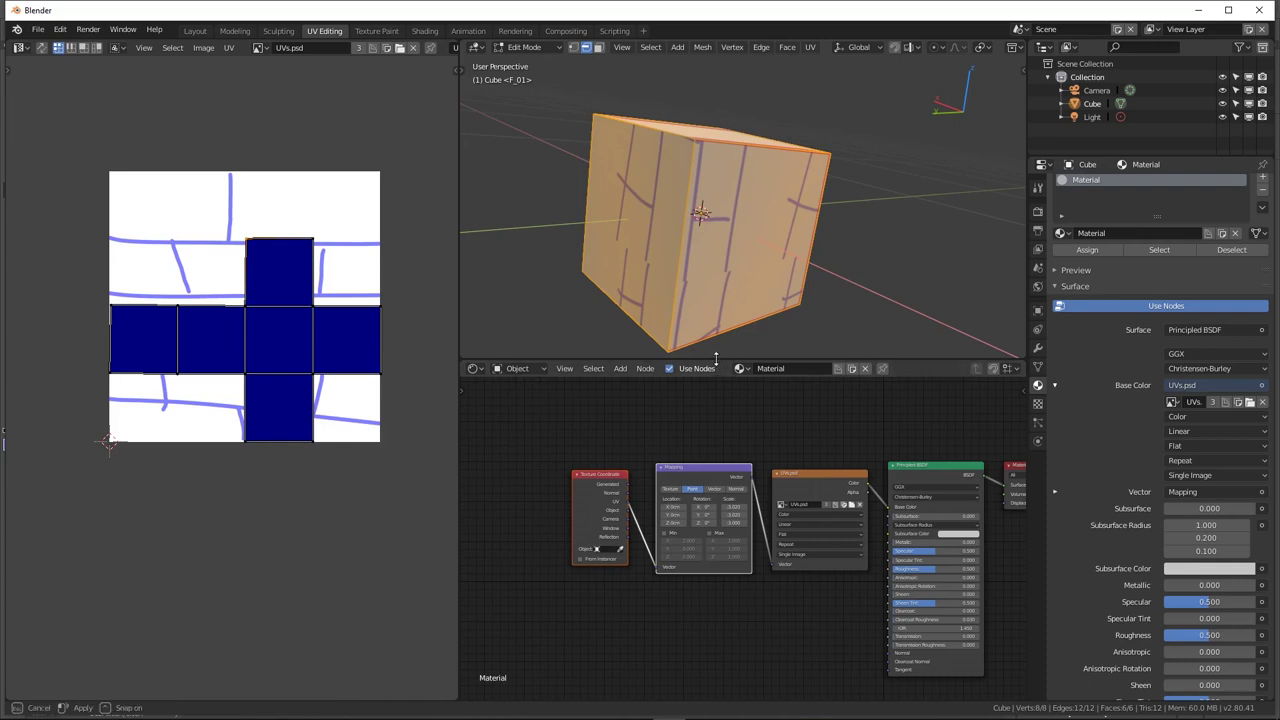
{"action": "left_click_drag", "start_coordinate": [716, 362], "coordinate": [716, 480]}
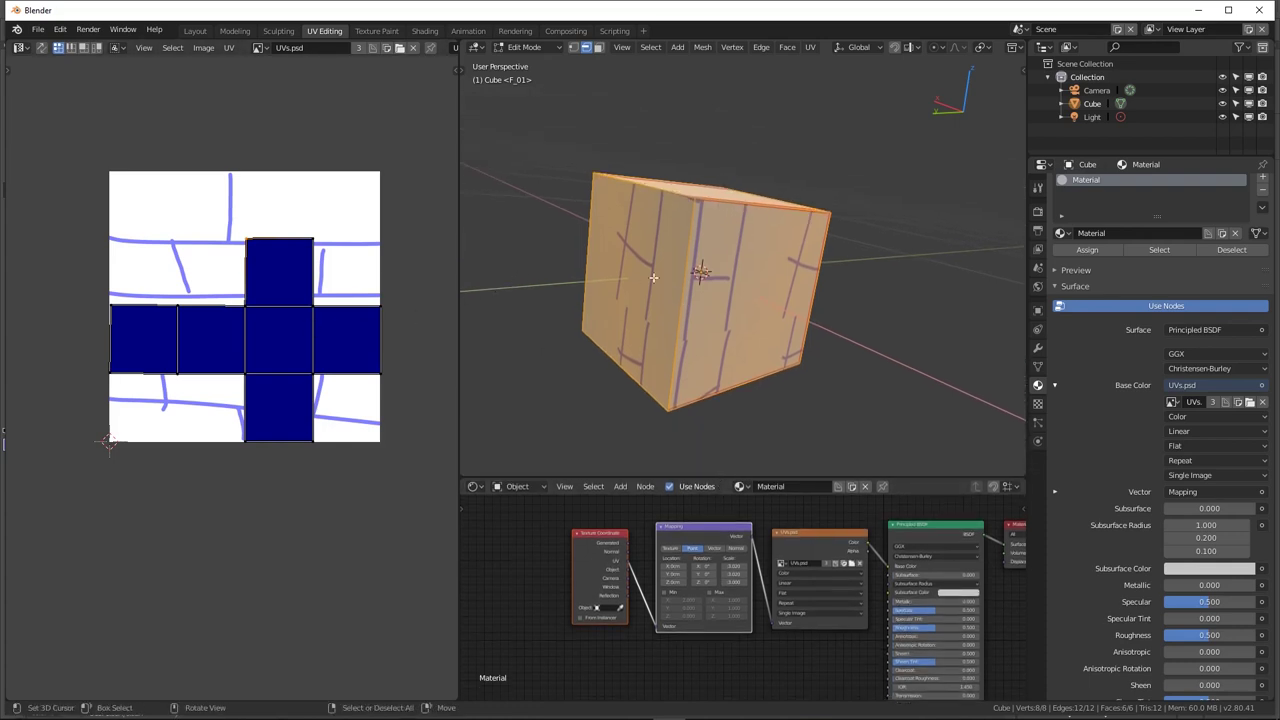
{"action": "middle_click_drag", "start_coordinate": [695, 253], "coordinate": [717, 240]}
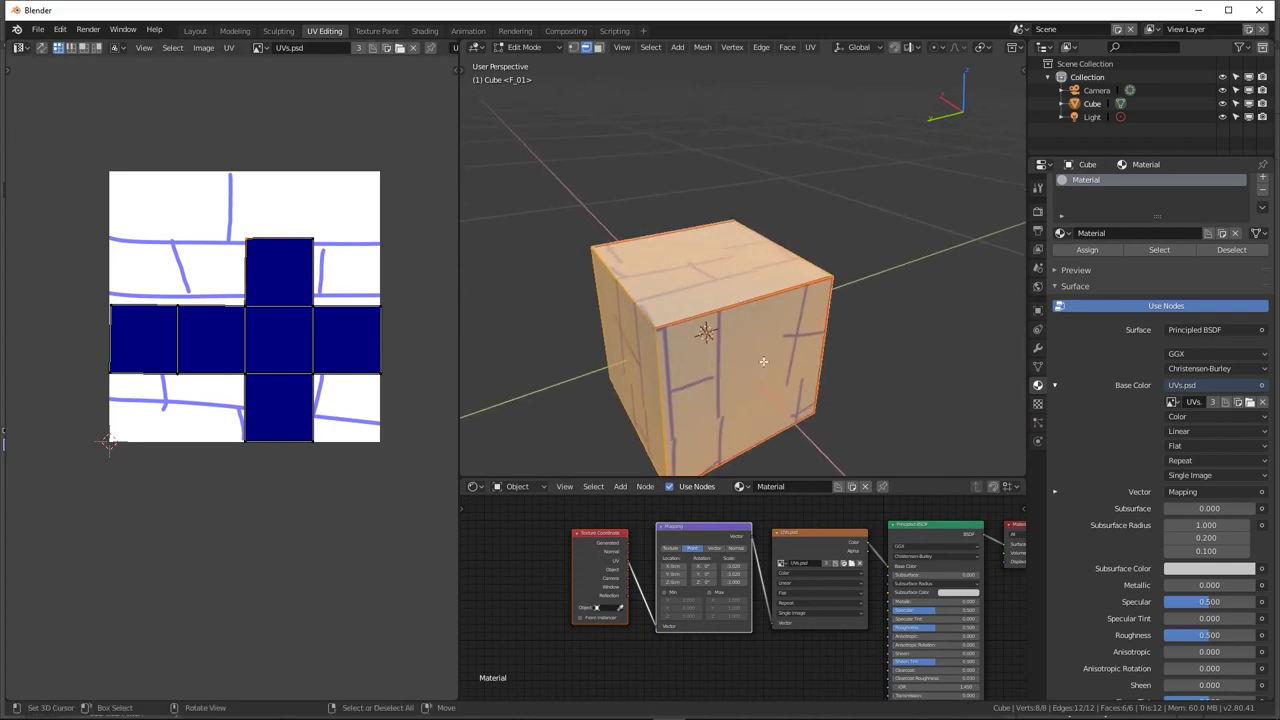
{"action": "scroll", "coordinate": [766, 363], "scroll_direction": "up", "scroll_amount": 5}
{"action": "scroll", "coordinate": [680, 209], "scroll_direction": "down", "scroll_amount": 5}
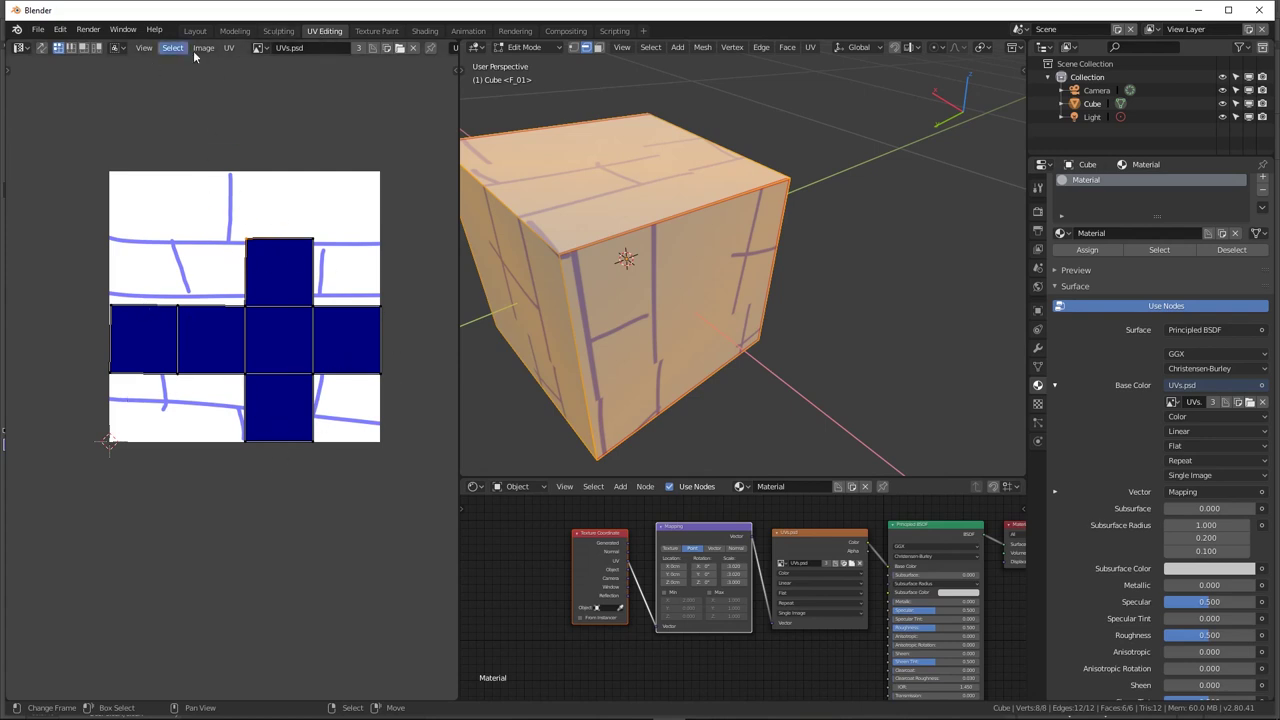
Export the cube's UV layout as 00Layout.png into the Desktop > project > UV folder
{"action": "left_click", "coordinate": [229, 47]}
{"action": "left_click", "coordinate": [298, 373]}
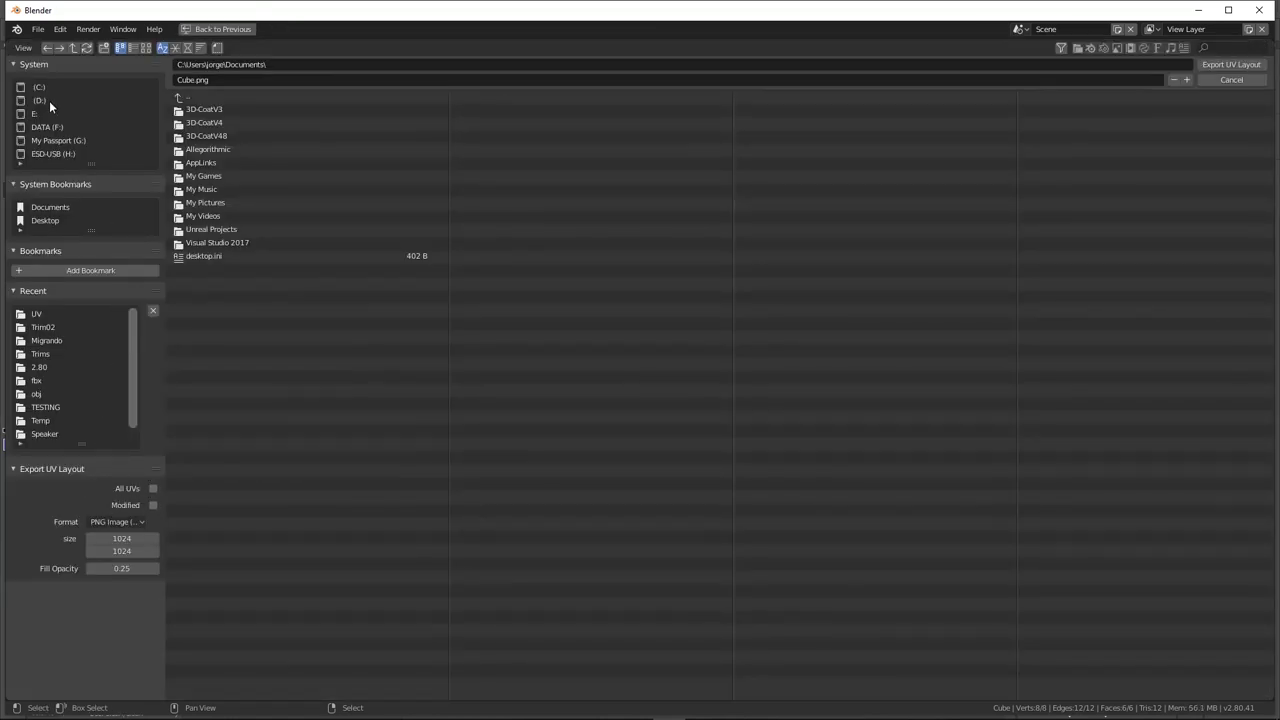
{"action": "left_click", "coordinate": [45, 220]}
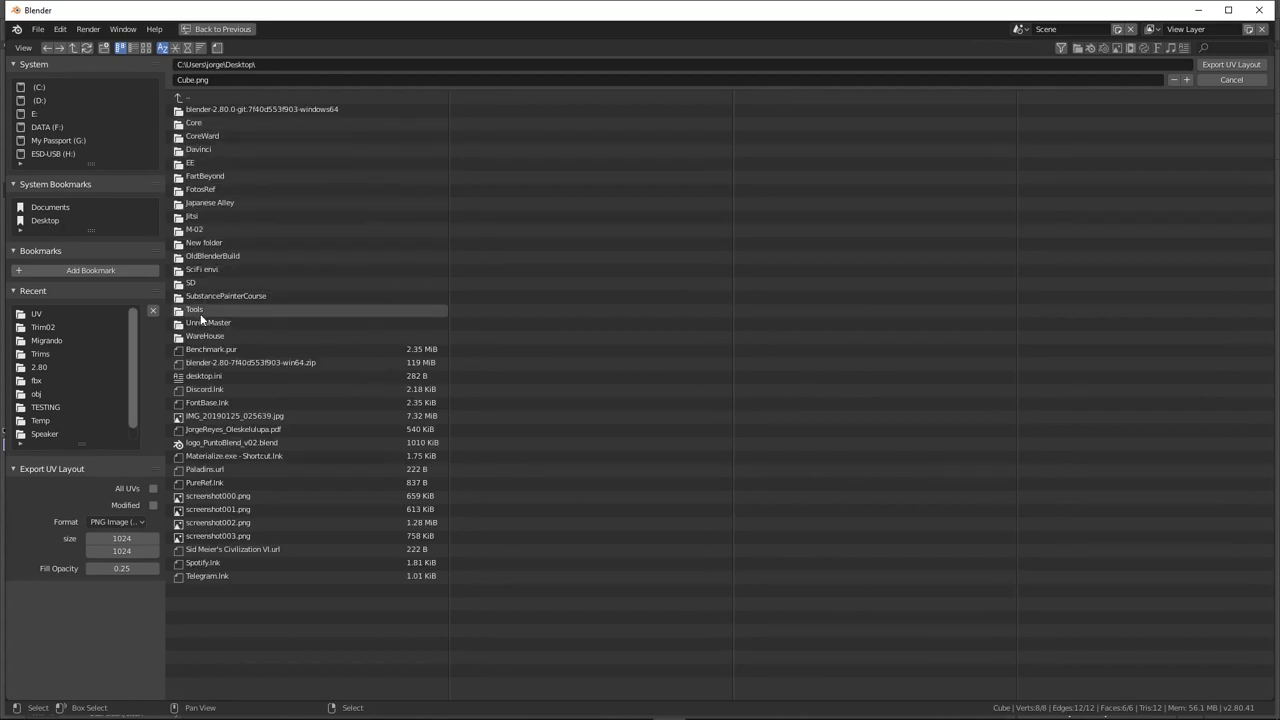
{"action": "left_click", "coordinate": [196, 216]}
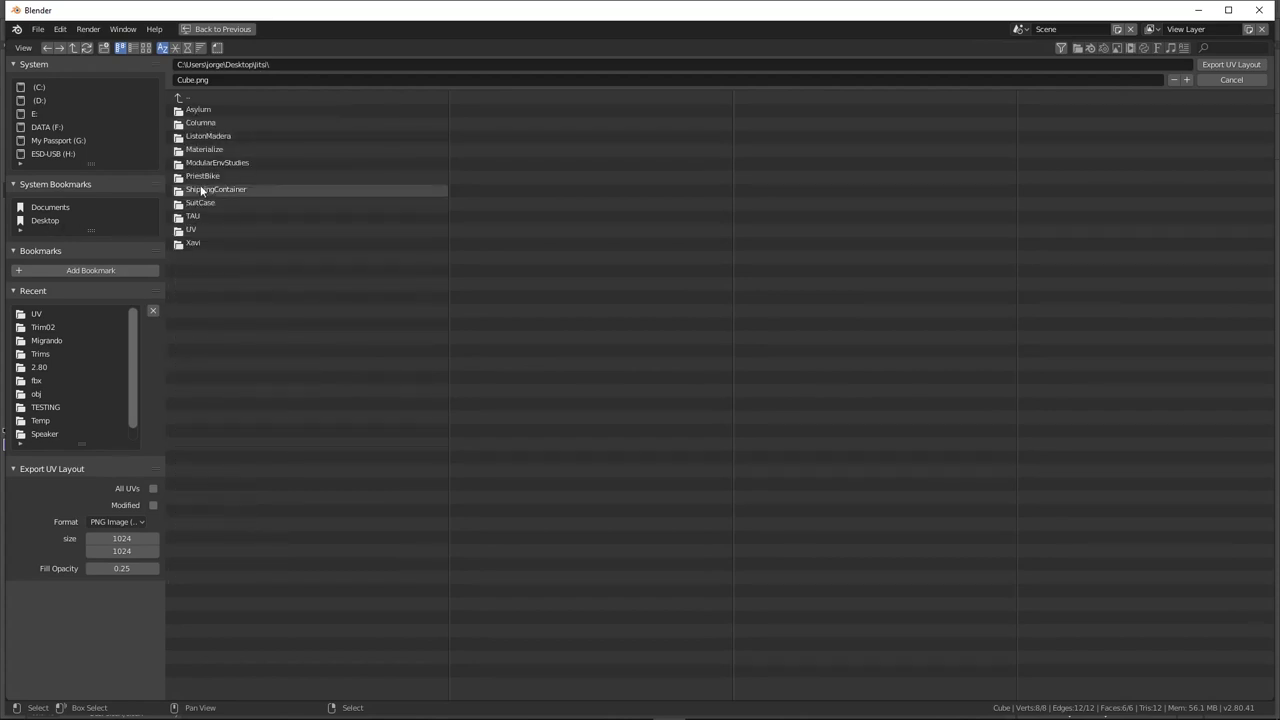
{"action": "left_click", "coordinate": [202, 224]}
{"action": "left_click", "coordinate": [204, 79]}
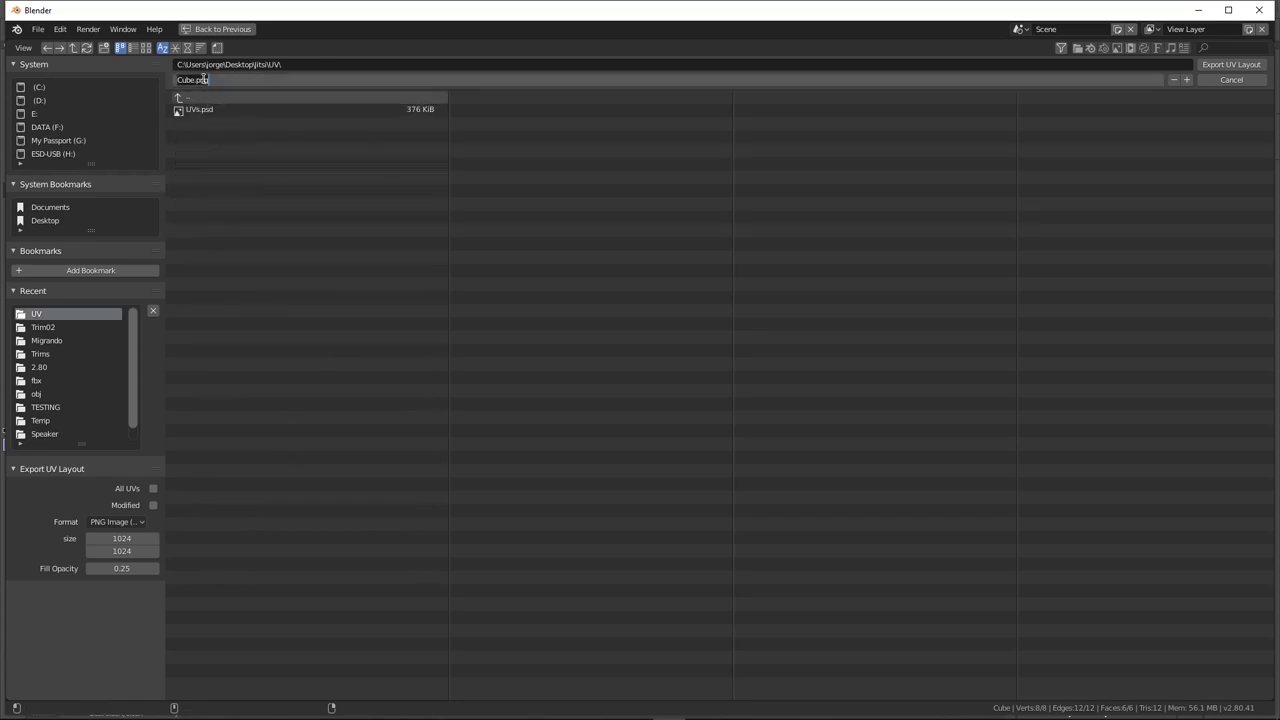
{"action": "type", "text": "00Layout"}
{"action": "left_click", "coordinate": [1226, 66]}
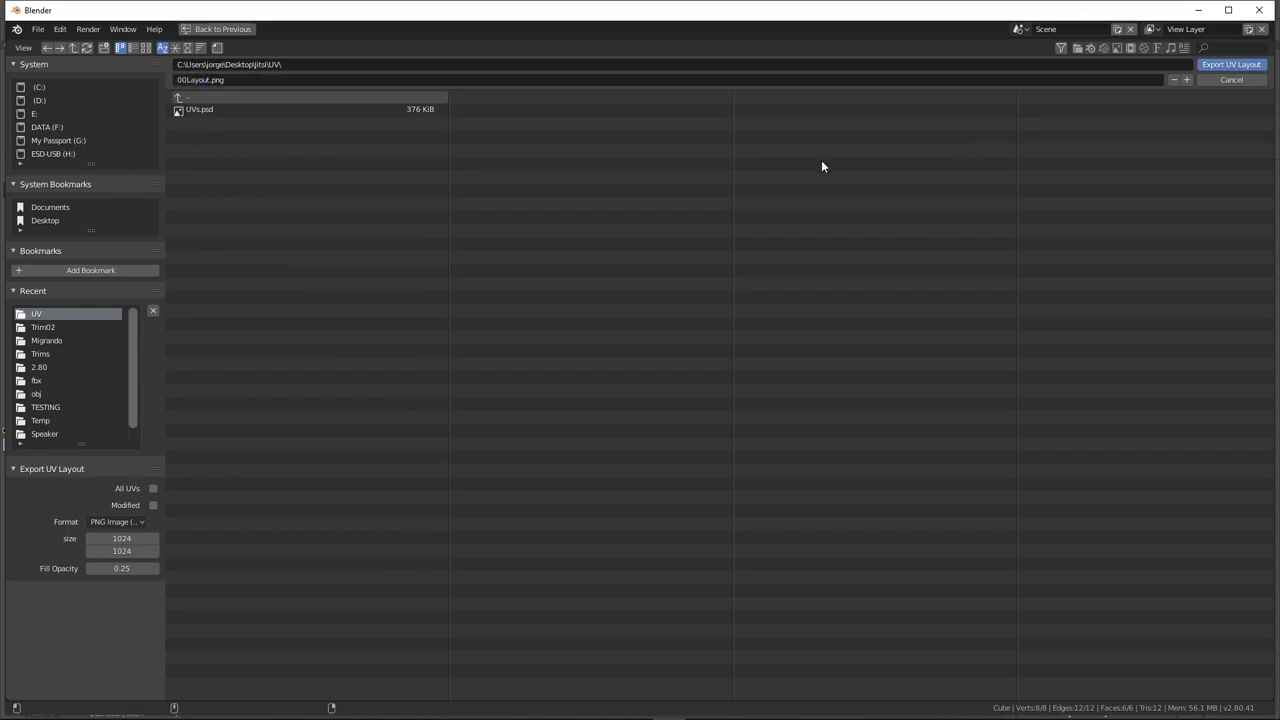
{"action": "key", "text": "Return"}
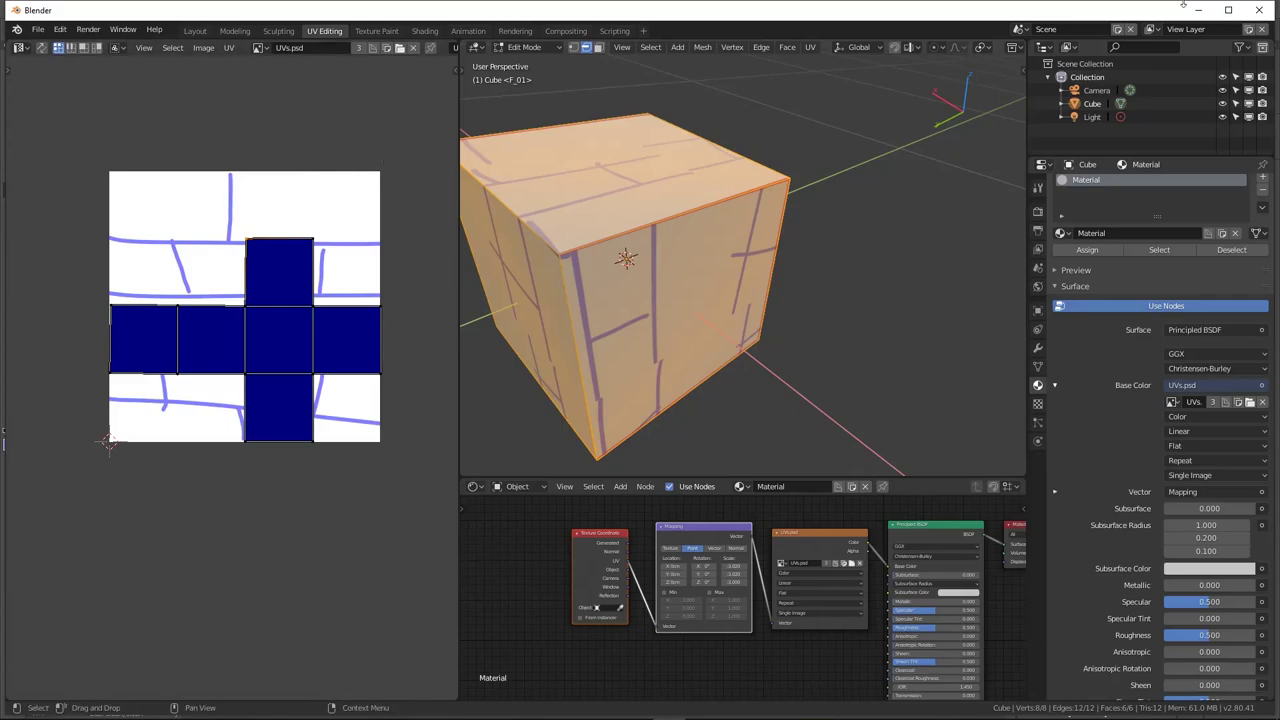
Place the exported 00Layout.png over the texture in Photoshop and commit it
{"action": "left_click", "coordinate": [1198, 9]}
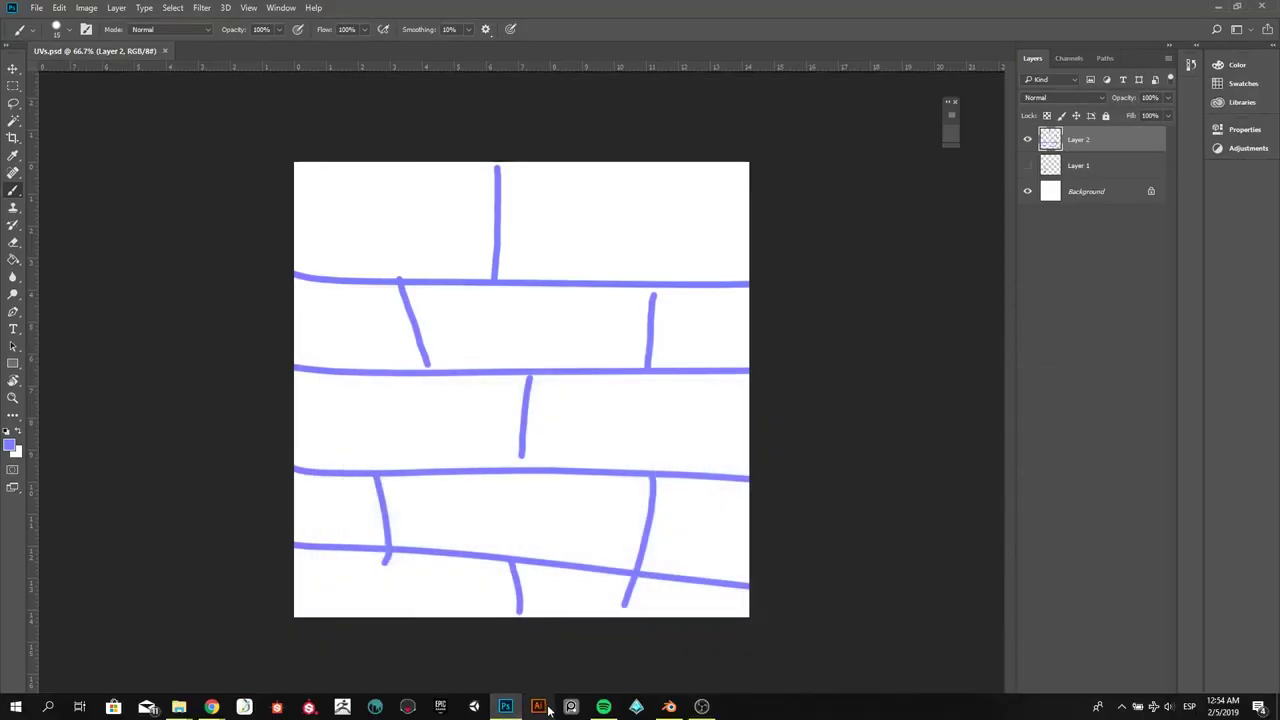
{"action": "left_click", "coordinate": [669, 707]}
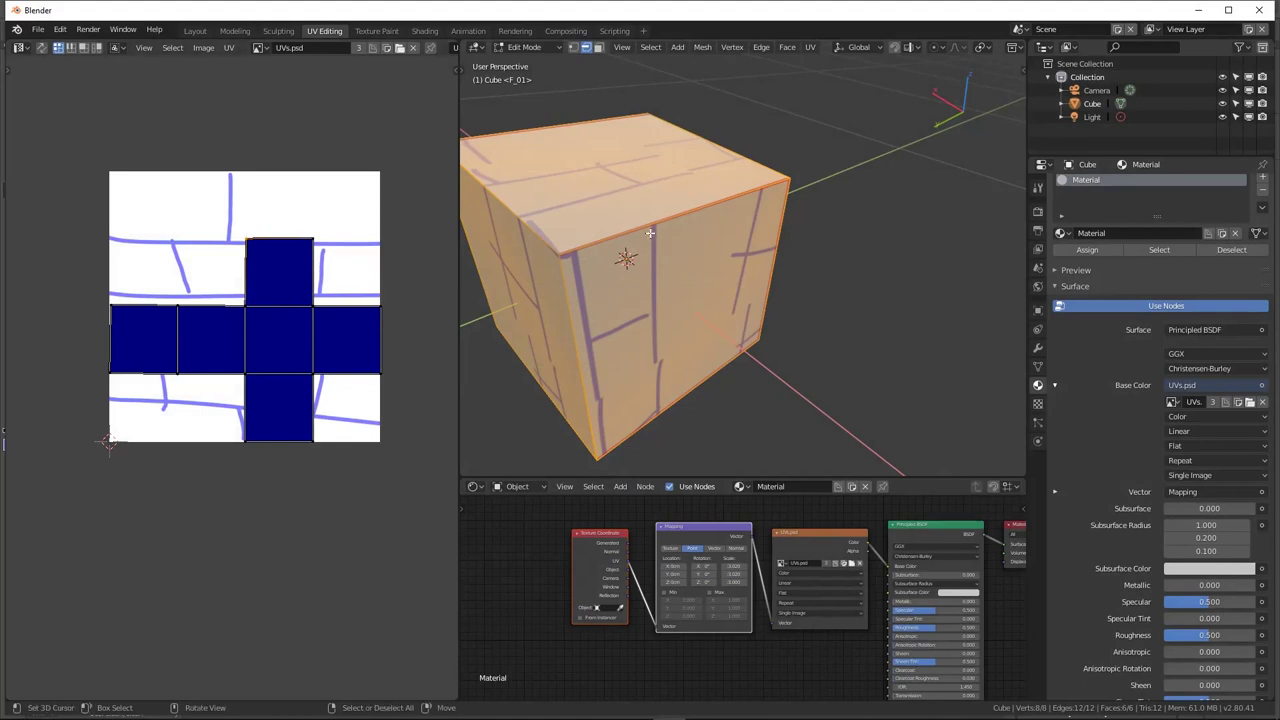
{"action": "left_click", "coordinate": [1198, 9]}
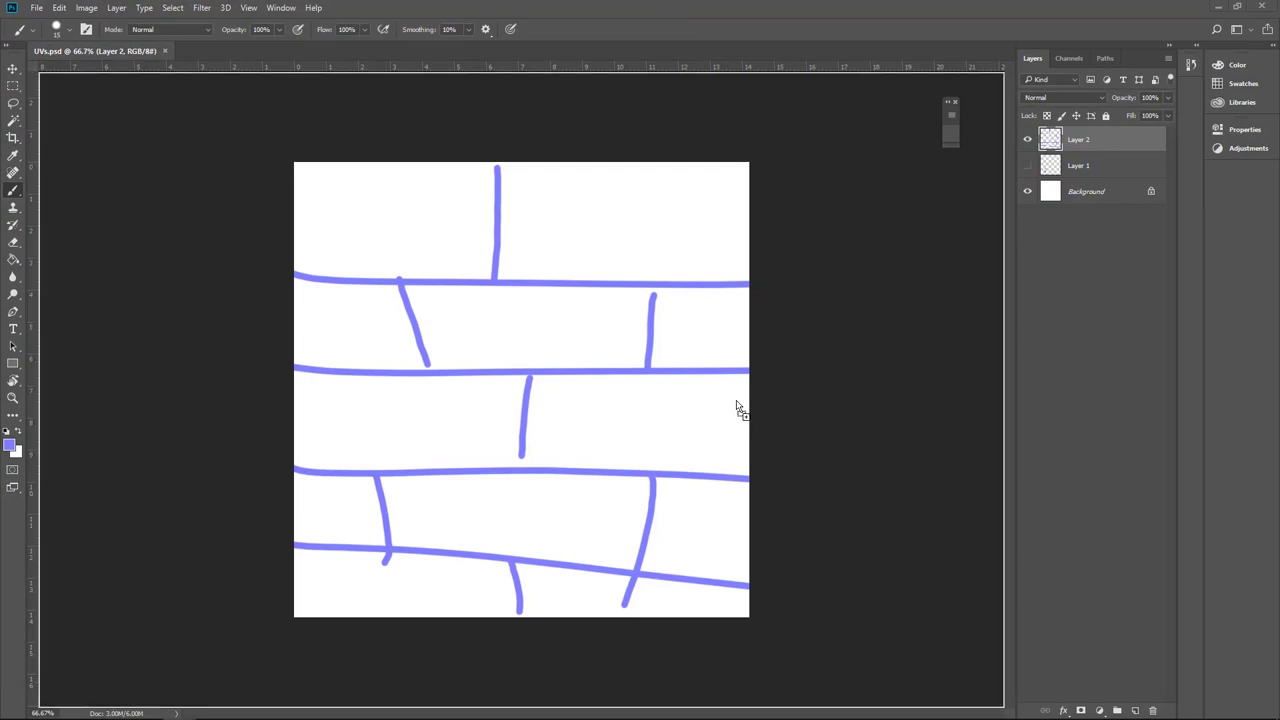
{"action": "left_click_drag", "start_coordinate": [737, 406], "coordinate": [708, 397]}
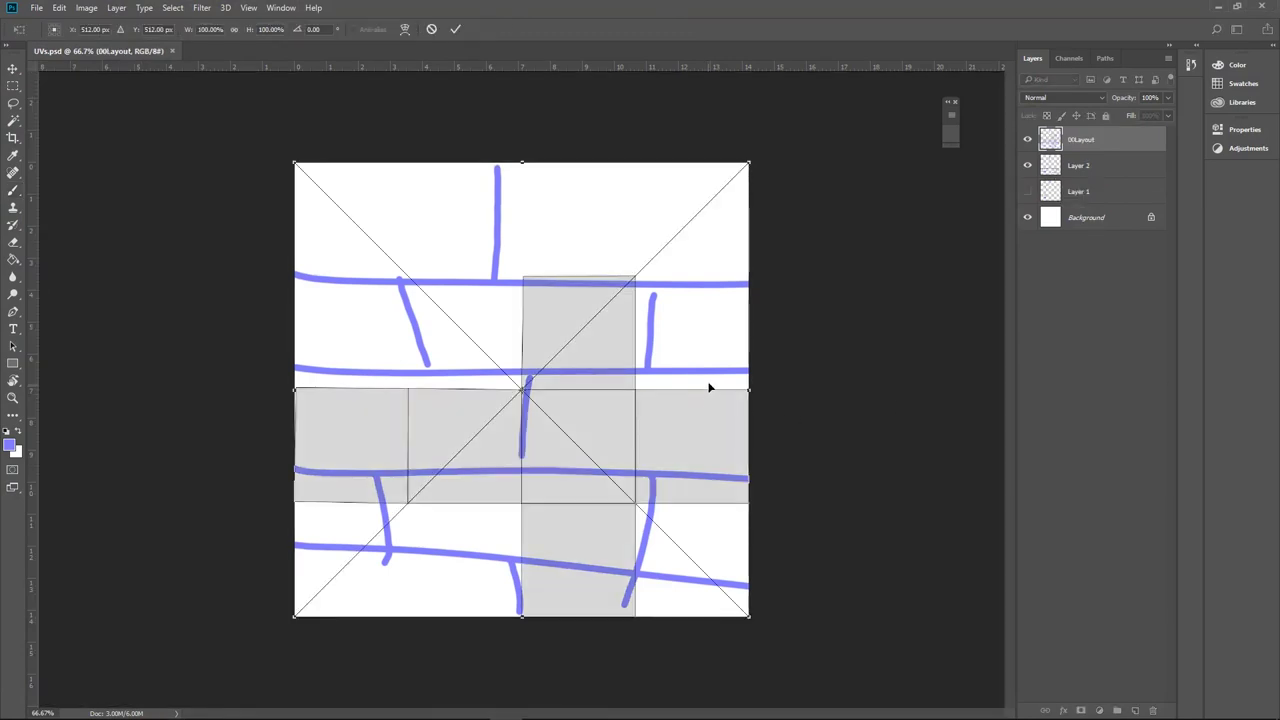
{"action": "key", "text": "Return"}
Hide the brick-line layer, add a new layer below 00Layout, and paint a purple circle
{"action": "key", "text": "b"}
{"action": "left_click", "coordinate": [1027, 165]}
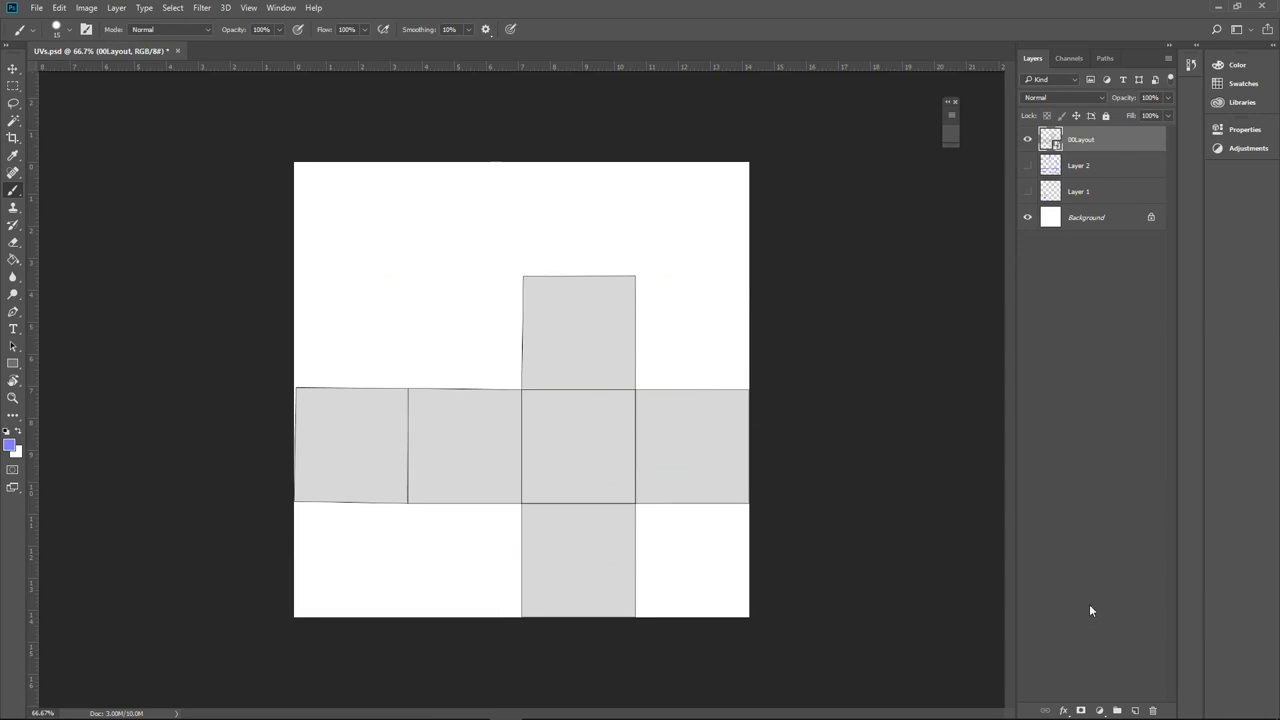
{"action": "left_click", "coordinate": [1134, 710]}
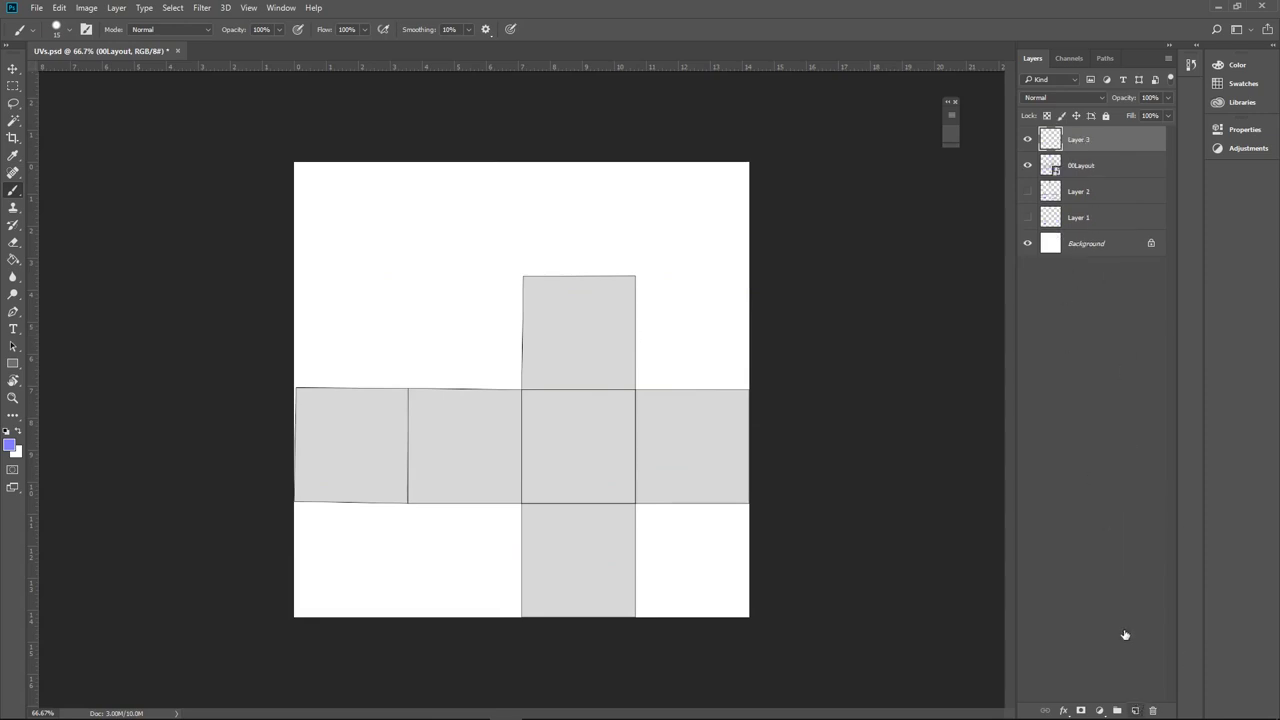
{"action": "left_click_drag", "start_coordinate": [1088, 140], "coordinate": [1089, 171]}
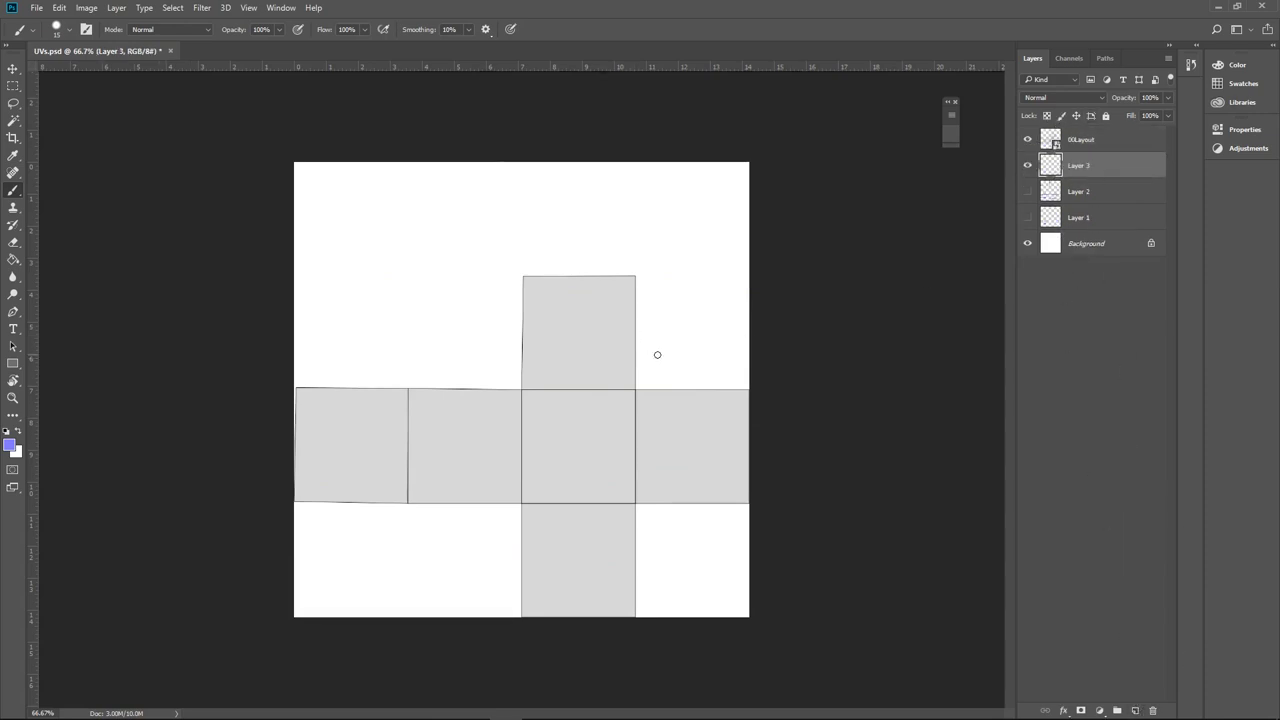
{"action": "mouse_move", "coordinate": [674, 333]}
{"action": "left_mouse_down"}
{"action": "mouse_move", "coordinate": [640, 322]}
{"action": "mouse_move", "coordinate": [633, 302]}
{"action": "left_mouse_up"}
{"action": "key", "text": "ctrl+z"}
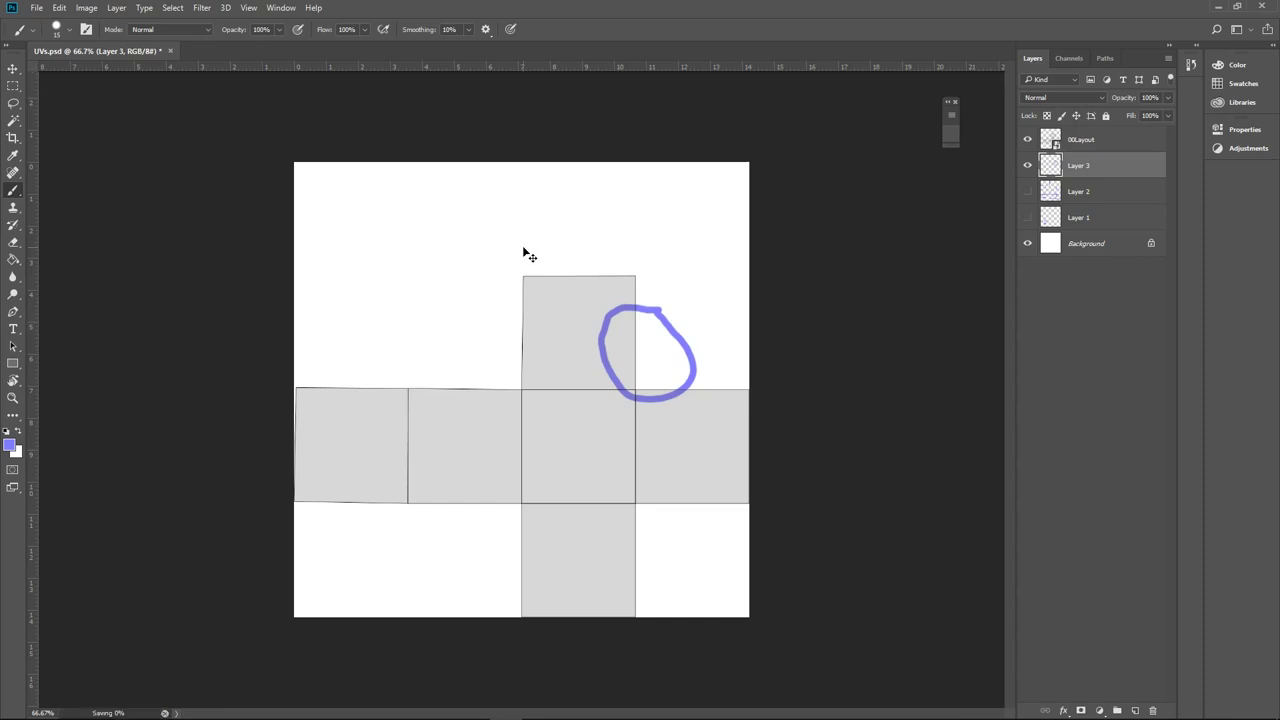
{"action": "left_click", "coordinate": [669, 707]}
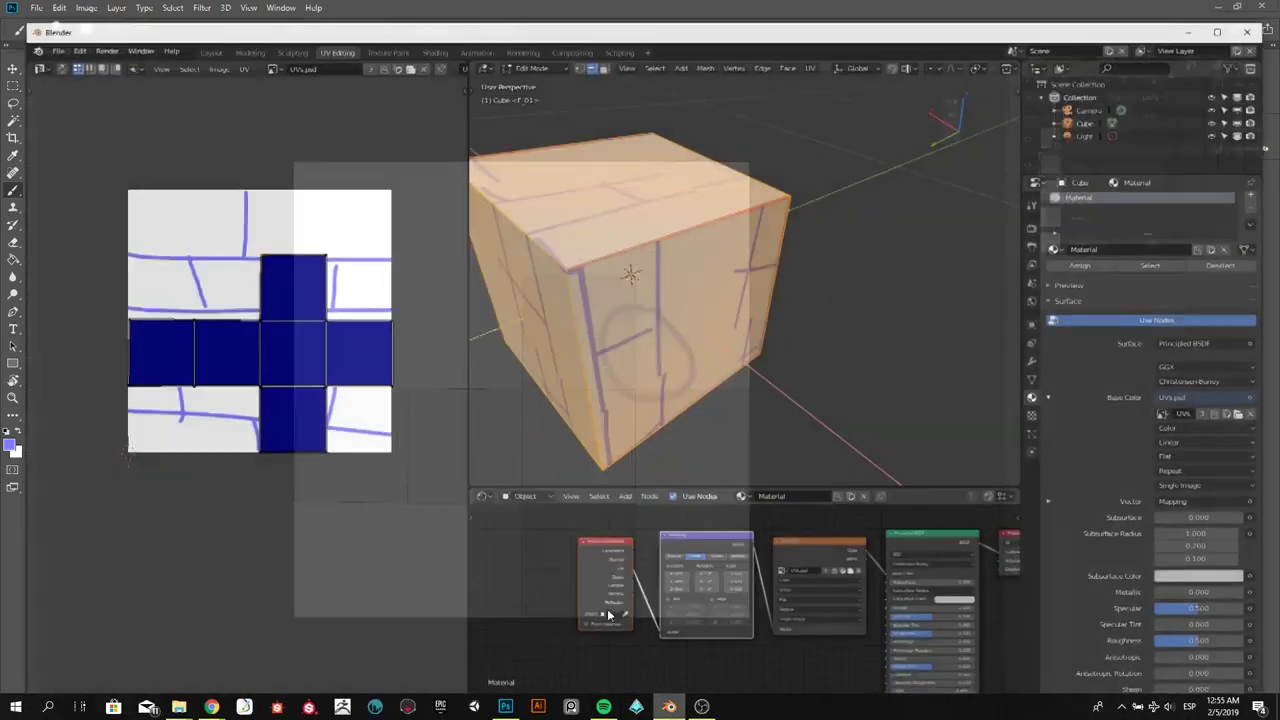
Reload UVs.psd from the UV folder as the Base Color image and orbit to see the circle
{"action": "left_click", "coordinate": [1262, 402]}
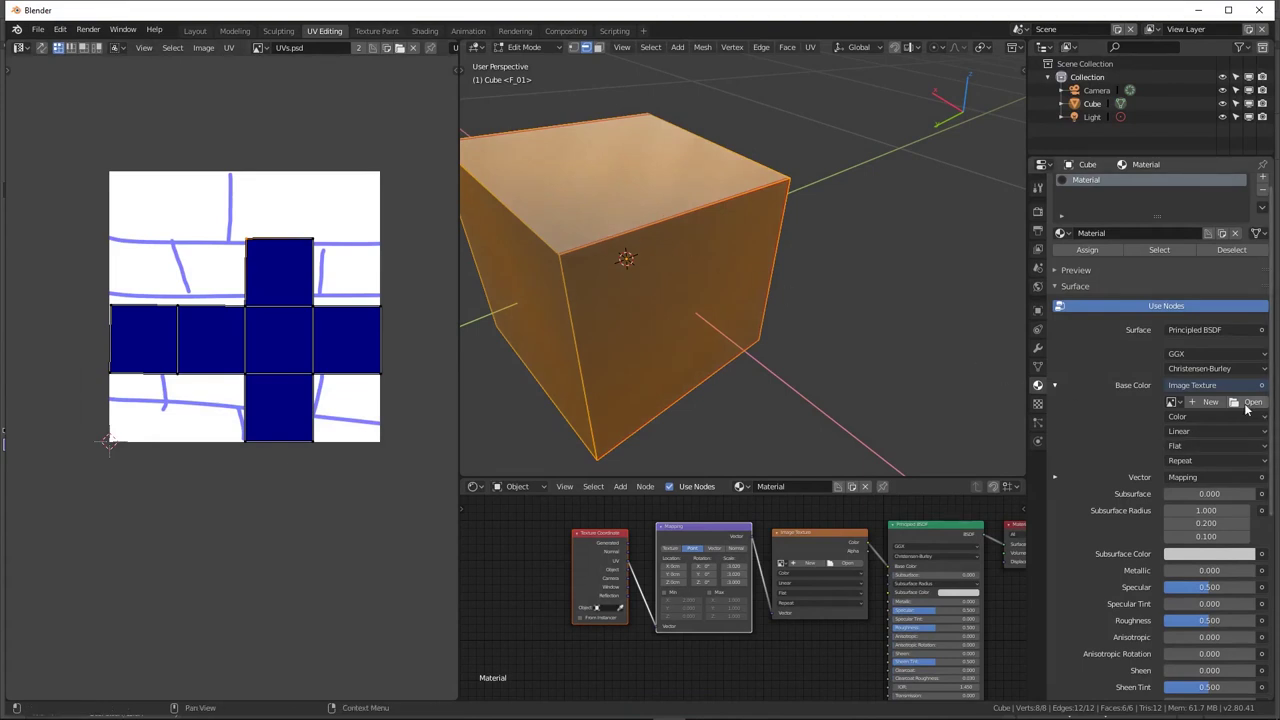
{"action": "left_click", "coordinate": [1250, 401]}
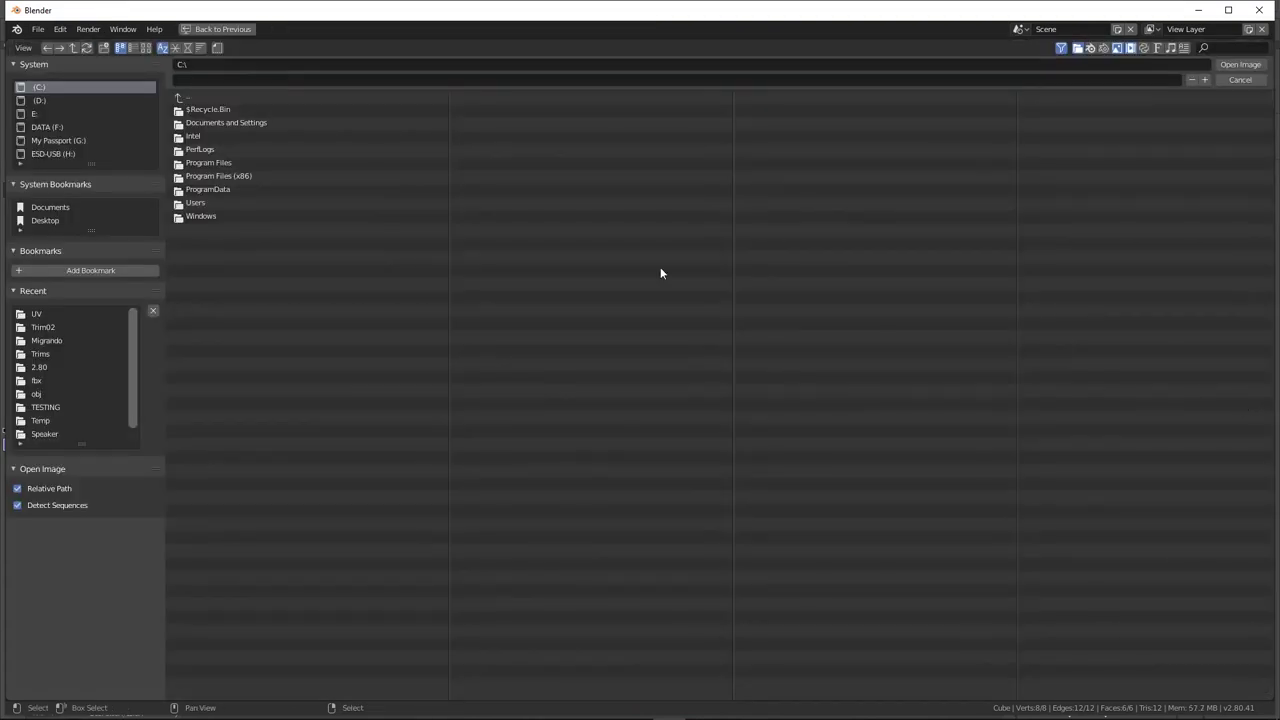
{"action": "left_click", "coordinate": [50, 219]}
{"action": "double_click", "coordinate": [190, 224]}
{"action": "double_click", "coordinate": [189, 219]}
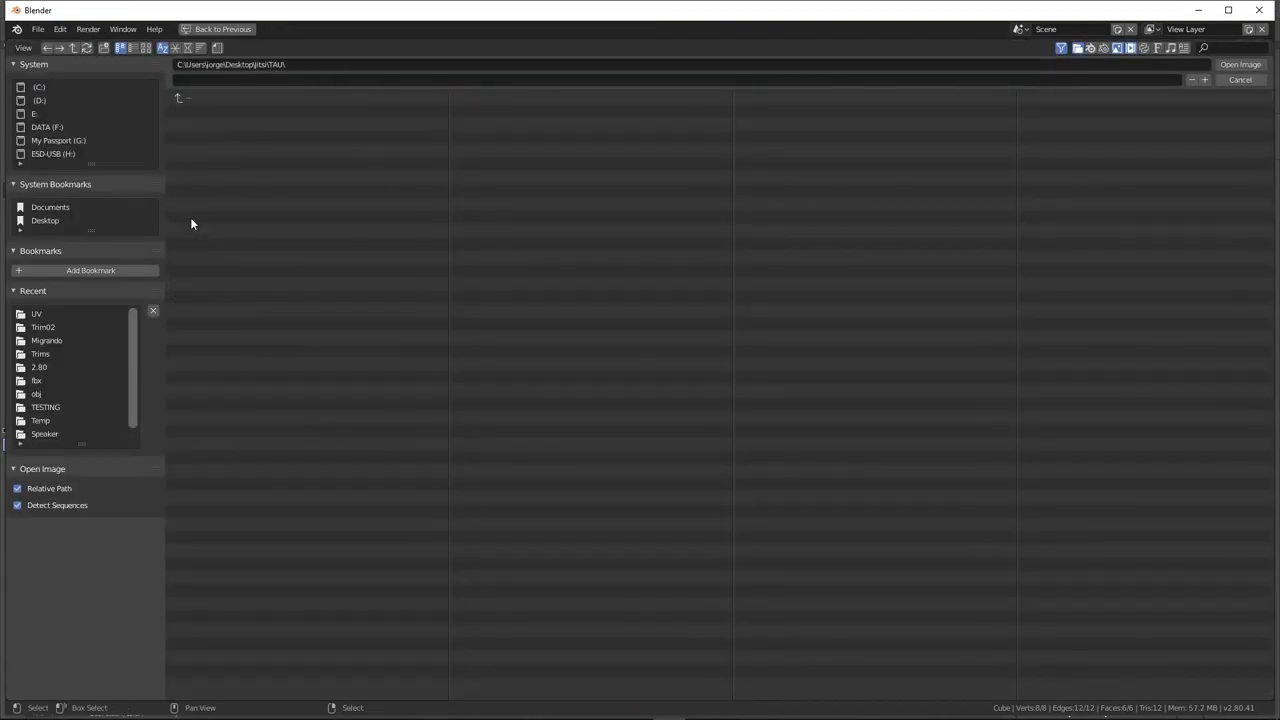
{"action": "double_click", "coordinate": [184, 97]}
{"action": "double_click", "coordinate": [188, 228]}
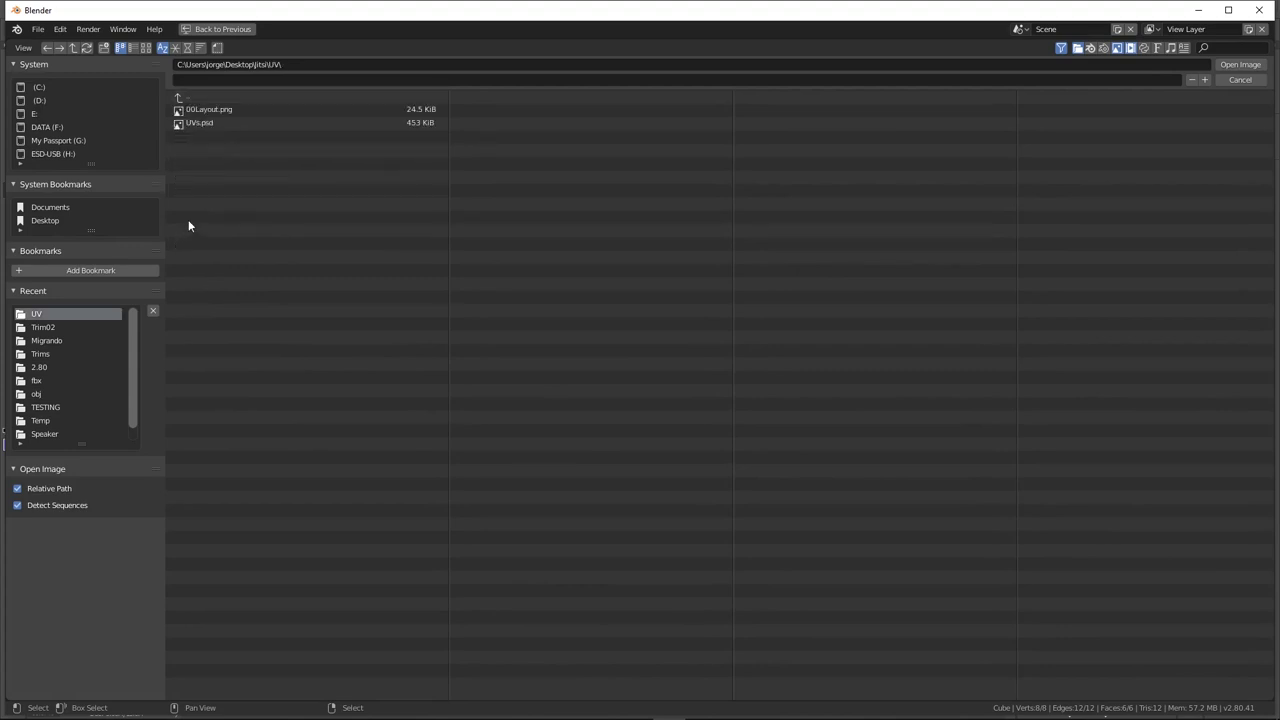
{"action": "left_click", "coordinate": [200, 124]}
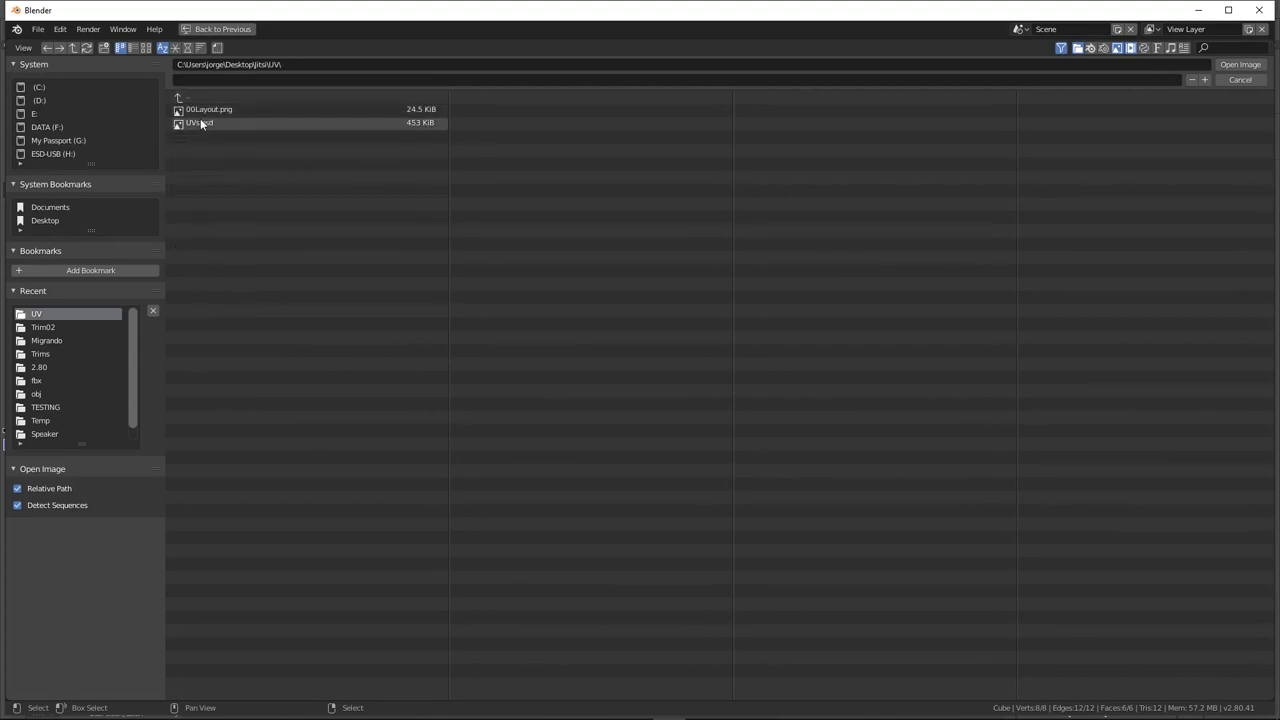
{"action": "double_click", "coordinate": [200, 123]}
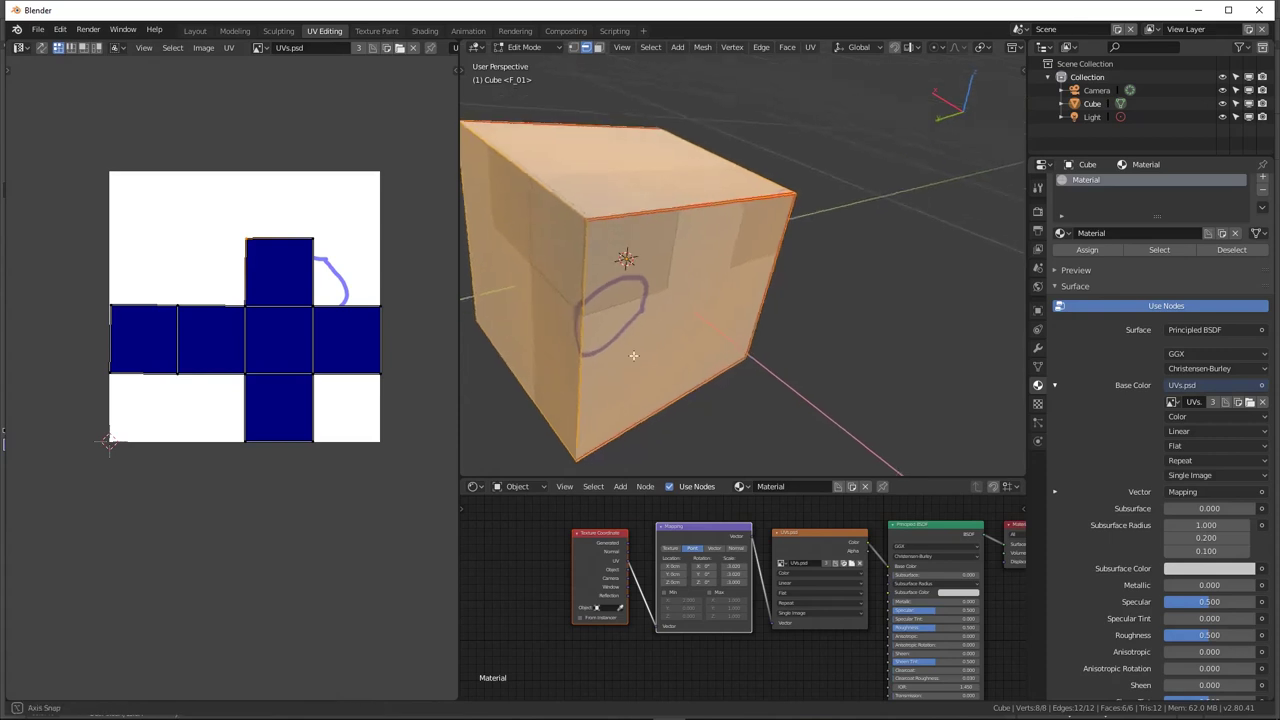
{"action": "mouse_move", "coordinate": [633, 355]}
{"action": "middle_mouse_down"}
{"action": "mouse_move", "coordinate": [646, 343]}
{"action": "mouse_move", "coordinate": [634, 379]}
{"action": "middle_mouse_up"}
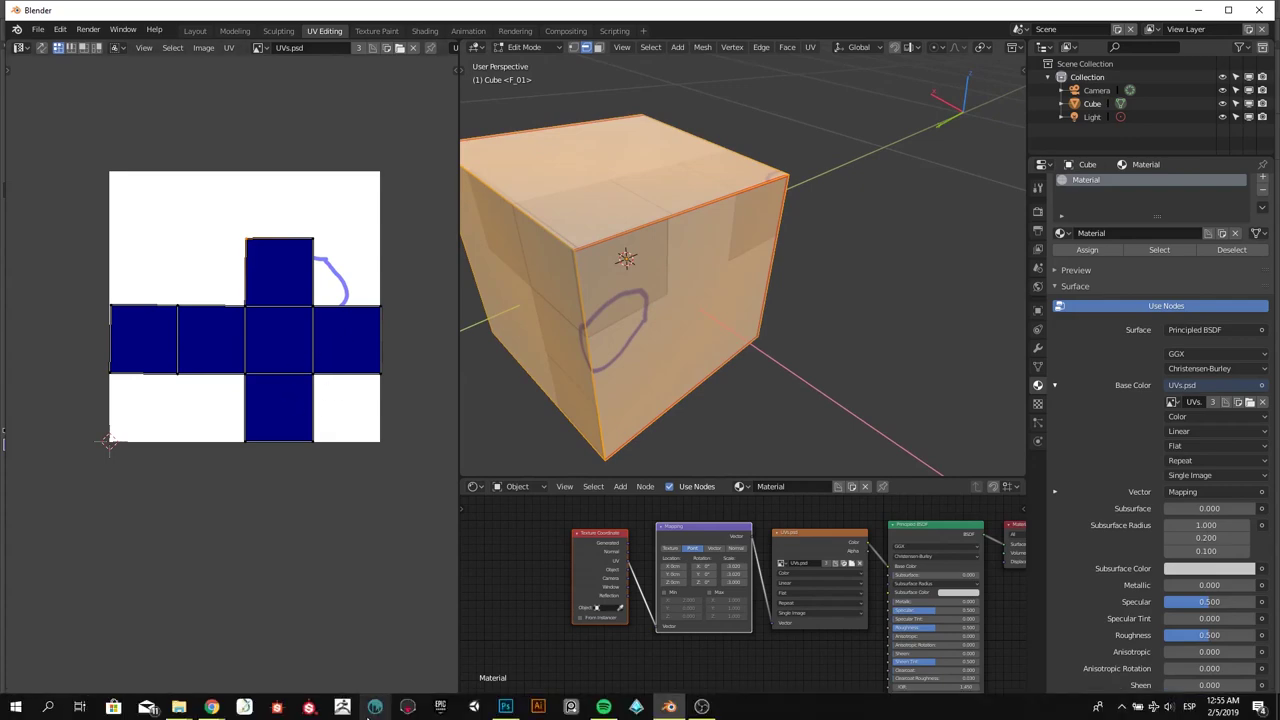
Paint a second purple circle near the bottom square and erase the upper circle
{"action": "left_click", "coordinate": [505, 706]}
{"action": "left_click_drag", "start_coordinate": [654, 489], "coordinate": [640, 481]}
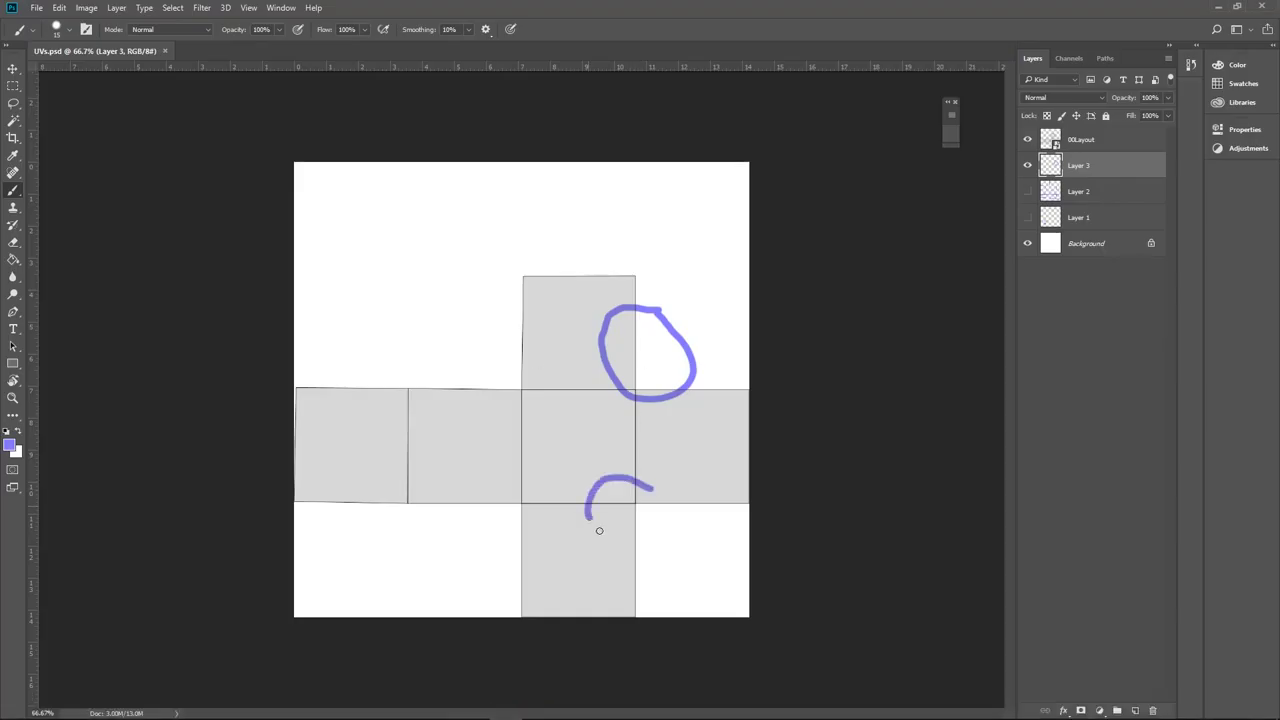
{"action": "left_click", "coordinate": [1027, 140]}
{"action": "key", "text": "e"}
{"action": "mouse_move", "coordinate": [643, 314]}
{"action": "left_mouse_down"}
{"action": "mouse_move", "coordinate": [674, 389]}
{"action": "mouse_move", "coordinate": [591, 391]}
{"action": "mouse_move", "coordinate": [668, 361]}
{"action": "mouse_move", "coordinate": [631, 329]}
{"action": "left_mouse_up"}
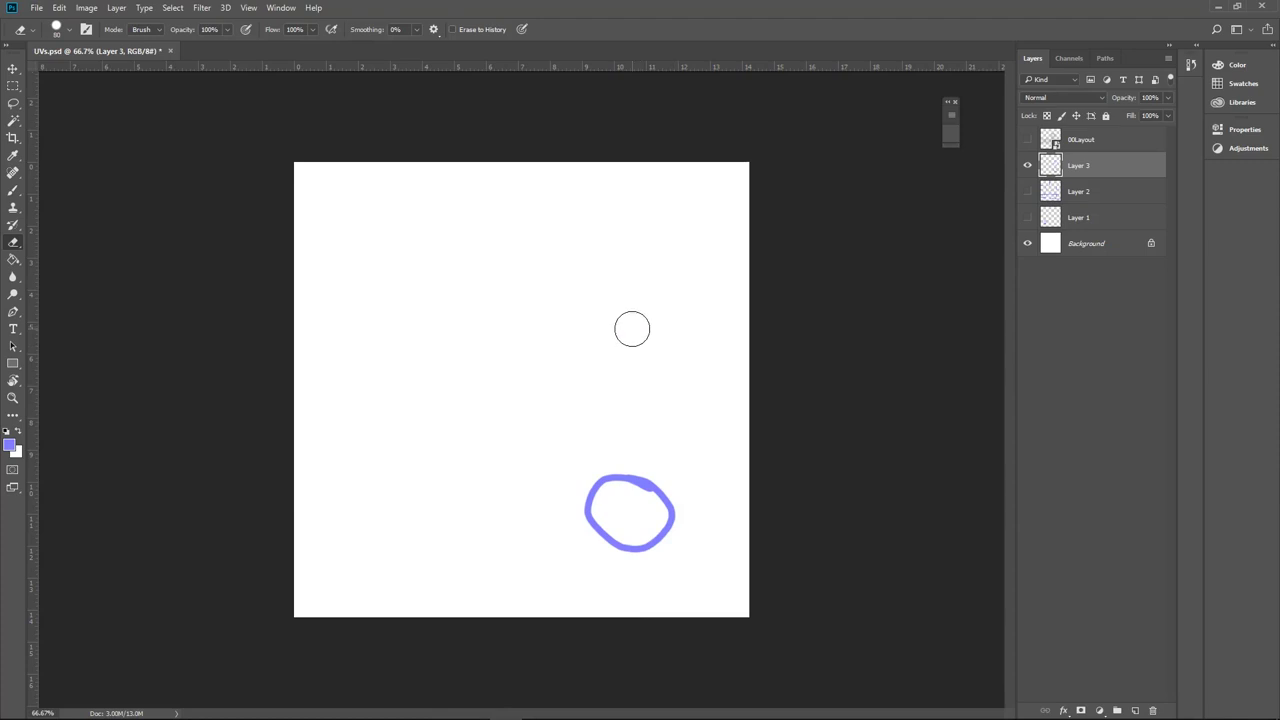
Reload the revised UVs.psd onto the cube in Blender
{"action": "left_click", "coordinate": [1217, 6]}
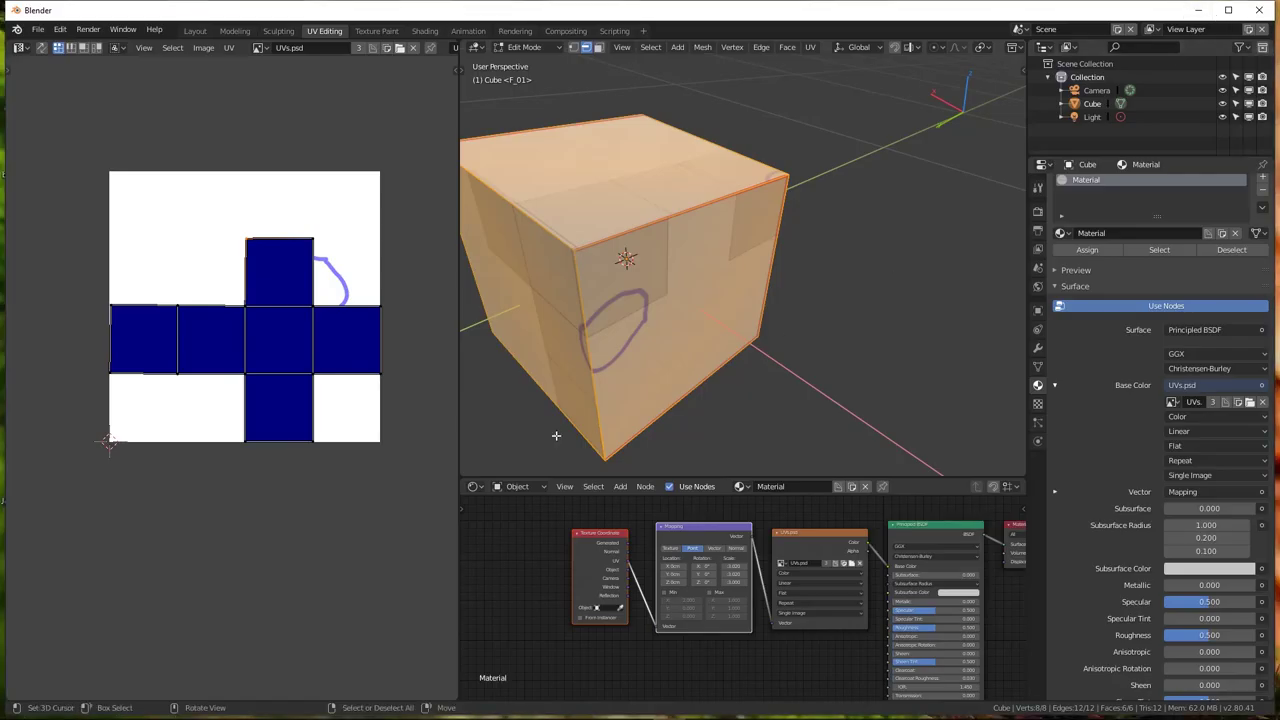
{"action": "left_click", "coordinate": [1249, 402]}
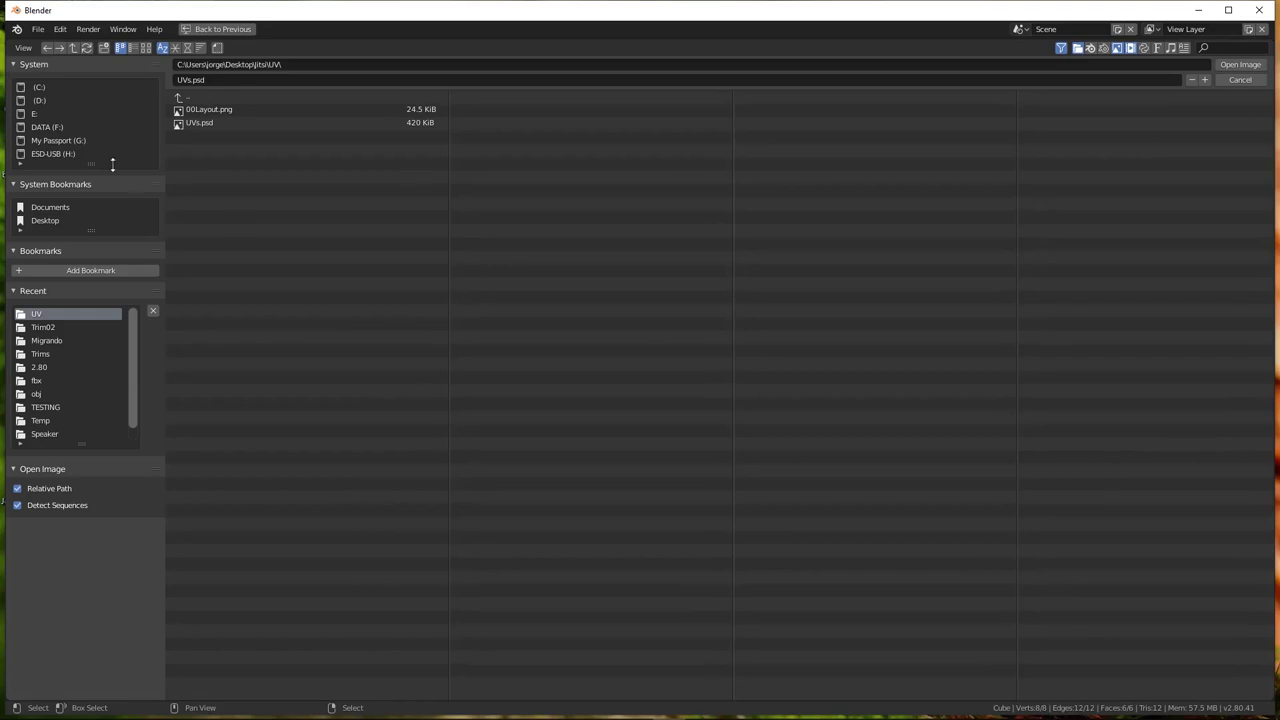
{"action": "double_click", "coordinate": [184, 123]}
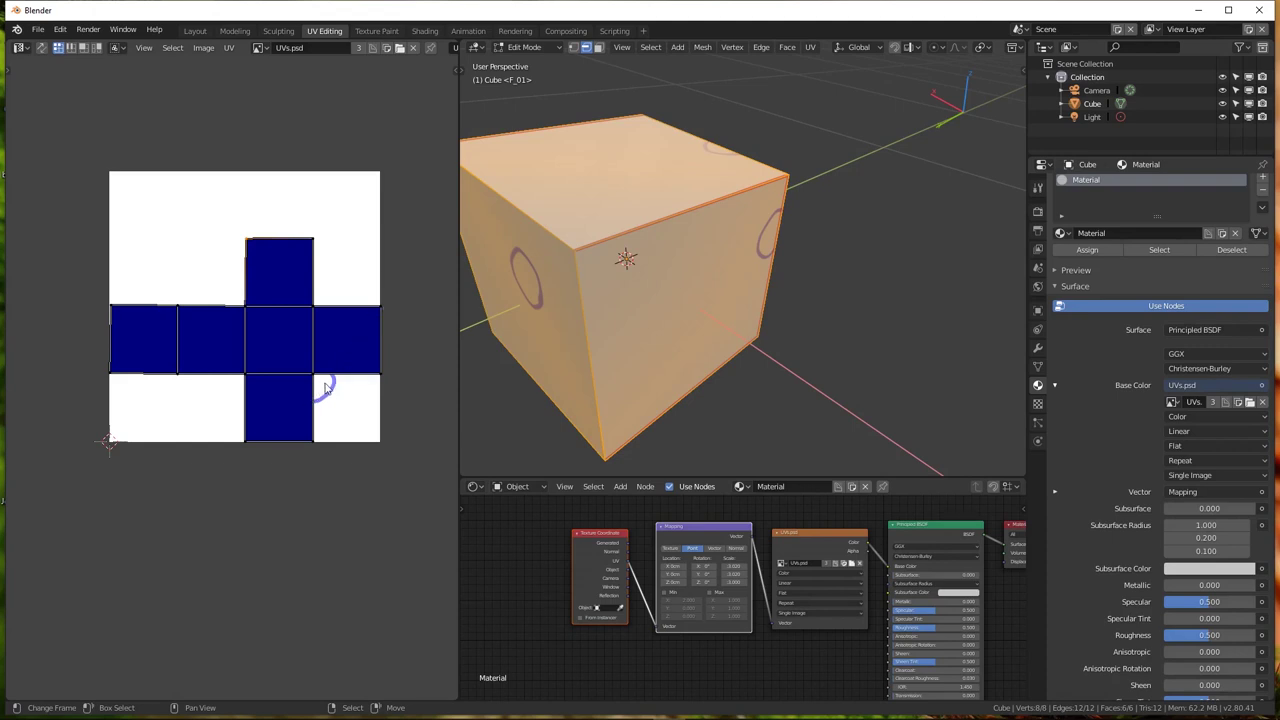
Widen the image area and turn off the UV Faces display so the layout shows over the image
{"action": "mouse_move", "coordinate": [602, 337]}
{"action": "middle_mouse_down"}
{"action": "mouse_move", "coordinate": [691, 320]}
{"action": "mouse_move", "coordinate": [749, 371]}
{"action": "mouse_move", "coordinate": [736, 383]}
{"action": "mouse_move", "coordinate": [746, 366]}
{"action": "mouse_move", "coordinate": [622, 360]}
{"action": "mouse_move", "coordinate": [725, 299]}
{"action": "middle_mouse_up"}
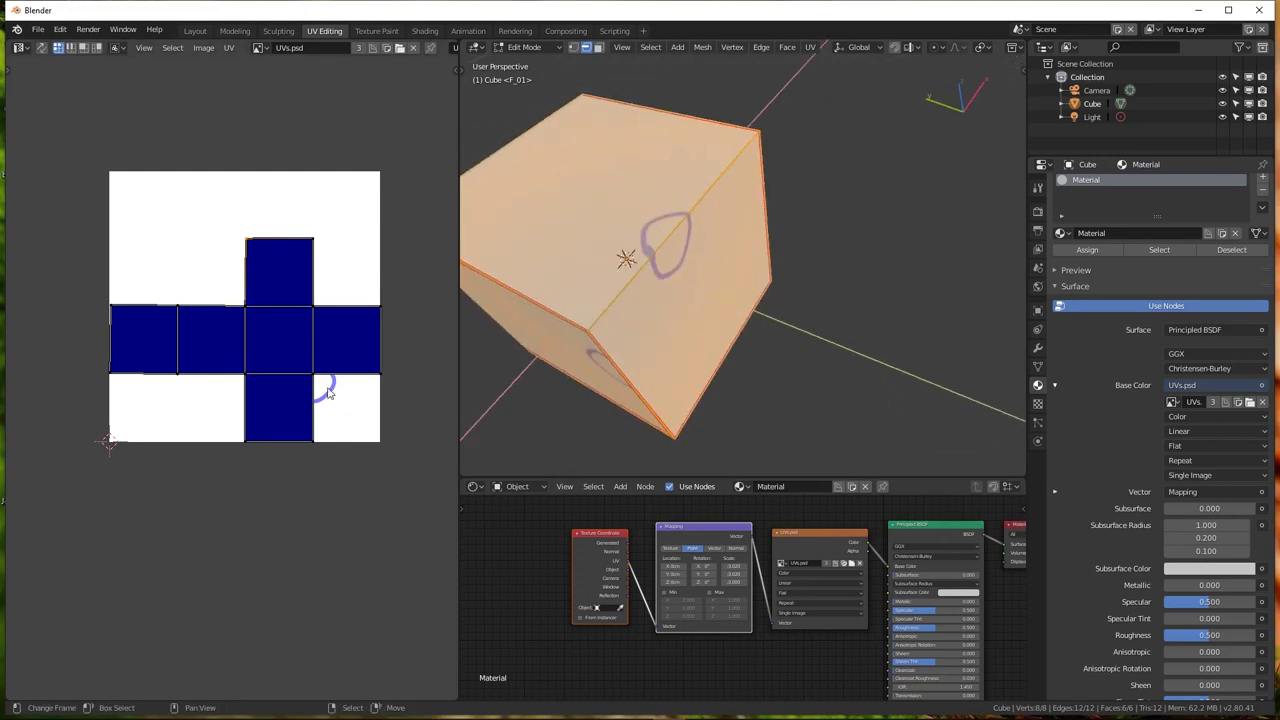
{"action": "scroll", "coordinate": [340, 336], "scroll_direction": "up", "scroll_amount": 1}
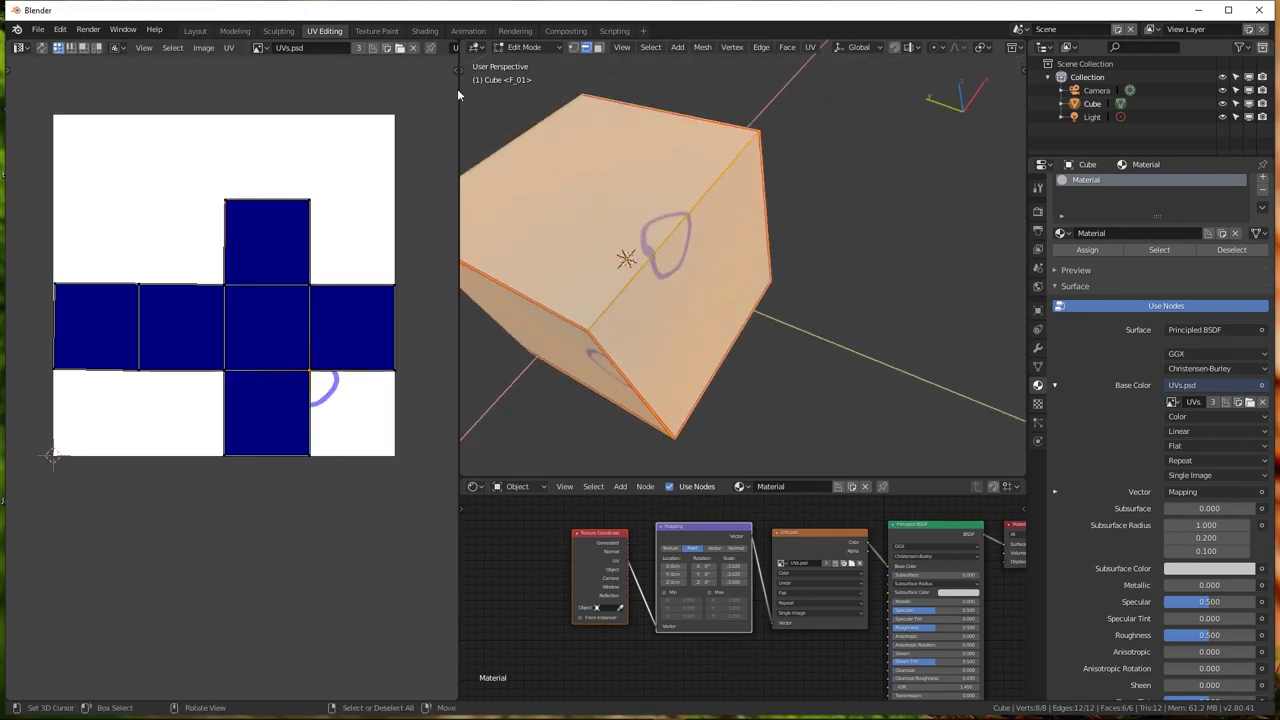
{"action": "left_click_drag", "start_coordinate": [458, 129], "coordinate": [698, 131]}
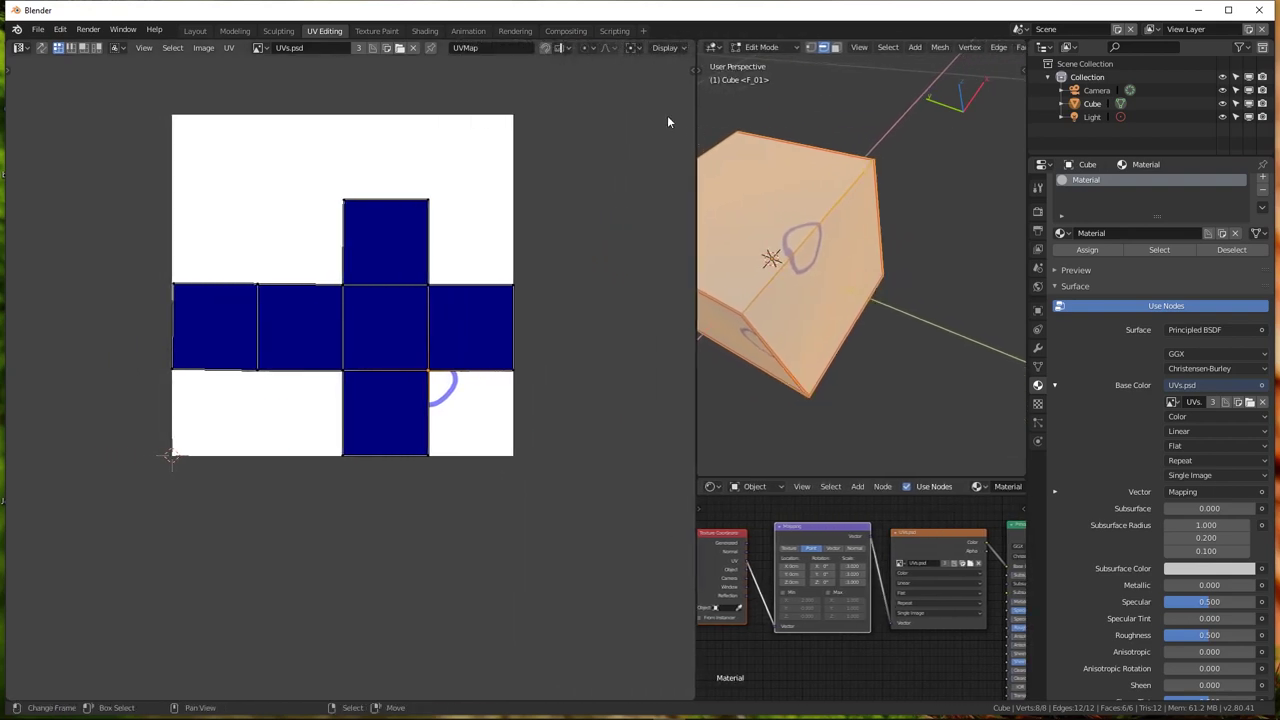
{"action": "left_click", "coordinate": [671, 47]}
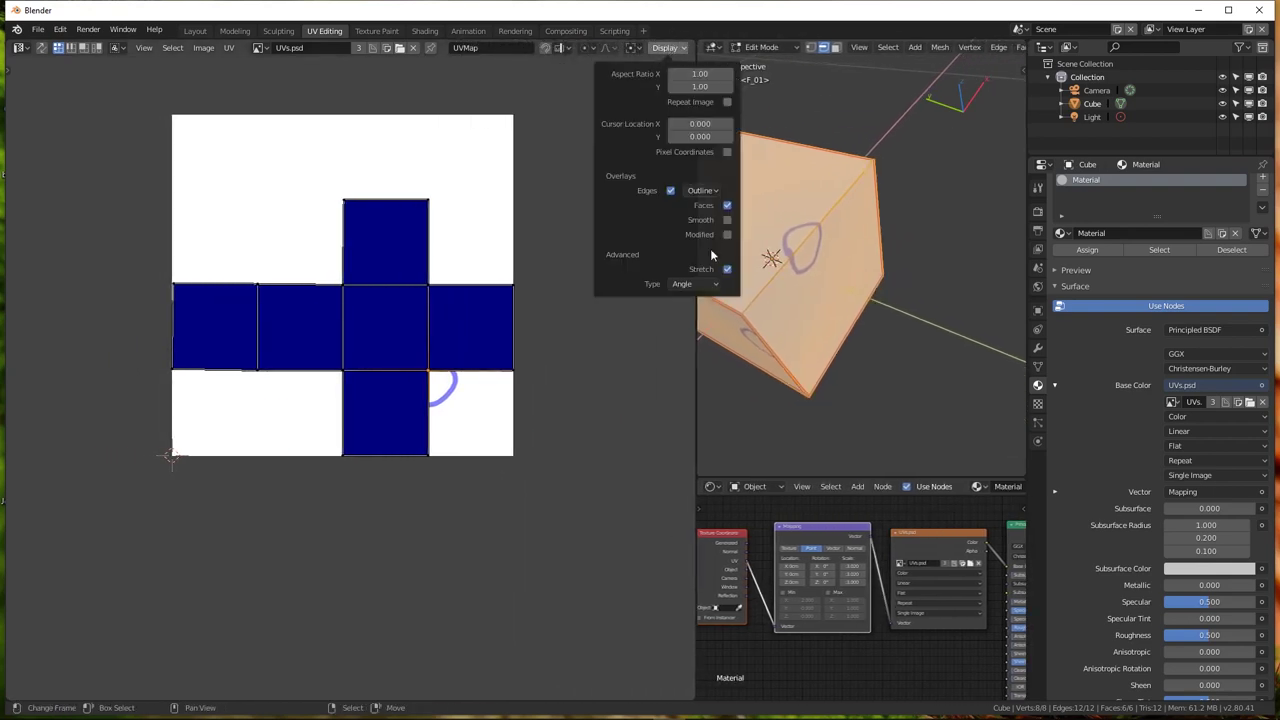
{"action": "left_click", "coordinate": [729, 266]}
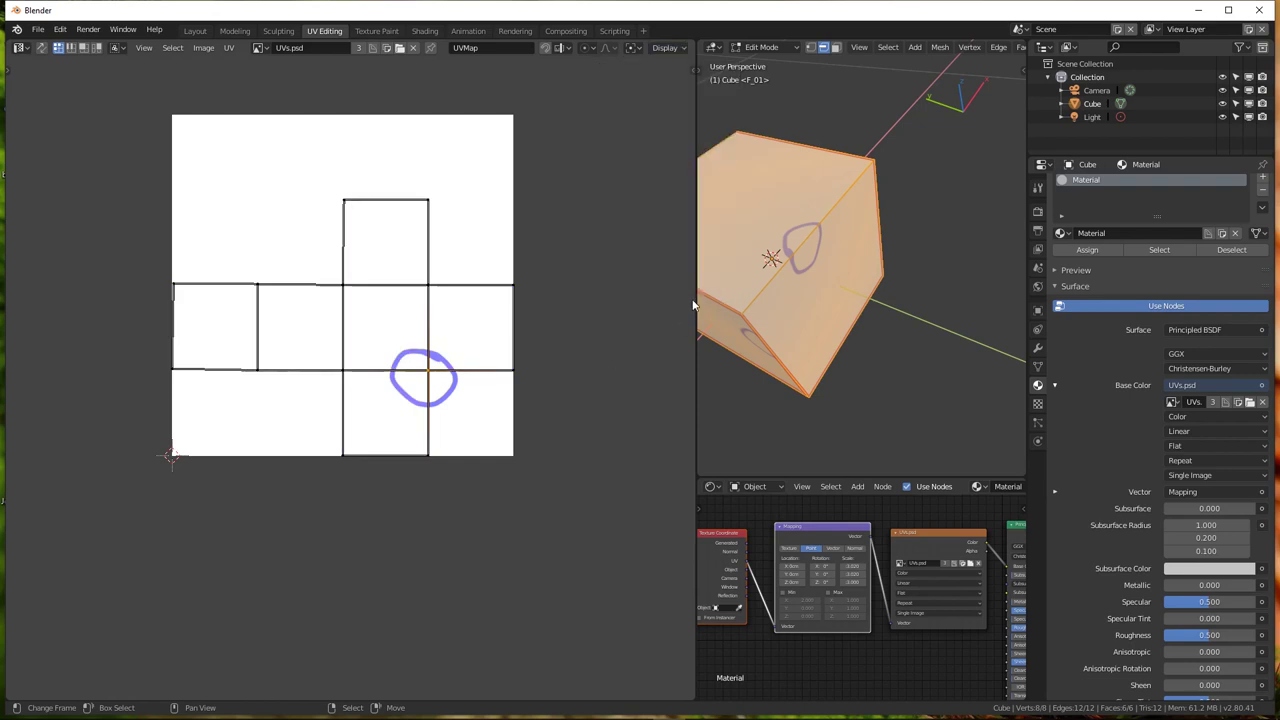
{"action": "left_click_drag", "start_coordinate": [693, 305], "coordinate": [542, 280]}
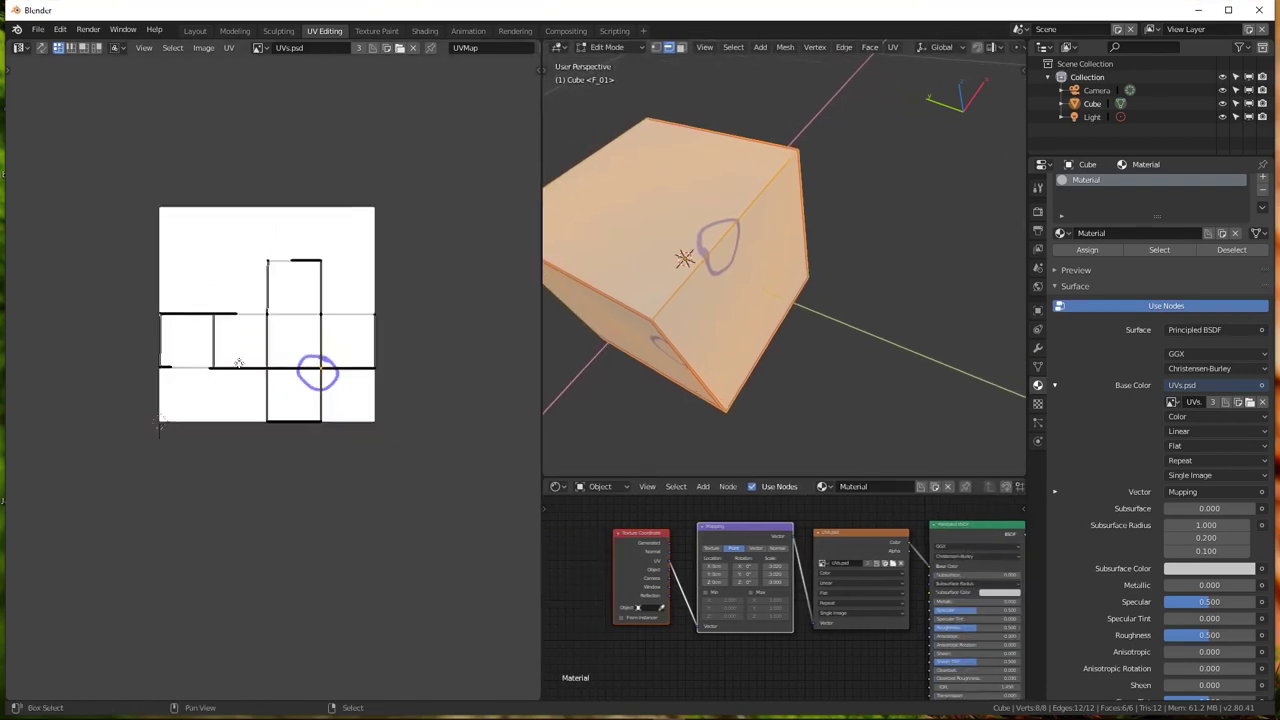
{"action": "scroll", "coordinate": [239, 363], "scroll_direction": "up", "scroll_amount": 4}
{"action": "scroll", "coordinate": [408, 371], "scroll_direction": "down", "scroll_amount": 2}
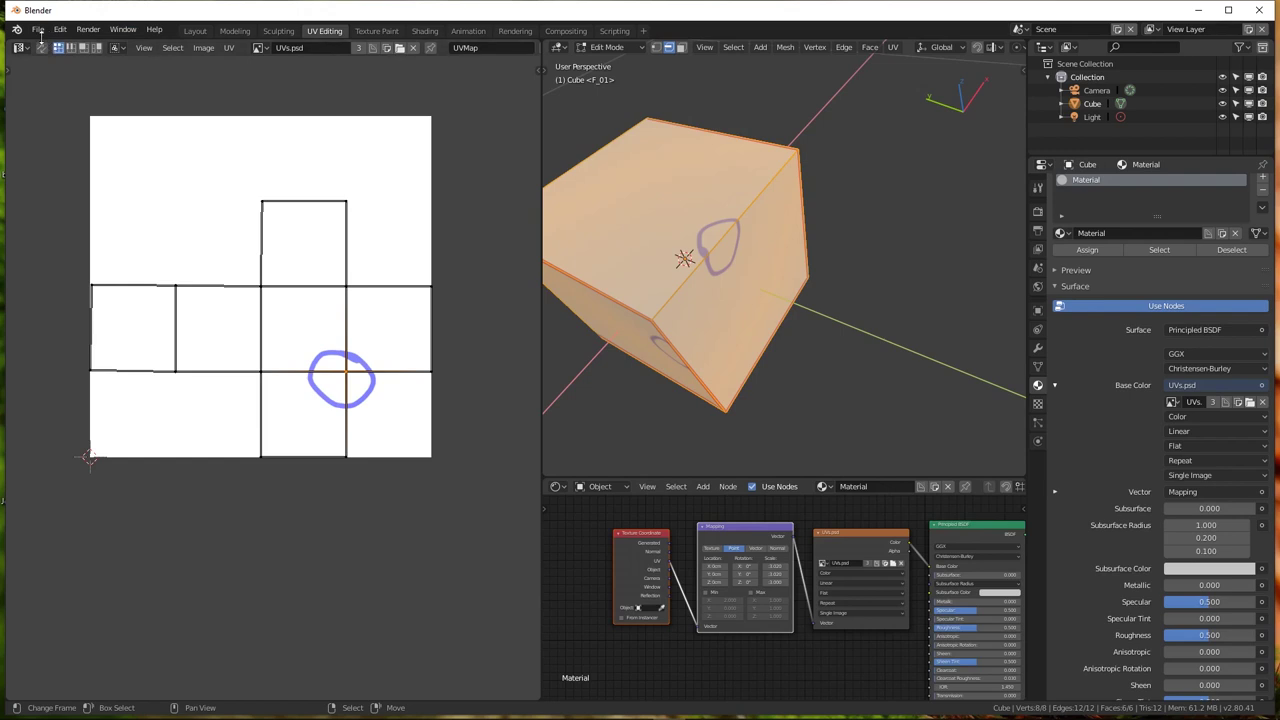
Select all UVs and move them, then undo to keep the centered layout
{"action": "left_click", "coordinate": [229, 48]}
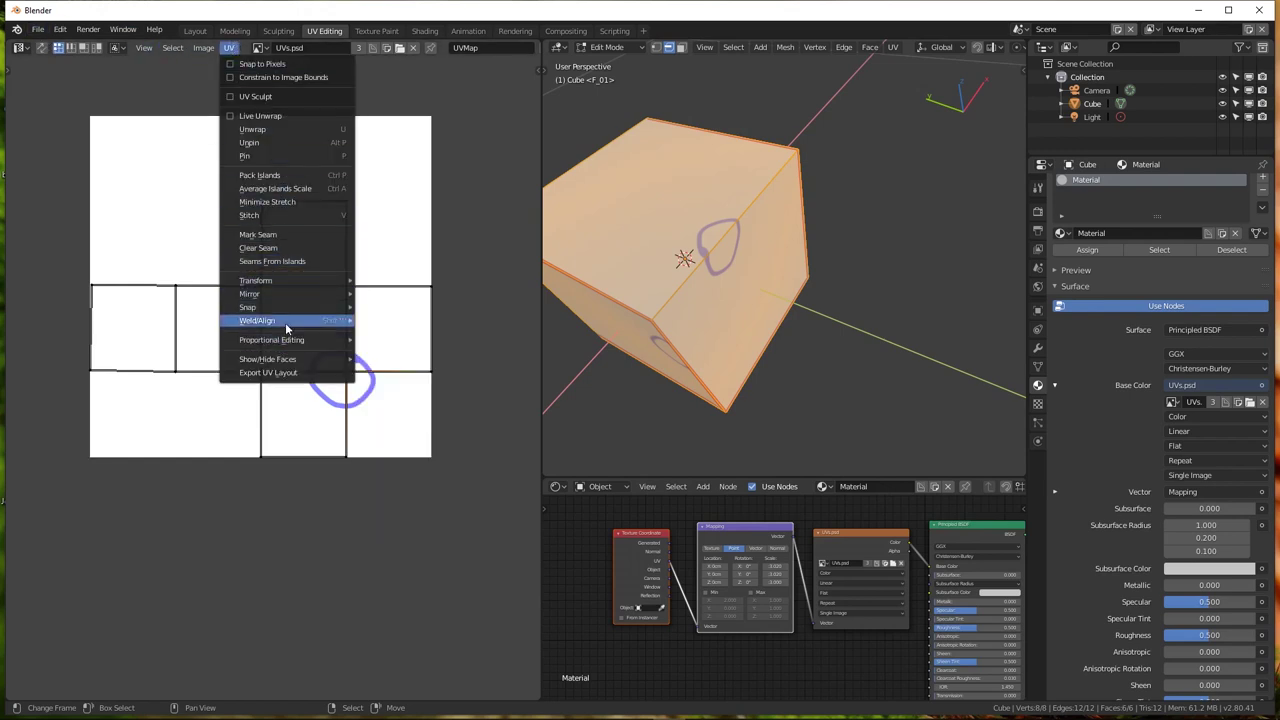
{"action": "mouse_move", "coordinate": [505, 706]}
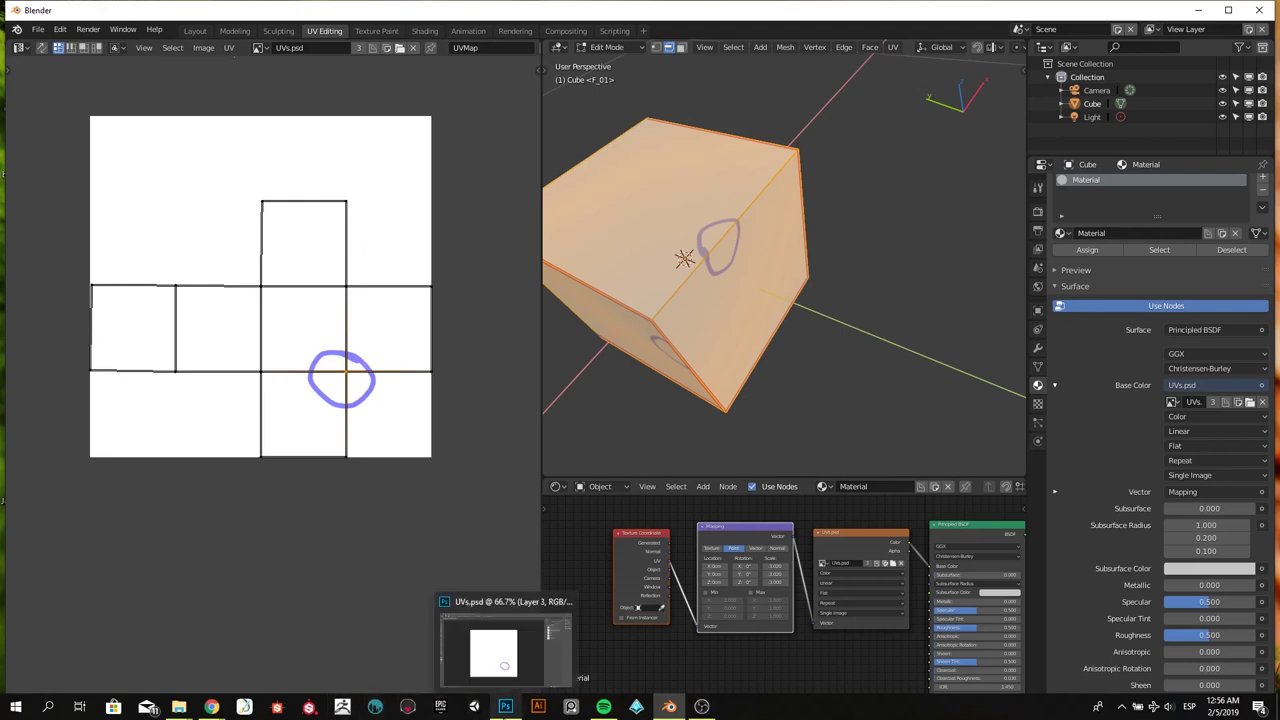
{"action": "mouse_move", "coordinate": [668, 368]}
{"action": "middle_mouse_down"}
{"action": "mouse_move", "coordinate": [790, 320]}
{"action": "mouse_move", "coordinate": [765, 262]}
{"action": "mouse_move", "coordinate": [785, 322]}
{"action": "mouse_move", "coordinate": [489, 381]}
{"action": "middle_mouse_up"}
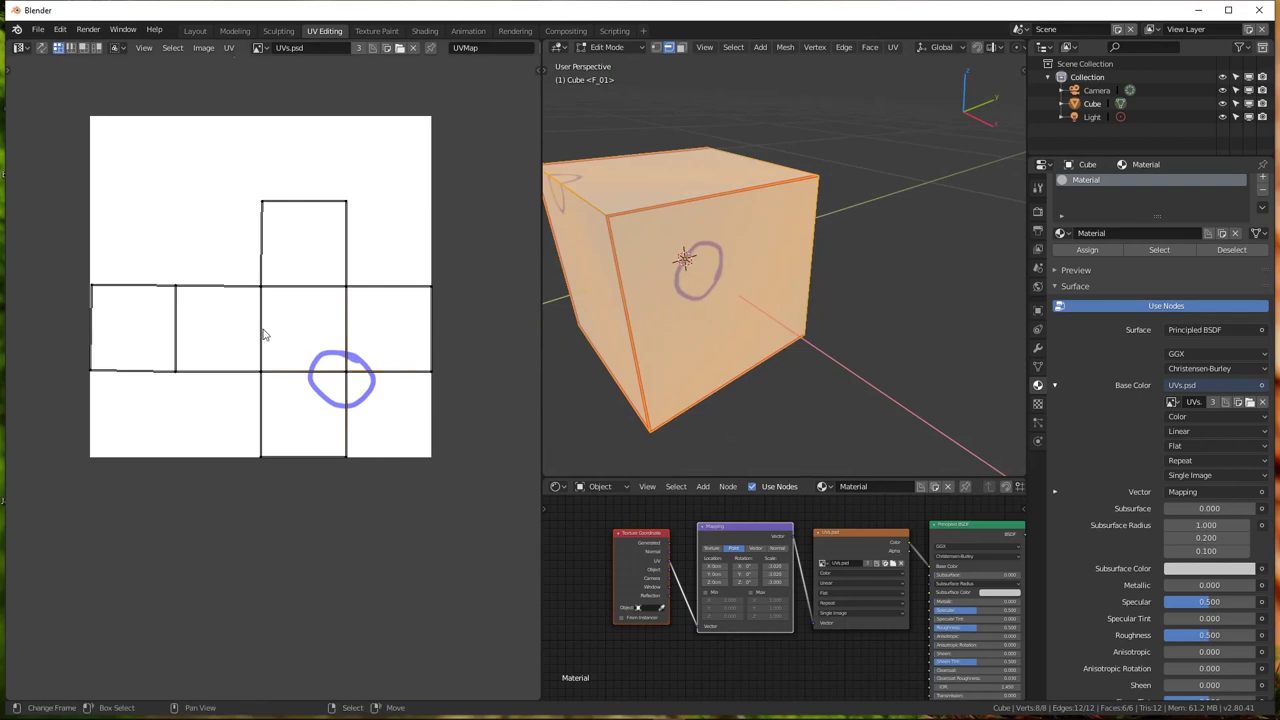
{"action": "key", "text": "a"}
{"action": "key", "text": "g"}
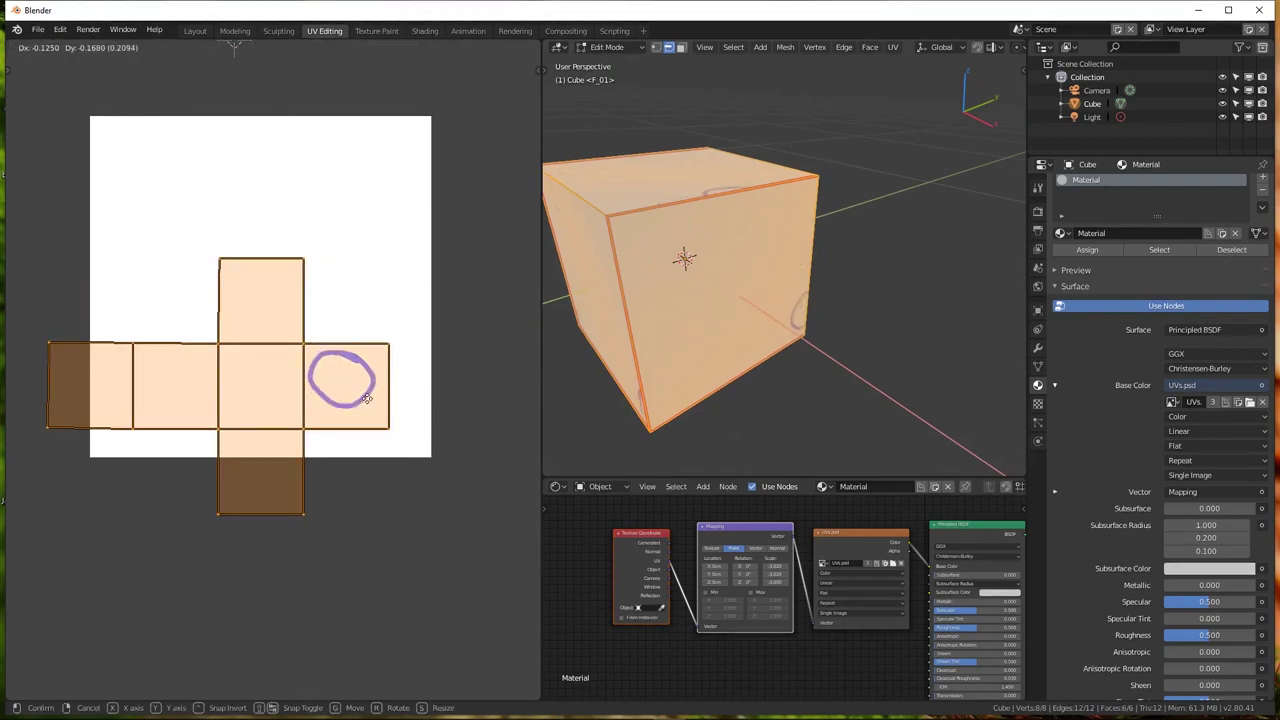
{"action": "left_click", "coordinate": [365, 392]}
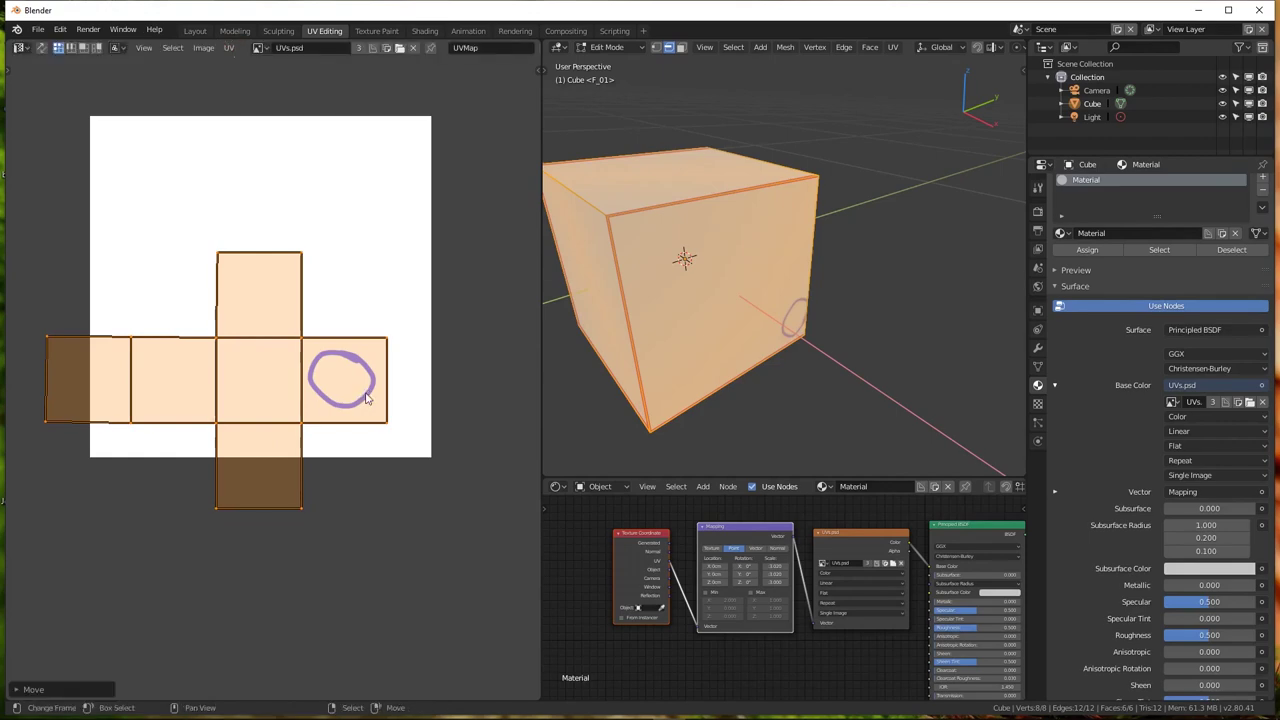
{"action": "key", "text": "ctrl+z"}
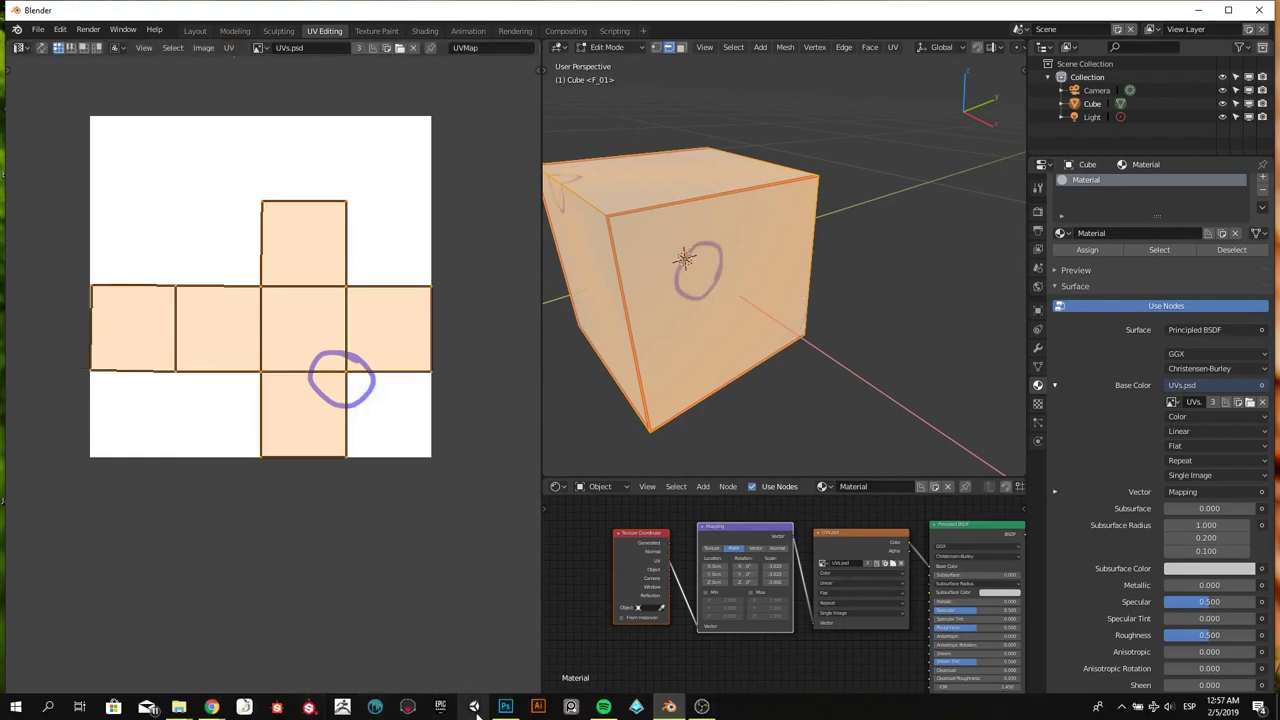
Show 00Layout and delete Layer 1, Layer 3 and Layer 2 from UVs.psd
{"action": "left_click", "coordinate": [505, 706]}
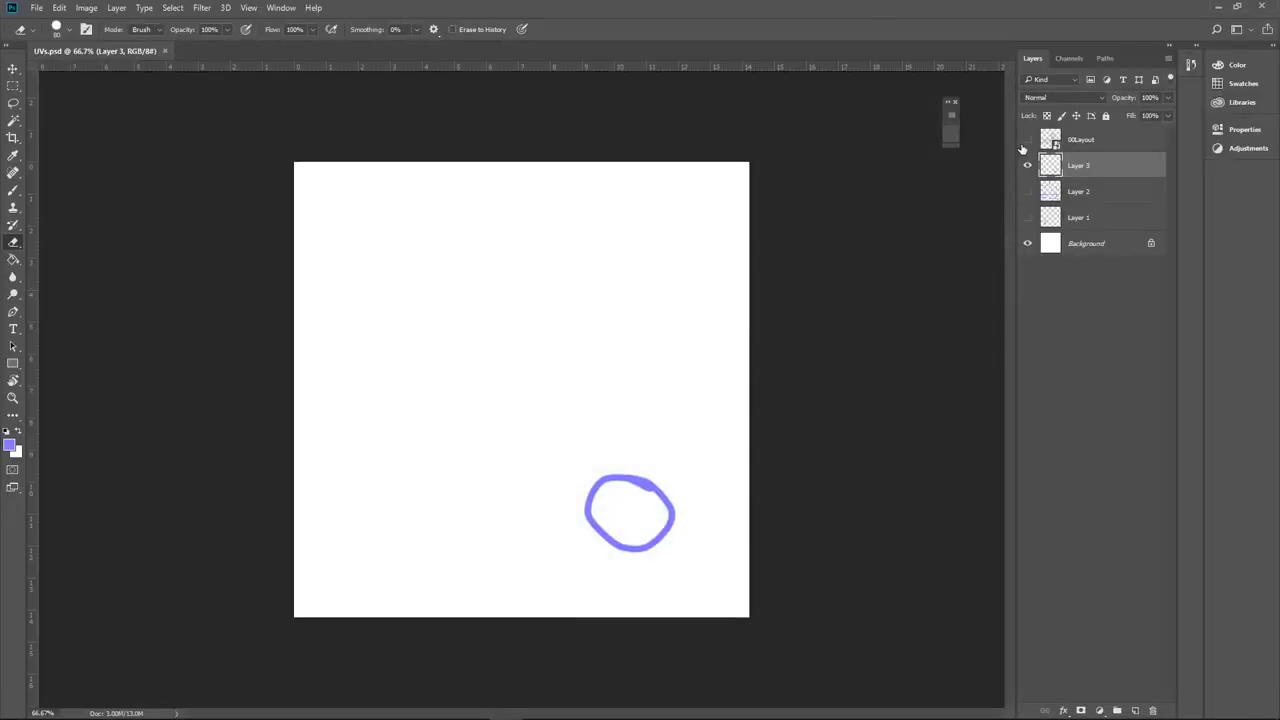
{"action": "left_click", "coordinate": [1026, 140]}
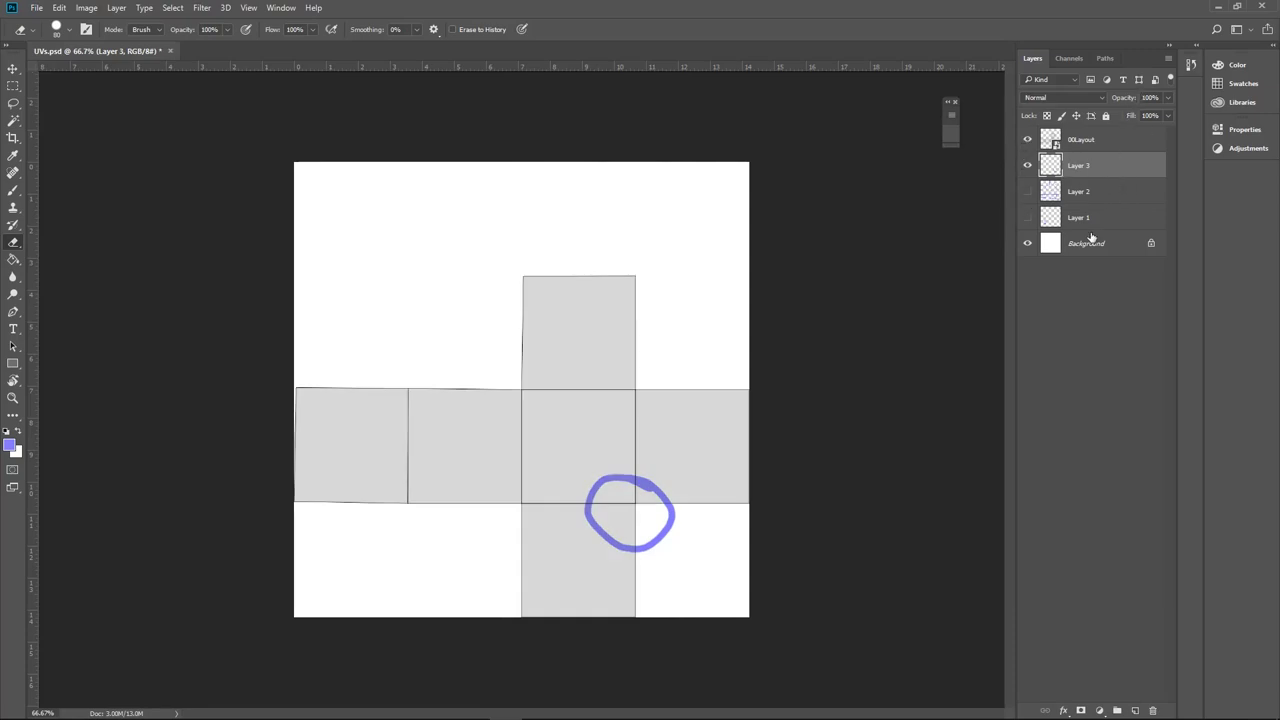
{"action": "key", "text": "alt+bracketleft"}
{"action": "key", "text": "alt+bracketleft"}
{"action": "left_click", "coordinate": [1153, 711]}
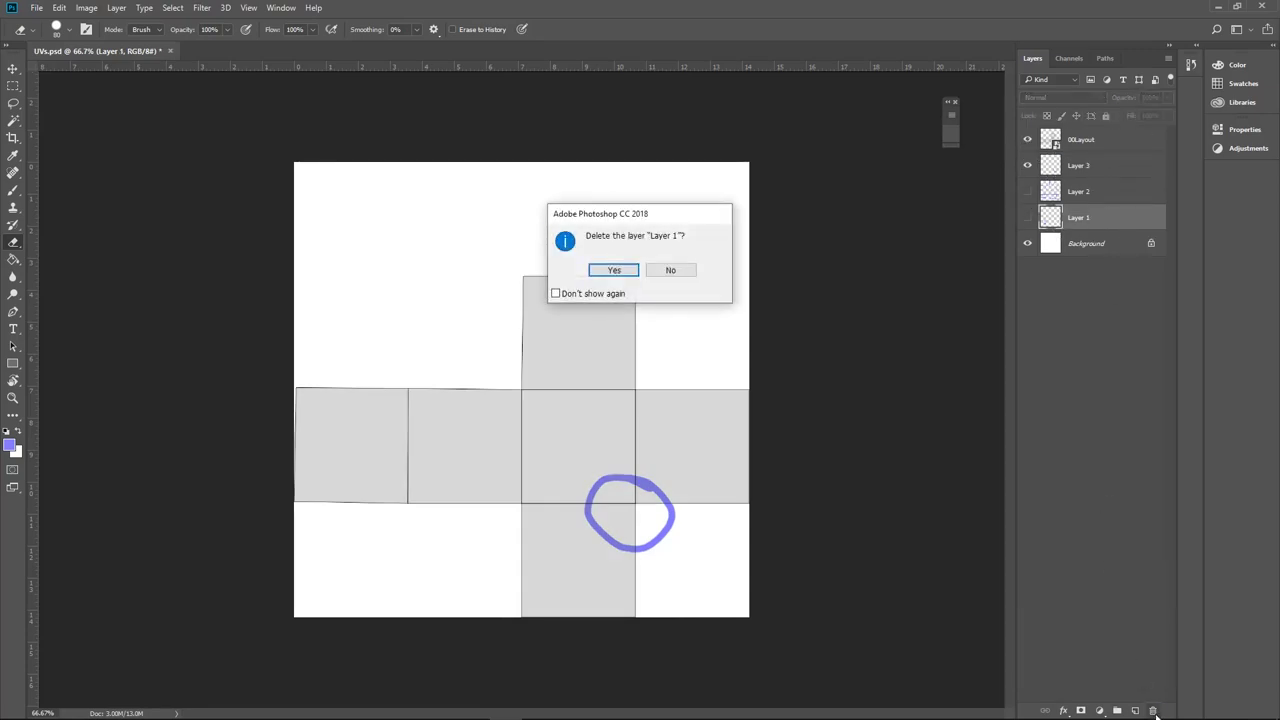
{"action": "left_click", "coordinate": [615, 270]}
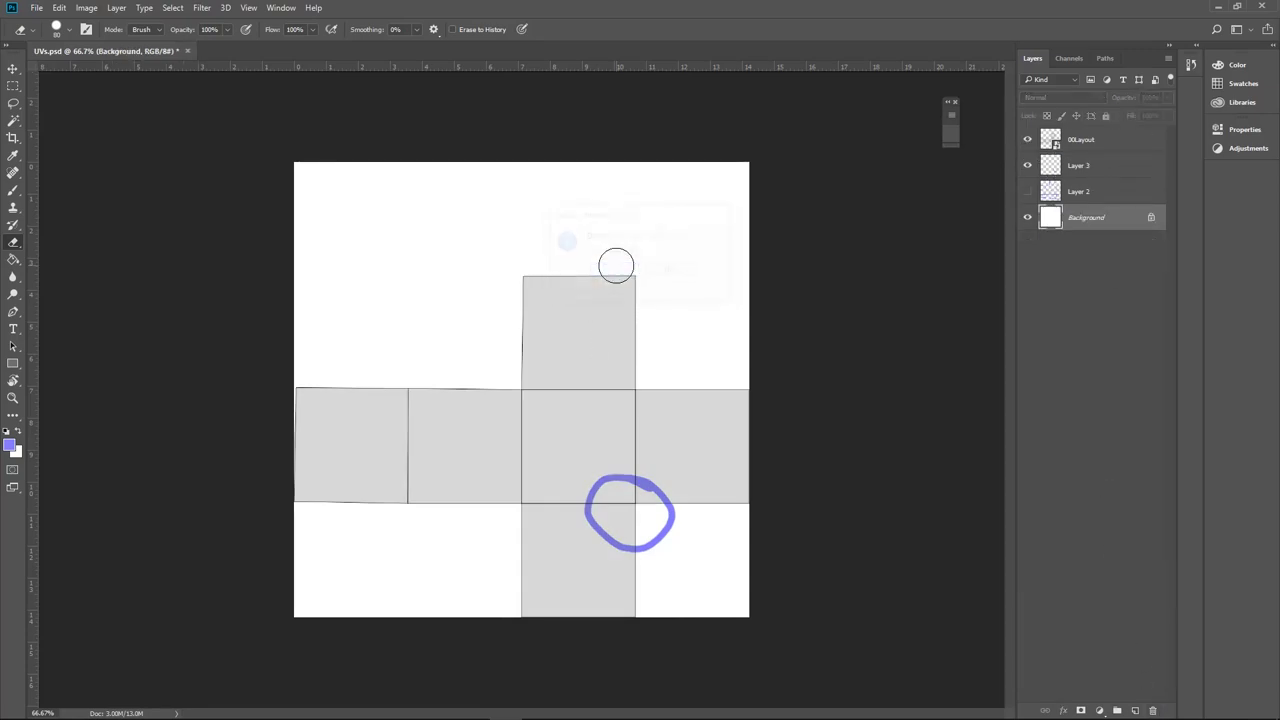
{"action": "left_click", "coordinate": [1076, 167]}
{"action": "left_click", "coordinate": [1153, 711]}
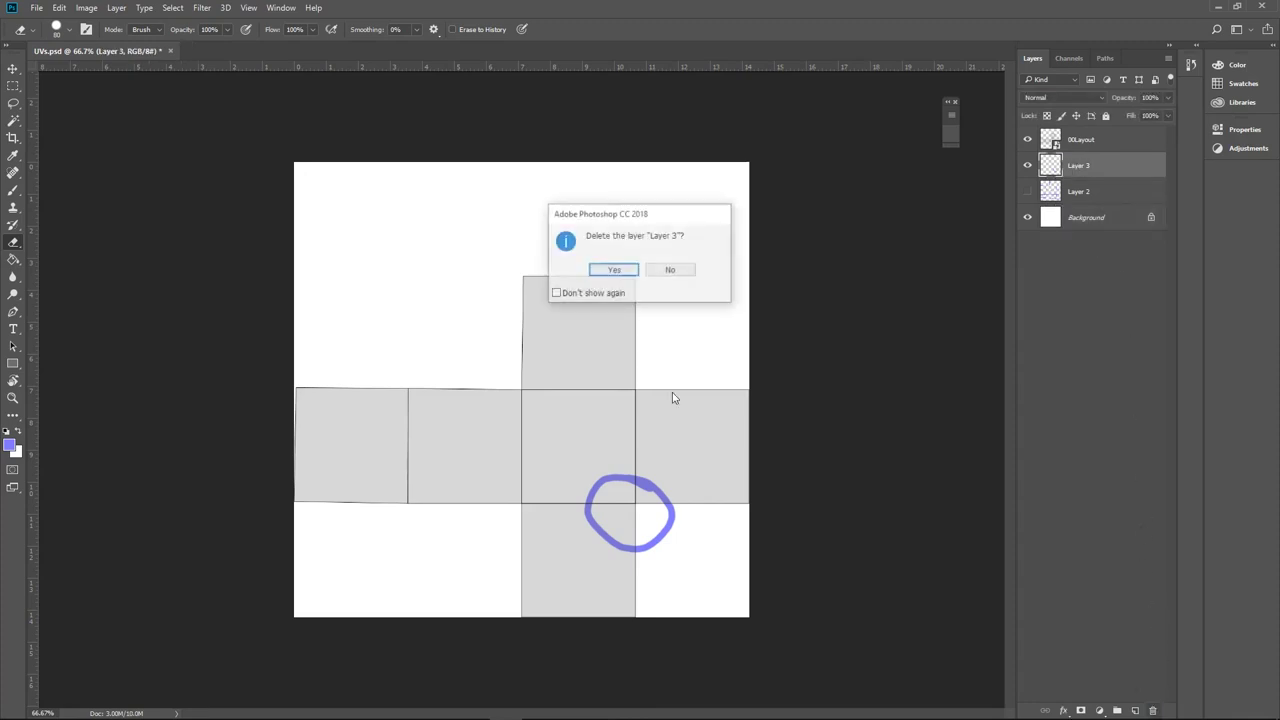
{"action": "left_click", "coordinate": [614, 276]}
{"action": "left_click", "coordinate": [1155, 710]}
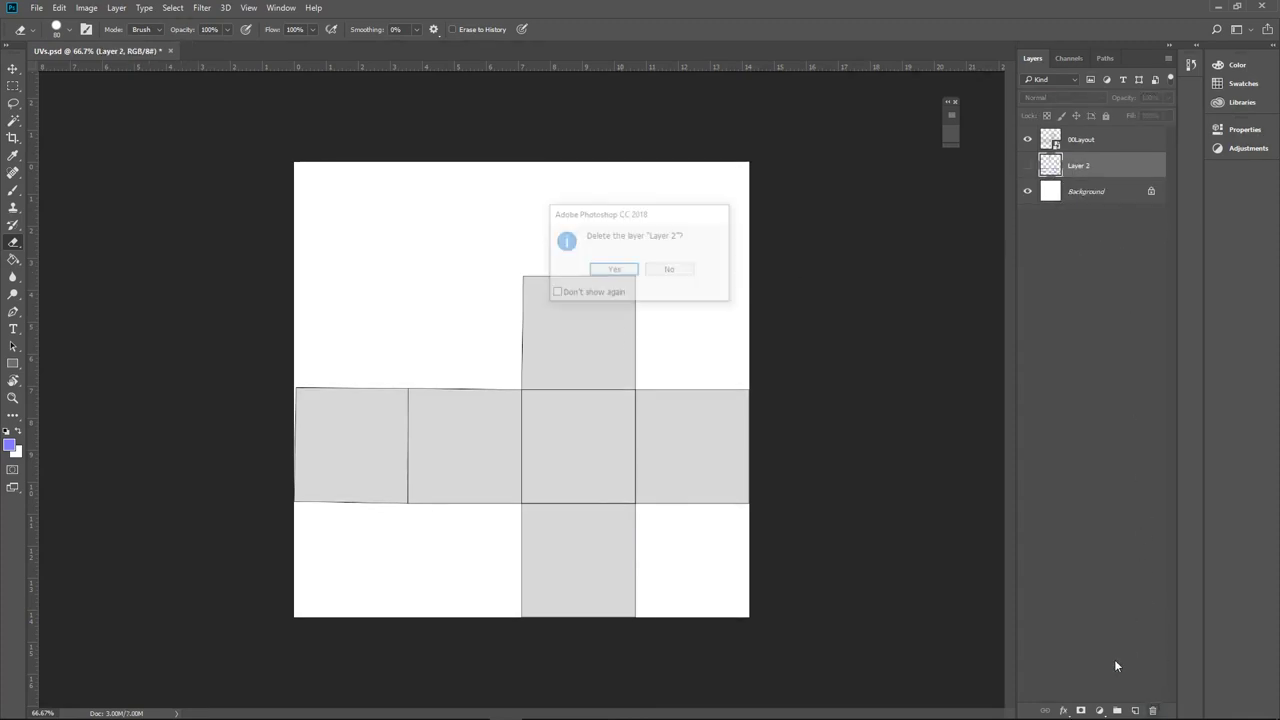
{"action": "left_click", "coordinate": [614, 270]}
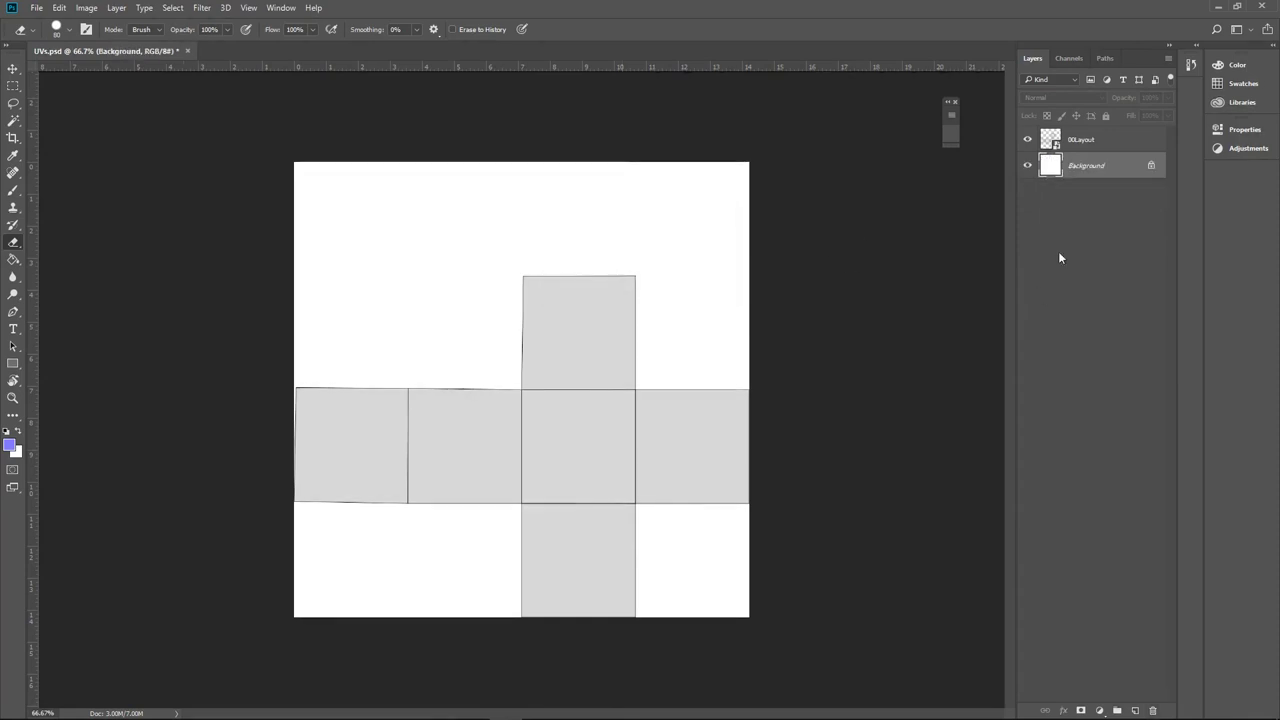
Keep the Background layer and add a new empty layer above it
{"action": "left_click", "coordinate": [1151, 711]}
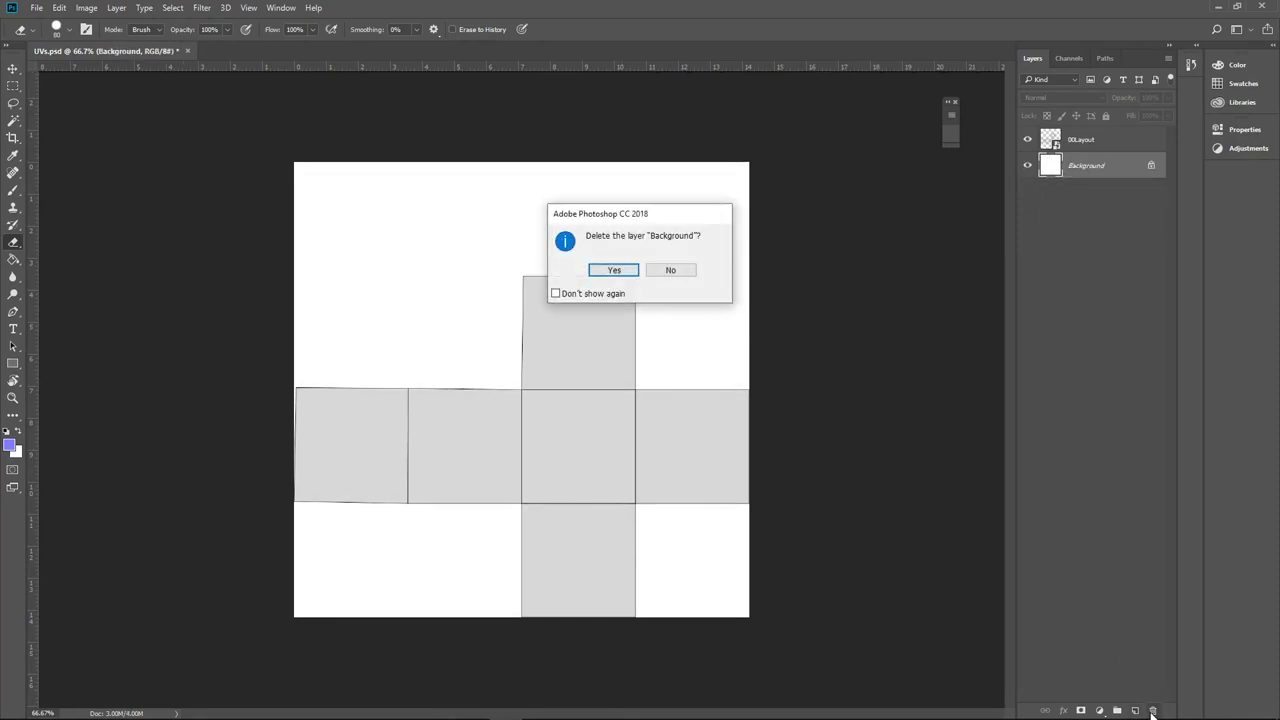
{"action": "left_click", "coordinate": [670, 270]}
{"action": "left_click", "coordinate": [1135, 710]}
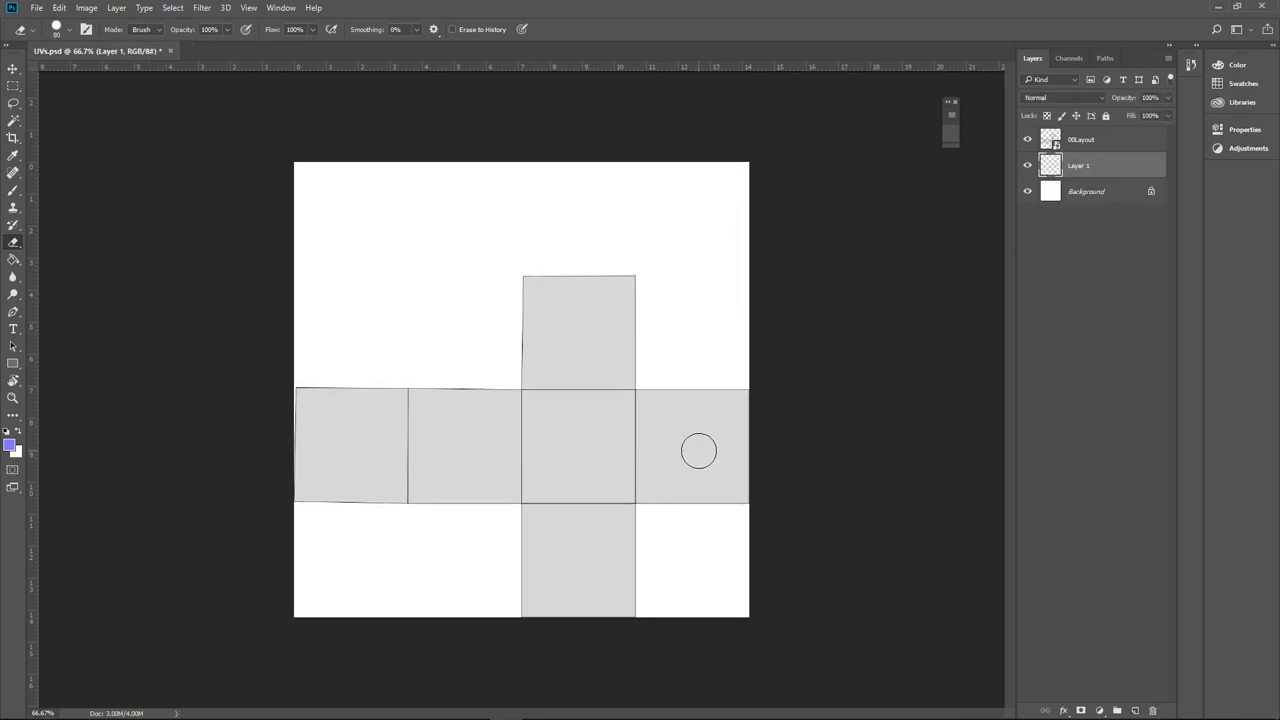
{"action": "left_click", "coordinate": [1027, 143]}
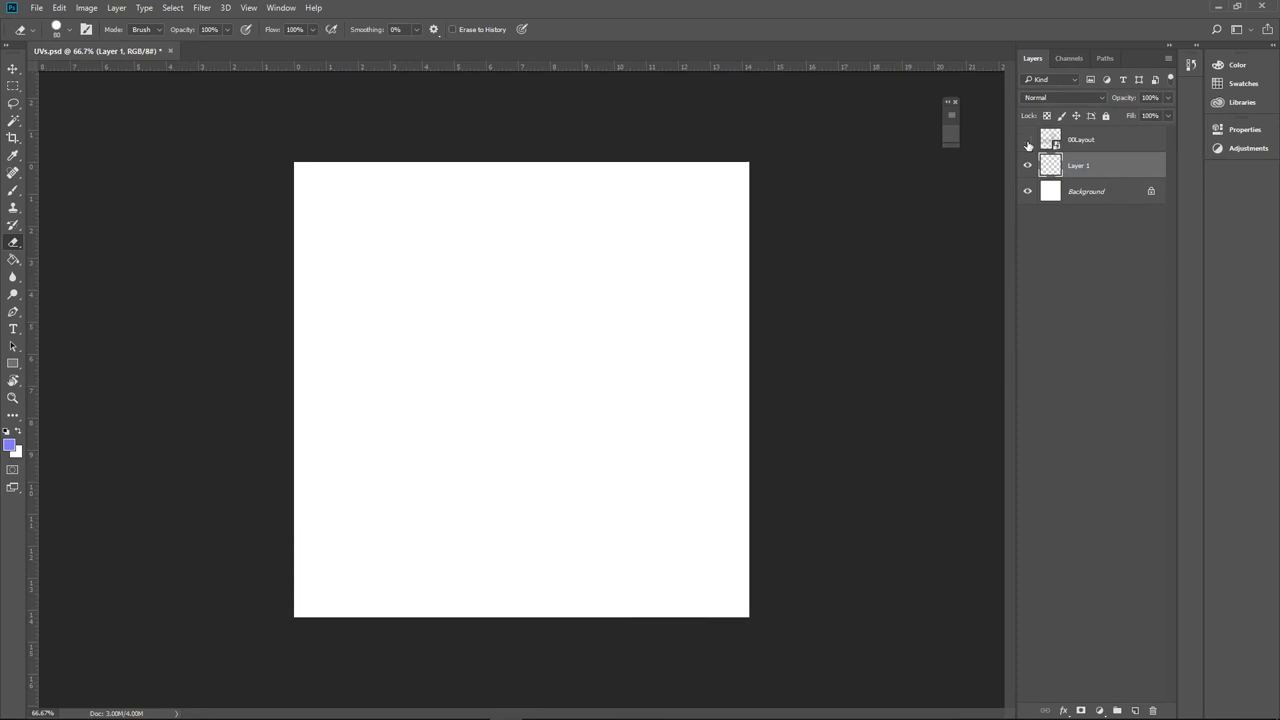
{"action": "left_click", "coordinate": [1027, 143]}
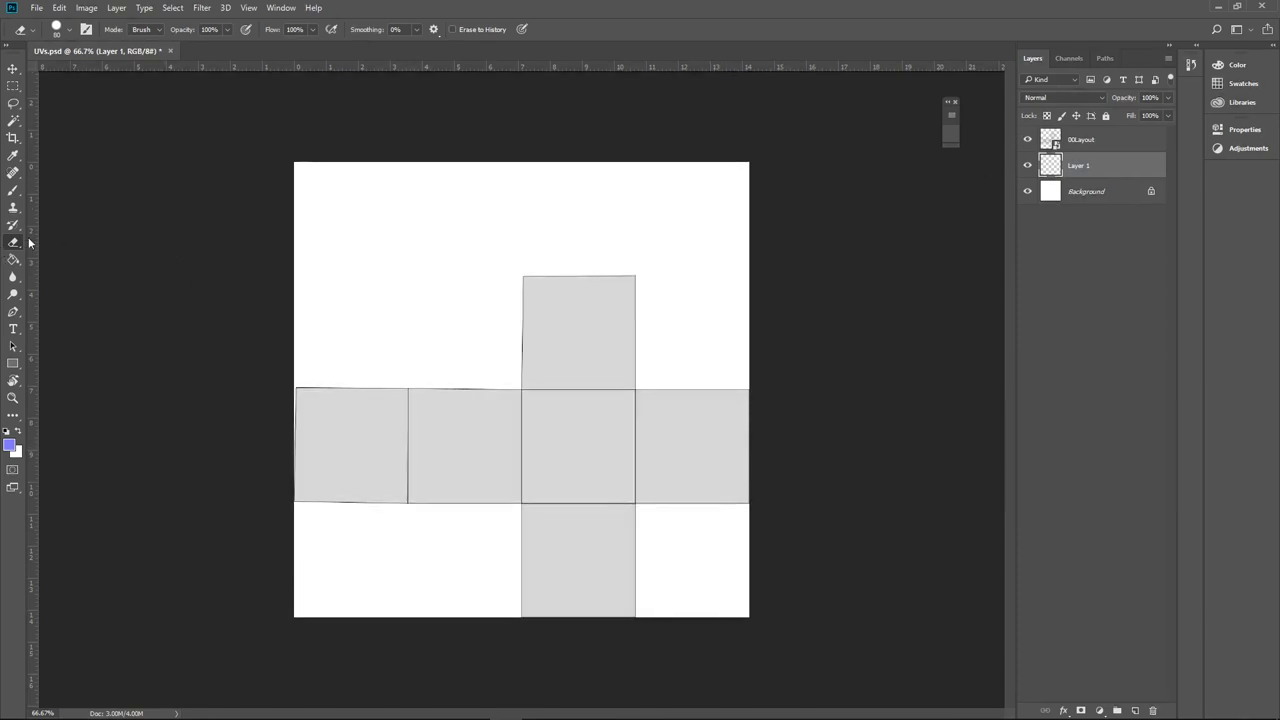
Enlarge the brush, paint a soft violet dot in the right-hand UV square, and hide 00Layout
{"action": "key", "text": "b"}
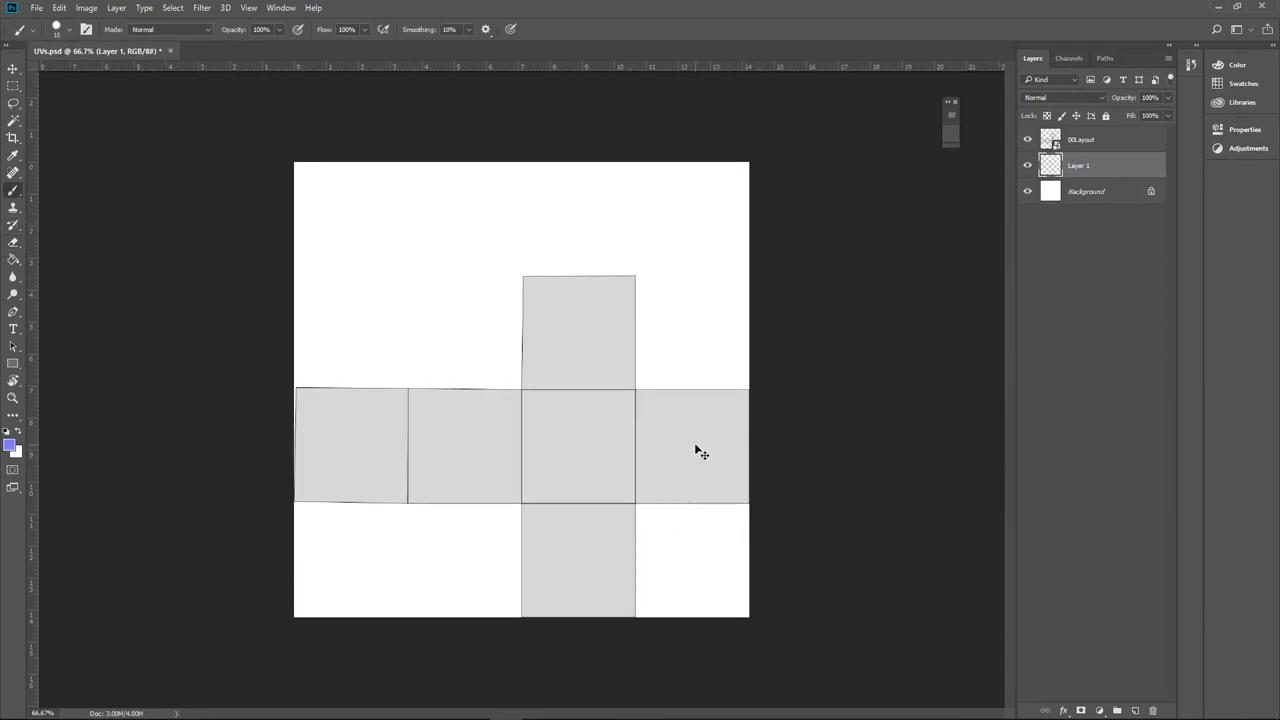
{"action": "right_click_drag", "start_coordinate": [698, 452], "coordinate": [730, 455], "text": "alt"}
{"action": "left_click", "coordinate": [695, 449]}
{"action": "left_click", "coordinate": [1028, 141]}
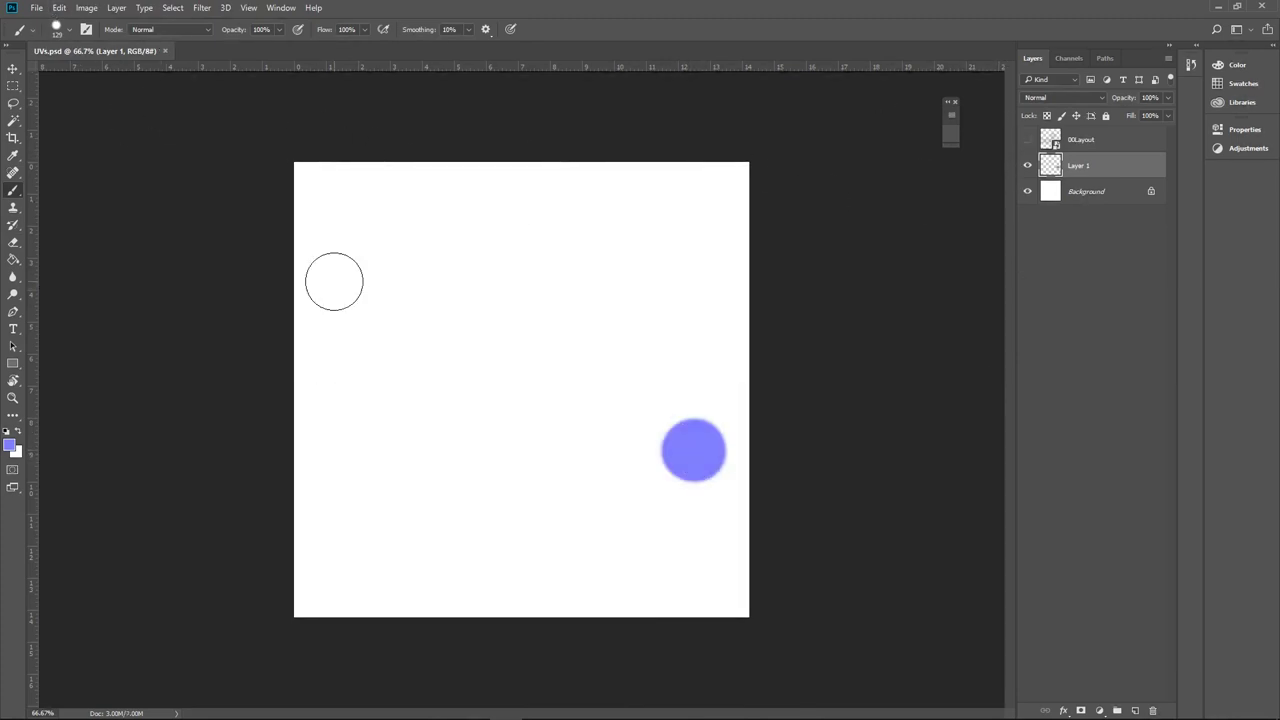
{"action": "left_click", "coordinate": [1027, 141]}
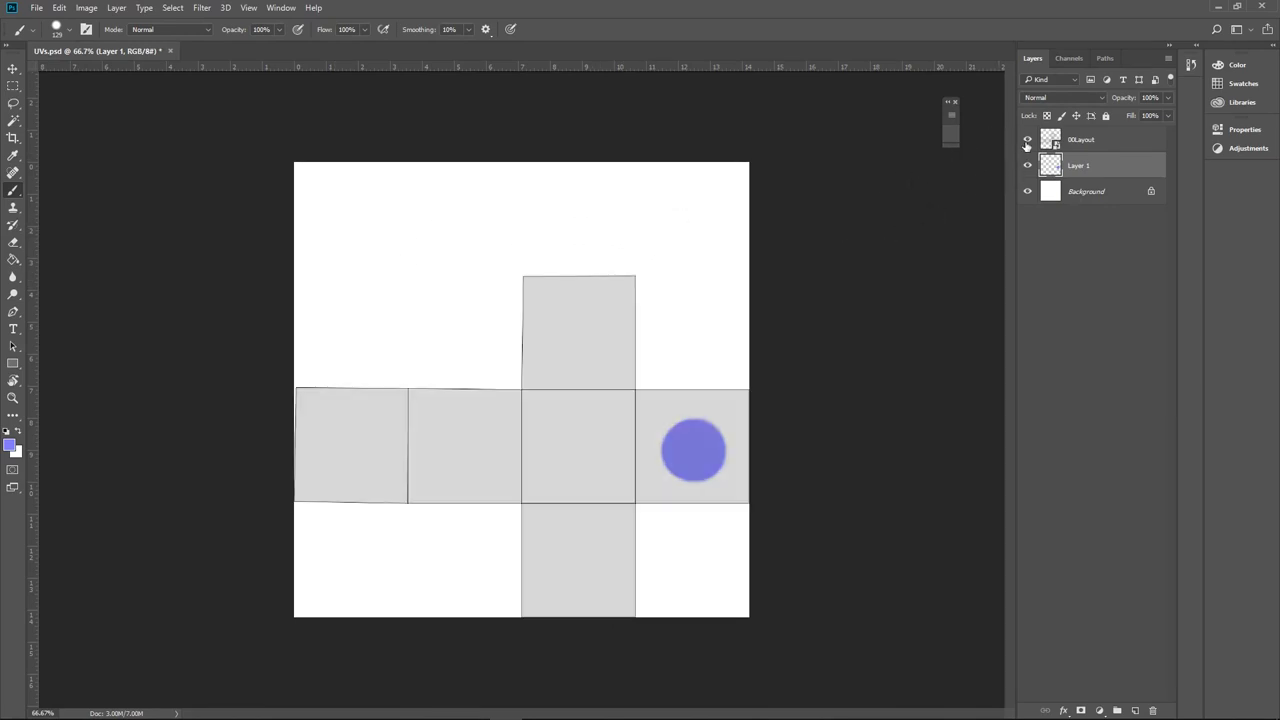
{"action": "left_click", "coordinate": [1027, 141]}
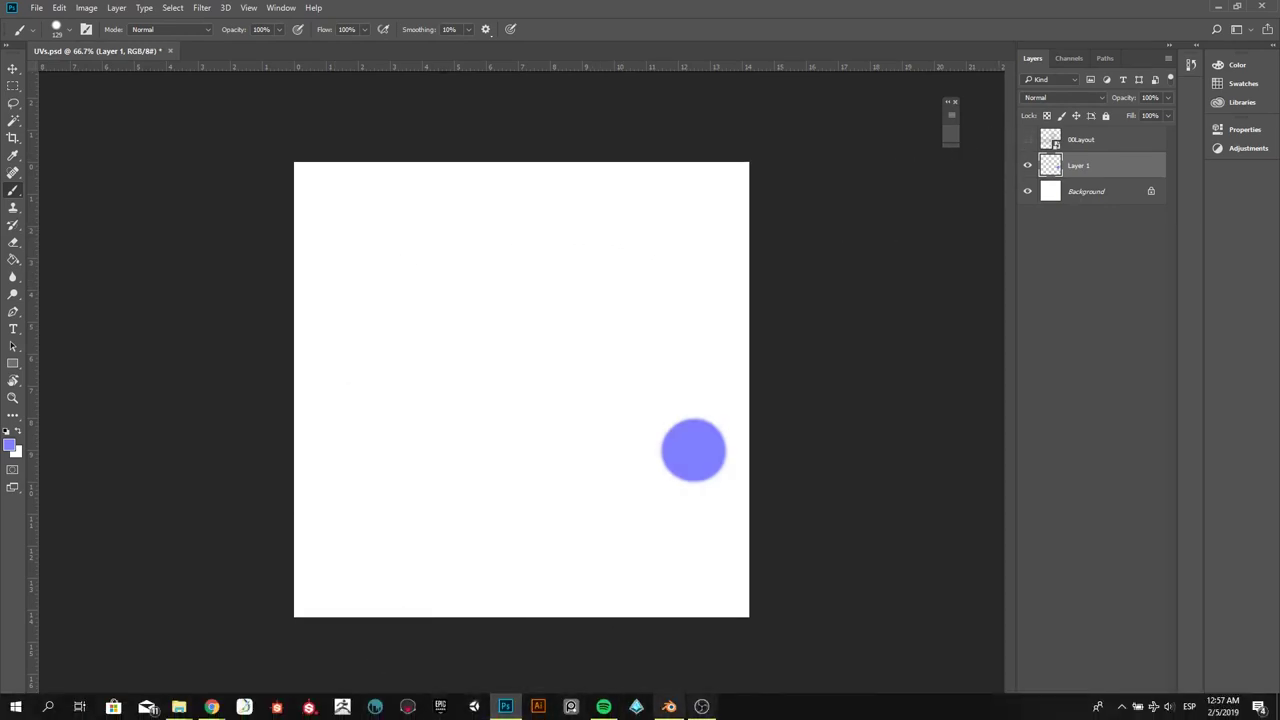
Reload UVs.psd onto the cube and orbit around to check the dots on its faces
{"action": "left_click", "coordinate": [669, 706]}
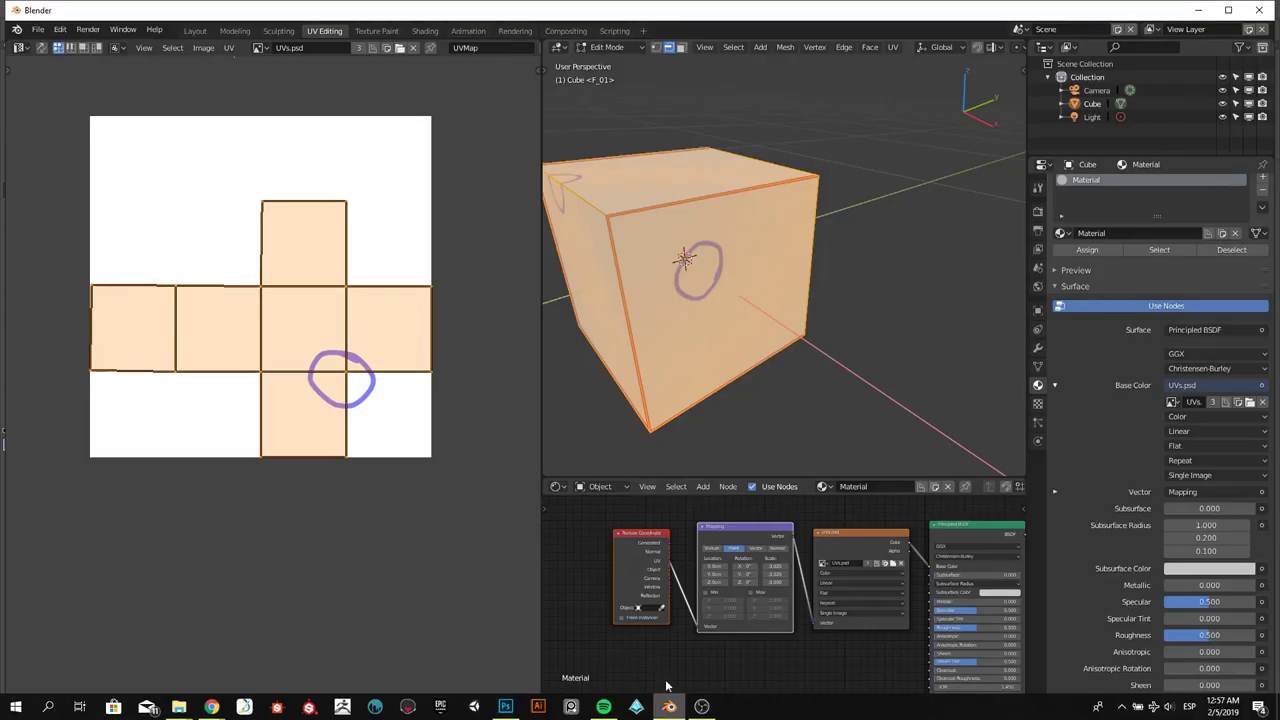
{"action": "left_click", "coordinate": [1247, 405]}
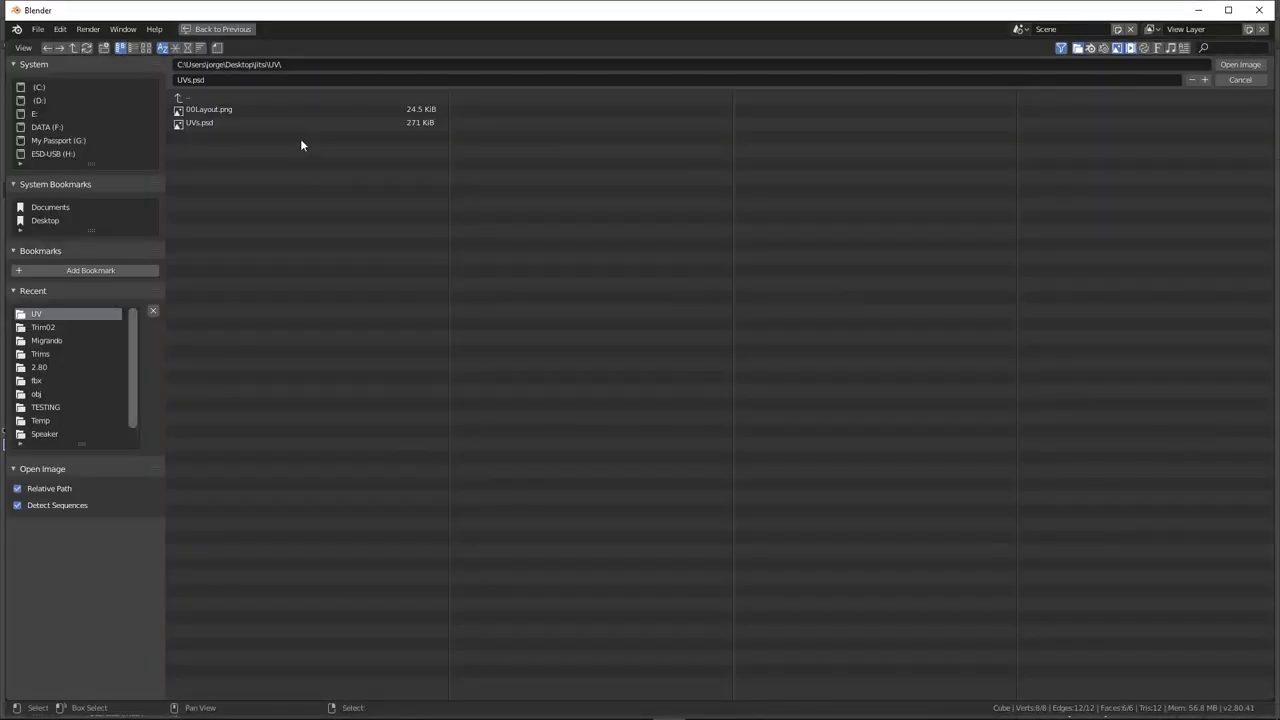
{"action": "double_click", "coordinate": [190, 122]}
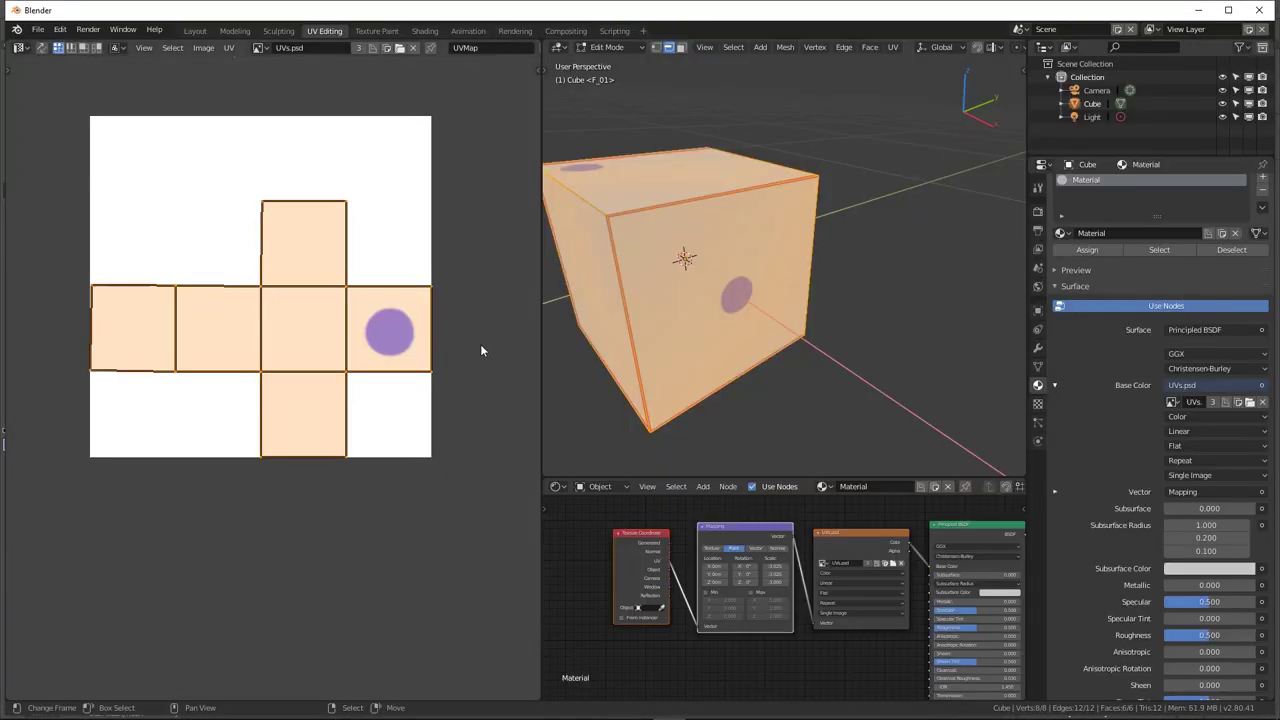
{"action": "middle_click_drag", "start_coordinate": [742, 300], "coordinate": [589, 227]}
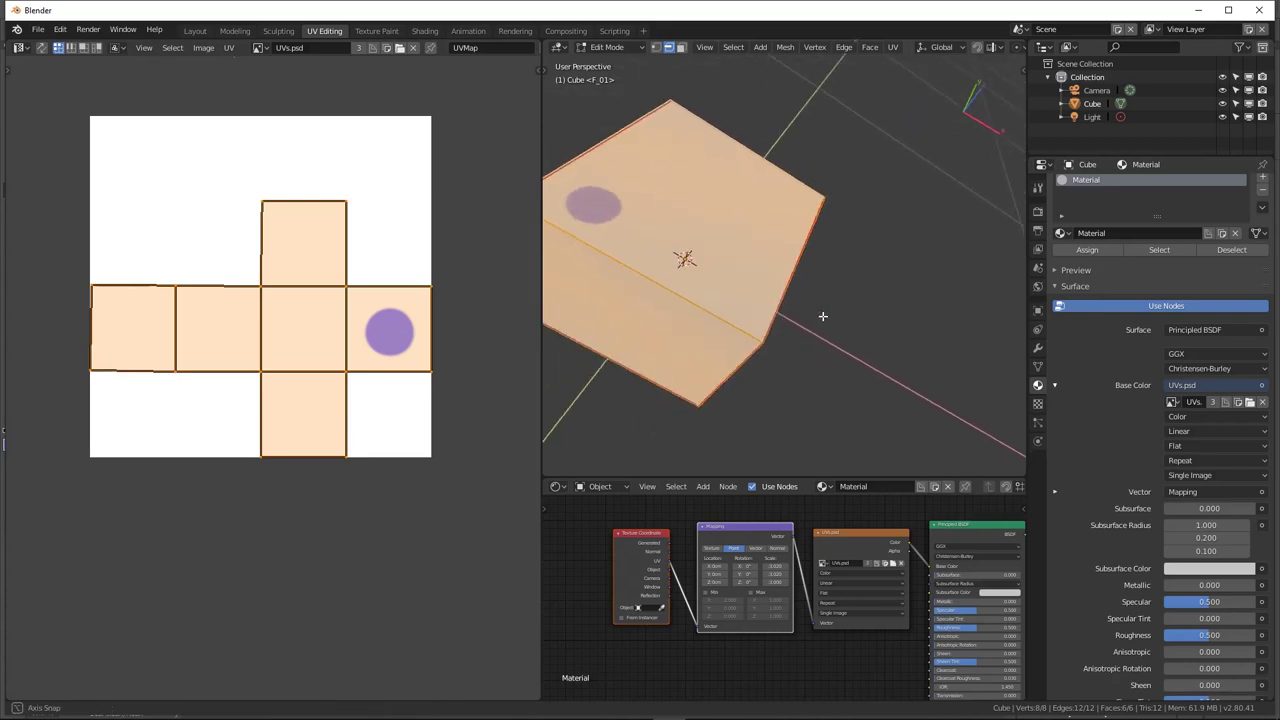
{"action": "middle_click_drag", "start_coordinate": [707, 277], "coordinate": [629, 251]}
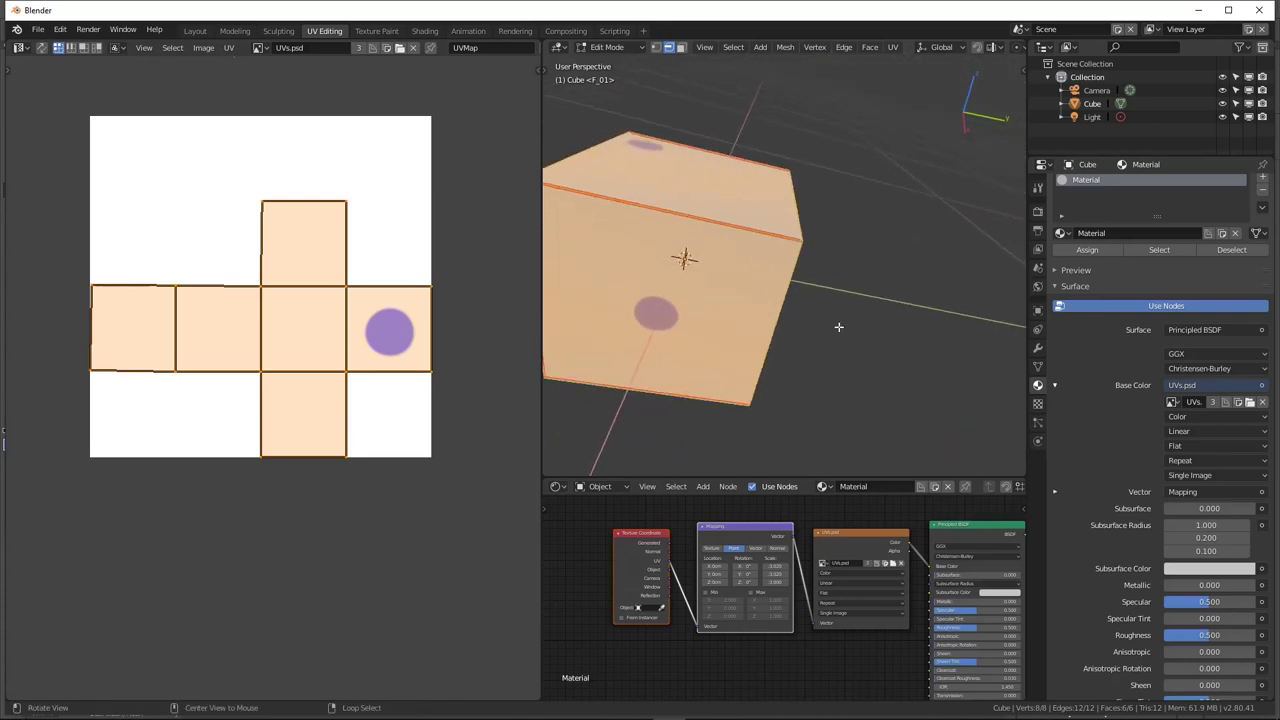
{"action": "mouse_move", "coordinate": [645, 323]}
{"action": "middle_mouse_down"}
{"action": "mouse_move", "coordinate": [616, 305]}
{"action": "mouse_move", "coordinate": [763, 298]}
{"action": "middle_mouse_up"}
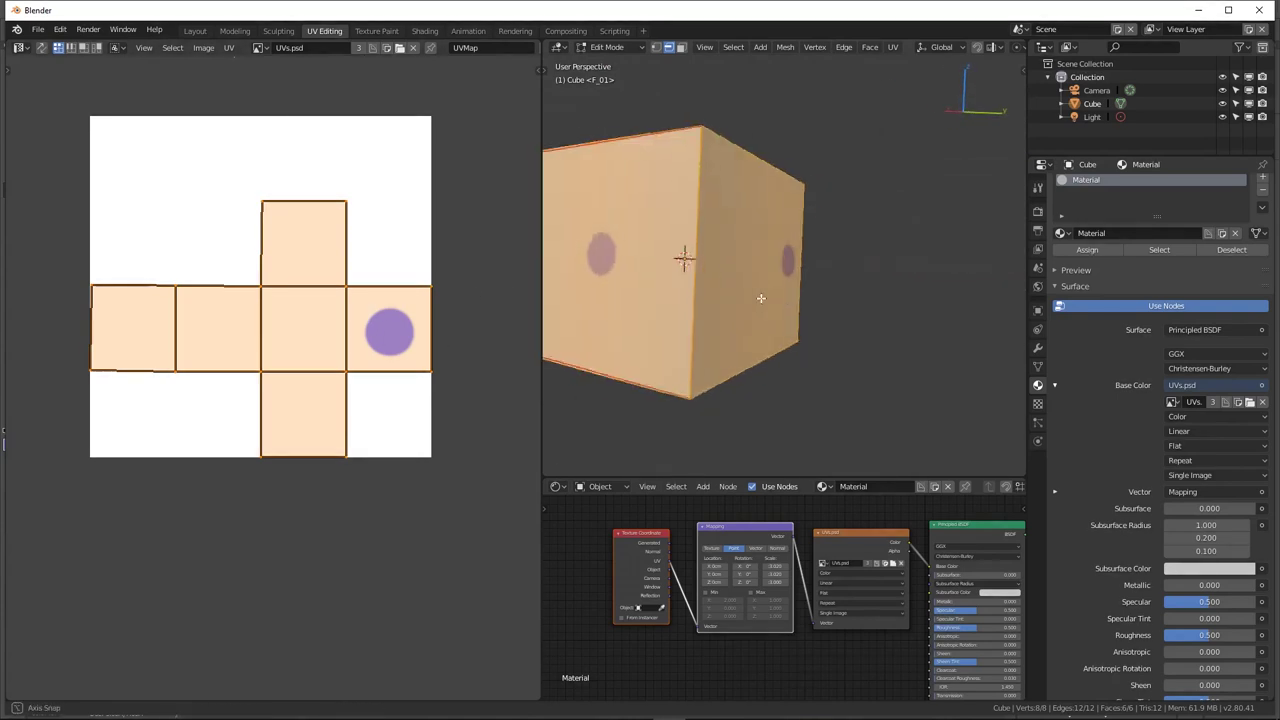
{"action": "key", "text": "alt+a"}
Set the Mapping node's Scale X to 1 and orbit to confirm the dot appears once
{"action": "key", "text": "a"}
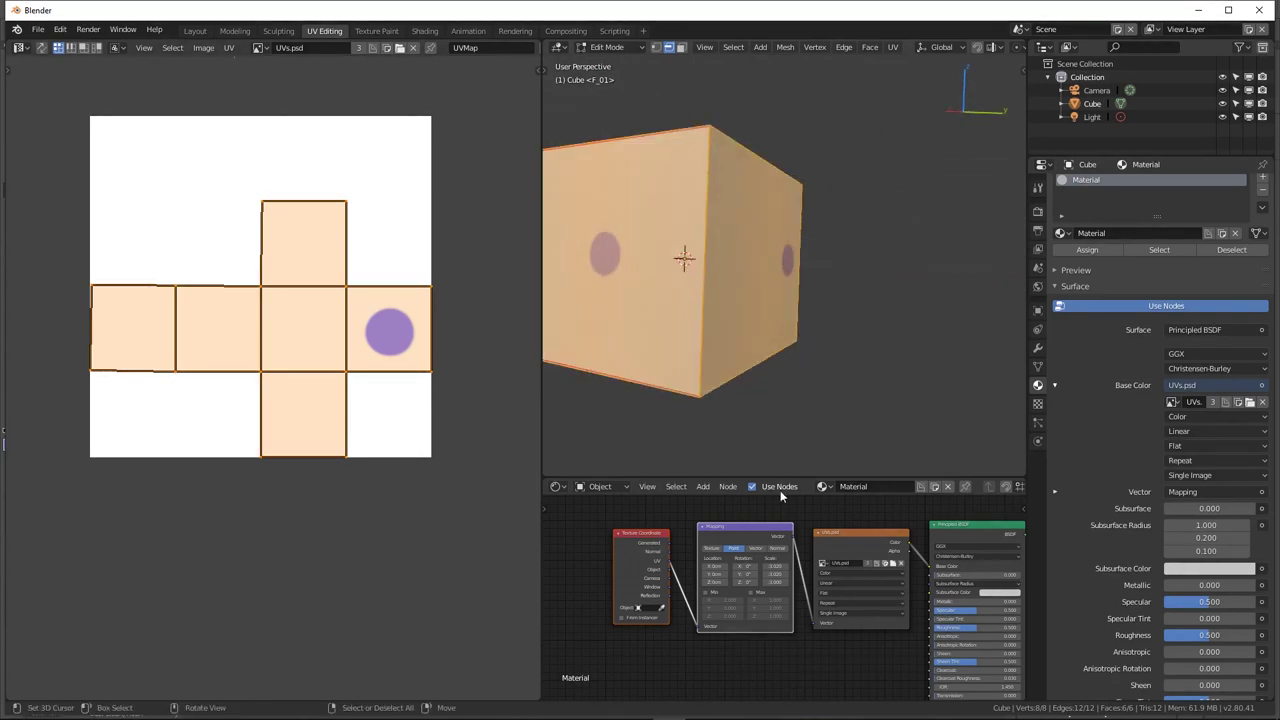
{"action": "scroll", "coordinate": [772, 575], "scroll_direction": "up", "scroll_amount": 2}
{"action": "scroll", "coordinate": [772, 565], "scroll_direction": "up", "scroll_amount": 2}
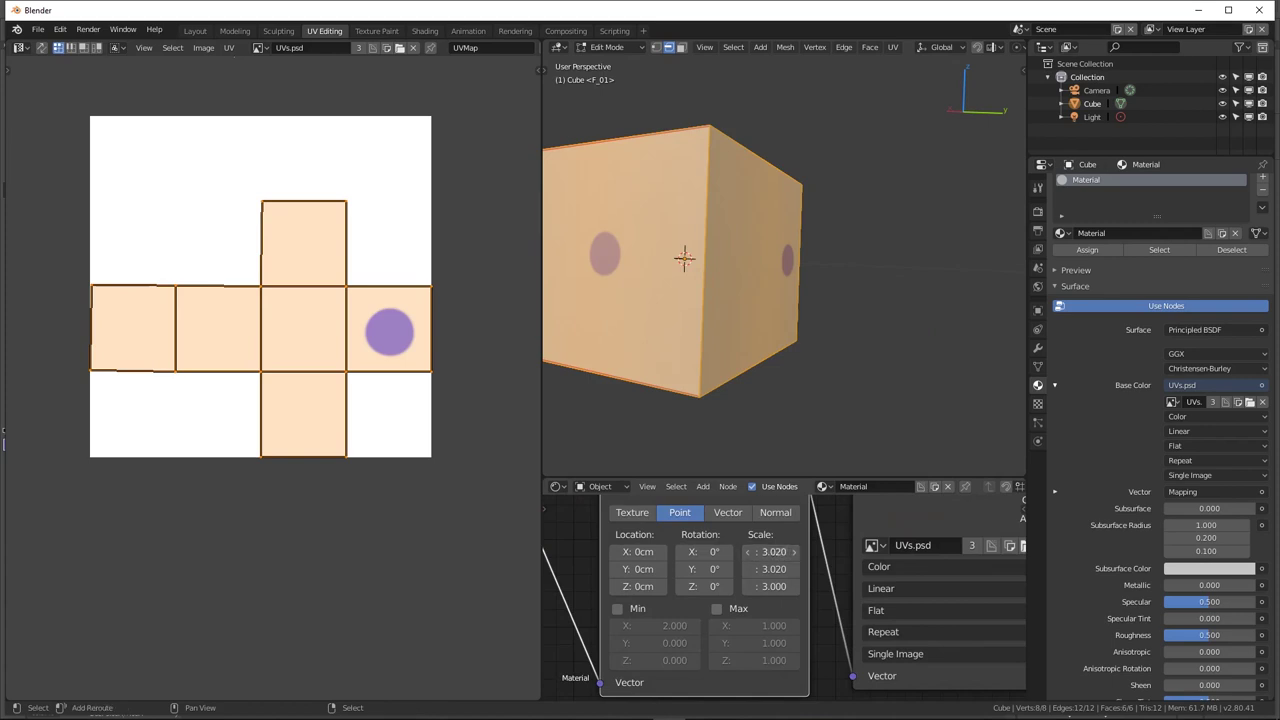
{"action": "left_click", "coordinate": [775, 552]}
{"action": "type", "text": "1"}
{"action": "key", "text": "Return"}
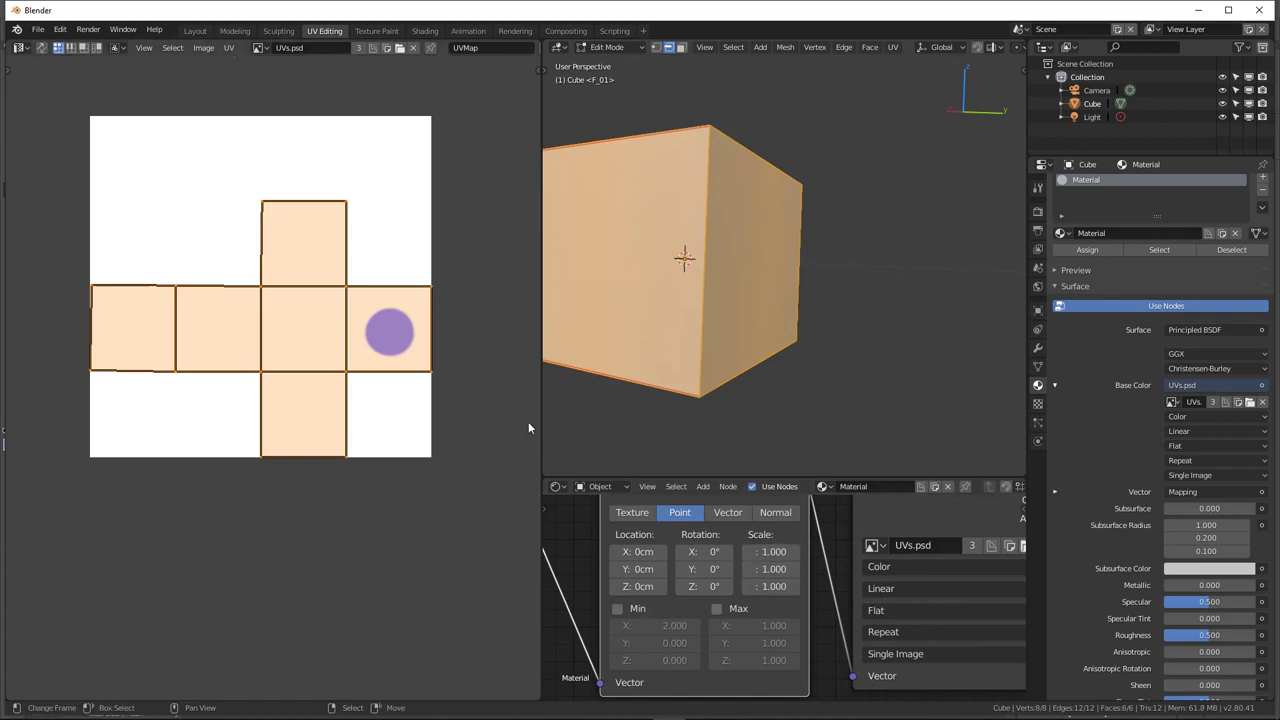
{"action": "mouse_move", "coordinate": [746, 240]}
{"action": "middle_mouse_down"}
{"action": "mouse_move", "coordinate": [655, 273]}
{"action": "mouse_move", "coordinate": [749, 217]}
{"action": "mouse_move", "coordinate": [737, 271]}
{"action": "mouse_move", "coordinate": [839, 197]}
{"action": "mouse_move", "coordinate": [834, 243]}
{"action": "mouse_move", "coordinate": [757, 271]}
{"action": "mouse_move", "coordinate": [760, 282]}
{"action": "mouse_move", "coordinate": [744, 258]}
{"action": "mouse_move", "coordinate": [757, 300]}
{"action": "mouse_move", "coordinate": [750, 218]}
{"action": "mouse_move", "coordinate": [775, 315]}
{"action": "mouse_move", "coordinate": [661, 267]}
{"action": "mouse_move", "coordinate": [757, 295]}
{"action": "middle_mouse_up"}
{"action": "scroll", "coordinate": [760, 280], "scroll_direction": "down", "scroll_amount": 5}
{"action": "scroll", "coordinate": [769, 295], "scroll_direction": "down", "scroll_amount": 3}
{"action": "scroll", "coordinate": [744, 256], "scroll_direction": "up", "scroll_amount": 6}
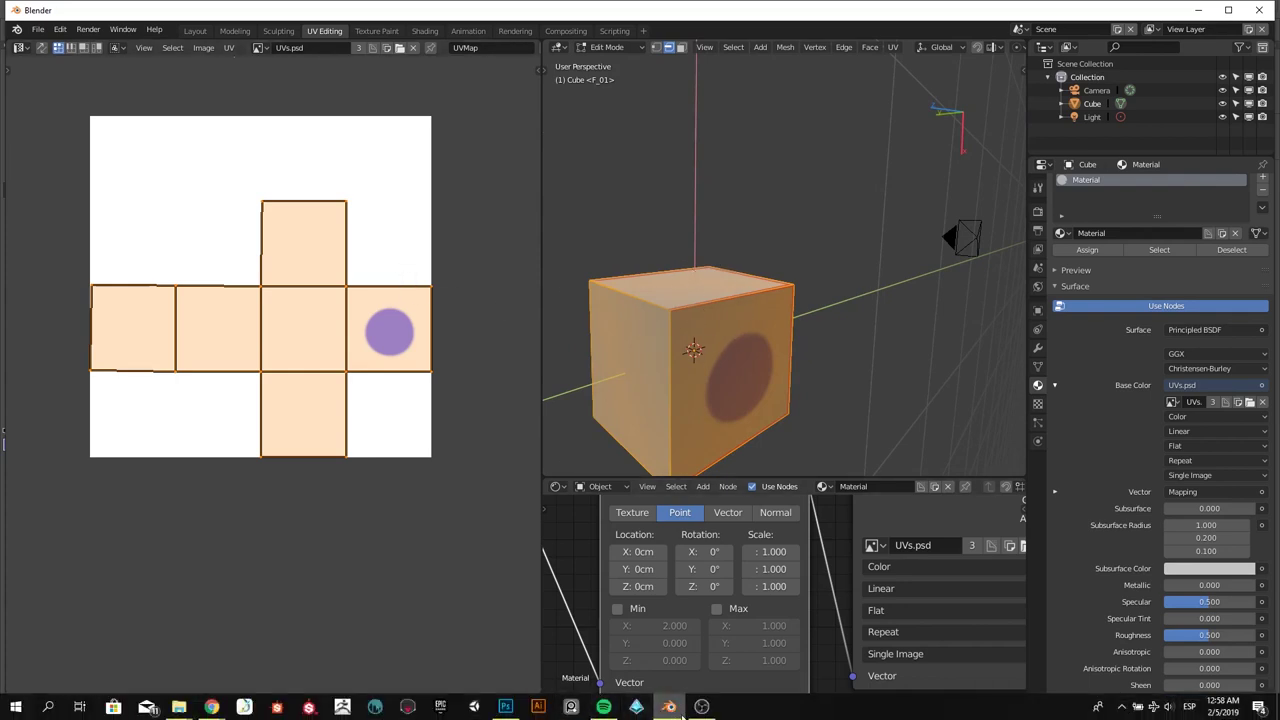
{"action": "mouse_move", "coordinate": [505, 706]}
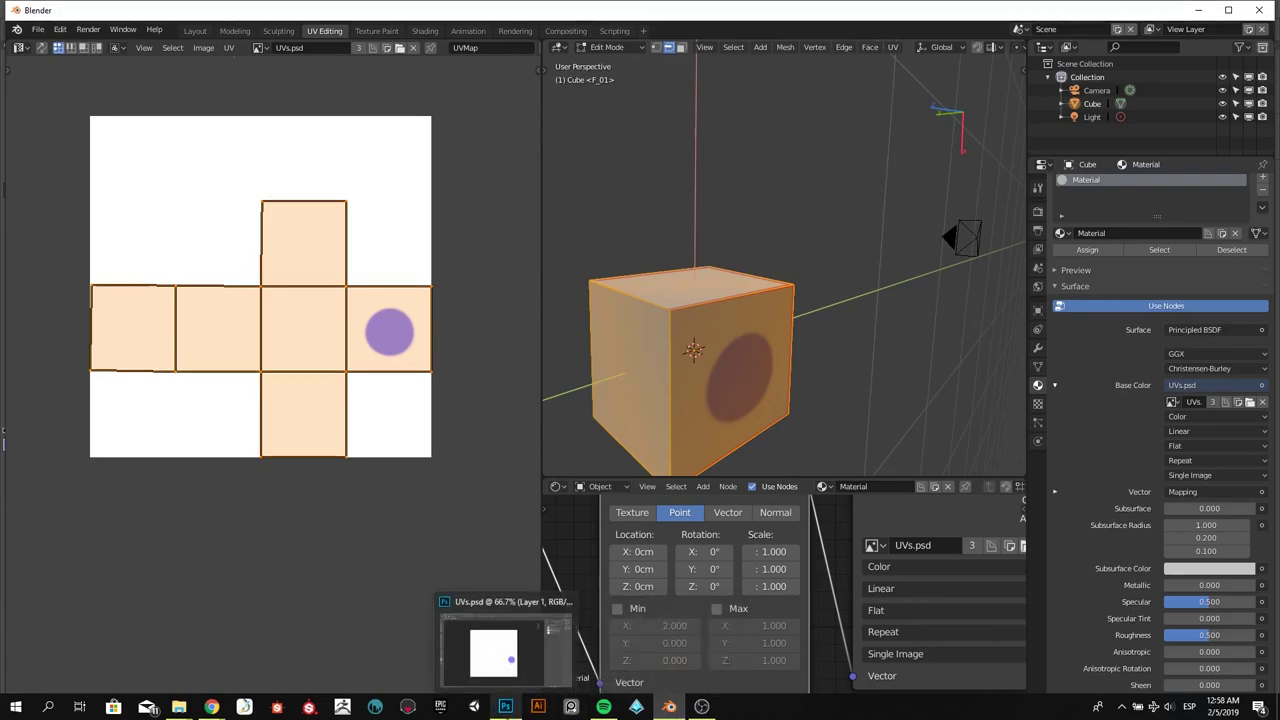
Reveal the 00Layout layer in UVs.psd and paint curved strokes on the top square and above the circle with a smaller brush
{"action": "left_click", "coordinate": [548, 629]}
{"action": "left_click", "coordinate": [1029, 140]}
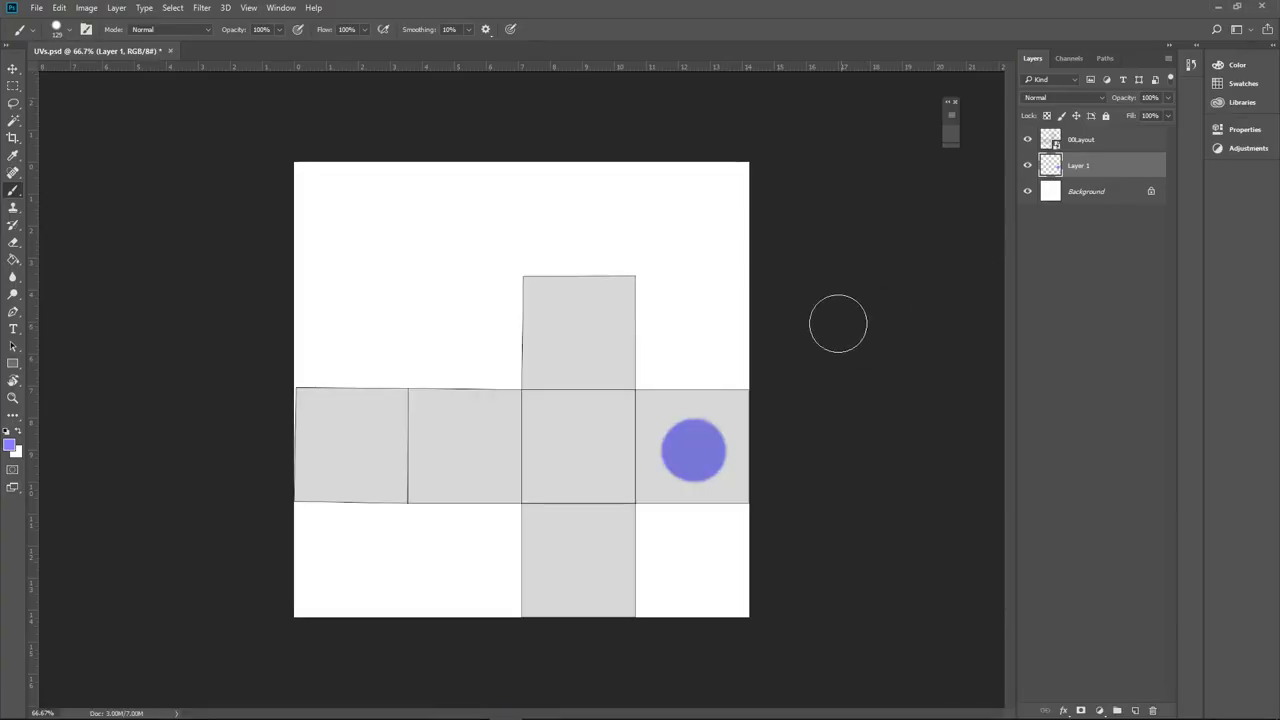
{"action": "right_click_drag", "start_coordinate": [704, 370], "coordinate": [679, 370], "text": "alt"}
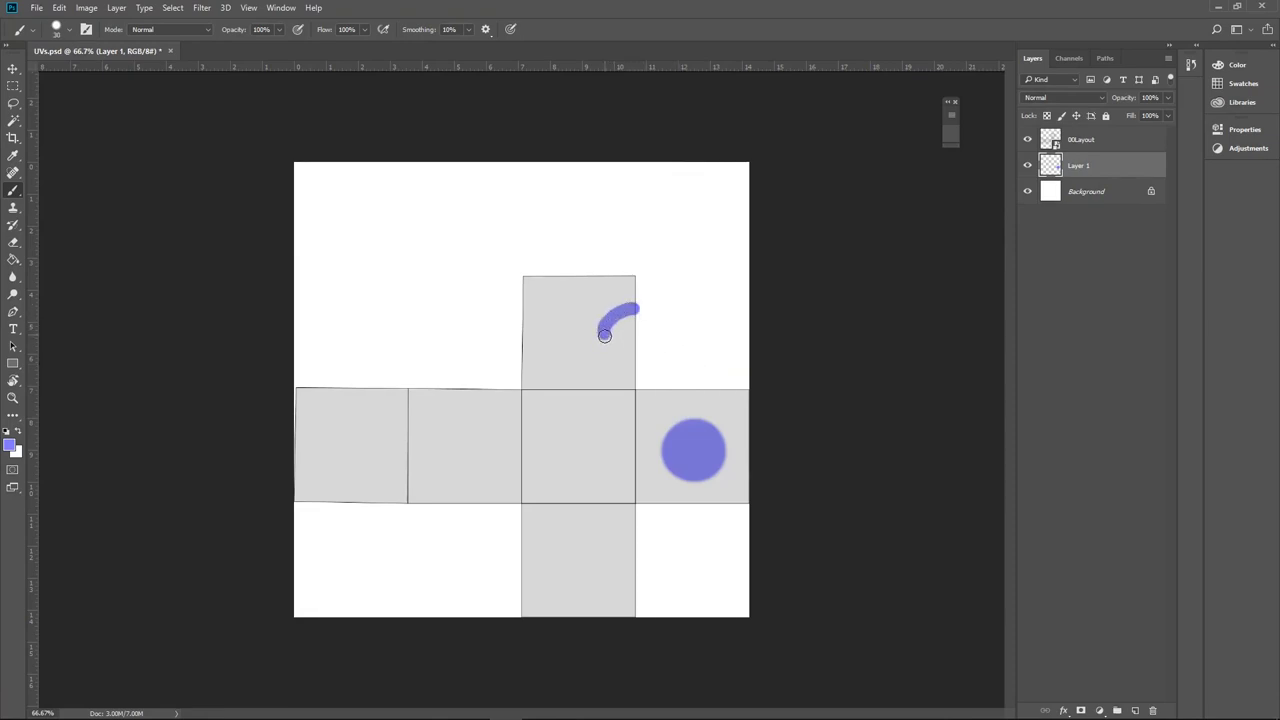
{"action": "left_click_drag", "start_coordinate": [604, 335], "coordinate": [619, 357]}
{"action": "left_click_drag", "start_coordinate": [719, 405], "coordinate": [677, 408]}
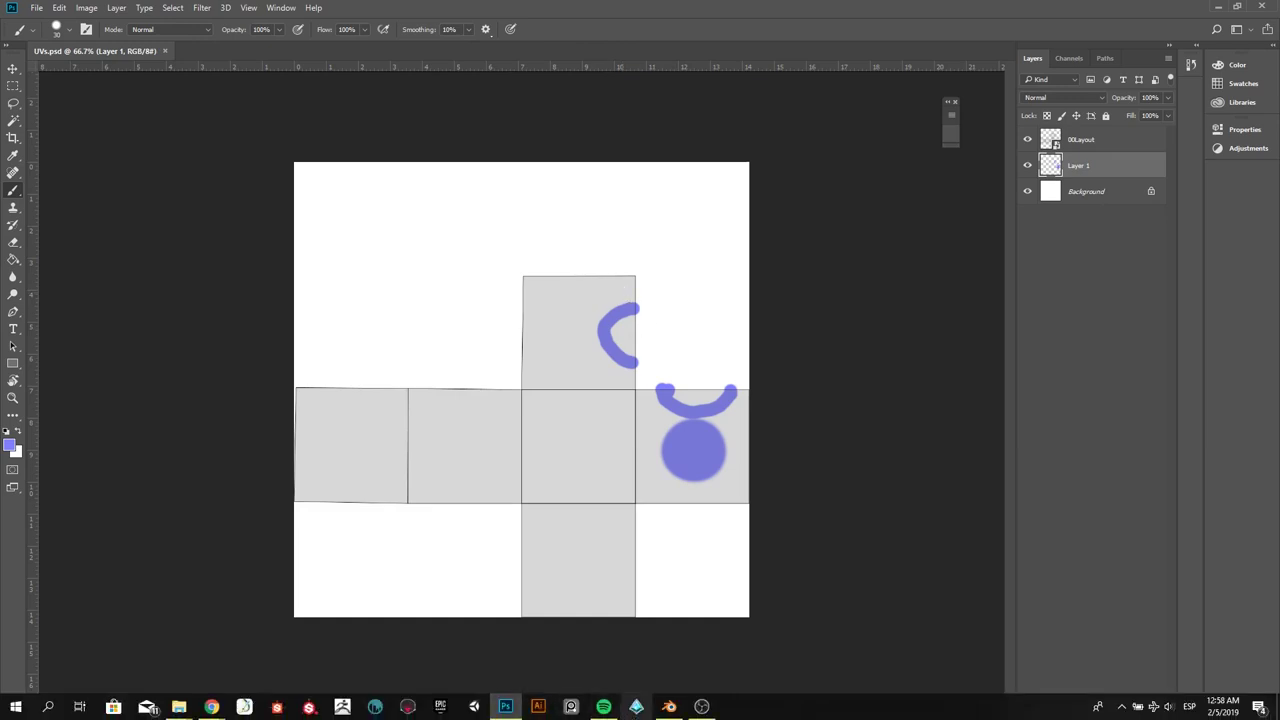
Reload the edited UVs.psd as Blender's image and orbit to see the strokes across the cube's top face
{"action": "left_click", "coordinate": [669, 707]}
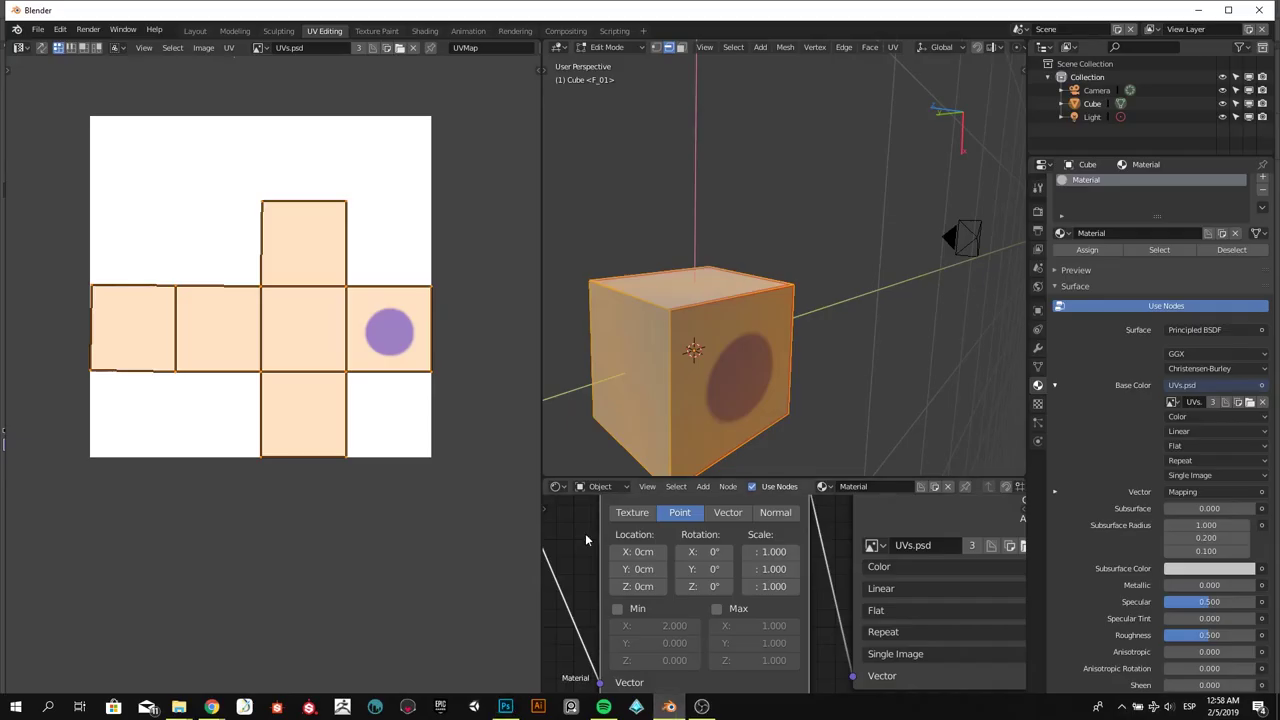
{"action": "left_click", "coordinate": [1250, 404]}
{"action": "double_click", "coordinate": [212, 124]}
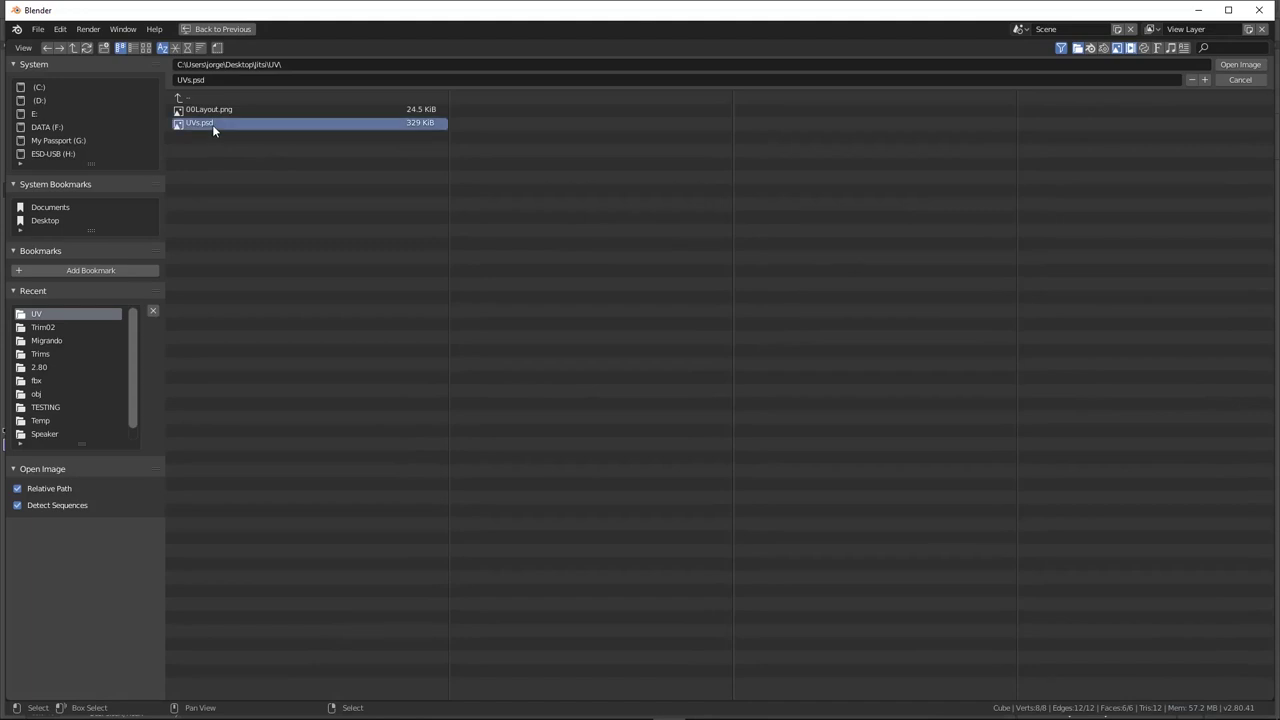
{"action": "mouse_move", "coordinate": [690, 352]}
{"action": "middle_mouse_down"}
{"action": "mouse_move", "coordinate": [696, 368]}
{"action": "mouse_move", "coordinate": [752, 306]}
{"action": "middle_mouse_up"}
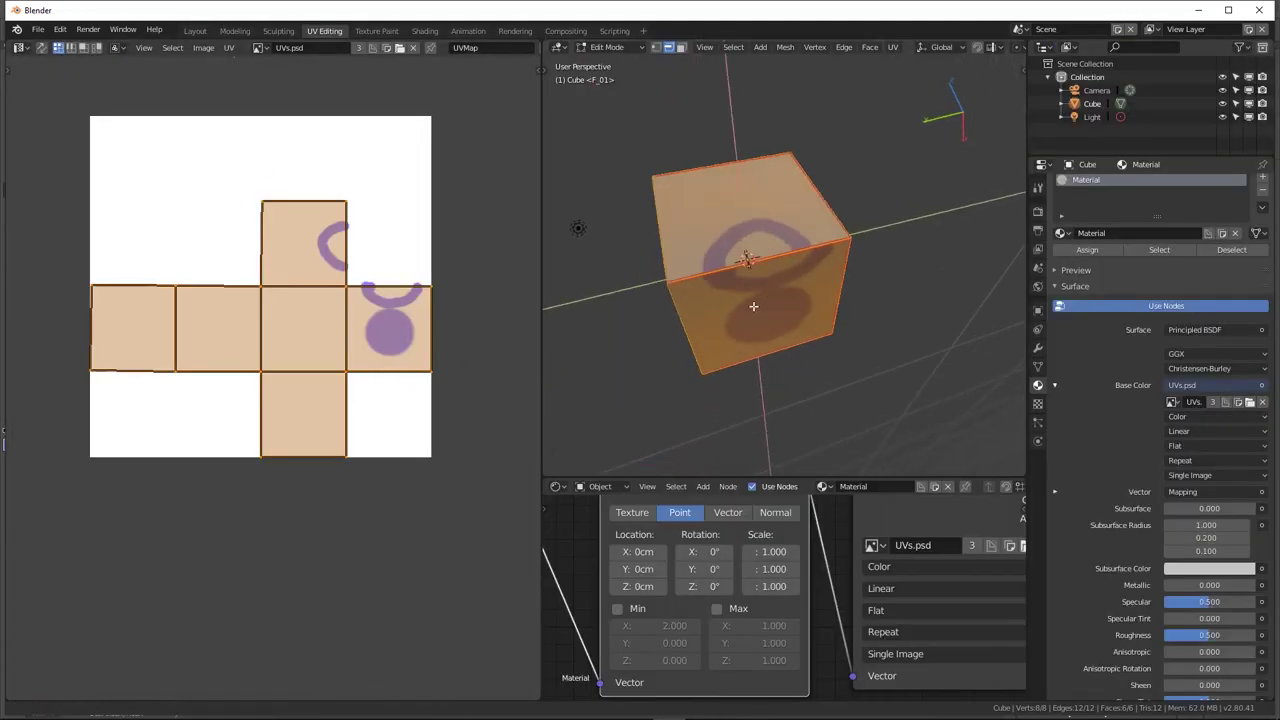
{"action": "scroll", "coordinate": [766, 276], "scroll_direction": "up", "scroll_amount": 5}
{"action": "scroll", "coordinate": [781, 226], "scroll_direction": "up", "scroll_amount": 2}
{"action": "scroll", "coordinate": [781, 226], "scroll_direction": "down", "scroll_amount": 5}
{"action": "scroll", "coordinate": [775, 284], "scroll_direction": "down", "scroll_amount": 2}
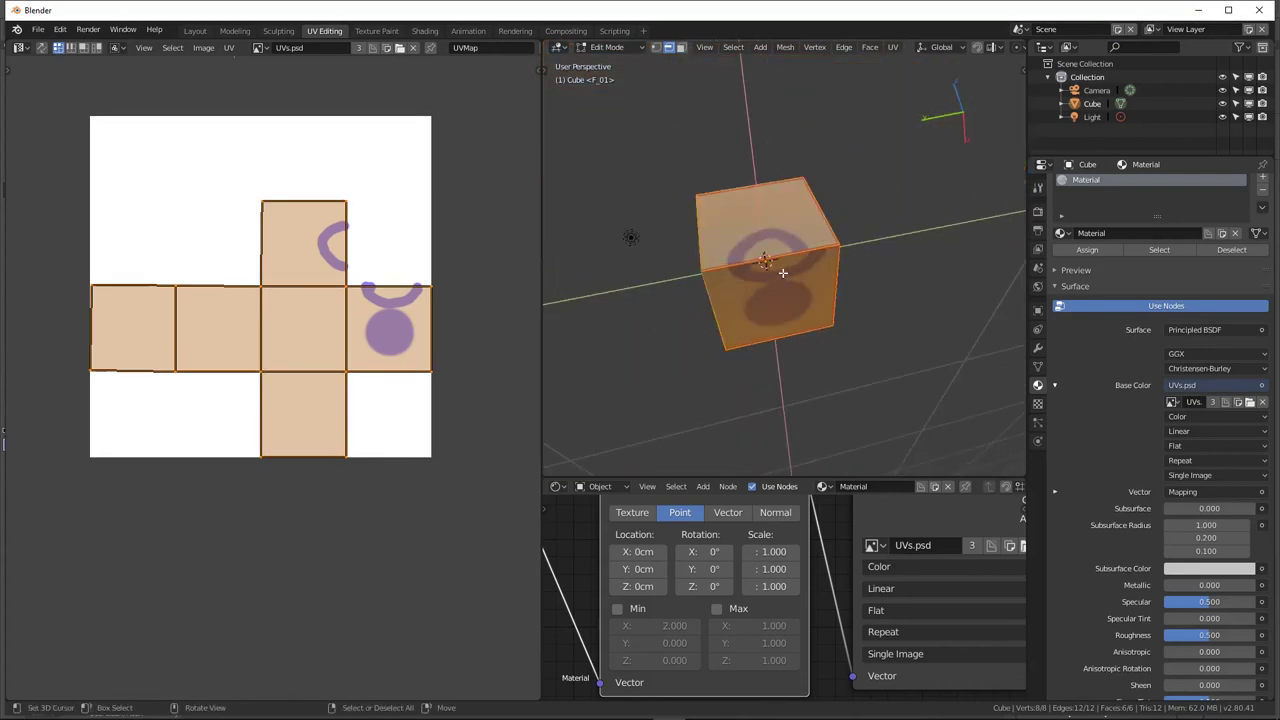
{"action": "scroll", "coordinate": [806, 263], "scroll_direction": "up", "scroll_amount": 3}
{"action": "mouse_move", "coordinate": [802, 226]}
{"action": "middle_mouse_down"}
{"action": "mouse_move", "coordinate": [806, 263]}
{"action": "mouse_move", "coordinate": [834, 263]}
{"action": "mouse_move", "coordinate": [824, 257]}
{"action": "middle_mouse_up"}
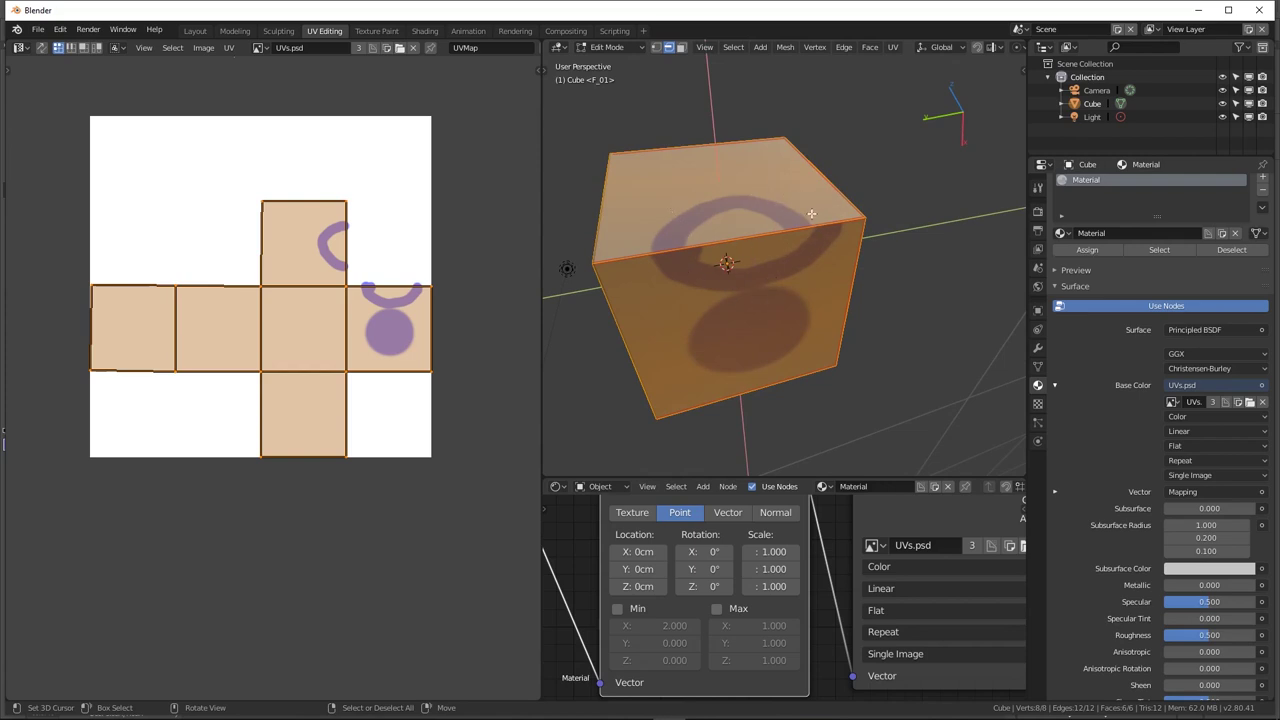
{"action": "left_click", "coordinate": [757, 223]}
{"action": "key", "text": "ctrl+e"}
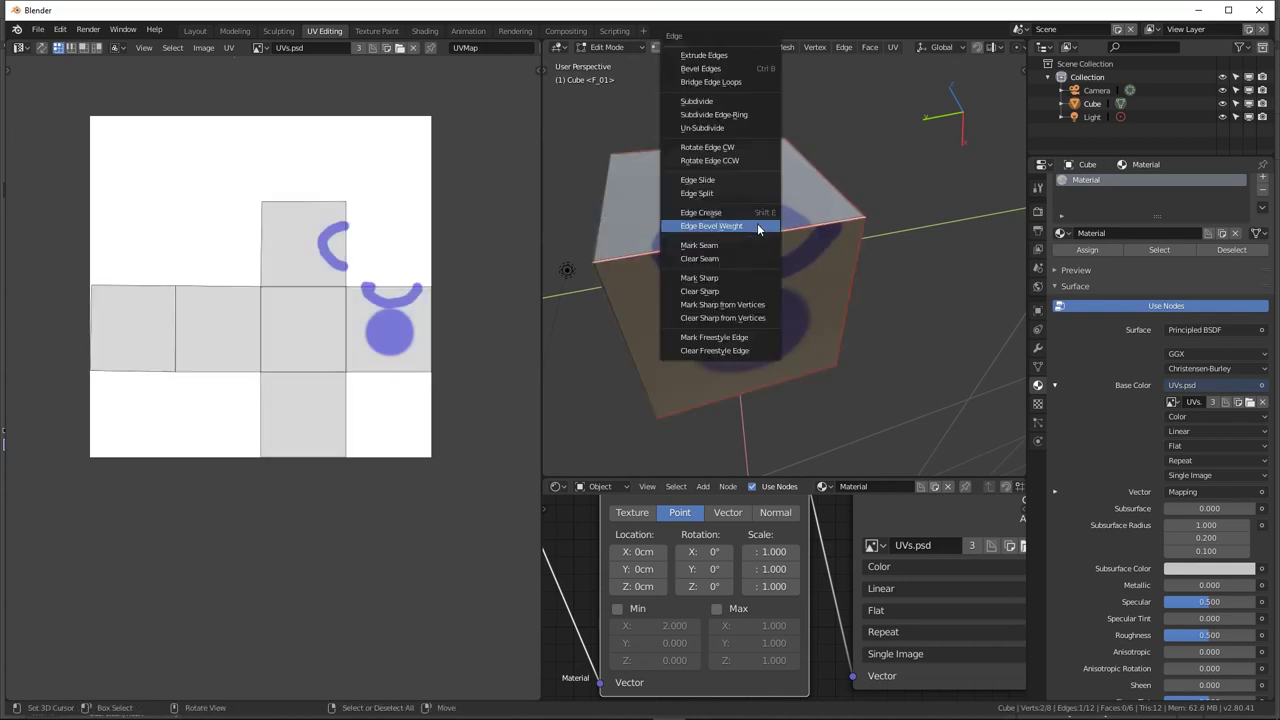
{"action": "left_click", "coordinate": [735, 250]}
{"action": "mouse_move", "coordinate": [735, 252]}
{"action": "middle_mouse_down"}
{"action": "mouse_move", "coordinate": [827, 284]}
{"action": "mouse_move", "coordinate": [799, 229]}
{"action": "mouse_move", "coordinate": [848, 250]}
{"action": "middle_mouse_up"}
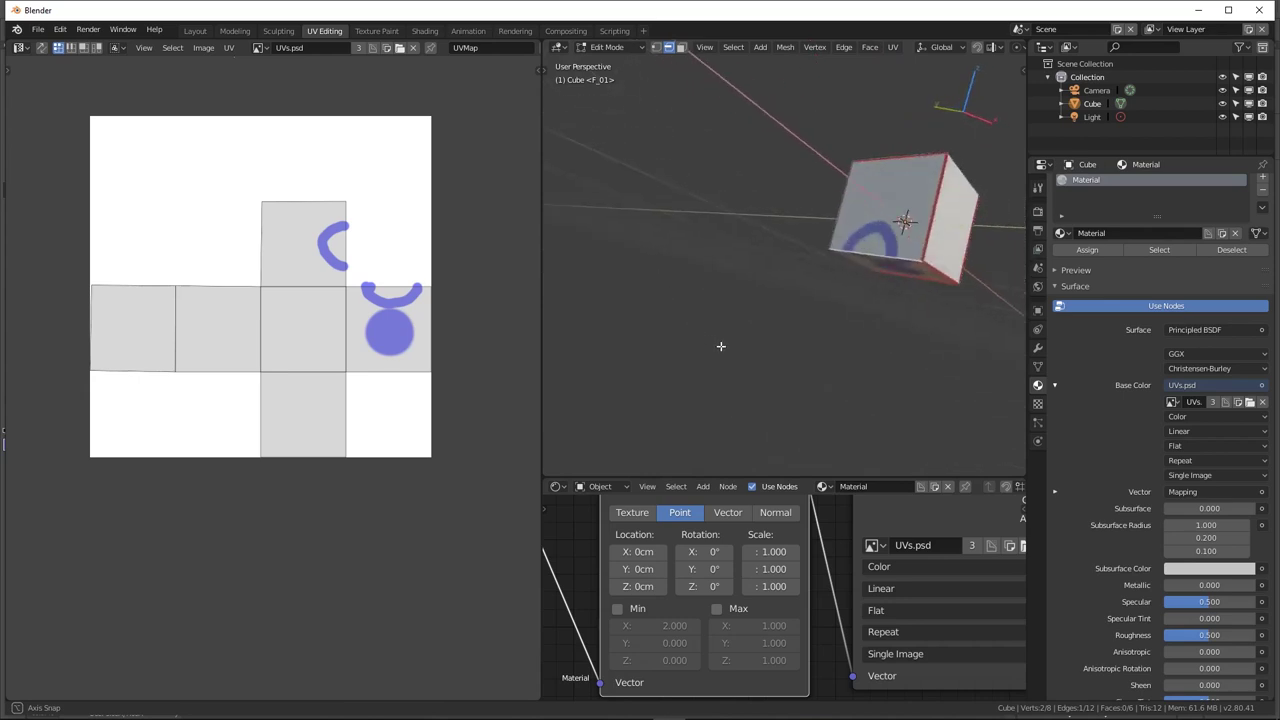
{"action": "key", "text": "a"}
{"action": "key", "text": "u"}
{"action": "left_click", "coordinate": [846, 248]}
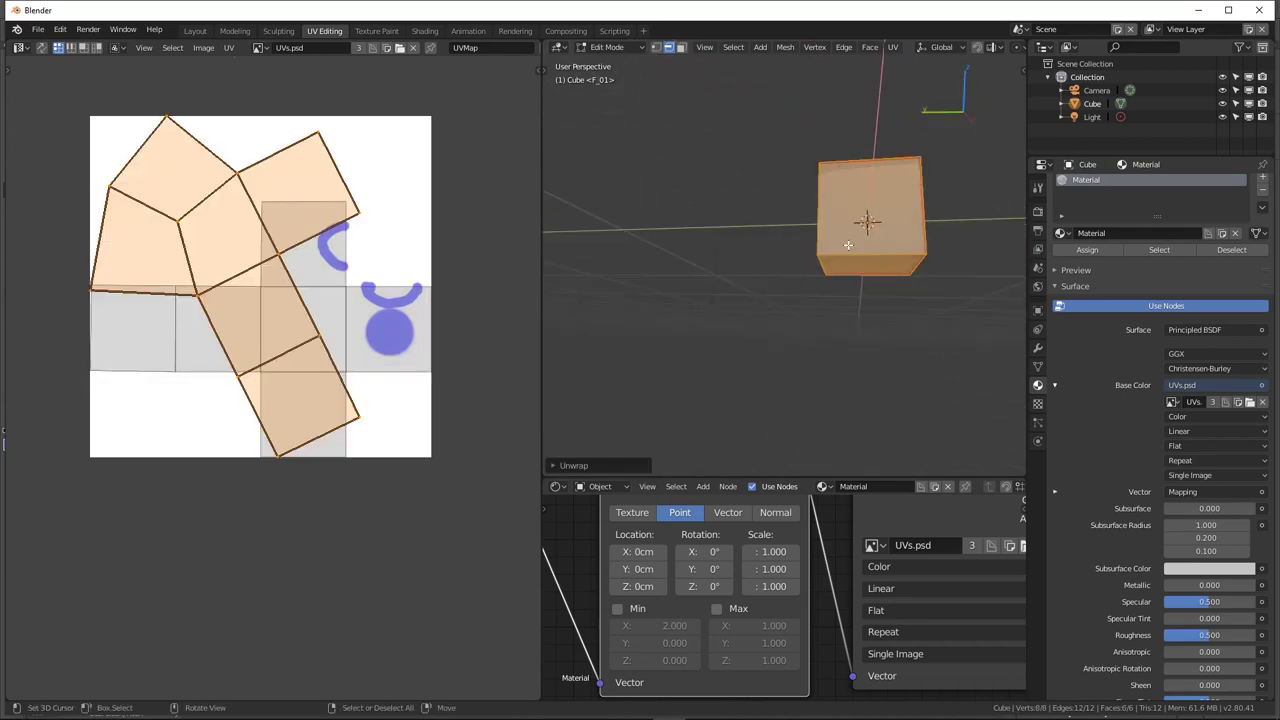
{"action": "mouse_move", "coordinate": [900, 320]}
{"action": "middle_mouse_down"}
{"action": "mouse_move", "coordinate": [720, 255]}
{"action": "mouse_move", "coordinate": [844, 305]}
{"action": "mouse_move", "coordinate": [806, 285]}
{"action": "mouse_move", "coordinate": [900, 245]}
{"action": "mouse_move", "coordinate": [885, 212]}
{"action": "middle_mouse_up"}
{"action": "key", "text": "ctrl+z"}
{"action": "scroll", "coordinate": [885, 212], "scroll_direction": "up", "scroll_amount": 3}
{"action": "mouse_move", "coordinate": [789, 223]}
{"action": "middle_mouse_down"}
{"action": "mouse_move", "coordinate": [802, 329]}
{"action": "mouse_move", "coordinate": [793, 233]}
{"action": "middle_mouse_up"}
{"action": "scroll", "coordinate": [795, 245], "scroll_direction": "down", "scroll_amount": 4}
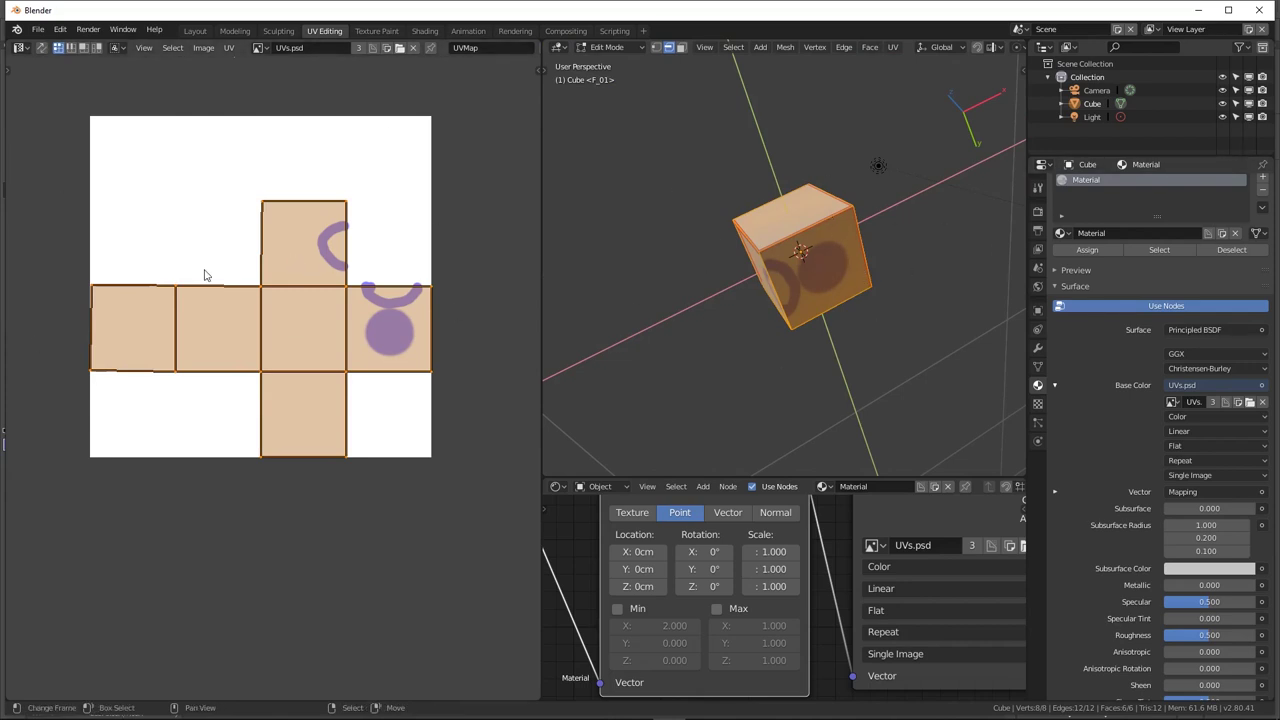
{"action": "scroll", "coordinate": [250, 310], "scroll_direction": "up", "scroll_amount": 1}
{"action": "scroll", "coordinate": [263, 323], "scroll_direction": "up", "scroll_amount": 1}
Move the top face's UV island and stitch its edge so it sits above the circle face
{"action": "scroll", "coordinate": [265, 320], "scroll_direction": "down", "scroll_amount": 2}
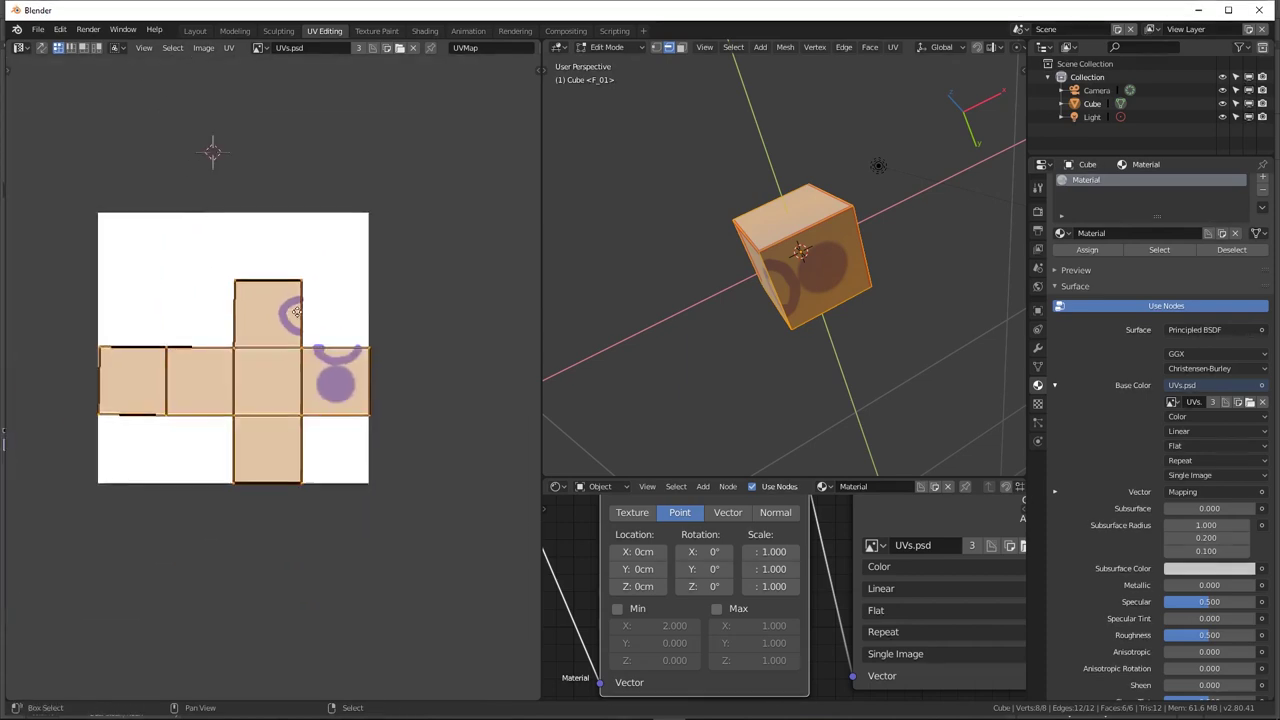
{"action": "key", "text": "alt+a"}
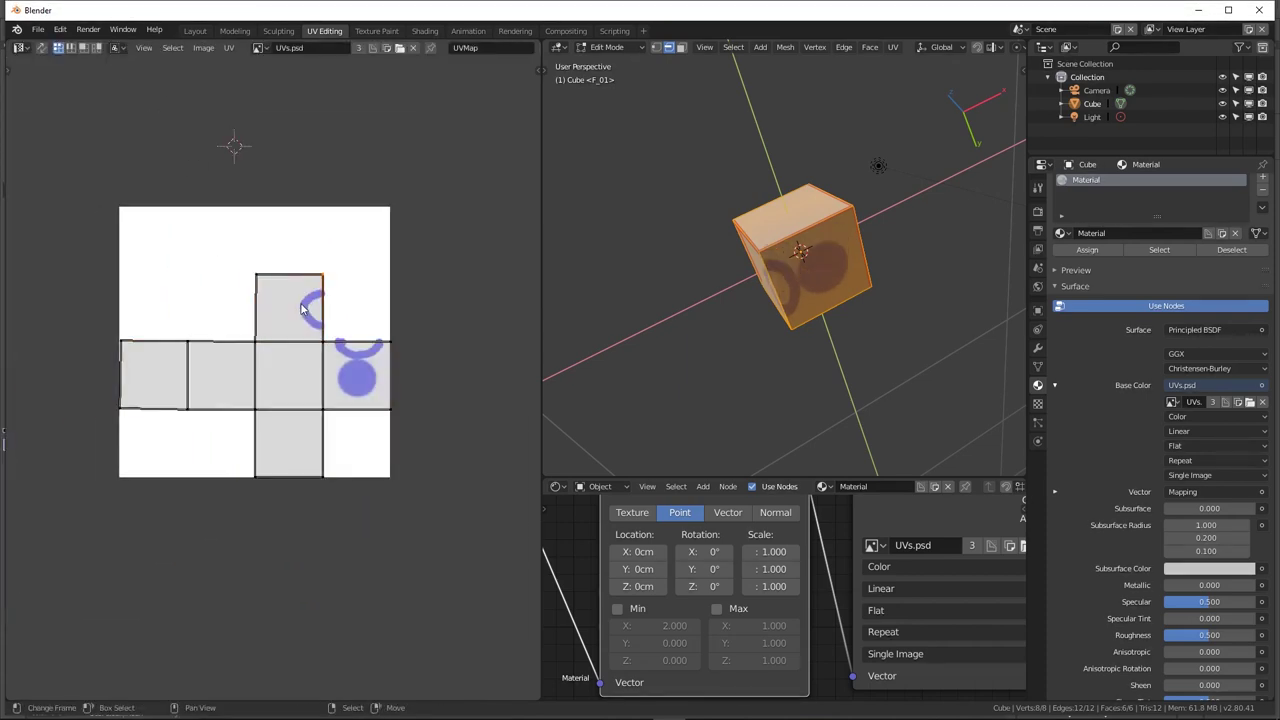
{"action": "key", "text": "3"}
{"action": "left_click_drag", "start_coordinate": [289, 315], "coordinate": [340, 271]}
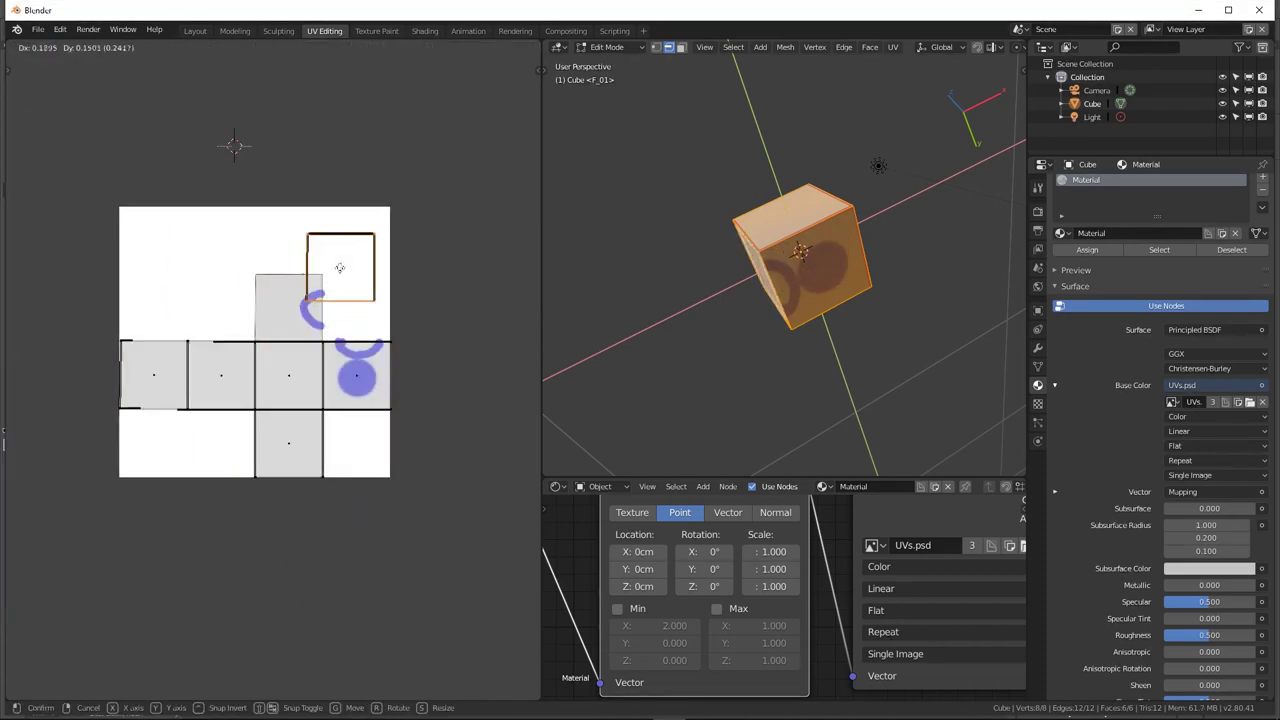
{"action": "scroll", "coordinate": [357, 267], "scroll_direction": "up", "scroll_amount": 2}
{"action": "key", "text": "2"}
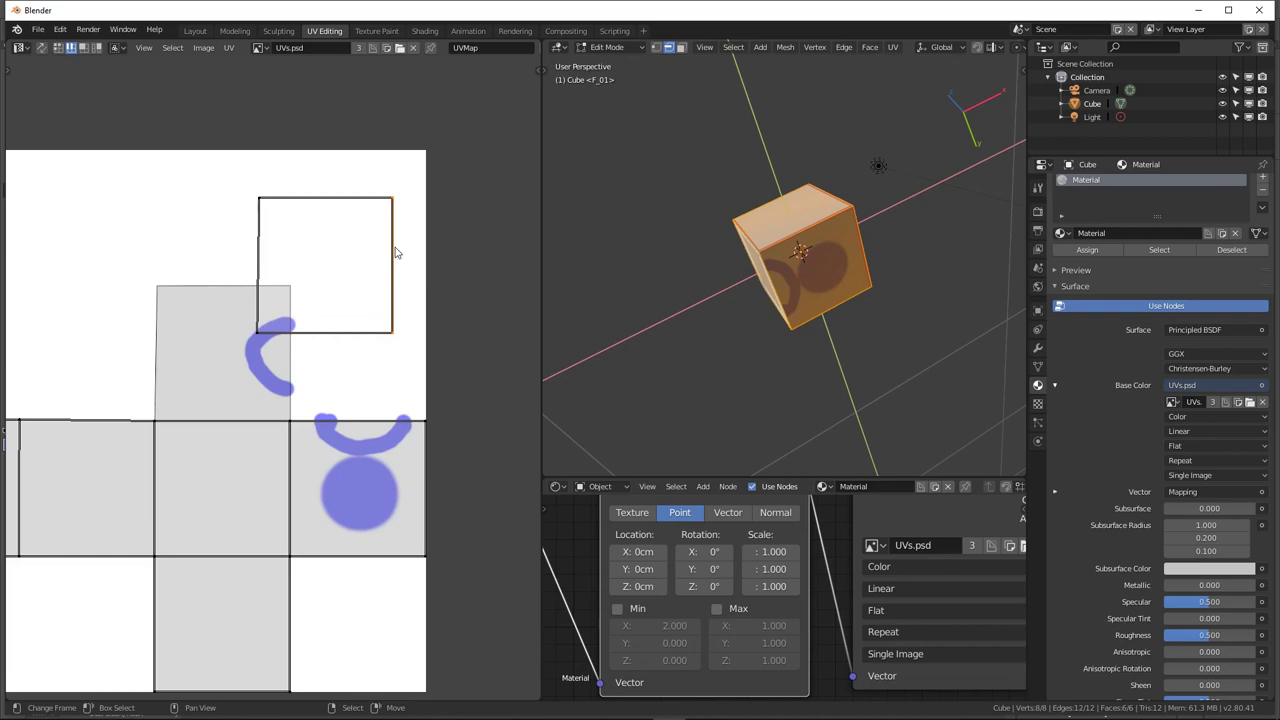
{"action": "key", "text": "v"}
{"action": "key", "text": "i"}
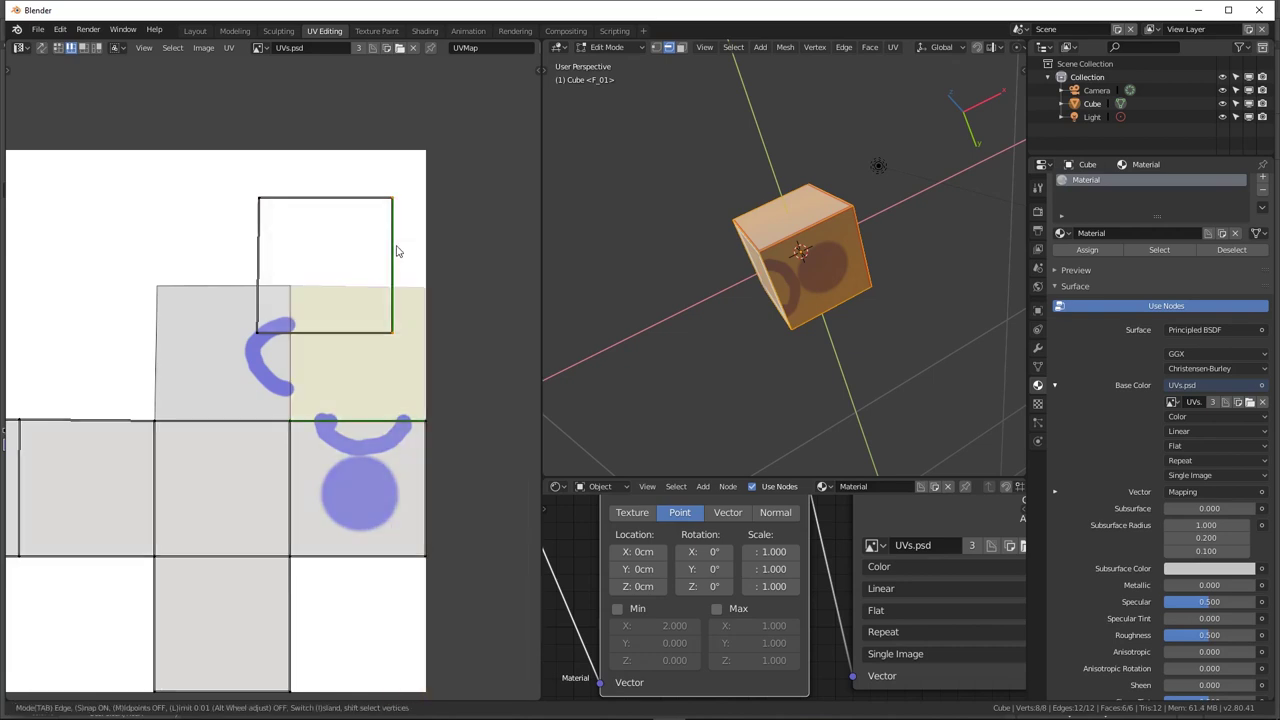
{"action": "key", "text": "Return"}
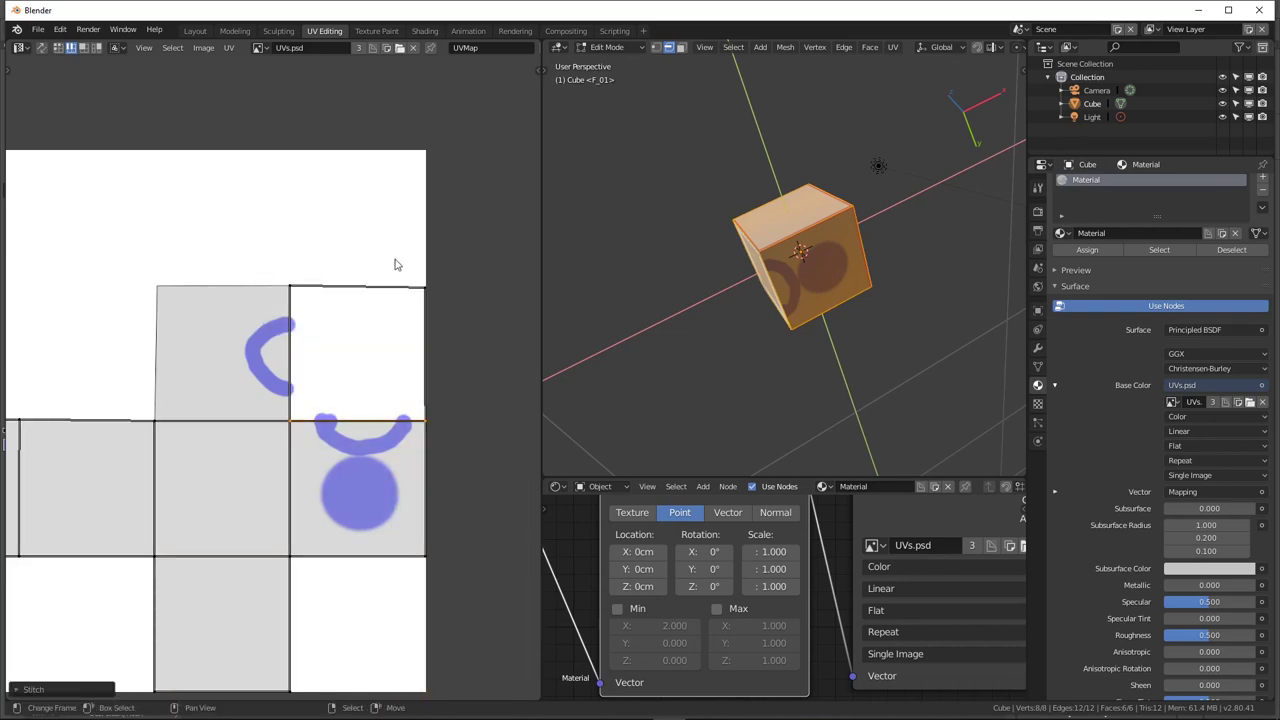
{"action": "scroll", "coordinate": [395, 265], "scroll_direction": "down", "scroll_amount": 2}
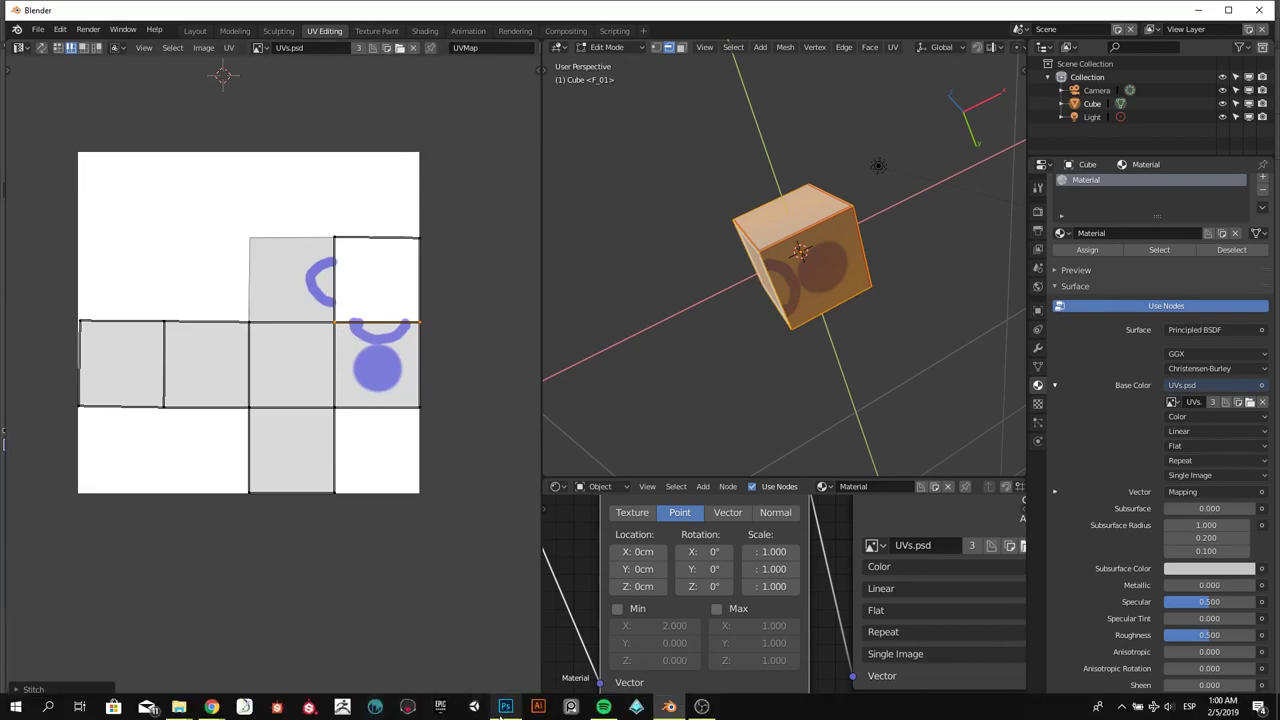
Paint a loop above the purple circle in UVs.psd in Photoshop
{"action": "left_click", "coordinate": [505, 712]}
{"action": "mouse_move", "coordinate": [663, 390]}
{"action": "left_mouse_down"}
{"action": "mouse_move", "coordinate": [732, 397]}
{"action": "mouse_move", "coordinate": [737, 375]}
{"action": "mouse_move", "coordinate": [701, 386]}
{"action": "left_mouse_up"}
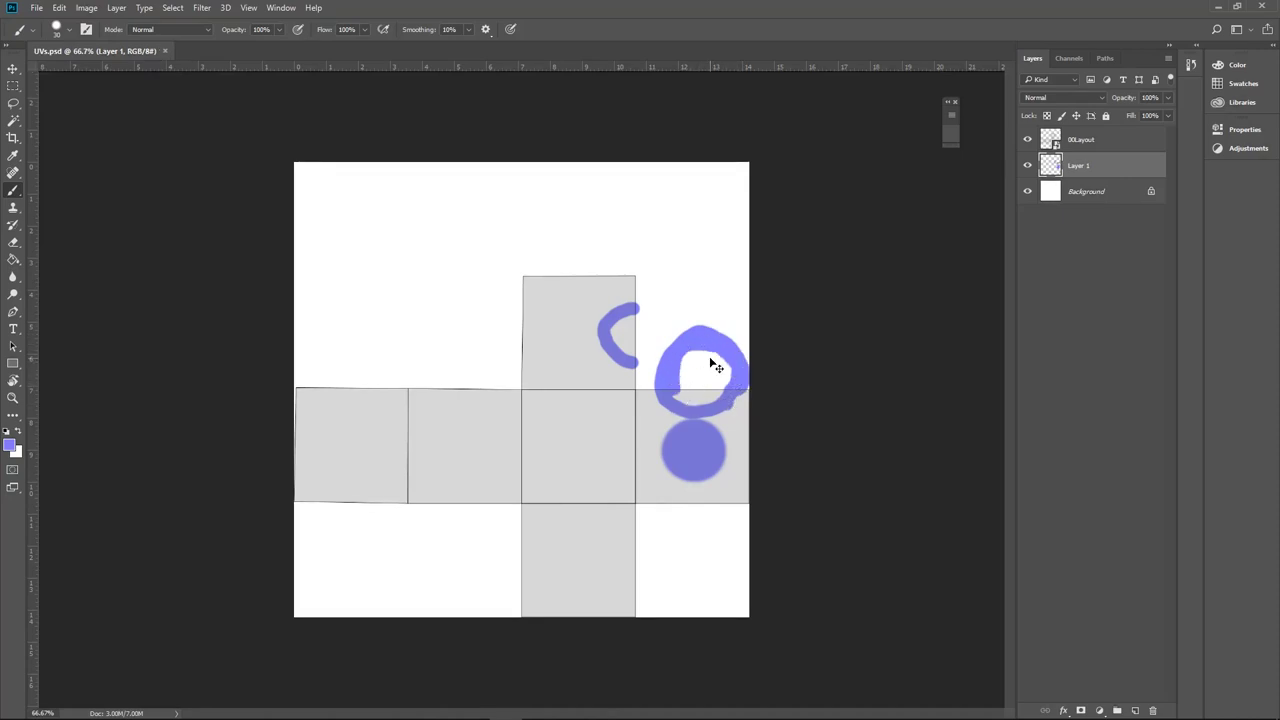
{"action": "left_click", "coordinate": [1220, 6]}
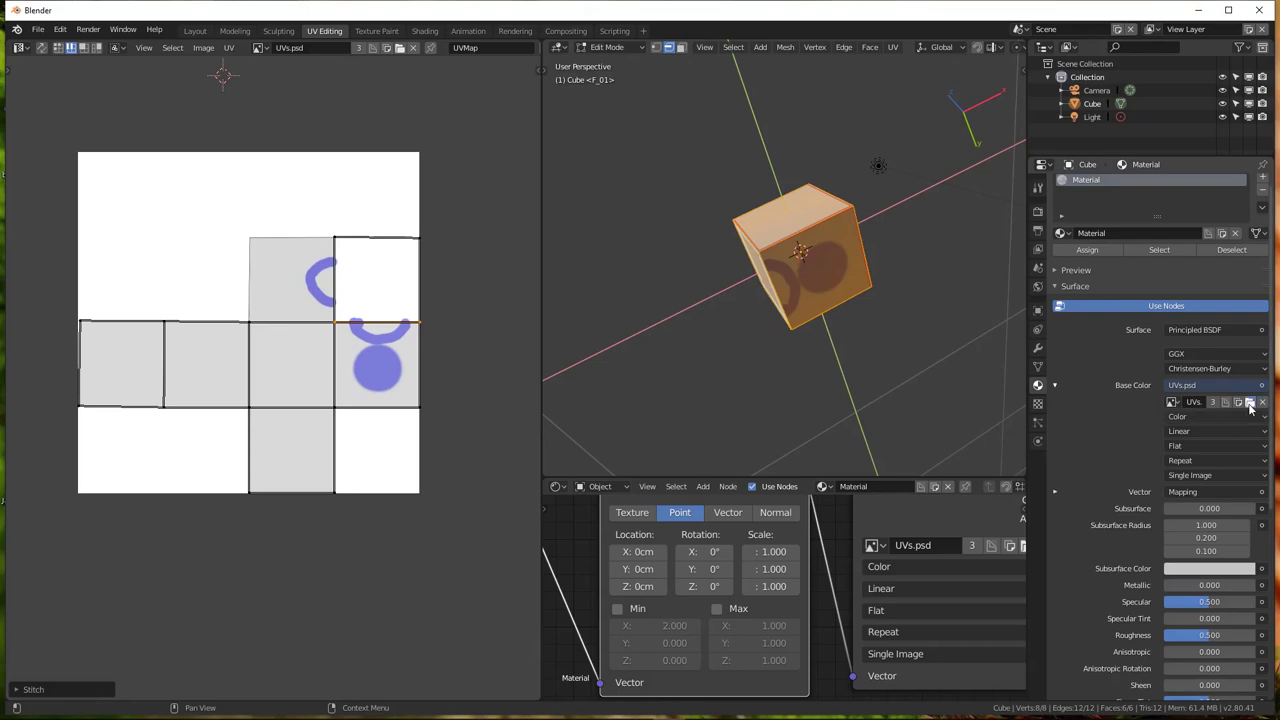
Reload UVs.psd from the file browser and orbit to view the new loop over the cube's top edge
{"action": "left_click", "coordinate": [1249, 401]}
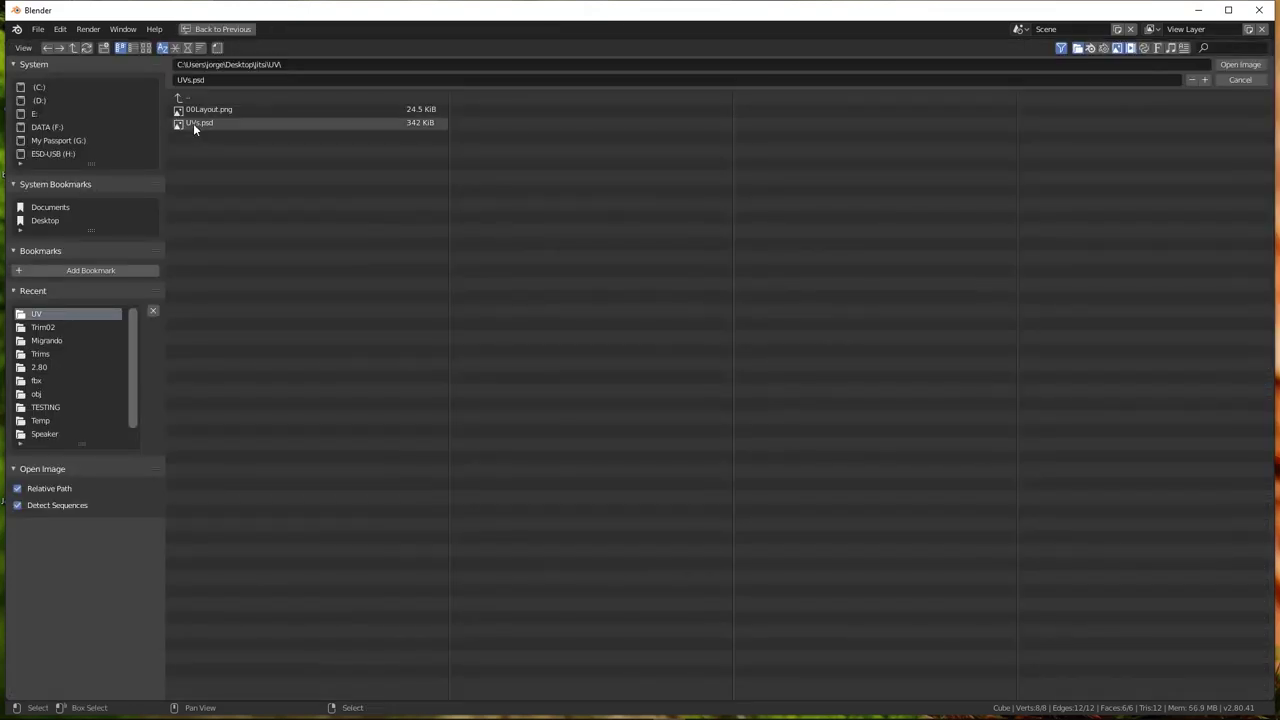
{"action": "double_click", "coordinate": [193, 123]}
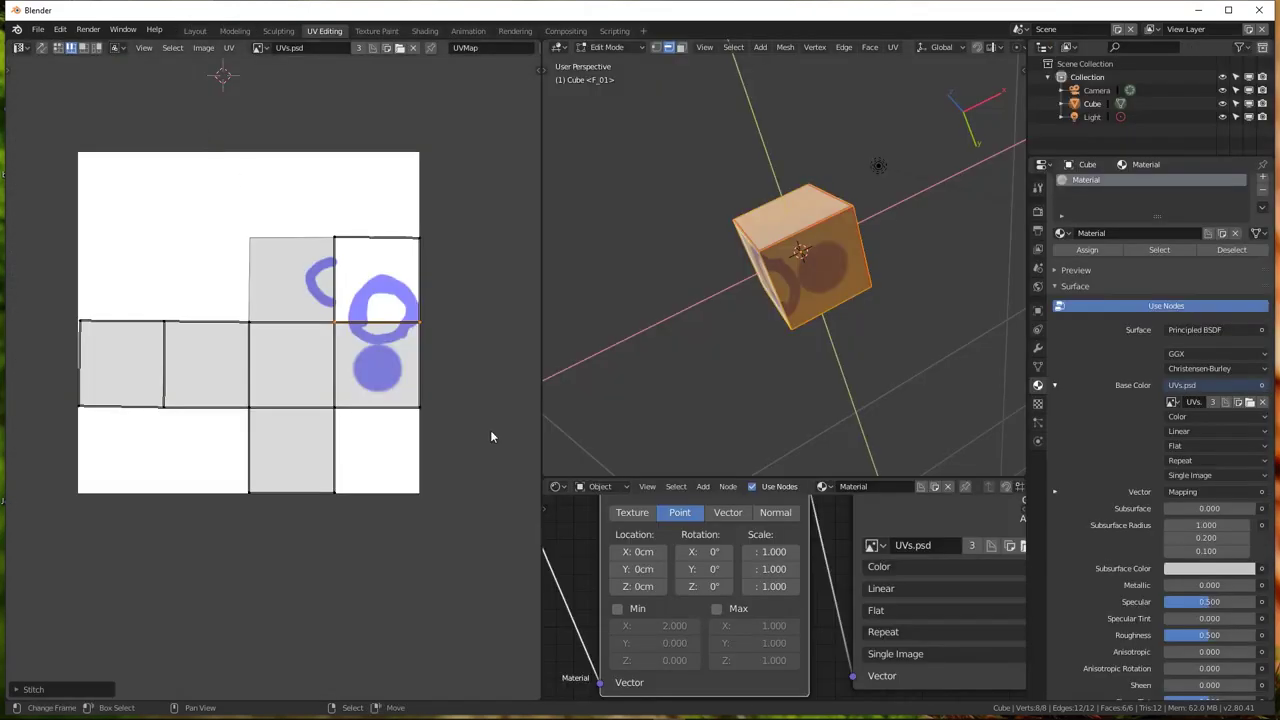
{"action": "mouse_move", "coordinate": [835, 227]}
{"action": "middle_mouse_down"}
{"action": "mouse_move", "coordinate": [783, 276]}
{"action": "mouse_move", "coordinate": [796, 326]}
{"action": "mouse_move", "coordinate": [810, 276]}
{"action": "middle_mouse_up"}
{"action": "scroll", "coordinate": [810, 250], "scroll_direction": "up", "scroll_amount": 5}
{"action": "scroll", "coordinate": [800, 260], "scroll_direction": "down", "scroll_amount": 4}
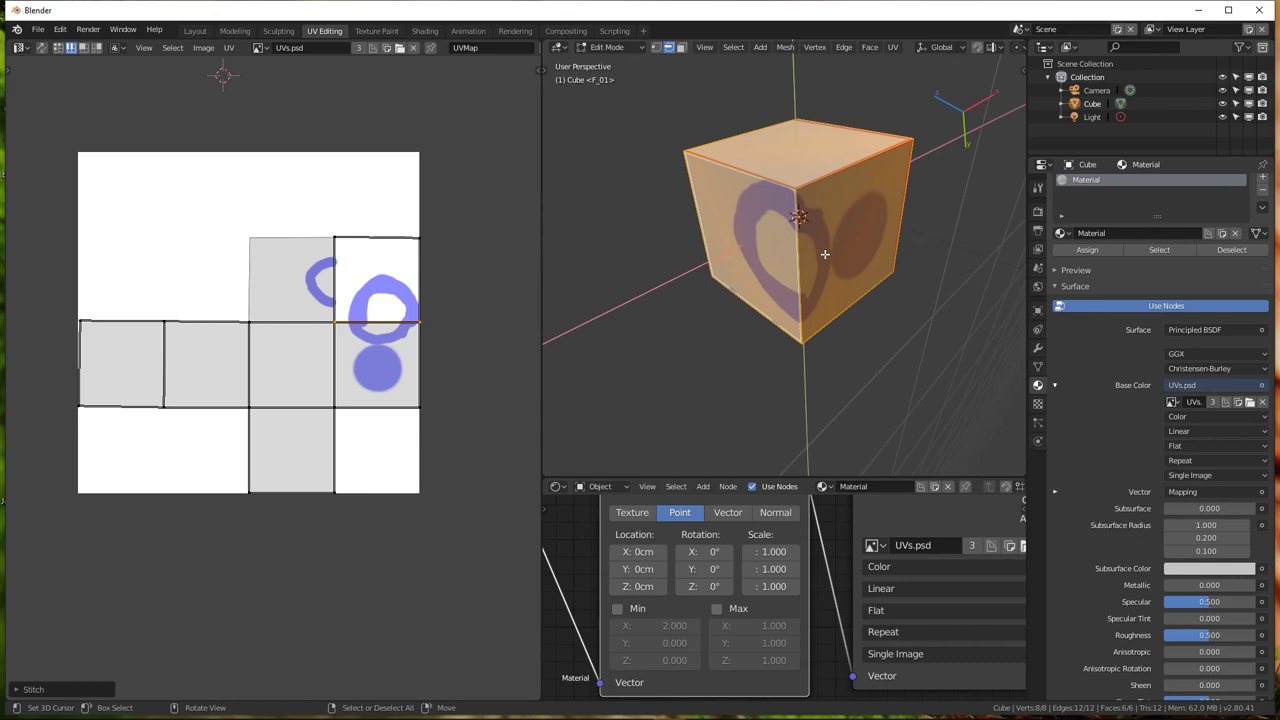
Turn on UV stretching display in the maximized UV editor, then restore the split layout
{"action": "key", "text": "alt+a"}
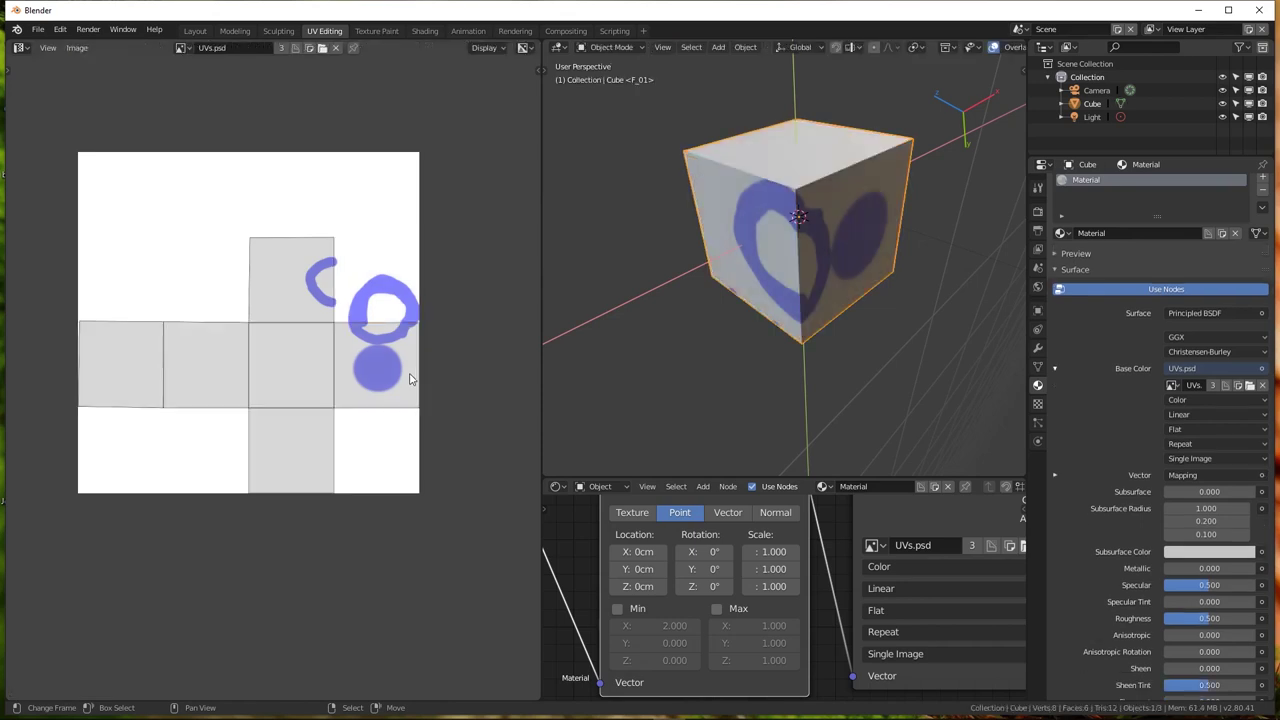
{"action": "key", "text": "a"}
{"action": "key", "text": "a"}
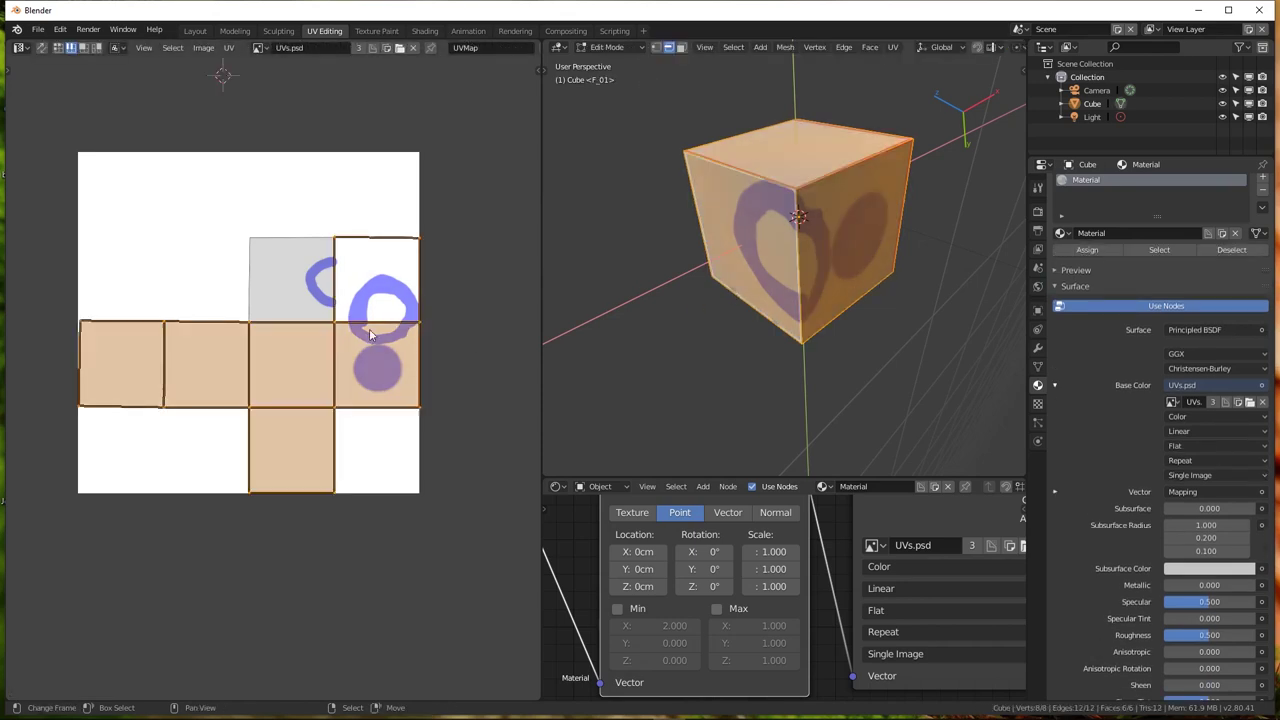
{"action": "key", "text": "ctrl+space"}
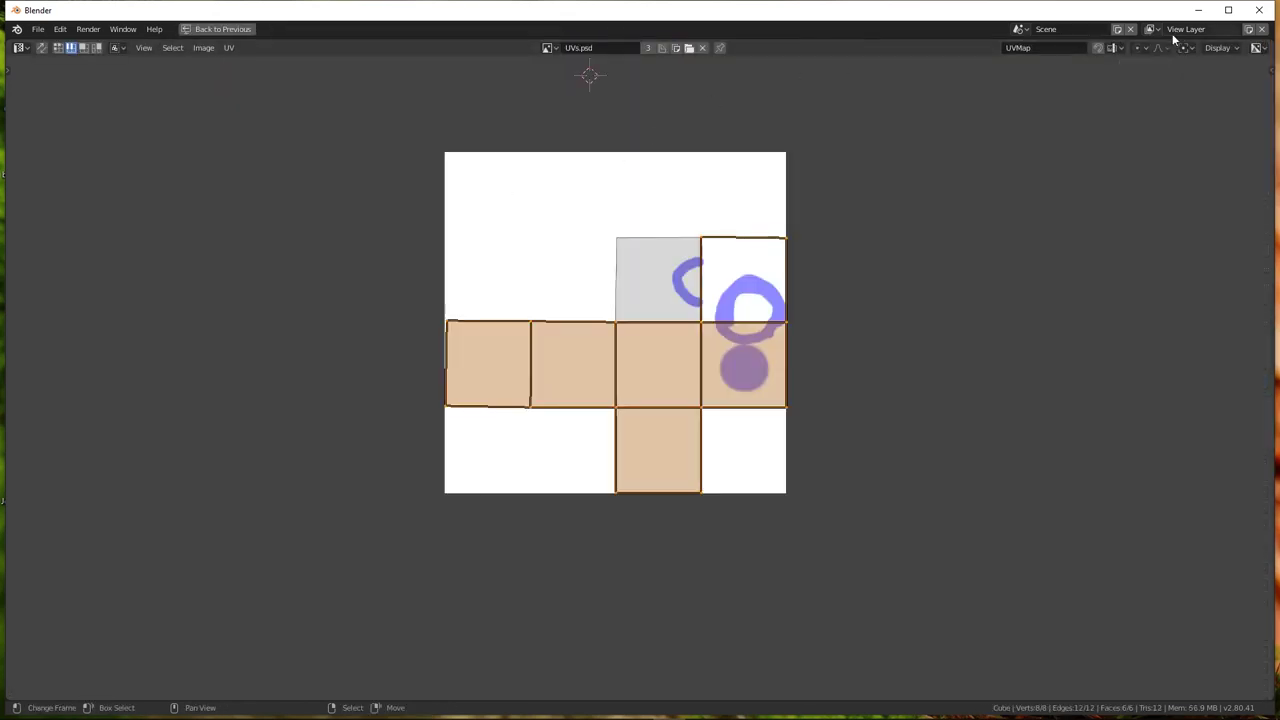
{"action": "left_click", "coordinate": [1218, 47]}
{"action": "left_click", "coordinate": [1253, 270]}
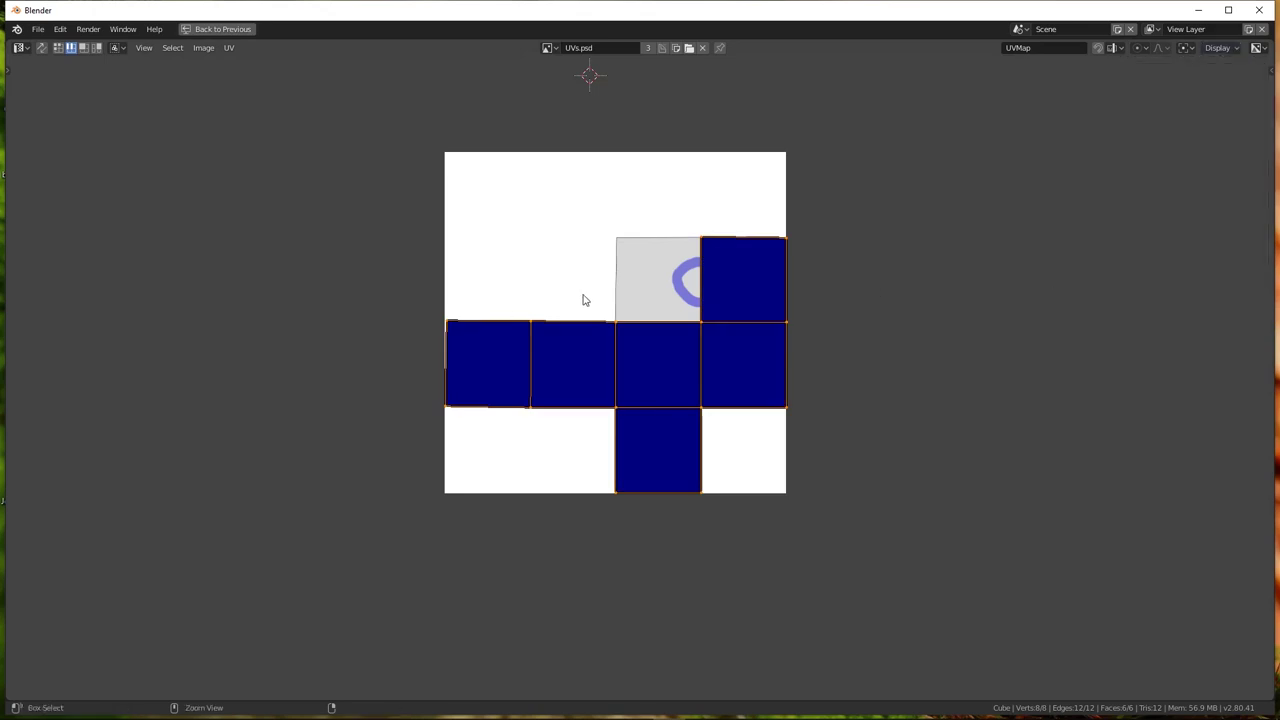
{"action": "key", "text": "ctrl+space"}
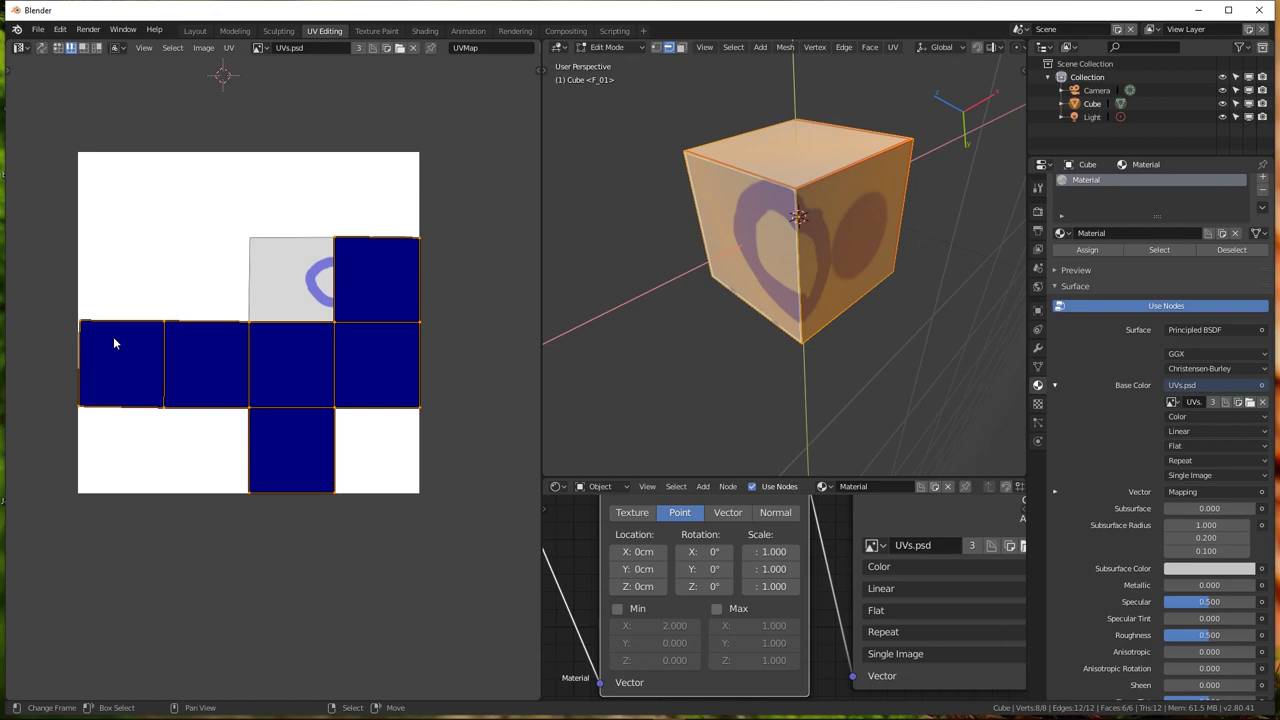
Orbit around the textured cube from an oblique angle and return to Object Mode
{"action": "scroll", "coordinate": [640, 230], "scroll_direction": "down", "scroll_amount": 3}
{"action": "mouse_move", "coordinate": [640, 230]}
{"action": "middle_mouse_down"}
{"action": "mouse_move", "coordinate": [719, 201]}
{"action": "mouse_move", "coordinate": [771, 257]}
{"action": "middle_mouse_up"}
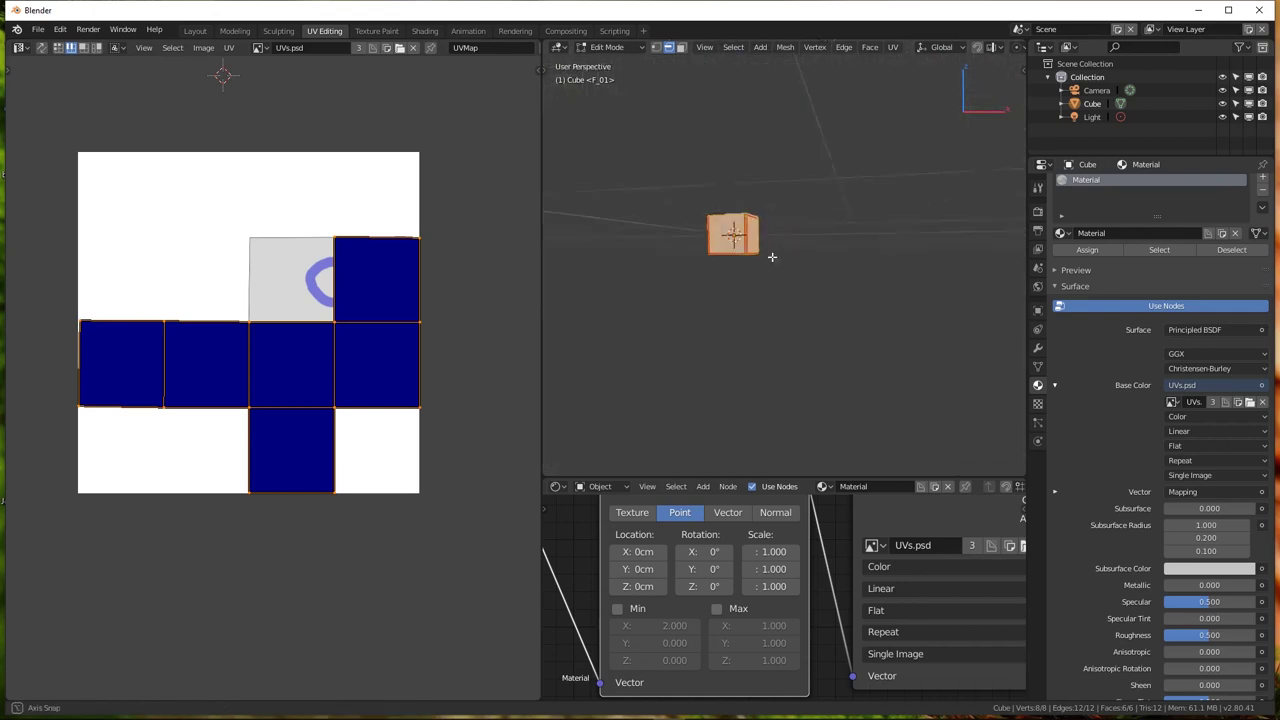
{"action": "middle_click_drag", "start_coordinate": [771, 257], "coordinate": [706, 372]}
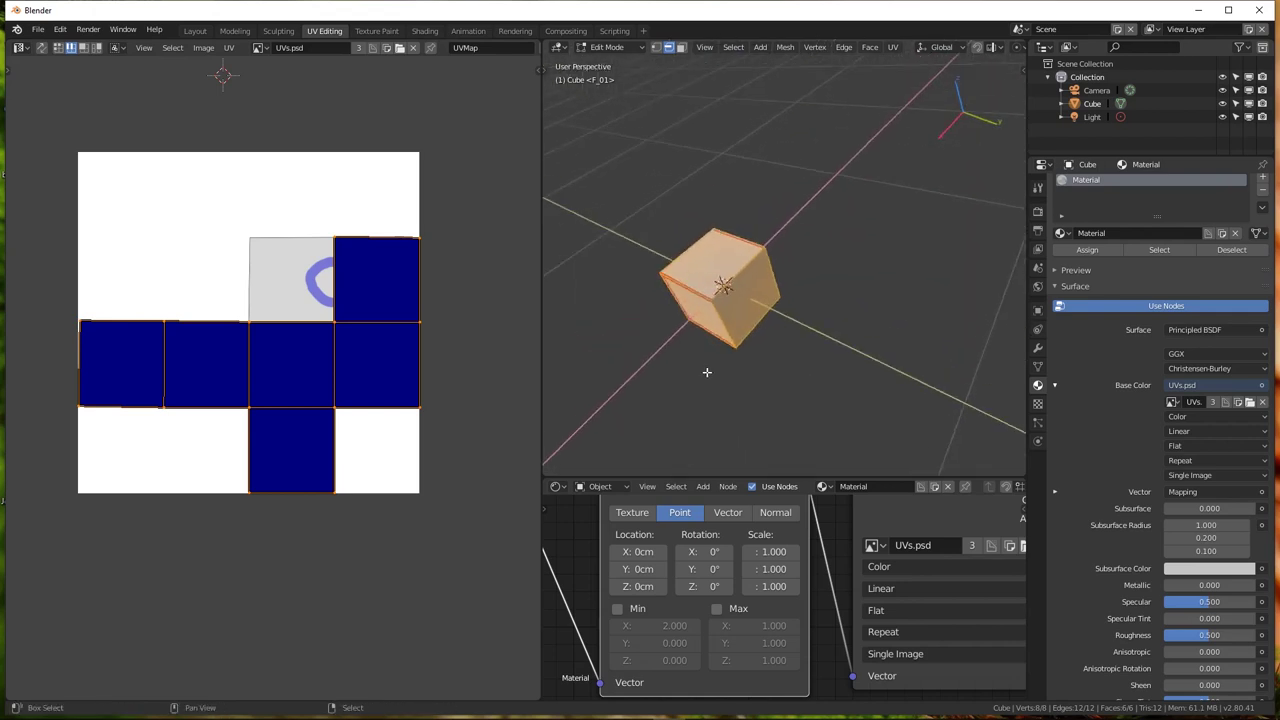
{"action": "scroll", "coordinate": [728, 277], "scroll_direction": "up", "scroll_amount": 4}
{"action": "key", "text": "Tab"}
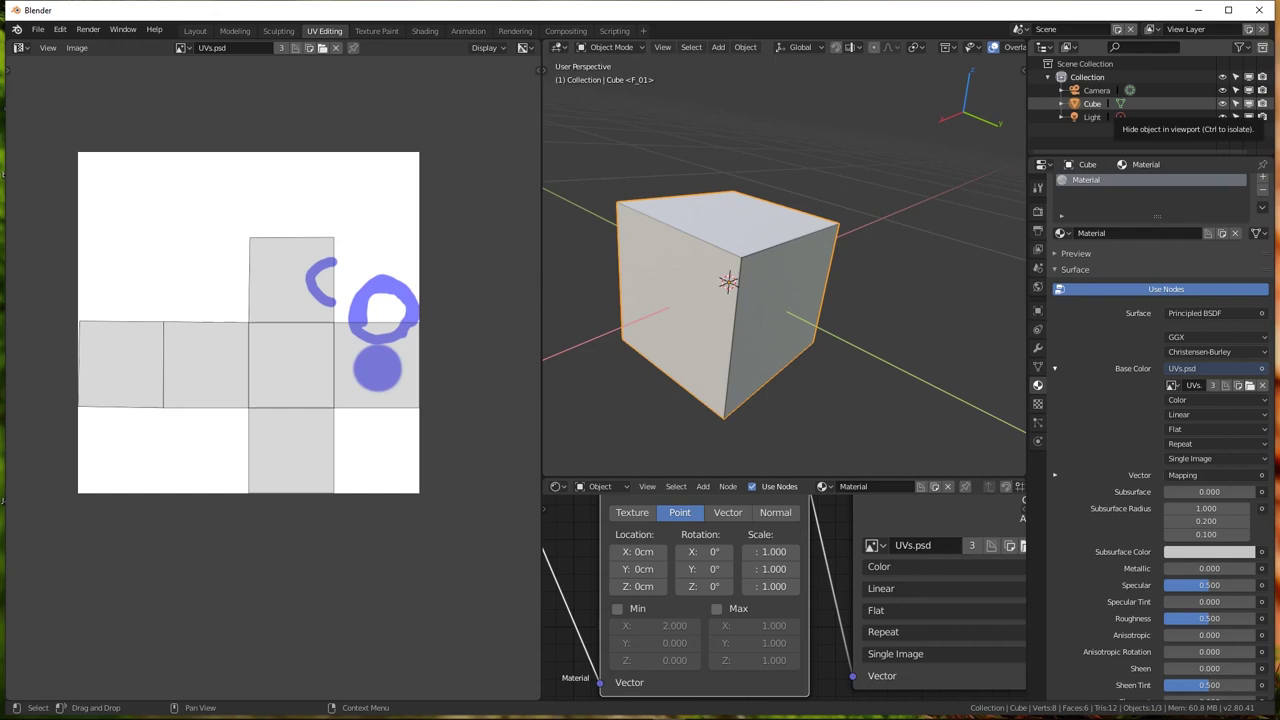
{"action": "scroll", "coordinate": [792, 330], "scroll_direction": "down", "scroll_amount": 5}
{"action": "mouse_move", "coordinate": [792, 330]}
{"action": "middle_mouse_down"}
{"action": "mouse_move", "coordinate": [770, 305]}
{"action": "mouse_move", "coordinate": [718, 290]}
{"action": "mouse_move", "coordinate": [820, 338]}
{"action": "middle_mouse_up"}
{"action": "left_click", "coordinate": [770, 305]}
{"action": "left_click", "coordinate": [732, 298]}
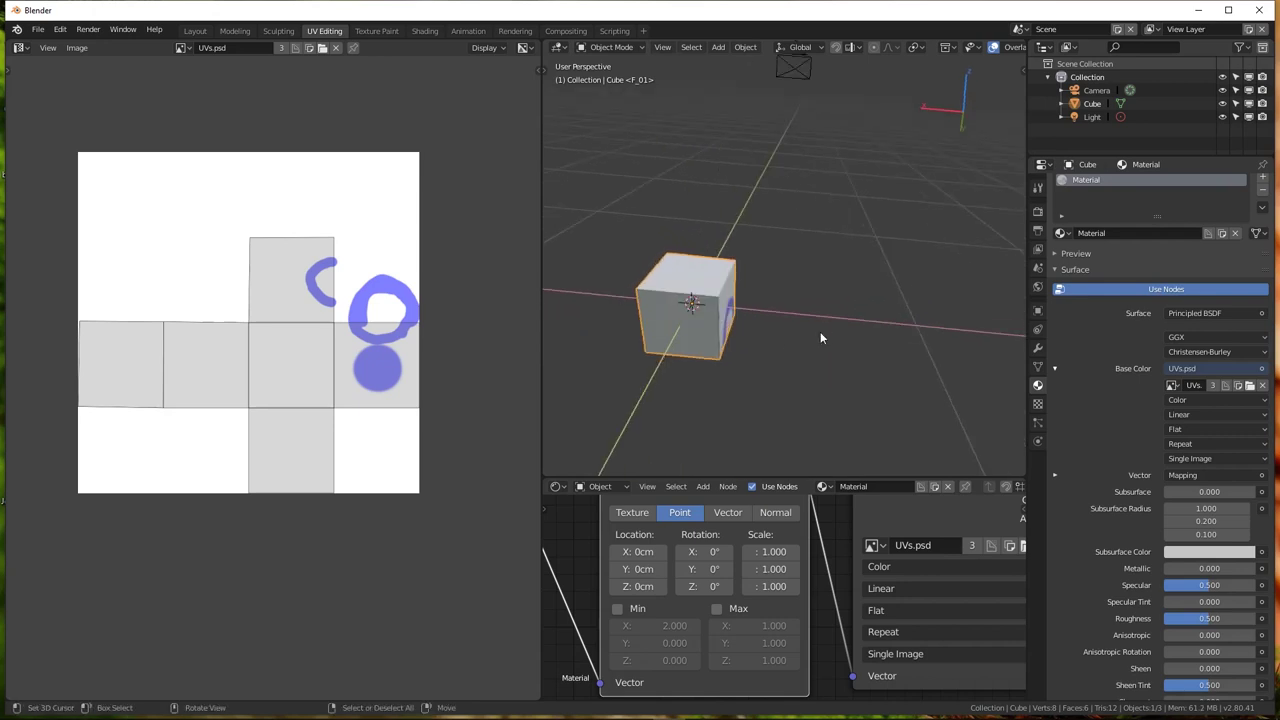
Switch to front view and stretch the cube to three times its height along Z
{"action": "left_click_drag", "start_coordinate": [701, 303], "coordinate": [724, 310]}
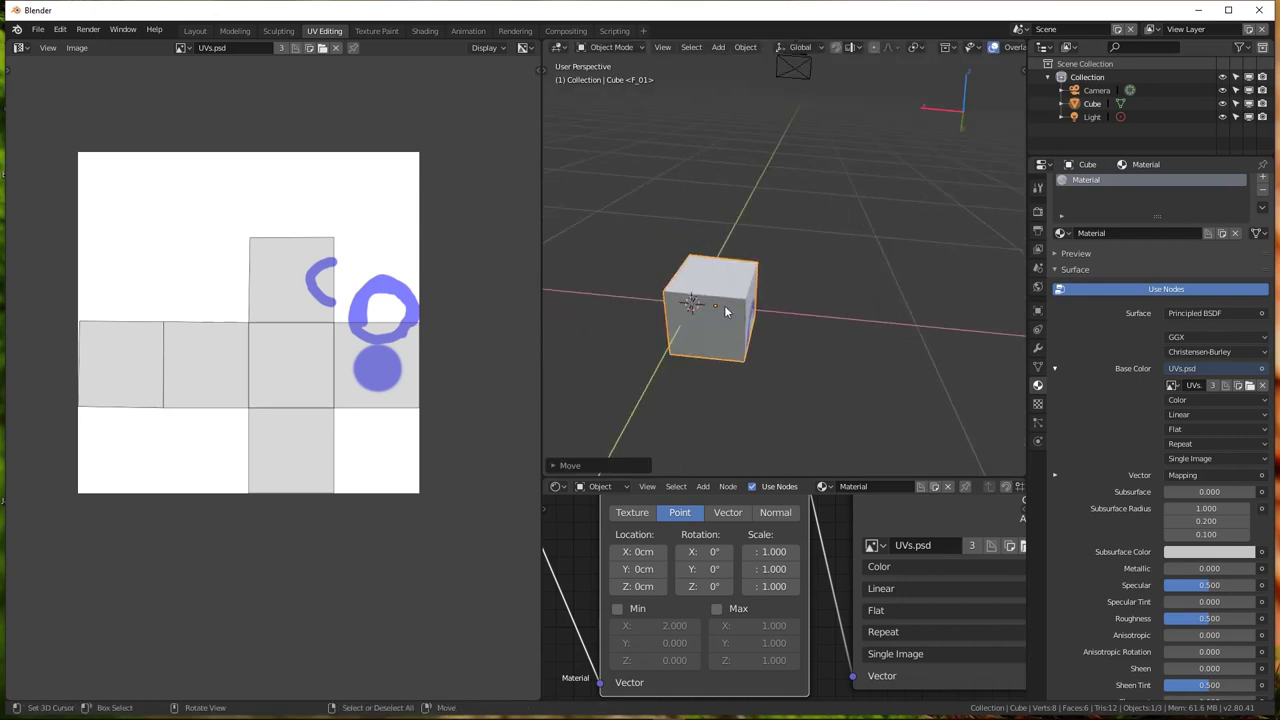
{"action": "key", "text": "KP_1"}
{"action": "key", "text": "ctrl+z"}
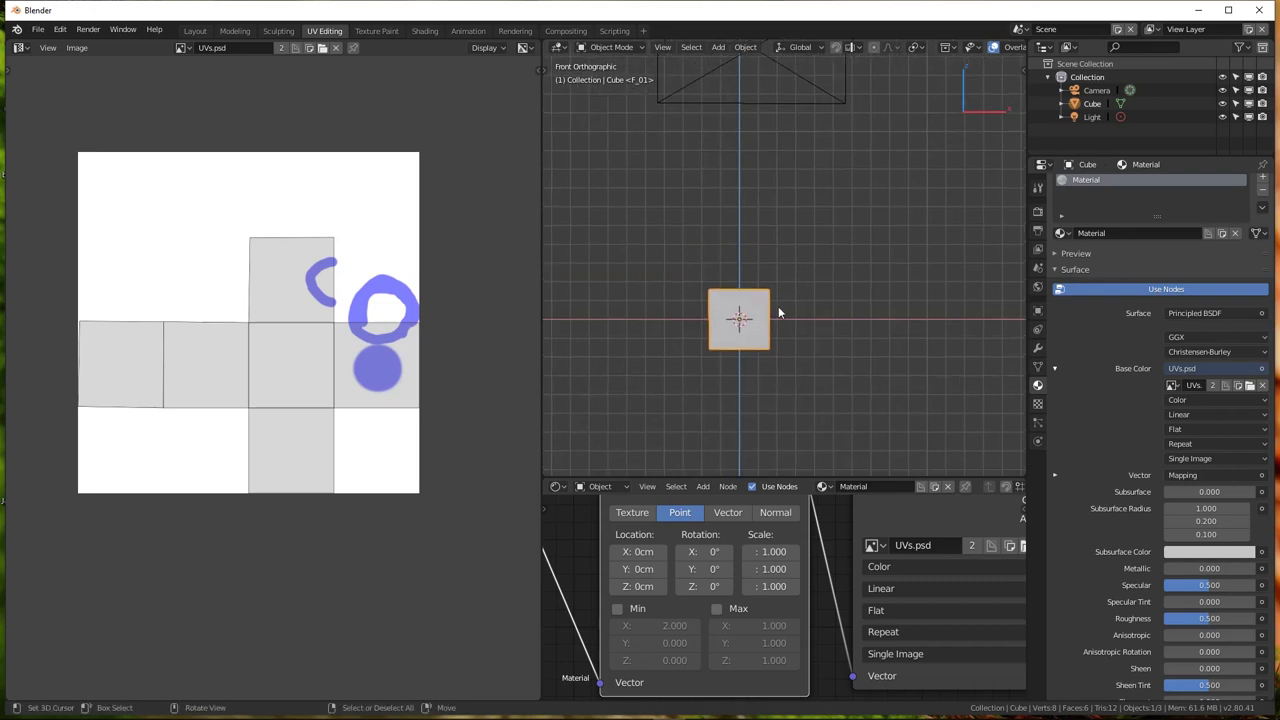
{"action": "key", "text": "s"}
{"action": "key", "text": "z"}
{"action": "key", "text": "1"}
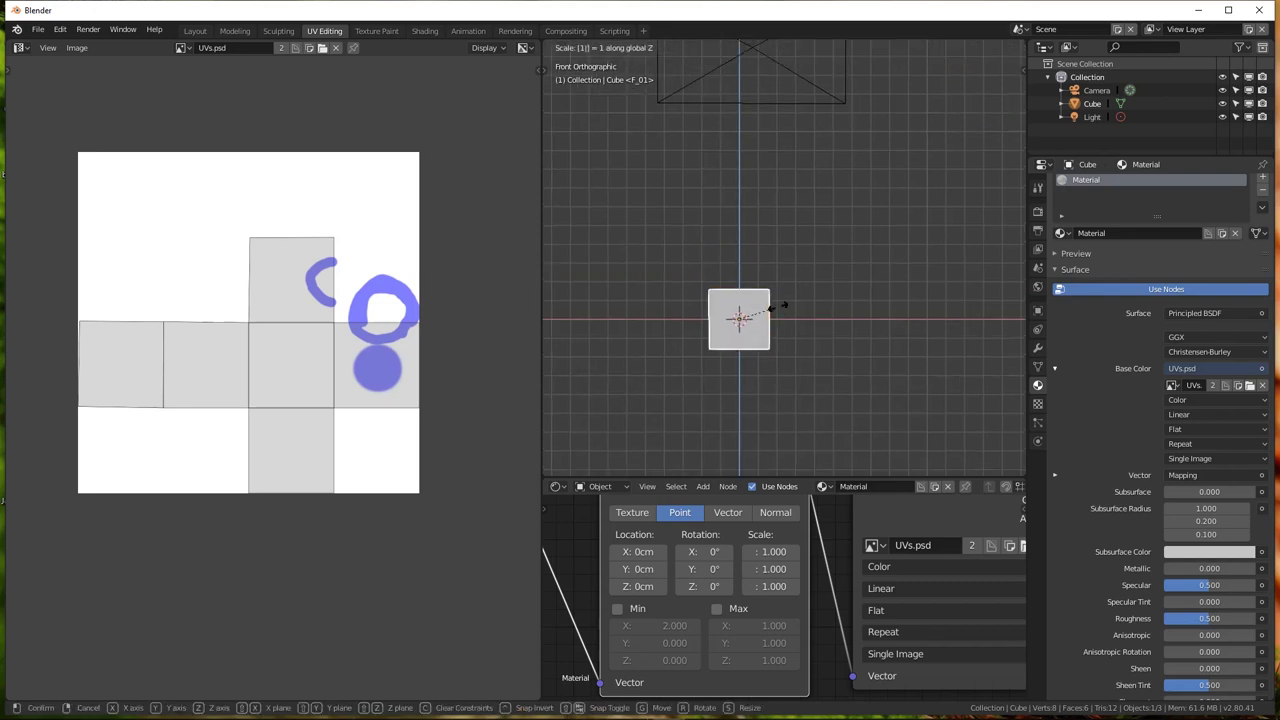
{"action": "key", "text": "2"}
{"action": "key", "text": "Escape"}
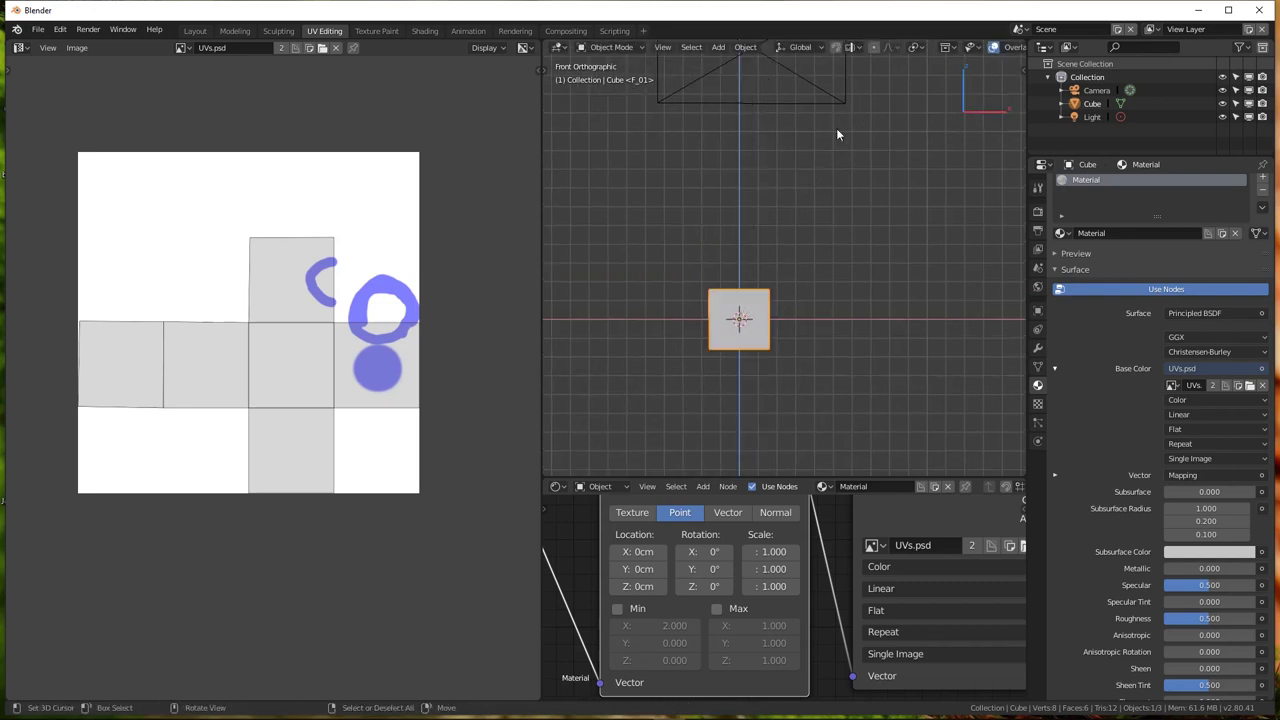
{"action": "key", "text": "s"}
{"action": "key", "text": "z"}
{"action": "key", "text": "3"}
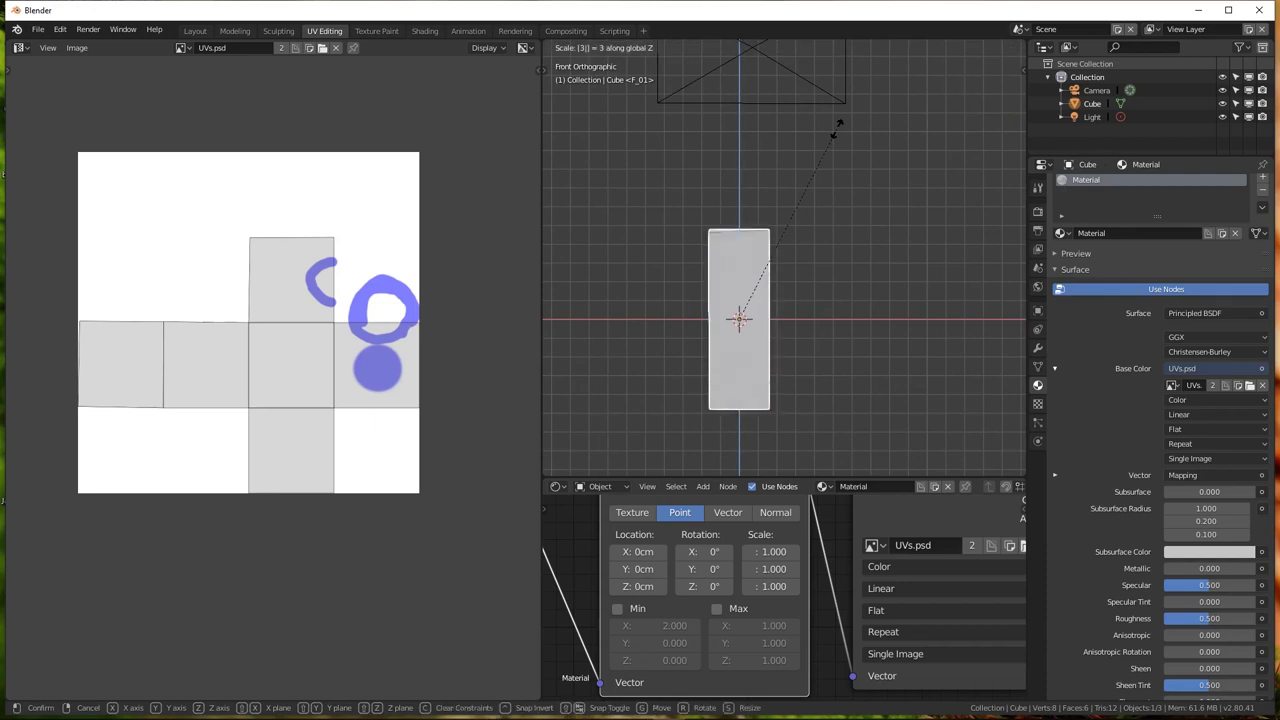
{"action": "key", "text": "Return"}
Raise the tall block 1.55 along Z so its base rests on the ground
{"action": "type", "text": "g"}
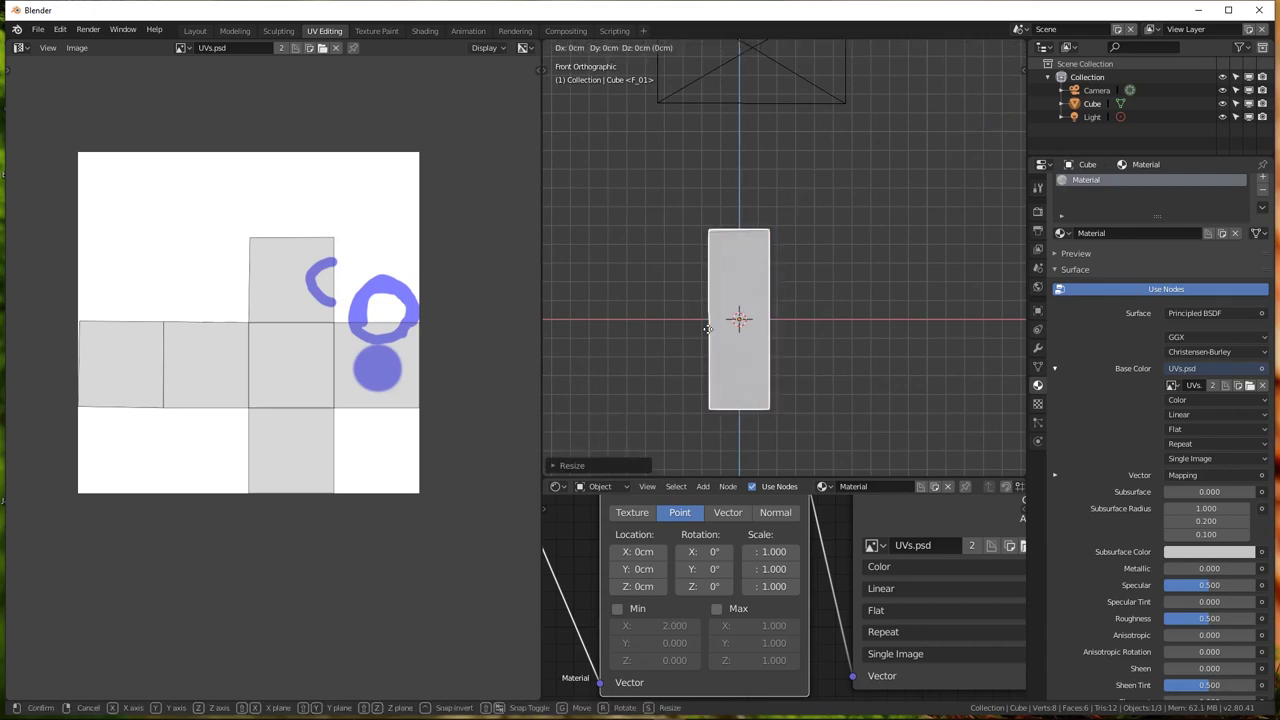
{"action": "type", "text": "z1.5"}
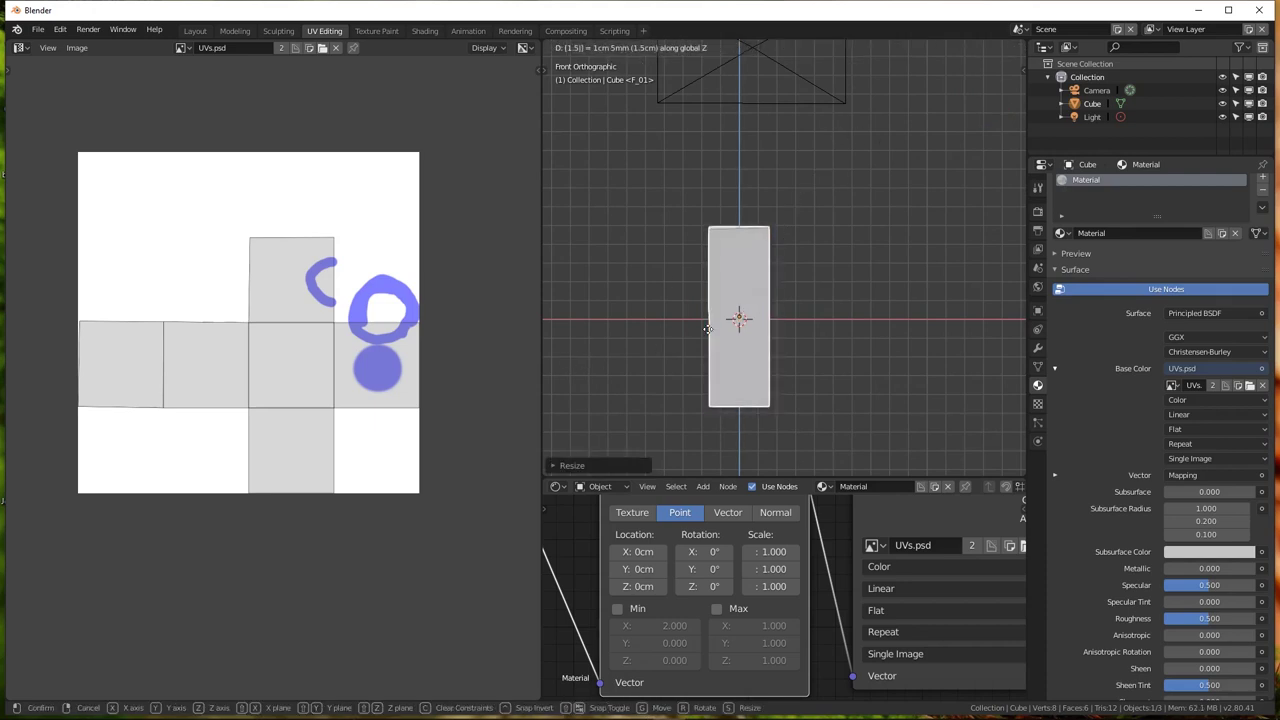
{"action": "type", "text": "5"}
{"action": "key", "text": "Return"}
{"action": "key", "text": "g"}
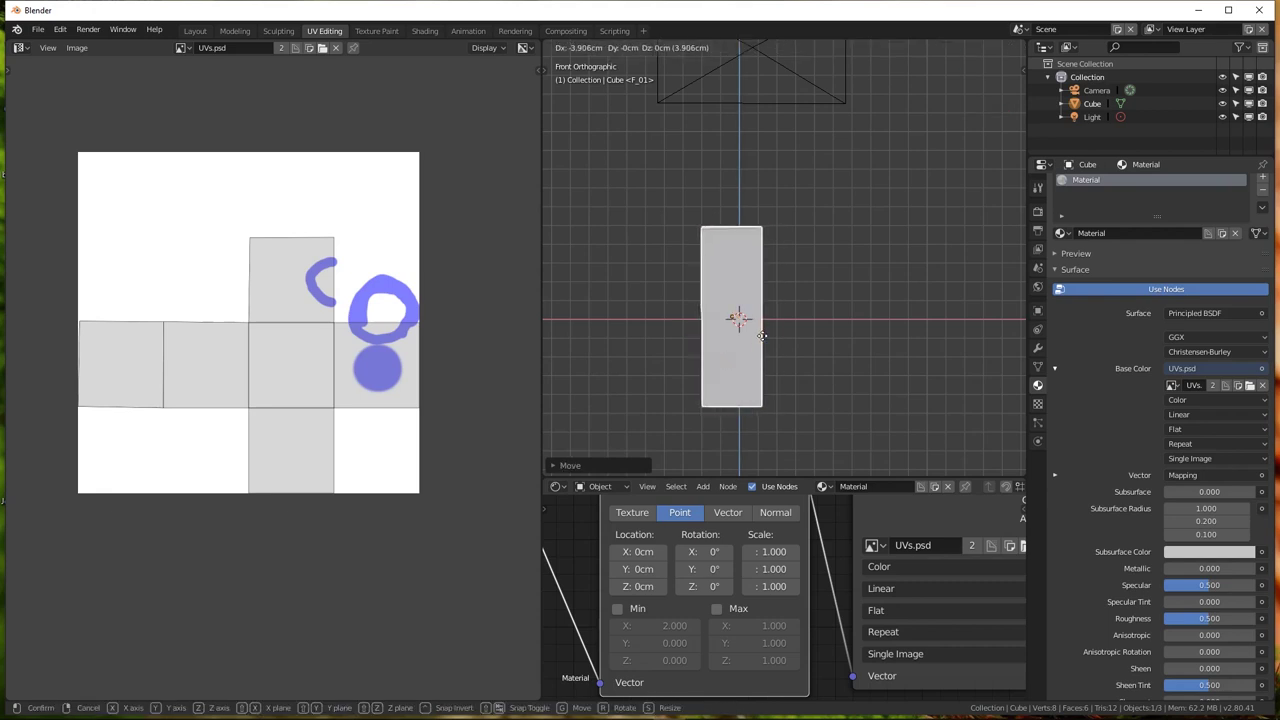
{"action": "key", "text": "z"}
{"action": "key", "text": "Return"}
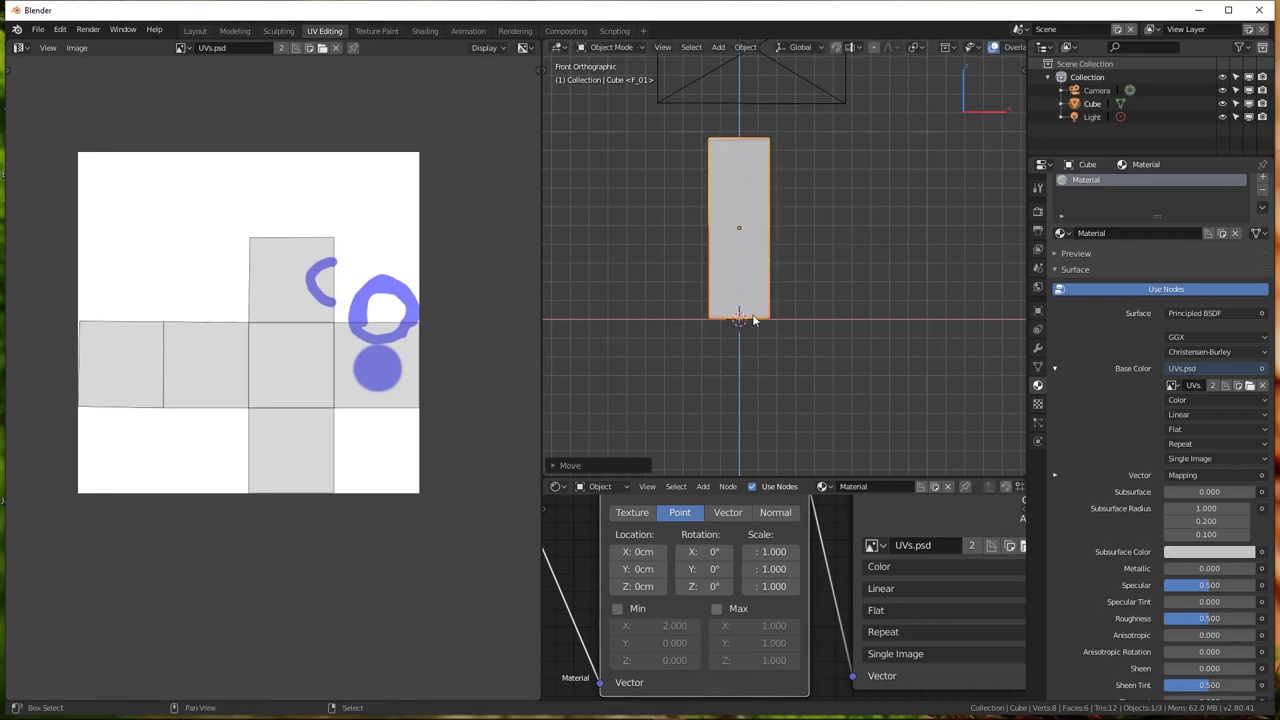
Duplicate the block, flatten it, lower it to the bottom and widen it into a base plate
{"action": "key", "text": "shift+d"}
{"action": "key", "text": "Escape"}
{"action": "key", "text": "s"}
{"action": "key", "text": "z"}
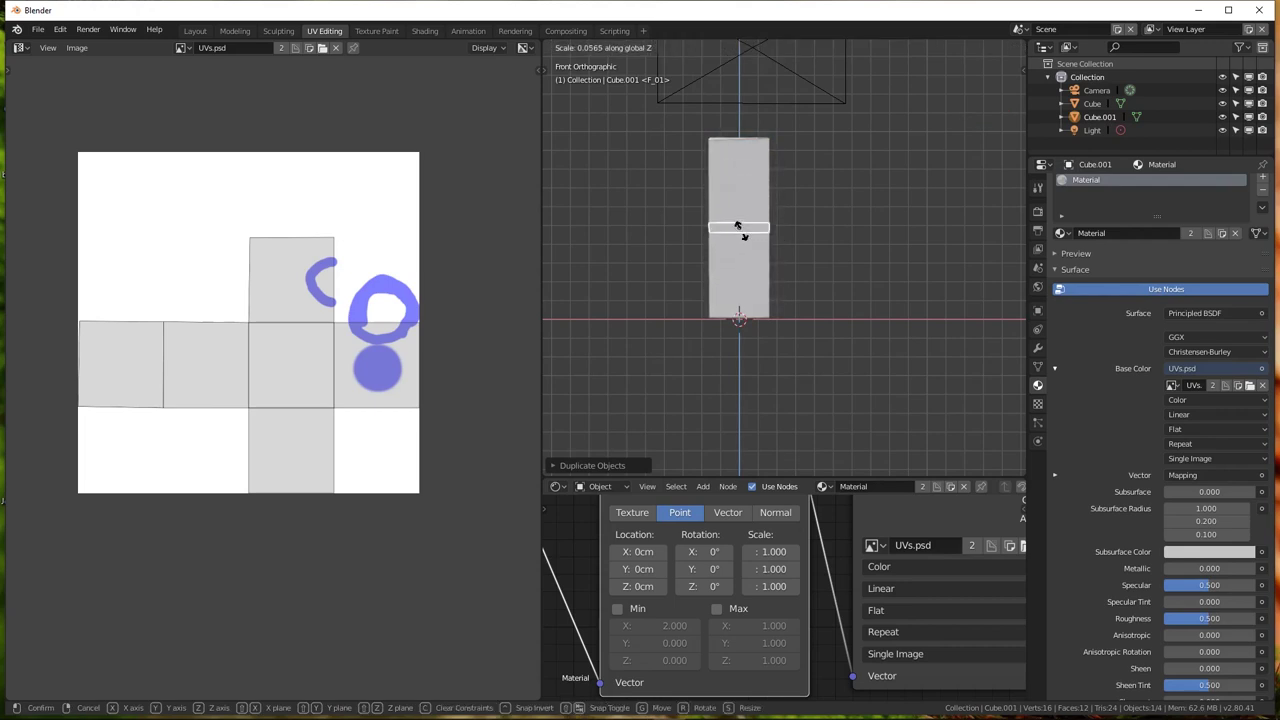
{"action": "key", "text": "Return"}
{"action": "key", "text": "g"}
{"action": "key", "text": "z"}
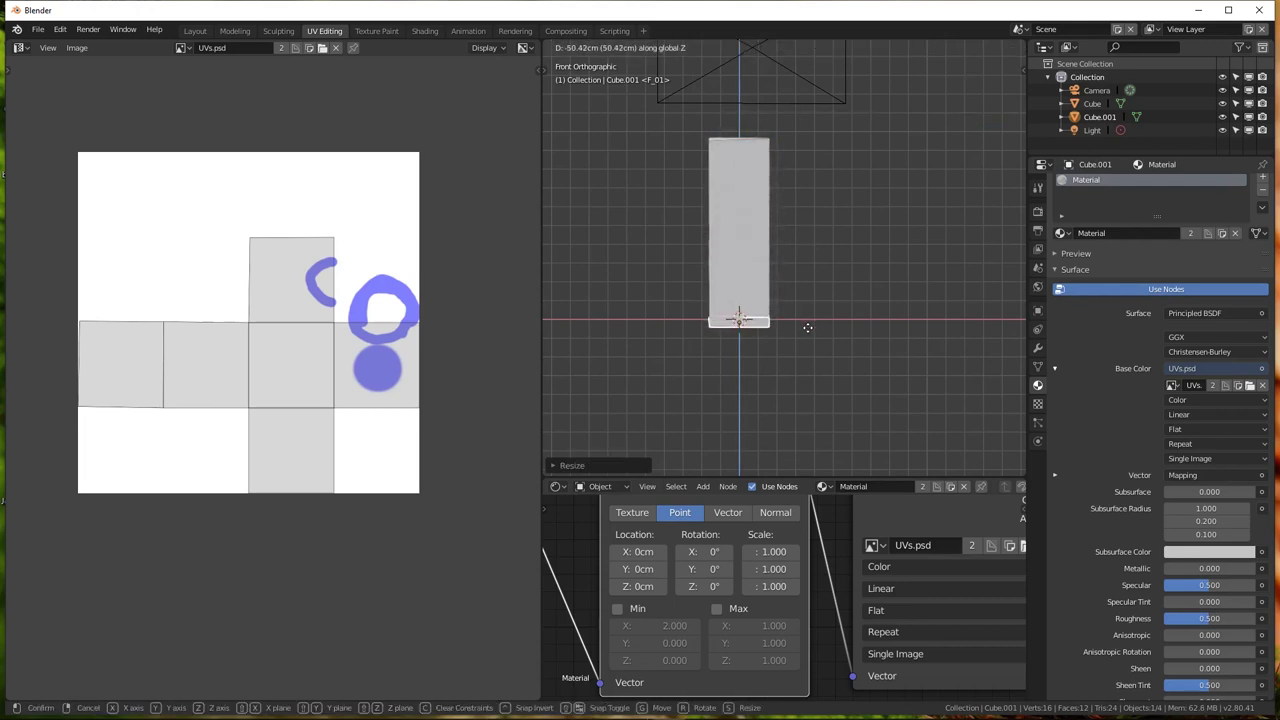
{"action": "key", "text": "Return"}
{"action": "key", "text": "s"}
{"action": "key", "text": "x"}
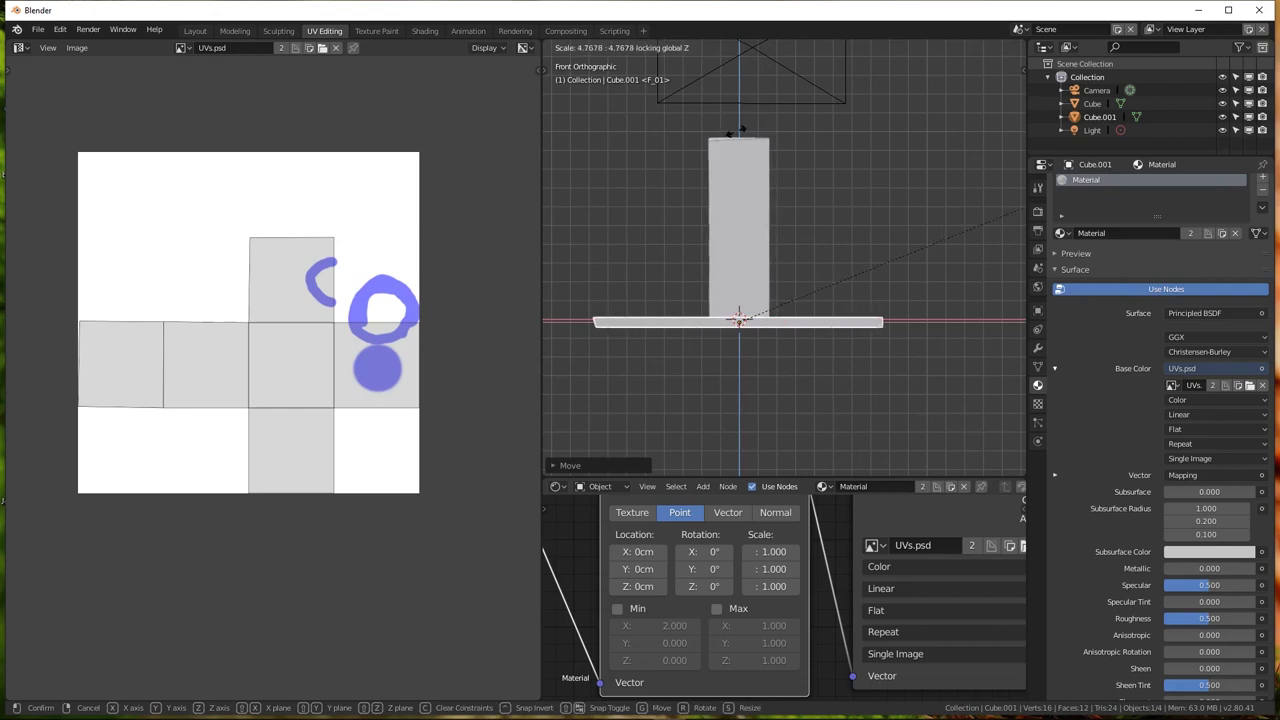
{"action": "key", "text": "Return"}
{"action": "mouse_move", "coordinate": [737, 175]}
{"action": "middle_mouse_down"}
{"action": "mouse_move", "coordinate": [717, 286]}
{"action": "mouse_move", "coordinate": [717, 251]}
{"action": "mouse_move", "coordinate": [772, 306]}
{"action": "middle_mouse_up"}
Duplicate the tall block and slide the copy sideways along X
{"action": "left_click", "coordinate": [717, 251]}
{"action": "key", "text": "shift+d"}
{"action": "key", "text": "x"}
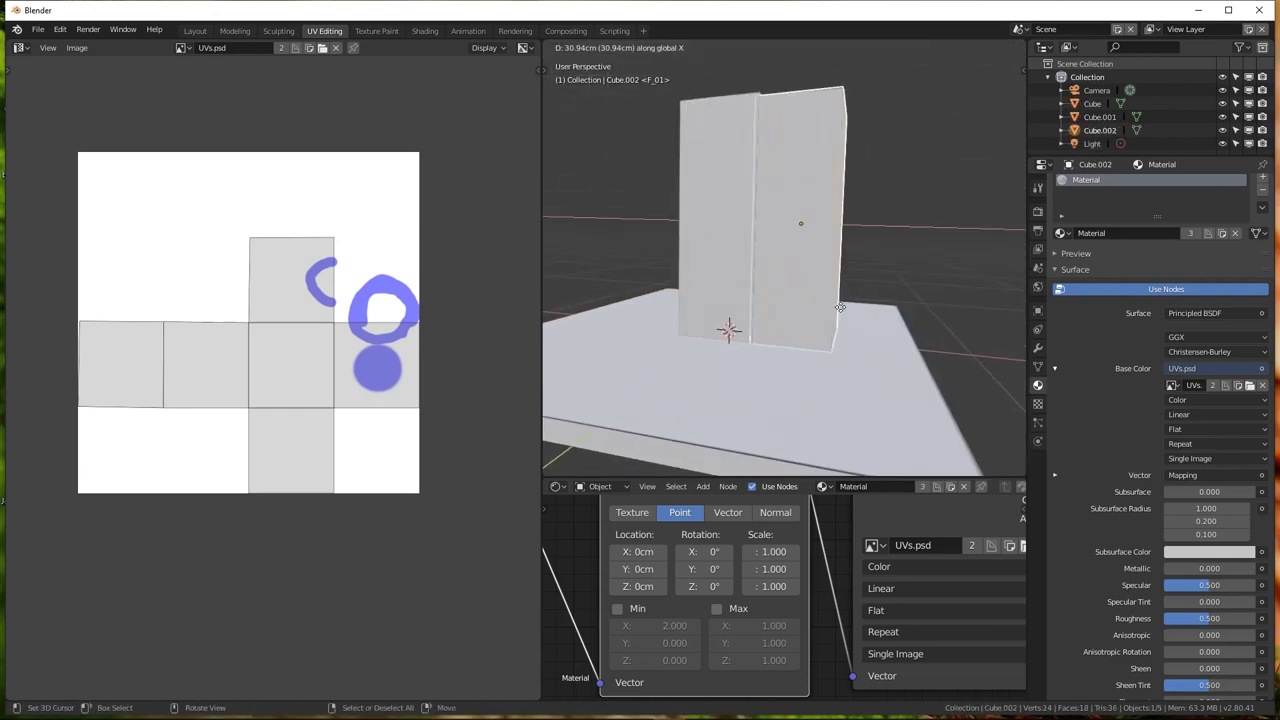
{"action": "key", "text": "Return"}
Lower the copy's top face along Z to shorten it, then return to Object Mode
{"action": "key", "text": "Tab"}
{"action": "key", "text": "alt+a"}
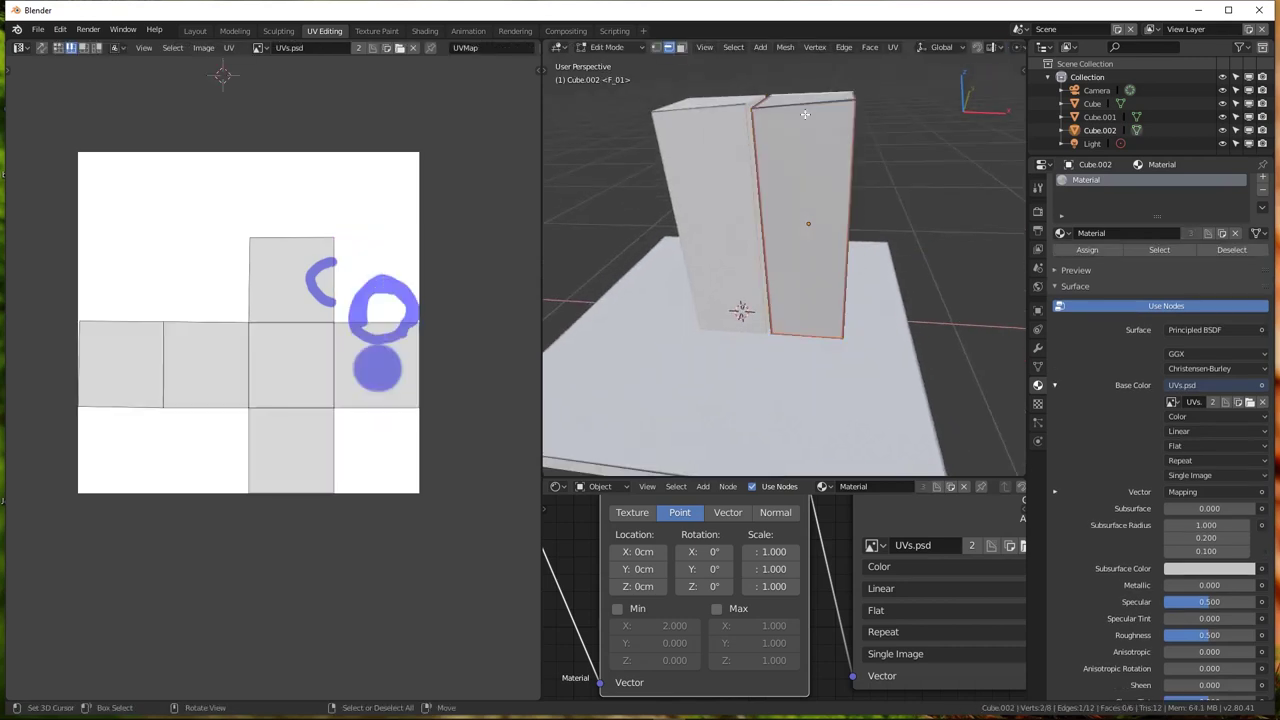
{"action": "middle_click_drag", "start_coordinate": [757, 288], "coordinate": [828, 105]}
{"action": "left_click", "coordinate": [828, 105]}
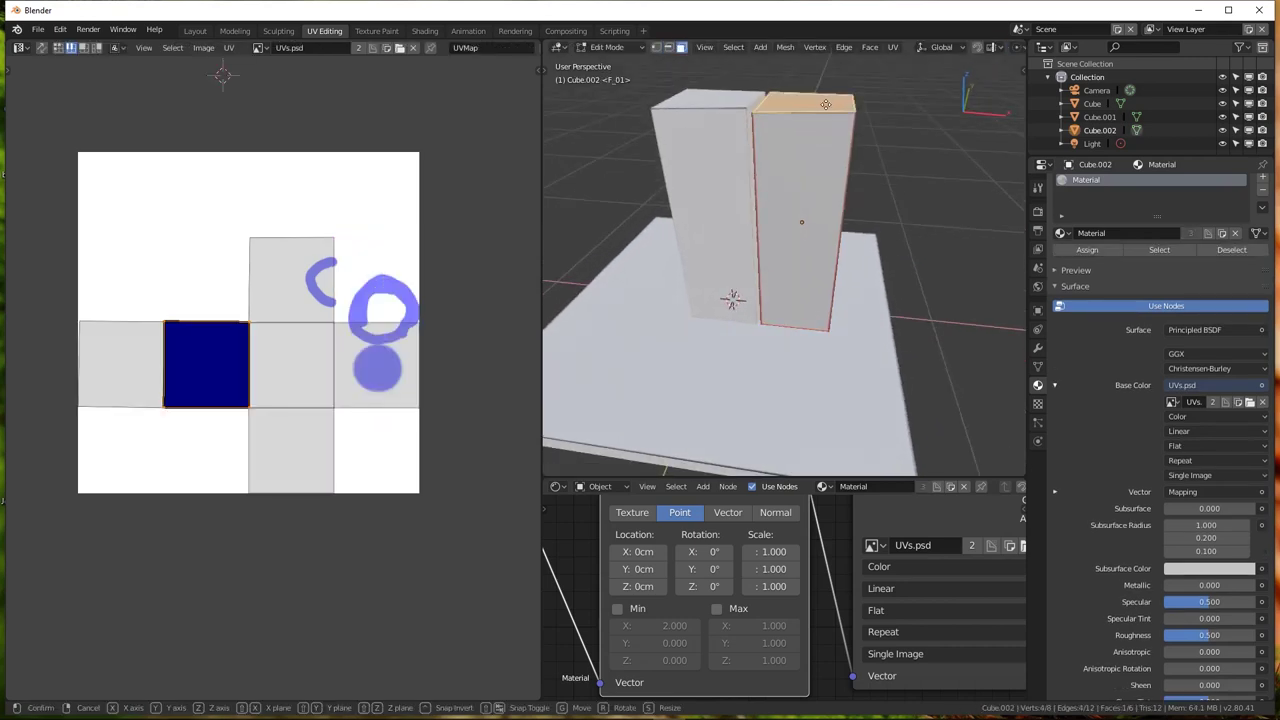
{"action": "key", "text": "g"}
{"action": "key", "text": "z"}
{"action": "left_click", "coordinate": [797, 253]}
{"action": "mouse_move", "coordinate": [797, 253]}
{"action": "middle_mouse_down"}
{"action": "mouse_move", "coordinate": [672, 124]}
{"action": "mouse_move", "coordinate": [791, 235]}
{"action": "mouse_move", "coordinate": [704, 234]}
{"action": "middle_mouse_up"}
{"action": "scroll", "coordinate": [672, 124], "scroll_direction": "down", "scroll_amount": 3}
{"action": "key", "text": "Tab"}
{"action": "scroll", "coordinate": [673, 124], "scroll_direction": "up", "scroll_amount": 4}
Select the tall block, shorter block and base plate in turn to check each object
{"action": "mouse_move", "coordinate": [697, 150]}
{"action": "middle_mouse_down"}
{"action": "mouse_move", "coordinate": [737, 217]}
{"action": "mouse_move", "coordinate": [769, 216]}
{"action": "middle_mouse_up"}
{"action": "left_click", "coordinate": [761, 145]}
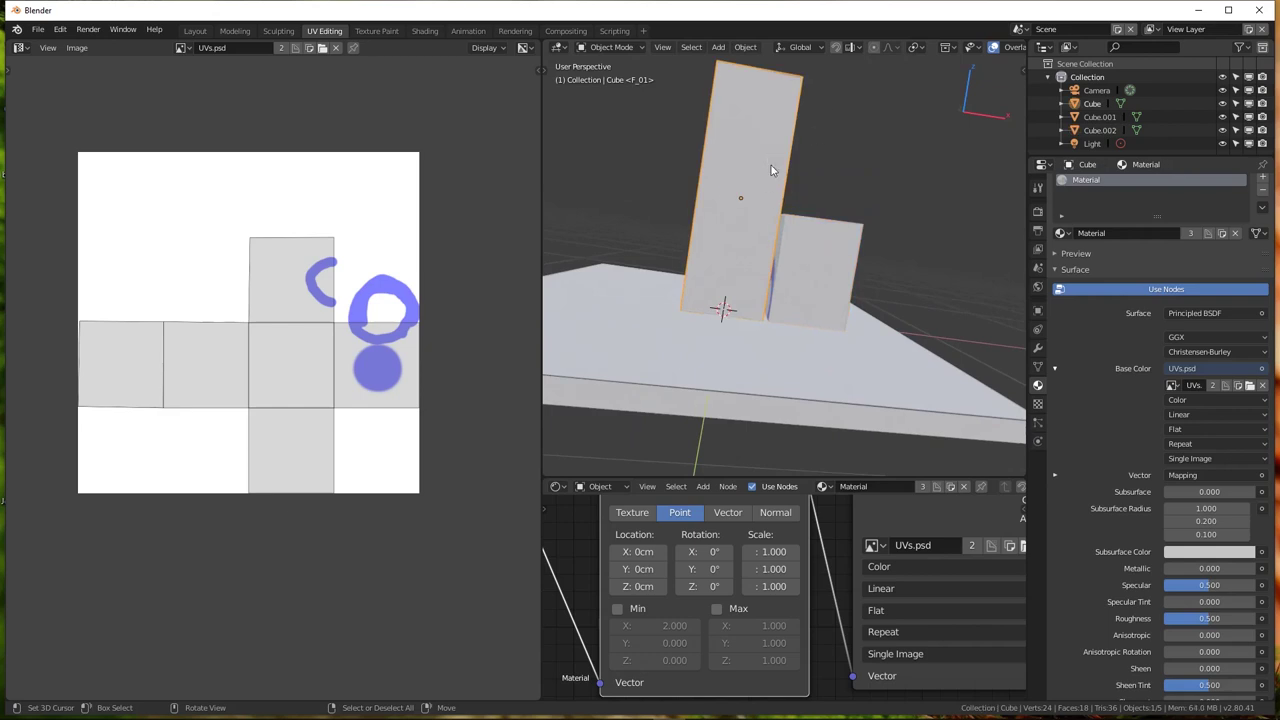
{"action": "left_click", "coordinate": [823, 253]}
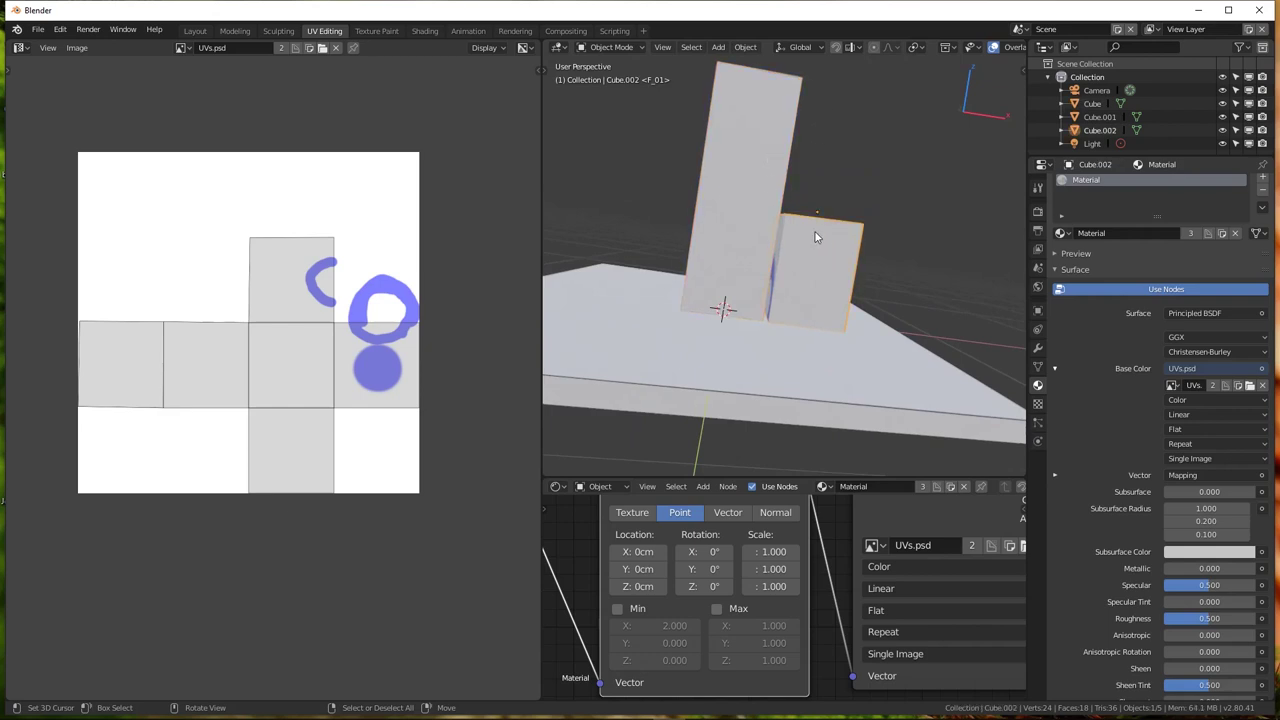
{"action": "left_click", "coordinate": [806, 420]}
{"action": "left_click", "coordinate": [739, 234]}
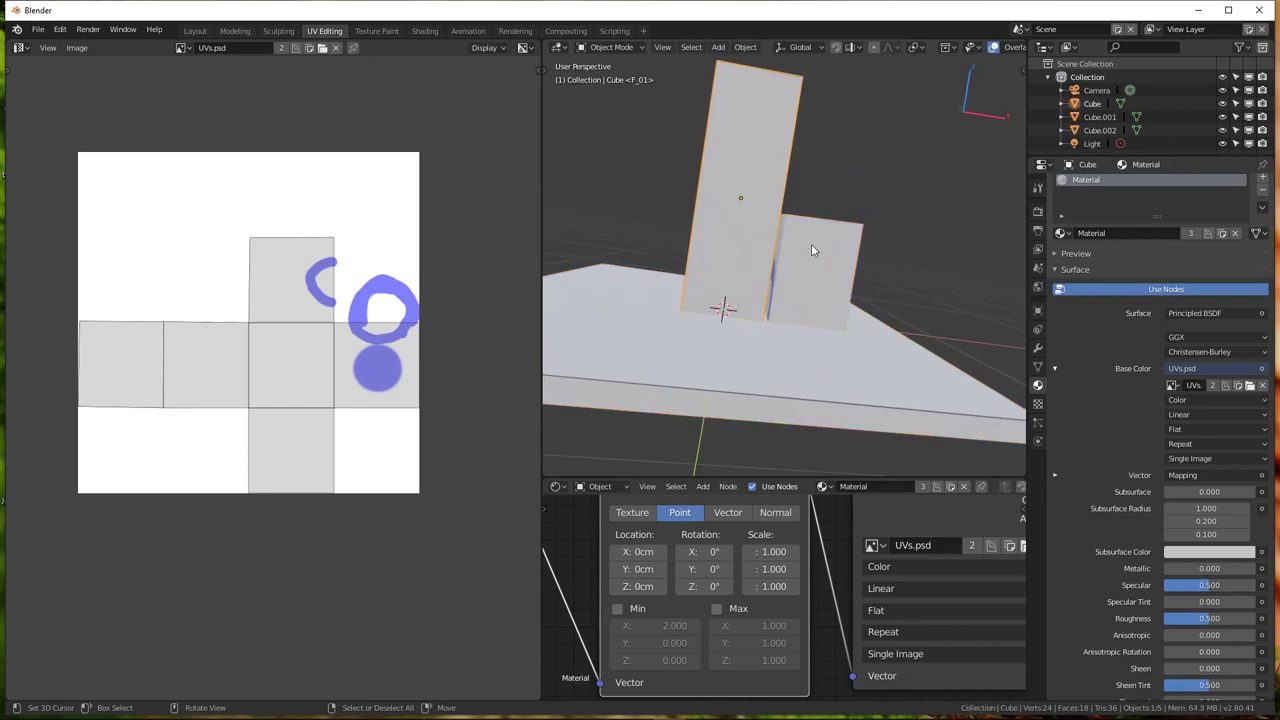
{"action": "left_click", "coordinate": [801, 316]}
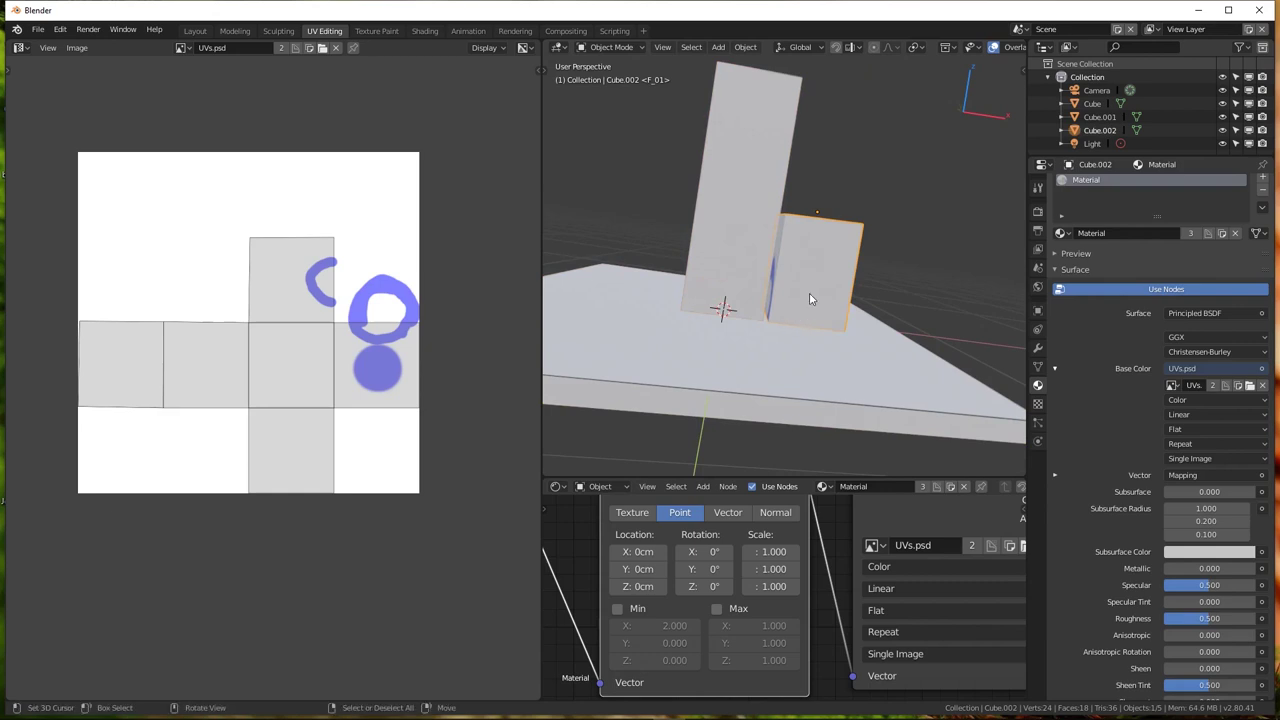
{"action": "mouse_move", "coordinate": [791, 297]}
{"action": "middle_mouse_down"}
{"action": "mouse_move", "coordinate": [723, 300]}
{"action": "mouse_move", "coordinate": [775, 285]}
{"action": "mouse_move", "coordinate": [765, 267]}
{"action": "middle_mouse_up"}
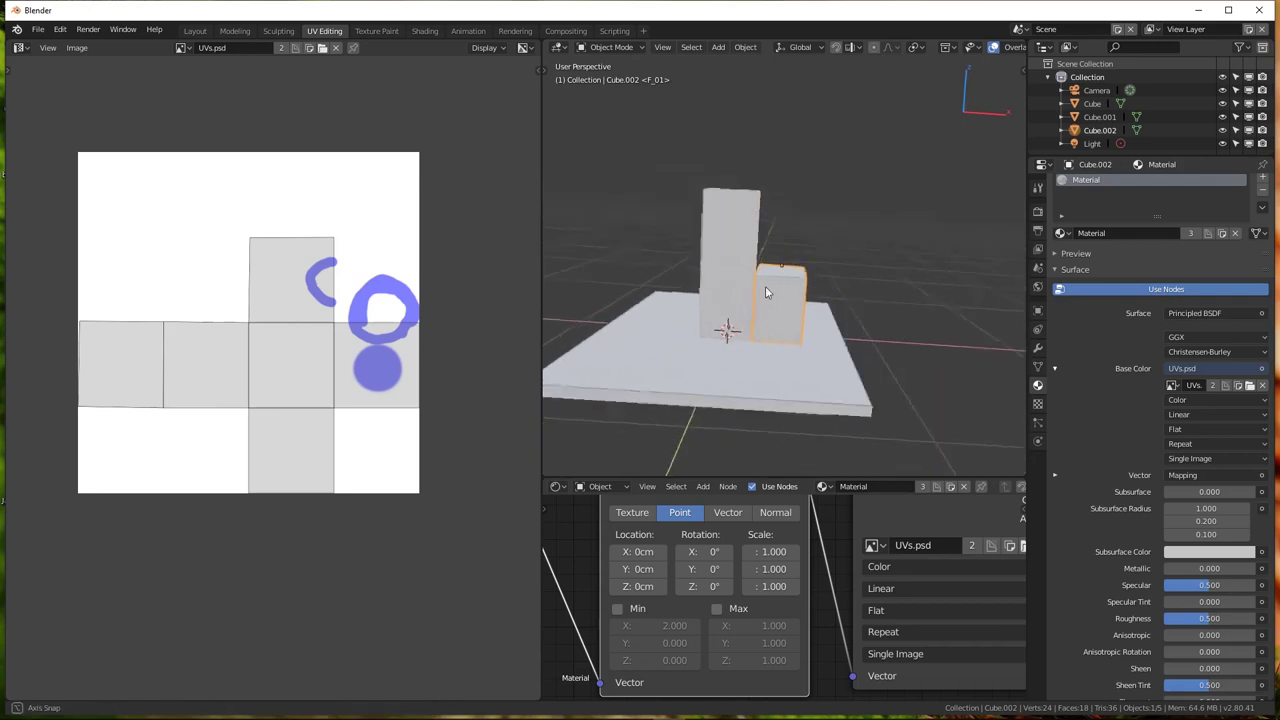
Select the tall block and enter Edit Mode with all faces deselected
{"action": "left_click", "coordinate": [733, 222]}
{"action": "key", "text": "Tab"}
{"action": "key", "text": "alt+a"}
Unwrap all faces of the tall block and orbit to inspect the result
{"action": "key", "text": "a"}
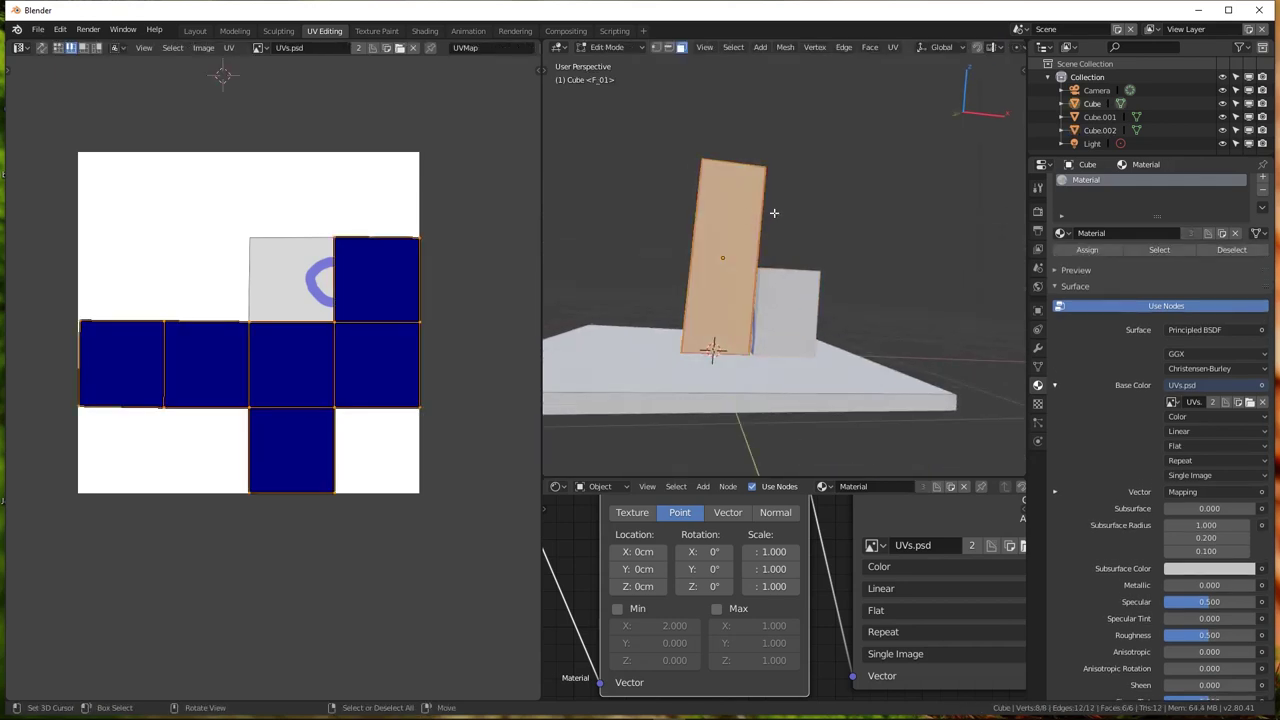
{"action": "key", "text": "u"}
{"action": "left_click", "coordinate": [775, 213]}
{"action": "mouse_move", "coordinate": [775, 218]}
{"action": "middle_mouse_down"}
{"action": "mouse_move", "coordinate": [651, 280]}
{"action": "mouse_move", "coordinate": [684, 249]}
{"action": "mouse_move", "coordinate": [720, 280]}
{"action": "mouse_move", "coordinate": [801, 307]}
{"action": "mouse_move", "coordinate": [760, 340]}
{"action": "mouse_move", "coordinate": [805, 313]}
{"action": "mouse_move", "coordinate": [677, 271]}
{"action": "mouse_move", "coordinate": [792, 308]}
{"action": "mouse_move", "coordinate": [826, 403]}
{"action": "mouse_move", "coordinate": [826, 377]}
{"action": "mouse_move", "coordinate": [763, 263]}
{"action": "mouse_move", "coordinate": [811, 224]}
{"action": "mouse_move", "coordinate": [666, 214]}
{"action": "mouse_move", "coordinate": [791, 234]}
{"action": "mouse_move", "coordinate": [694, 270]}
{"action": "mouse_move", "coordinate": [754, 363]}
{"action": "mouse_move", "coordinate": [817, 308]}
{"action": "mouse_move", "coordinate": [794, 290]}
{"action": "mouse_move", "coordinate": [837, 286]}
{"action": "mouse_move", "coordinate": [807, 311]}
{"action": "mouse_move", "coordinate": [609, 209]}
{"action": "mouse_move", "coordinate": [891, 251]}
{"action": "mouse_move", "coordinate": [855, 262]}
{"action": "mouse_move", "coordinate": [803, 337]}
{"action": "mouse_move", "coordinate": [749, 206]}
{"action": "middle_mouse_up"}
{"action": "scroll", "coordinate": [720, 280], "scroll_direction": "up", "scroll_amount": 4}
{"action": "scroll", "coordinate": [801, 307], "scroll_direction": "down", "scroll_amount": 2}
{"action": "key", "text": "alt+a"}
In local view, mark a seam on one edge of the tall block and re-unwrap it into a cross
{"action": "key", "text": "KP_Divide"}
{"action": "left_click", "coordinate": [744, 203]}
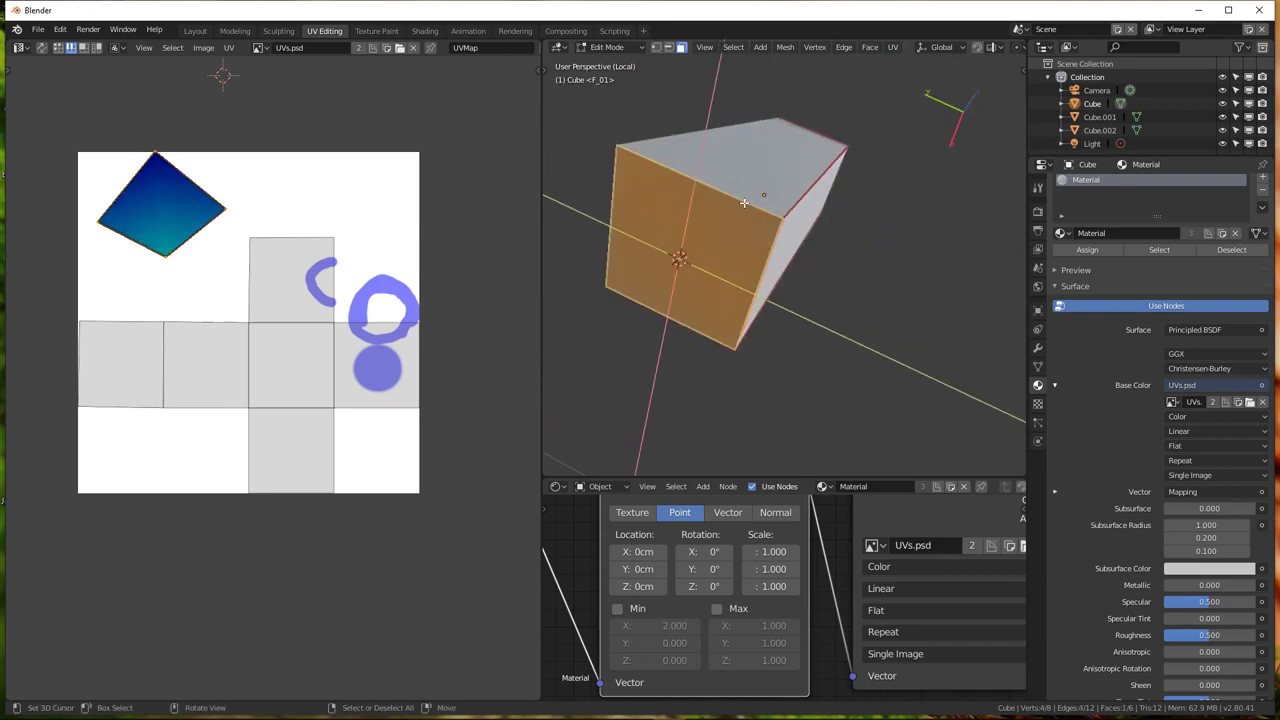
{"action": "key", "text": "2"}
{"action": "left_click", "coordinate": [744, 203]}
{"action": "key", "text": "ctrl+e"}
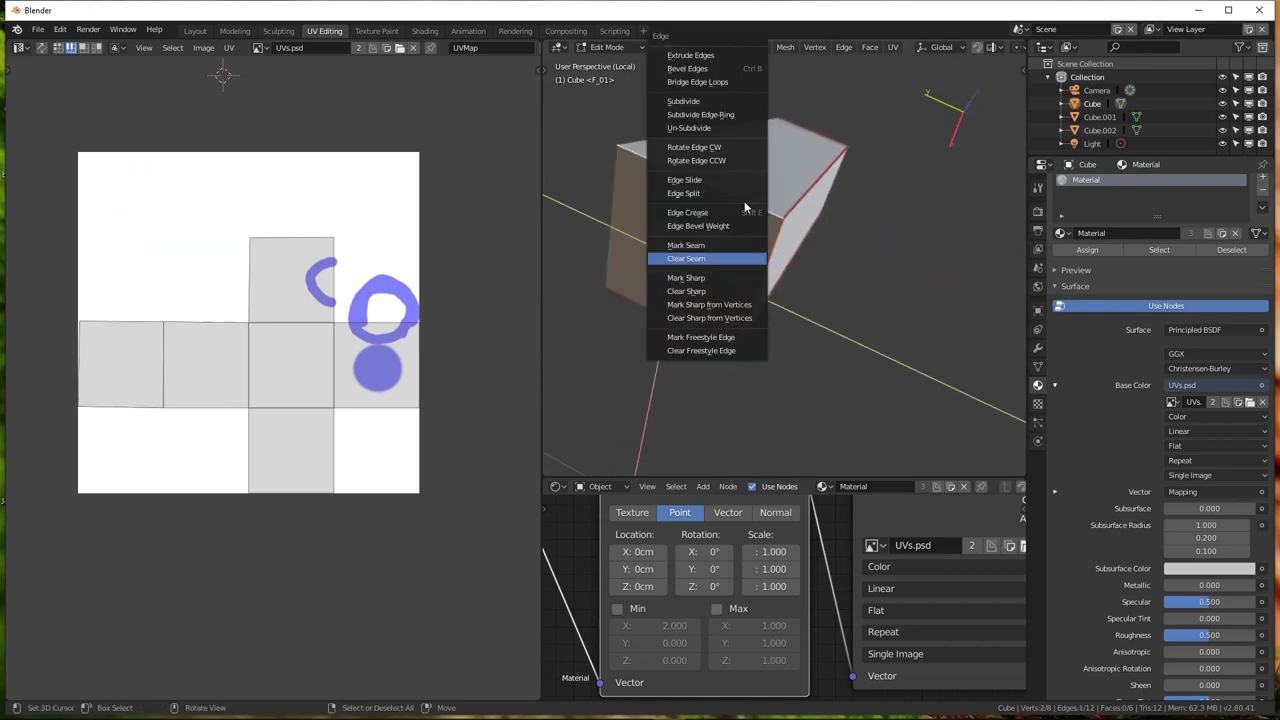
{"action": "left_click", "coordinate": [700, 245]}
{"action": "key", "text": "a"}
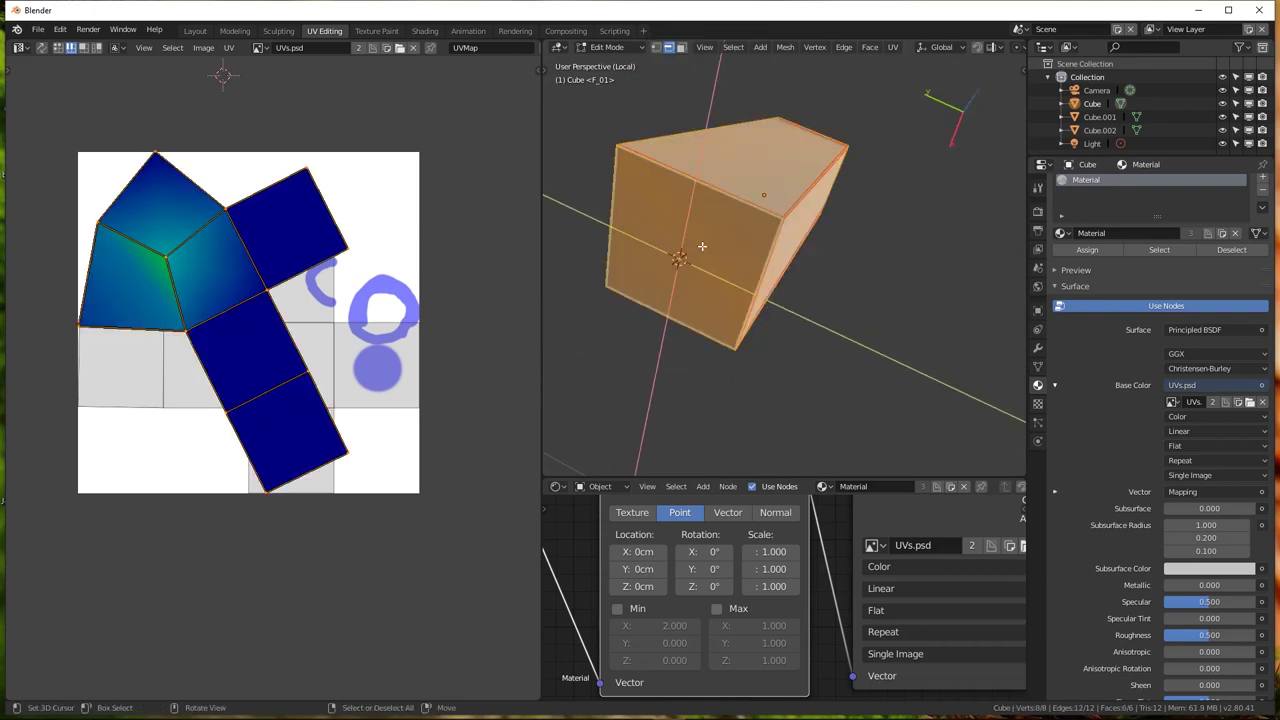
{"action": "key", "text": "u"}
{"action": "left_click", "coordinate": [703, 251]}
Return to Object Mode and isolate the shorter block in local view
{"action": "mouse_move", "coordinate": [703, 251]}
{"action": "middle_mouse_down"}
{"action": "mouse_move", "coordinate": [818, 280]}
{"action": "mouse_move", "coordinate": [737, 263]}
{"action": "middle_mouse_up"}
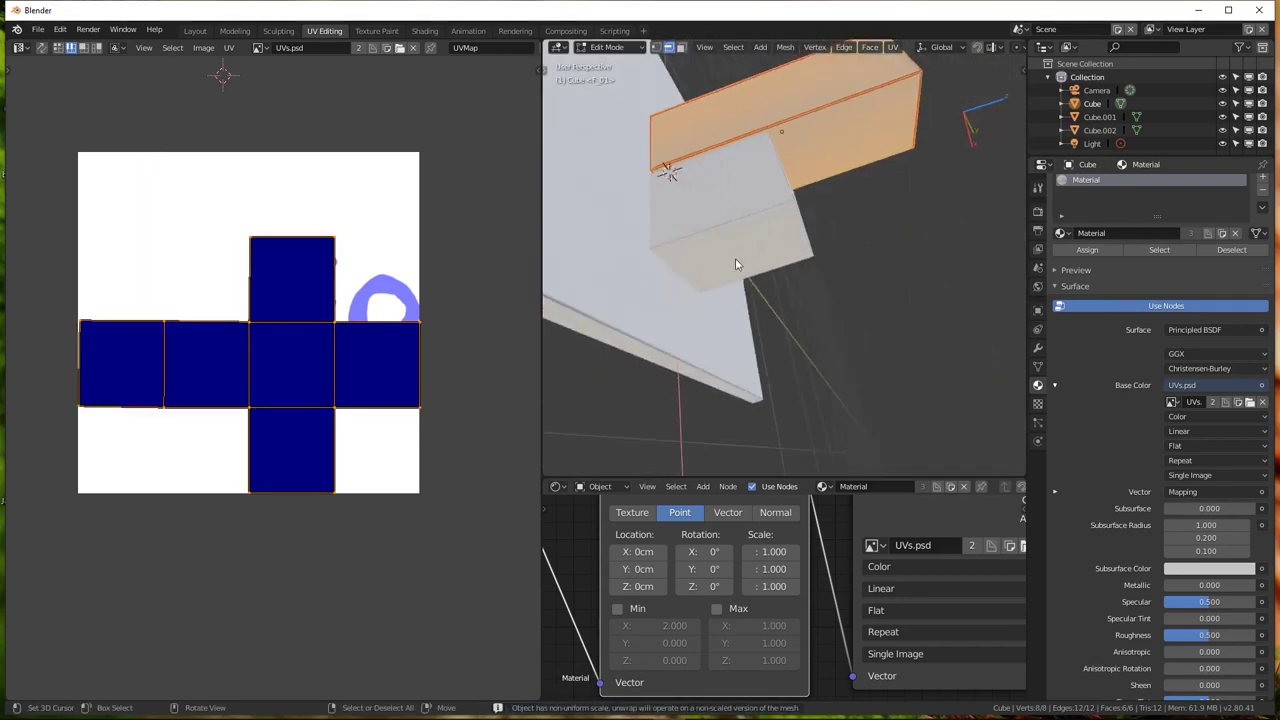
{"action": "key", "text": "Tab"}
{"action": "left_click", "coordinate": [727, 237]}
{"action": "key", "text": "KP_Divide"}
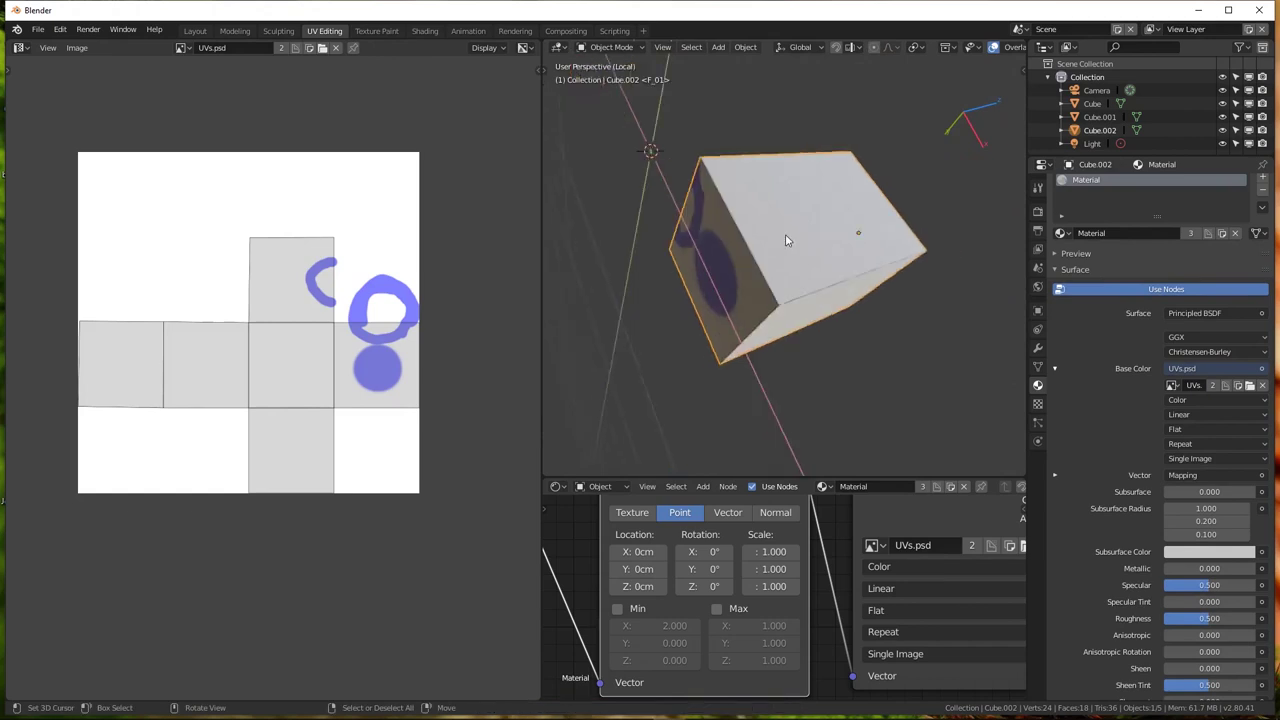
Mark a seam on one edge of the small block and unwrap all its faces
{"action": "key", "text": "Tab"}
{"action": "left_click", "coordinate": [788, 237]}
{"action": "middle_click_drag", "start_coordinate": [788, 237], "coordinate": [806, 320]}
{"action": "left_click", "coordinate": [805, 308]}
{"action": "right_click", "coordinate": [805, 292]}
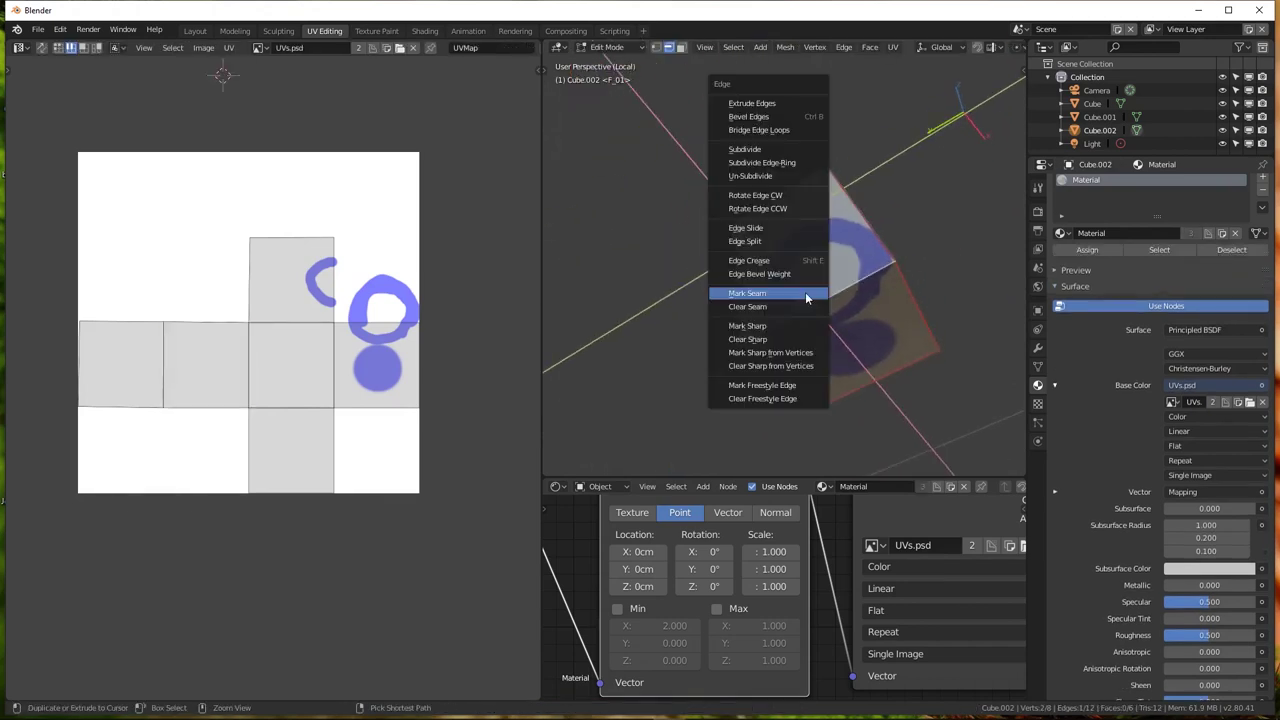
{"action": "left_click", "coordinate": [805, 292]}
{"action": "key", "text": "a"}
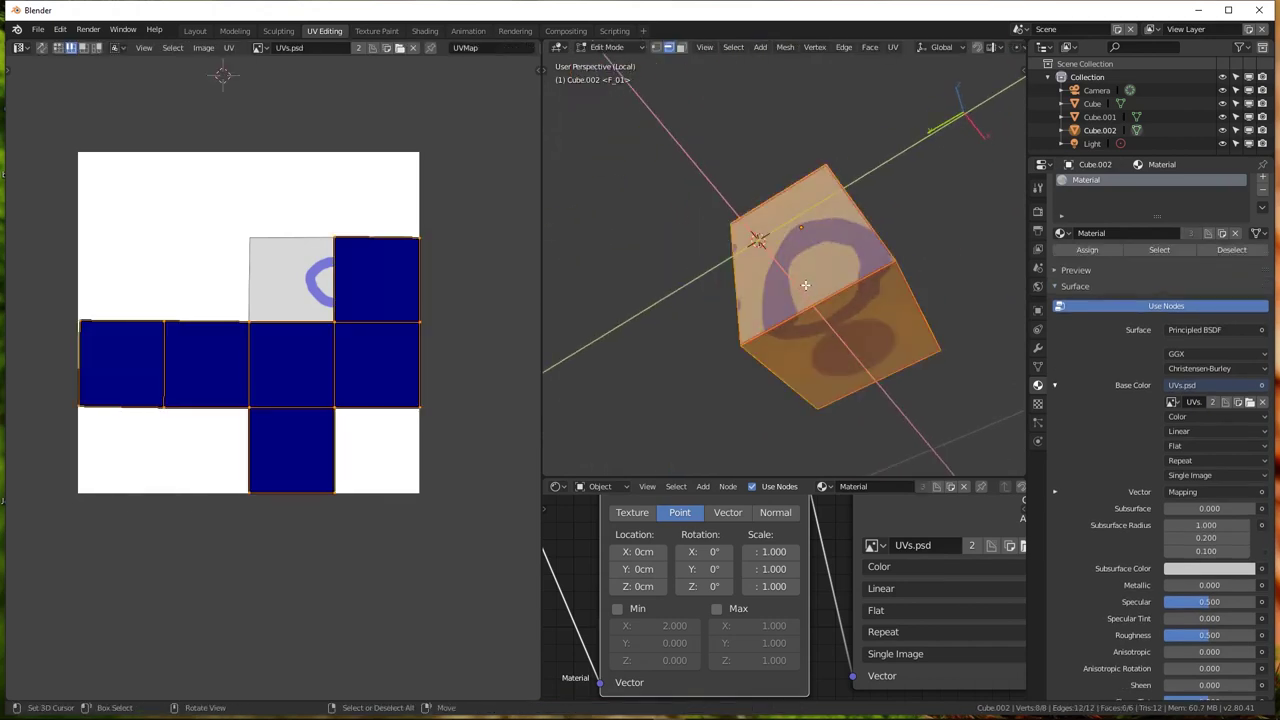
{"action": "key", "text": "u"}
{"action": "left_click", "coordinate": [806, 289]}
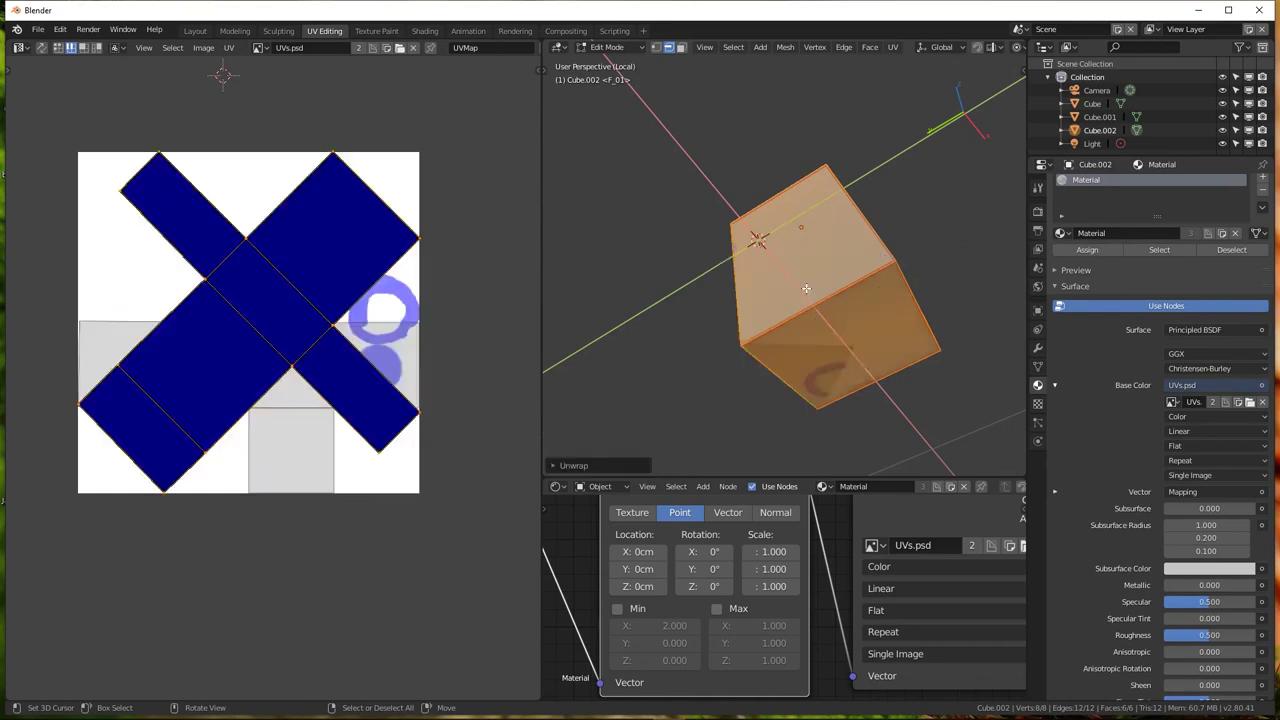
{"action": "scroll", "coordinate": [809, 283], "scroll_direction": "down", "scroll_amount": 3}
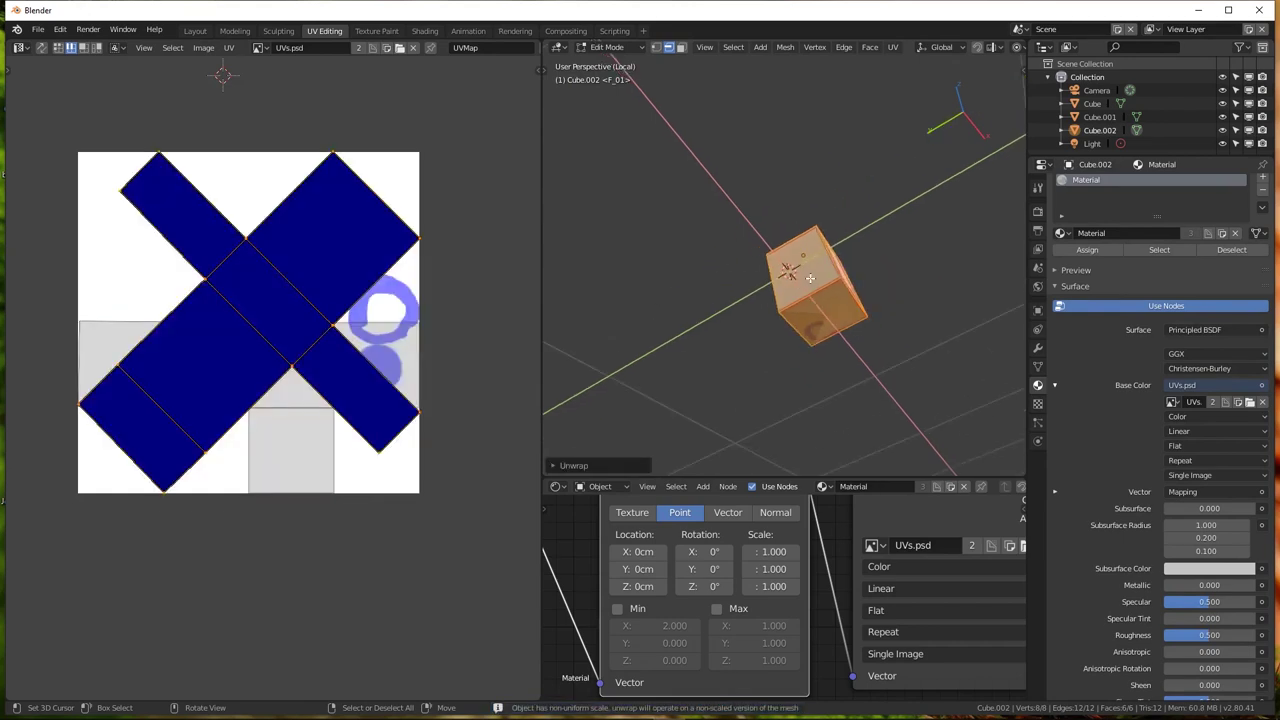
{"action": "scroll", "coordinate": [807, 283], "scroll_direction": "up", "scroll_amount": 5}
{"action": "middle_click_drag", "start_coordinate": [807, 283], "coordinate": [800, 265]}
Rotate the small block's UV cross upright and scale it down
{"action": "key", "text": "Tab"}
{"action": "key", "text": "Tab"}
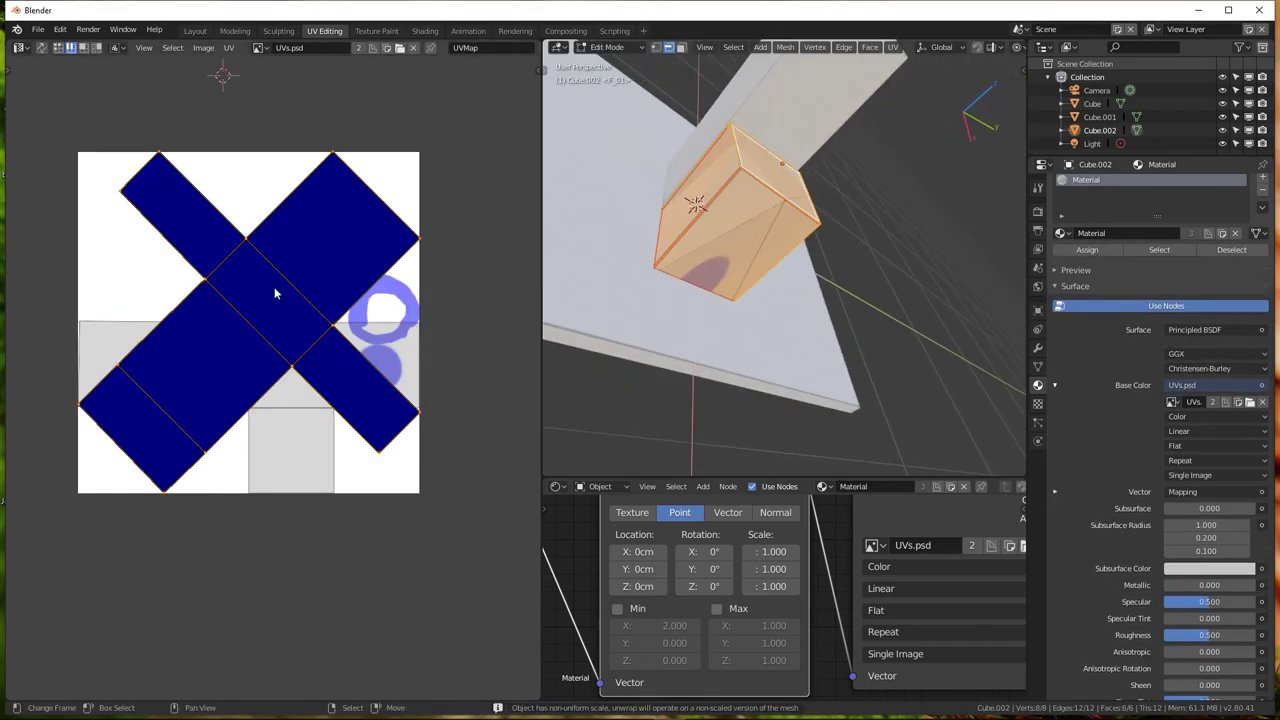
{"action": "key", "text": "r"}
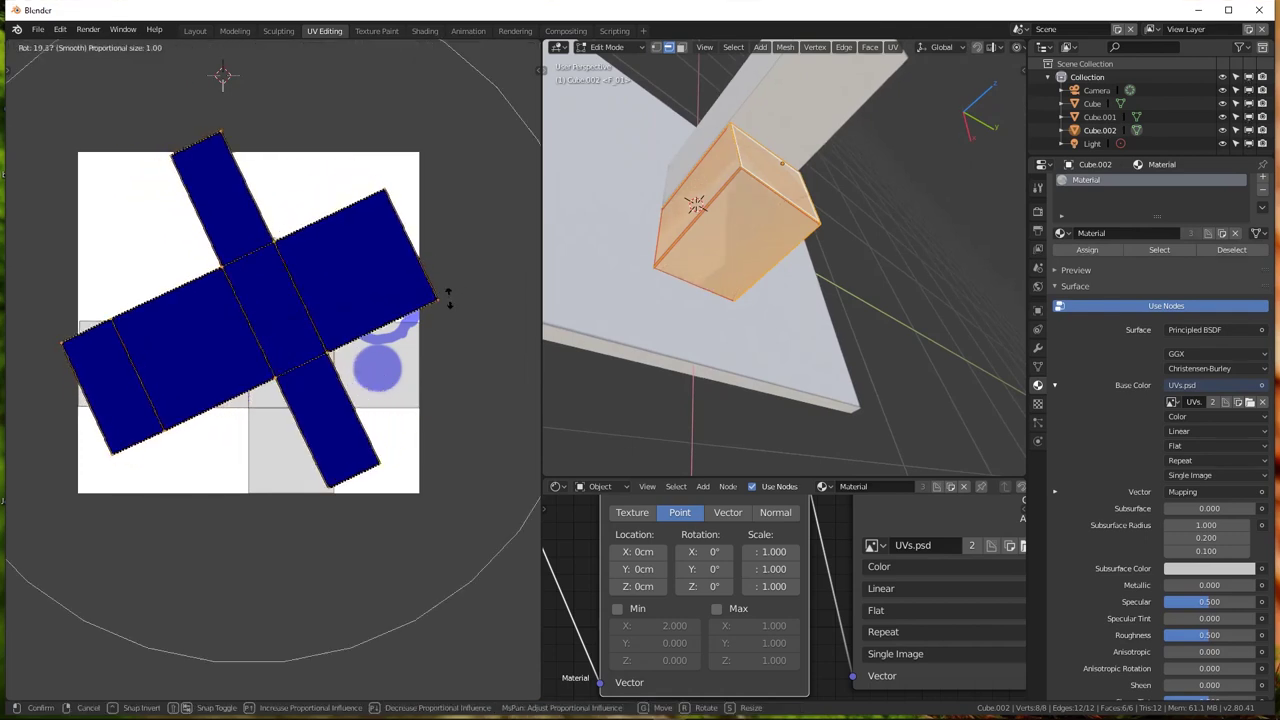
{"action": "left_click", "coordinate": [440, 385]}
{"action": "key", "text": "Tab"}
{"action": "scroll", "coordinate": [250, 300], "scroll_direction": "down", "scroll_amount": 4}
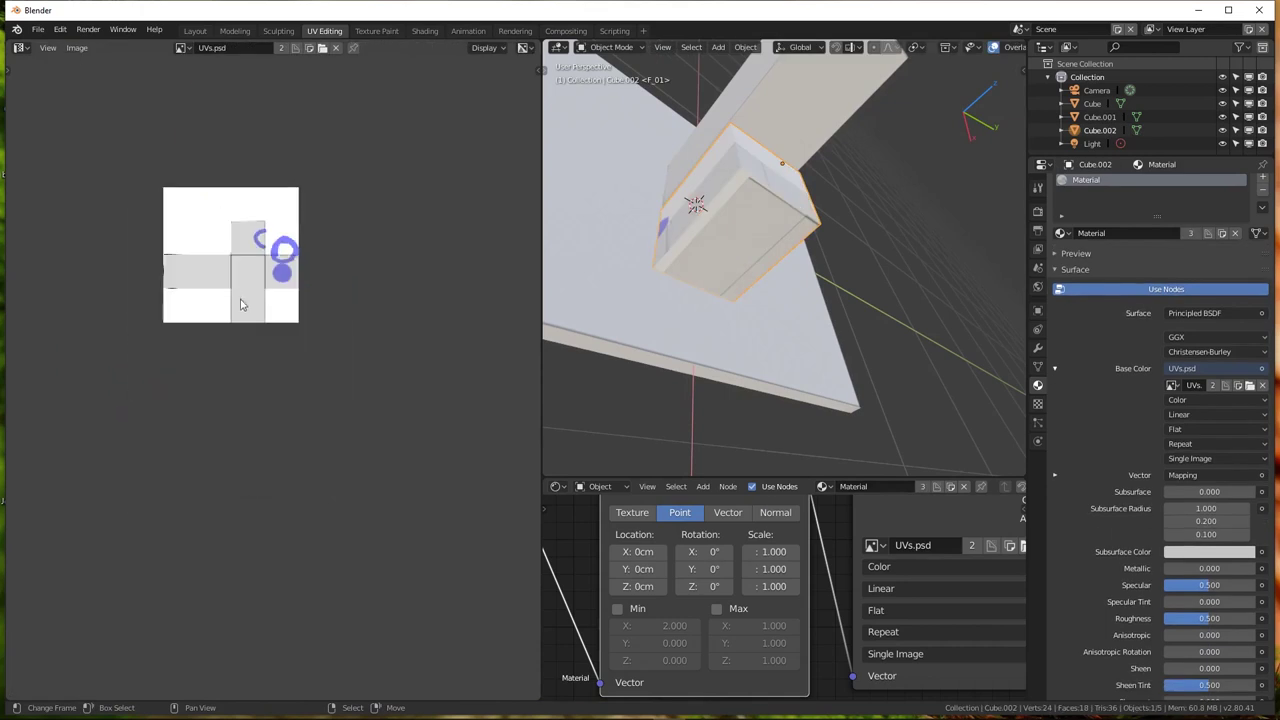
{"action": "mouse_move", "coordinate": [700, 250]}
{"action": "middle_mouse_down"}
{"action": "mouse_move", "coordinate": [826, 264]}
{"action": "mouse_move", "coordinate": [694, 204]}
{"action": "mouse_move", "coordinate": [748, 349]}
{"action": "middle_mouse_up"}
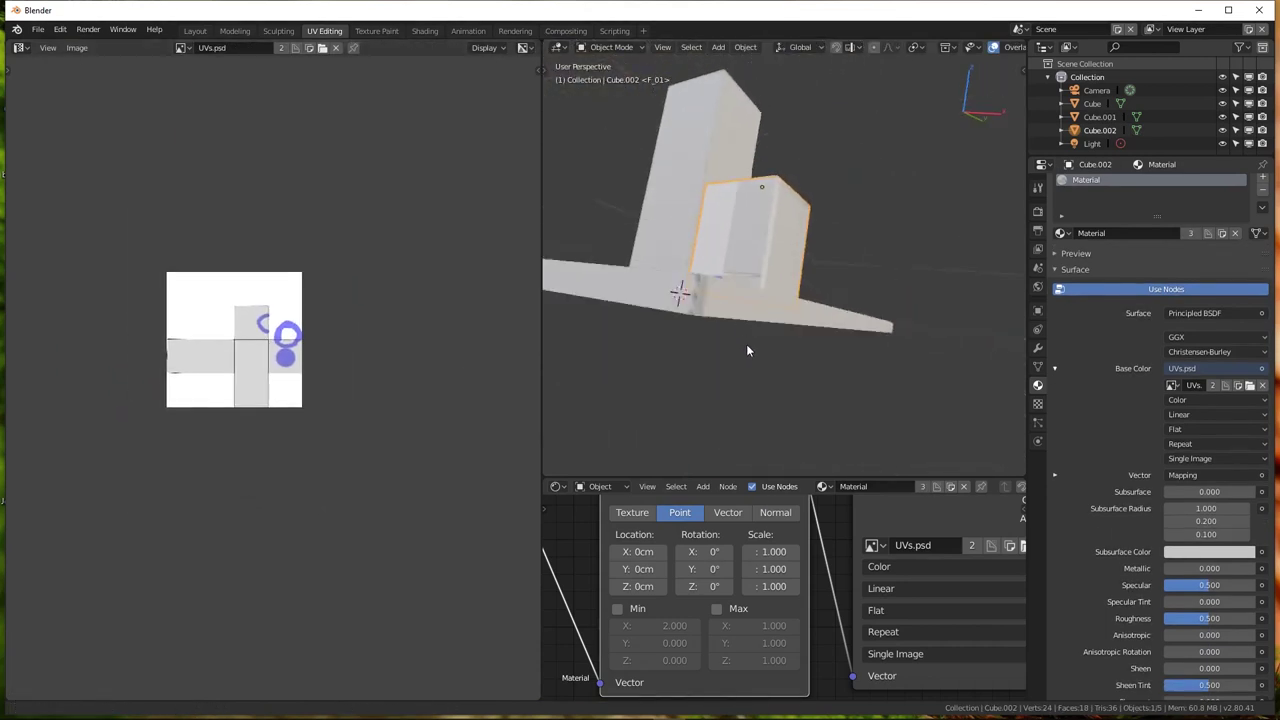
{"action": "key", "text": "Tab"}
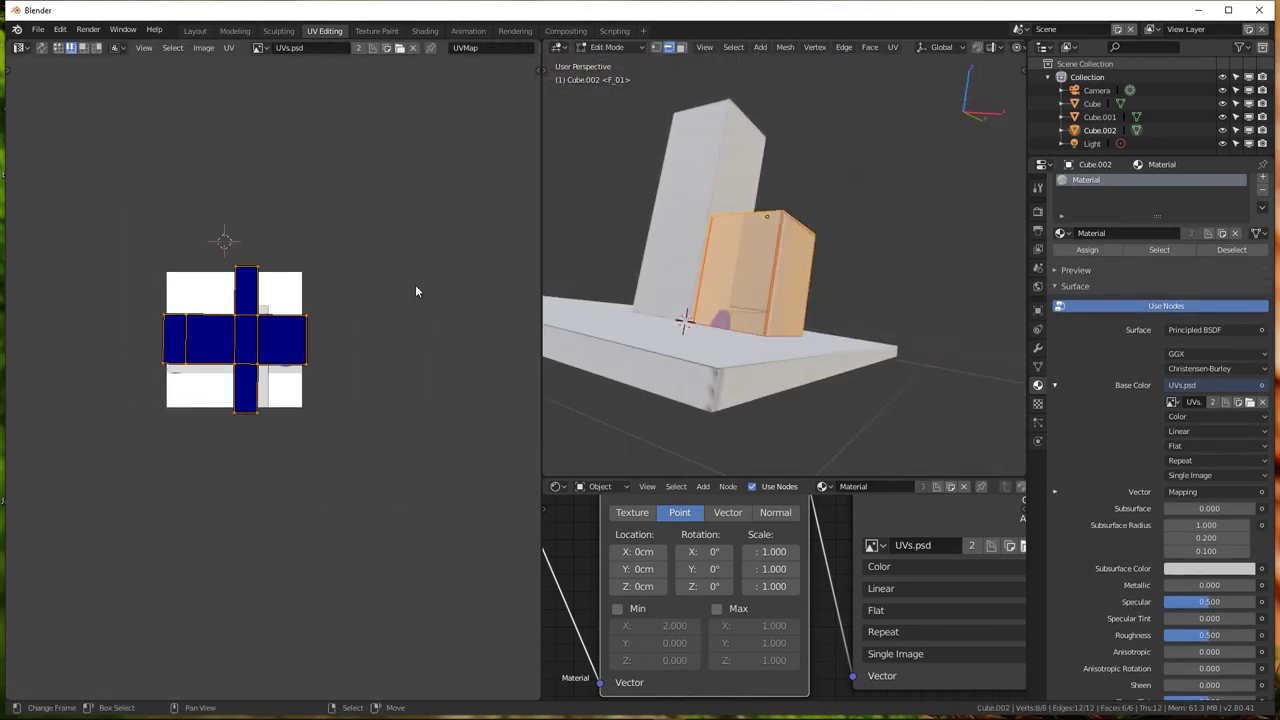
{"action": "key", "text": "s"}
{"action": "left_click", "coordinate": [314, 318]}
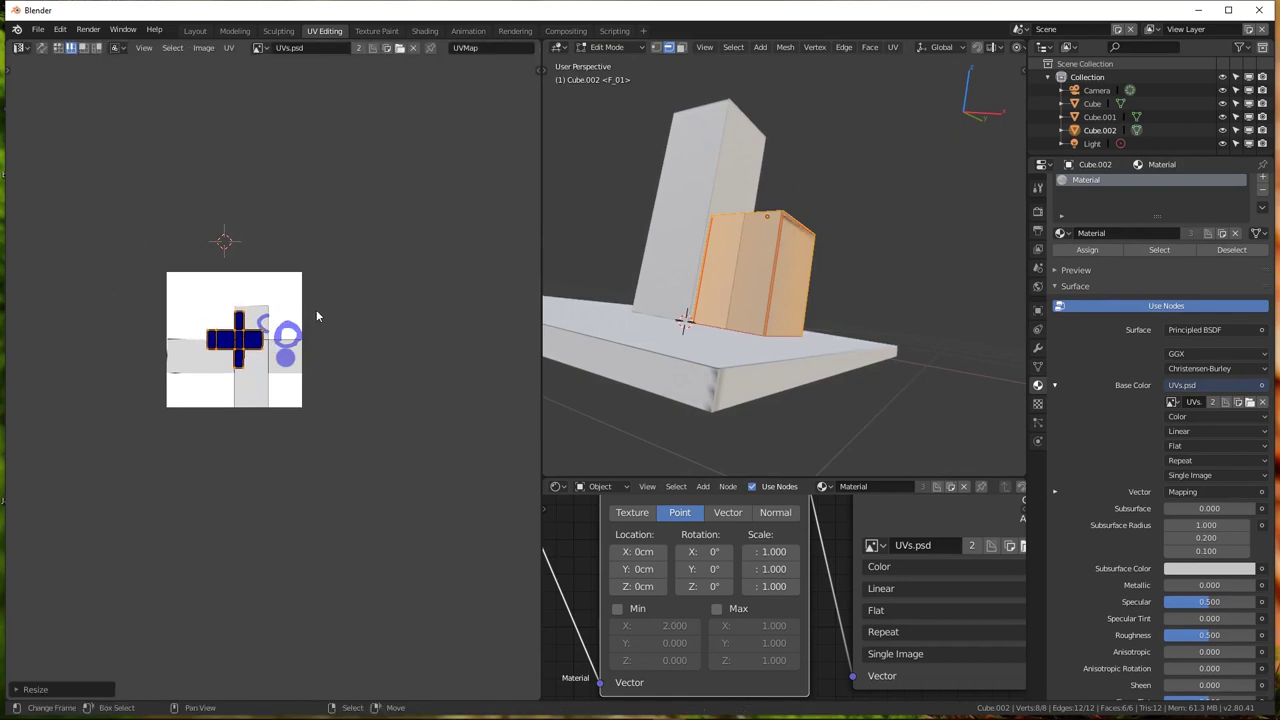
Enter Edit Mode on the base plate Cube.001 and select all its faces
{"action": "scroll", "coordinate": [258, 305], "scroll_direction": "up", "scroll_amount": 3}
{"action": "mouse_move", "coordinate": [700, 360]}
{"action": "middle_mouse_down"}
{"action": "mouse_move", "coordinate": [763, 374]}
{"action": "mouse_move", "coordinate": [766, 306]}
{"action": "middle_mouse_up"}
{"action": "key", "text": "Tab"}
{"action": "left_click", "coordinate": [766, 306]}
{"action": "key", "text": "Tab"}
{"action": "key", "text": "a"}
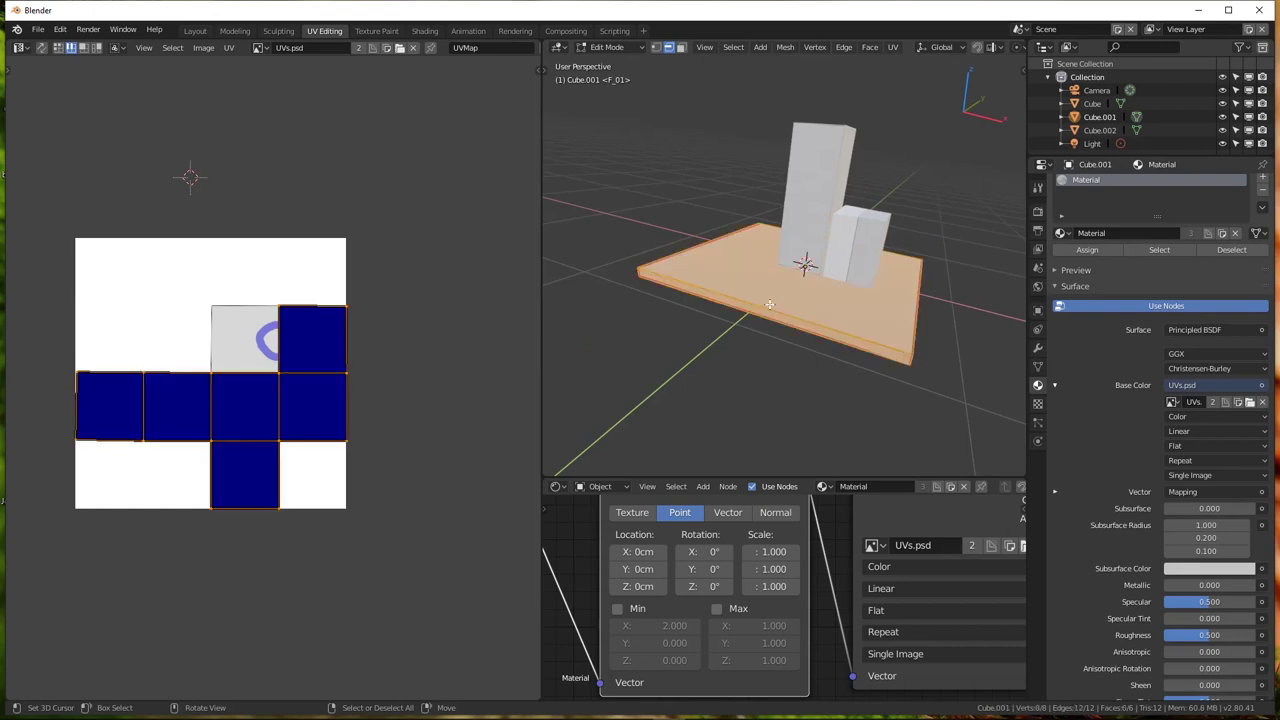
Reset the base plate's UVs to one full square and scale them up
{"action": "key", "text": "u"}
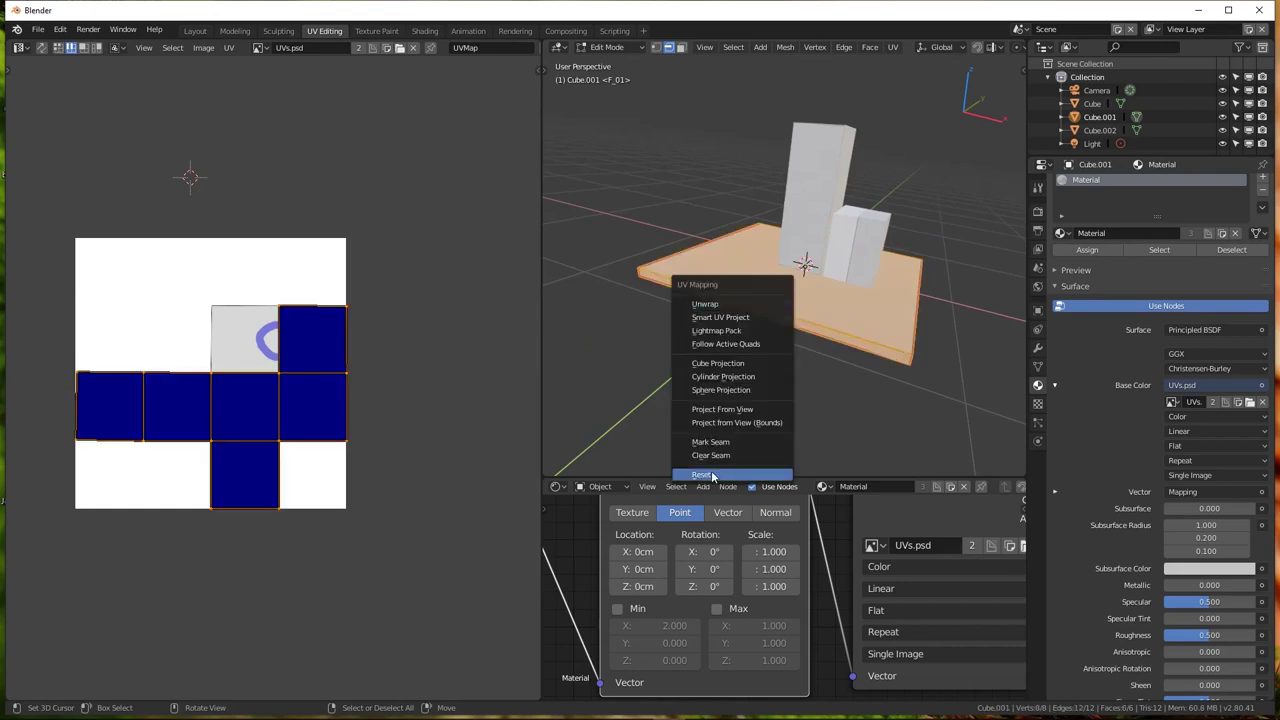
{"action": "left_click", "coordinate": [714, 474]}
{"action": "middle_click_drag", "start_coordinate": [770, 243], "coordinate": [790, 260]}
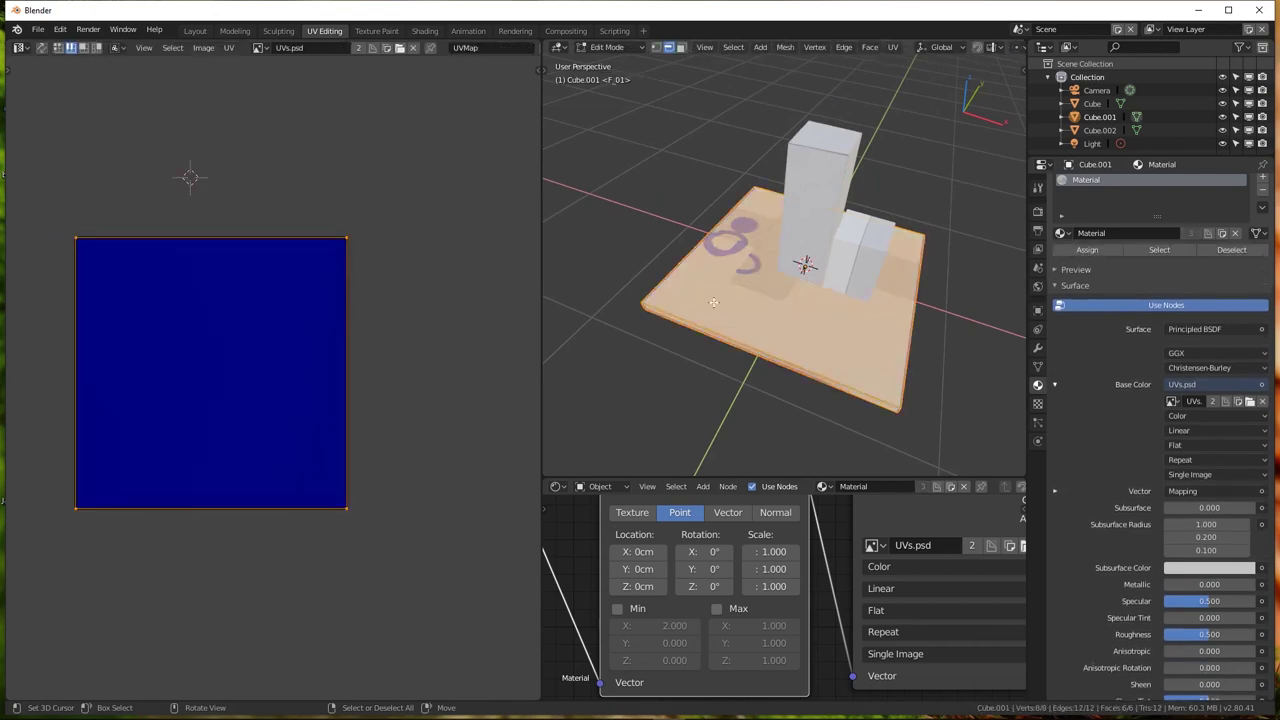
{"action": "key", "text": "s"}
{"action": "left_click", "coordinate": [400, 225]}
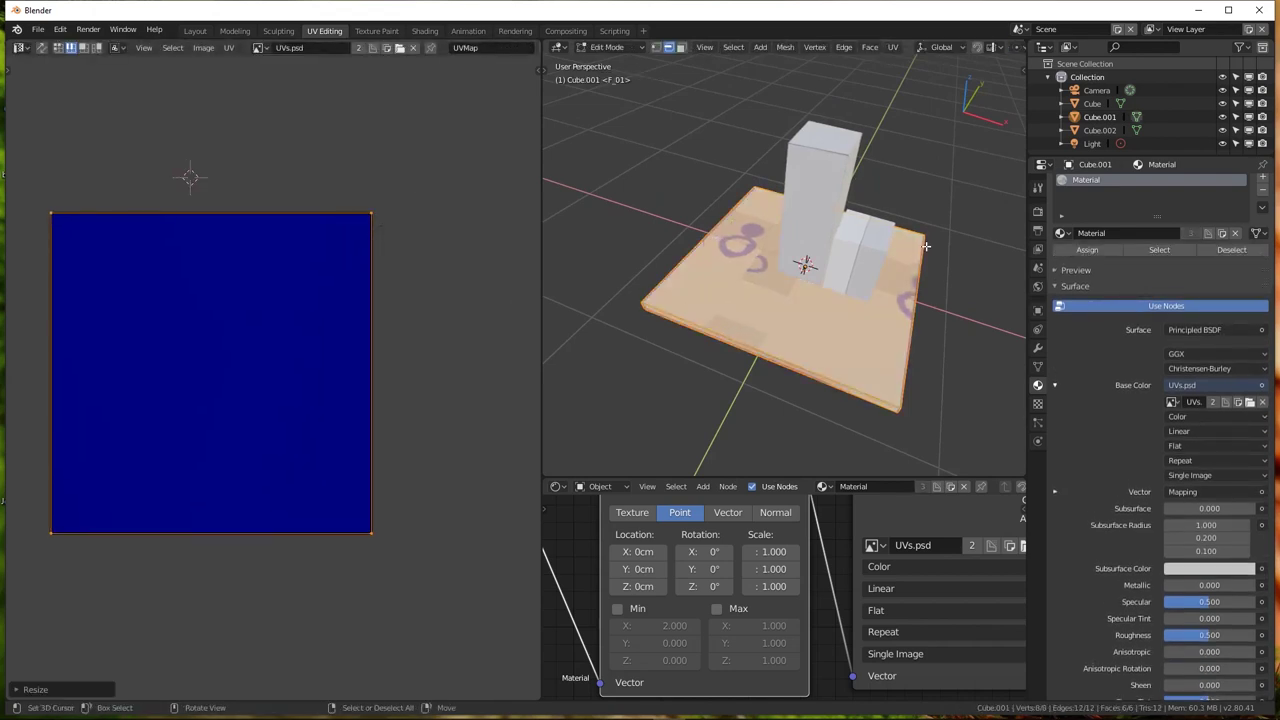
{"action": "scroll", "coordinate": [725, 290], "scroll_direction": "down", "scroll_amount": 5}
{"action": "scroll", "coordinate": [725, 290], "scroll_direction": "up", "scroll_amount": 3}
{"action": "scroll", "coordinate": [725, 290], "scroll_direction": "up", "scroll_amount": 1}
{"action": "scroll", "coordinate": [725, 290], "scroll_direction": "up", "scroll_amount": 3}
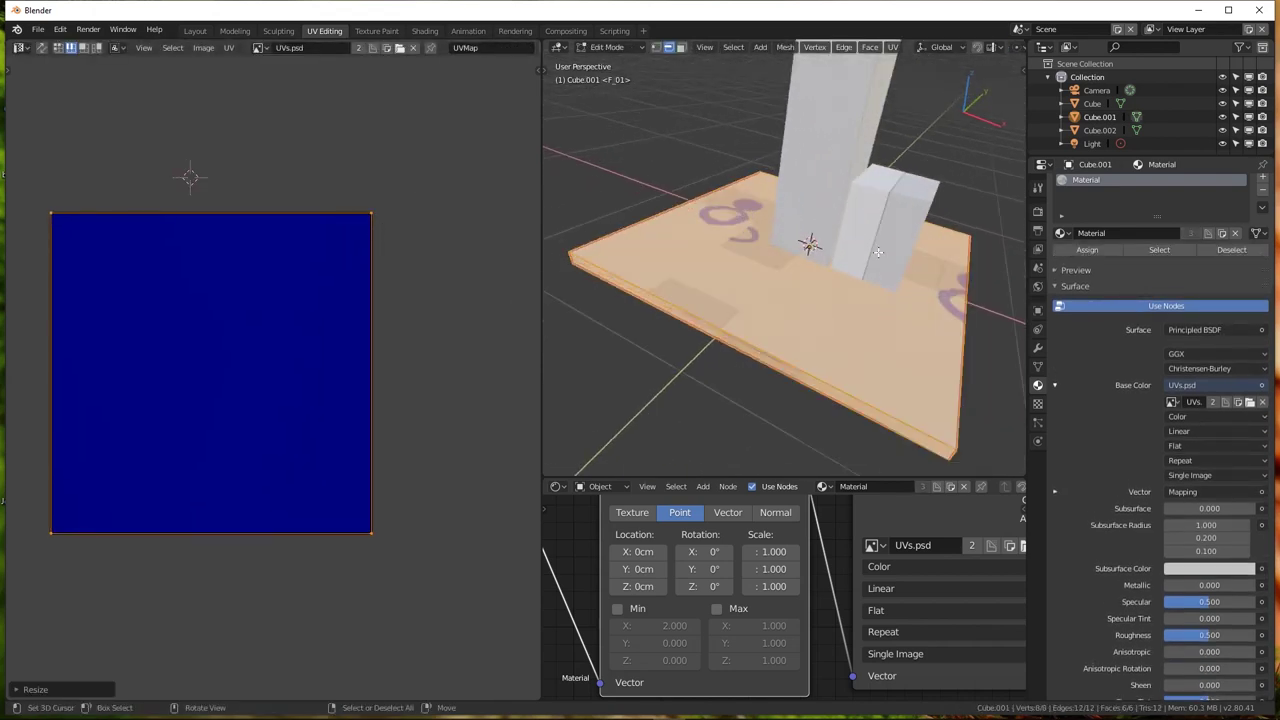
Show the TestingUv image behind the UVs and set its generated type to UV Grid
{"action": "left_click", "coordinate": [262, 51]}
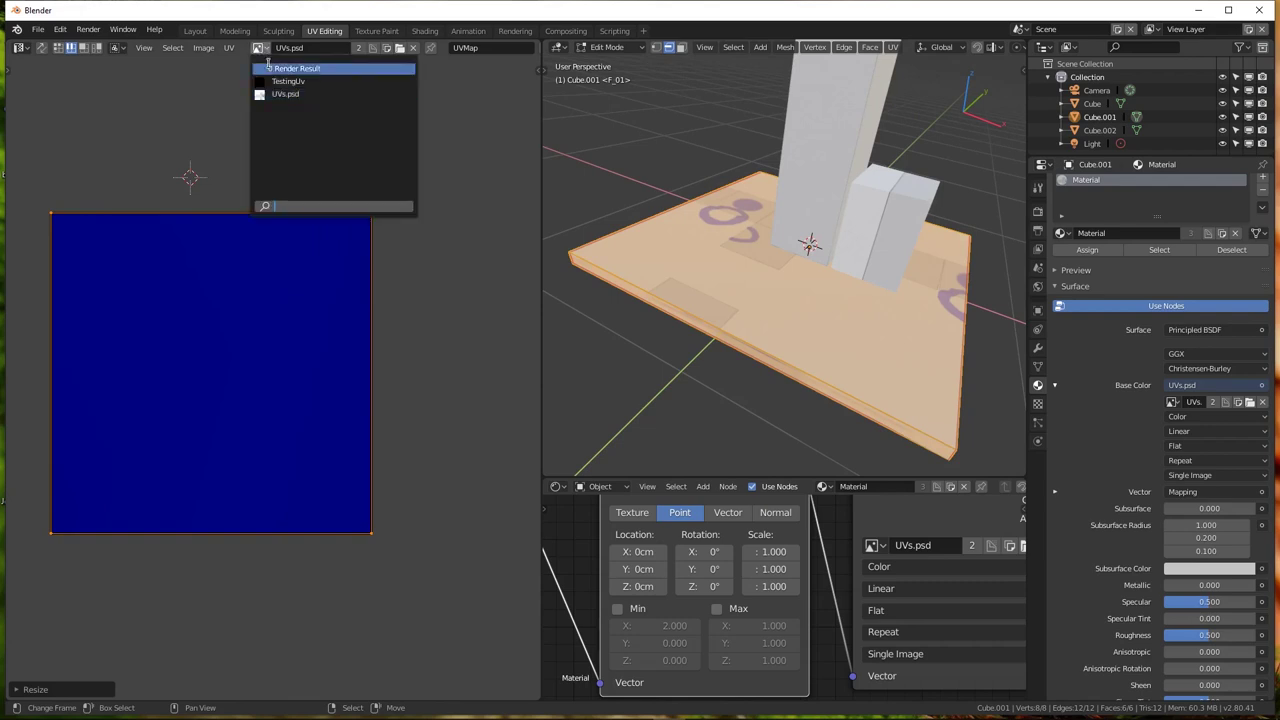
{"action": "left_click", "coordinate": [292, 93]}
{"action": "key", "text": "ctrl+space"}
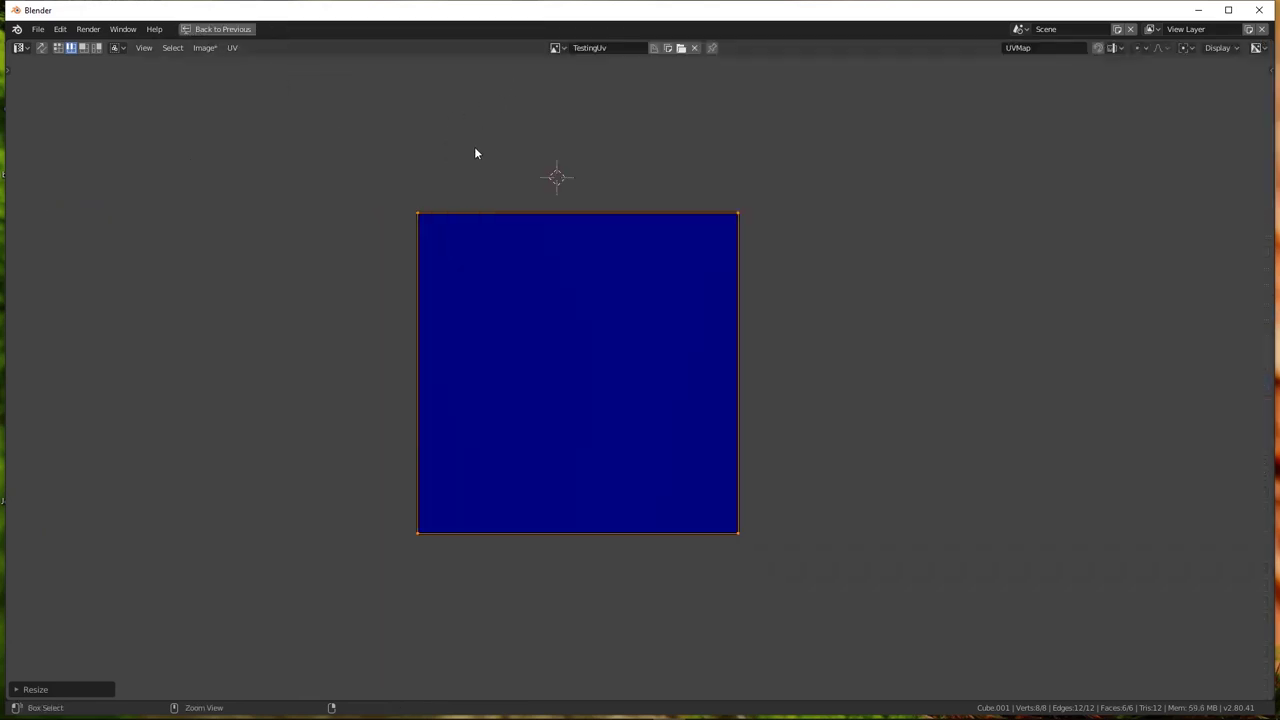
{"action": "left_click", "coordinate": [1214, 48]}
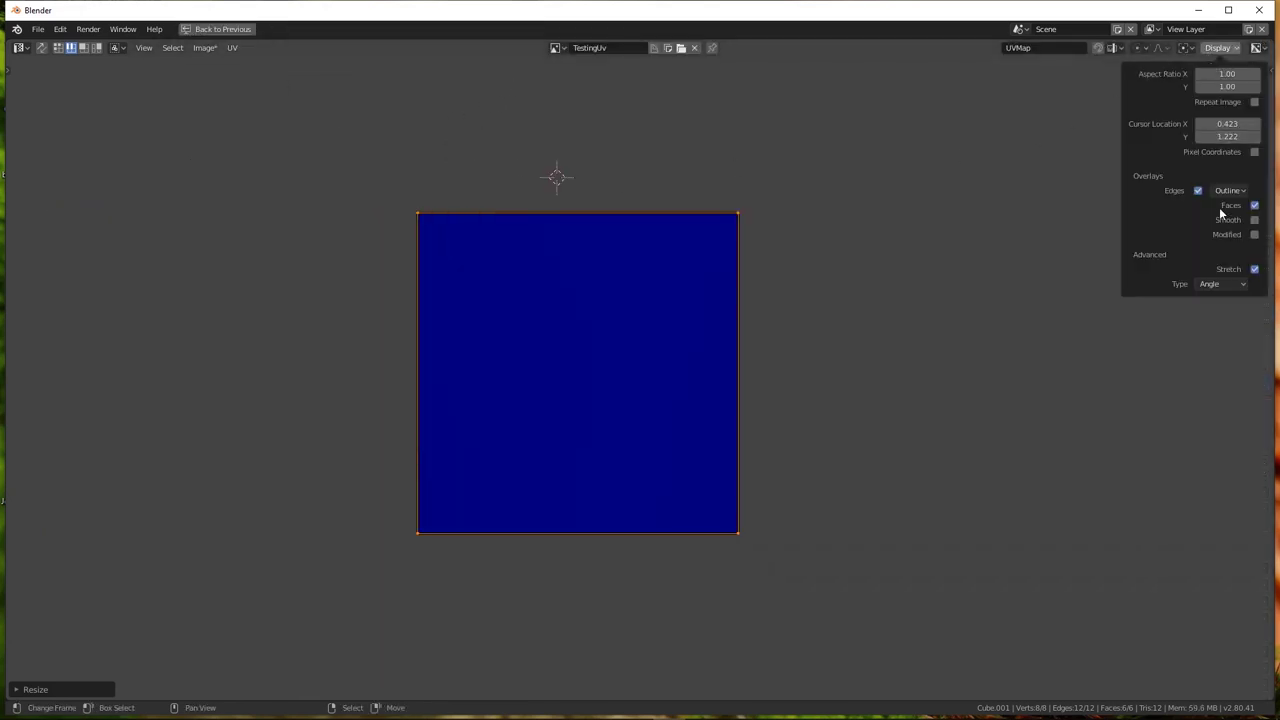
{"action": "left_click", "coordinate": [1231, 52]}
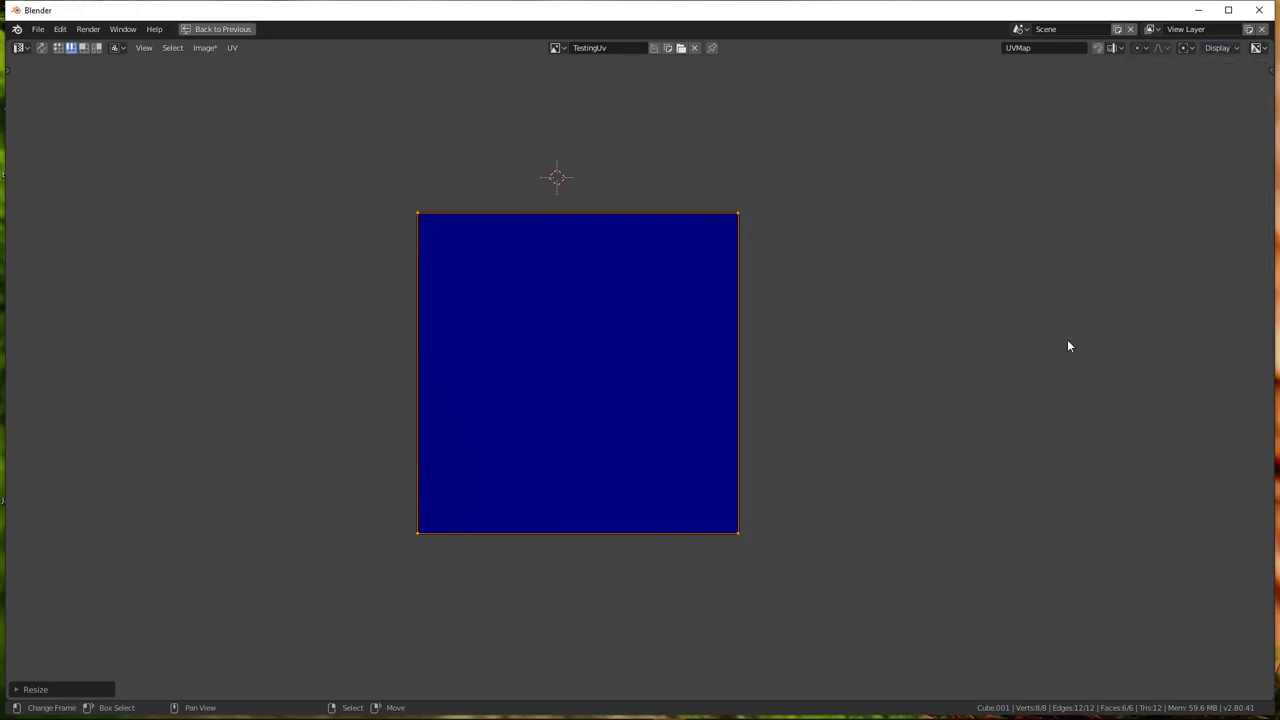
{"action": "key", "text": "n"}
{"action": "left_click", "coordinate": [1220, 202]}
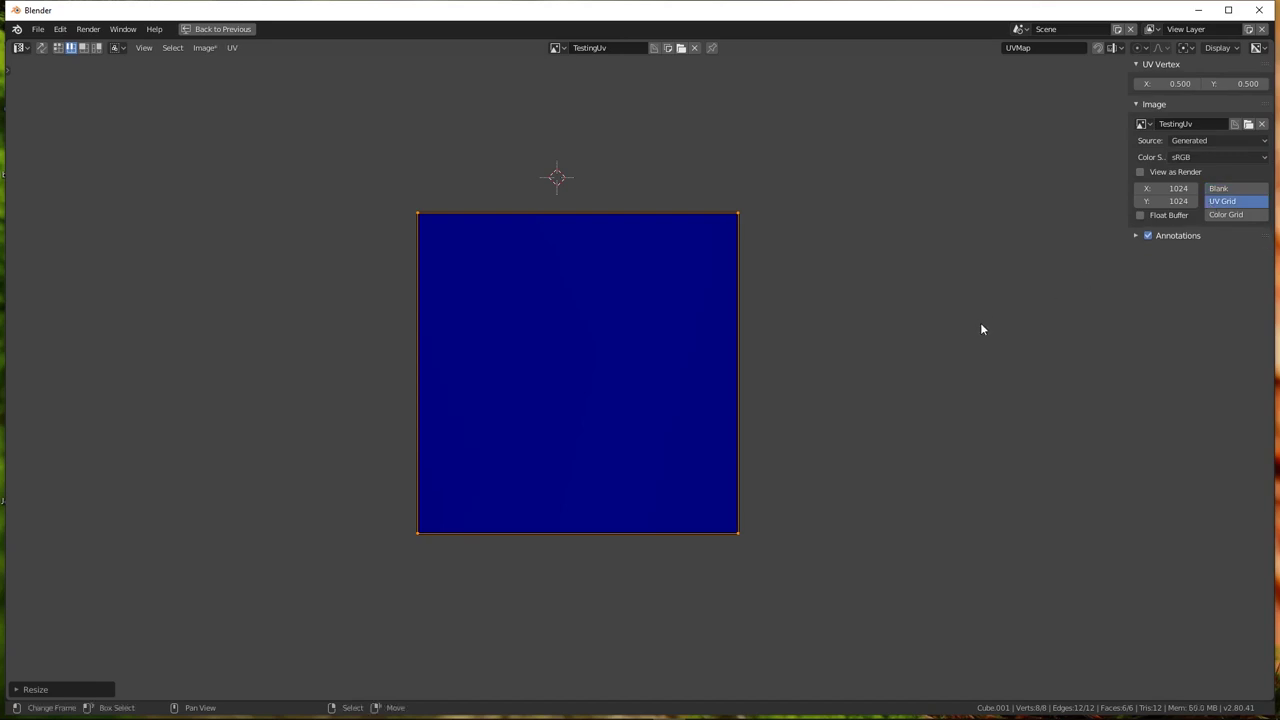
{"action": "scroll", "coordinate": [699, 333], "scroll_direction": "down", "scroll_amount": 3}
{"action": "scroll", "coordinate": [741, 310], "scroll_direction": "down", "scroll_amount": 1}
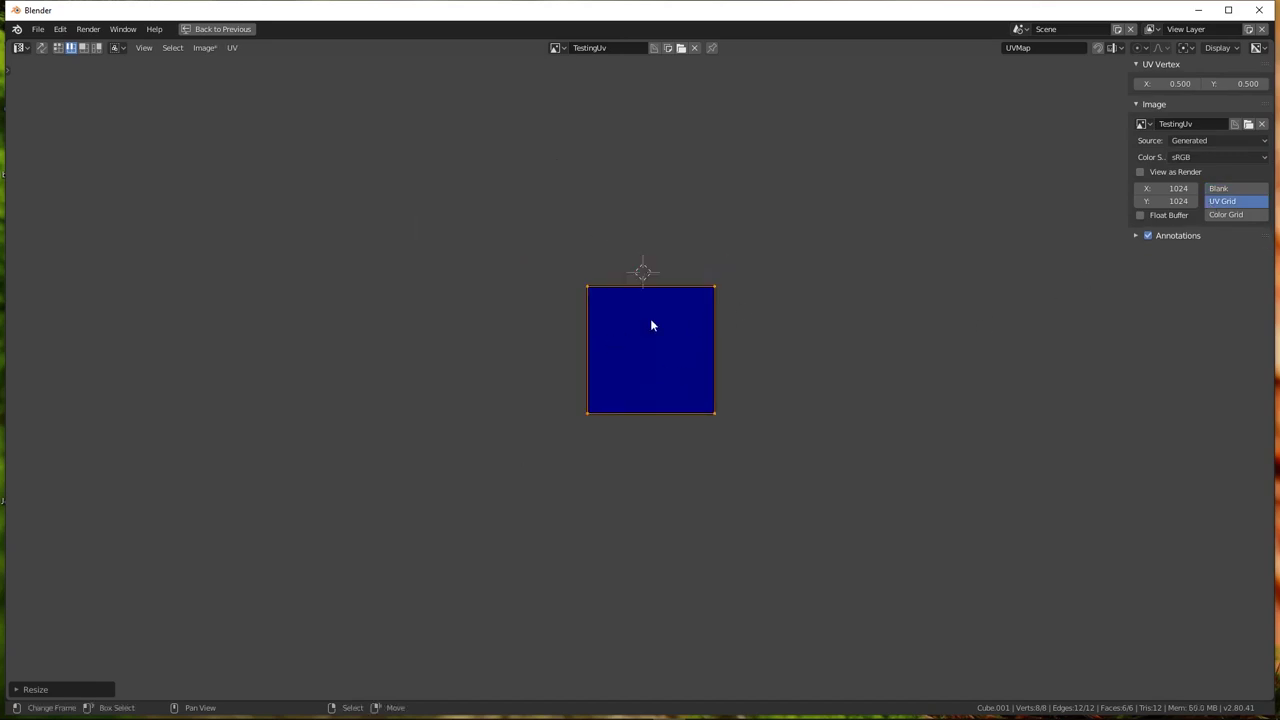
{"action": "key", "text": "g"}
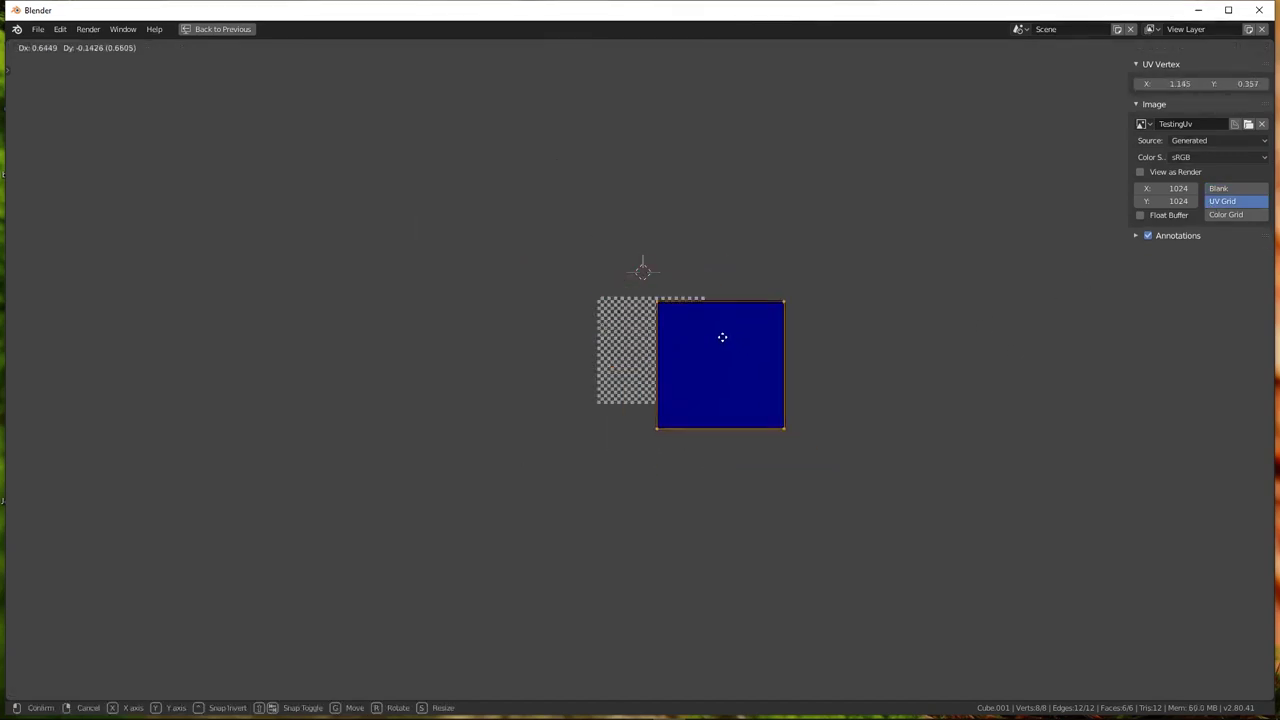
{"action": "key", "text": "Escape"}
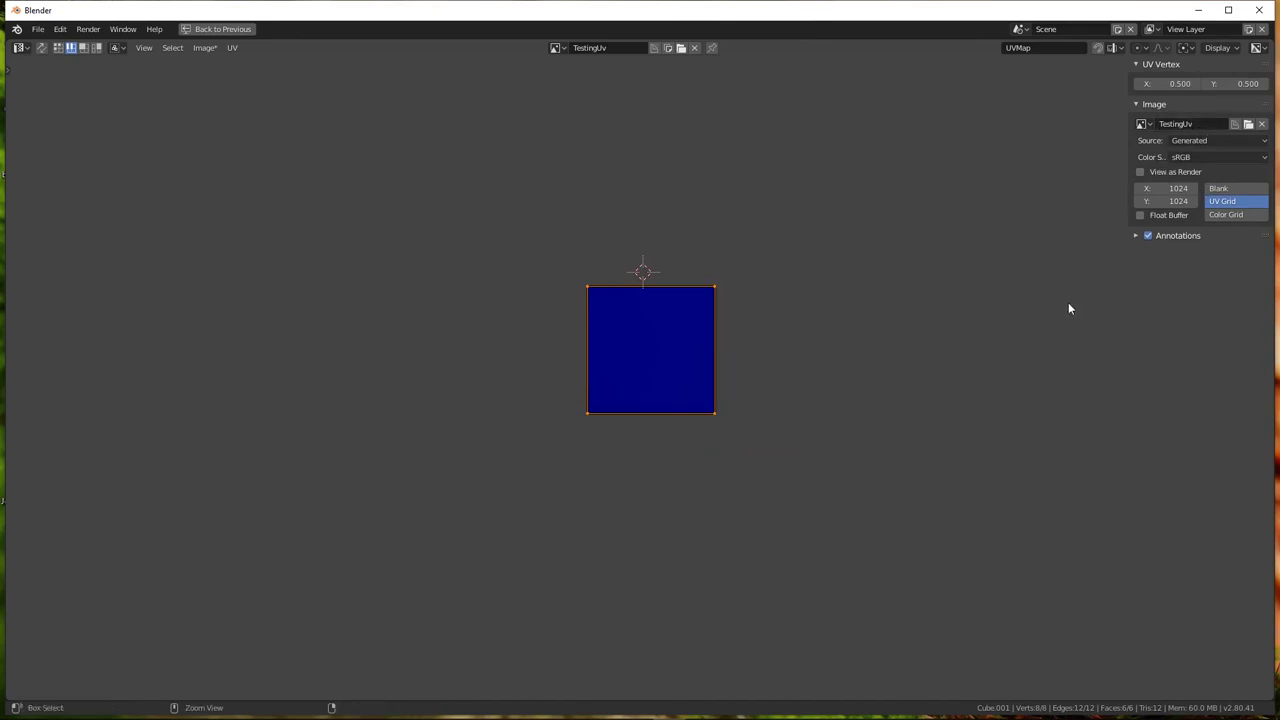
{"action": "key", "text": "ctrl+space"}
{"action": "middle_click_drag", "start_coordinate": [782, 258], "coordinate": [782, 357]}
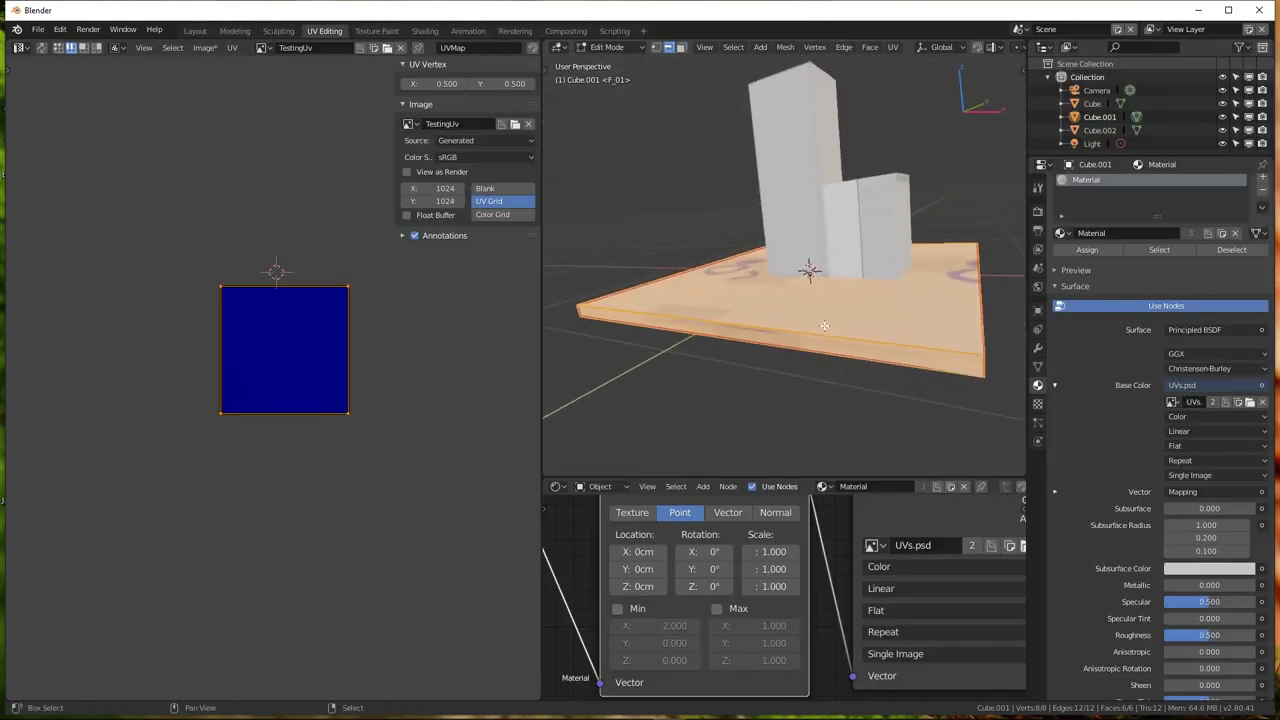
Give the base plate Material.001 and switch the viewport to solid shading
{"action": "key", "text": "Tab"}
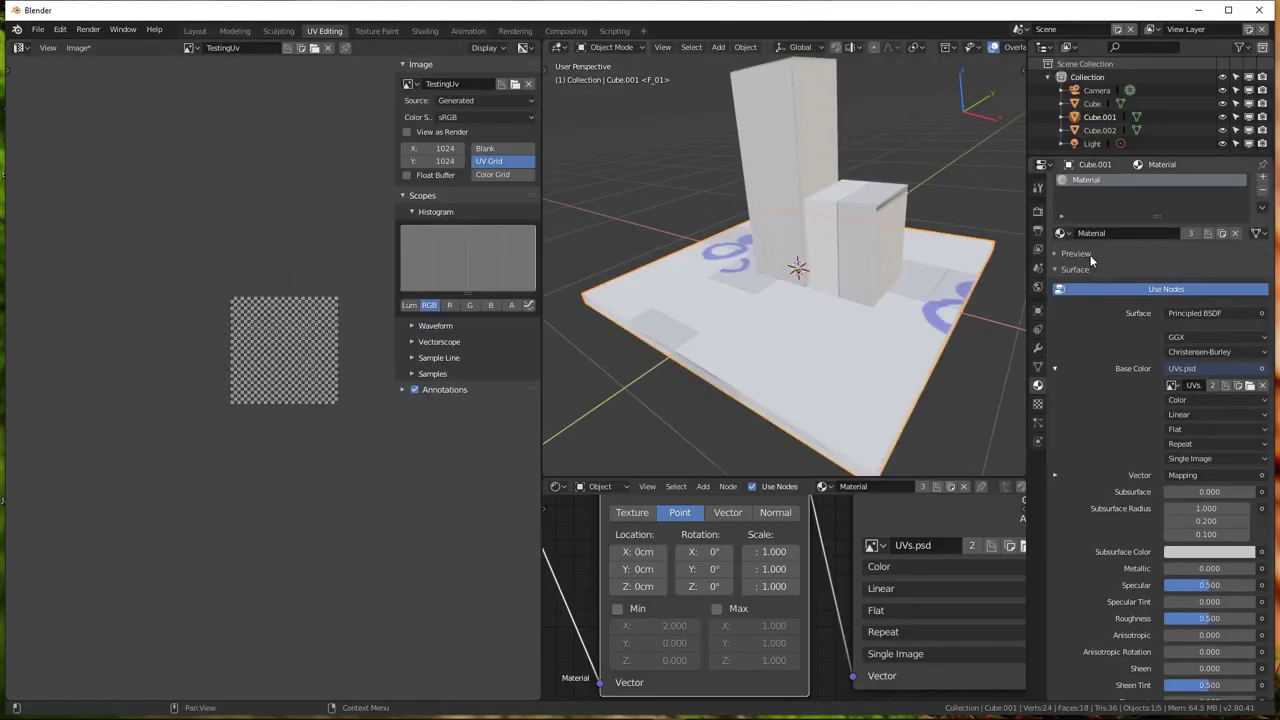
{"action": "left_click", "coordinate": [1060, 236]}
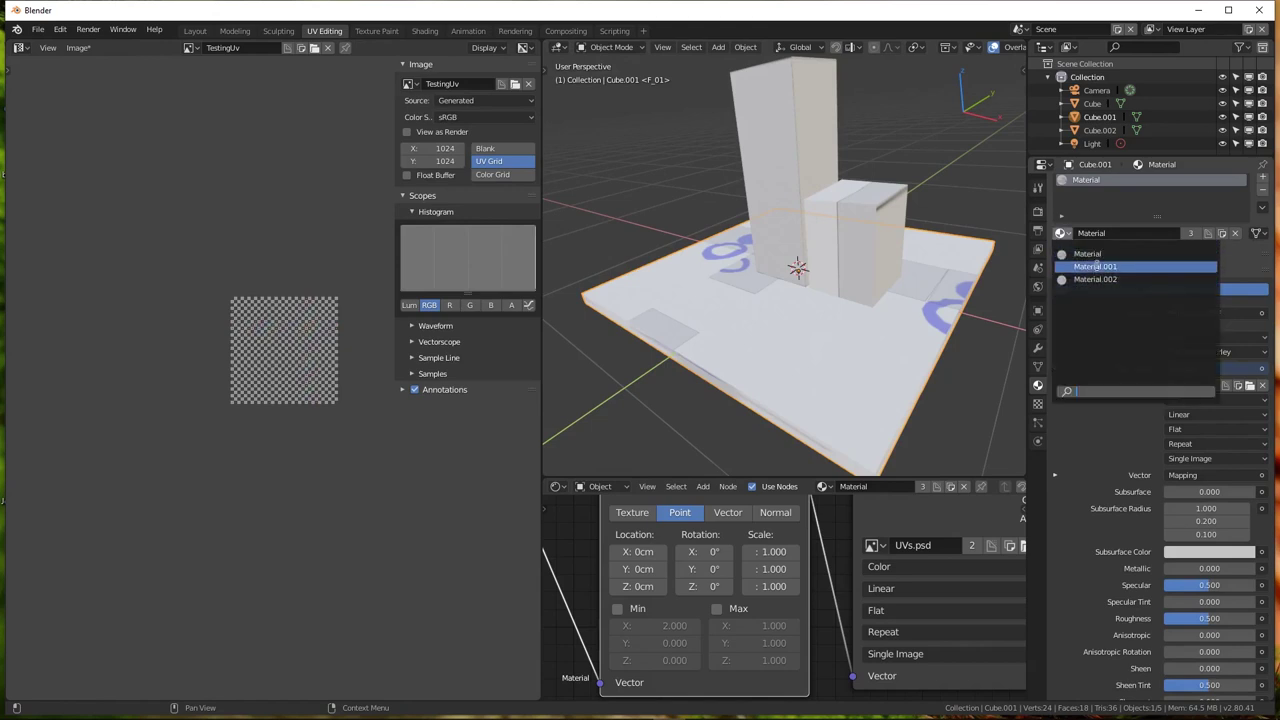
{"action": "left_click", "coordinate": [1099, 270]}
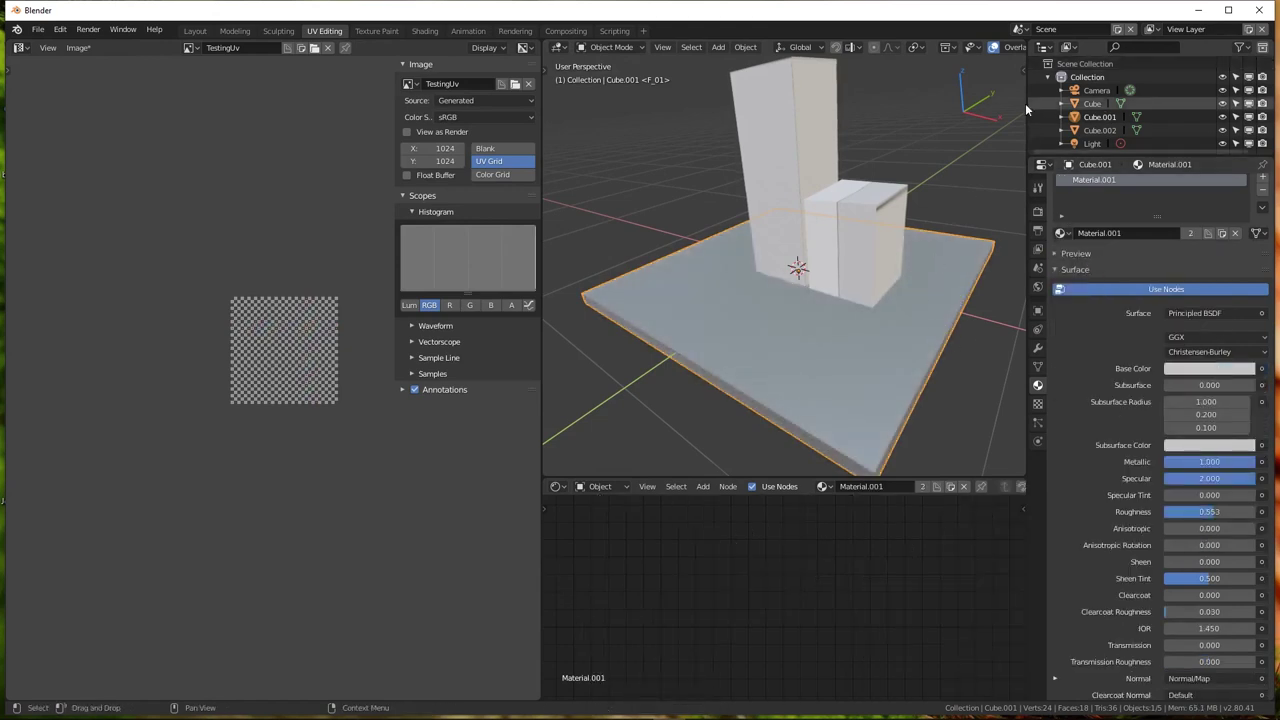
{"action": "key", "text": "ctrl+space"}
{"action": "left_click", "coordinate": [1193, 50]}
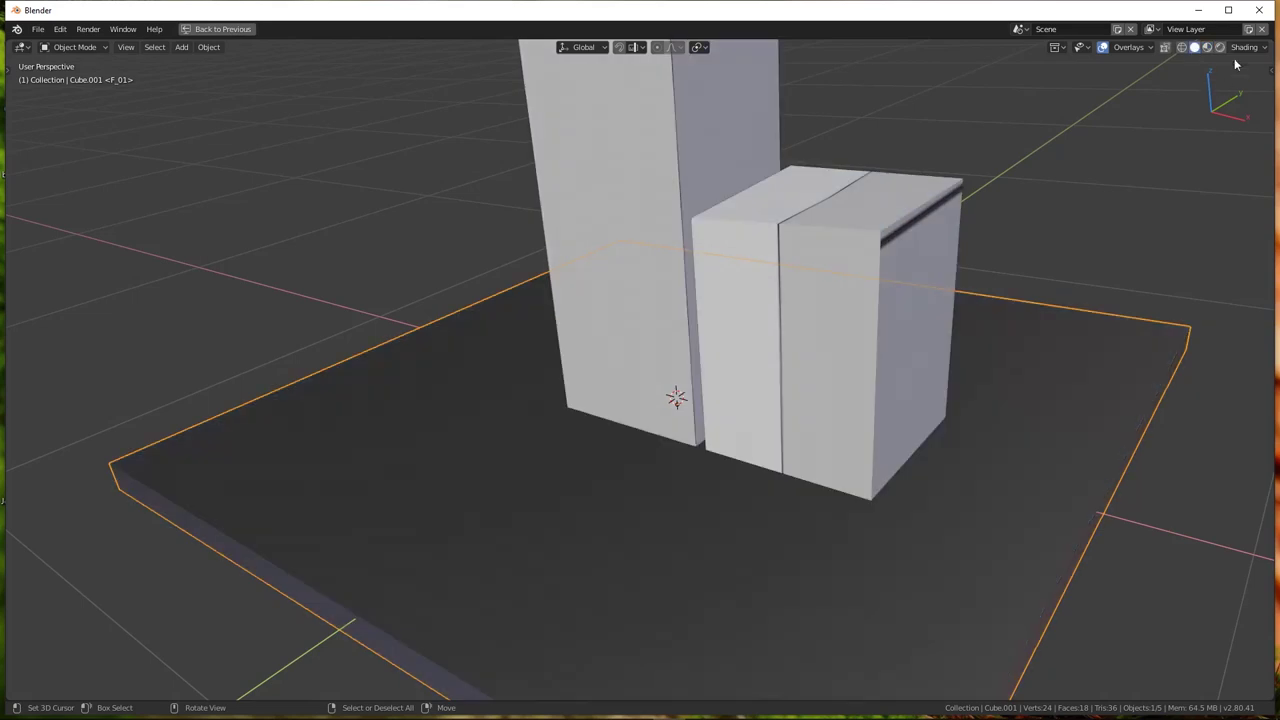
{"action": "left_click", "coordinate": [1242, 50]}
{"action": "key", "text": "Tab"}
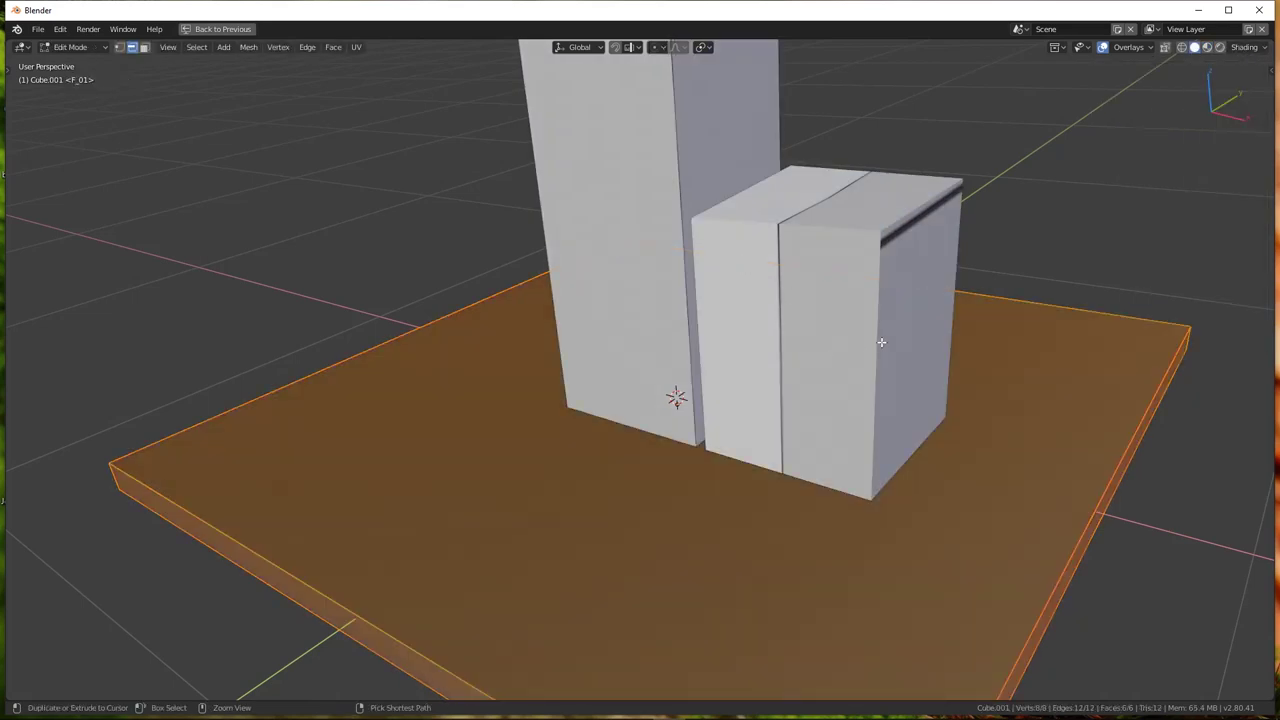
{"action": "key", "text": "ctrl+space"}
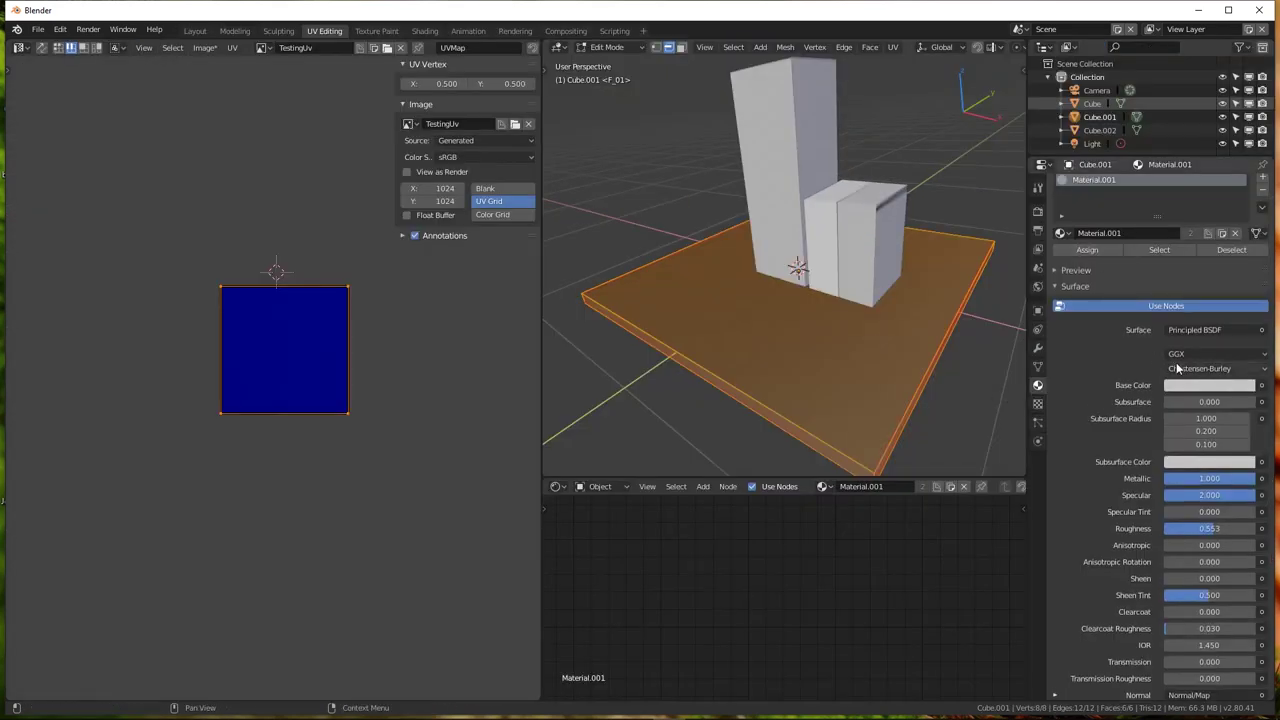
Feed the floor material's base colour from an Image Texture using TestingUv
{"action": "left_click", "coordinate": [1261, 385]}
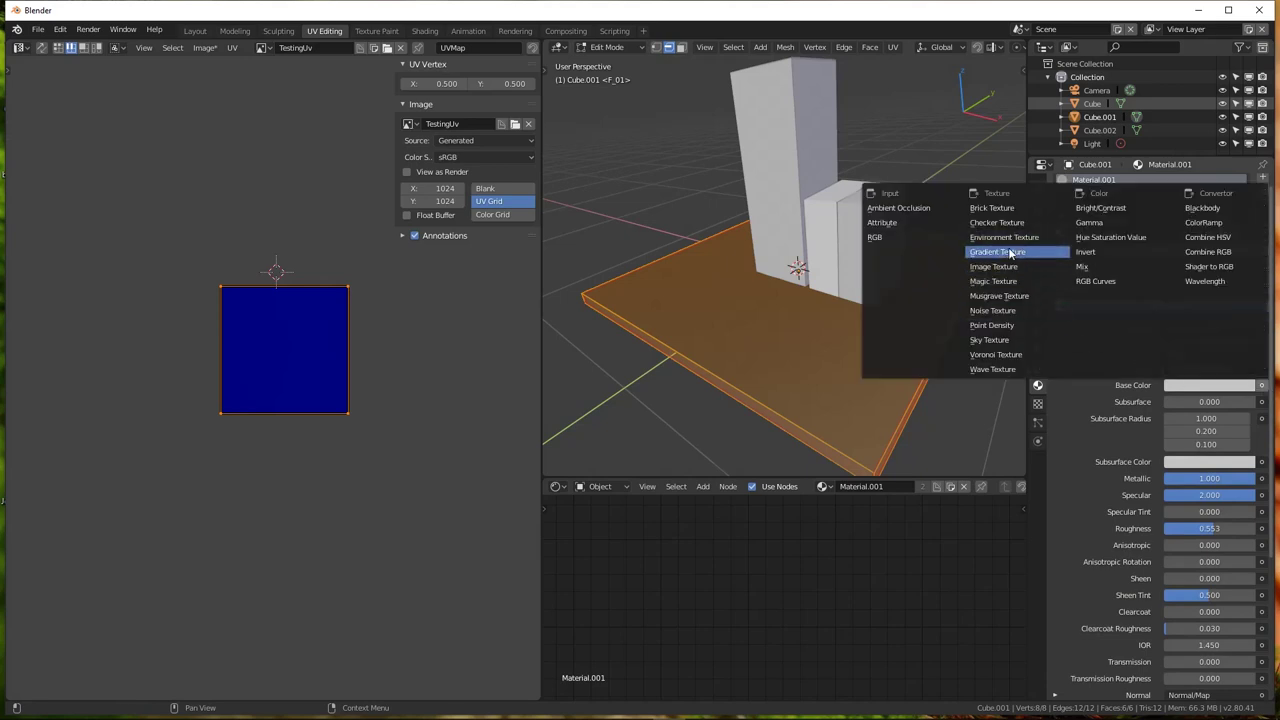
{"action": "left_click", "coordinate": [1000, 266]}
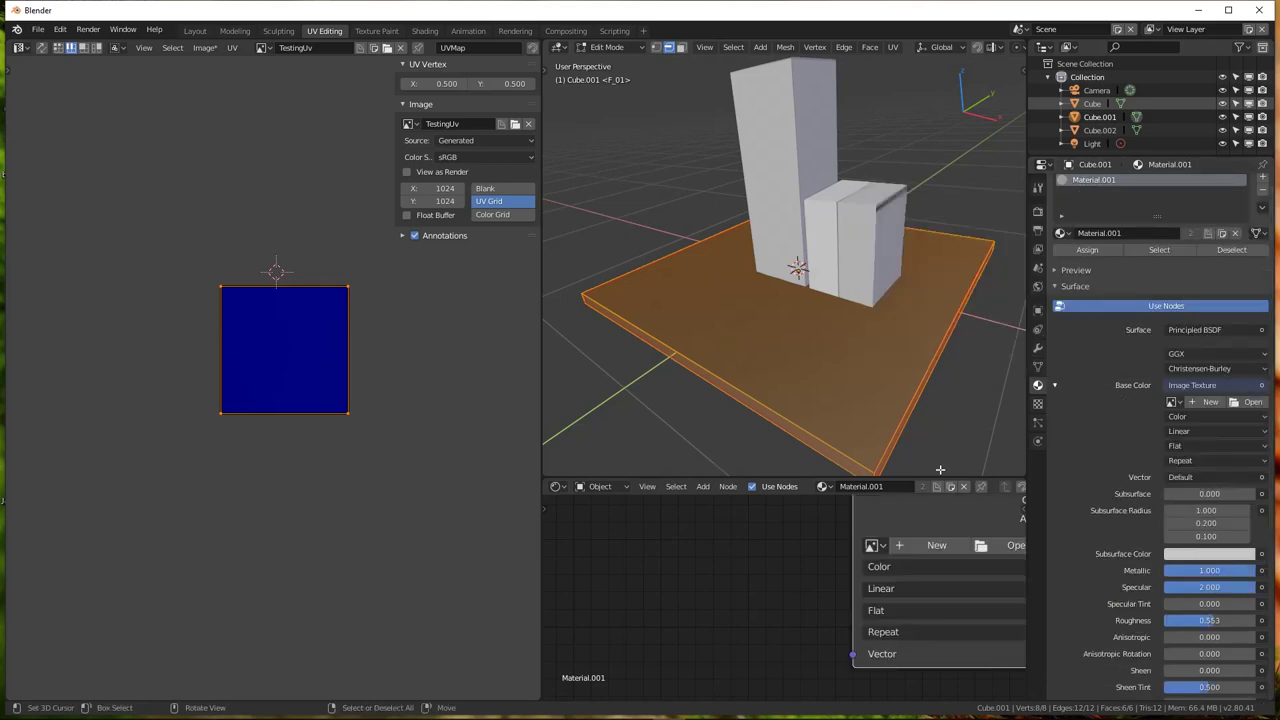
{"action": "left_click", "coordinate": [1175, 401]}
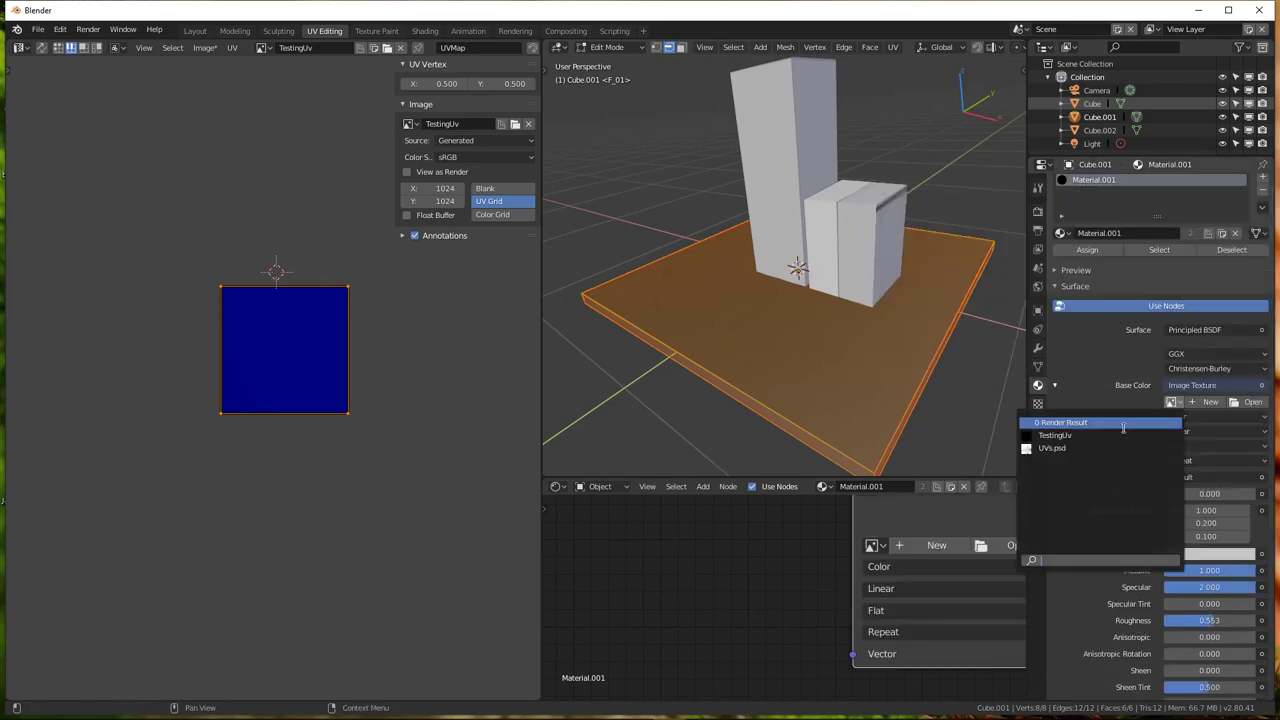
{"action": "left_click", "coordinate": [1058, 435]}
Deselect the floor's mesh, return to Object Mode and select the small block
{"action": "key", "text": "alt+a"}
{"action": "scroll", "coordinate": [768, 305], "scroll_direction": "up", "scroll_amount": 1}
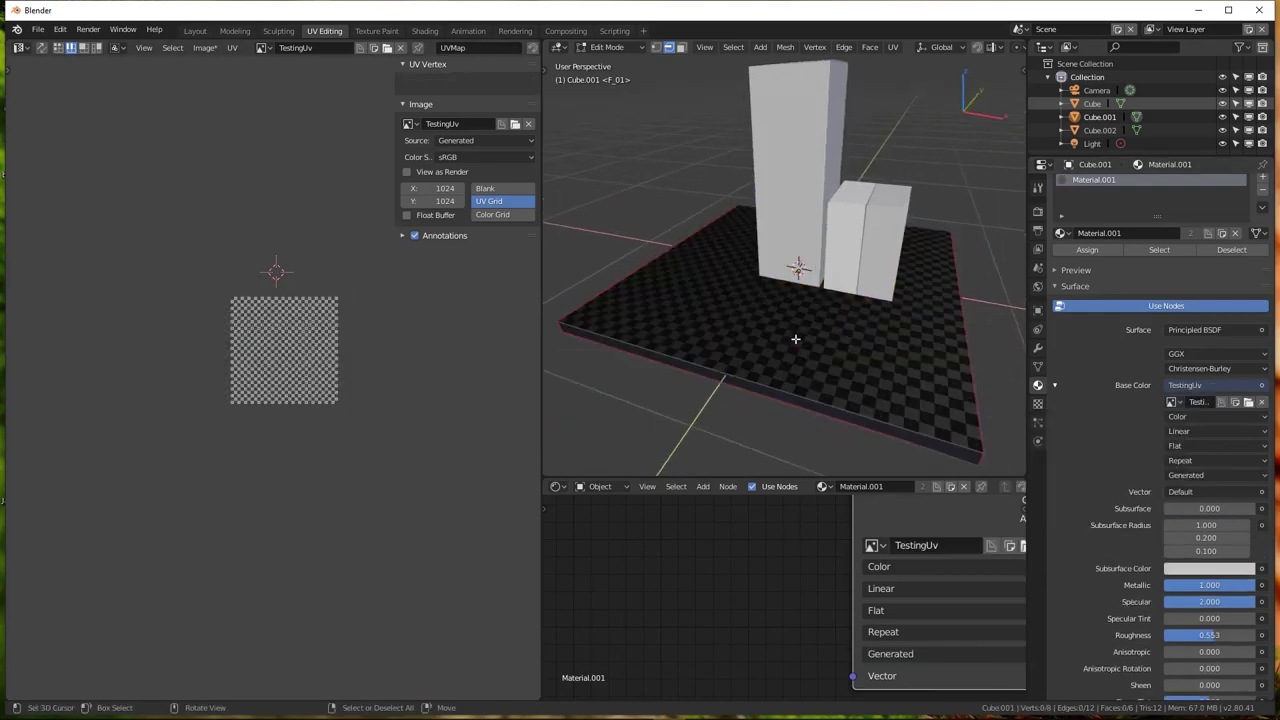
{"action": "scroll", "coordinate": [778, 340], "scroll_direction": "up", "scroll_amount": 1}
{"action": "scroll", "coordinate": [778, 370], "scroll_direction": "up", "scroll_amount": 1}
{"action": "scroll", "coordinate": [804, 318], "scroll_direction": "up", "scroll_amount": 2}
{"action": "mouse_move", "coordinate": [804, 318]}
{"action": "middle_mouse_down"}
{"action": "mouse_move", "coordinate": [803, 397]}
{"action": "mouse_move", "coordinate": [797, 309]}
{"action": "mouse_move", "coordinate": [723, 306]}
{"action": "mouse_move", "coordinate": [766, 369]}
{"action": "mouse_move", "coordinate": [736, 352]}
{"action": "mouse_move", "coordinate": [815, 224]}
{"action": "middle_mouse_up"}
{"action": "key", "text": "Tab"}
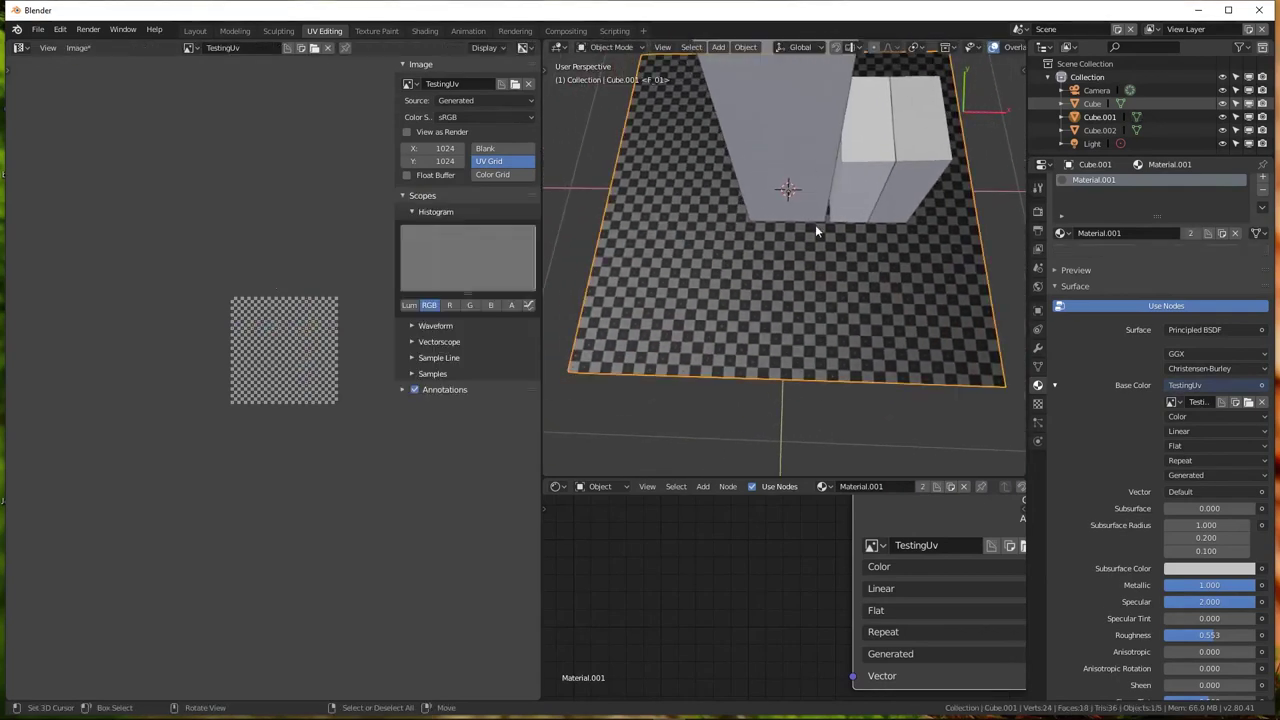
{"action": "left_click", "coordinate": [876, 158]}
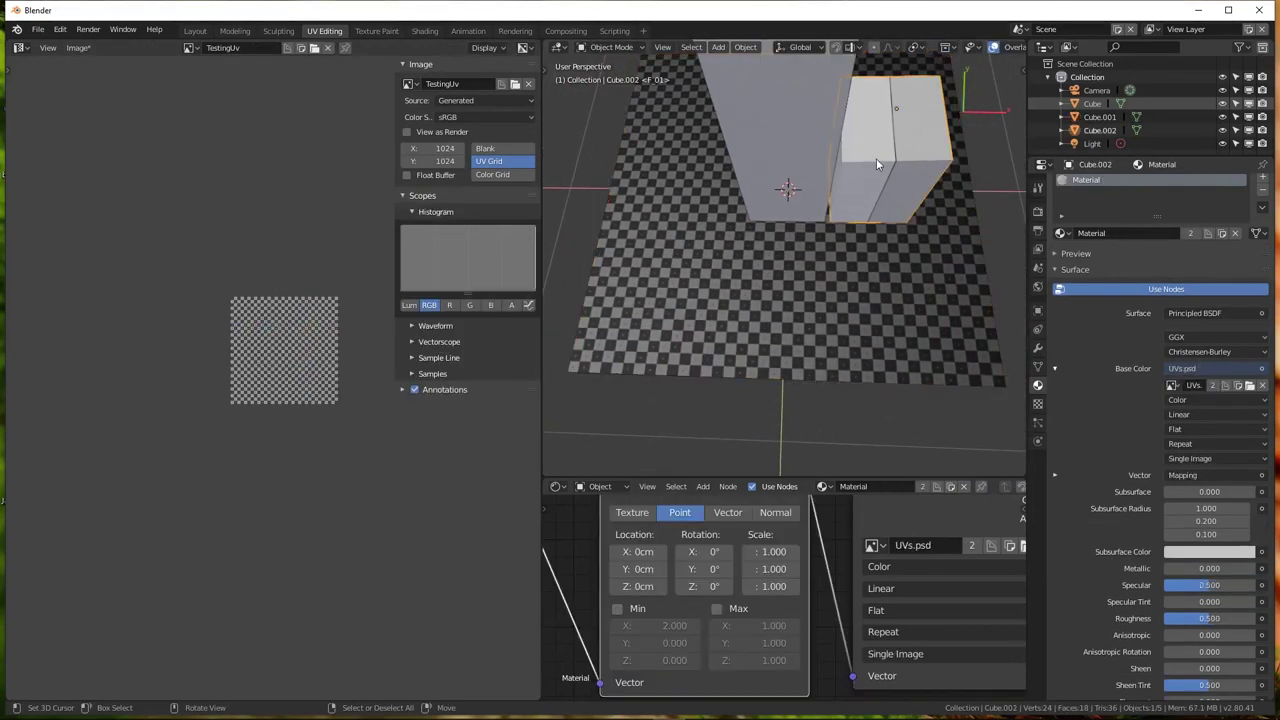
Assign Material.001 to the small block Cube.002 and the tall block Cube
{"action": "left_click", "coordinate": [1172, 386]}
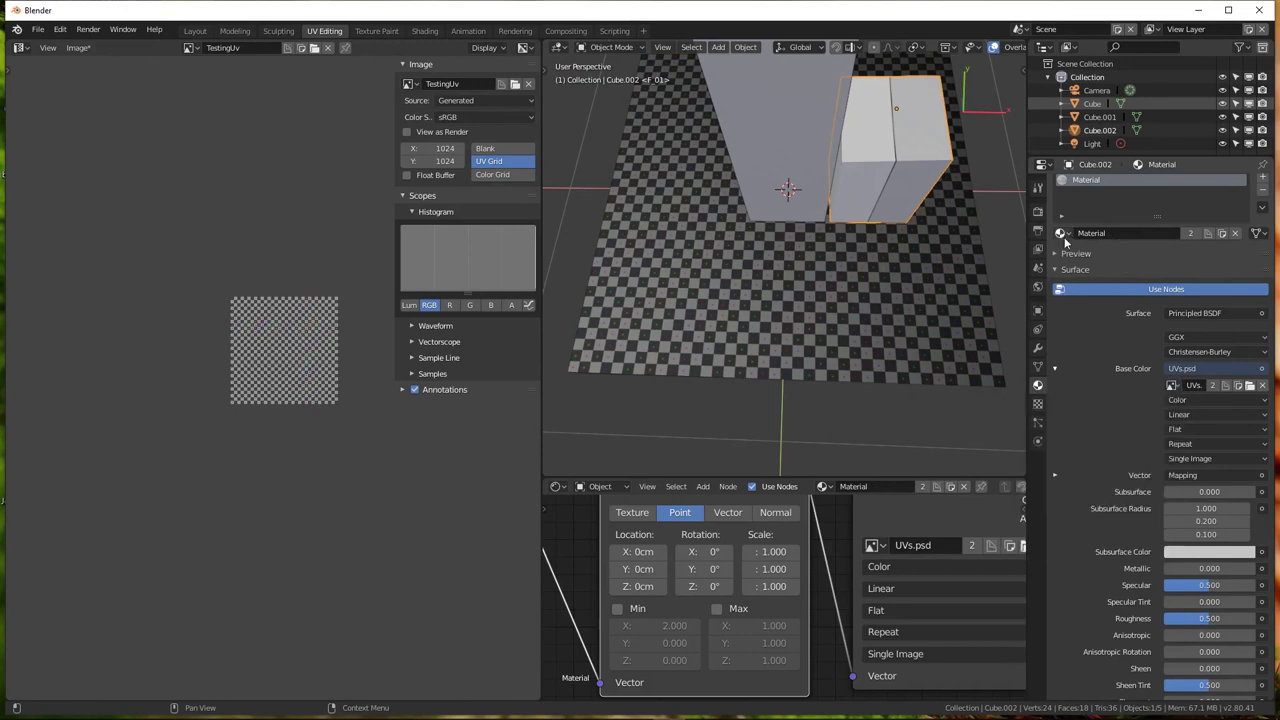
{"action": "left_click", "coordinate": [1062, 233]}
{"action": "left_click", "coordinate": [1090, 264]}
{"action": "left_click", "coordinate": [753, 128]}
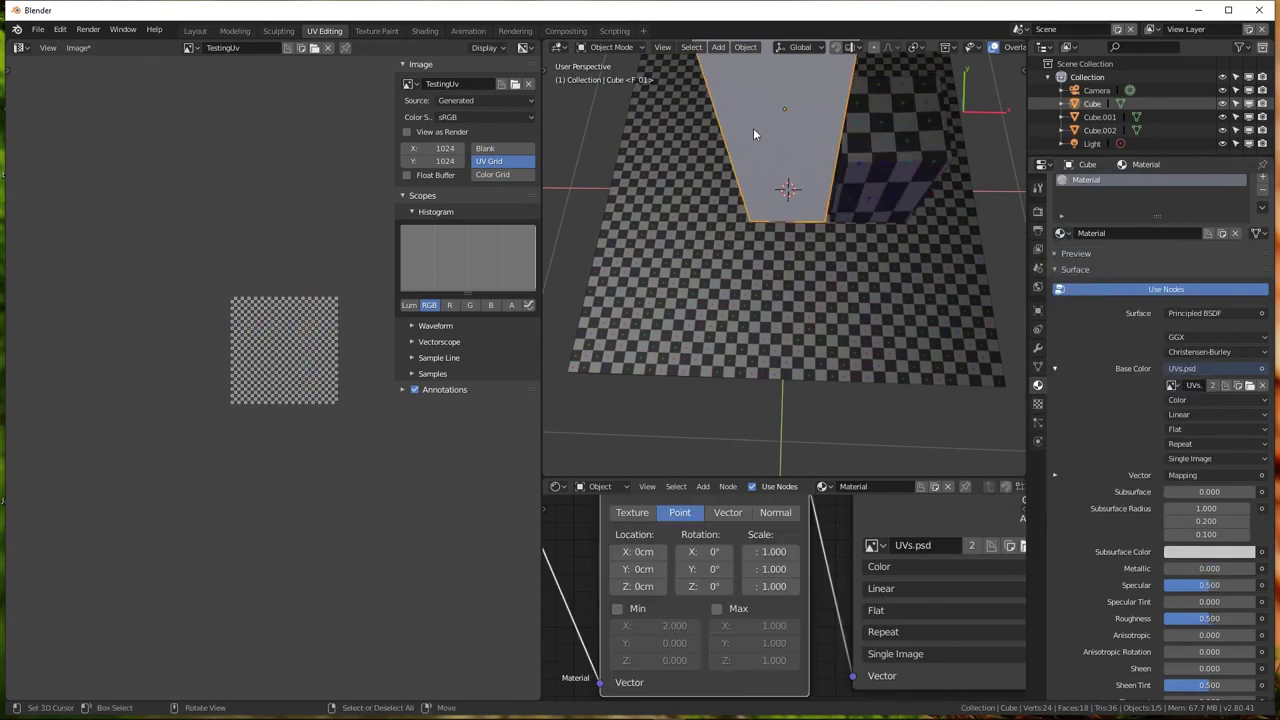
{"action": "left_click", "coordinate": [1061, 234]}
{"action": "left_click", "coordinate": [1095, 266]}
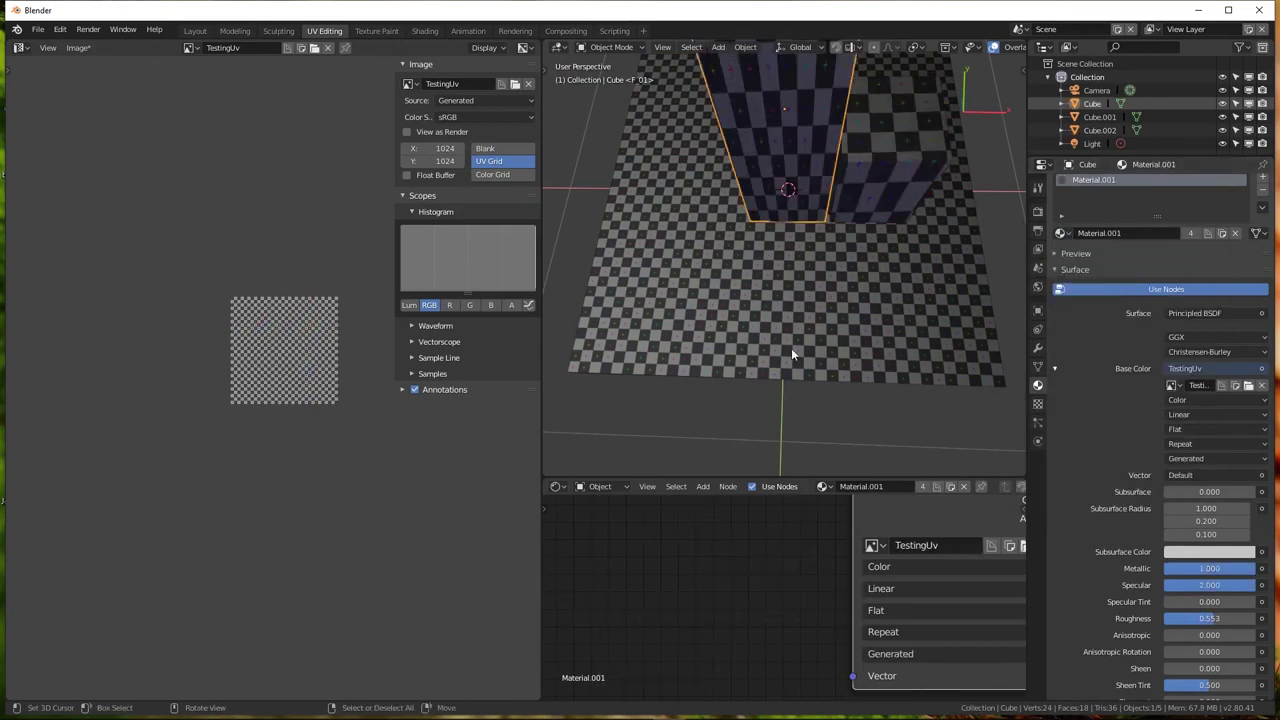
Switch viewport shading to Material Preview to see the checker on the blocks
{"action": "mouse_move", "coordinate": [791, 348]}
{"action": "middle_mouse_down"}
{"action": "mouse_move", "coordinate": [741, 185]}
{"action": "mouse_move", "coordinate": [800, 161]}
{"action": "mouse_move", "coordinate": [826, 251]}
{"action": "mouse_move", "coordinate": [797, 349]}
{"action": "mouse_move", "coordinate": [869, 280]}
{"action": "mouse_move", "coordinate": [747, 223]}
{"action": "mouse_move", "coordinate": [751, 323]}
{"action": "mouse_move", "coordinate": [828, 317]}
{"action": "middle_mouse_up"}
{"action": "key", "text": "ctrl+space"}
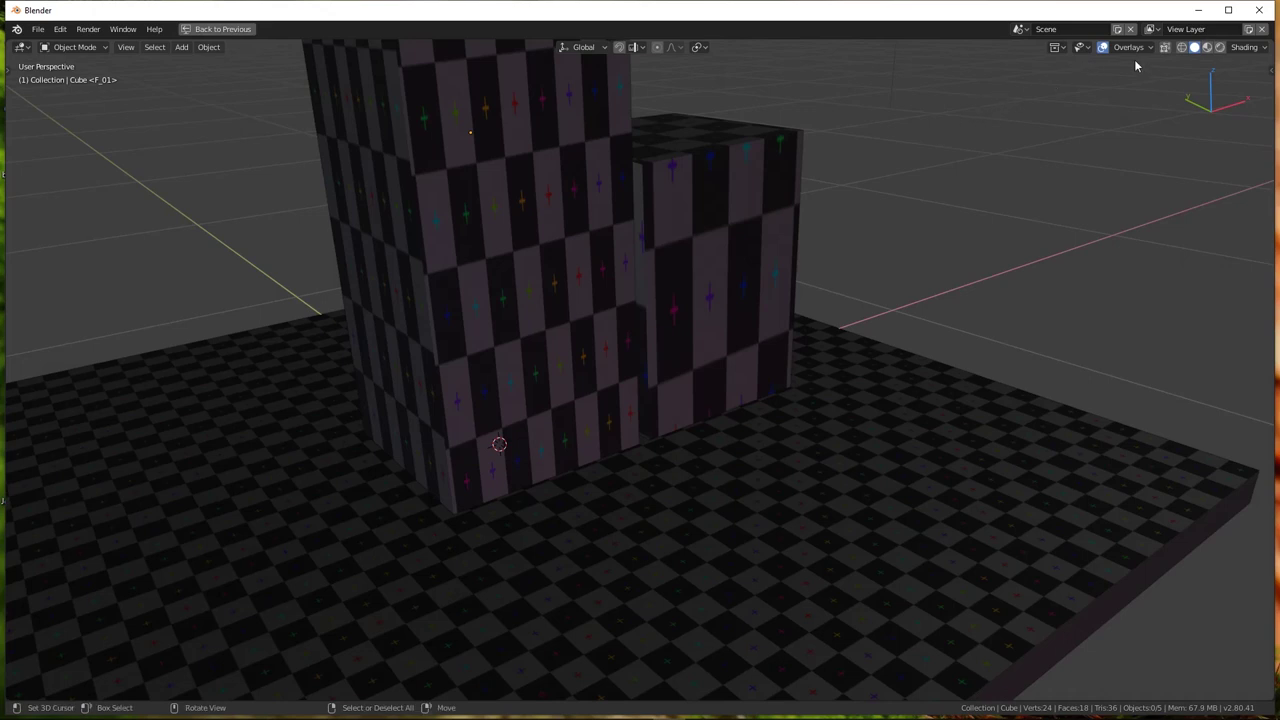
{"action": "left_click", "coordinate": [1244, 48]}
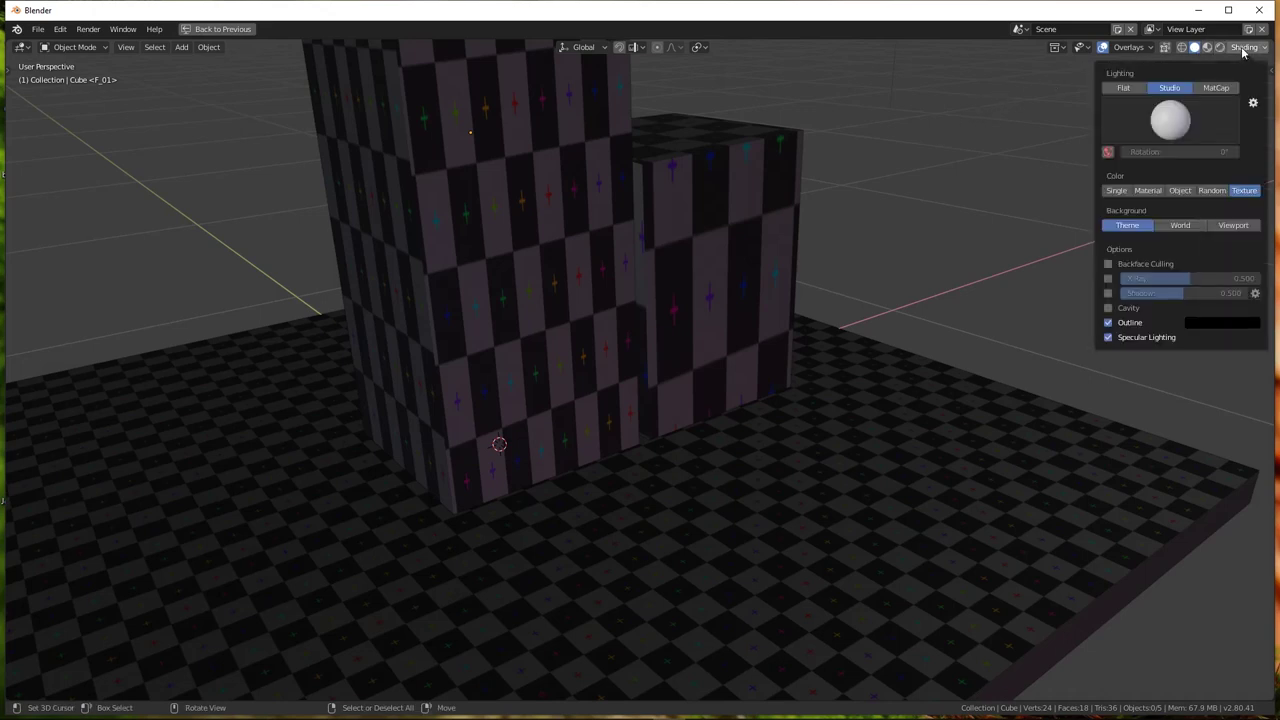
{"action": "left_click", "coordinate": [1207, 48]}
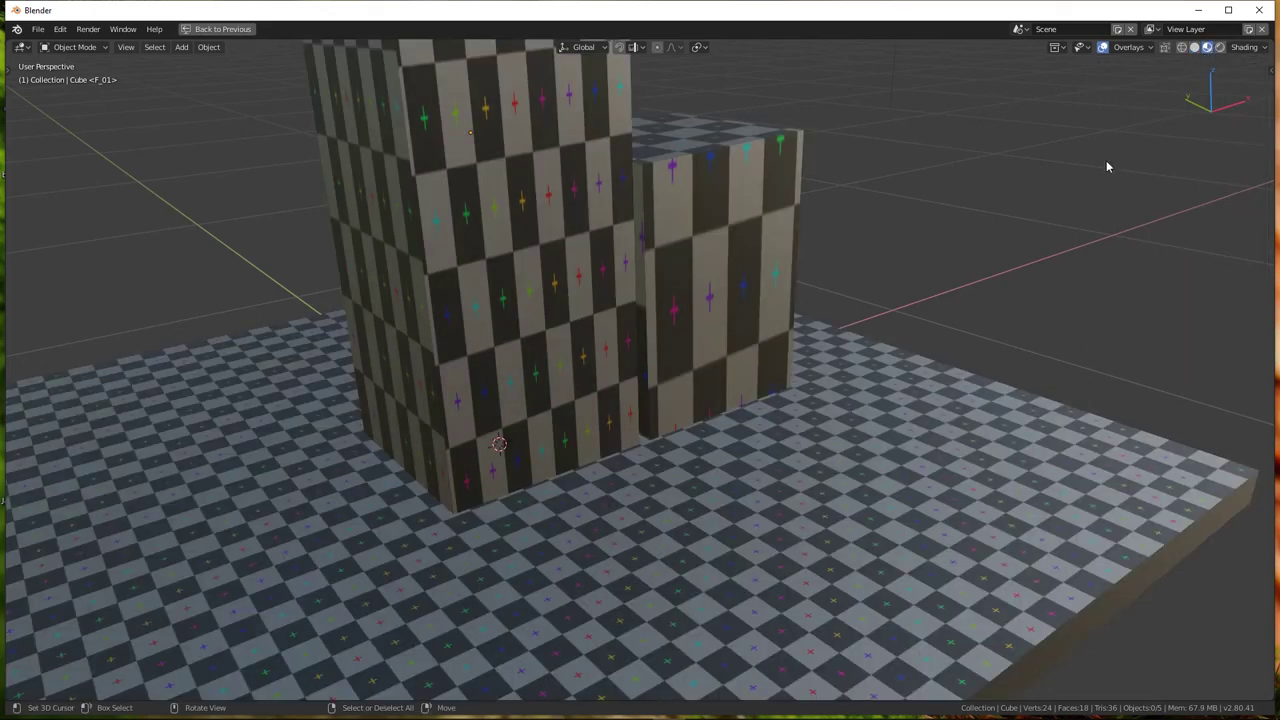
{"action": "scroll", "coordinate": [1106, 167], "scroll_direction": "down", "scroll_amount": 5}
{"action": "middle_click_drag", "start_coordinate": [914, 297], "coordinate": [865, 342]}
{"action": "key", "text": "ctrl+space"}
{"action": "mouse_move", "coordinate": [650, 398]}
{"action": "middle_mouse_down"}
{"action": "mouse_move", "coordinate": [726, 350]}
{"action": "mouse_move", "coordinate": [785, 277]}
{"action": "mouse_move", "coordinate": [828, 308]}
{"action": "middle_mouse_up"}
{"action": "scroll", "coordinate": [787, 281], "scroll_direction": "up", "scroll_amount": 1}
{"action": "scroll", "coordinate": [742, 283], "scroll_direction": "up", "scroll_amount": 2}
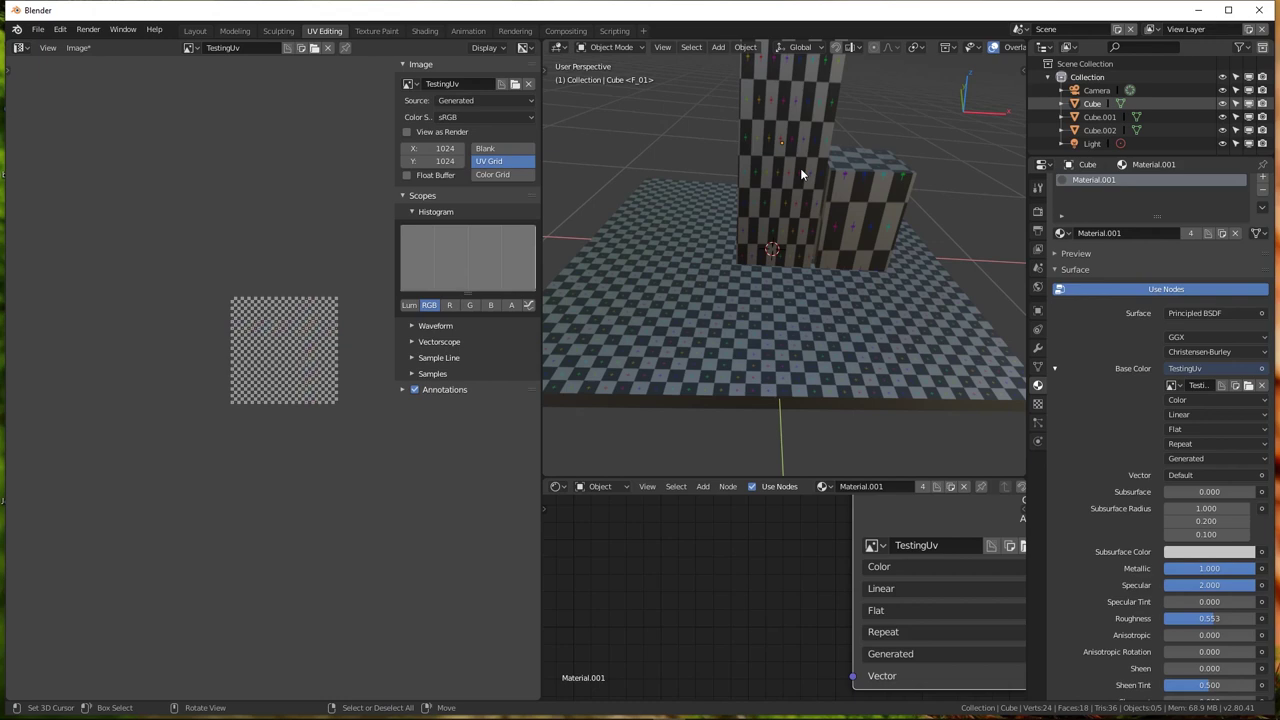
Select both blocks and the floor and run Average Islands Scale on all their UVs
{"action": "middle_click_drag", "start_coordinate": [812, 157], "coordinate": [785, 225]}
{"action": "left_click", "coordinate": [790, 218]}
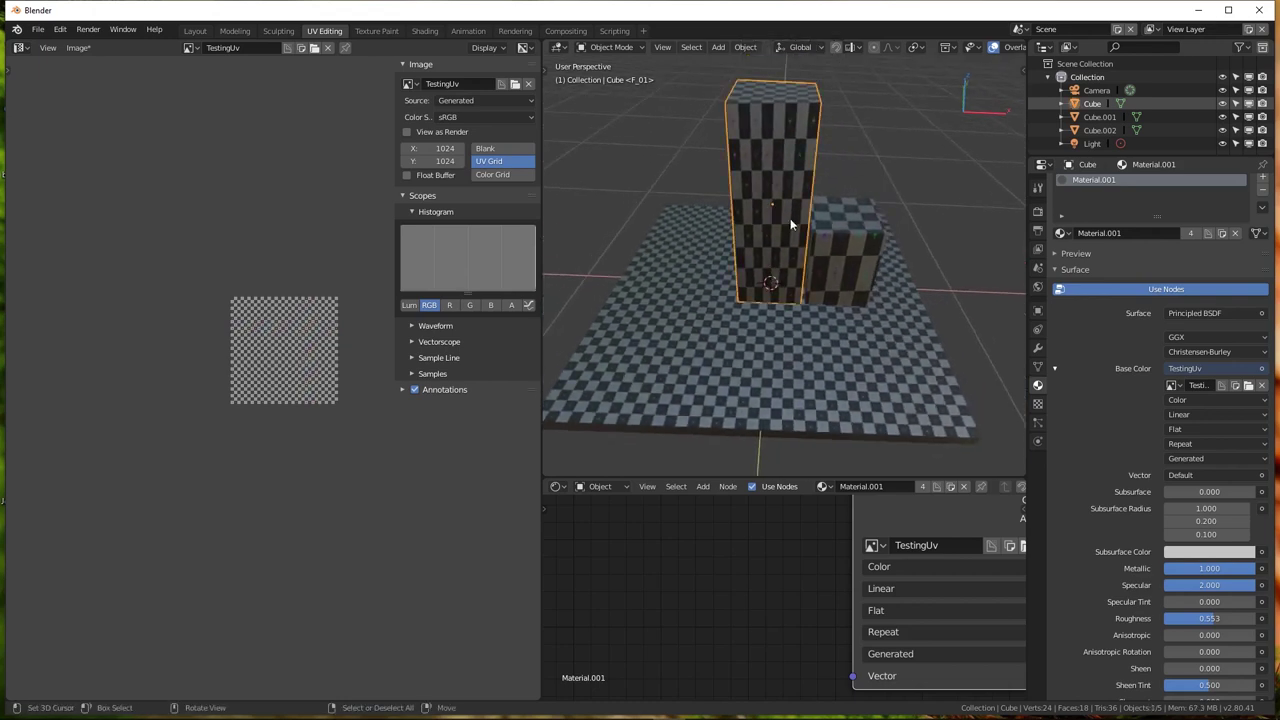
{"action": "left_click", "coordinate": [842, 242], "text": "shift"}
{"action": "left_click", "coordinate": [824, 338], "text": "shift"}
{"action": "key", "text": "Tab"}
{"action": "key", "text": "a"}
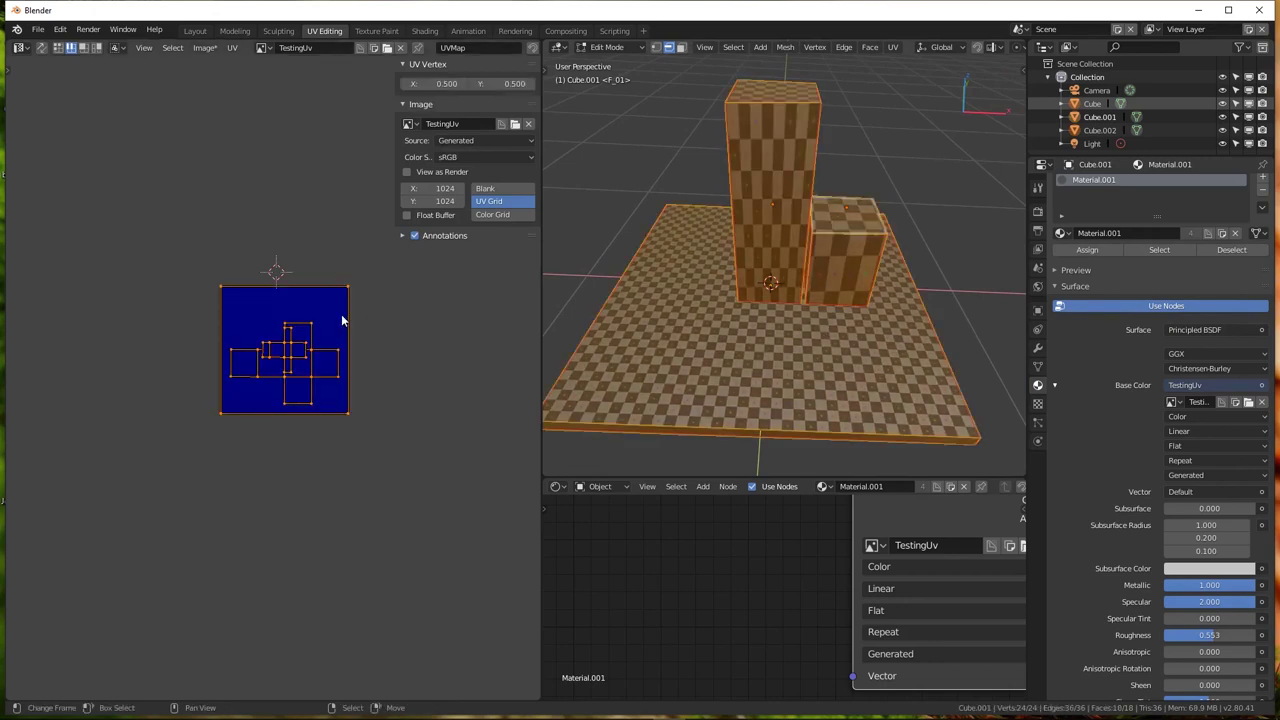
{"action": "key", "text": "u"}
{"action": "key", "text": "ctrl+z"}
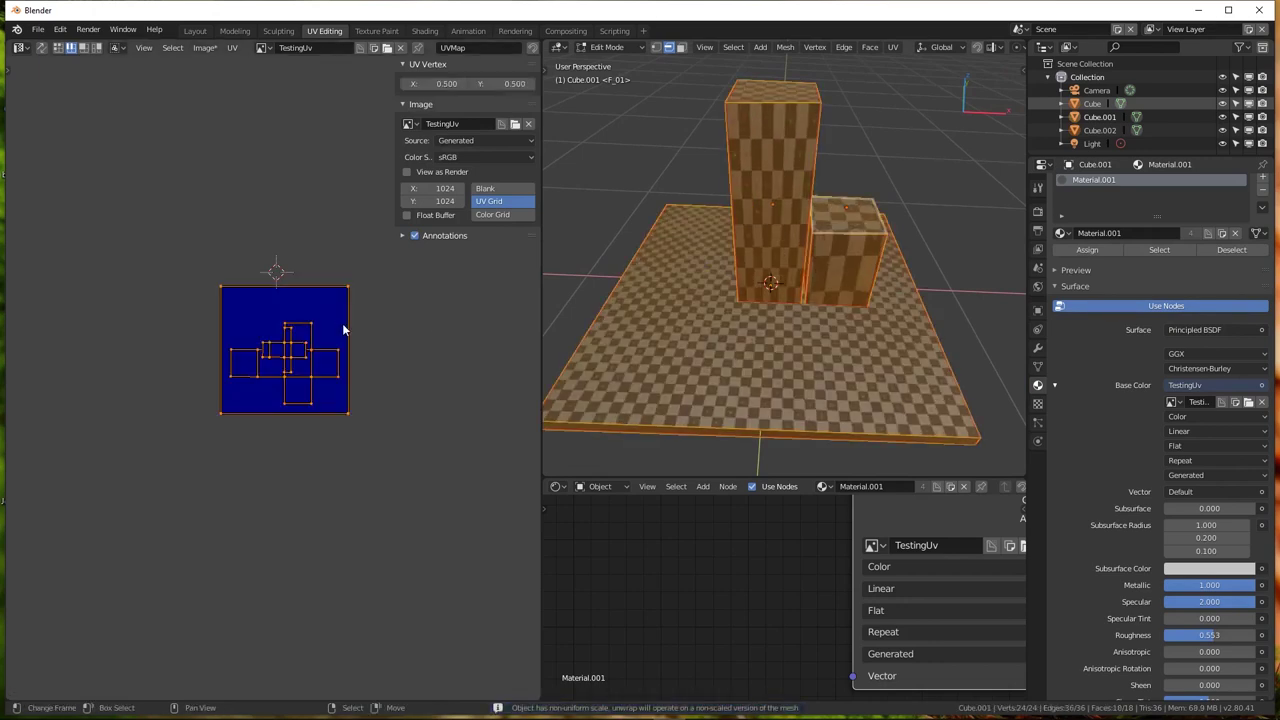
{"action": "left_click", "coordinate": [232, 48]}
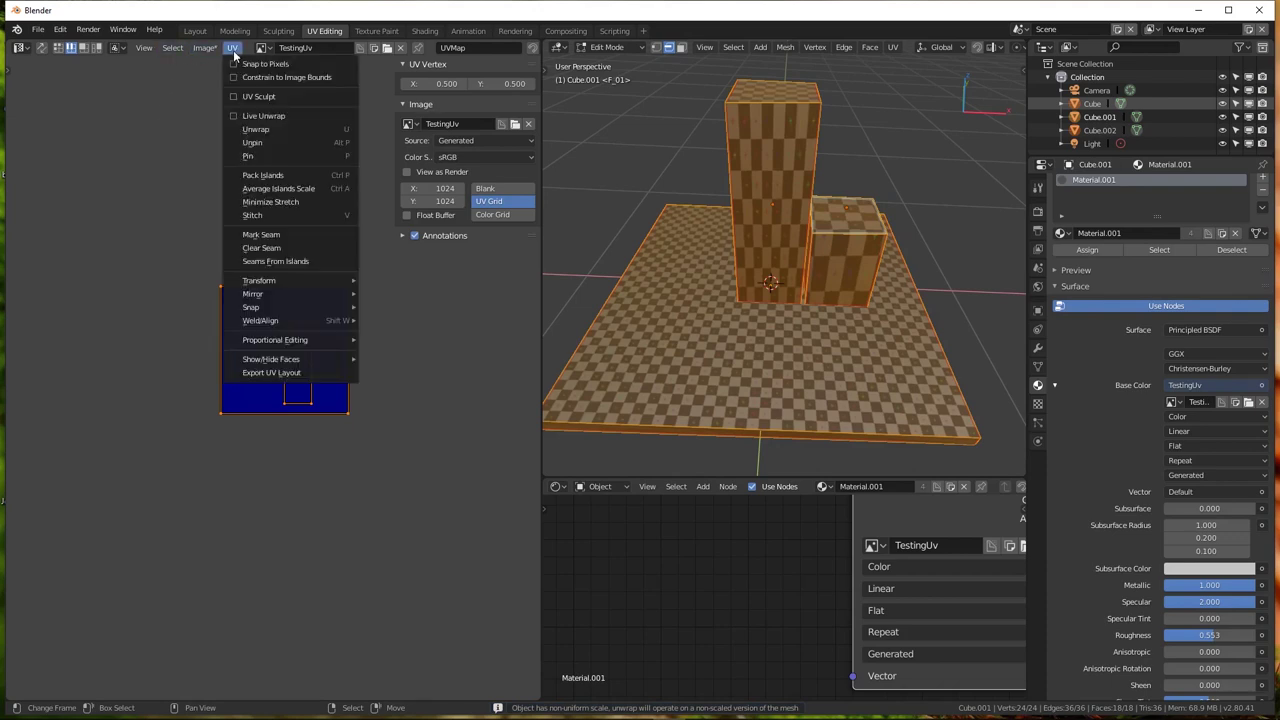
{"action": "left_click", "coordinate": [276, 189]}
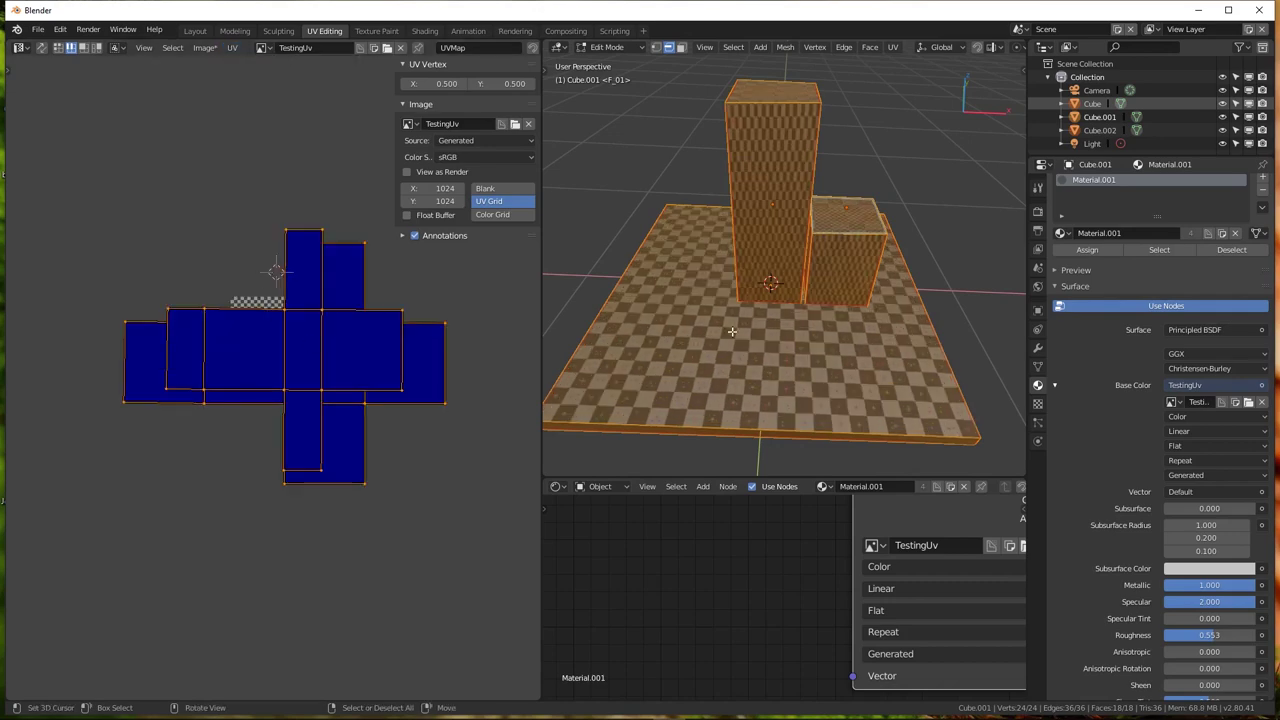
{"action": "middle_click_drag", "start_coordinate": [731, 333], "coordinate": [757, 319]}
{"action": "scroll", "coordinate": [757, 319], "scroll_direction": "up", "scroll_amount": 3}
Deselect the floor's mesh, then enter Edit Mode on the tall Cube
{"action": "key", "text": "Tab"}
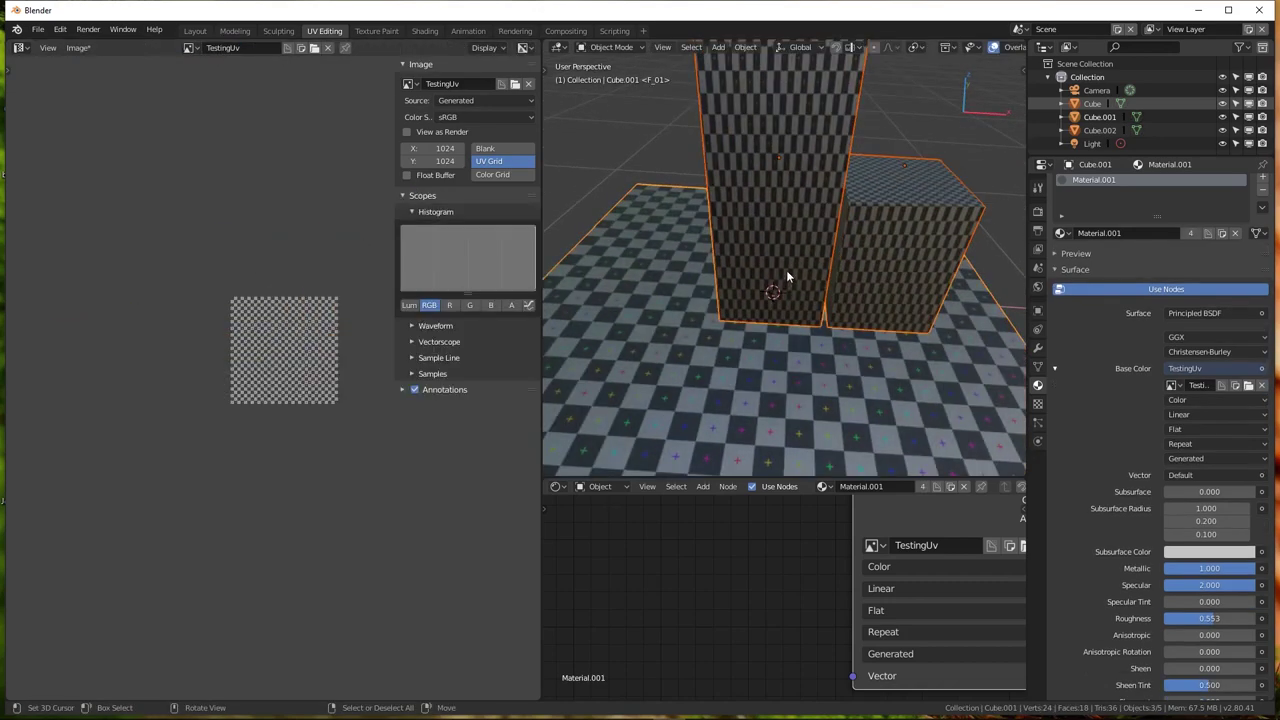
{"action": "mouse_move", "coordinate": [786, 270]}
{"action": "middle_mouse_down"}
{"action": "mouse_move", "coordinate": [759, 327]}
{"action": "mouse_move", "coordinate": [792, 246]}
{"action": "middle_mouse_up"}
{"action": "key", "text": "Tab"}
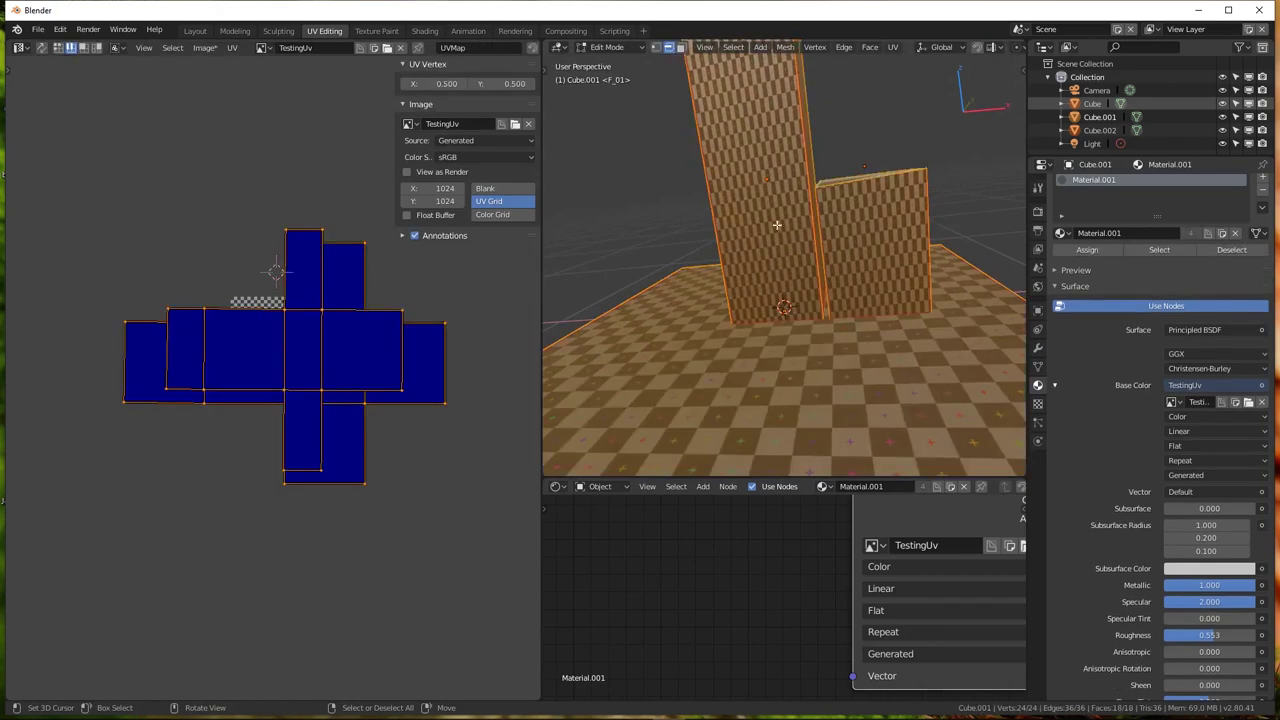
{"action": "key", "text": "alt+a"}
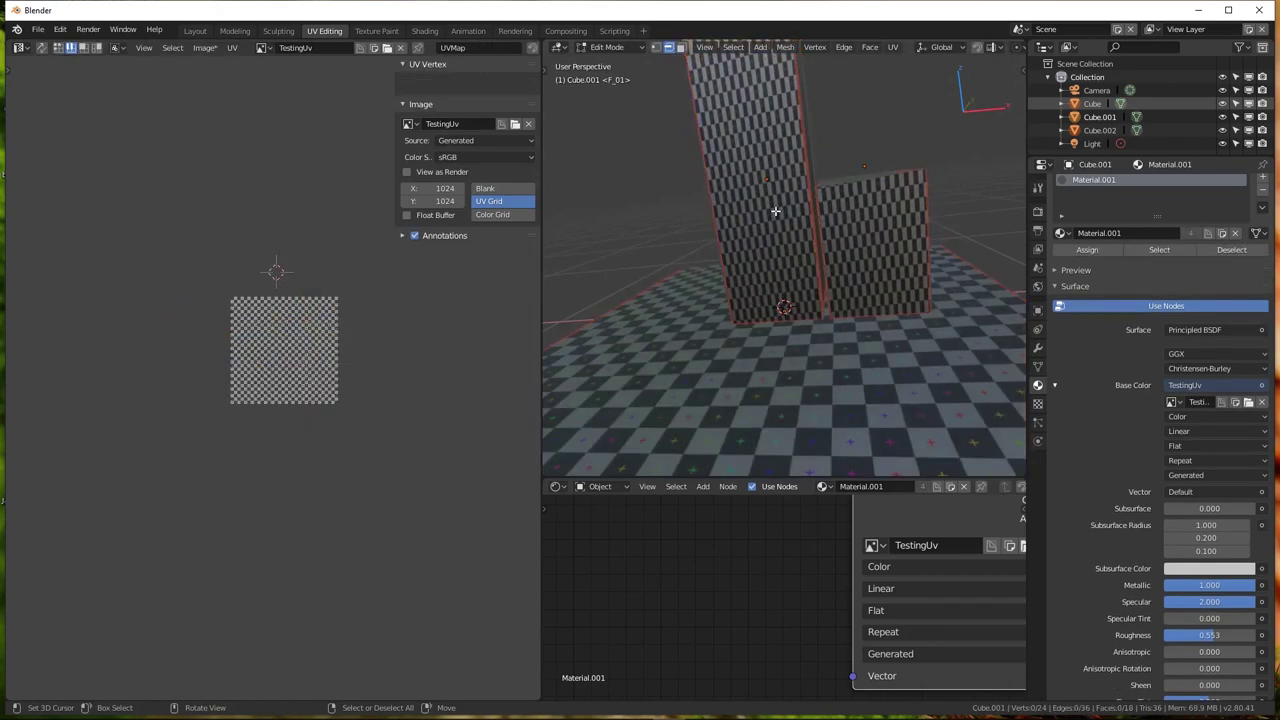
{"action": "key", "text": "Tab"}
{"action": "left_click", "coordinate": [754, 100]}
{"action": "key", "text": "Tab"}
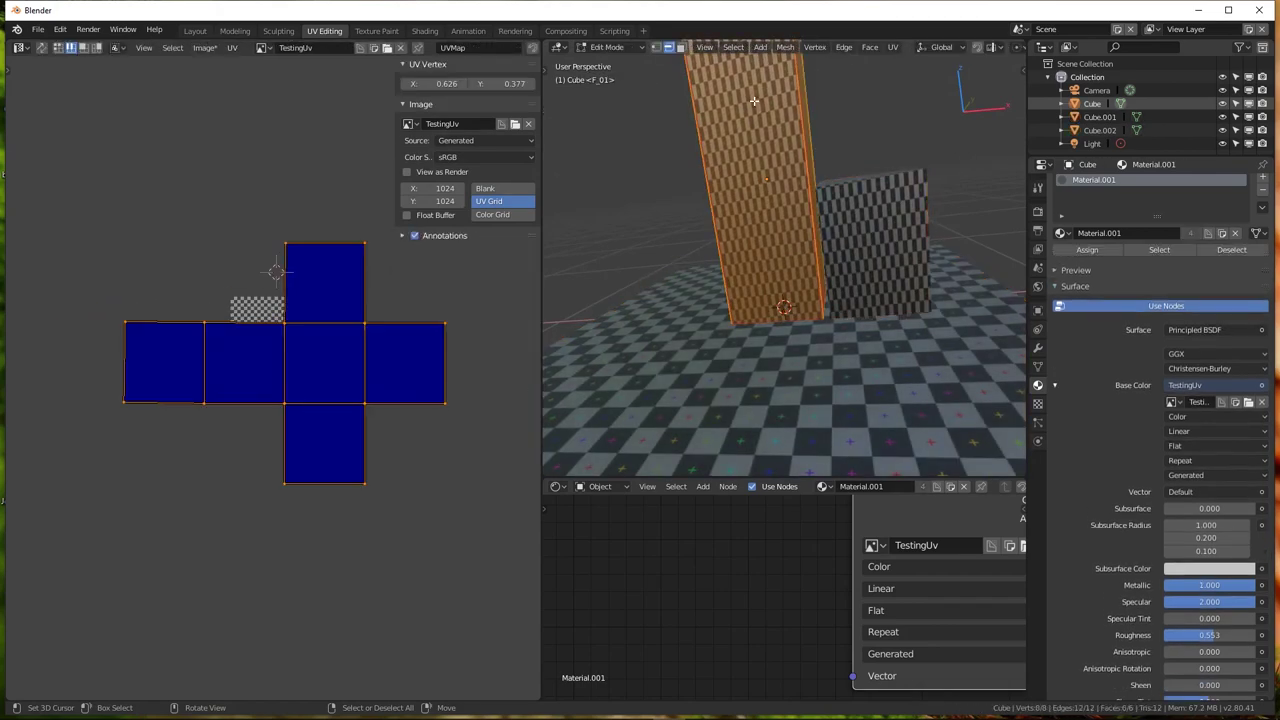
{"action": "mouse_move", "coordinate": [560, 290]}
{"action": "middle_mouse_down"}
{"action": "mouse_move", "coordinate": [757, 318]}
{"action": "mouse_move", "coordinate": [757, 253]}
{"action": "middle_mouse_up"}
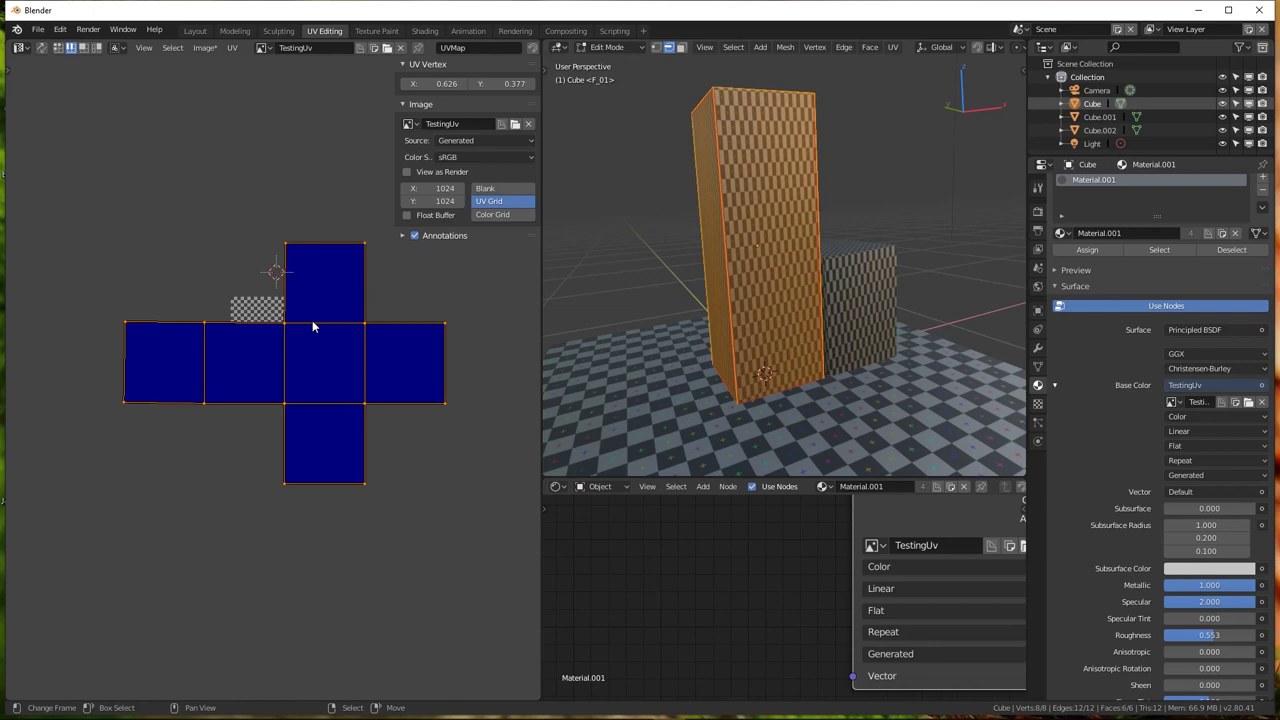
Try unwrapping the tall block, undo it, and return to Object Mode
{"action": "key", "text": "u"}
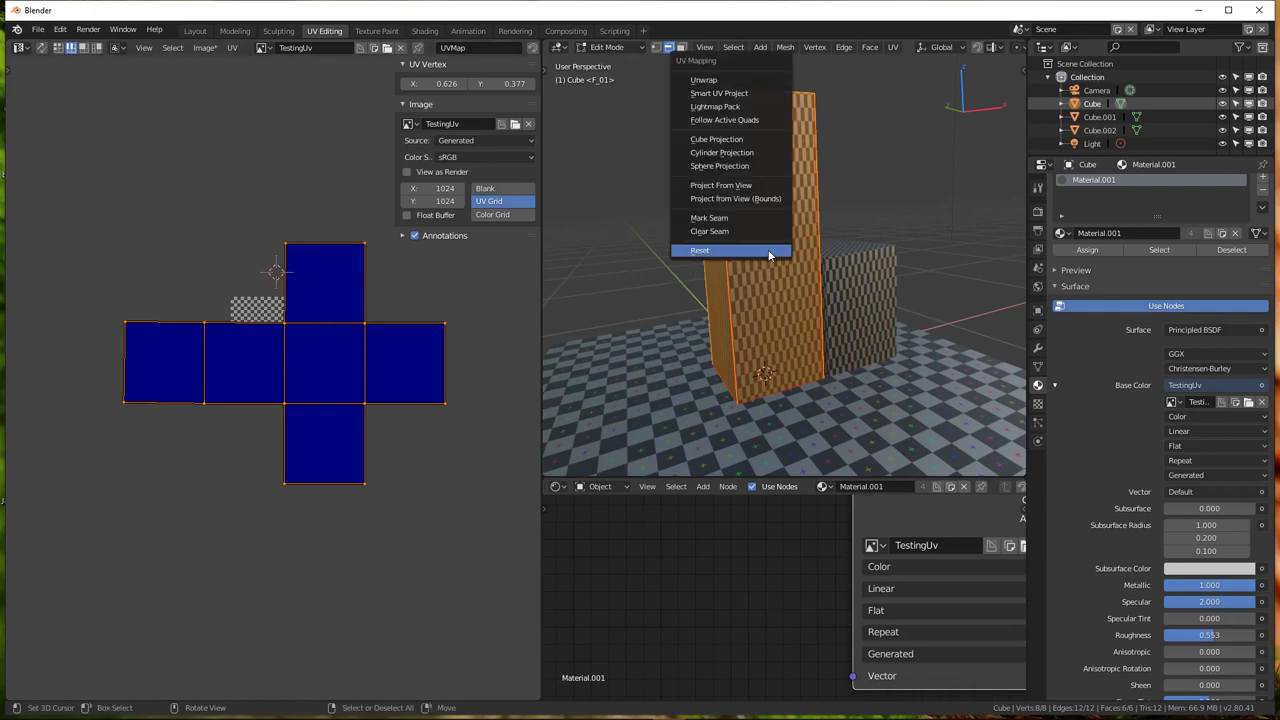
{"action": "left_click", "coordinate": [712, 80]}
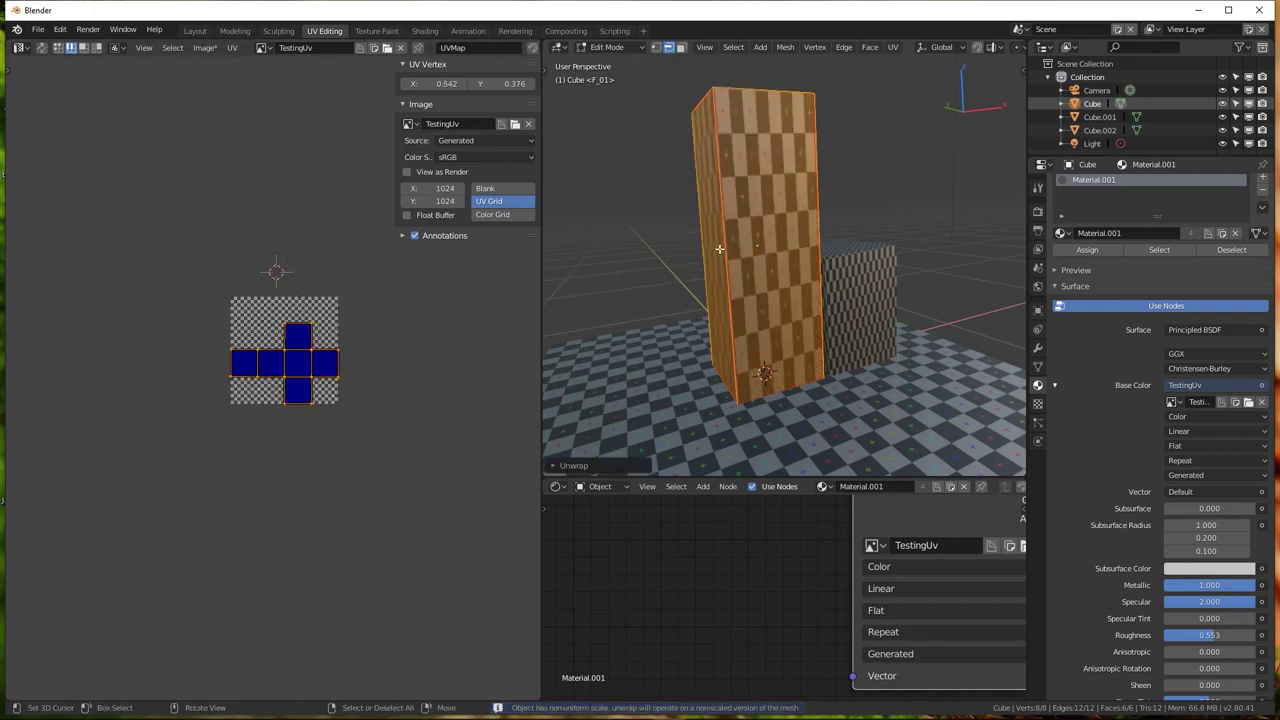
{"action": "key", "text": "ctrl+z"}
{"action": "middle_click_drag", "start_coordinate": [707, 262], "coordinate": [738, 325]}
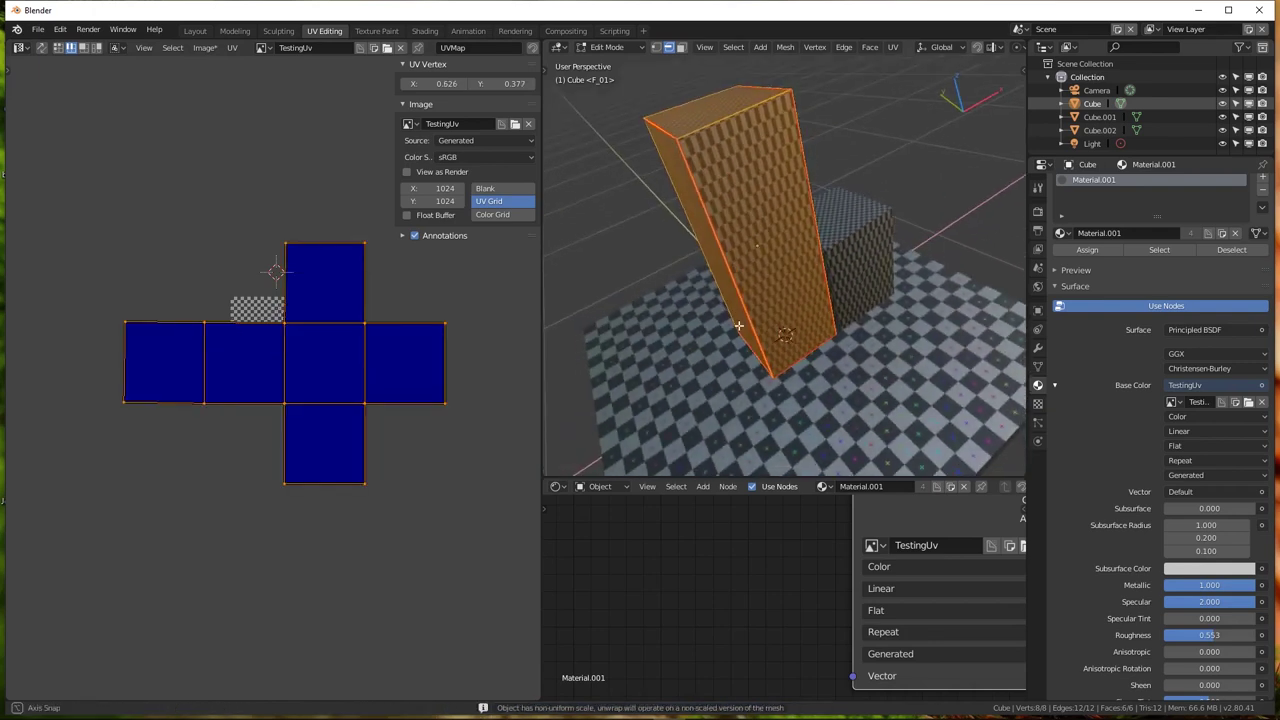
{"action": "key", "text": "Tab"}
Apply scale to the tall block, small block and floor with Ctrl+A
{"action": "key", "text": "ctrl+a"}
{"action": "left_click", "coordinate": [739, 323]}
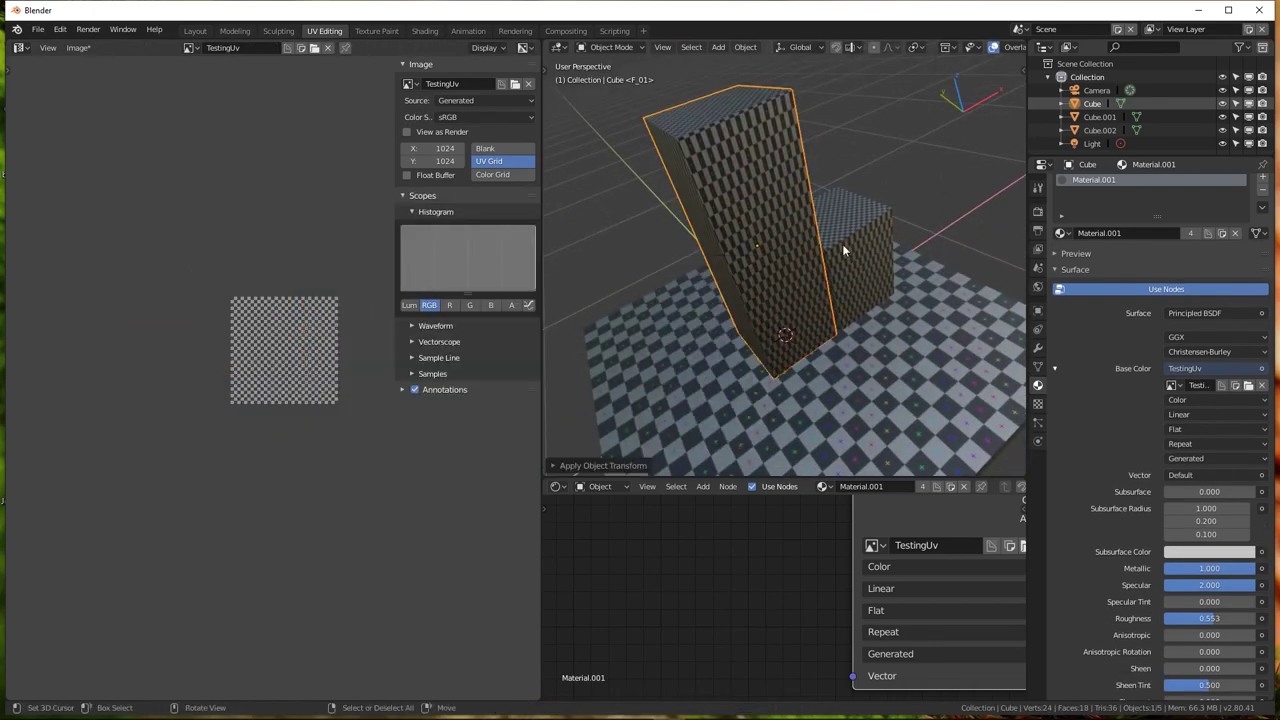
{"action": "left_click", "coordinate": [842, 244]}
{"action": "key", "text": "ctrl+a"}
{"action": "left_click", "coordinate": [848, 240]}
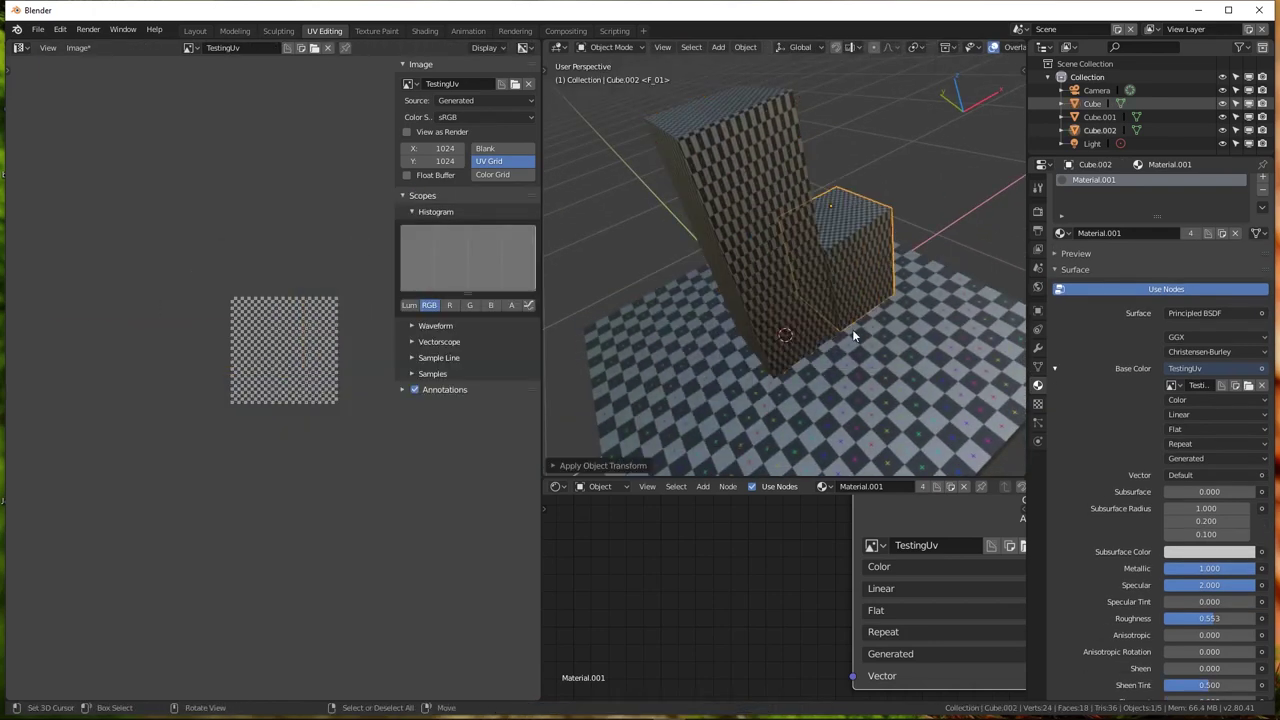
{"action": "left_click", "coordinate": [853, 335]}
{"action": "key", "text": "ctrl+a"}
{"action": "left_click", "coordinate": [852, 333]}
Unwrap the tall block Cube in Edit Mode
{"action": "left_click", "coordinate": [726, 195]}
{"action": "key", "text": "Tab"}
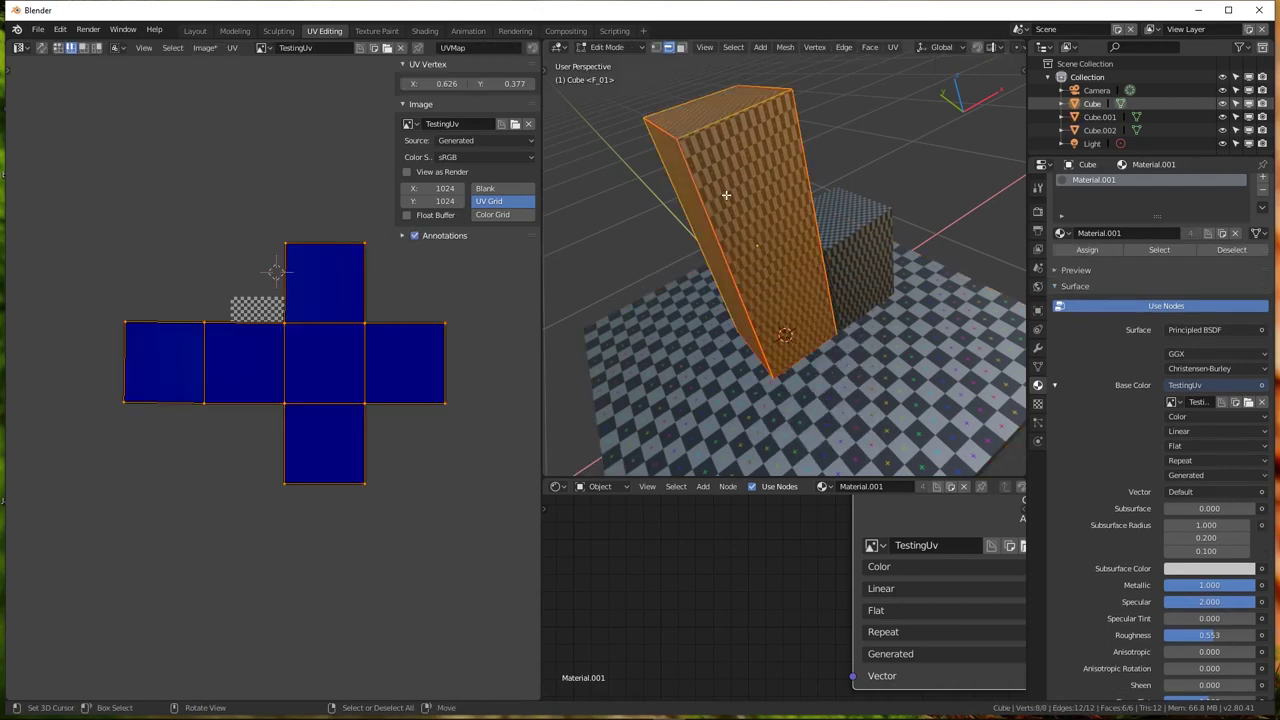
{"action": "key", "text": "u"}
{"action": "left_click", "coordinate": [780, 247]}
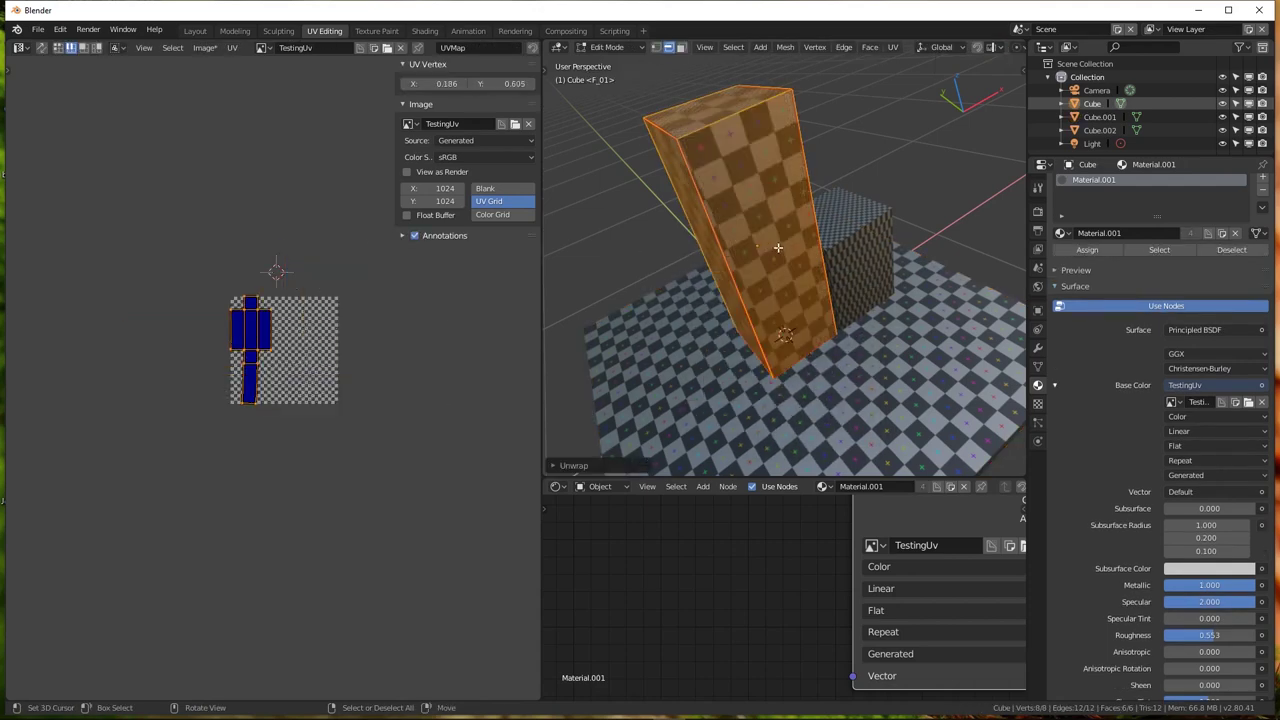
{"action": "scroll", "coordinate": [250, 320], "scroll_direction": "up", "scroll_amount": 6}
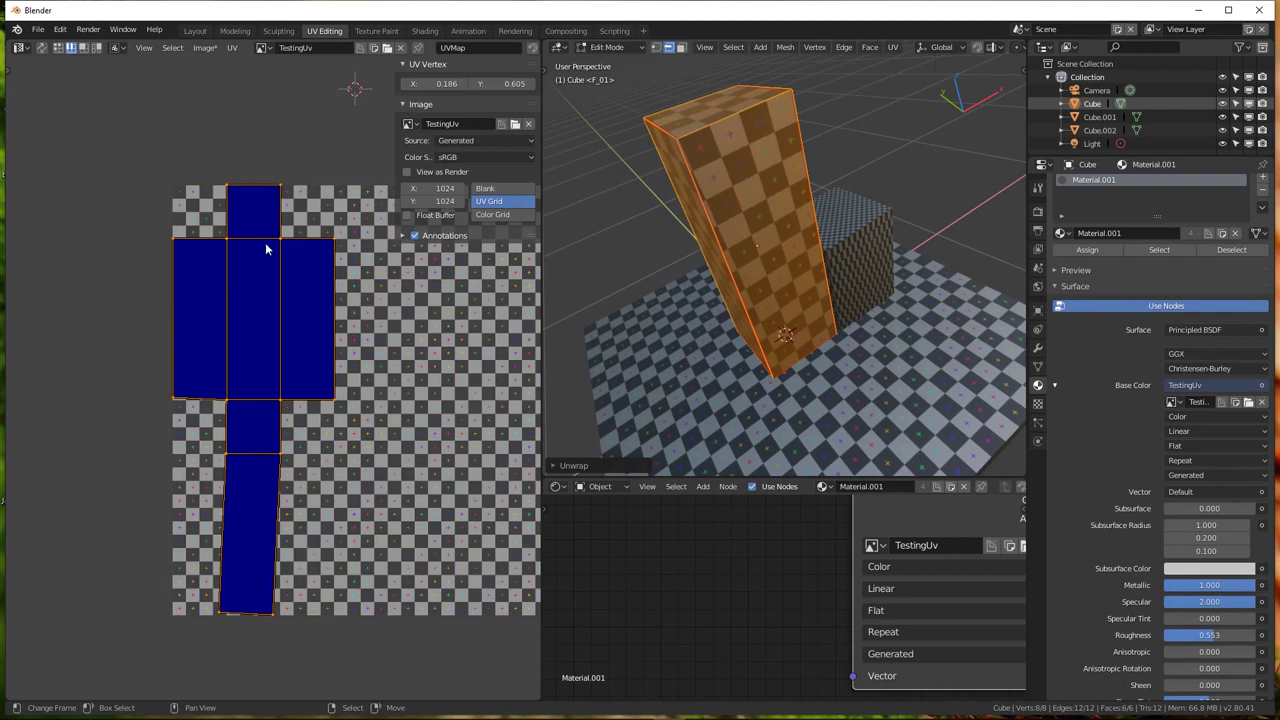
Create seams from islands on the small block Cube.002 and unwrap it
{"action": "left_click", "coordinate": [858, 247]}
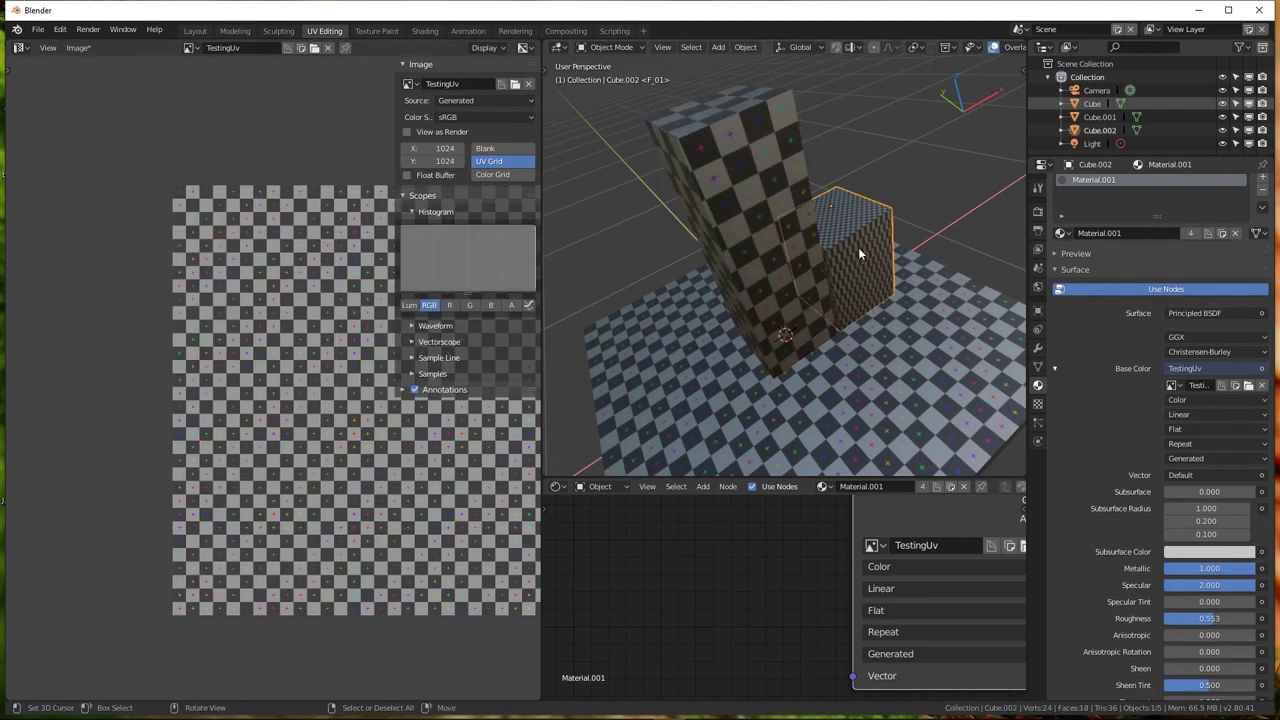
{"action": "scroll", "coordinate": [858, 247], "scroll_direction": "down", "scroll_amount": 2}
{"action": "scroll", "coordinate": [858, 247], "scroll_direction": "down", "scroll_amount": 2}
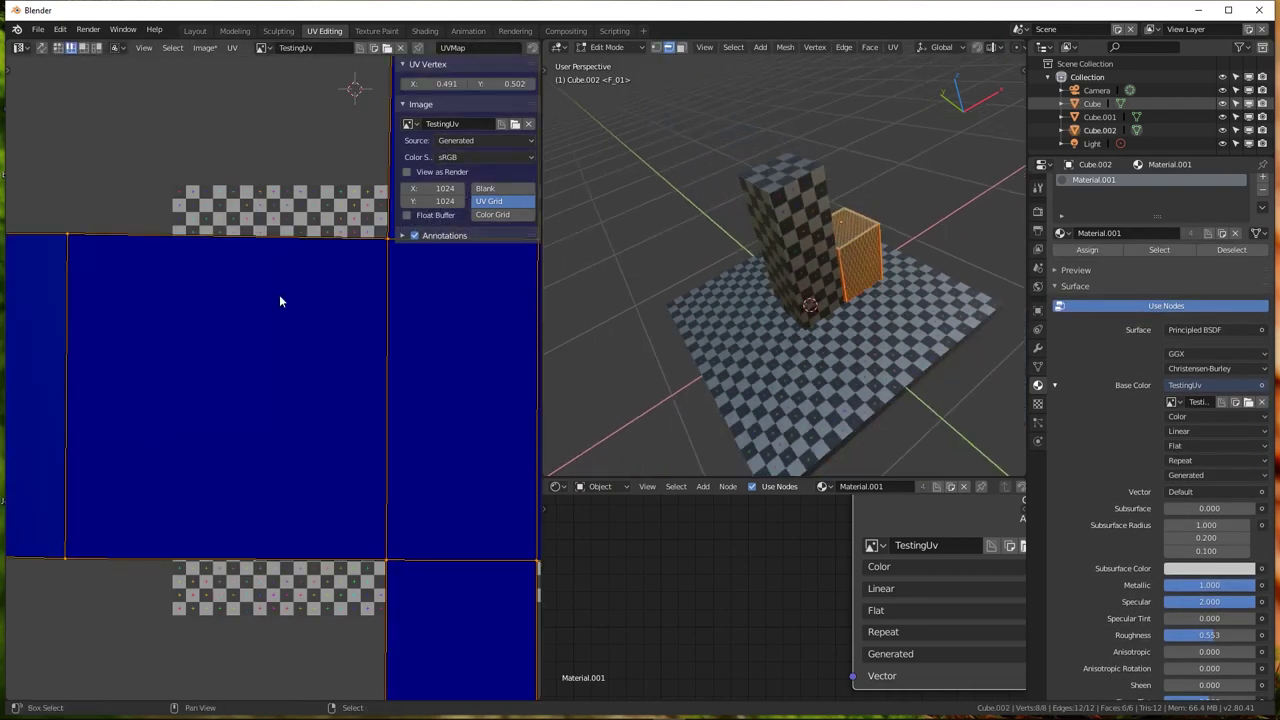
{"action": "scroll", "coordinate": [188, 353], "scroll_direction": "down", "scroll_amount": 3}
{"action": "scroll", "coordinate": [188, 353], "scroll_direction": "down", "scroll_amount": 2}
{"action": "left_click", "coordinate": [232, 48]}
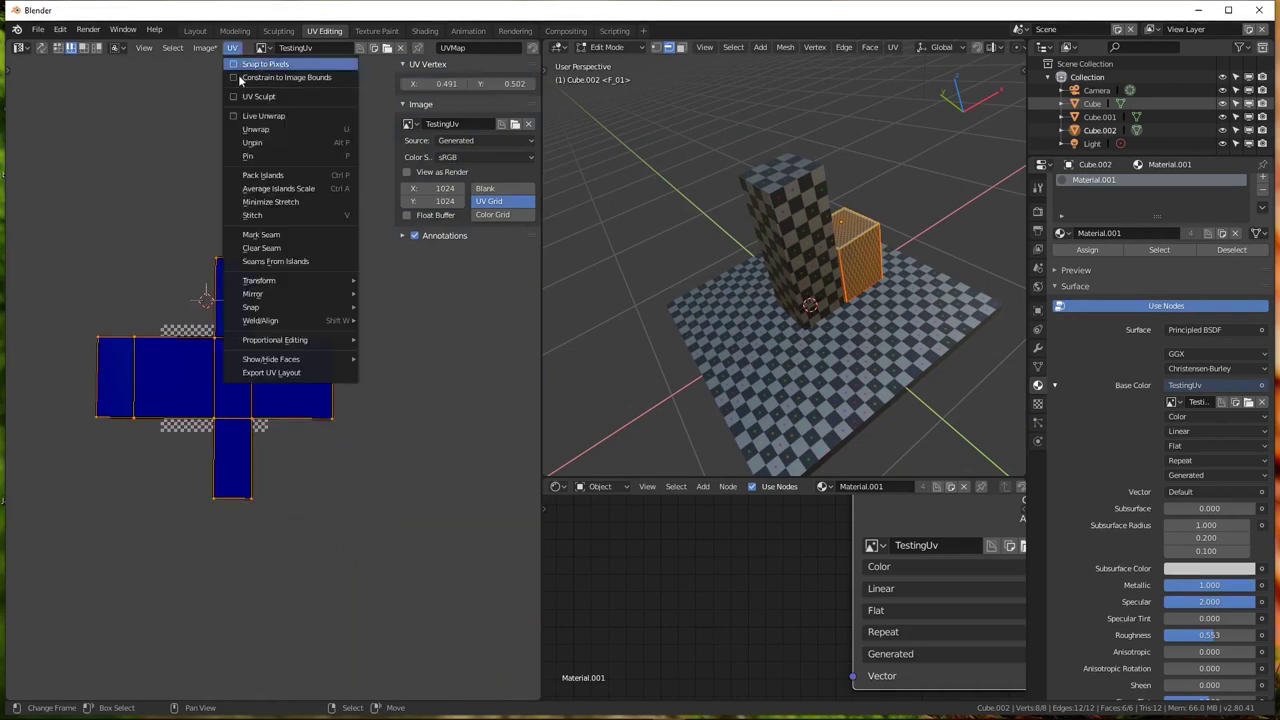
{"action": "left_click", "coordinate": [266, 261]}
{"action": "key", "text": "alt+a"}
{"action": "key", "text": "a"}
{"action": "middle_click_drag", "start_coordinate": [793, 291], "coordinate": [824, 277]}
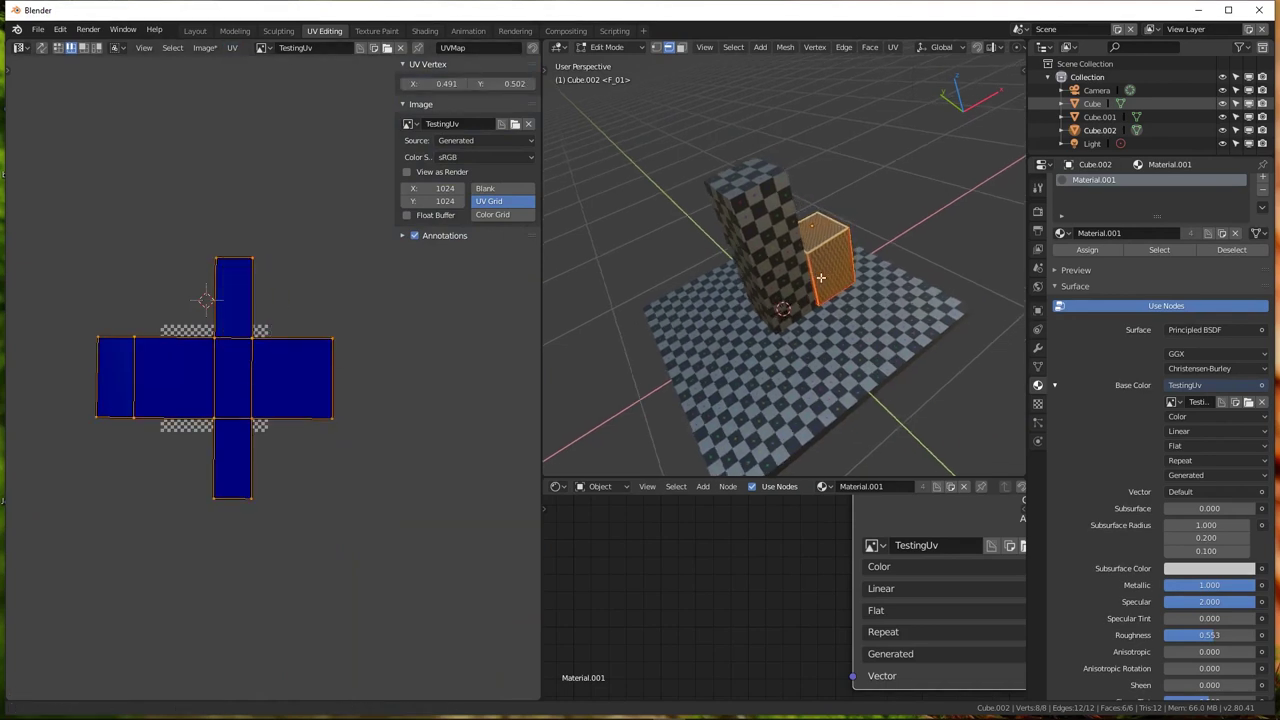
{"action": "key", "text": "u"}
{"action": "left_click", "coordinate": [824, 277]}
Return to Object Mode and select the base plate Cube.001
{"action": "scroll", "coordinate": [223, 349], "scroll_direction": "up", "scroll_amount": 3}
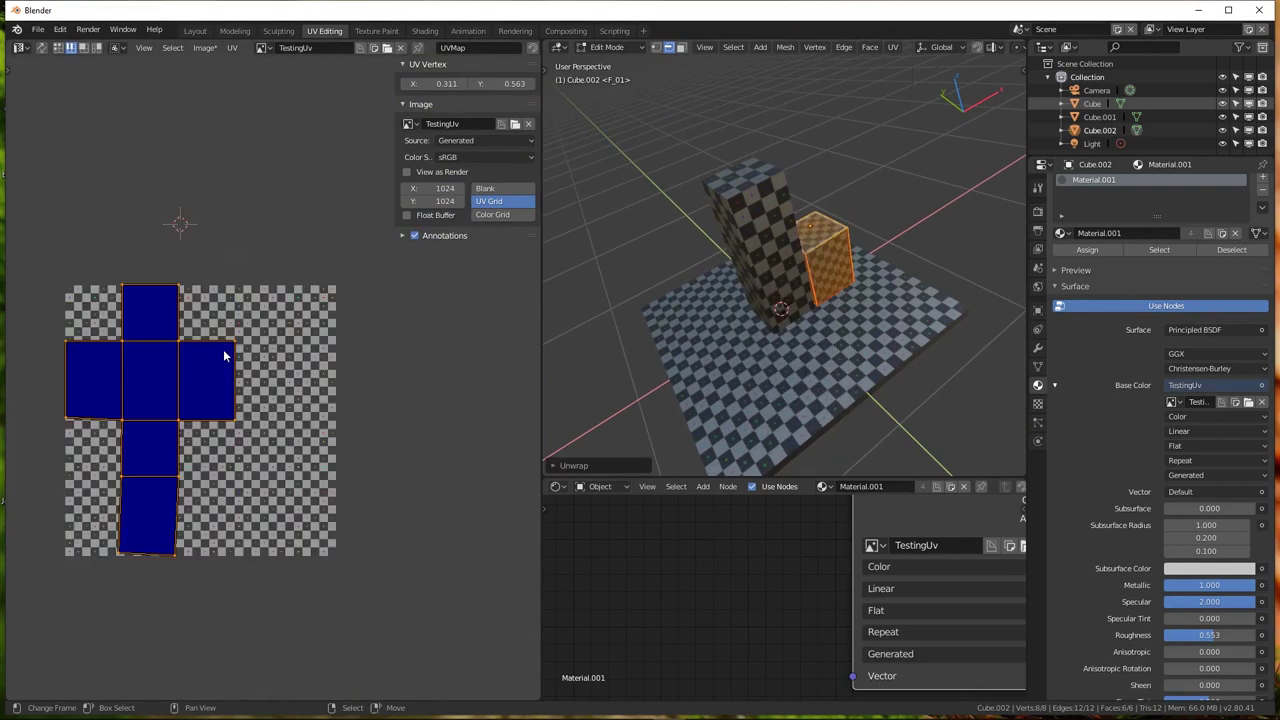
{"action": "scroll", "coordinate": [223, 349], "scroll_direction": "down", "scroll_amount": 3}
{"action": "key", "text": "Tab"}
{"action": "left_click", "coordinate": [757, 395]}
Mark seams from the floor plane's UV islands and unwrap the plane
{"action": "key", "text": "Tab"}
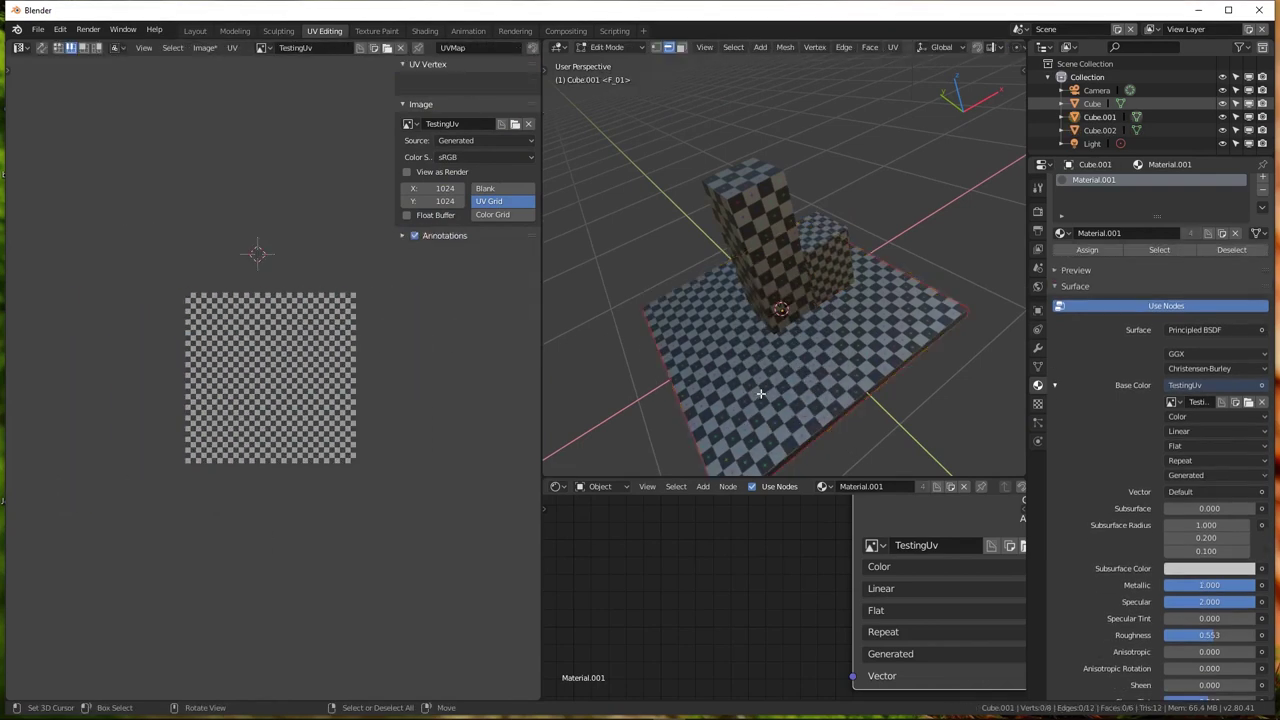
{"action": "key", "text": "a"}
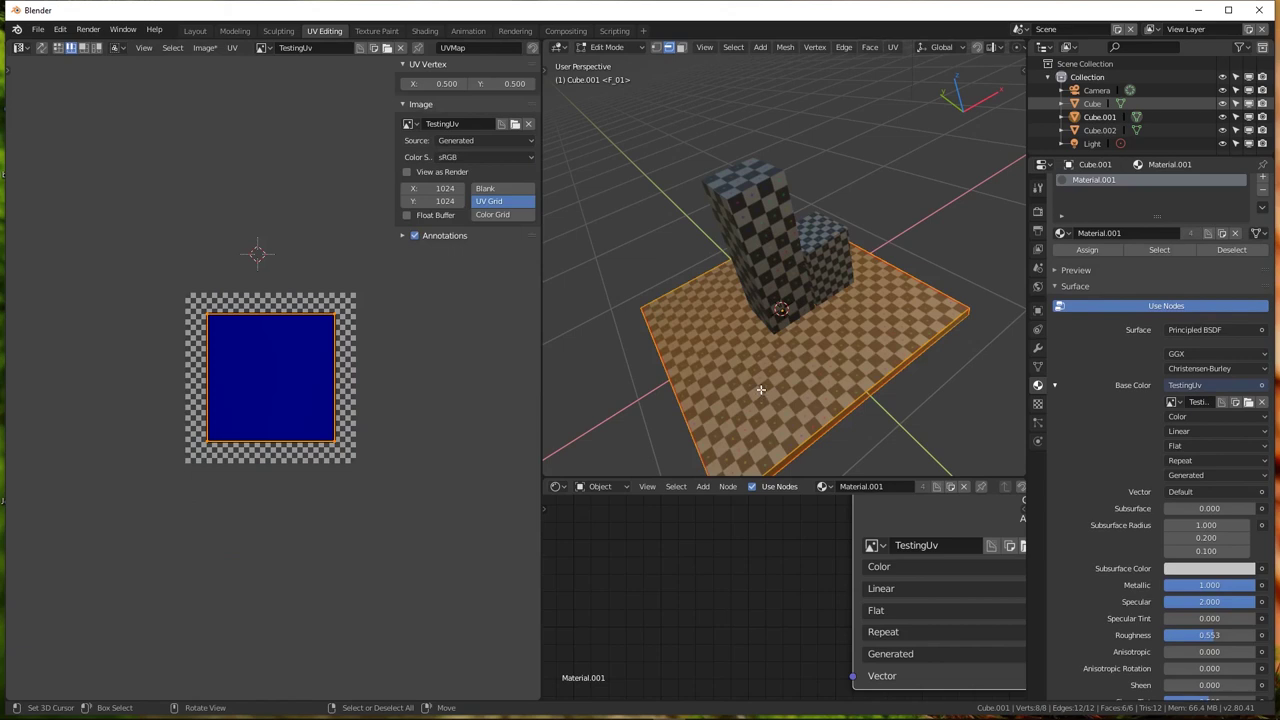
{"action": "left_click", "coordinate": [232, 48]}
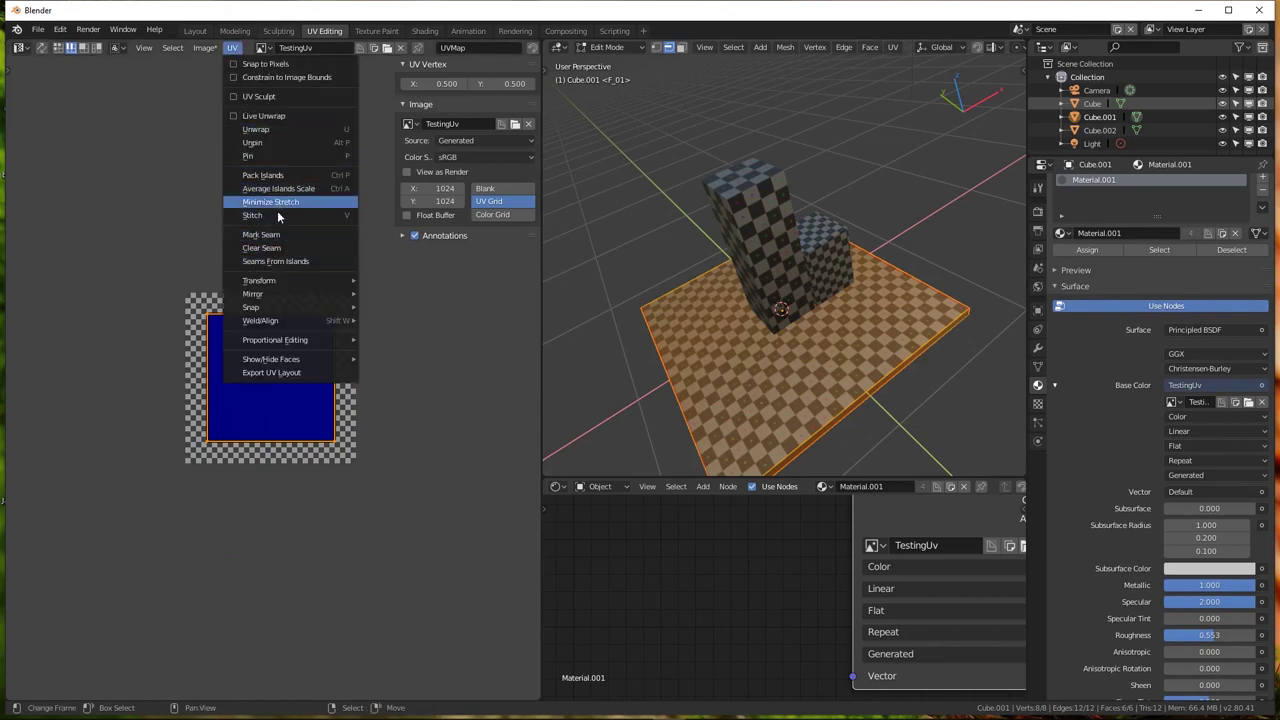
{"action": "left_click", "coordinate": [279, 264]}
{"action": "key", "text": "u"}
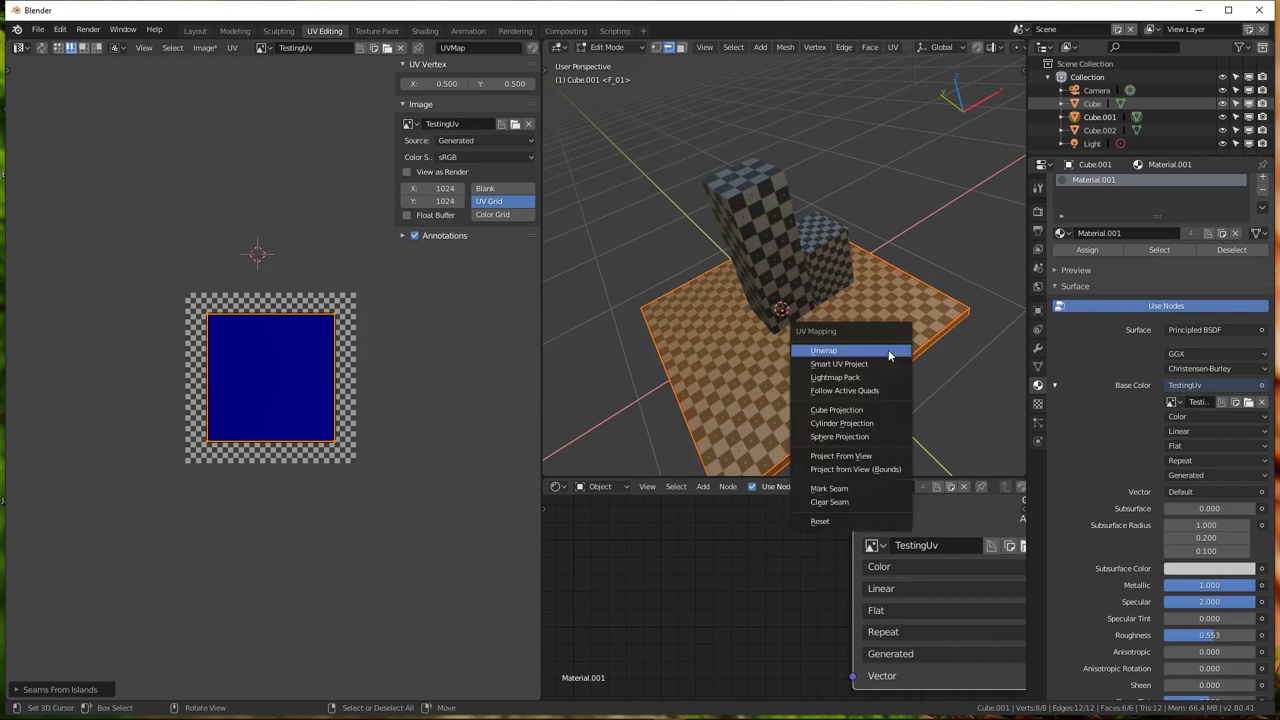
{"action": "left_click", "coordinate": [888, 350]}
Select the tall block and floor plane and unwrap all their faces together
{"action": "key", "text": "Tab"}
{"action": "key", "text": "Tab"}
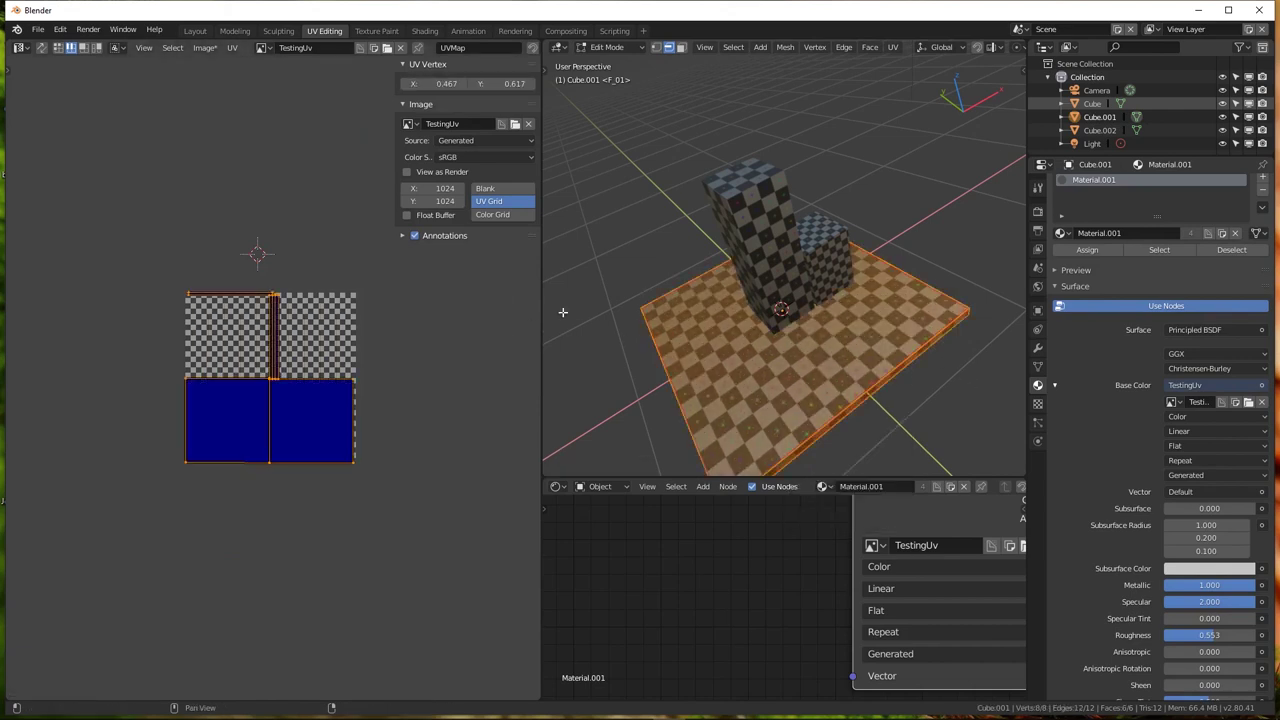
{"action": "key", "text": "Tab"}
{"action": "left_click", "coordinate": [790, 270]}
{"action": "left_click", "coordinate": [845, 296], "text": "shift"}
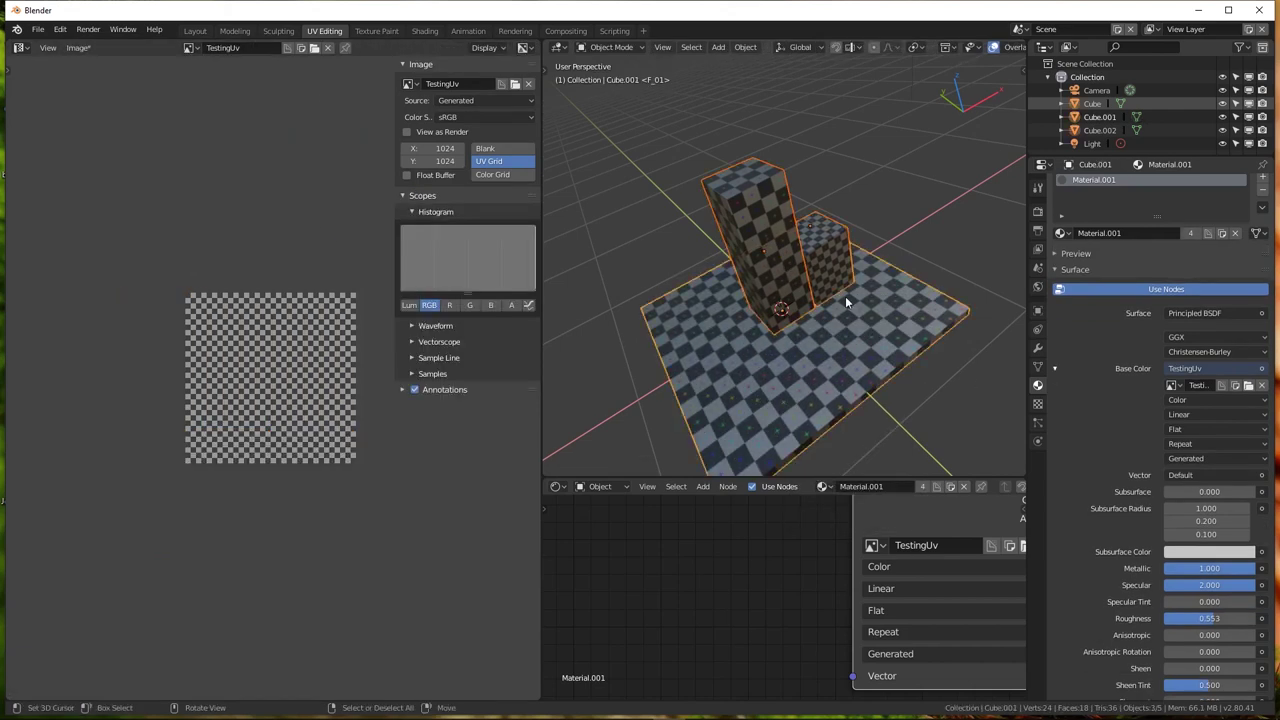
{"action": "key", "text": "Tab"}
{"action": "key", "text": "a"}
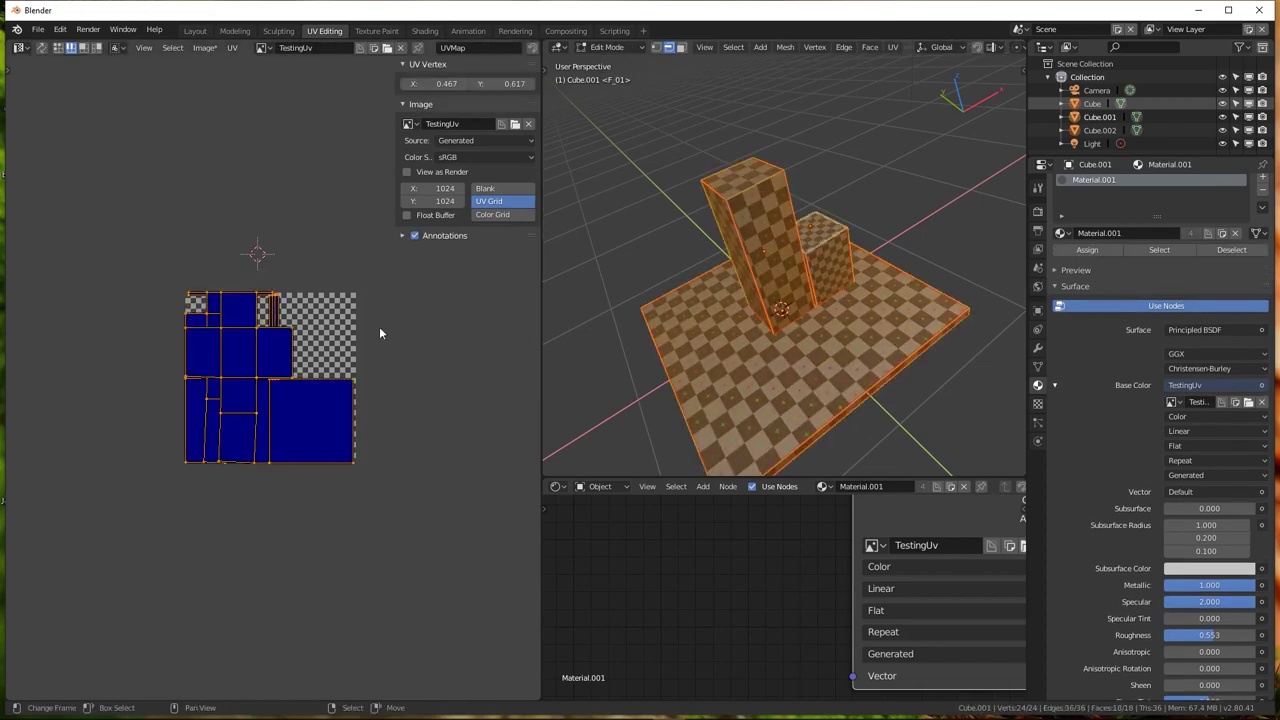
{"action": "key", "text": "u"}
{"action": "left_click", "coordinate": [384, 323]}
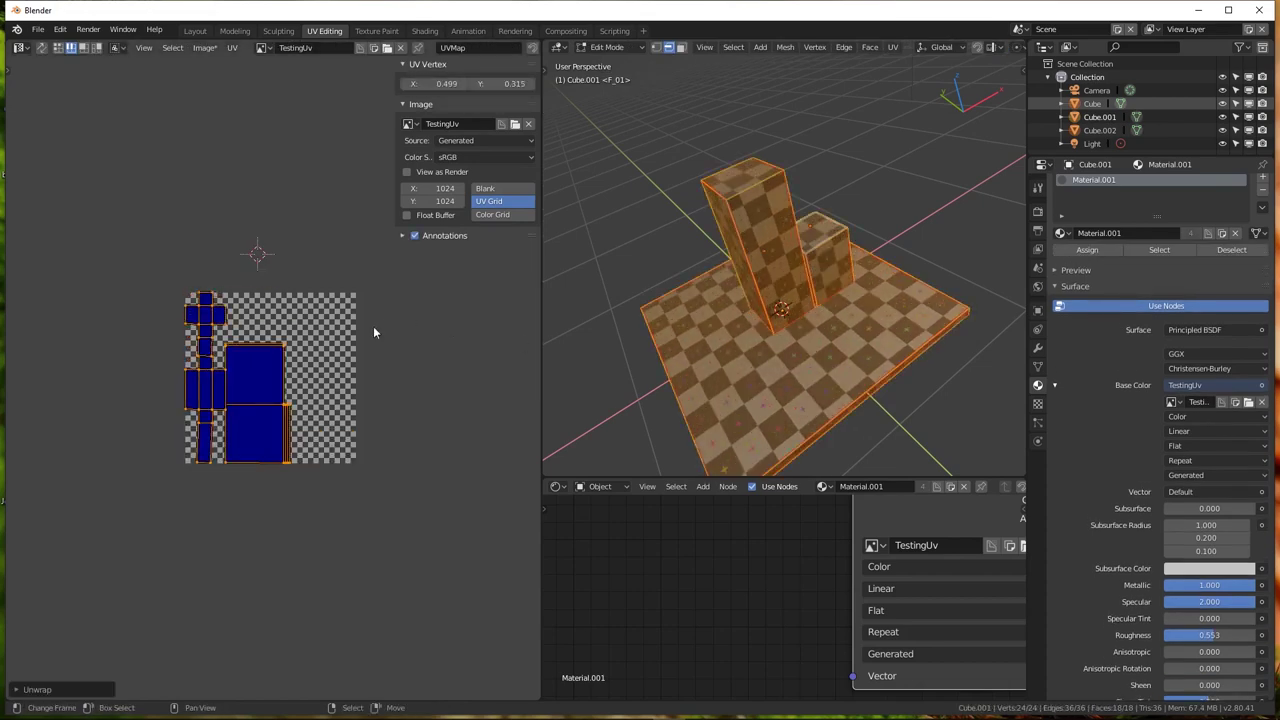
Try moving a single UV vertex, cancel it, and switch to island selection mode
{"action": "scroll", "coordinate": [266, 358], "scroll_direction": "up", "scroll_amount": 3}
{"action": "scroll", "coordinate": [266, 358], "scroll_direction": "down", "scroll_amount": 2}
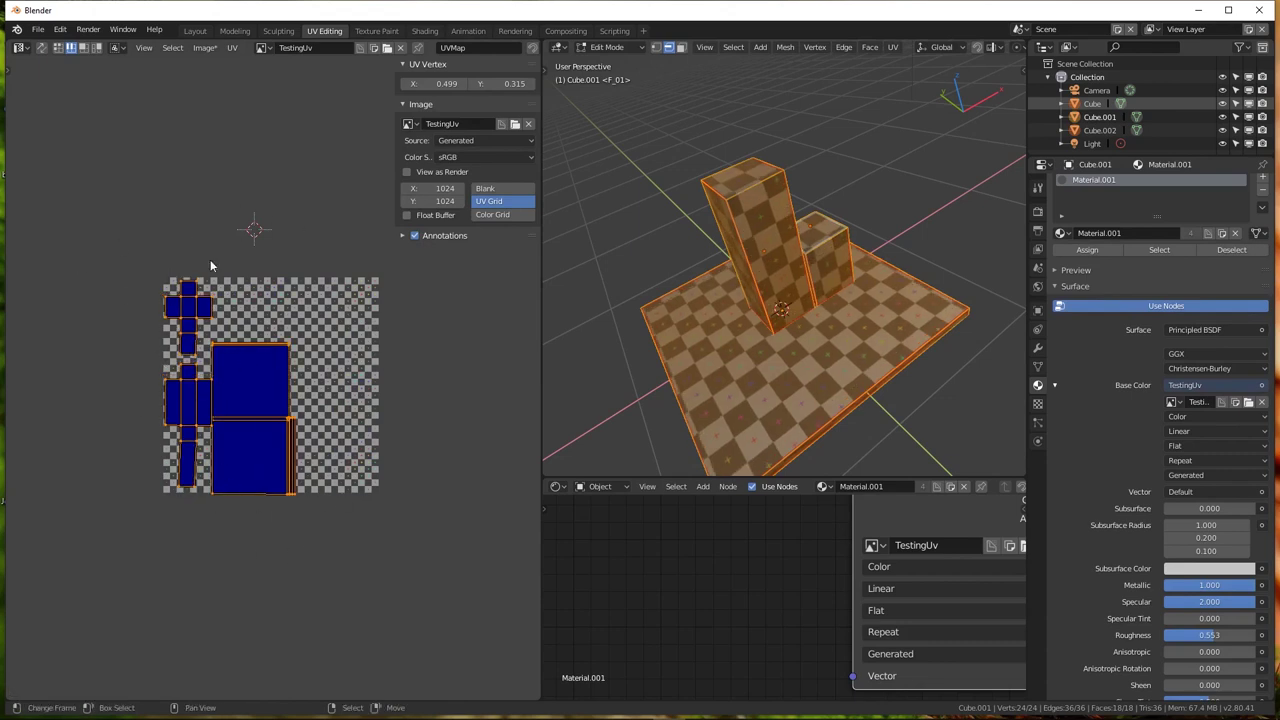
{"action": "left_click", "coordinate": [232, 48]}
{"action": "left_click_drag", "start_coordinate": [176, 303], "coordinate": [143, 161]}
{"action": "right_click", "coordinate": [143, 161]}
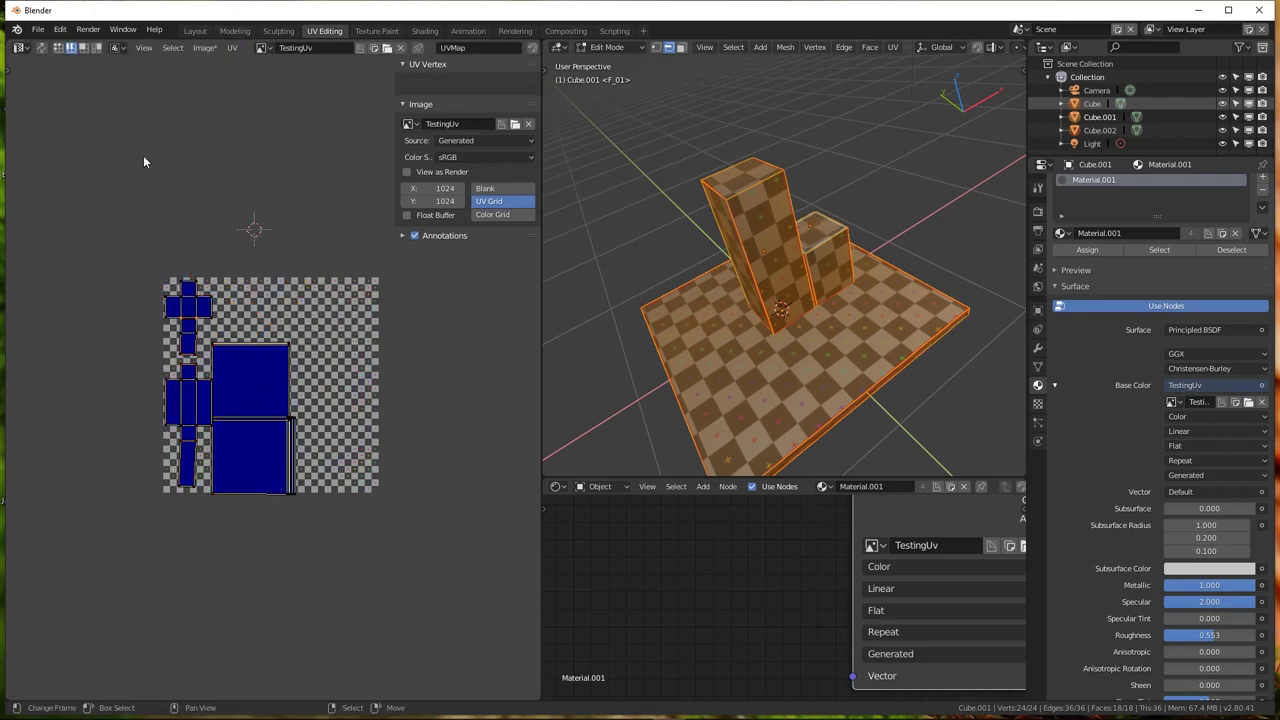
{"action": "left_click", "coordinate": [95, 49]}
Drag the cross and square islands aside, then select all islands and pack them with Ctrl+P
{"action": "left_click_drag", "start_coordinate": [158, 320], "coordinate": [97, 190]}
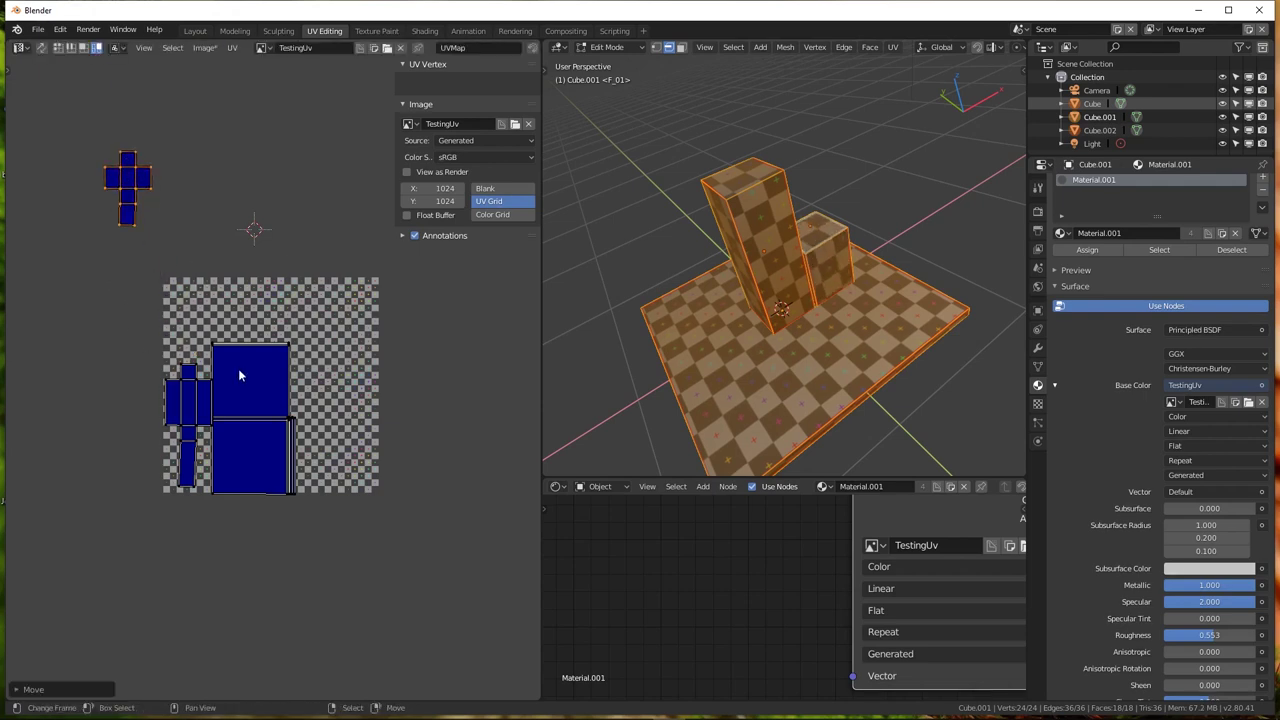
{"action": "left_click_drag", "start_coordinate": [213, 390], "coordinate": [353, 642]}
{"action": "left_click_drag", "start_coordinate": [255, 455], "coordinate": [189, 608]}
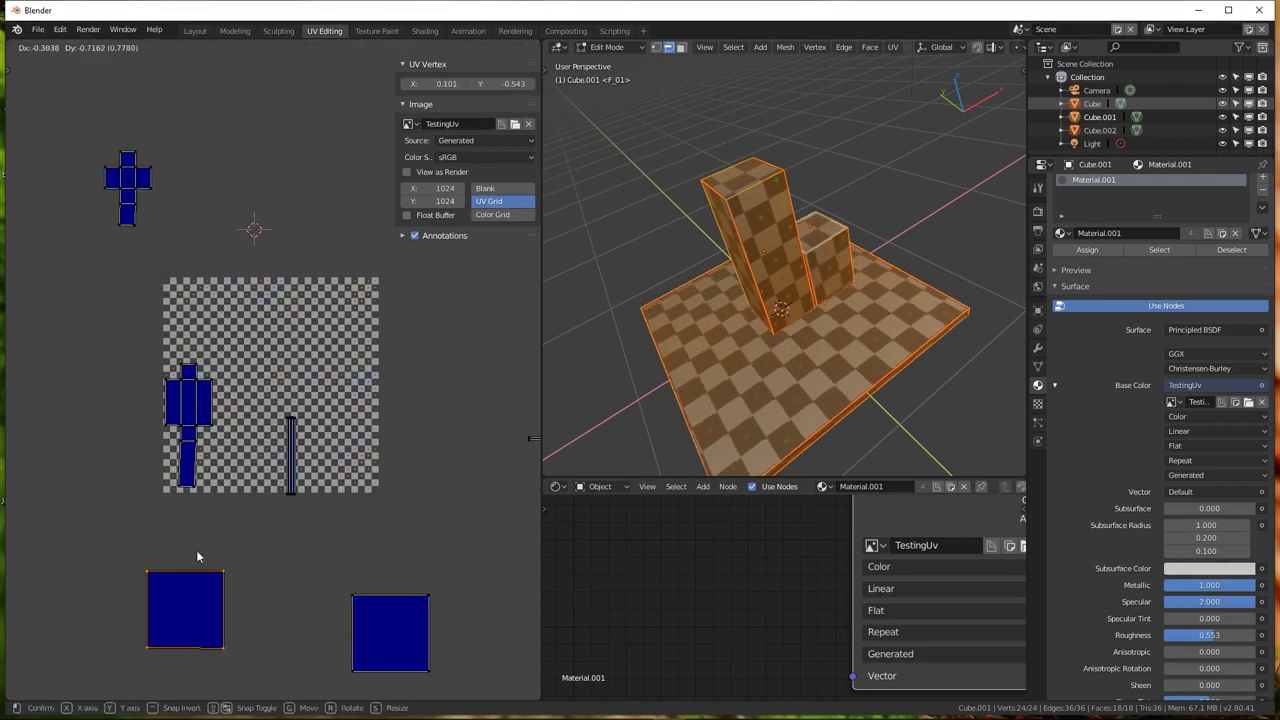
{"action": "left_click_drag", "start_coordinate": [188, 425], "coordinate": [79, 404]}
{"action": "scroll", "coordinate": [265, 388], "scroll_direction": "down", "scroll_amount": 5}
{"action": "key", "text": "a"}
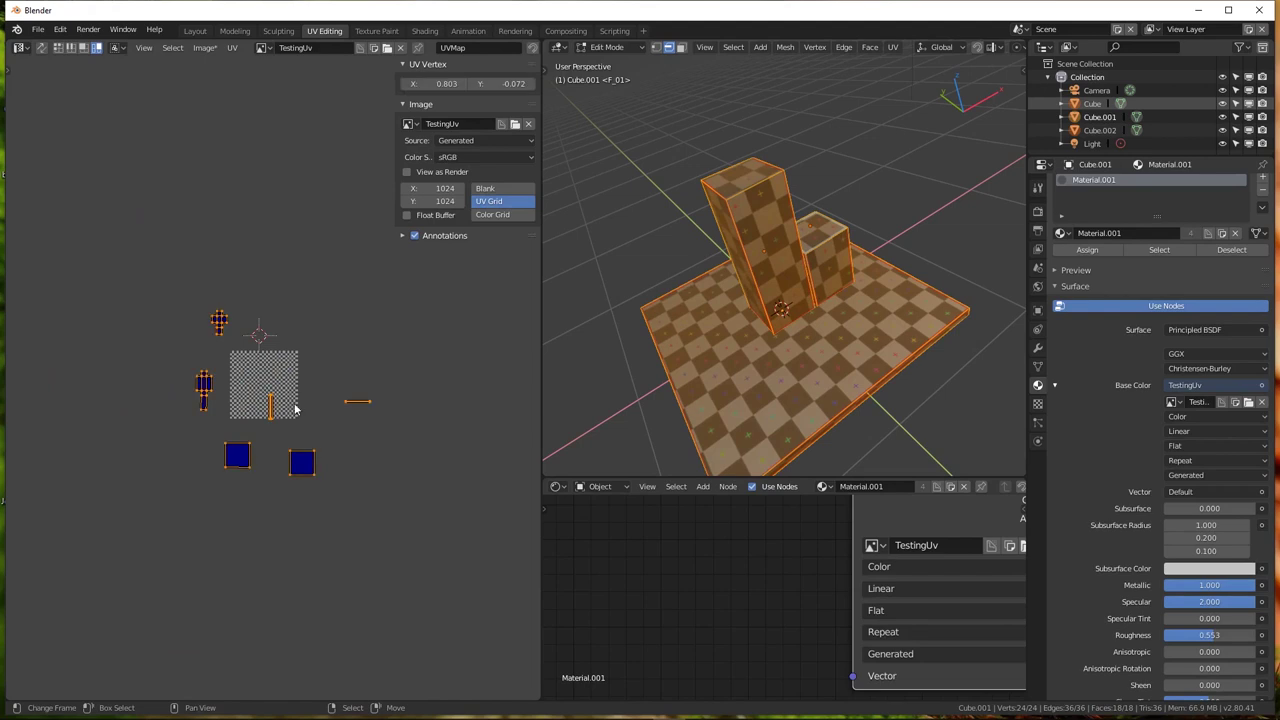
{"action": "key", "text": "ctrl+p"}
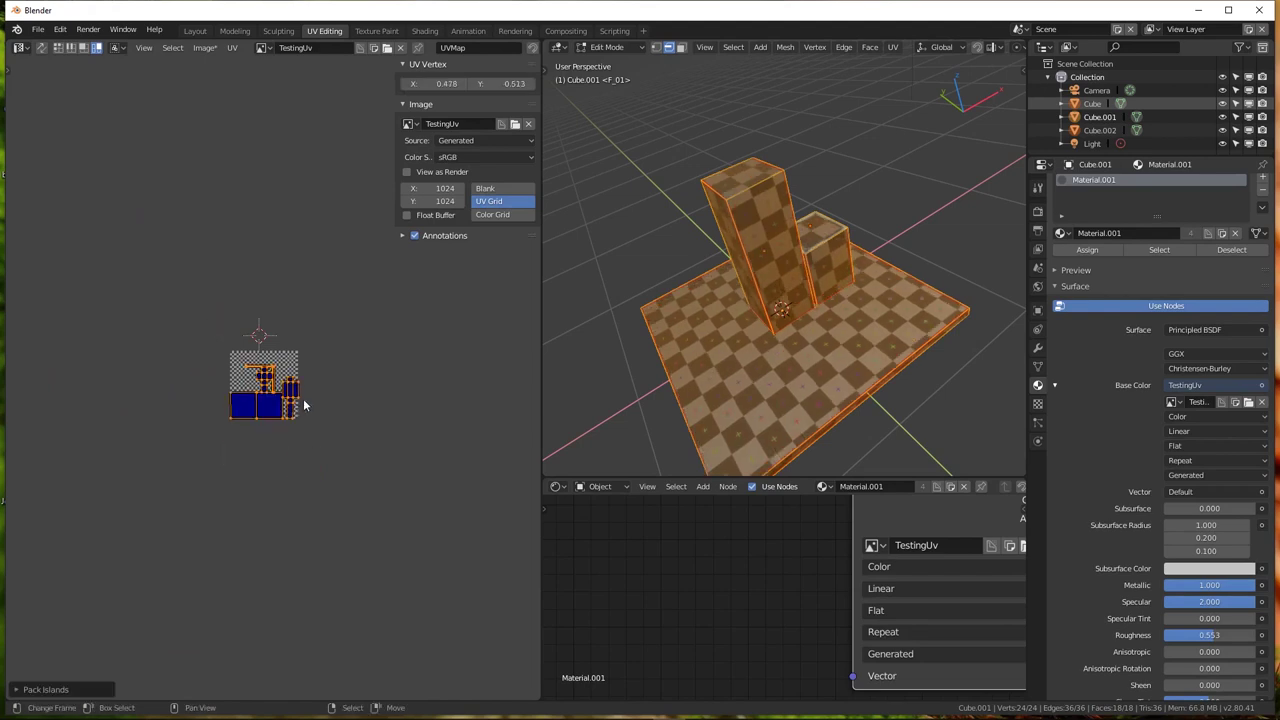
Move the cross-shaped island to the top right of the grid
{"action": "scroll", "coordinate": [304, 405], "scroll_direction": "up", "scroll_amount": 3}
{"action": "scroll", "coordinate": [311, 364], "scroll_direction": "up", "scroll_amount": 6}
{"action": "scroll", "coordinate": [311, 364], "scroll_direction": "down", "scroll_amount": 3}
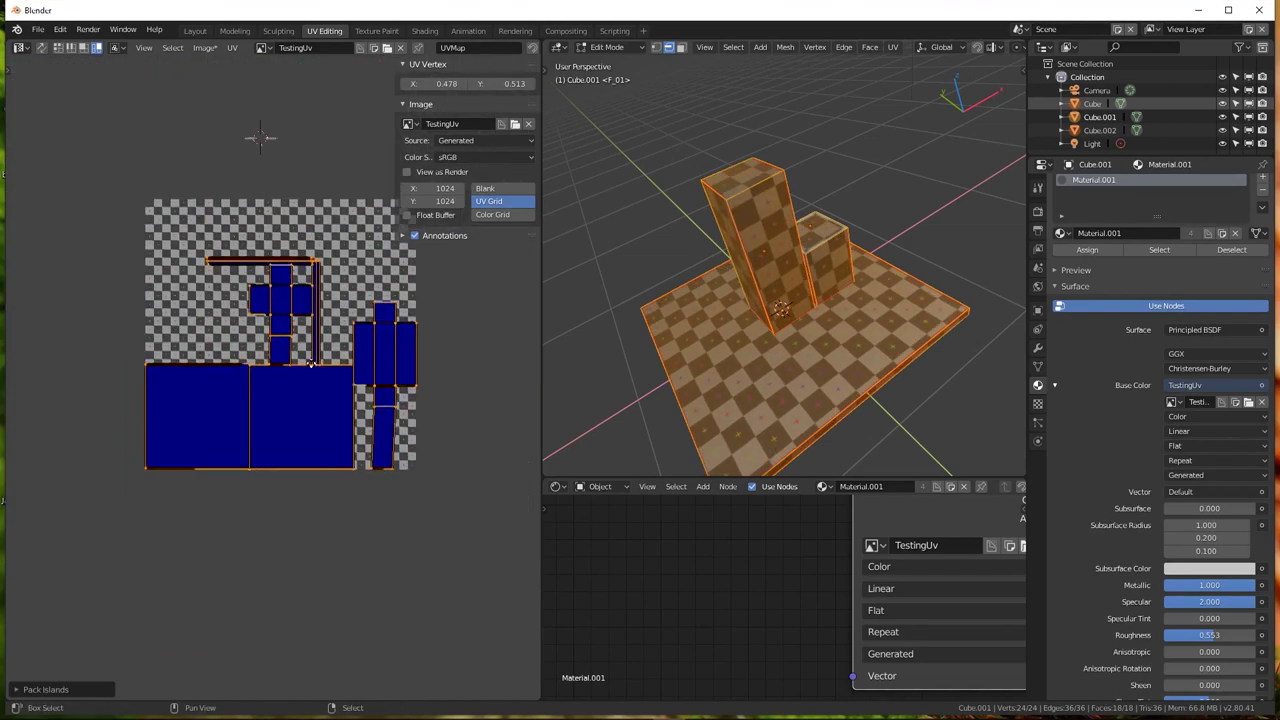
{"action": "middle_click_drag", "start_coordinate": [311, 364], "coordinate": [330, 426]}
{"action": "left_click", "coordinate": [282, 362]}
{"action": "key", "text": "g"}
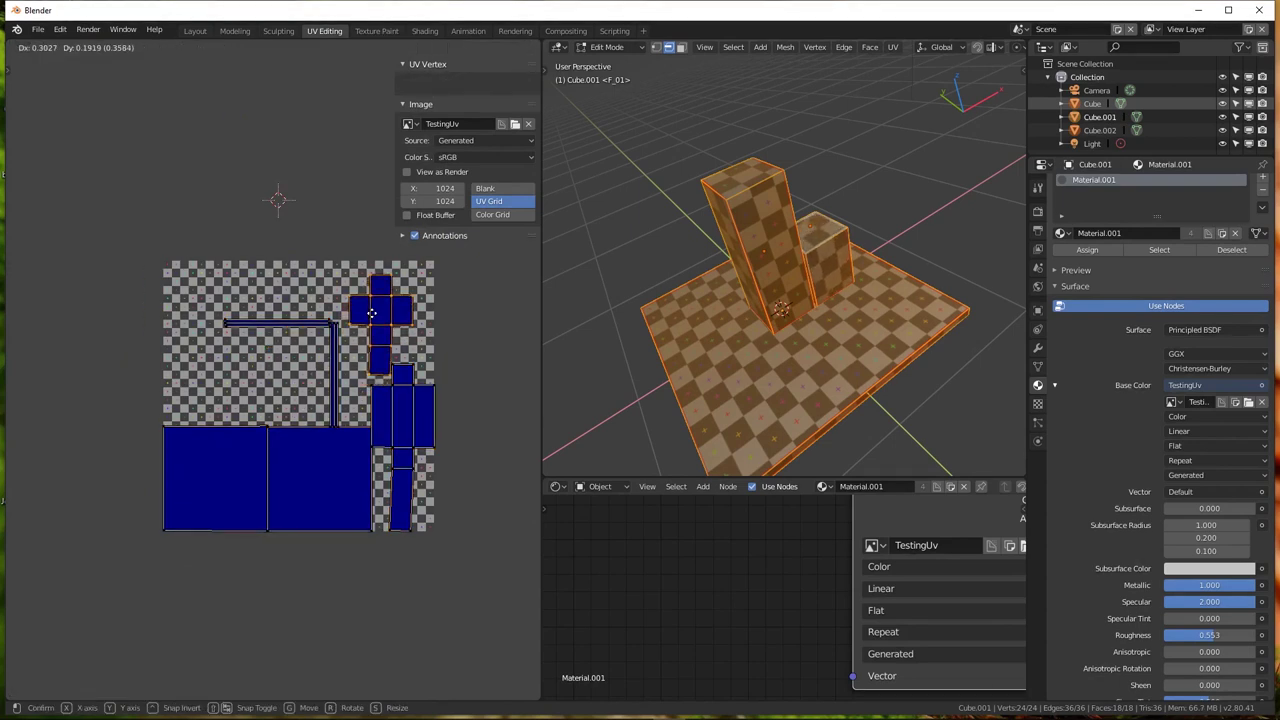
{"action": "left_click", "coordinate": [371, 313]}
Place the two thin vertical strips side by side and rotate both 90°
{"action": "left_click_drag", "start_coordinate": [336, 352], "coordinate": [258, 352]}
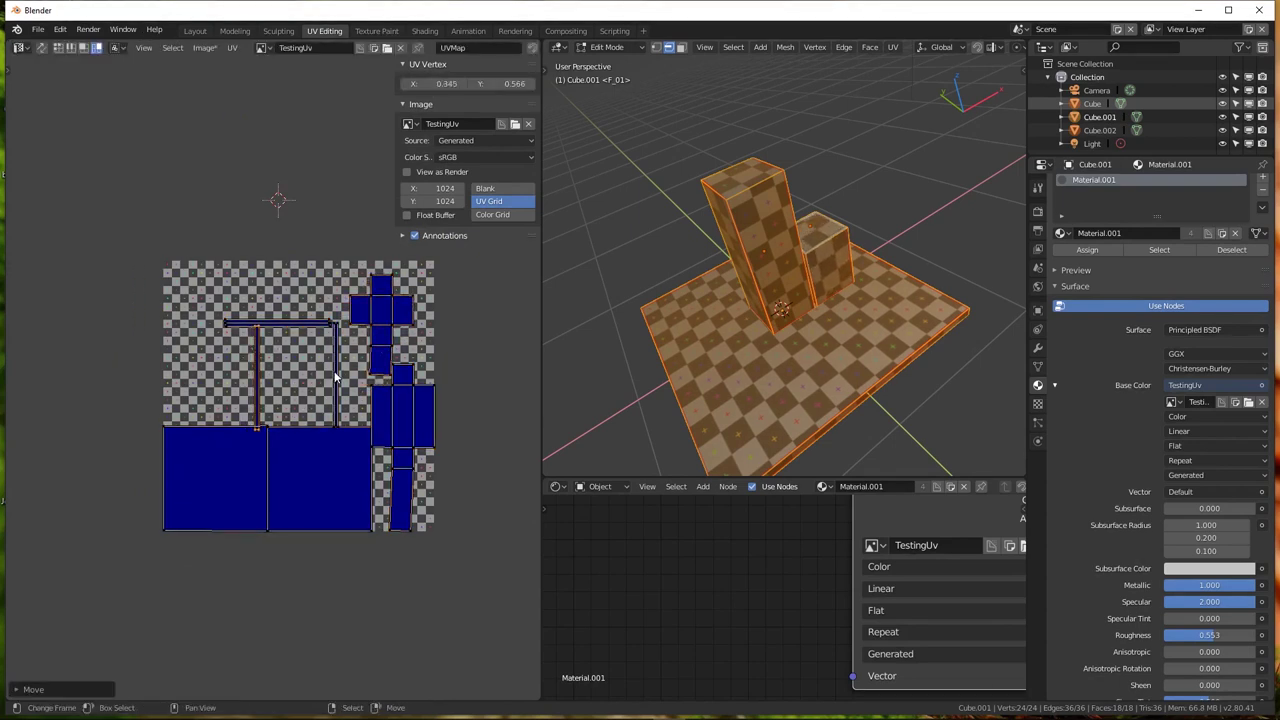
{"action": "left_click", "coordinate": [336, 372]}
{"action": "key", "text": "g"}
{"action": "left_click", "coordinate": [284, 372]}
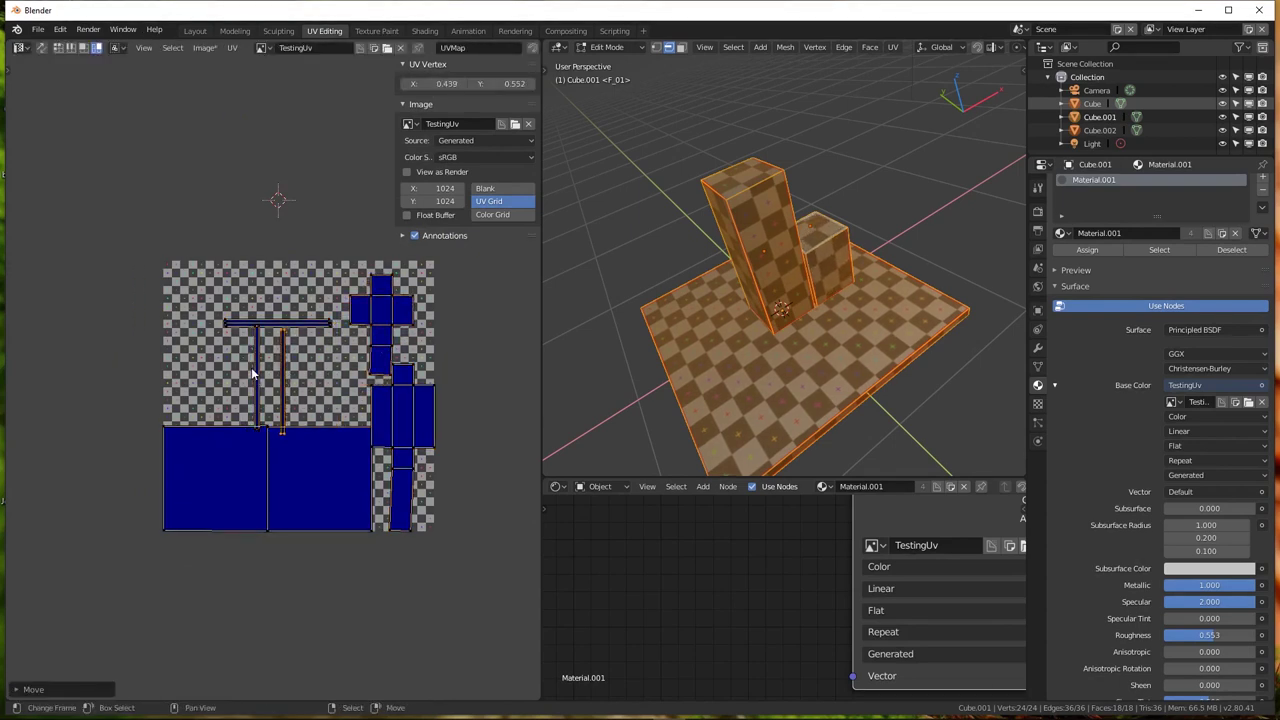
{"action": "left_click", "coordinate": [253, 373], "text": "shift"}
{"action": "type", "text": "r90"}
{"action": "key", "text": "Return"}
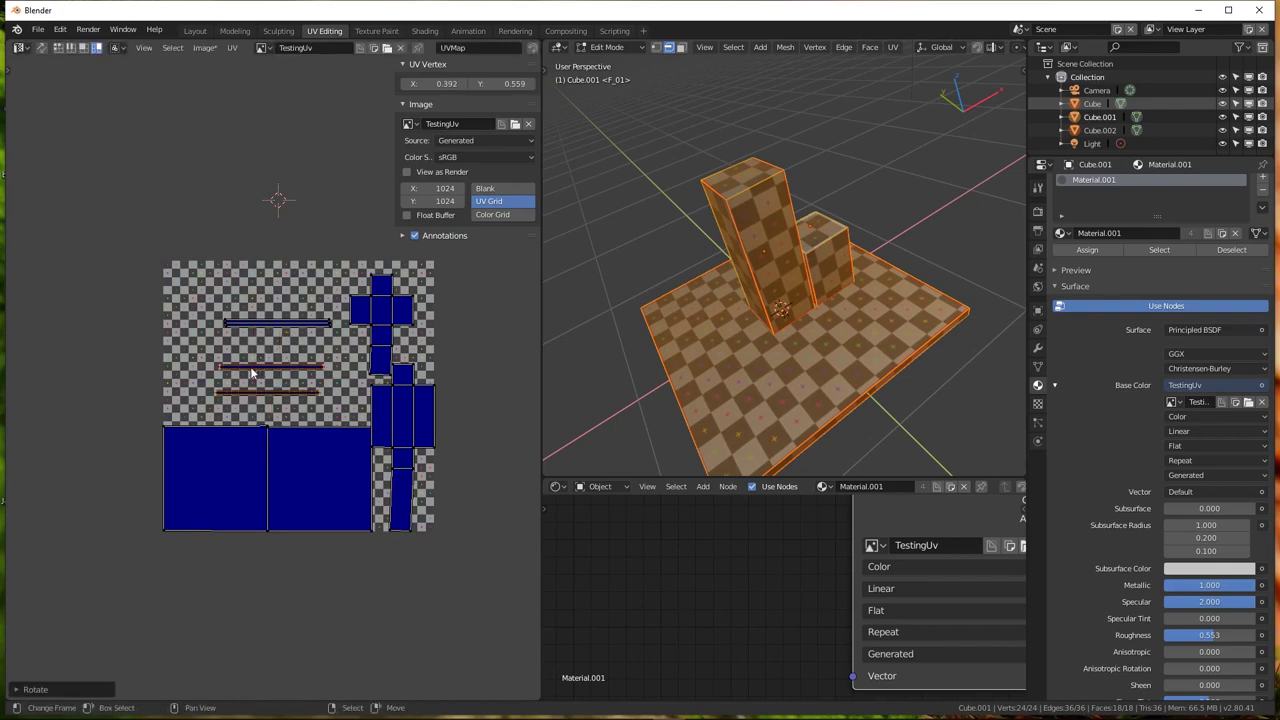
Move the two rotated strips to their new spot on the grid
{"action": "scroll", "coordinate": [260, 350], "scroll_direction": "up", "scroll_amount": 3}
{"action": "scroll", "coordinate": [347, 253], "scroll_direction": "down", "scroll_amount": 2}
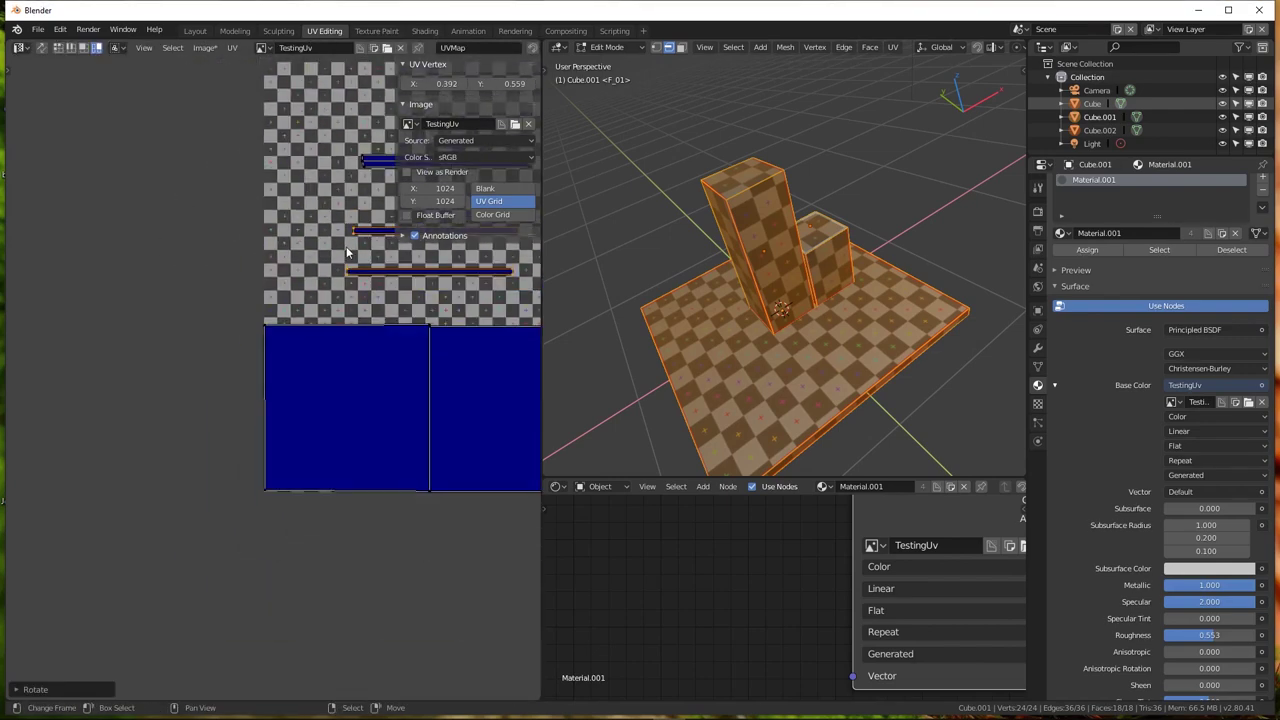
{"action": "key", "text": "n"}
{"action": "key", "text": "g"}
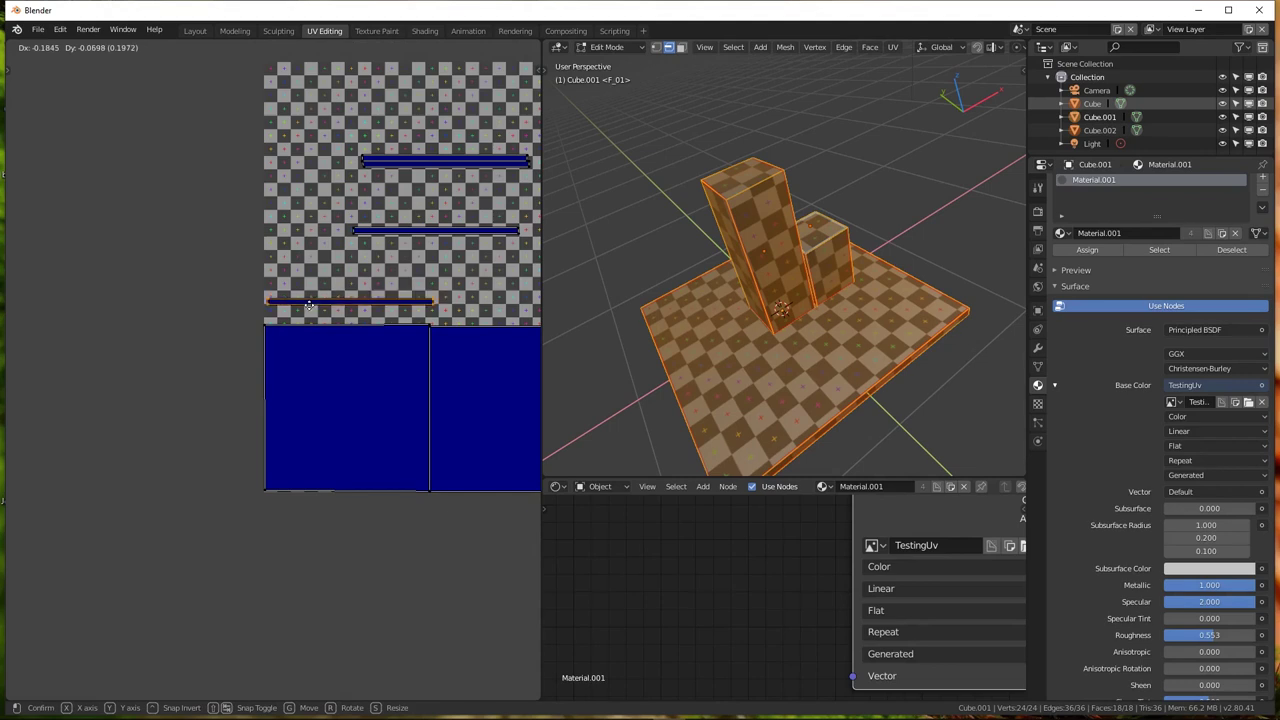
{"action": "left_click", "coordinate": [306, 312]}
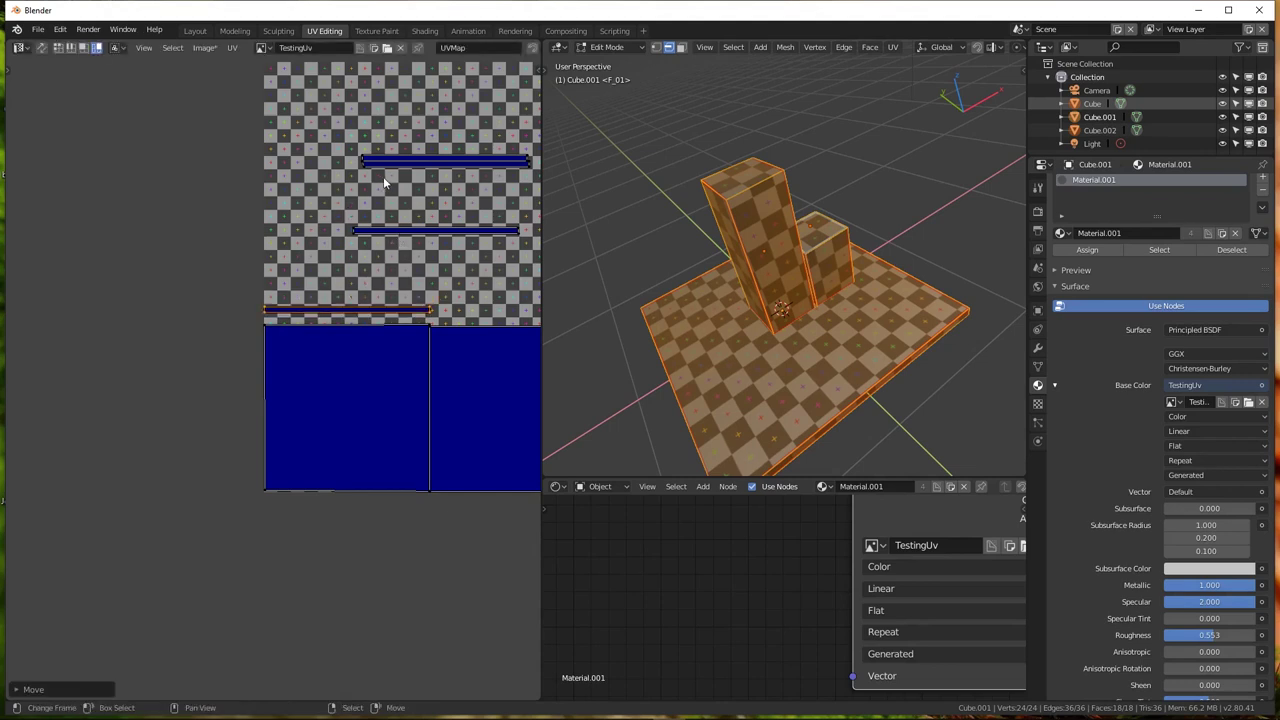
Stack the horizontal strips one above another just above the large square islands
{"action": "left_click", "coordinate": [404, 237]}
{"action": "key", "text": "g"}
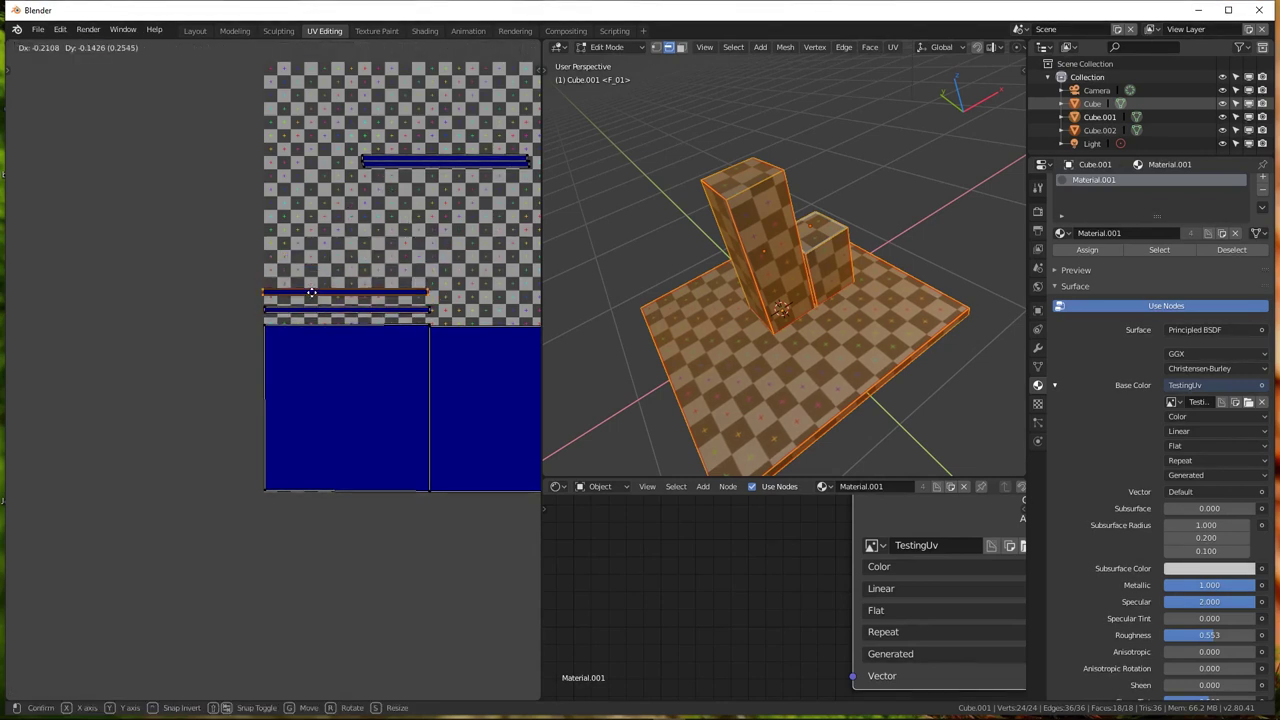
{"action": "left_click", "coordinate": [313, 295]}
{"action": "left_click", "coordinate": [346, 206]}
{"action": "key", "text": "g"}
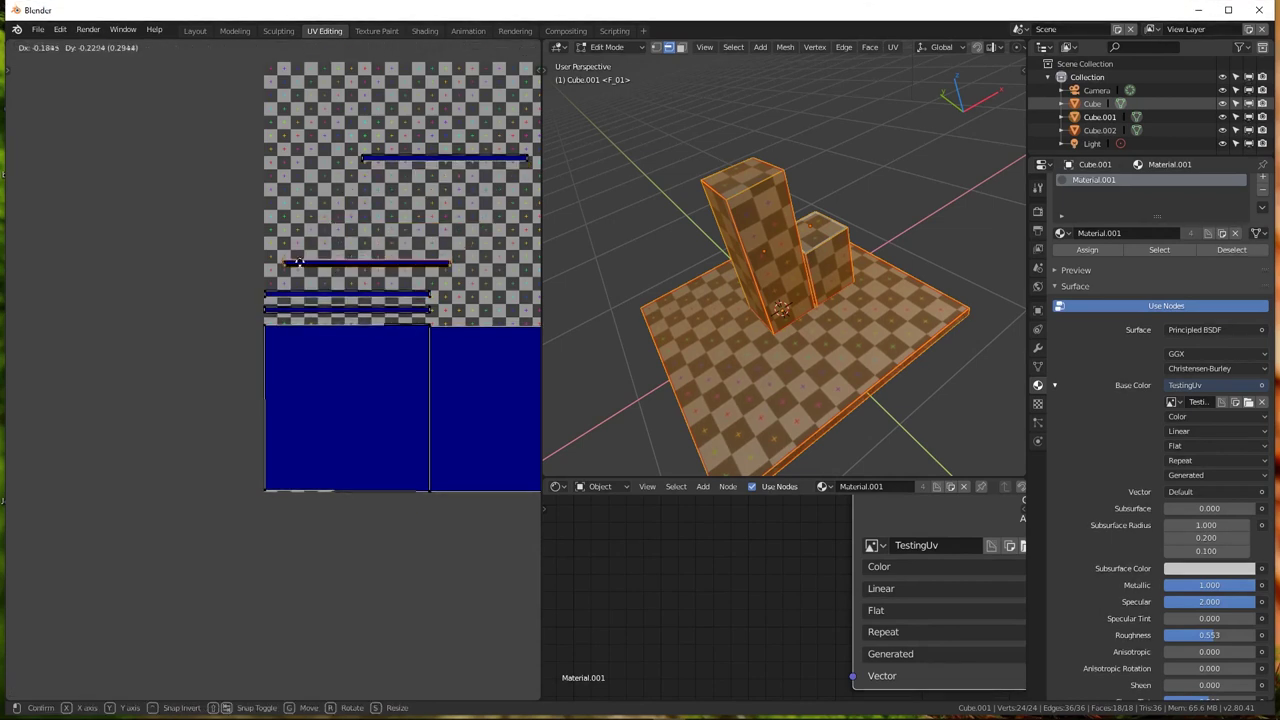
{"action": "left_click", "coordinate": [283, 286]}
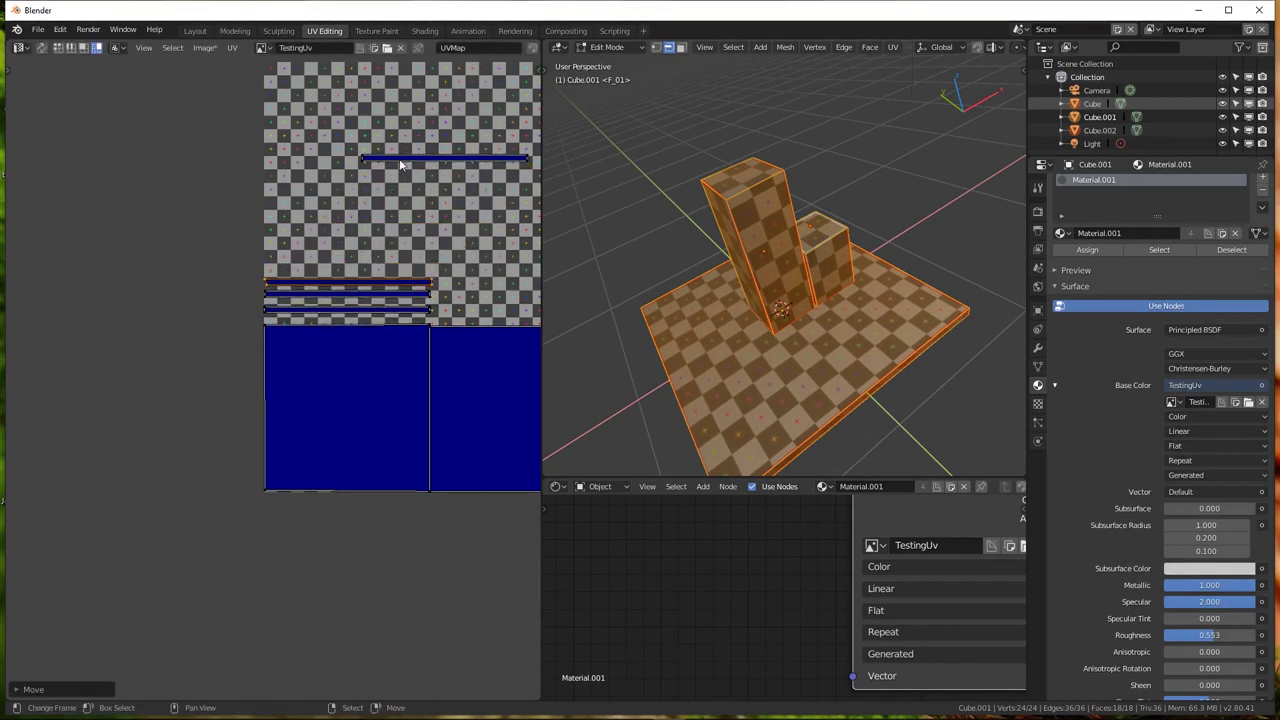
{"action": "key", "text": "g"}
{"action": "left_click", "coordinate": [305, 270]}
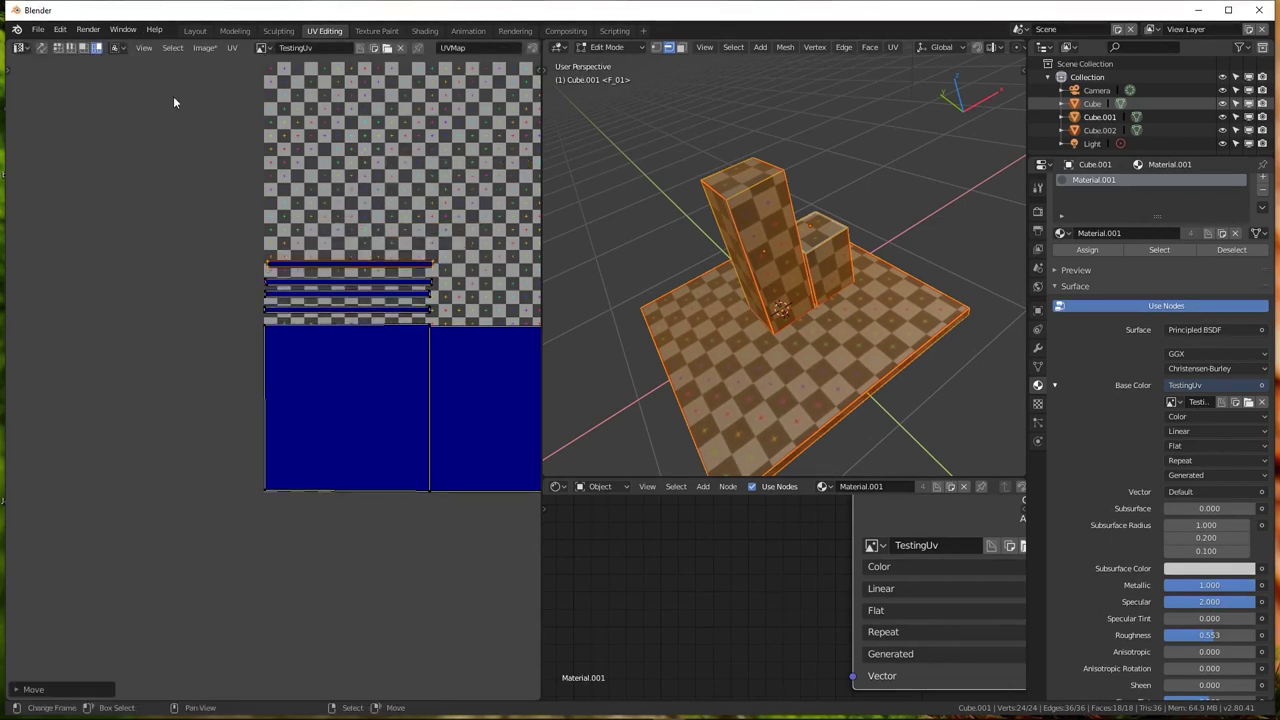
Reposition the cross-shaped island and place the tall island along the right side
{"action": "scroll", "coordinate": [369, 306], "scroll_direction": "down", "scroll_amount": 5}
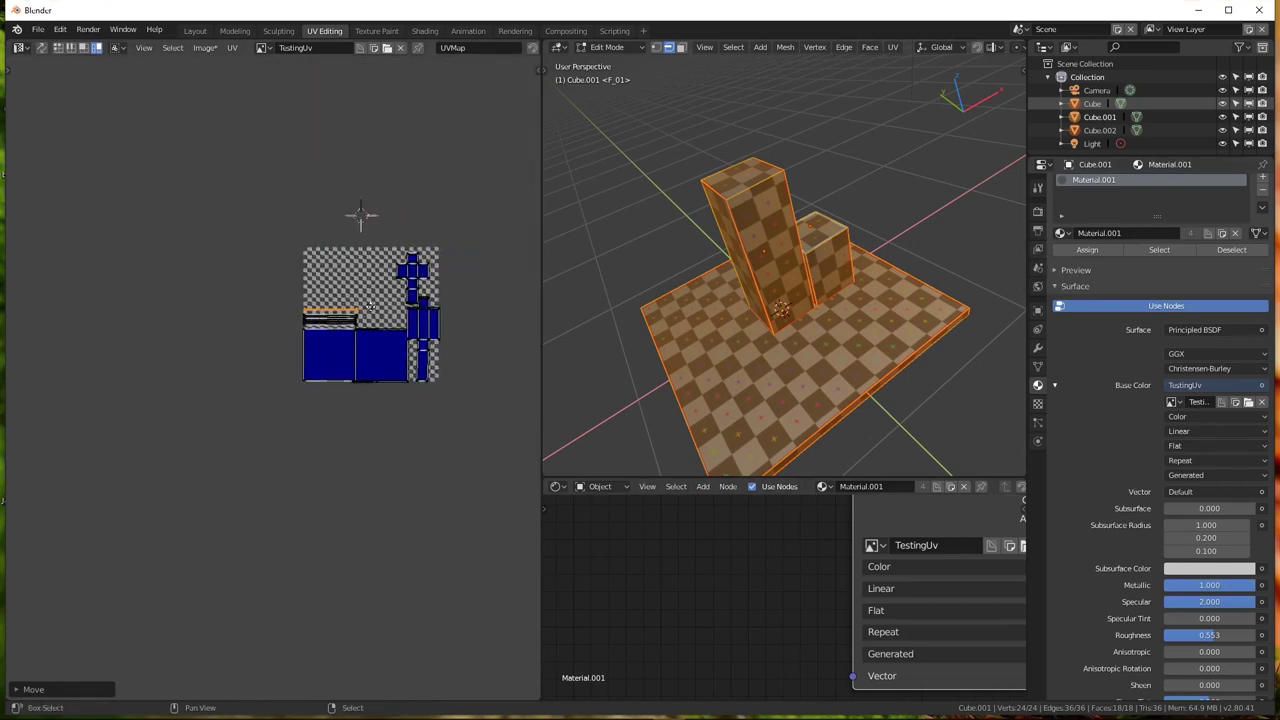
{"action": "scroll", "coordinate": [371, 306], "scroll_direction": "up", "scroll_amount": 5}
{"action": "left_click", "coordinate": [455, 272]}
{"action": "key", "text": "g"}
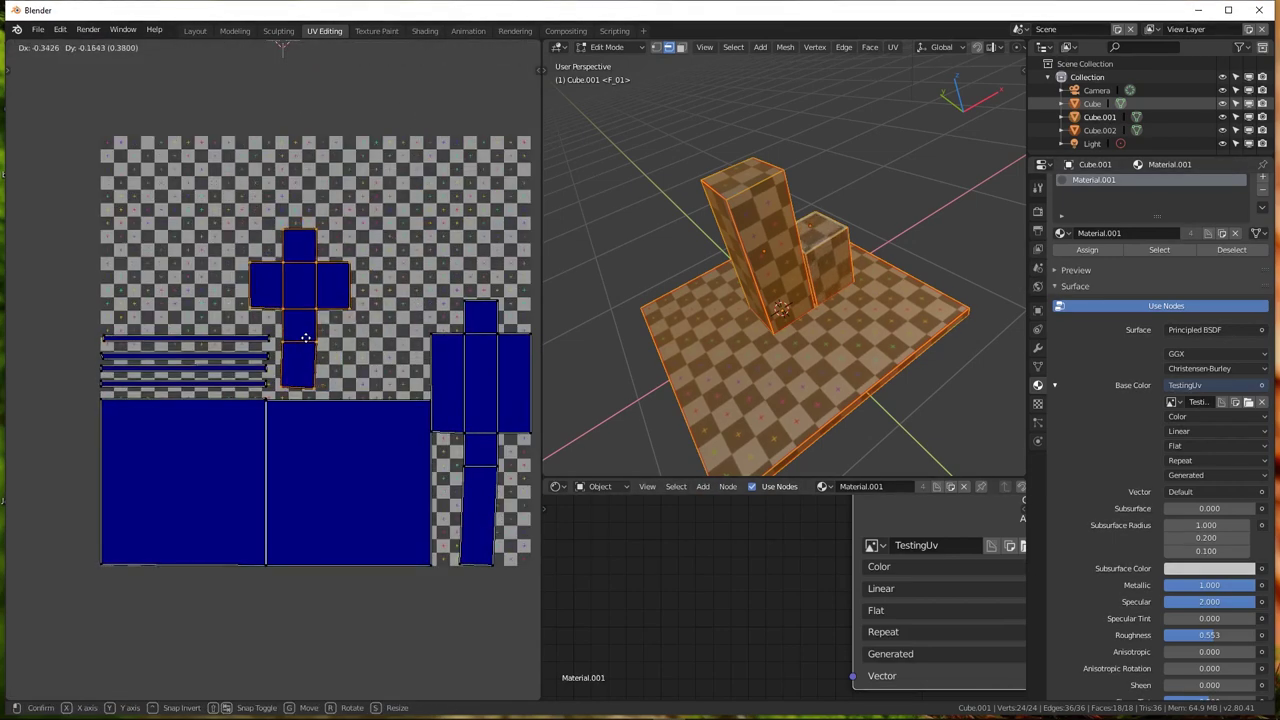
{"action": "left_click", "coordinate": [305, 338]}
{"action": "left_click", "coordinate": [486, 390]}
{"action": "key", "text": "g"}
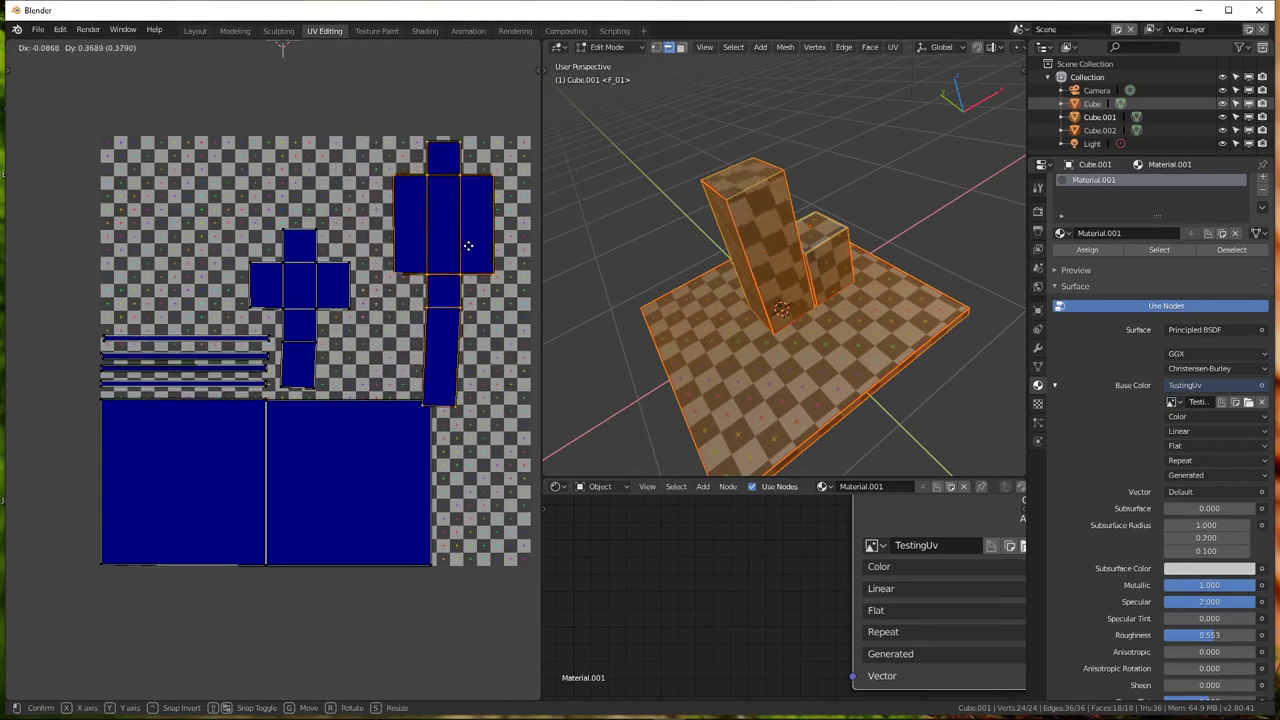
{"action": "left_click", "coordinate": [457, 346]}
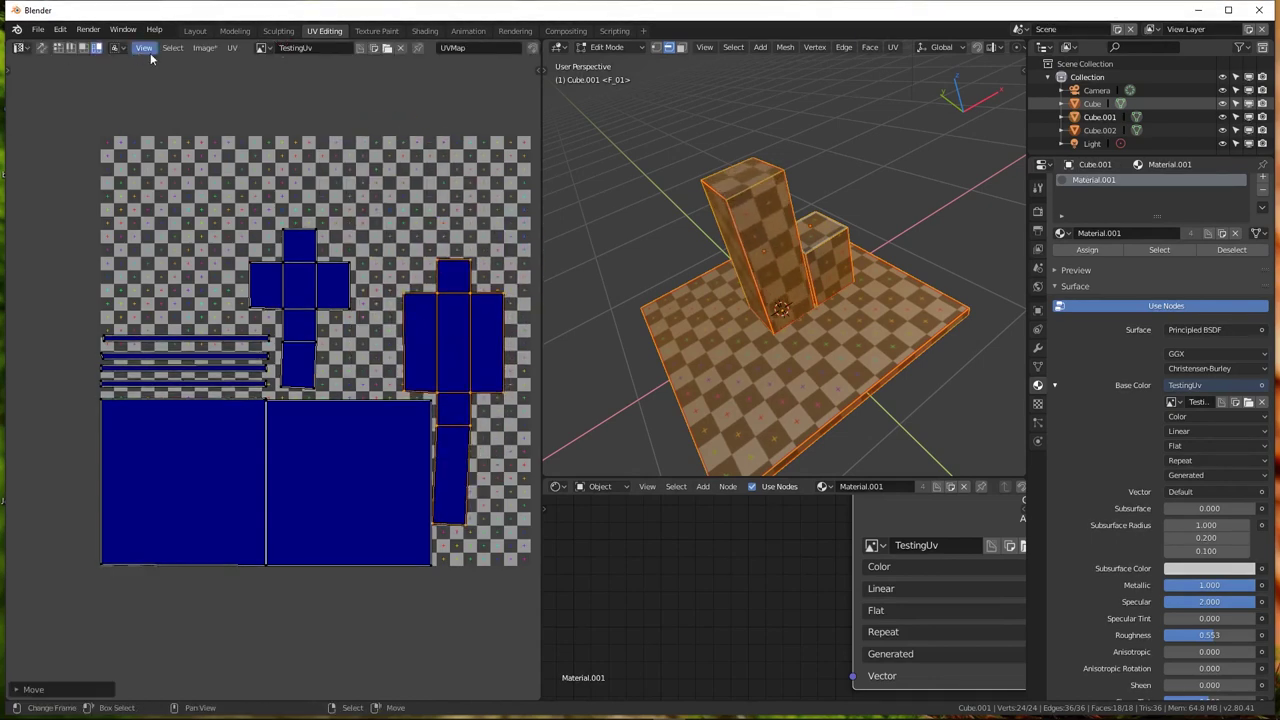
Clear the existing keyboard shortcut on the UV Pack Islands command
{"action": "left_click", "coordinate": [231, 48]}
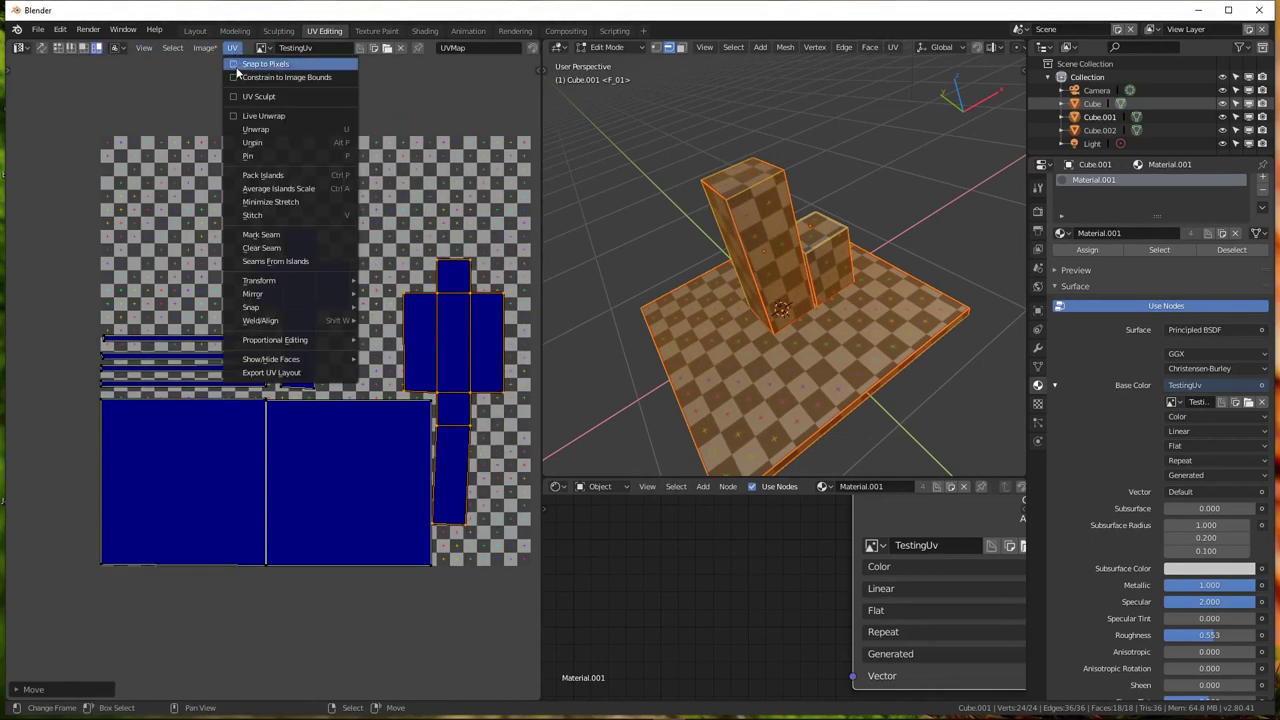
{"action": "right_click", "coordinate": [265, 178]}
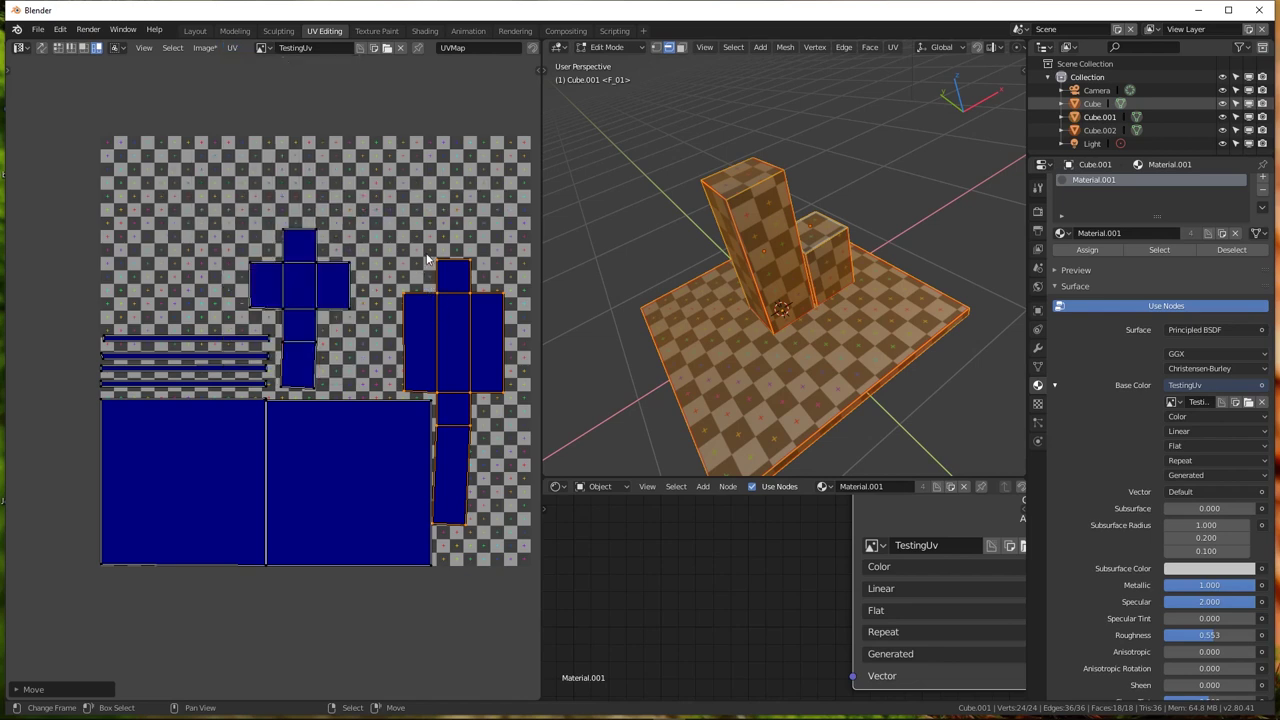
{"action": "left_click", "coordinate": [231, 48]}
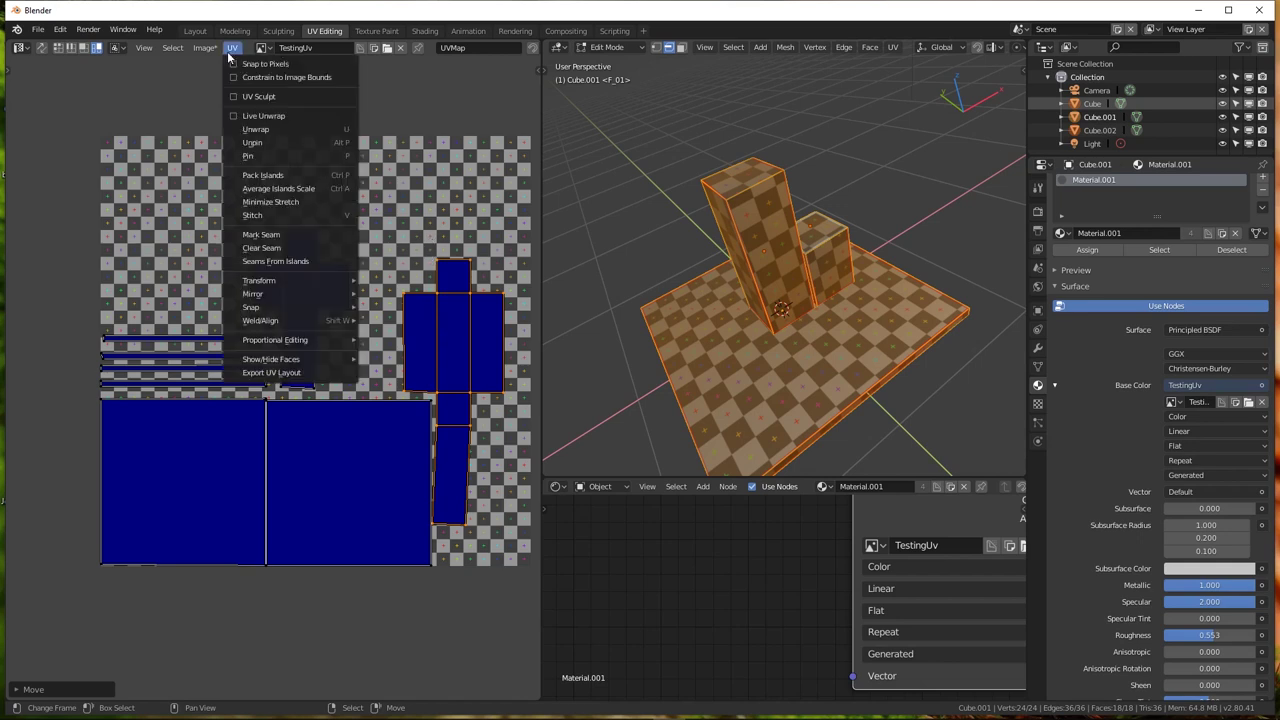
{"action": "right_click", "coordinate": [309, 180]}
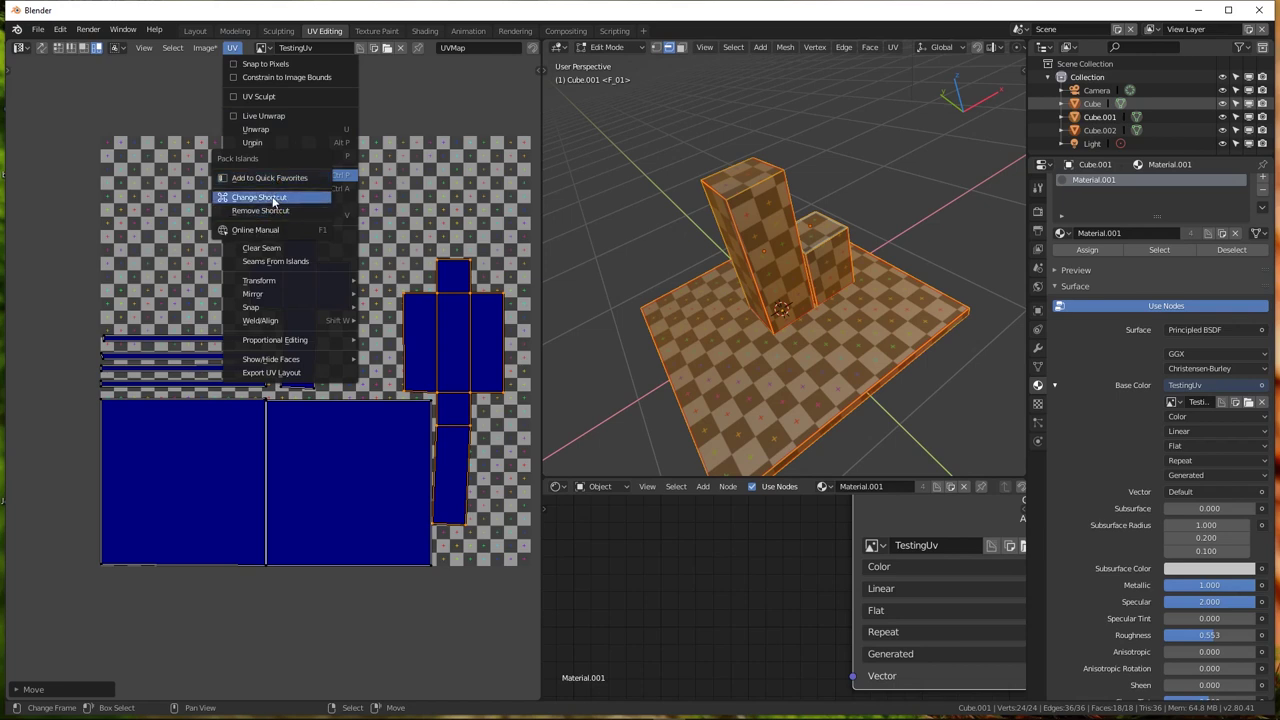
{"action": "left_click", "coordinate": [273, 199]}
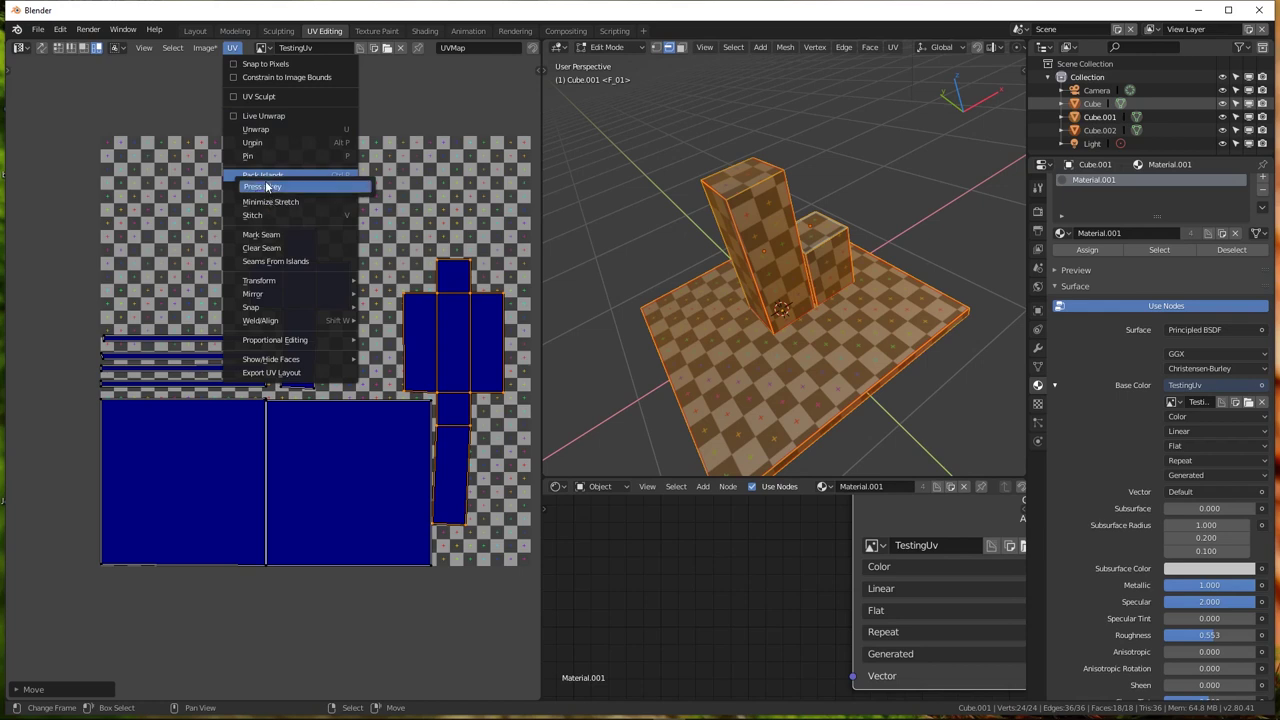
{"action": "key", "text": "BackSpace"}
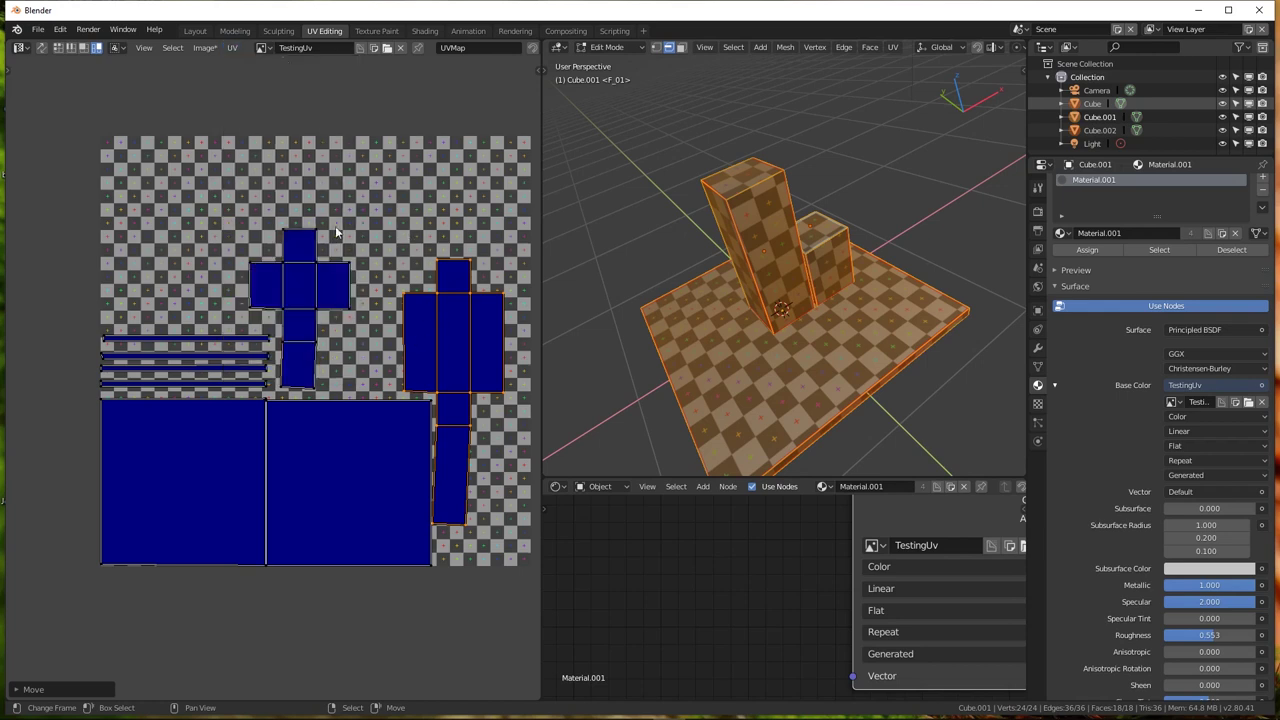
Look over the Average Islands Scale options and Preferences, then pack islands from the UV menu
{"action": "left_click", "coordinate": [230, 49]}
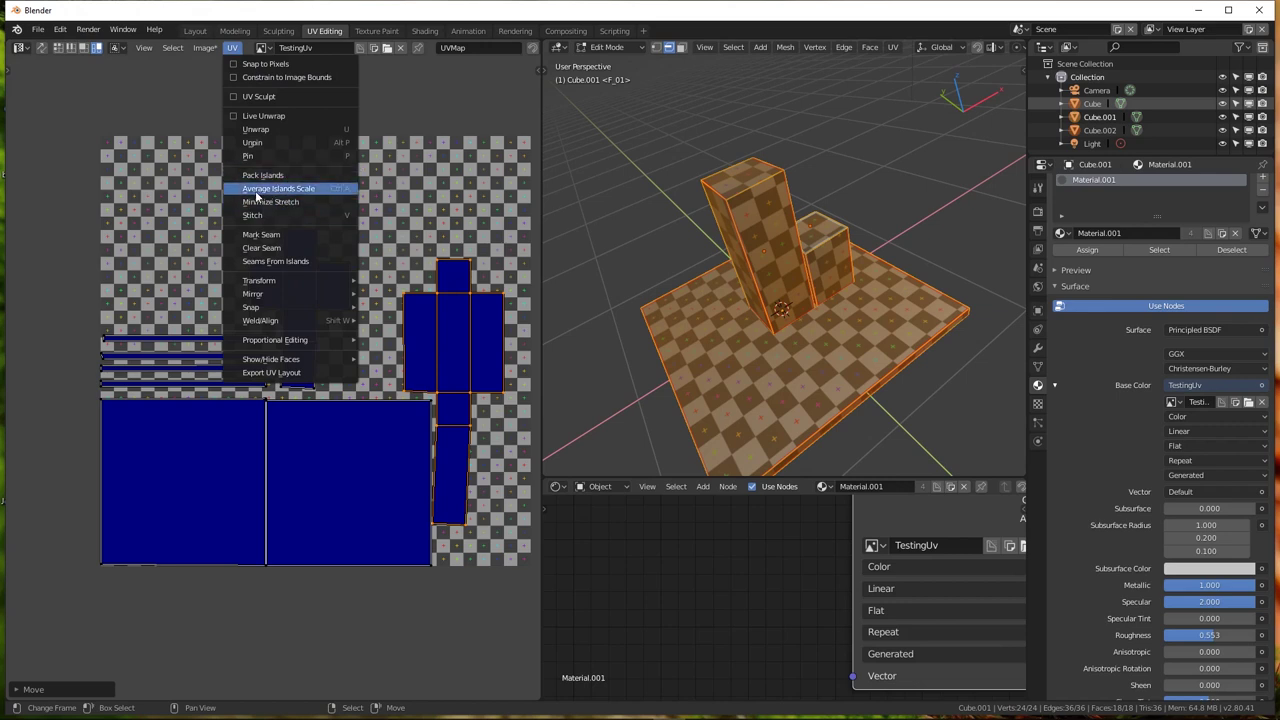
{"action": "right_click", "coordinate": [319, 196]}
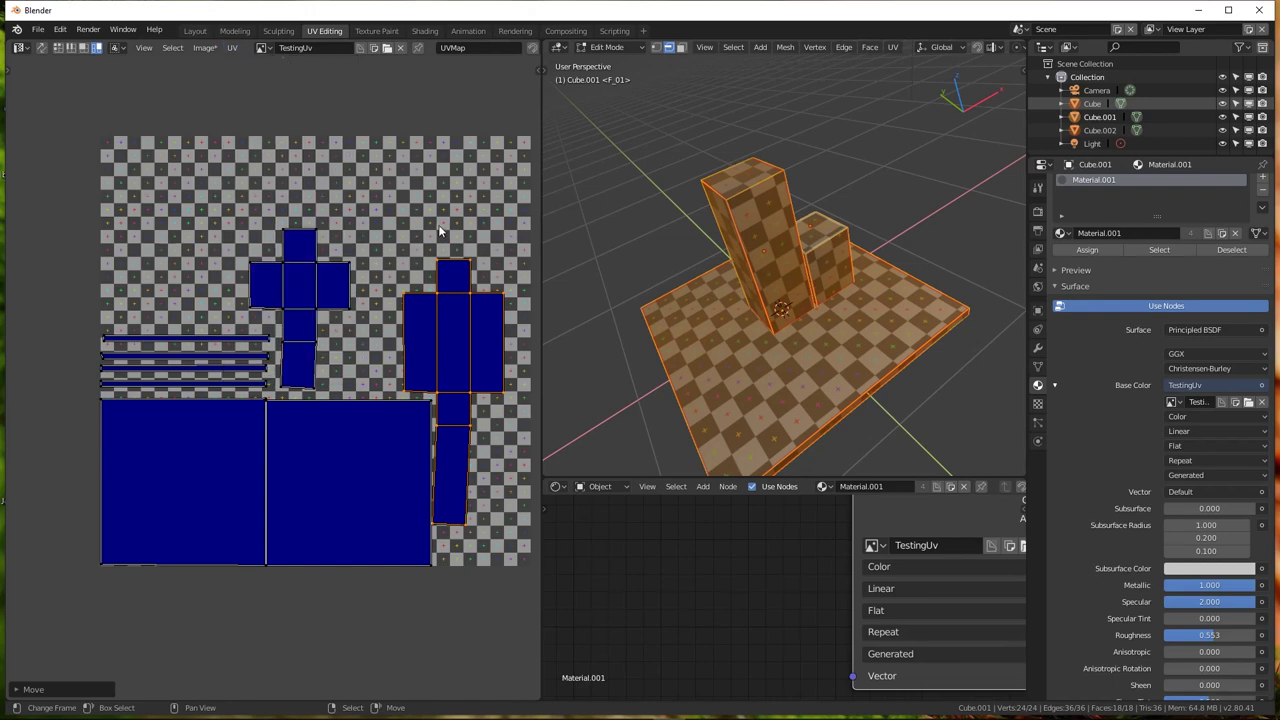
{"action": "left_click", "coordinate": [60, 29]}
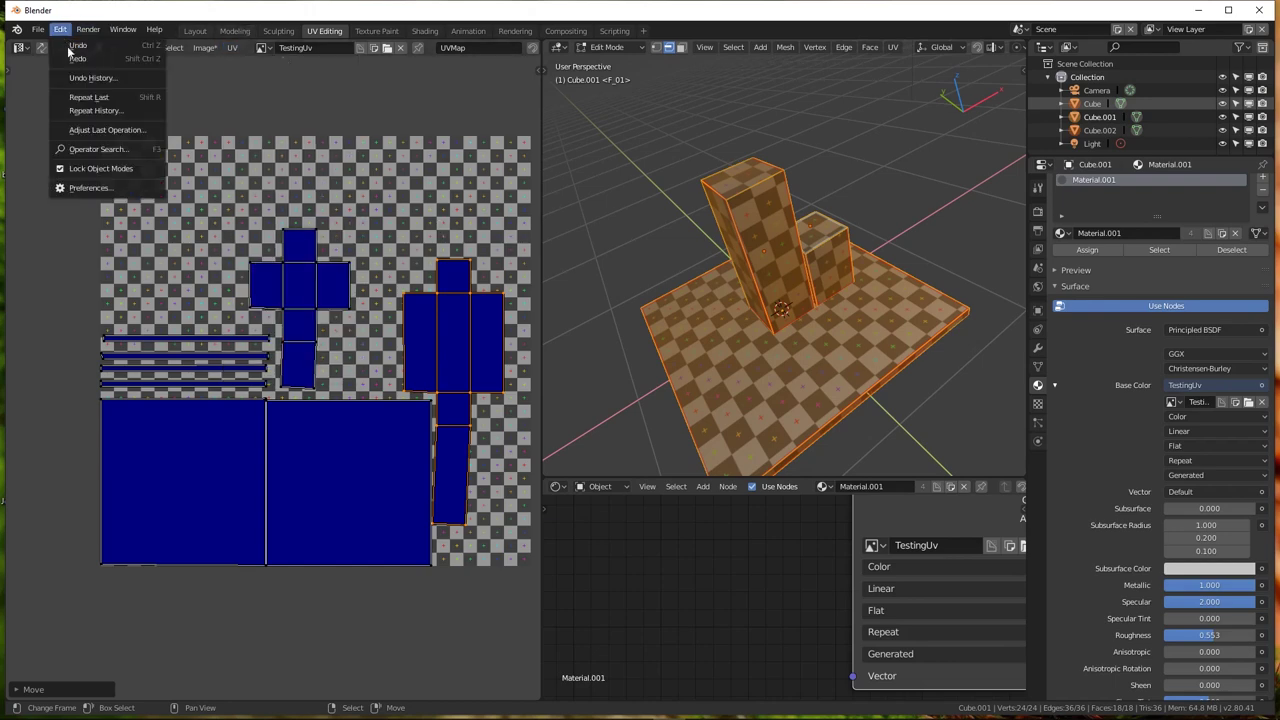
{"action": "left_click", "coordinate": [102, 187]}
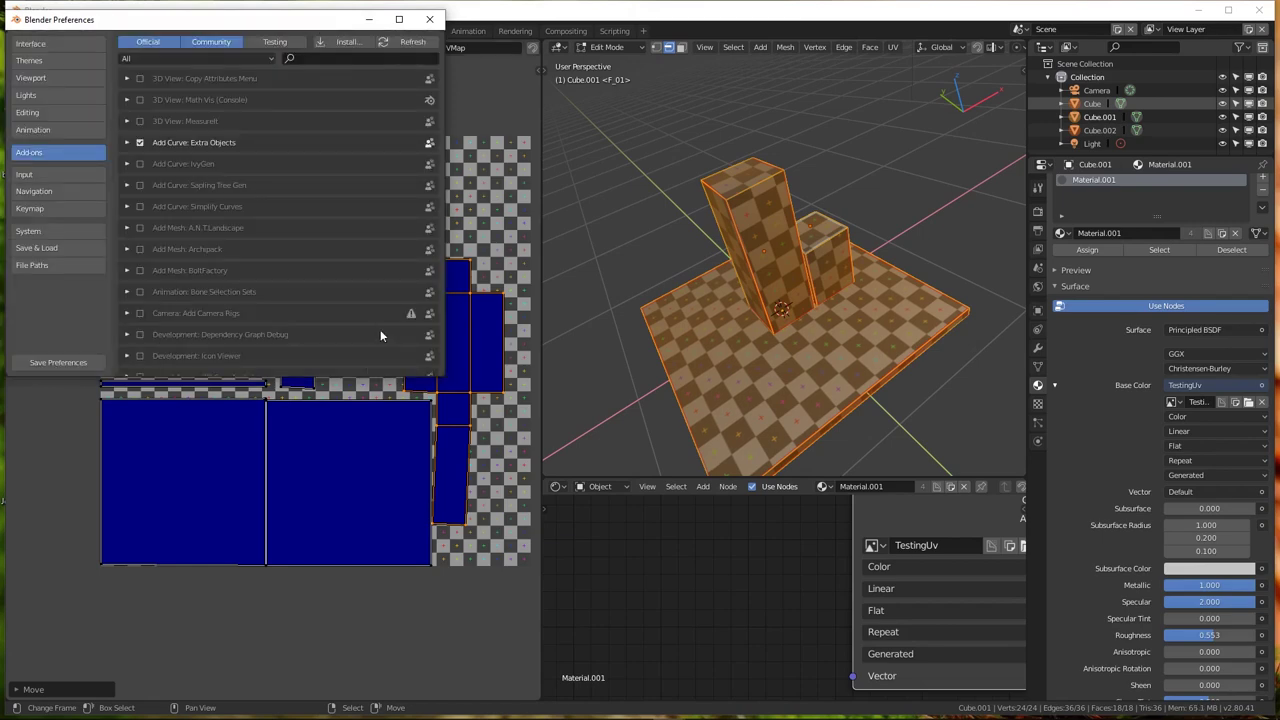
{"action": "left_click", "coordinate": [429, 19]}
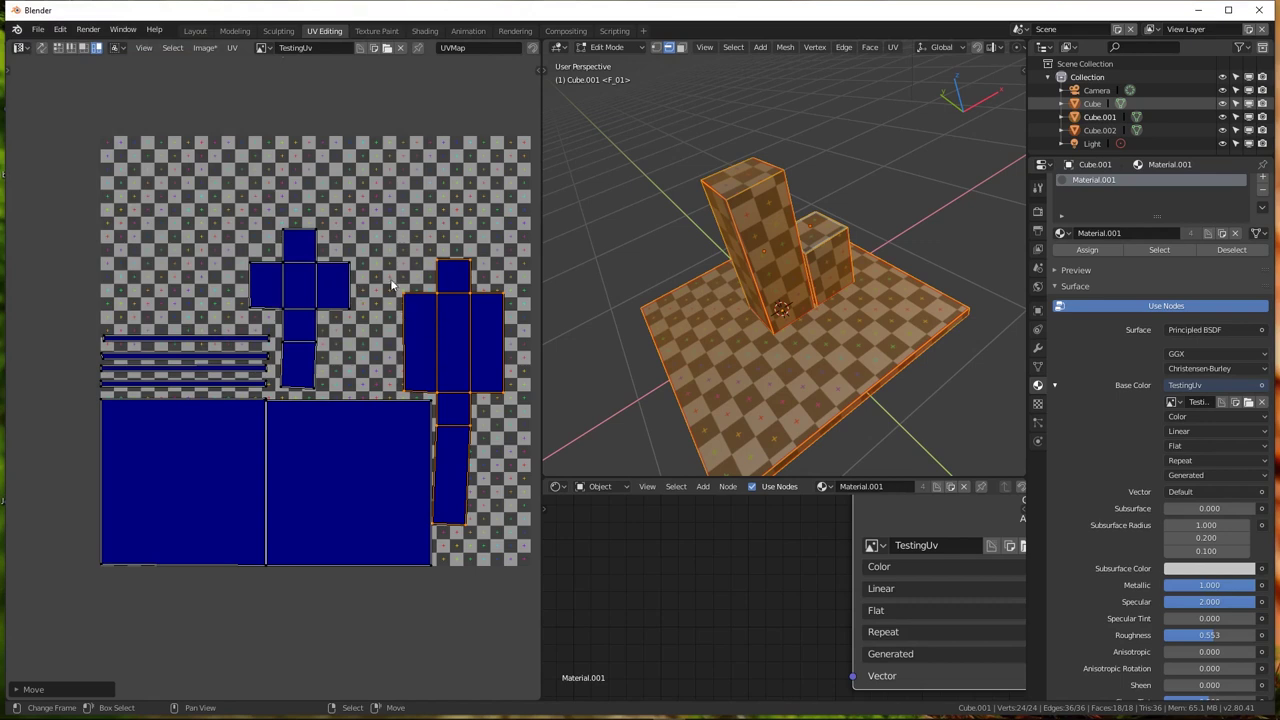
{"action": "left_click", "coordinate": [231, 47]}
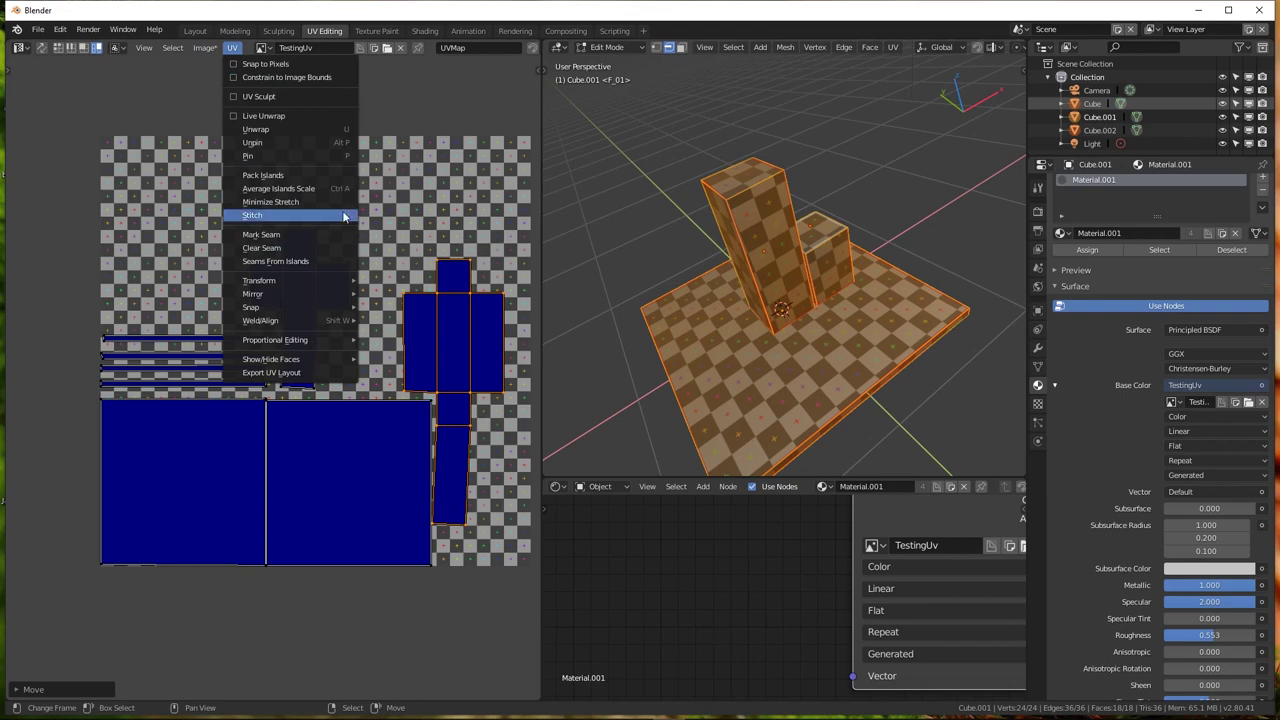
{"action": "left_click", "coordinate": [290, 177]}
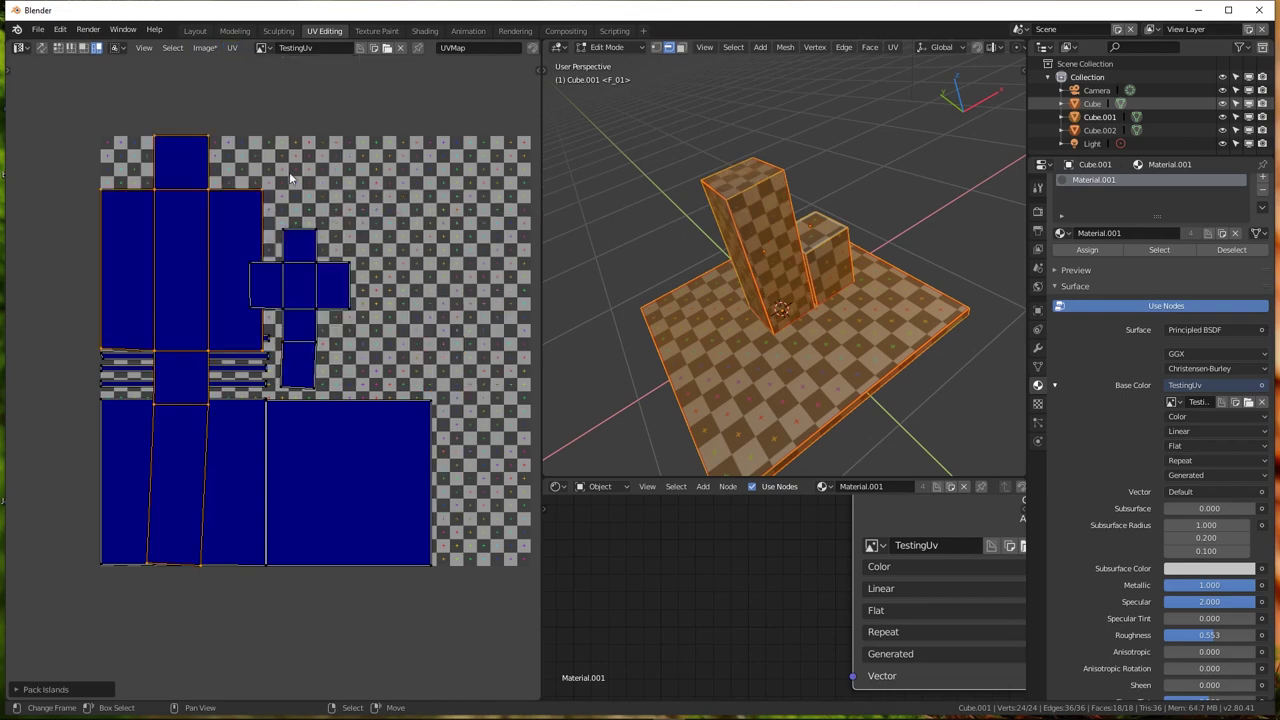
Assign Ctrl+P as the Pack Islands shortcut and save the preferences
{"action": "left_click", "coordinate": [231, 48]}
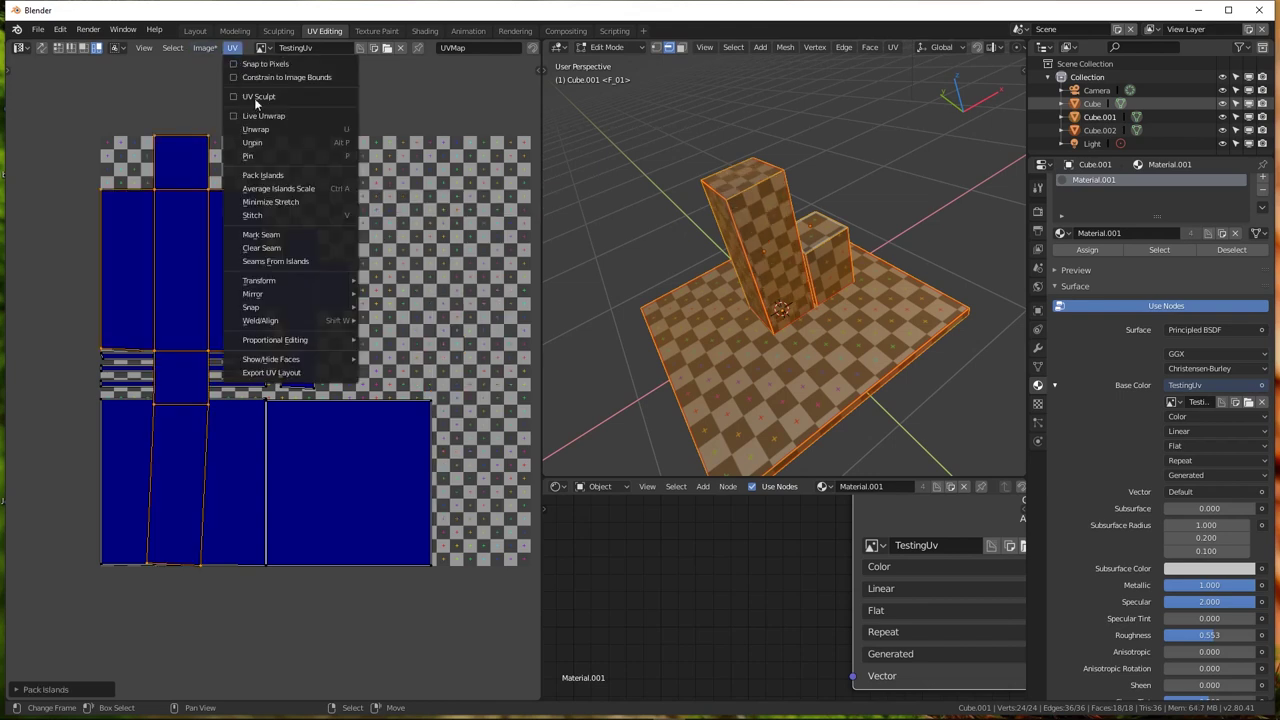
{"action": "right_click", "coordinate": [262, 177]}
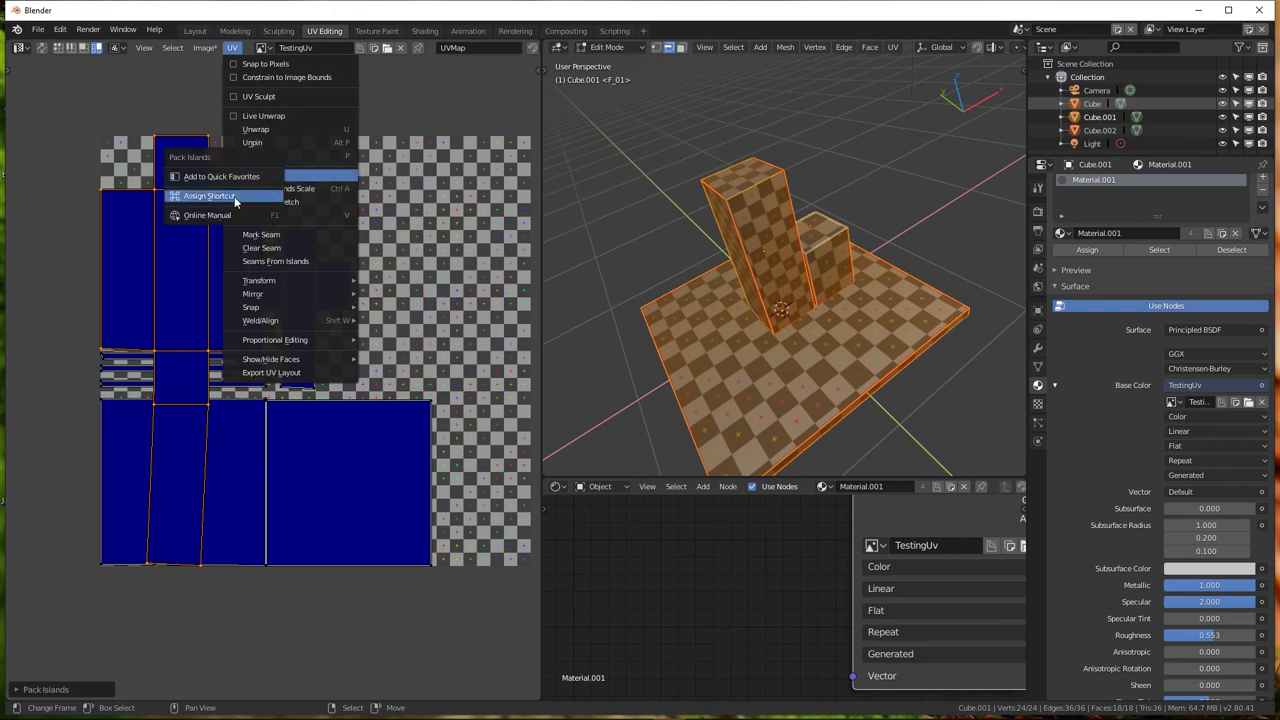
{"action": "left_click", "coordinate": [250, 196]}
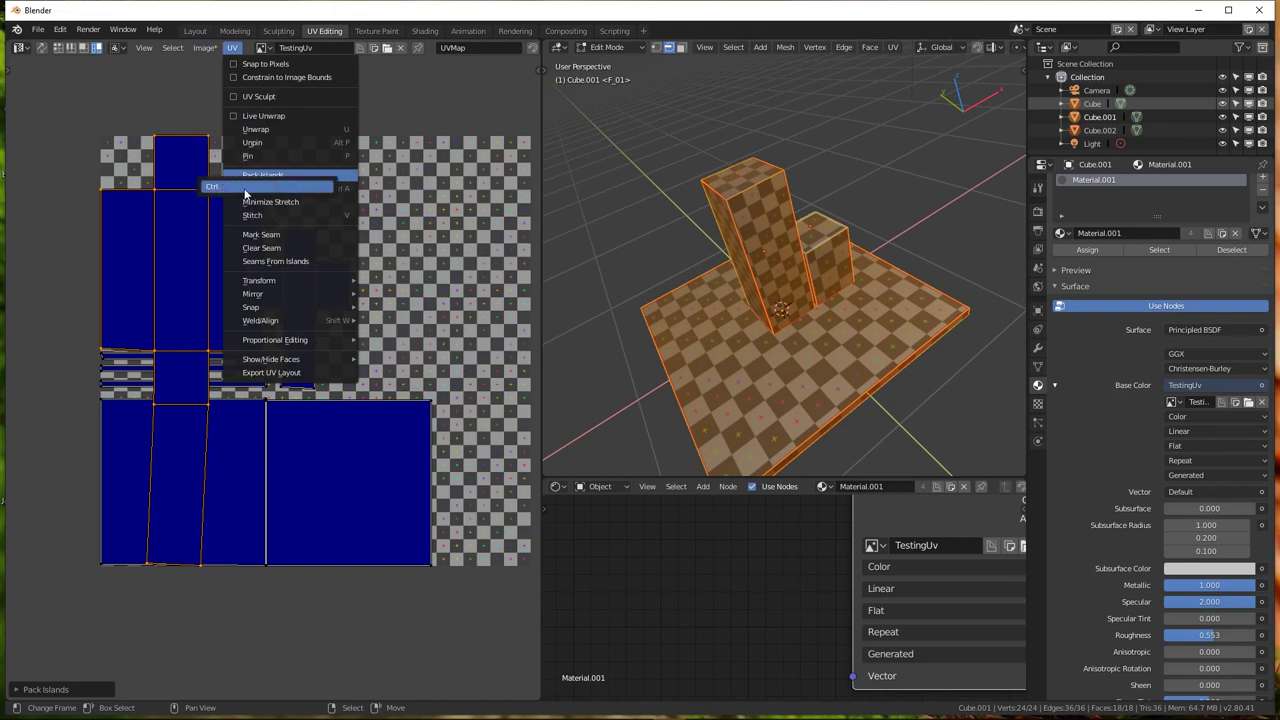
{"action": "key", "text": "ctrl+p"}
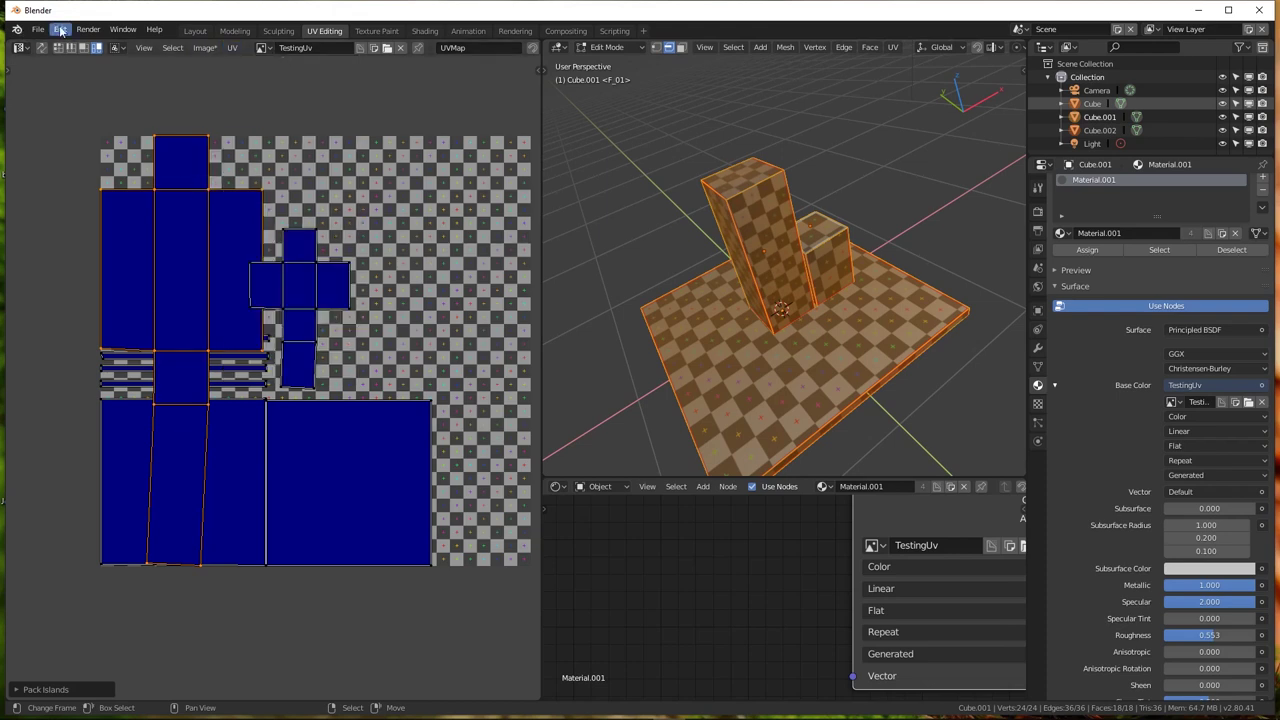
{"action": "left_click", "coordinate": [60, 29]}
{"action": "left_click", "coordinate": [99, 191]}
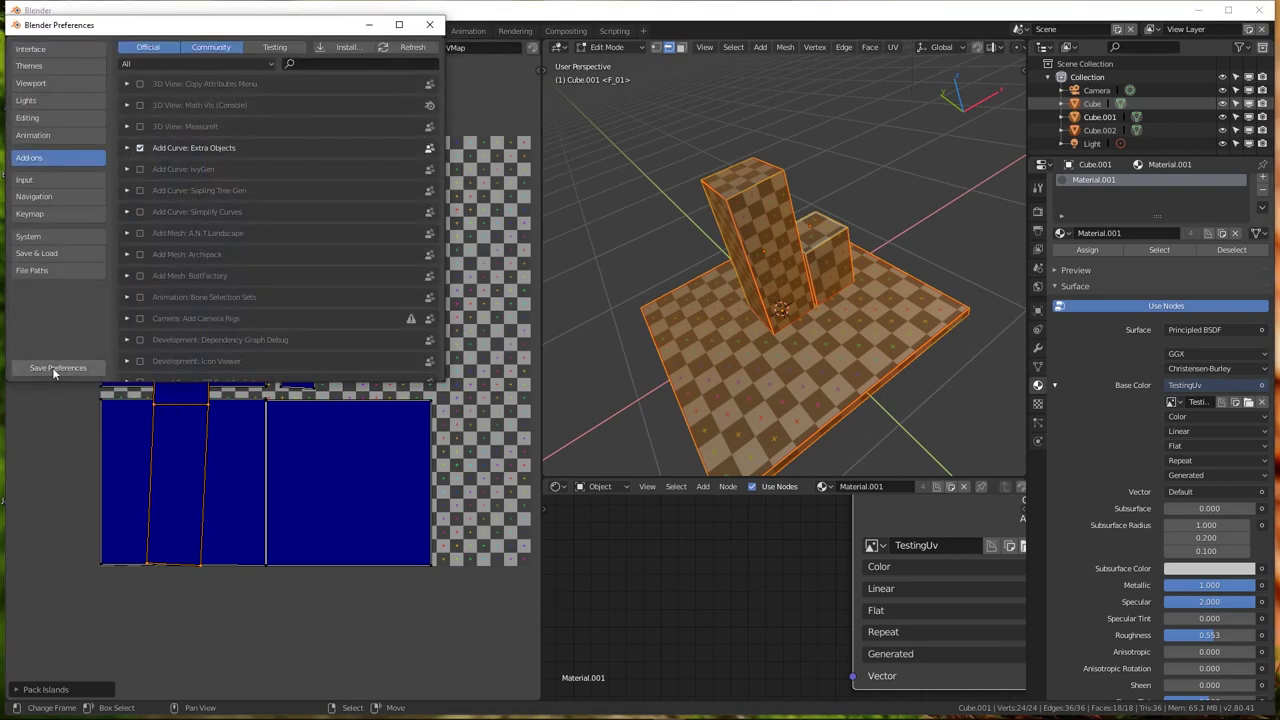
{"action": "left_click", "coordinate": [430, 24]}
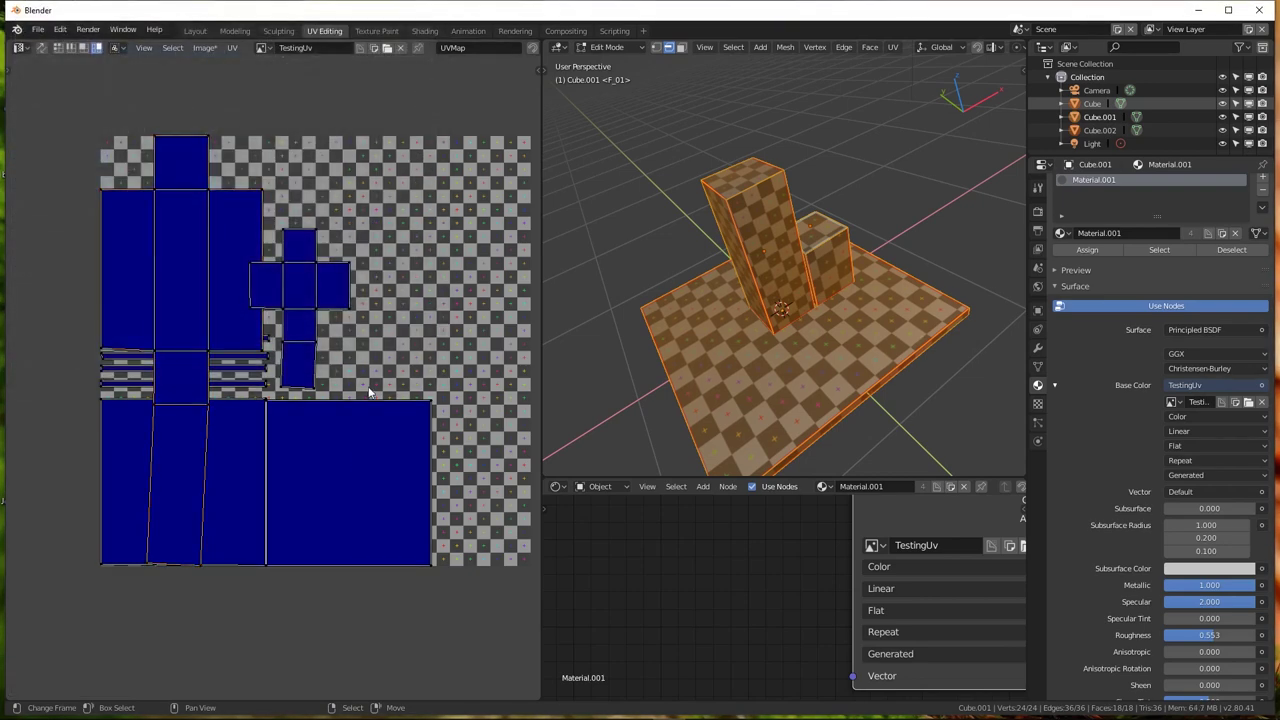
Repack the UV islands with Ctrl+P and view the checker-textured blocks
{"action": "key", "text": "ctrl+p"}
{"action": "key", "text": "ctrl+p"}
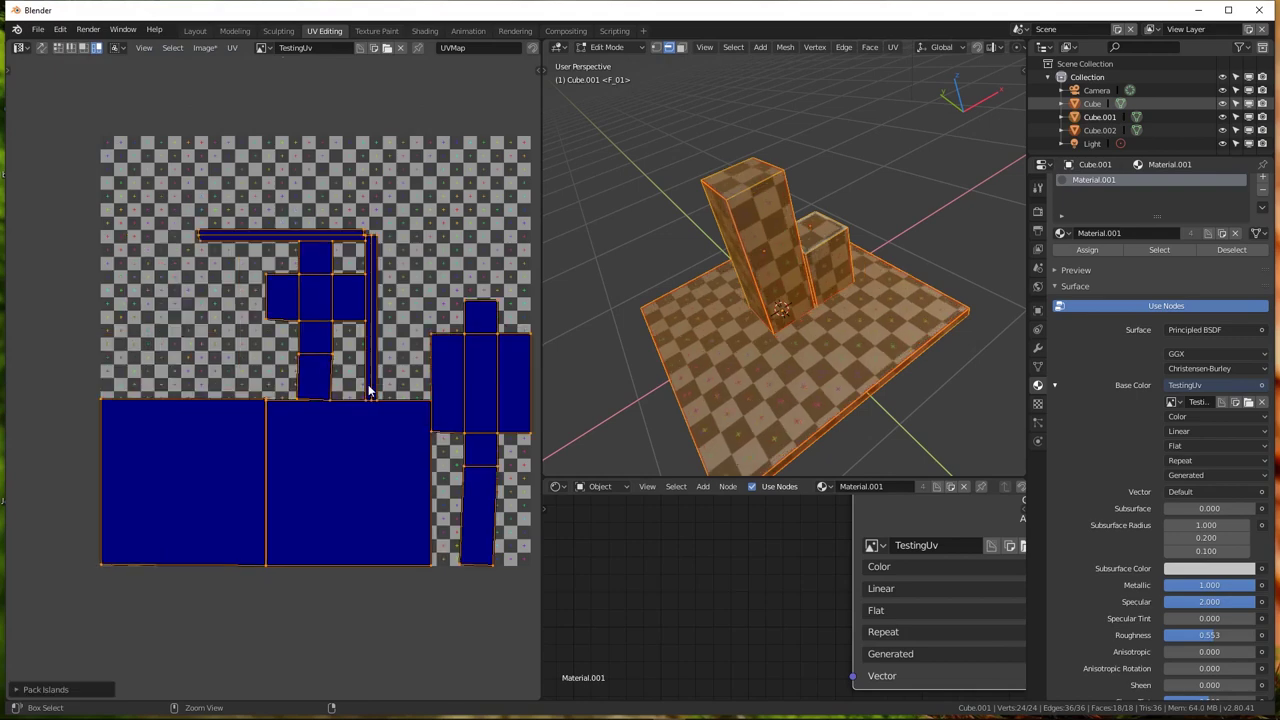
{"action": "scroll", "coordinate": [730, 352], "scroll_direction": "up", "scroll_amount": 5}
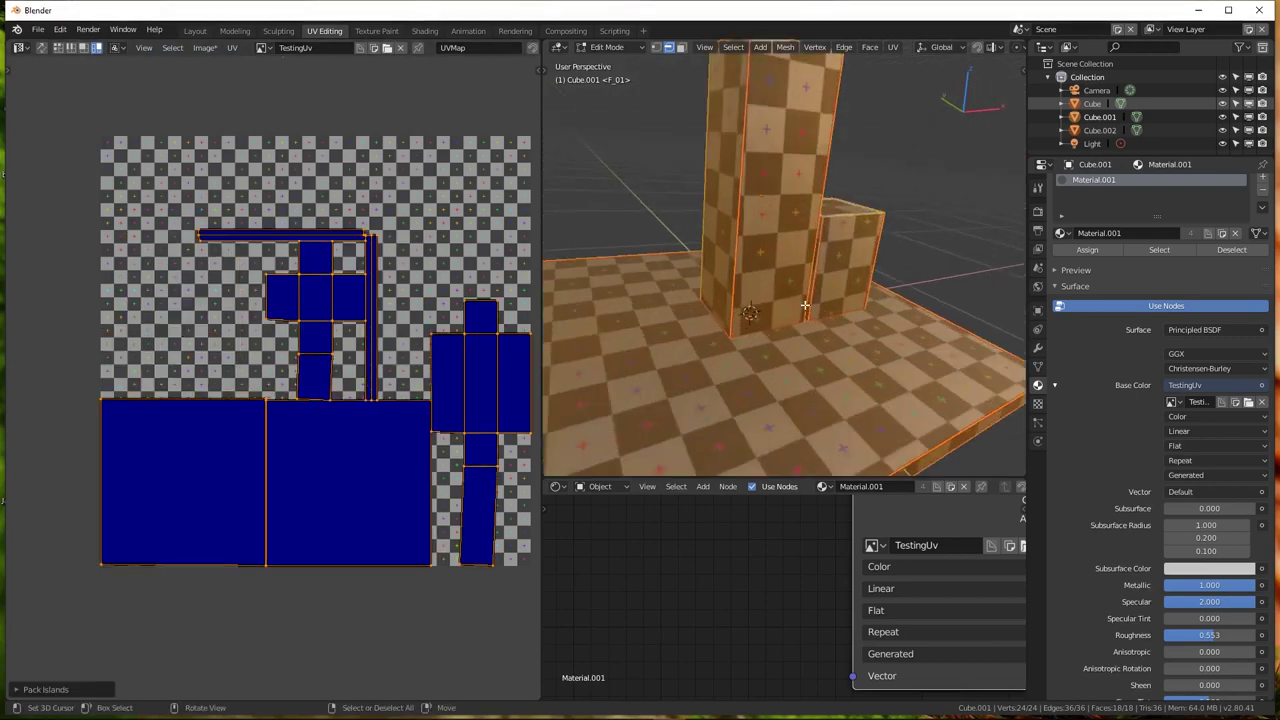
{"action": "mouse_move", "coordinate": [730, 340]}
{"action": "middle_mouse_down"}
{"action": "mouse_move", "coordinate": [730, 352]}
{"action": "mouse_move", "coordinate": [705, 187]}
{"action": "middle_mouse_up"}
{"action": "key", "text": "Tab"}
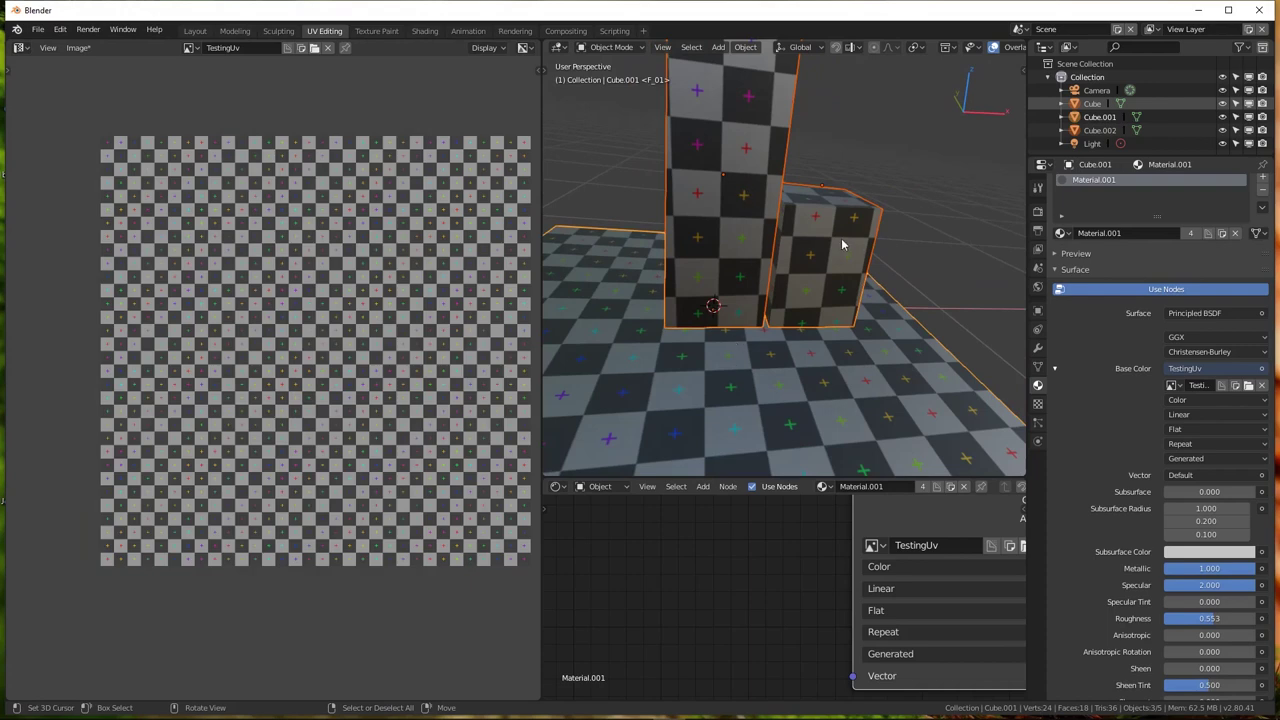
{"action": "key", "text": "Tab"}
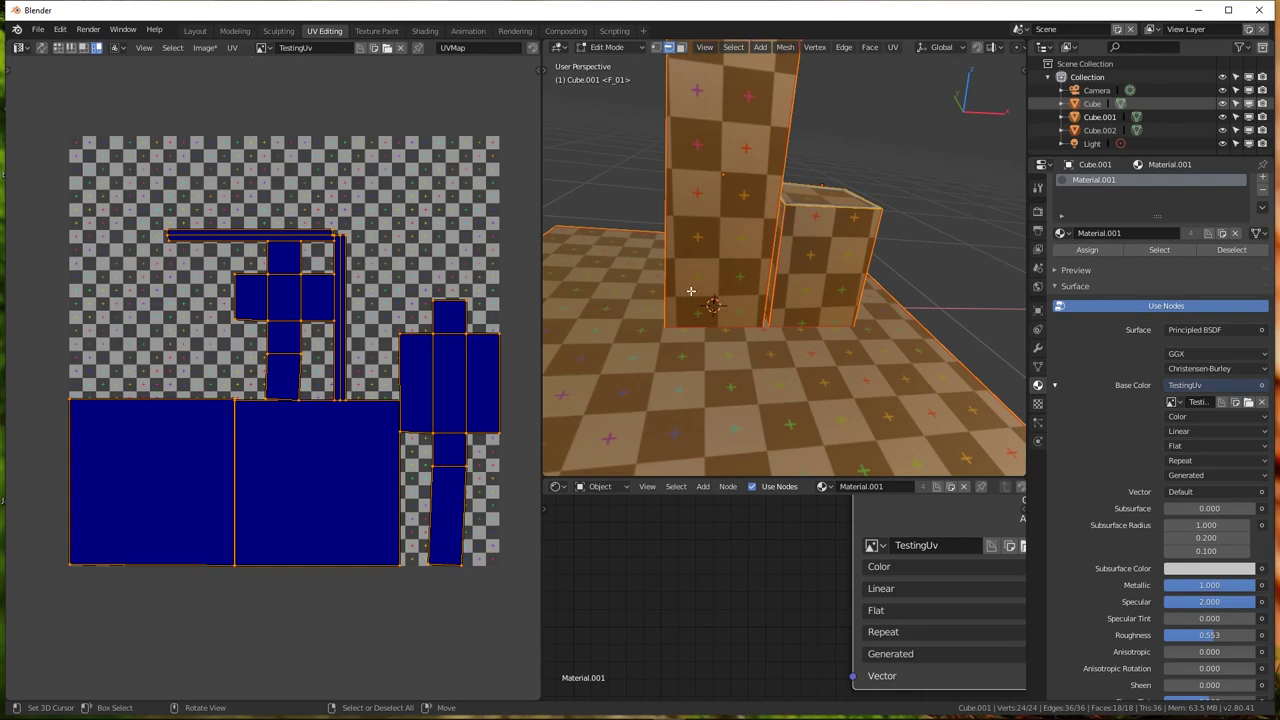
Orbit around the tall block to inspect its grid texture, then return to the UVs
{"action": "mouse_move", "coordinate": [669, 245]}
{"action": "middle_mouse_down"}
{"action": "mouse_move", "coordinate": [717, 247]}
{"action": "mouse_move", "coordinate": [724, 280]}
{"action": "middle_mouse_up"}
{"action": "key", "text": "Tab"}
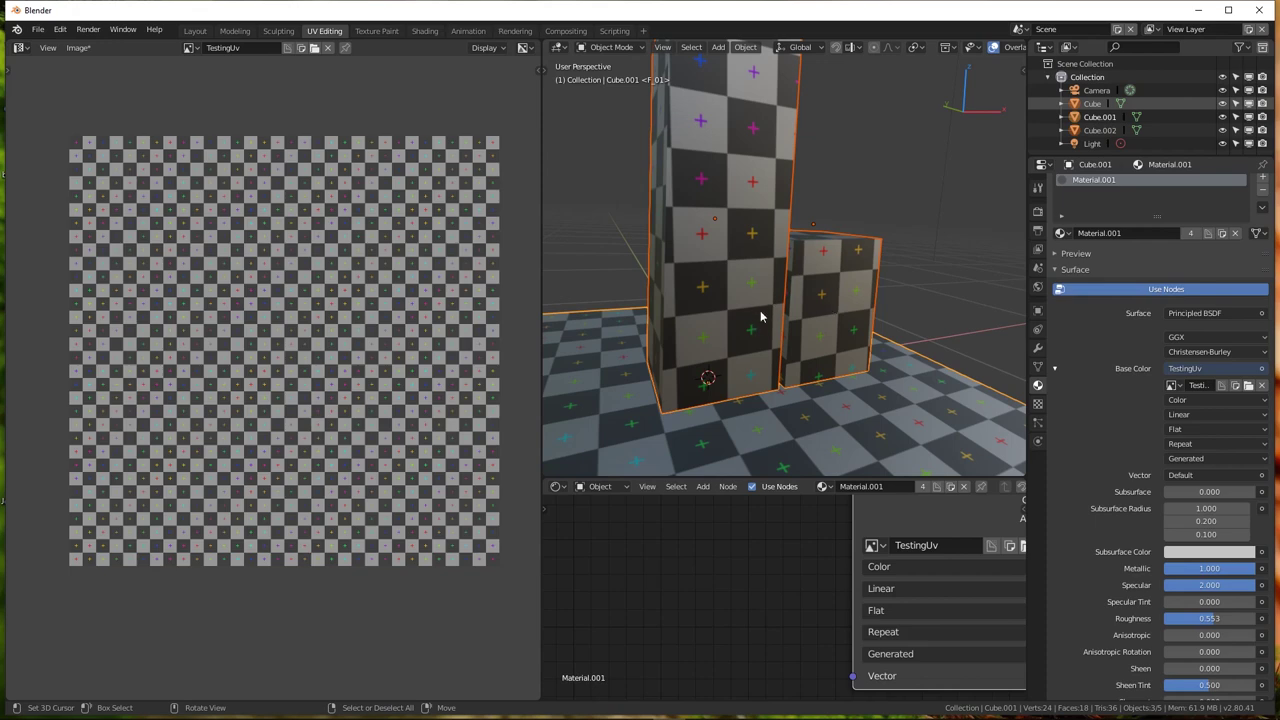
{"action": "key", "text": "Tab"}
{"action": "key", "text": "Tab"}
{"action": "key", "text": "Tab"}
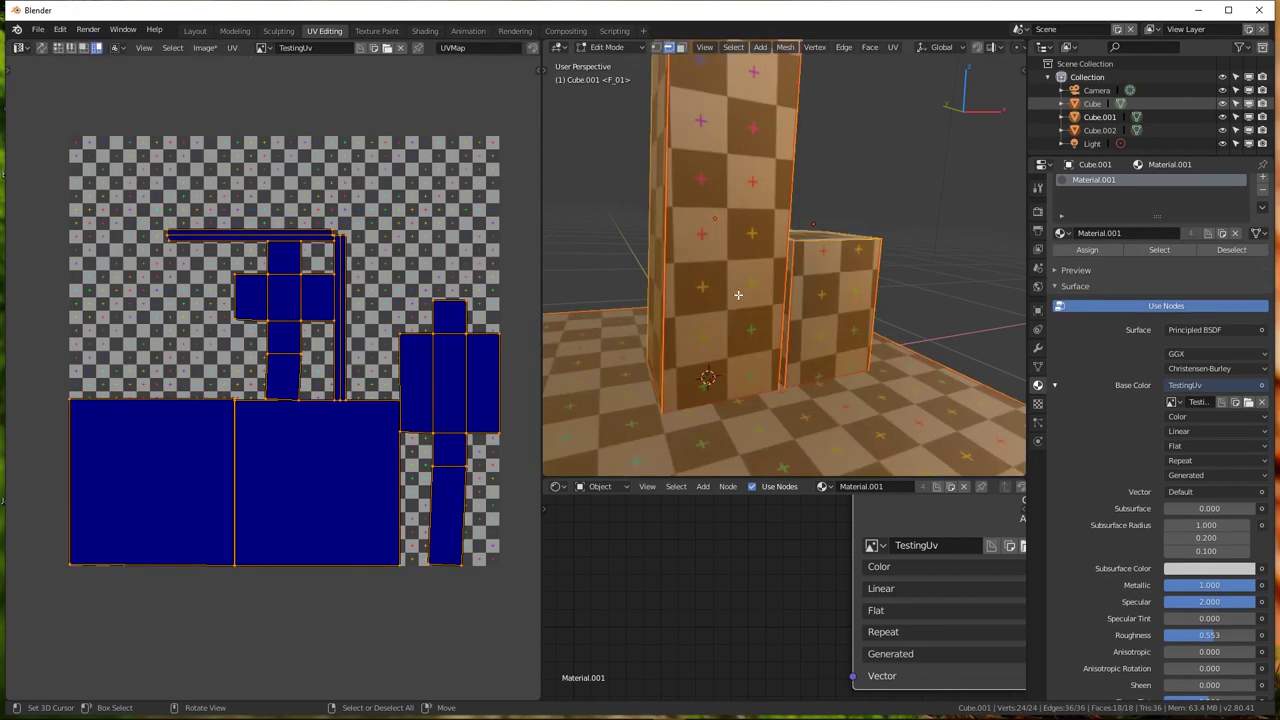
{"action": "key", "text": "Tab"}
{"action": "key", "text": "Tab"}
{"action": "scroll", "coordinate": [418, 352], "scroll_direction": "down", "scroll_amount": 3}
{"action": "scroll", "coordinate": [418, 352], "scroll_direction": "up", "scroll_amount": 1}
{"action": "scroll", "coordinate": [391, 334], "scroll_direction": "up", "scroll_amount": 1}
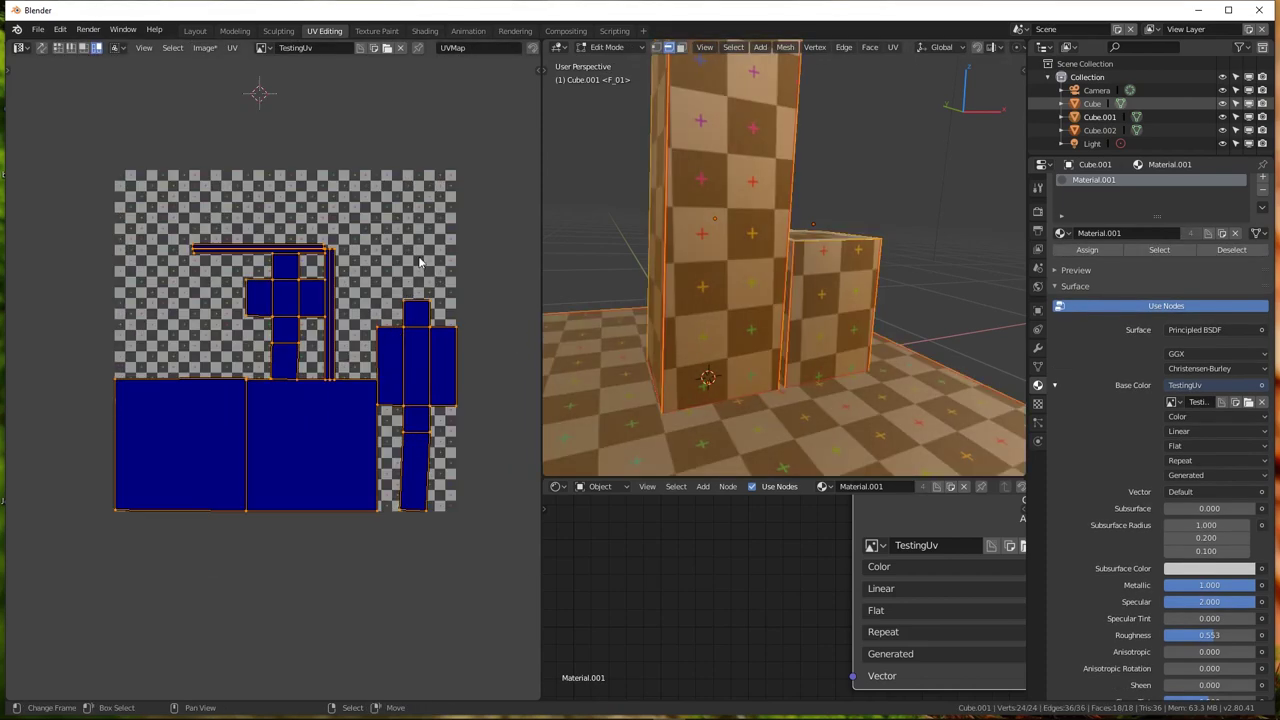
Maximize the UV editor and move both thin strips outside the grid at top right
{"action": "key", "text": "ctrl+space"}
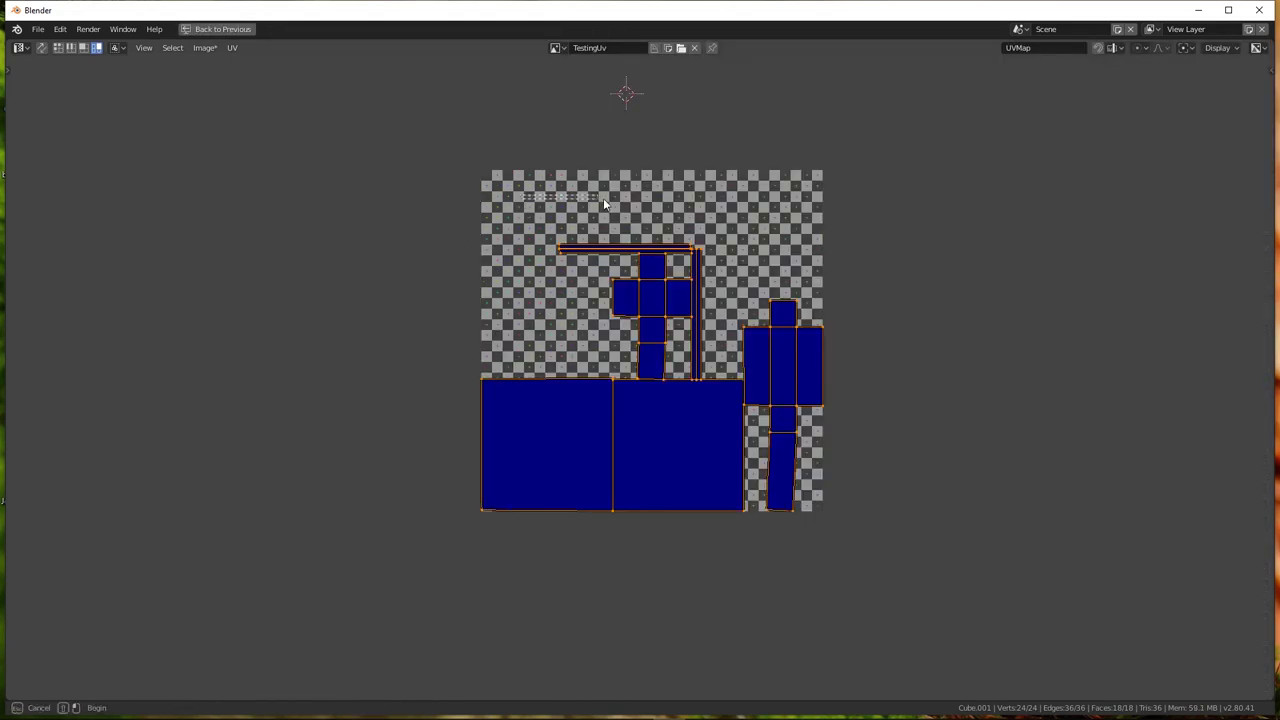
{"action": "left_click_drag", "start_coordinate": [535, 208], "coordinate": [658, 210]}
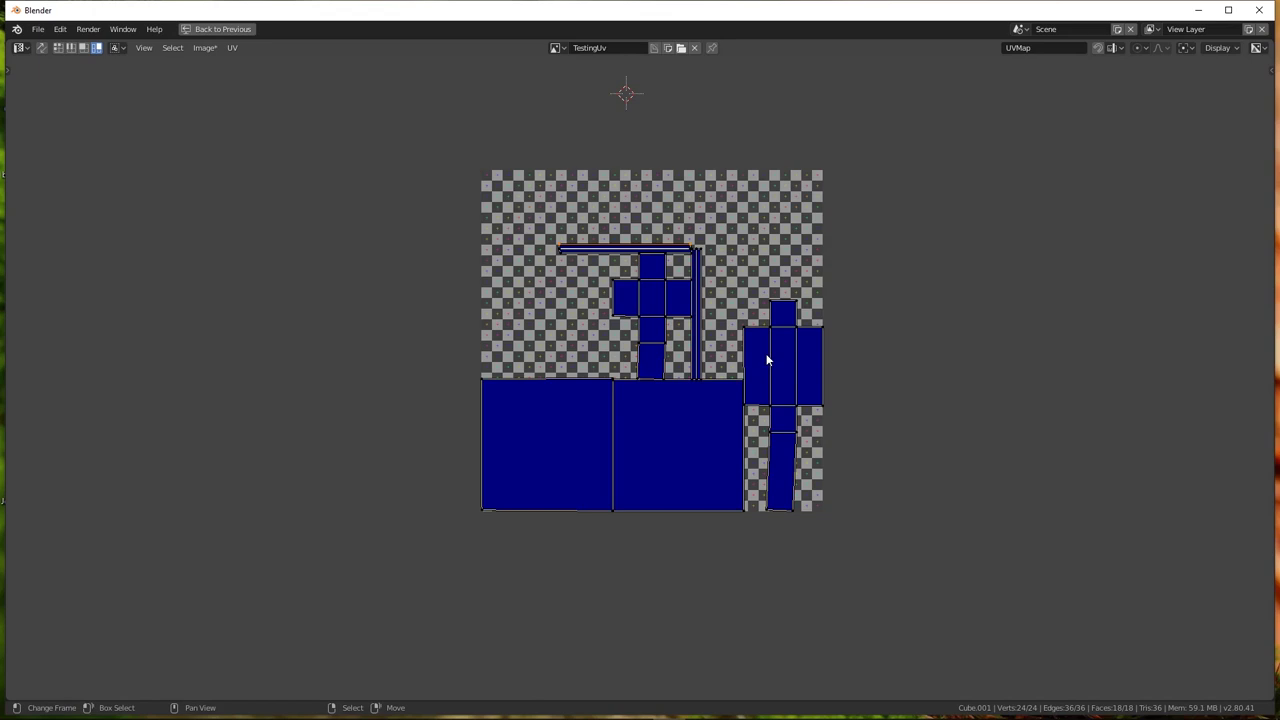
{"action": "scroll", "coordinate": [752, 275], "scroll_direction": "up", "scroll_amount": 4}
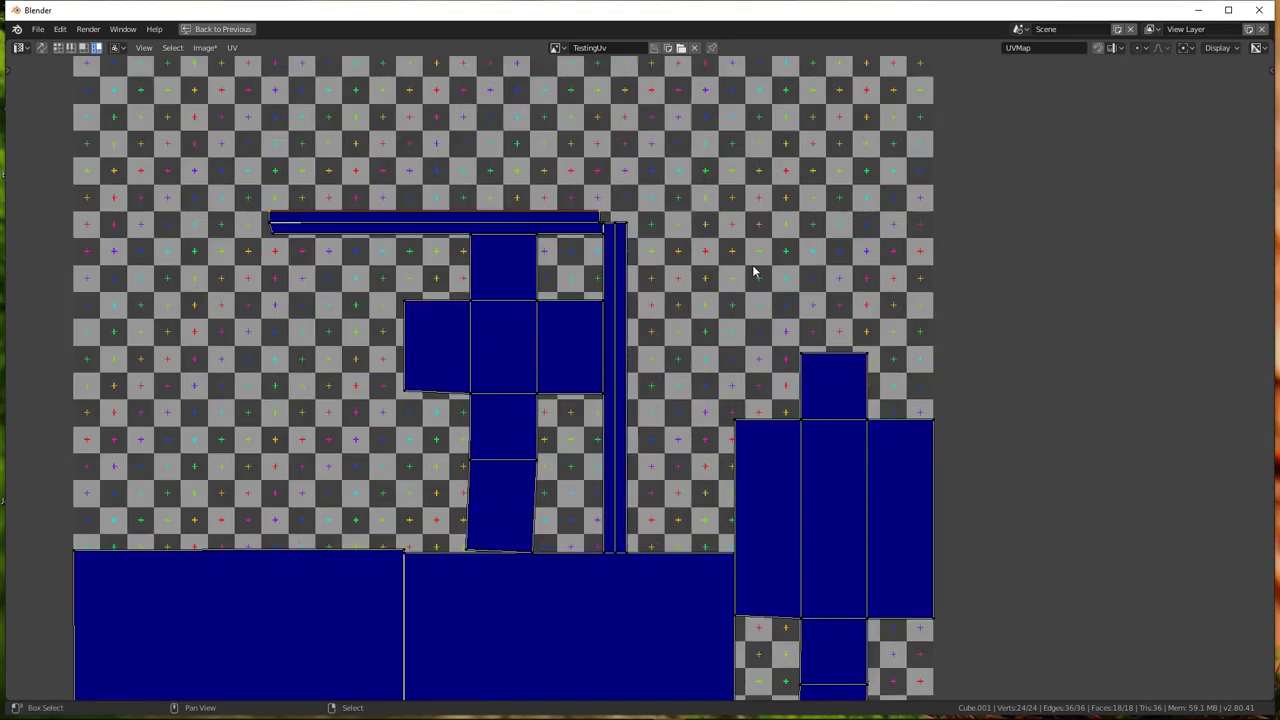
{"action": "scroll", "coordinate": [454, 196], "scroll_direction": "down", "scroll_amount": 3}
{"action": "scroll", "coordinate": [454, 196], "scroll_direction": "up", "scroll_amount": 2}
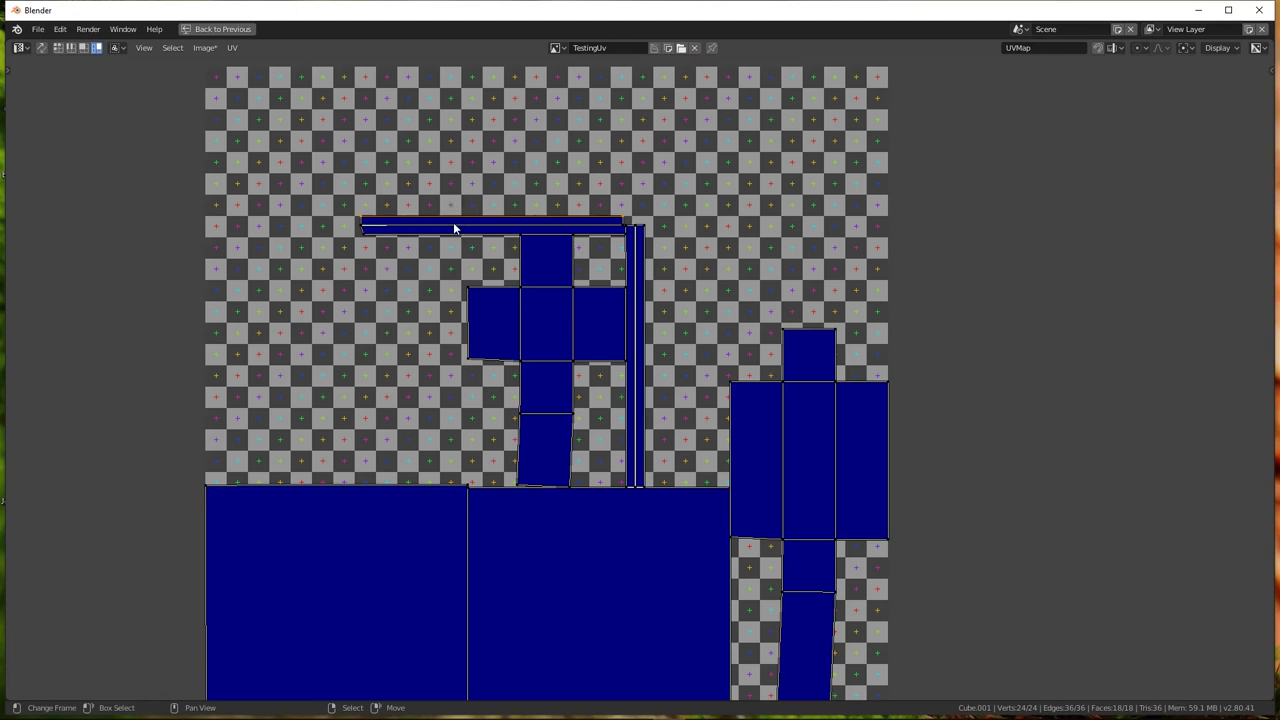
{"action": "key", "text": "g"}
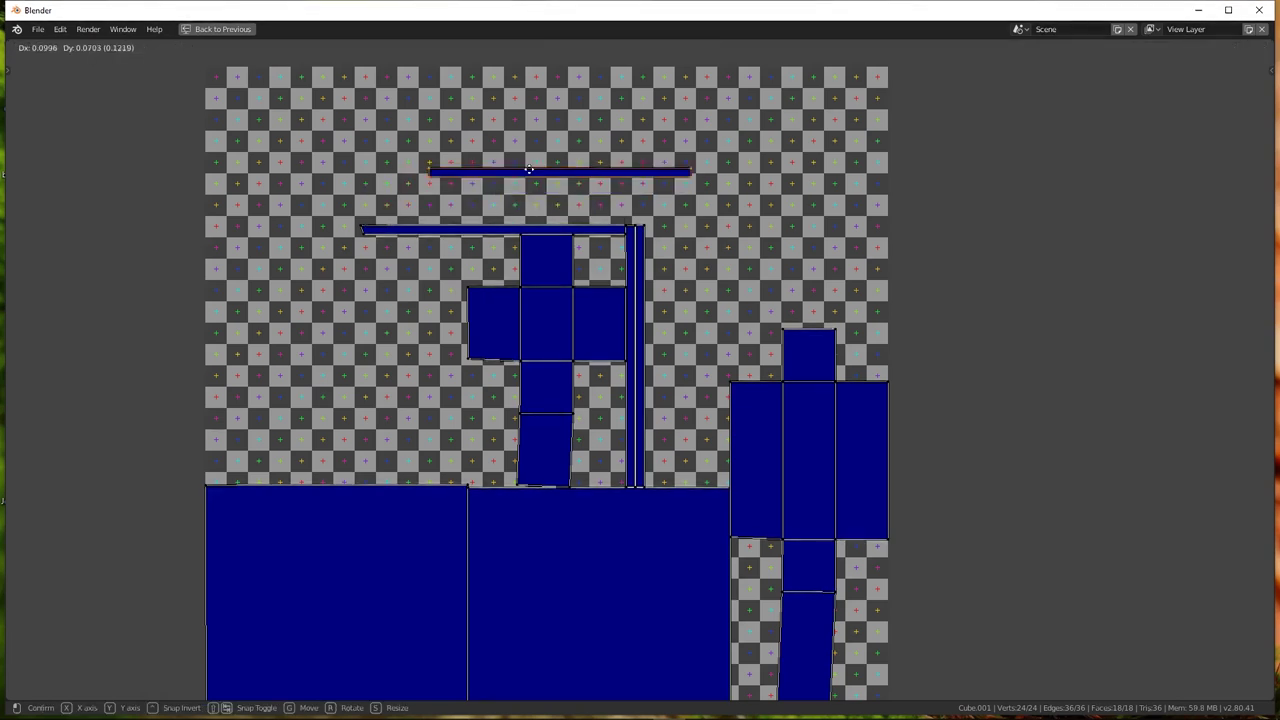
{"action": "left_click", "coordinate": [996, 77]}
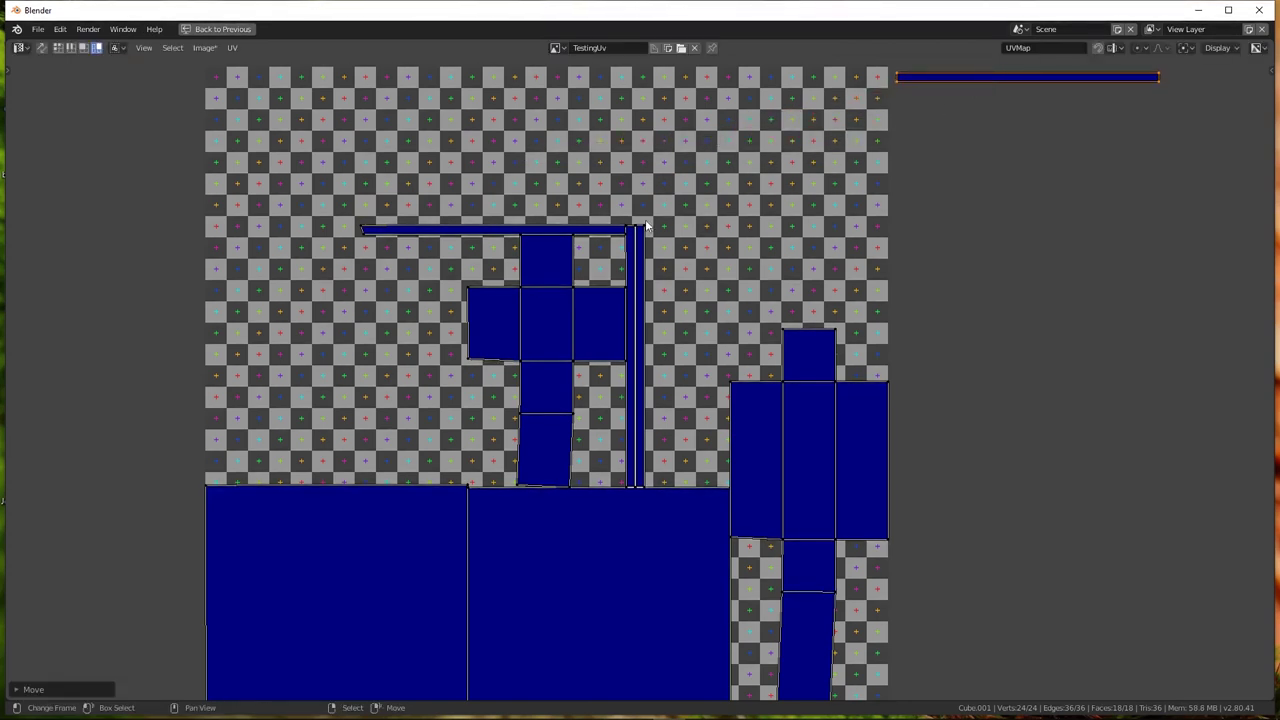
{"action": "left_click", "coordinate": [590, 237]}
{"action": "key", "text": "g"}
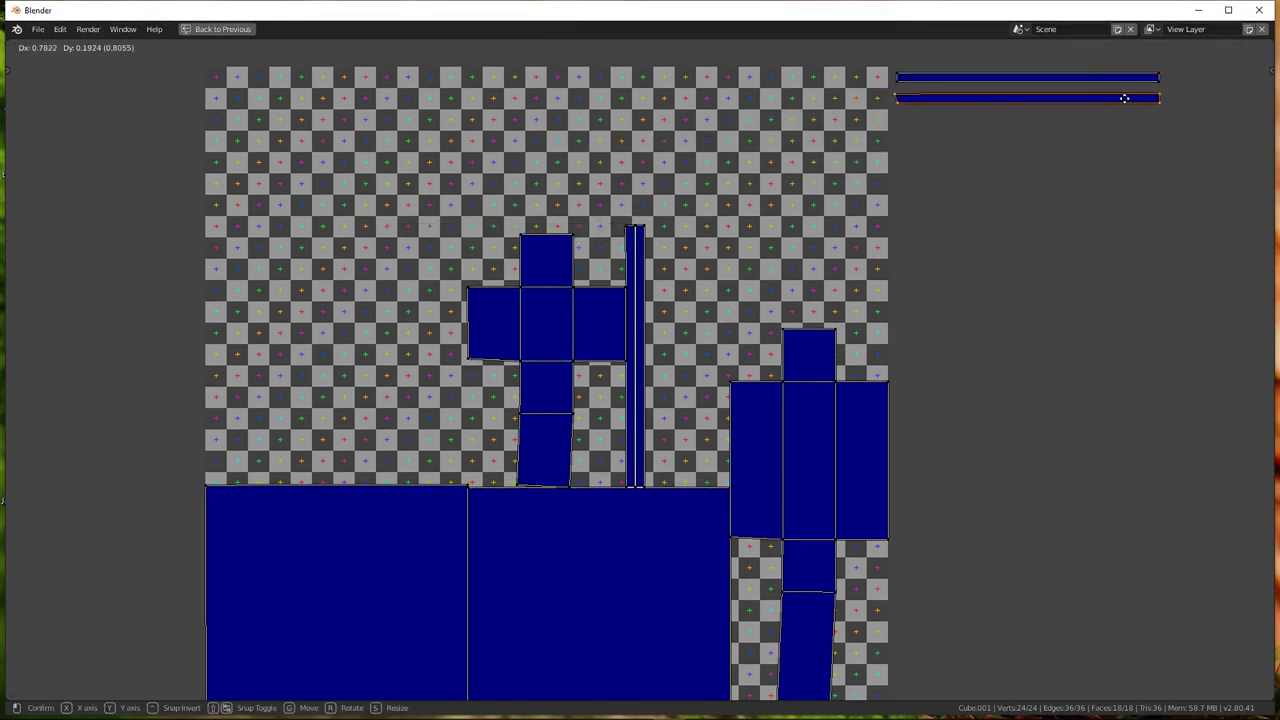
{"action": "left_click", "coordinate": [1125, 95]}
Move the right cross island beside the strips and the smaller cross right of the grid
{"action": "left_click", "coordinate": [754, 414]}
{"action": "key", "text": "g"}
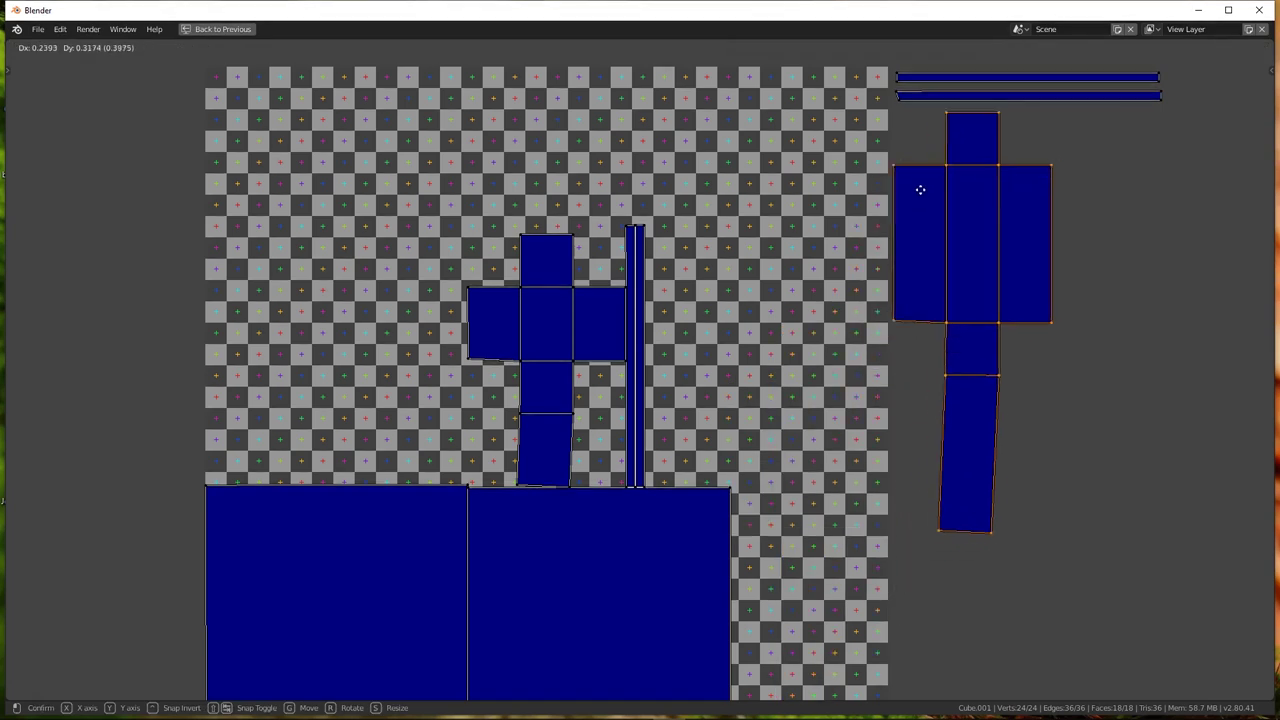
{"action": "left_click", "coordinate": [897, 212]}
{"action": "left_click", "coordinate": [529, 298]}
{"action": "key", "text": "g"}
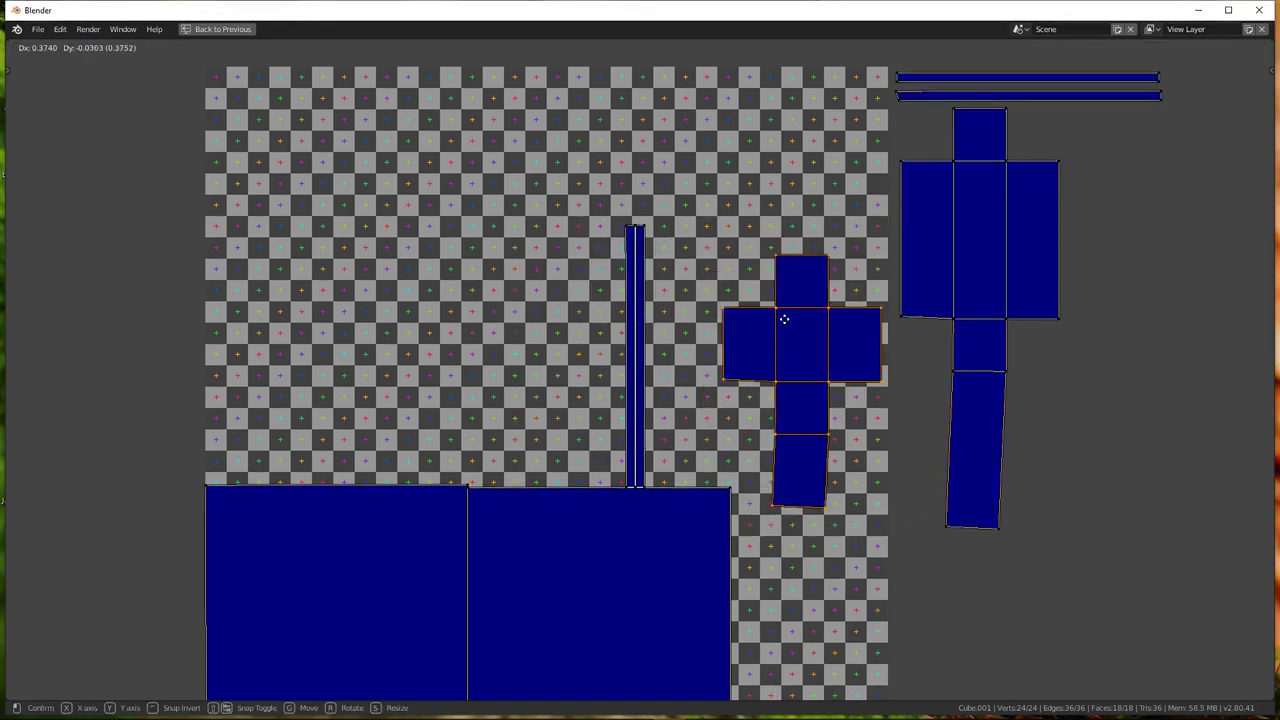
{"action": "left_click", "coordinate": [1136, 192]}
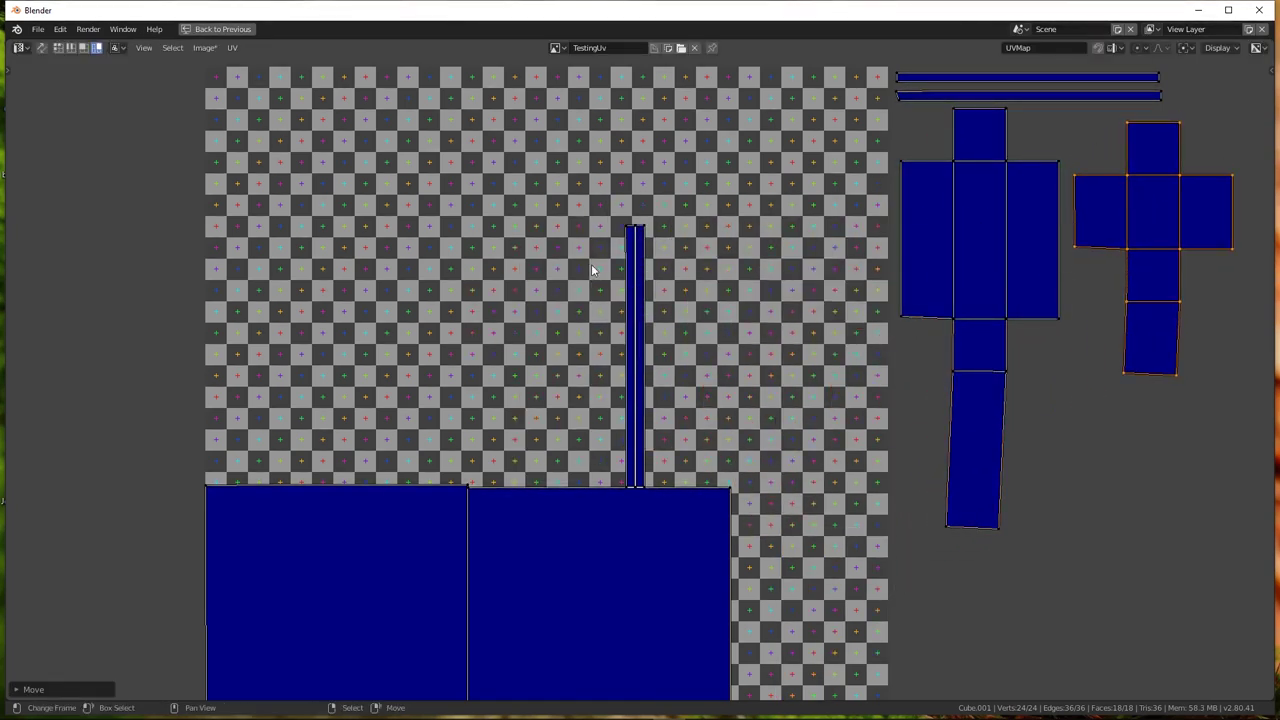
Pan the UV view to fit all islands, then minimize Blender
{"action": "scroll", "coordinate": [812, 205], "scroll_direction": "up", "scroll_amount": 1}
{"action": "scroll", "coordinate": [723, 270], "scroll_direction": "down", "scroll_amount": 4}
{"action": "scroll", "coordinate": [723, 270], "scroll_direction": "up", "scroll_amount": 2}
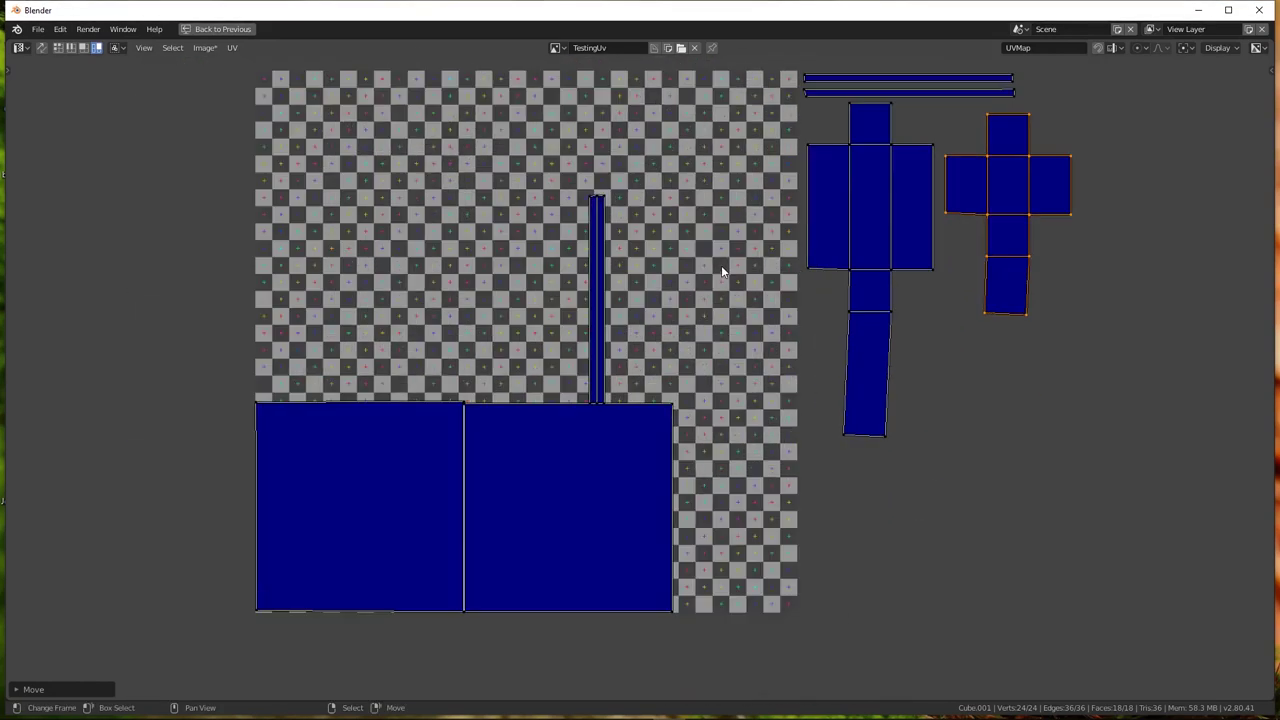
{"action": "middle_click_drag", "start_coordinate": [721, 265], "coordinate": [651, 315]}
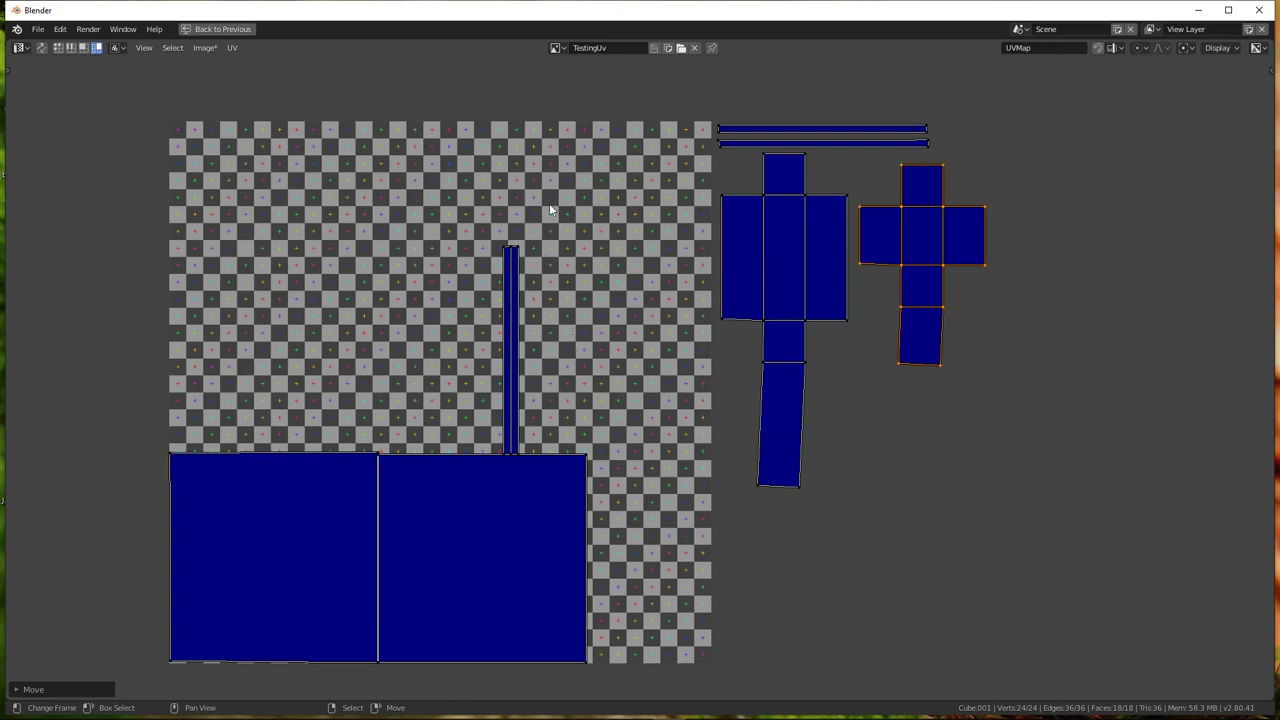
{"action": "left_click", "coordinate": [1199, 10]}
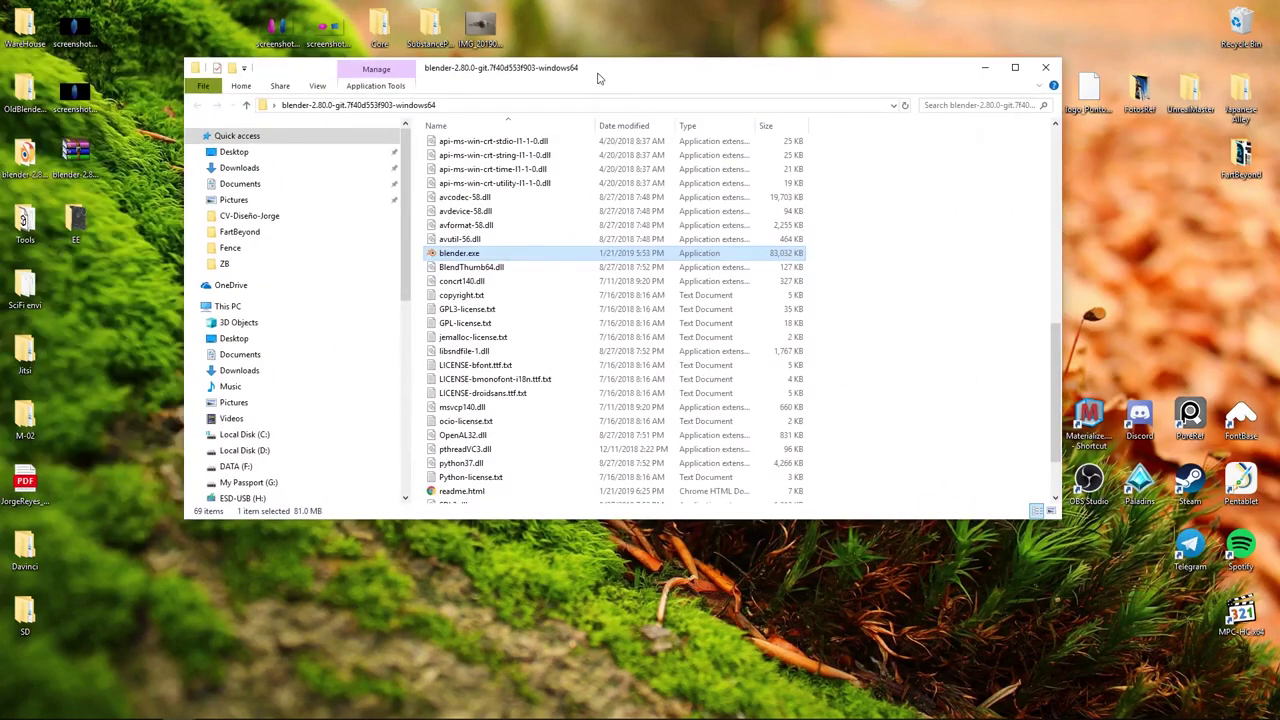
Launch blender.exe from the blender-2.80.0 folder and let it run past the security warning
{"action": "double_click", "coordinate": [516, 253]}
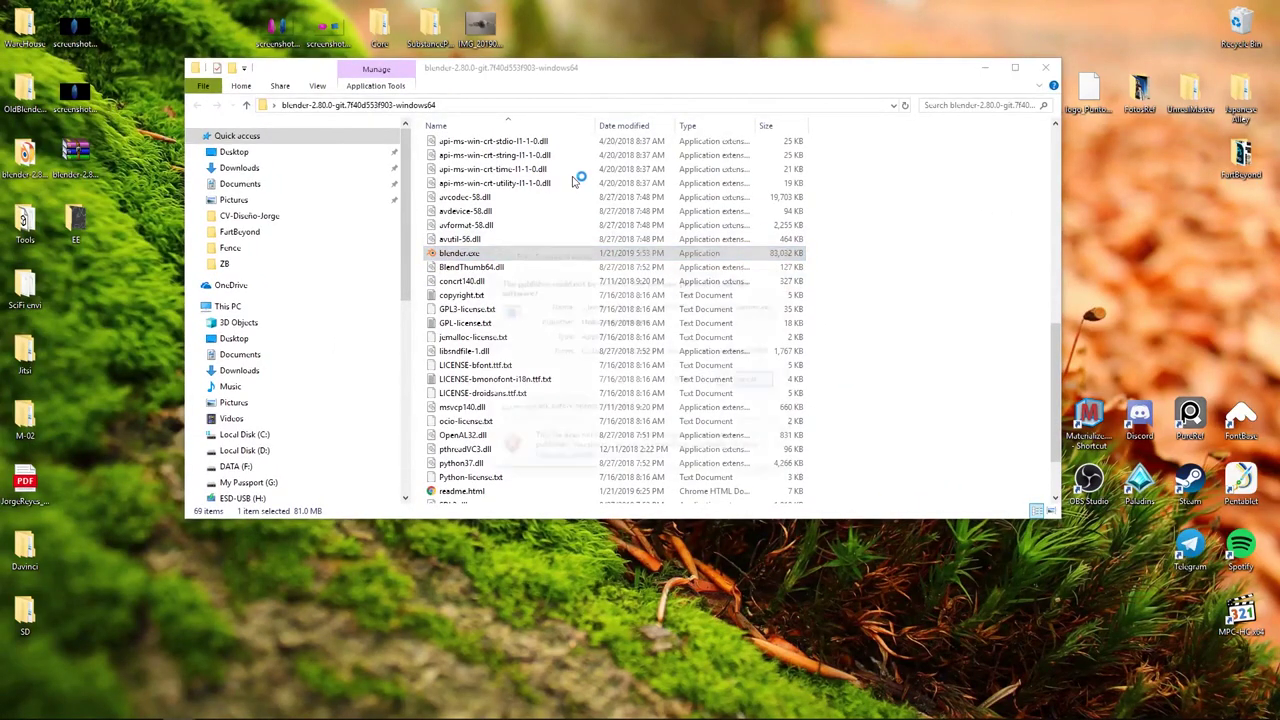
{"action": "left_click", "coordinate": [706, 385]}
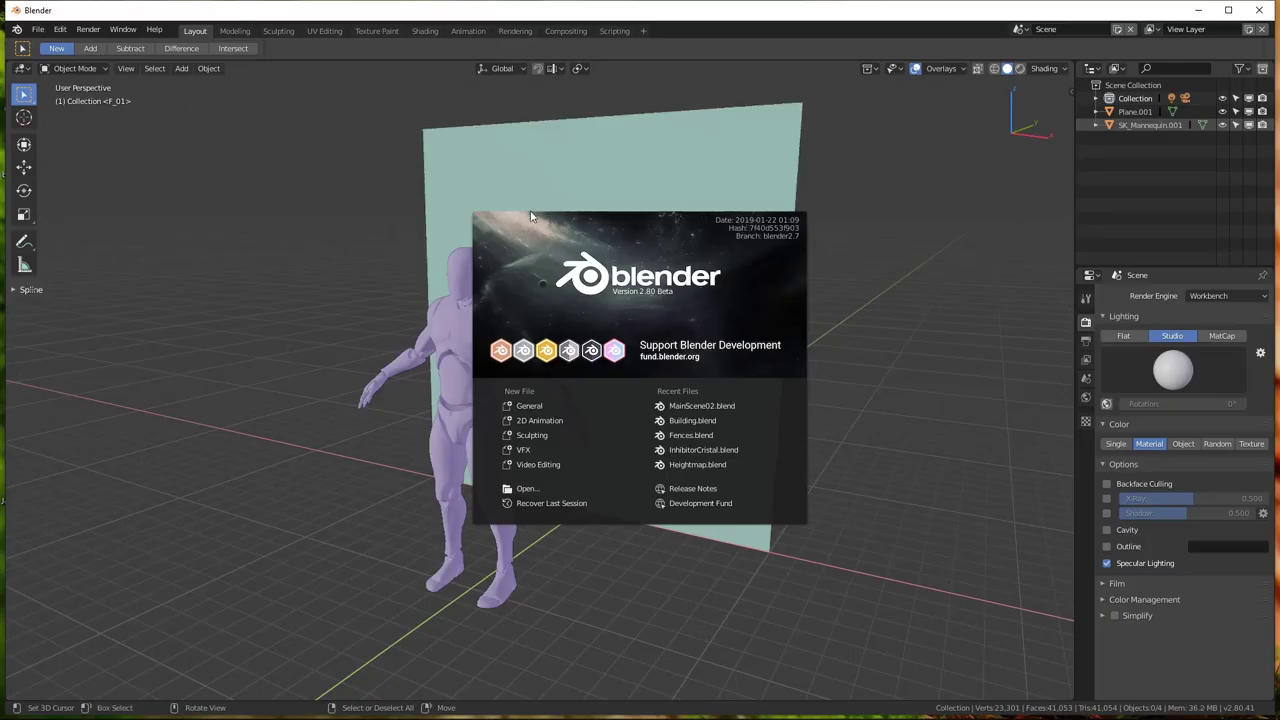
Dismiss the splash screen and open Building.blend from the recent files
{"action": "left_click", "coordinate": [457, 177]}
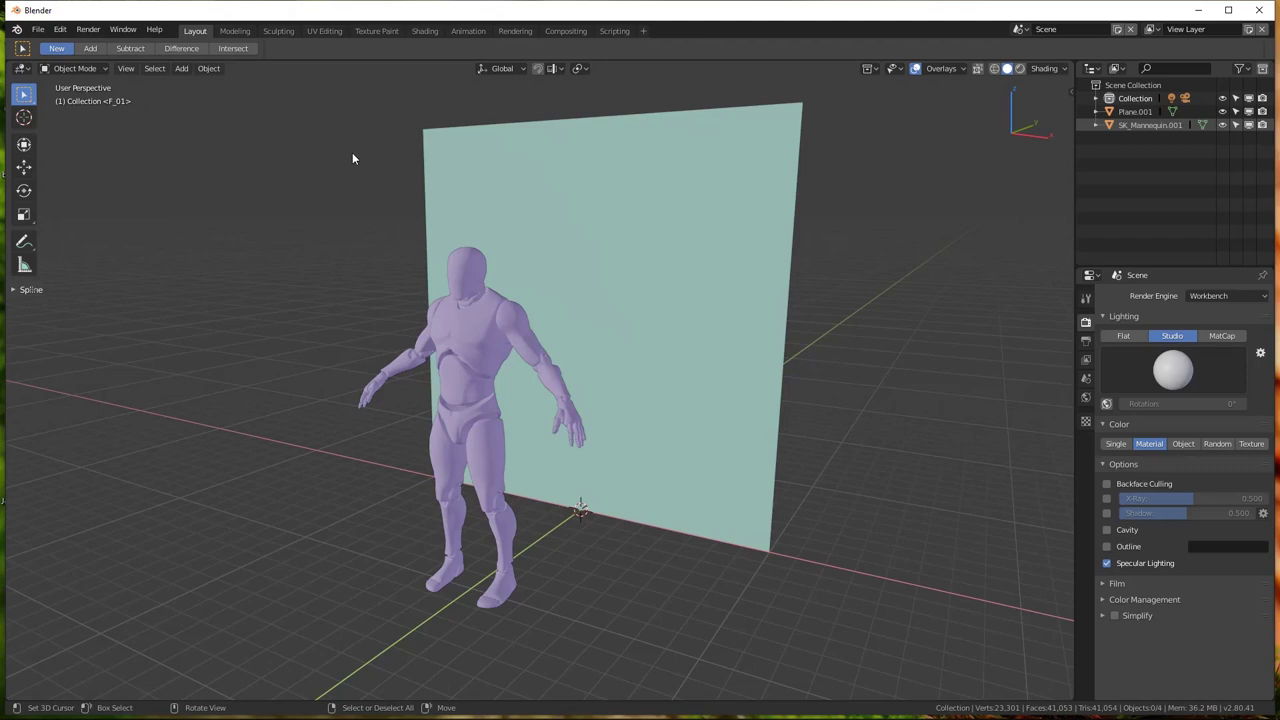
{"action": "left_click", "coordinate": [39, 32]}
{"action": "mouse_move", "coordinate": [69, 72]}
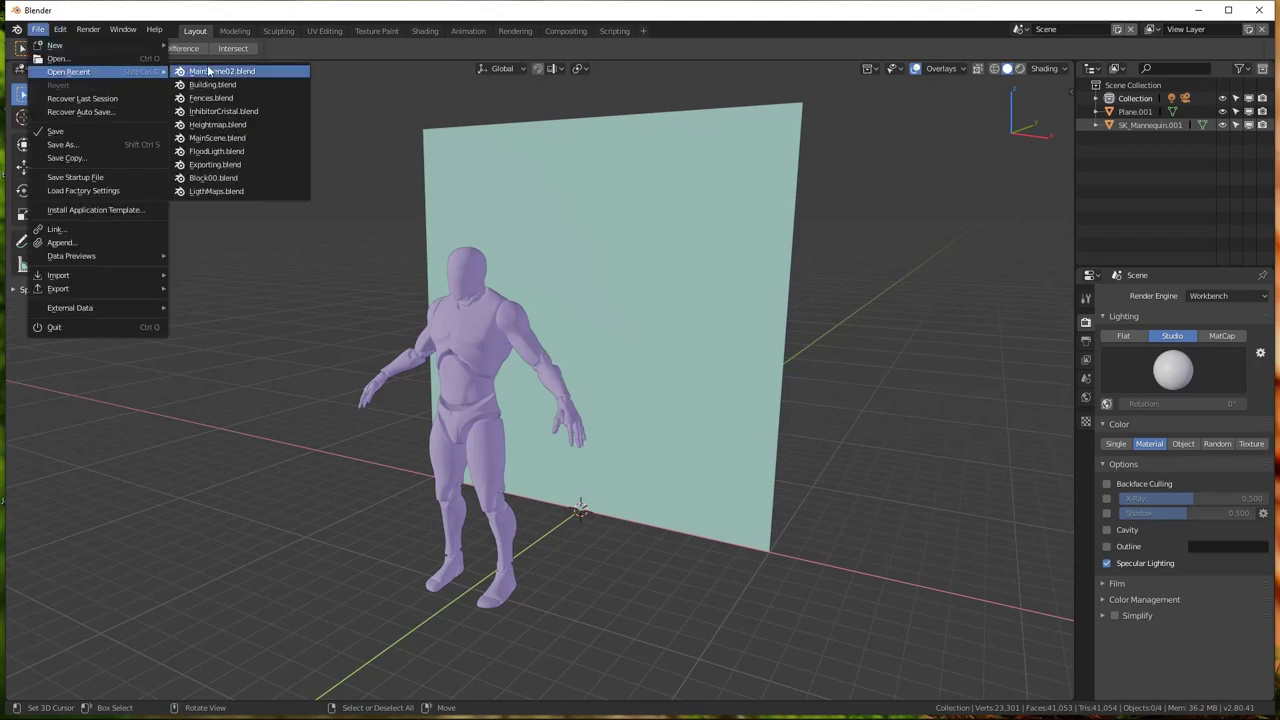
{"action": "left_click", "coordinate": [214, 85]}
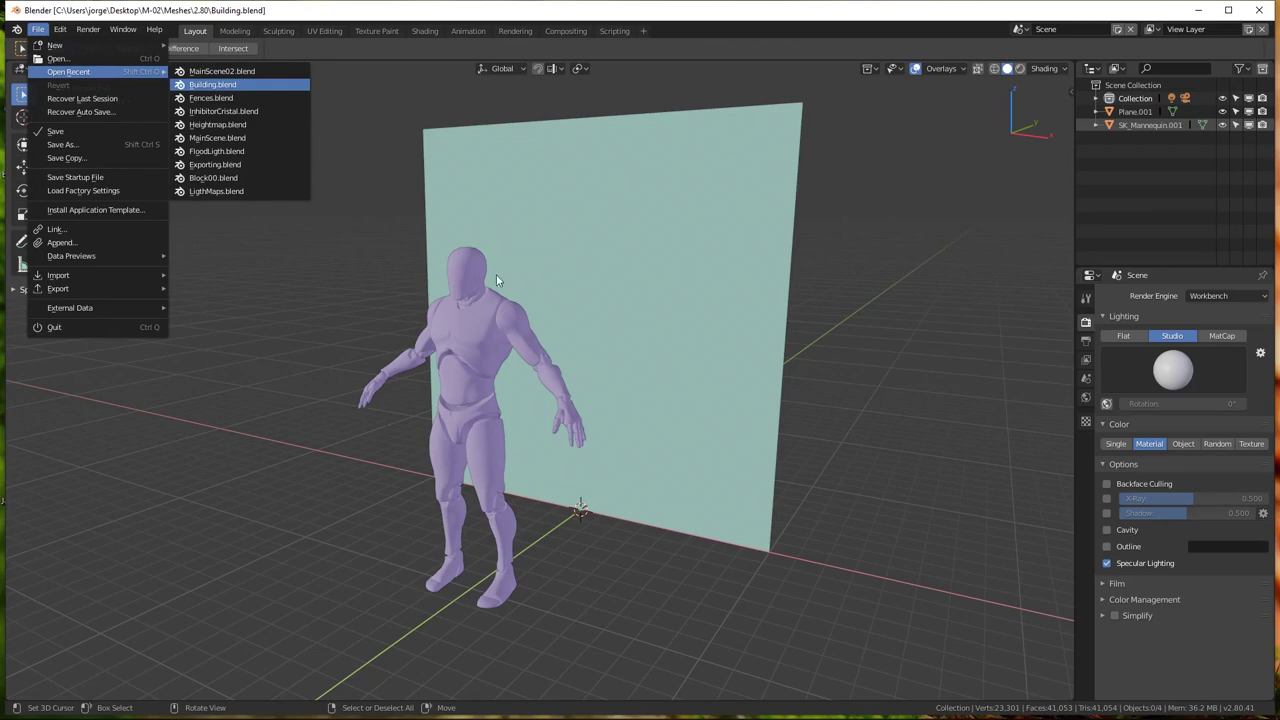
{"action": "left_click", "coordinate": [212, 85]}
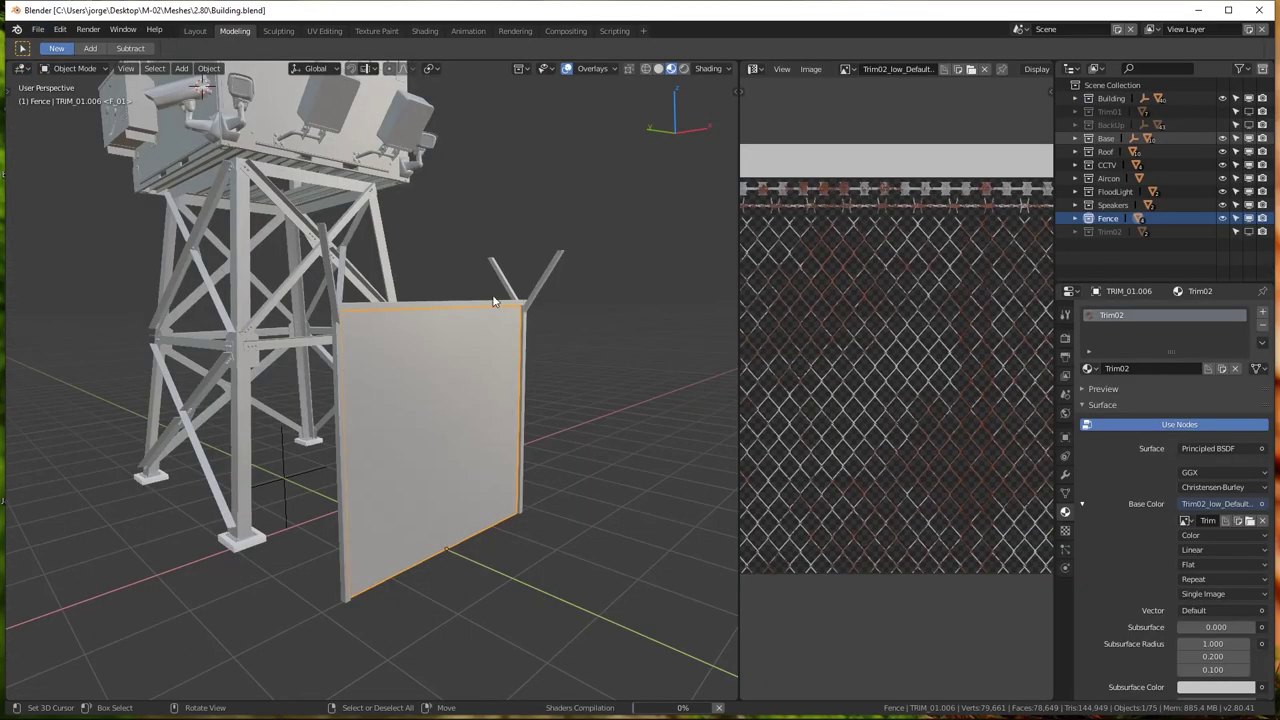
Select the tower's cabin body and show Trim01_Trim01_BaseColor.png in a widened Image Editor
{"action": "mouse_move", "coordinate": [380, 330]}
{"action": "middle_mouse_down"}
{"action": "mouse_move", "coordinate": [475, 329]}
{"action": "mouse_move", "coordinate": [556, 269]}
{"action": "mouse_move", "coordinate": [510, 295]}
{"action": "mouse_move", "coordinate": [464, 285]}
{"action": "middle_mouse_up"}
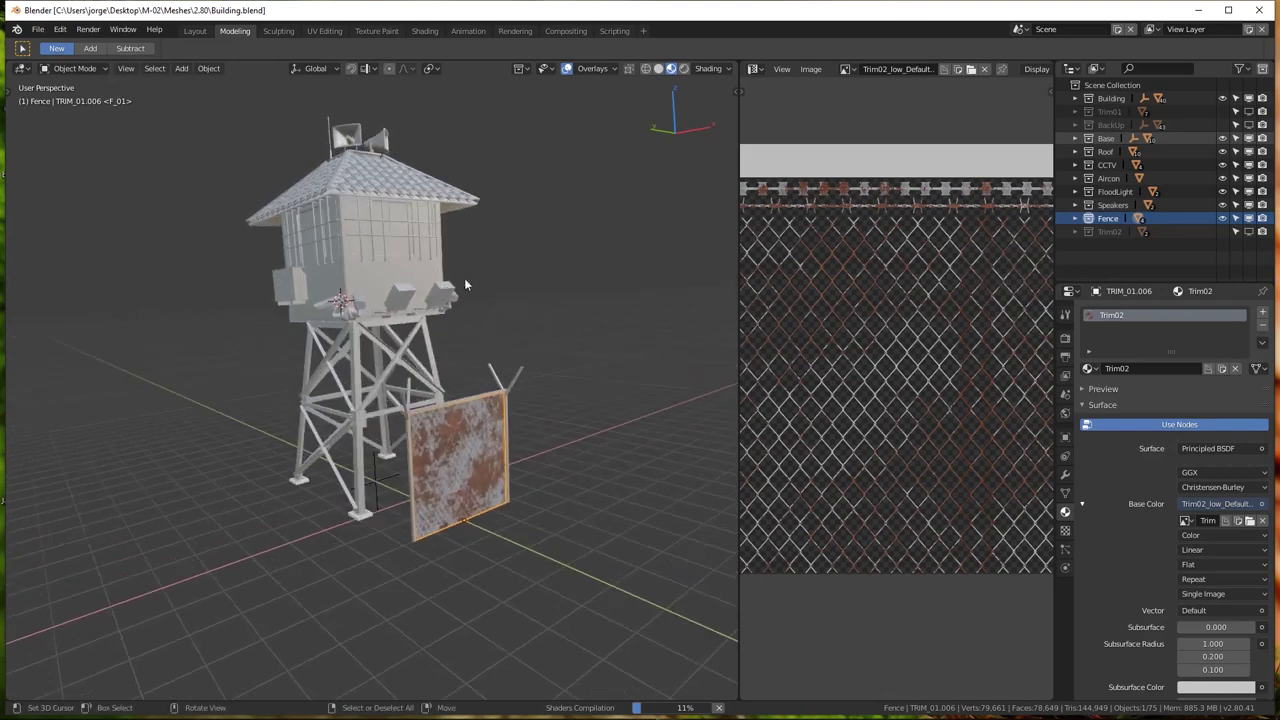
{"action": "left_click", "coordinate": [360, 259]}
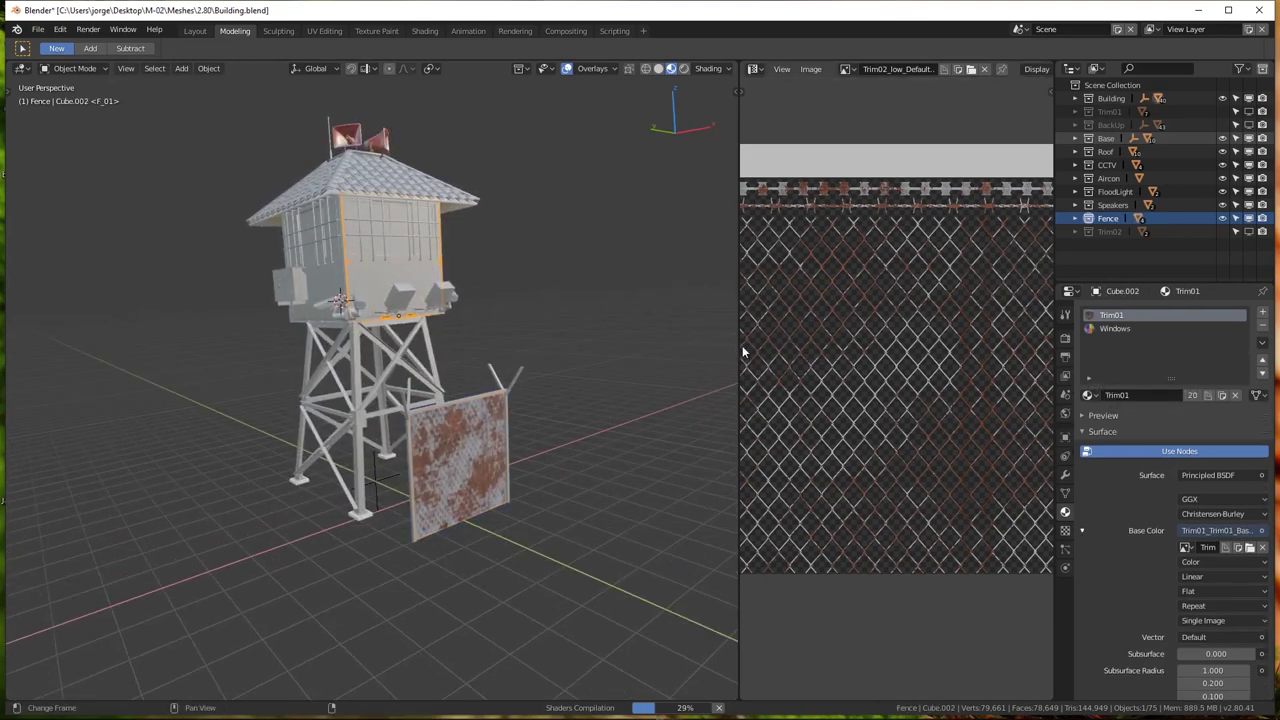
{"action": "left_click_drag", "start_coordinate": [742, 352], "coordinate": [588, 352]}
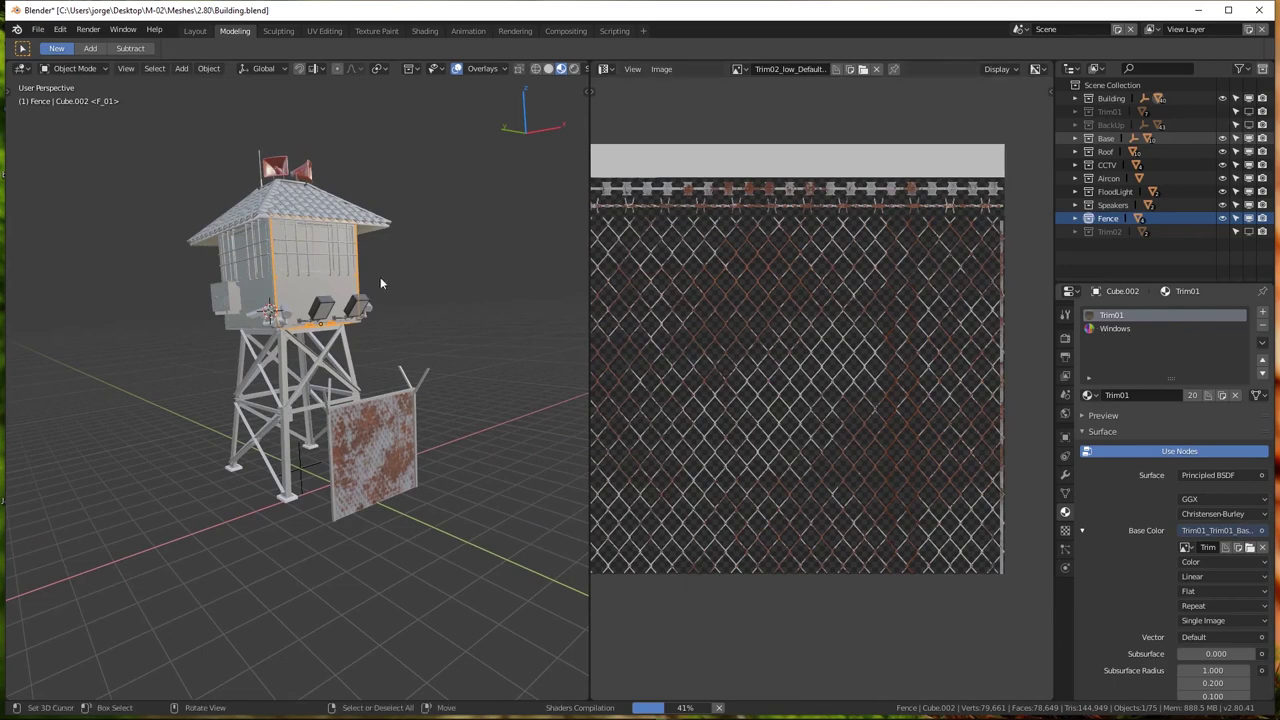
{"action": "scroll", "coordinate": [406, 263], "scroll_direction": "up", "scroll_amount": 3}
{"action": "left_click", "coordinate": [737, 69]}
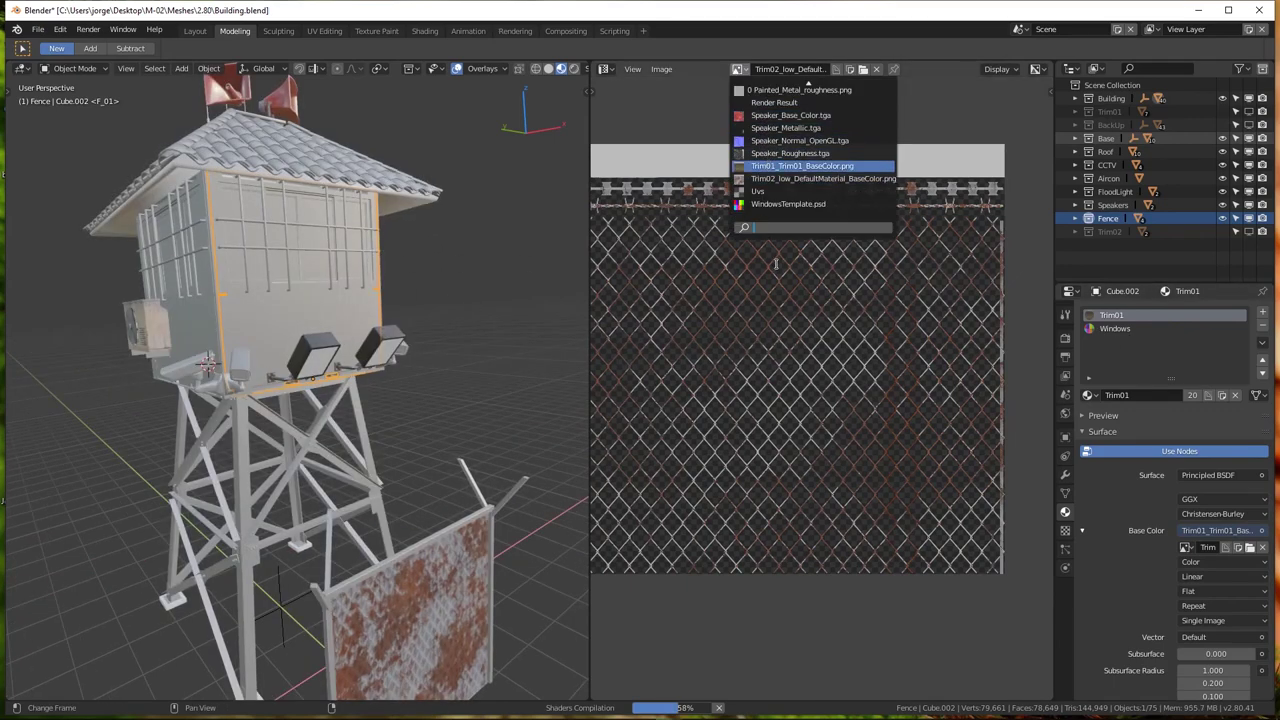
{"action": "key", "text": "Return"}
Zoom the image view and enter edit mode to show the cabin's UVs over the trim texture
{"action": "scroll", "coordinate": [756, 291], "scroll_direction": "down", "scroll_amount": 2}
{"action": "scroll", "coordinate": [760, 290], "scroll_direction": "down", "scroll_amount": 2}
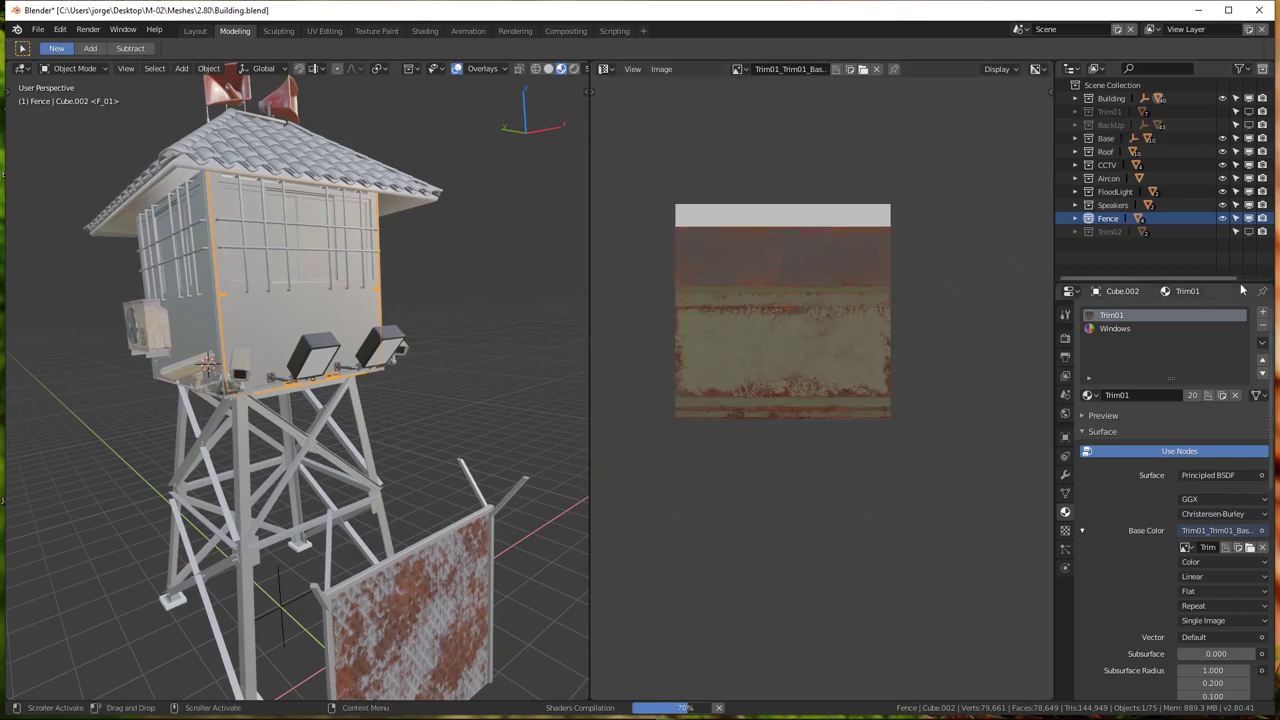
{"action": "scroll", "coordinate": [920, 254], "scroll_direction": "up", "scroll_amount": 1}
{"action": "scroll", "coordinate": [731, 251], "scroll_direction": "up", "scroll_amount": 1}
{"action": "scroll", "coordinate": [871, 220], "scroll_direction": "up", "scroll_amount": 2}
{"action": "scroll", "coordinate": [871, 220], "scroll_direction": "up", "scroll_amount": 2}
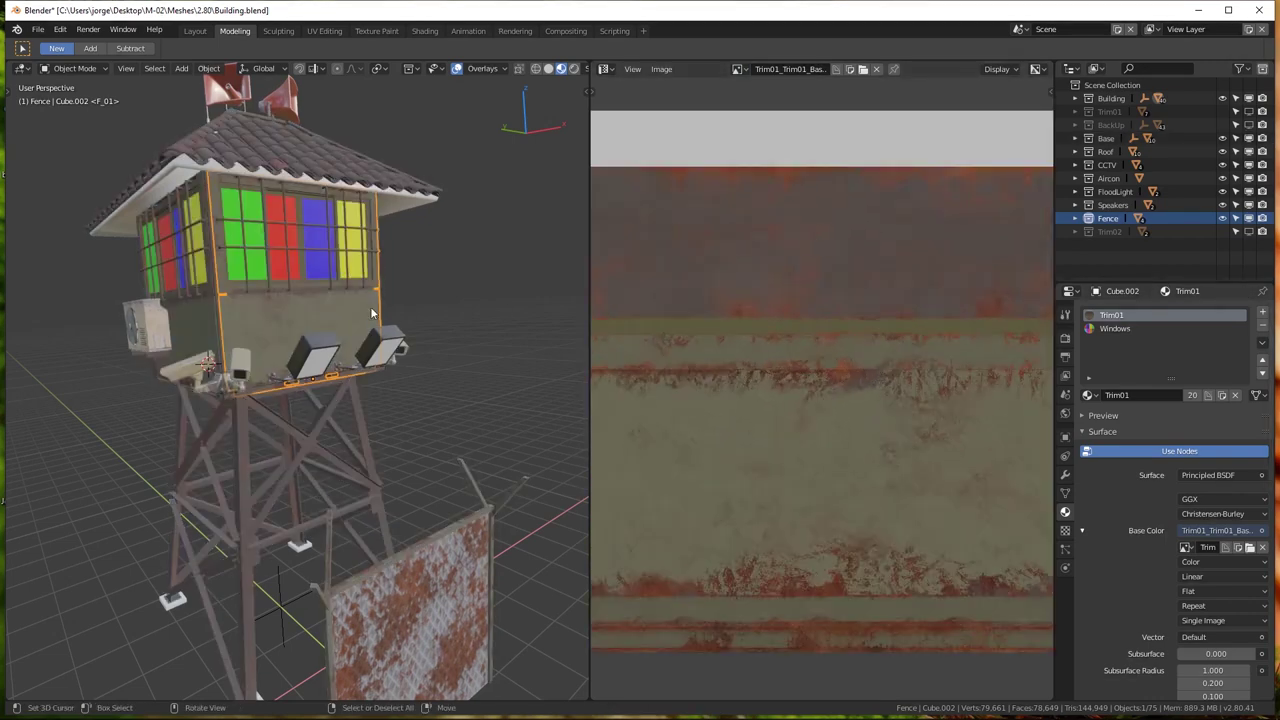
{"action": "key", "text": "Tab"}
{"action": "key", "text": "Tab"}
{"action": "key", "text": "Tab"}
Enter Edit Mode on the cabin mesh and clear its face selection
{"action": "scroll", "coordinate": [823, 295], "scroll_direction": "down", "scroll_amount": 4}
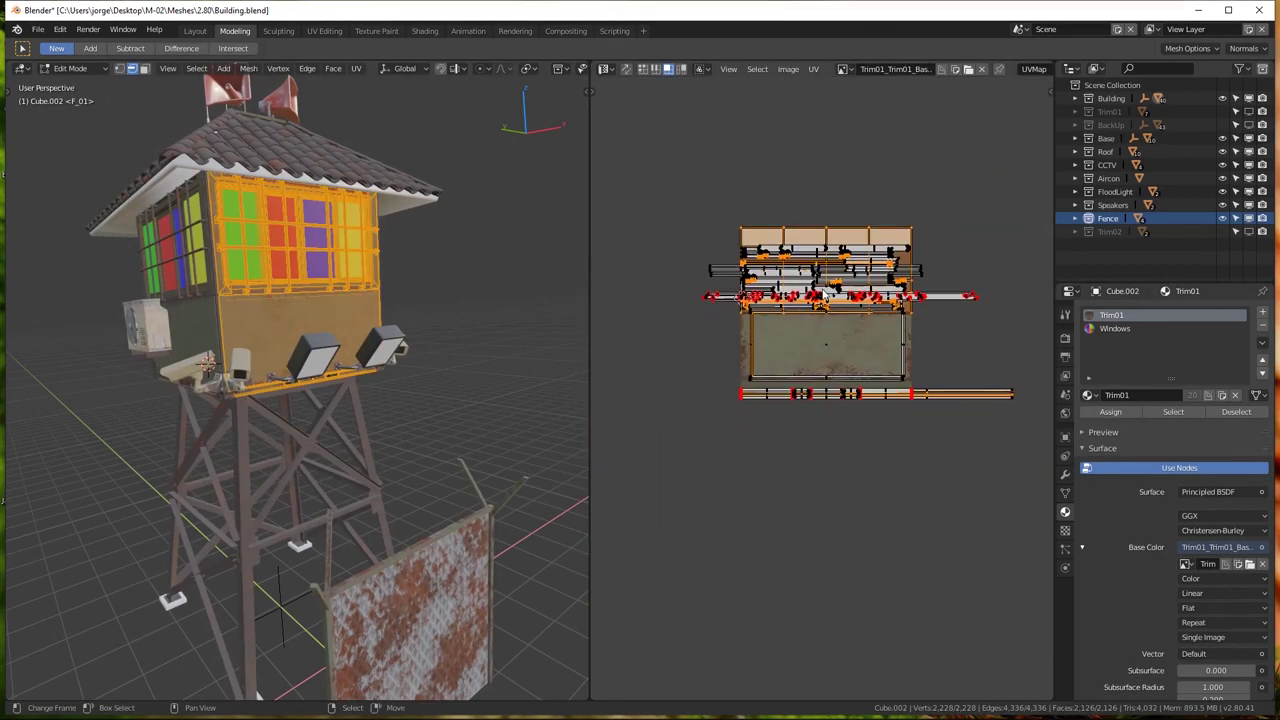
{"action": "scroll", "coordinate": [821, 294], "scroll_direction": "up", "scroll_amount": 2}
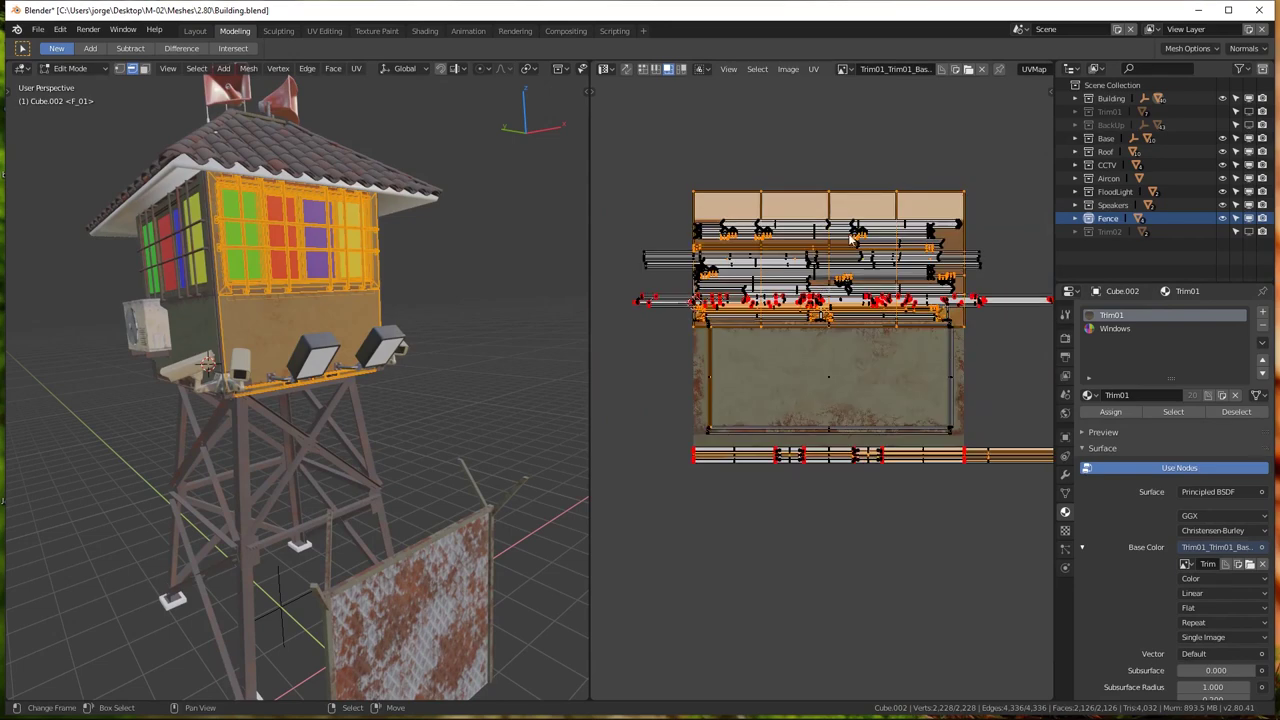
{"action": "key", "text": "Tab"}
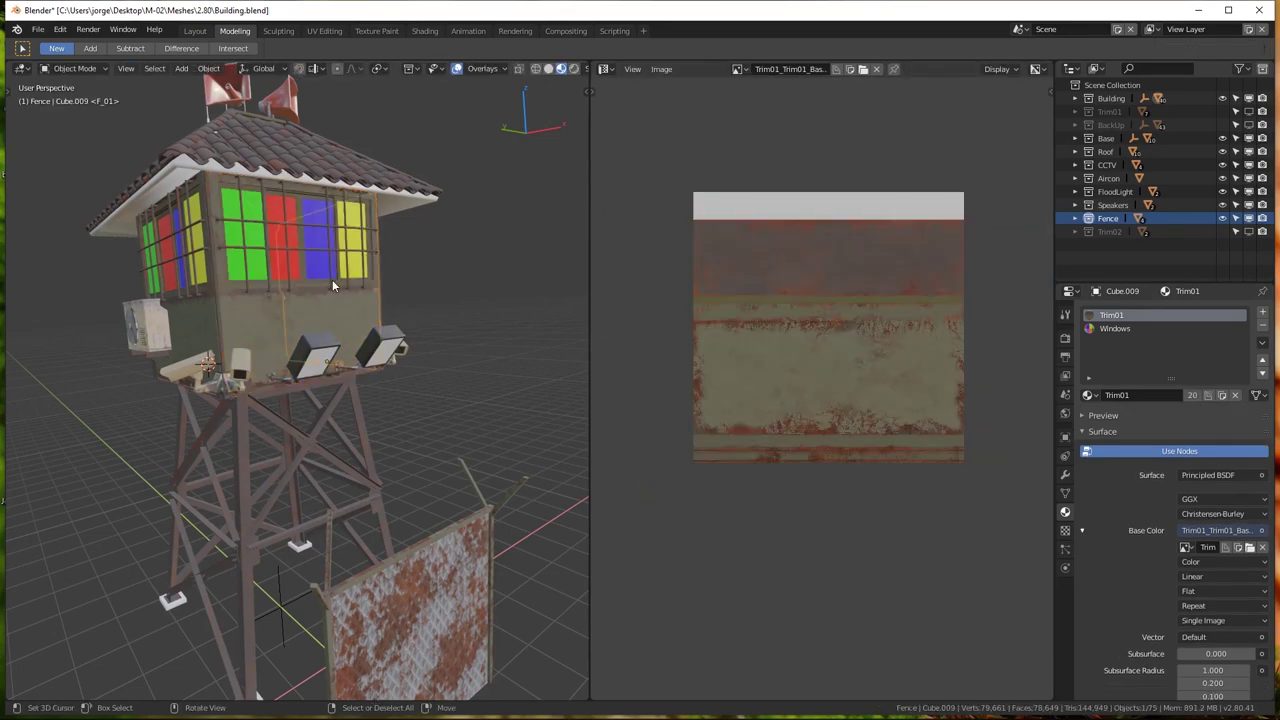
{"action": "key", "text": "Tab"}
{"action": "key", "text": "alt+a"}
{"action": "key", "text": "a"}
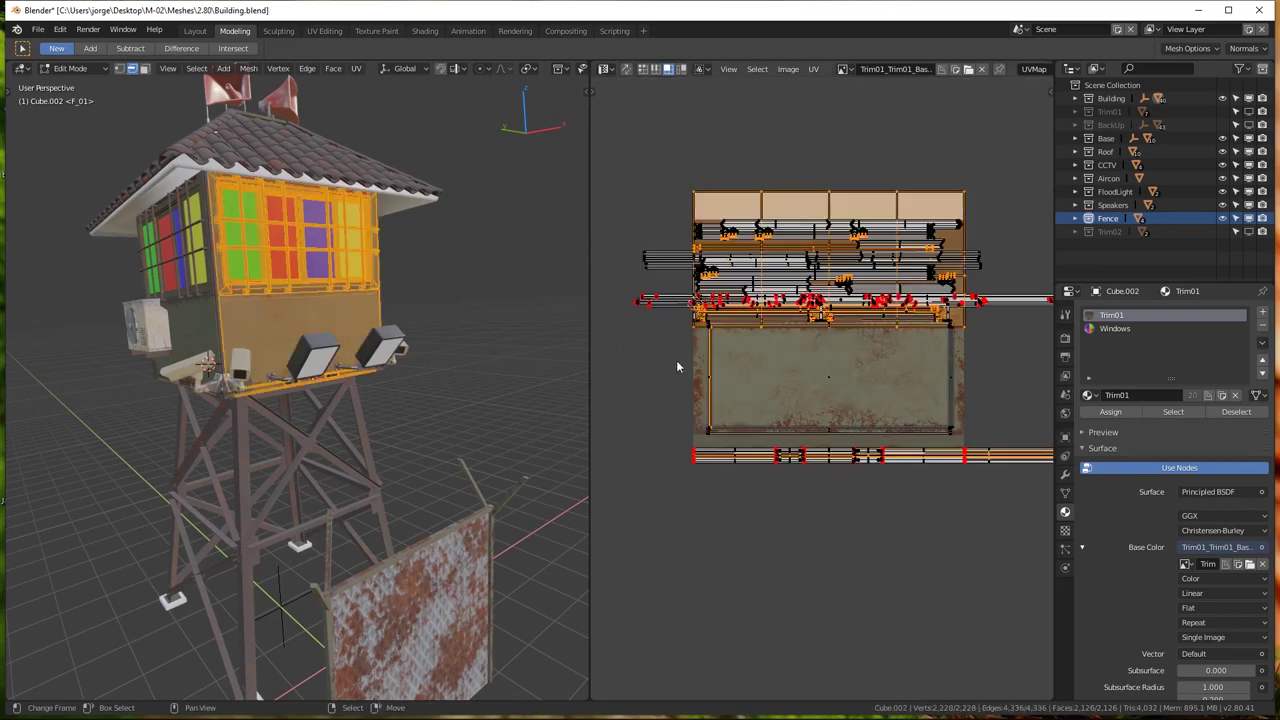
{"action": "key", "text": "alt+a"}
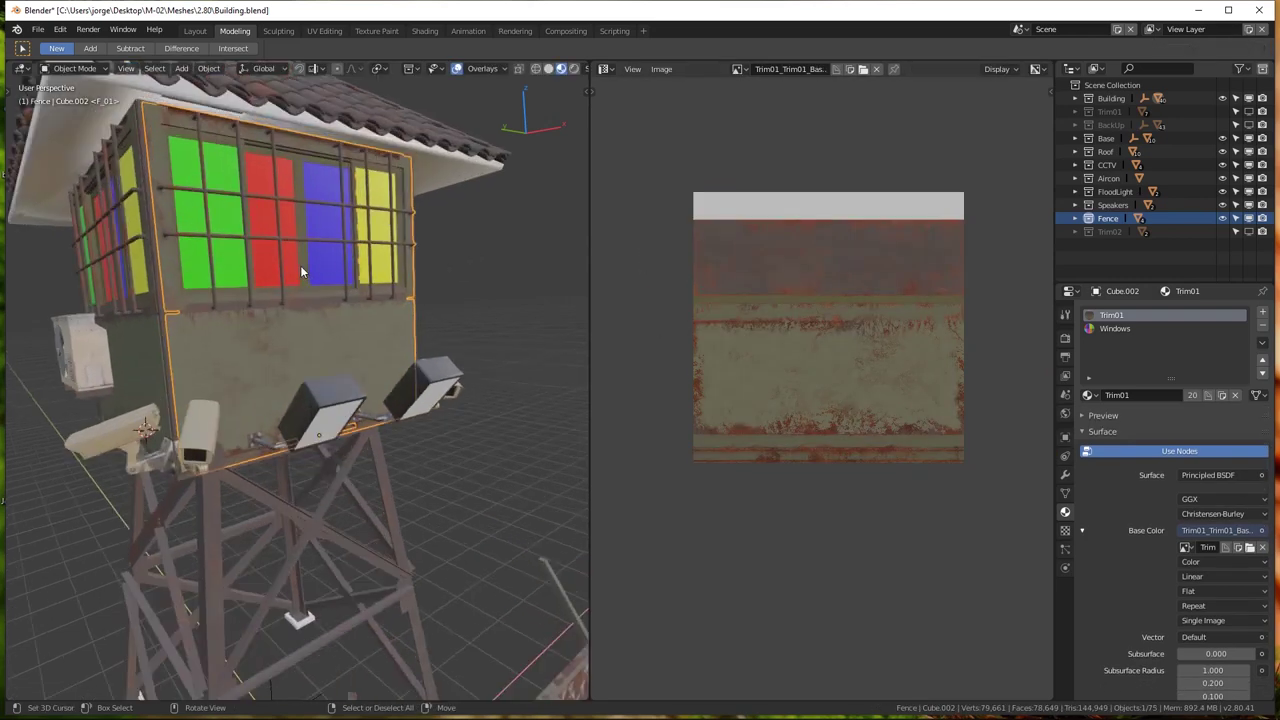
{"action": "key", "text": "l"}
Select the four coloured window faces and separate them into a new object
{"action": "mouse_move", "coordinate": [294, 303]}
{"action": "middle_mouse_down"}
{"action": "mouse_move", "coordinate": [297, 380]}
{"action": "mouse_move", "coordinate": [384, 191]}
{"action": "middle_mouse_up"}
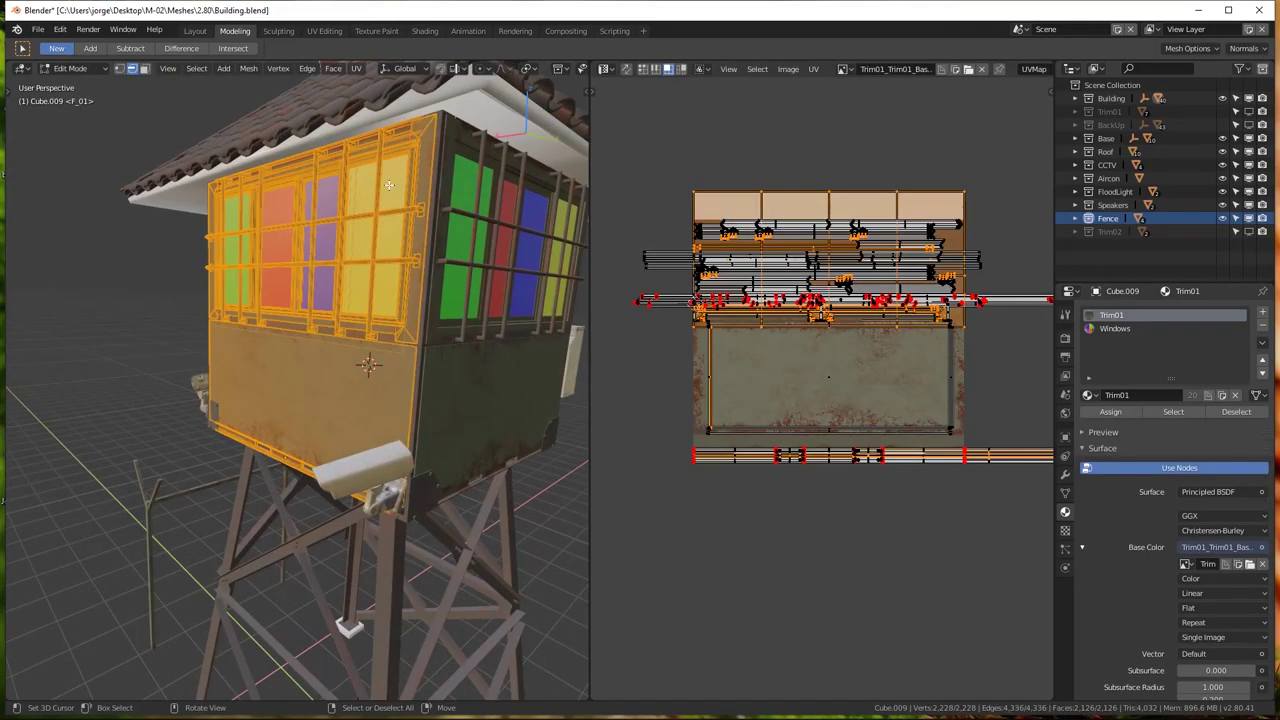
{"action": "left_click", "coordinate": [389, 185]}
{"action": "mouse_move", "coordinate": [389, 185]}
{"action": "middle_mouse_down"}
{"action": "mouse_move", "coordinate": [313, 152]}
{"action": "mouse_move", "coordinate": [337, 243]}
{"action": "middle_mouse_up"}
{"action": "left_click", "coordinate": [313, 129], "text": "shift"}
{"action": "left_click", "coordinate": [282, 124], "text": "shift"}
{"action": "middle_click_drag", "start_coordinate": [282, 124], "coordinate": [158, 161]}
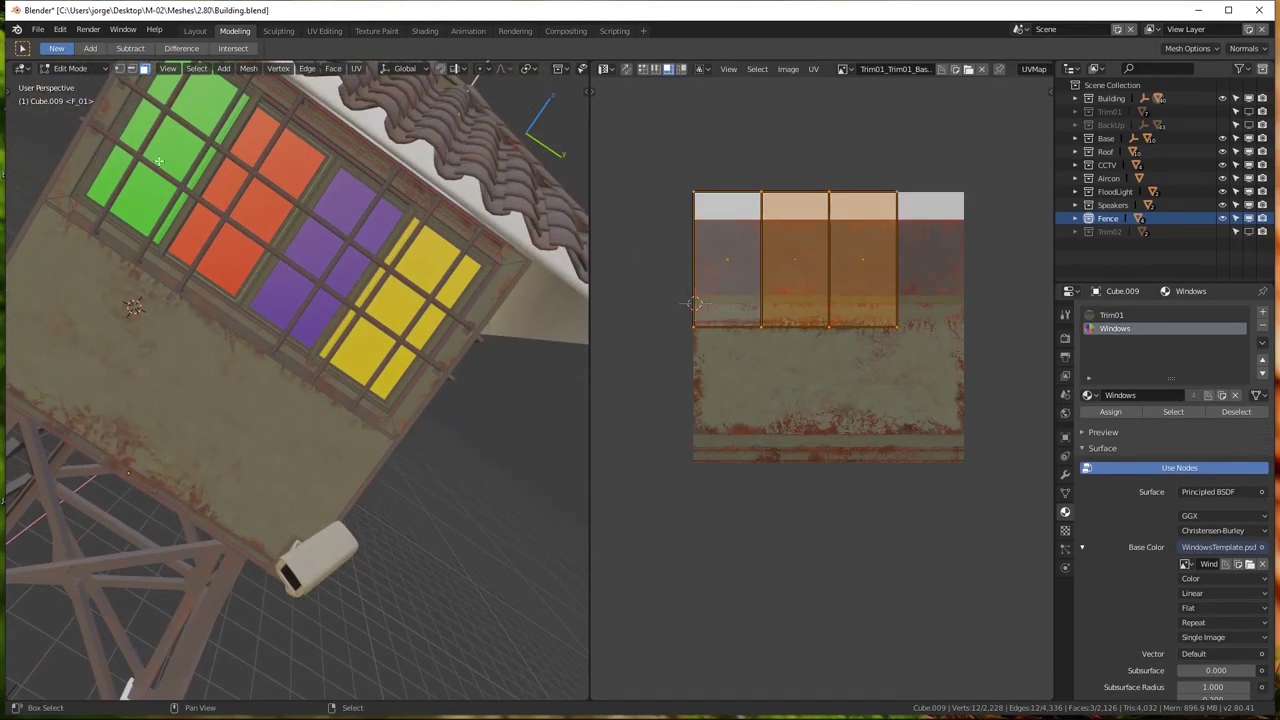
{"action": "left_click", "coordinate": [250, 190], "text": "shift"}
{"action": "key", "text": "p"}
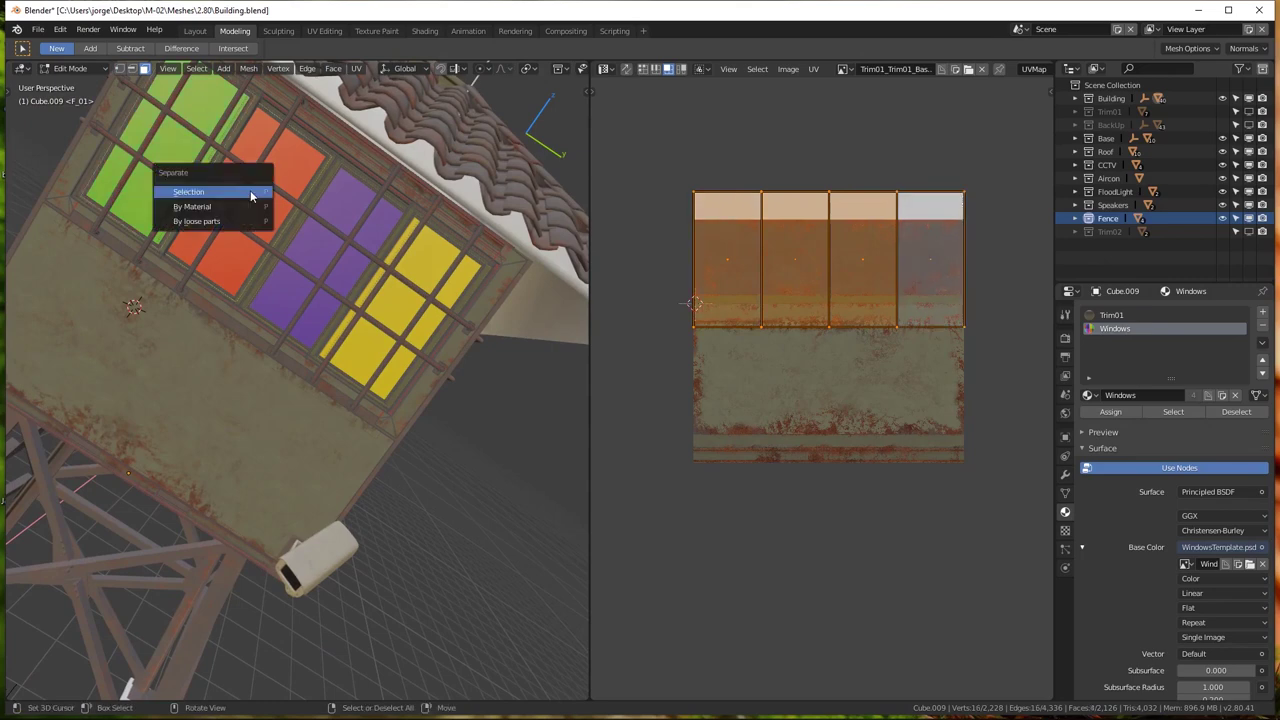
{"action": "left_click", "coordinate": [248, 197]}
Select all remaining cabin faces to show their UV layout over the trim texture
{"action": "key", "text": "Tab"}
{"action": "middle_click_drag", "start_coordinate": [278, 270], "coordinate": [235, 411]}
{"action": "key", "text": "Tab"}
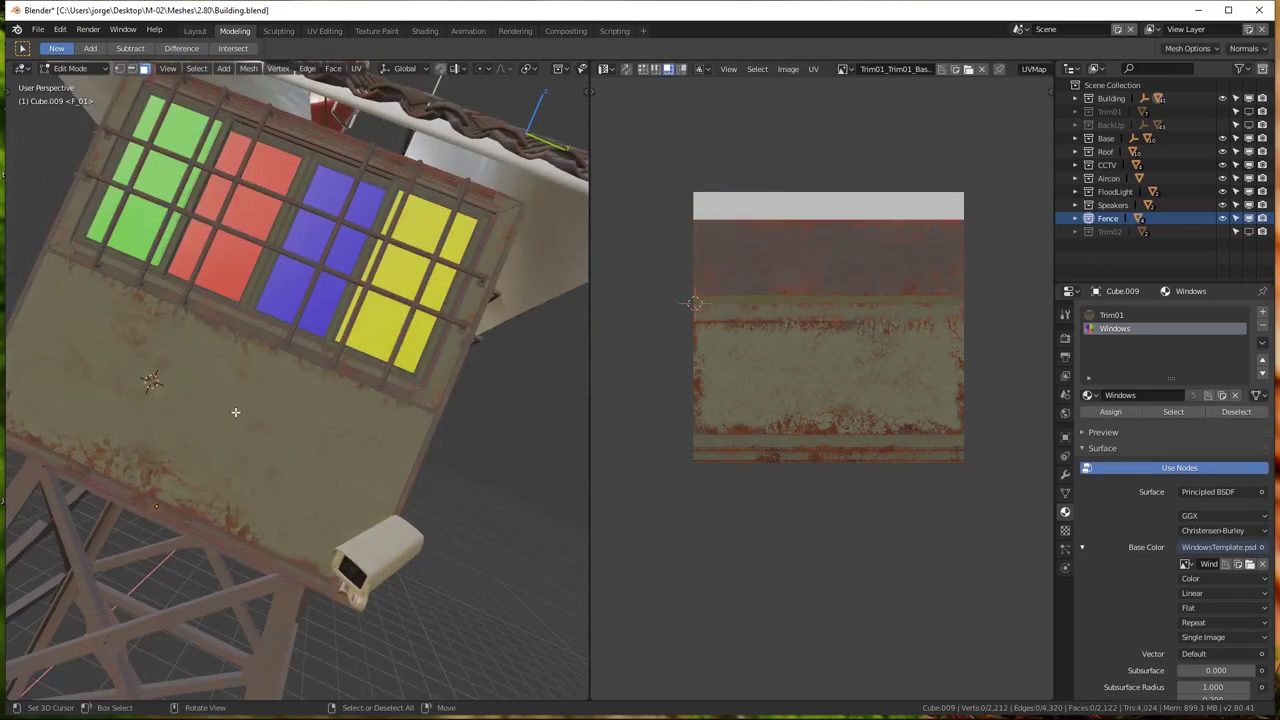
{"action": "key", "text": "a"}
{"action": "scroll", "coordinate": [790, 300], "scroll_direction": "up", "scroll_amount": 4}
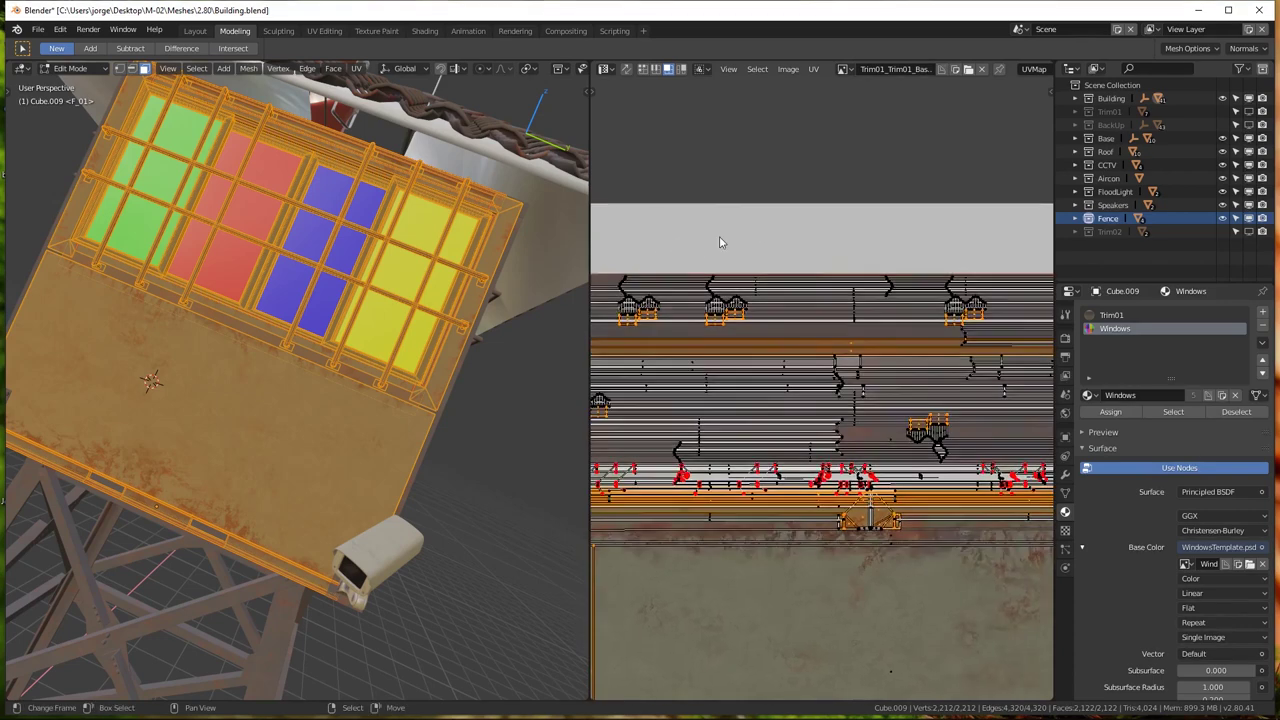
{"action": "scroll", "coordinate": [662, 206], "scroll_direction": "down", "scroll_amount": 3}
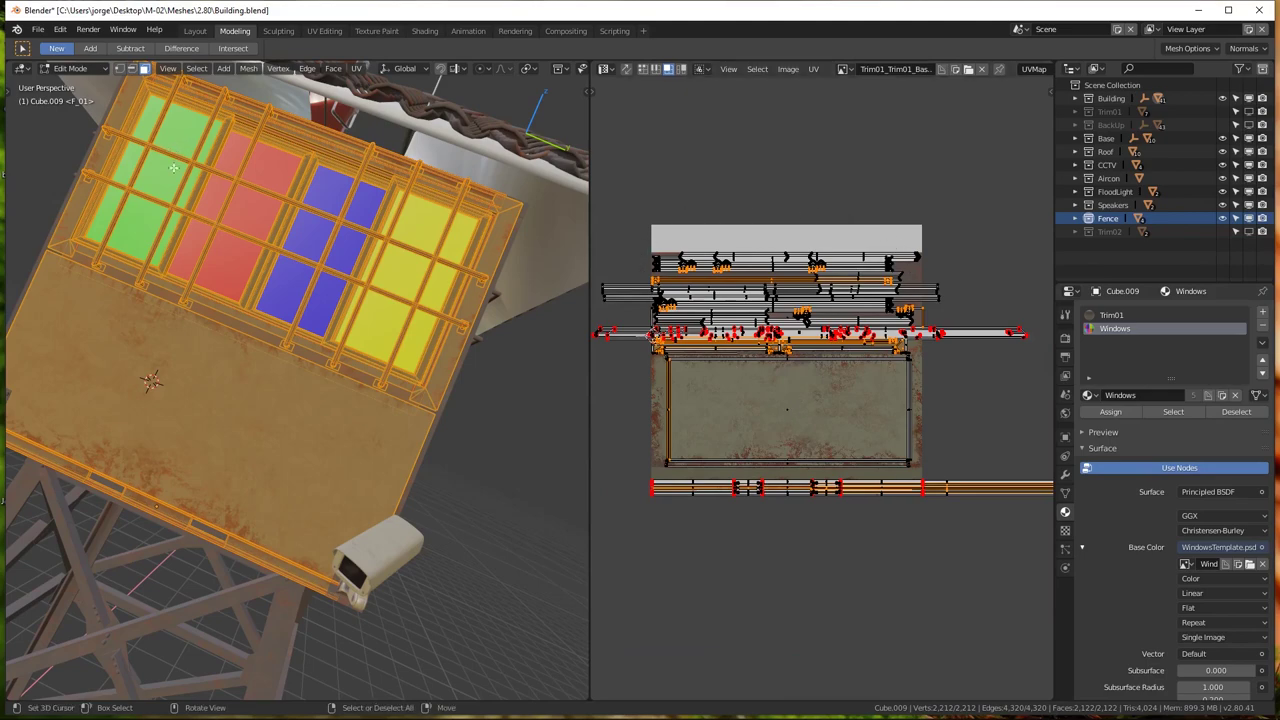
{"action": "middle_click_drag", "start_coordinate": [400, 380], "coordinate": [420, 400]}
{"action": "scroll", "coordinate": [816, 230], "scroll_direction": "up", "scroll_amount": 5}
{"action": "scroll", "coordinate": [816, 230], "scroll_direction": "down", "scroll_amount": 3}
{"action": "scroll", "coordinate": [730, 218], "scroll_direction": "down", "scroll_amount": 1}
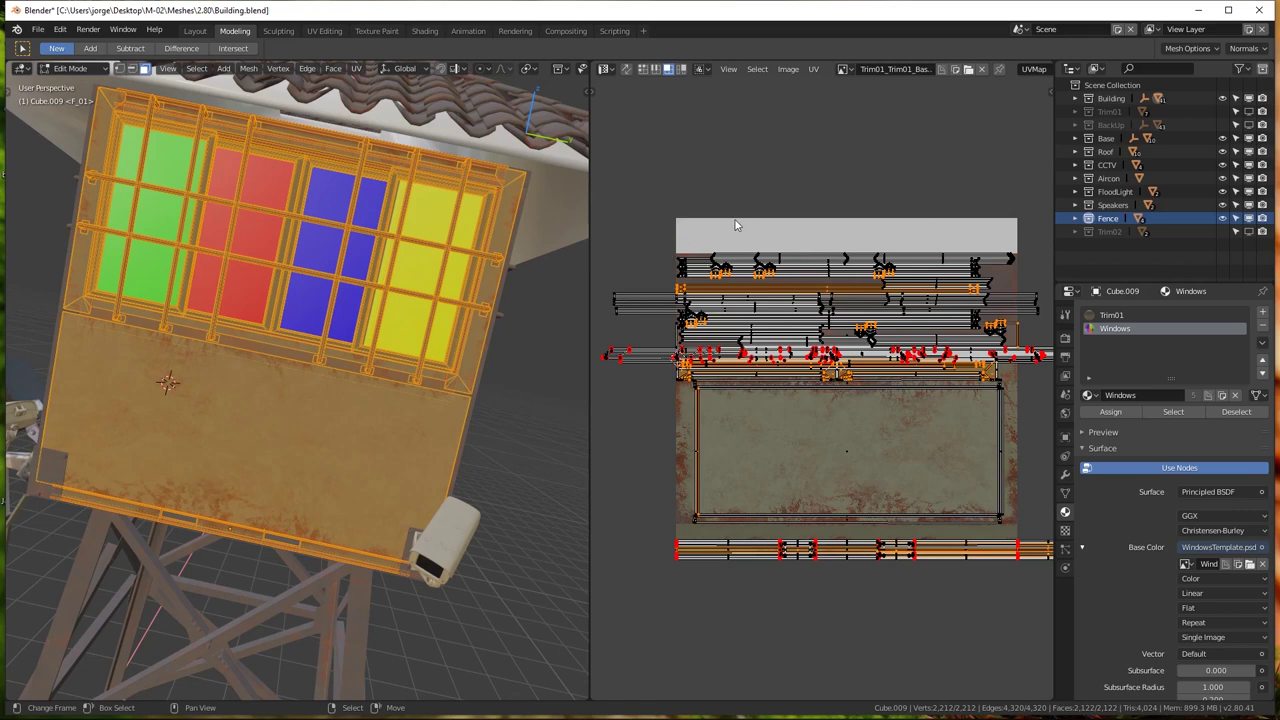
Exit Edit Mode on the roof-tile building and switch to the Blender window with the cube UV test
{"action": "key", "text": "Tab"}
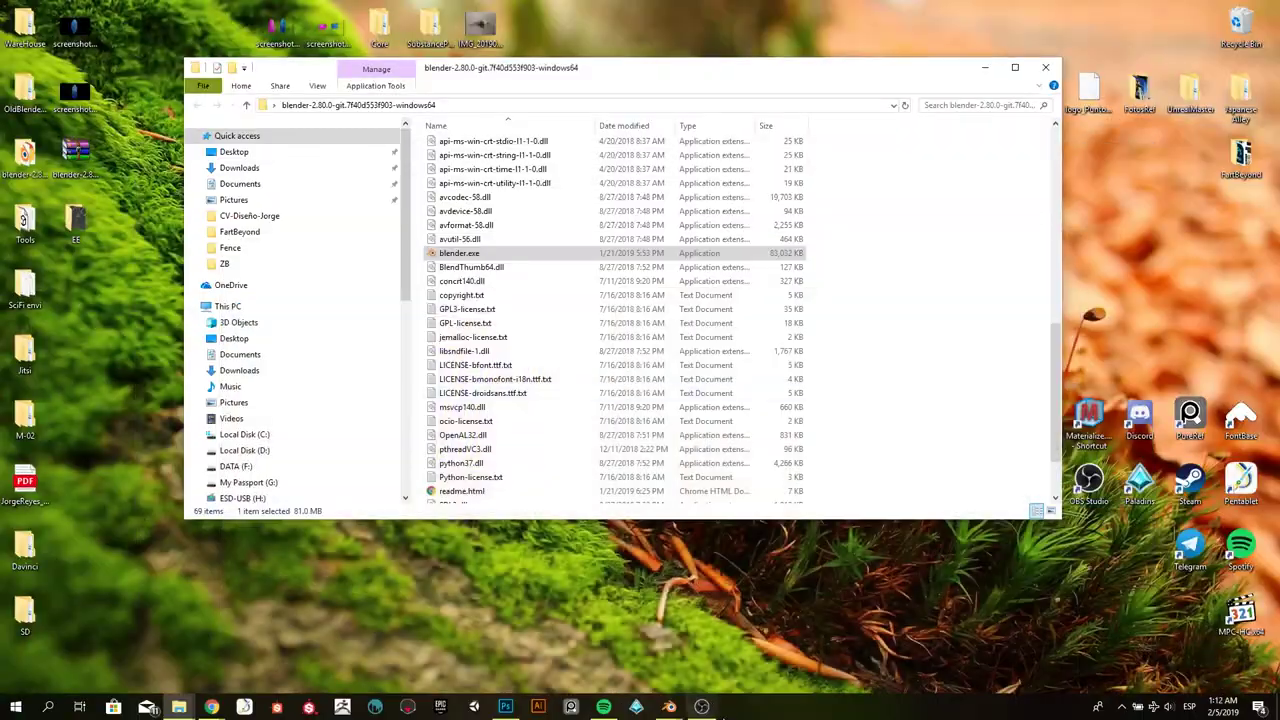
{"action": "left_click", "coordinate": [669, 707]}
{"action": "left_click", "coordinate": [598, 650]}
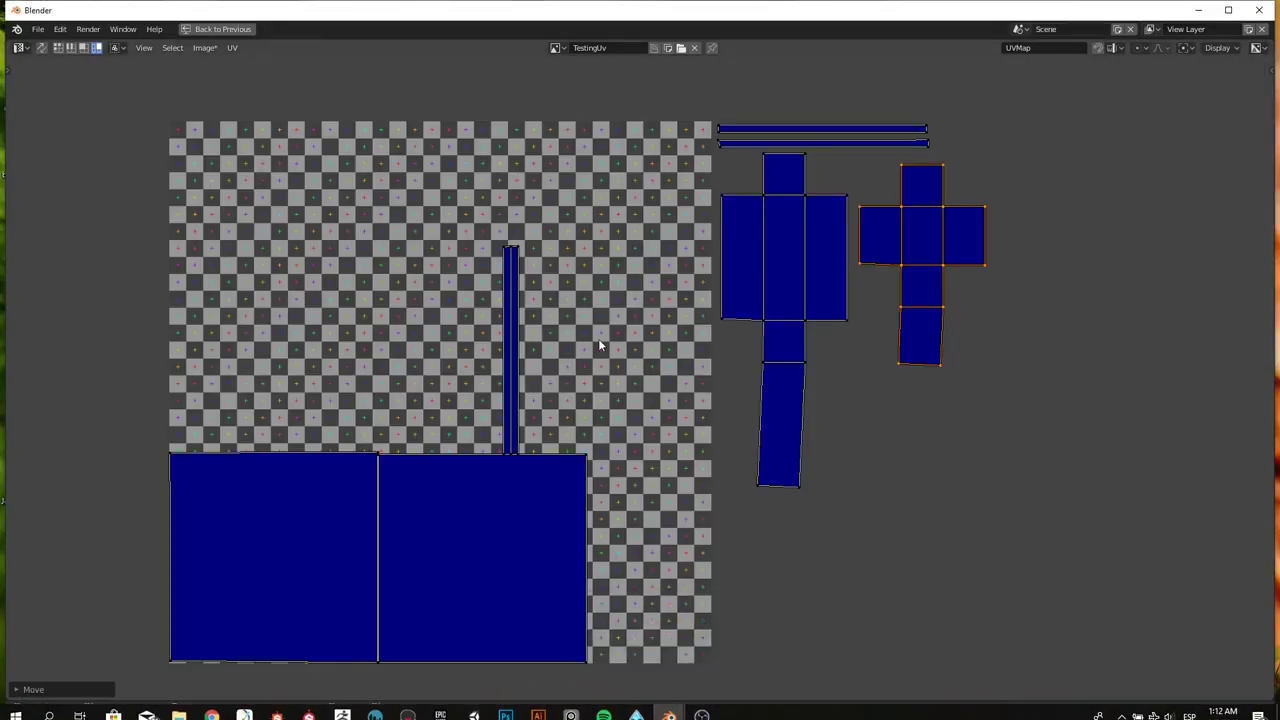
Rotate the thin vertical UV strip 90° and place it just above the large island
{"action": "middle_click_drag", "start_coordinate": [588, 341], "coordinate": [608, 320]}
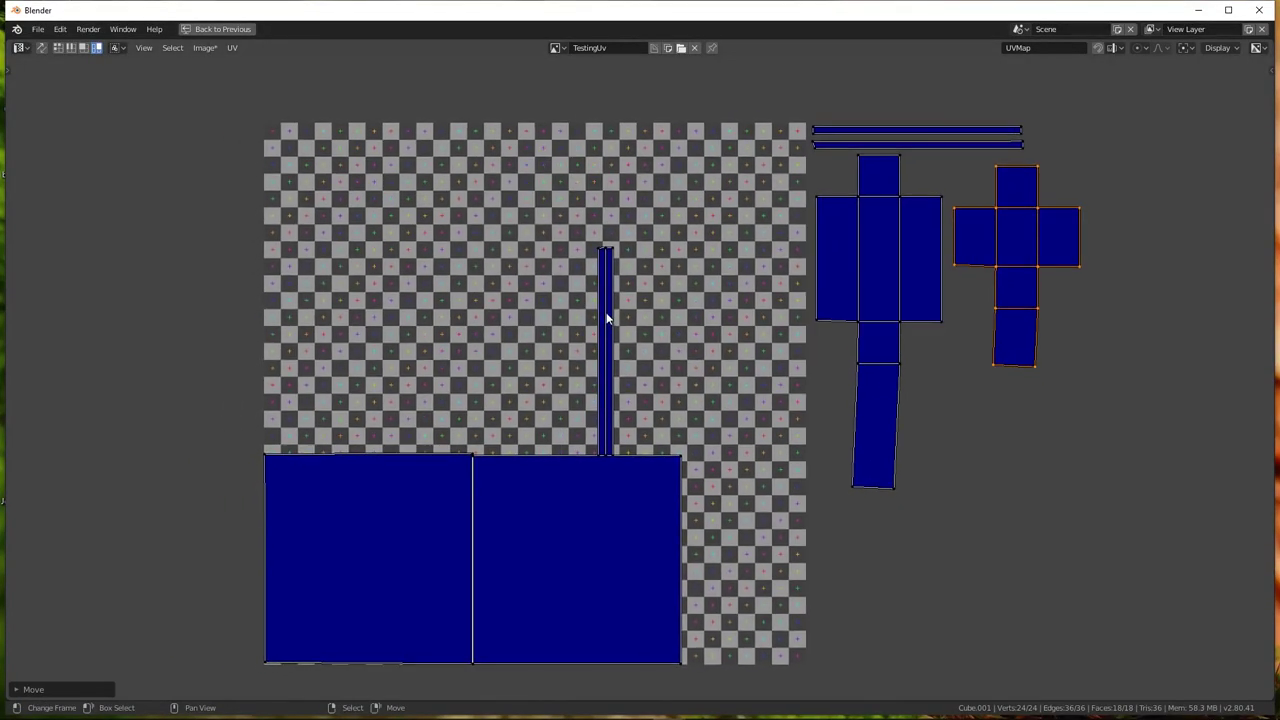
{"action": "left_click", "coordinate": [605, 300]}
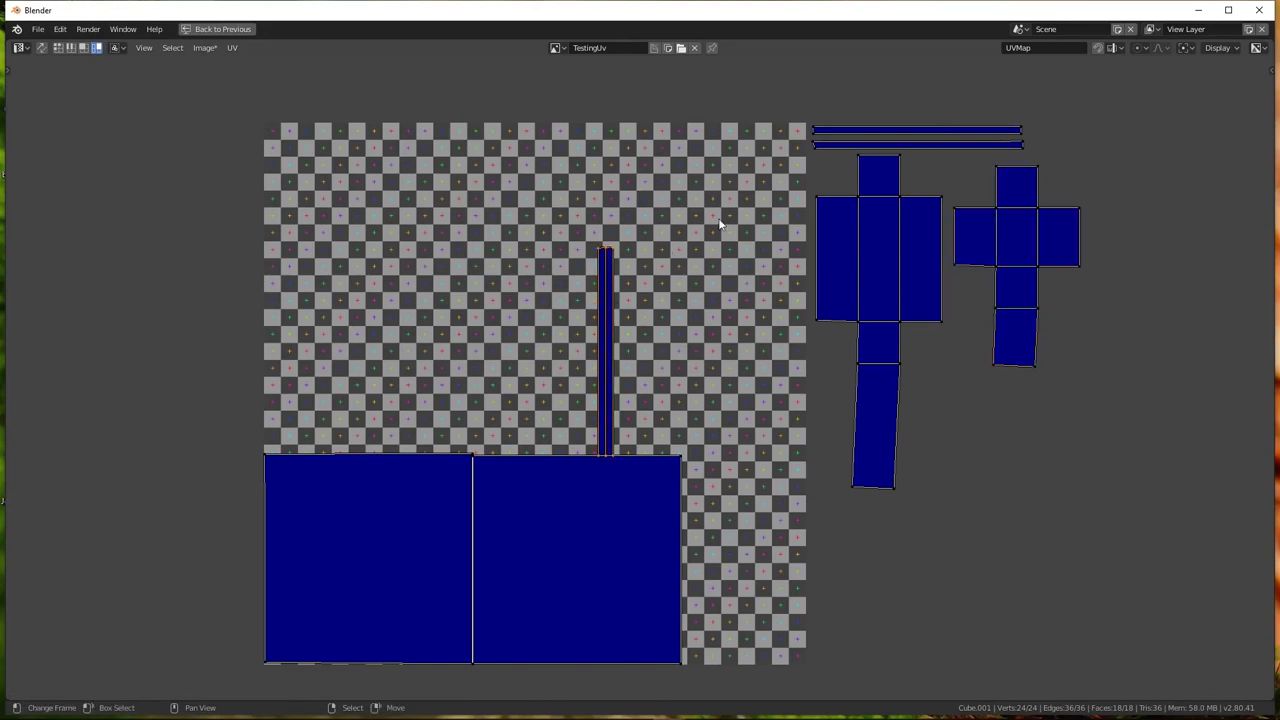
{"action": "type", "text": "gr90"}
{"action": "key", "text": "Return"}
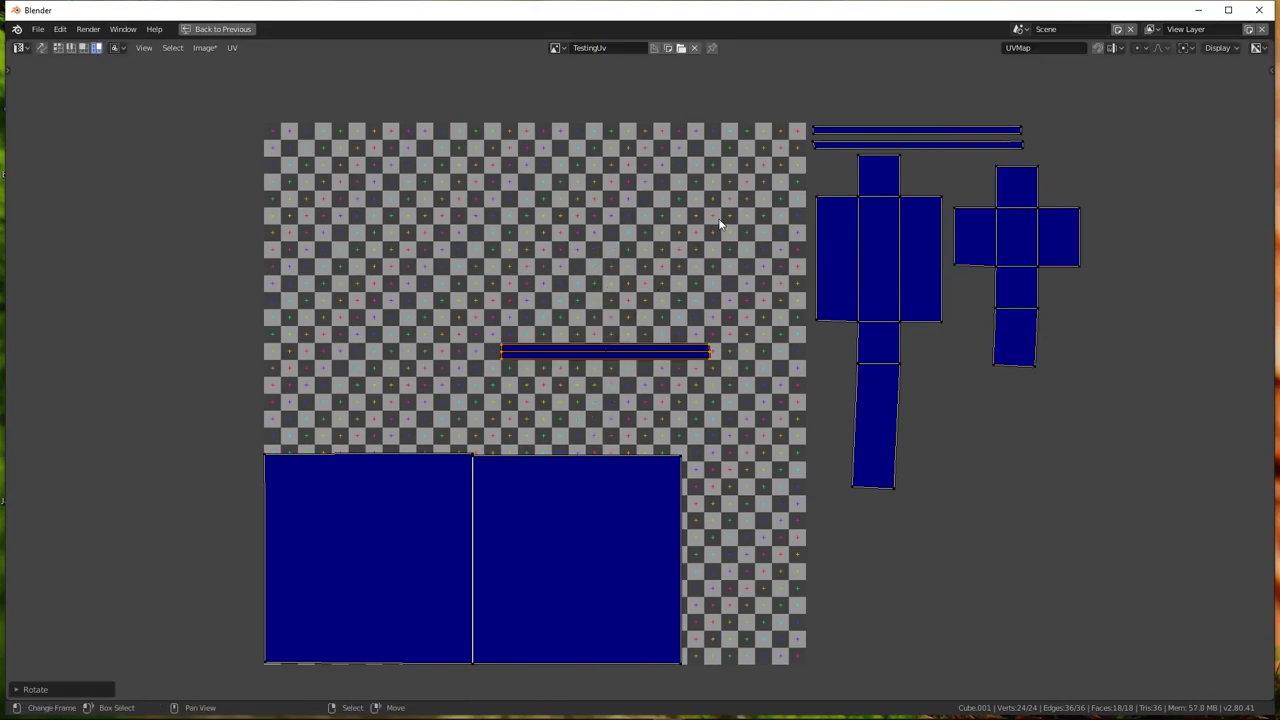
{"action": "key", "text": "g"}
{"action": "left_click", "coordinate": [477, 320]}
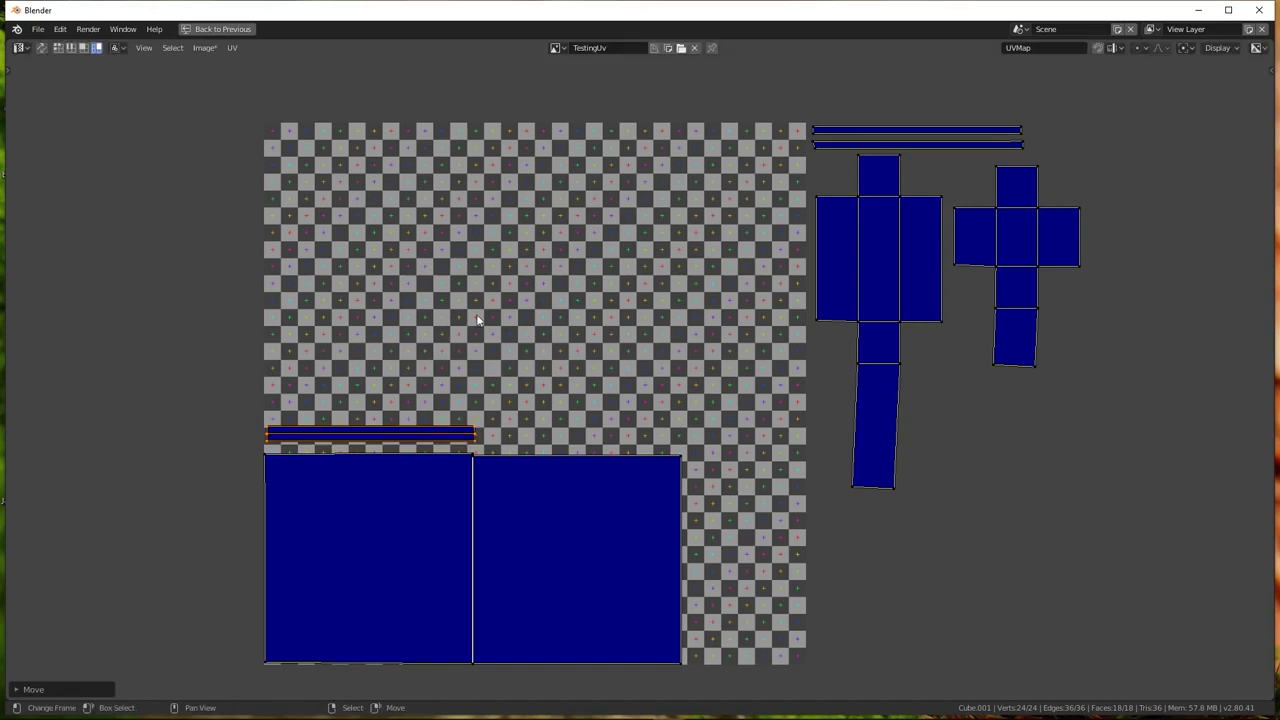
Move the two thin top-right strips down and stack them above the first strip
{"action": "left_click", "coordinate": [903, 146]}
{"action": "key", "text": "g"}
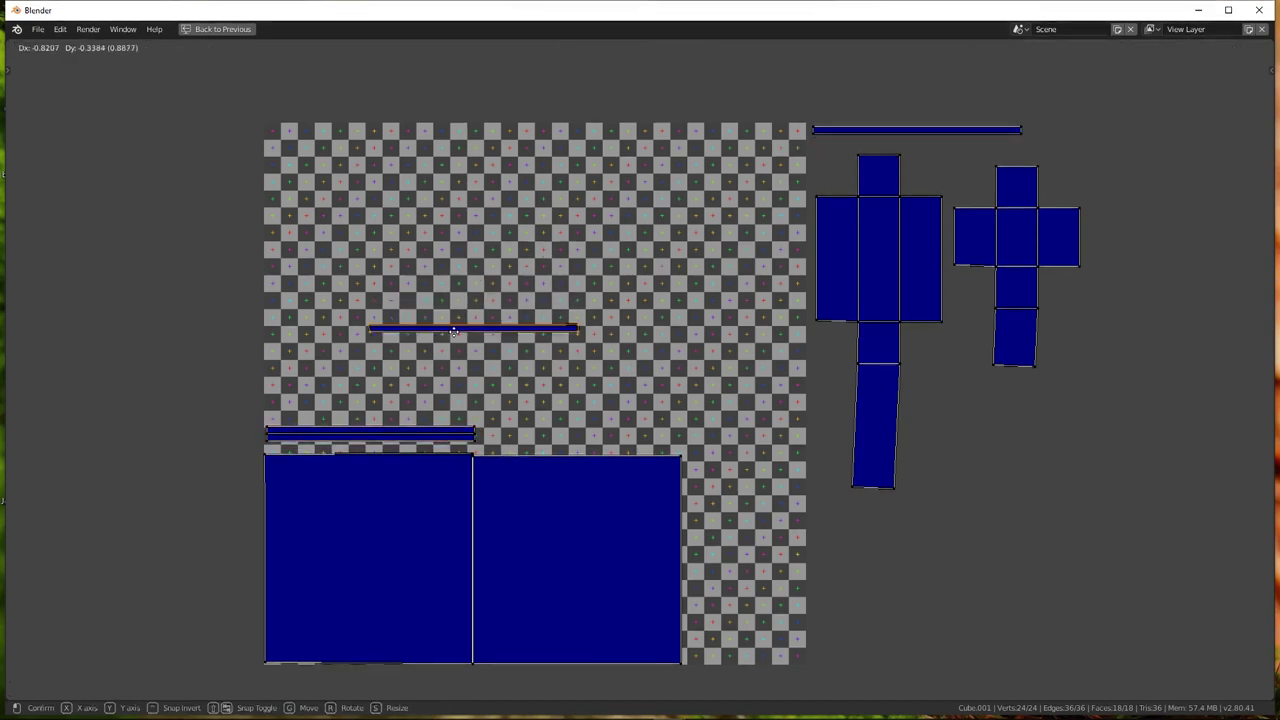
{"action": "left_click", "coordinate": [352, 411]}
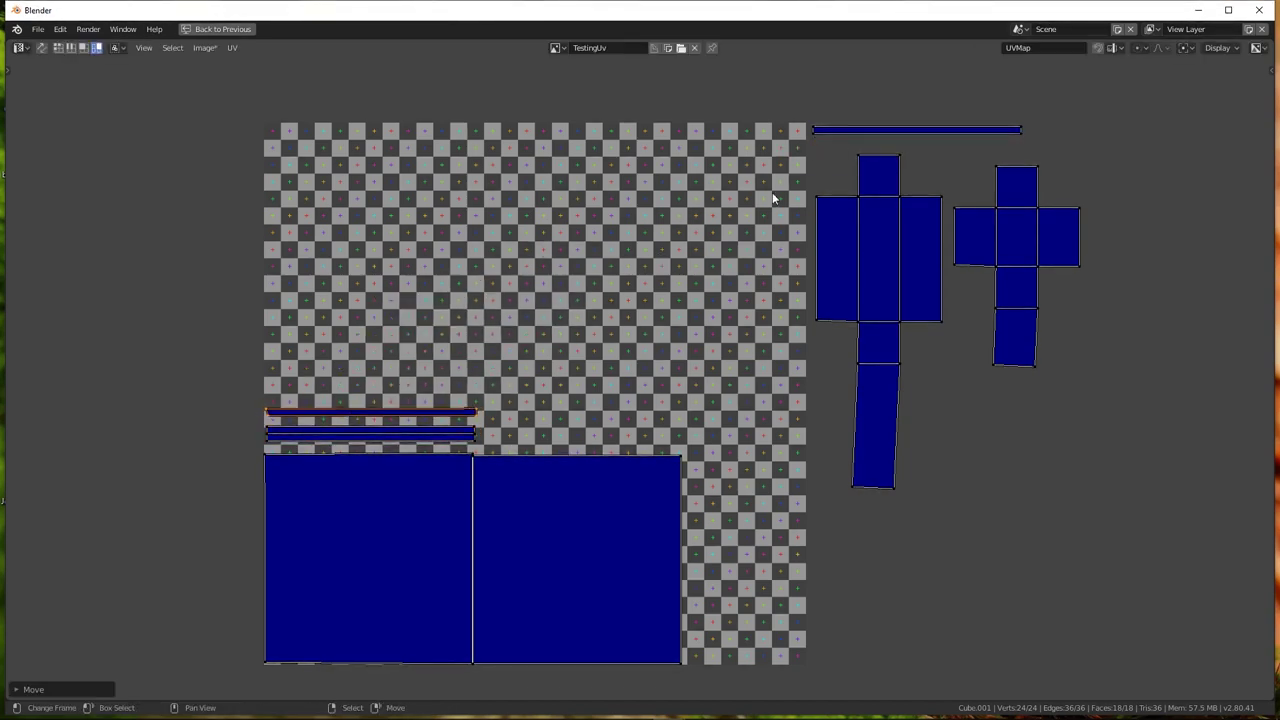
{"action": "left_click", "coordinate": [862, 135]}
{"action": "key", "text": "g"}
{"action": "left_click", "coordinate": [352, 392]}
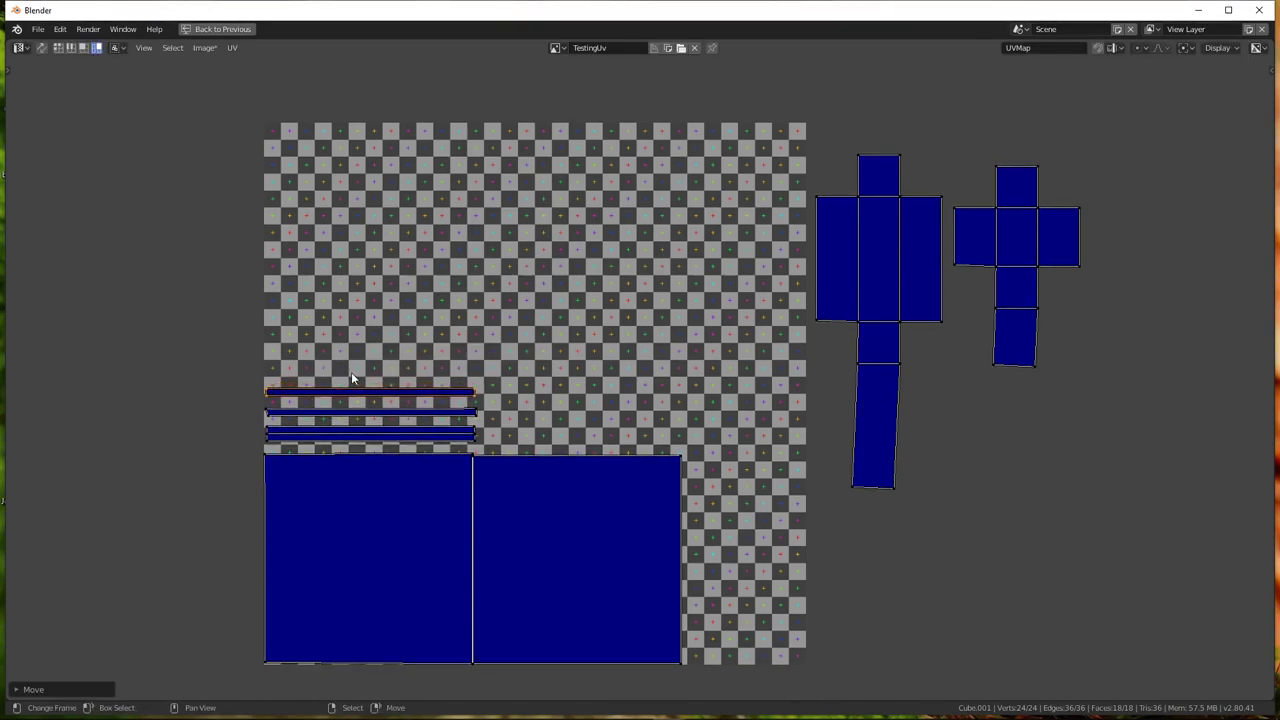
Move the right large island left to close the gap with the left island
{"action": "scroll", "coordinate": [405, 457], "scroll_direction": "up", "scroll_amount": 1}
{"action": "scroll", "coordinate": [502, 492], "scroll_direction": "up", "scroll_amount": 6}
{"action": "scroll", "coordinate": [449, 423], "scroll_direction": "up", "scroll_amount": 3}
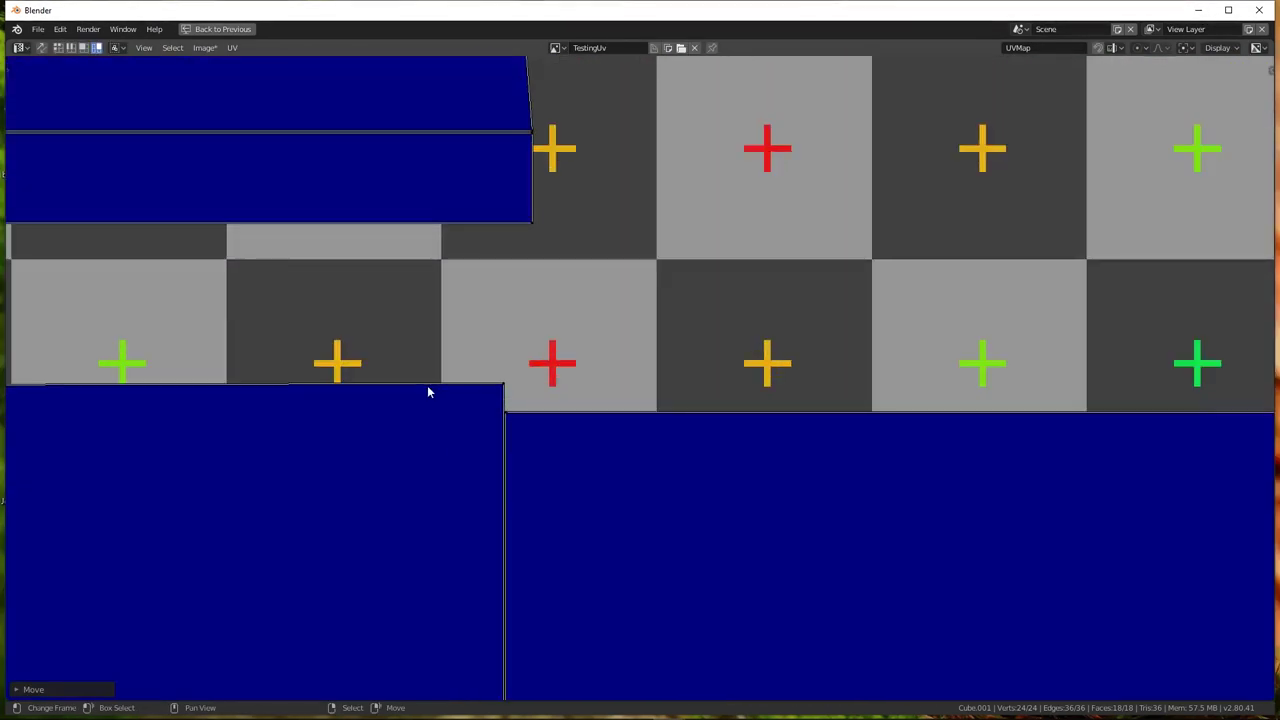
{"action": "scroll", "coordinate": [429, 389], "scroll_direction": "up", "scroll_amount": 4}
{"action": "middle_click_drag", "start_coordinate": [466, 383], "coordinate": [451, 371]}
{"action": "left_click", "coordinate": [563, 417]}
{"action": "key", "text": "g"}
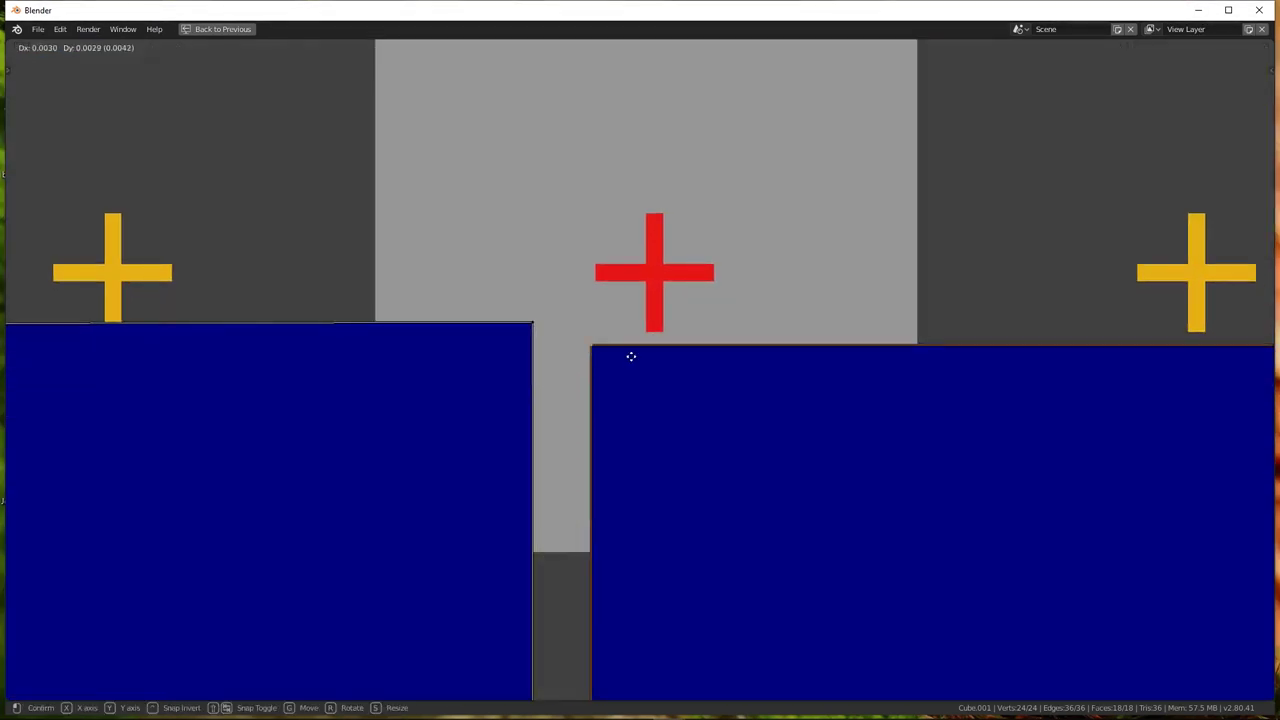
{"action": "left_click", "coordinate": [641, 337]}
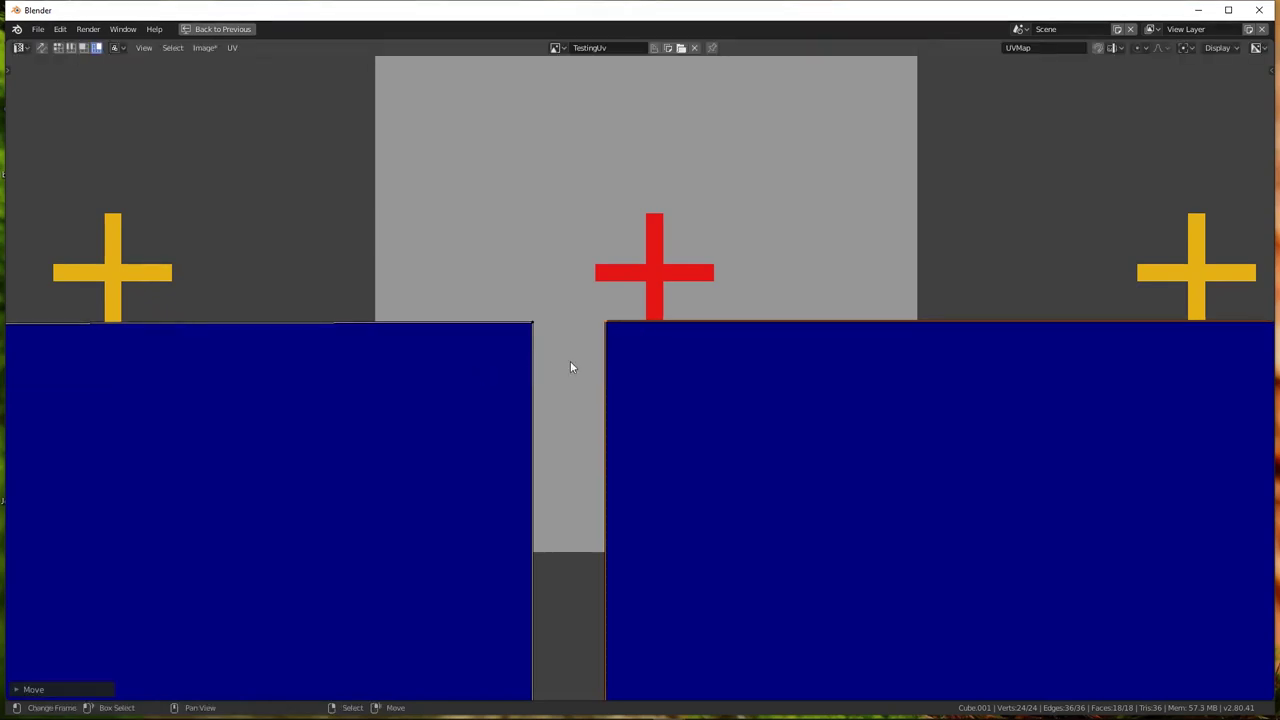
Lower two thin strips into evenly spaced rows between the checker rows
{"action": "scroll", "coordinate": [417, 349], "scroll_direction": "down", "scroll_amount": 5}
{"action": "scroll", "coordinate": [477, 235], "scroll_direction": "down", "scroll_amount": 1}
{"action": "scroll", "coordinate": [731, 223], "scroll_direction": "up", "scroll_amount": 4, "text": "ctrl"}
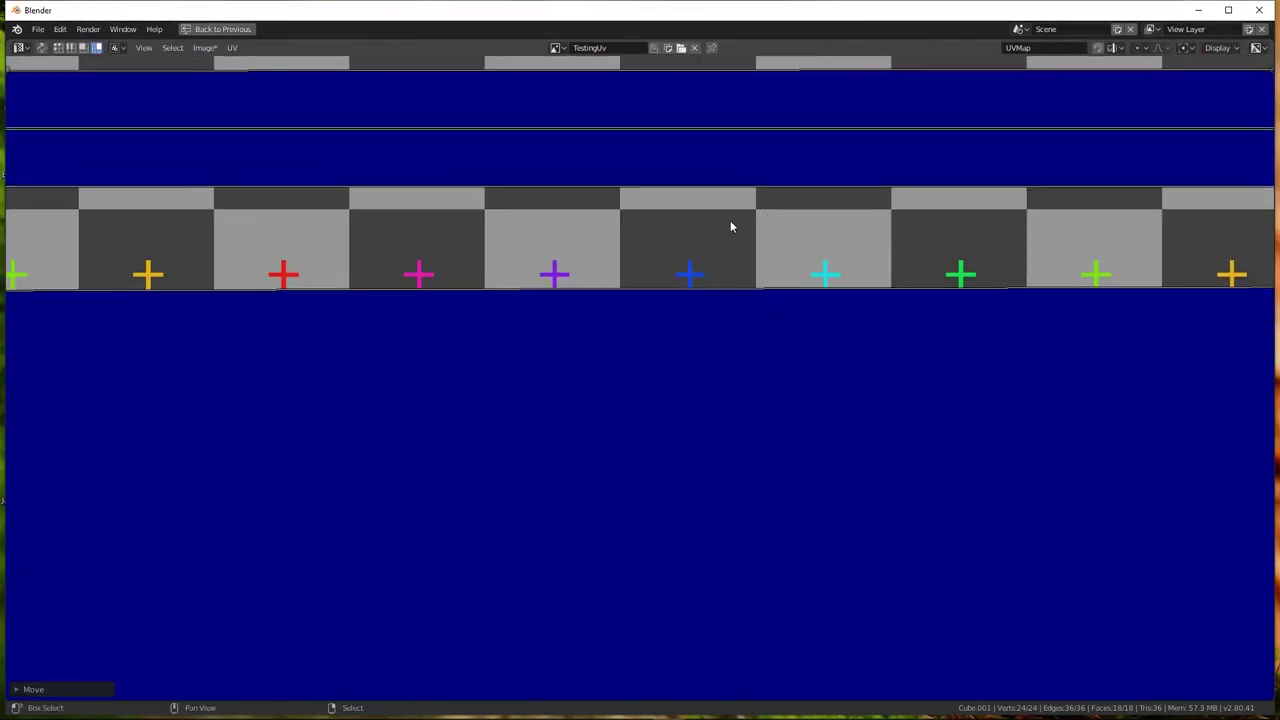
{"action": "scroll", "coordinate": [577, 249], "scroll_direction": "up", "scroll_amount": 3, "text": "ctrl"}
{"action": "scroll", "coordinate": [290, 225], "scroll_direction": "up", "scroll_amount": 3, "text": "ctrl"}
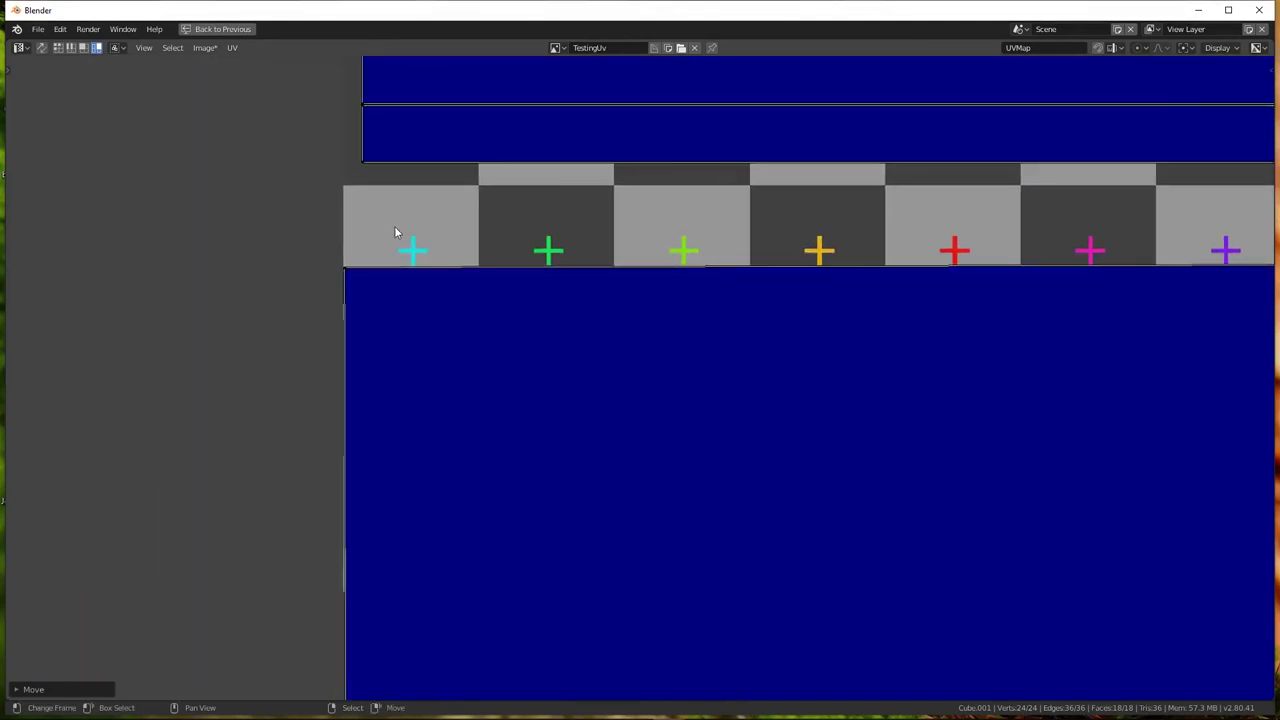
{"action": "scroll", "coordinate": [380, 260], "scroll_direction": "up", "scroll_amount": 1}
{"action": "scroll", "coordinate": [340, 262], "scroll_direction": "down", "scroll_amount": 3}
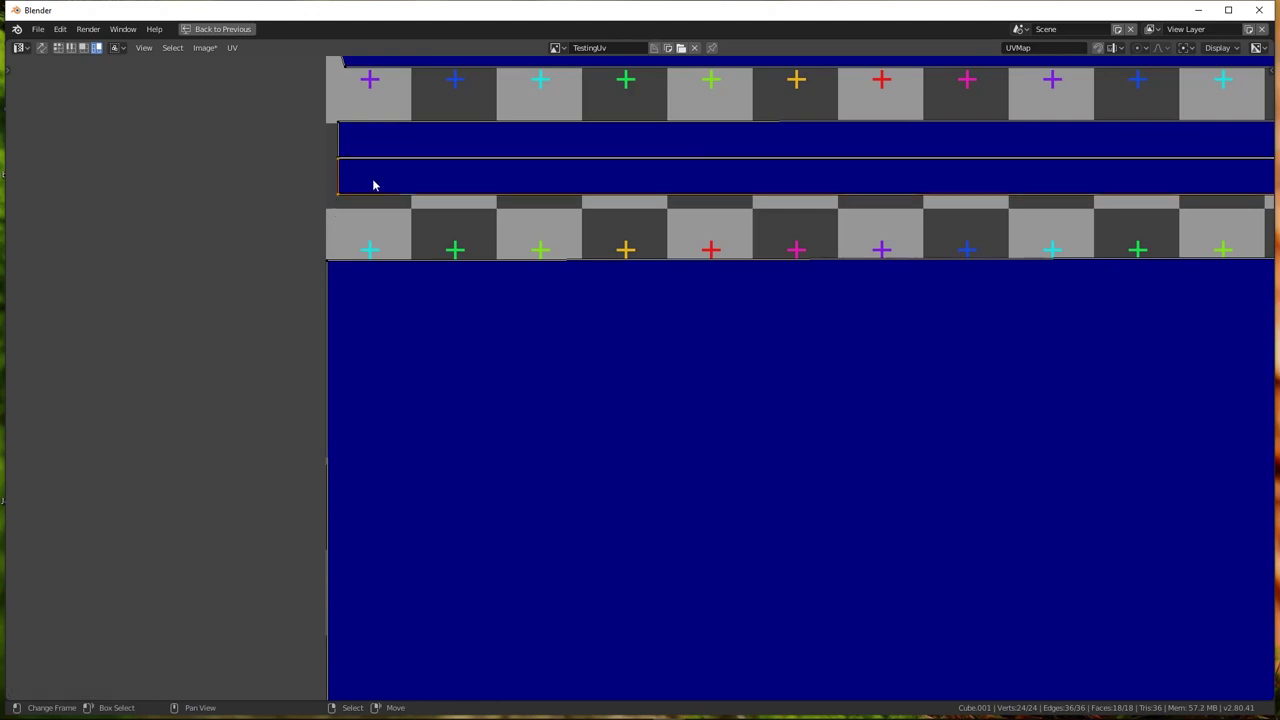
{"action": "left_click_drag", "start_coordinate": [371, 183], "coordinate": [372, 205]}
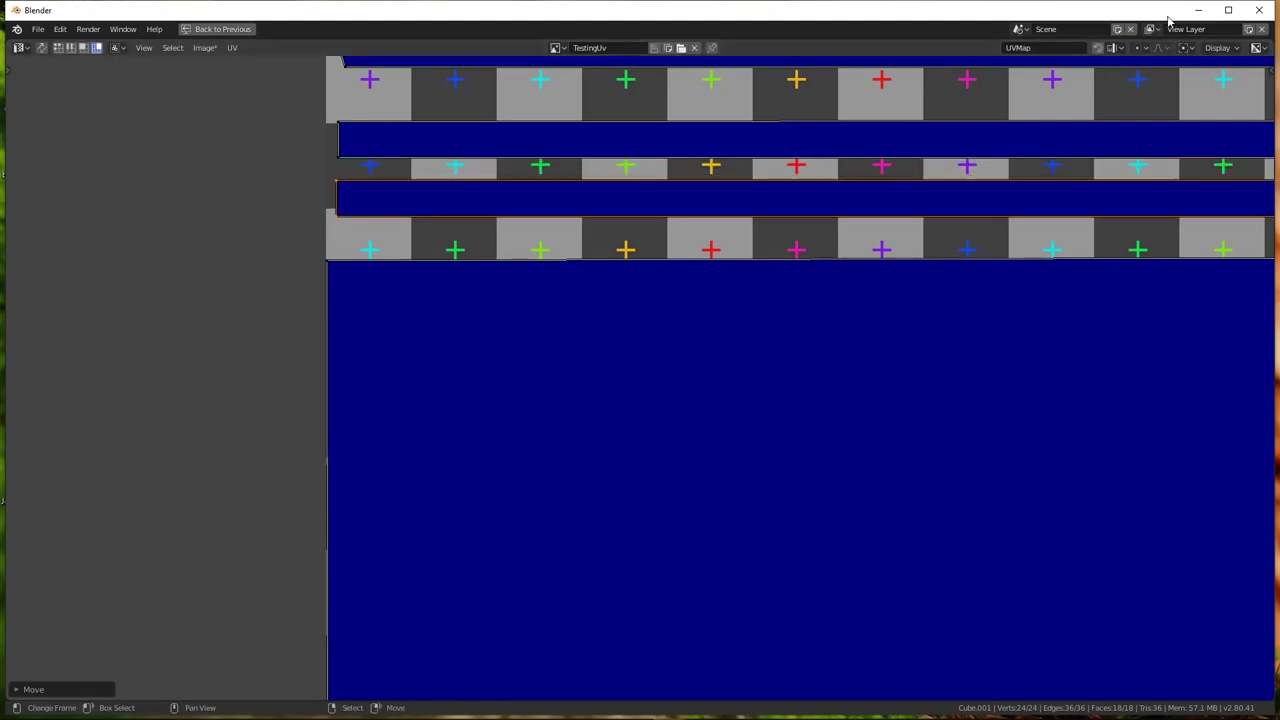
{"action": "left_click", "coordinate": [1198, 10]}
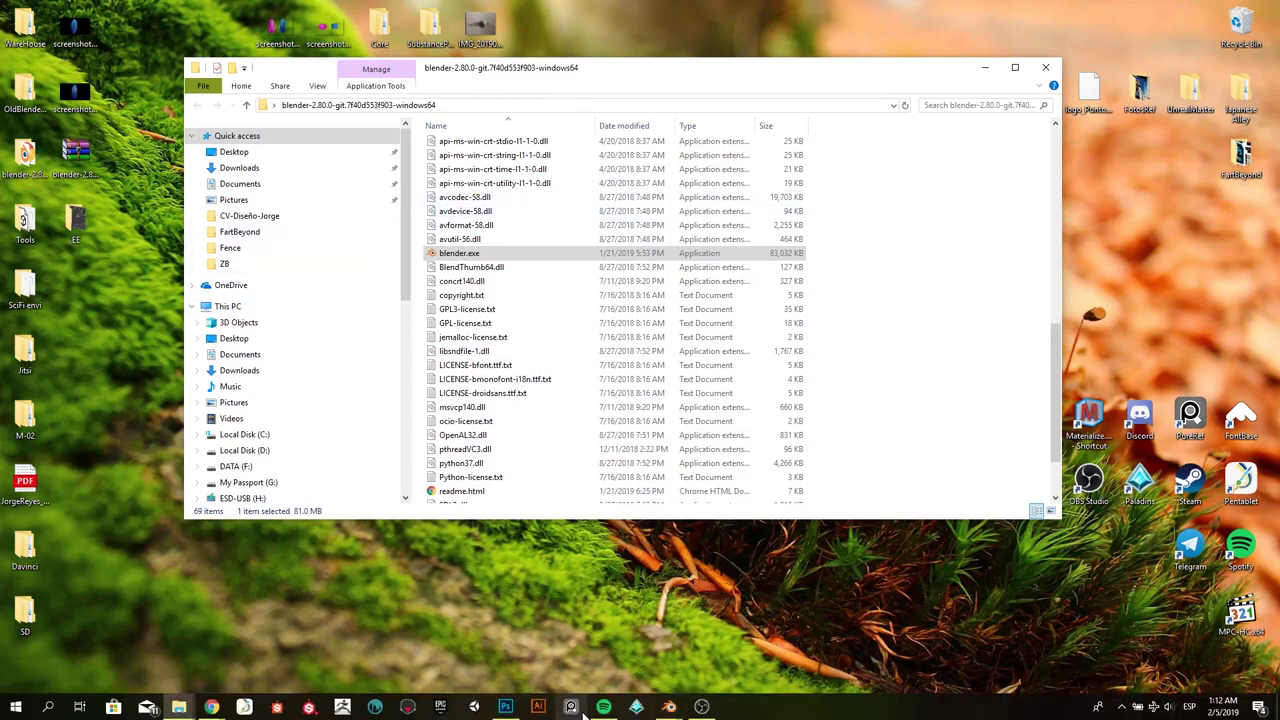
{"action": "mouse_move", "coordinate": [669, 707]}
{"action": "left_click", "coordinate": [585, 652]}
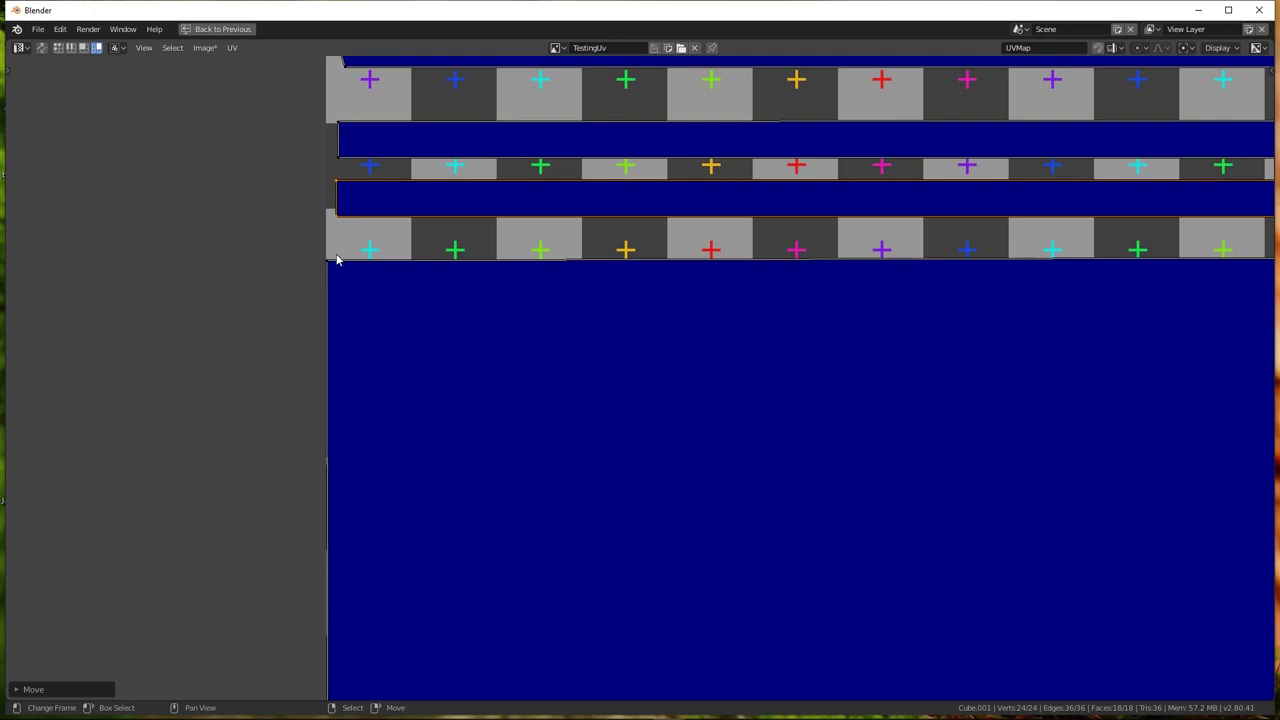
{"action": "left_click_drag", "start_coordinate": [344, 216], "coordinate": [350, 243]}
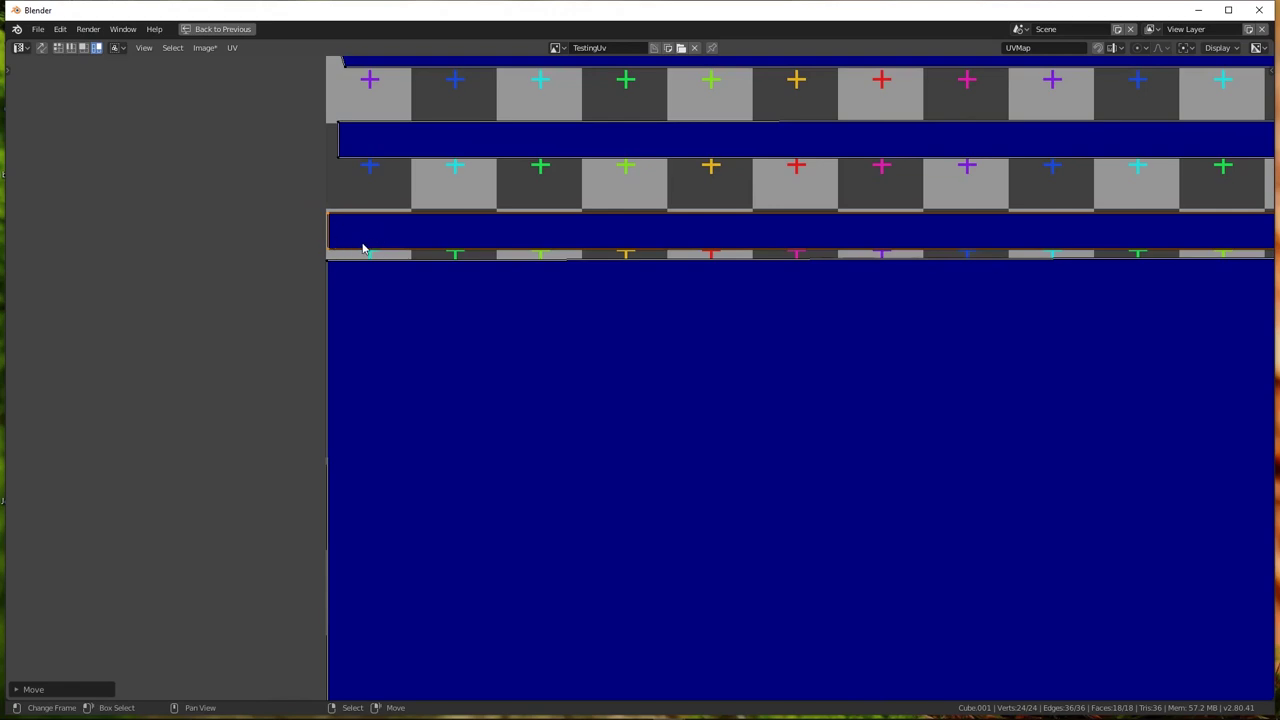
Shift the selected strip down and right, then raise a blue strip against the checker row
{"action": "scroll", "coordinate": [353, 249], "scroll_direction": "up", "scroll_amount": 5}
{"action": "left_click_drag", "start_coordinate": [357, 243], "coordinate": [413, 258]}
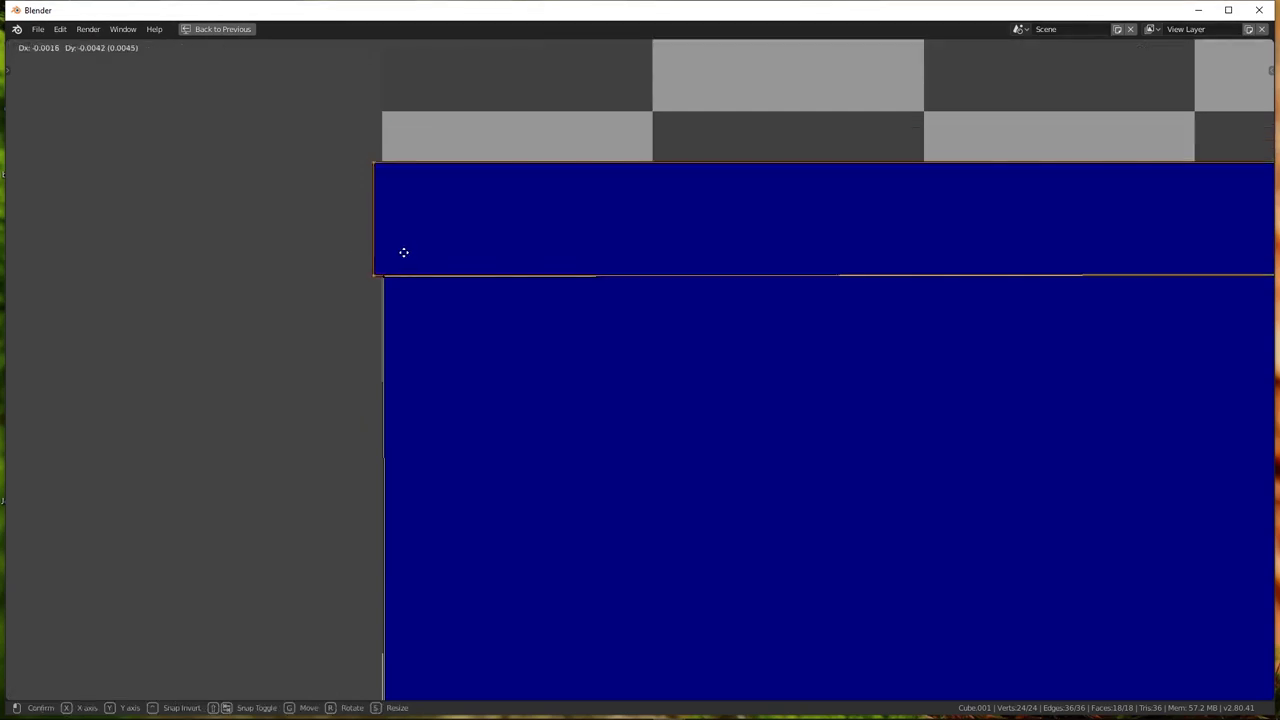
{"action": "scroll", "coordinate": [413, 258], "scroll_direction": "up", "scroll_amount": 2}
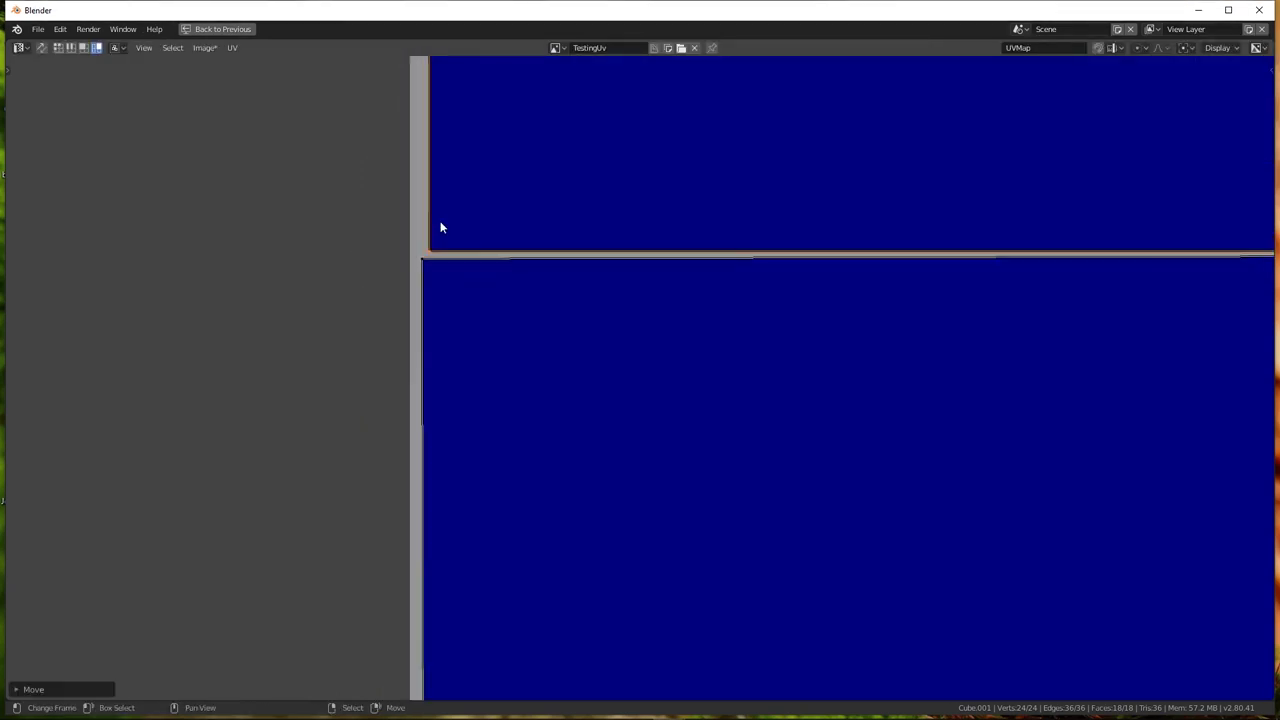
{"action": "key", "text": "g"}
{"action": "left_click", "coordinate": [468, 240]}
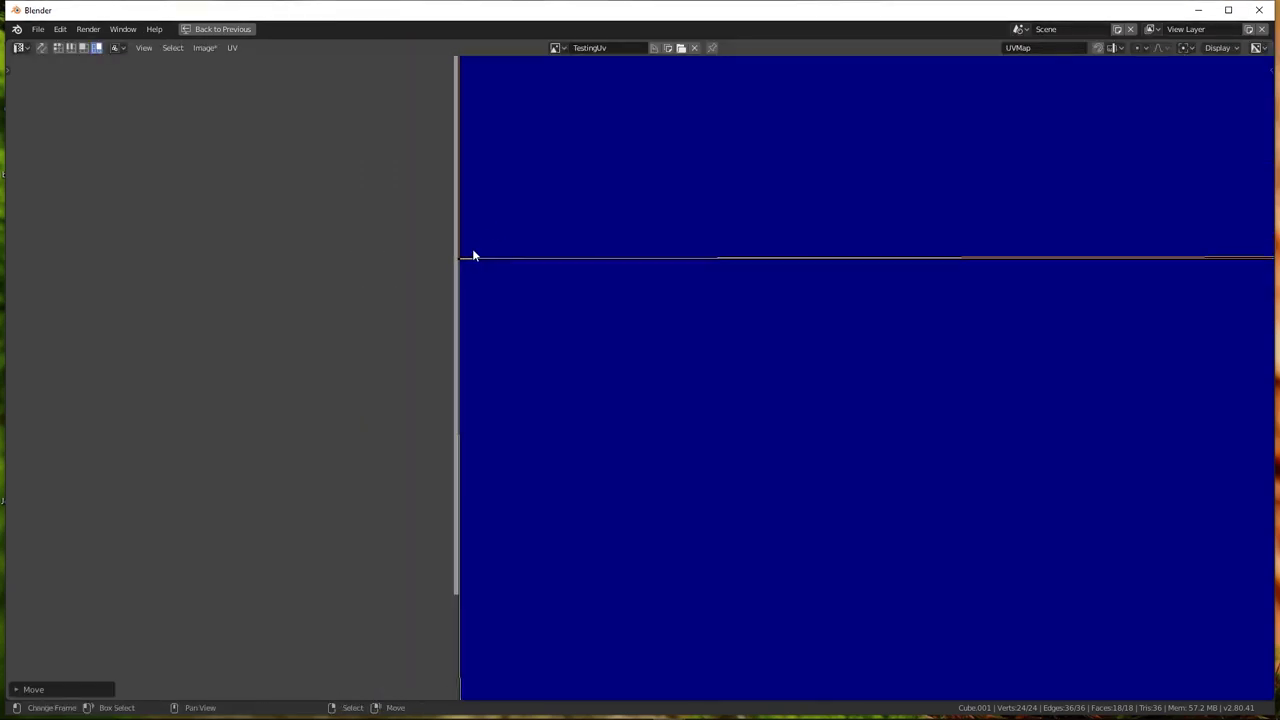
{"action": "mouse_move", "coordinate": [472, 248]}
{"action": "middle_mouse_down"}
{"action": "mouse_move", "coordinate": [596, 291]}
{"action": "mouse_move", "coordinate": [498, 304]}
{"action": "middle_mouse_up"}
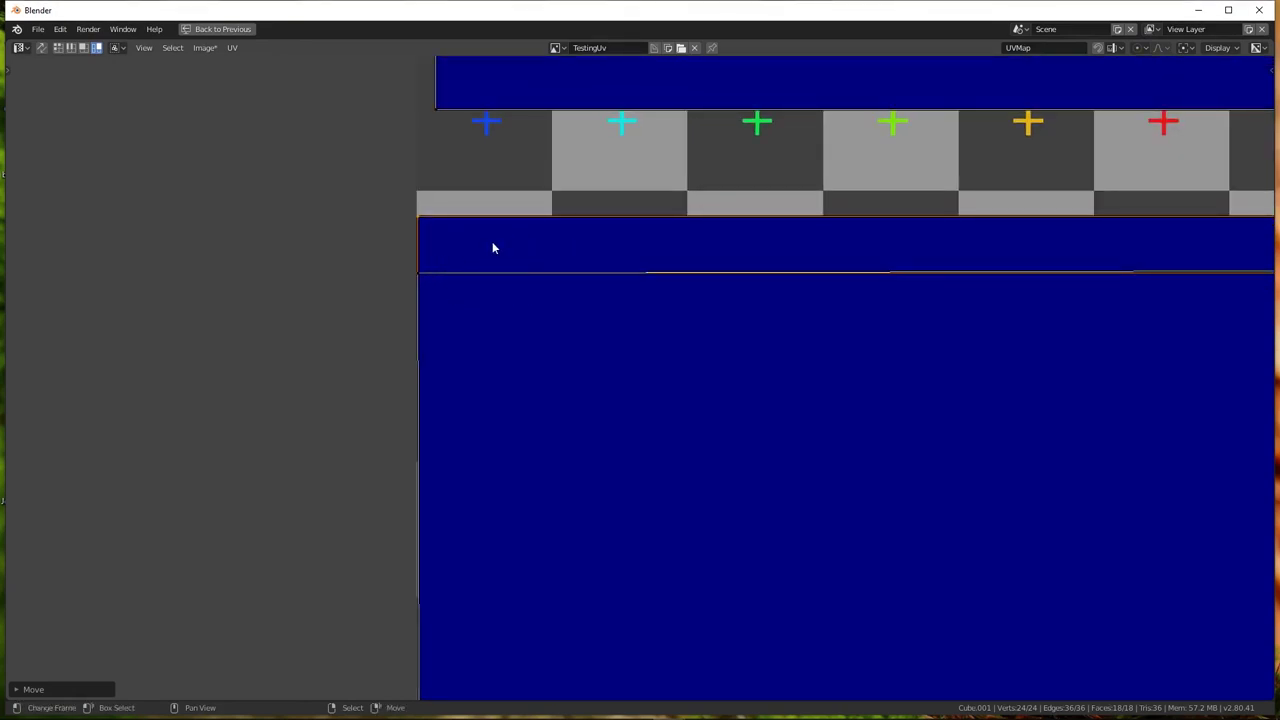
{"action": "key", "text": "g"}
{"action": "left_click", "coordinate": [520, 236]}
{"action": "key", "text": "ctrl+z"}
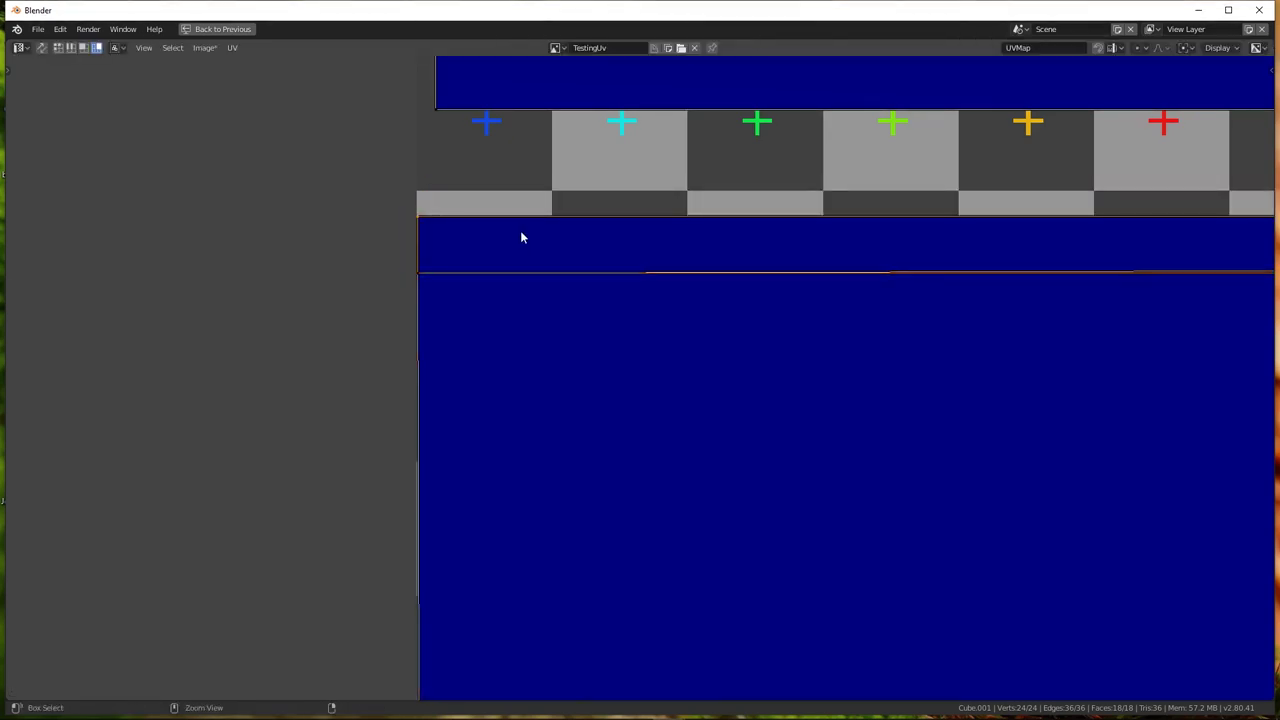
{"action": "key", "text": "ctrl+shift+z"}
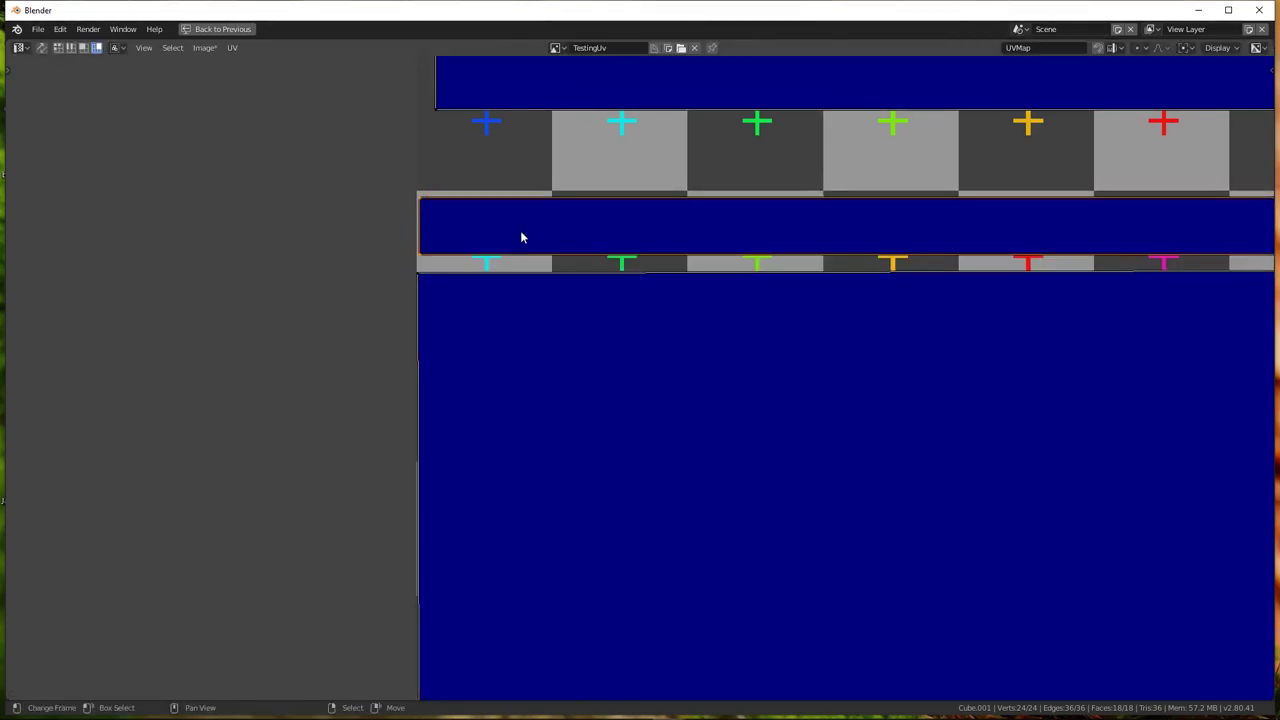
{"action": "scroll", "coordinate": [542, 241], "scroll_direction": "down", "scroll_amount": 4}
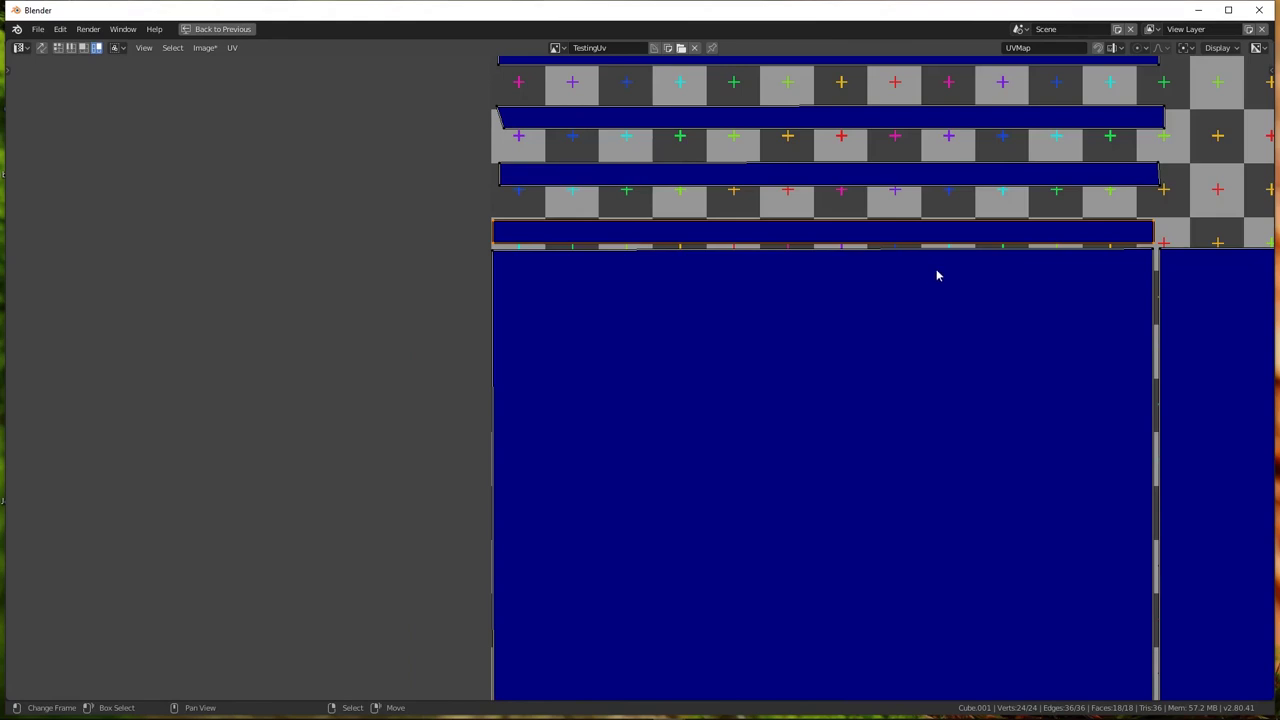
{"action": "scroll", "coordinate": [543, 223], "scroll_direction": "up", "scroll_amount": 2}
{"action": "scroll", "coordinate": [514, 251], "scroll_direction": "up", "scroll_amount": 2}
{"action": "scroll", "coordinate": [474, 247], "scroll_direction": "down", "scroll_amount": 2}
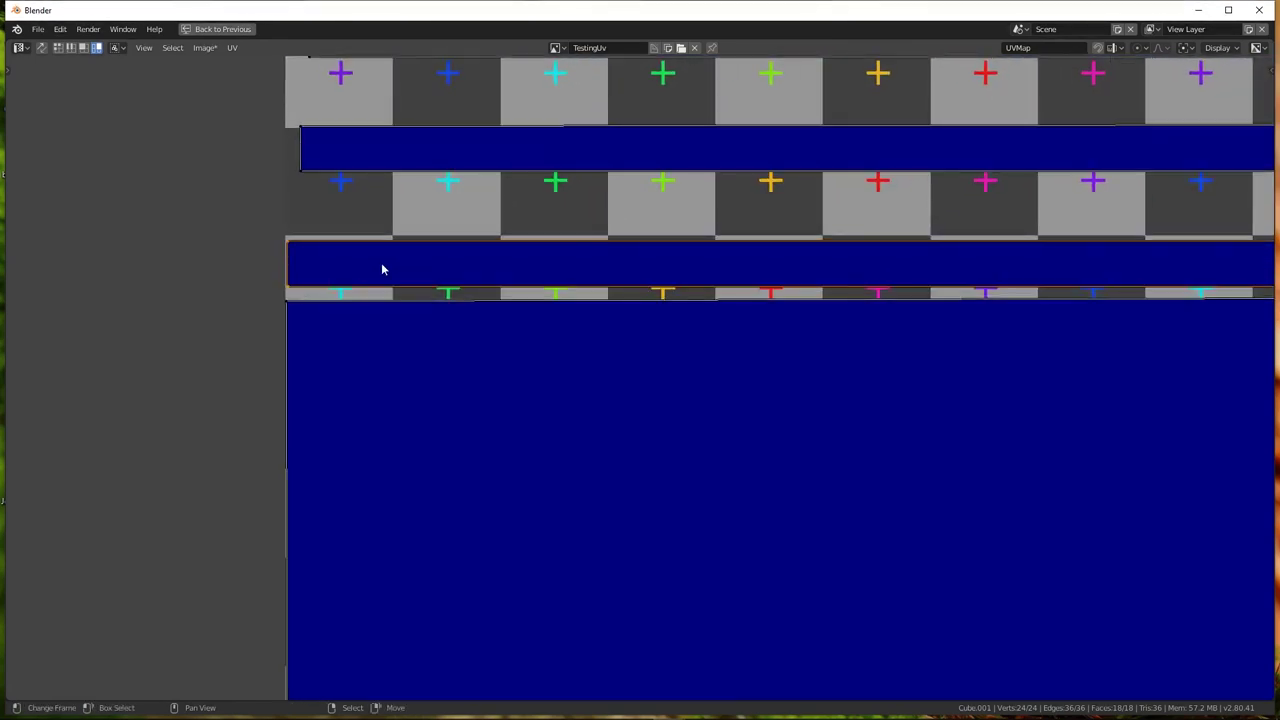
{"action": "left_click_drag", "start_coordinate": [380, 266], "coordinate": [391, 240]}
{"action": "scroll", "coordinate": [418, 281], "scroll_direction": "down", "scroll_amount": 4}
{"action": "scroll", "coordinate": [418, 281], "scroll_direction": "up", "scroll_amount": 3}
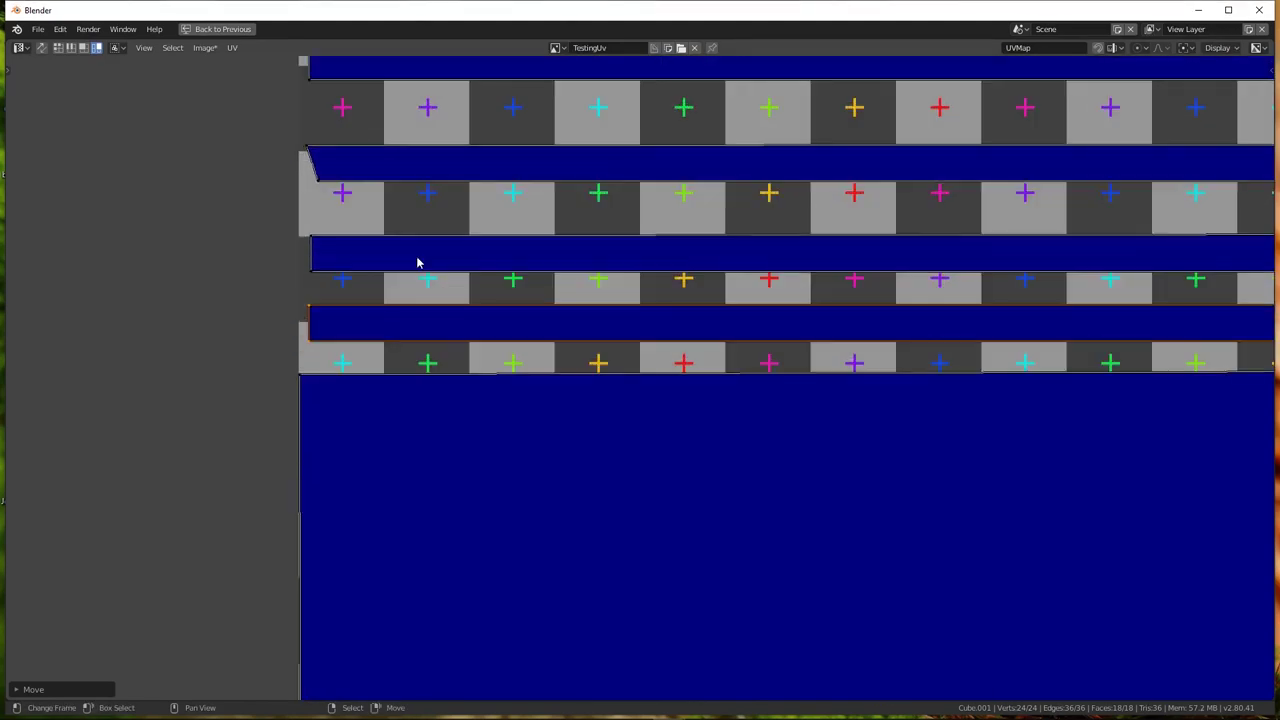
Reposition the lower and upper thin strips so they sit closer together
{"action": "key", "text": "g"}
{"action": "left_click", "coordinate": [414, 262]}
{"action": "key", "text": "g"}
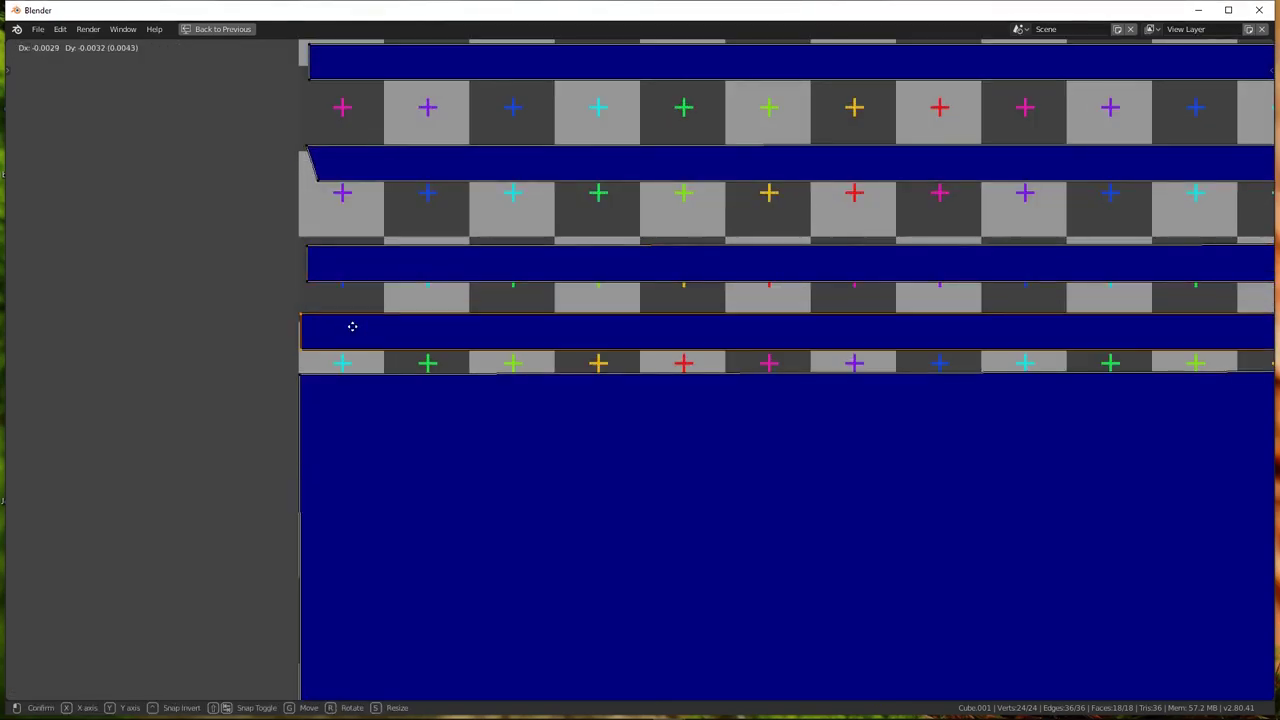
{"action": "left_click", "coordinate": [353, 324]}
{"action": "left_click", "coordinate": [377, 257]}
{"action": "key", "text": "g"}
{"action": "left_click", "coordinate": [369, 265]}
{"action": "scroll", "coordinate": [369, 265], "scroll_direction": "down", "scroll_amount": 3}
{"action": "left_click", "coordinate": [406, 211]}
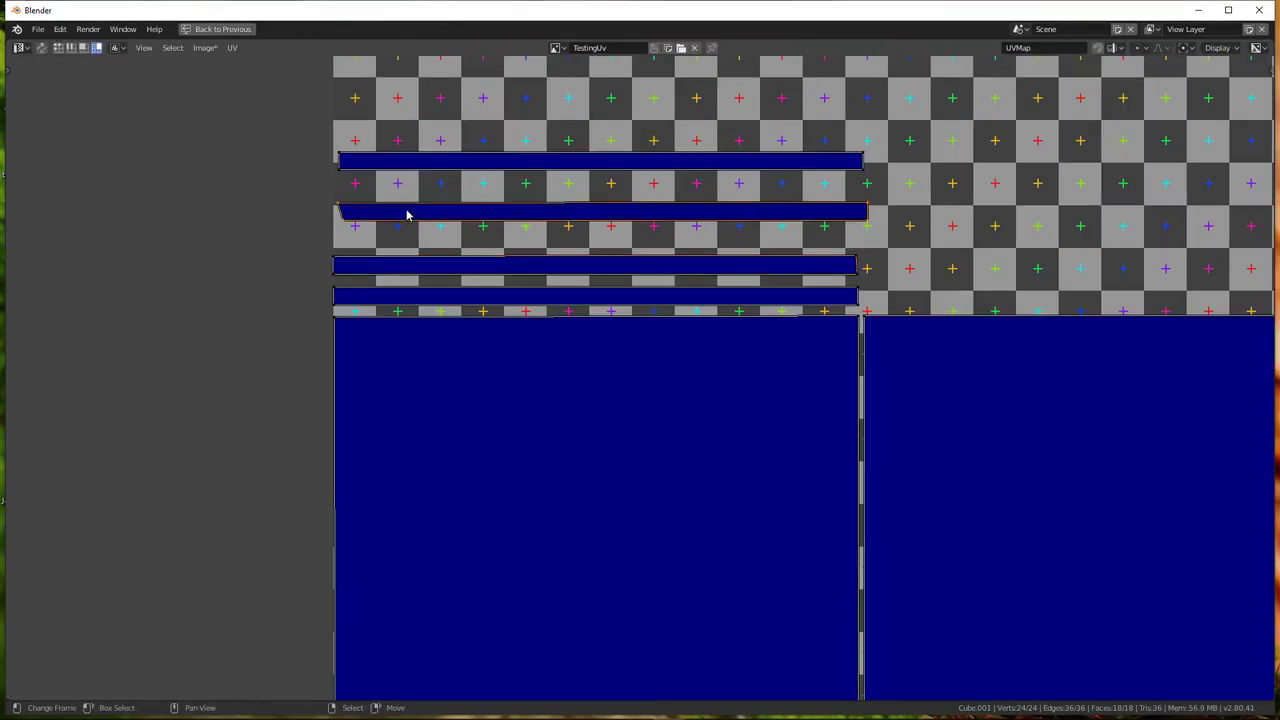
{"action": "key", "text": "g"}
{"action": "left_click", "coordinate": [397, 214]}
Align the top, second and third strips into a tight, left-aligned stack
{"action": "left_click", "coordinate": [460, 160]}
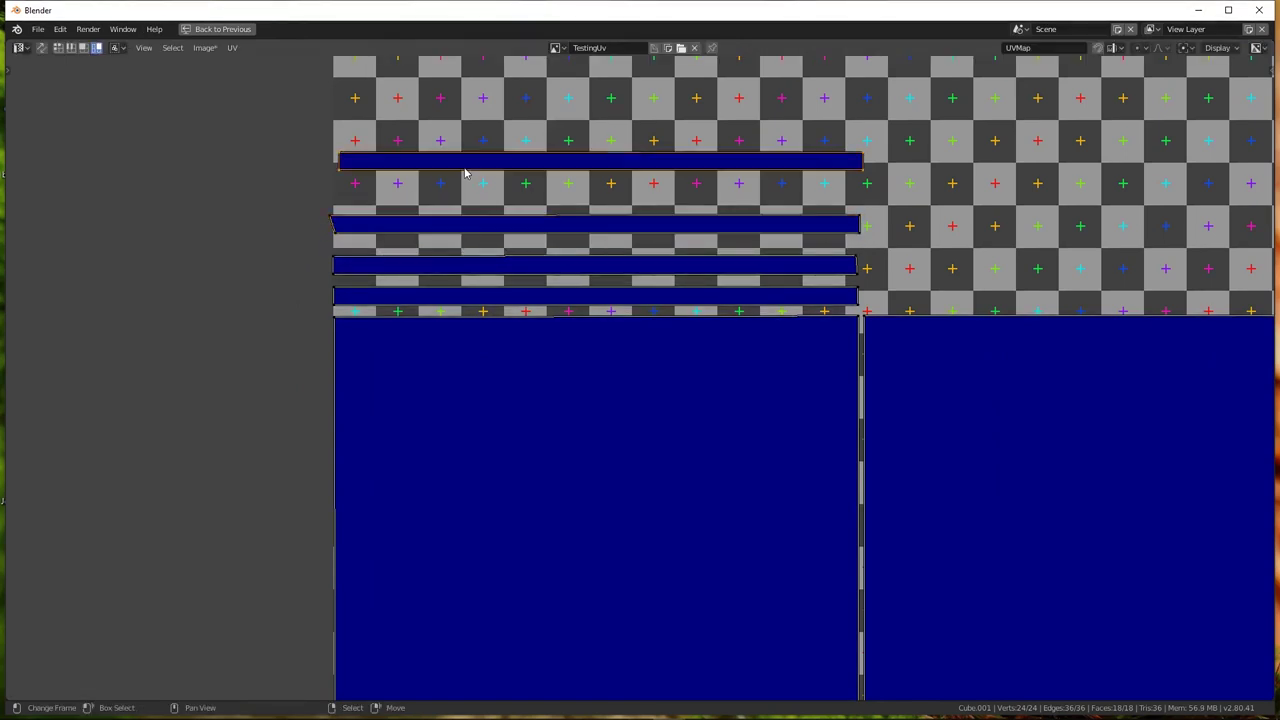
{"action": "key", "text": "g"}
{"action": "left_click", "coordinate": [451, 195]}
{"action": "key", "text": "g"}
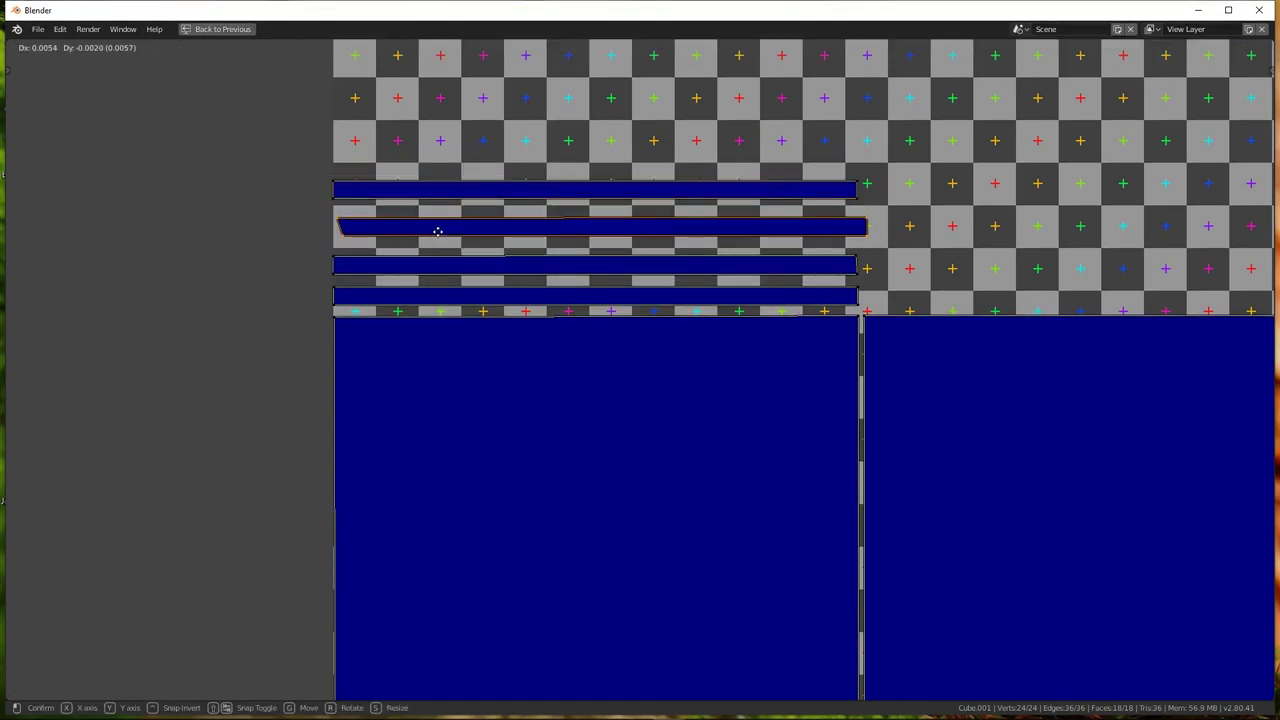
{"action": "left_click", "coordinate": [434, 237]}
{"action": "scroll", "coordinate": [337, 273], "scroll_direction": "up", "scroll_amount": 3}
{"action": "left_click", "coordinate": [352, 271]}
{"action": "left_click", "coordinate": [326, 363]}
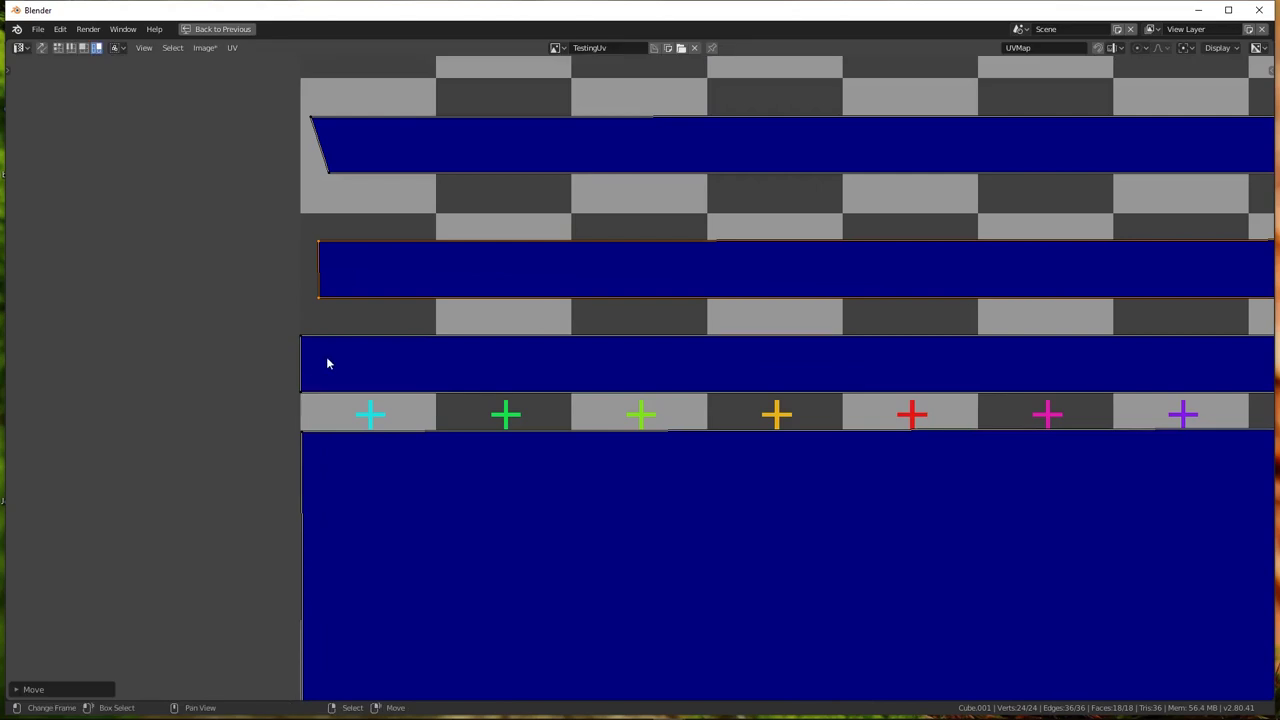
{"action": "key", "text": "g"}
{"action": "left_click", "coordinate": [346, 363]}
{"action": "scroll", "coordinate": [389, 217], "scroll_direction": "down", "scroll_amount": 5}
{"action": "scroll", "coordinate": [353, 252], "scroll_direction": "up", "scroll_amount": 3}
{"action": "left_click", "coordinate": [340, 268]}
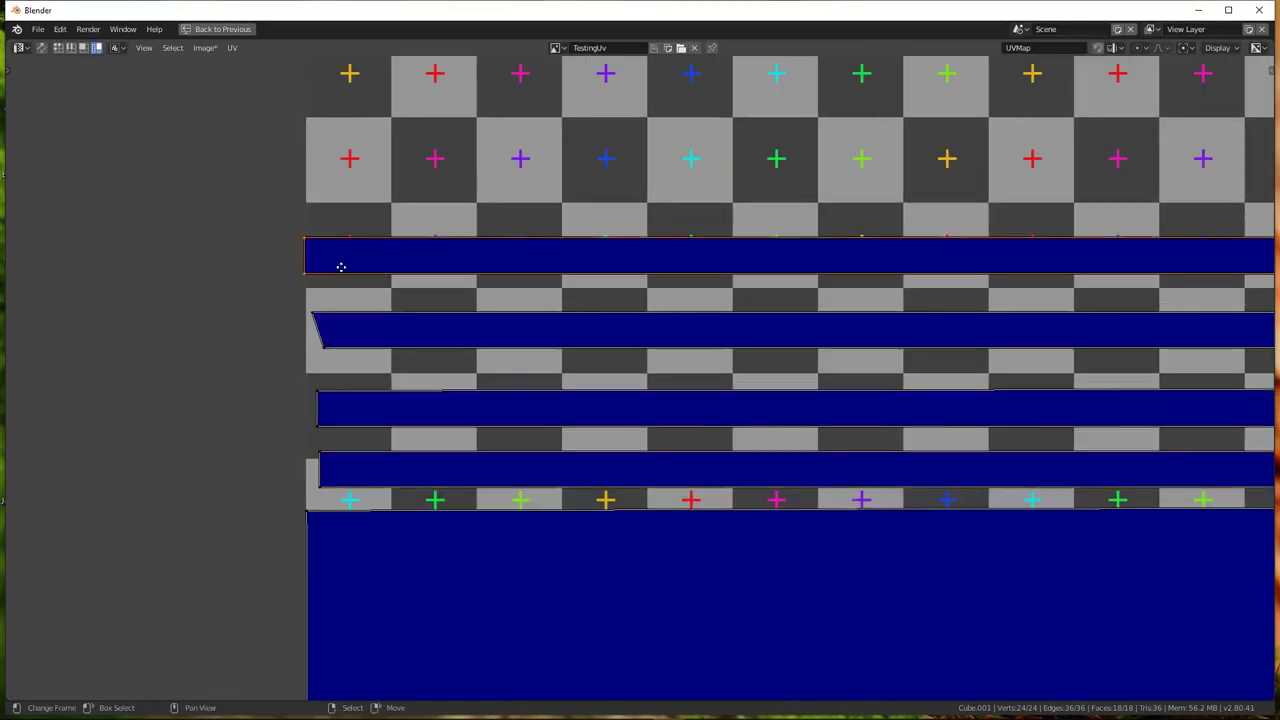
{"action": "key", "text": "g"}
{"action": "left_click", "coordinate": [340, 274]}
{"action": "scroll", "coordinate": [340, 276], "scroll_direction": "down", "scroll_amount": 5}
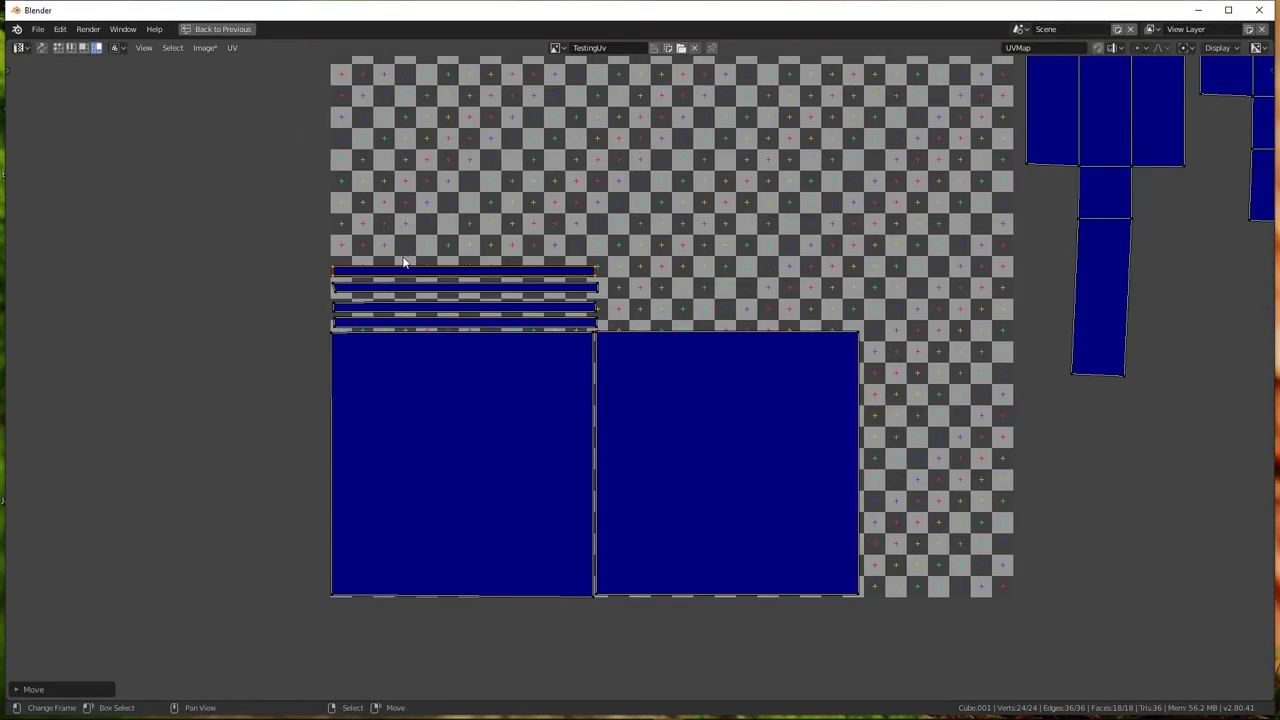
{"action": "scroll", "coordinate": [443, 303], "scroll_direction": "up", "scroll_amount": 4}
{"action": "scroll", "coordinate": [600, 253], "scroll_direction": "up", "scroll_amount": 1}
{"action": "scroll", "coordinate": [600, 253], "scroll_direction": "up", "scroll_amount": 2}
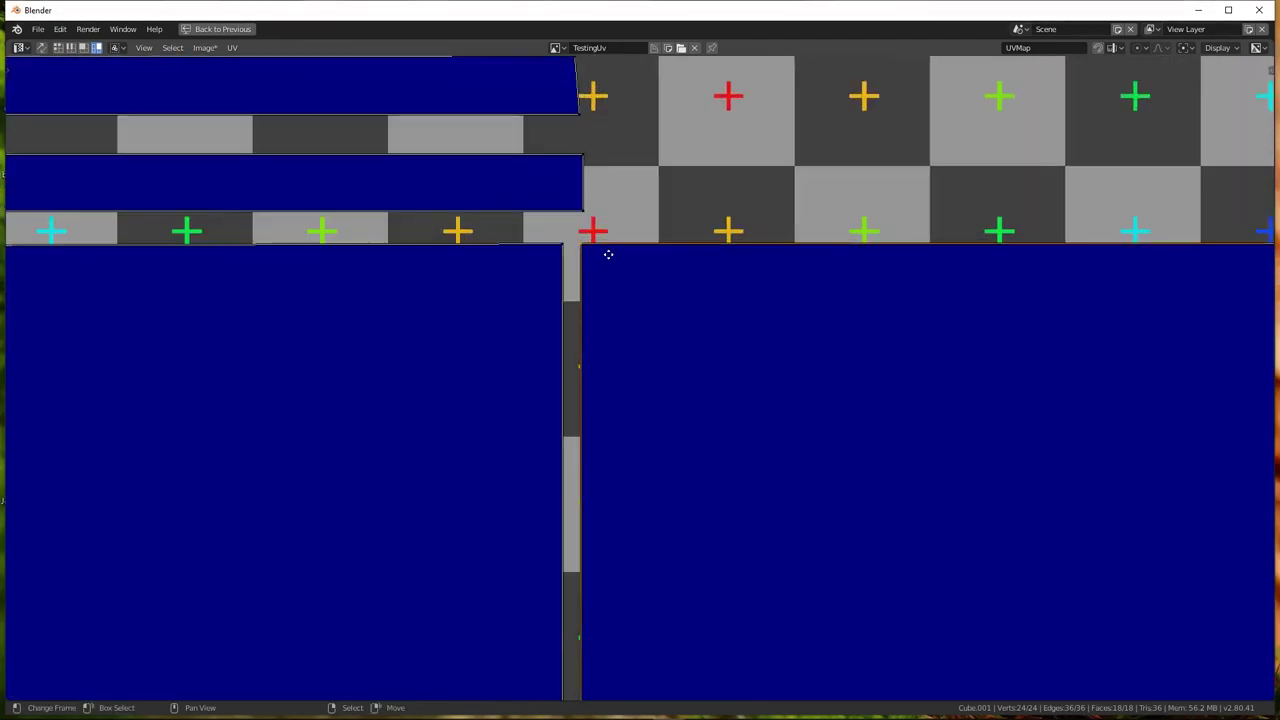
Butt the right large square island against the left one
{"action": "left_click", "coordinate": [606, 252]}
{"action": "key", "text": "g"}
{"action": "left_click", "coordinate": [615, 250]}
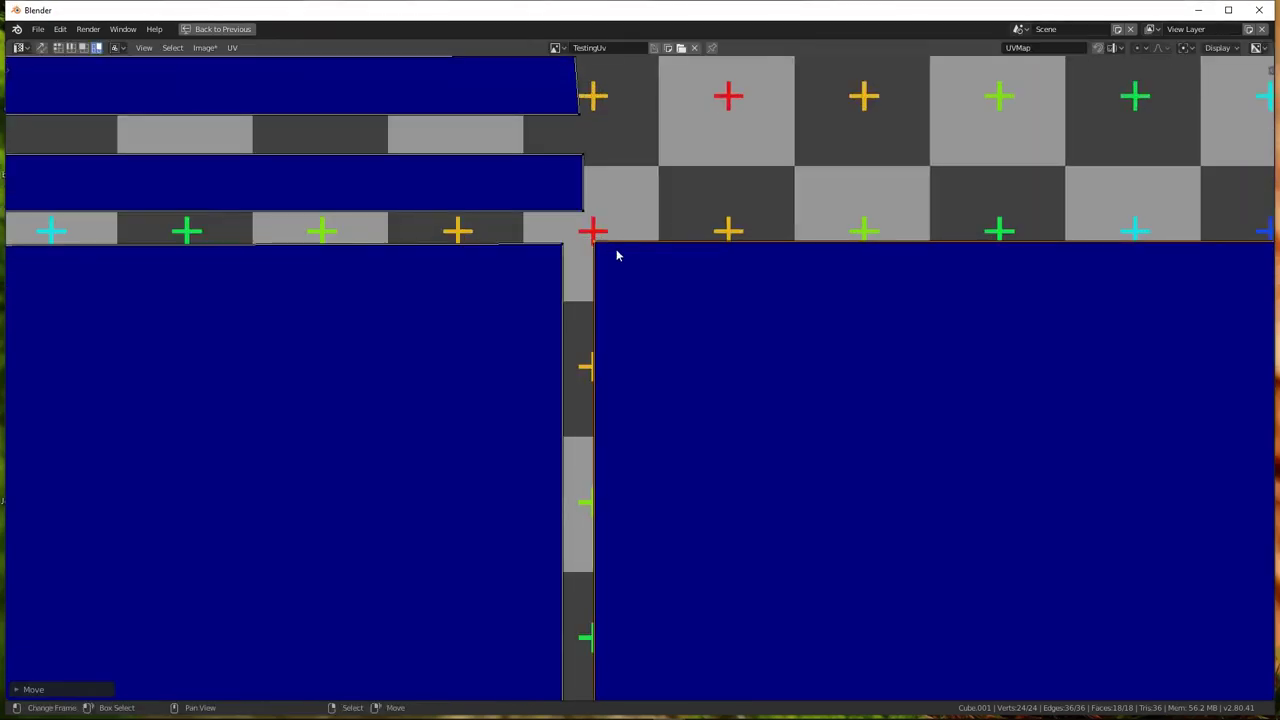
{"action": "scroll", "coordinate": [616, 251], "scroll_direction": "down", "scroll_amount": 8}
Move the larger cross island onto the texture, rotate it 90°, and place it above the squares
{"action": "scroll", "coordinate": [616, 251], "scroll_direction": "down", "scroll_amount": 3}
{"action": "scroll", "coordinate": [855, 176], "scroll_direction": "up", "scroll_amount": 1}
{"action": "middle_click_drag", "start_coordinate": [855, 176], "coordinate": [894, 198]}
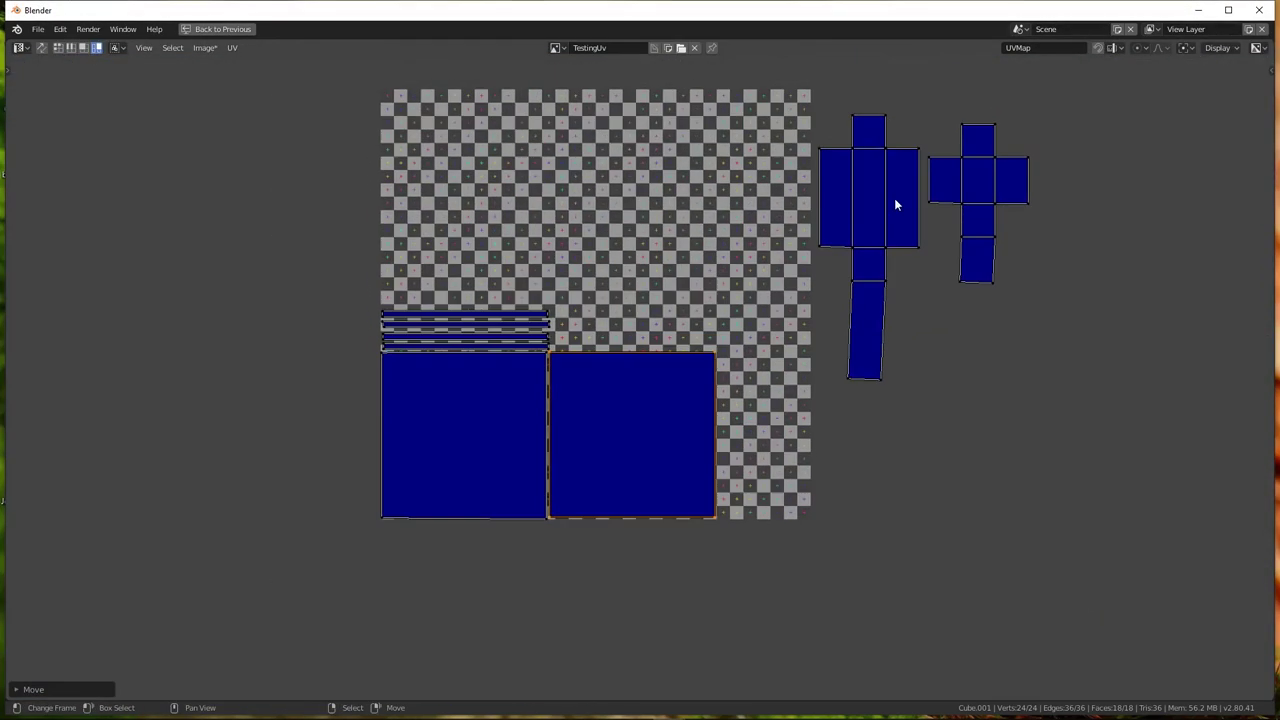
{"action": "left_click", "coordinate": [894, 198]}
{"action": "key", "text": "g"}
{"action": "left_click", "coordinate": [665, 184]}
{"action": "type", "text": "r90"}
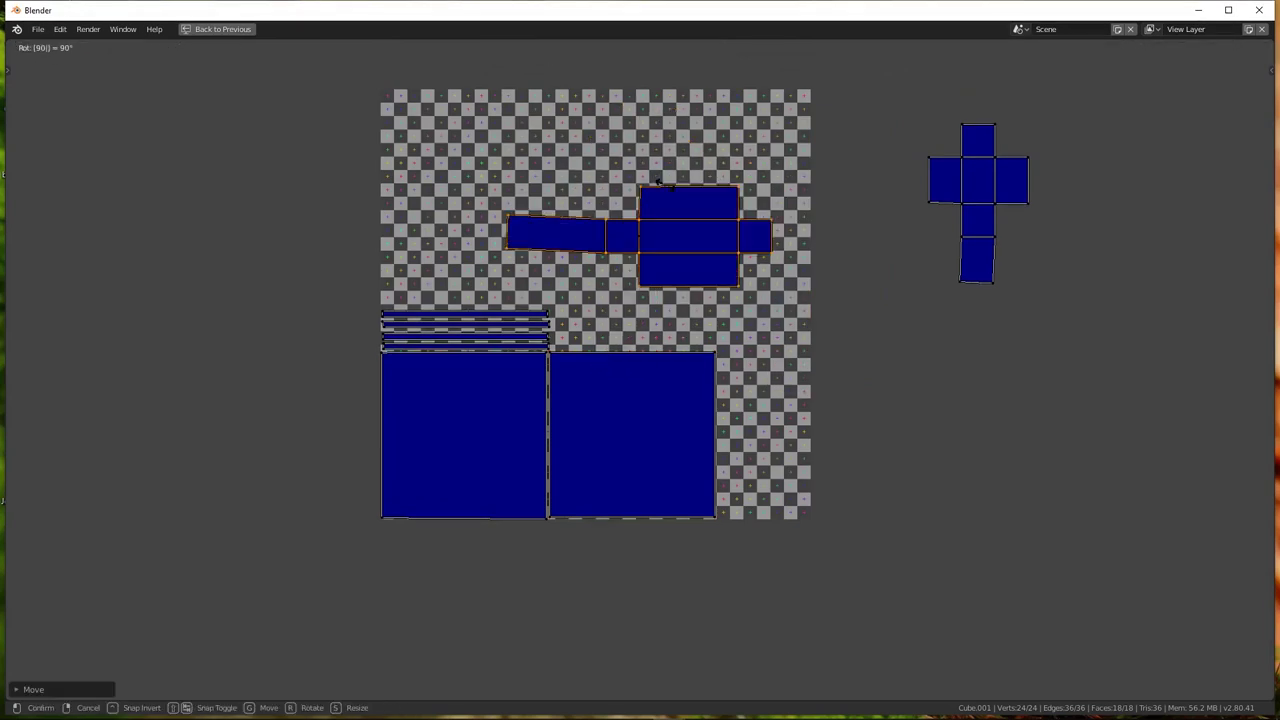
{"action": "key", "text": "Return"}
{"action": "key", "text": "g"}
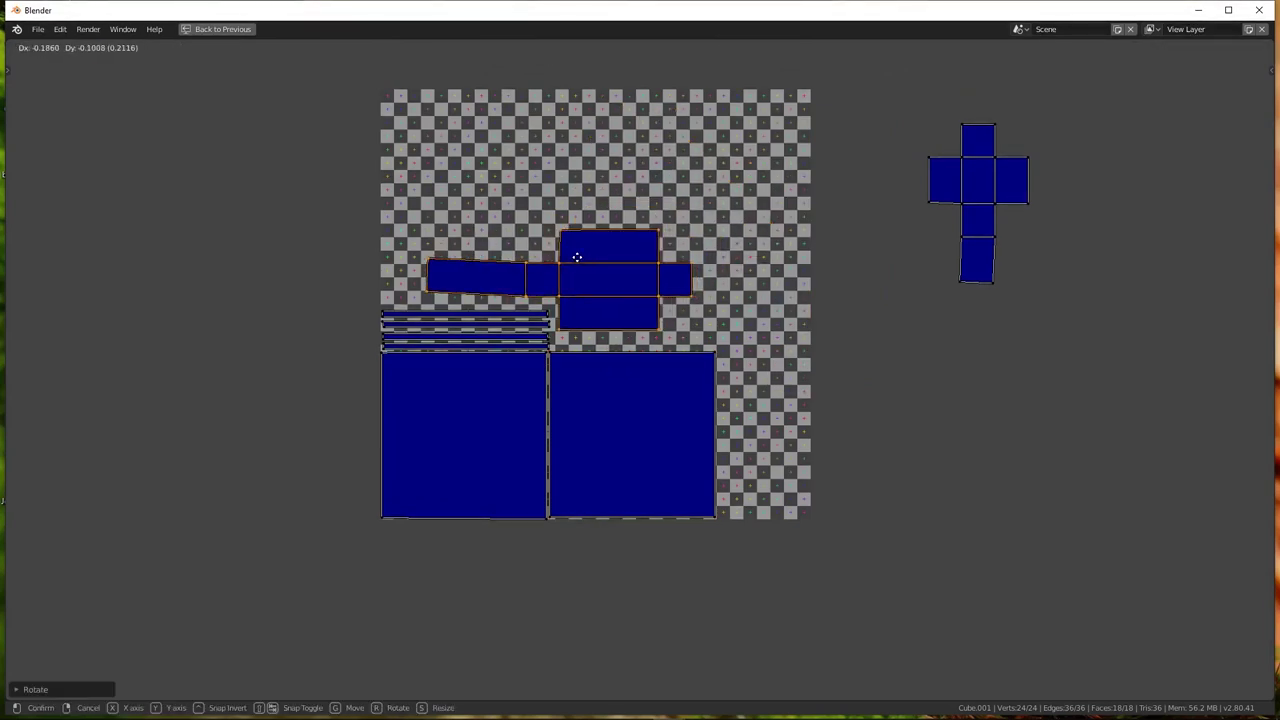
{"action": "left_click", "coordinate": [573, 261]}
Move the second cross island onto the texture, rotate it -90°, and place it upper left
{"action": "left_click", "coordinate": [981, 212]}
{"action": "key", "text": "g"}
{"action": "left_click", "coordinate": [623, 163]}
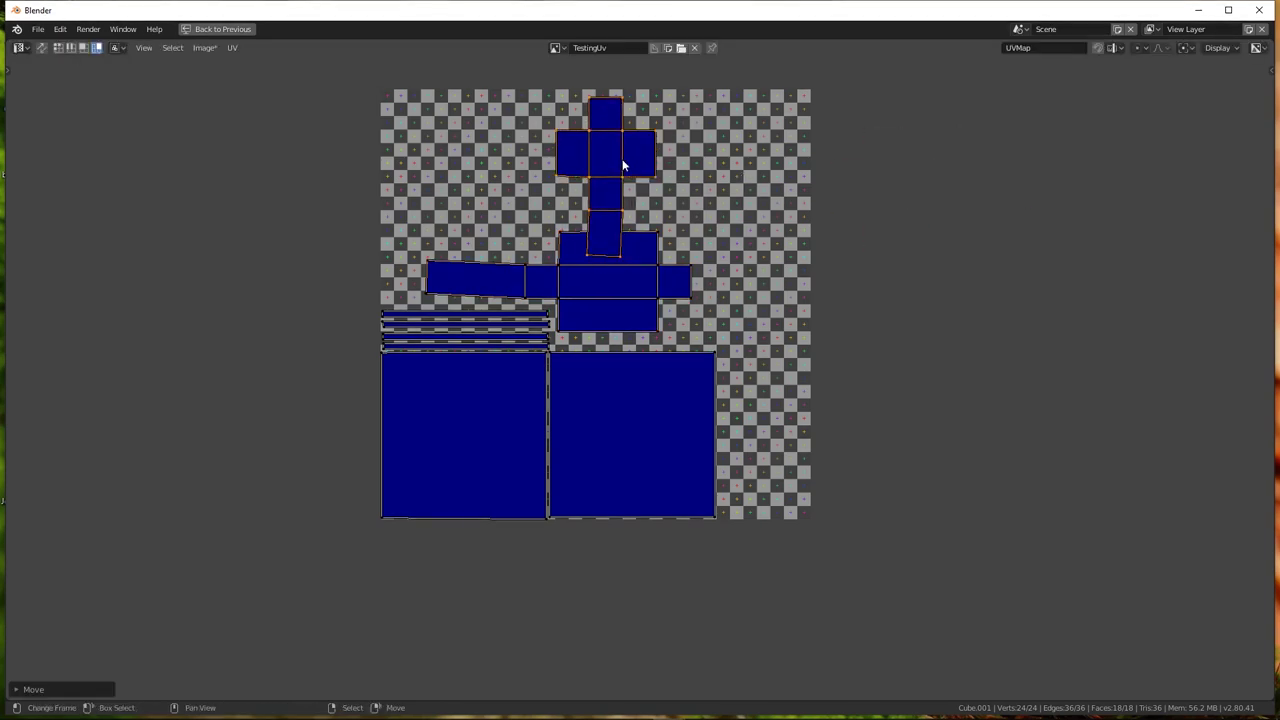
{"action": "type", "text": "r90-"}
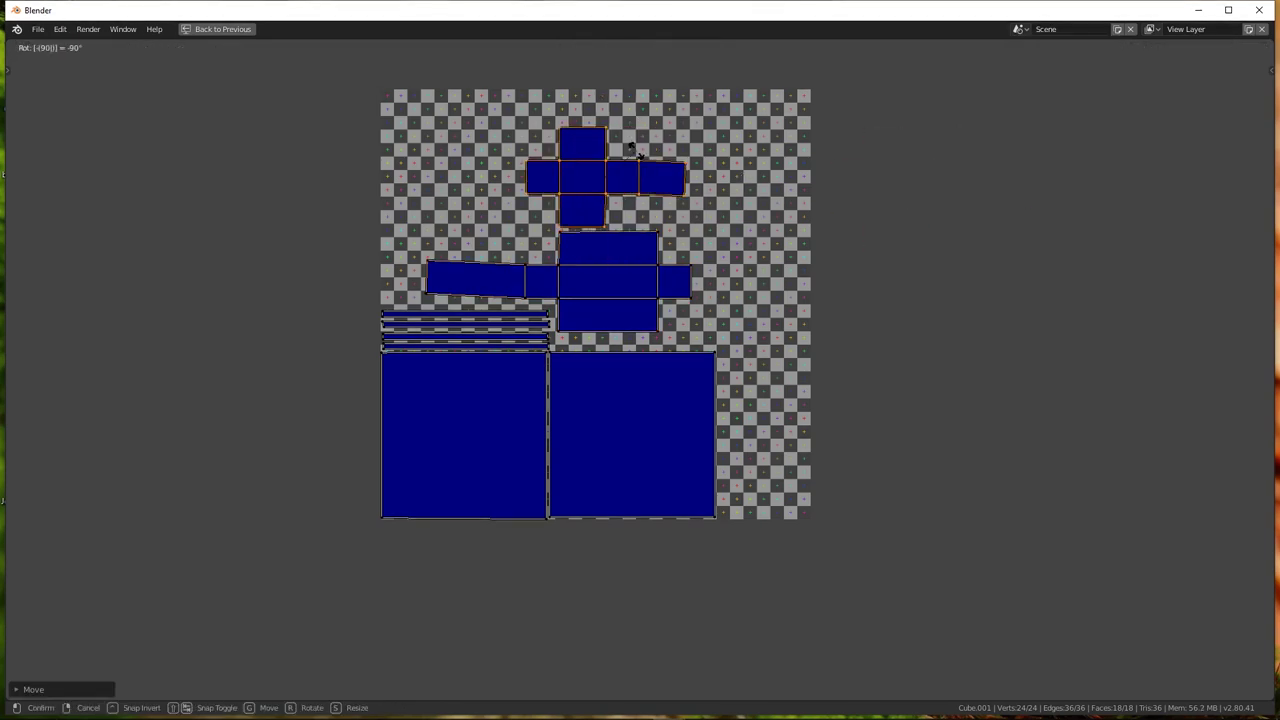
{"action": "key", "text": "Return"}
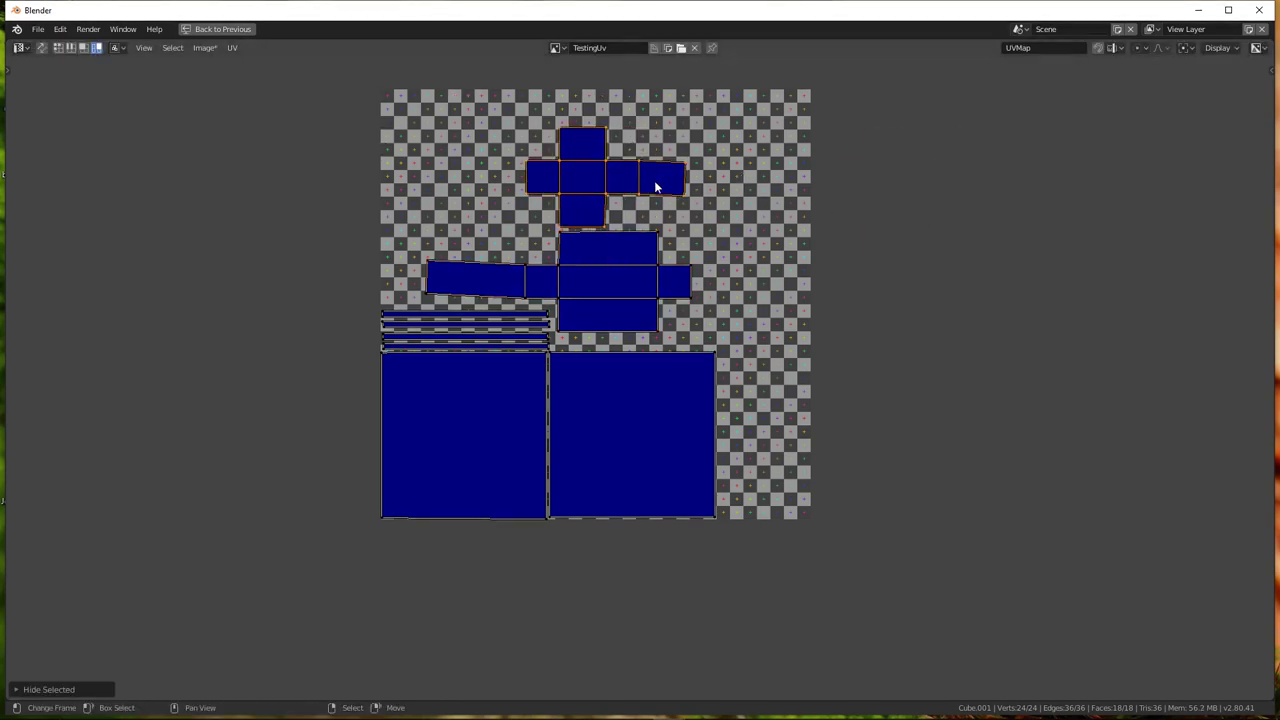
{"action": "key", "text": "g"}
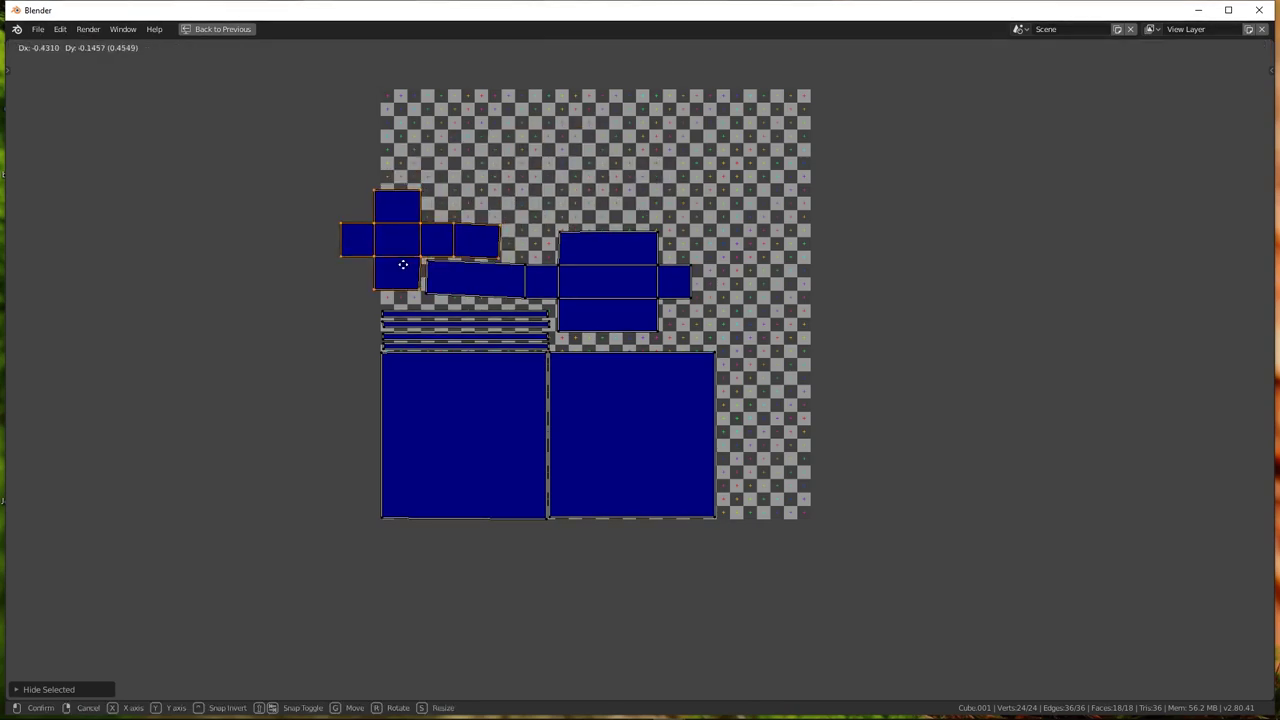
{"action": "left_click", "coordinate": [415, 266]}
Shift both crosses, then scale all UV islands about 1.2× around the 2D cursor pivot
{"action": "key", "text": "g"}
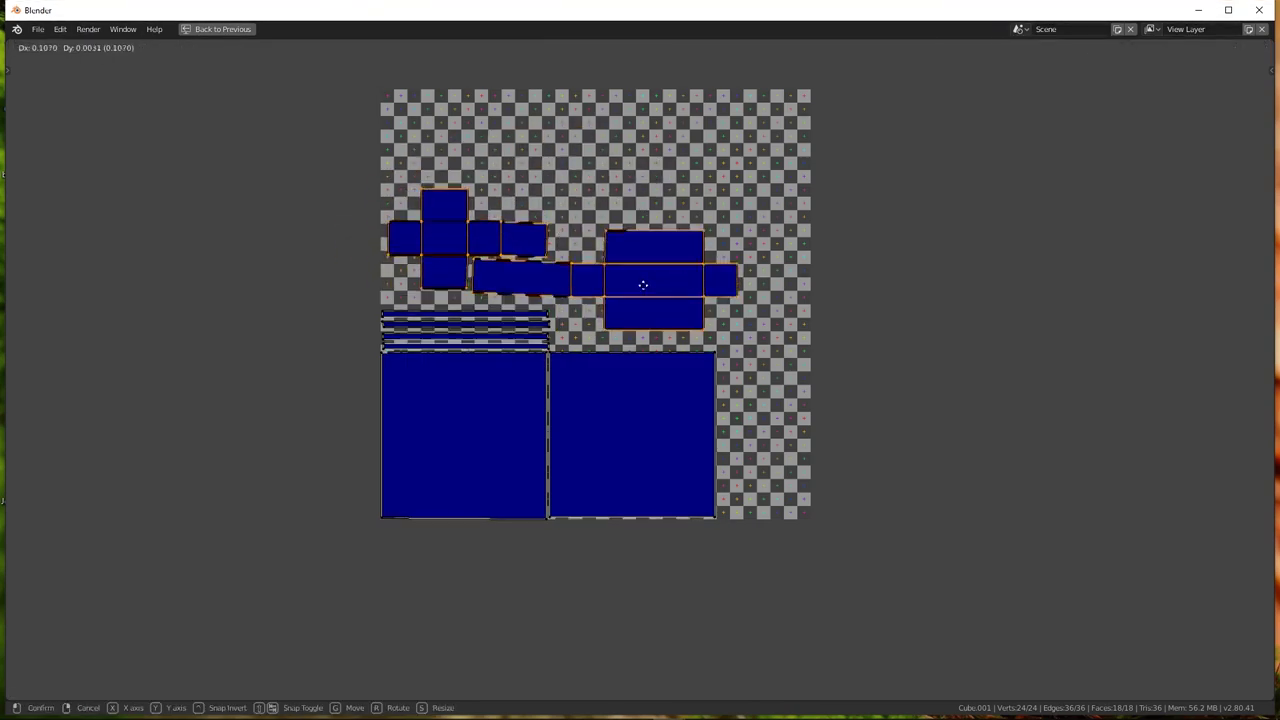
{"action": "left_click", "coordinate": [644, 290]}
{"action": "key", "text": "a"}
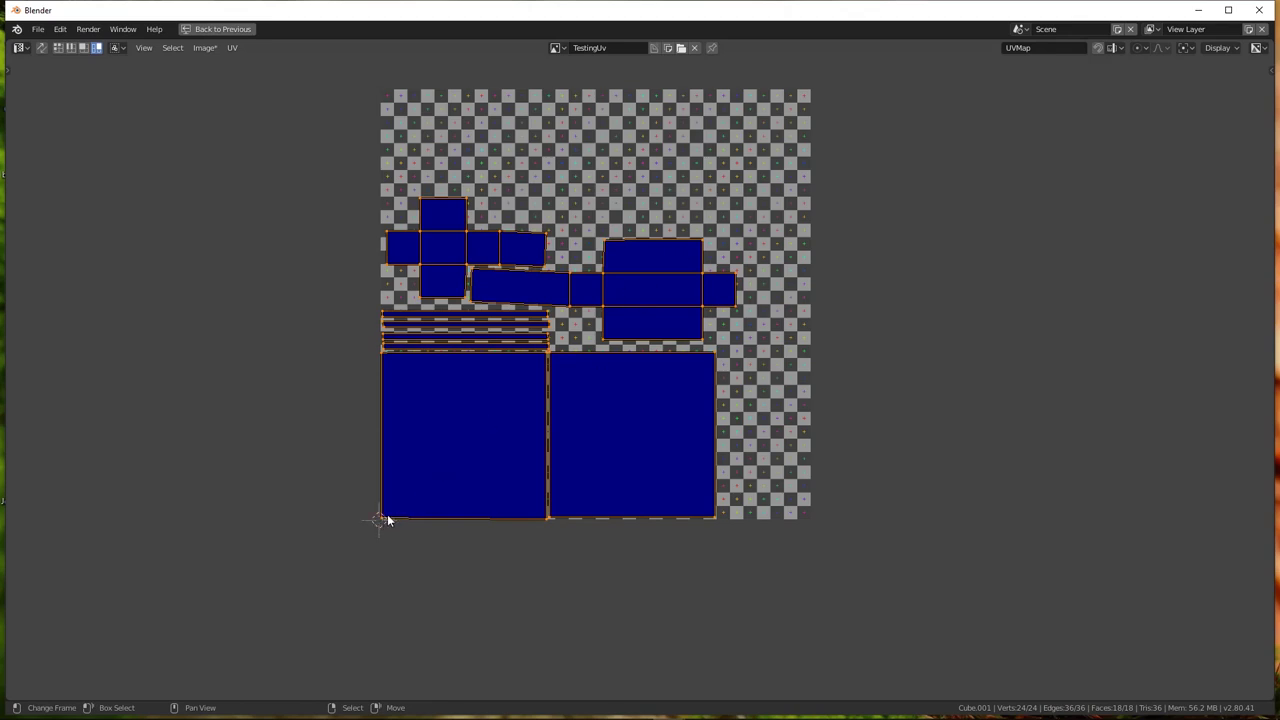
{"action": "key", "text": "period"}
{"action": "left_click", "coordinate": [509, 505]}
{"action": "key", "text": "s"}
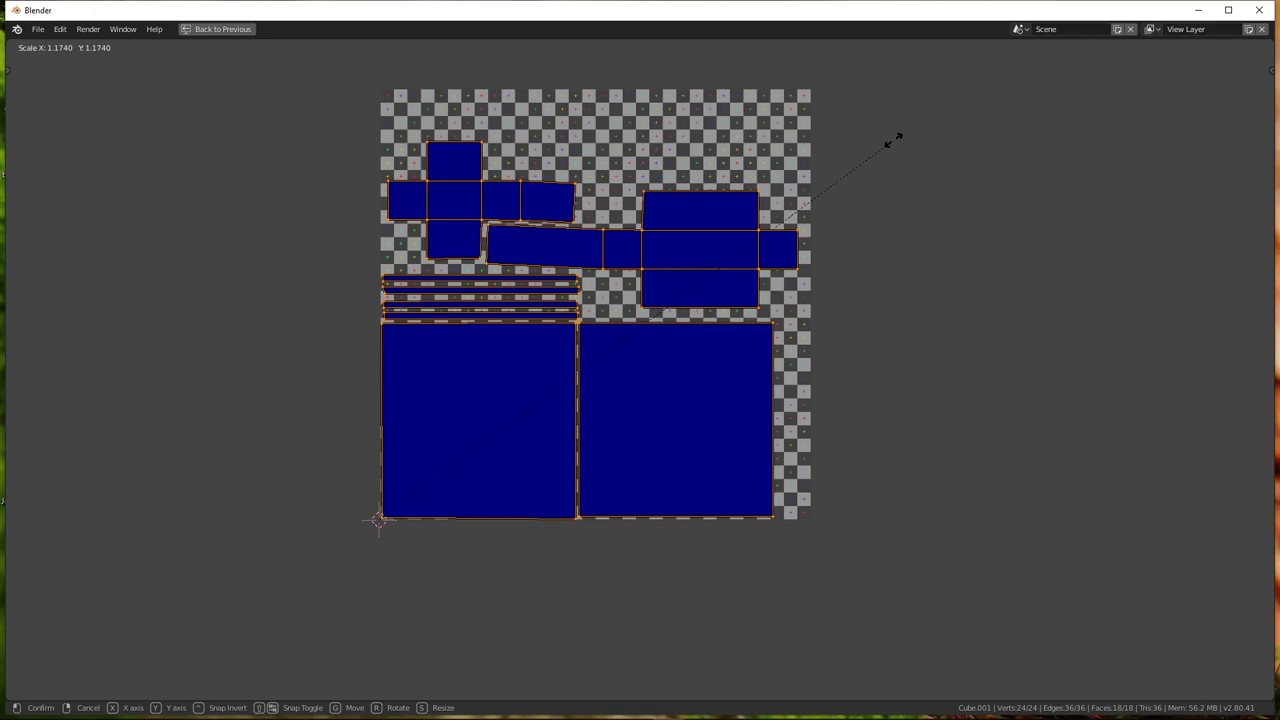
{"action": "left_click", "coordinate": [815, 152]}
Nudge the left cross up and pull the thin strips out to the right of the texture
{"action": "mouse_move", "coordinate": [528, 180]}
{"action": "left_mouse_down"}
{"action": "mouse_move", "coordinate": [603, 134]}
{"action": "mouse_move", "coordinate": [528, 171]}
{"action": "left_mouse_up"}
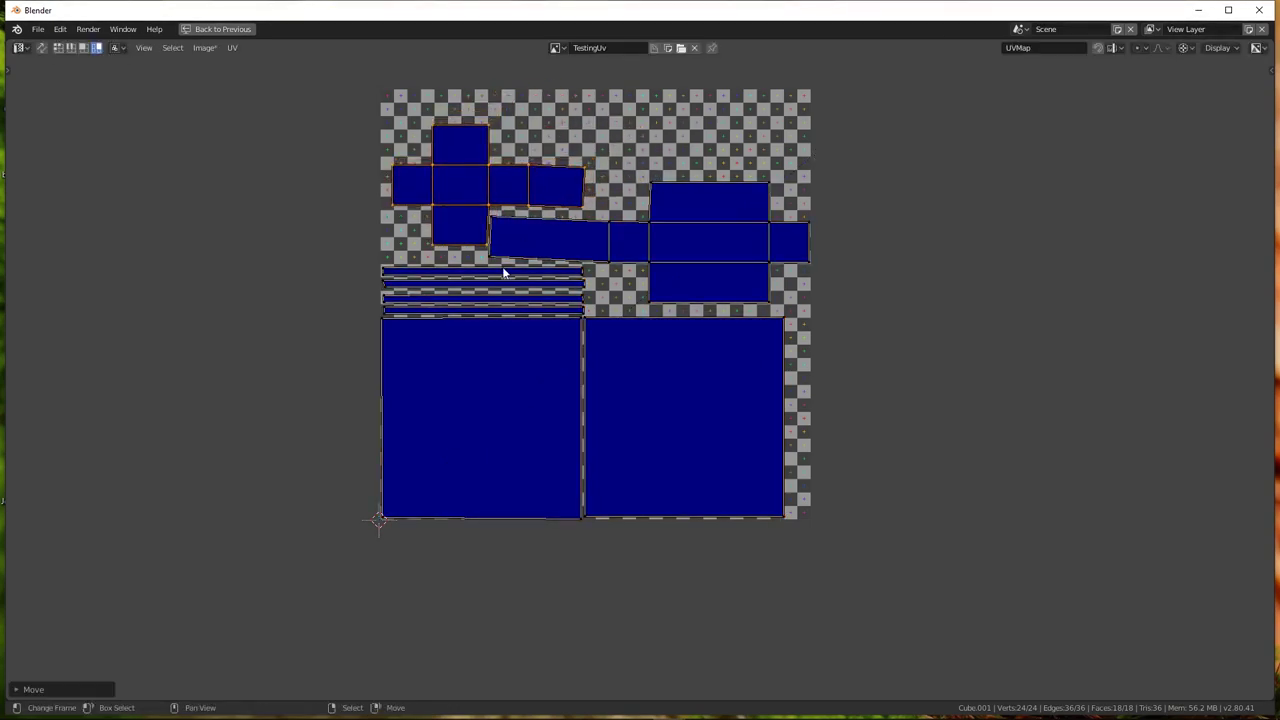
{"action": "left_click_drag", "start_coordinate": [502, 266], "coordinate": [824, 144]}
{"action": "left_click_drag", "start_coordinate": [516, 284], "coordinate": [989, 257]}
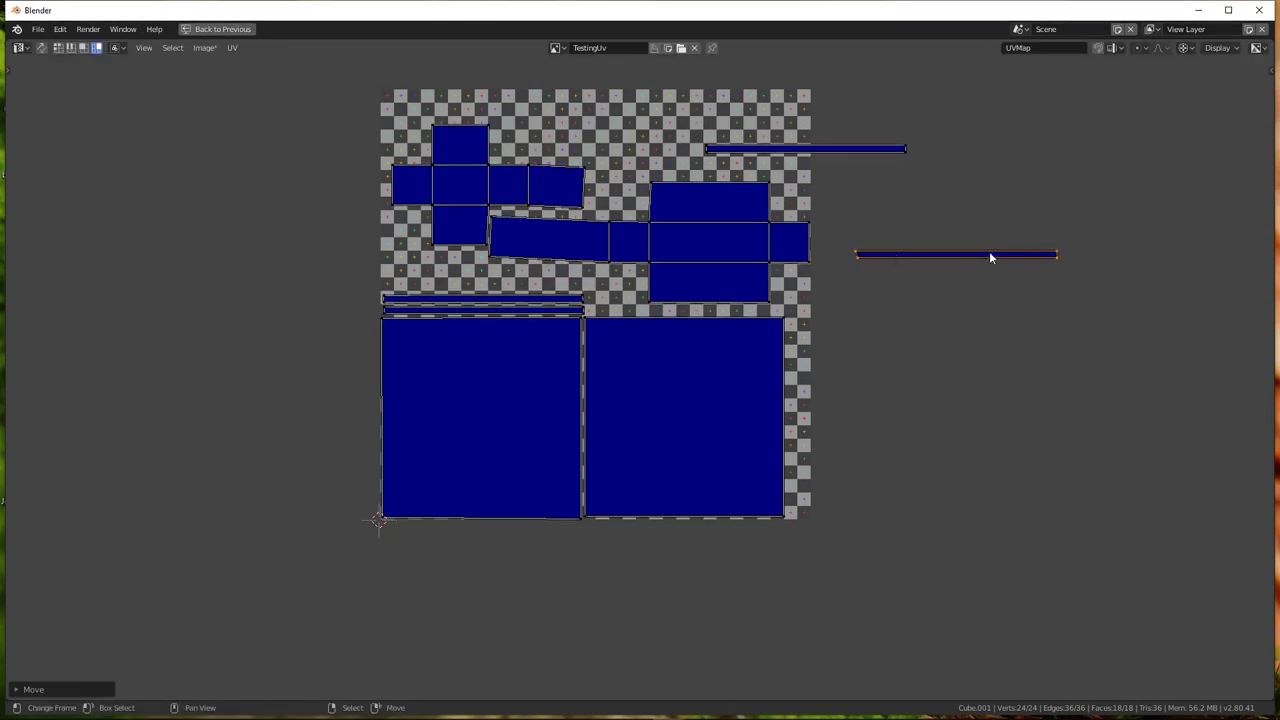
{"action": "left_click_drag", "start_coordinate": [563, 304], "coordinate": [1011, 277]}
{"action": "mouse_move", "coordinate": [502, 331]}
{"action": "left_mouse_down"}
{"action": "mouse_move", "coordinate": [736, 312]}
{"action": "mouse_move", "coordinate": [502, 310]}
{"action": "mouse_move", "coordinate": [826, 299]}
{"action": "mouse_move", "coordinate": [990, 327]}
{"action": "left_mouse_up"}
{"action": "mouse_move", "coordinate": [535, 188]}
{"action": "left_mouse_down"}
{"action": "mouse_move", "coordinate": [533, 204]}
{"action": "mouse_move", "coordinate": [930, 177]}
{"action": "left_mouse_up"}
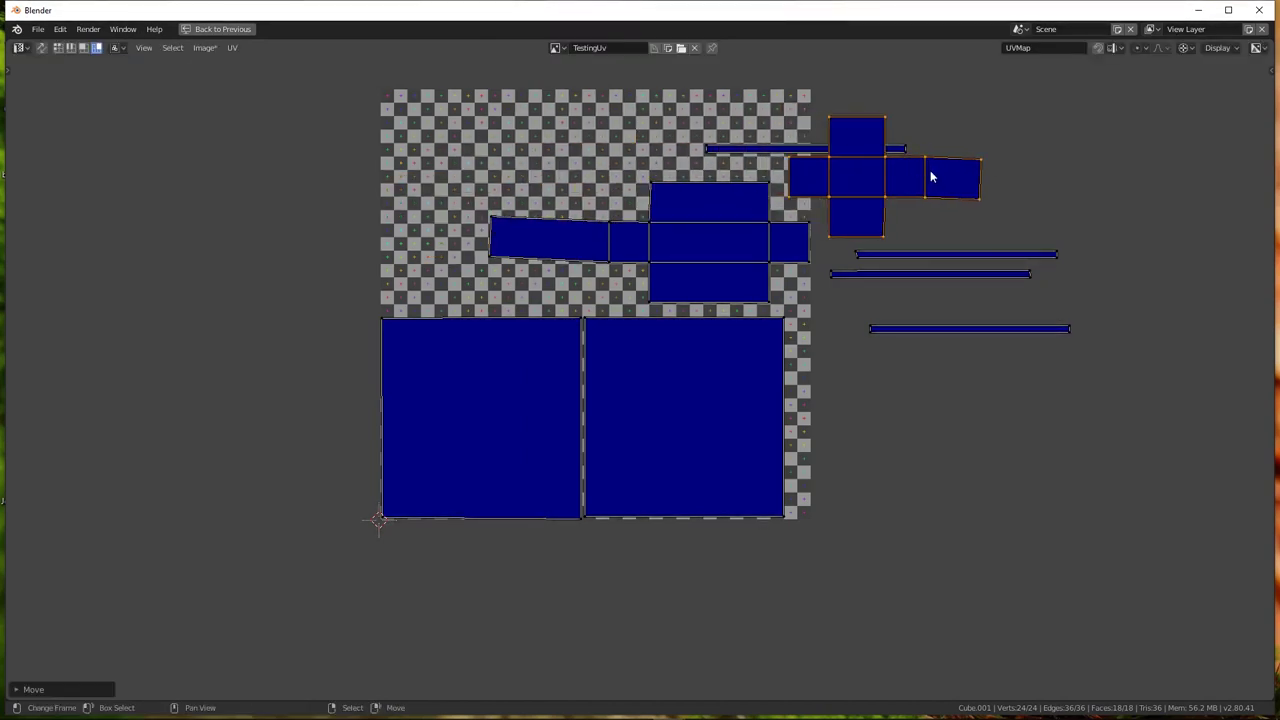
Rotate the smaller cube cross and set it outside the texture beside the strips
{"action": "key", "text": "r"}
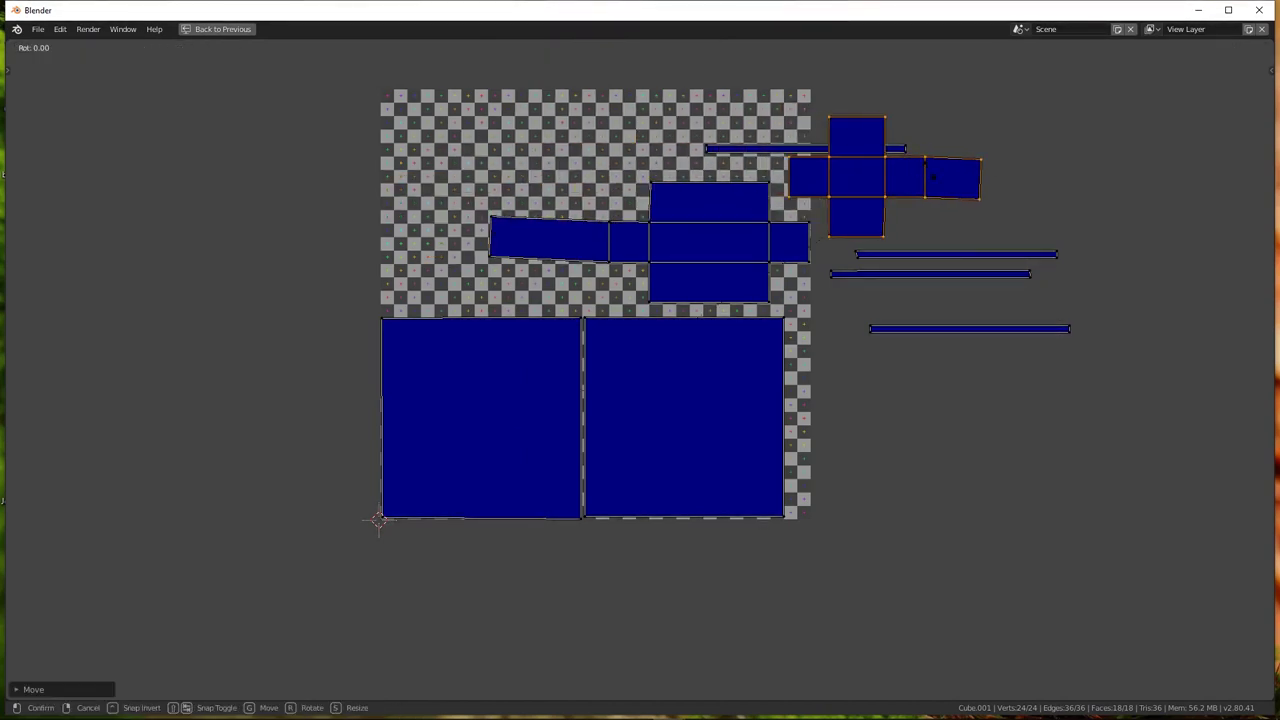
{"action": "key", "text": "Escape"}
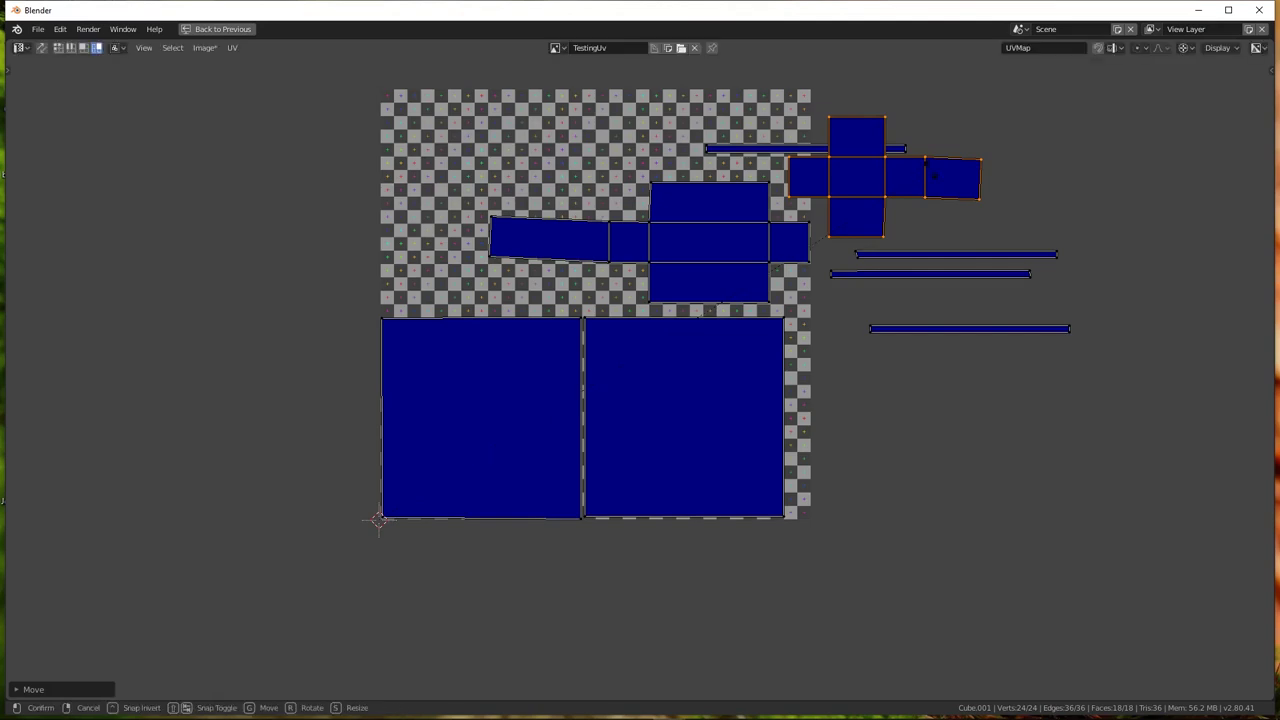
{"action": "key", "text": "r"}
{"action": "left_click", "coordinate": [930, 175]}
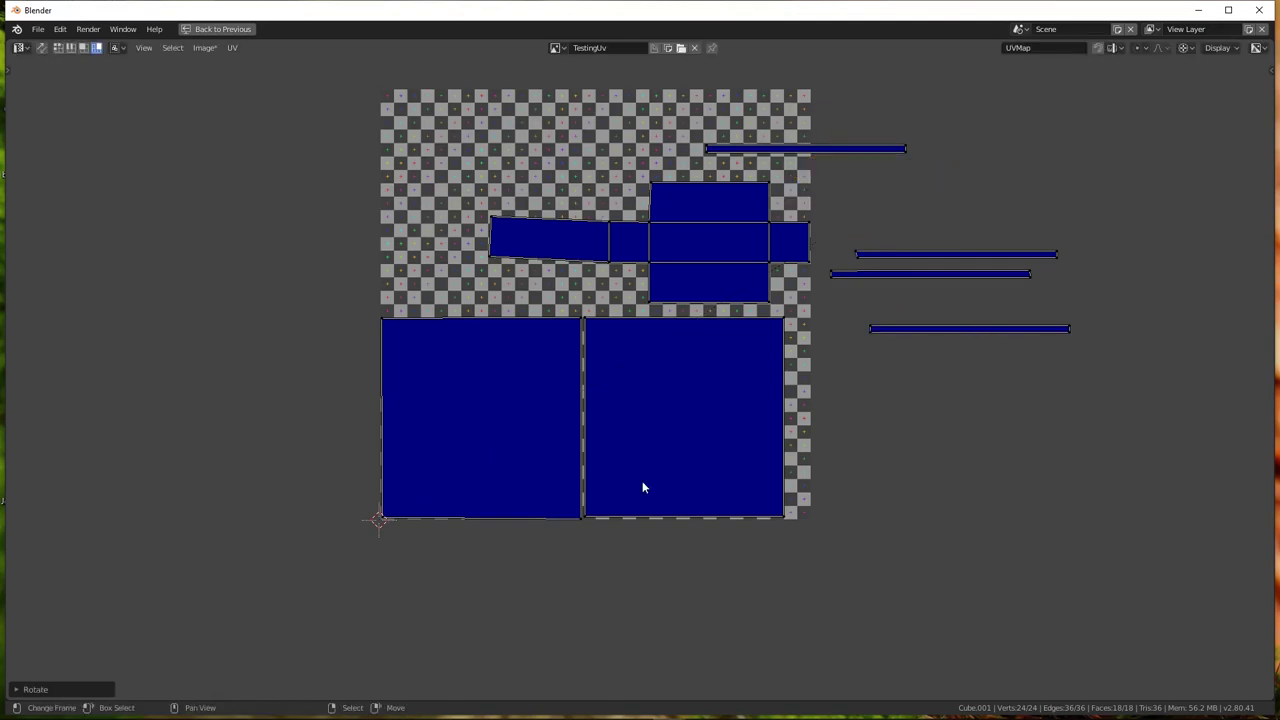
Move the cross island beside the top of the checker texture, then shift the selected islands left
{"action": "key", "text": "g"}
{"action": "key", "text": "Escape"}
{"action": "scroll", "coordinate": [674, 392], "scroll_direction": "down", "scroll_amount": 8}
{"action": "scroll", "coordinate": [548, 490], "scroll_direction": "up", "scroll_amount": 4}
{"action": "key", "text": "g"}
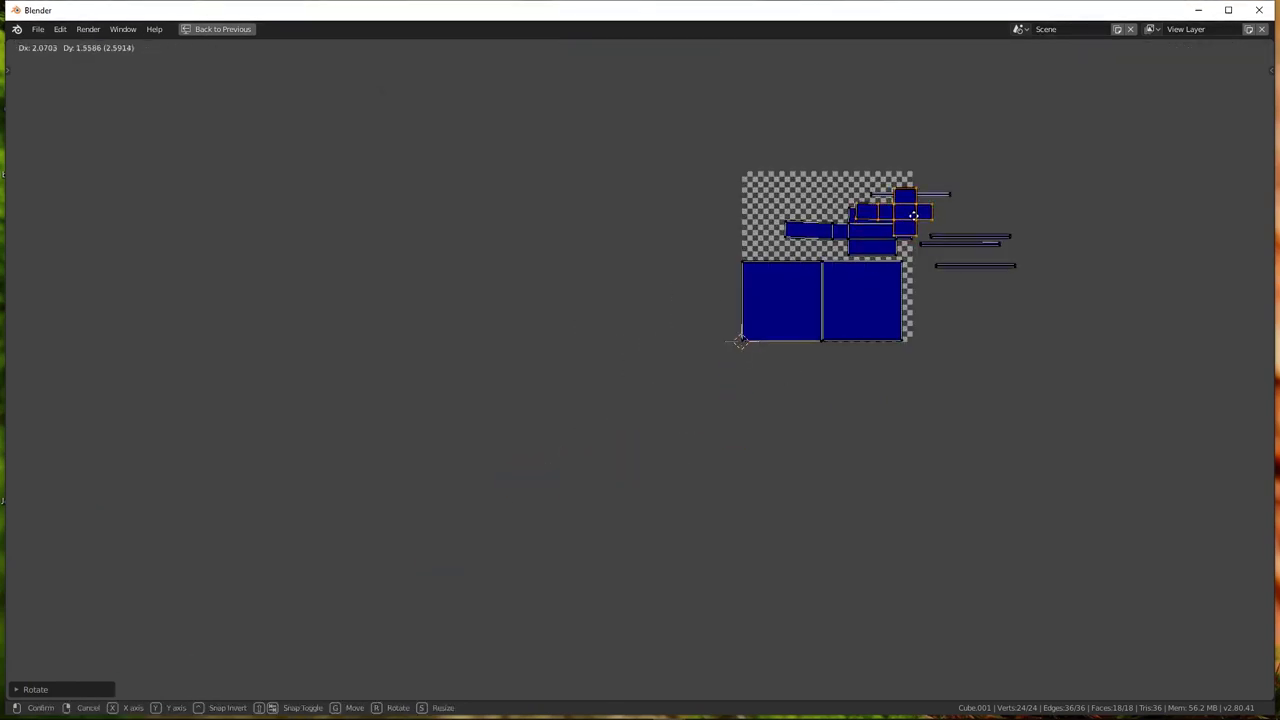
{"action": "left_click", "coordinate": [916, 210]}
{"action": "scroll", "coordinate": [916, 213], "scroll_direction": "up", "scroll_amount": 6}
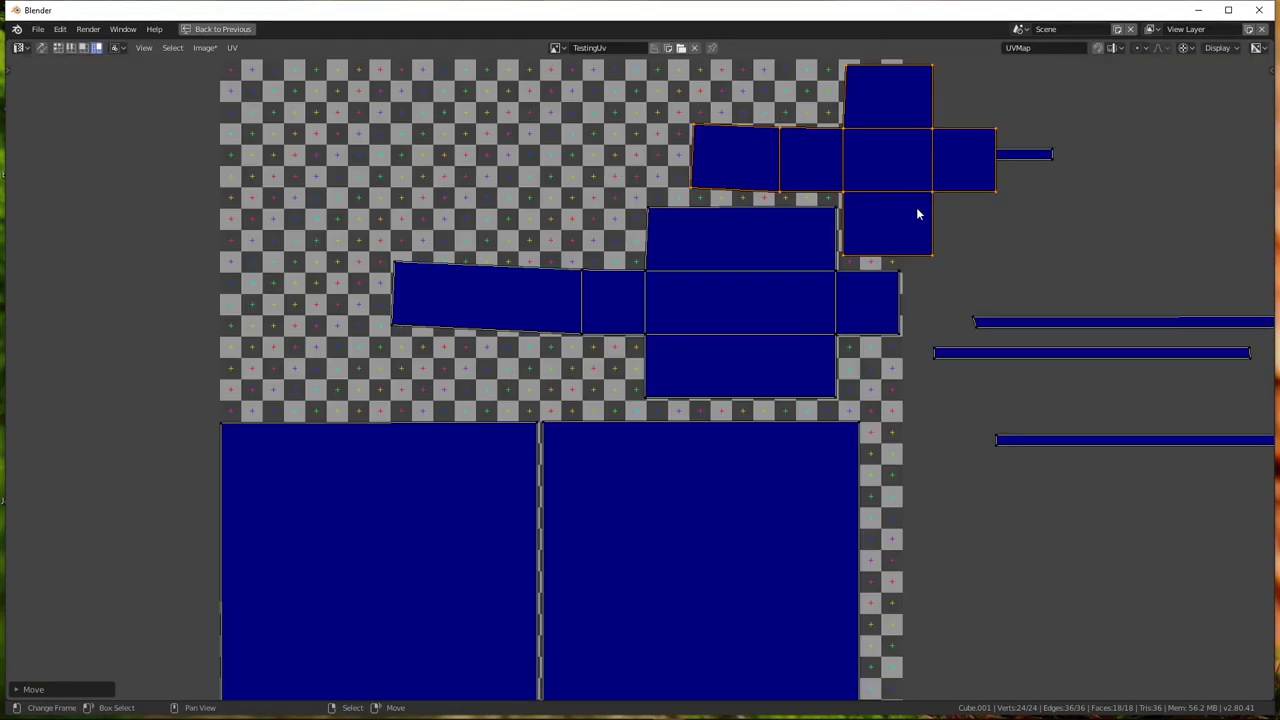
{"action": "scroll", "coordinate": [916, 208], "scroll_direction": "up", "scroll_amount": 2}
{"action": "key", "text": "g"}
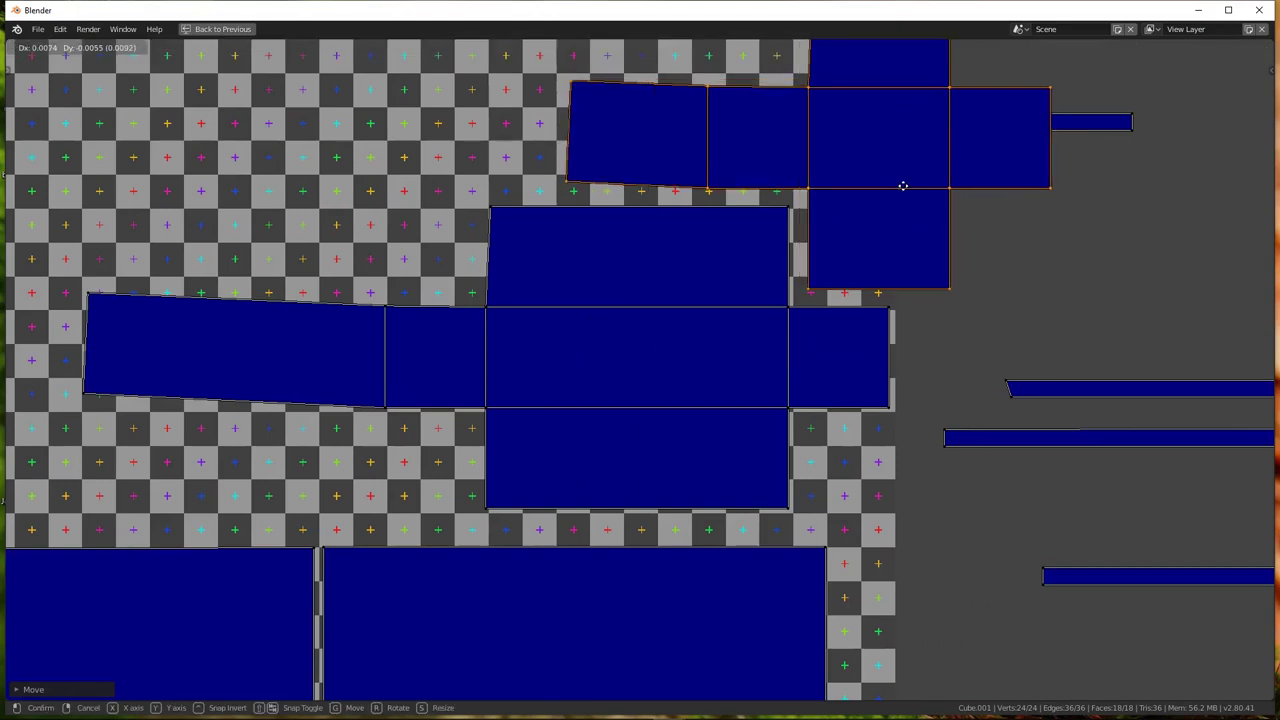
{"action": "left_click", "coordinate": [903, 189]}
{"action": "scroll", "coordinate": [820, 230], "scroll_direction": "down", "scroll_amount": 4}
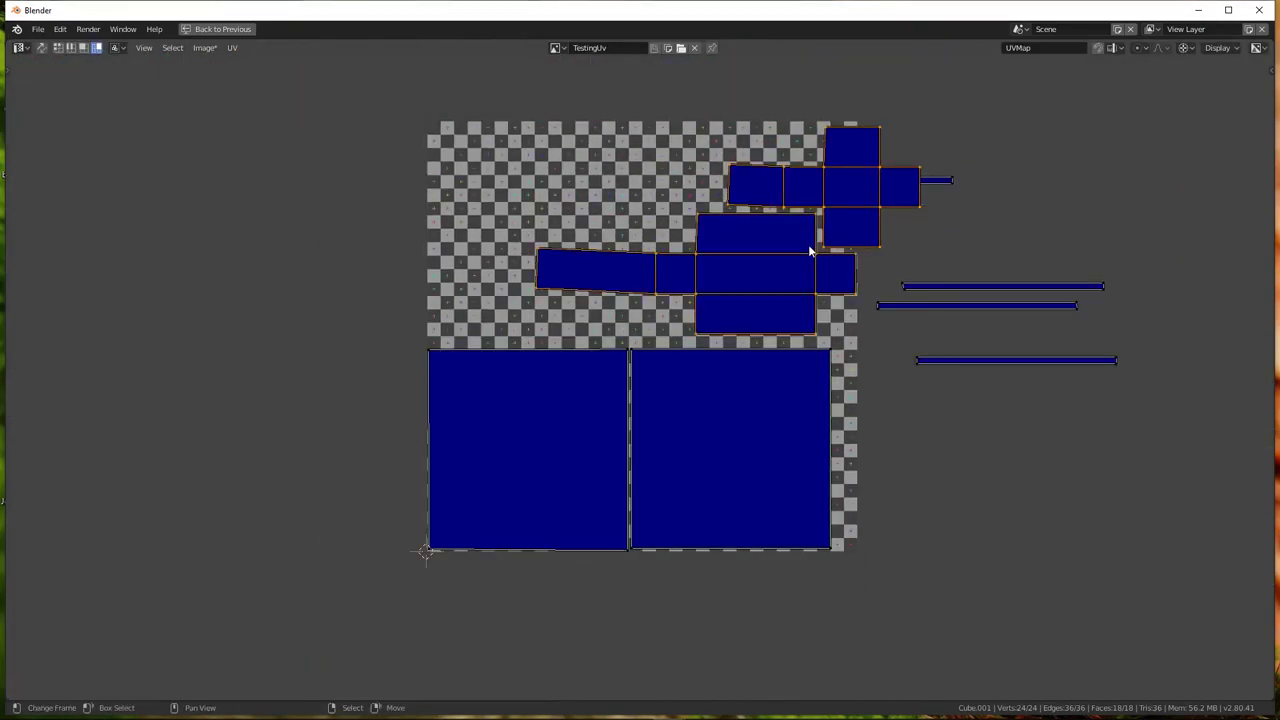
{"action": "key", "text": "g"}
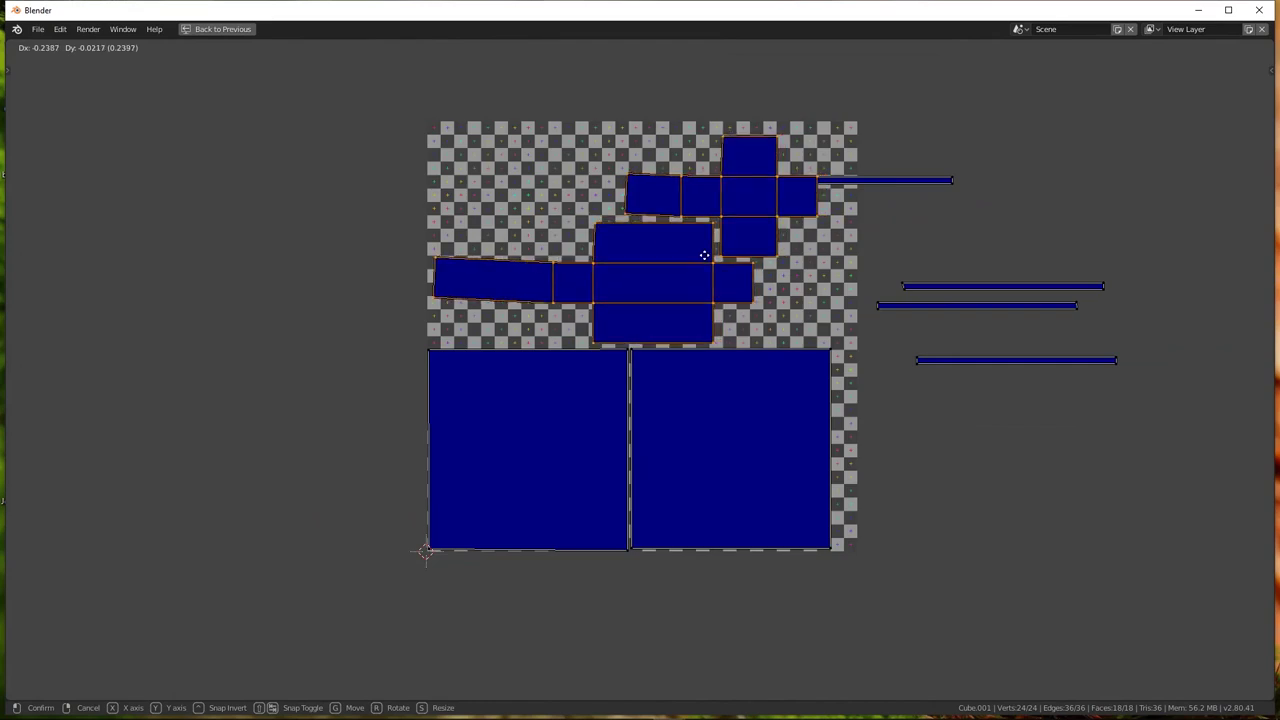
{"action": "left_click", "coordinate": [704, 255]}
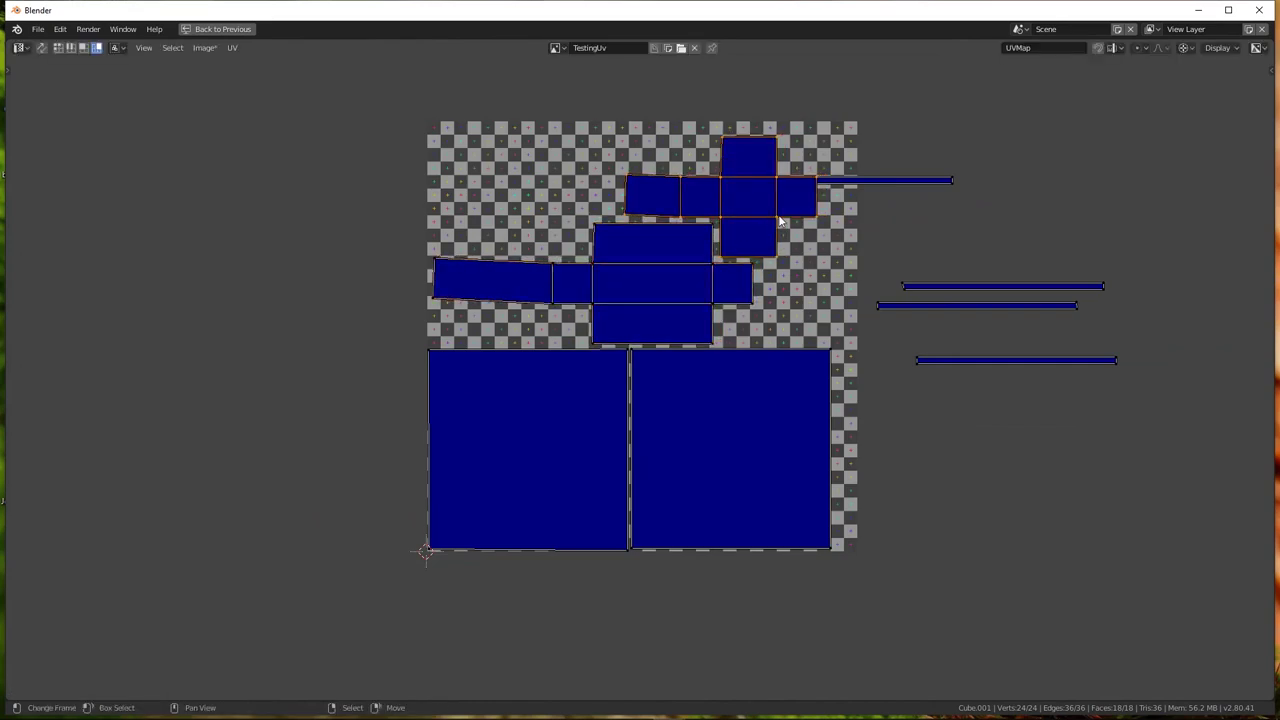
Rotate the cross island 90° and fit it into the texture's empty upper-left area
{"action": "type", "text": "r90"}
{"action": "key", "text": "Return"}
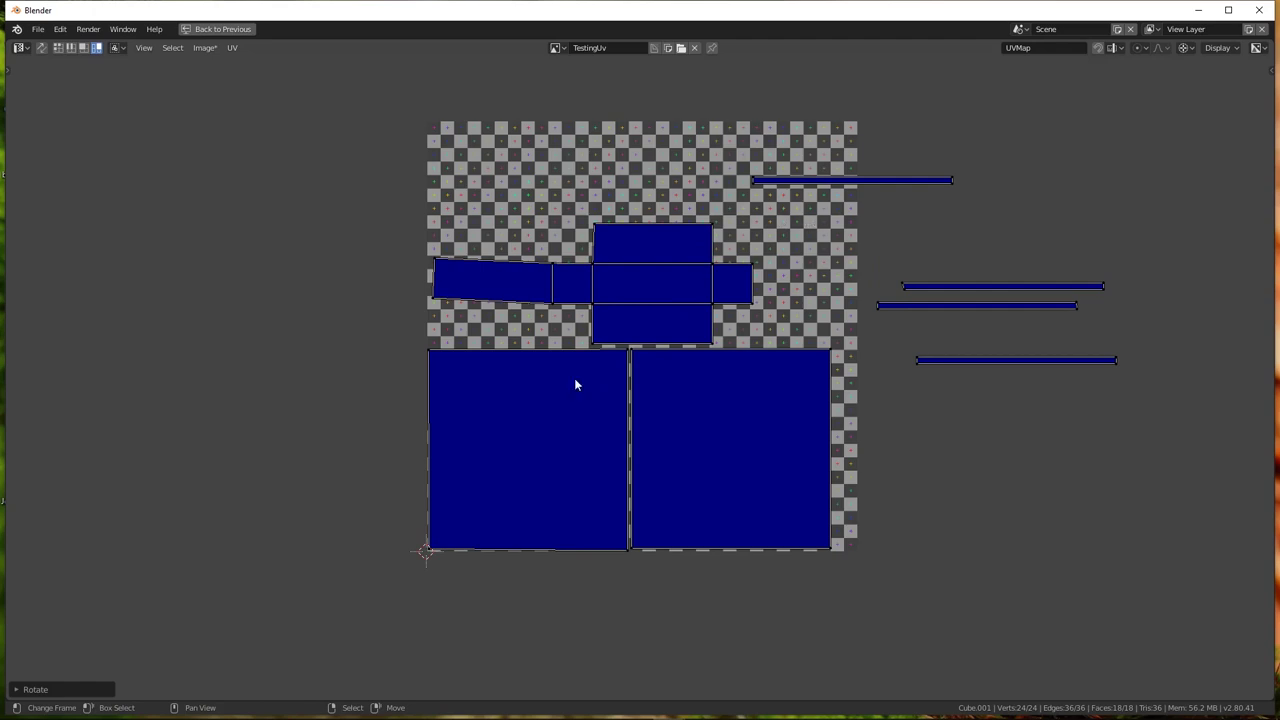
{"action": "key", "text": "g"}
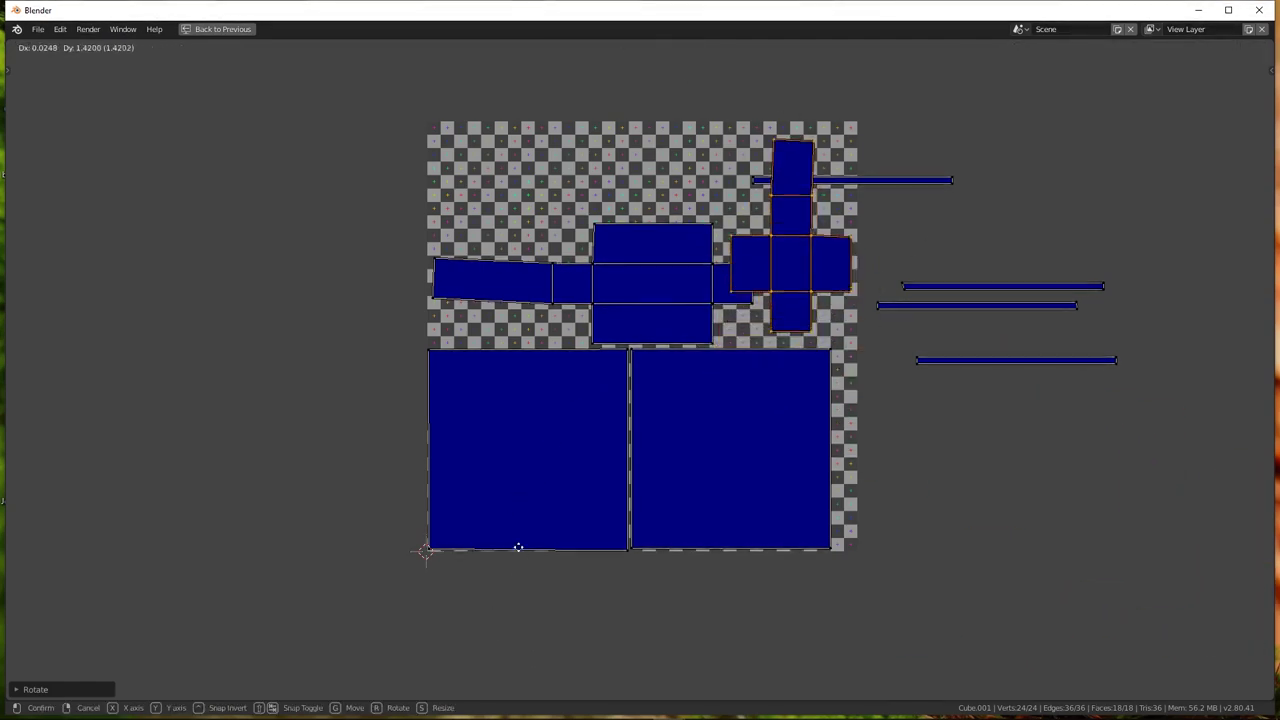
{"action": "left_click", "coordinate": [510, 510]}
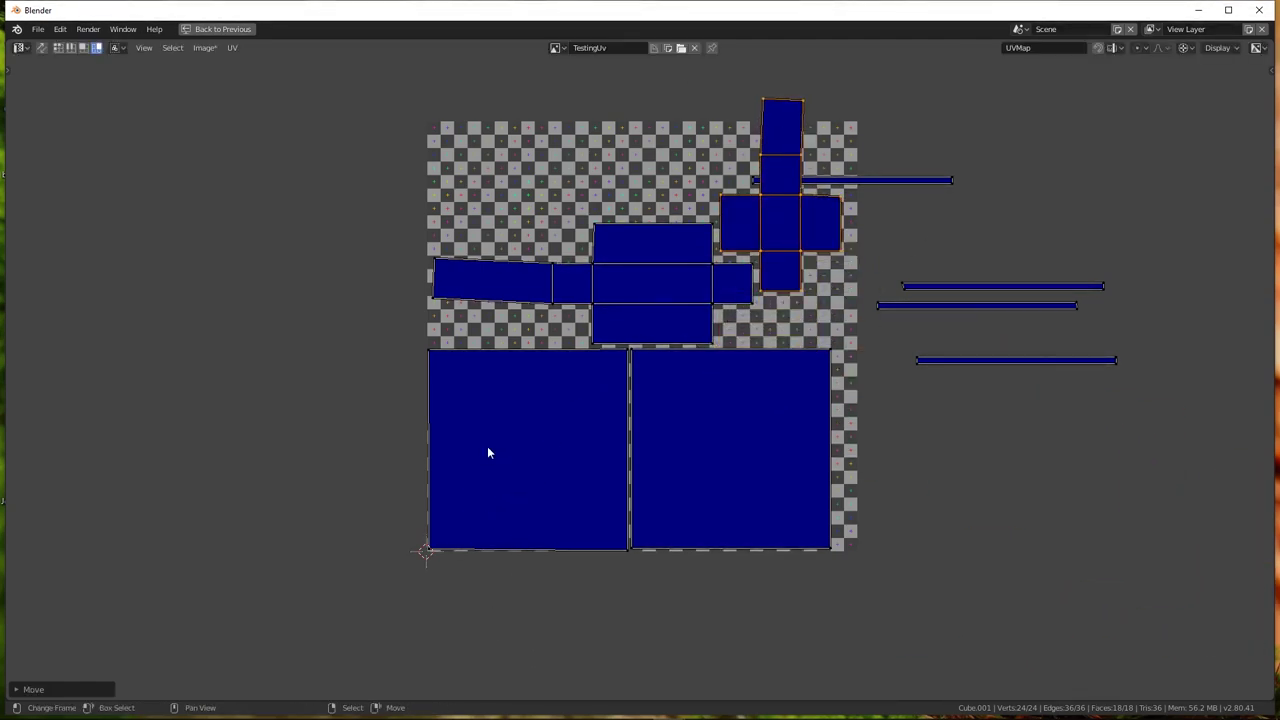
{"action": "scroll", "coordinate": [487, 446], "scroll_direction": "down", "scroll_amount": 1}
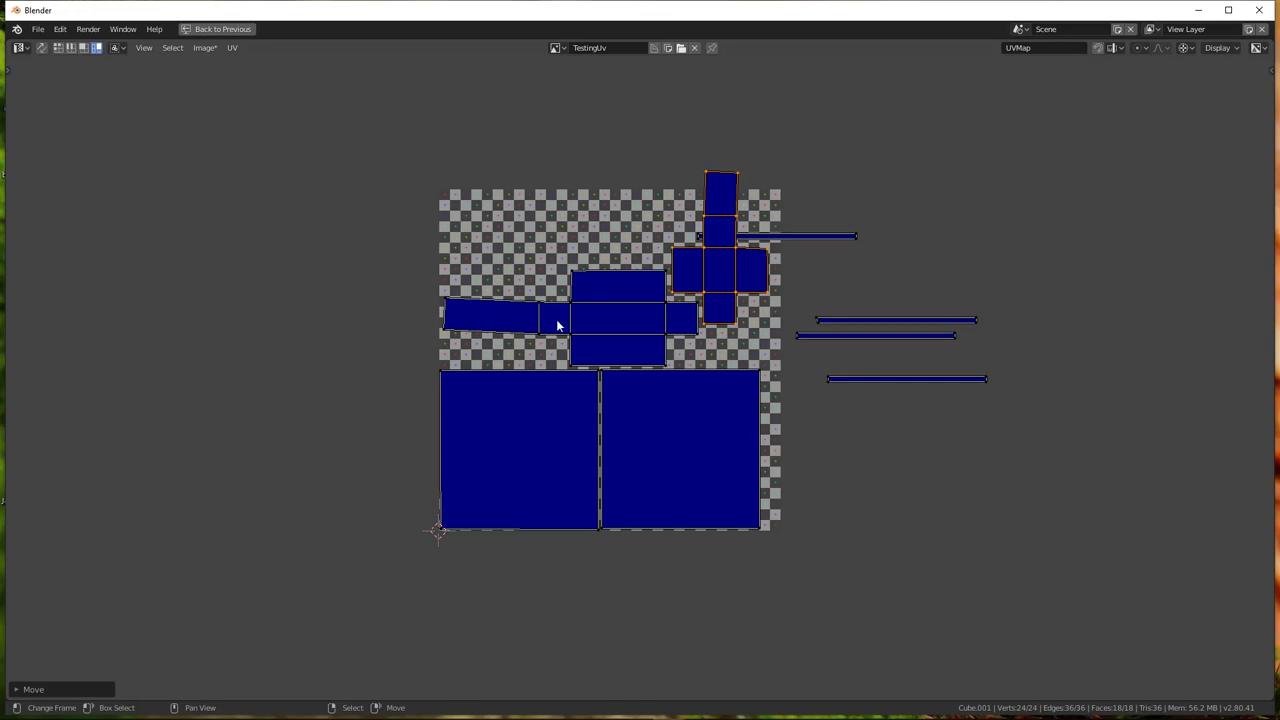
{"action": "scroll", "coordinate": [690, 268], "scroll_direction": "up", "scroll_amount": 3}
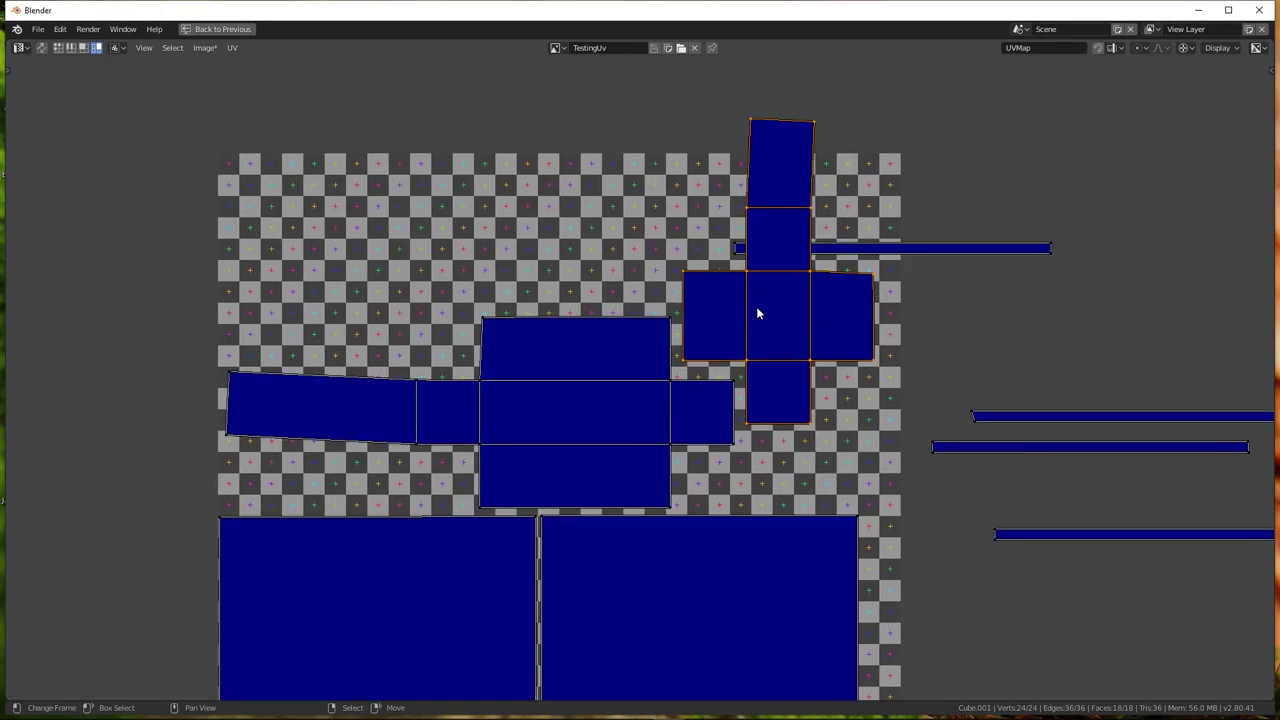
{"action": "key", "text": "r"}
{"action": "left_click", "coordinate": [768, 307]}
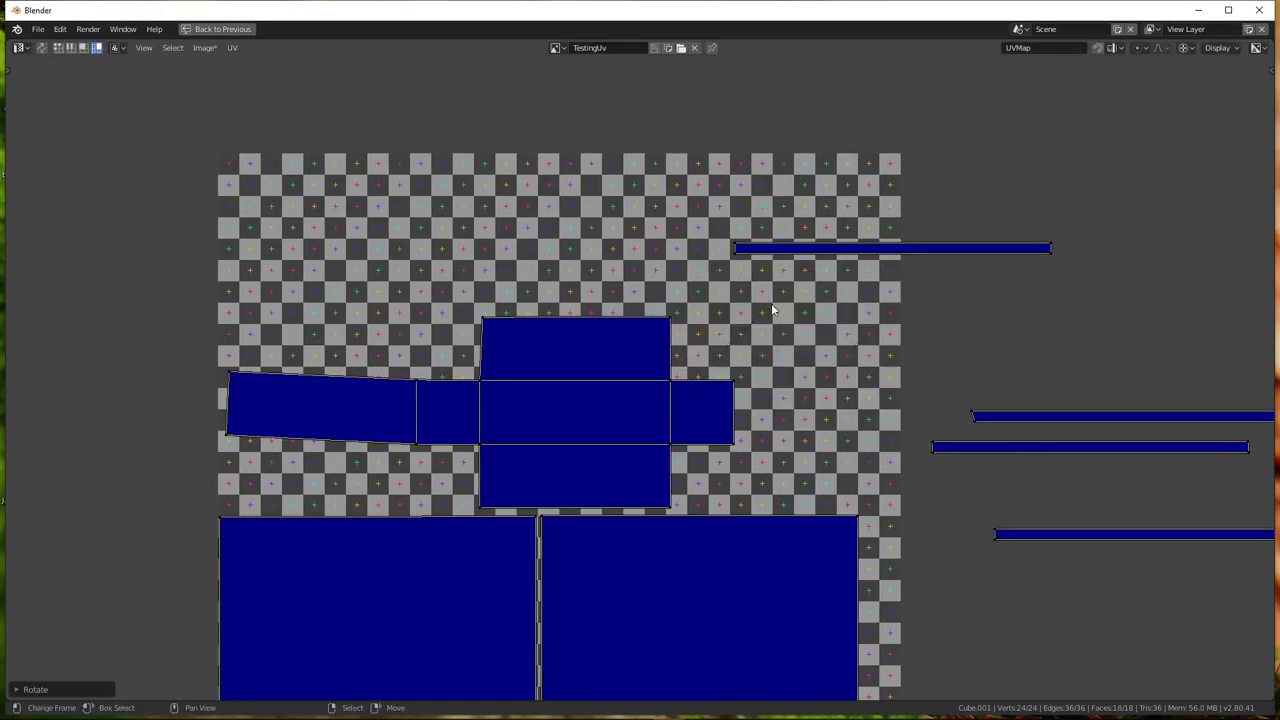
{"action": "key", "text": "g"}
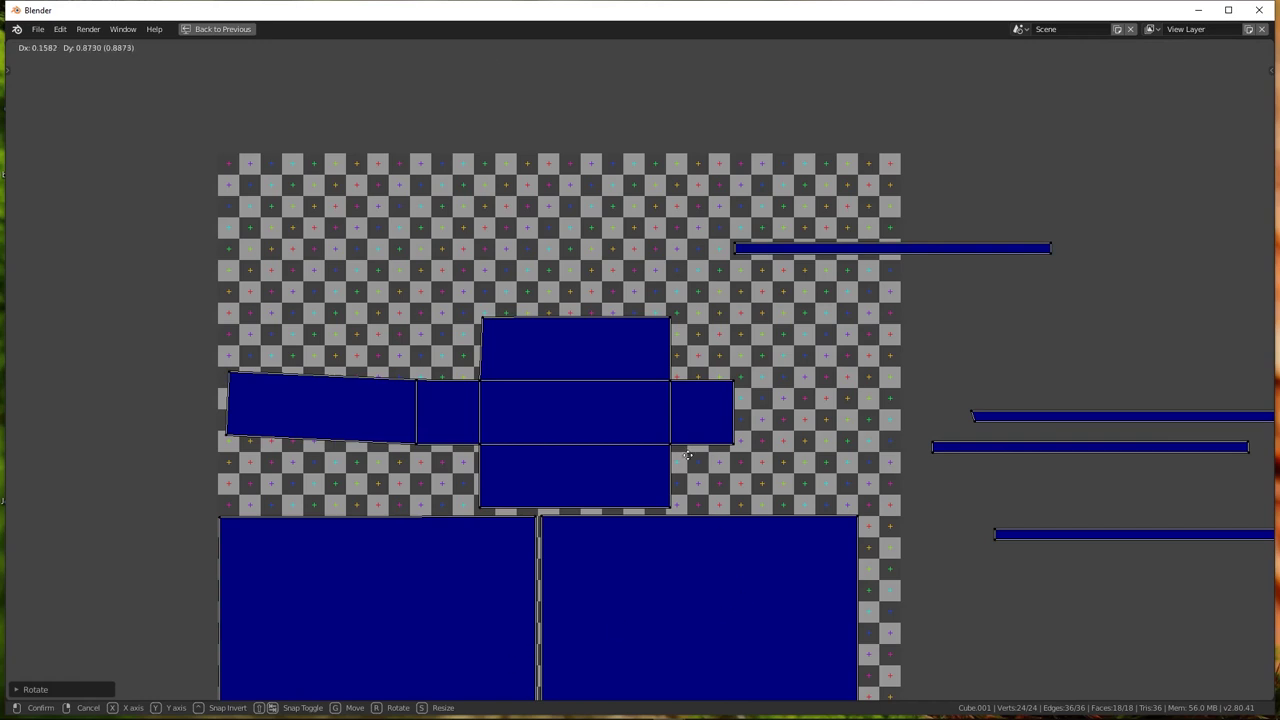
{"action": "left_click", "coordinate": [300, 655]}
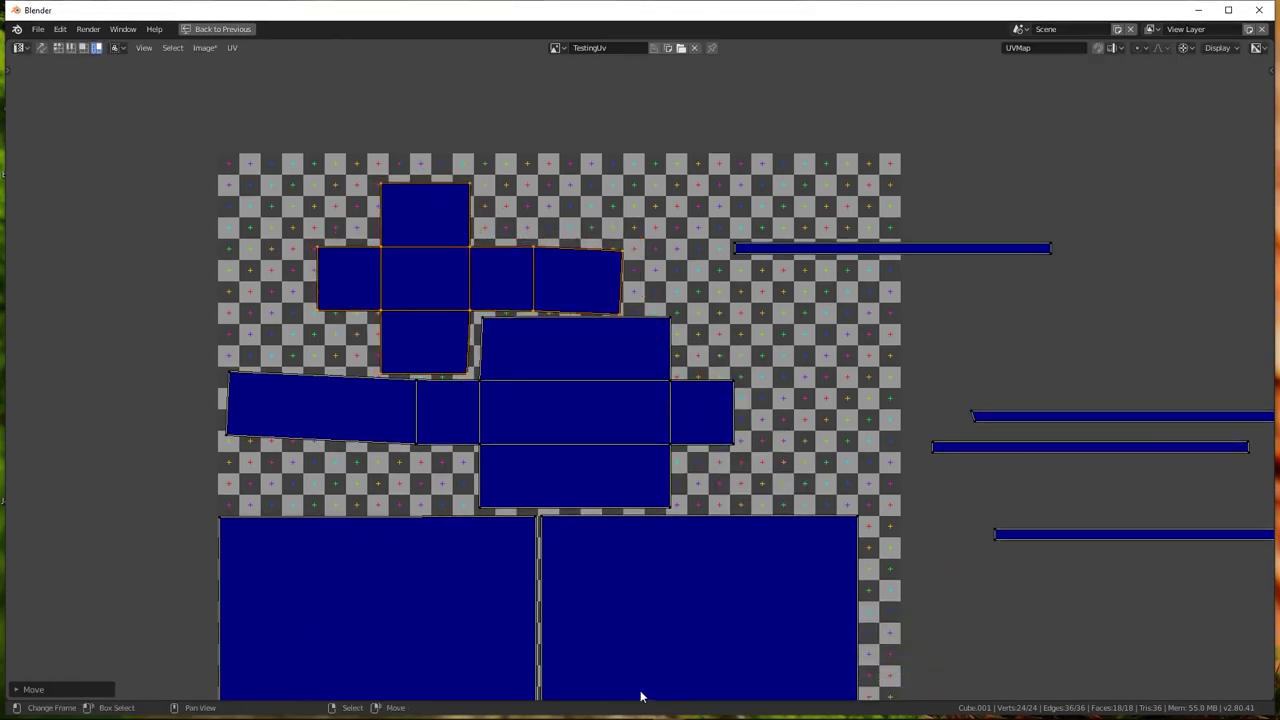
{"action": "scroll", "coordinate": [708, 535], "scroll_direction": "down", "scroll_amount": 2}
{"action": "middle_click_drag", "start_coordinate": [708, 535], "coordinate": [705, 377]}
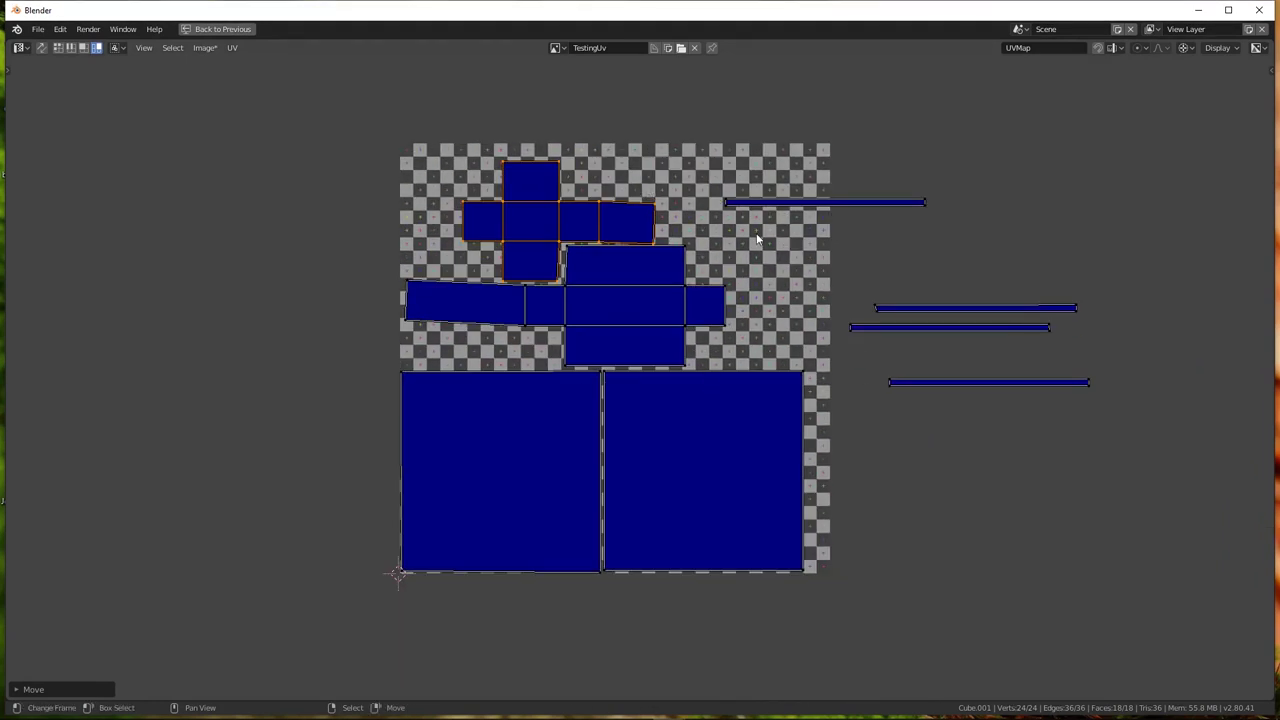
Drag the four thin strips onto the texture's top edge, stacking them one above another
{"action": "left_click_drag", "start_coordinate": [770, 204], "coordinate": [613, 190]}
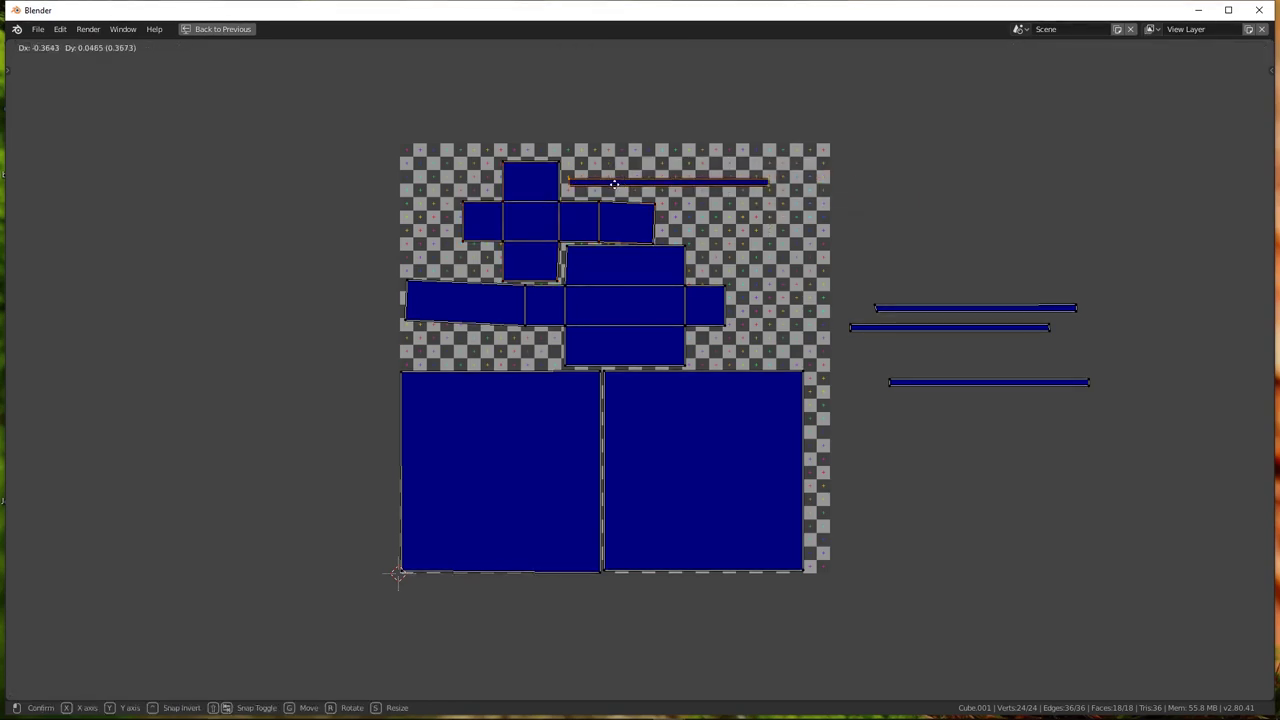
{"action": "left_click", "coordinate": [613, 190]}
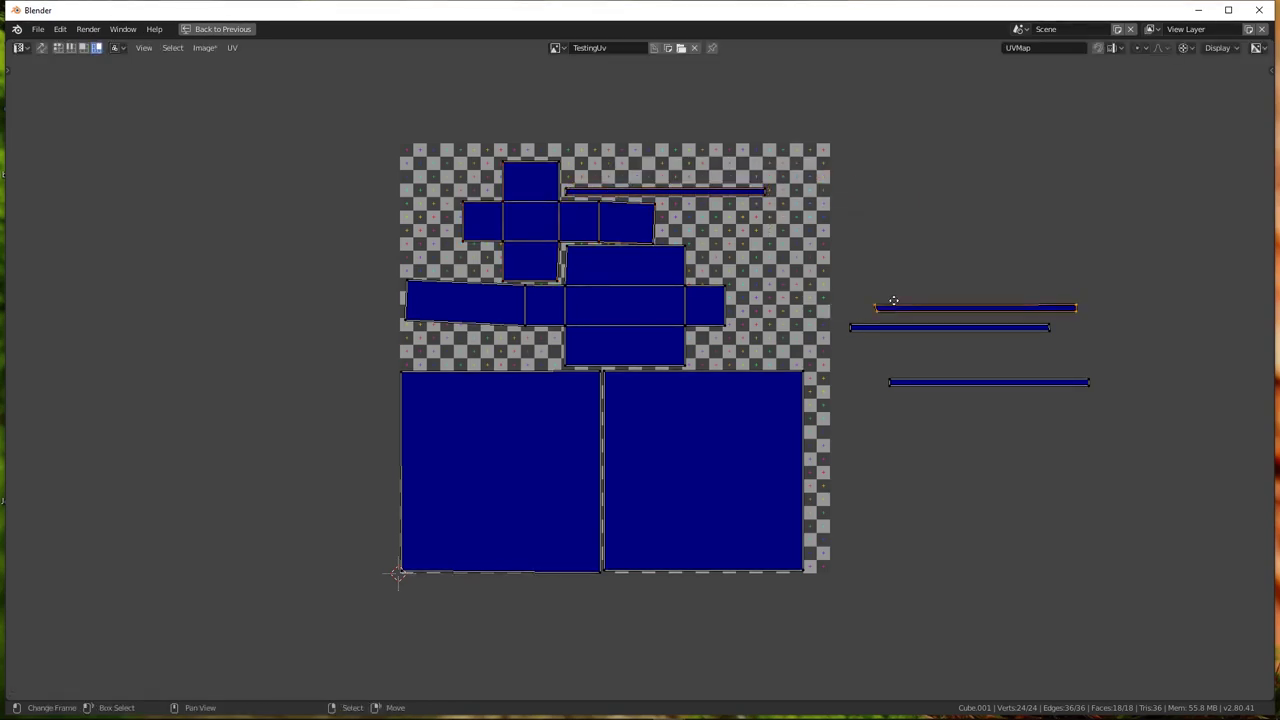
{"action": "left_click_drag", "start_coordinate": [886, 305], "coordinate": [601, 160]}
{"action": "left_click", "coordinate": [593, 177]}
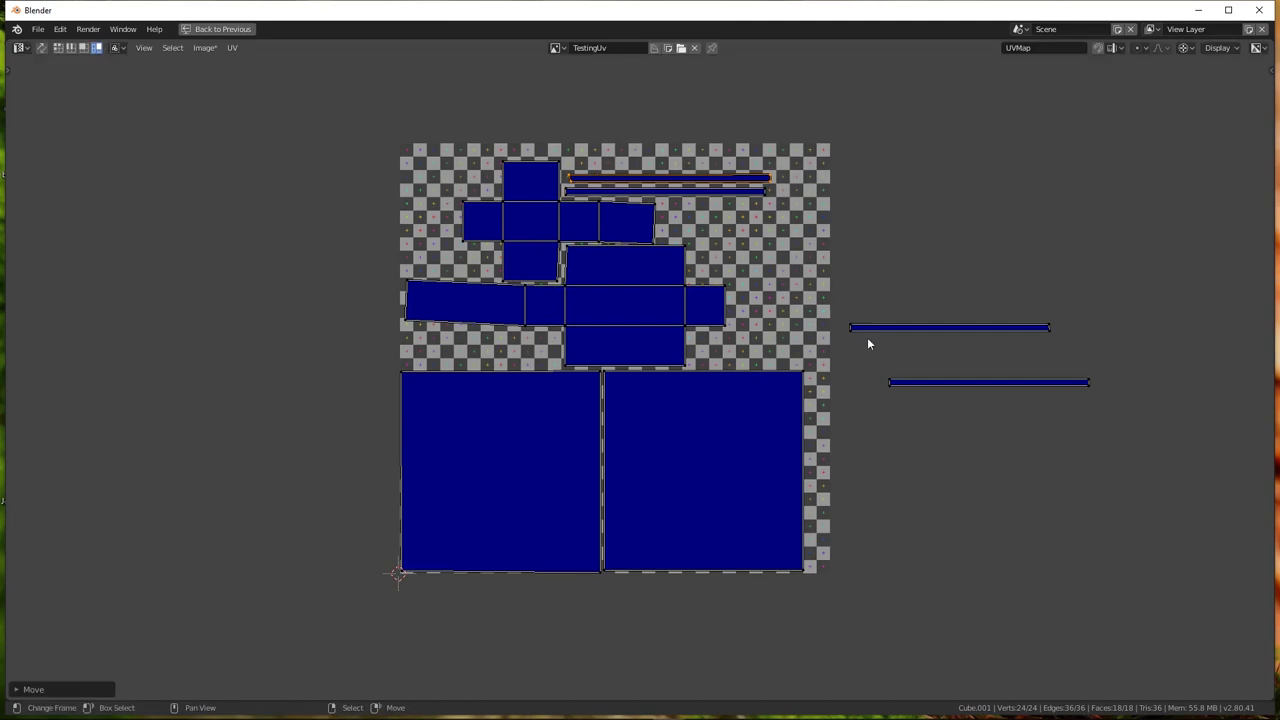
{"action": "mouse_move", "coordinate": [869, 327]}
{"action": "left_mouse_down"}
{"action": "mouse_move", "coordinate": [704, 118]}
{"action": "mouse_move", "coordinate": [593, 160]}
{"action": "left_mouse_up"}
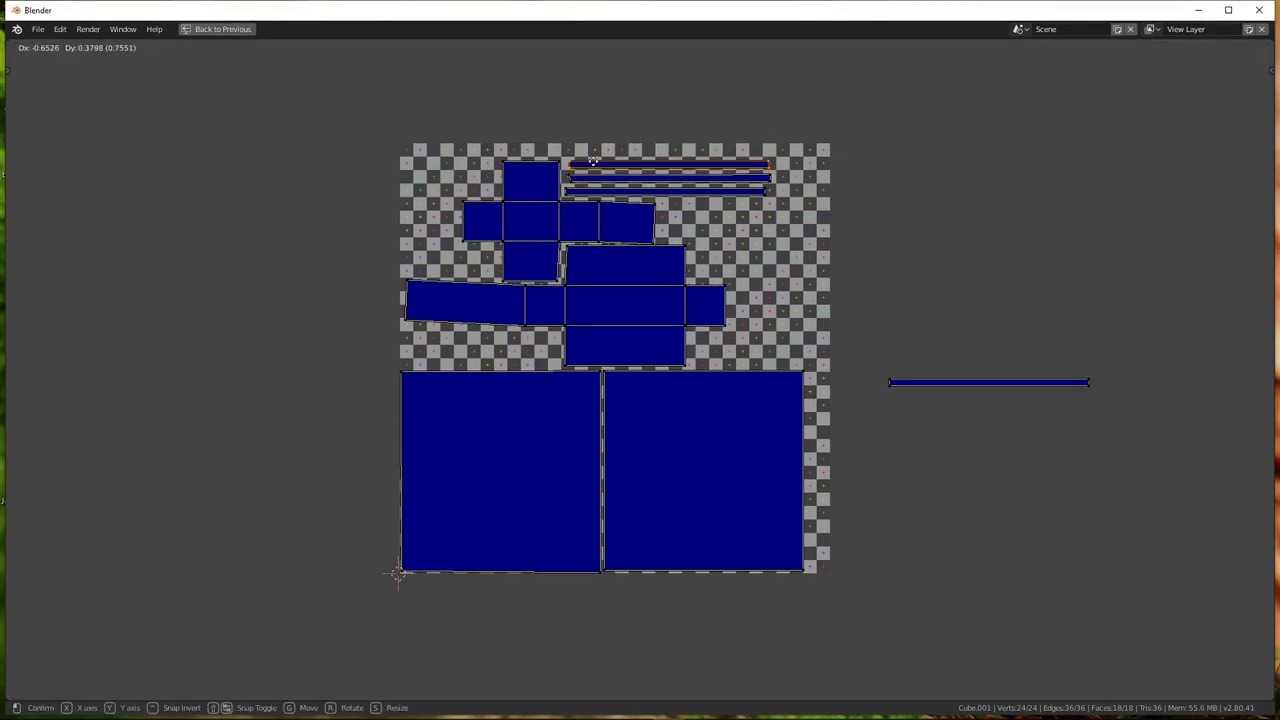
{"action": "left_click", "coordinate": [593, 161]}
{"action": "left_click_drag", "start_coordinate": [904, 372], "coordinate": [595, 154]}
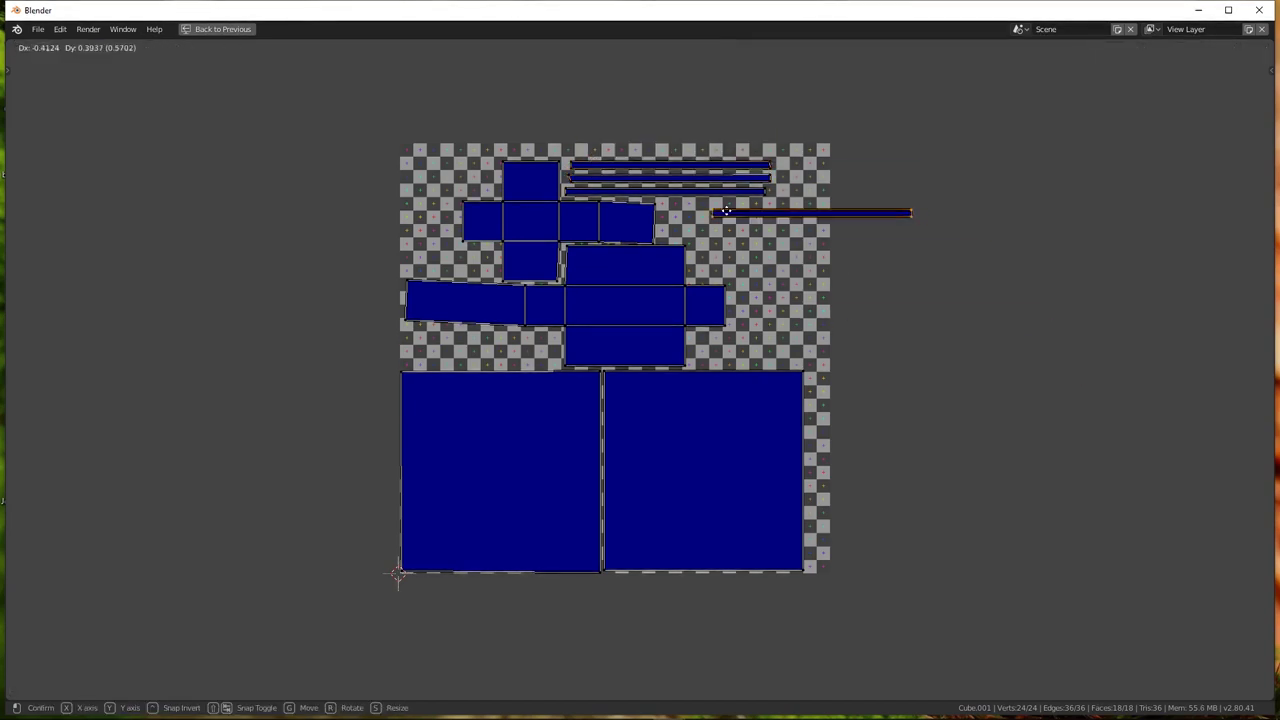
{"action": "left_click", "coordinate": [586, 156]}
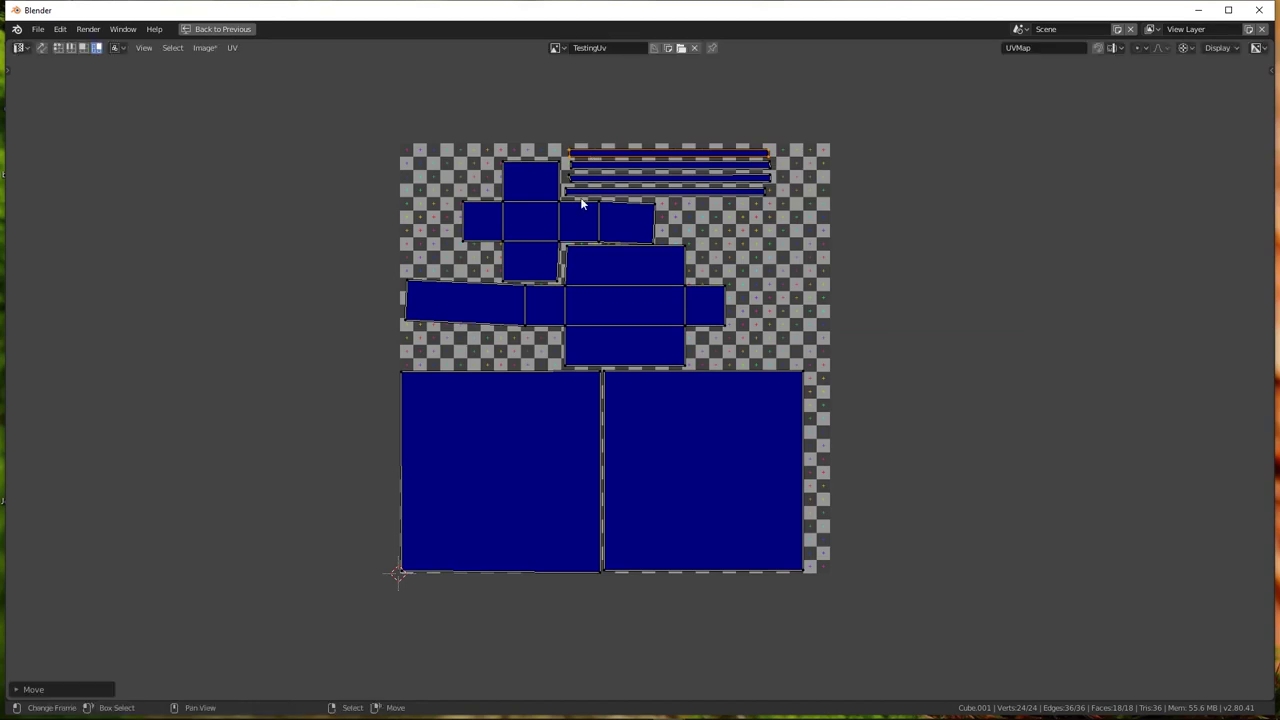
Select all UV islands, scale them up about 1.01×, and nudge the whole layout
{"action": "key", "text": "a"}
{"action": "scroll", "coordinate": [734, 128], "scroll_direction": "up", "scroll_amount": 5}
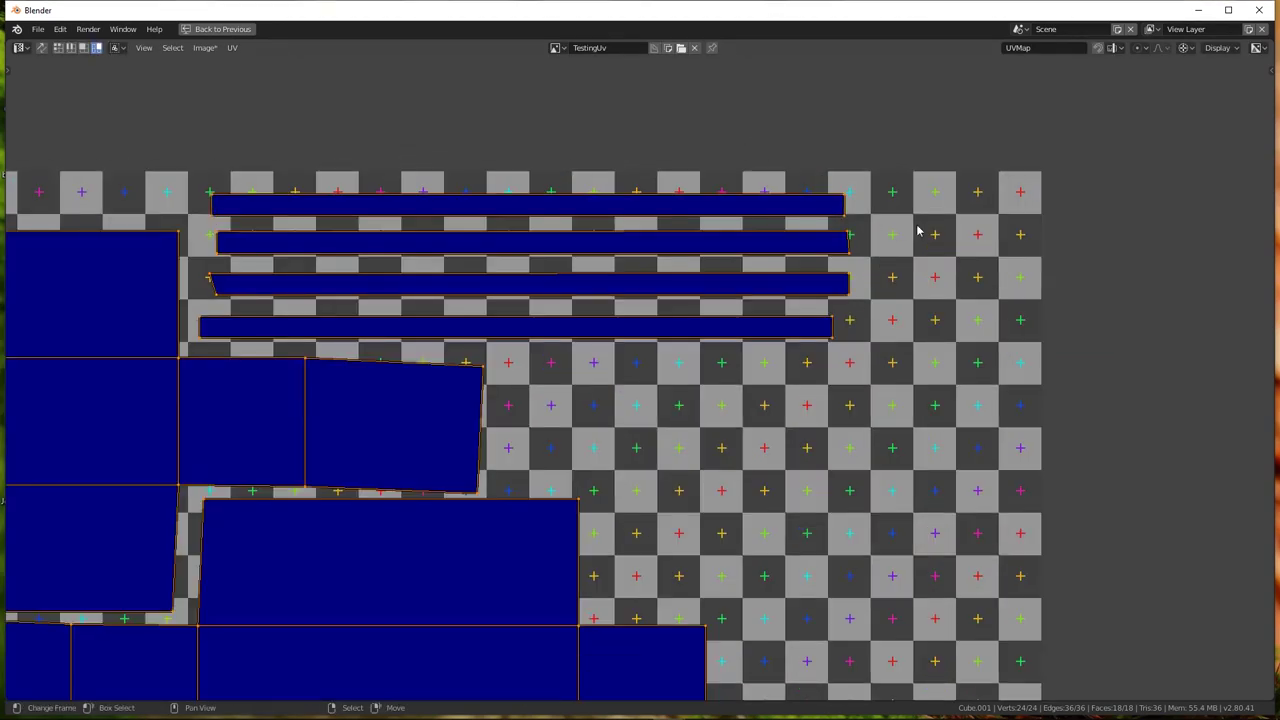
{"action": "key", "text": "s"}
{"action": "left_click", "coordinate": [1020, 177]}
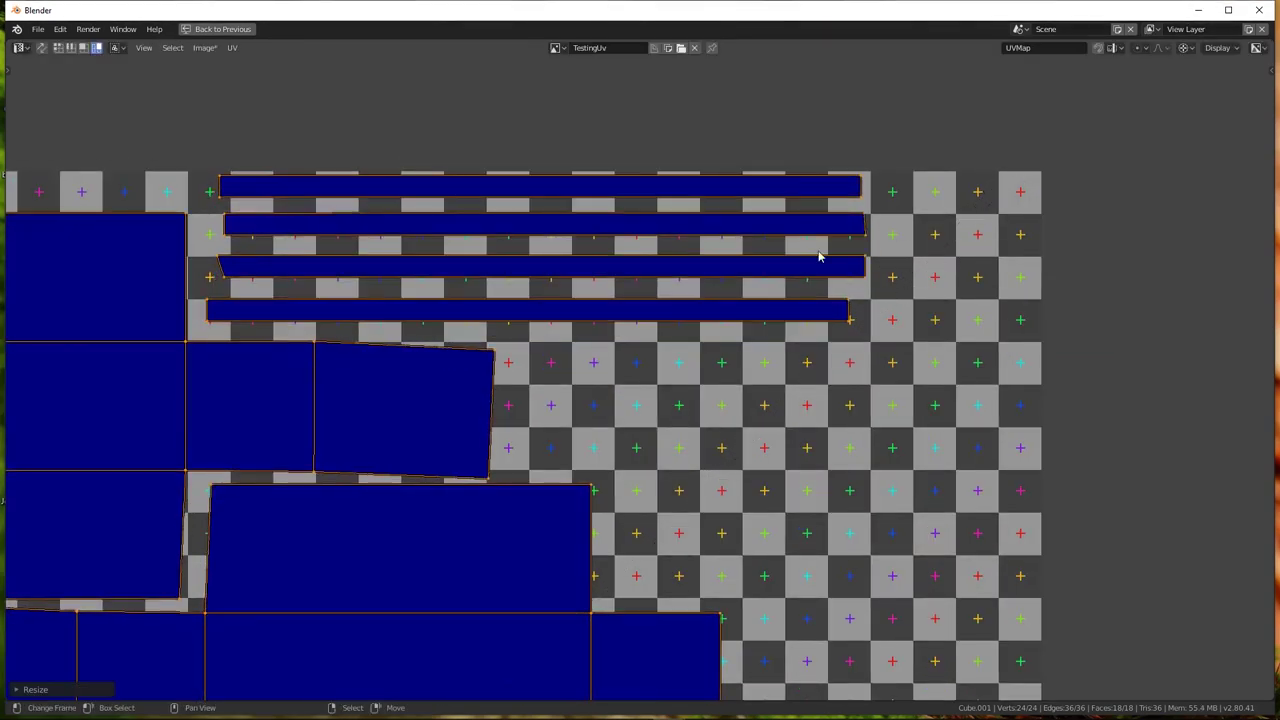
{"action": "scroll", "coordinate": [810, 255], "scroll_direction": "down", "scroll_amount": 6}
{"action": "scroll", "coordinate": [660, 325], "scroll_direction": "up", "scroll_amount": 4}
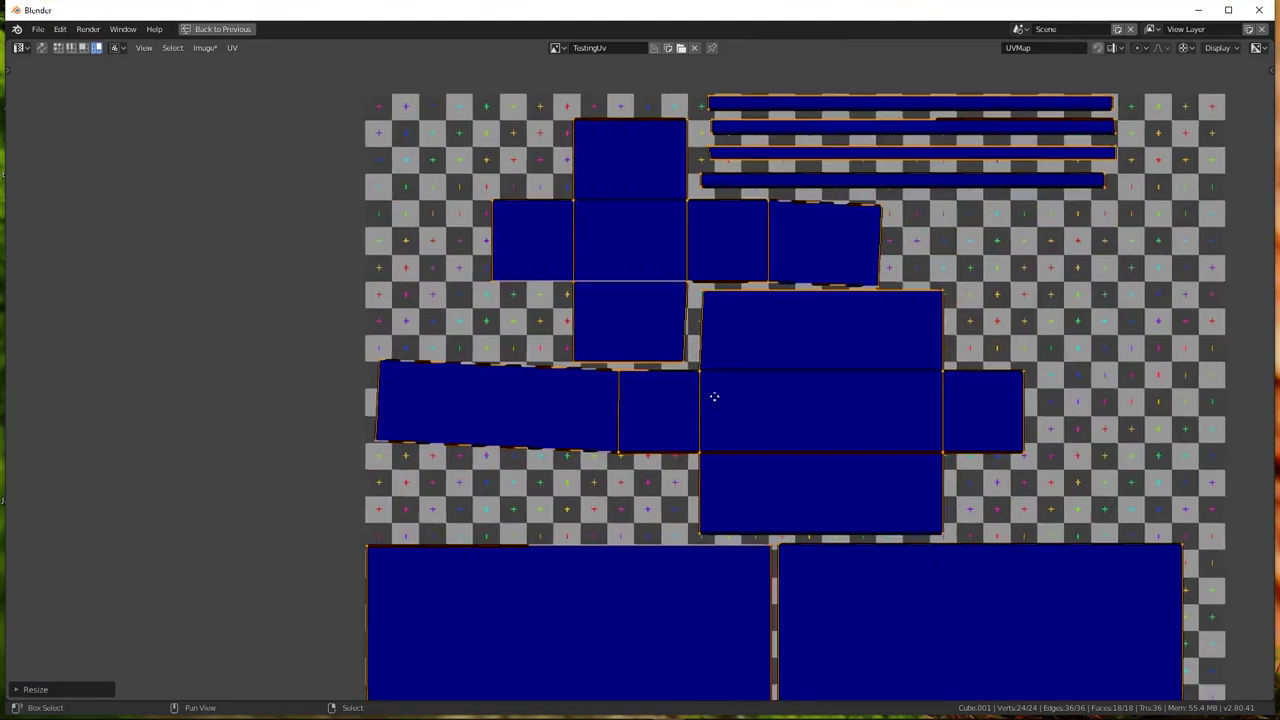
{"action": "middle_click_drag", "start_coordinate": [714, 397], "coordinate": [708, 362]}
{"action": "scroll", "coordinate": [715, 358], "scroll_direction": "up", "scroll_amount": 2}
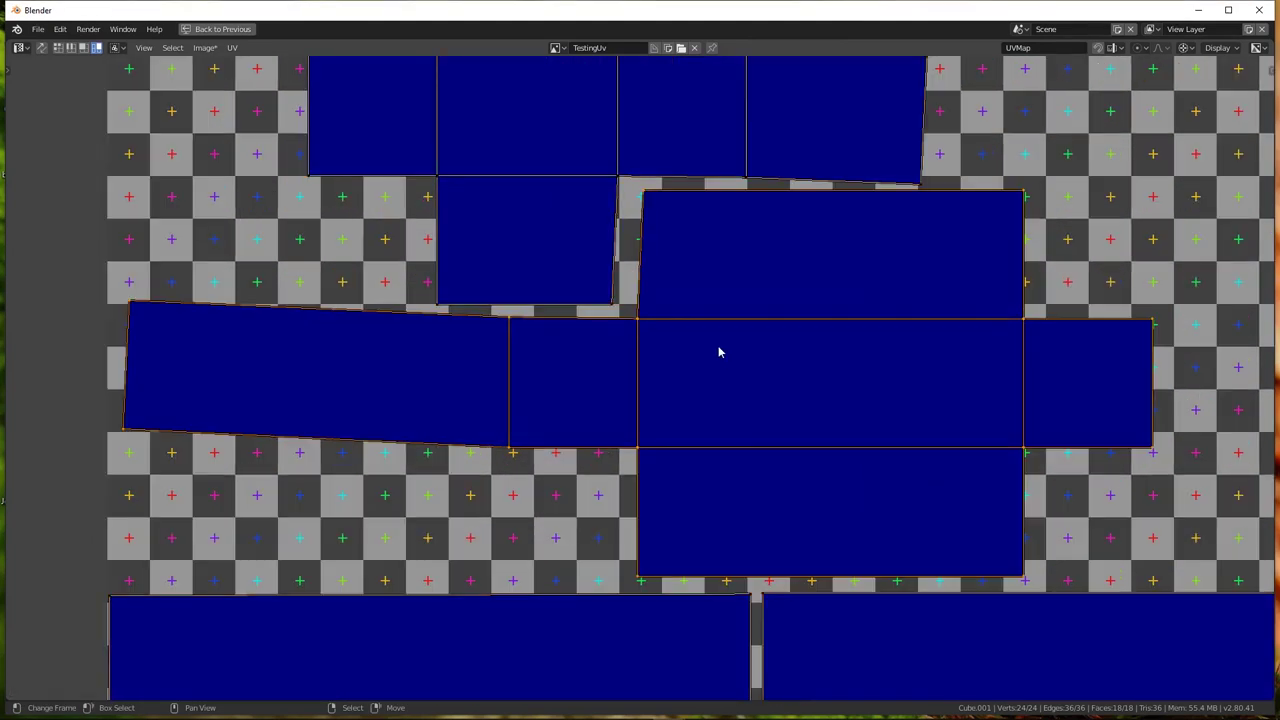
{"action": "key", "text": "g"}
{"action": "left_click", "coordinate": [727, 353]}
Slide the slanted strip down into its gap and reposition the top thin strip
{"action": "scroll", "coordinate": [727, 353], "scroll_direction": "down", "scroll_amount": 5}
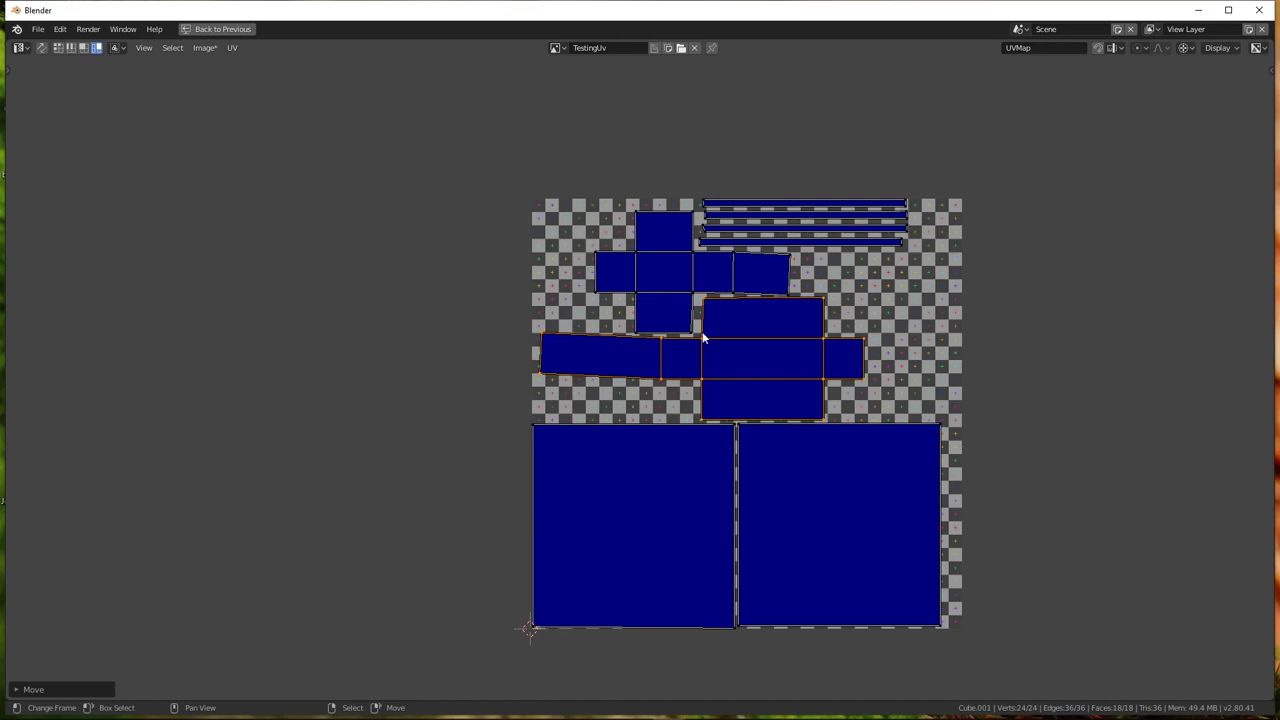
{"action": "scroll", "coordinate": [812, 219], "scroll_direction": "up", "scroll_amount": 3}
{"action": "scroll", "coordinate": [791, 229], "scroll_direction": "up", "scroll_amount": 4}
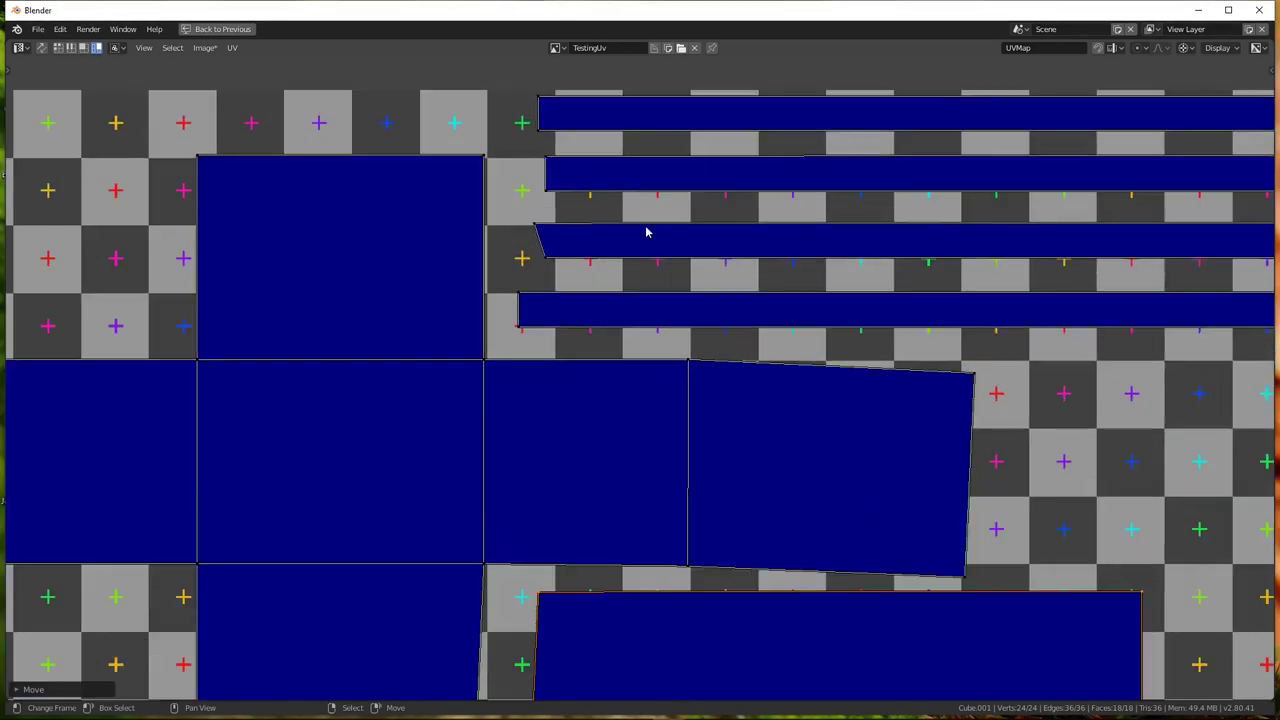
{"action": "scroll", "coordinate": [646, 229], "scroll_direction": "up", "scroll_amount": 3}
{"action": "scroll", "coordinate": [597, 240], "scroll_direction": "down", "scroll_amount": 3}
{"action": "scroll", "coordinate": [551, 234], "scroll_direction": "up", "scroll_amount": 3}
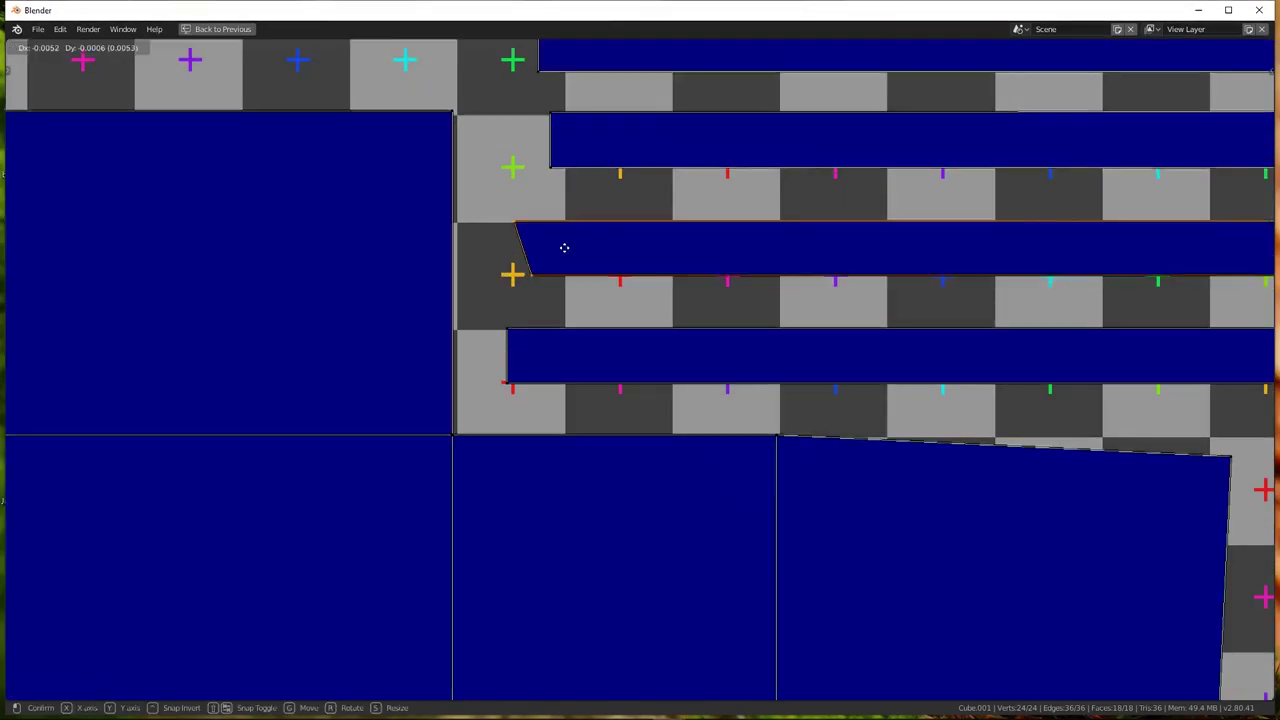
{"action": "left_click_drag", "start_coordinate": [563, 249], "coordinate": [560, 275]}
{"action": "left_click_drag", "start_coordinate": [606, 143], "coordinate": [577, 168]}
{"action": "scroll", "coordinate": [586, 149], "scroll_direction": "down", "scroll_amount": 3}
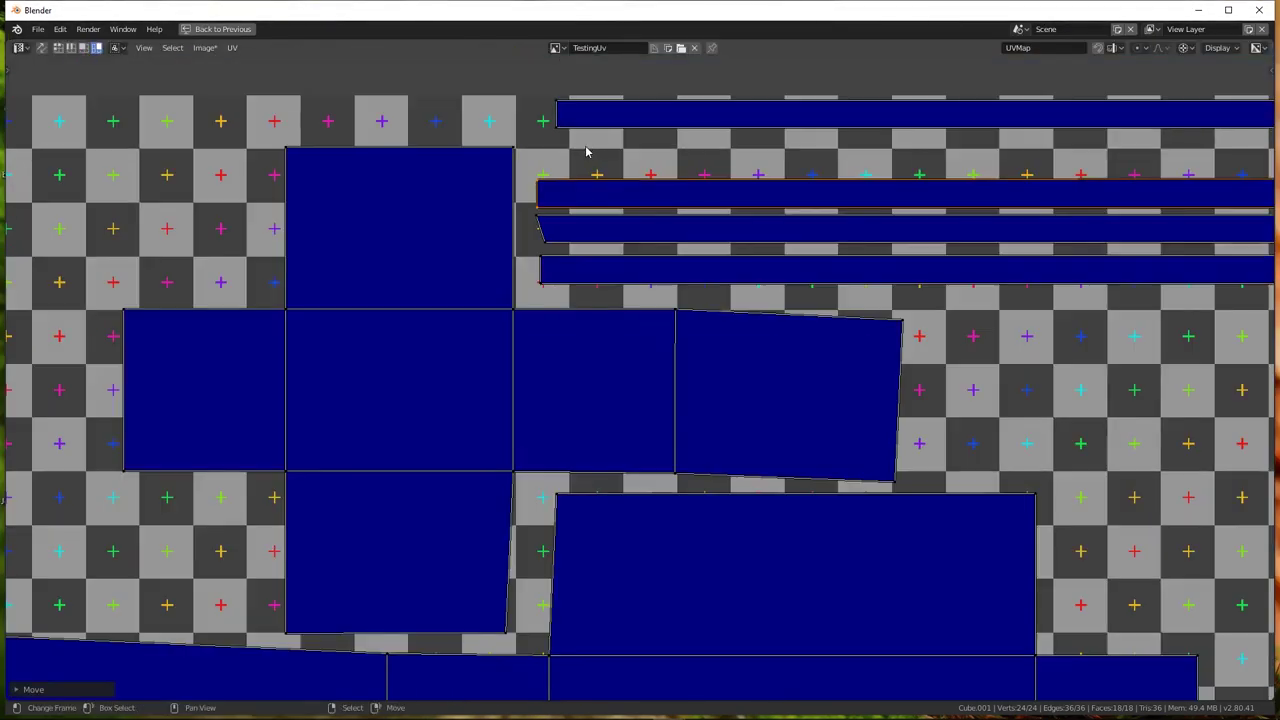
{"action": "scroll", "coordinate": [577, 168], "scroll_direction": "down", "scroll_amount": 3}
{"action": "scroll", "coordinate": [580, 170], "scroll_direction": "down", "scroll_amount": 3}
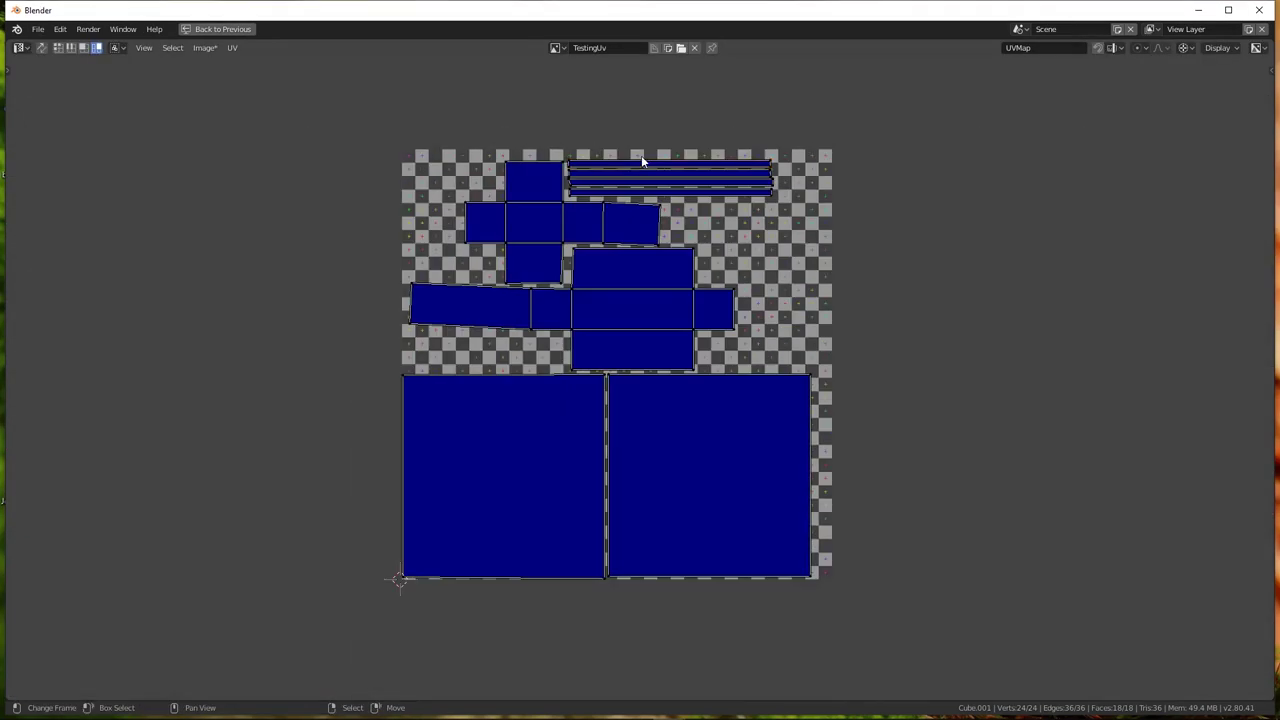
{"action": "scroll", "coordinate": [768, 120], "scroll_direction": "up", "scroll_amount": 3}
Scale the islands slightly so they fill the checker texture
{"action": "key", "text": "s"}
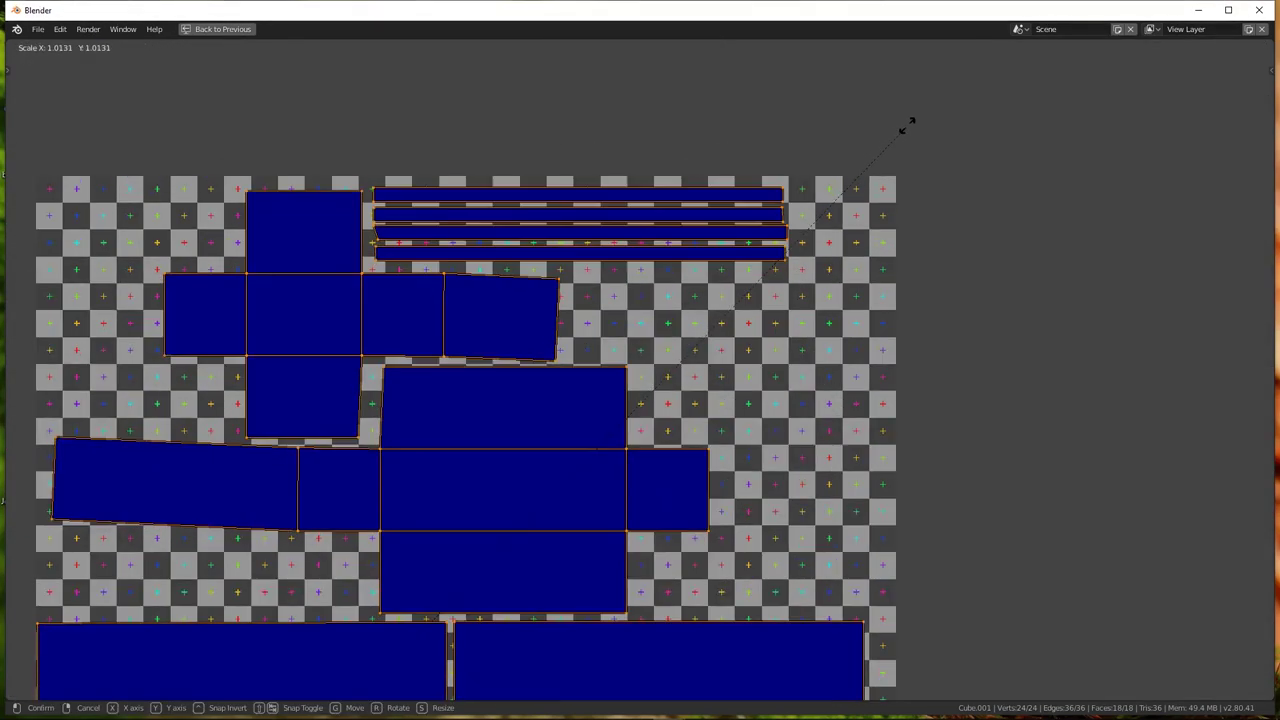
{"action": "left_click", "coordinate": [915, 121]}
{"action": "scroll", "coordinate": [882, 155], "scroll_direction": "down", "scroll_amount": 4}
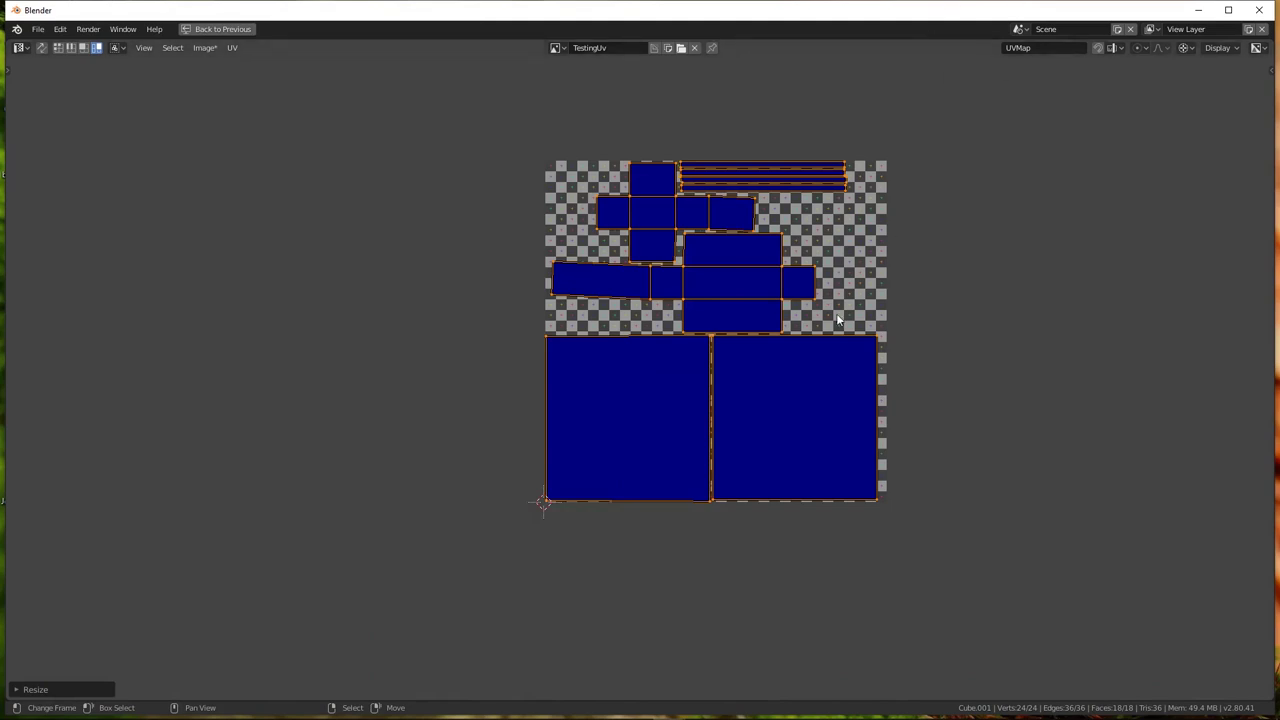
{"action": "scroll", "coordinate": [731, 177], "scroll_direction": "up", "scroll_amount": 3}
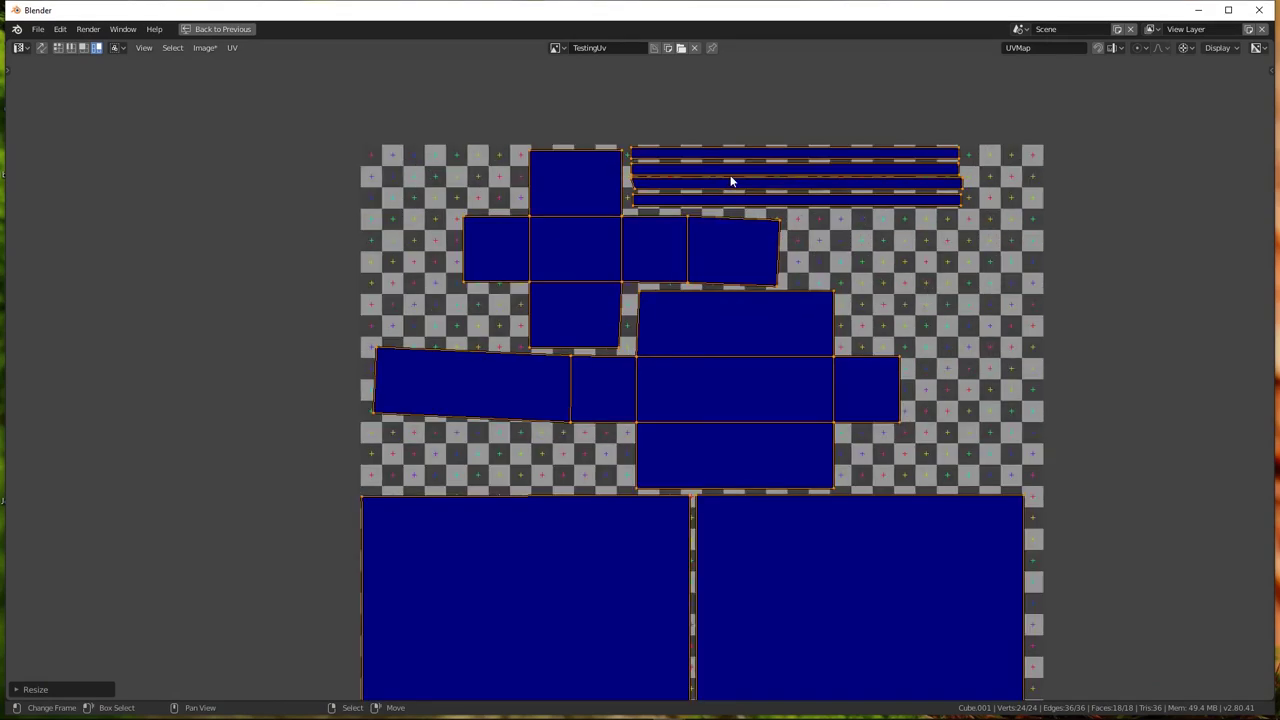
{"action": "scroll", "coordinate": [720, 143], "scroll_direction": "down", "scroll_amount": 2}
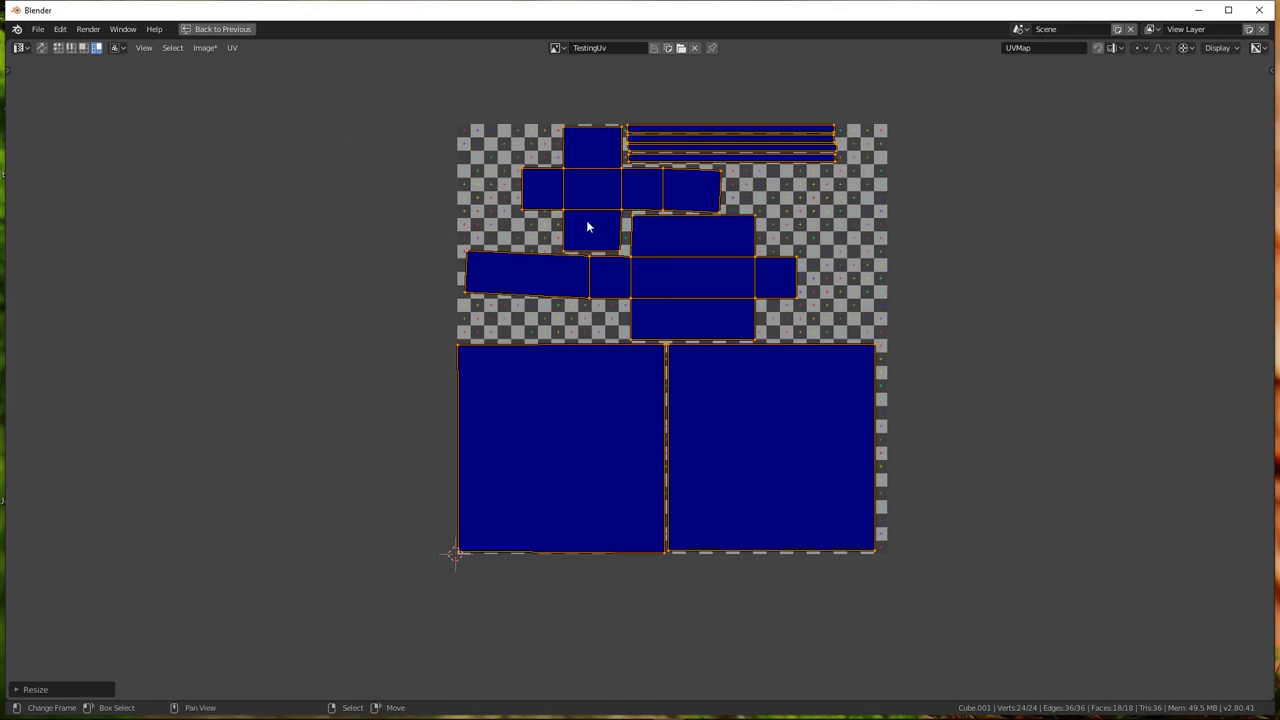
Recentre the UV layout in the view and leave Edit Mode
{"action": "scroll", "coordinate": [666, 400], "scroll_direction": "up", "scroll_amount": 5}
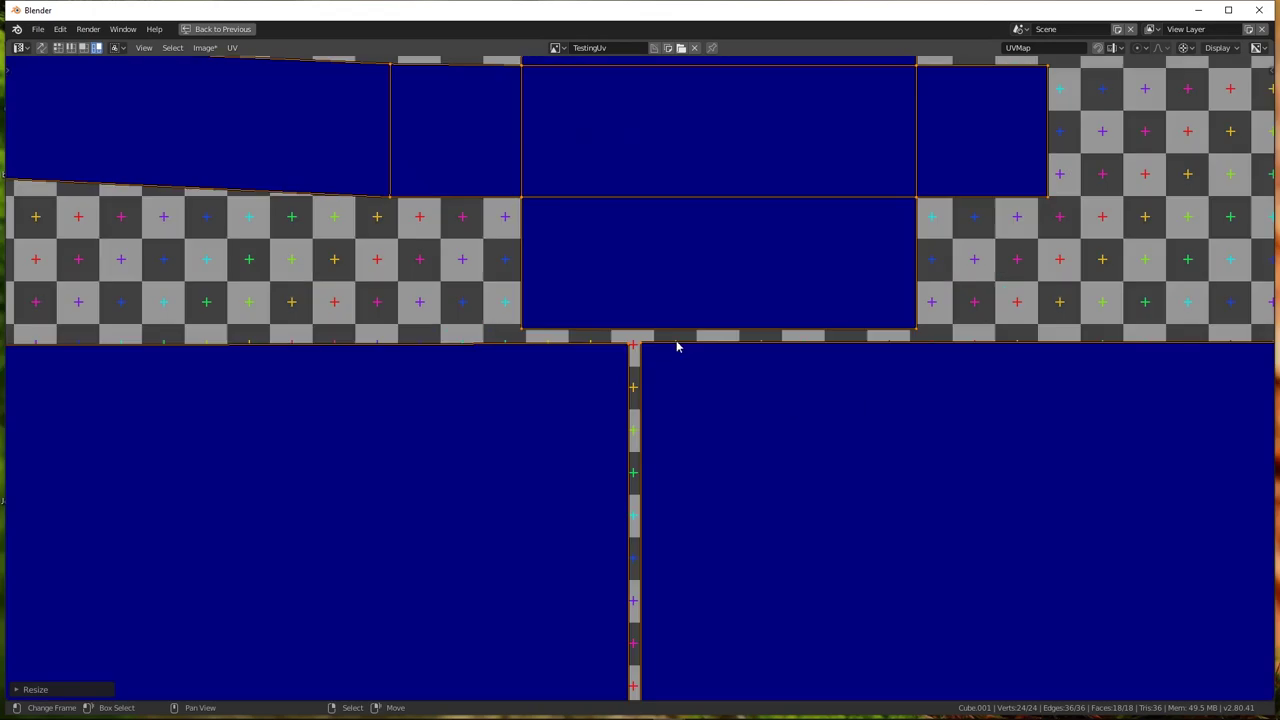
{"action": "scroll", "coordinate": [631, 346], "scroll_direction": "up", "scroll_amount": 5}
{"action": "scroll", "coordinate": [655, 360], "scroll_direction": "down", "scroll_amount": 6}
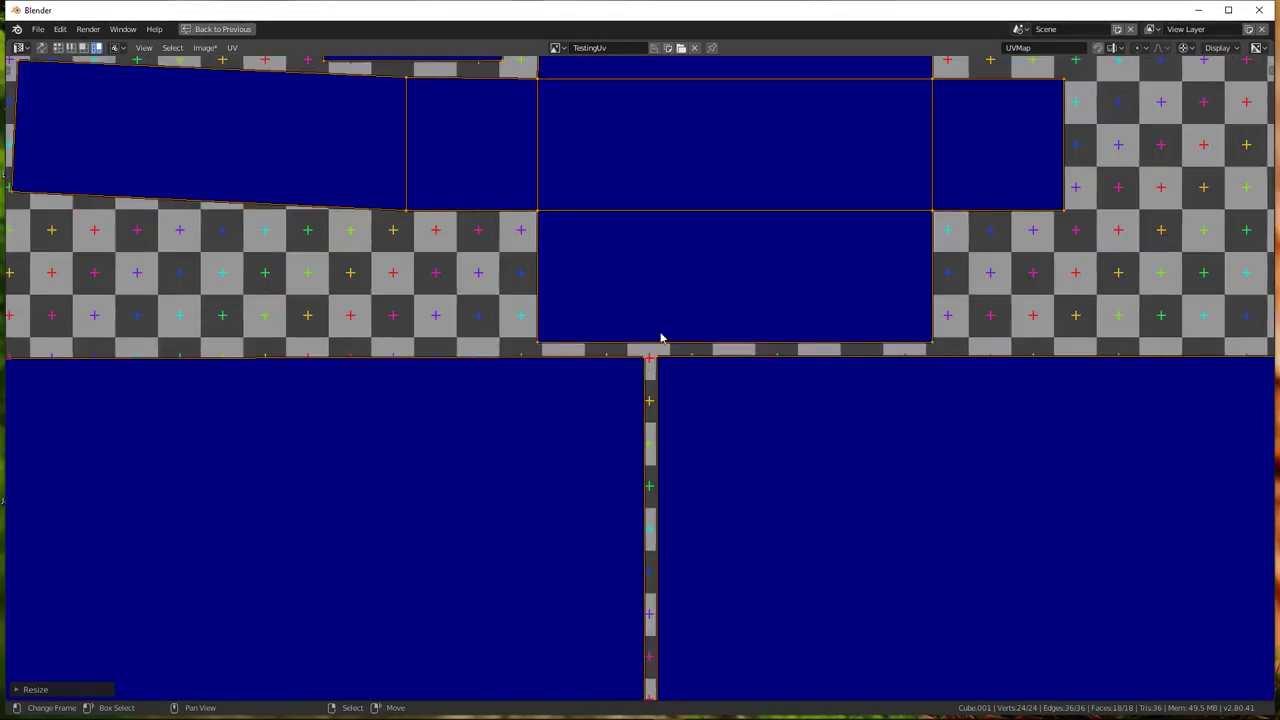
{"action": "scroll", "coordinate": [499, 206], "scroll_direction": "down", "scroll_amount": 6}
{"action": "scroll", "coordinate": [500, 150], "scroll_direction": "down", "scroll_amount": 1}
{"action": "scroll", "coordinate": [505, 95], "scroll_direction": "up", "scroll_amount": 2}
{"action": "scroll", "coordinate": [512, 83], "scroll_direction": "up", "scroll_amount": 2}
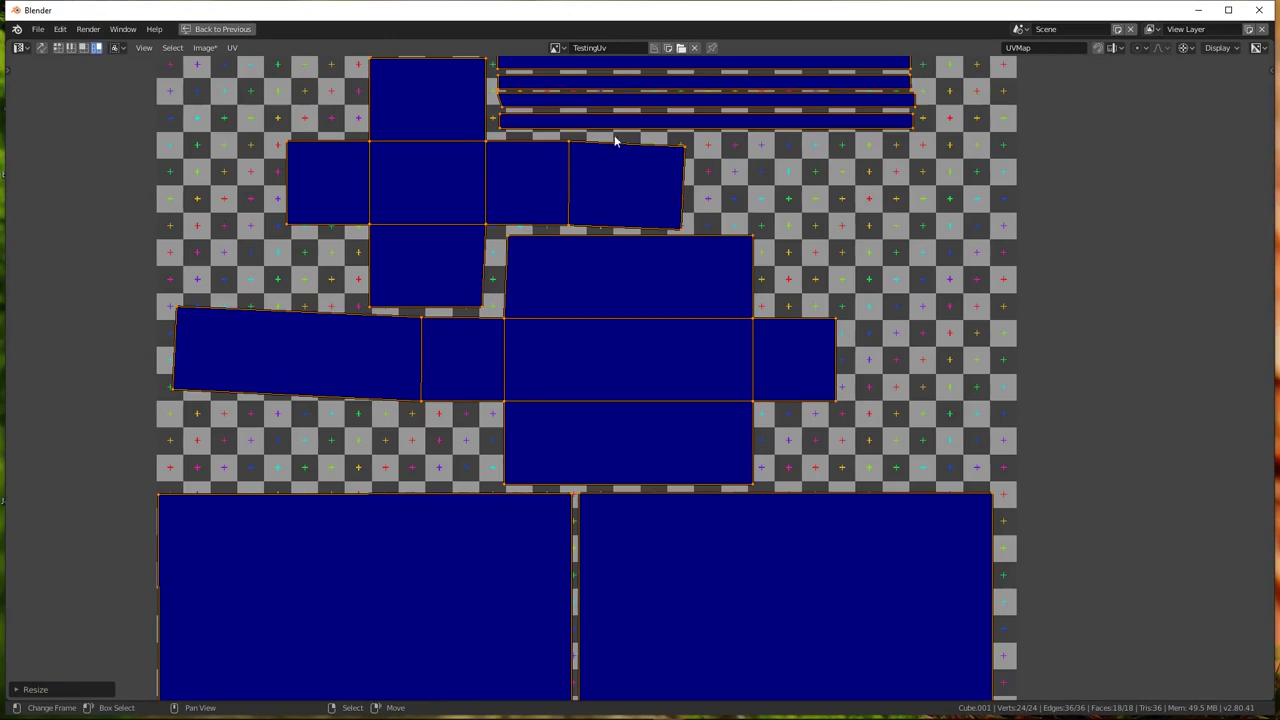
{"action": "scroll", "coordinate": [620, 140], "scroll_direction": "down", "scroll_amount": 6}
{"action": "middle_click_drag", "start_coordinate": [669, 248], "coordinate": [722, 350]}
{"action": "scroll", "coordinate": [722, 350], "scroll_direction": "up", "scroll_amount": 3}
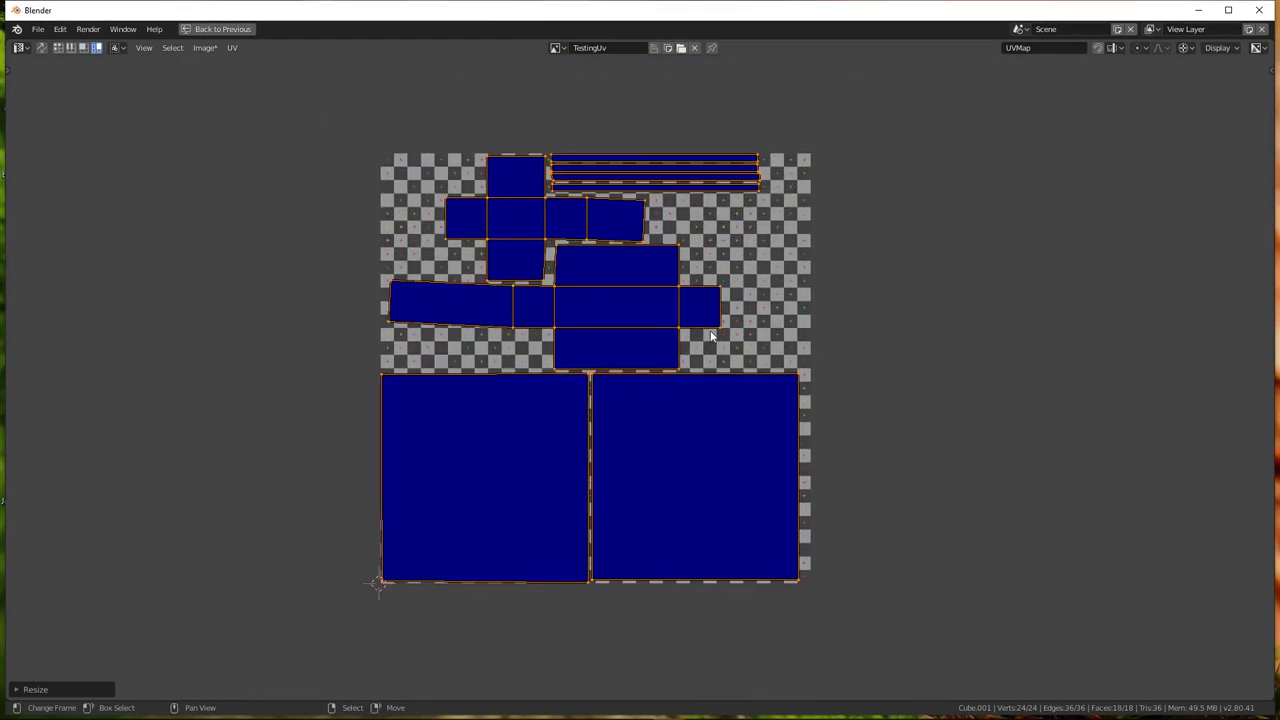
{"action": "key", "text": "Tab"}
Restore the UV Editing layout and rename Cube.001's UVMap to UvsEmpacadas in Object Data properties
{"action": "key", "text": "ctrl+space"}
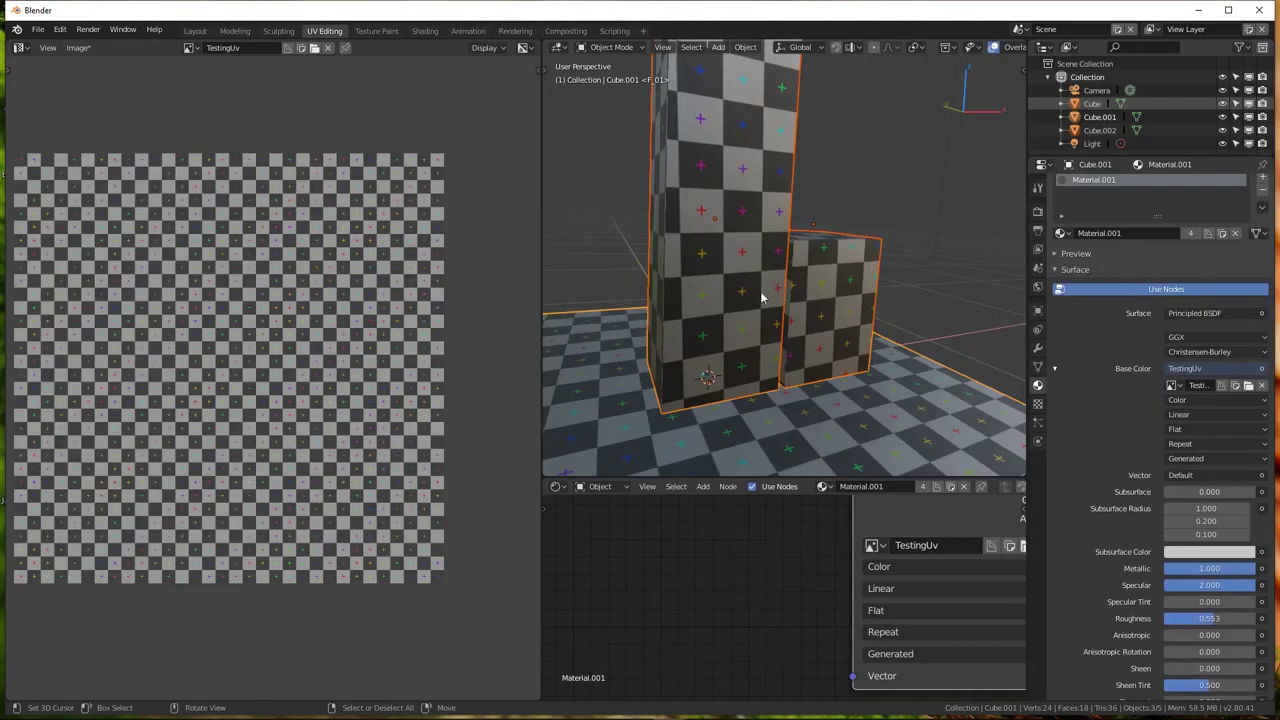
{"action": "middle_click_drag", "start_coordinate": [765, 298], "coordinate": [924, 313]}
{"action": "left_click", "coordinate": [1038, 366]}
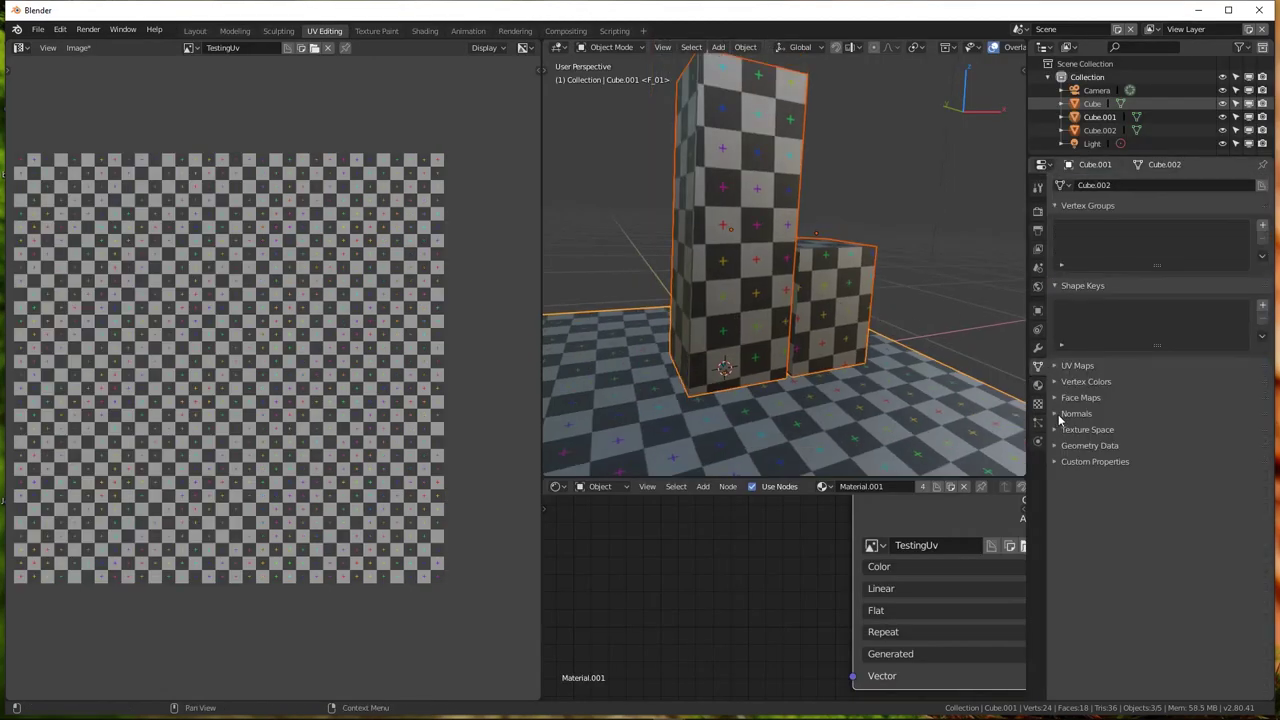
{"action": "left_click", "coordinate": [1070, 367]}
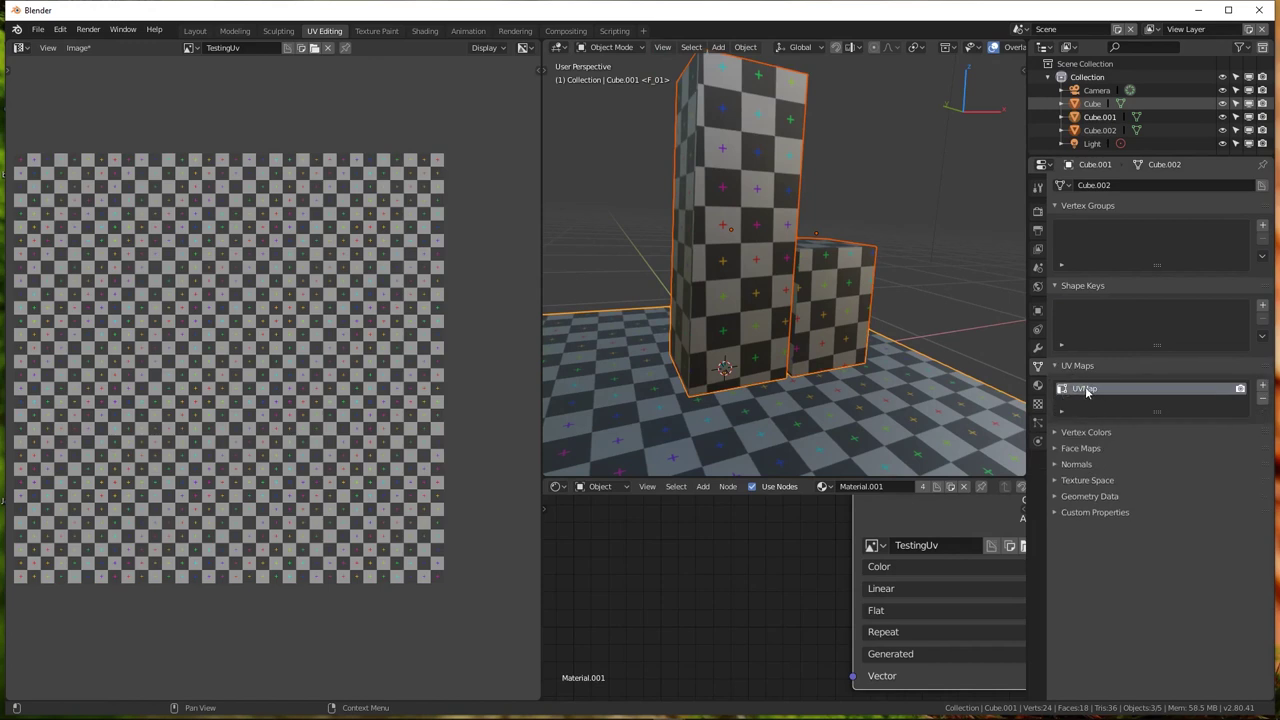
{"action": "double_click", "coordinate": [1087, 390]}
{"action": "type", "text": "UvsEmpacadas"}
{"action": "scroll", "coordinate": [332, 330], "scroll_direction": "down", "scroll_amount": 2}
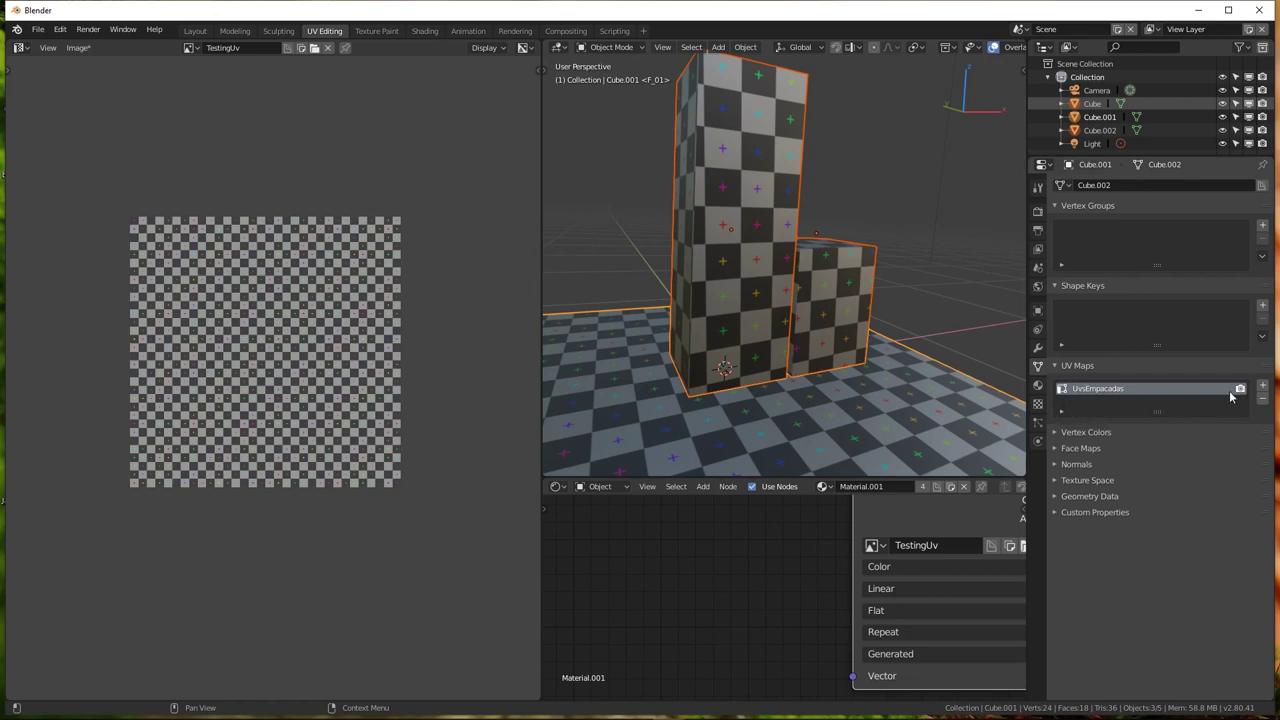
Add a second UV map and rotate all its UV islands 45° in Edit Mode
{"action": "left_click", "coordinate": [1262, 385]}
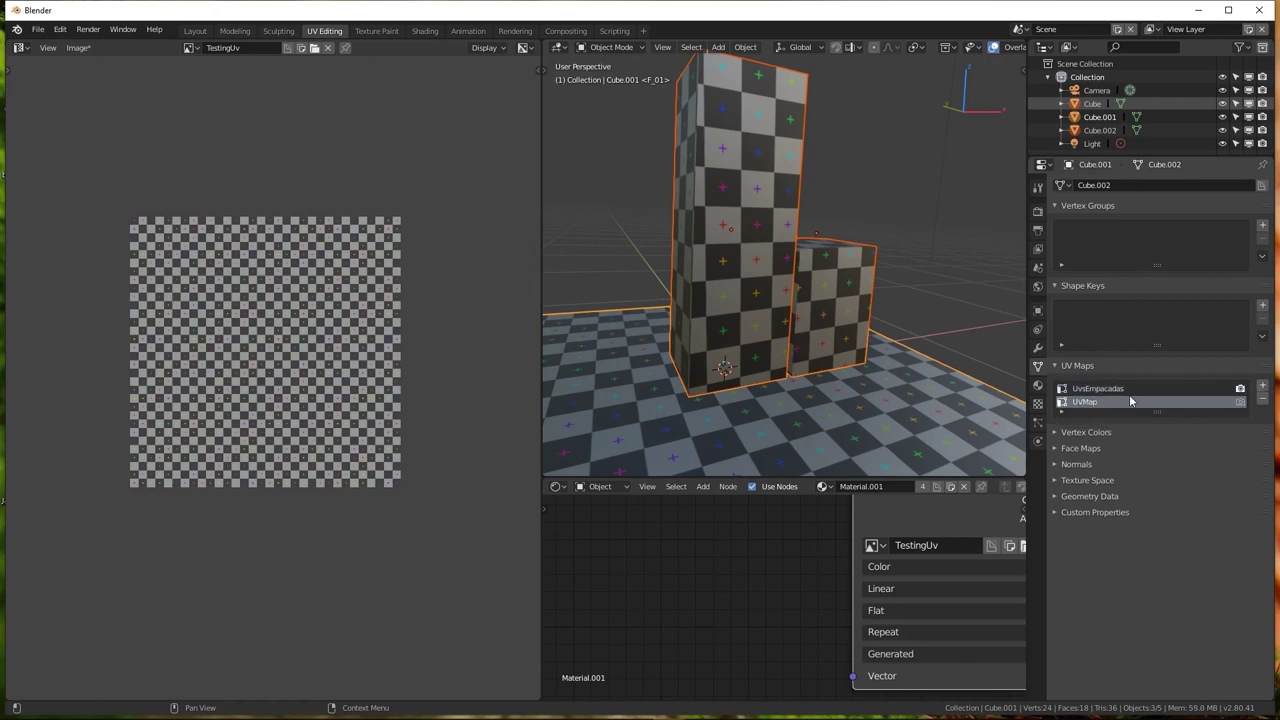
{"action": "key", "text": "Tab"}
{"action": "key", "text": "a"}
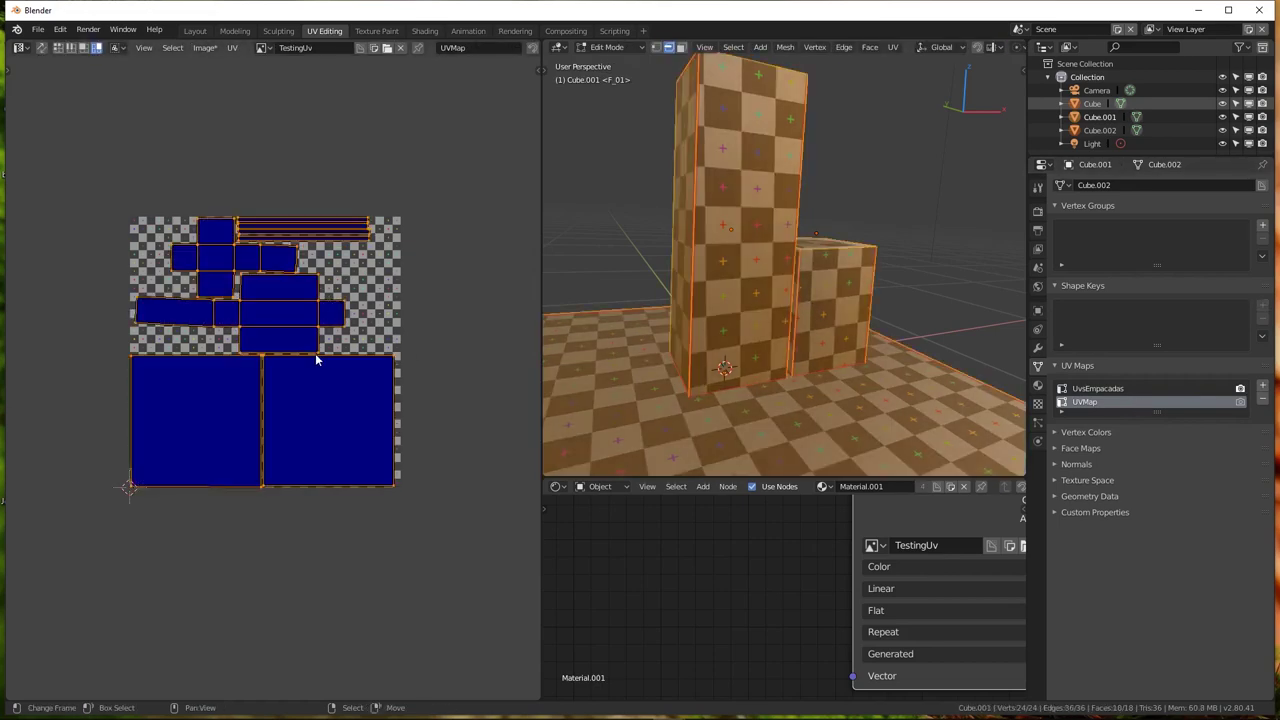
{"action": "key", "text": "r"}
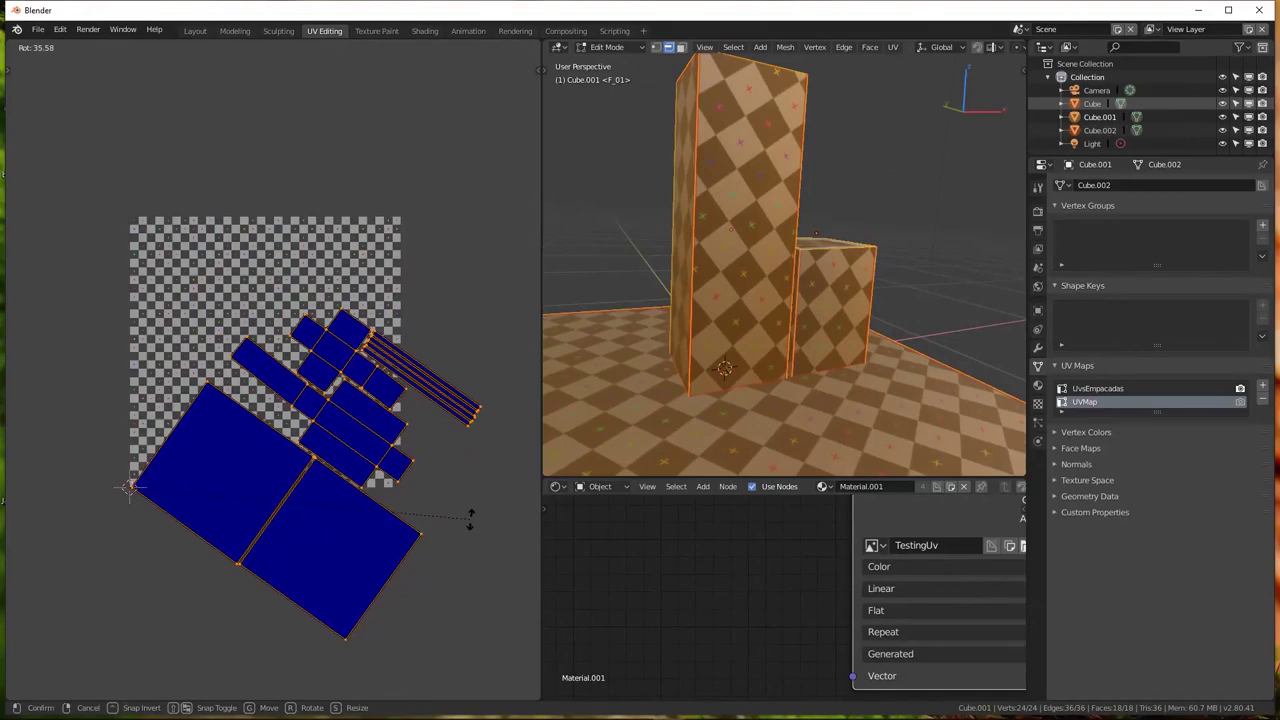
{"action": "type", "text": "45"}
{"action": "key", "text": "Return"}
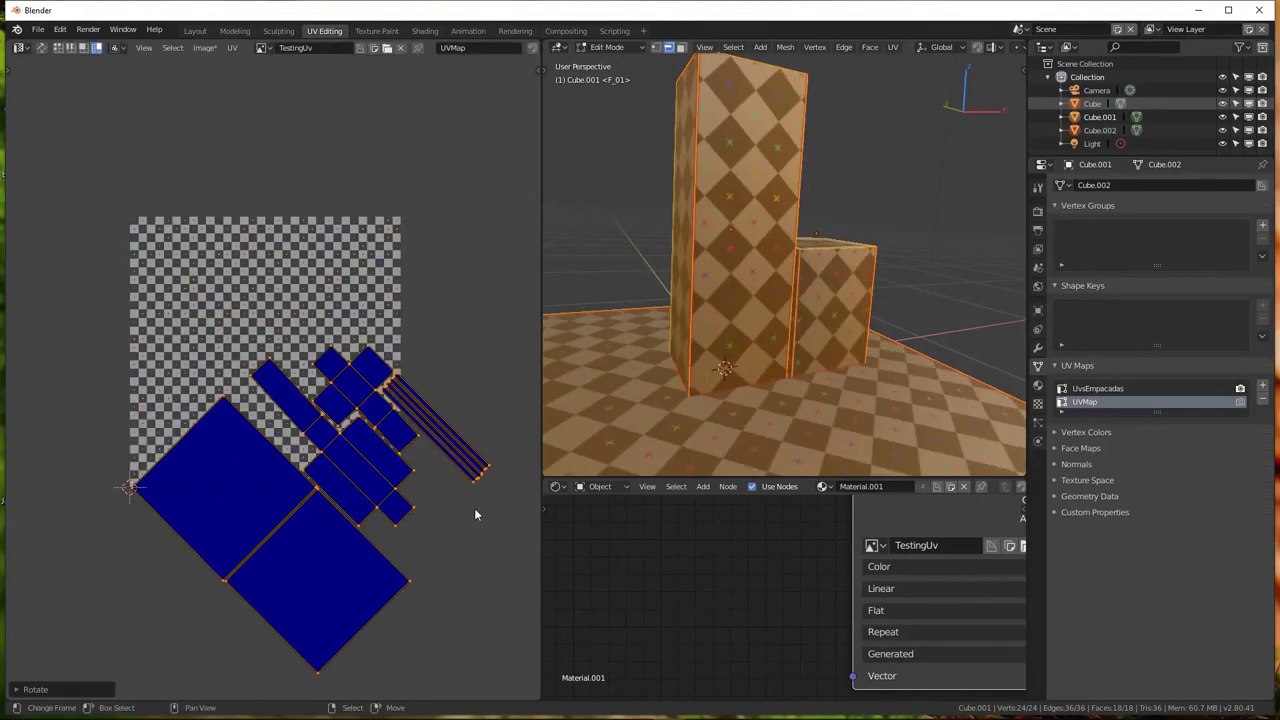
{"action": "key", "text": "ctrl+z"}
{"action": "key", "text": "ctrl+z"}
{"action": "key", "text": "ctrl+z"}
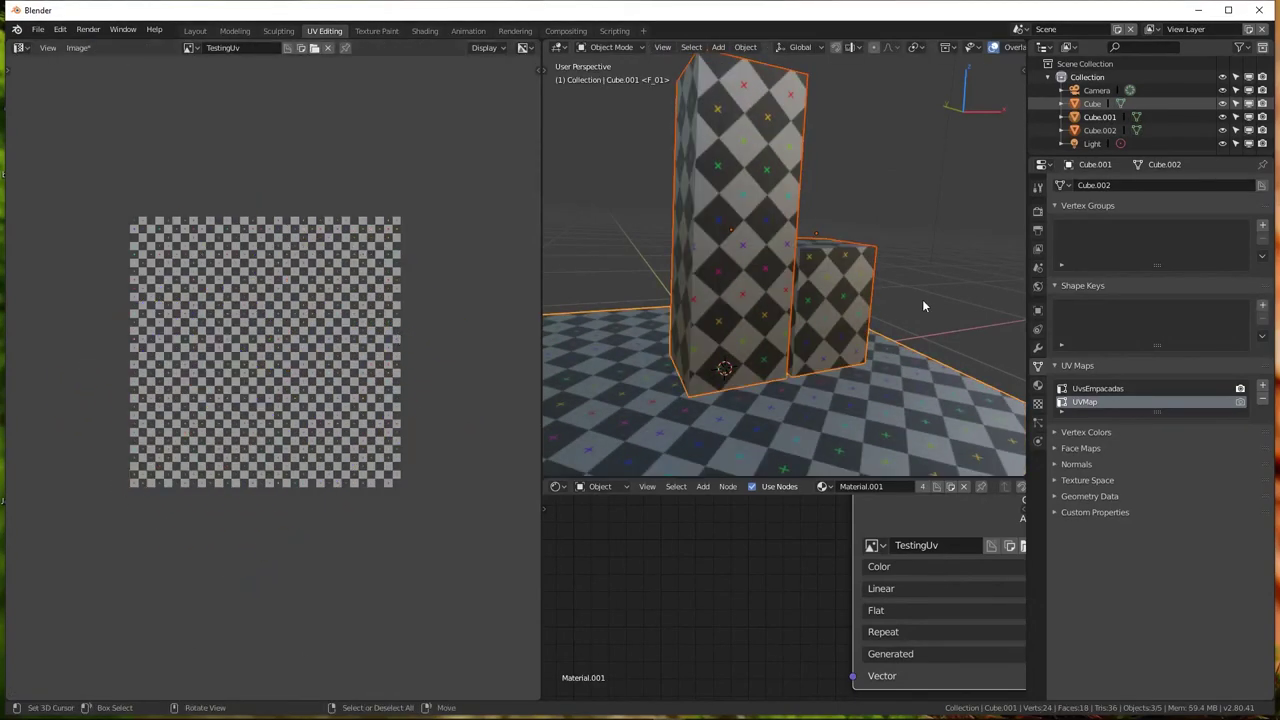
Switch the active UV map between UvsEmpacadas and UVMap to compare the checker, ending on UvsEmpacadas
{"action": "left_click", "coordinate": [1115, 393]}
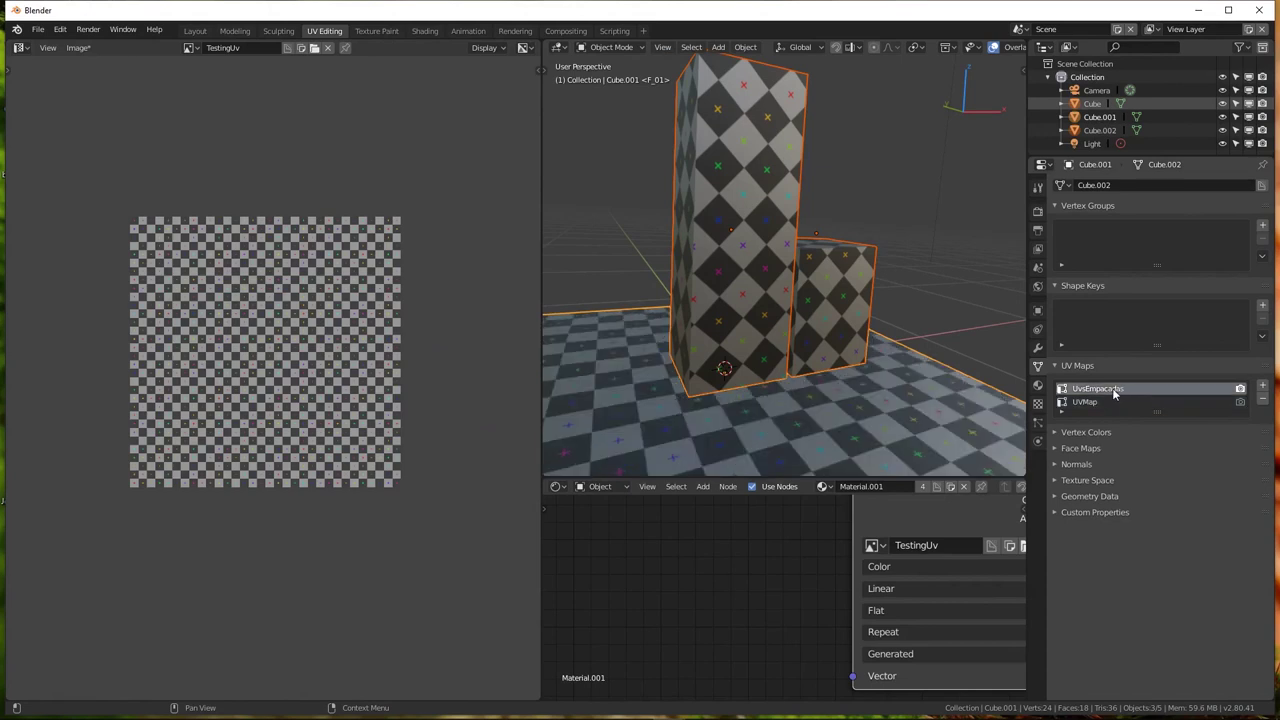
{"action": "key", "text": "ctrl+z"}
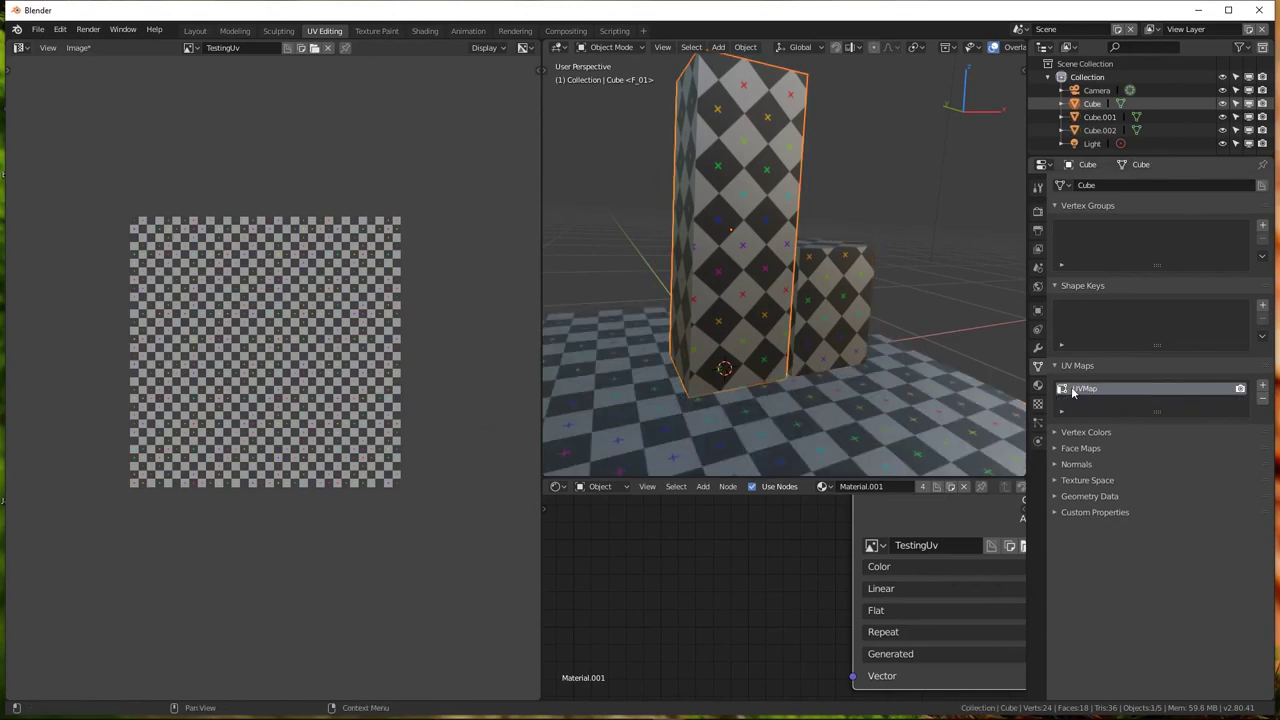
{"action": "key", "text": "ctrl+shift+z"}
{"action": "key", "text": "ctrl+shift+z"}
{"action": "scroll", "coordinate": [910, 362], "scroll_direction": "down", "scroll_amount": 3}
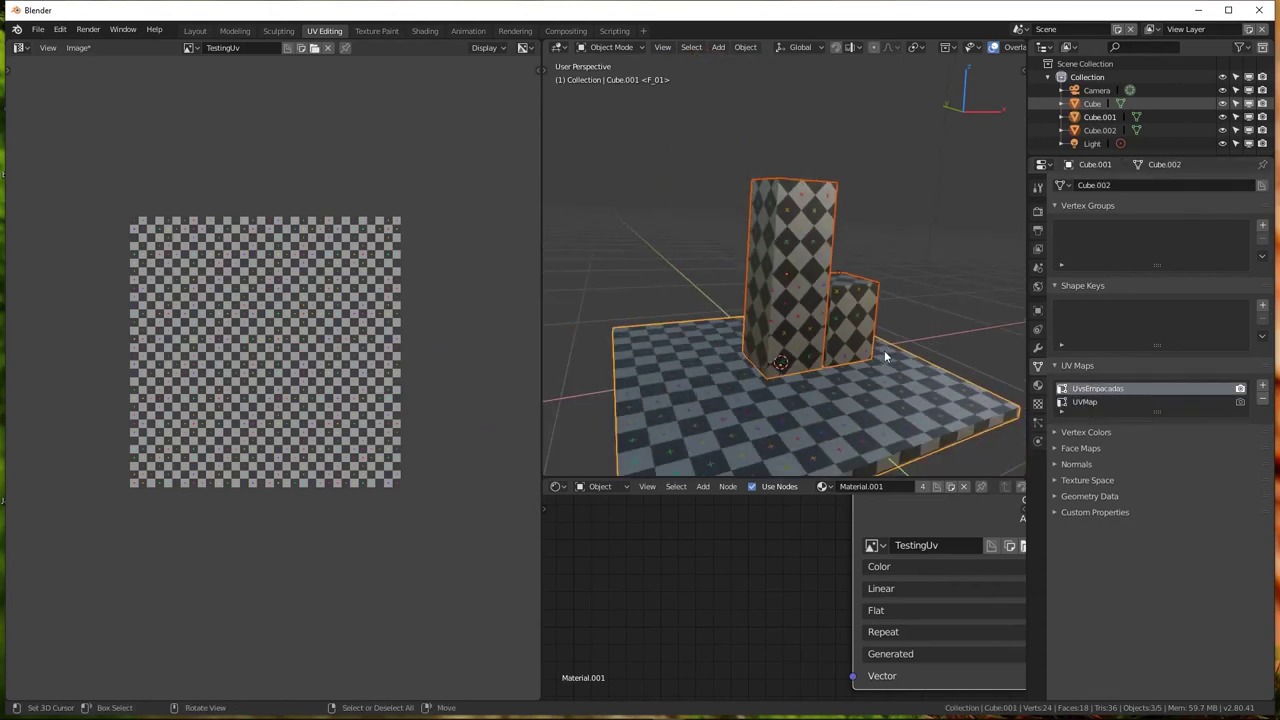
{"action": "scroll", "coordinate": [855, 330], "scroll_direction": "up", "scroll_amount": 2}
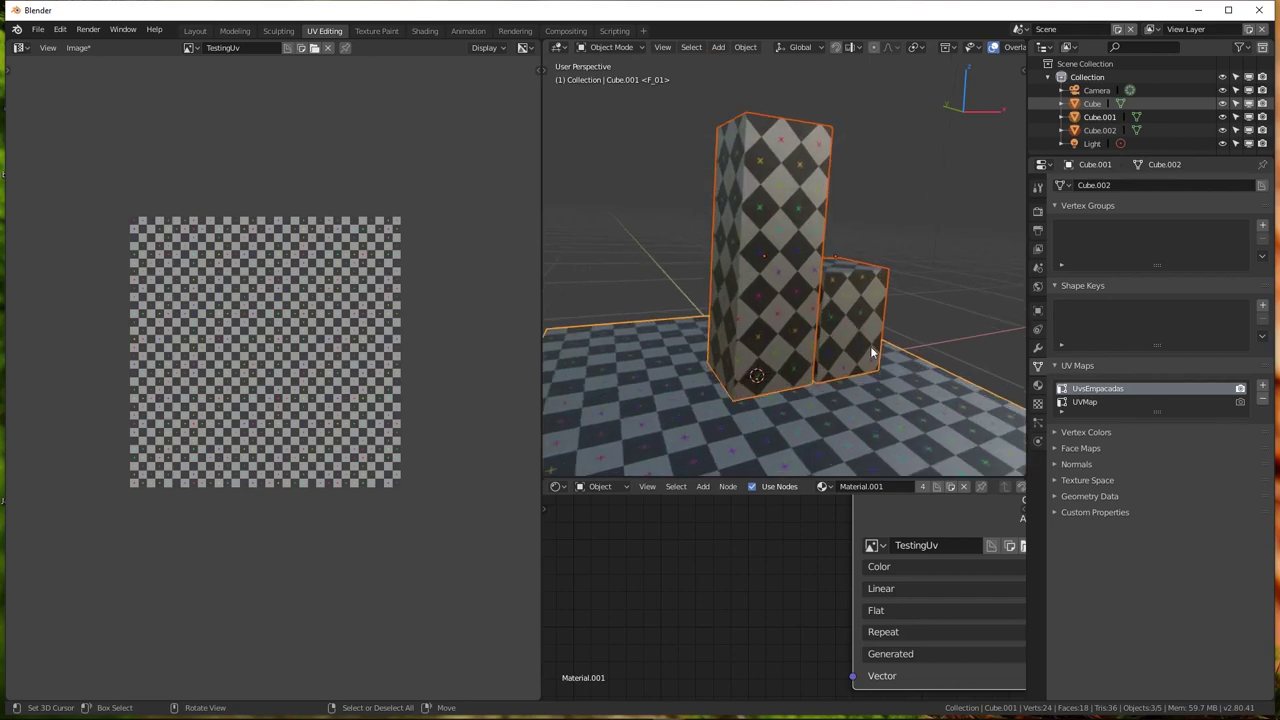
{"action": "left_click", "coordinate": [1104, 401]}
{"action": "mouse_move", "coordinate": [876, 430]}
{"action": "middle_mouse_down"}
{"action": "mouse_move", "coordinate": [790, 317]}
{"action": "mouse_move", "coordinate": [786, 416]}
{"action": "mouse_move", "coordinate": [780, 380]}
{"action": "middle_mouse_up"}
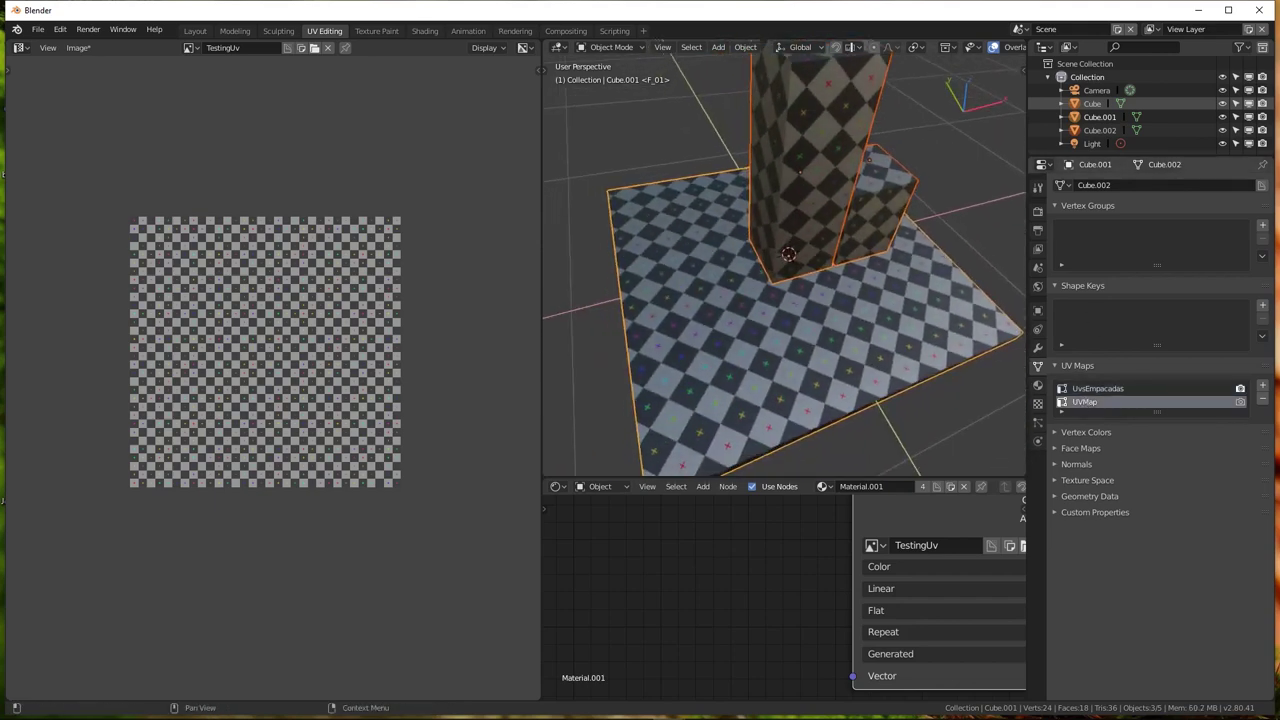
{"action": "left_click", "coordinate": [1114, 390]}
{"action": "left_click", "coordinate": [1090, 403]}
{"action": "left_click", "coordinate": [1092, 390]}
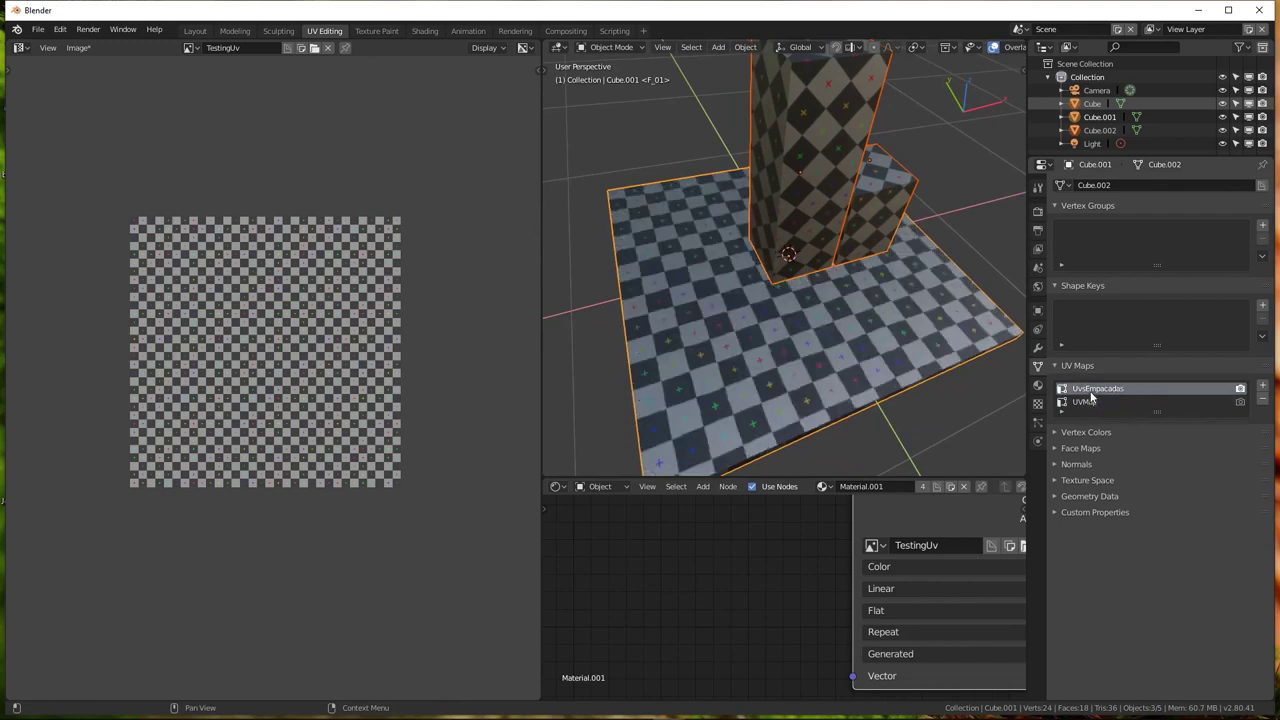
{"action": "left_click", "coordinate": [1092, 402]}
{"action": "left_click", "coordinate": [1092, 390]}
{"action": "left_click", "coordinate": [1092, 402]}
{"action": "left_click", "coordinate": [1092, 390]}
{"action": "left_click", "coordinate": [1090, 402]}
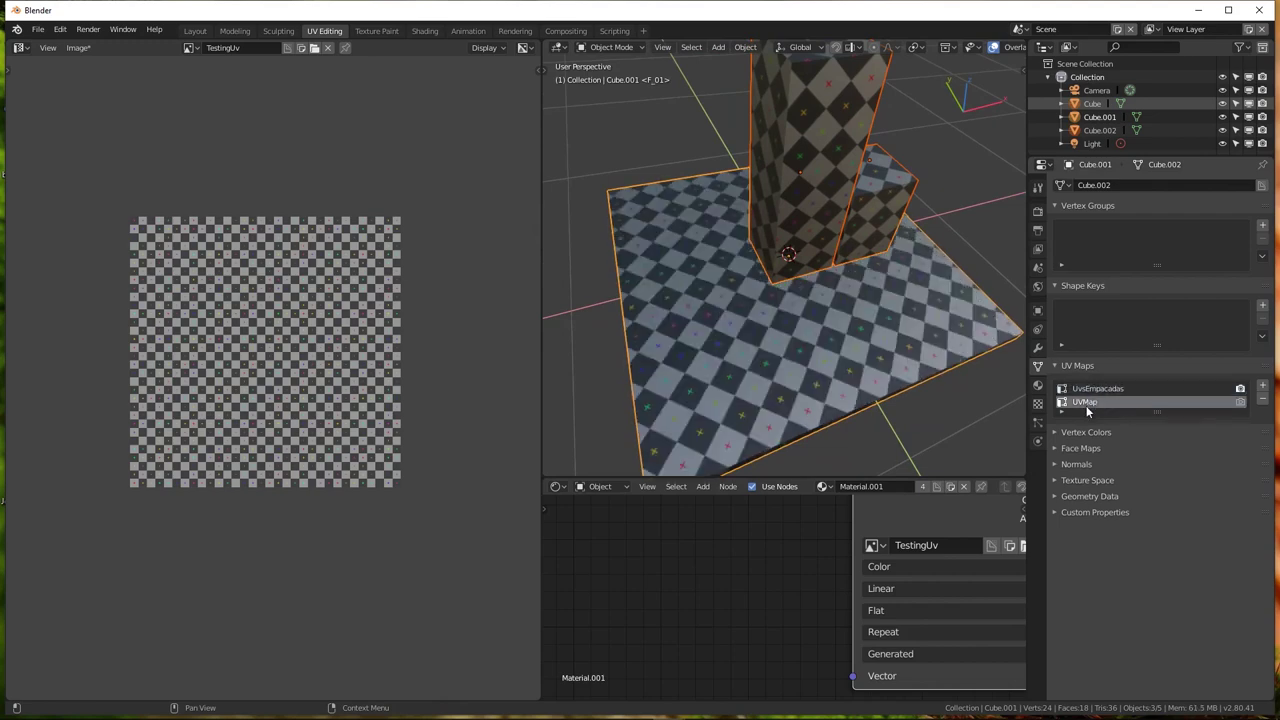
{"action": "left_click", "coordinate": [1092, 390]}
{"action": "left_click", "coordinate": [1090, 402]}
{"action": "left_click", "coordinate": [1092, 390]}
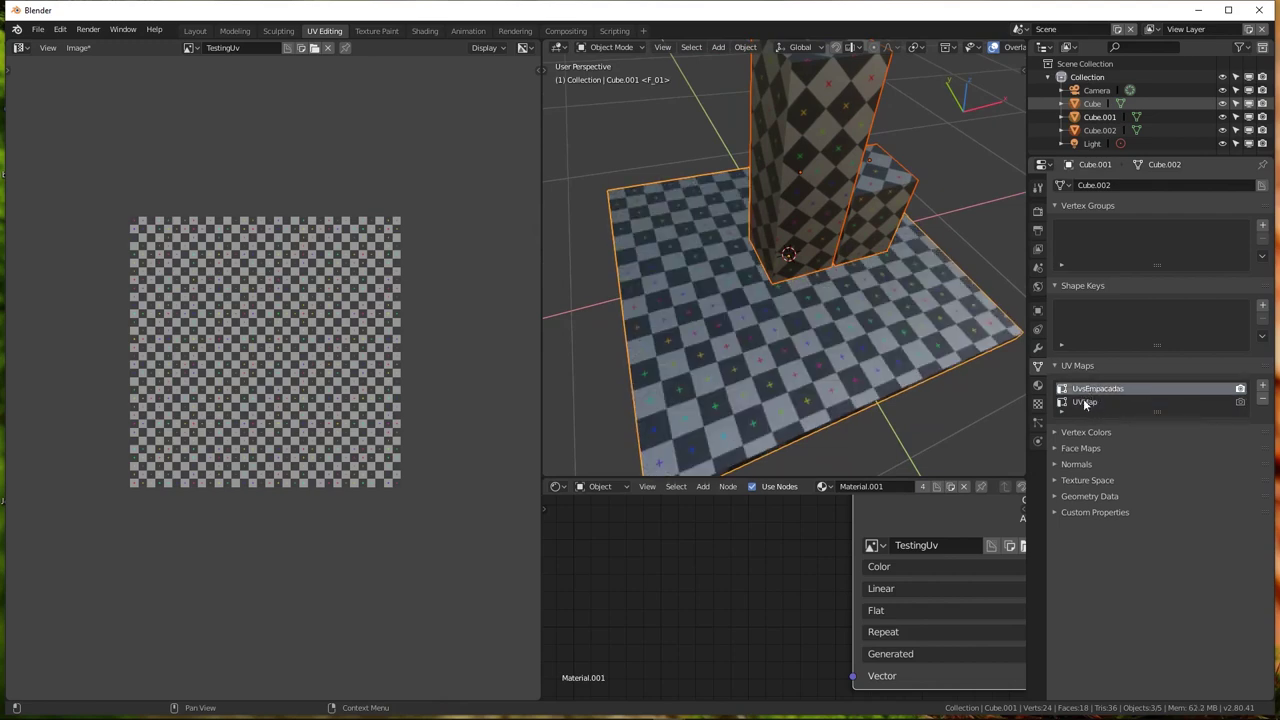
Select the tall pillar Cube, then reselect the floor plane Cube.001
{"action": "left_click", "coordinate": [785, 157]}
{"action": "middle_click_drag", "start_coordinate": [785, 157], "coordinate": [782, 202]}
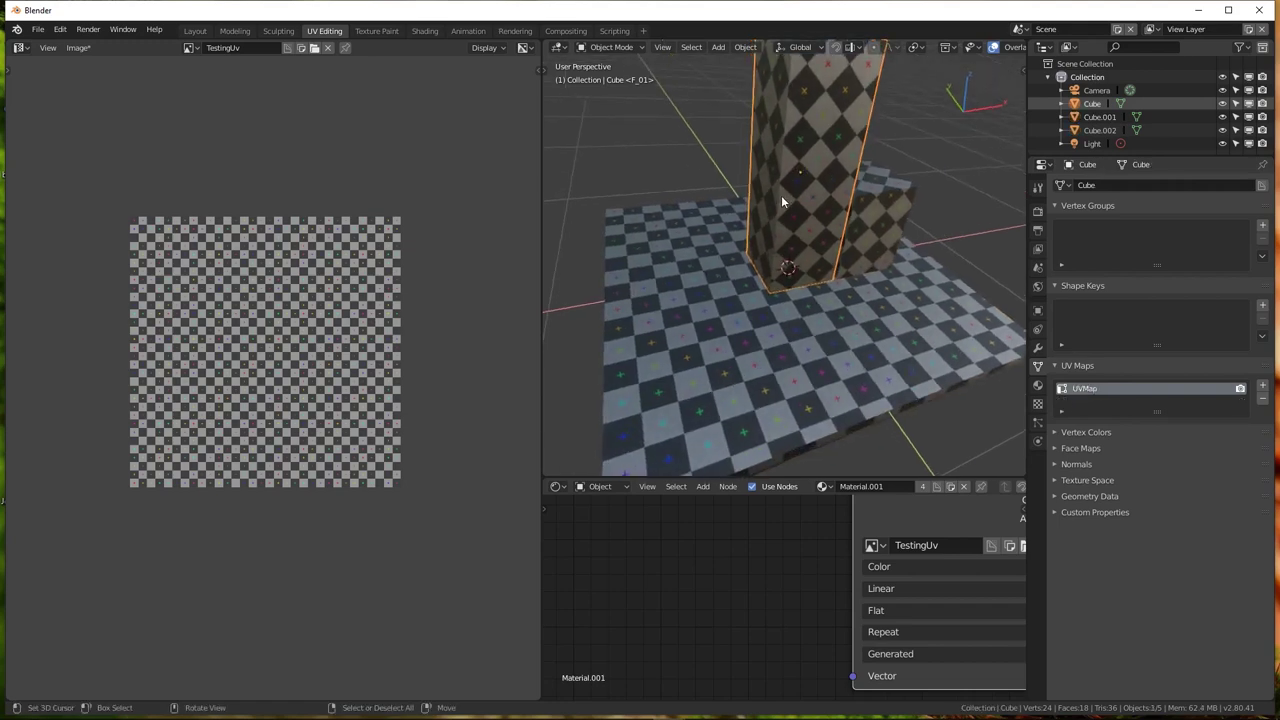
{"action": "left_click", "coordinate": [782, 202]}
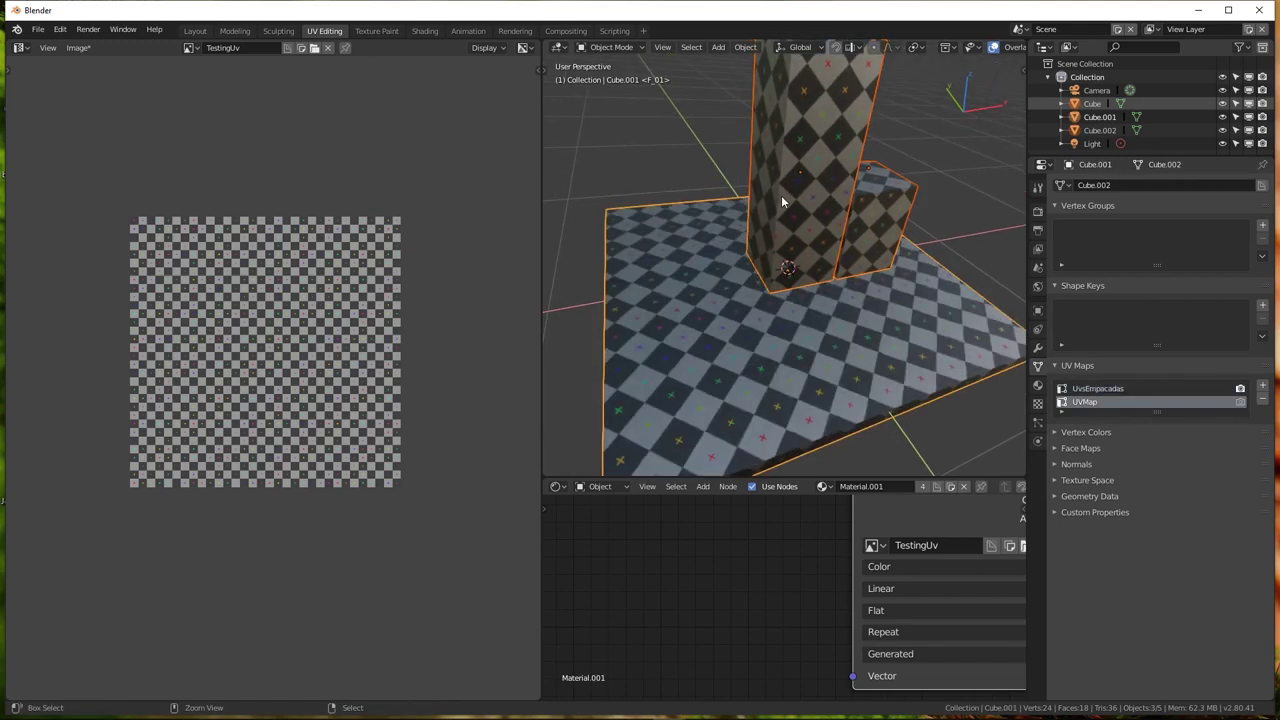
Undo the earlier UV rotation and add a second UV map to the pillar and Cube.002
{"action": "key", "text": "Tab"}
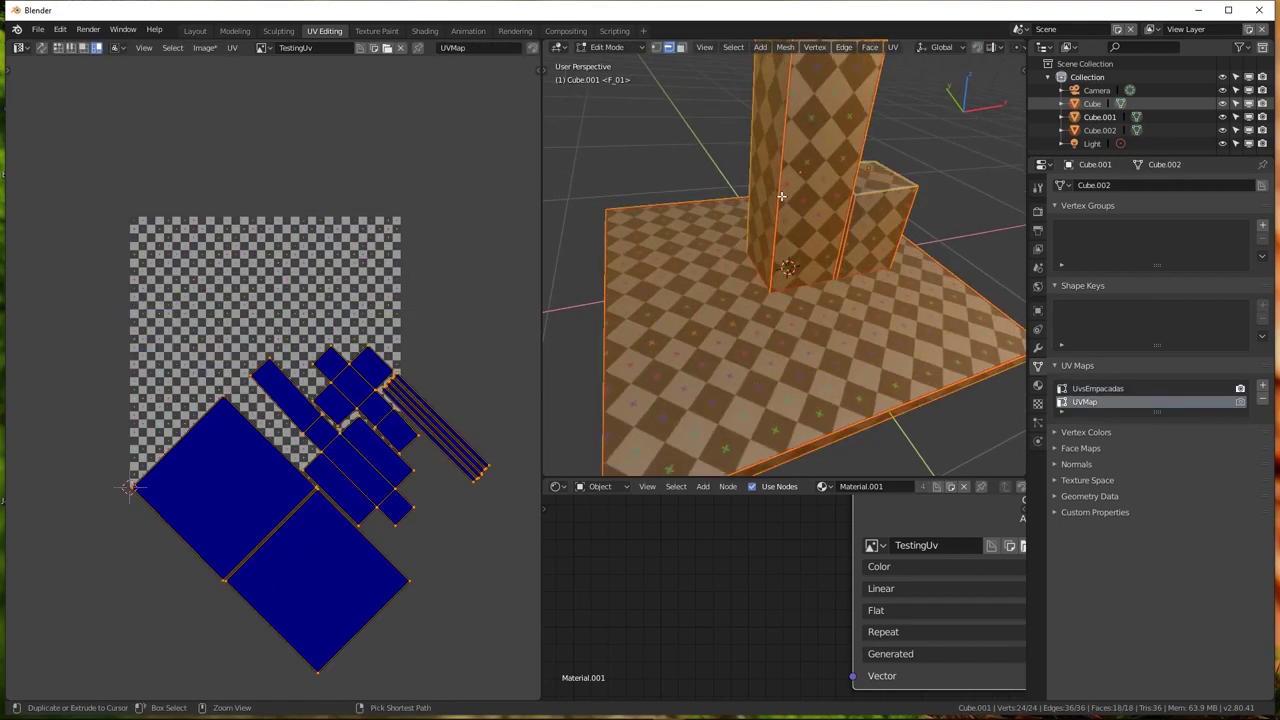
{"action": "key", "text": "u"}
{"action": "key", "text": "Return"}
{"action": "key", "text": "Tab"}
{"action": "left_click", "coordinate": [808, 159]}
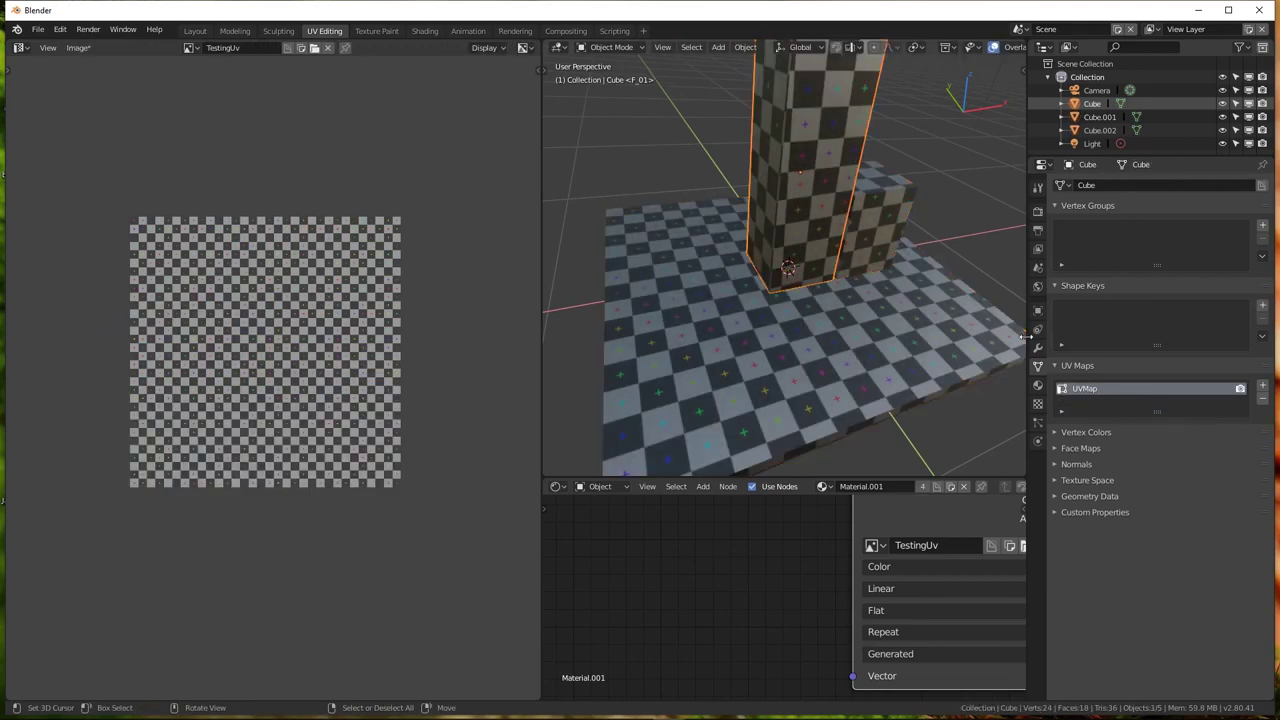
{"action": "left_click", "coordinate": [1262, 385]}
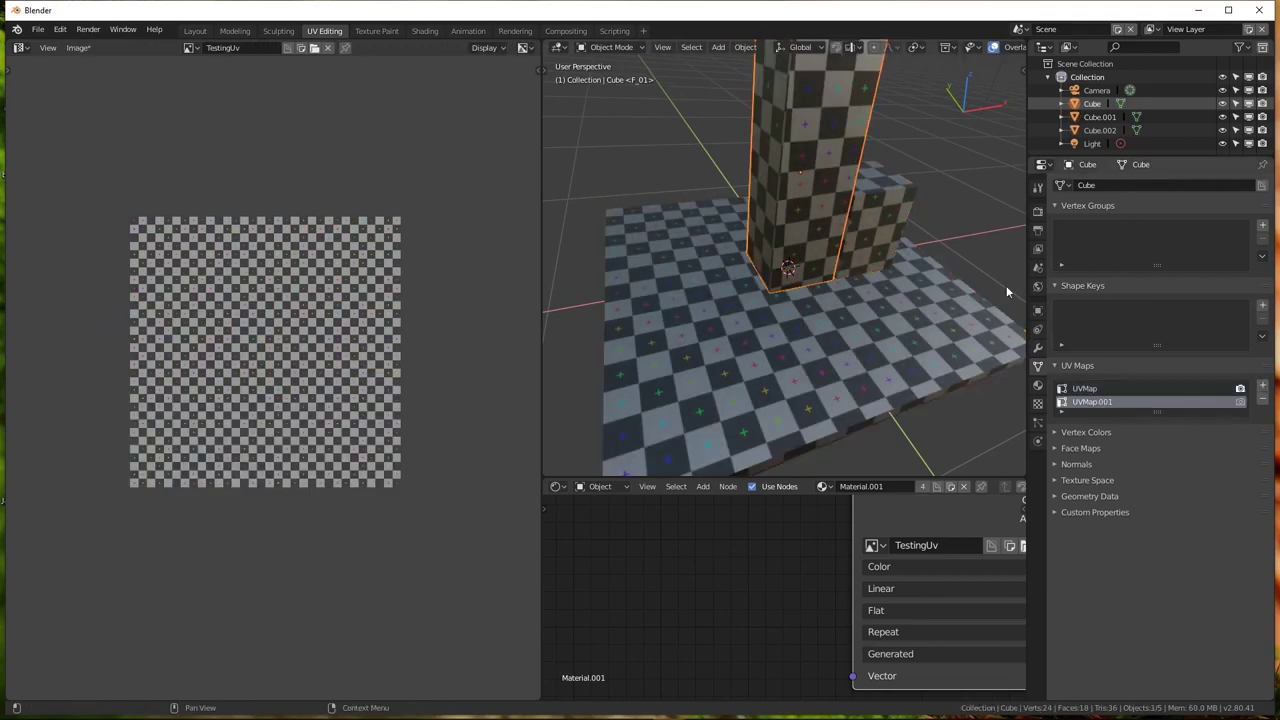
{"action": "left_click", "coordinate": [880, 190]}
{"action": "left_click", "coordinate": [1262, 385]}
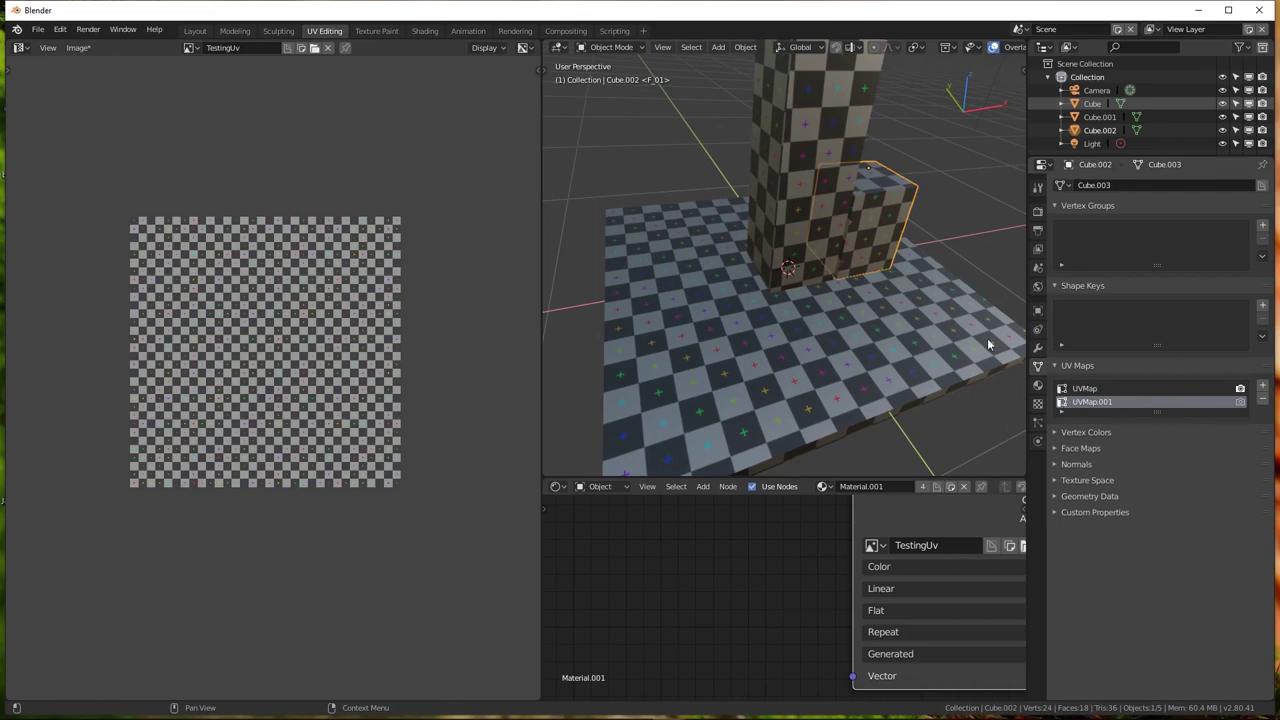
Select all three objects in Edit Mode and rotate their UV islands 45°
{"action": "left_click", "coordinate": [805, 140], "text": "shift"}
{"action": "left_click", "coordinate": [857, 331], "text": "shift"}
{"action": "key", "text": "Tab"}
{"action": "key", "text": "alt+a"}
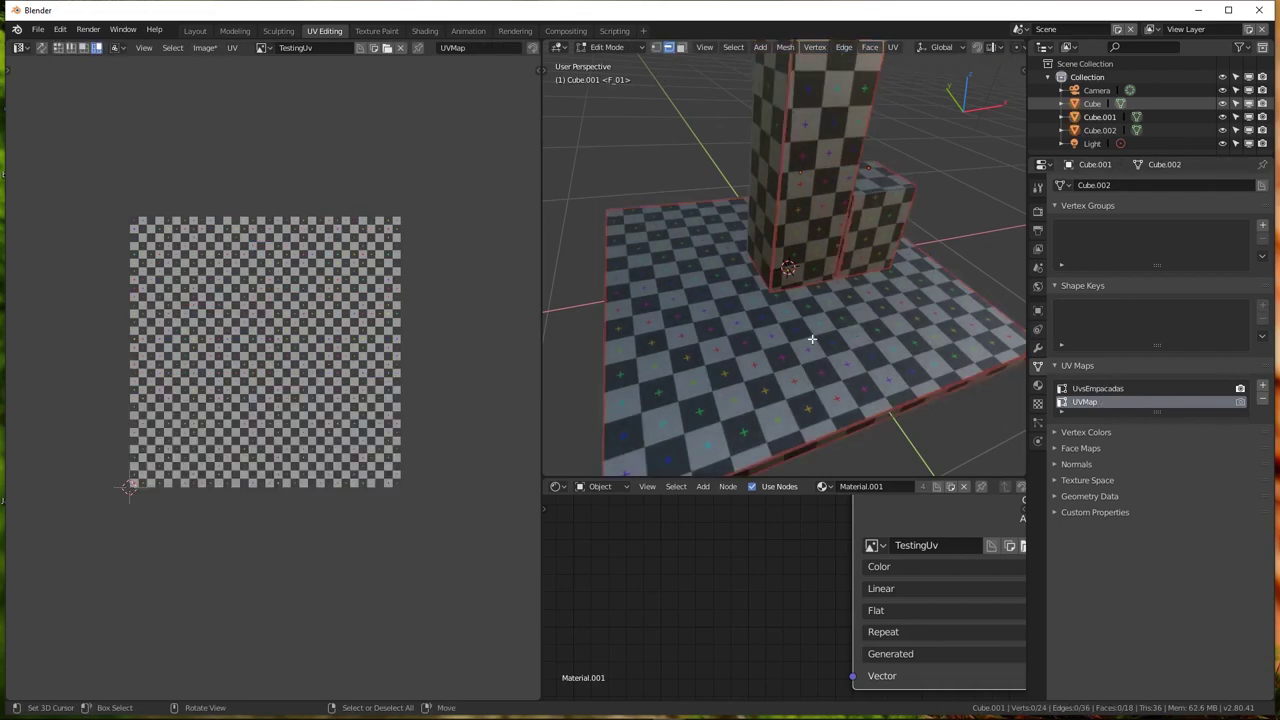
{"action": "key", "text": "a"}
{"action": "type", "text": "r"}
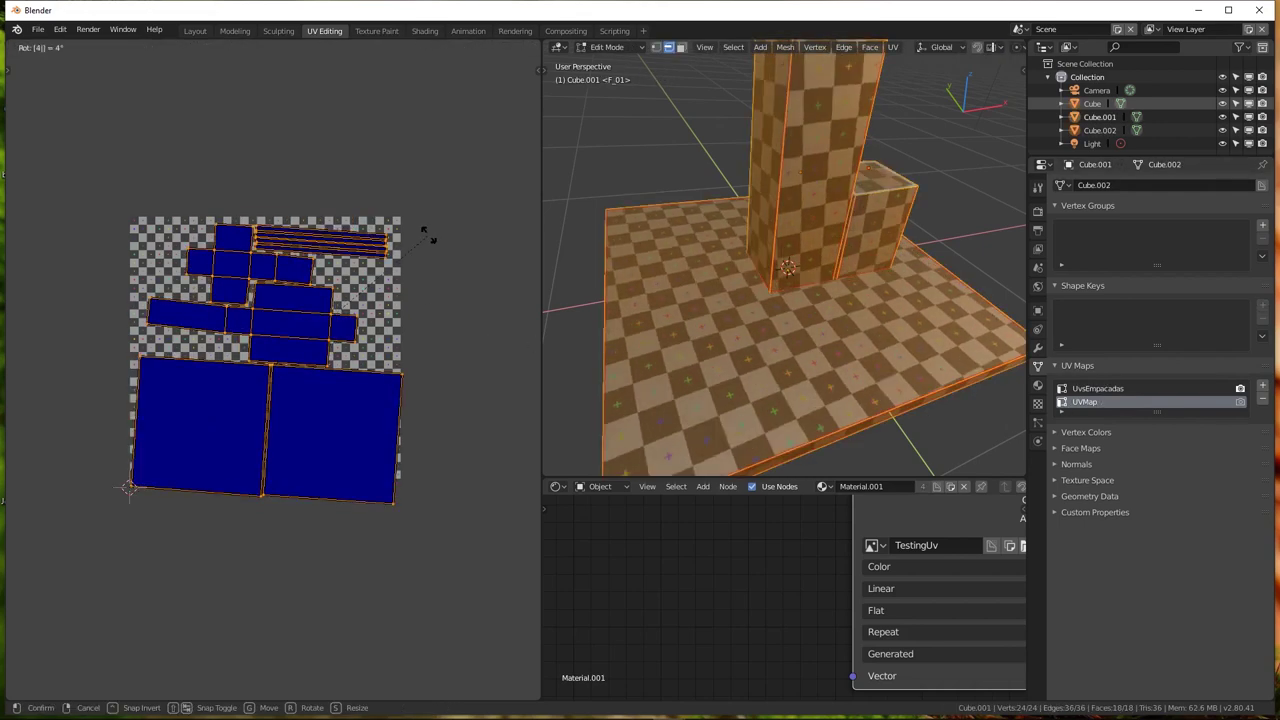
{"action": "type", "text": "45"}
{"action": "key", "text": "Return"}
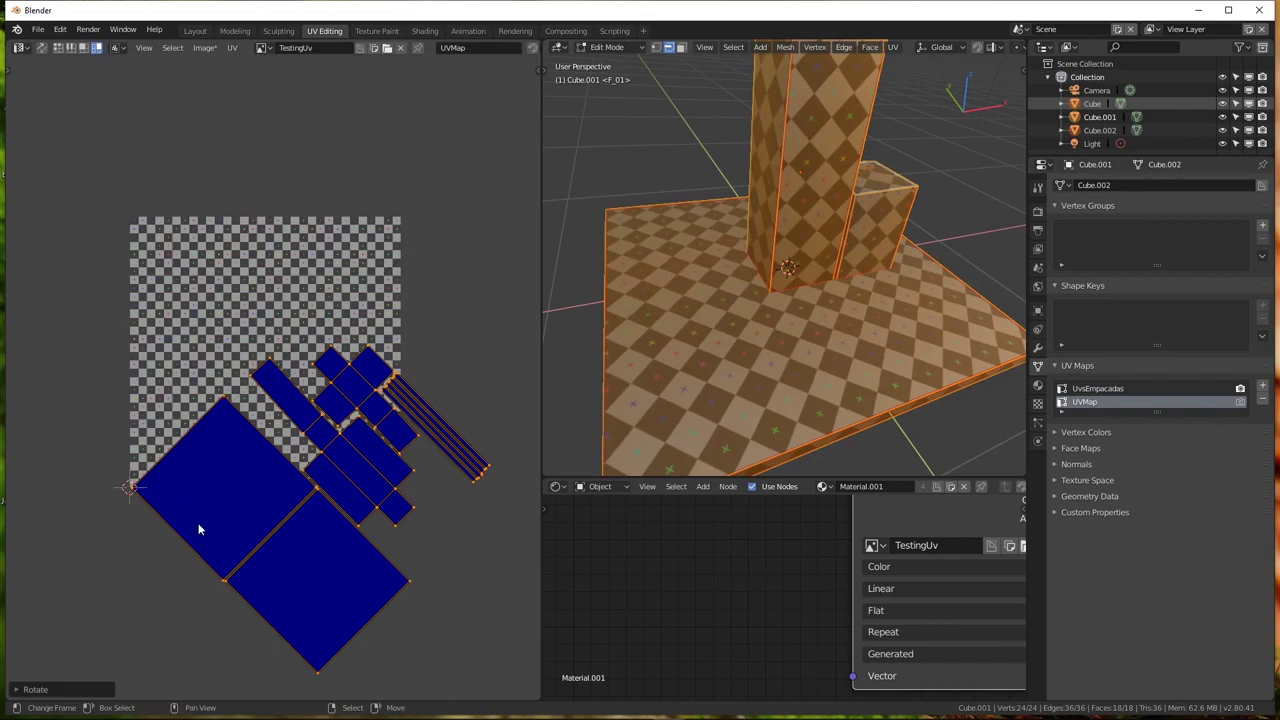
Shift the rotated islands about 0.06 by 0.03 over the checker and return to Object Mode
{"action": "key", "text": "g"}
{"action": "left_click", "coordinate": [298, 380]}
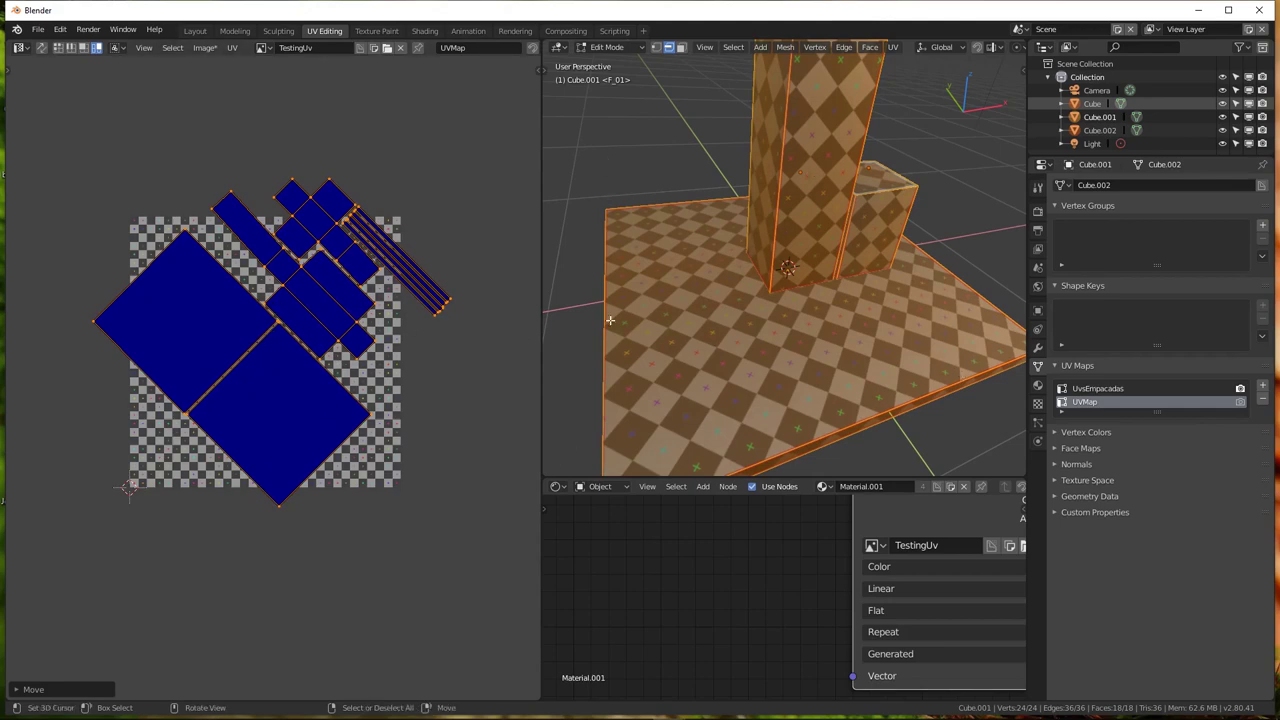
{"action": "key", "text": "g"}
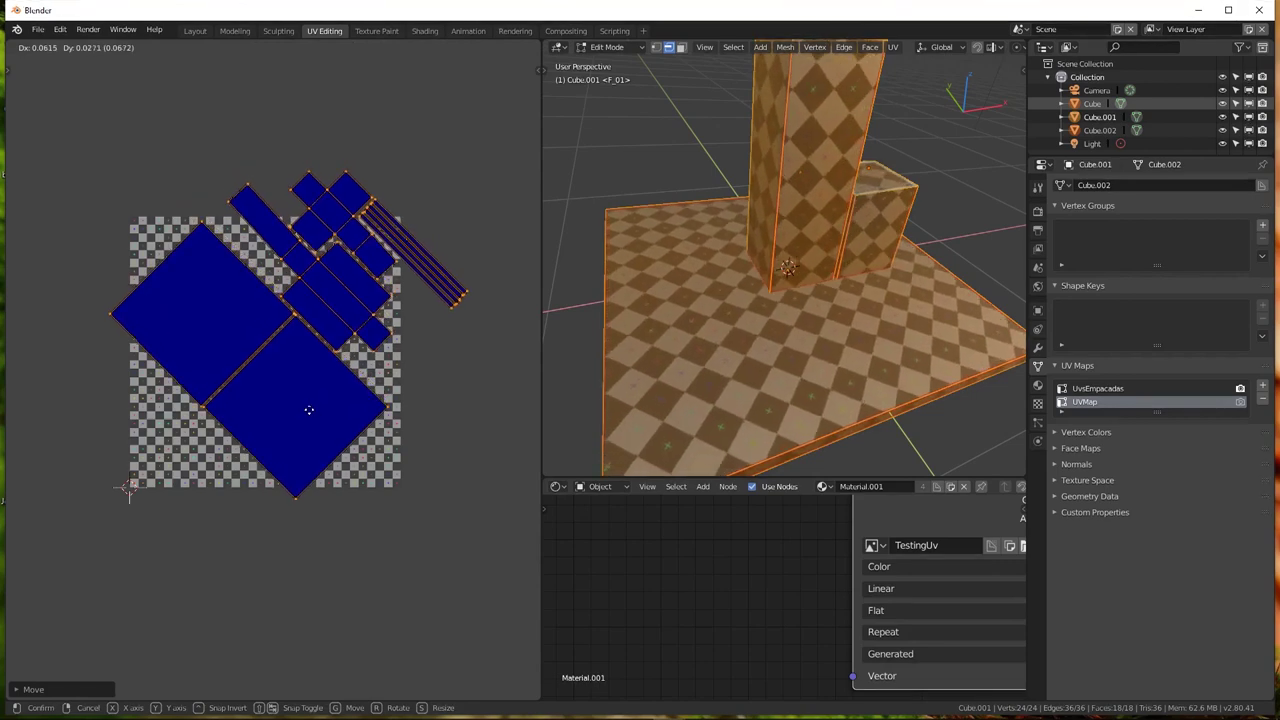
{"action": "left_click", "coordinate": [309, 408]}
{"action": "middle_click_drag", "start_coordinate": [760, 300], "coordinate": [740, 296]}
{"action": "scroll", "coordinate": [740, 296], "scroll_direction": "up", "scroll_amount": 3}
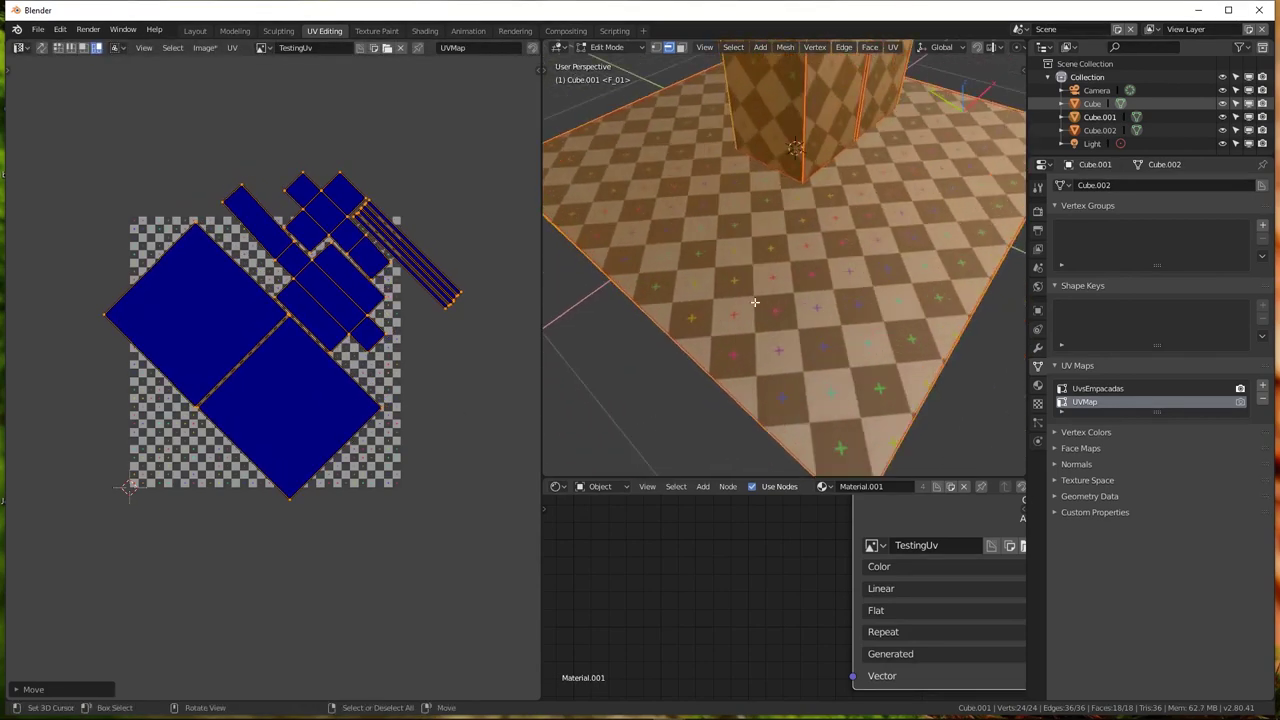
{"action": "scroll", "coordinate": [784, 287], "scroll_direction": "down", "scroll_amount": 3}
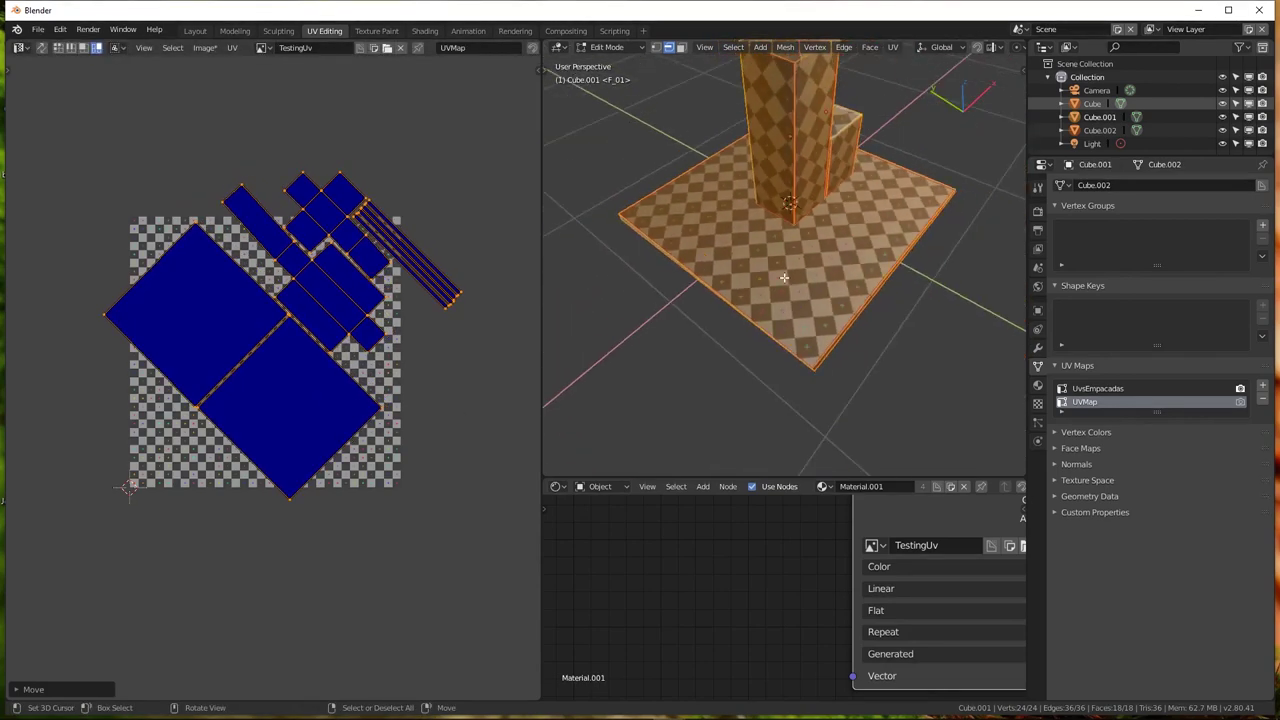
{"action": "middle_click_drag", "start_coordinate": [784, 287], "coordinate": [896, 336]}
{"action": "key", "text": "Tab"}
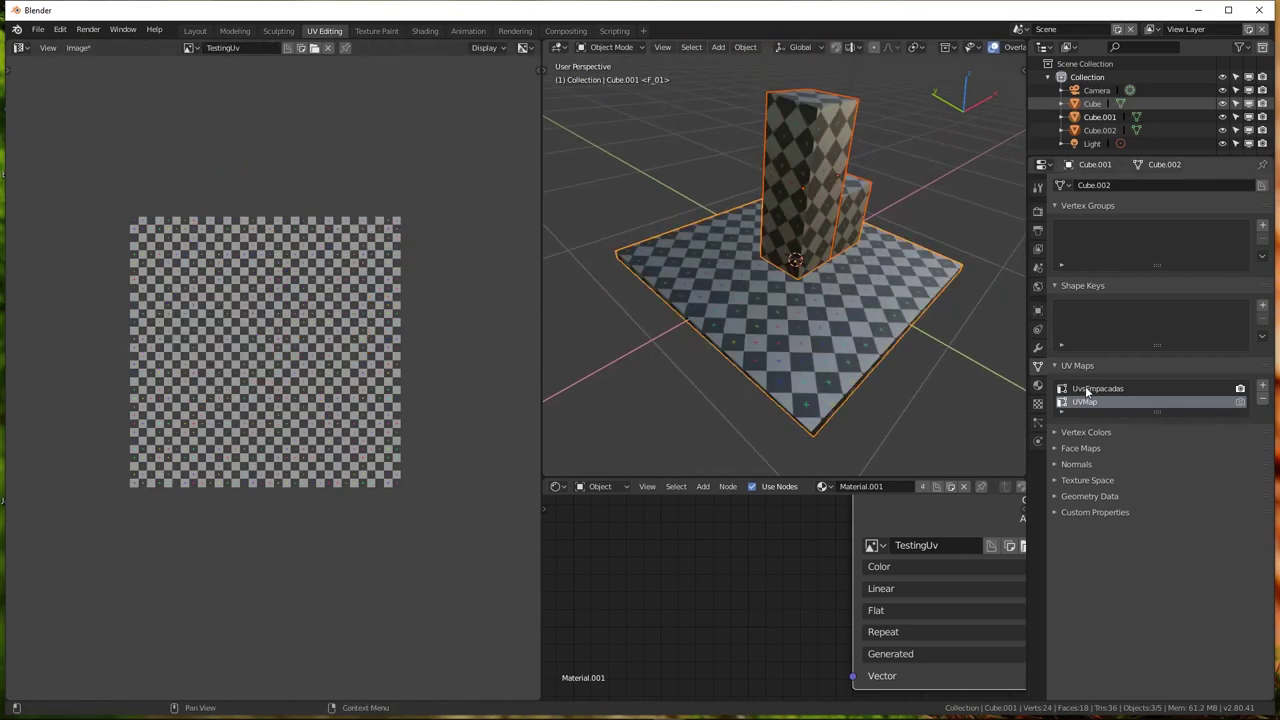
{"action": "left_click", "coordinate": [1090, 390]}
{"action": "left_click", "coordinate": [1086, 404]}
{"action": "left_click", "coordinate": [1092, 391]}
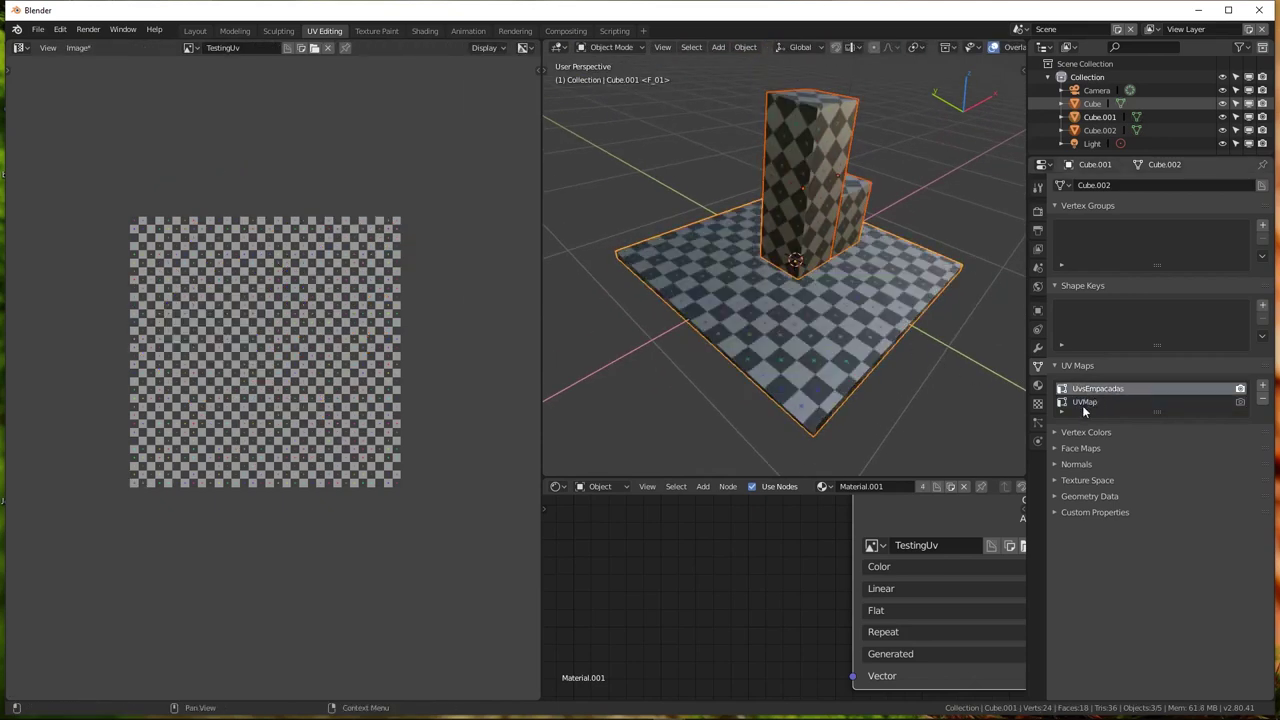
{"action": "left_click", "coordinate": [1084, 403]}
{"action": "left_click_drag", "start_coordinate": [1150, 412], "coordinate": [1150, 478]}
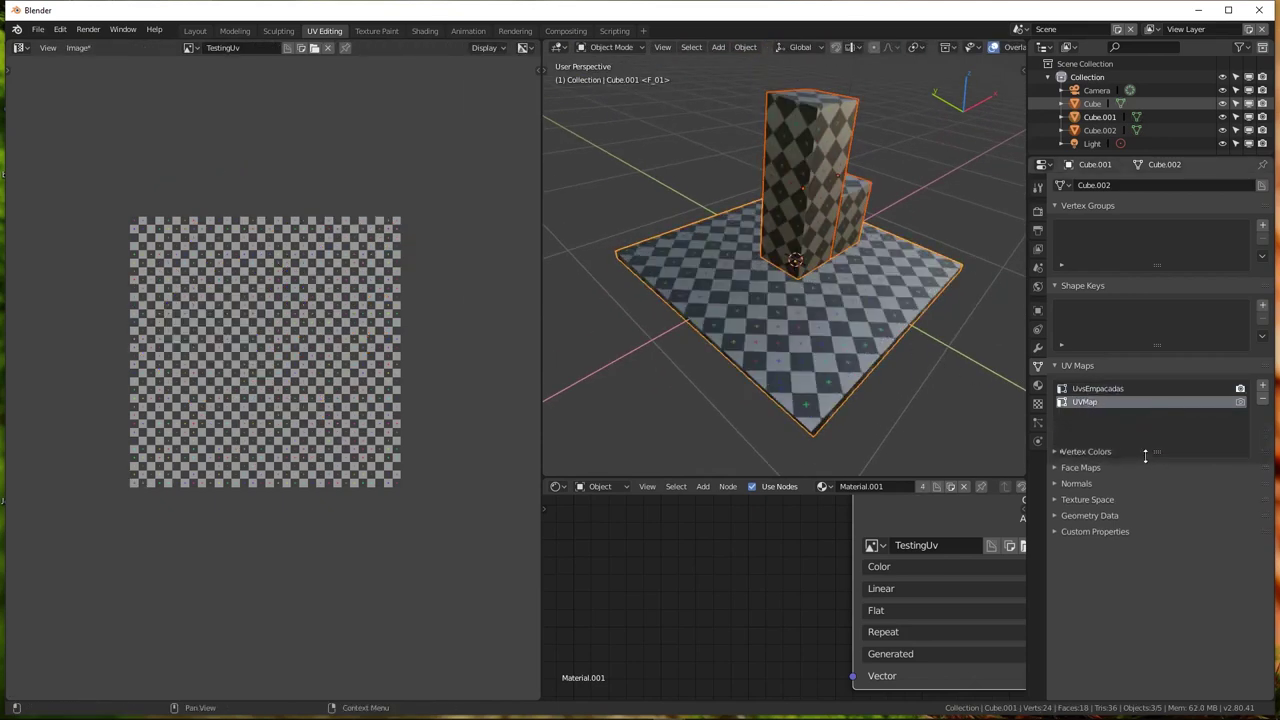
{"action": "left_click", "coordinate": [1085, 389]}
{"action": "left_click", "coordinate": [1085, 402]}
{"action": "left_click", "coordinate": [1087, 389]}
{"action": "left_click", "coordinate": [1092, 402]}
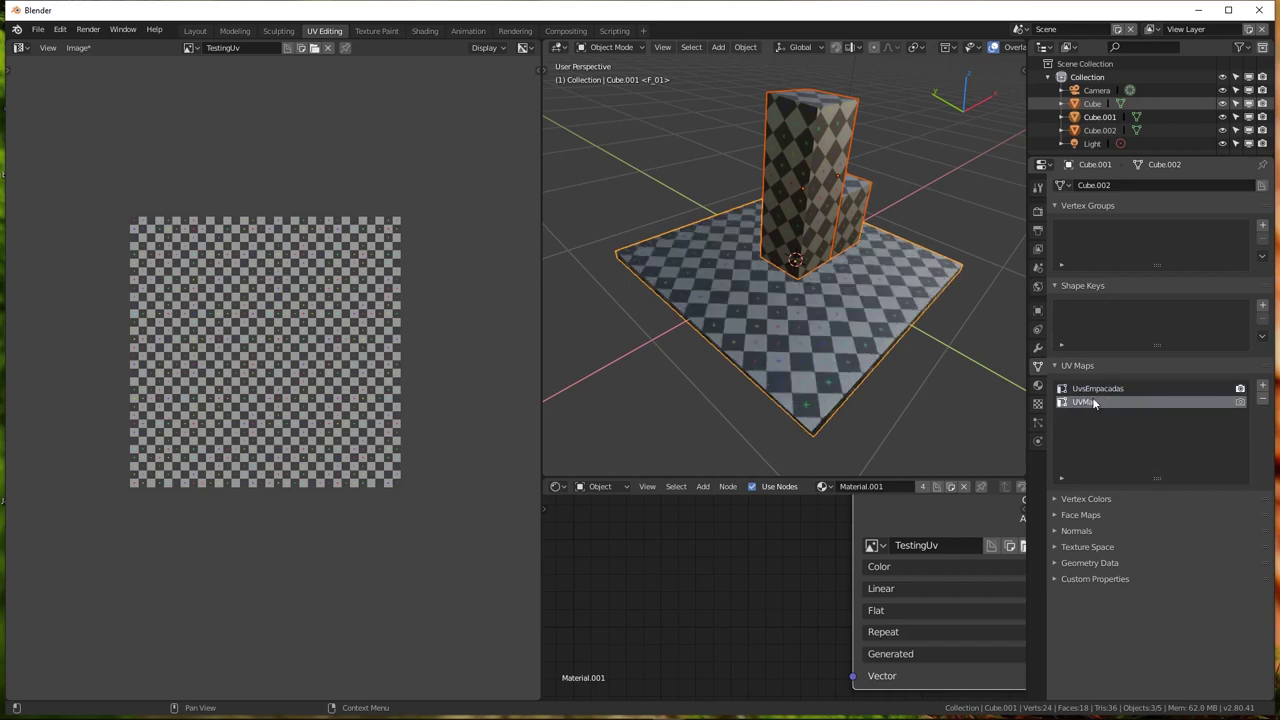
{"action": "left_click", "coordinate": [1093, 389]}
{"action": "left_click", "coordinate": [1093, 402]}
{"action": "left_click", "coordinate": [1038, 288]}
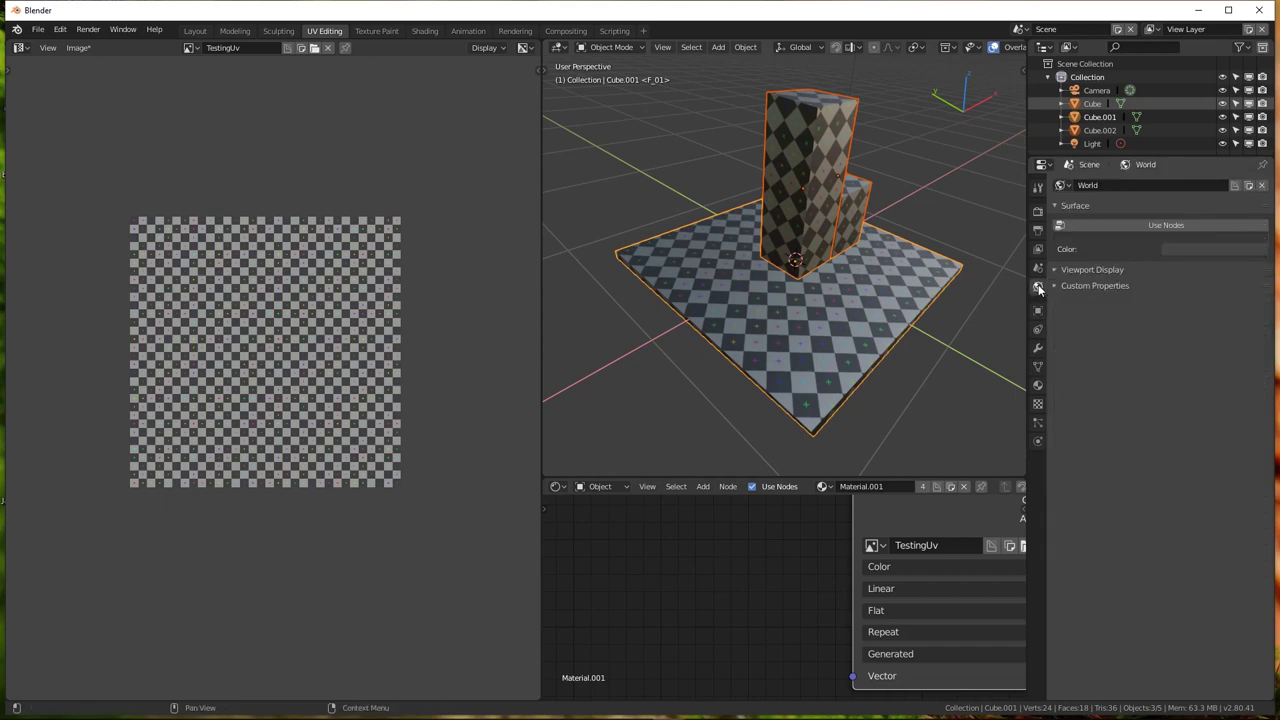
{"action": "left_click", "coordinate": [1038, 384]}
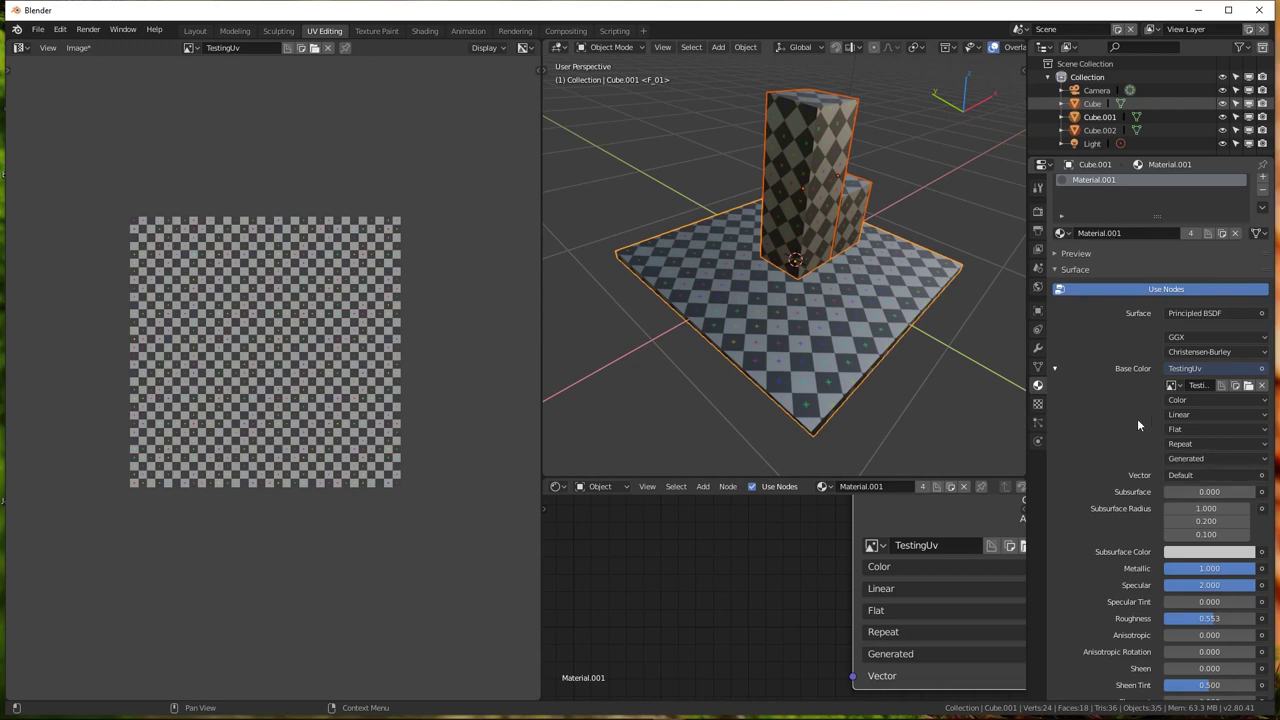
{"action": "left_click", "coordinate": [1039, 366]}
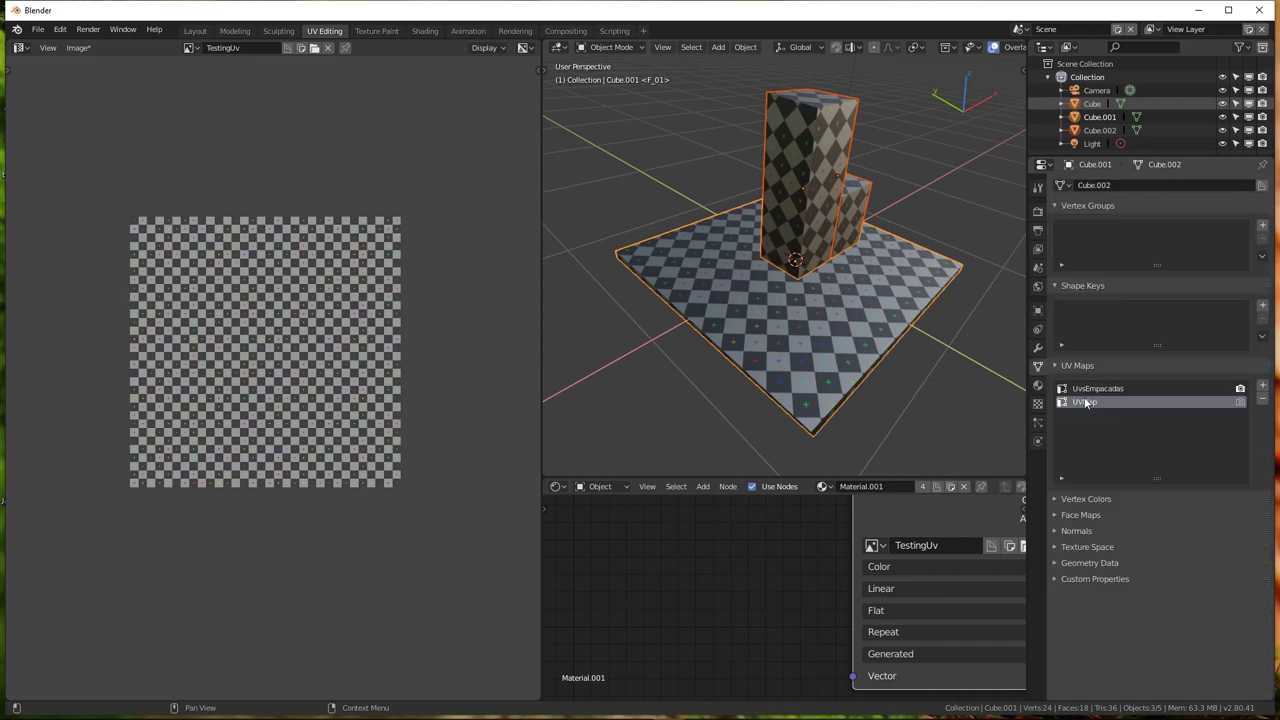
{"action": "left_click", "coordinate": [1094, 389]}
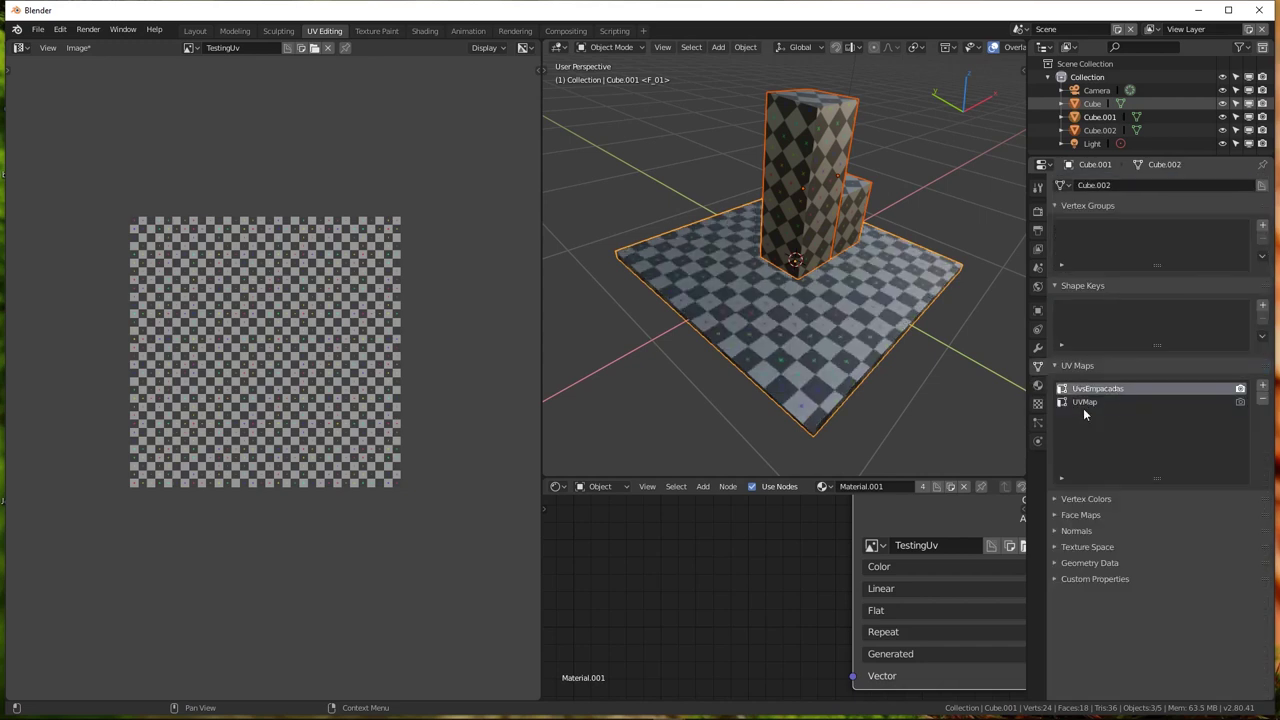
{"action": "left_click", "coordinate": [1078, 403]}
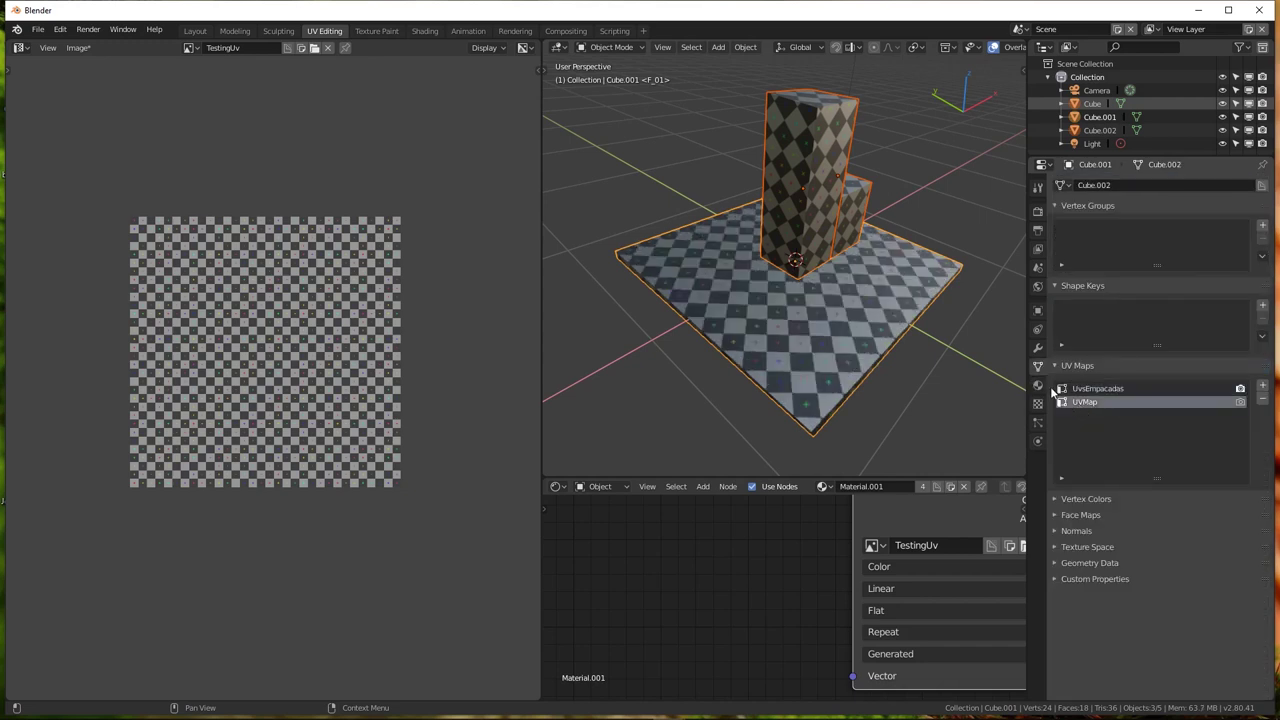
{"action": "left_click", "coordinate": [1038, 385]}
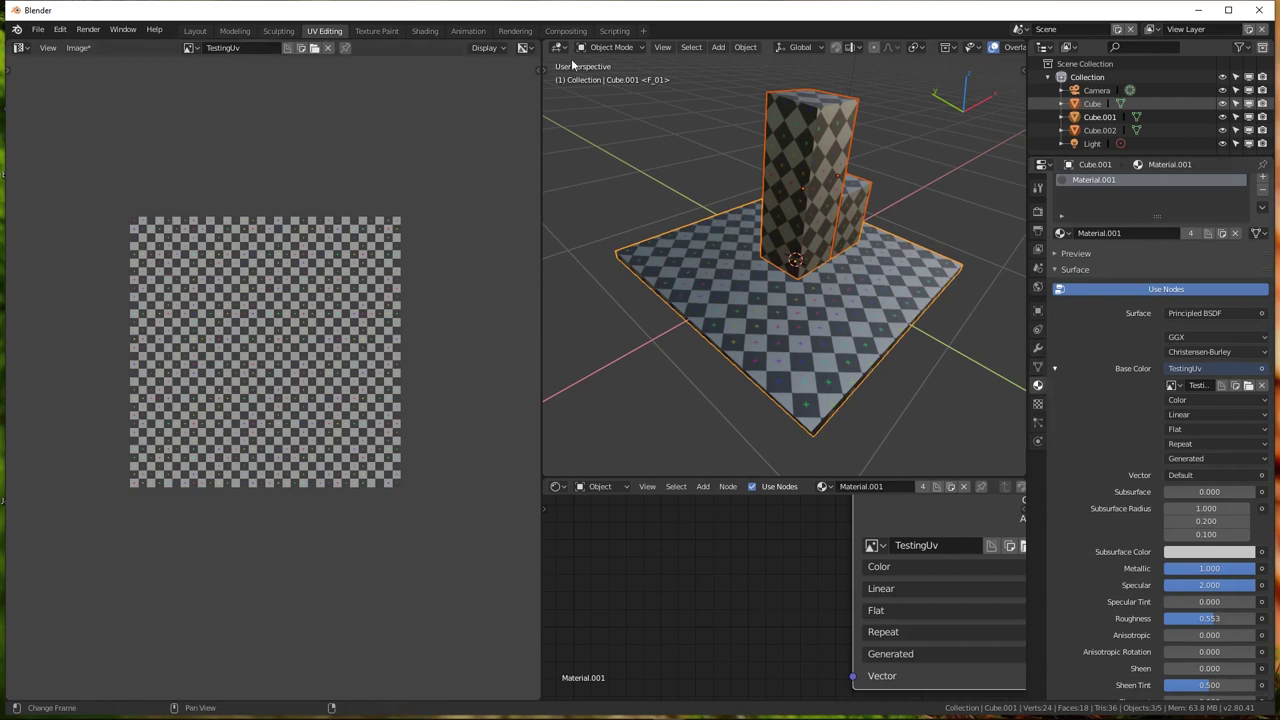
{"action": "left_click", "coordinate": [1038, 369]}
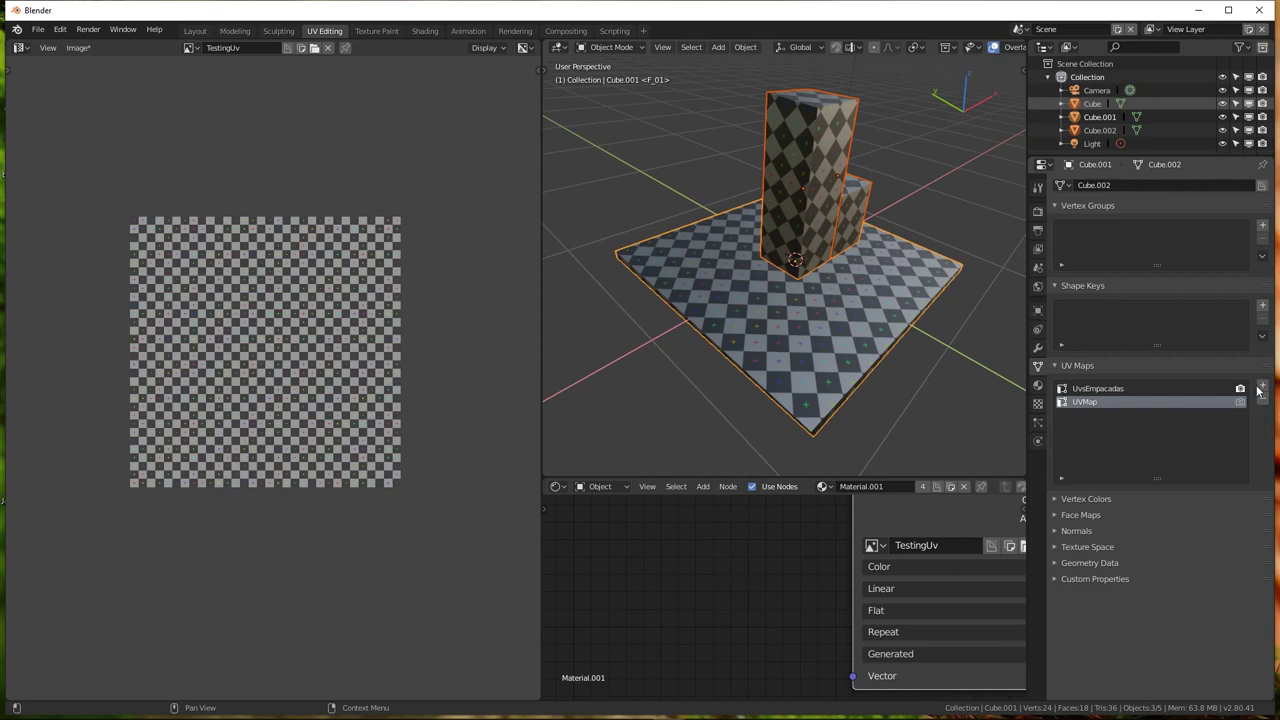
Remove the UVMap layer, leaving UvsEmpacadas, and bring the Building.blend window to the front
{"action": "left_click", "coordinate": [1262, 399]}
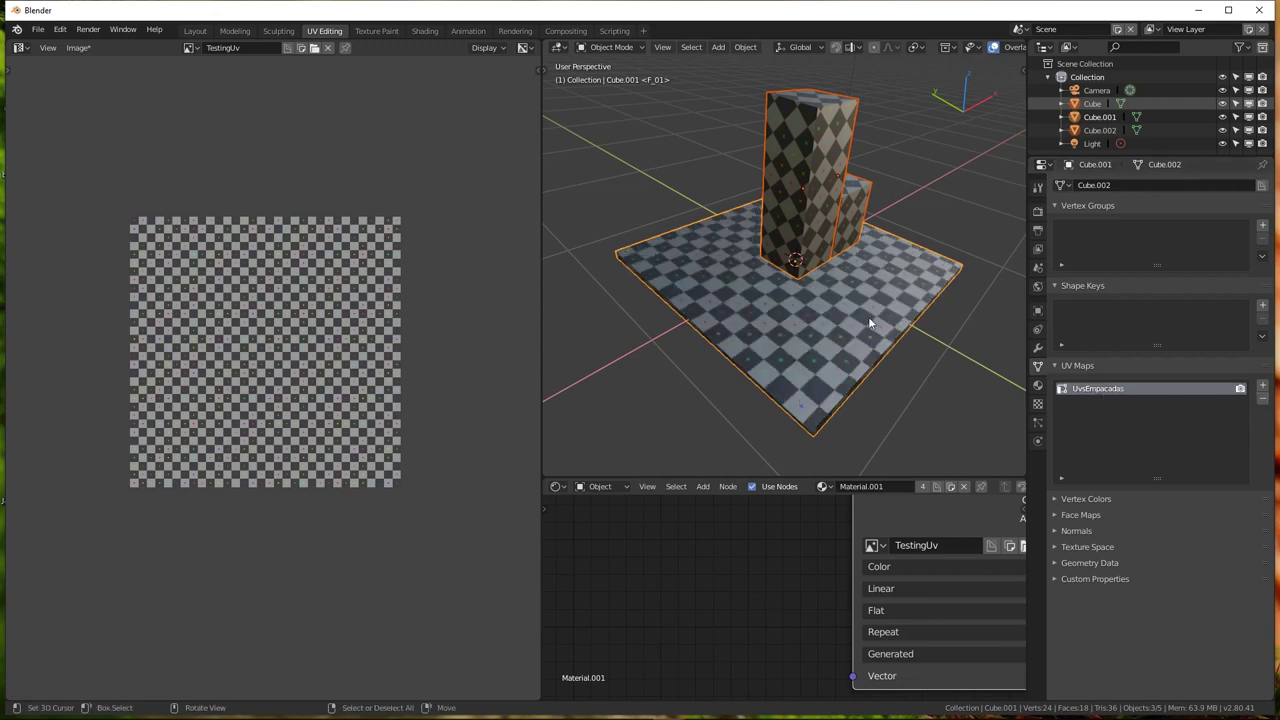
{"action": "scroll", "coordinate": [844, 301], "scroll_direction": "up", "scroll_amount": 1}
{"action": "scroll", "coordinate": [845, 279], "scroll_direction": "up", "scroll_amount": 2}
{"action": "scroll", "coordinate": [845, 279], "scroll_direction": "down", "scroll_amount": 6}
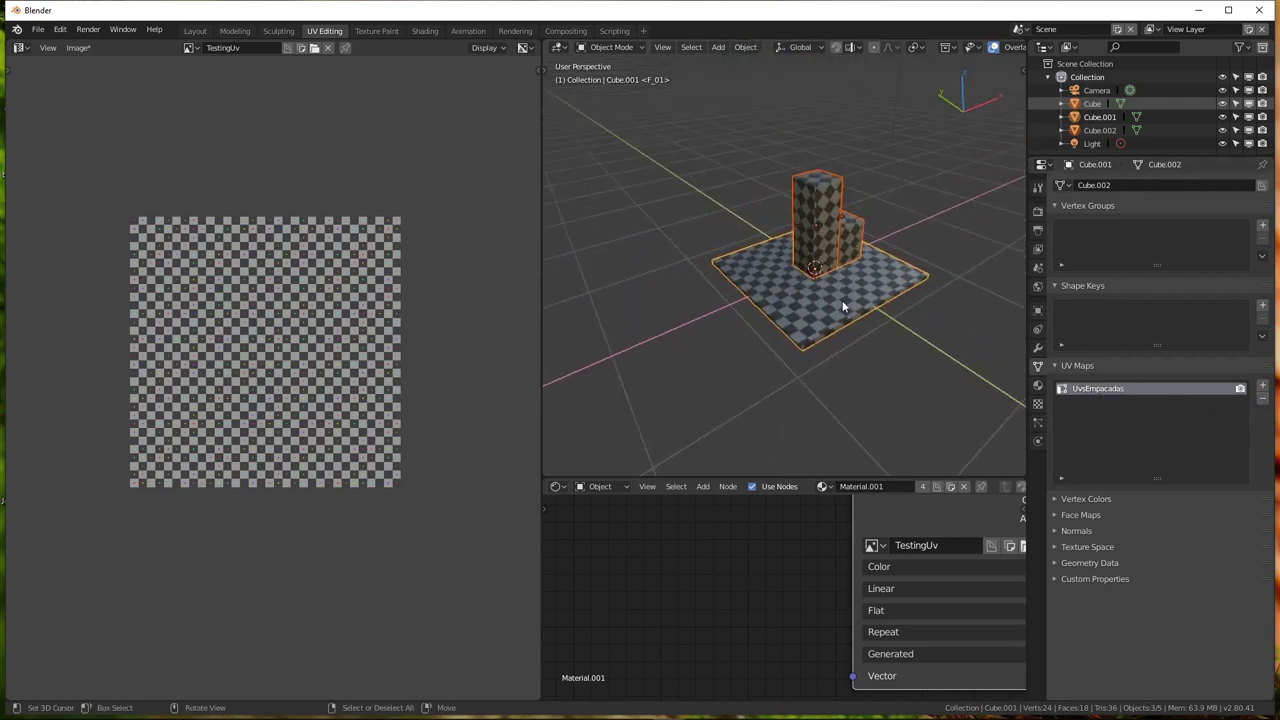
{"action": "scroll", "coordinate": [842, 300], "scroll_direction": "up", "scroll_amount": 2}
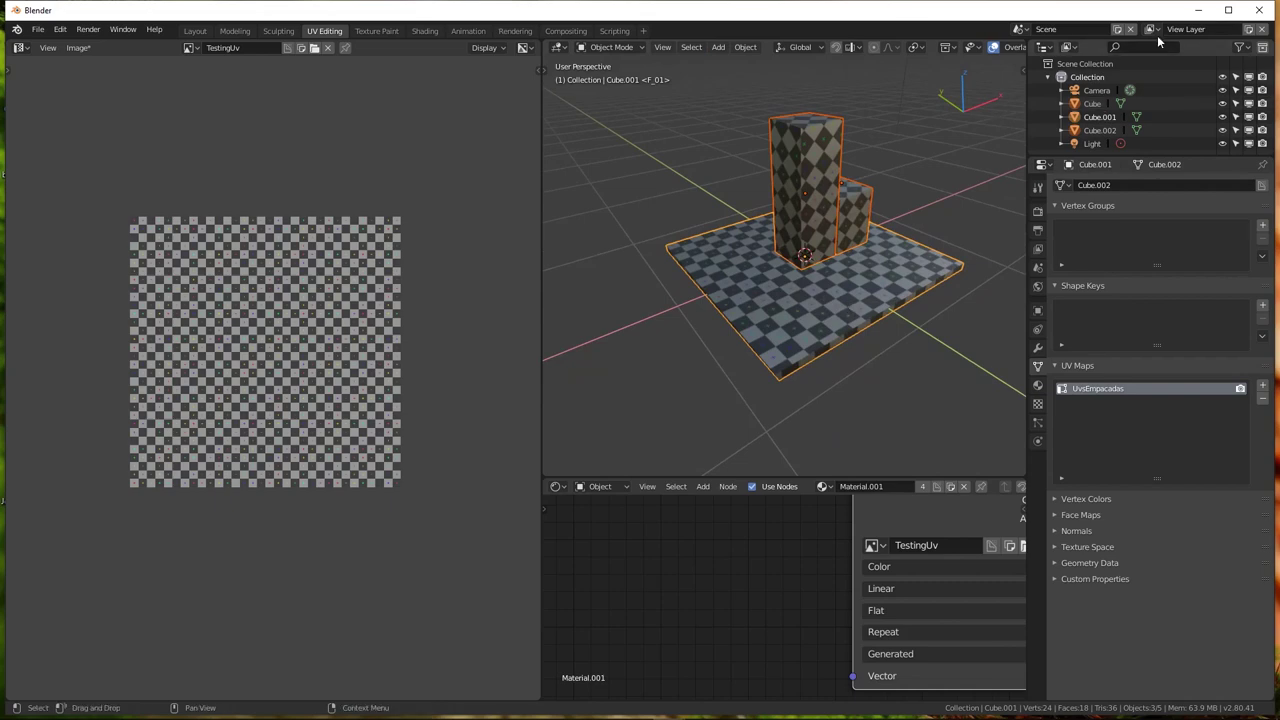
{"action": "left_click", "coordinate": [1198, 10]}
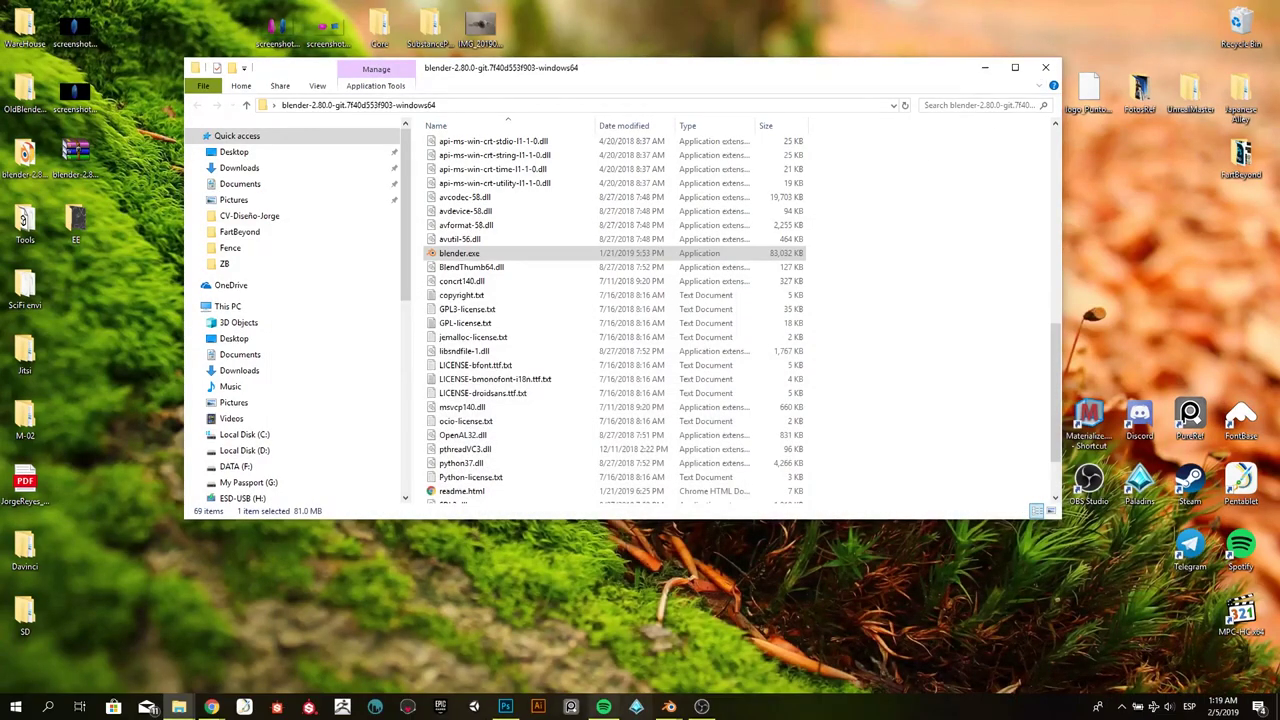
{"action": "left_click", "coordinate": [669, 706]}
Select the roof-tile mesh and isolate it in local view
{"action": "left_click", "coordinate": [722, 640]}
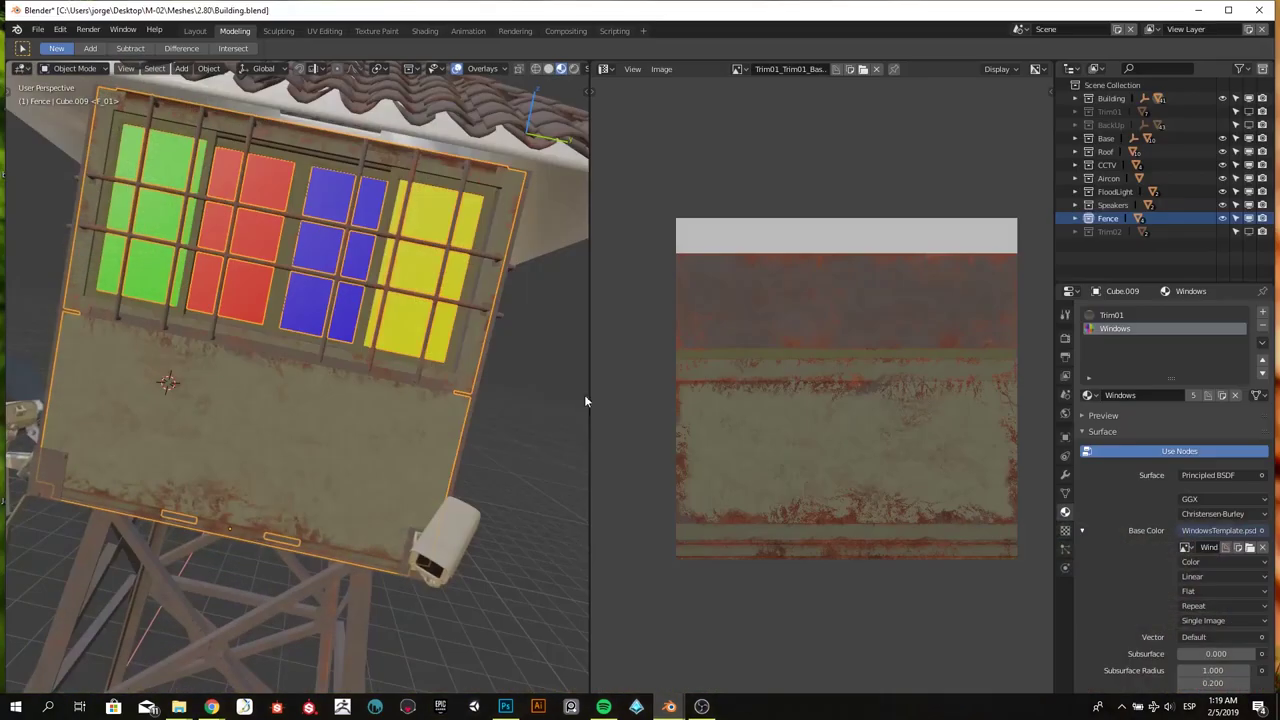
{"action": "mouse_move", "coordinate": [584, 394]}
{"action": "middle_mouse_down"}
{"action": "mouse_move", "coordinate": [320, 320]}
{"action": "mouse_move", "coordinate": [290, 229]}
{"action": "mouse_move", "coordinate": [274, 267]}
{"action": "mouse_move", "coordinate": [282, 294]}
{"action": "middle_mouse_up"}
{"action": "left_click", "coordinate": [282, 294]}
{"action": "key", "text": "Tab"}
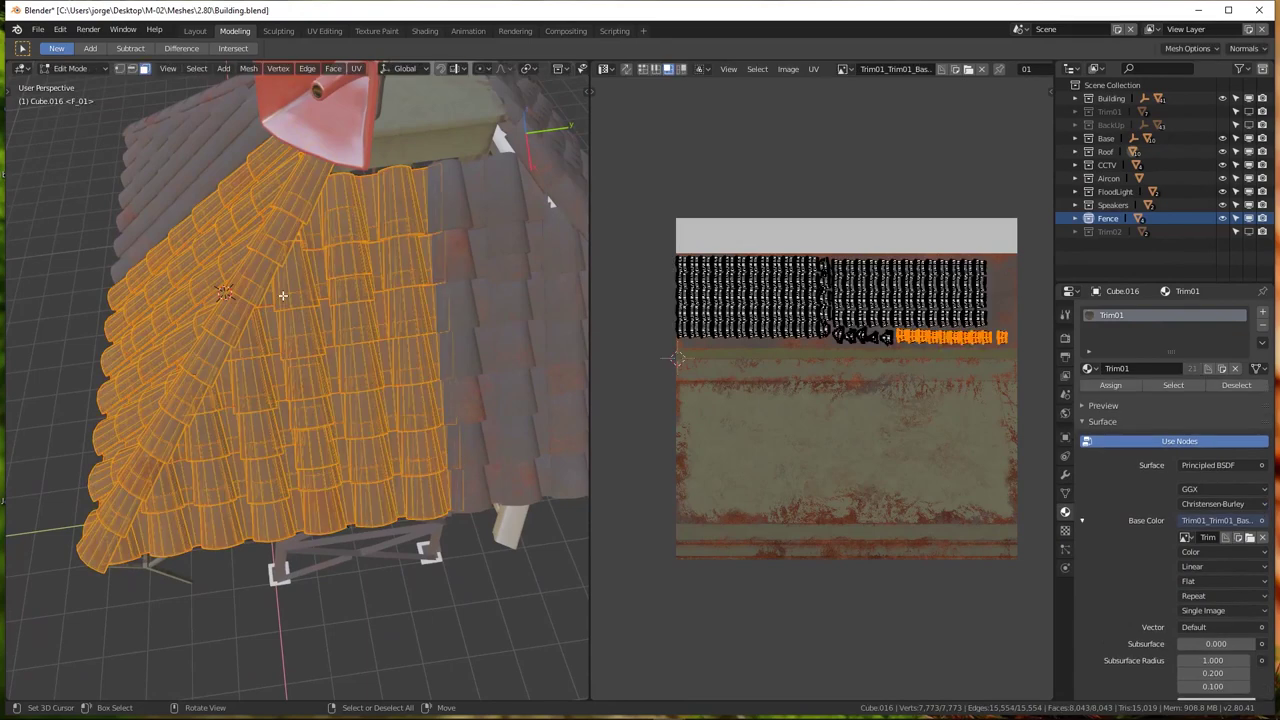
{"action": "key", "text": "Tab"}
{"action": "mouse_move", "coordinate": [293, 284]}
{"action": "middle_mouse_down"}
{"action": "mouse_move", "coordinate": [340, 293]}
{"action": "mouse_move", "coordinate": [294, 347]}
{"action": "middle_mouse_up"}
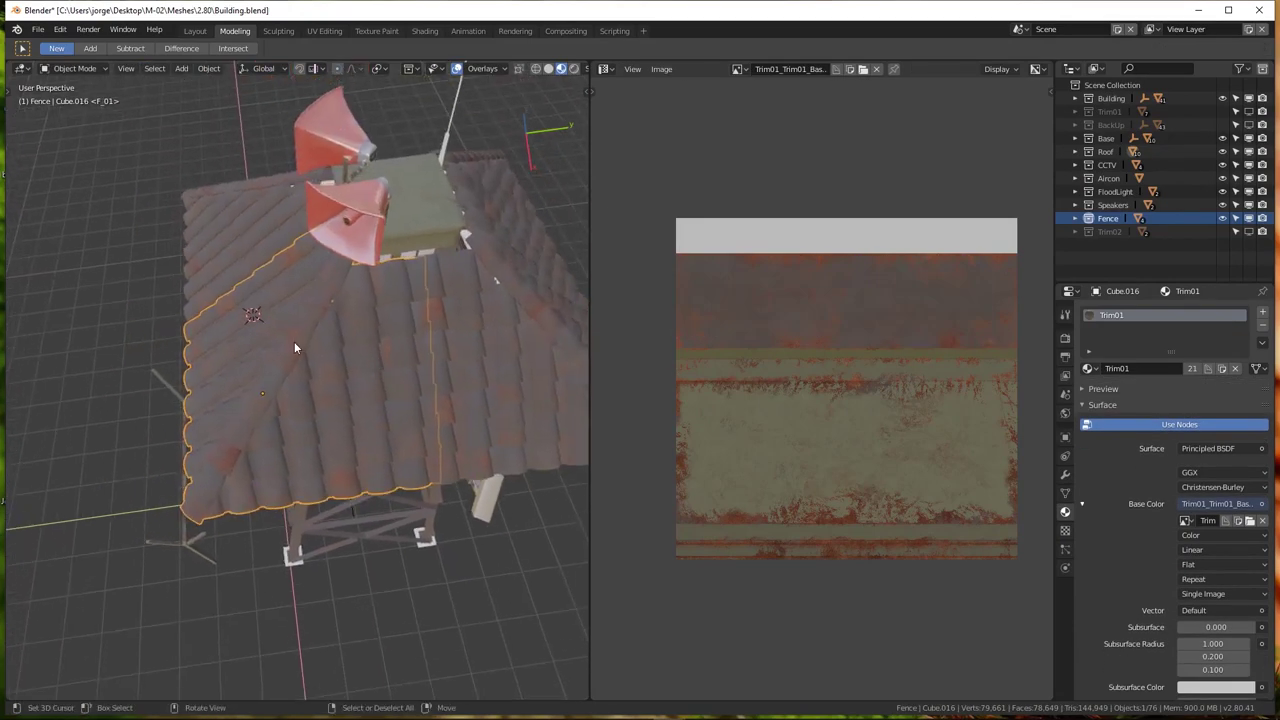
{"action": "key", "text": "KP_Divide"}
{"action": "mouse_move", "coordinate": [328, 452]}
{"action": "middle_mouse_down"}
{"action": "mouse_move", "coordinate": [264, 451]}
{"action": "mouse_move", "coordinate": [316, 438]}
{"action": "middle_mouse_up"}
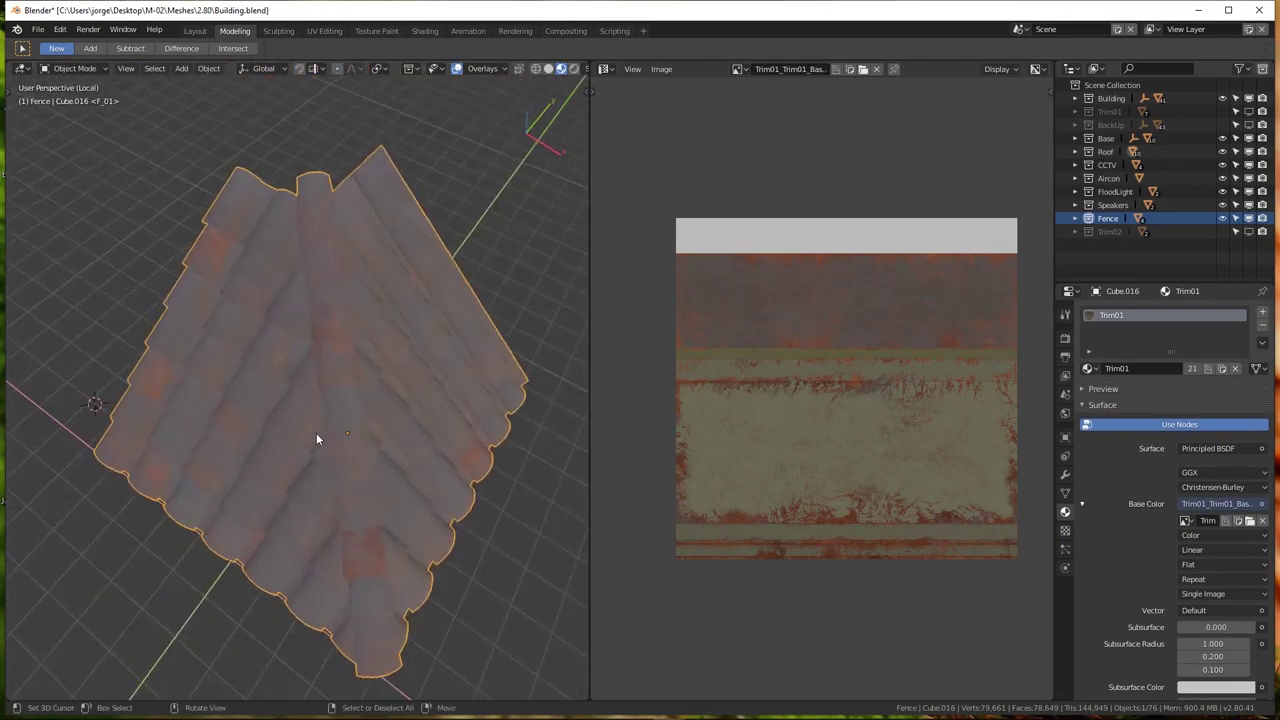
{"action": "scroll", "coordinate": [331, 398], "scroll_direction": "up", "scroll_amount": 3}
{"action": "scroll", "coordinate": [333, 403], "scroll_direction": "down", "scroll_amount": 1}
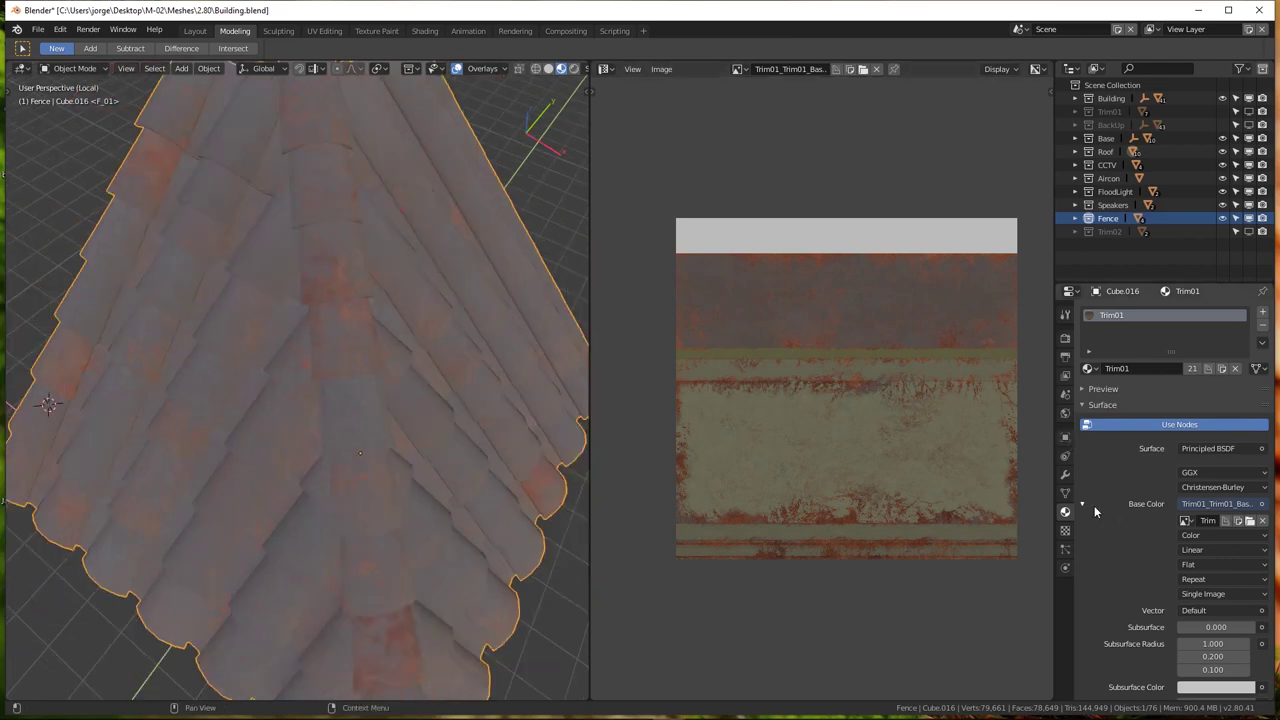
Make UV map 00 active in the roof's Object Data properties and enter edit mode
{"action": "left_click", "coordinate": [1065, 493]}
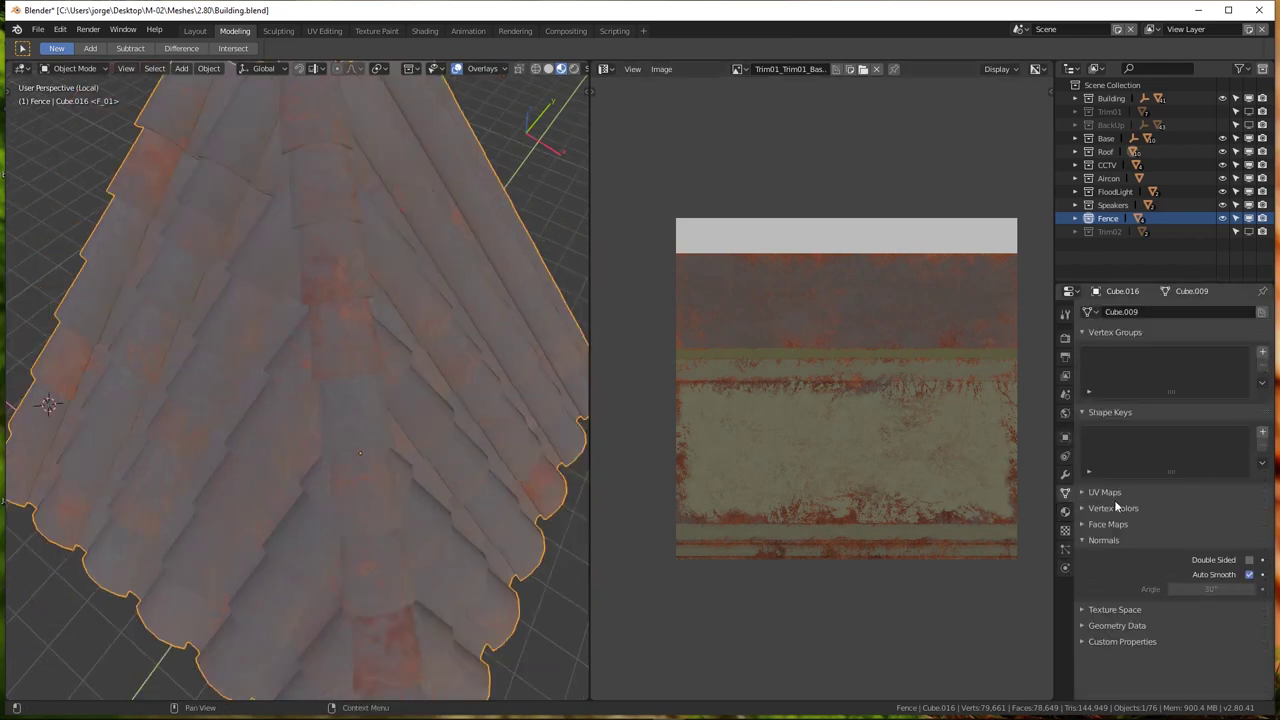
{"action": "left_click", "coordinate": [1091, 493]}
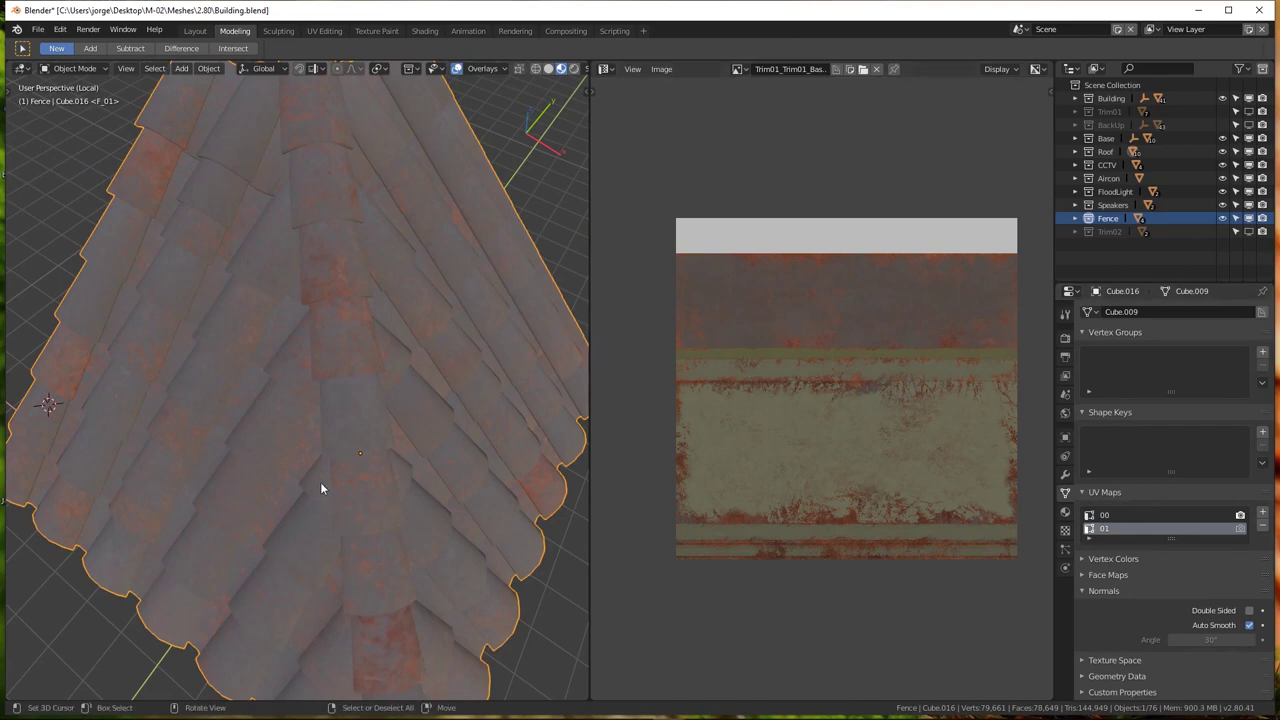
{"action": "left_click", "coordinate": [1108, 515]}
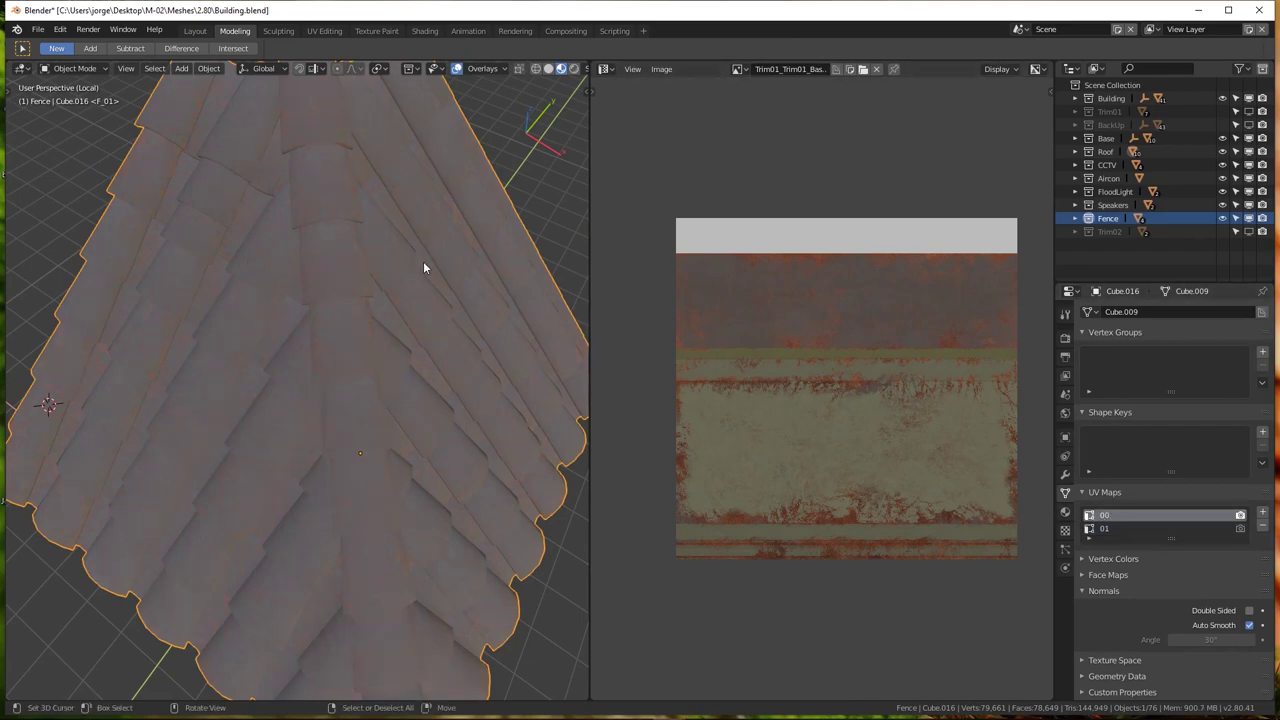
{"action": "key", "text": "Tab"}
Zoom the UV editor onto the roof's islands and clear the UV selection
{"action": "scroll", "coordinate": [644, 296], "scroll_direction": "up", "scroll_amount": 1}
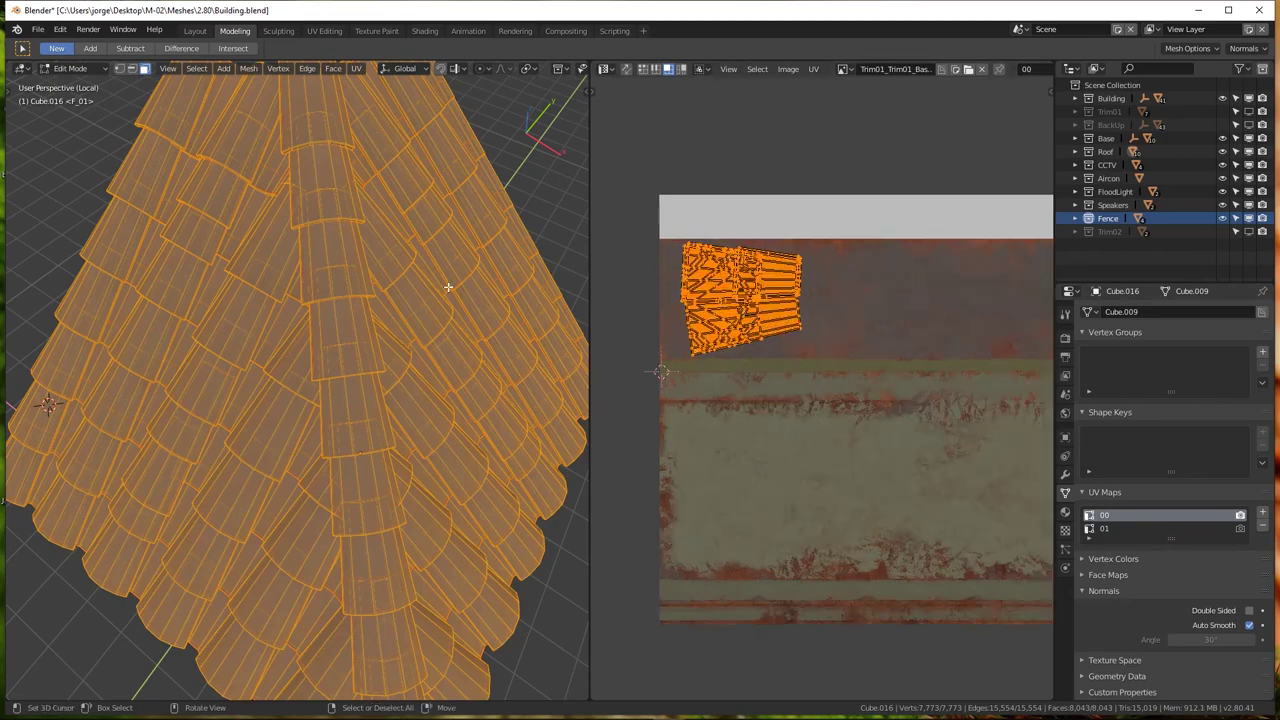
{"action": "scroll", "coordinate": [332, 286], "scroll_direction": "up", "scroll_amount": 5}
{"action": "scroll", "coordinate": [712, 290], "scroll_direction": "up", "scroll_amount": 4}
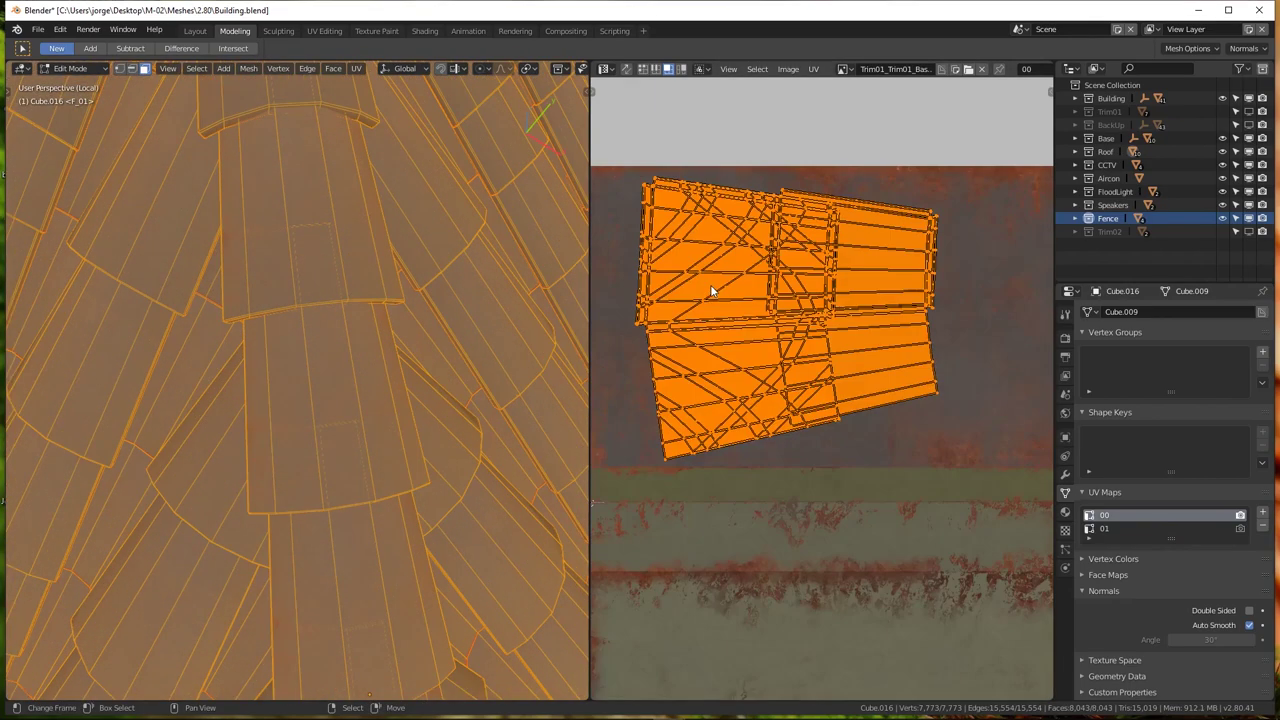
{"action": "middle_click_drag", "start_coordinate": [734, 291], "coordinate": [759, 327]}
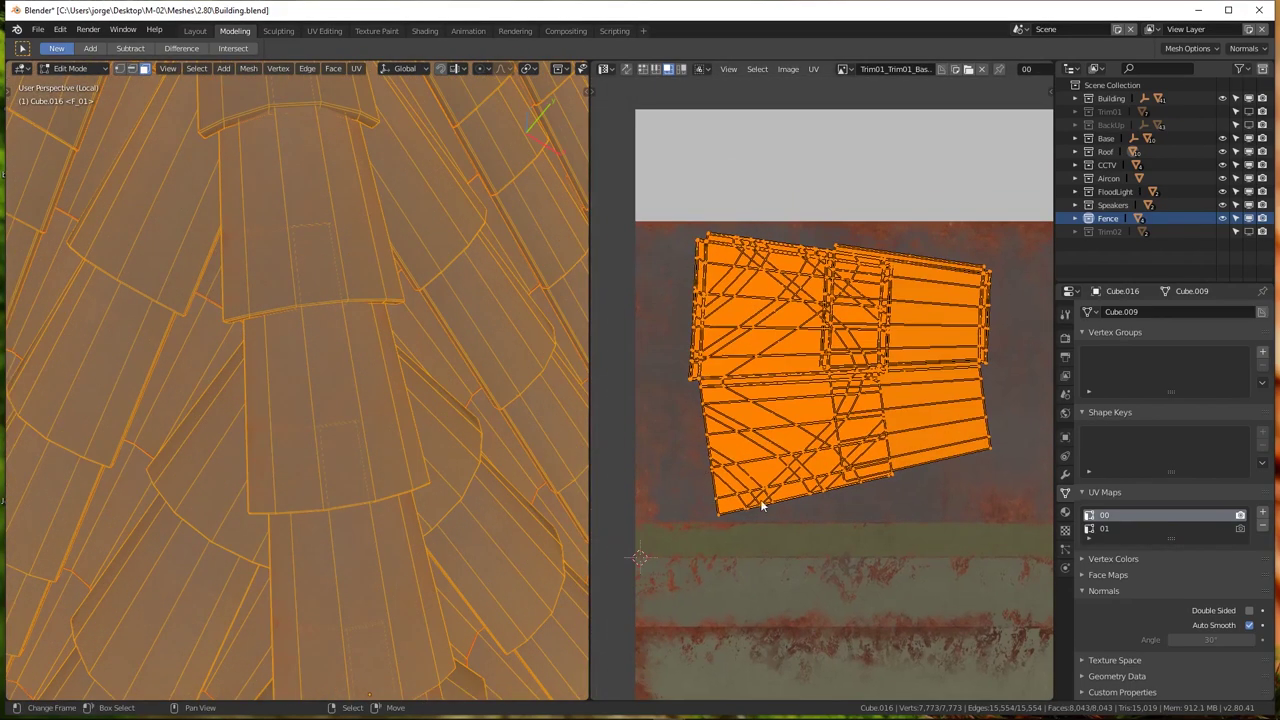
{"action": "key", "text": "alt+a"}
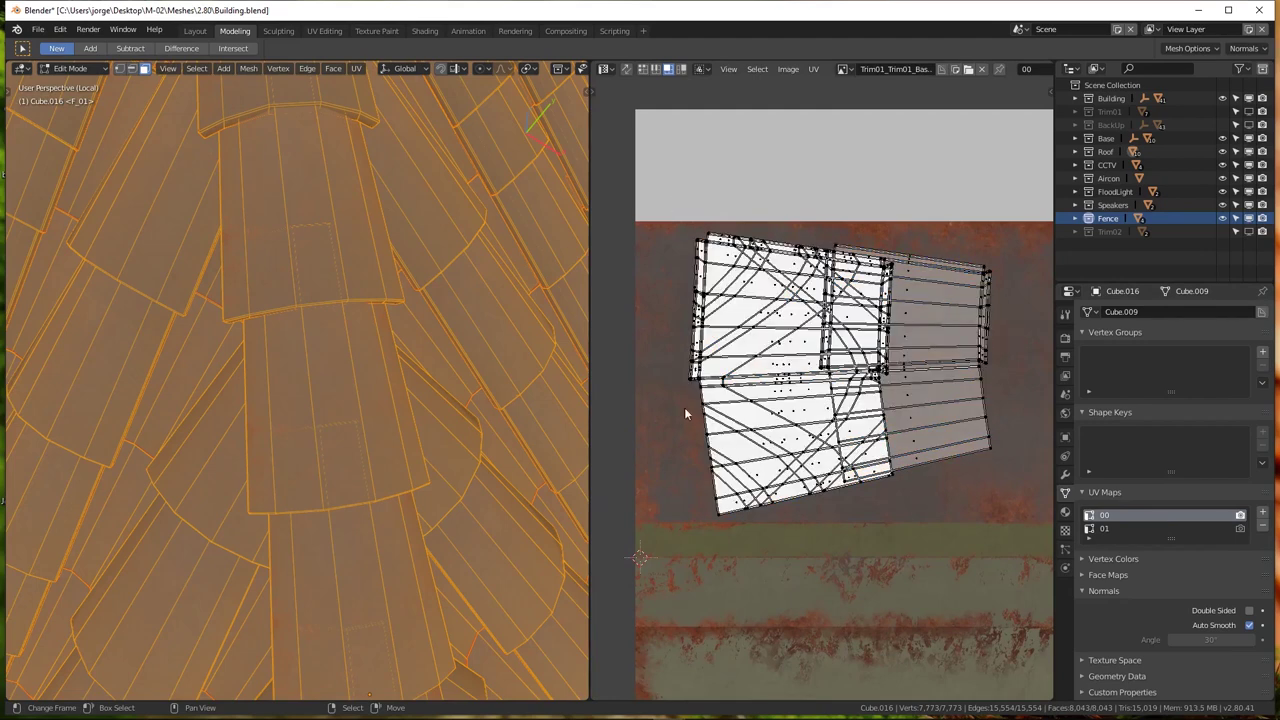
Select the whole right-hand UV island and move it right, clear of the other
{"action": "scroll", "coordinate": [935, 284], "scroll_direction": "down", "scroll_amount": 2}
{"action": "left_click", "coordinate": [904, 320], "text": "alt"}
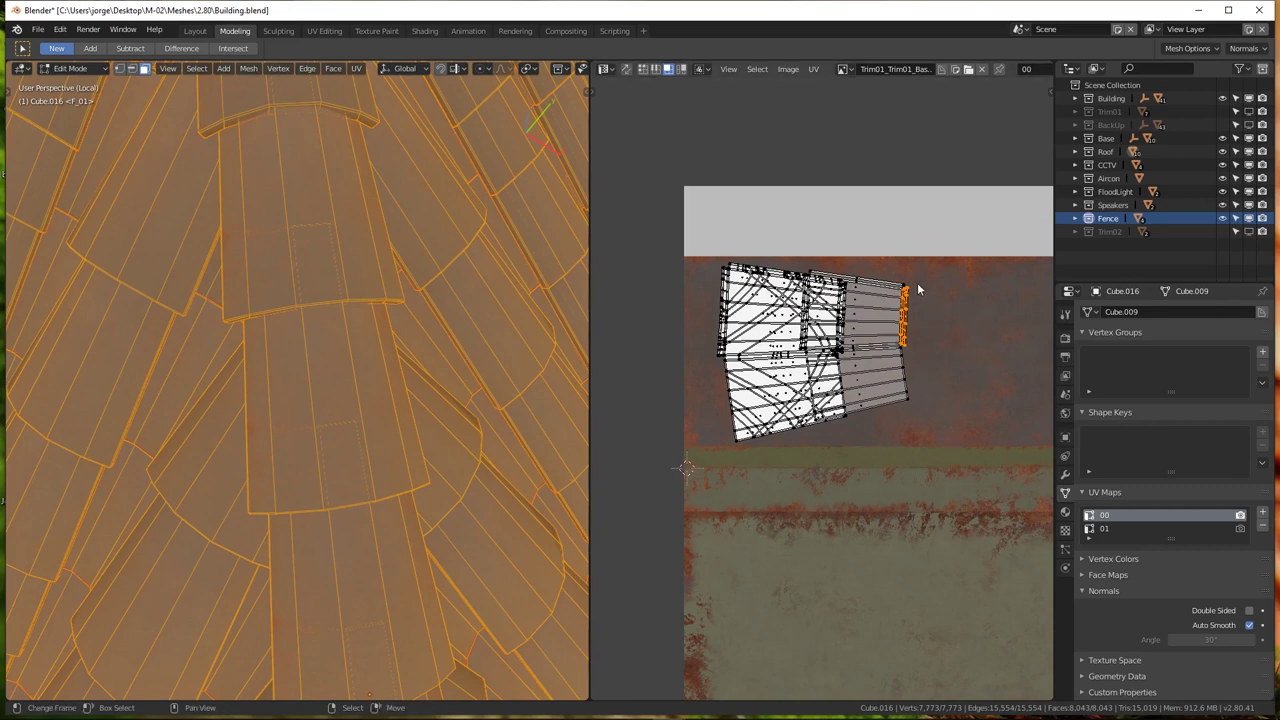
{"action": "left_click_drag", "start_coordinate": [877, 256], "coordinate": [964, 437]}
{"action": "key", "text": "ctrl+l"}
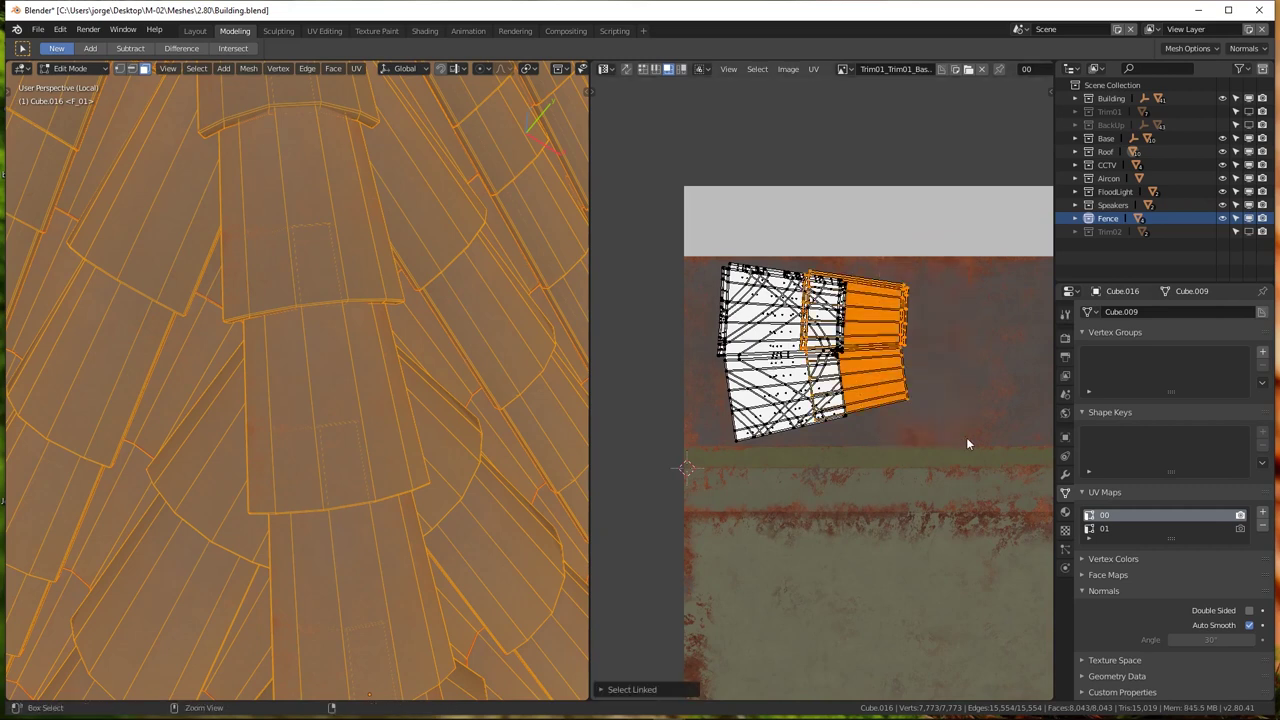
{"action": "left_click_drag", "start_coordinate": [880, 326], "coordinate": [945, 322]}
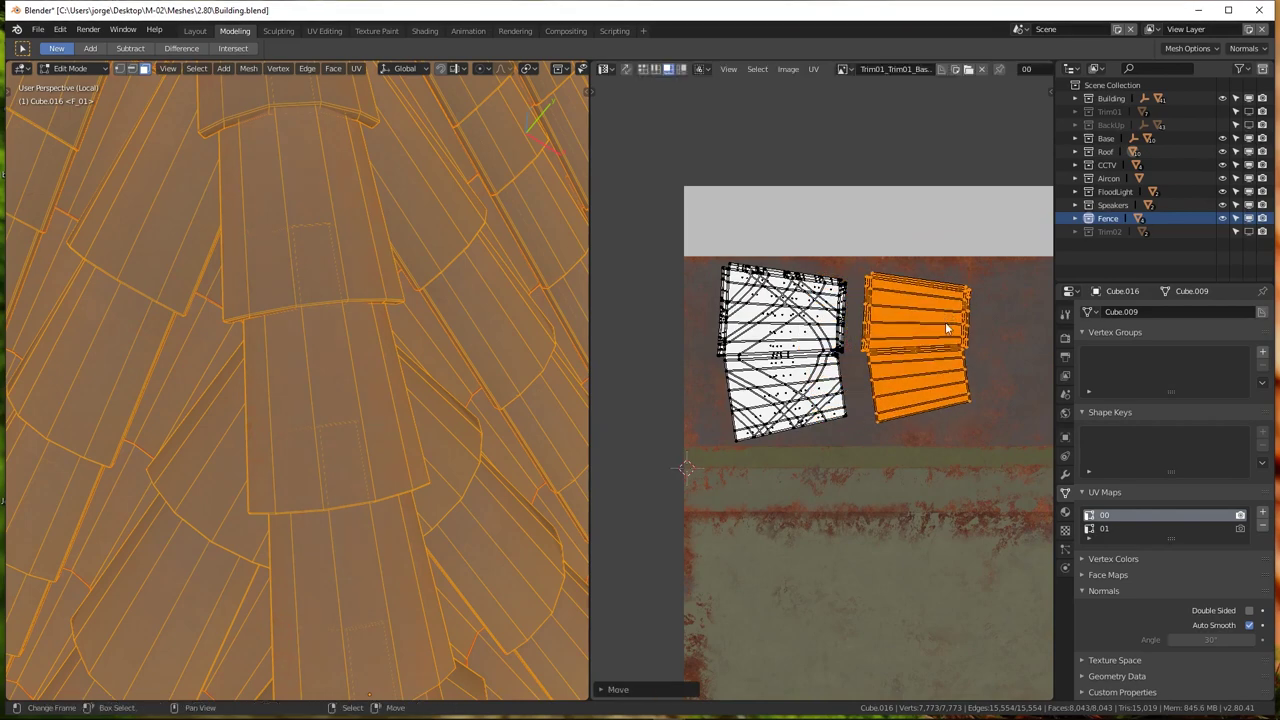
{"action": "key", "text": "a"}
{"action": "key", "text": "alt+a"}
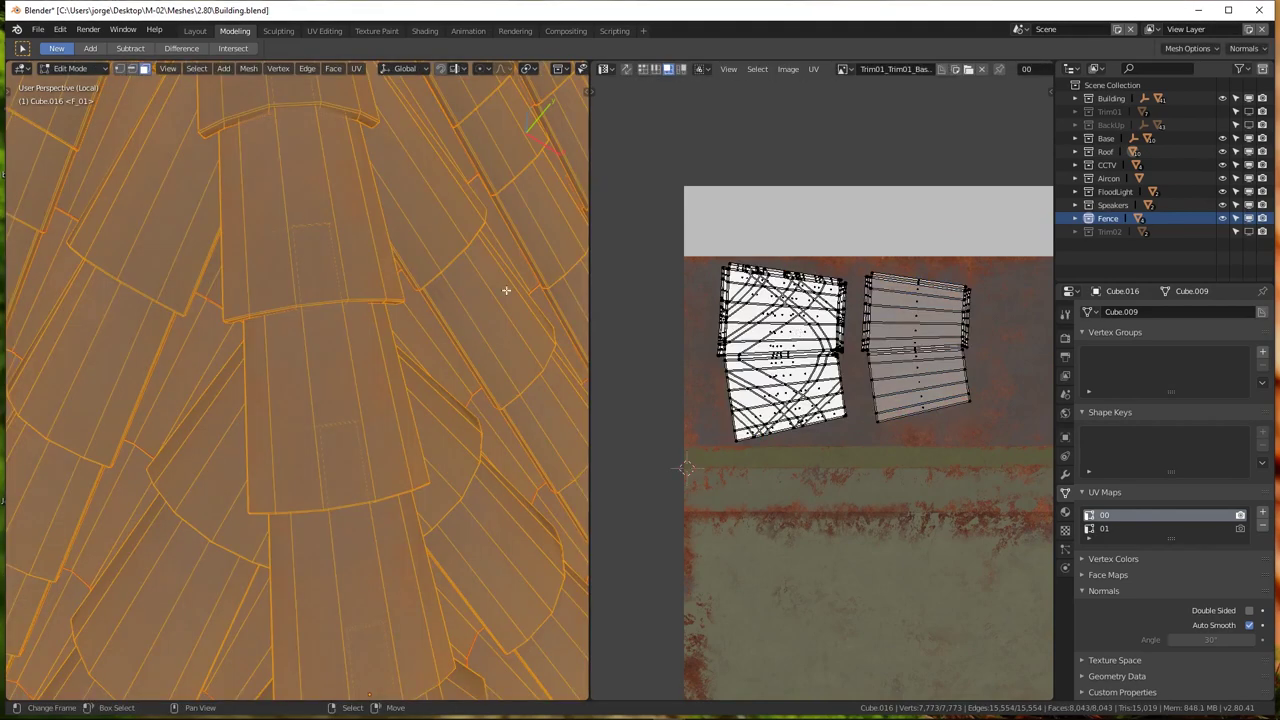
{"action": "scroll", "coordinate": [404, 233], "scroll_direction": "down", "scroll_amount": 10}
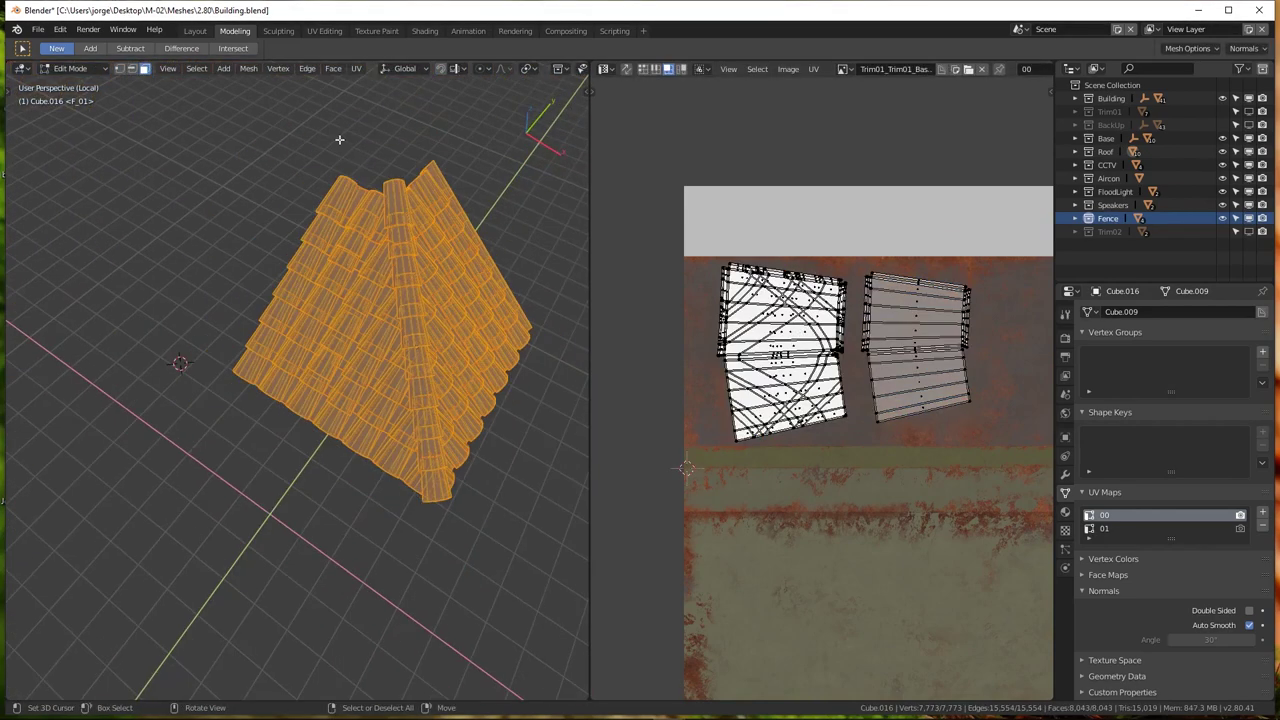
Box-select the large left UV island, then switch the roof back to object mode
{"action": "scroll", "coordinate": [790, 356], "scroll_direction": "up", "scroll_amount": 4}
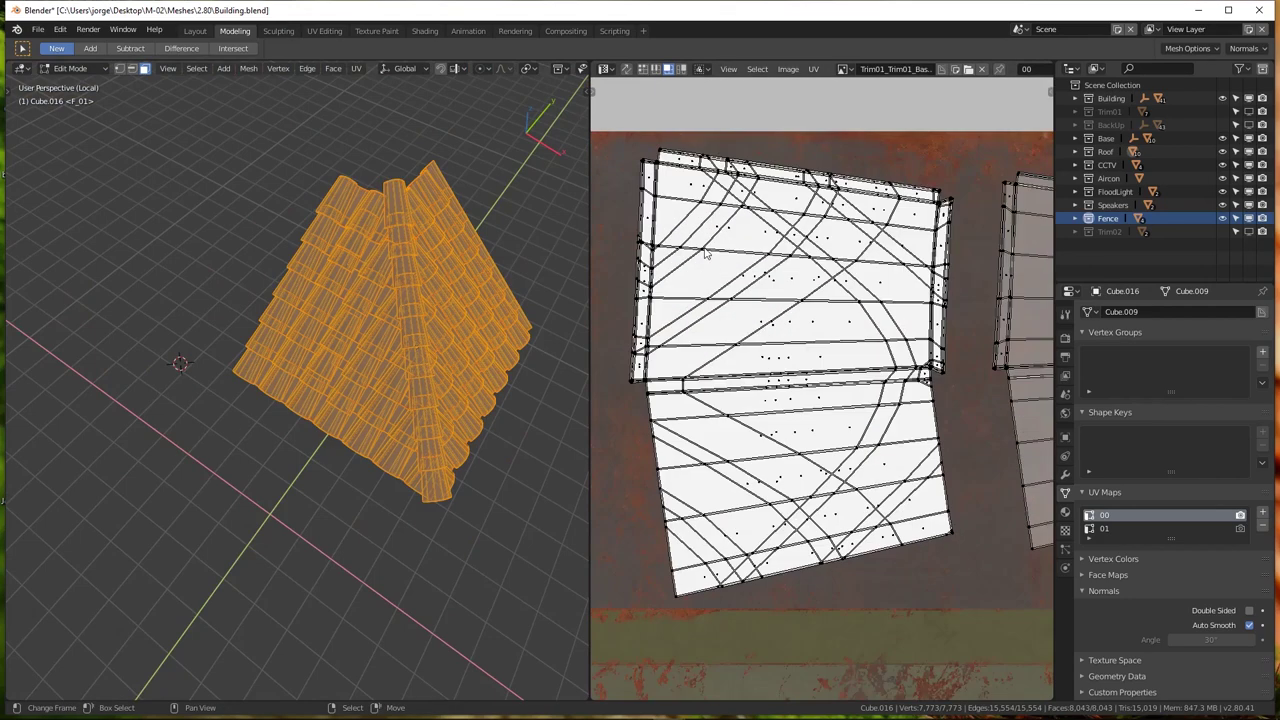
{"action": "scroll", "coordinate": [790, 356], "scroll_direction": "down", "scroll_amount": 1}
{"action": "left_click_drag", "start_coordinate": [632, 146], "coordinate": [917, 539]}
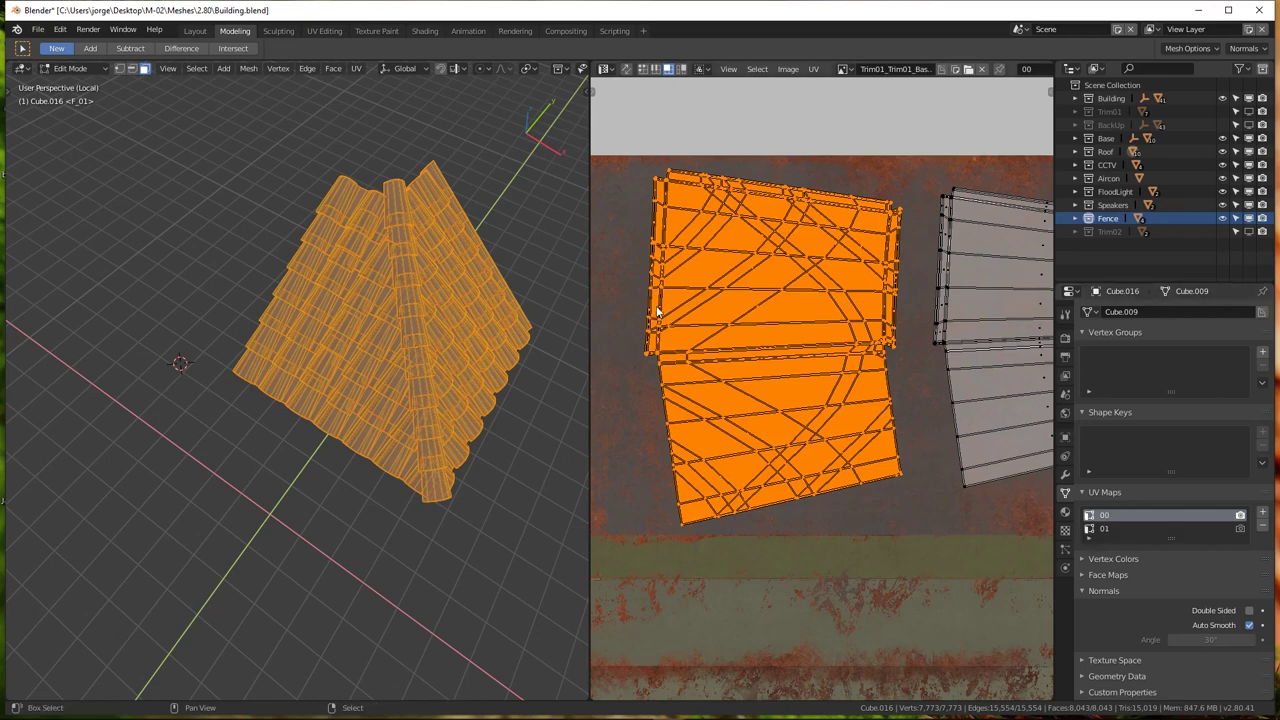
{"action": "middle_click_drag", "start_coordinate": [672, 308], "coordinate": [690, 312]}
{"action": "scroll", "coordinate": [708, 220], "scroll_direction": "up", "scroll_amount": 3}
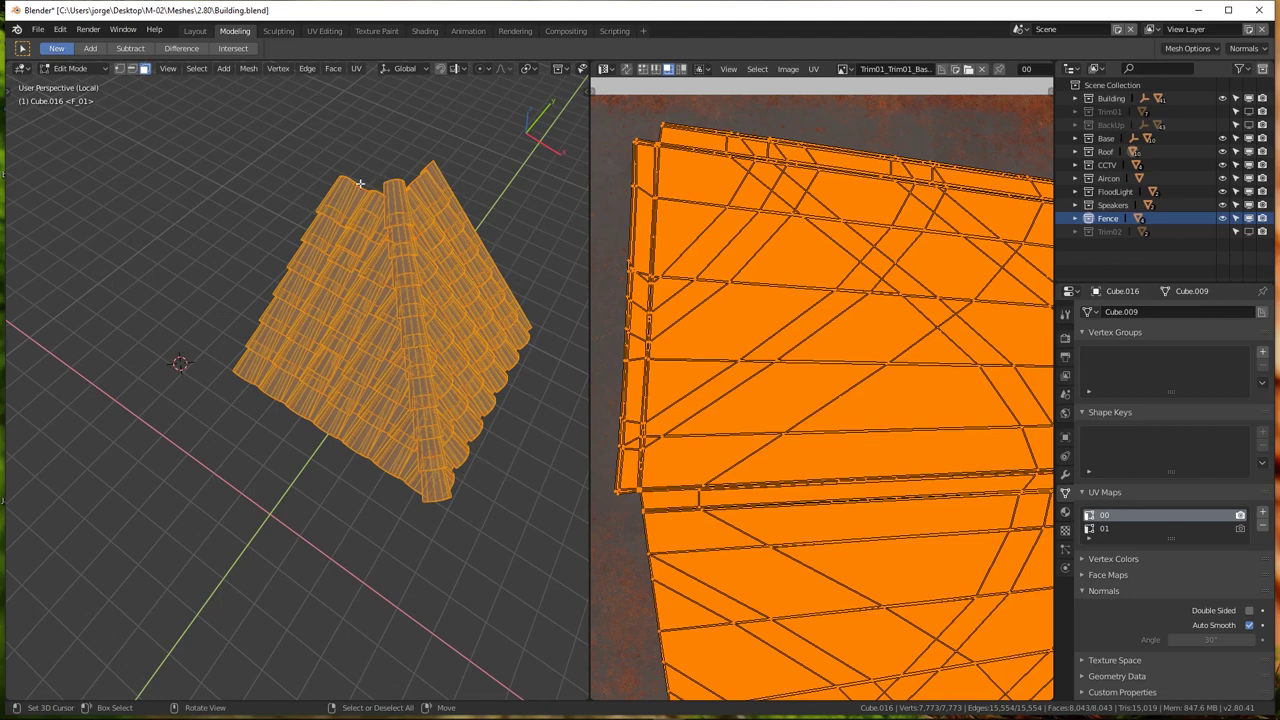
{"action": "key", "text": "Tab"}
Zoom in on the roof tiles and briefly inspect them in edit mode
{"action": "middle_click_drag", "start_coordinate": [400, 455], "coordinate": [257, 268]}
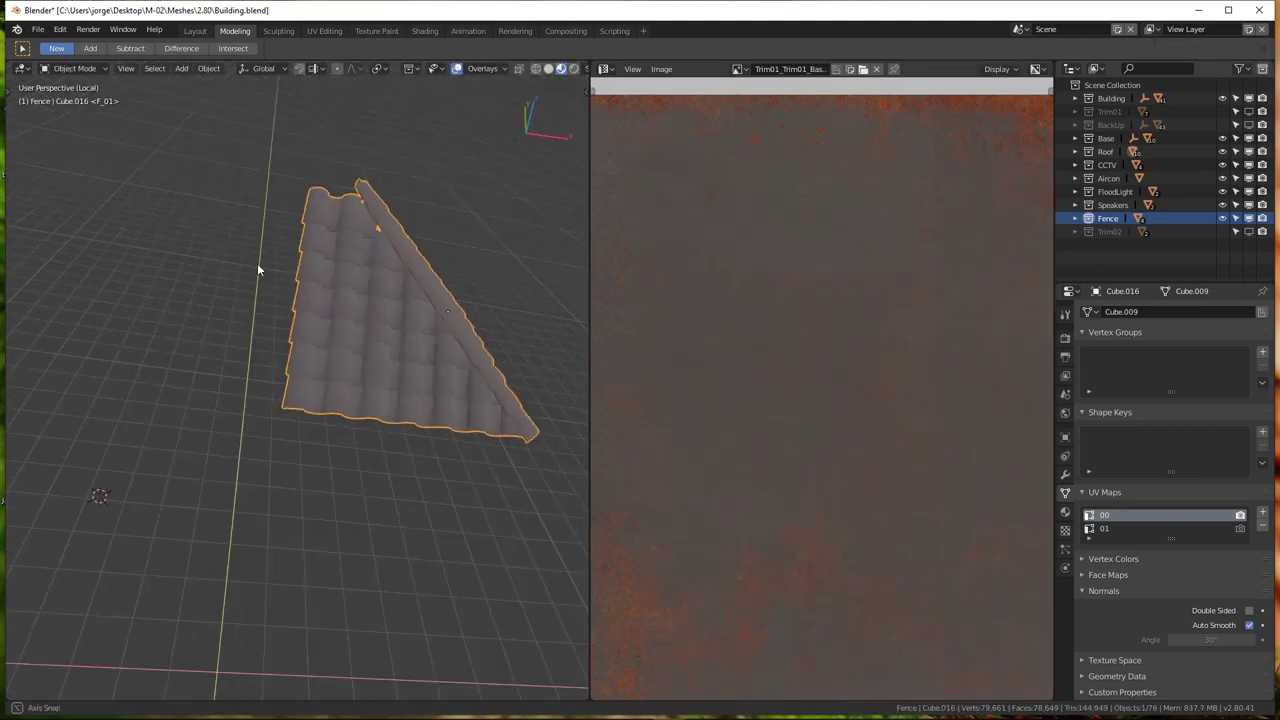
{"action": "scroll", "coordinate": [257, 268], "scroll_direction": "up", "scroll_amount": 4}
{"action": "middle_click_drag", "start_coordinate": [334, 421], "coordinate": [362, 347]}
{"action": "scroll", "coordinate": [362, 347], "scroll_direction": "up", "scroll_amount": 2}
{"action": "scroll", "coordinate": [343, 350], "scroll_direction": "up", "scroll_amount": 2}
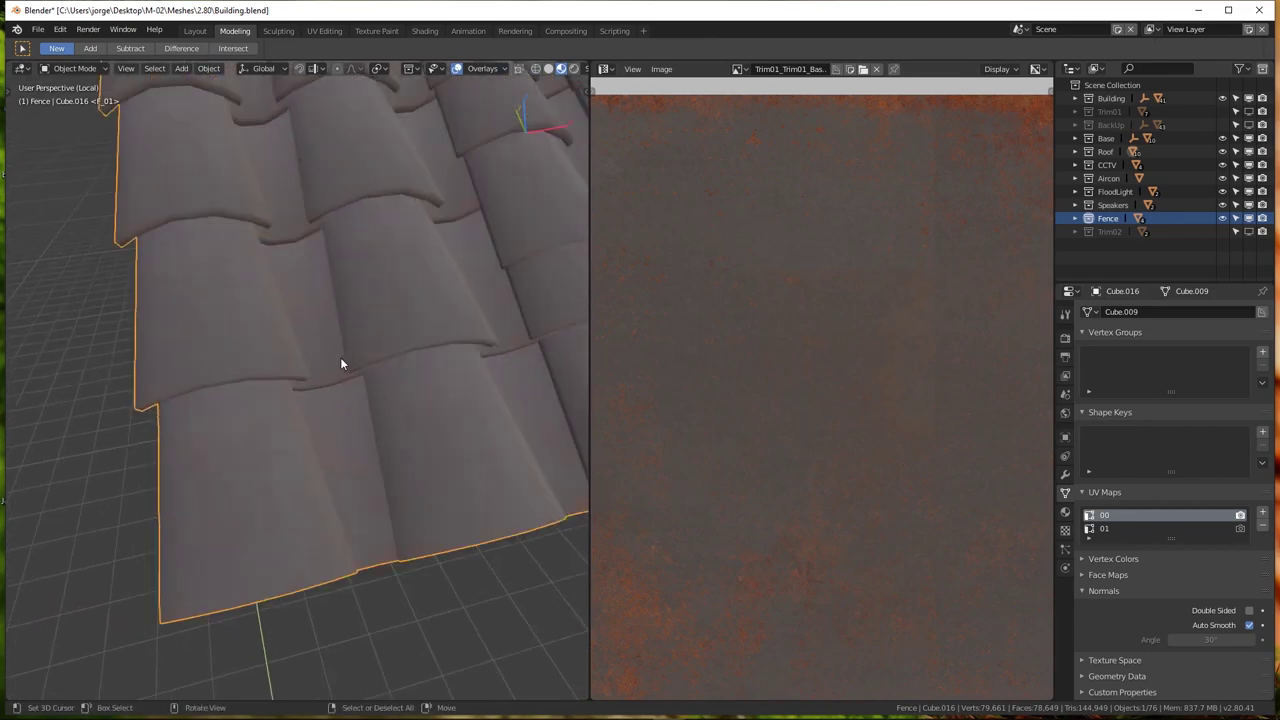
{"action": "scroll", "coordinate": [187, 388], "scroll_direction": "up", "scroll_amount": 3}
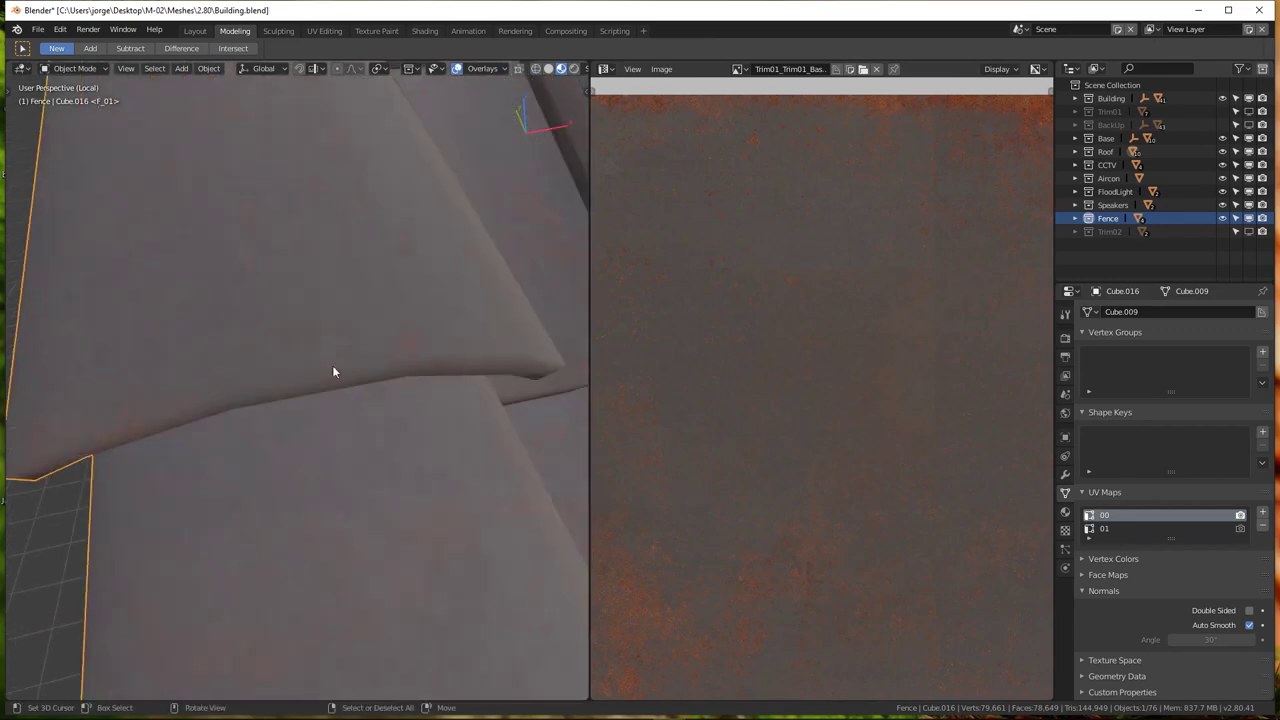
{"action": "key", "text": "Tab"}
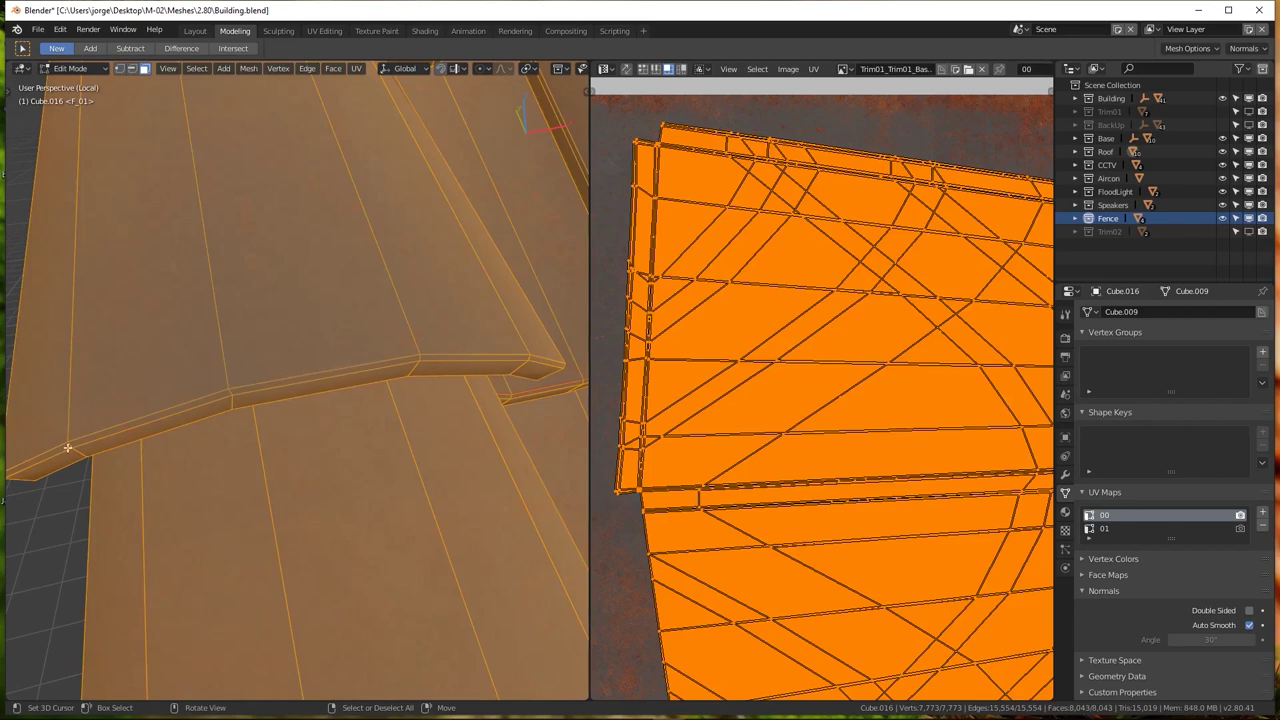
{"action": "scroll", "coordinate": [67, 448], "scroll_direction": "down", "scroll_amount": 3}
{"action": "scroll", "coordinate": [300, 400], "scroll_direction": "down", "scroll_amount": 2}
{"action": "scroll", "coordinate": [534, 371], "scroll_direction": "up", "scroll_amount": 4}
{"action": "scroll", "coordinate": [357, 394], "scroll_direction": "up", "scroll_amount": 2}
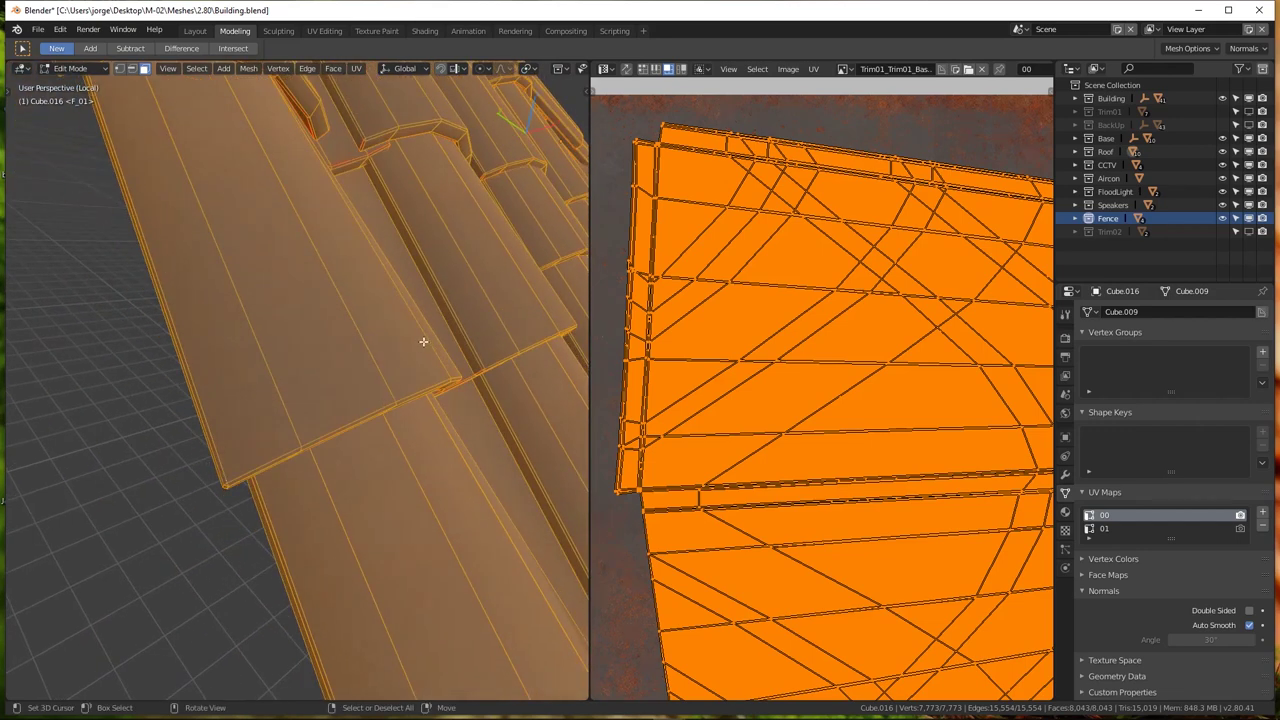
{"action": "middle_click_drag", "start_coordinate": [423, 341], "coordinate": [279, 261]}
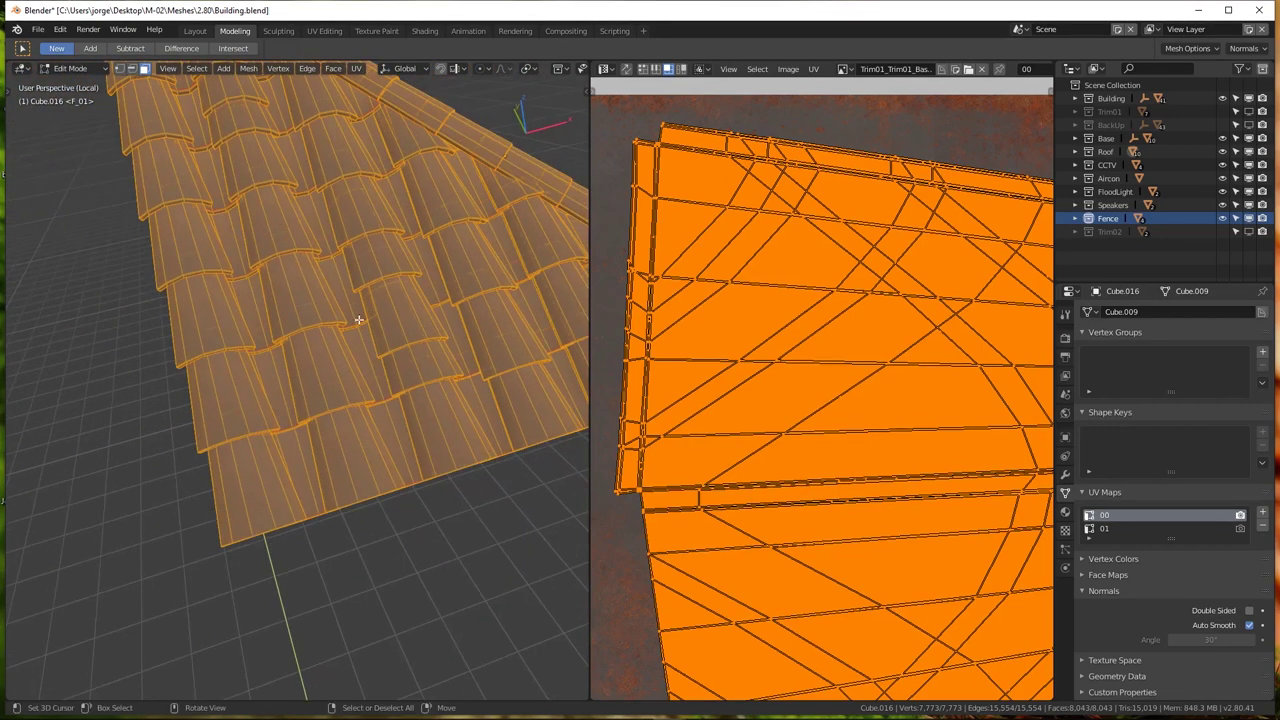
{"action": "key", "text": "Tab"}
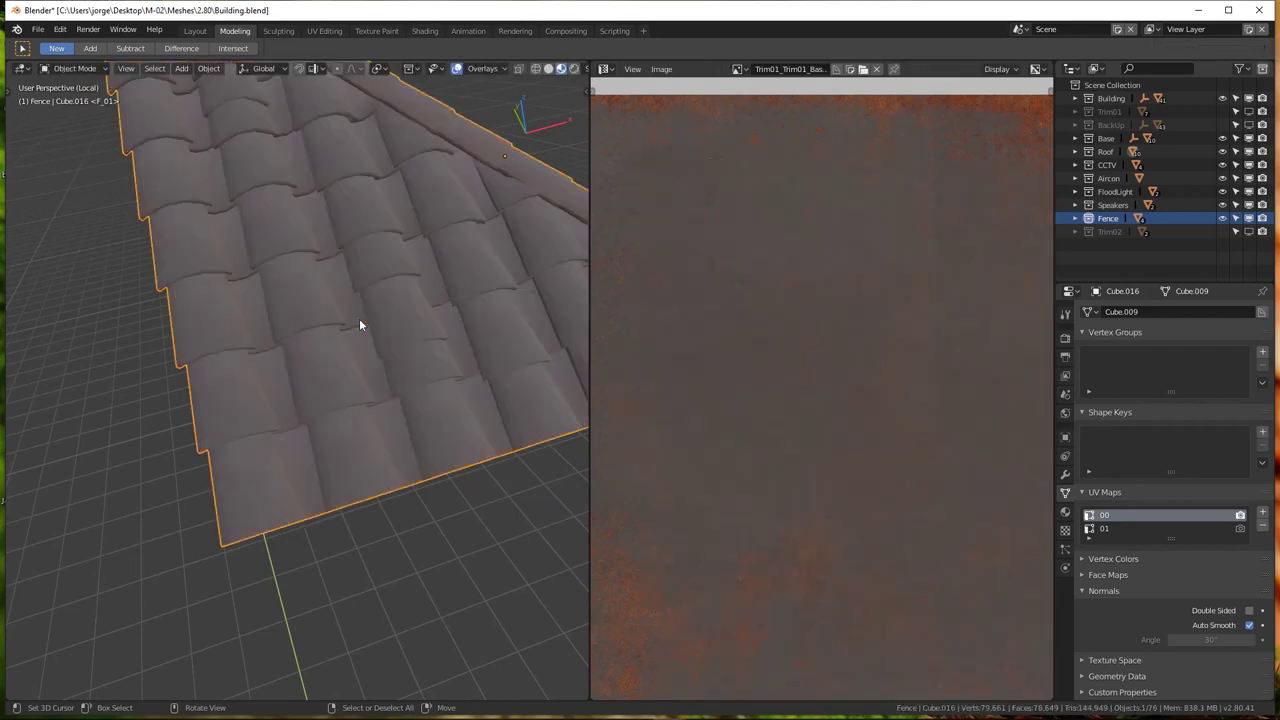
Select one edge tile with linked selection and move it left of the roof
{"action": "scroll", "coordinate": [361, 316], "scroll_direction": "down", "scroll_amount": 5}
{"action": "middle_click_drag", "start_coordinate": [419, 311], "coordinate": [271, 214]}
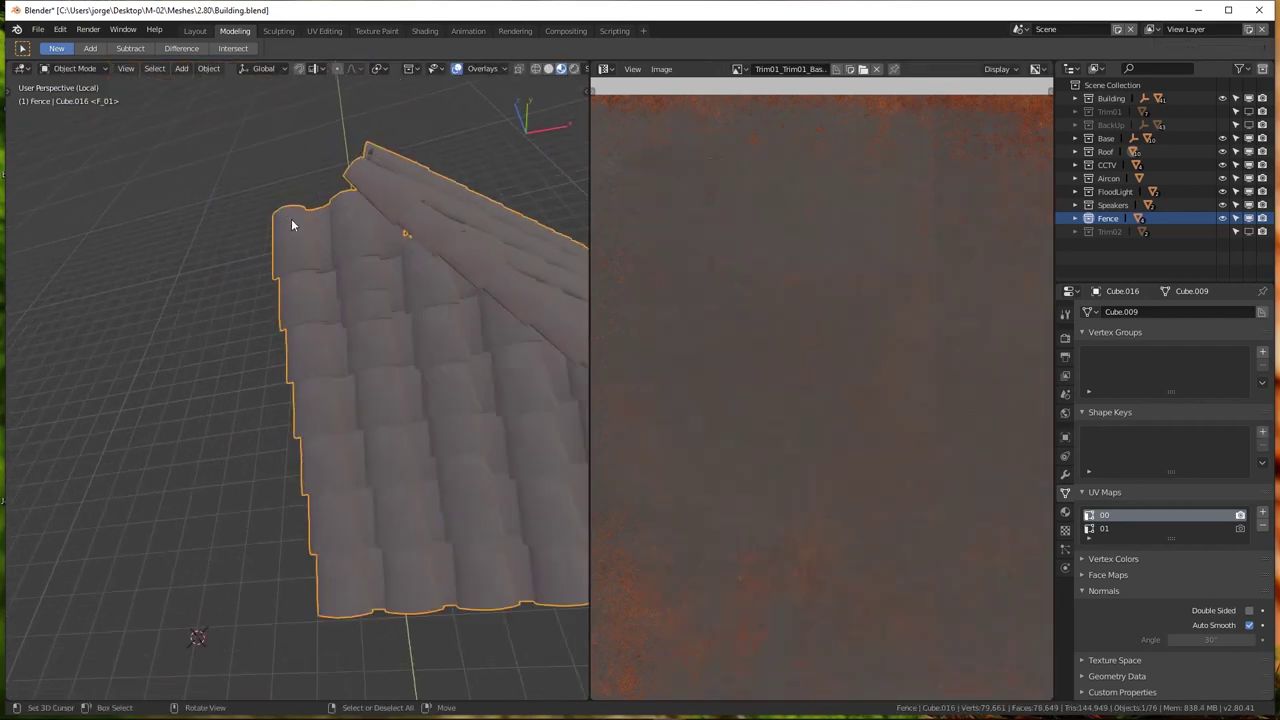
{"action": "key", "text": "Tab"}
{"action": "left_click", "coordinate": [291, 225]}
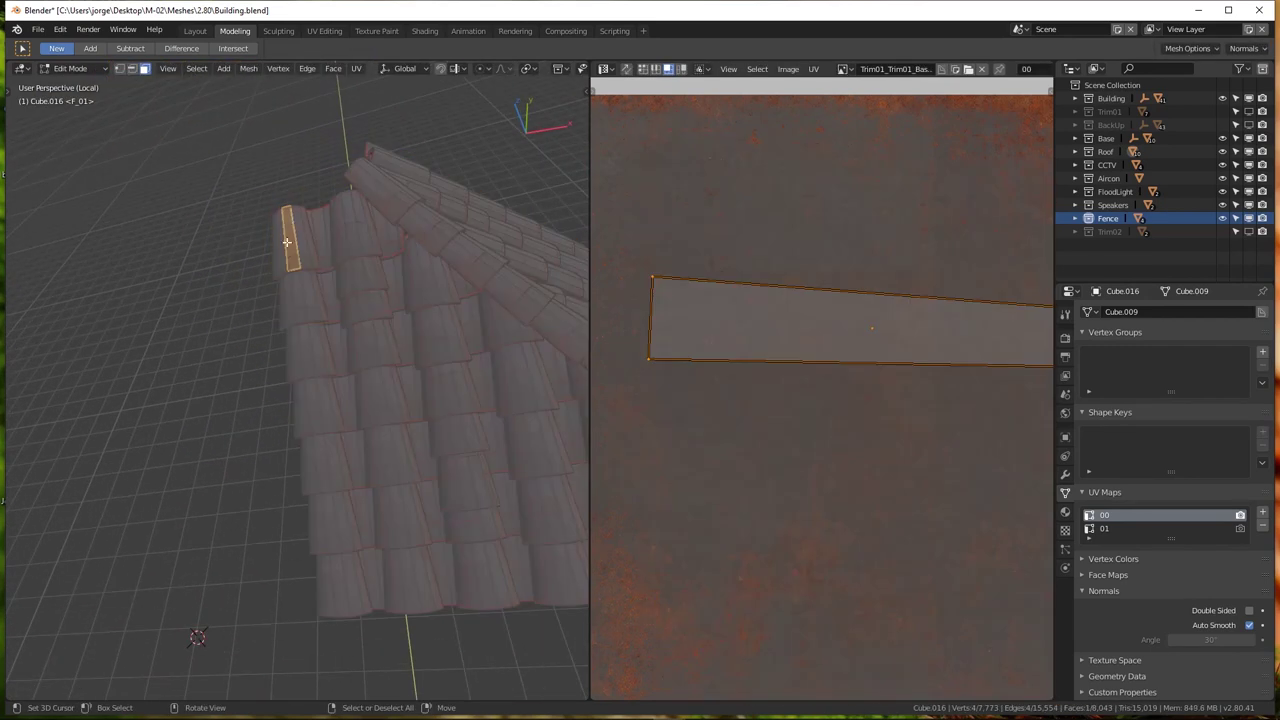
{"action": "key", "text": "ctrl+l"}
{"action": "key", "text": "g"}
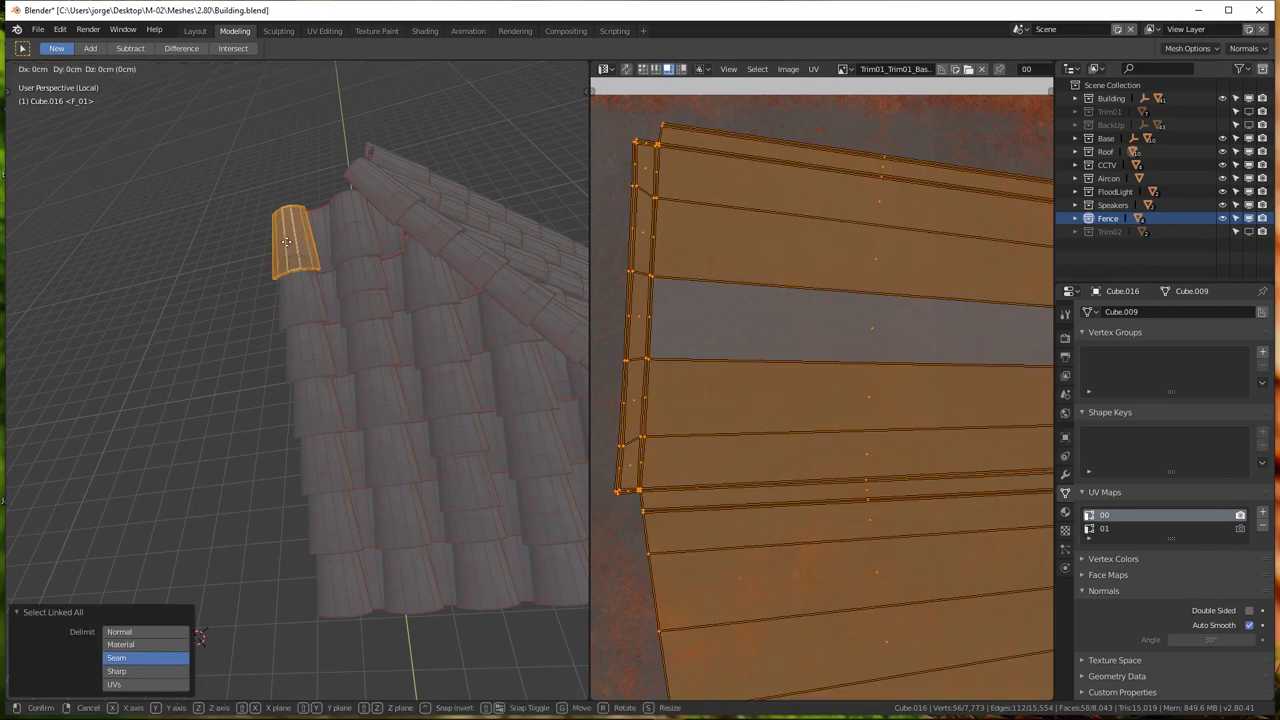
{"action": "left_click", "coordinate": [166, 246]}
{"action": "key", "text": "Tab"}
{"action": "key", "text": "Tab"}
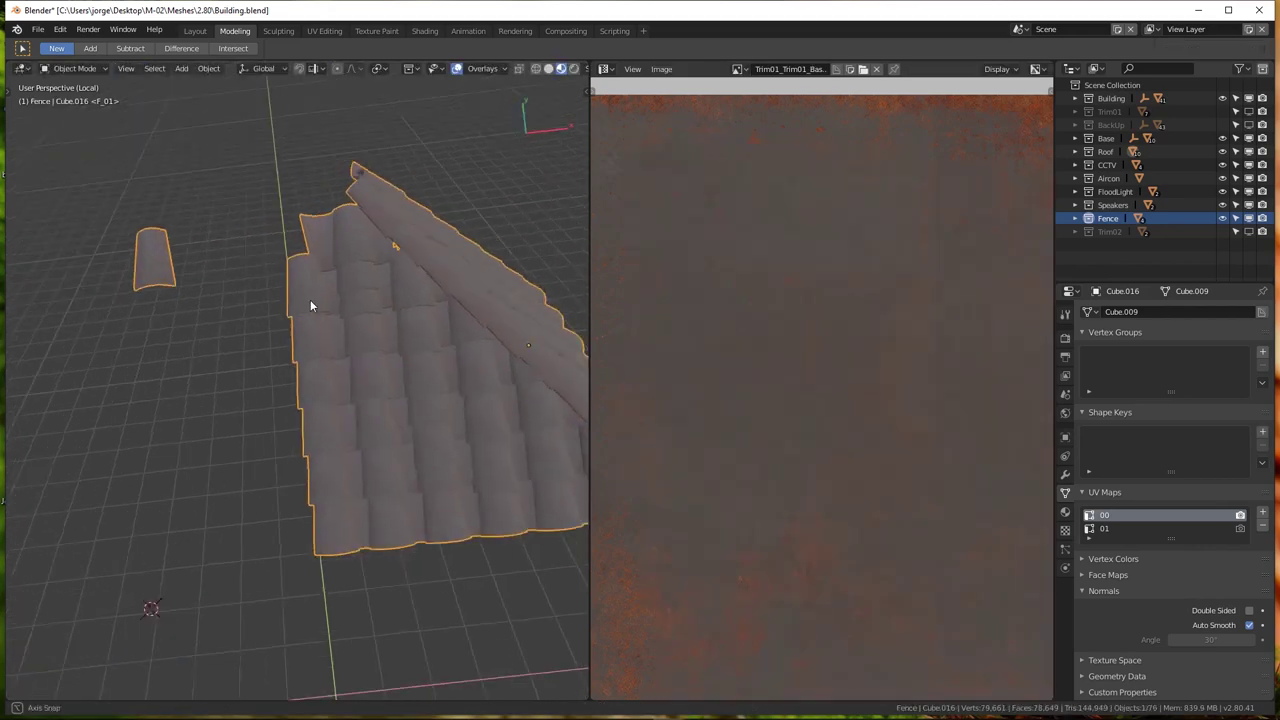
Frame the separated tile, then undo its move so the roof is whole in object mode
{"action": "scroll", "coordinate": [826, 327], "scroll_direction": "down", "scroll_amount": 5}
{"action": "key", "text": "KP_Decimal"}
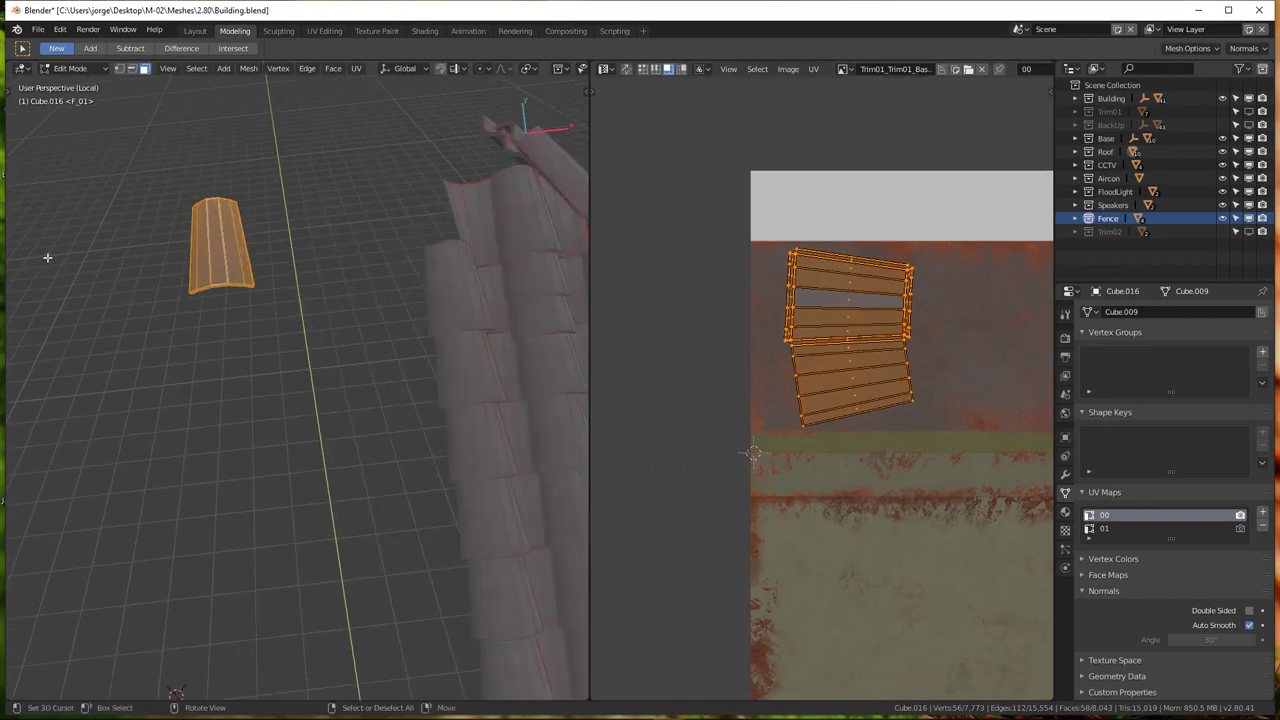
{"action": "middle_click_drag", "start_coordinate": [291, 303], "coordinate": [338, 163]}
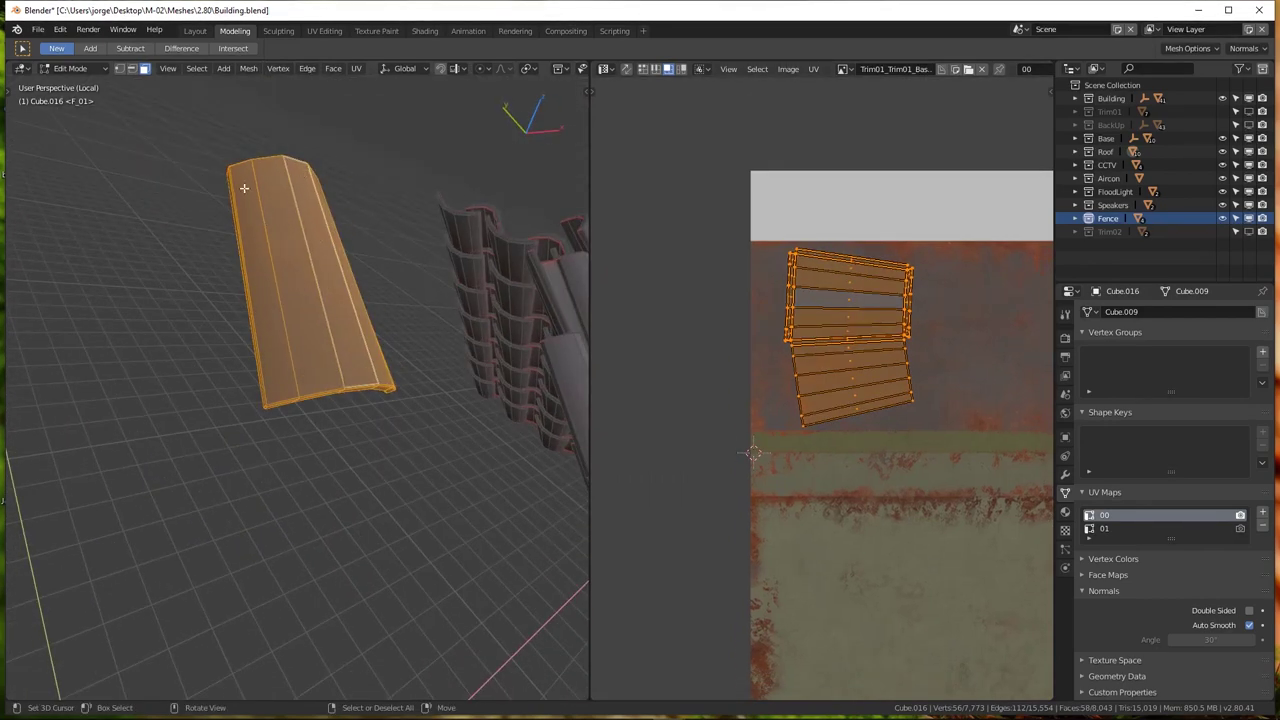
{"action": "middle_click_drag", "start_coordinate": [301, 220], "coordinate": [287, 243]}
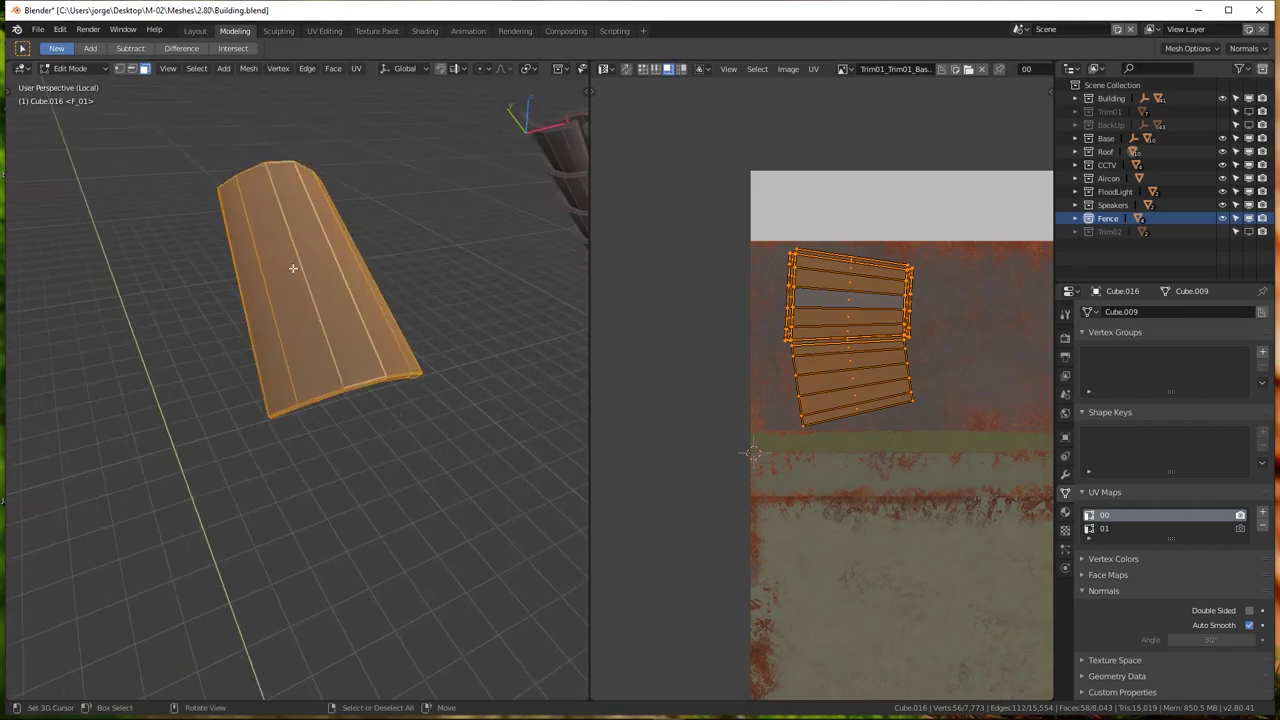
{"action": "key", "text": "alt+a"}
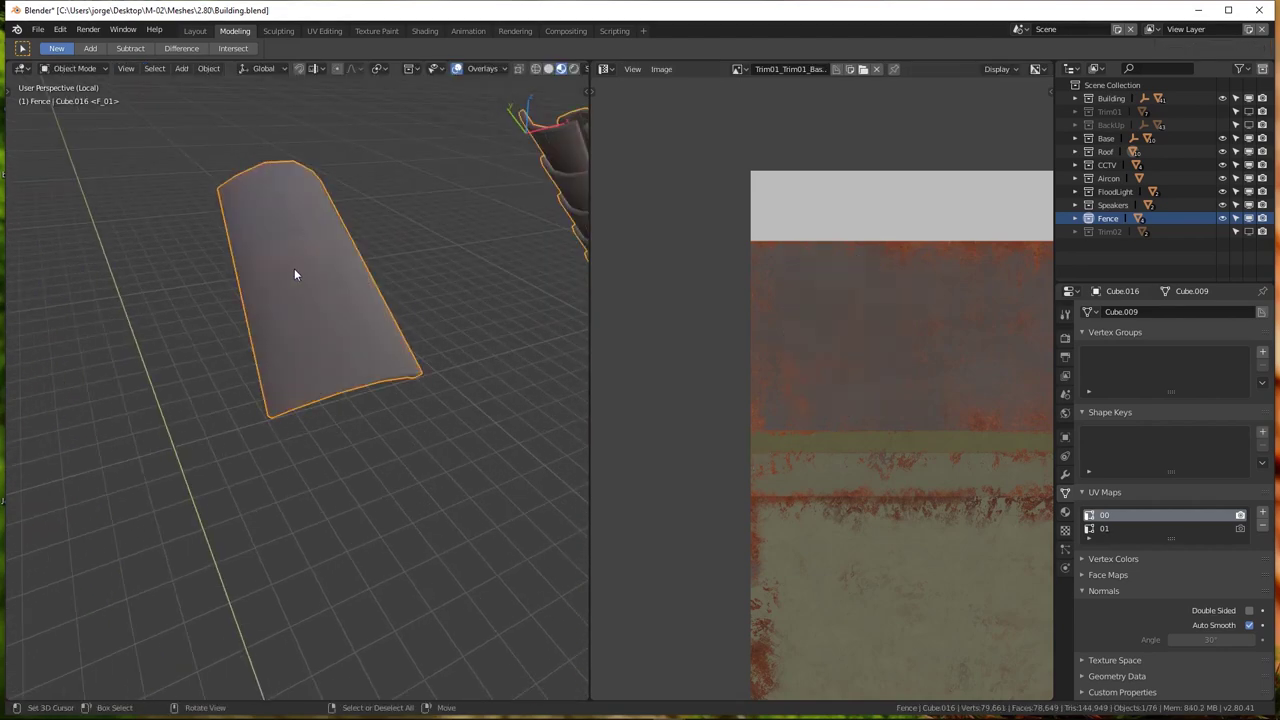
{"action": "key", "text": "a"}
{"action": "key", "text": "ctrl+z"}
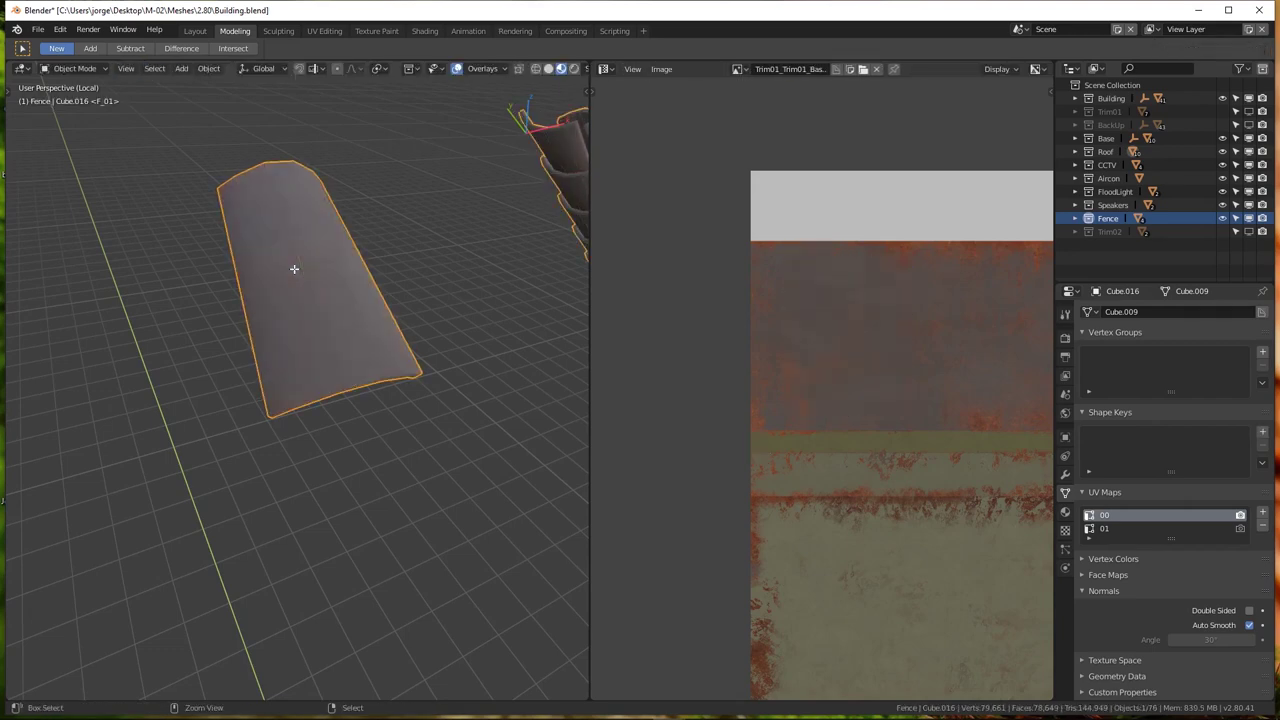
{"action": "key", "text": "ctrl+z"}
{"action": "key", "text": "ctrl+z"}
{"action": "key", "text": "ctrl+z"}
{"action": "key", "text": "Tab"}
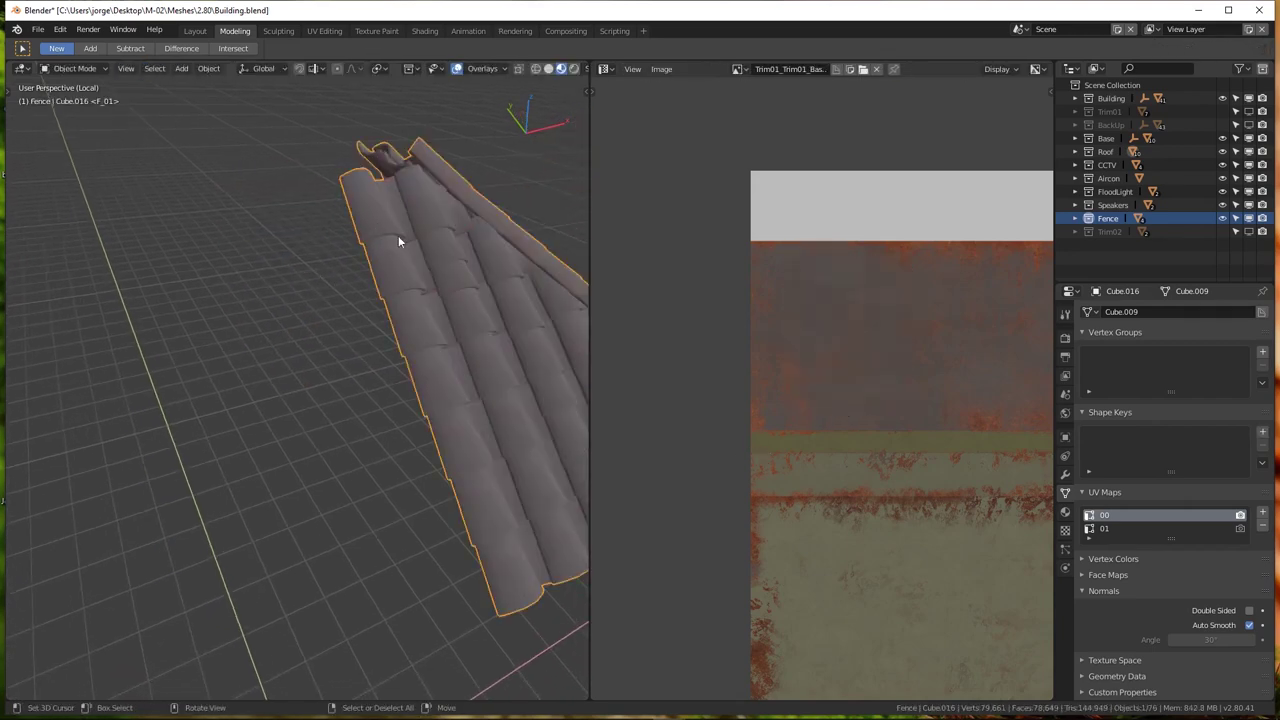
{"action": "middle_click_drag", "start_coordinate": [399, 212], "coordinate": [341, 270]}
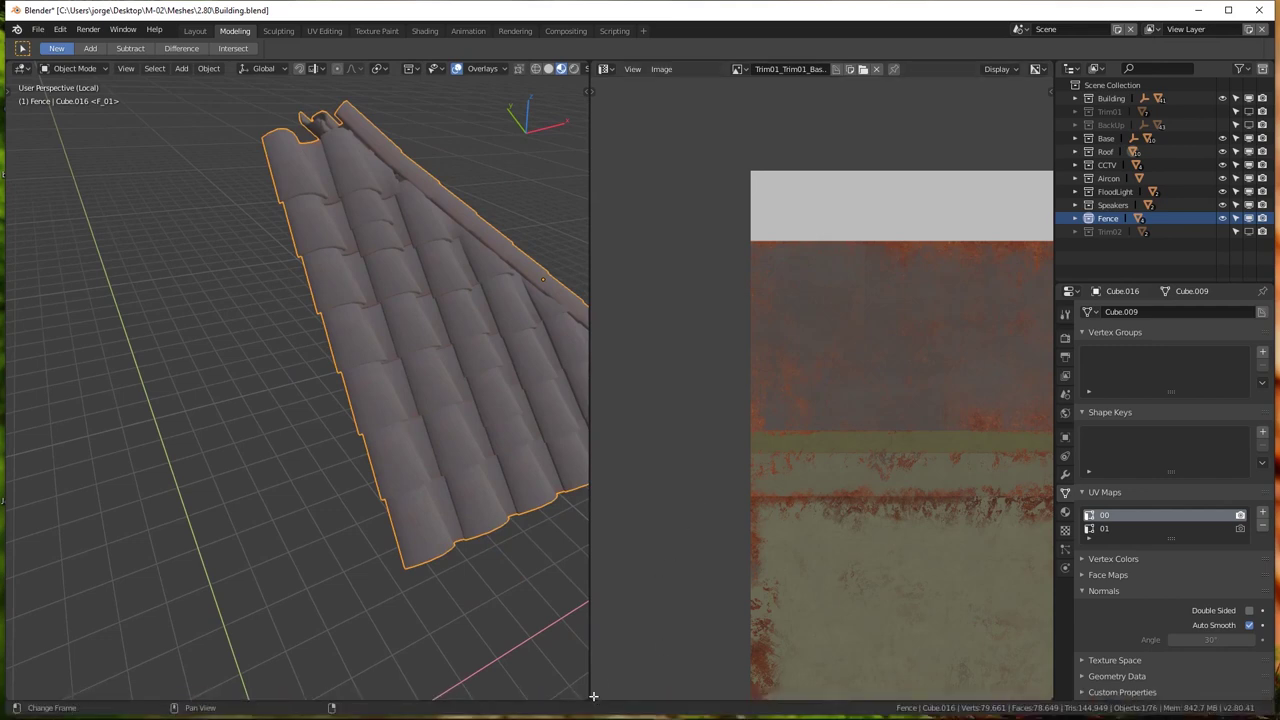
Split the image editor and make the lower half a Shader Editor showing the roof material
{"action": "left_click_drag", "start_coordinate": [593, 696], "coordinate": [626, 296]}
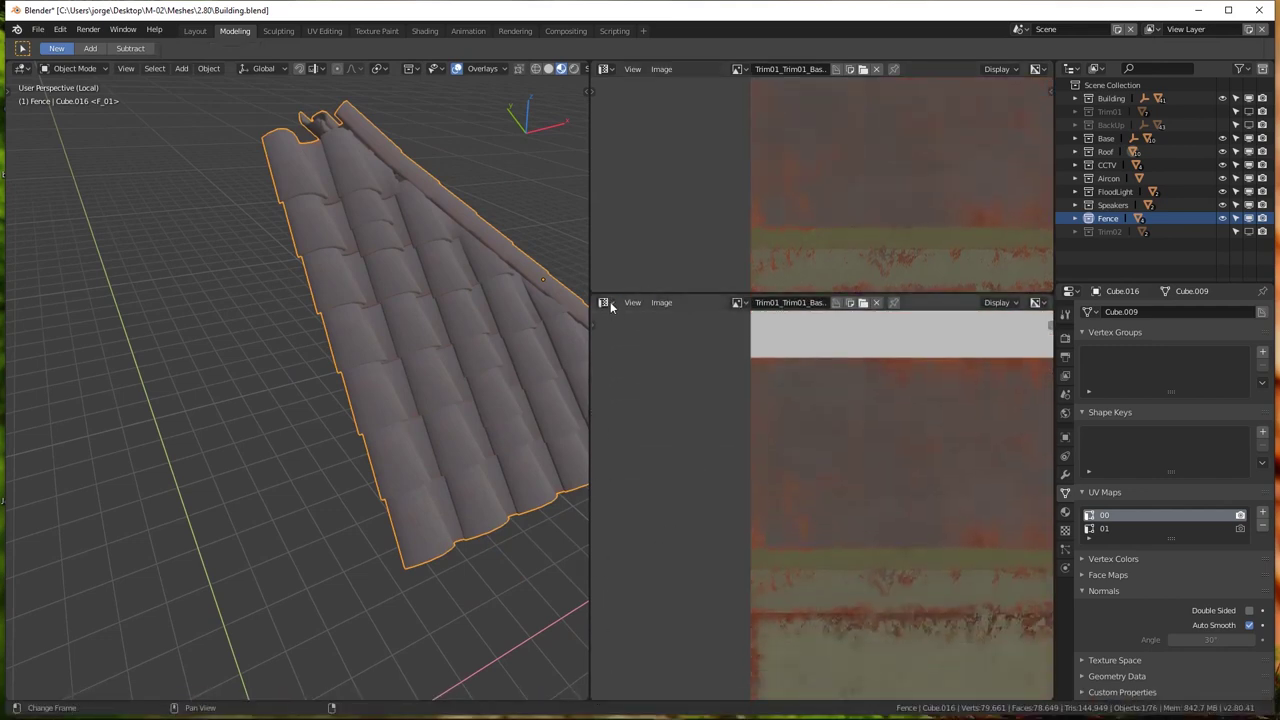
{"action": "left_click", "coordinate": [606, 303]}
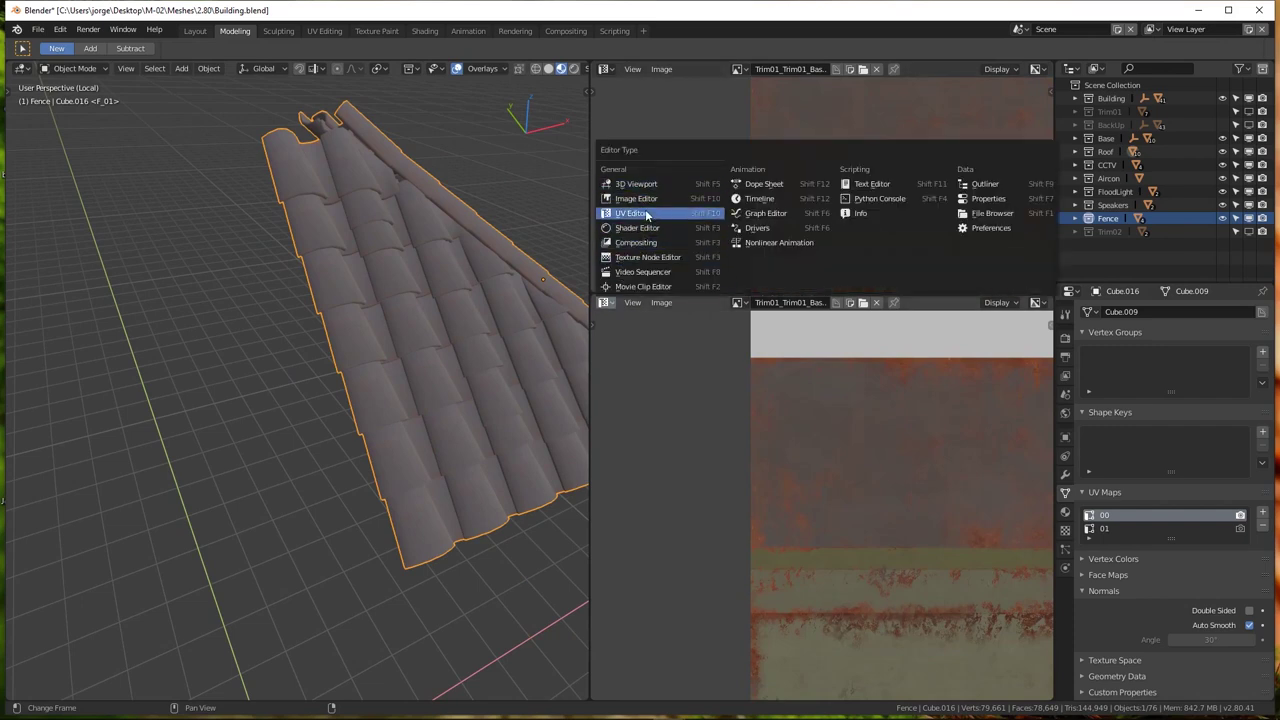
{"action": "left_click", "coordinate": [640, 228]}
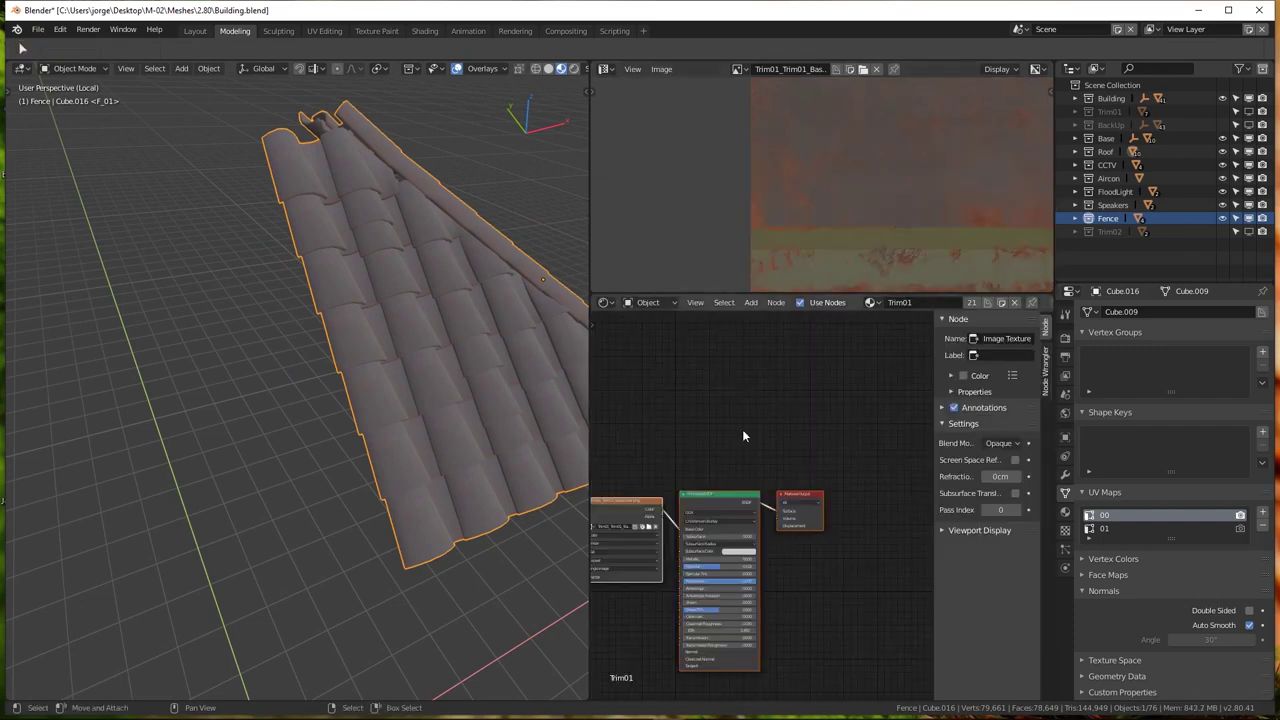
{"action": "scroll", "coordinate": [743, 436], "scroll_direction": "down", "scroll_amount": 2}
{"action": "scroll", "coordinate": [712, 425], "scroll_direction": "up", "scroll_amount": 3}
{"action": "middle_click_drag", "start_coordinate": [712, 425], "coordinate": [711, 466]}
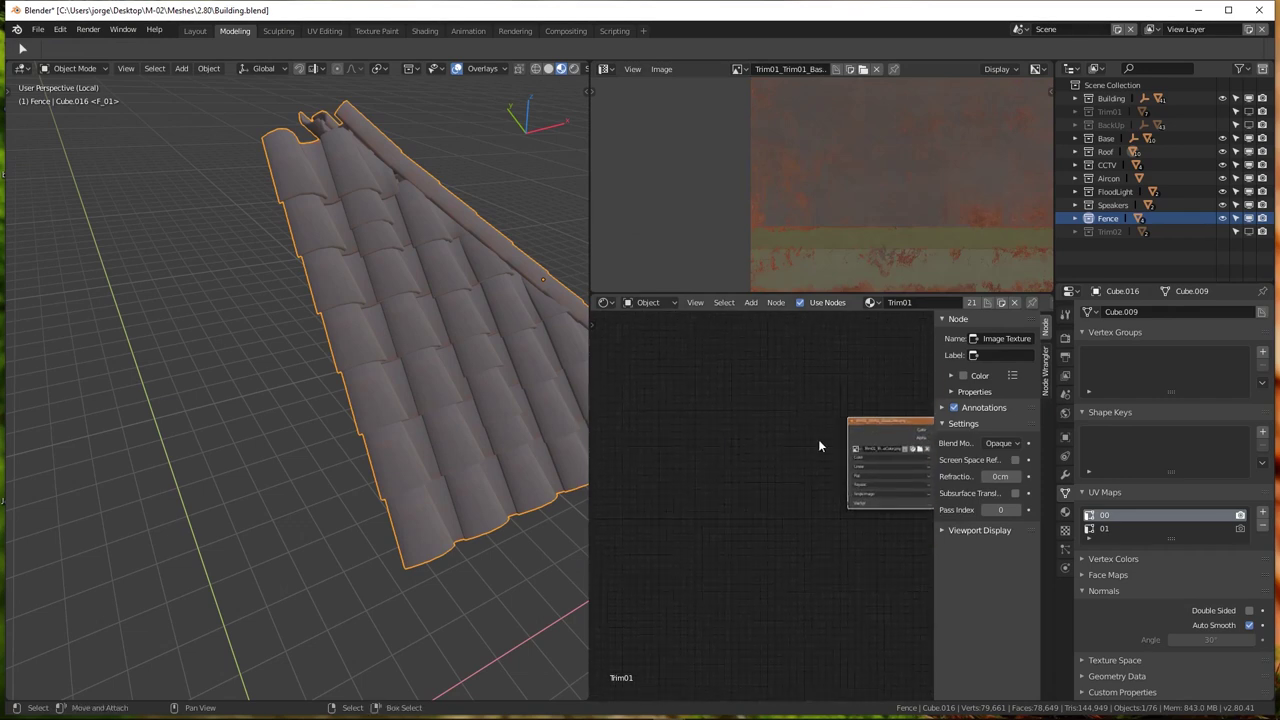
{"action": "scroll", "coordinate": [805, 440], "scroll_direction": "down", "scroll_amount": 3, "text": "ctrl"}
{"action": "left_click_drag", "start_coordinate": [748, 428], "coordinate": [681, 409]}
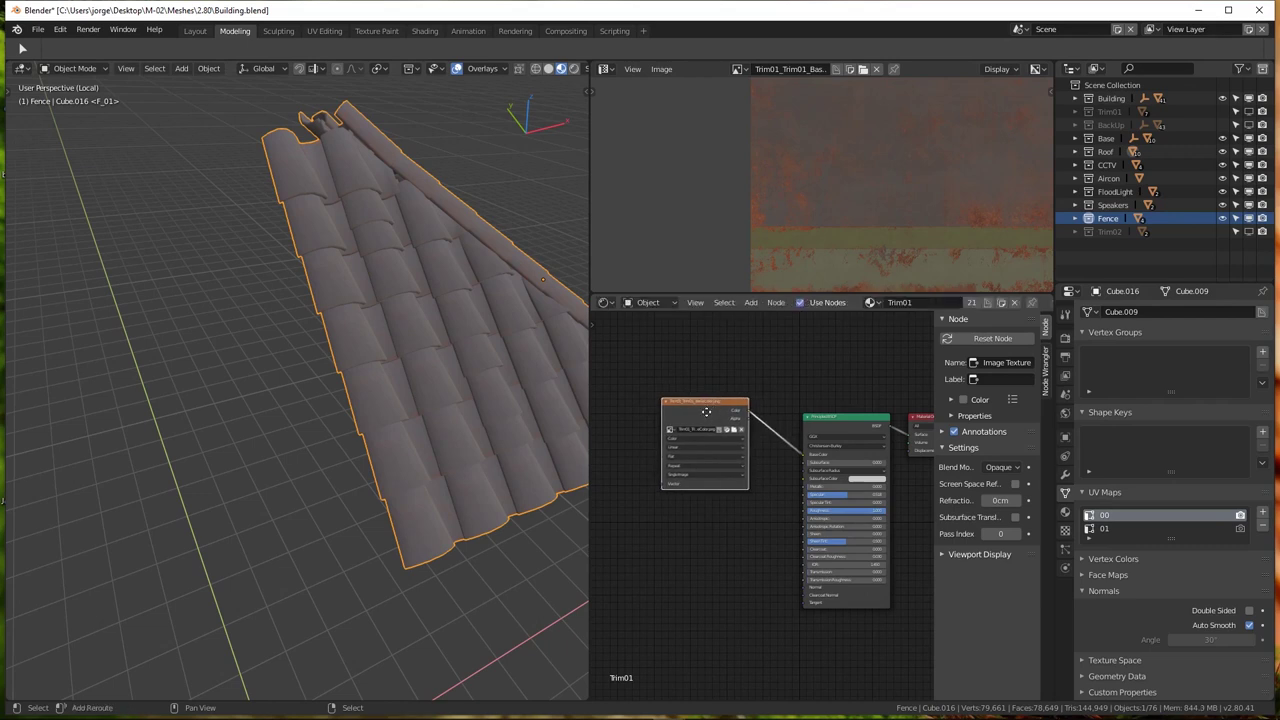
{"action": "key", "text": "ctrl+z"}
Add a UV Map node set to 00 and connect it to the Image Texture node
{"action": "key", "text": "shift+a"}
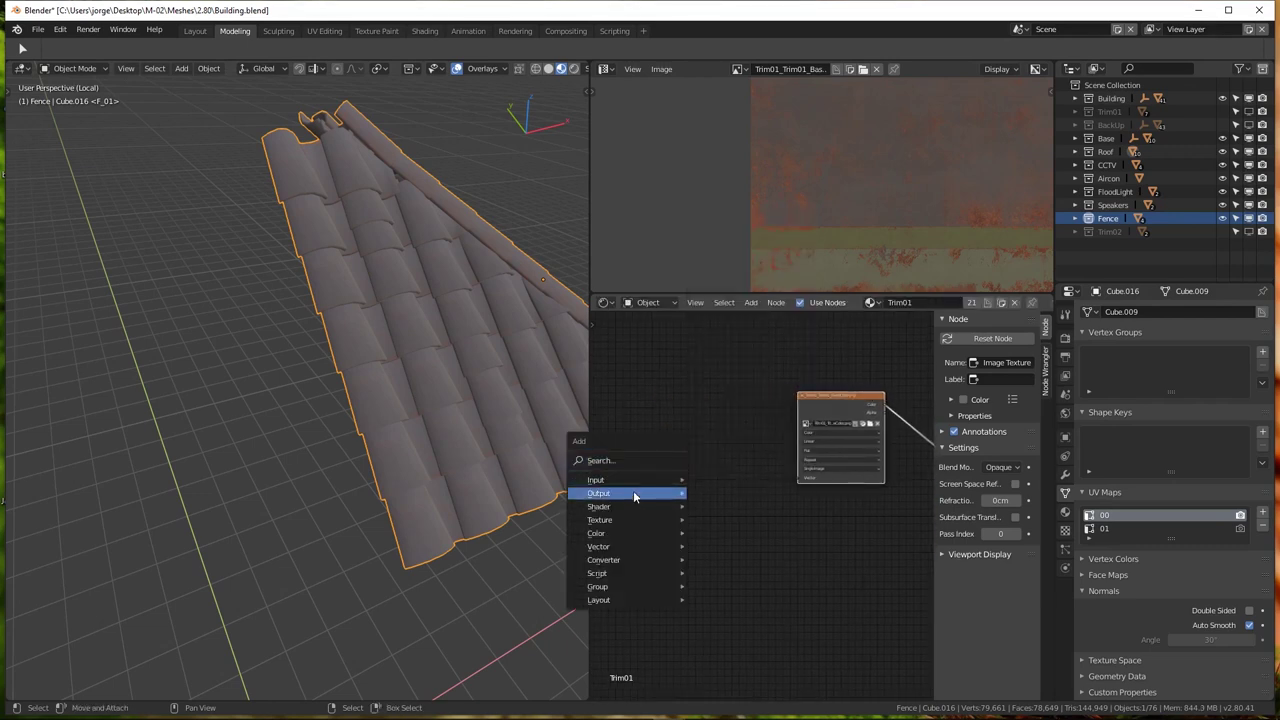
{"action": "mouse_move", "coordinate": [628, 480]}
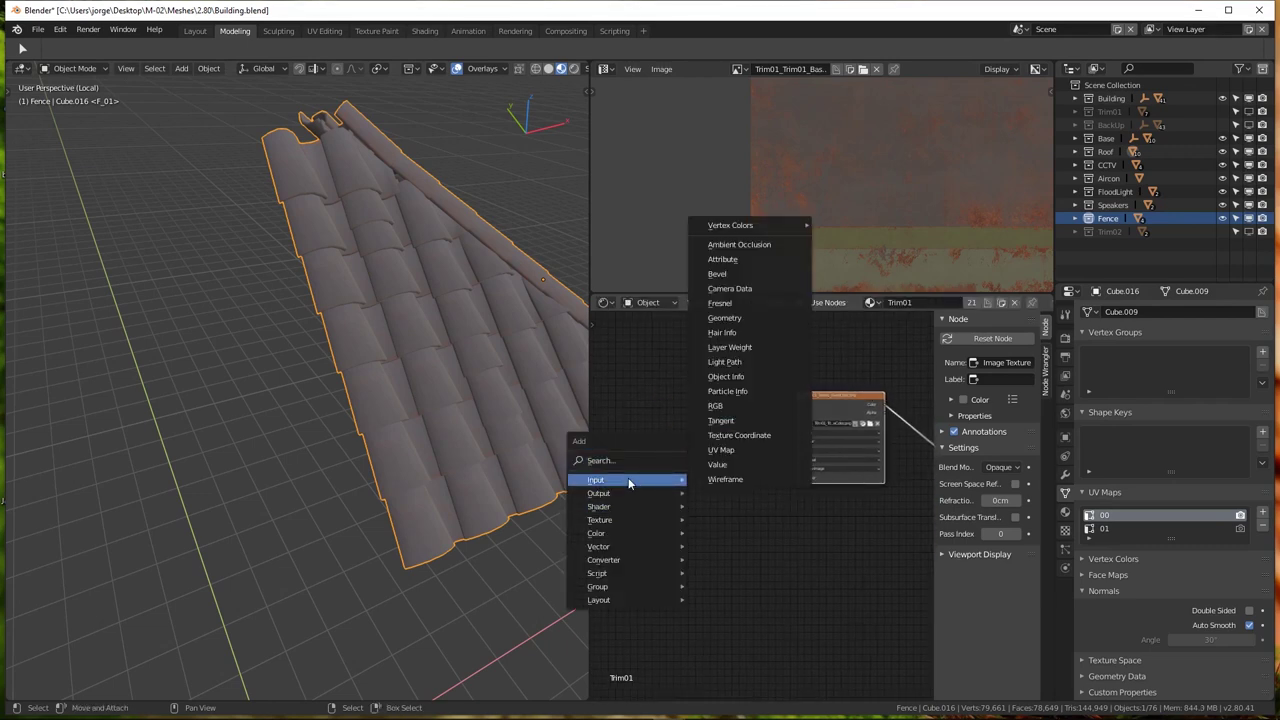
{"action": "left_click", "coordinate": [735, 450]}
{"action": "left_click", "coordinate": [680, 466]}
{"action": "scroll", "coordinate": [680, 466], "scroll_direction": "up", "scroll_amount": 2}
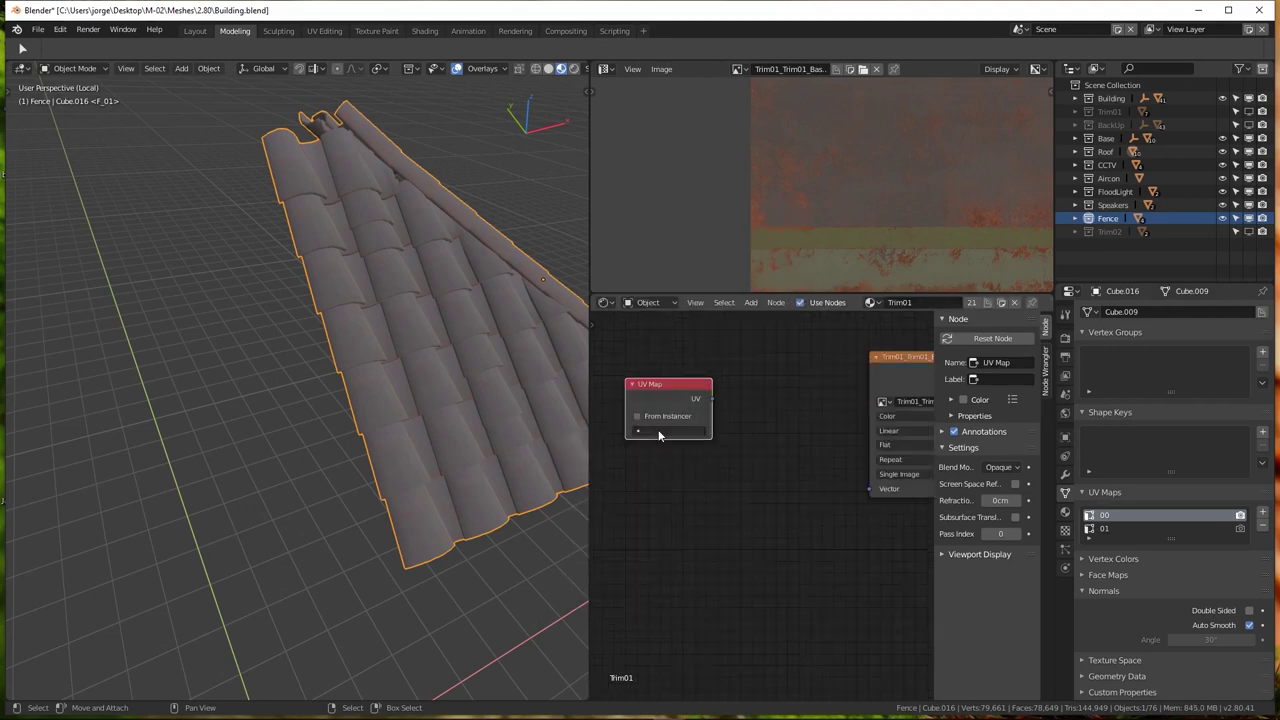
{"action": "left_click", "coordinate": [661, 431]}
{"action": "left_click", "coordinate": [657, 447]}
{"action": "scroll", "coordinate": [742, 438], "scroll_direction": "down", "scroll_amount": 1}
{"action": "left_click_drag", "start_coordinate": [716, 403], "coordinate": [843, 423]}
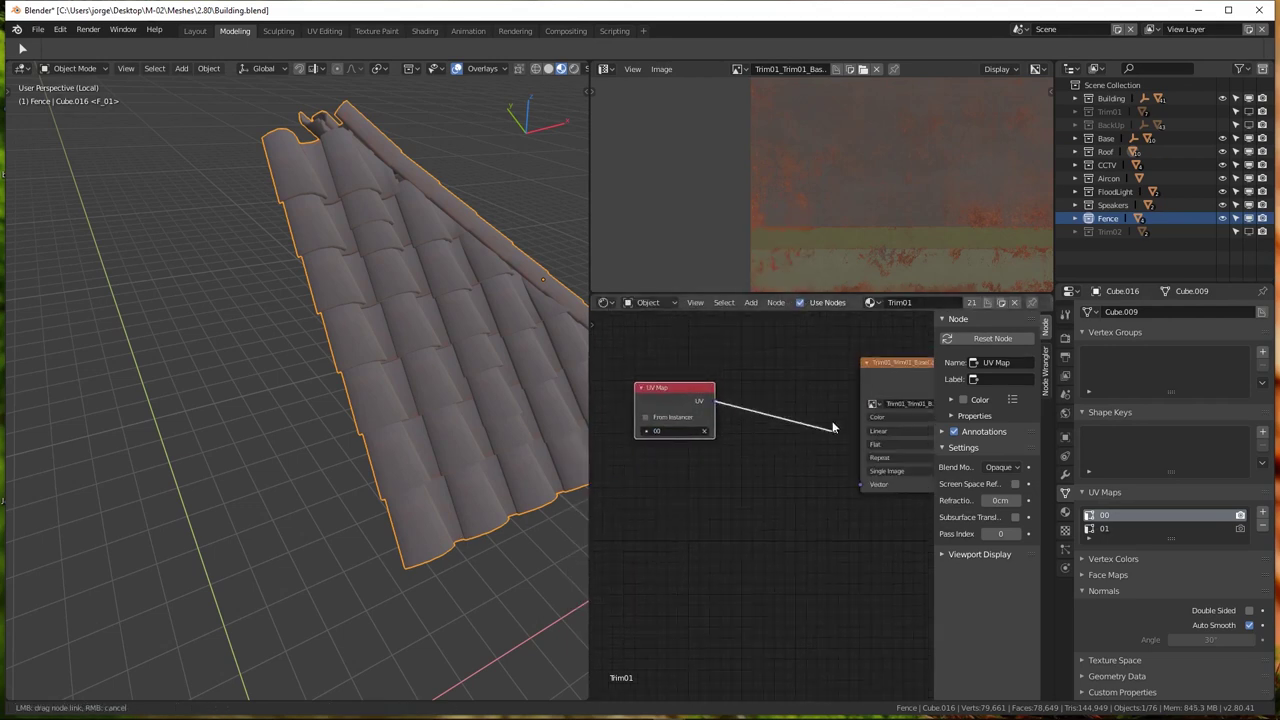
{"action": "mouse_move", "coordinate": [370, 283]}
{"action": "middle_mouse_down"}
{"action": "mouse_move", "coordinate": [448, 317]}
{"action": "mouse_move", "coordinate": [572, 278]}
{"action": "middle_mouse_up"}
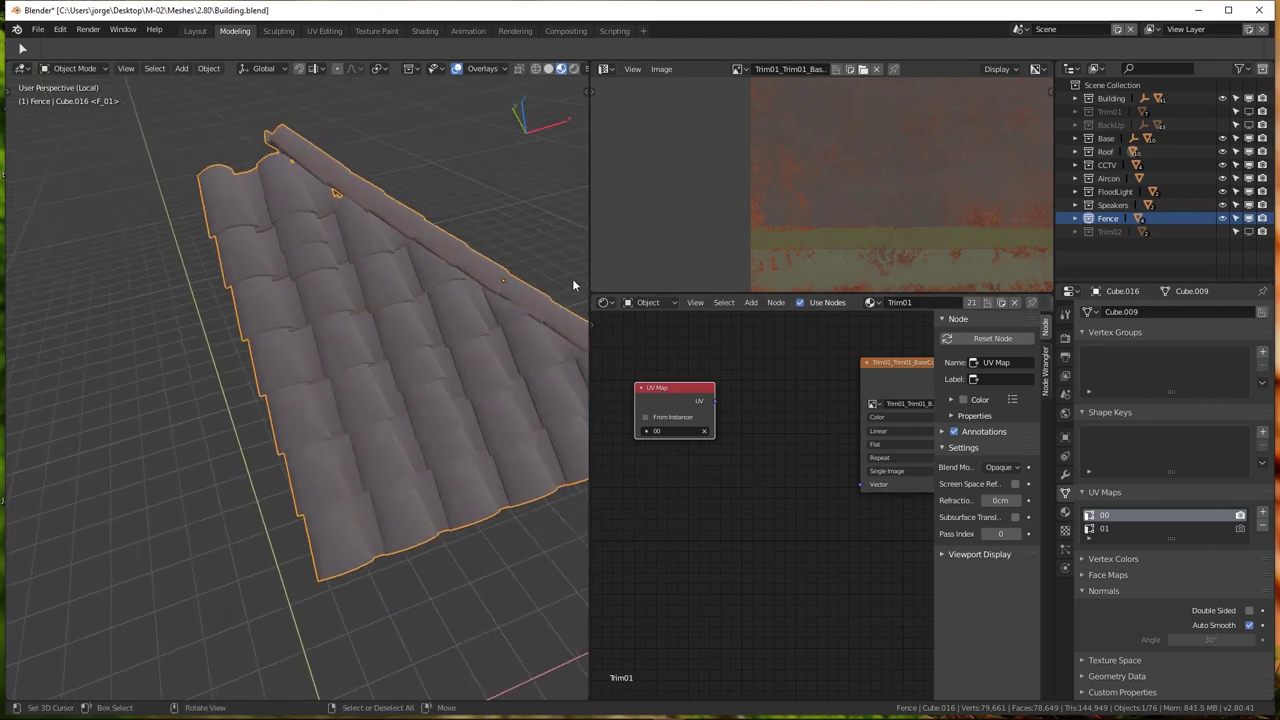
{"action": "scroll", "coordinate": [674, 390], "scroll_direction": "up", "scroll_amount": 1}
{"action": "scroll", "coordinate": [713, 432], "scroll_direction": "left", "scroll_amount": 1}
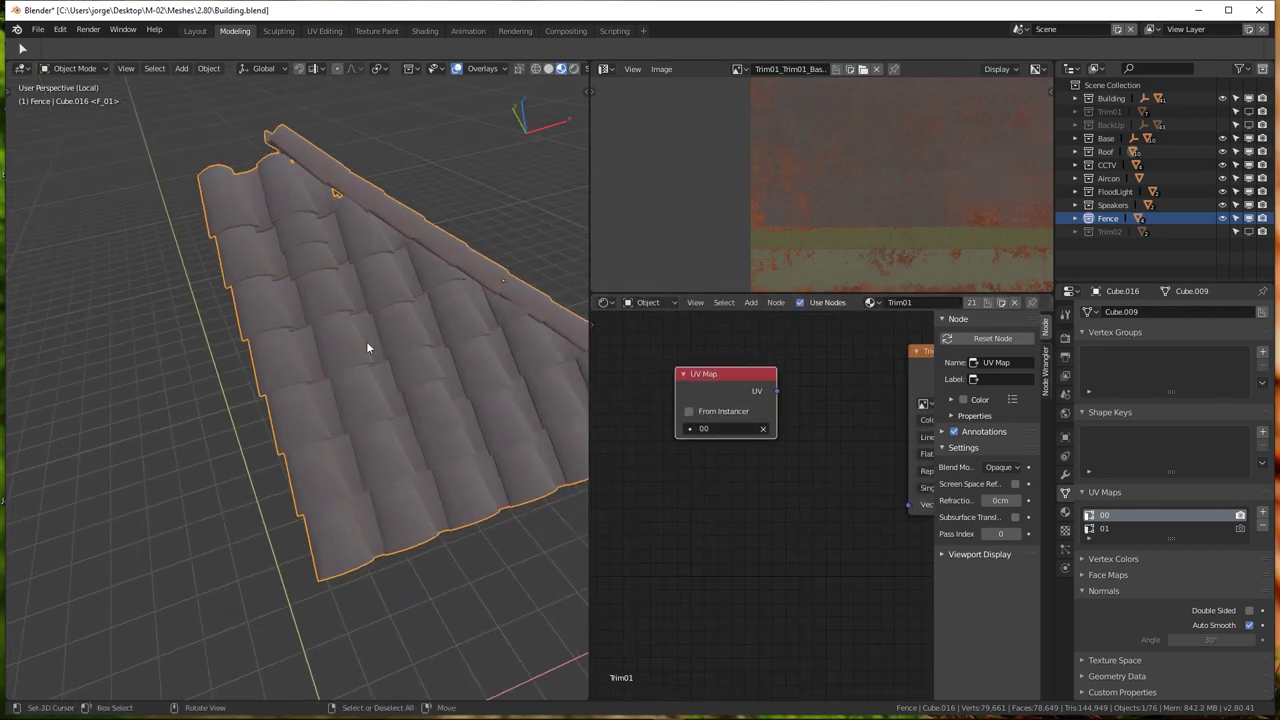
{"action": "scroll", "coordinate": [820, 140], "scroll_direction": "down", "scroll_amount": 1}
{"action": "scroll", "coordinate": [820, 140], "scroll_direction": "down", "scroll_amount": 2}
Select all roof geometry in edit mode and frame its UV islands on the trim texture
{"action": "key", "text": "Tab"}
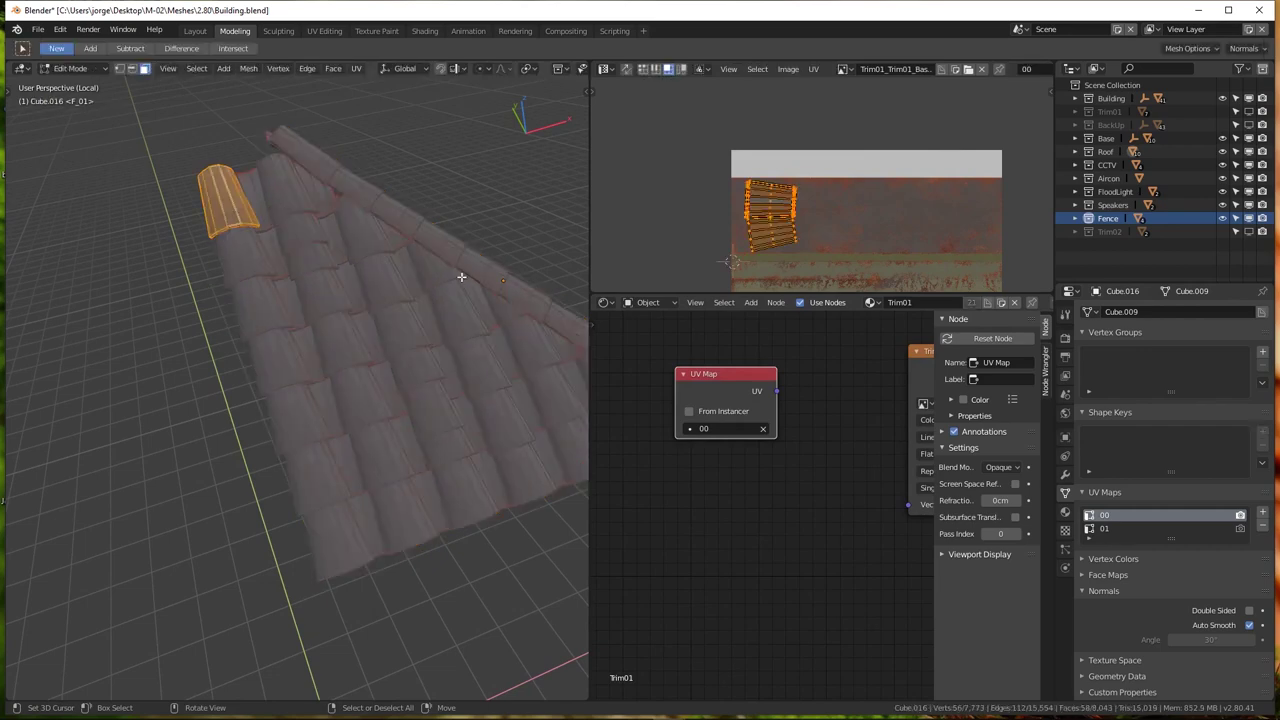
{"action": "key", "text": "a"}
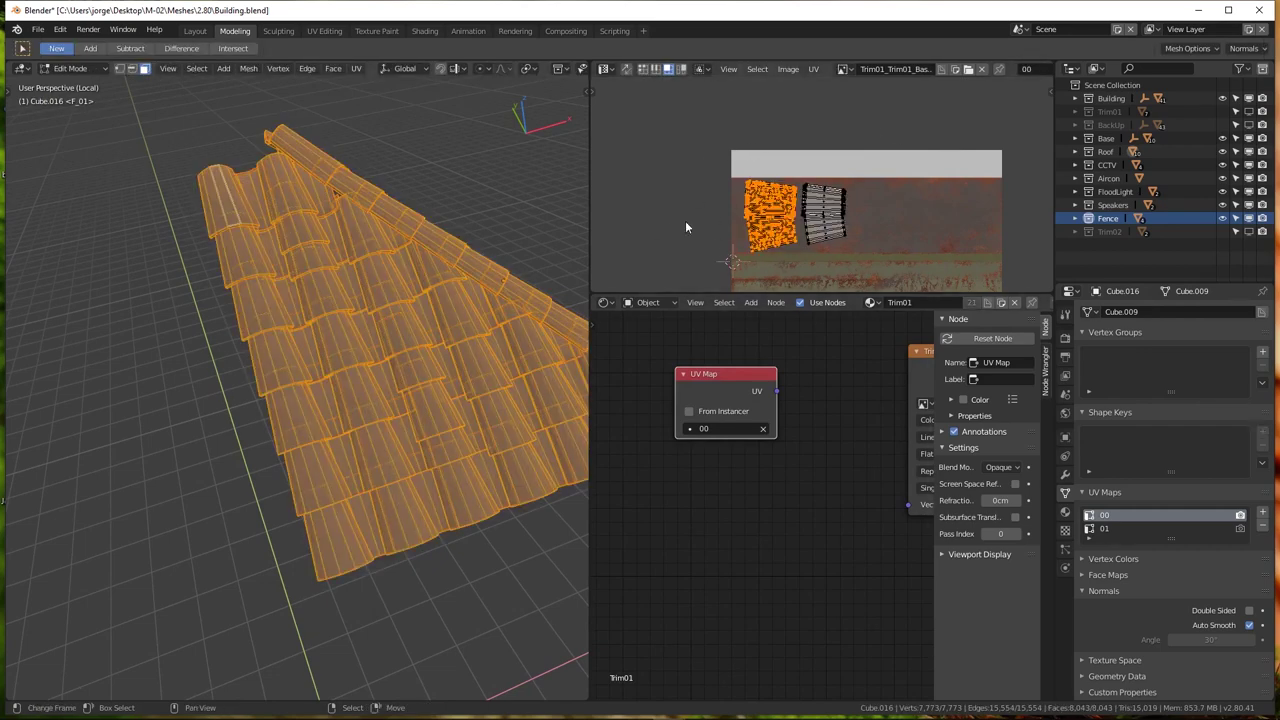
{"action": "key", "text": "KP_Decimal"}
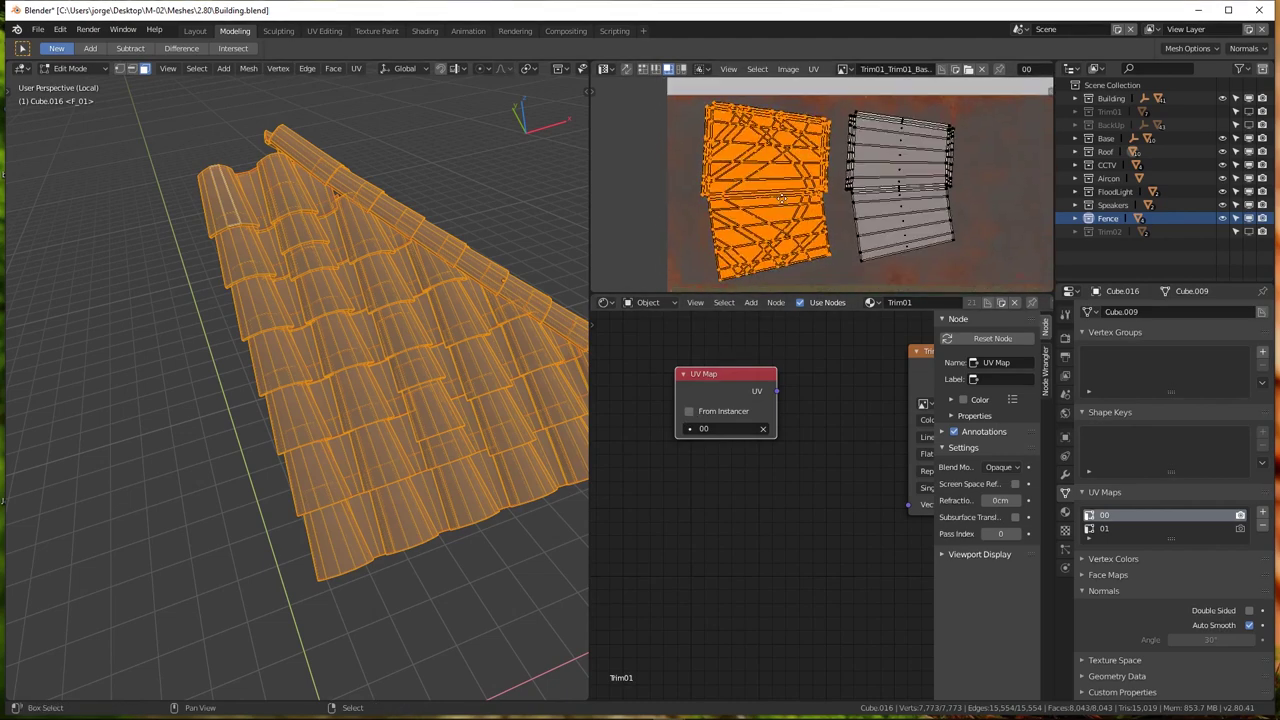
{"action": "key", "text": "Tab"}
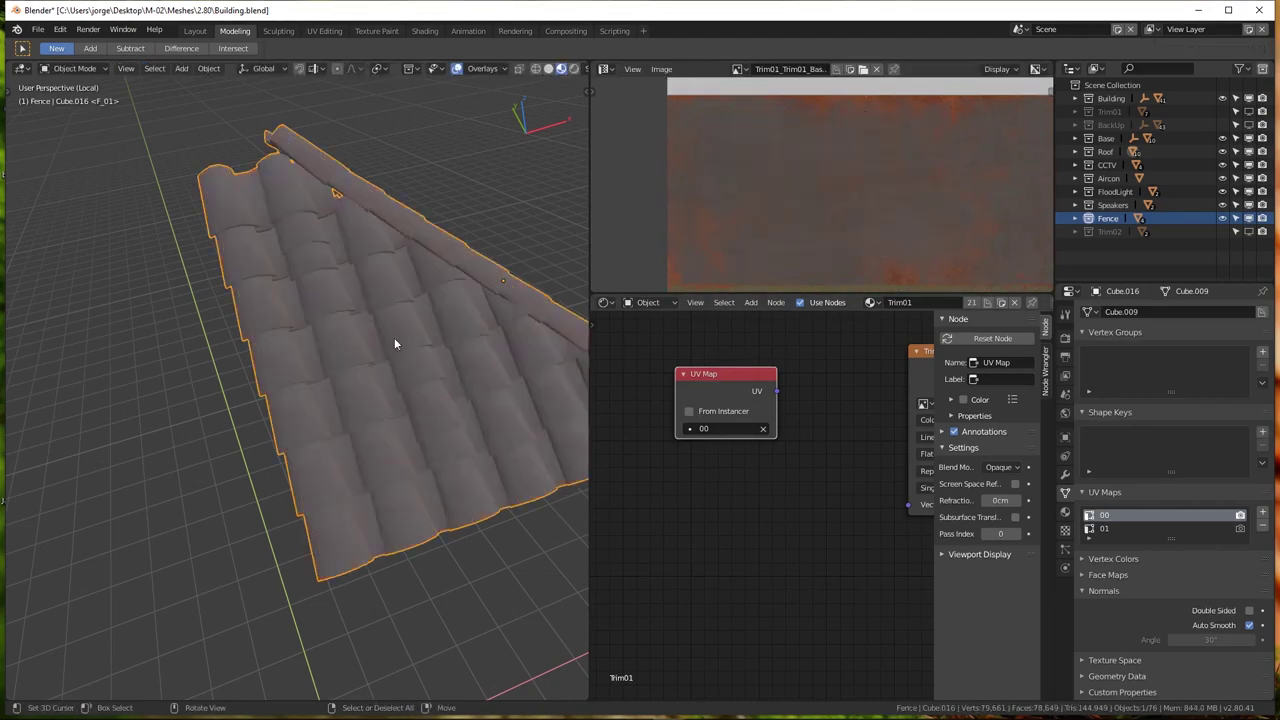
{"action": "mouse_move", "coordinate": [394, 337]}
{"action": "middle_mouse_down"}
{"action": "mouse_move", "coordinate": [336, 334]}
{"action": "mouse_move", "coordinate": [380, 386]}
{"action": "mouse_move", "coordinate": [449, 351]}
{"action": "mouse_move", "coordinate": [363, 451]}
{"action": "mouse_move", "coordinate": [291, 355]}
{"action": "mouse_move", "coordinate": [295, 176]}
{"action": "mouse_move", "coordinate": [304, 352]}
{"action": "middle_mouse_up"}
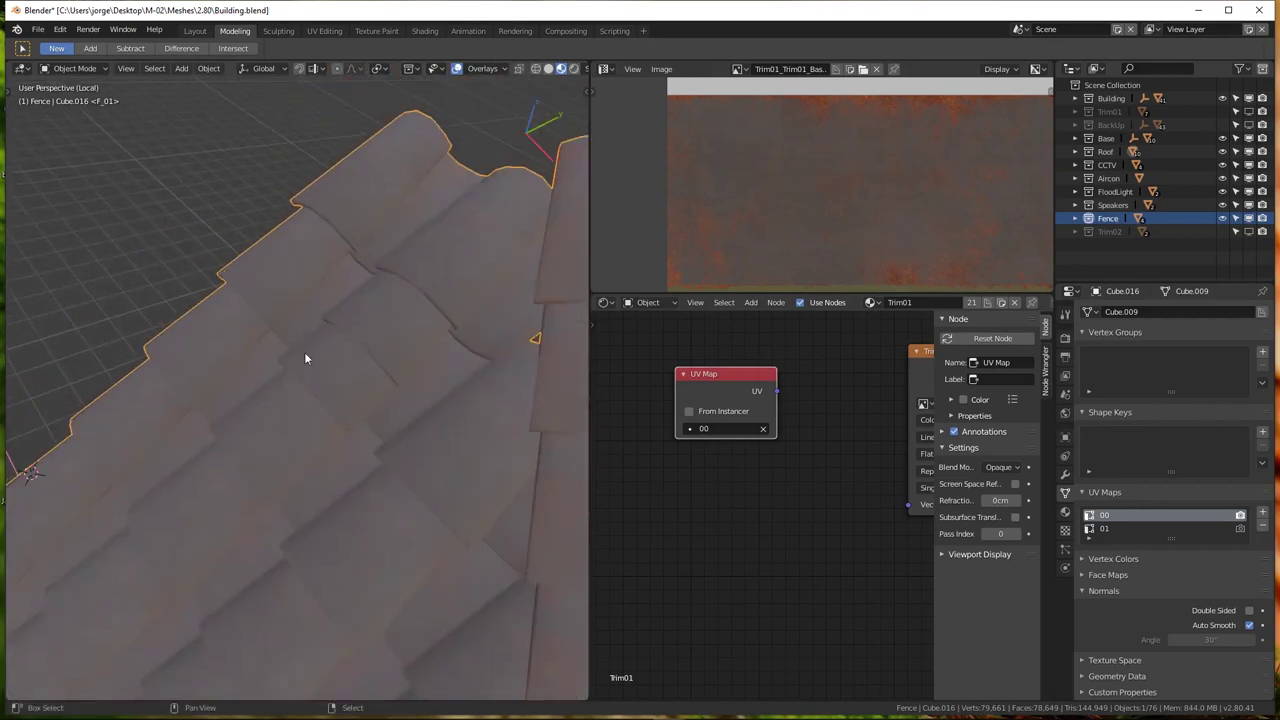
Reselect all the roof's UV islands, orbit around the tiles, and return to object mode
{"action": "key", "text": "Tab"}
{"action": "key", "text": "a"}
{"action": "scroll", "coordinate": [756, 220], "scroll_direction": "up", "scroll_amount": 3}
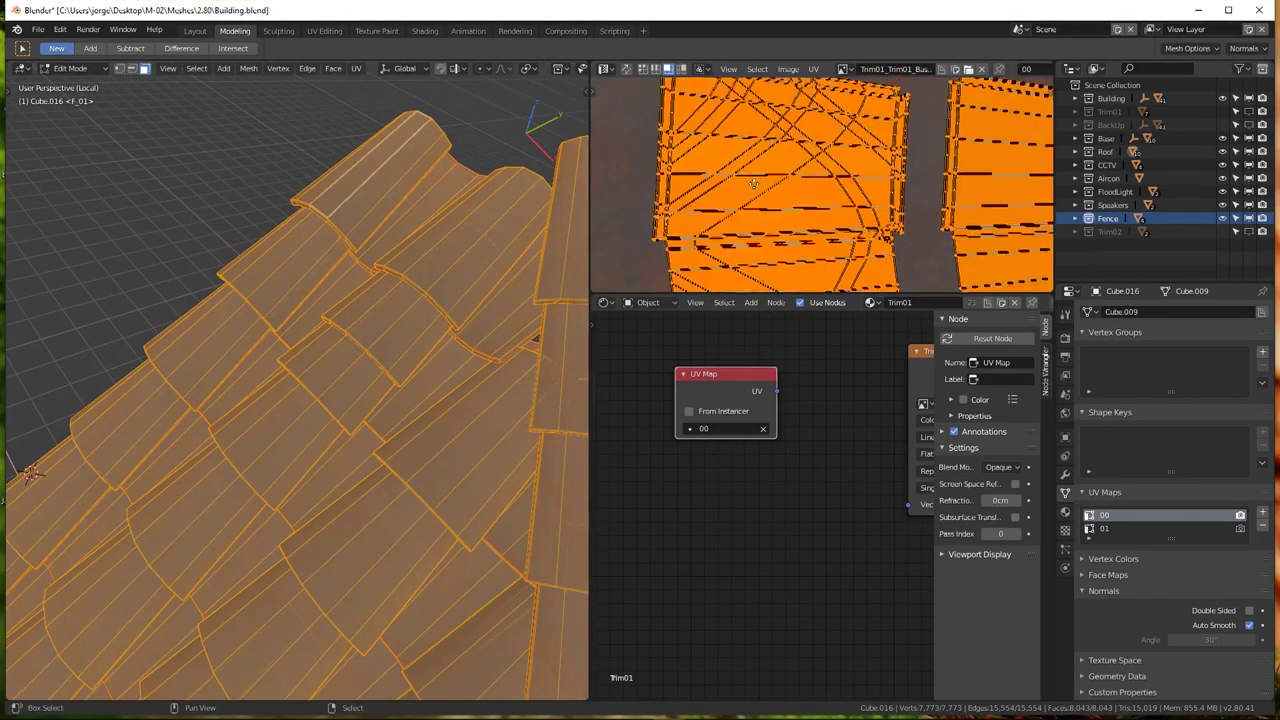
{"action": "scroll", "coordinate": [756, 220], "scroll_direction": "down", "scroll_amount": 3}
{"action": "scroll", "coordinate": [756, 220], "scroll_direction": "up", "scroll_amount": 2}
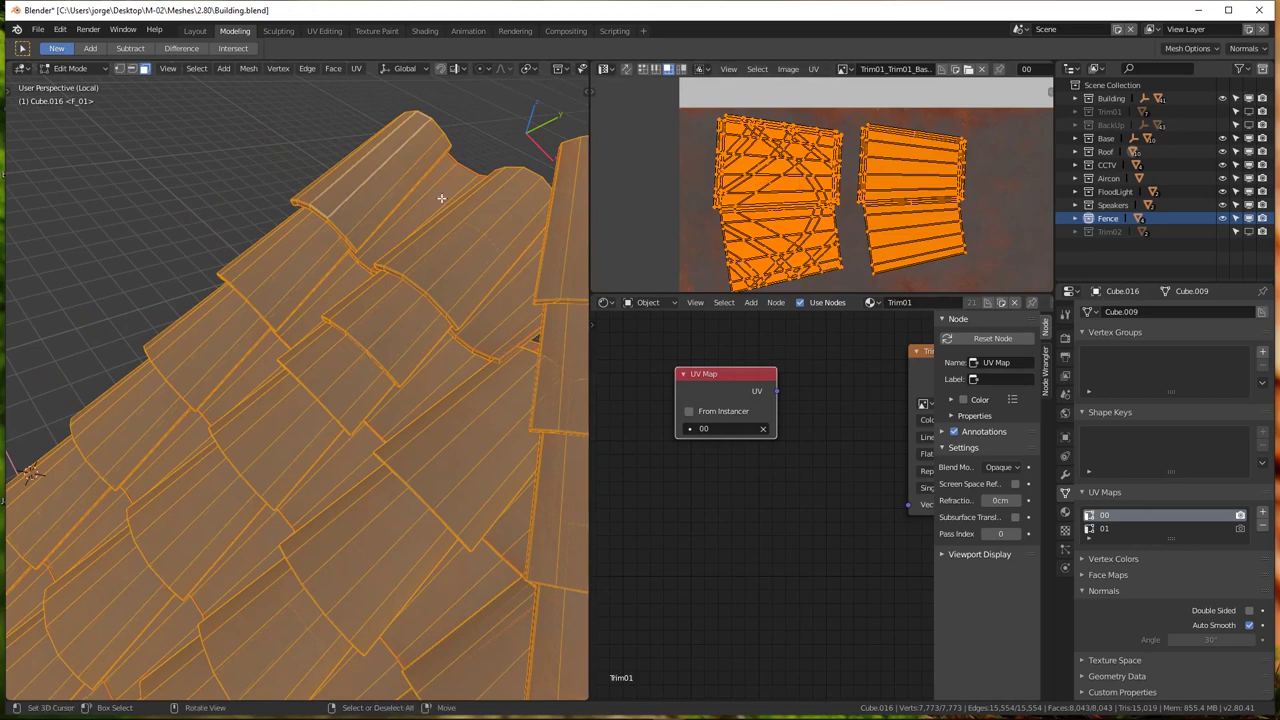
{"action": "mouse_move", "coordinate": [440, 200]}
{"action": "middle_mouse_down"}
{"action": "mouse_move", "coordinate": [270, 311]}
{"action": "mouse_move", "coordinate": [317, 163]}
{"action": "middle_mouse_up"}
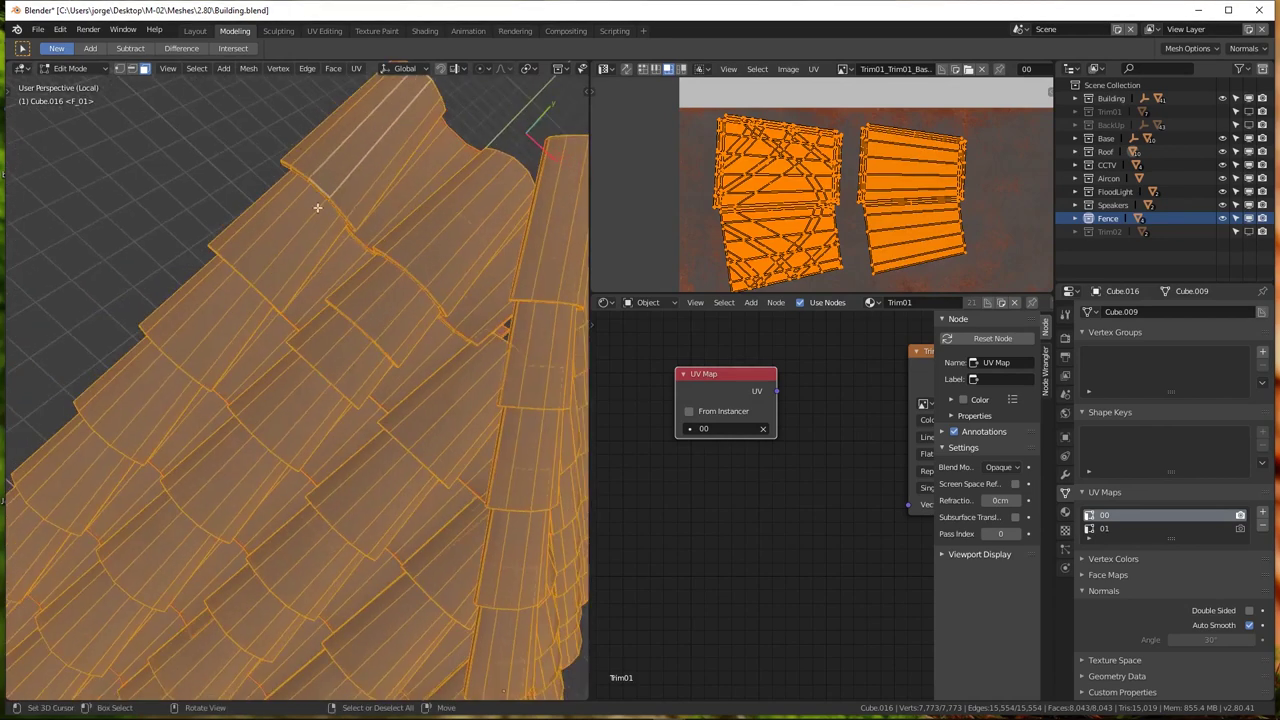
{"action": "mouse_move", "coordinate": [303, 318]}
{"action": "middle_mouse_down"}
{"action": "mouse_move", "coordinate": [323, 334]}
{"action": "mouse_move", "coordinate": [686, 199]}
{"action": "mouse_move", "coordinate": [770, 133]}
{"action": "middle_mouse_up"}
{"action": "key", "text": "Tab"}
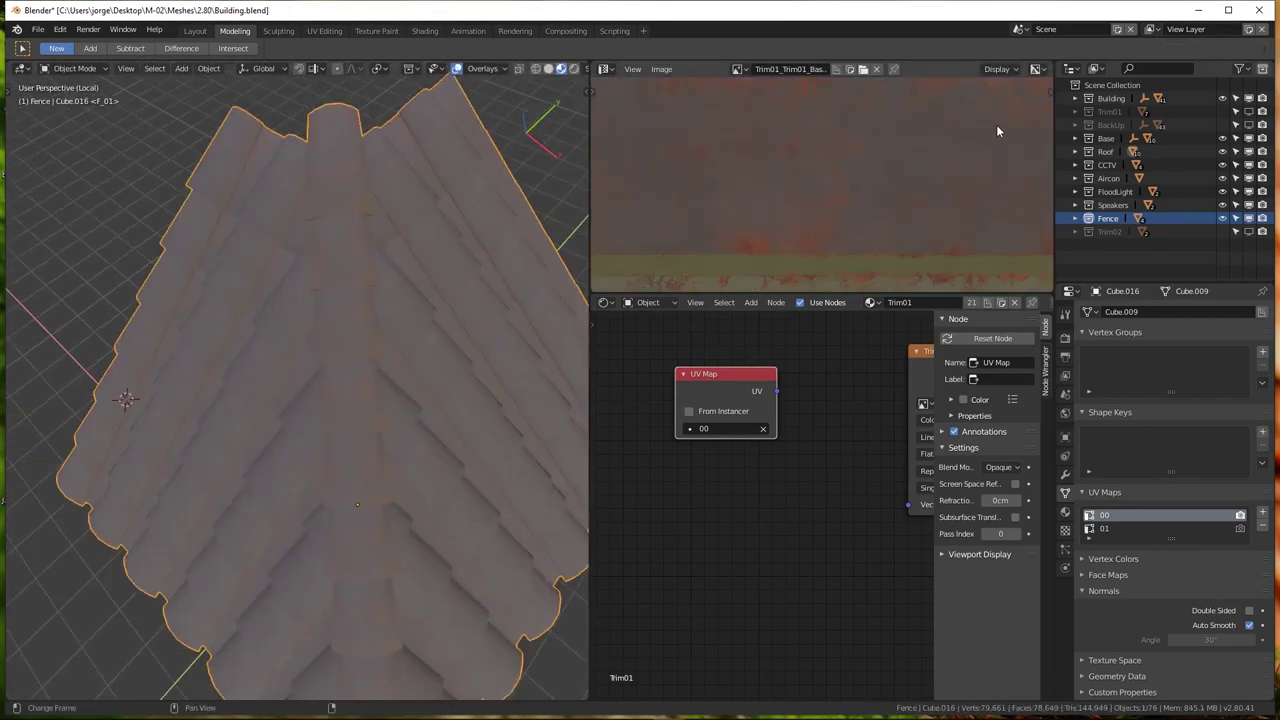
In edit mode, make UV map 01 the active UV map
{"action": "key", "text": "Tab"}
{"action": "key", "text": "Tab"}
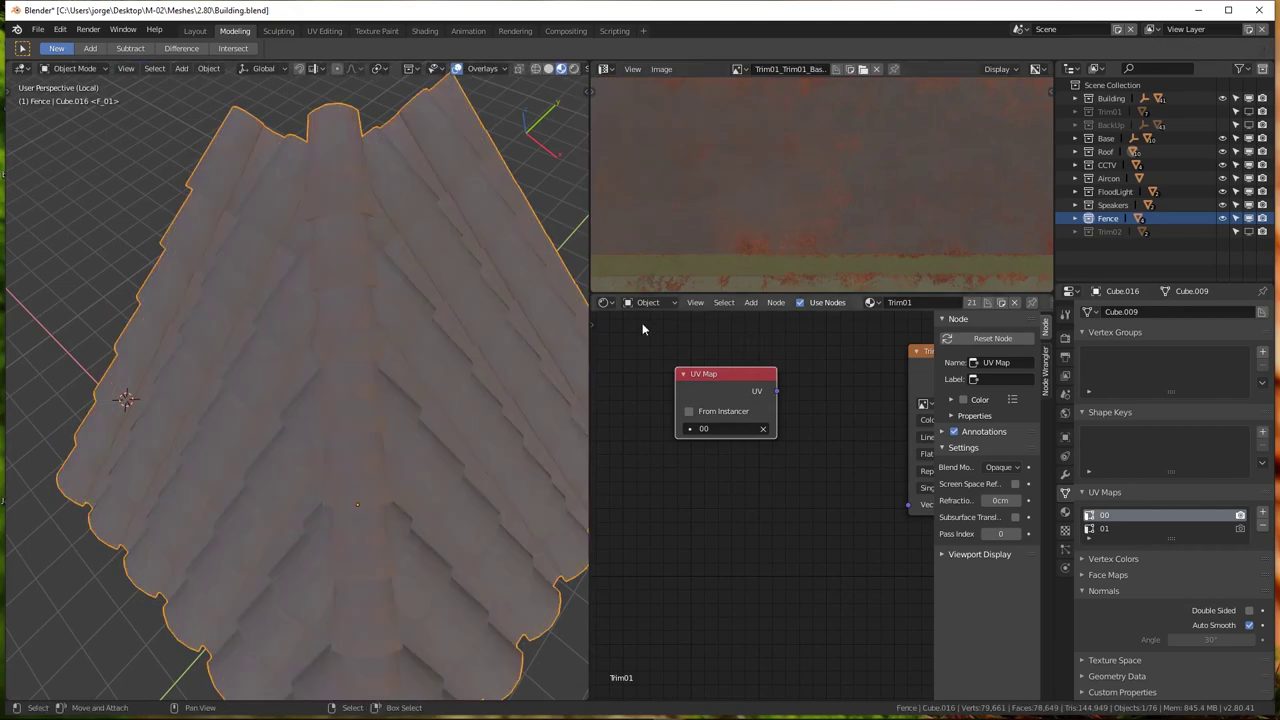
{"action": "key", "text": "Tab"}
{"action": "left_click", "coordinate": [1127, 530]}
{"action": "scroll", "coordinate": [880, 190], "scroll_direction": "down", "scroll_amount": 1}
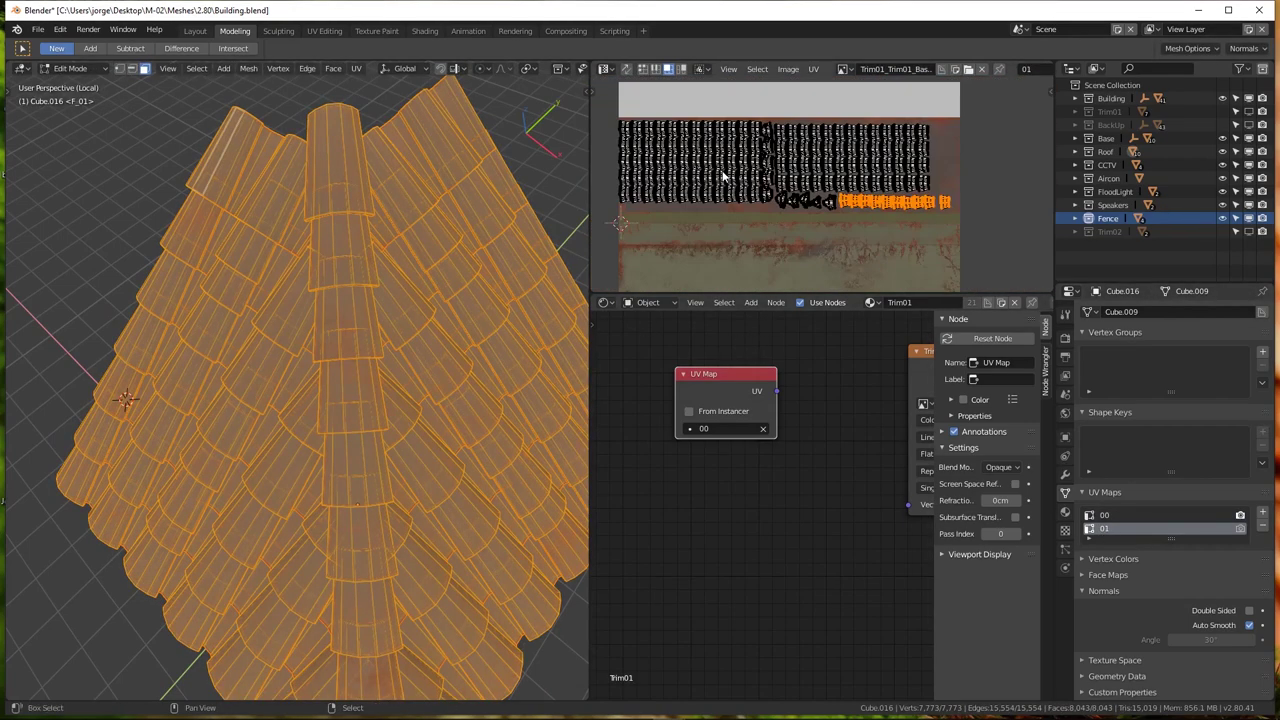
{"action": "scroll", "coordinate": [880, 190], "scroll_direction": "down", "scroll_amount": 1}
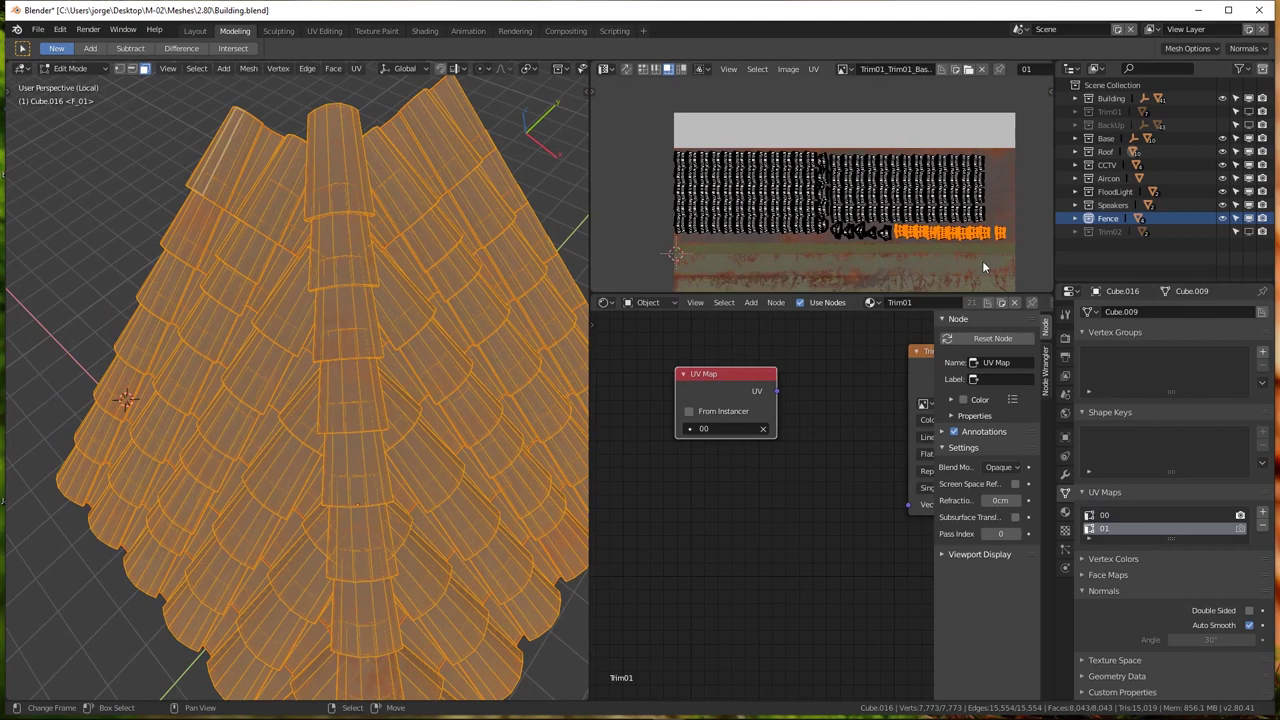
Add a second UV Map node below the first and set it to 01
{"action": "middle_click_drag", "start_coordinate": [660, 448], "coordinate": [690, 473]}
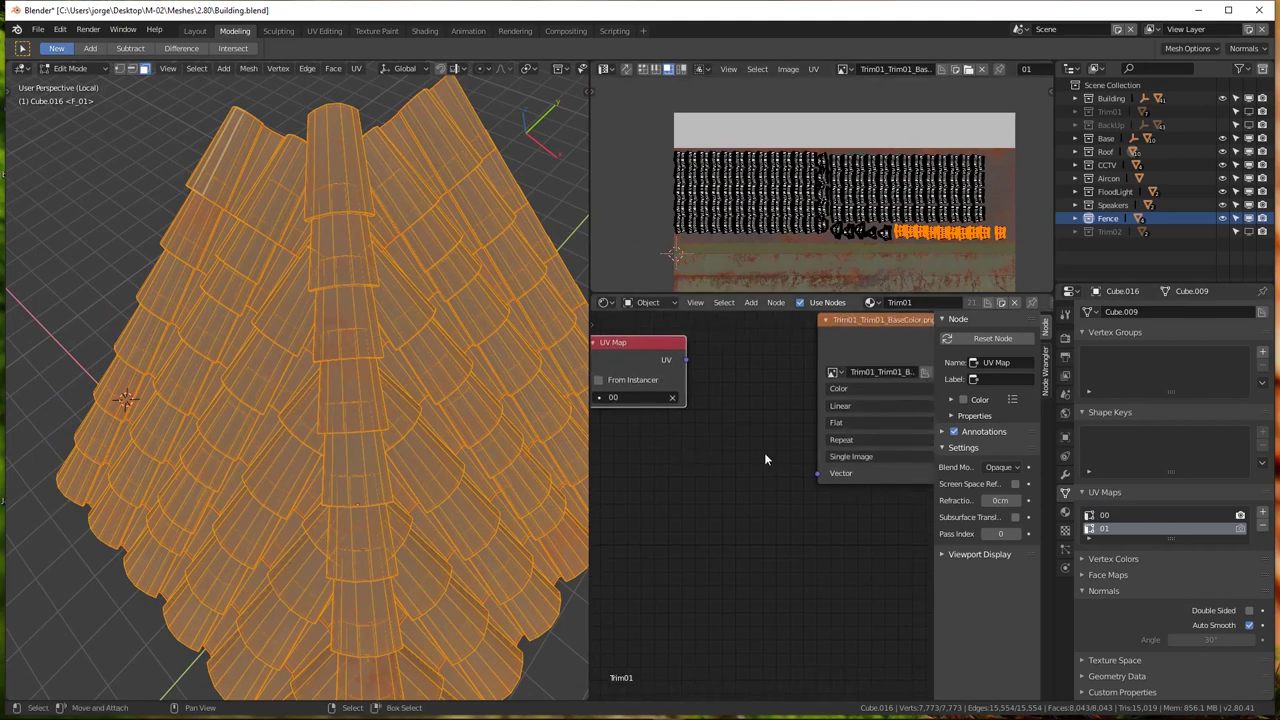
{"action": "key", "text": "shift+a"}
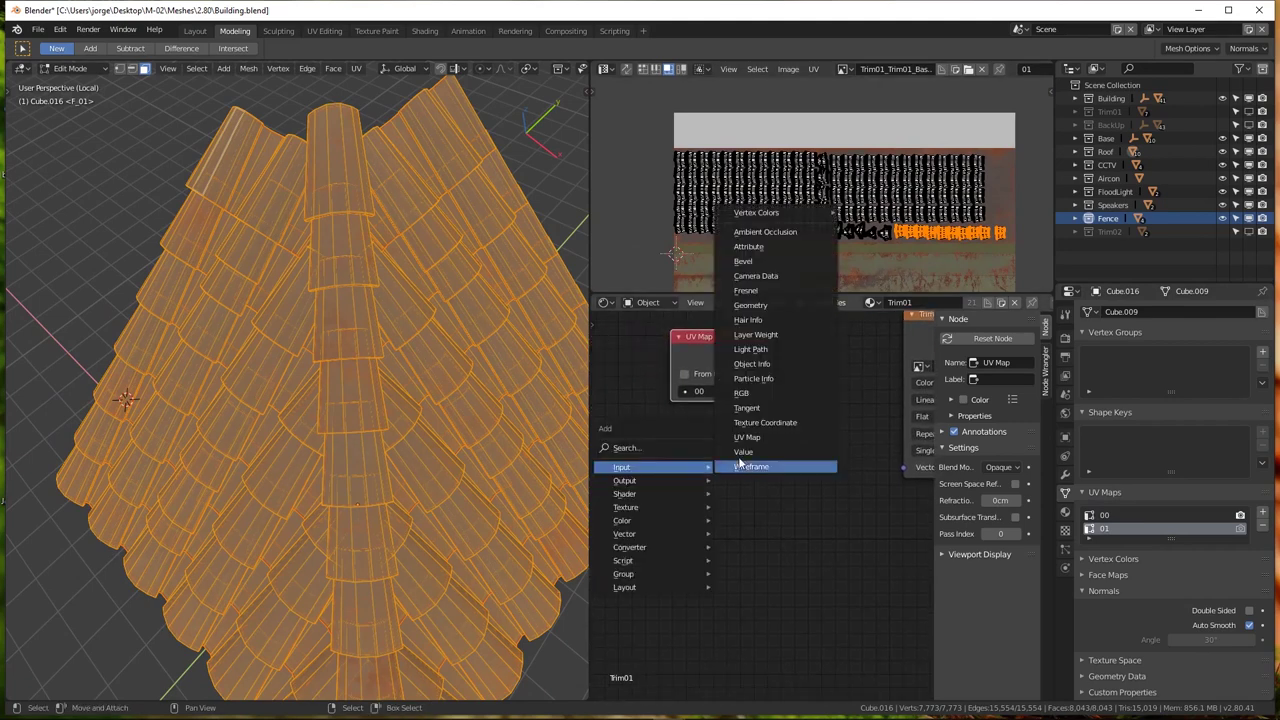
{"action": "left_click", "coordinate": [747, 437]}
{"action": "left_click", "coordinate": [707, 495]}
{"action": "left_click", "coordinate": [707, 492]}
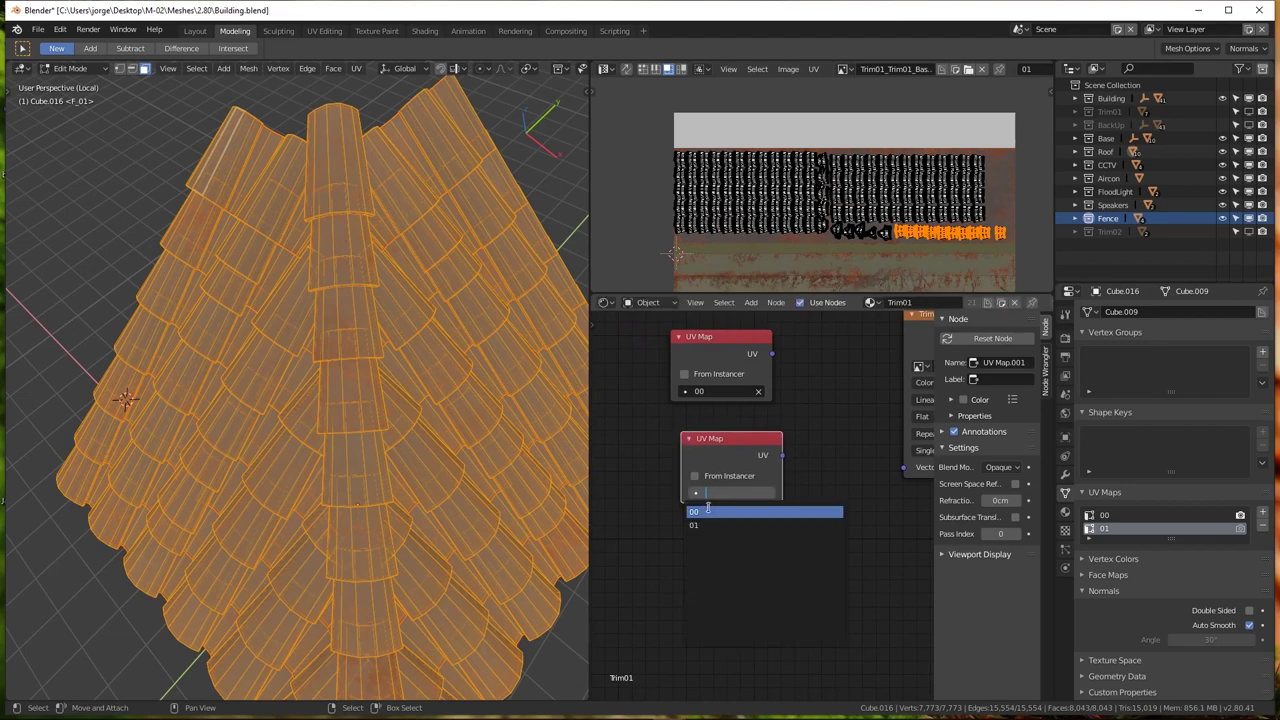
{"action": "left_click", "coordinate": [702, 525]}
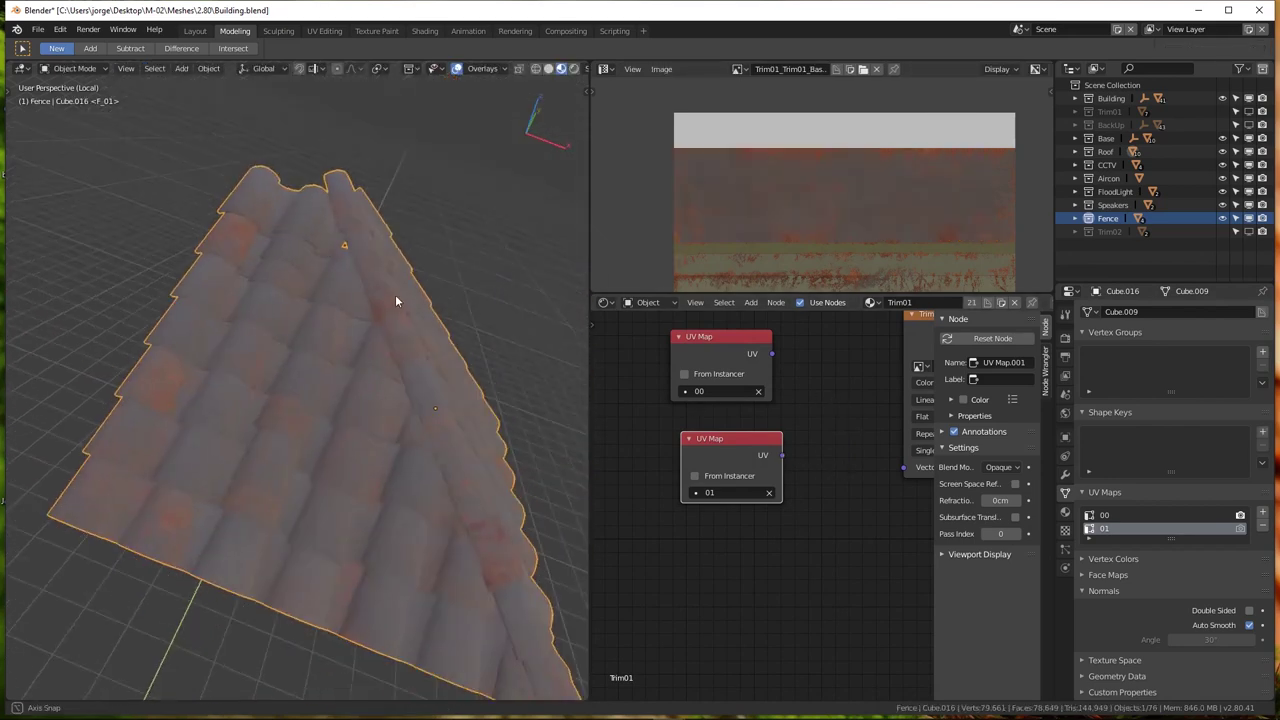
Delete both UV Map nodes from the roof shader and leave UV map 01 active
{"action": "mouse_move", "coordinate": [395, 301]}
{"action": "middle_mouse_down"}
{"action": "mouse_move", "coordinate": [276, 259]}
{"action": "mouse_move", "coordinate": [234, 338]}
{"action": "middle_mouse_up"}
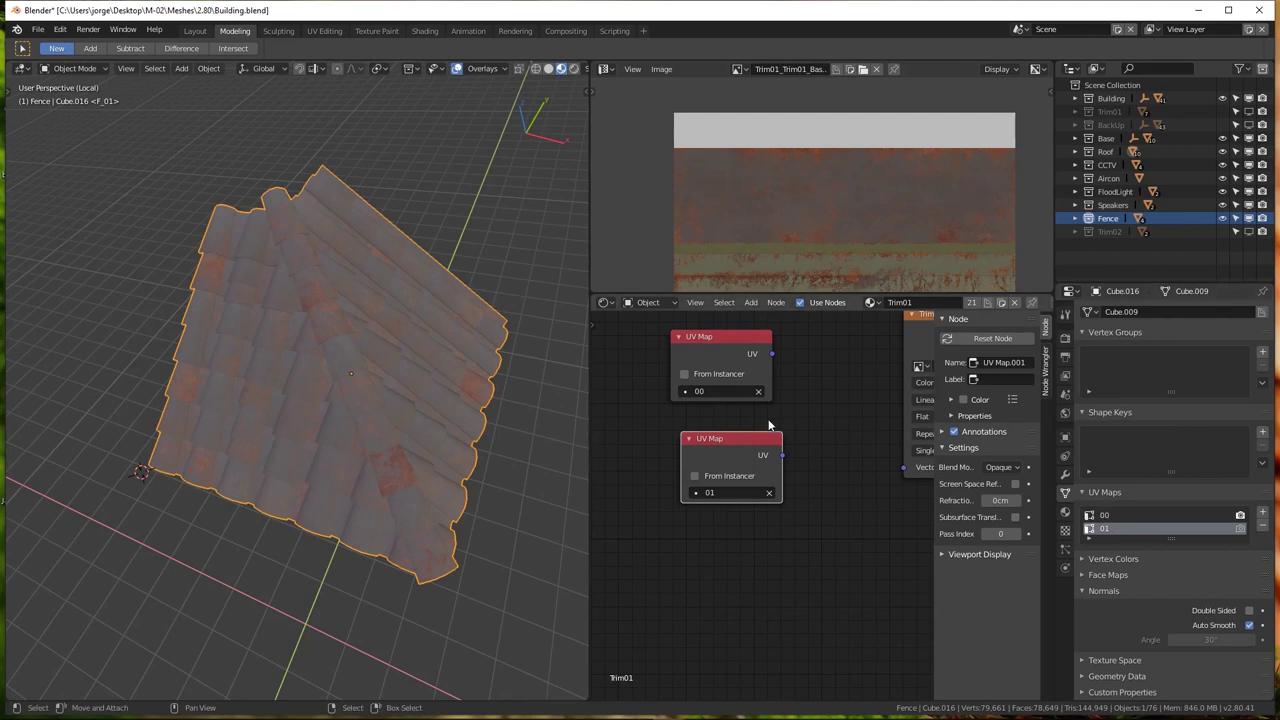
{"action": "left_click_drag", "start_coordinate": [708, 460], "coordinate": [812, 600]}
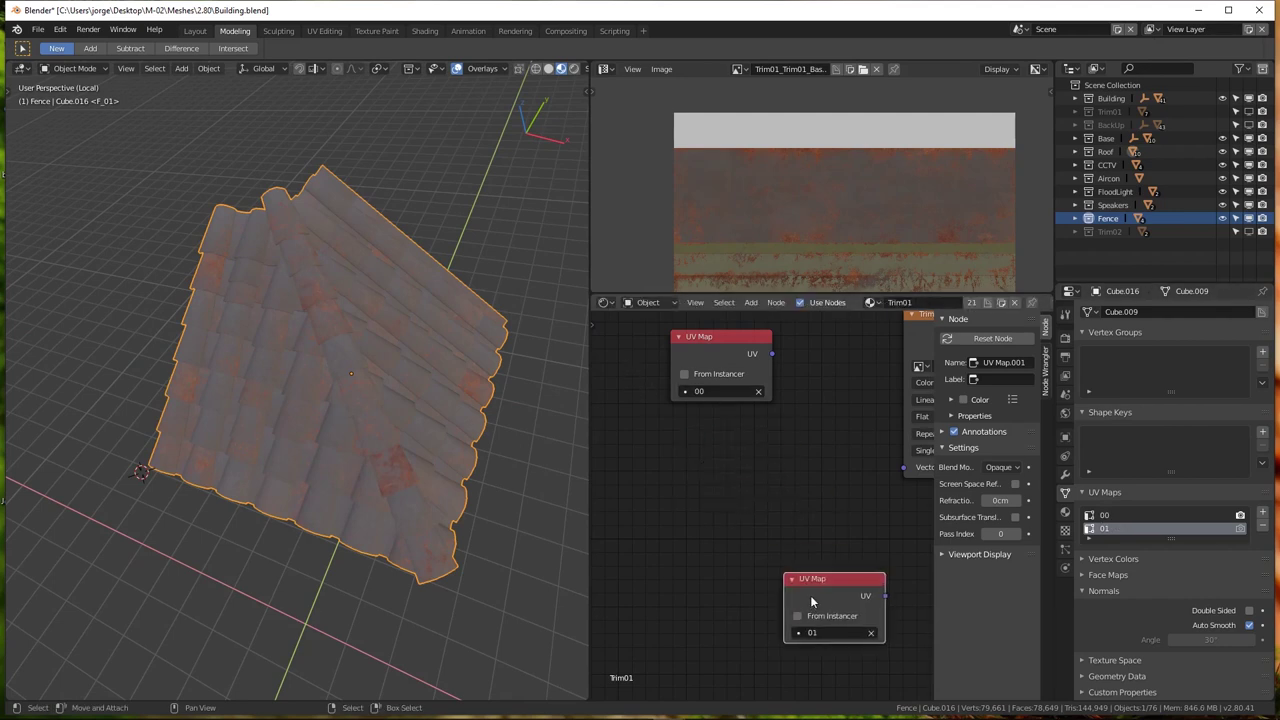
{"action": "key", "text": "x"}
{"action": "left_click", "coordinate": [735, 348]}
{"action": "key", "text": "x"}
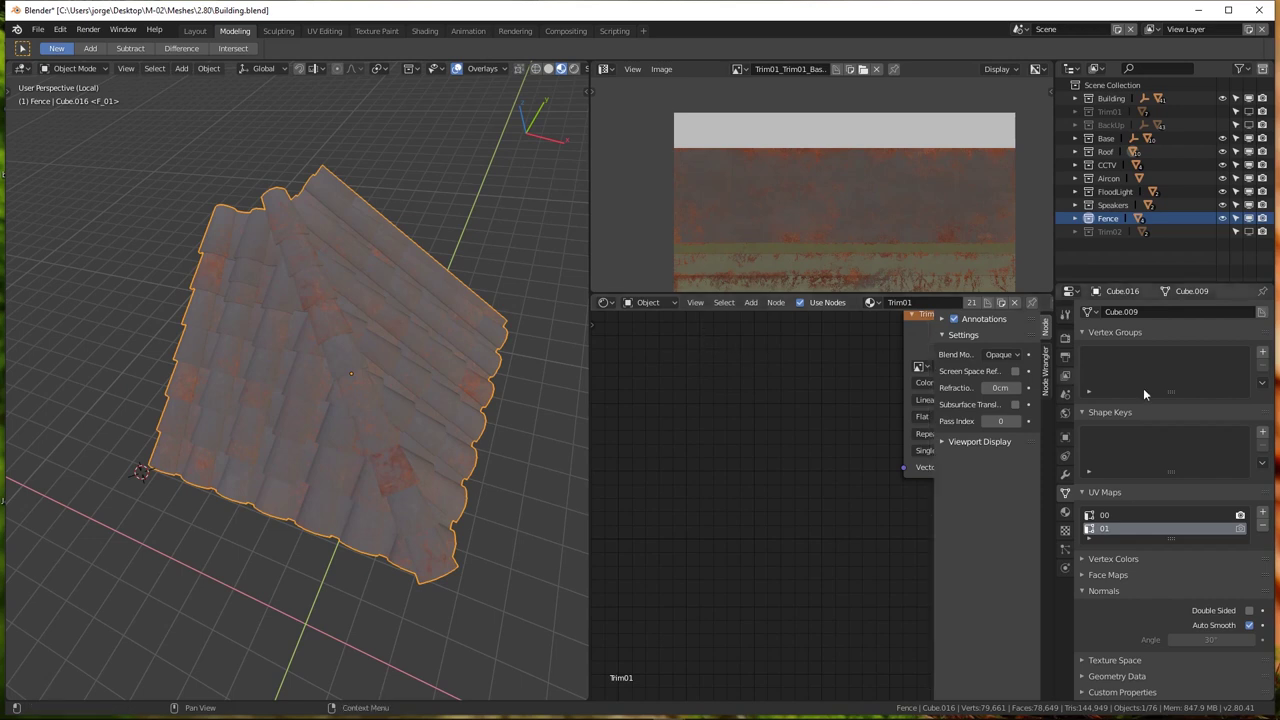
{"action": "left_click", "coordinate": [1105, 515]}
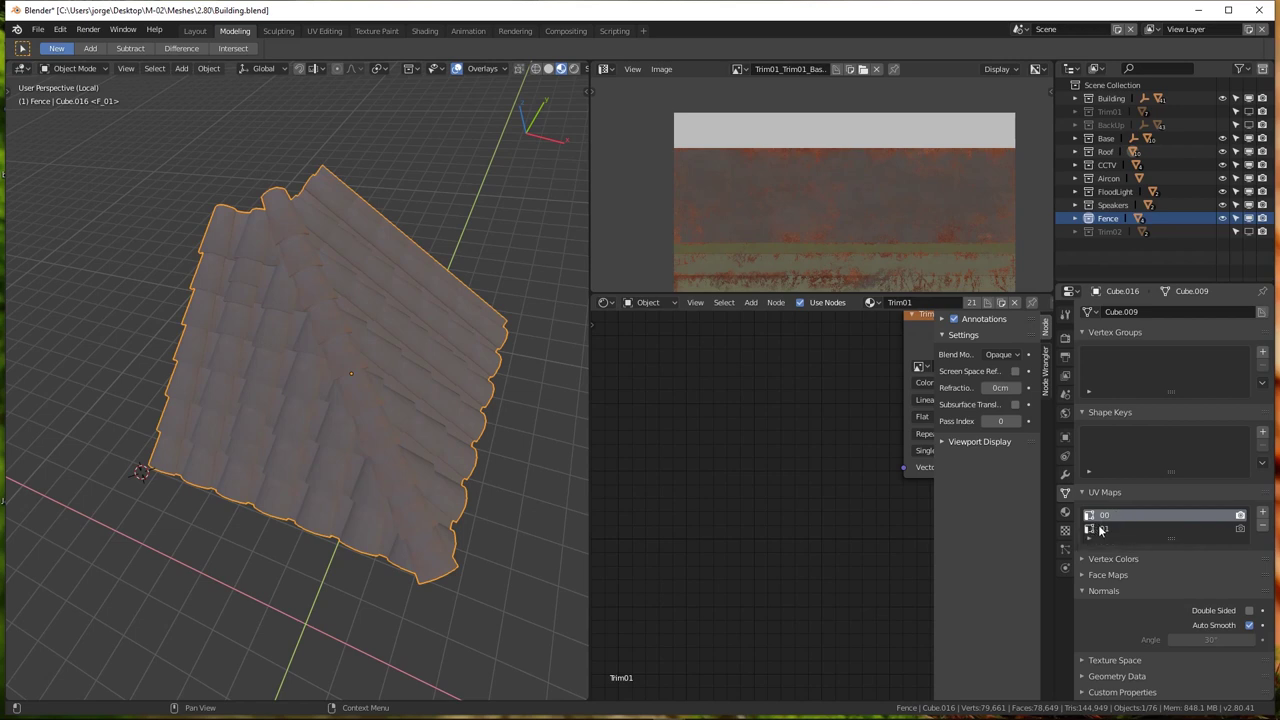
{"action": "left_click", "coordinate": [1102, 529]}
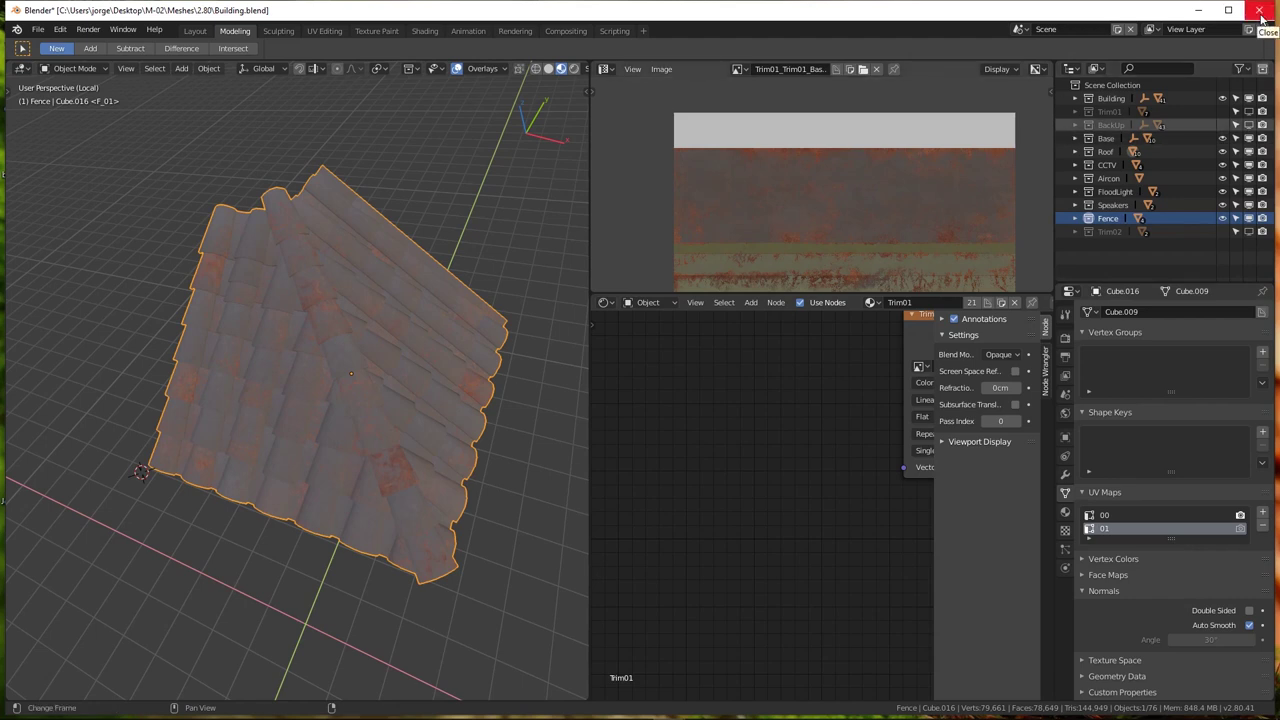
Quit the roof file without saving, then select all of the checker cubes' faces in Edit Mode
{"action": "left_click", "coordinate": [1261, 12]}
{"action": "left_click", "coordinate": [648, 413]}
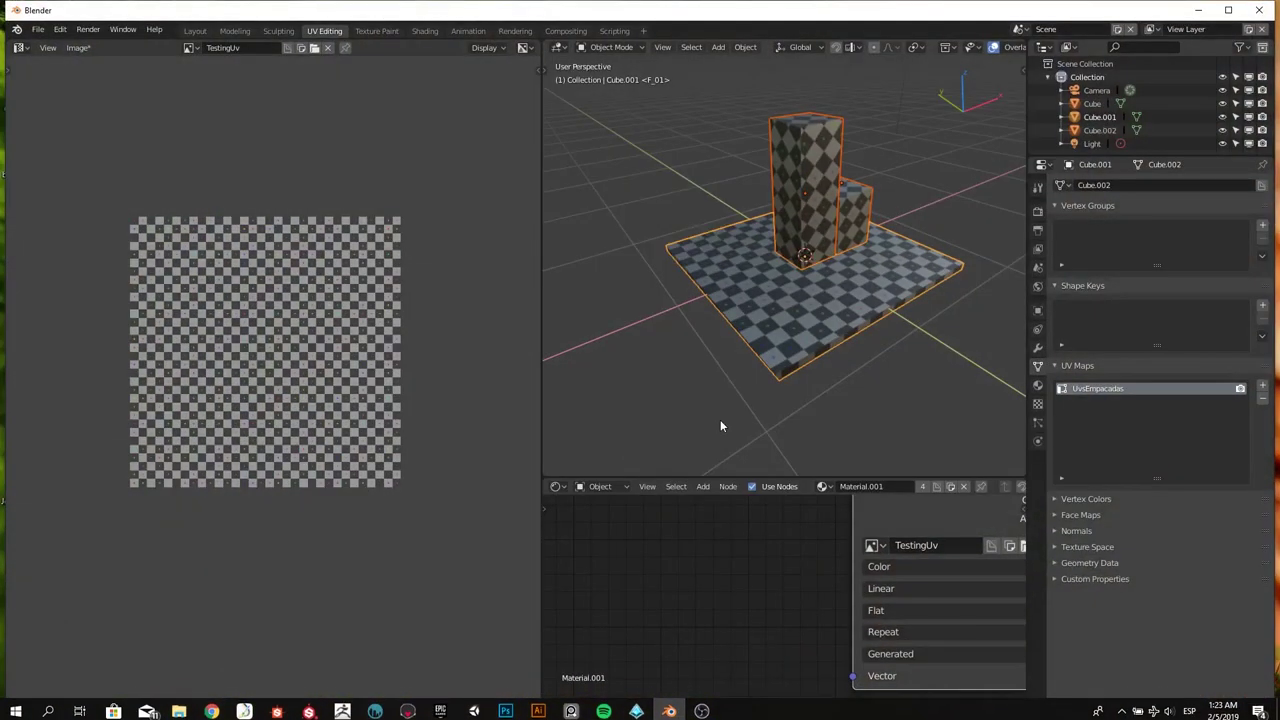
{"action": "middle_click_drag", "start_coordinate": [782, 271], "coordinate": [753, 299]}
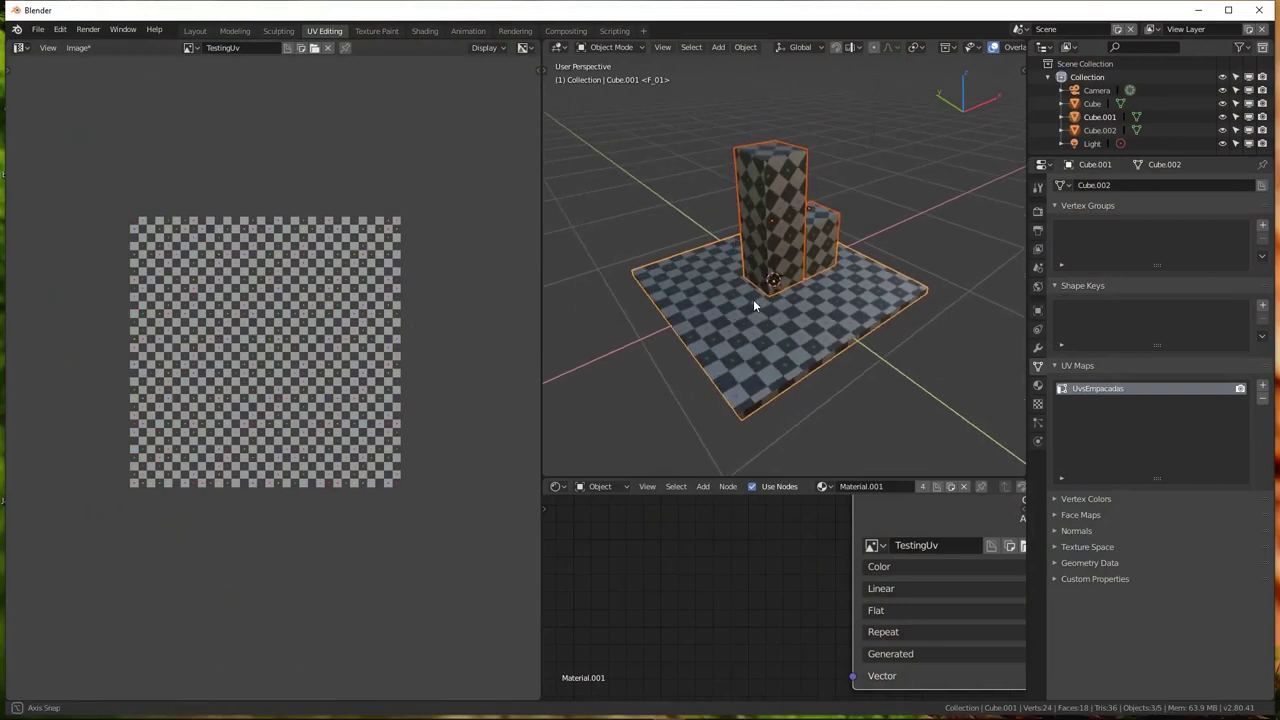
{"action": "key", "text": "Tab"}
{"action": "key", "text": "a"}
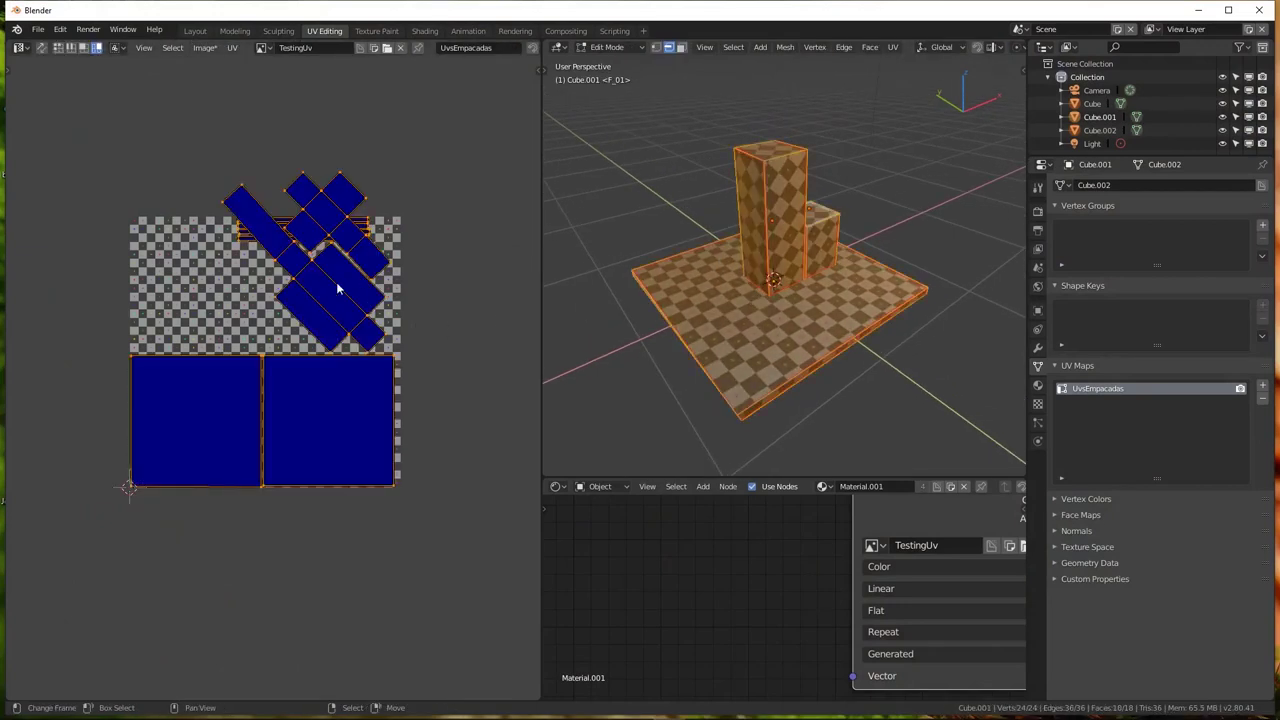
Move the thin UV strips further left and drop a top-right island onto the diagonal cluster
{"action": "key", "text": "g"}
{"action": "left_click", "coordinate": [270, 256]}
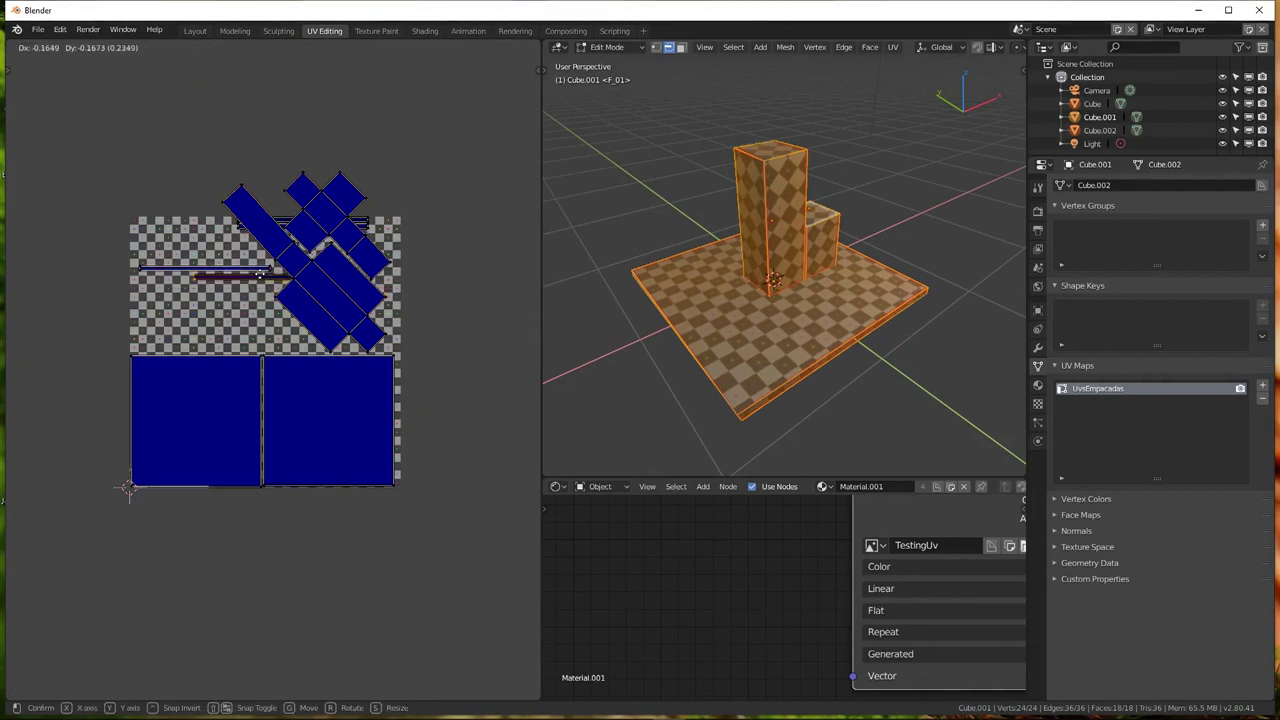
{"action": "left_click", "coordinate": [211, 281]}
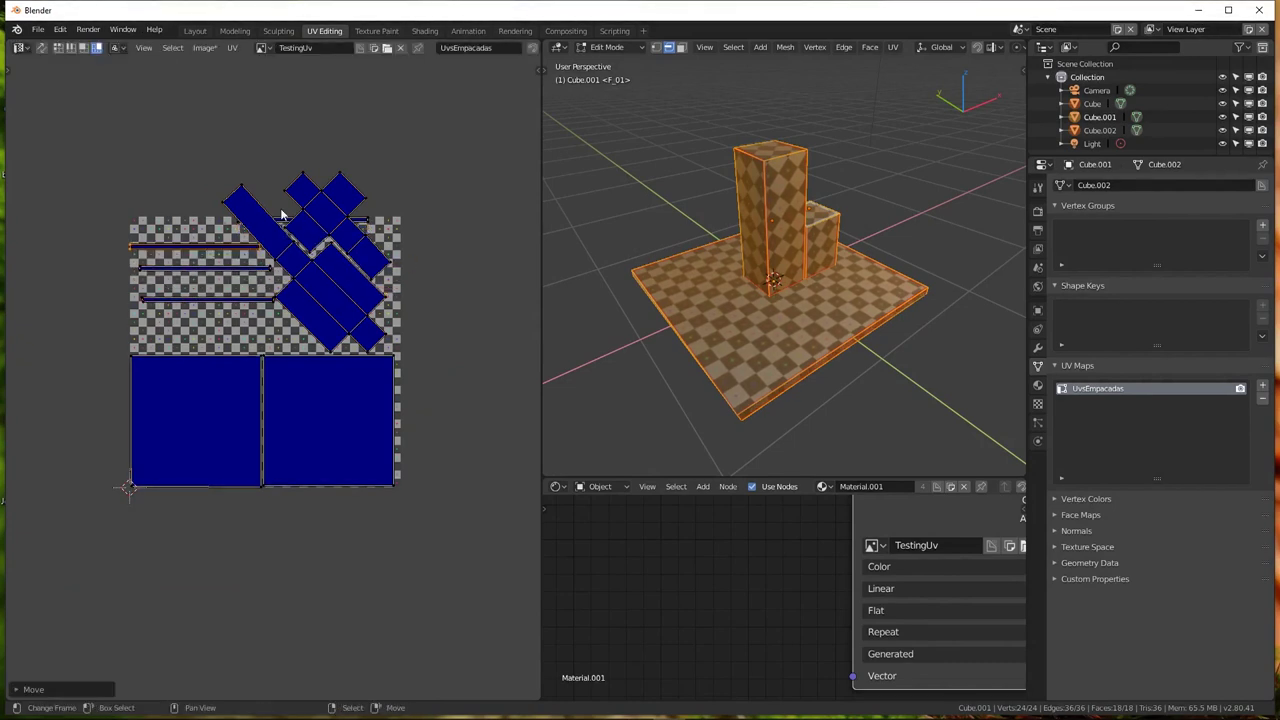
{"action": "left_click", "coordinate": [328, 203]}
{"action": "key", "text": "g"}
{"action": "left_click", "coordinate": [315, 285]}
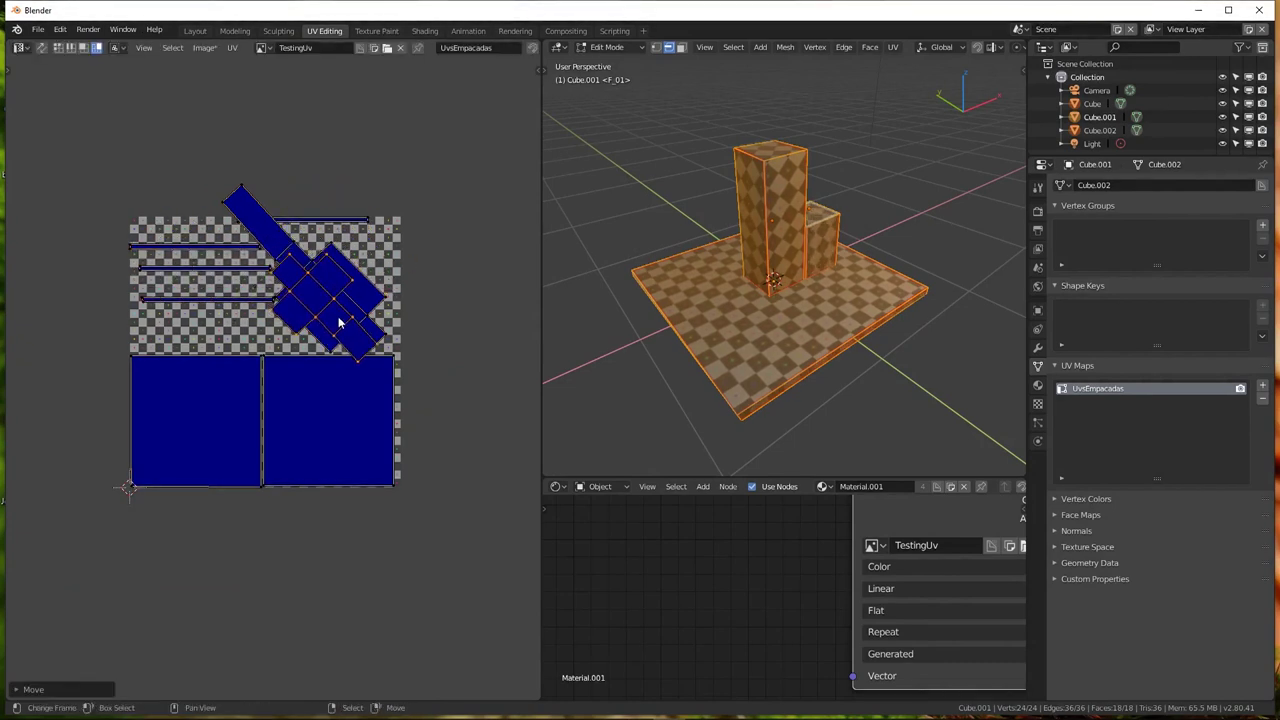
Shift that island slightly right, then select all UV islands and move them together
{"action": "scroll", "coordinate": [340, 320], "scroll_direction": "up", "scroll_amount": 3}
{"action": "key", "text": "g"}
{"action": "left_click", "coordinate": [370, 268]}
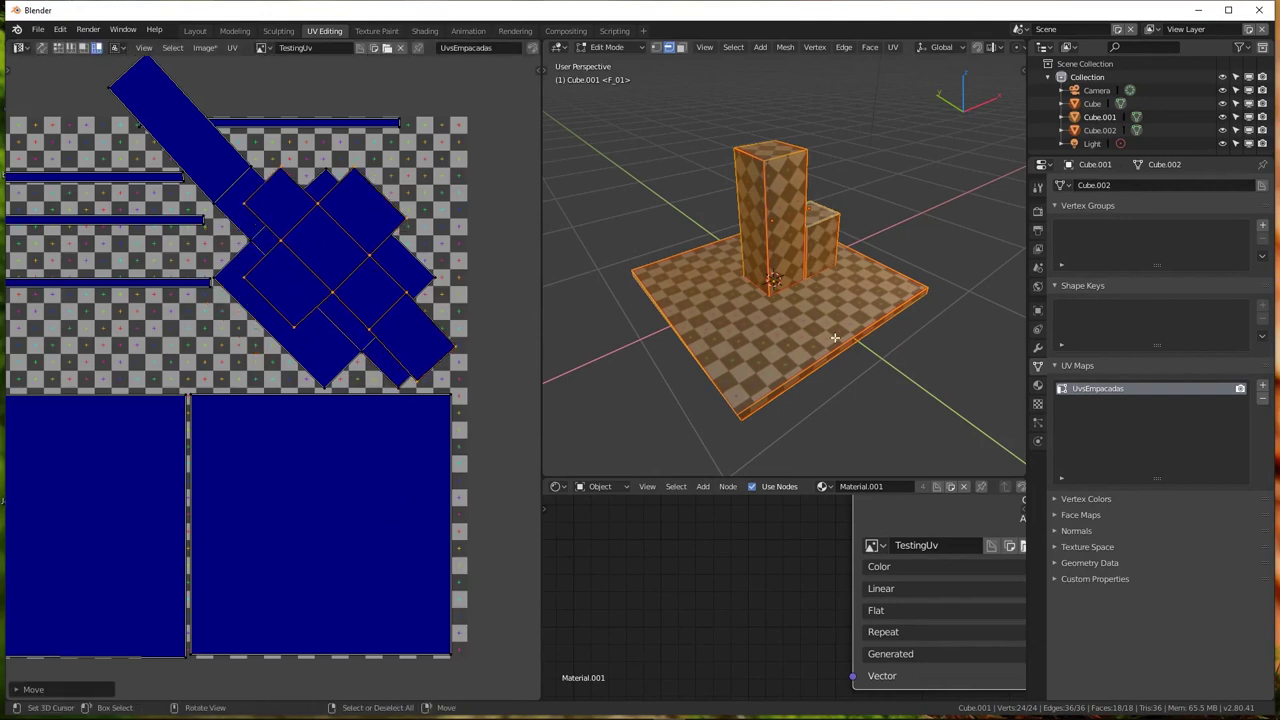
{"action": "scroll", "coordinate": [240, 270], "scroll_direction": "down", "scroll_amount": 4}
{"action": "left_click_drag", "start_coordinate": [66, 178], "coordinate": [381, 503]}
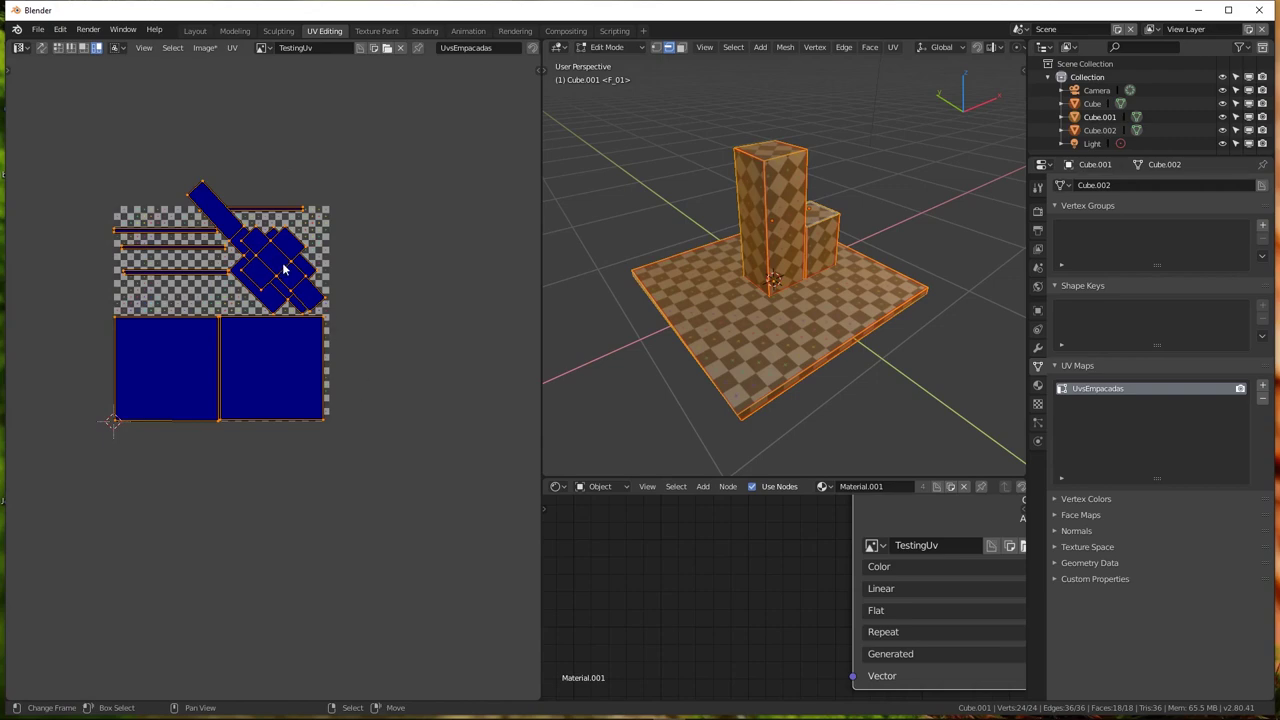
{"action": "scroll", "coordinate": [278, 256], "scroll_direction": "up", "scroll_amount": 5}
{"action": "middle_click_drag", "start_coordinate": [278, 256], "coordinate": [318, 380]}
{"action": "key", "text": "g"}
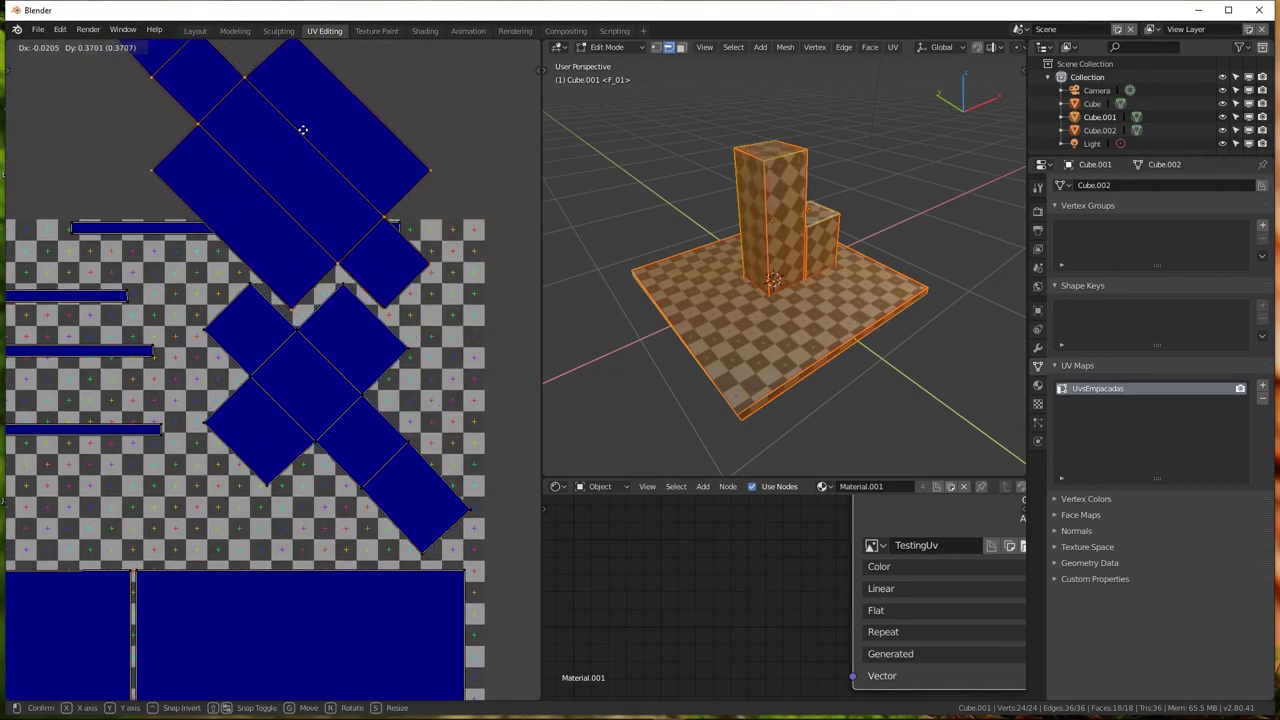
{"action": "left_click", "coordinate": [306, 126]}
Place the thin line island at the upper left, then pack all islands into the tile
{"action": "scroll", "coordinate": [271, 261], "scroll_direction": "down", "scroll_amount": 3}
{"action": "middle_click_drag", "start_coordinate": [270, 261], "coordinate": [292, 291]}
{"action": "left_click", "coordinate": [250, 272]}
{"action": "key", "text": "g"}
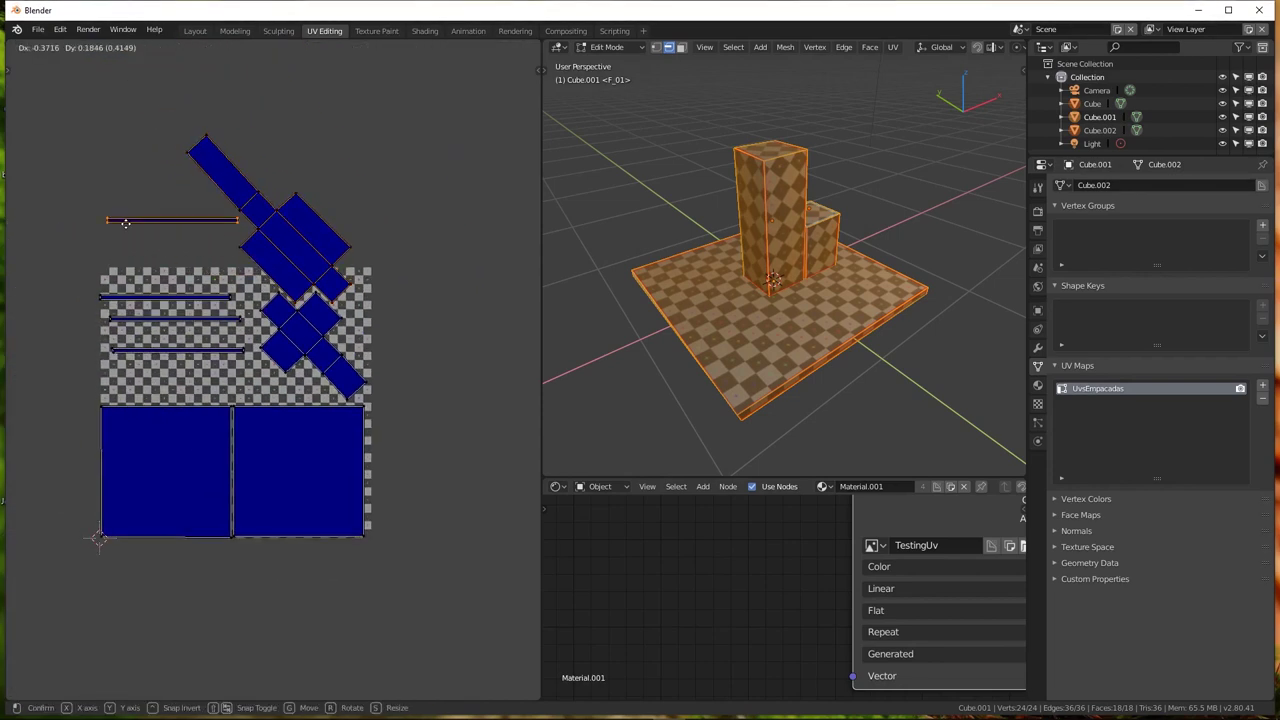
{"action": "left_click", "coordinate": [124, 238]}
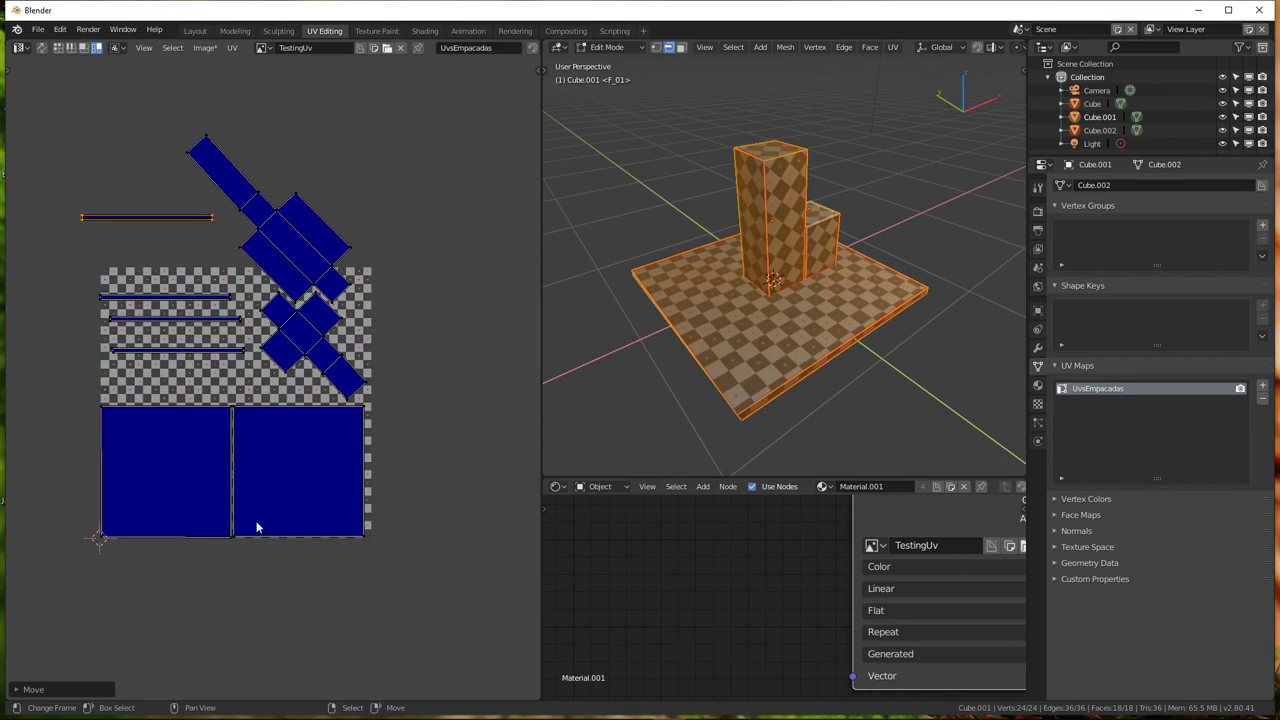
{"action": "key", "text": "a"}
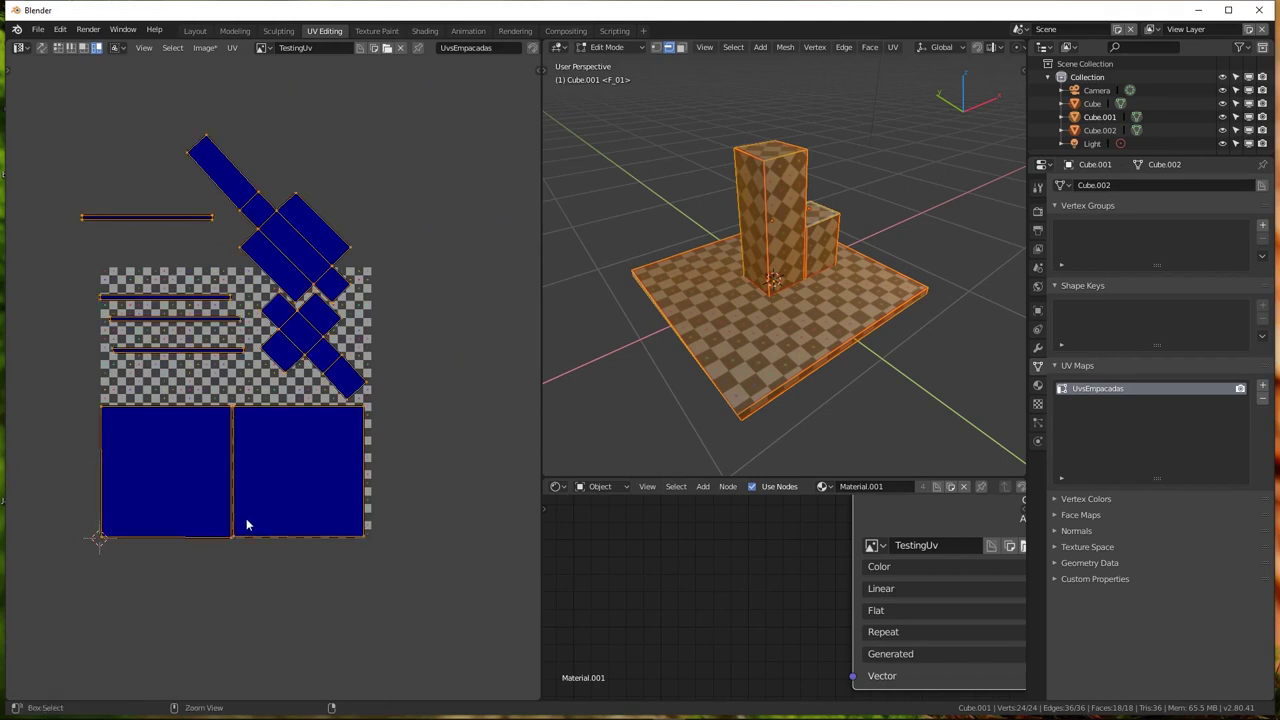
{"action": "key", "text": "ctrl+p"}
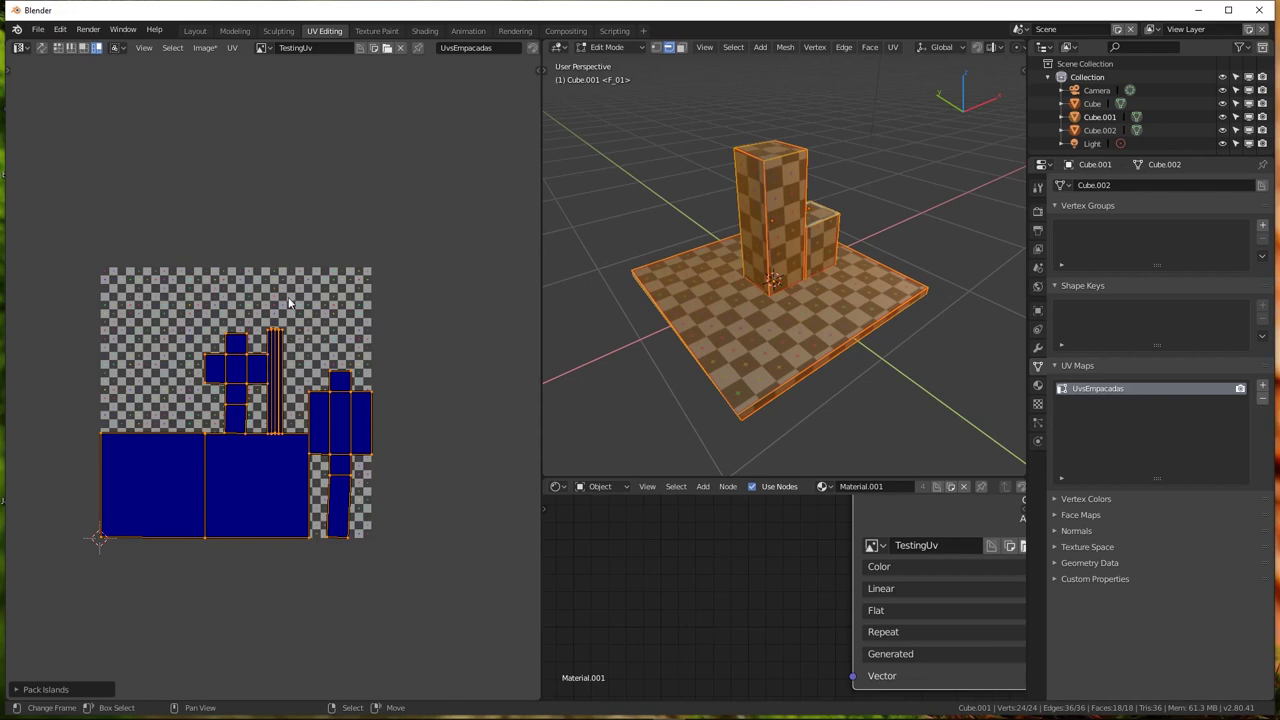
{"action": "left_click", "coordinate": [338, 404]}
{"action": "key", "text": "g"}
{"action": "left_click", "coordinate": [364, 412]}
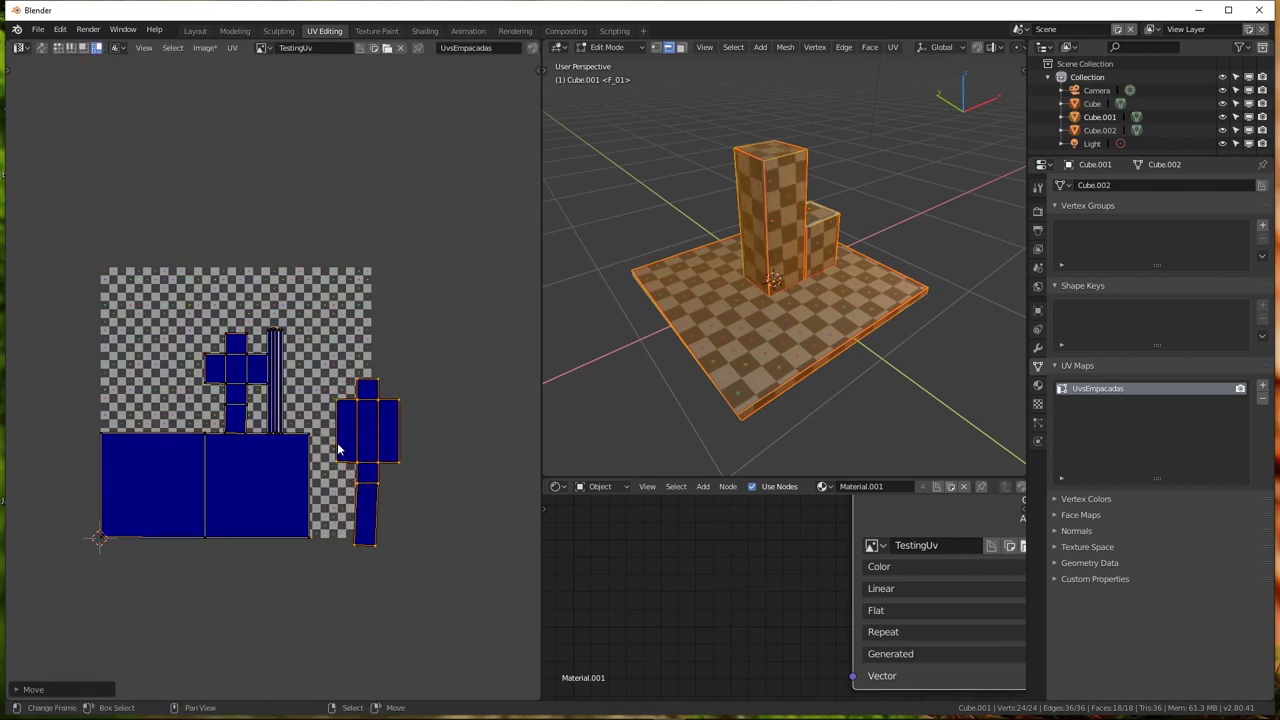
{"action": "left_click_drag", "start_coordinate": [364, 412], "coordinate": [338, 404]}
{"action": "left_click_drag", "start_coordinate": [276, 358], "coordinate": [294, 280]}
{"action": "key", "text": "ctrl+z"}
{"action": "scroll", "coordinate": [240, 366], "scroll_direction": "up", "scroll_amount": 3}
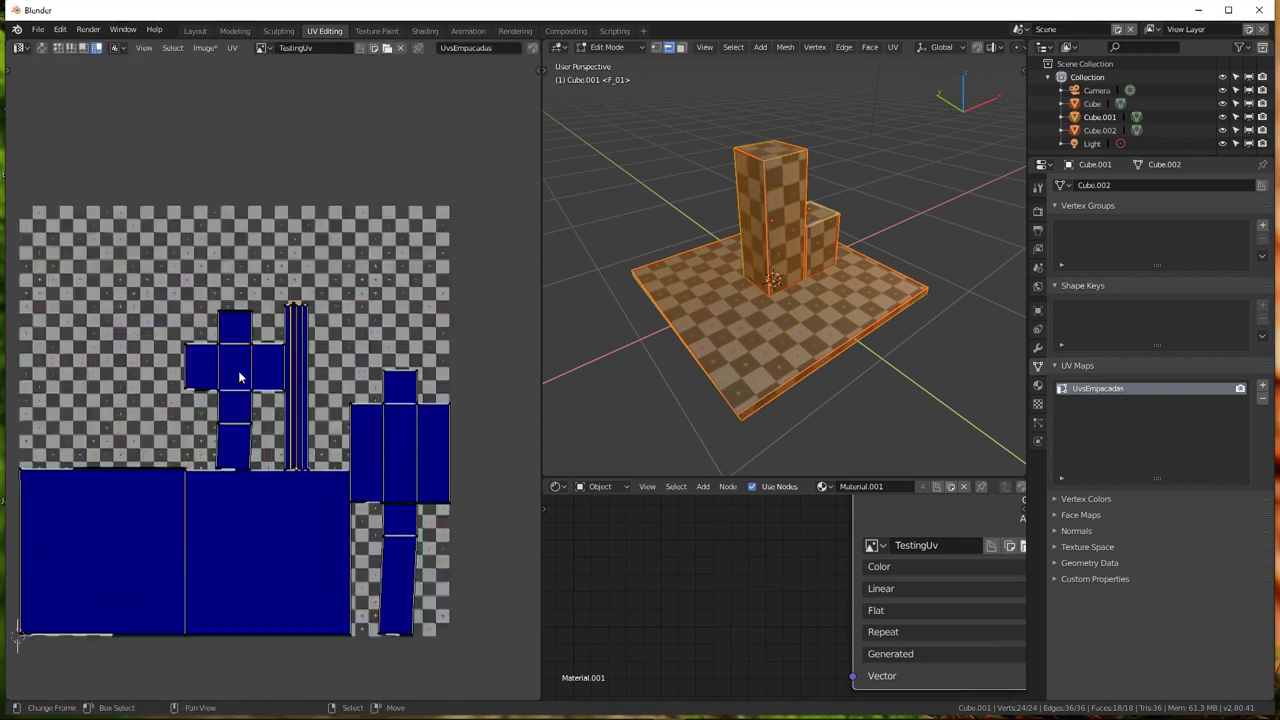
{"action": "scroll", "coordinate": [240, 366], "scroll_direction": "up", "scroll_amount": 2}
{"action": "left_click", "coordinate": [236, 375]}
{"action": "scroll", "coordinate": [229, 395], "scroll_direction": "down", "scroll_amount": 1}
{"action": "scroll", "coordinate": [229, 400], "scroll_direction": "down", "scroll_amount": 3}
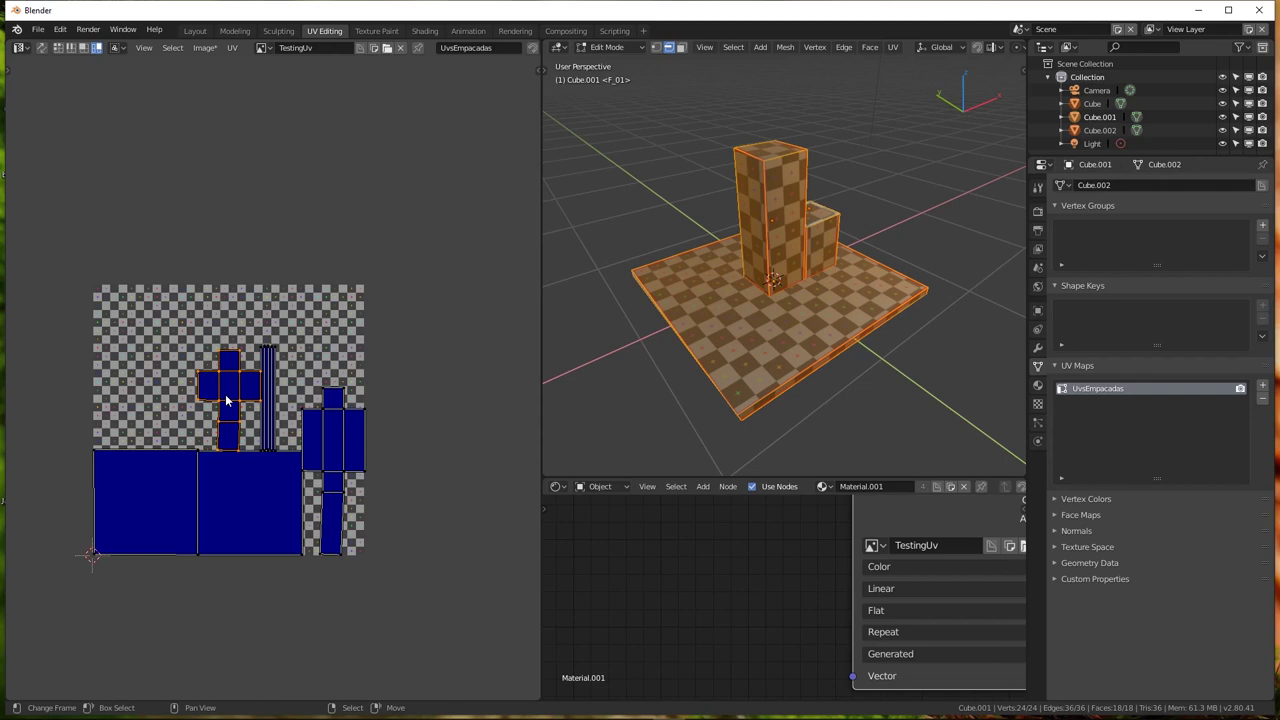
{"action": "left_click", "coordinate": [226, 466]}
{"action": "key", "text": "g"}
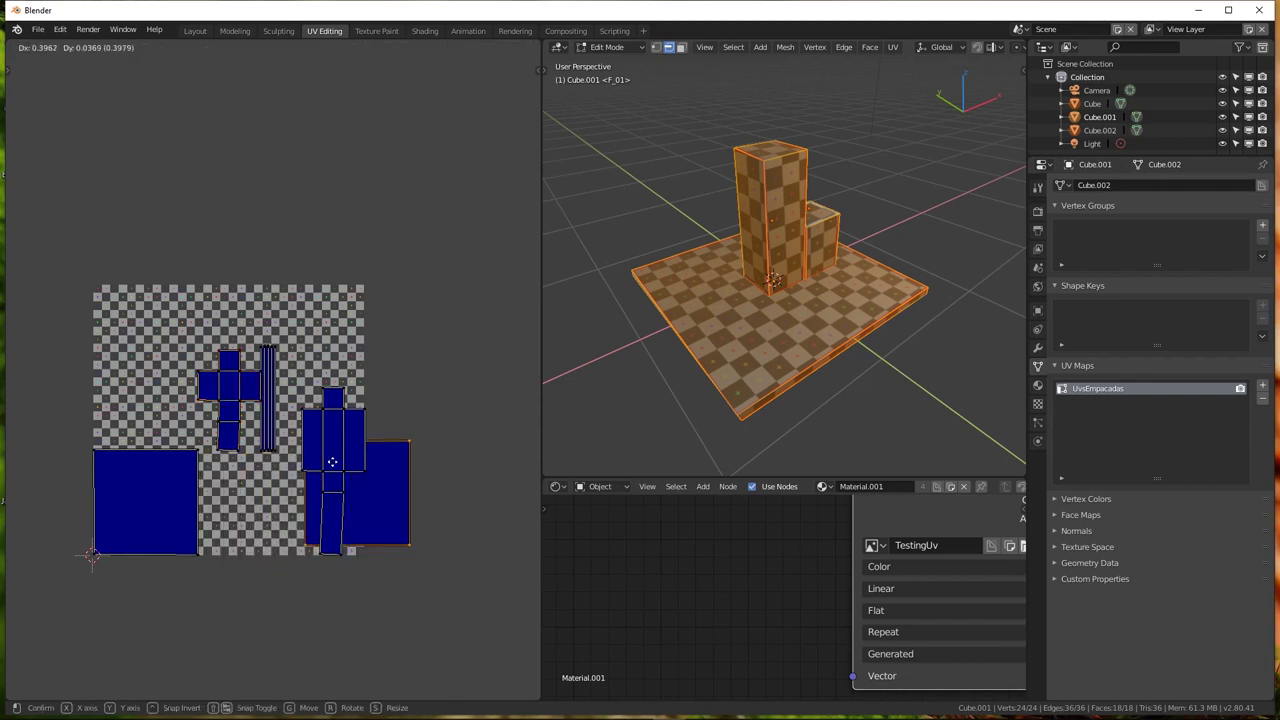
{"action": "left_click", "coordinate": [332, 461]}
{"action": "left_click", "coordinate": [106, 534]}
{"action": "key", "text": "g"}
{"action": "left_click", "coordinate": [121, 317]}
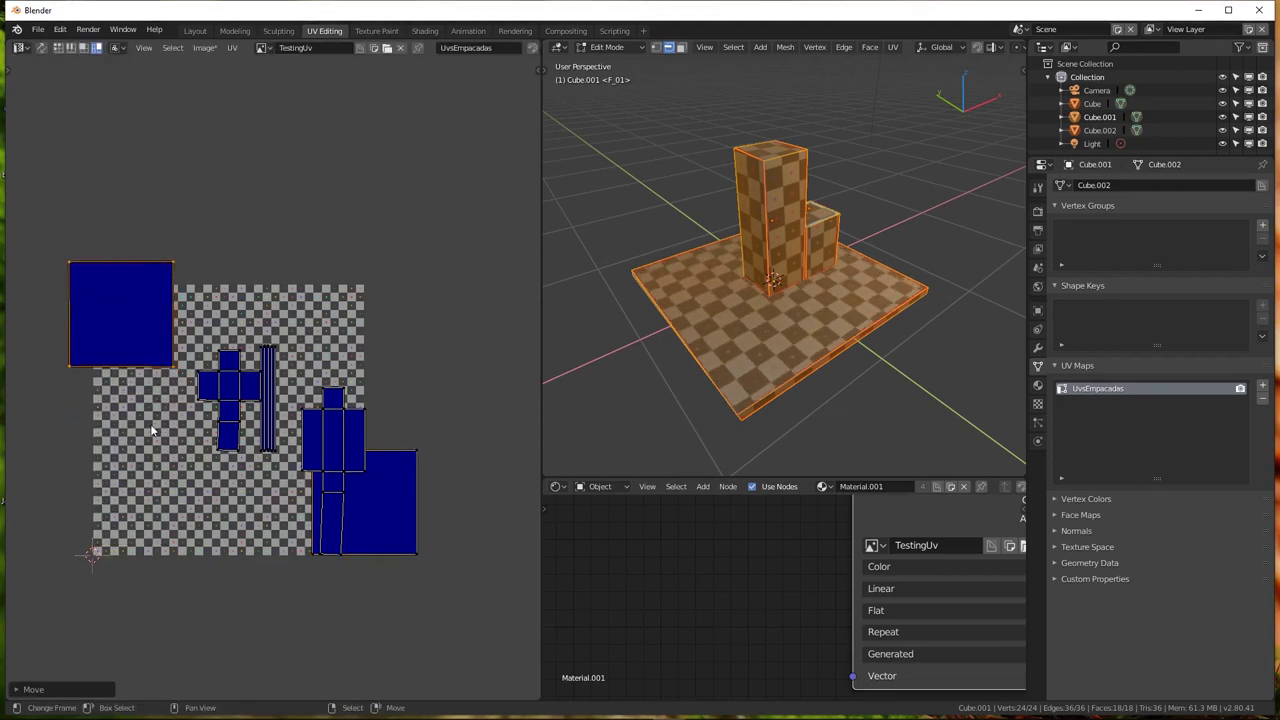
{"action": "left_click_drag", "start_coordinate": [199, 390], "coordinate": [387, 226]}
{"action": "key", "text": "ctrl+z"}
{"action": "key", "text": "ctrl+z"}
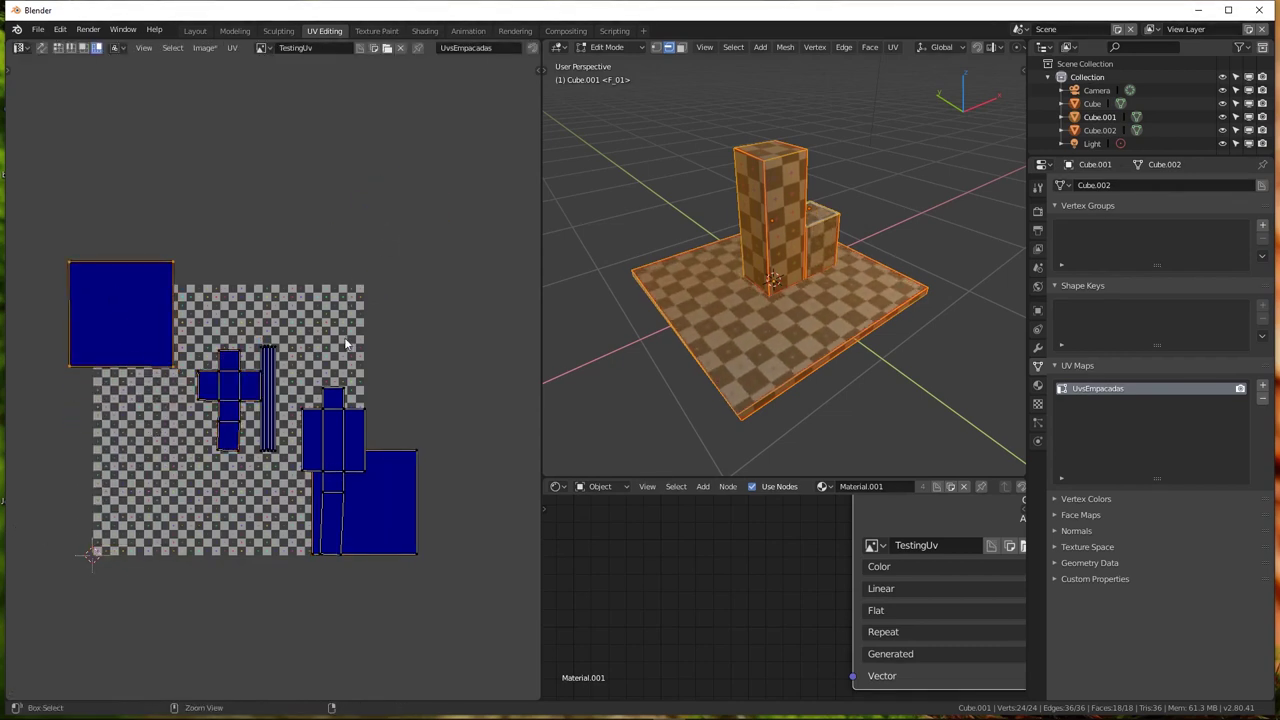
{"action": "key", "text": "ctrl+z"}
{"action": "key", "text": "ctrl+z"}
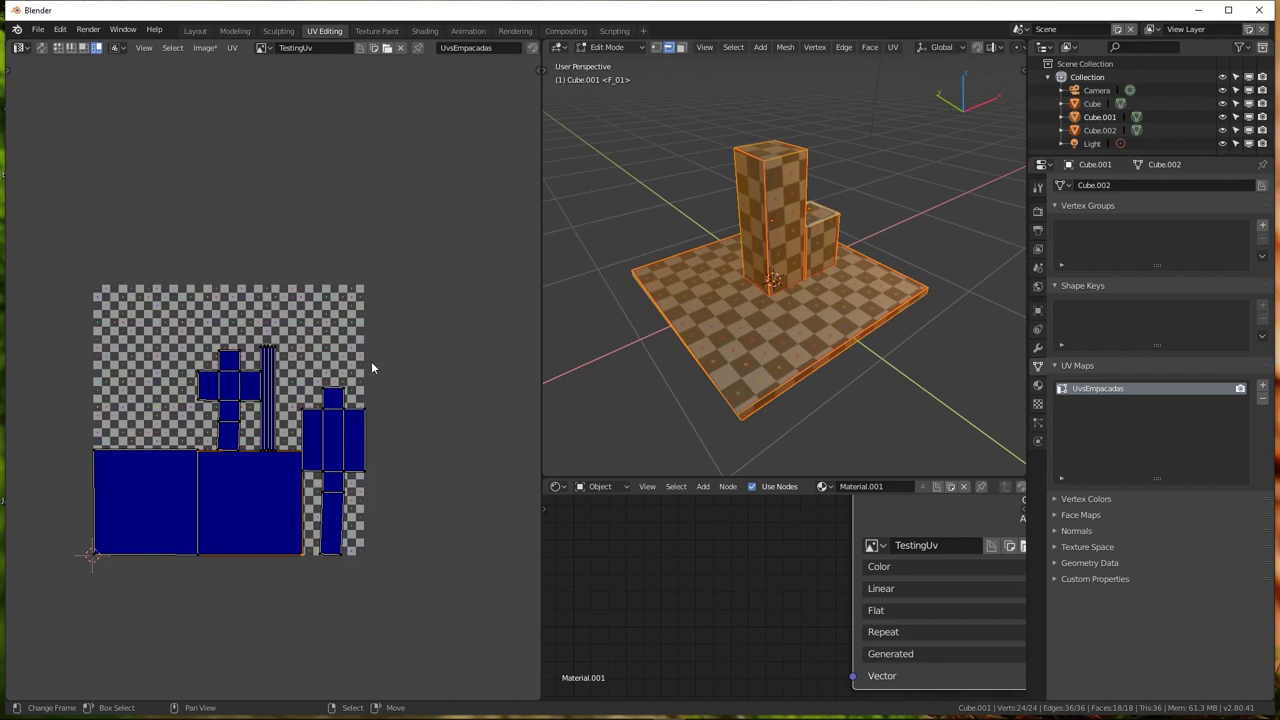